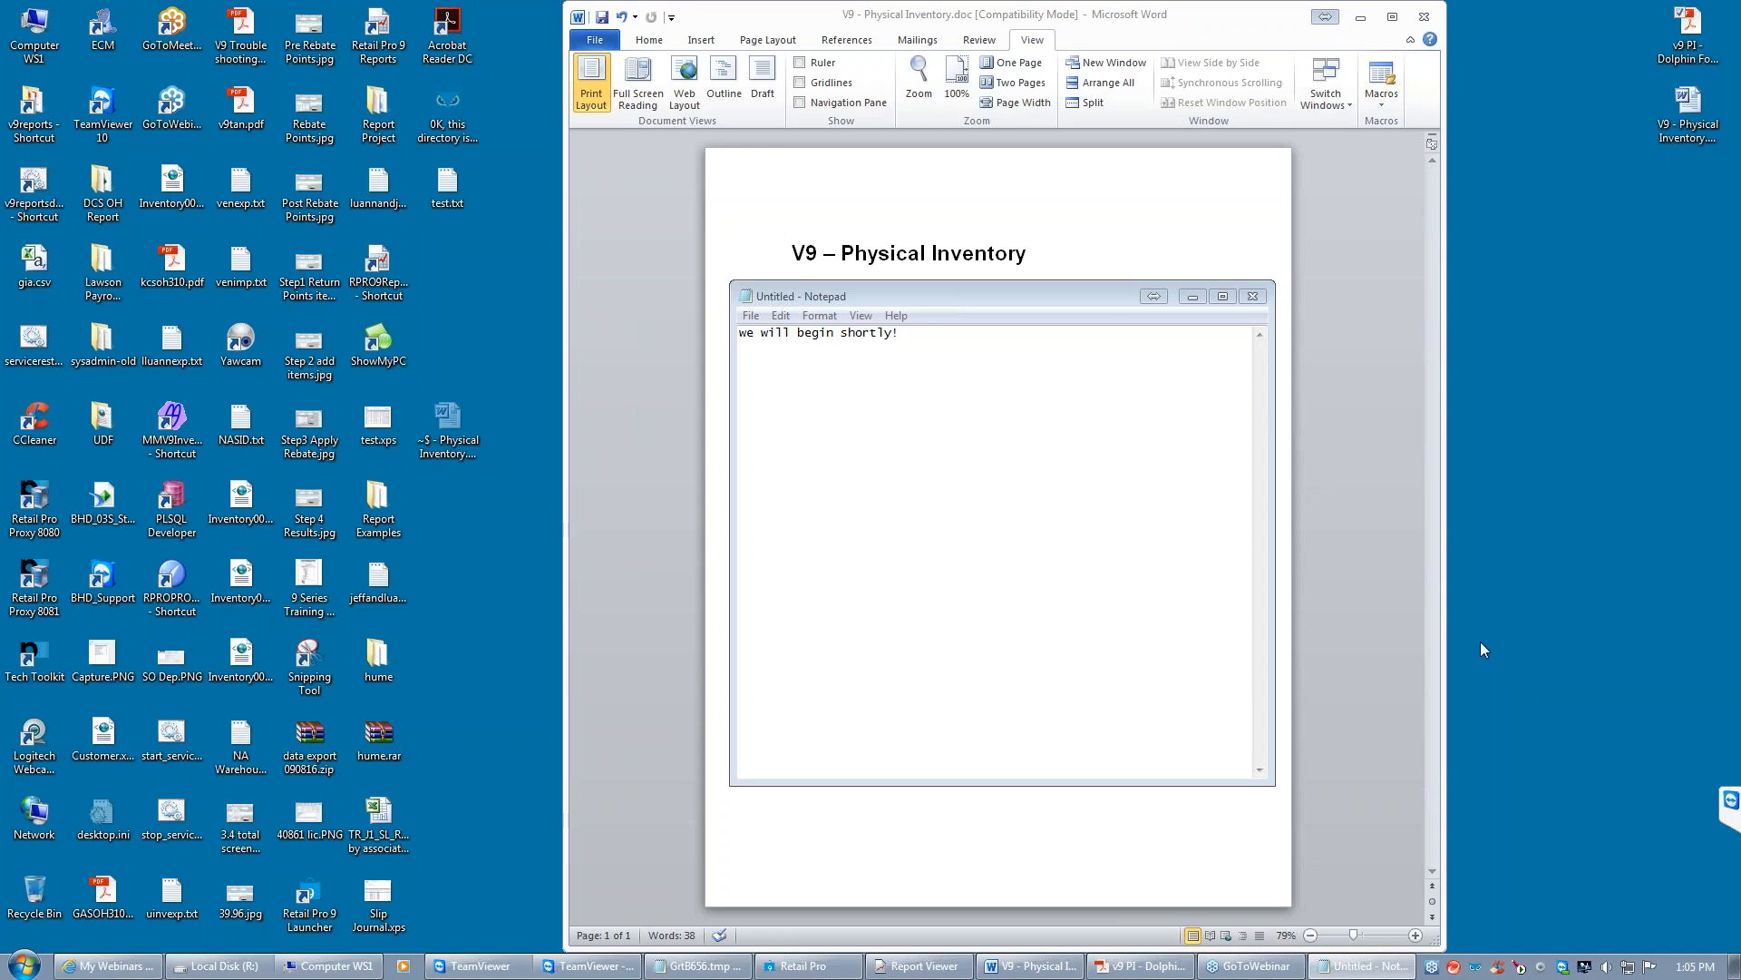
Close the untitled Notepad note without saving it and place the cursor after "Test A Download" in the Word outline
{"action": "left_click", "coordinate": [1252, 295]}
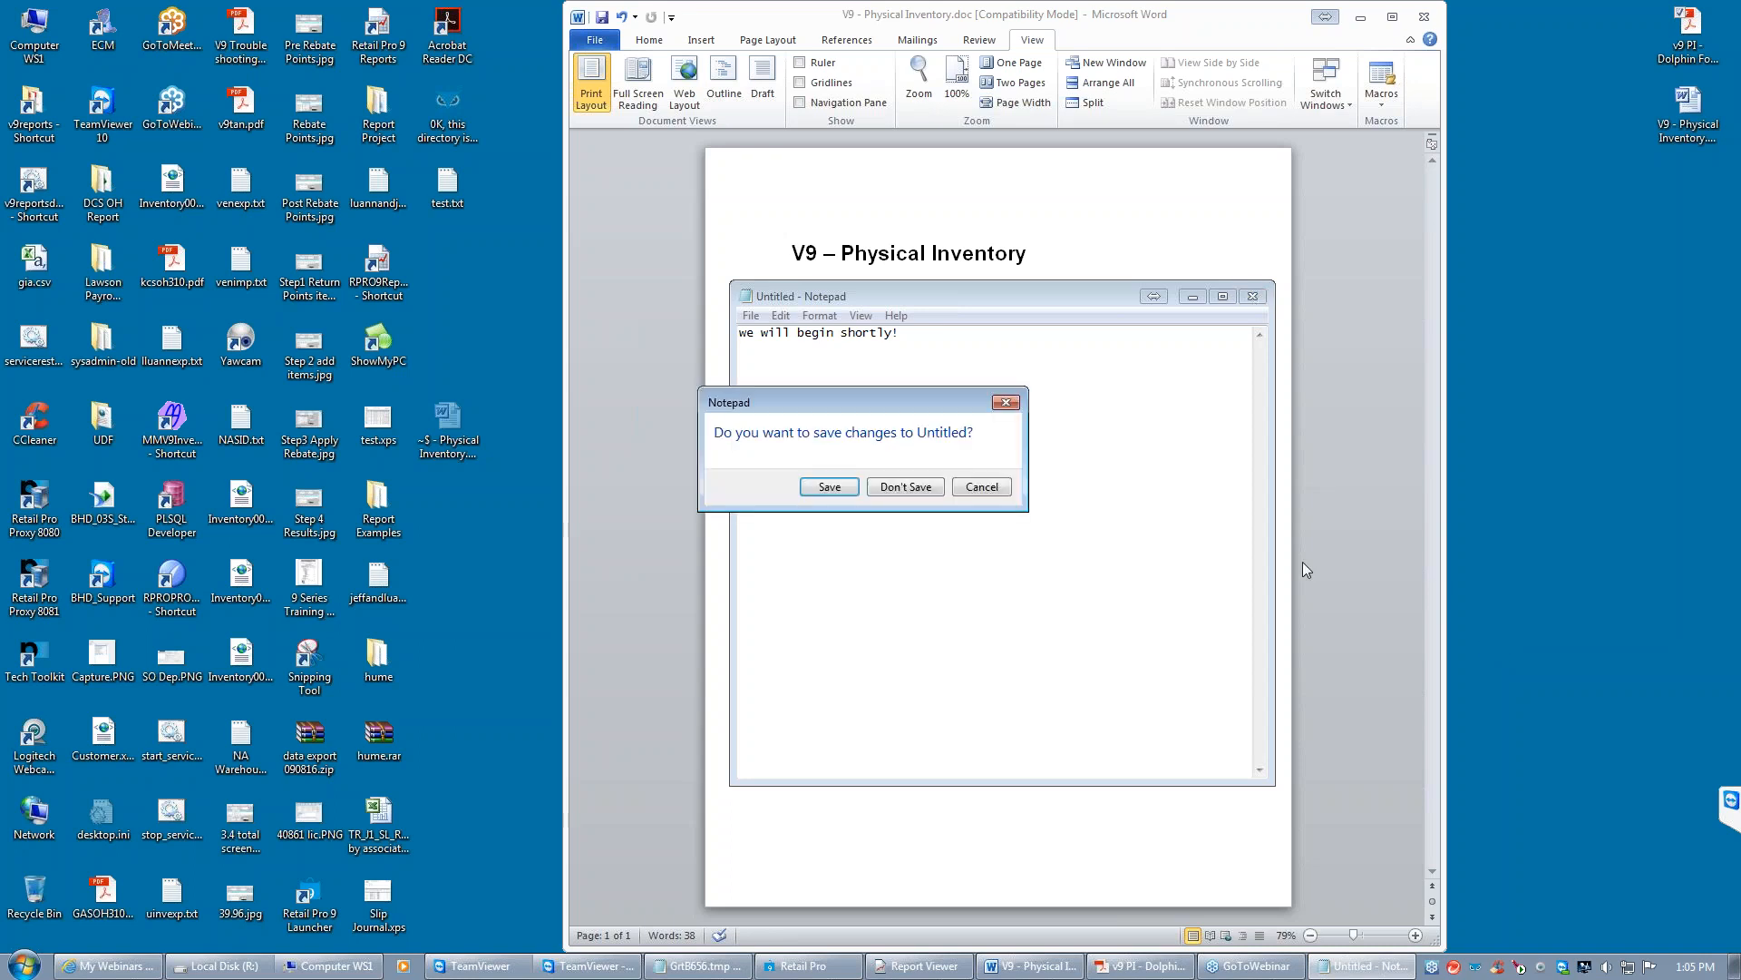
{"action": "left_click", "coordinate": [905, 487]}
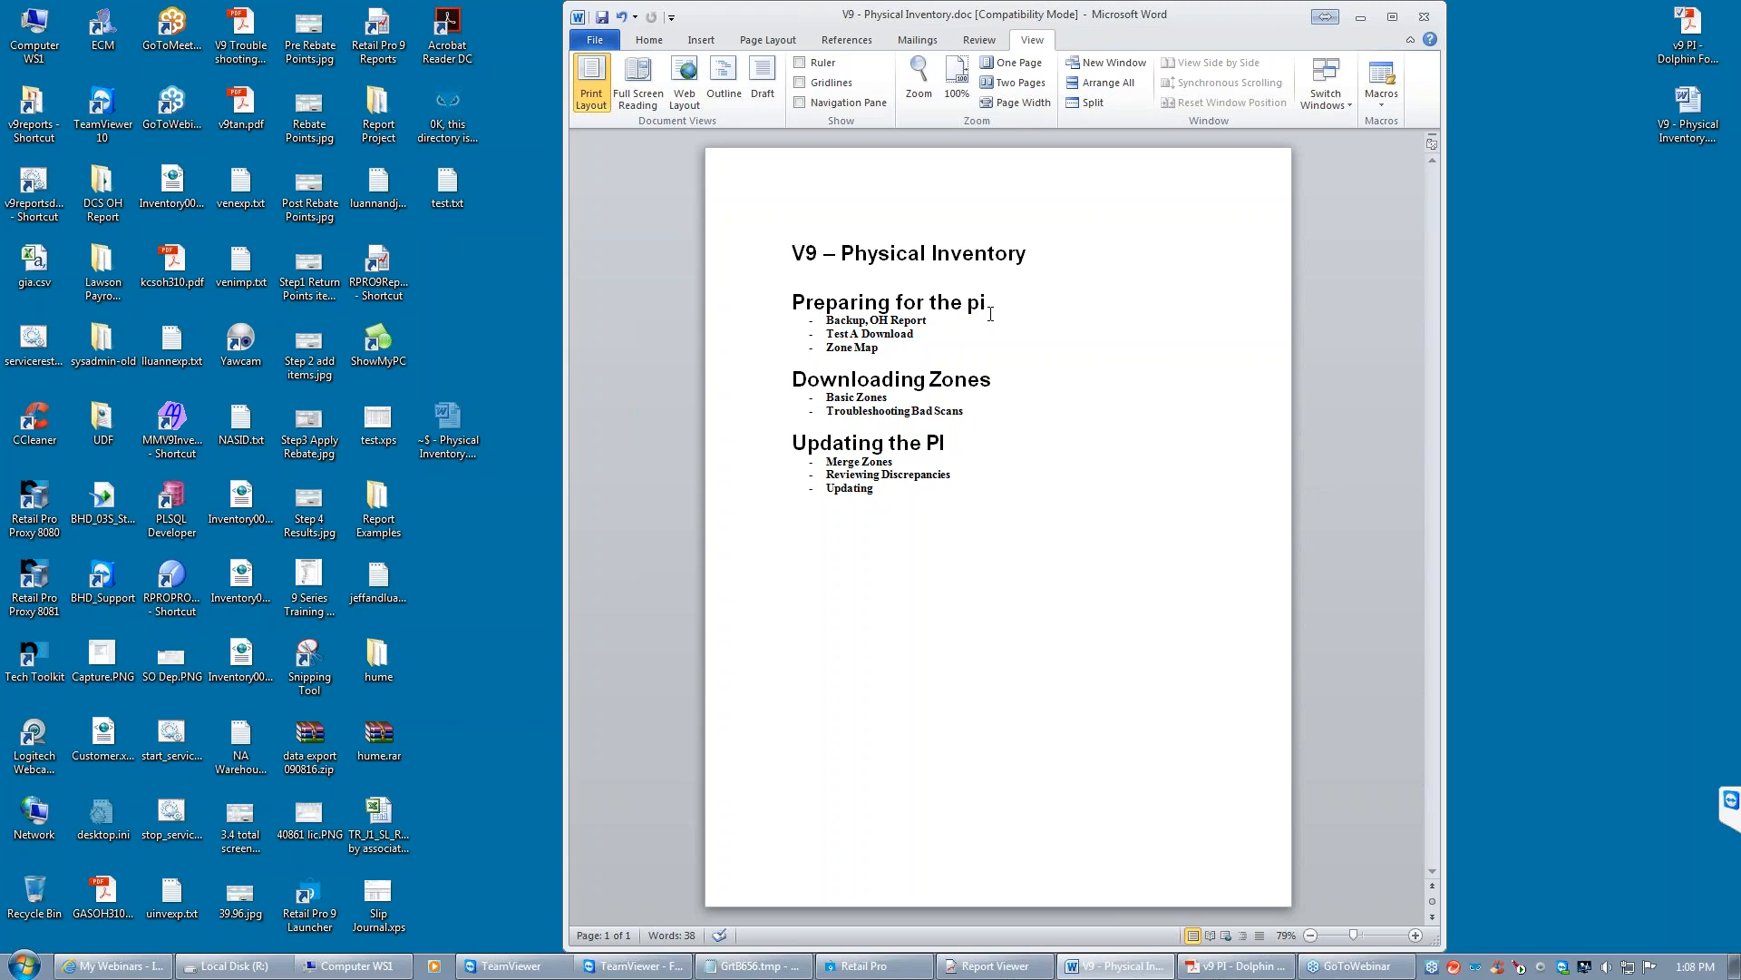
{"action": "triple_click", "coordinate": [1137, 333]}
{"action": "left_click", "coordinate": [948, 328]}
Switch to Report Viewer, look over the custom reports around BHD PI Zone Report up to the start of the list, and minimize the window
{"action": "left_click", "coordinate": [996, 966]}
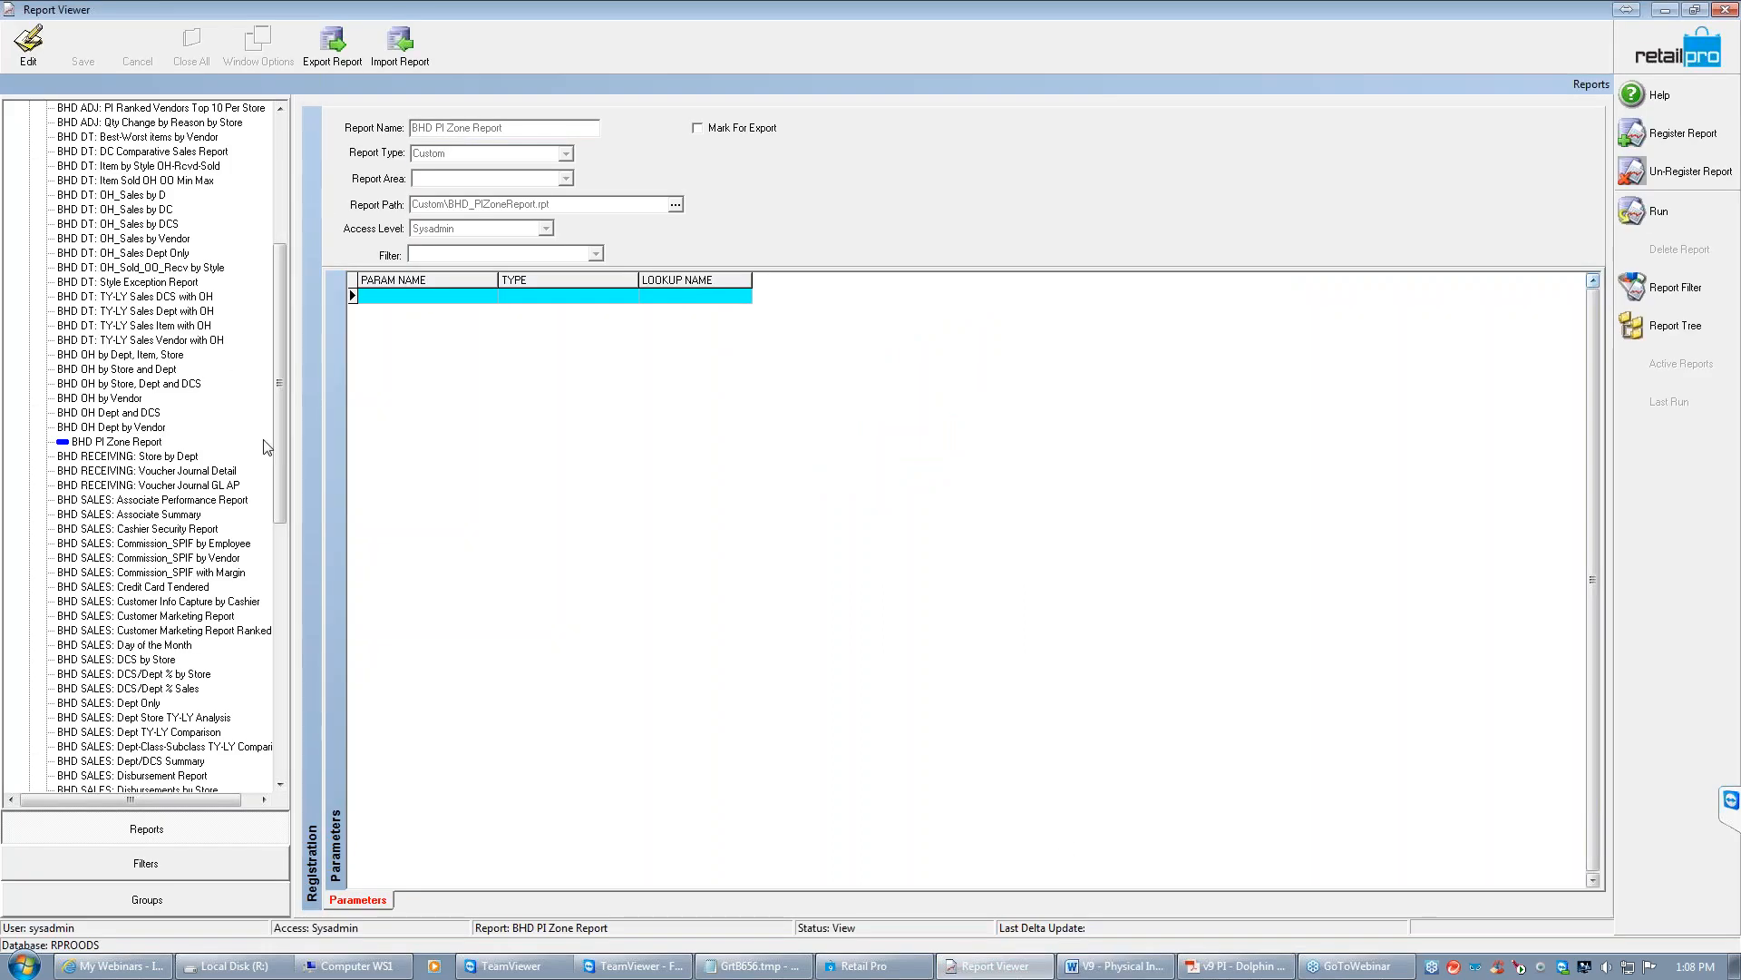
{"action": "left_click_drag", "start_coordinate": [275, 410], "coordinate": [275, 283]}
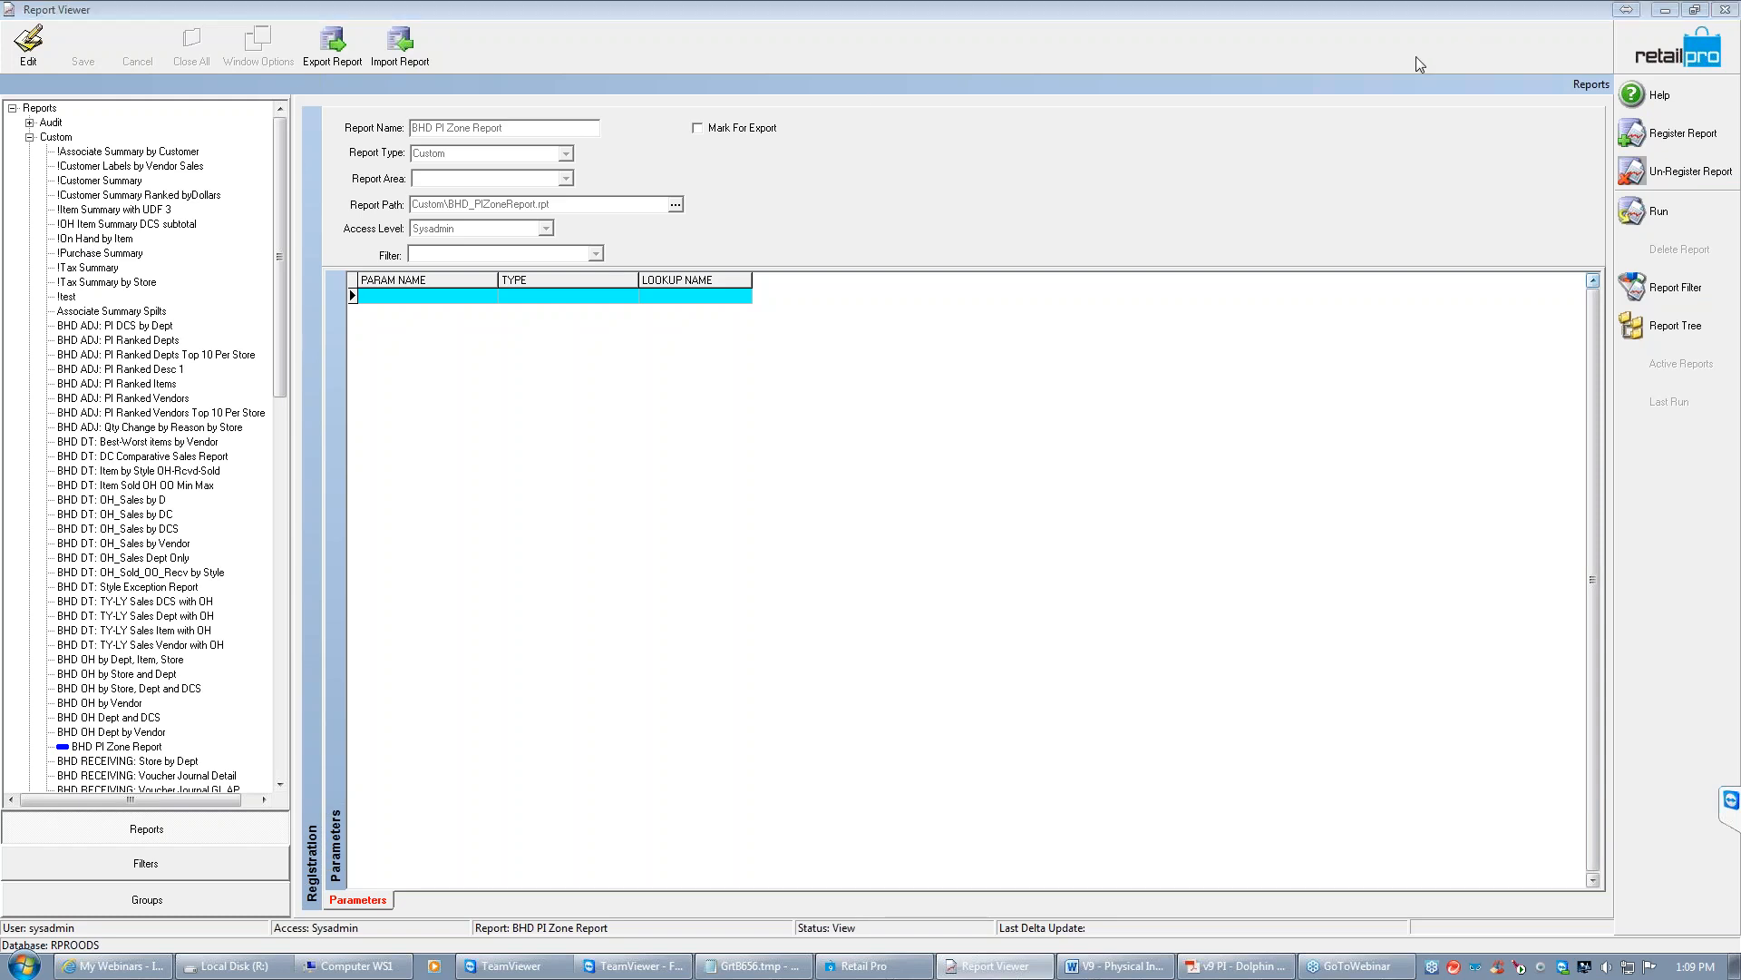
{"action": "left_click", "coordinate": [1669, 11]}
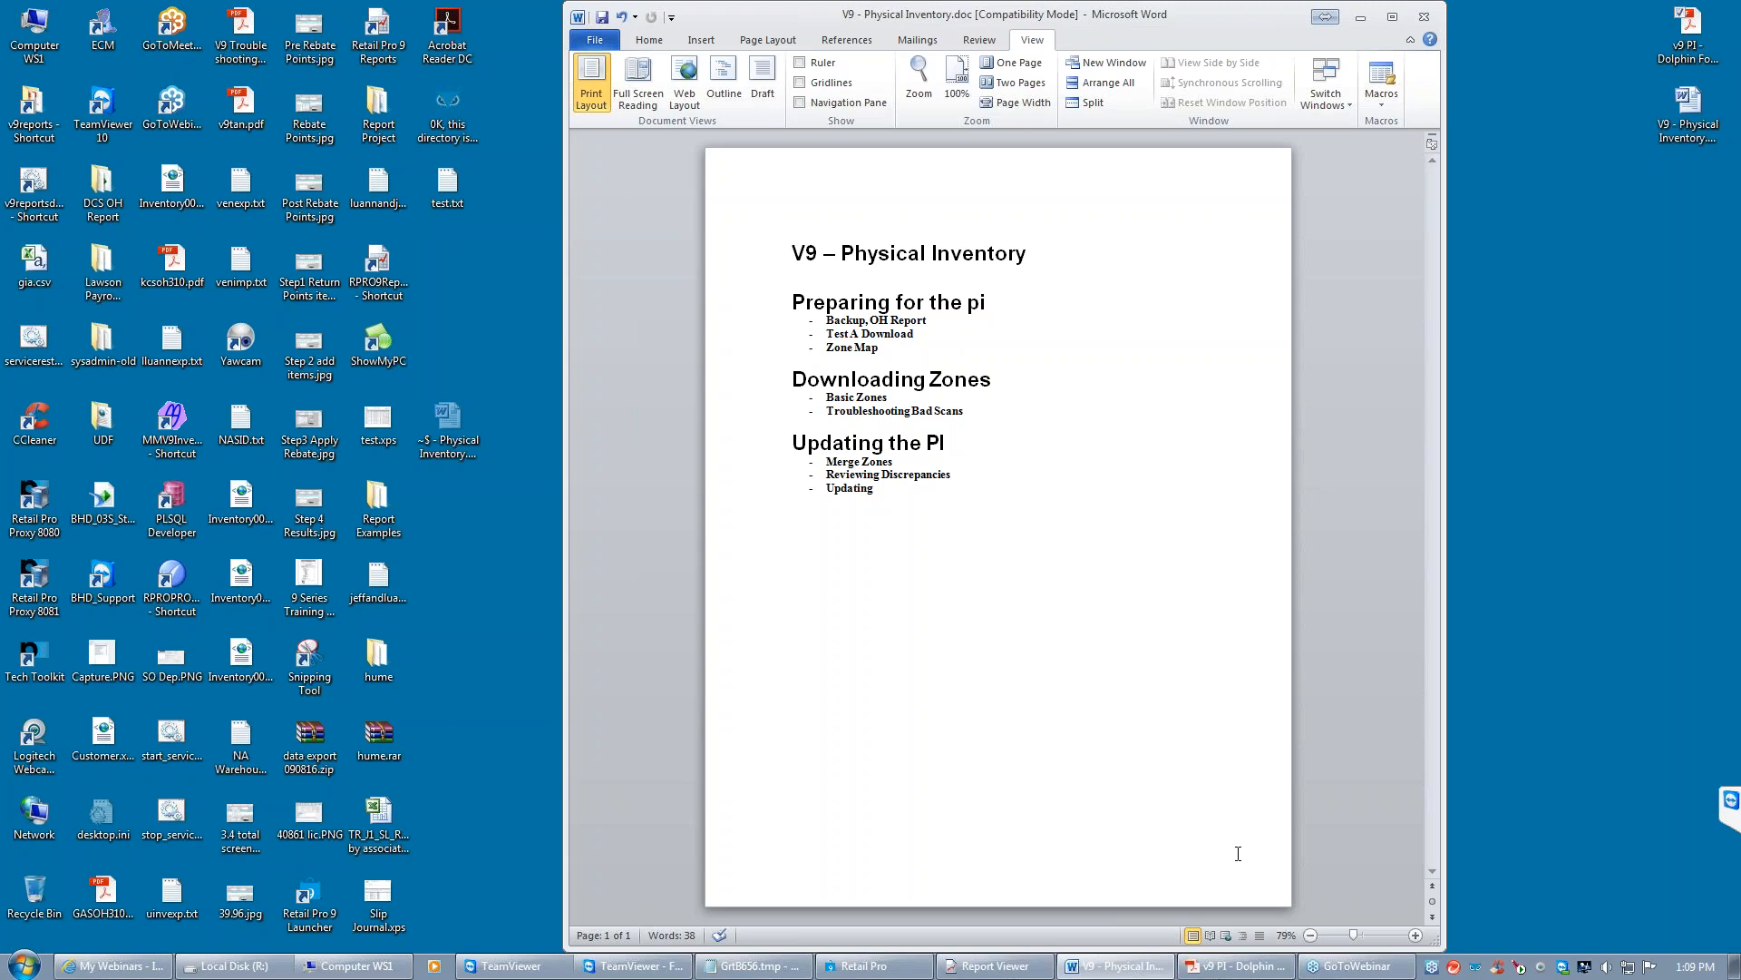
Switch to the Dolphin physical inventory manual in Acrobat Reader, read the section on preparing yourself for a physical, and minimize the manual
{"action": "left_click", "coordinate": [1115, 973]}
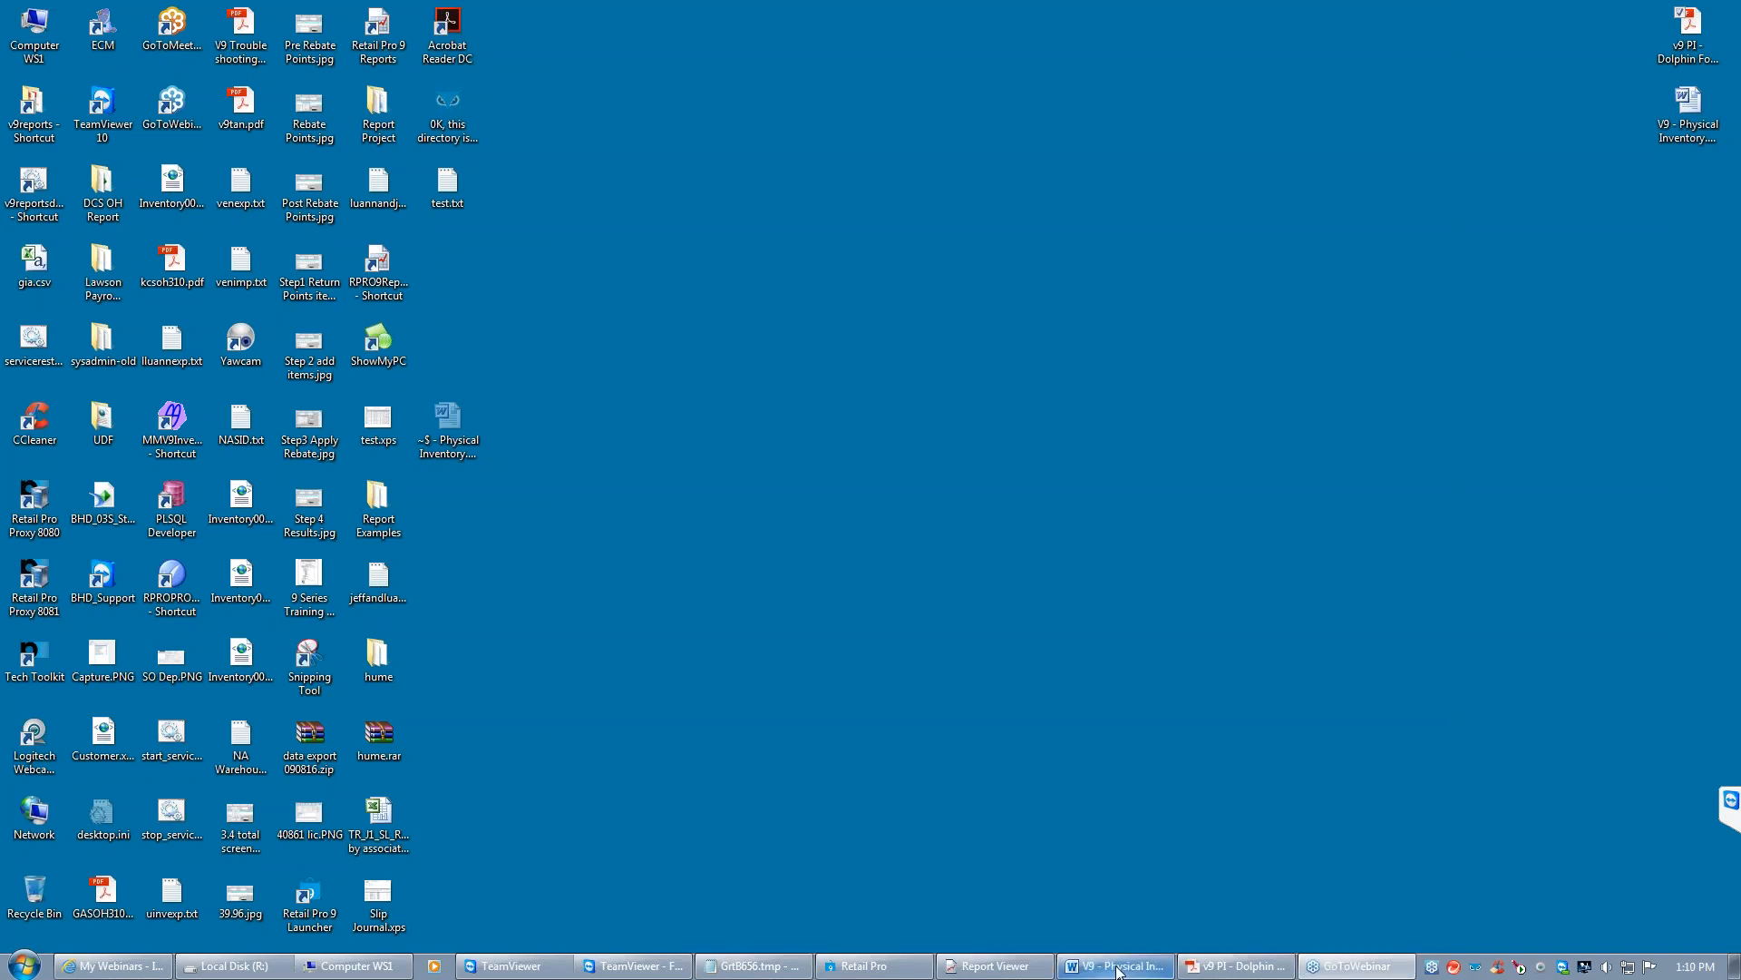
{"action": "left_click", "coordinate": [1116, 972]}
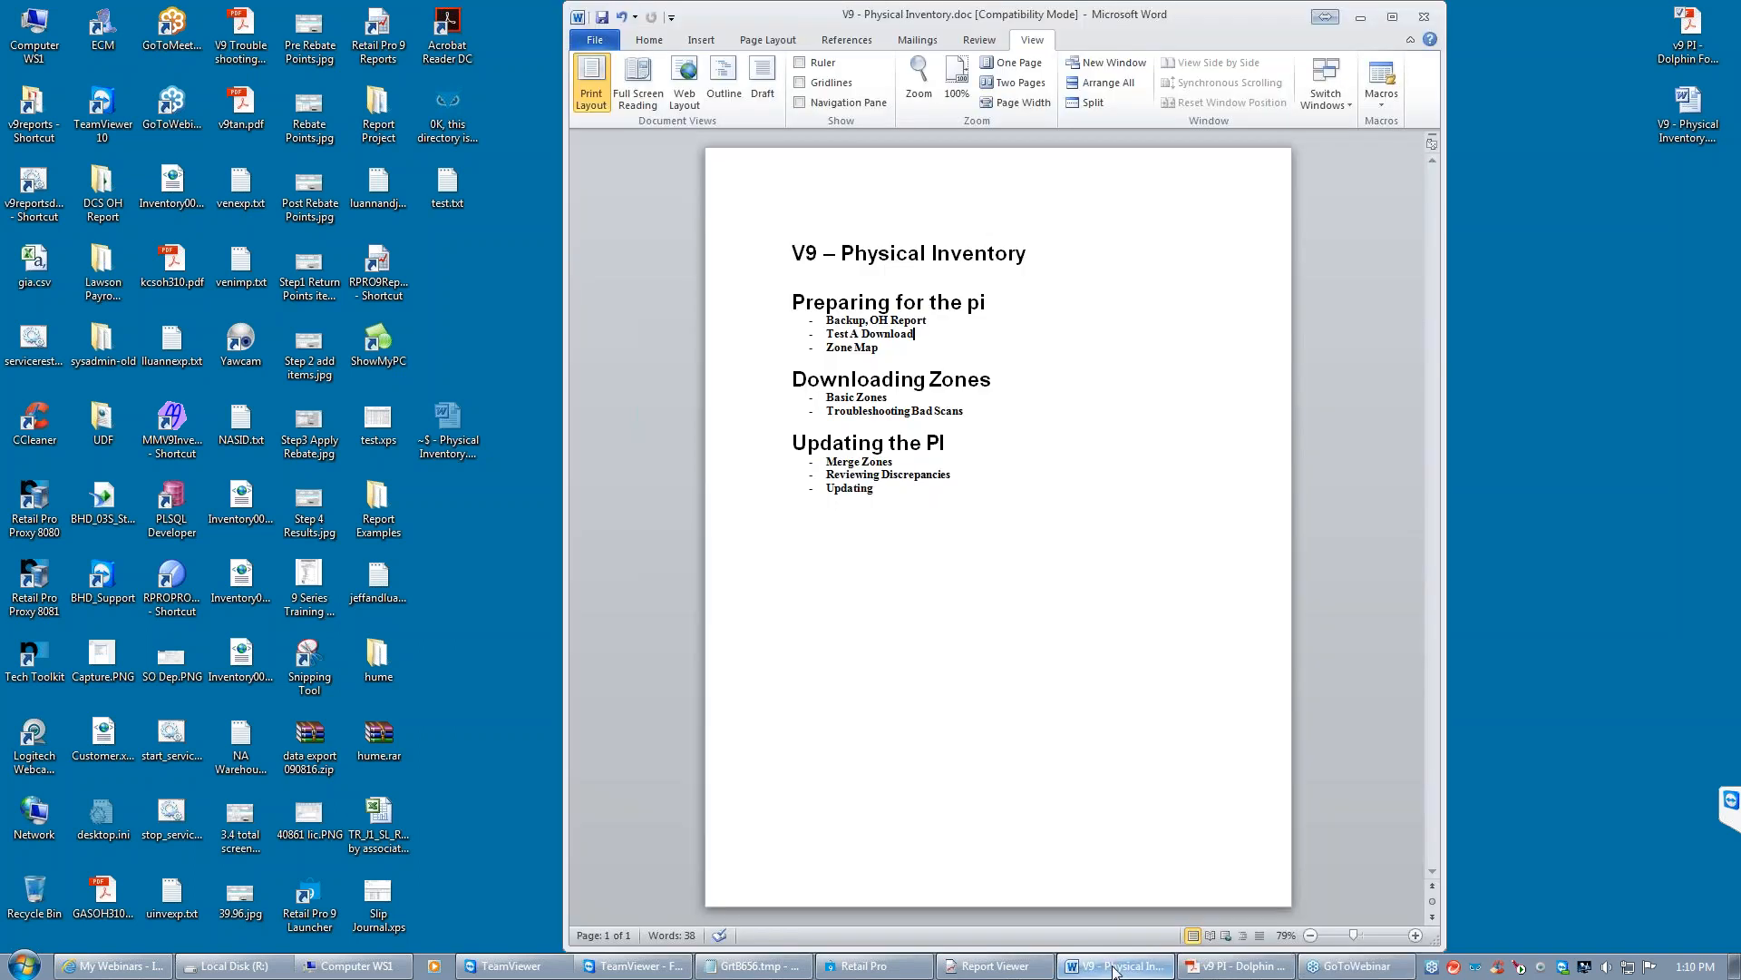
{"action": "left_click", "coordinate": [1235, 967]}
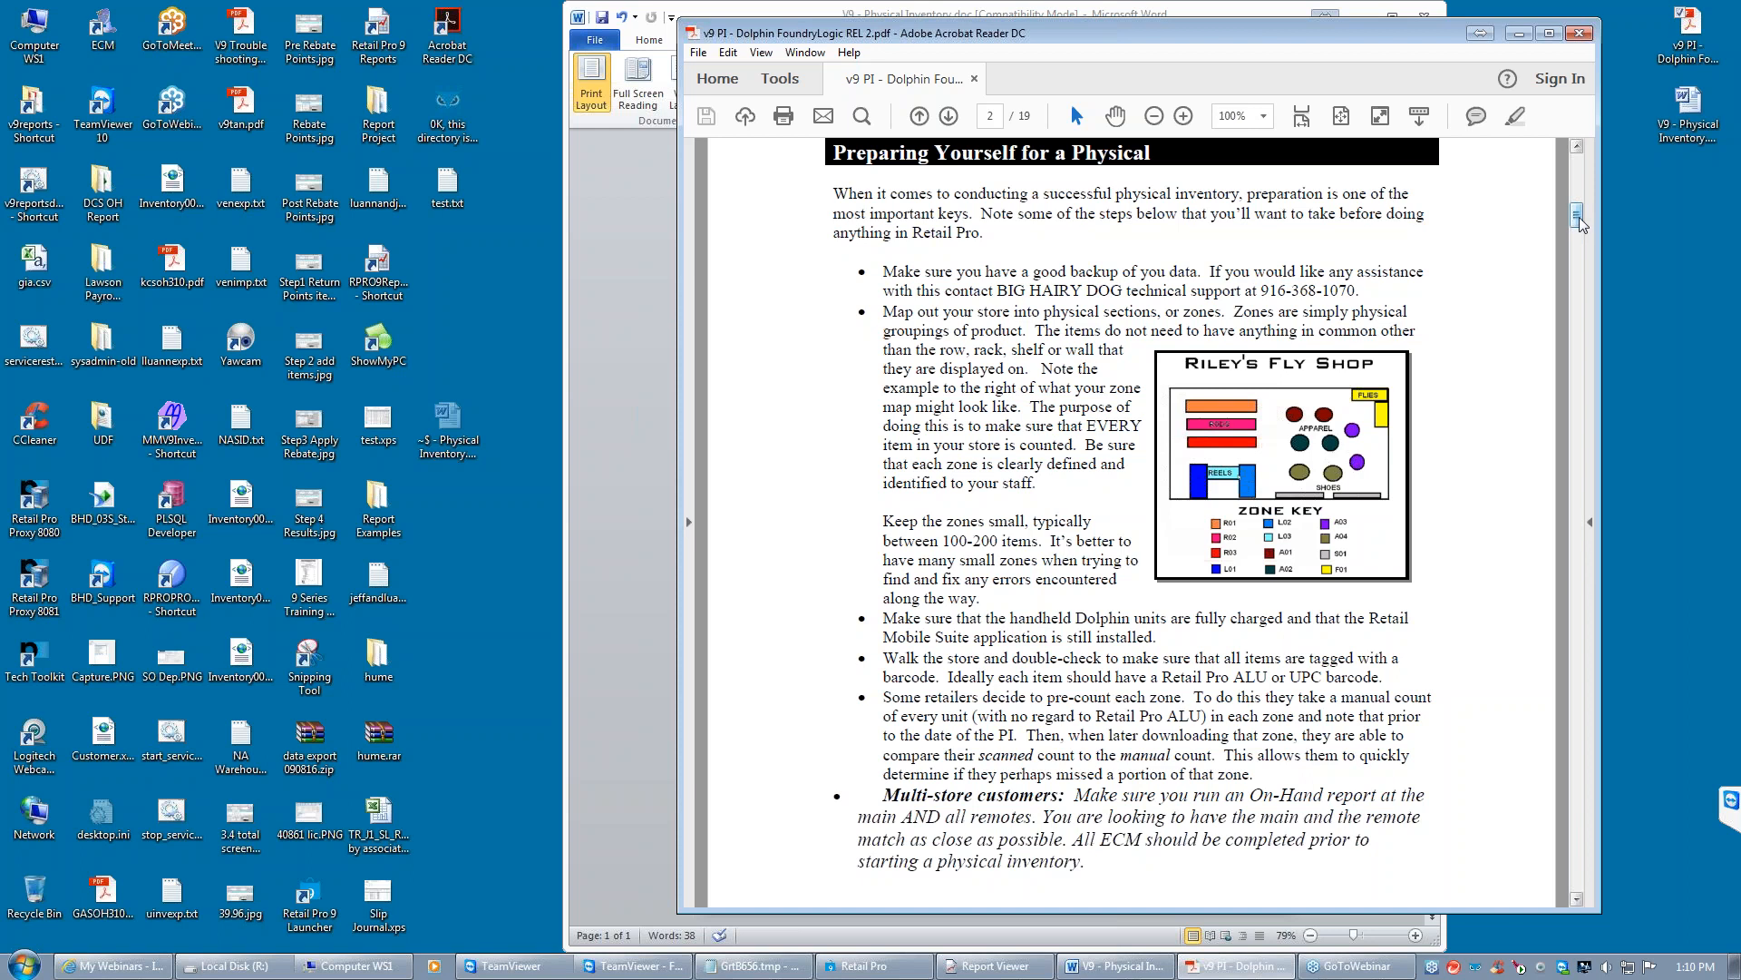
{"action": "scroll", "coordinate": [1343, 318], "scroll_direction": "up", "scroll_amount": 10}
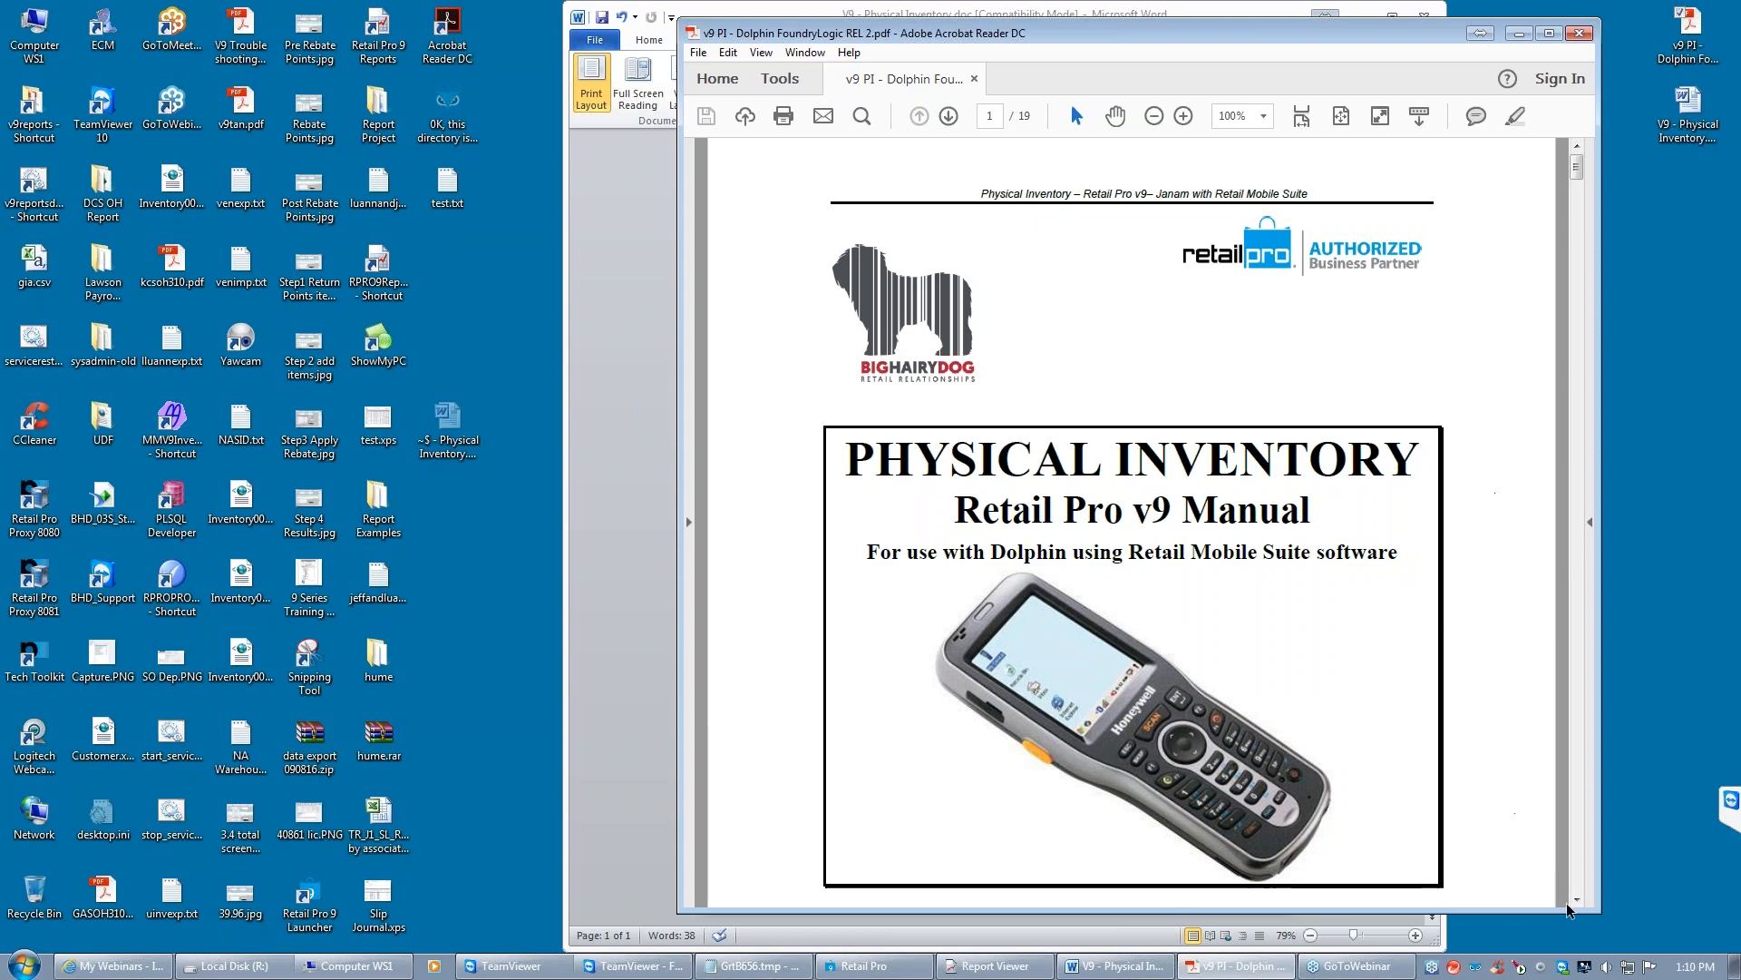
{"action": "left_click_drag", "start_coordinate": [1579, 898], "coordinate": [1578, 897]}
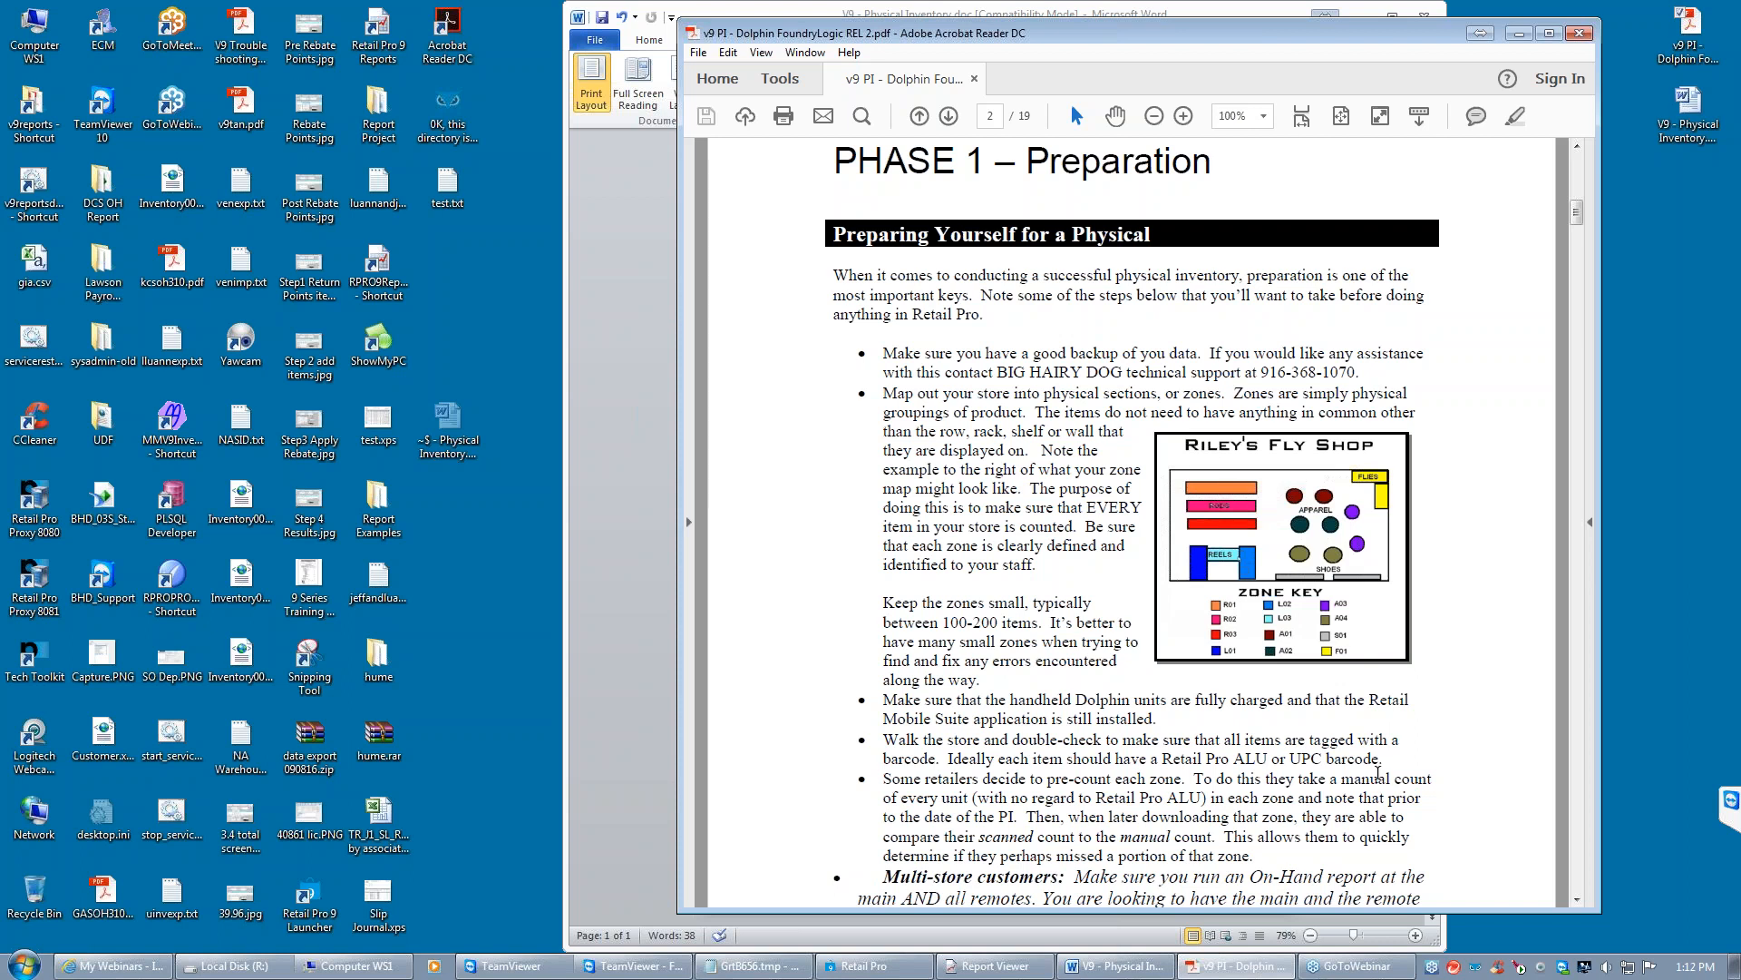
{"action": "left_click", "coordinate": [1578, 901]}
{"action": "scroll", "coordinate": [1578, 900], "scroll_direction": "down", "scroll_amount": 1}
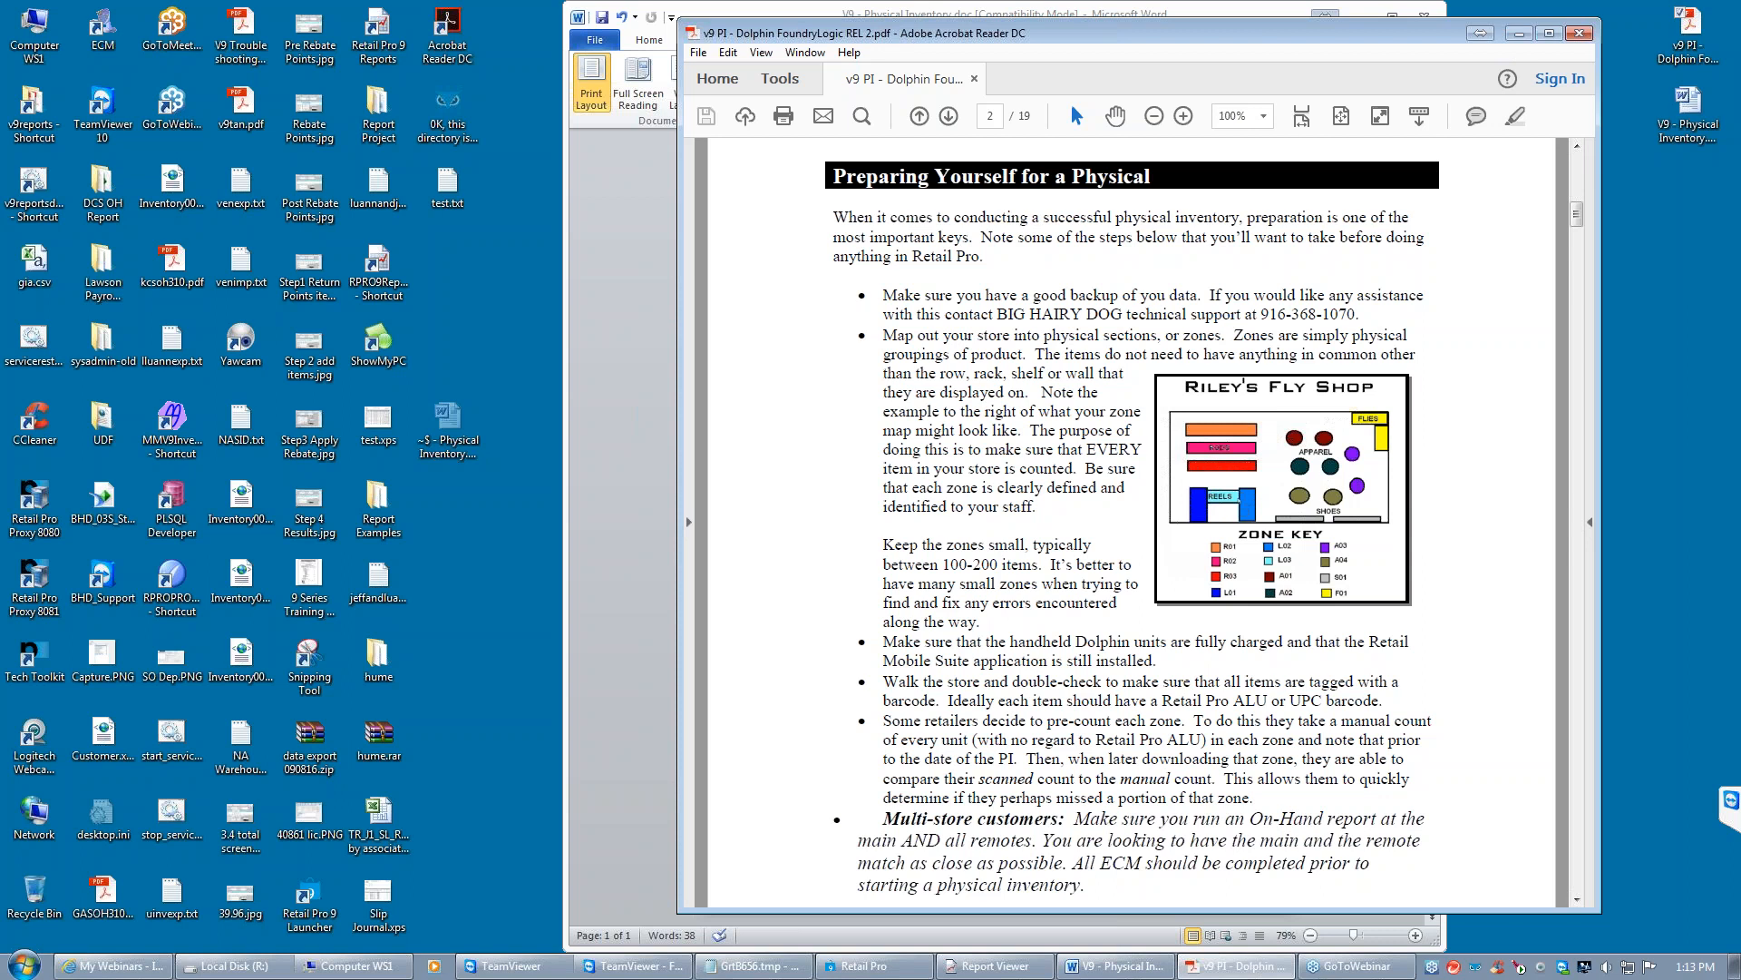
{"action": "left_click", "coordinate": [1517, 35]}
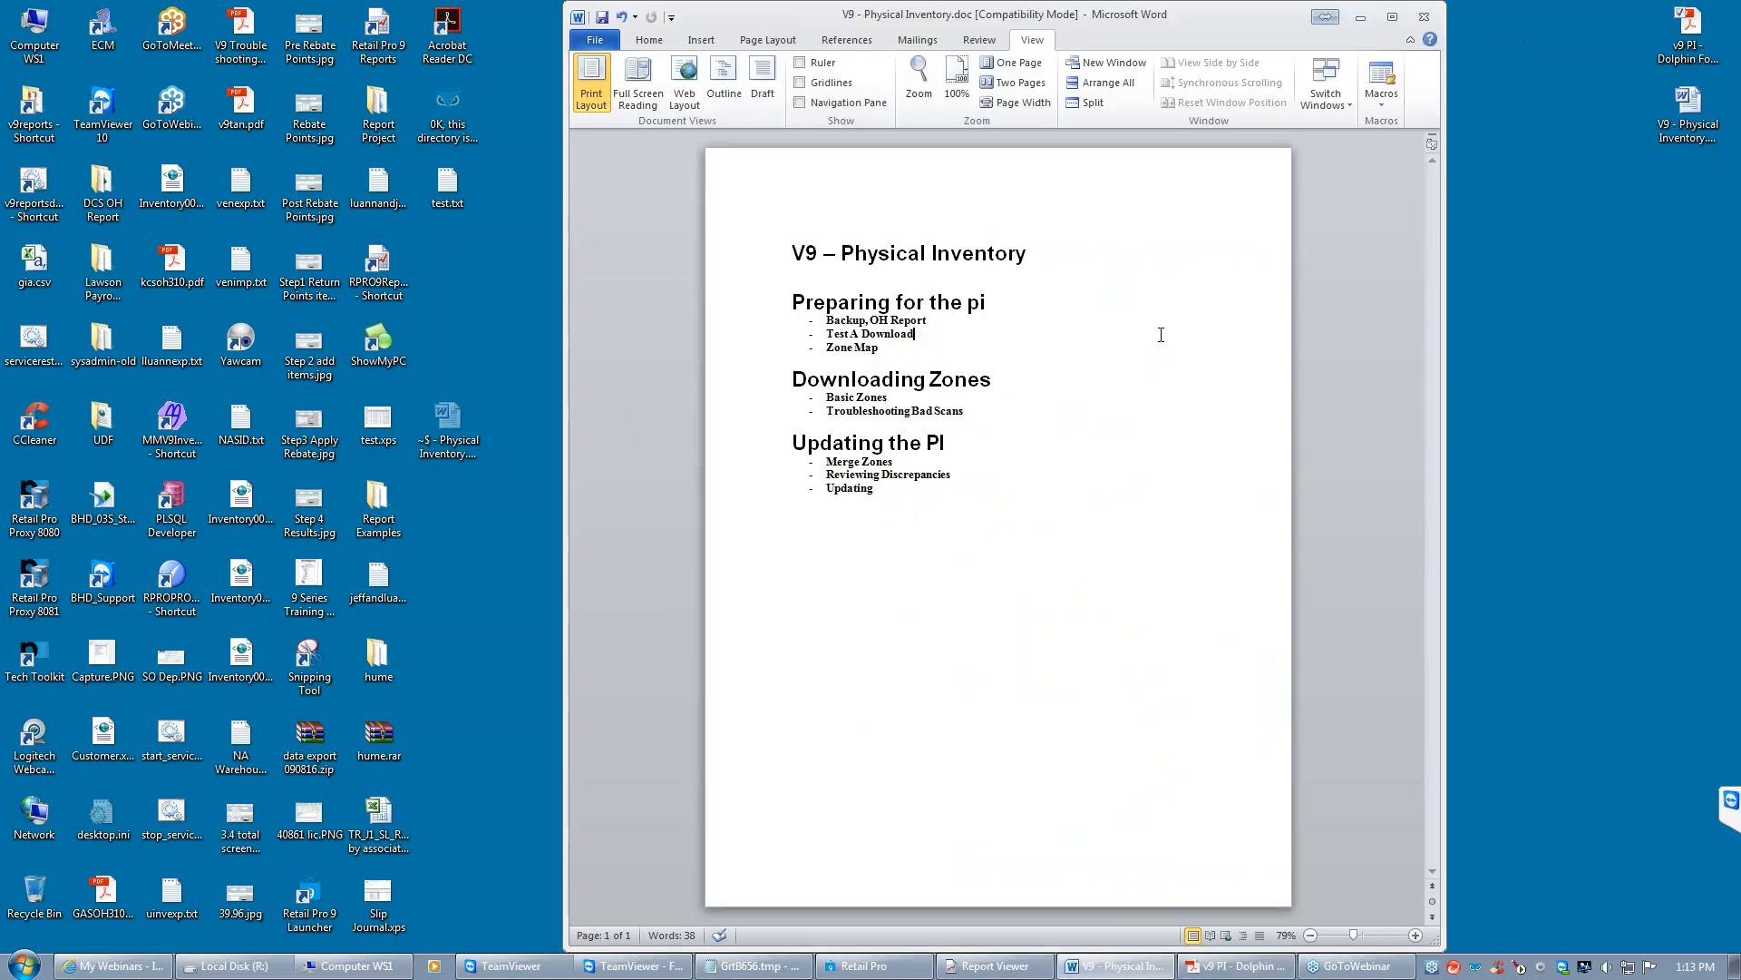
Minimize the Word outline, switch to Retail Pro, and open the Inventory Scanner peripheral settings in the workstation preferences
{"action": "left_click", "coordinate": [762, 333]}
{"action": "left_click", "coordinate": [1362, 17]}
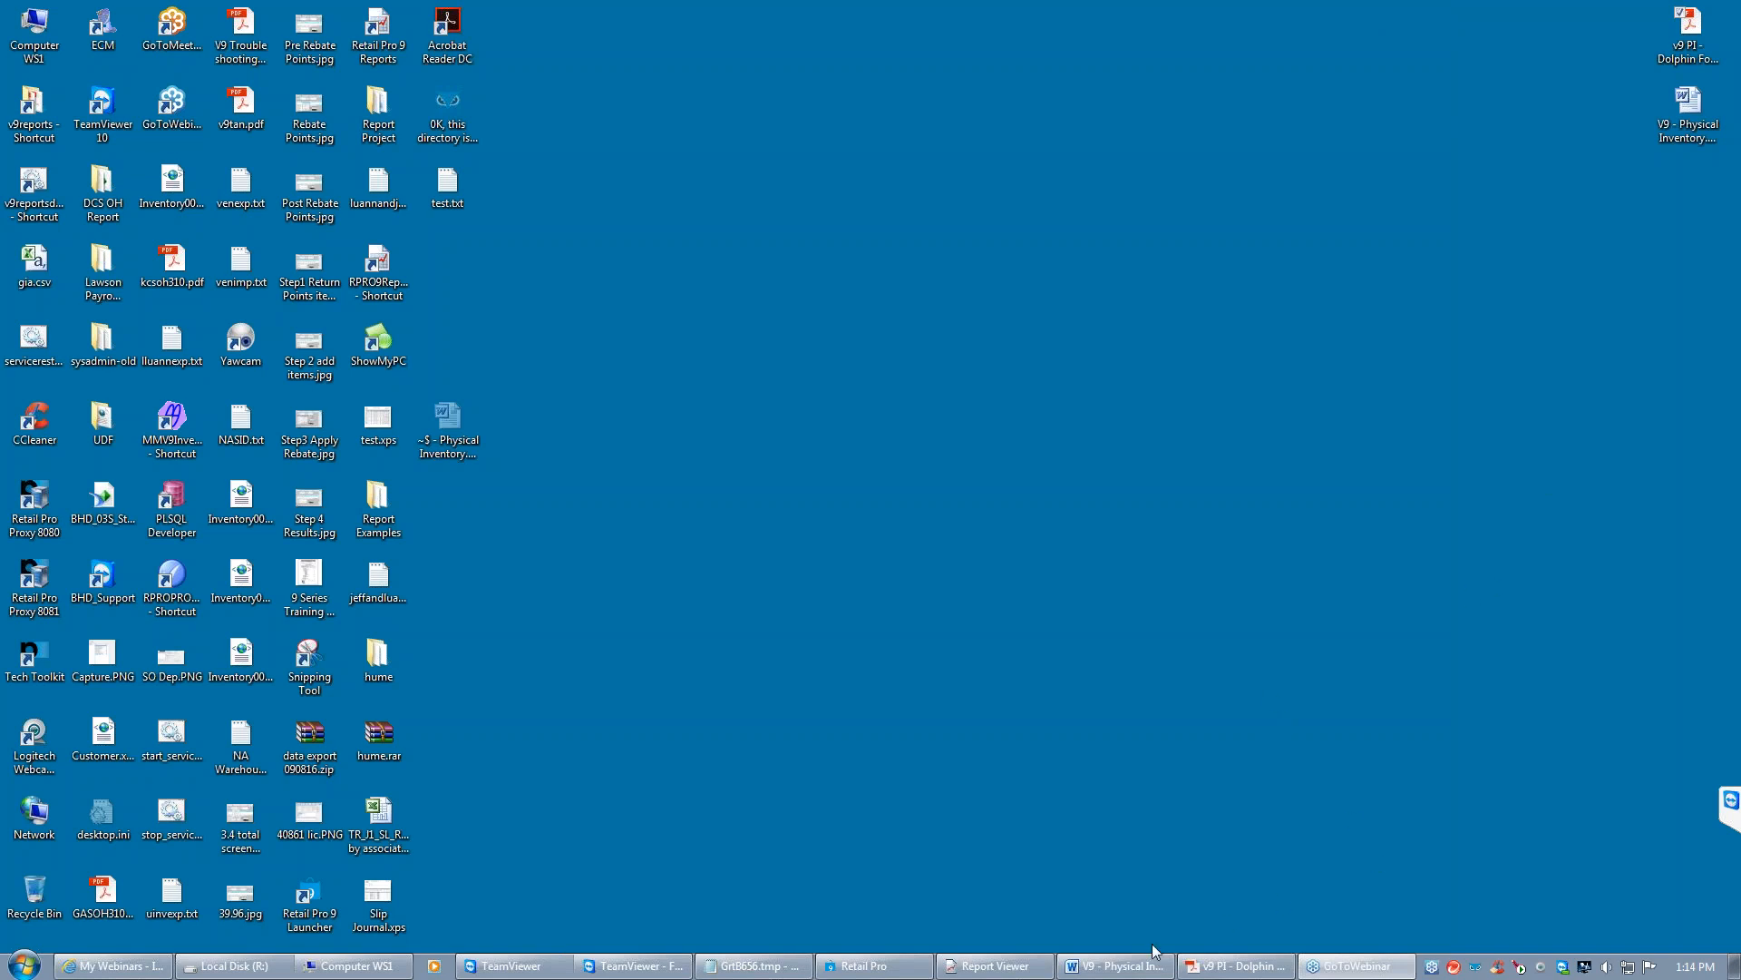
{"action": "left_click", "coordinate": [884, 965]}
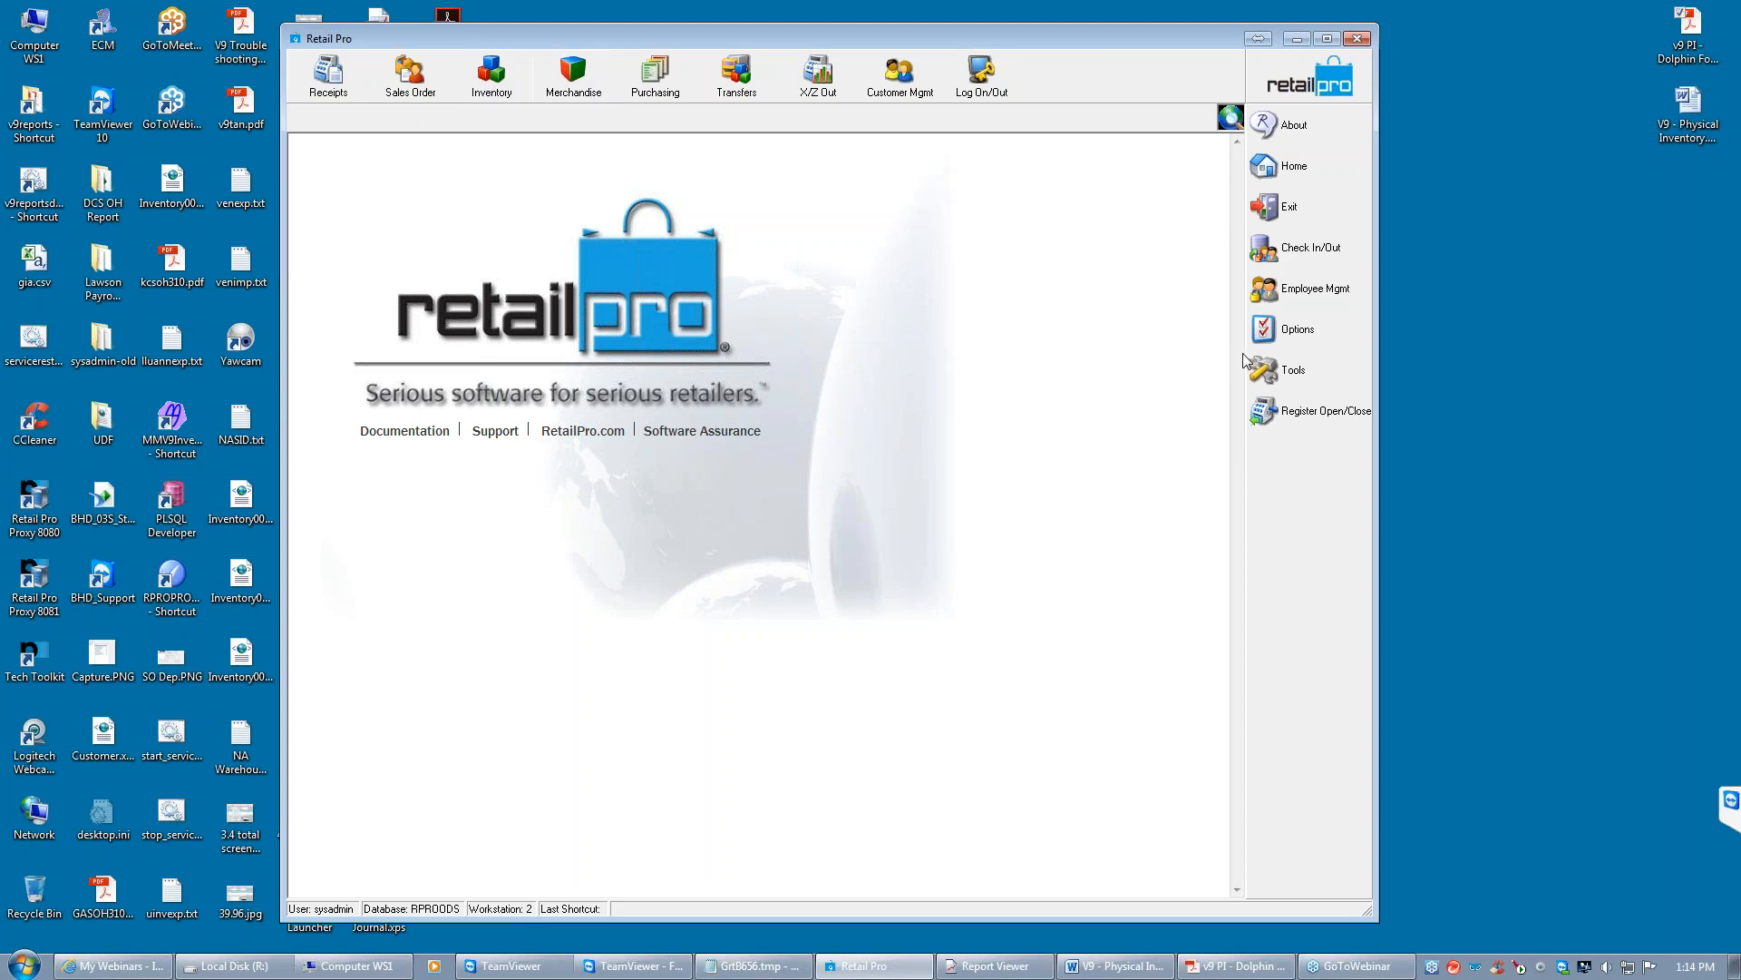
{"action": "left_click", "coordinate": [1311, 335]}
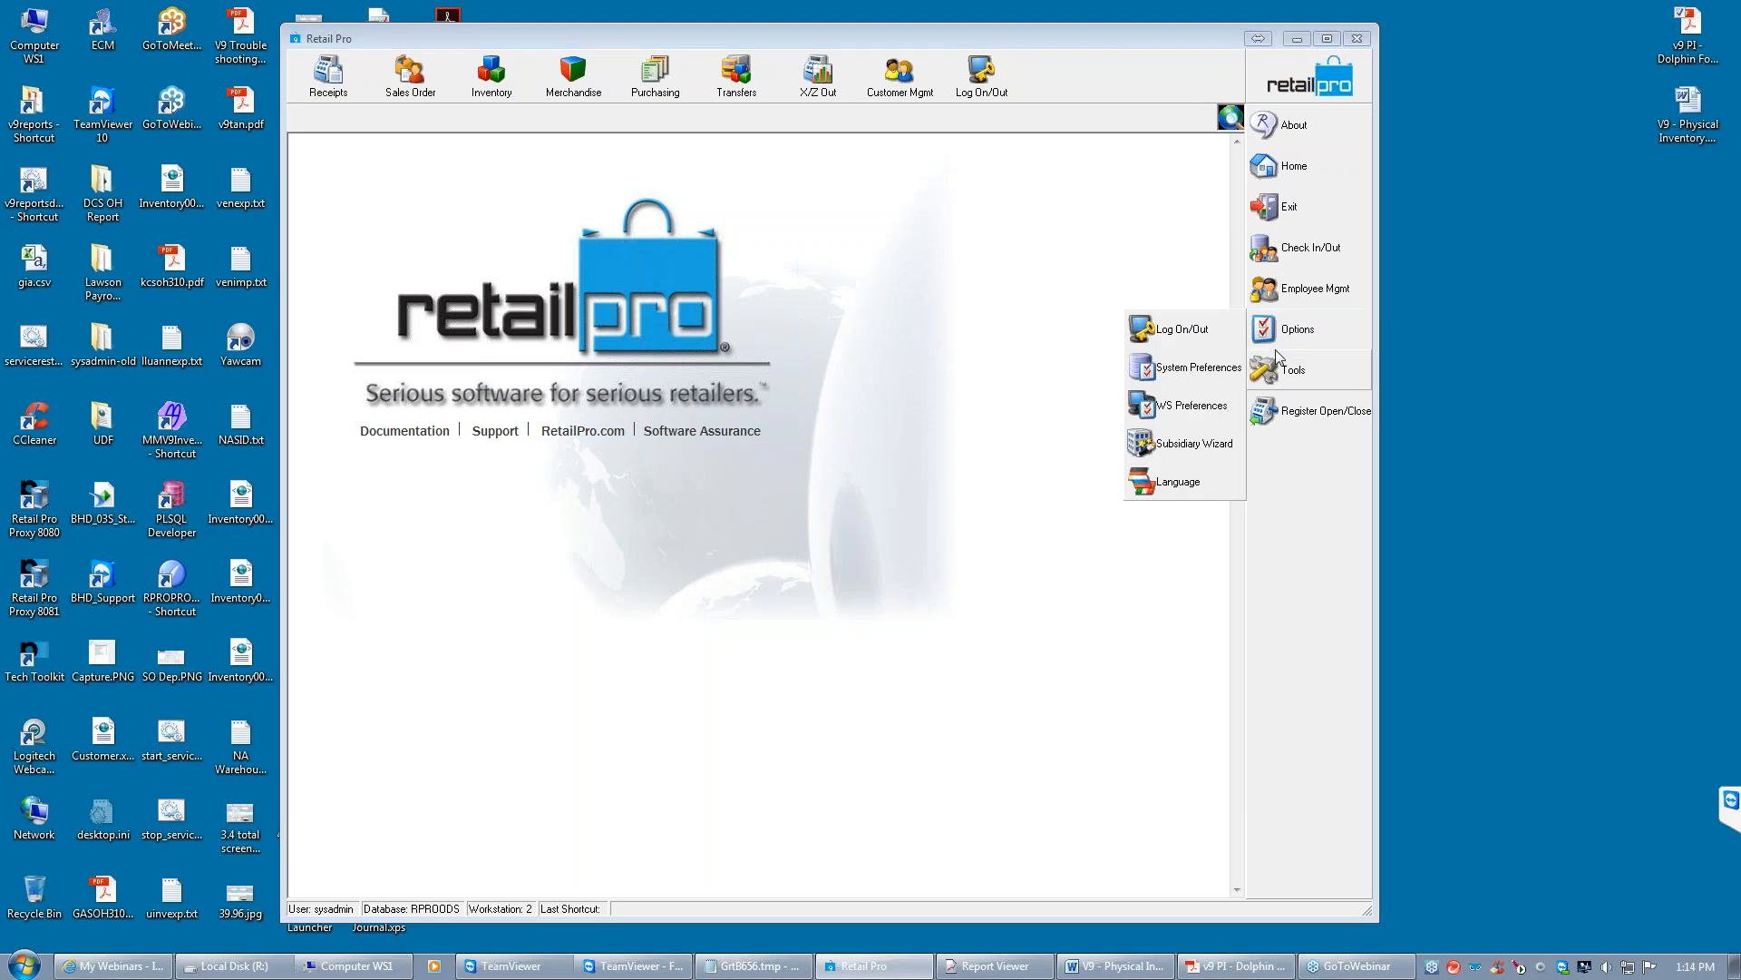
{"action": "left_click", "coordinate": [1190, 405]}
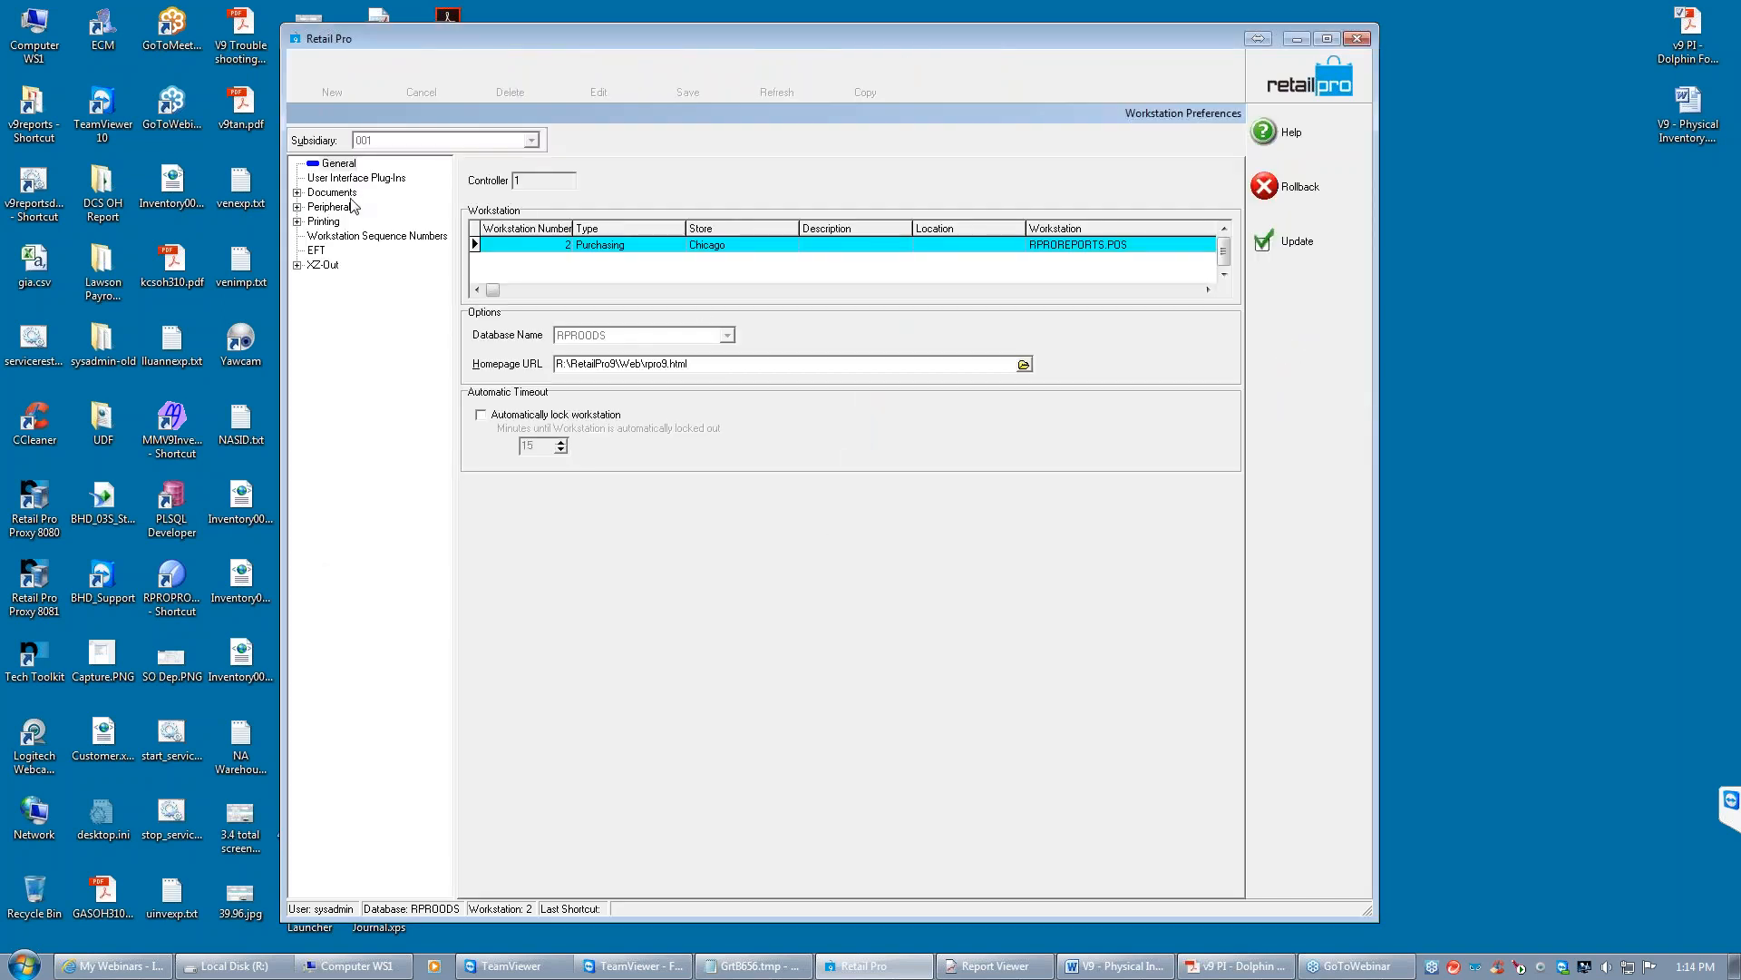
{"action": "left_click", "coordinate": [297, 207]}
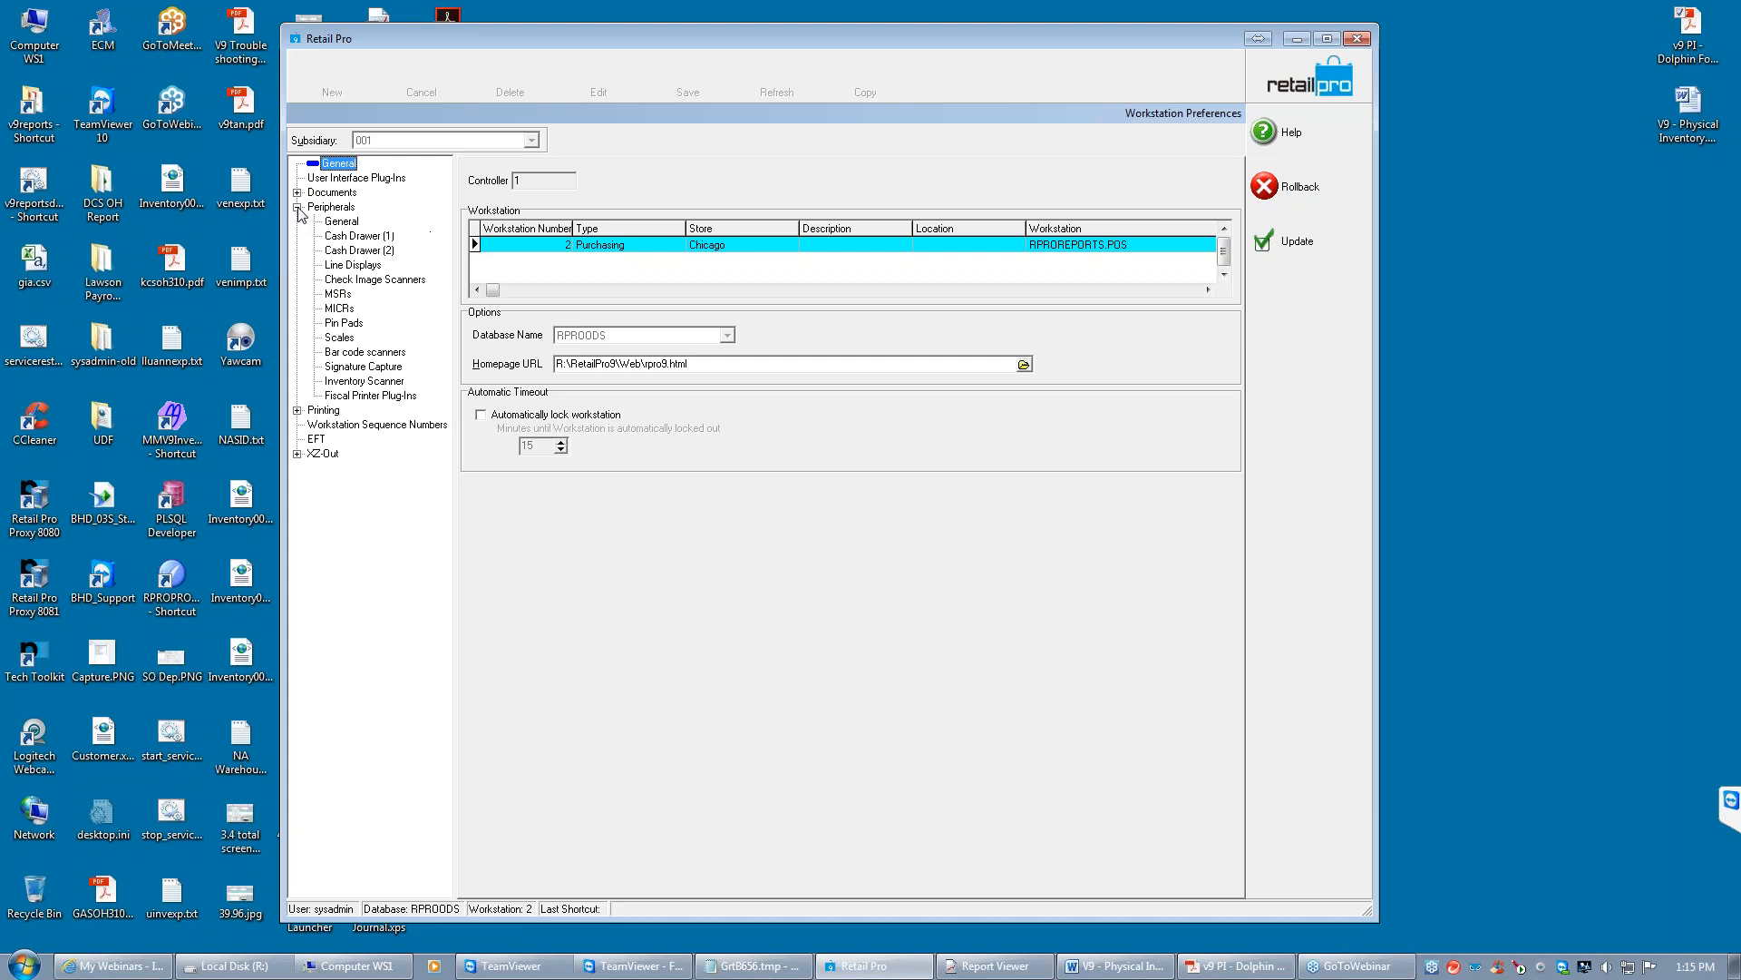
{"action": "left_click", "coordinate": [363, 381]}
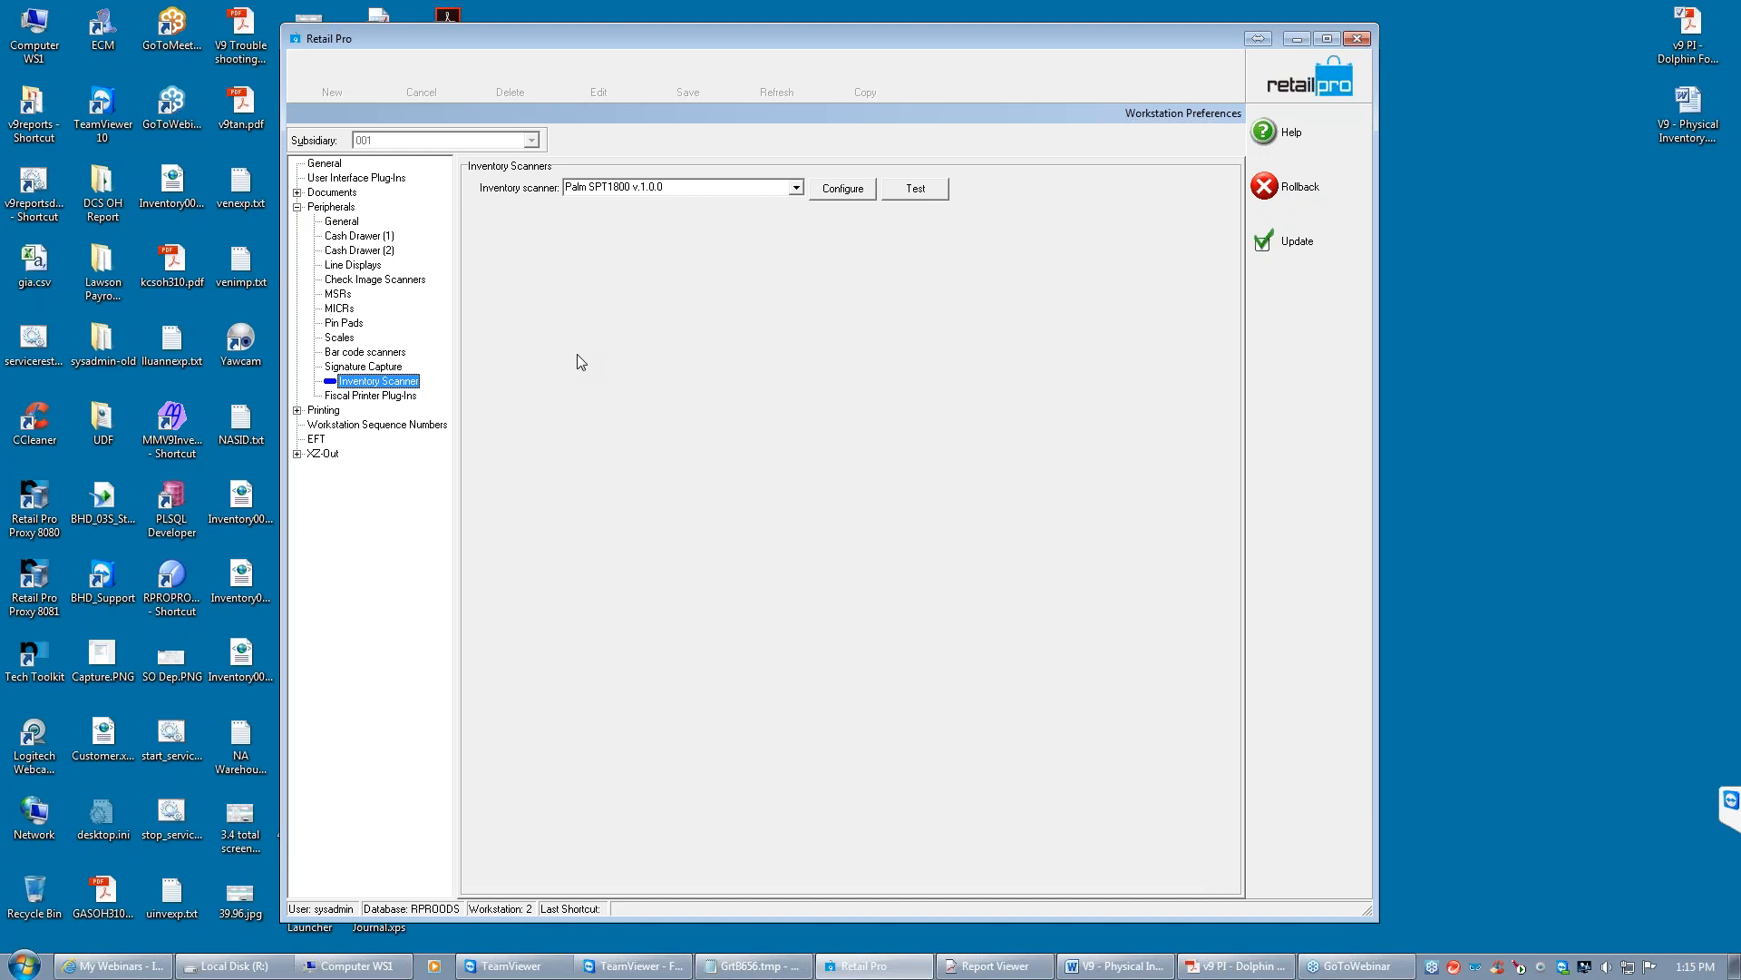
Try Portable Data Terminal 1.0.0 as the workstation's inventory scanner
{"action": "left_click", "coordinate": [796, 189]}
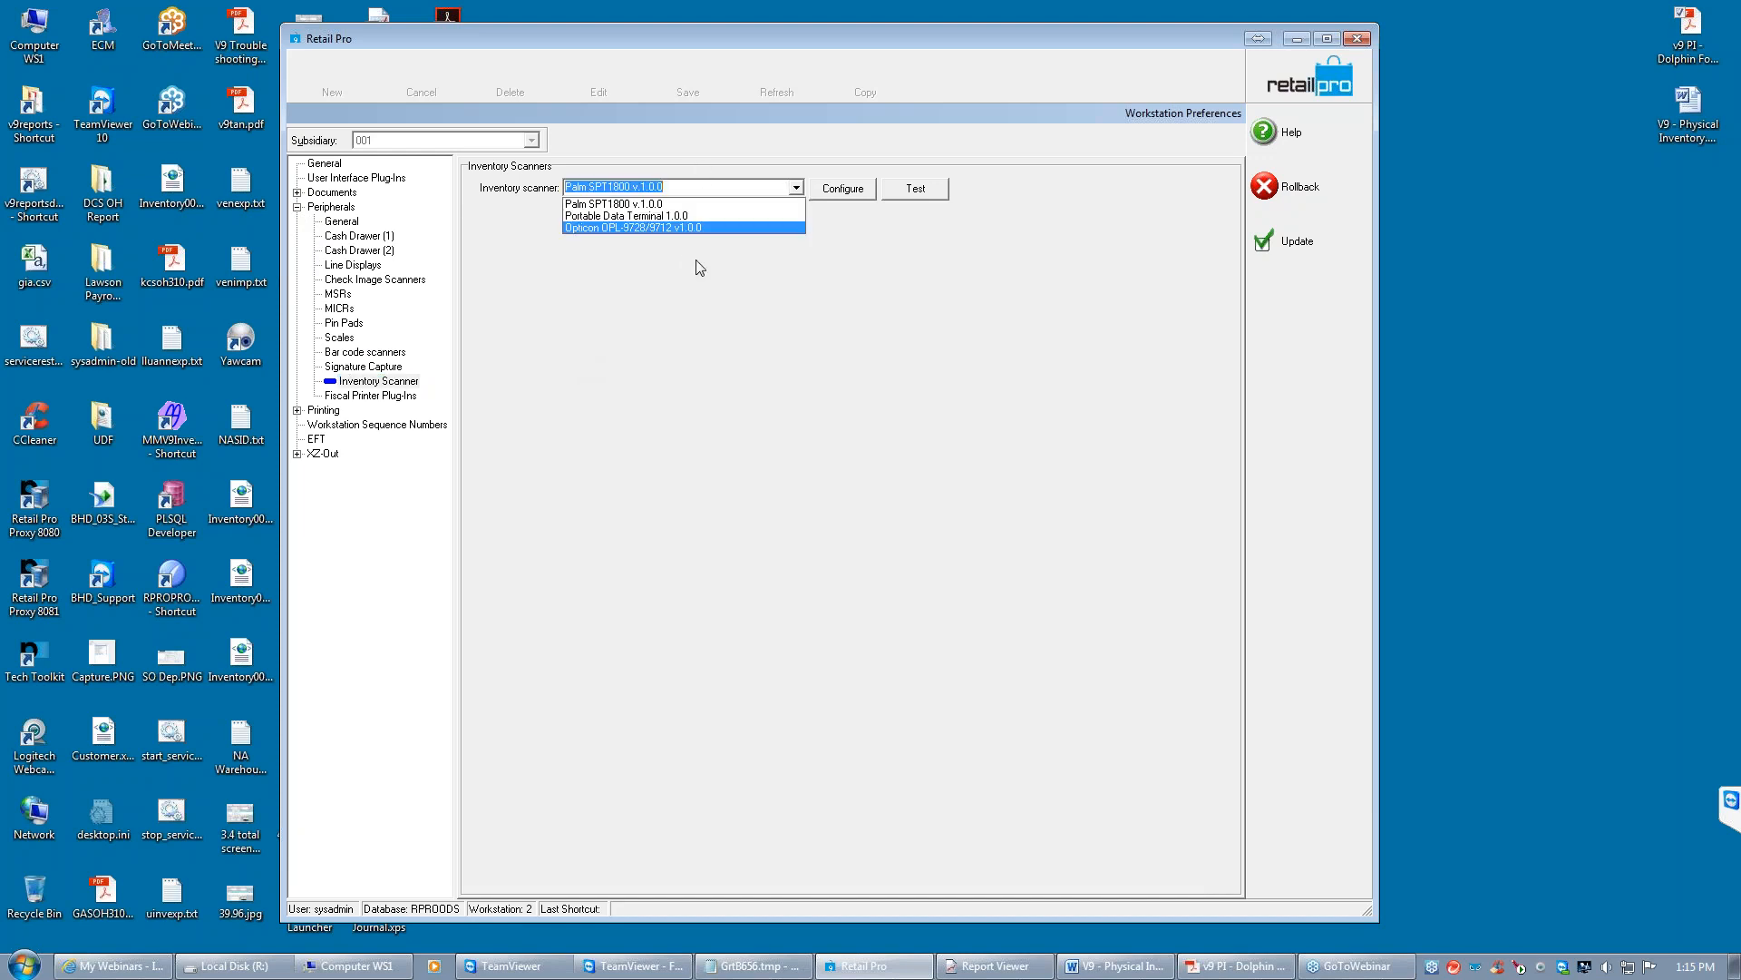
{"action": "left_click", "coordinate": [606, 204]}
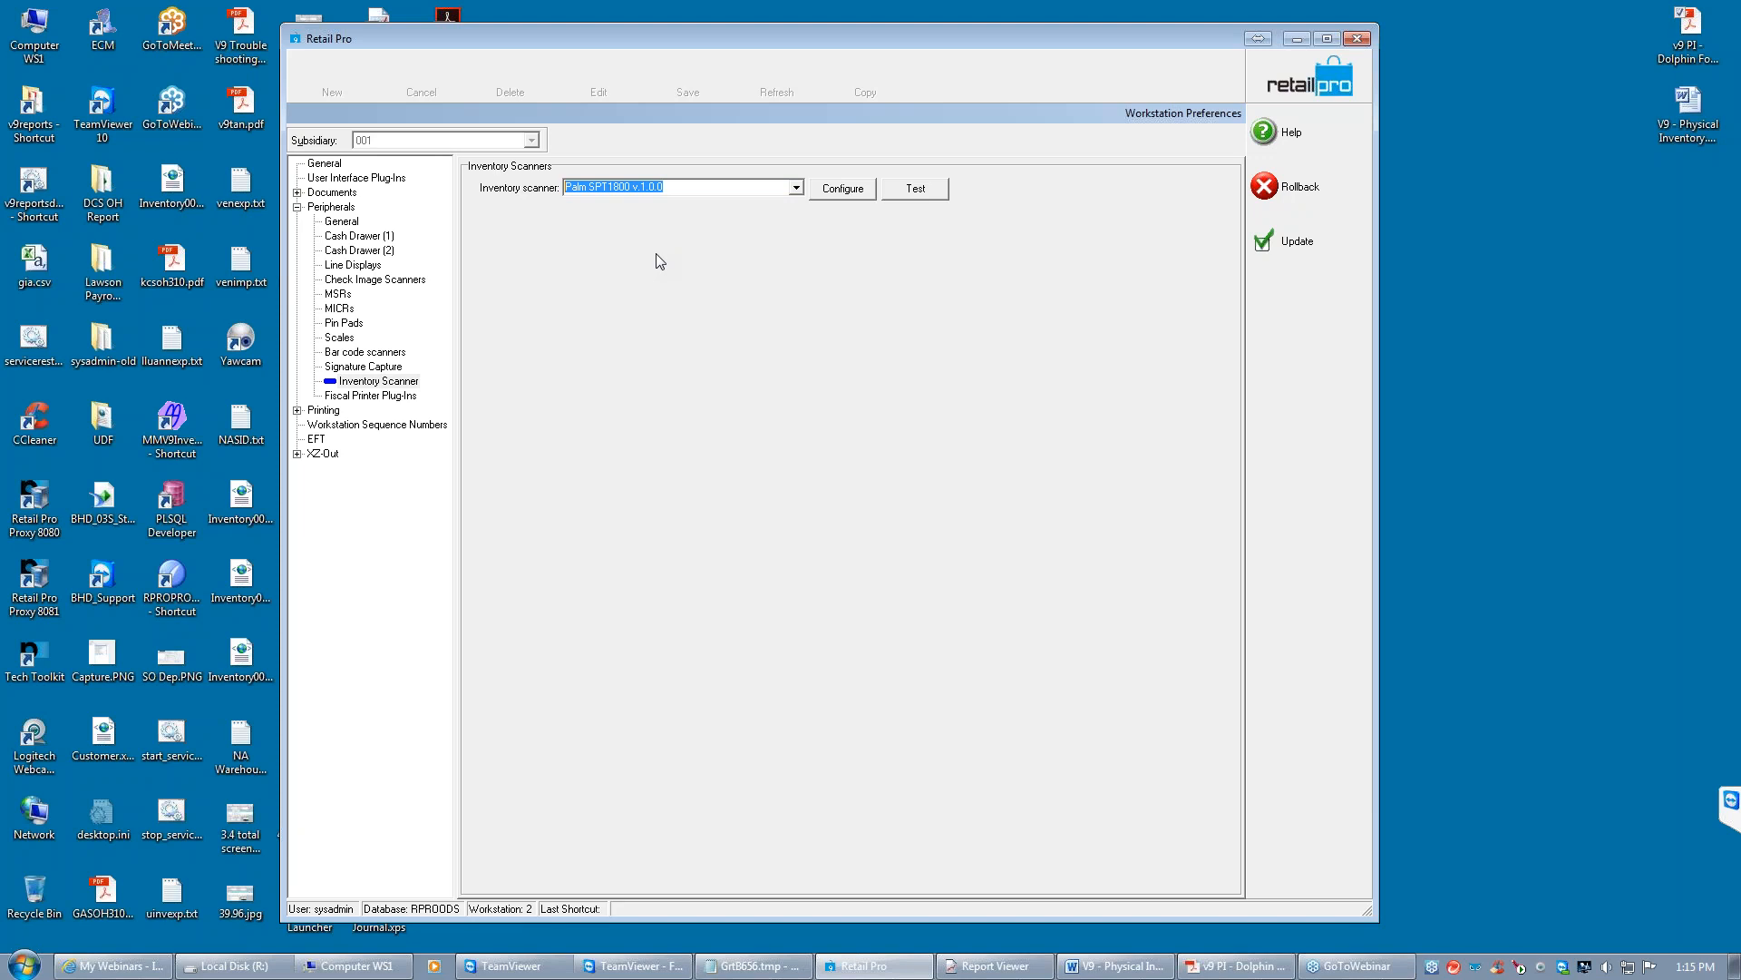
{"action": "left_click", "coordinate": [796, 188]}
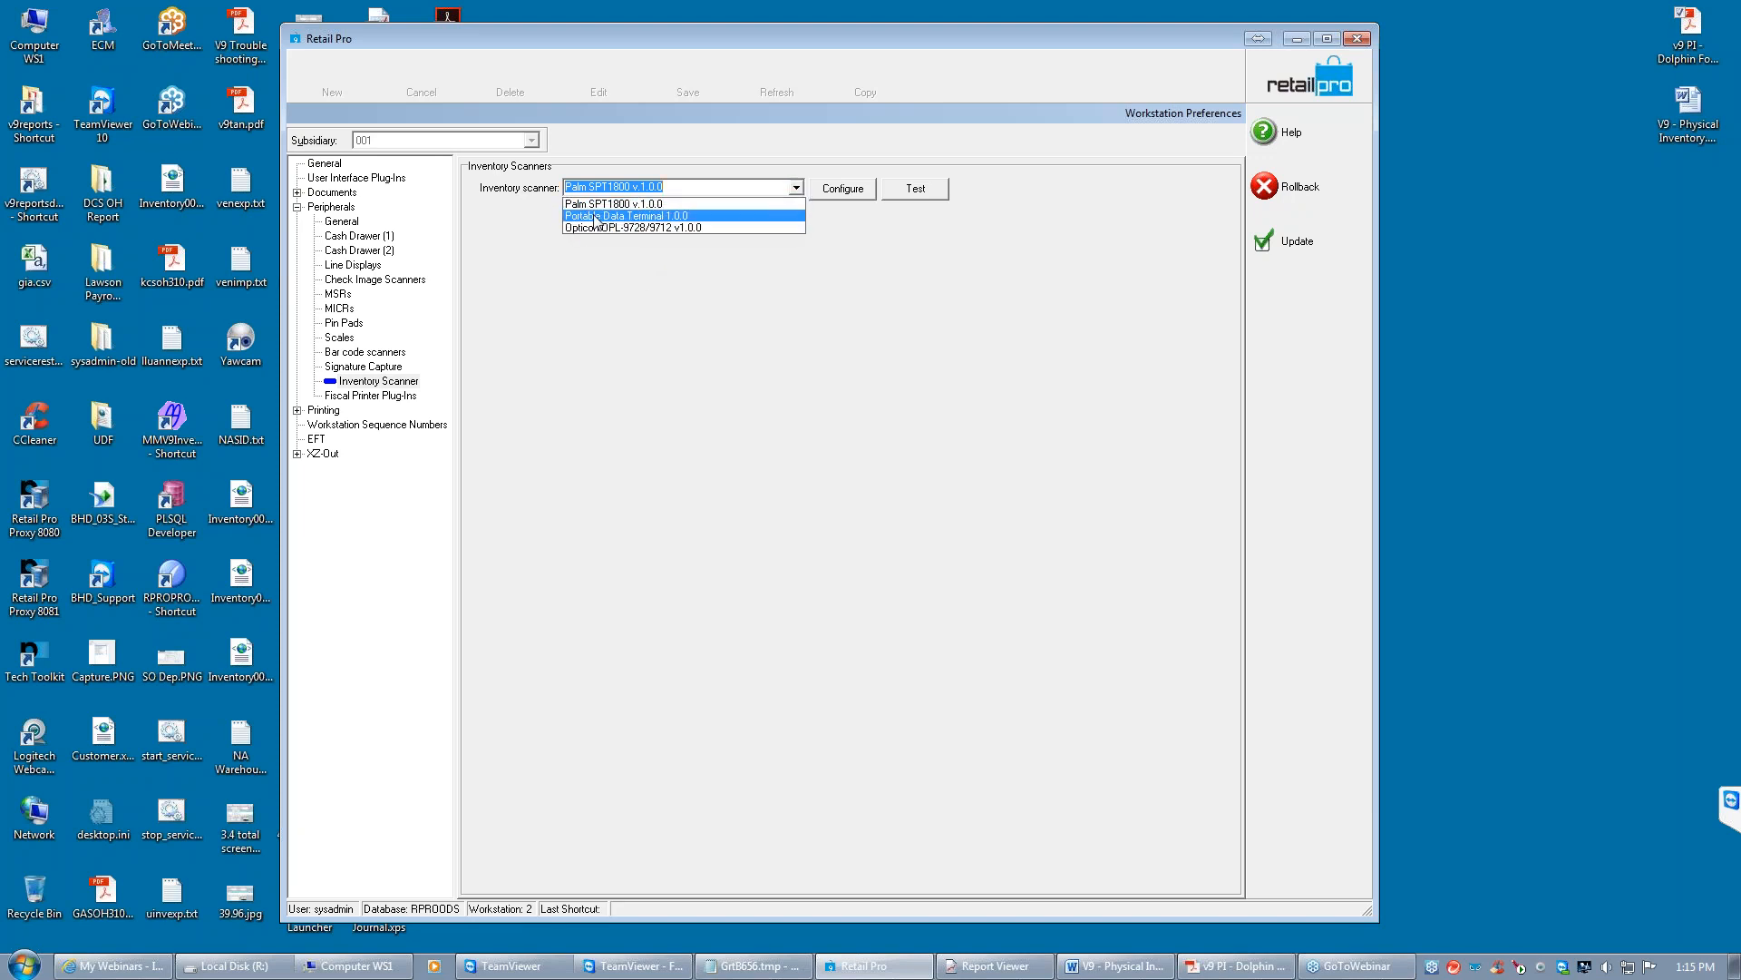
{"action": "left_click", "coordinate": [596, 217]}
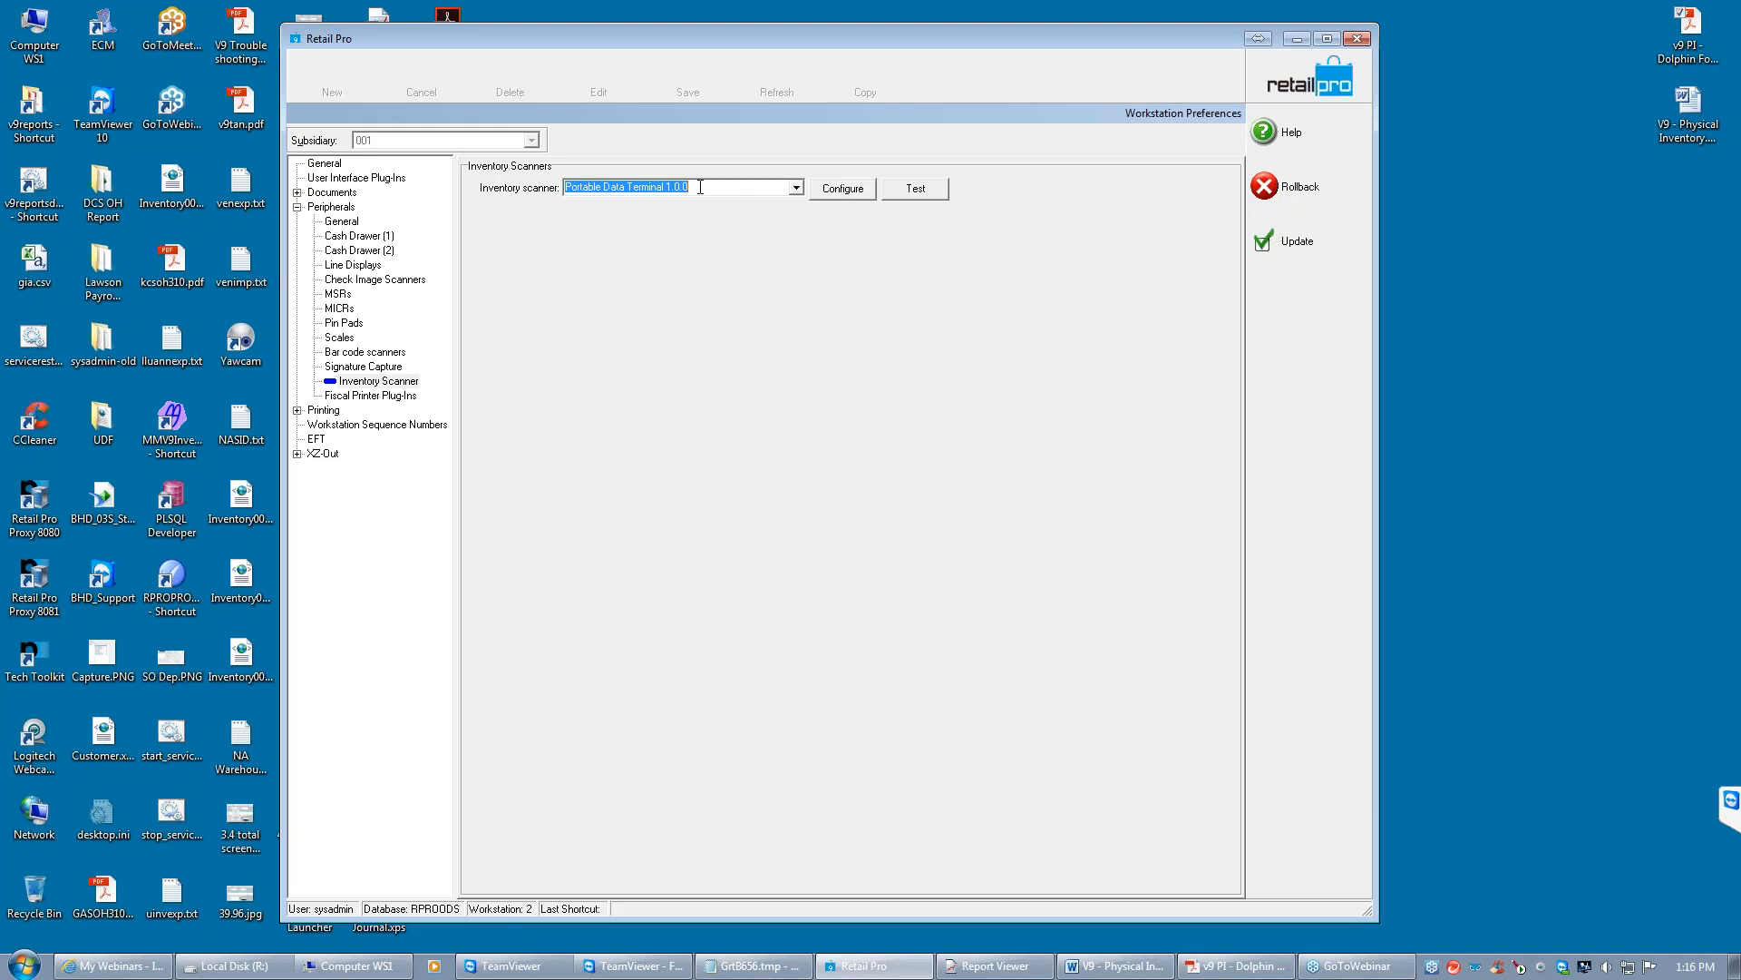
Set the inventory scanner to Palm SPT1800 v.1.0.0 and update the workstation preferences
{"action": "left_click", "coordinate": [797, 187]}
{"action": "left_click", "coordinate": [626, 204]}
{"action": "left_click", "coordinate": [1286, 243]}
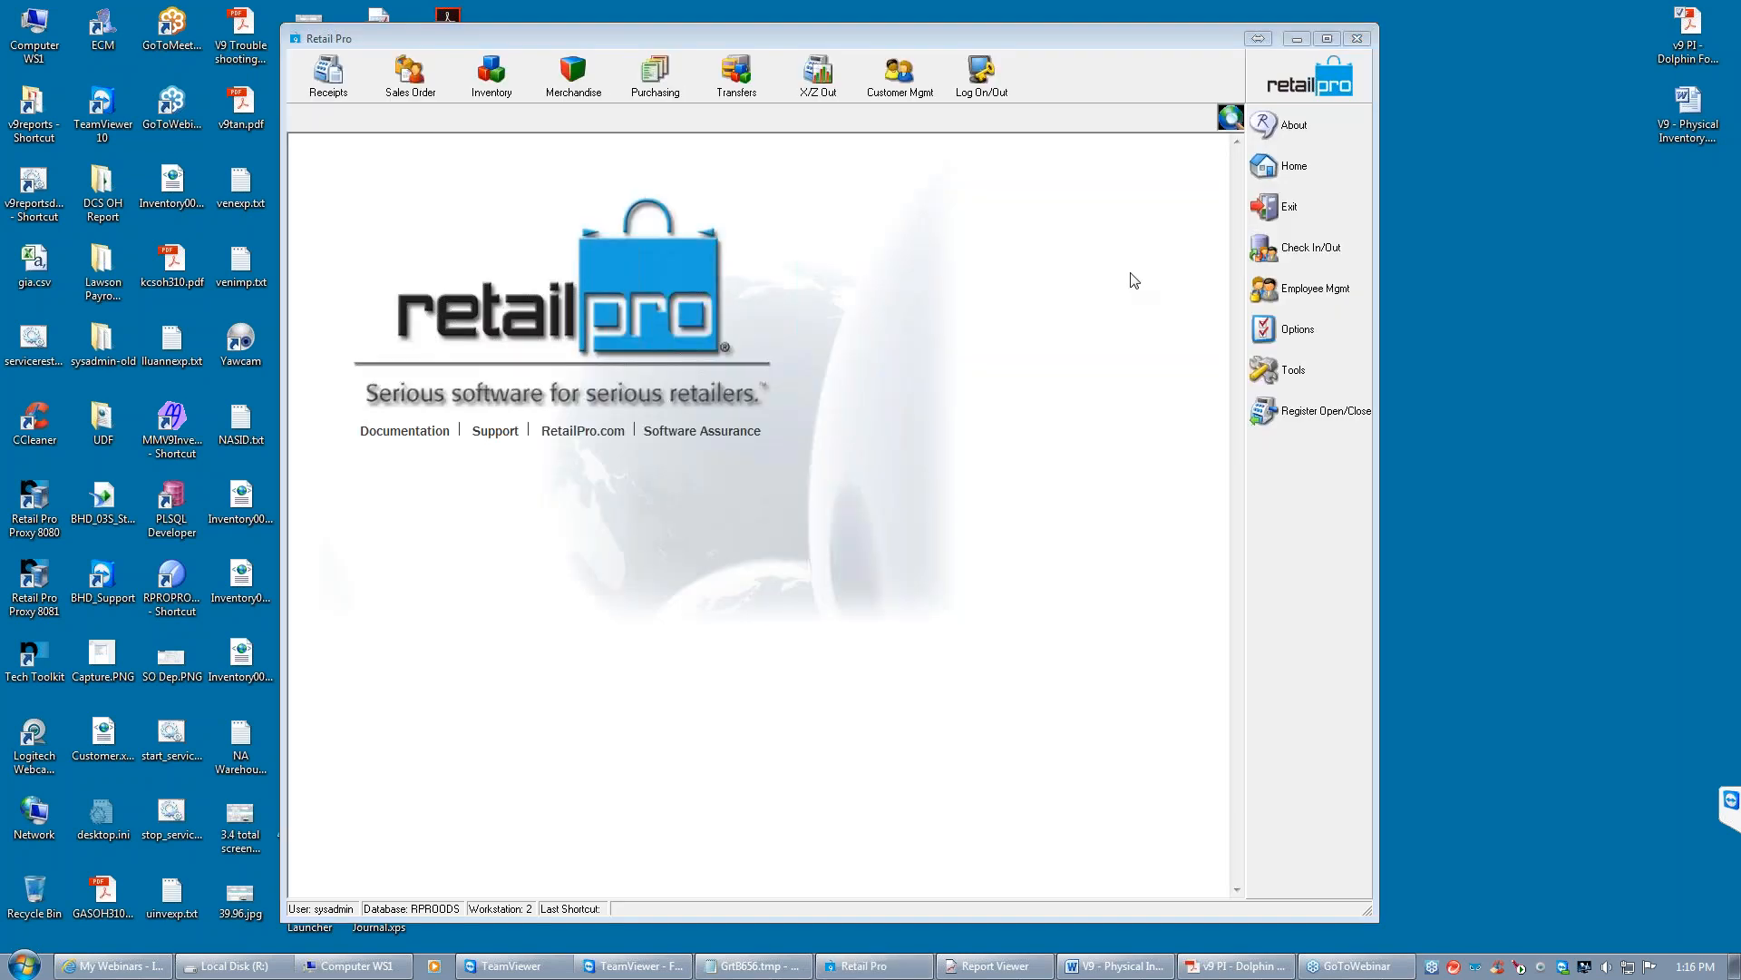
Open the PI Tool options in the system preferences, under the local Merchandise preferences
{"action": "left_click", "coordinate": [1299, 332]}
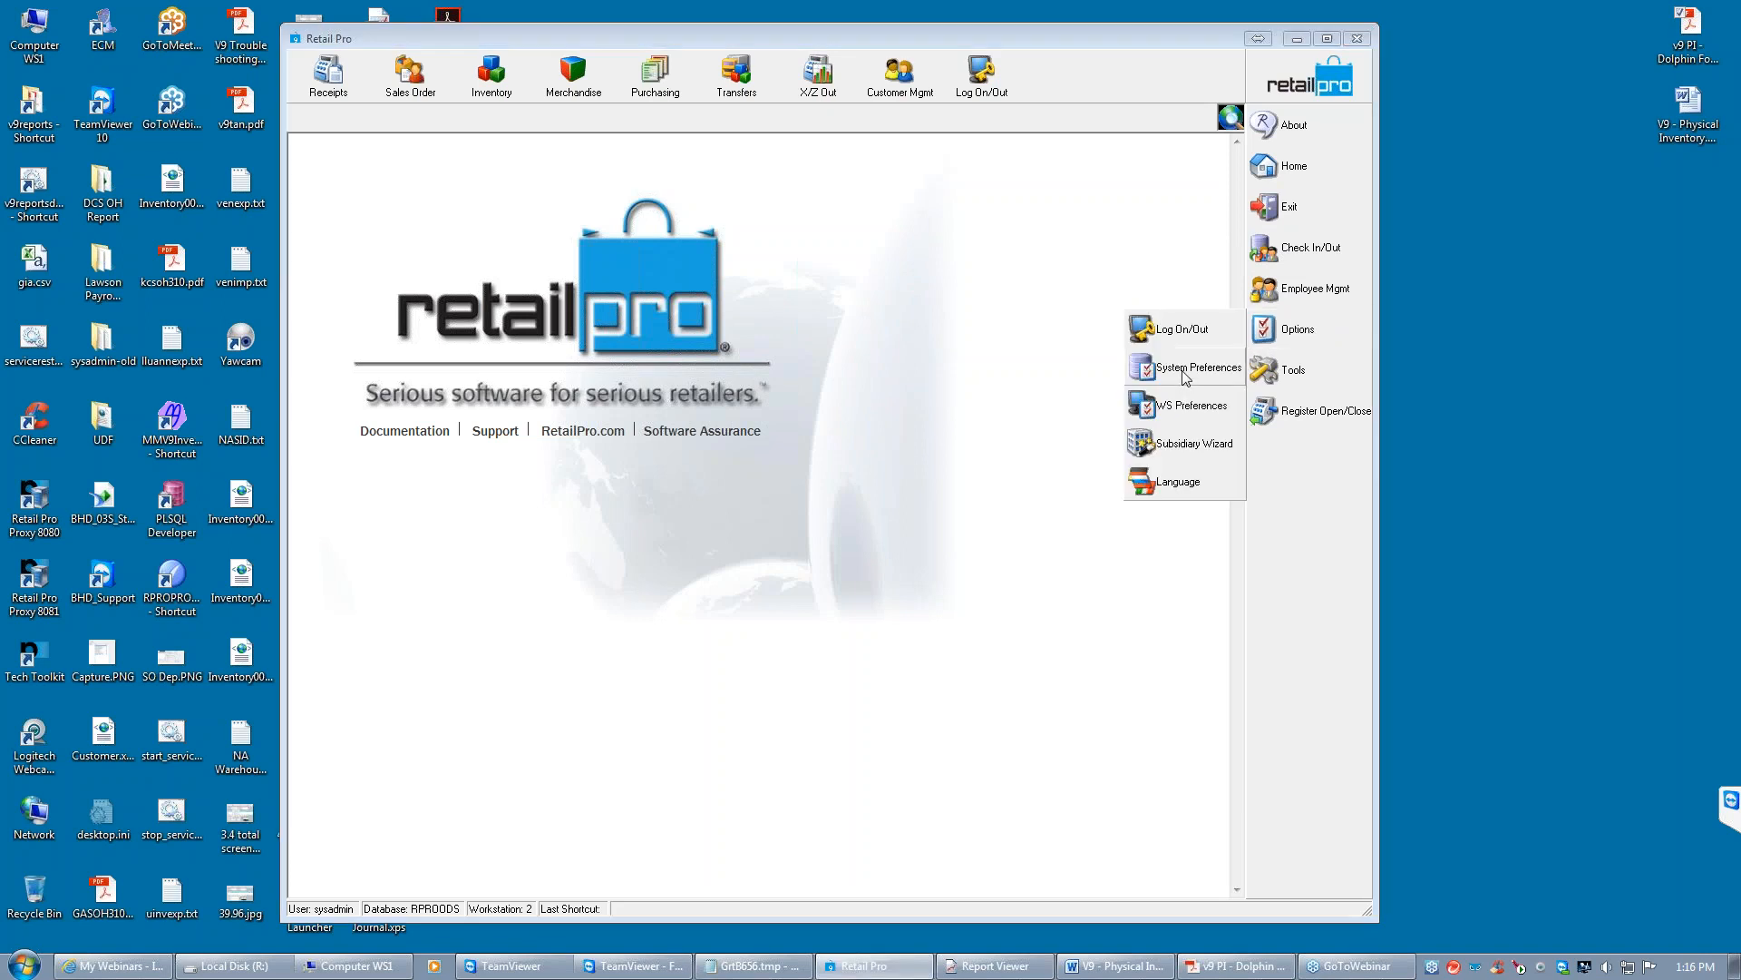
{"action": "left_click", "coordinate": [1185, 371]}
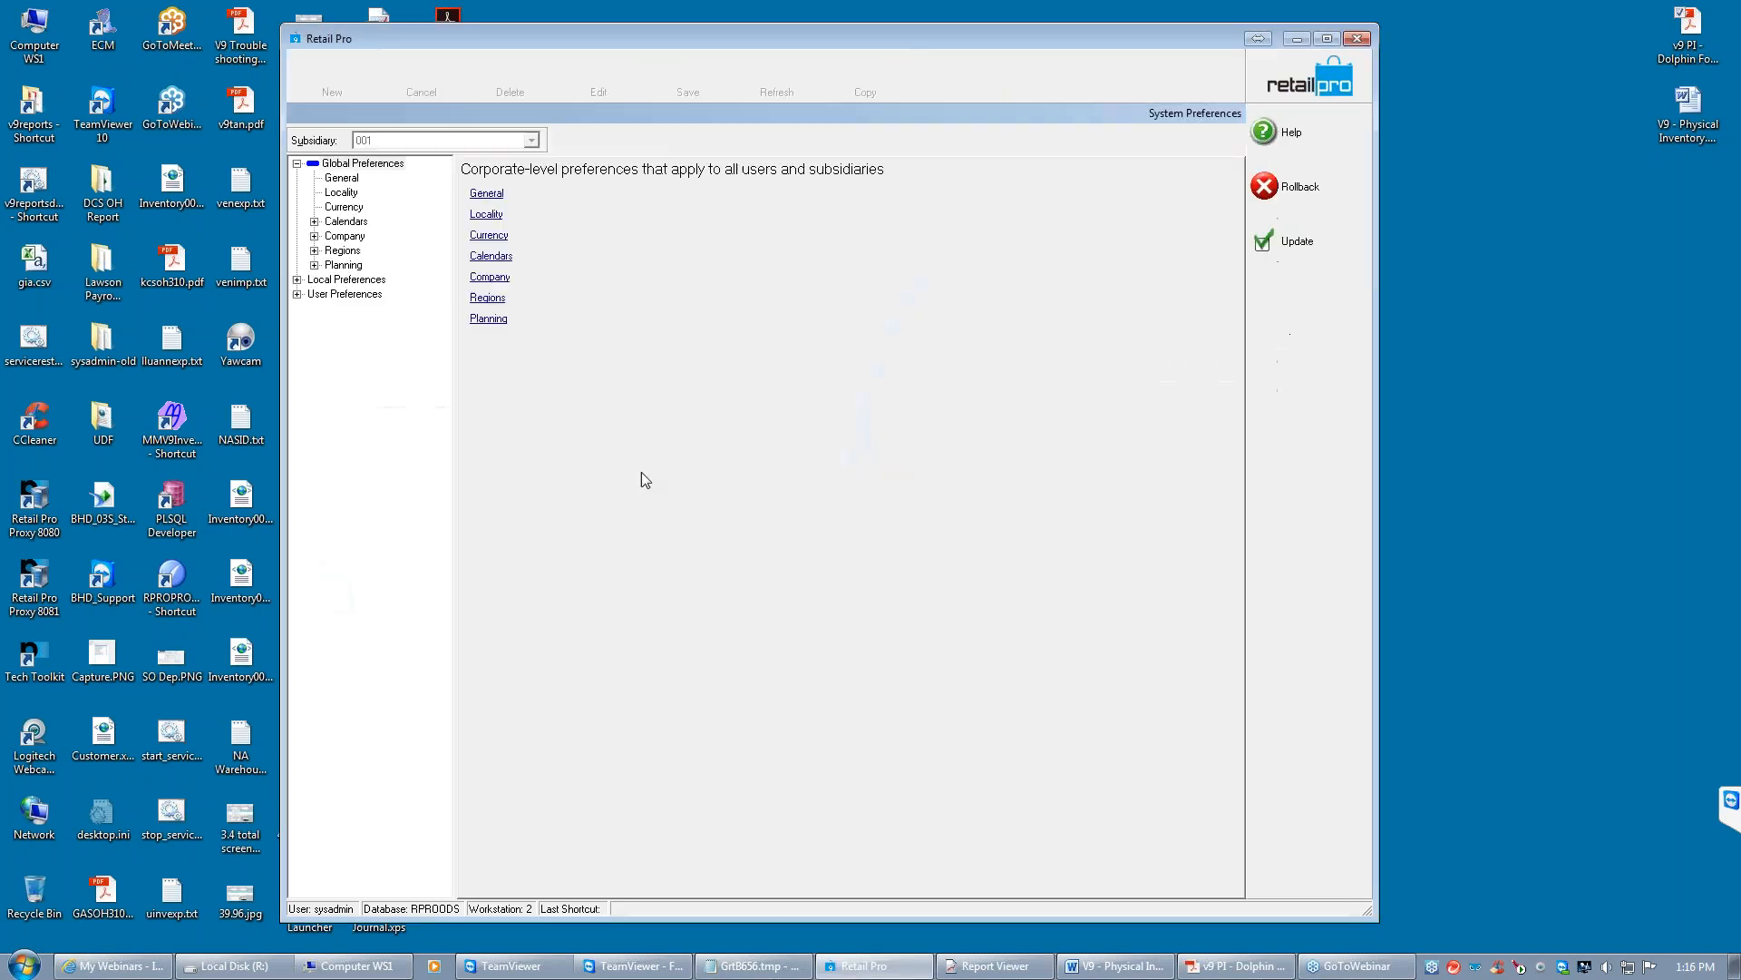
{"action": "left_click", "coordinate": [297, 280]}
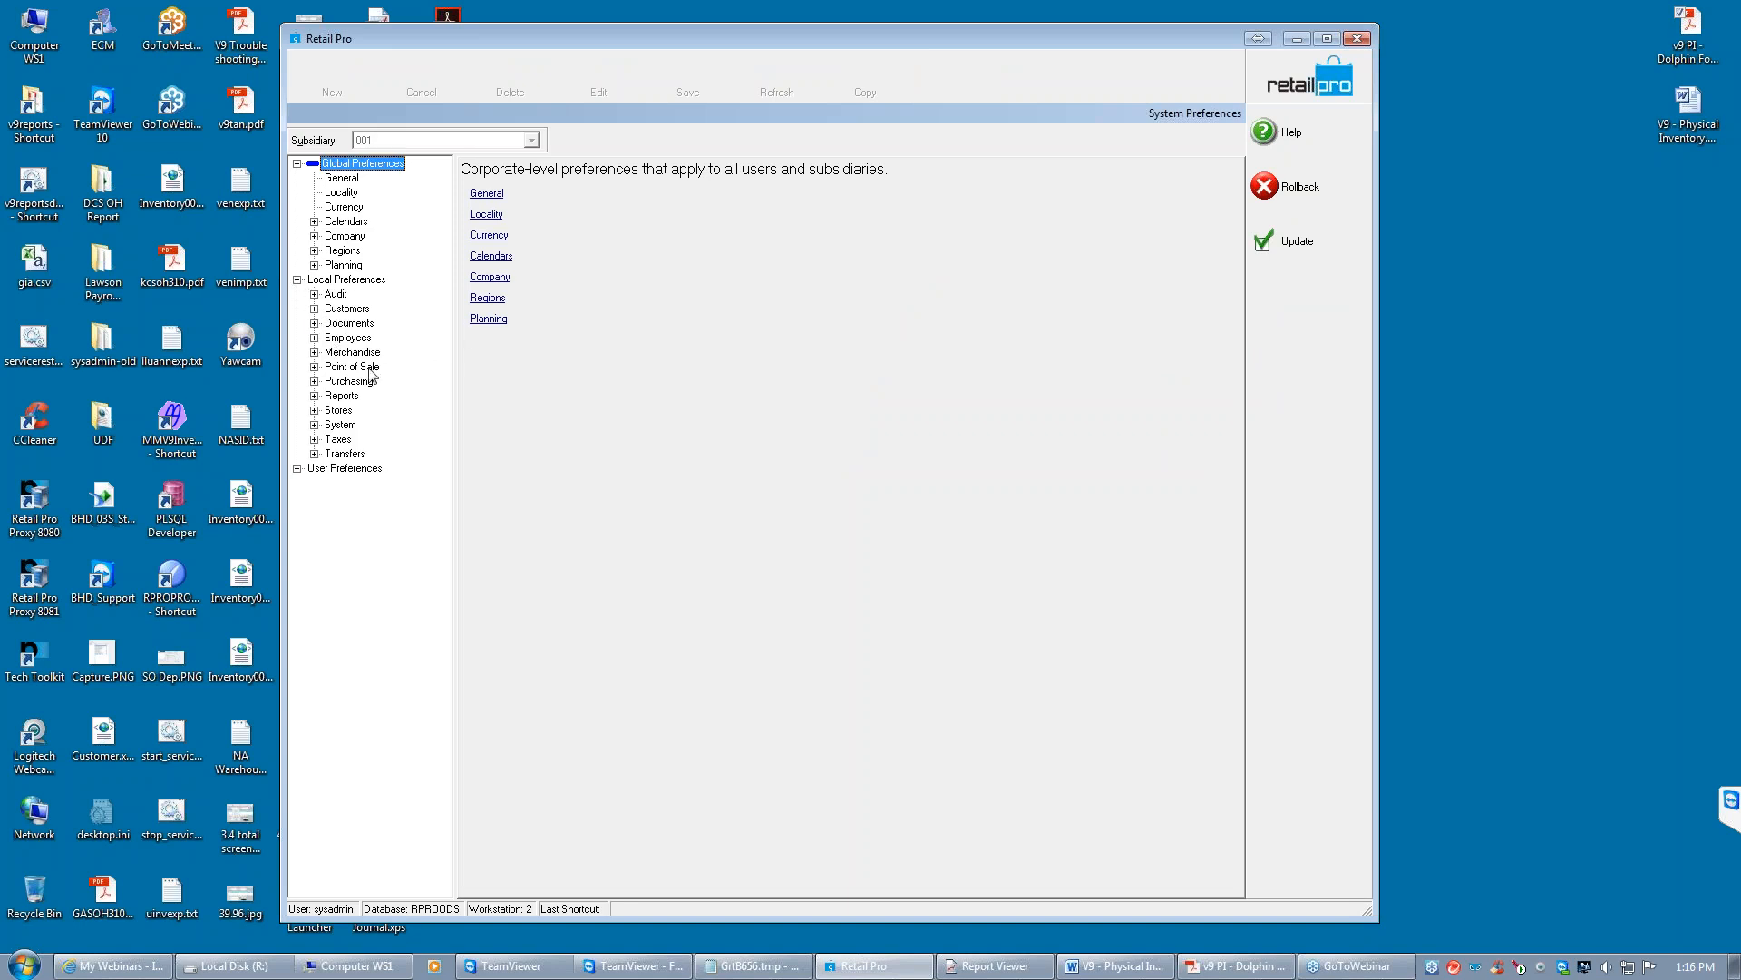
{"action": "left_click", "coordinate": [315, 352]}
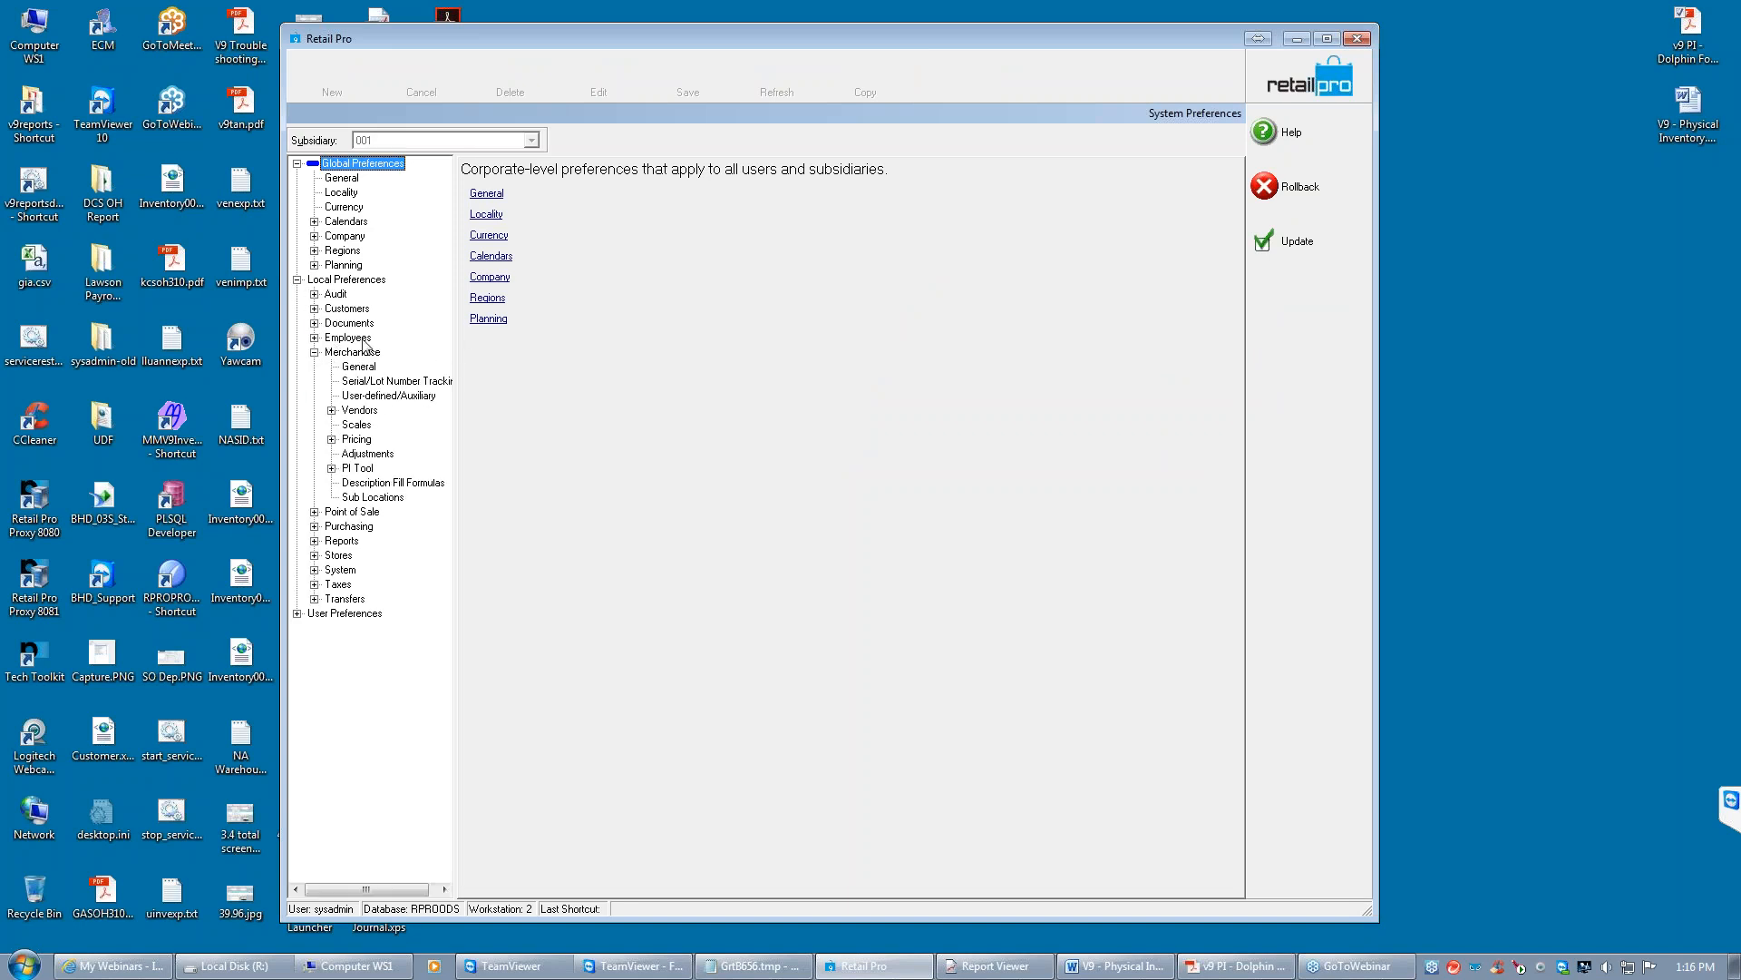
{"action": "left_click", "coordinate": [332, 468]}
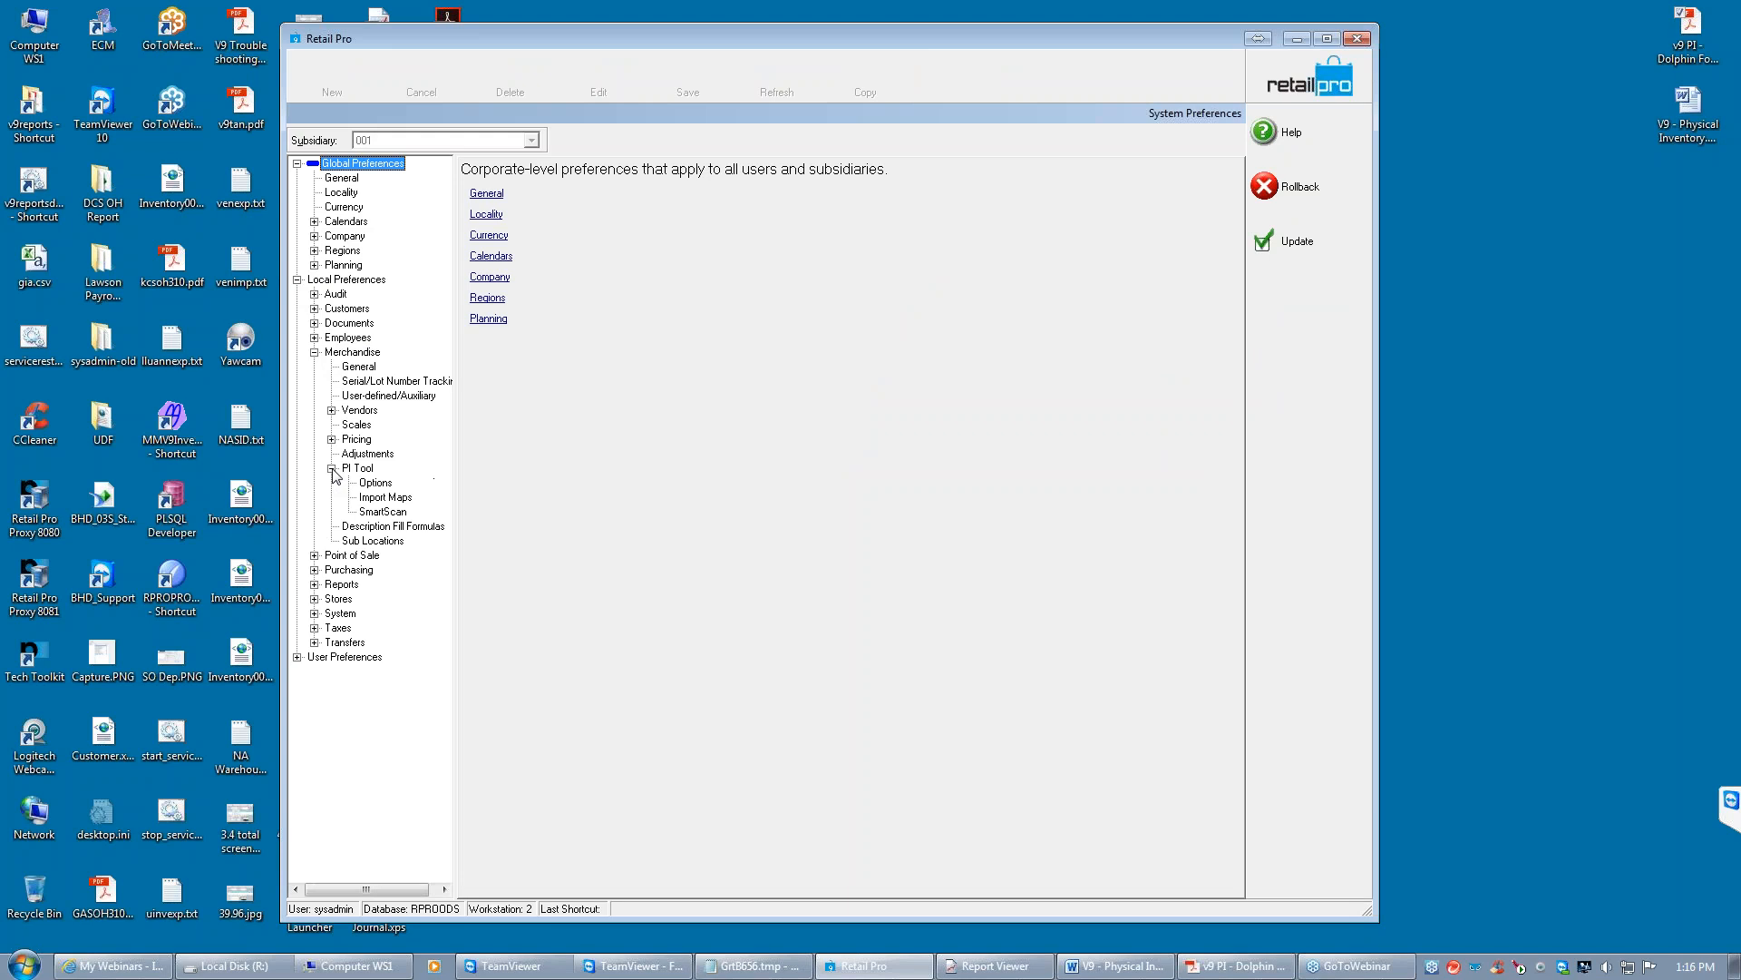
{"action": "left_click", "coordinate": [379, 485]}
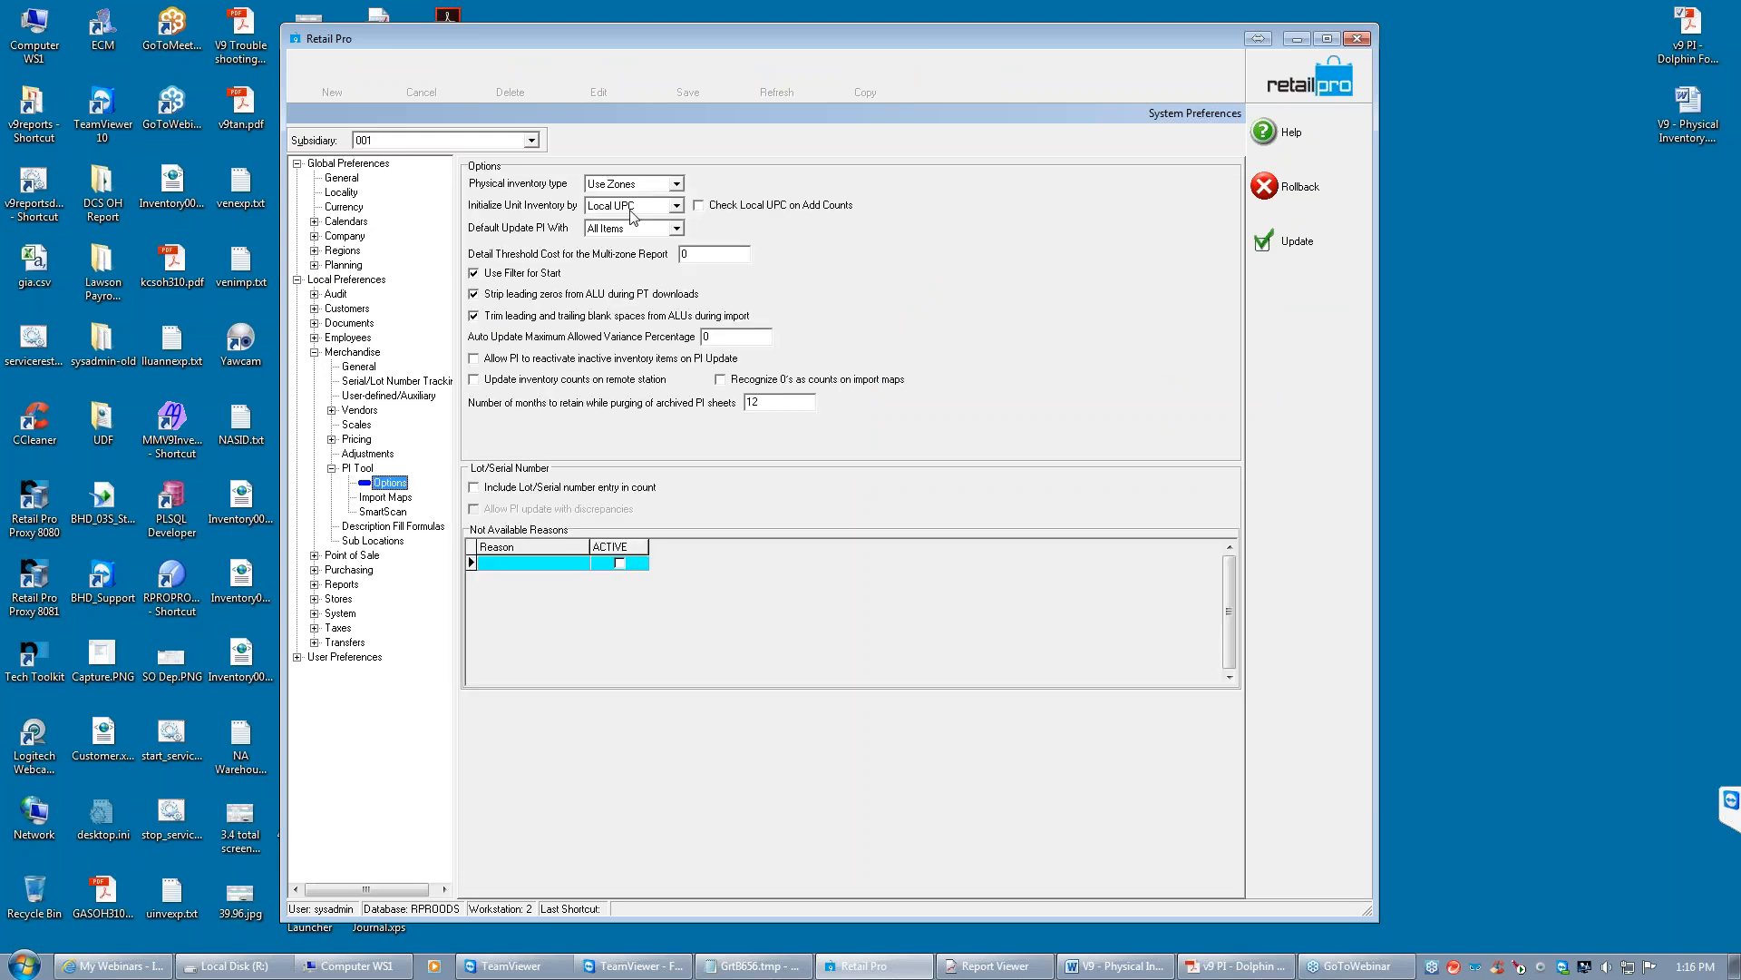
Select Use Zones as the physical inventory type and Local UPC as the way to initialize unit inventory
{"action": "left_click", "coordinate": [677, 185]}
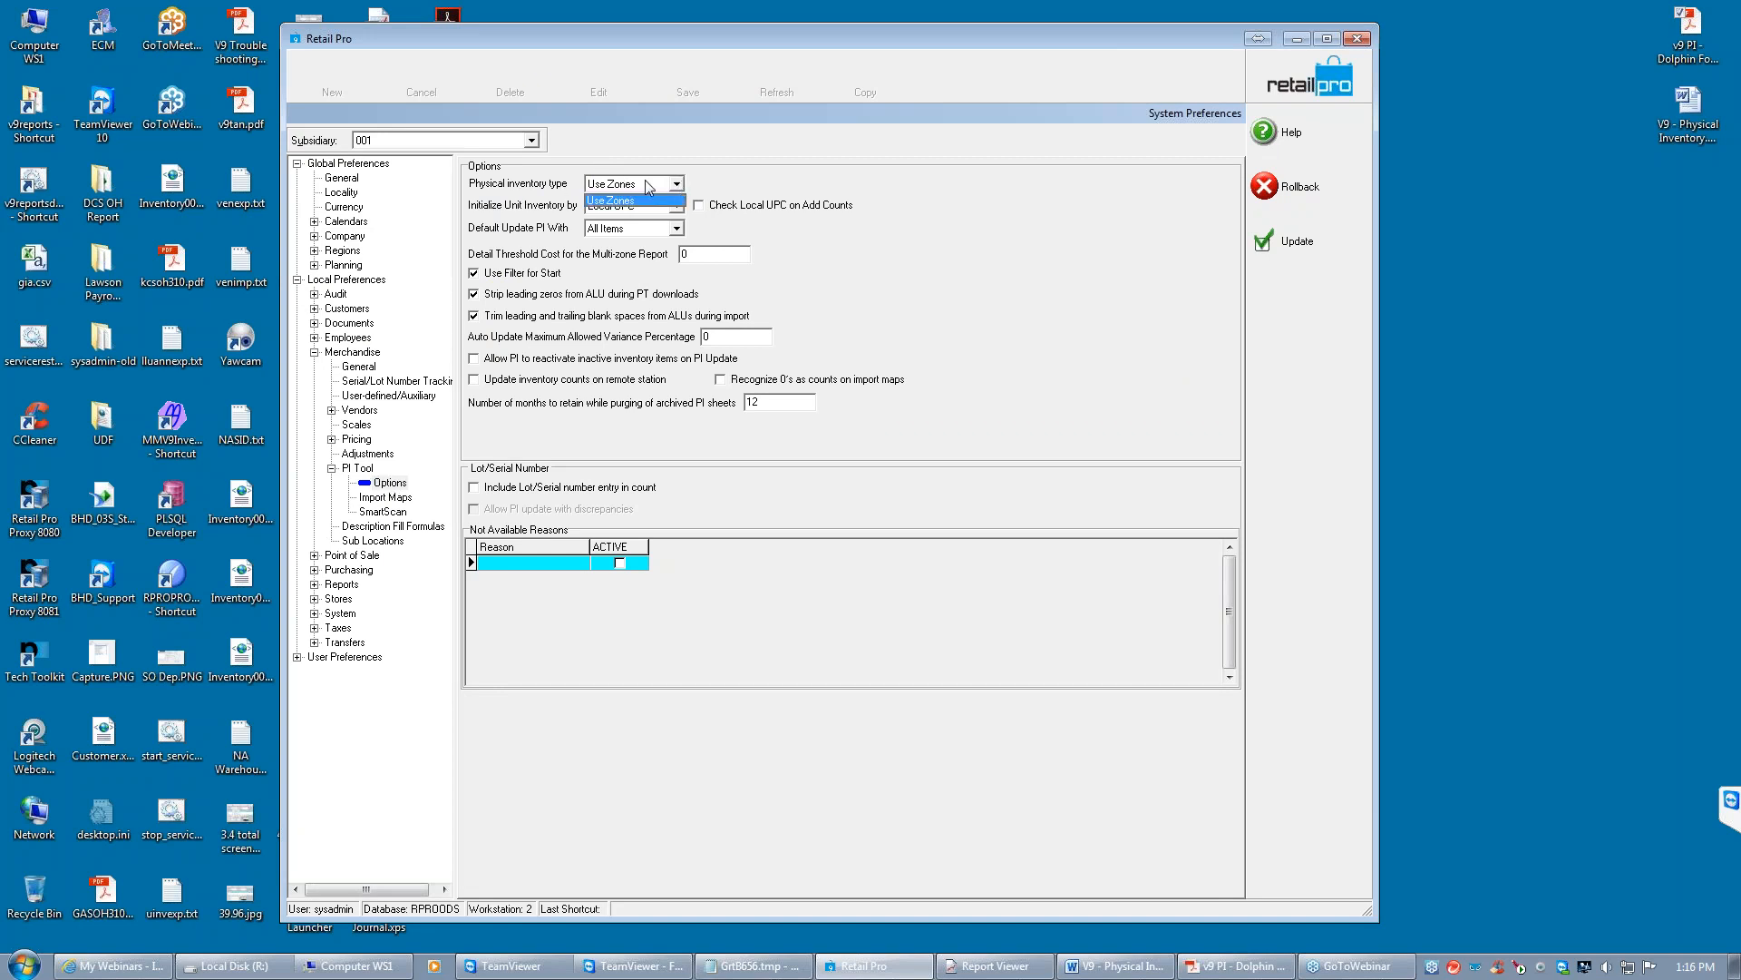
{"action": "left_click", "coordinate": [648, 183]}
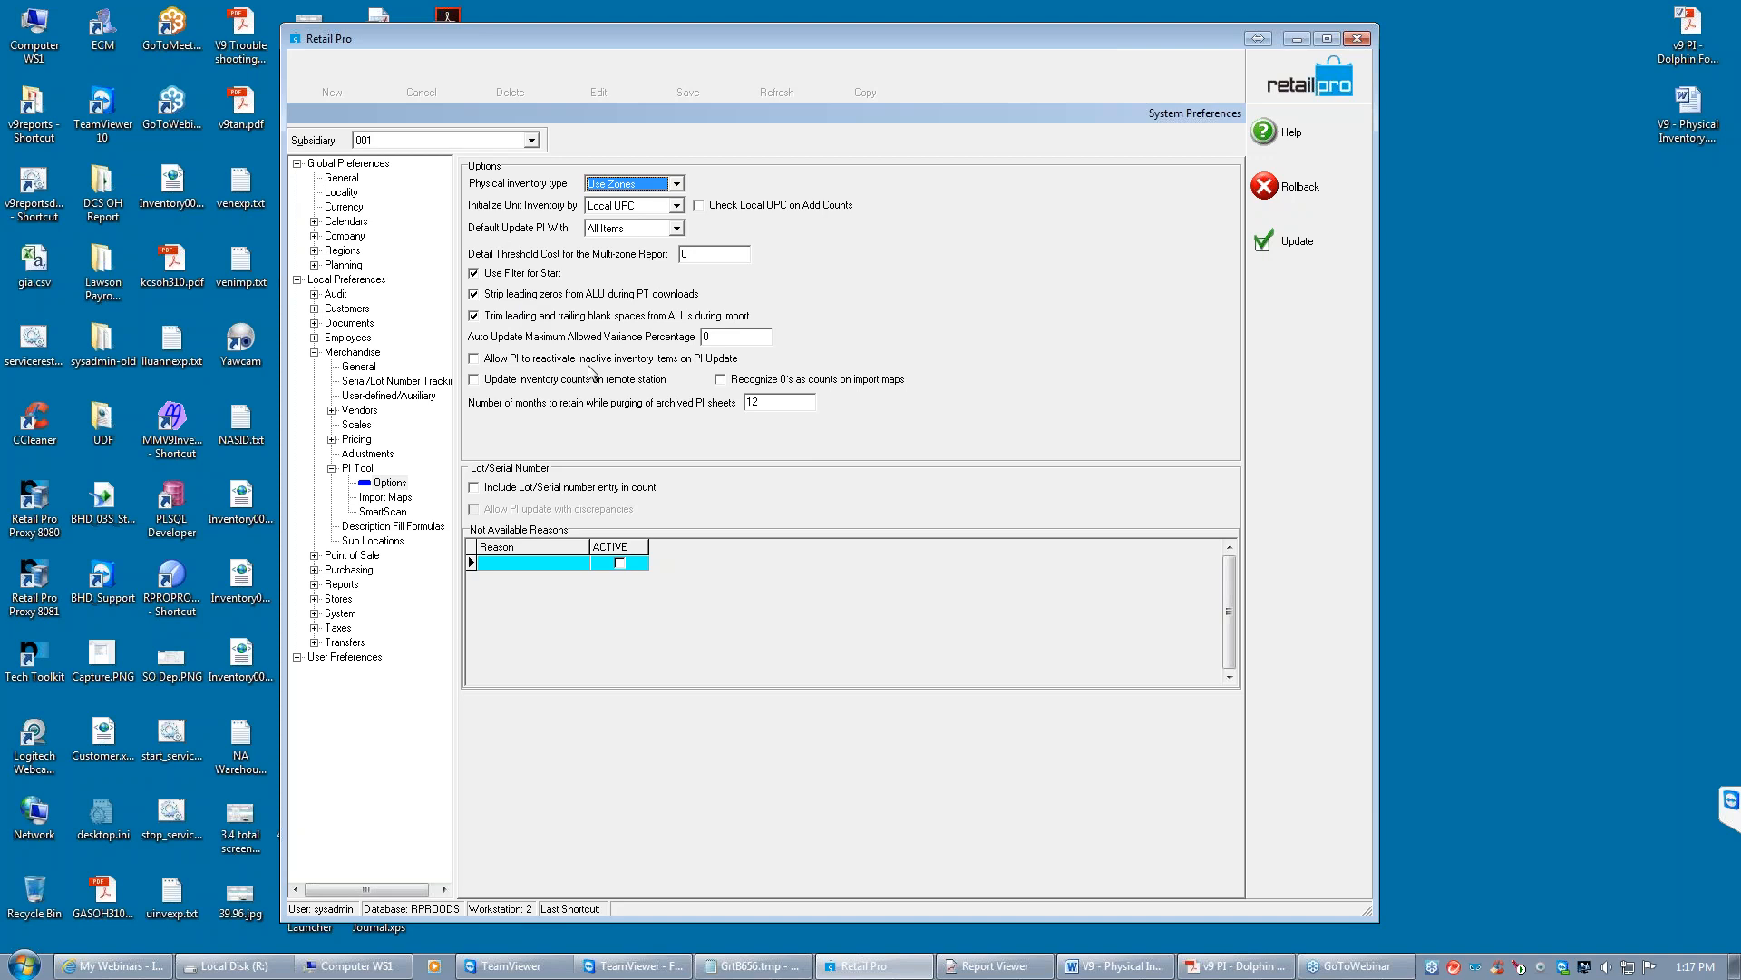
{"action": "left_click", "coordinate": [473, 380]}
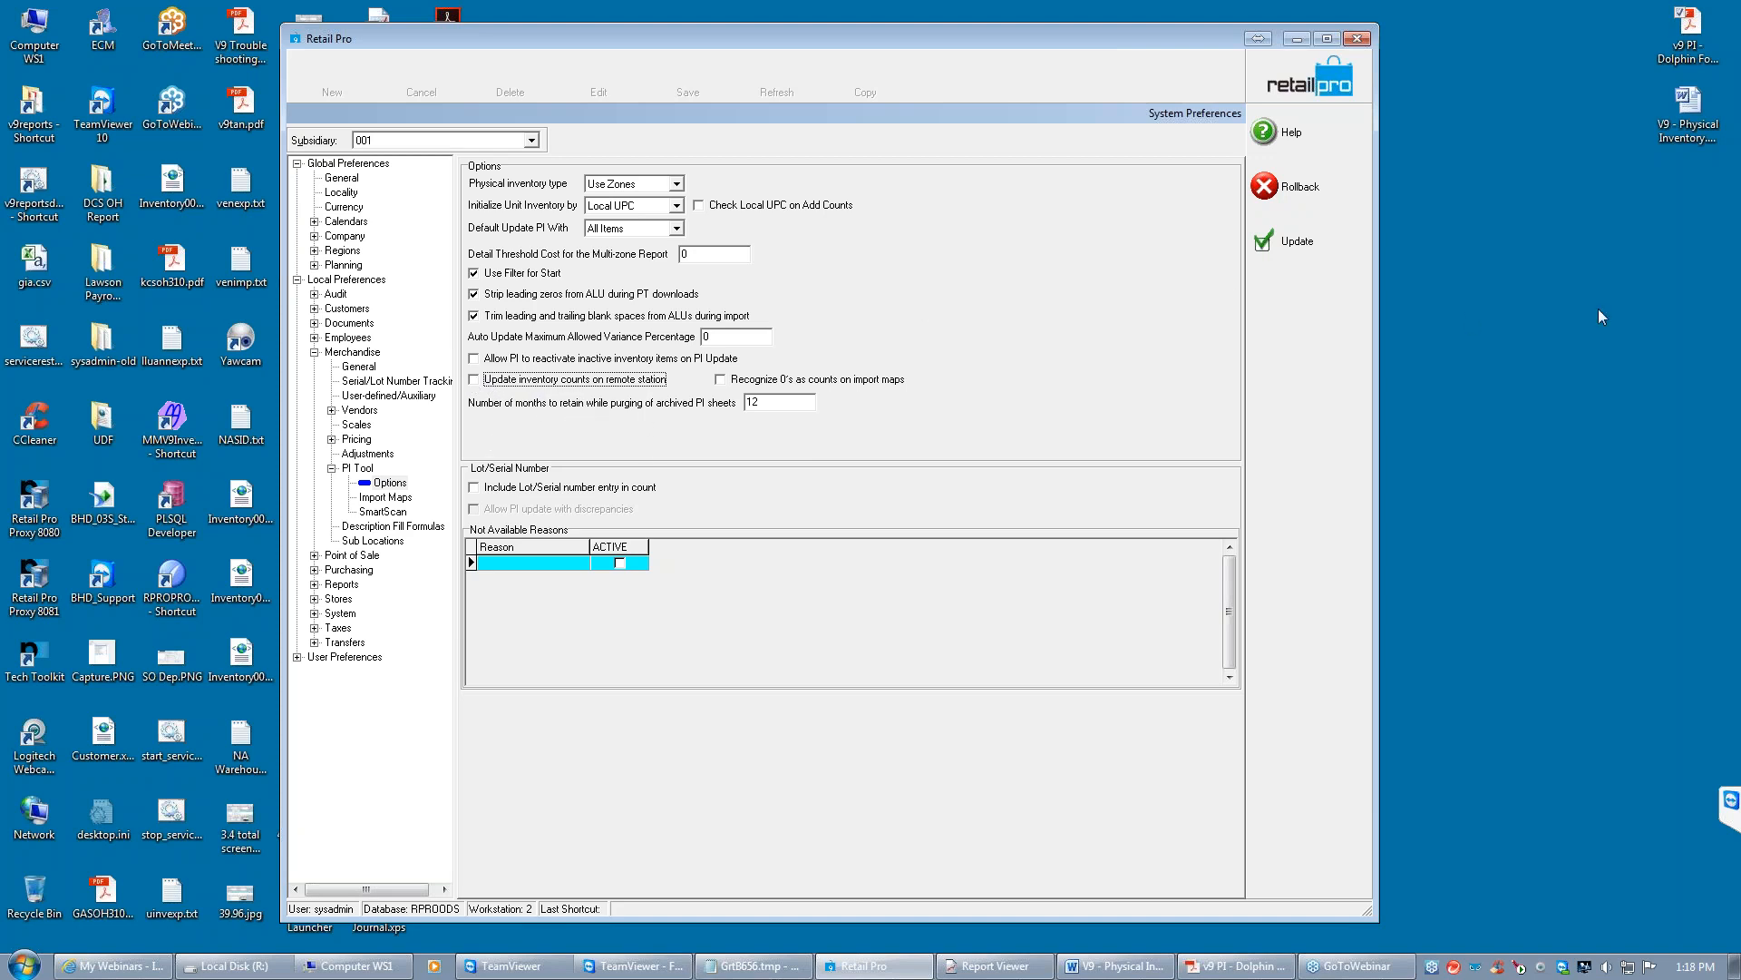
{"action": "left_click", "coordinate": [1696, 276]}
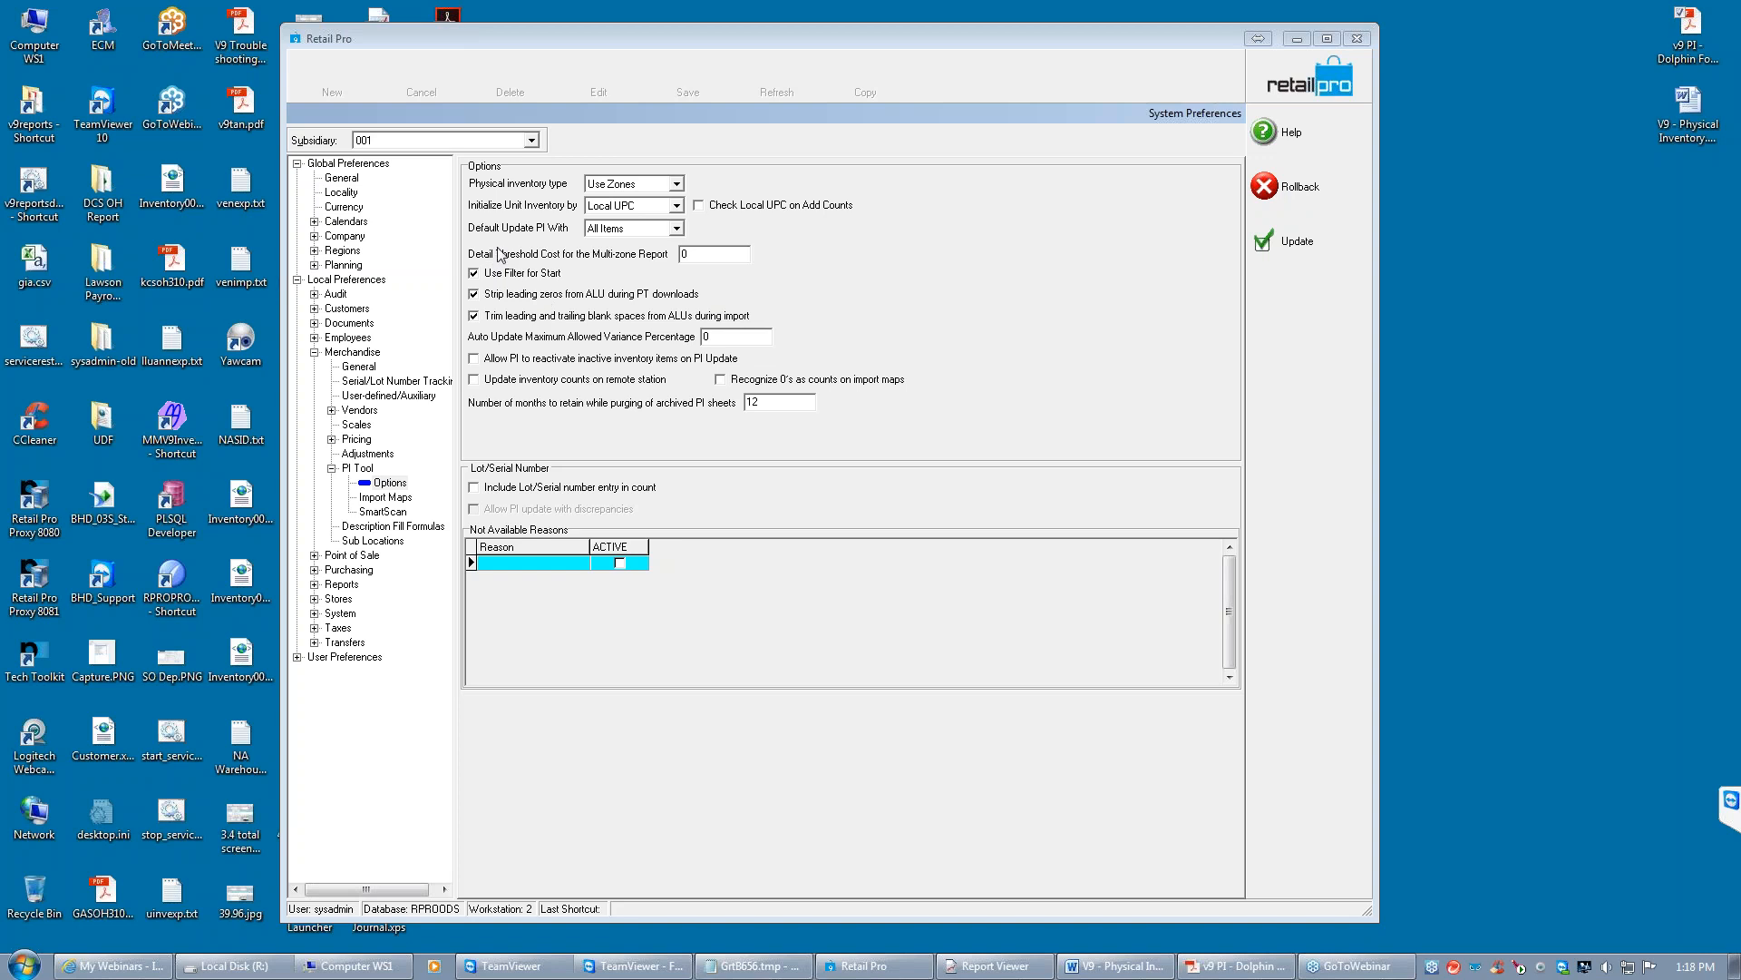
{"action": "left_click", "coordinate": [677, 206]}
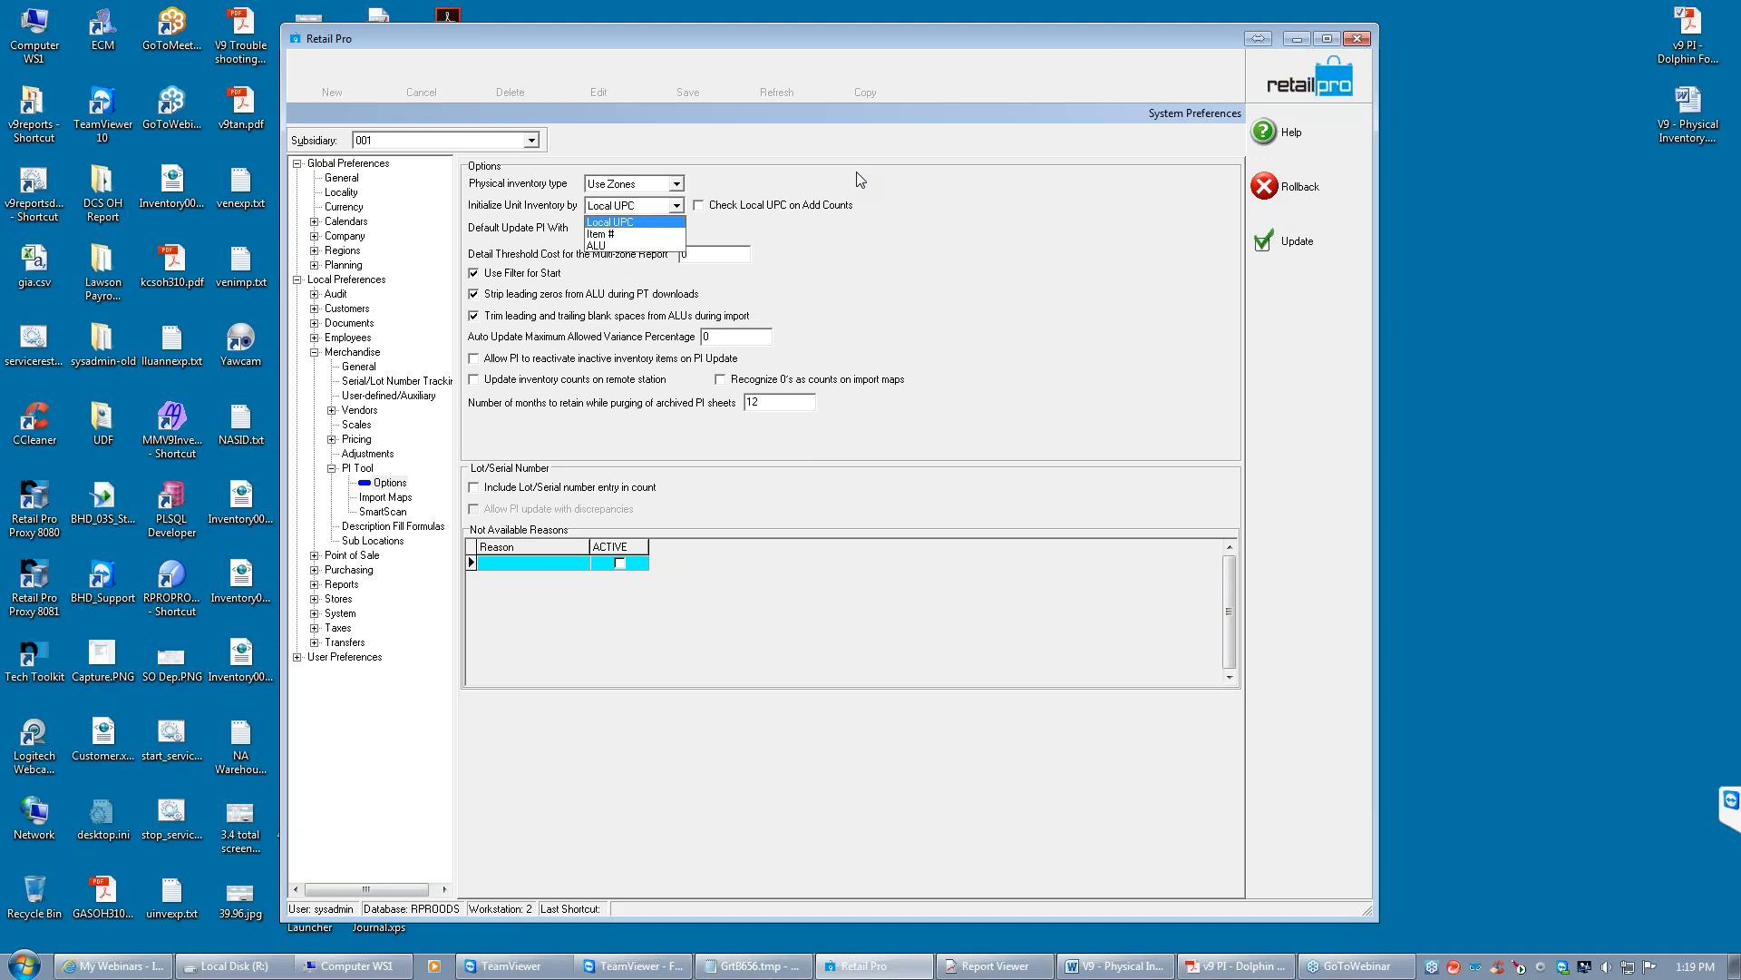
{"action": "left_click", "coordinate": [644, 222]}
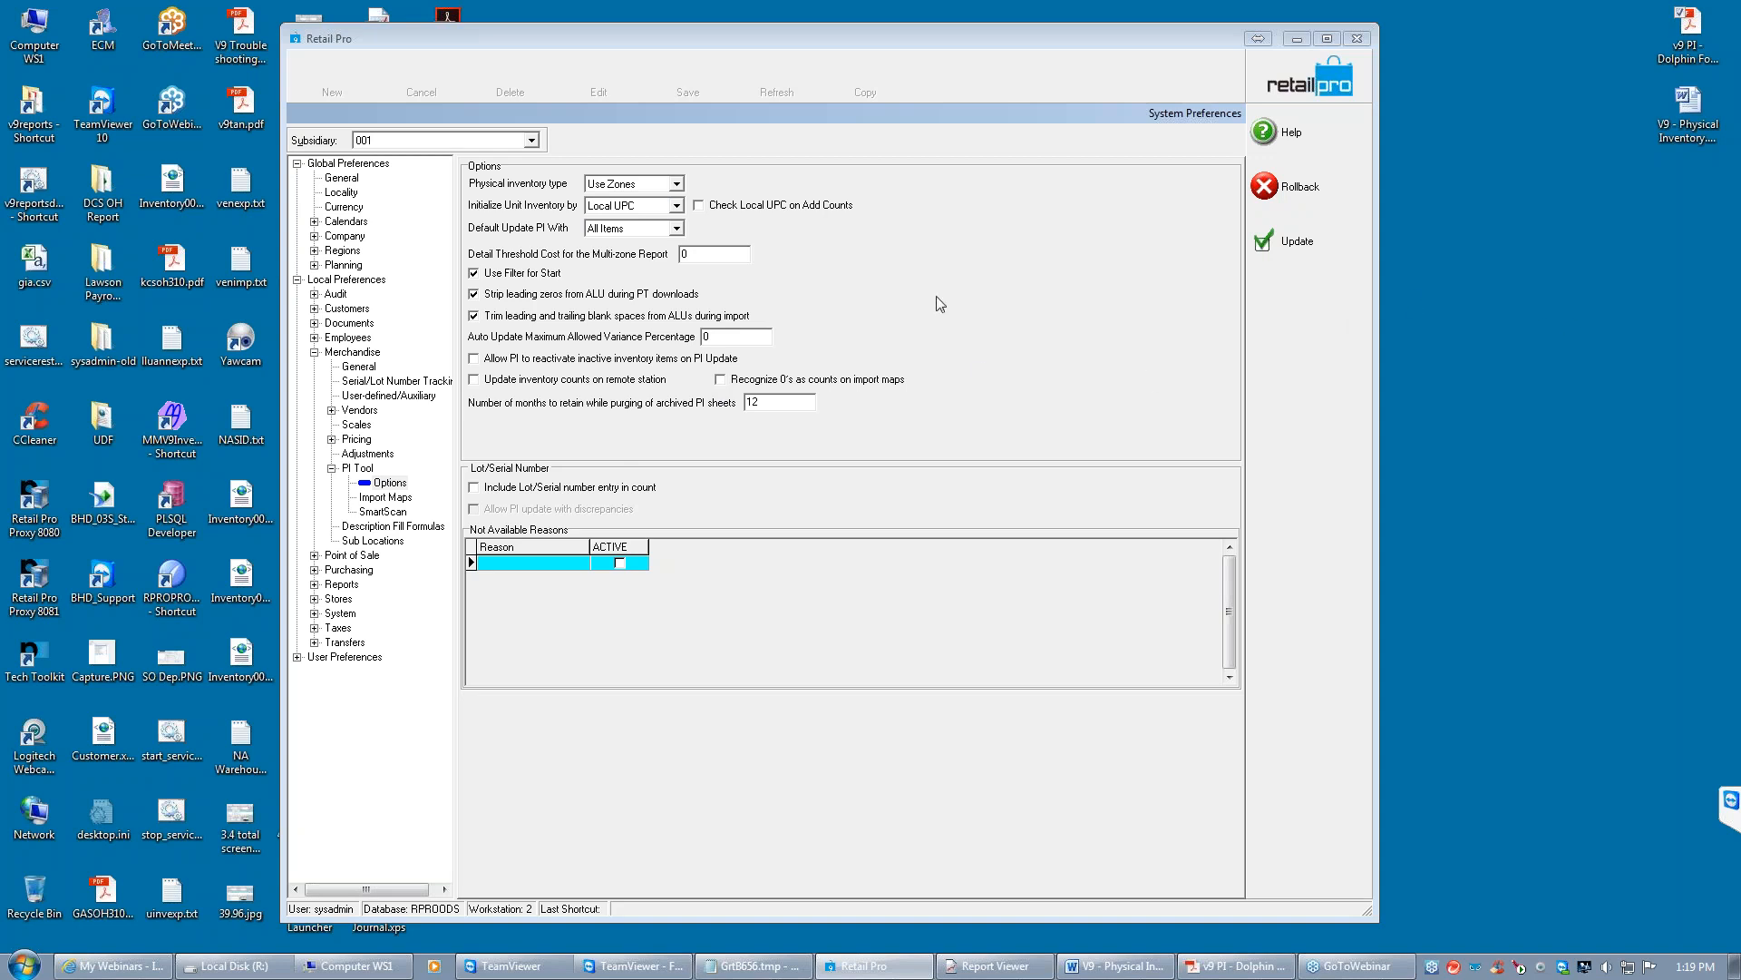
{"action": "left_click", "coordinate": [521, 297]}
{"action": "left_click", "coordinate": [510, 297]}
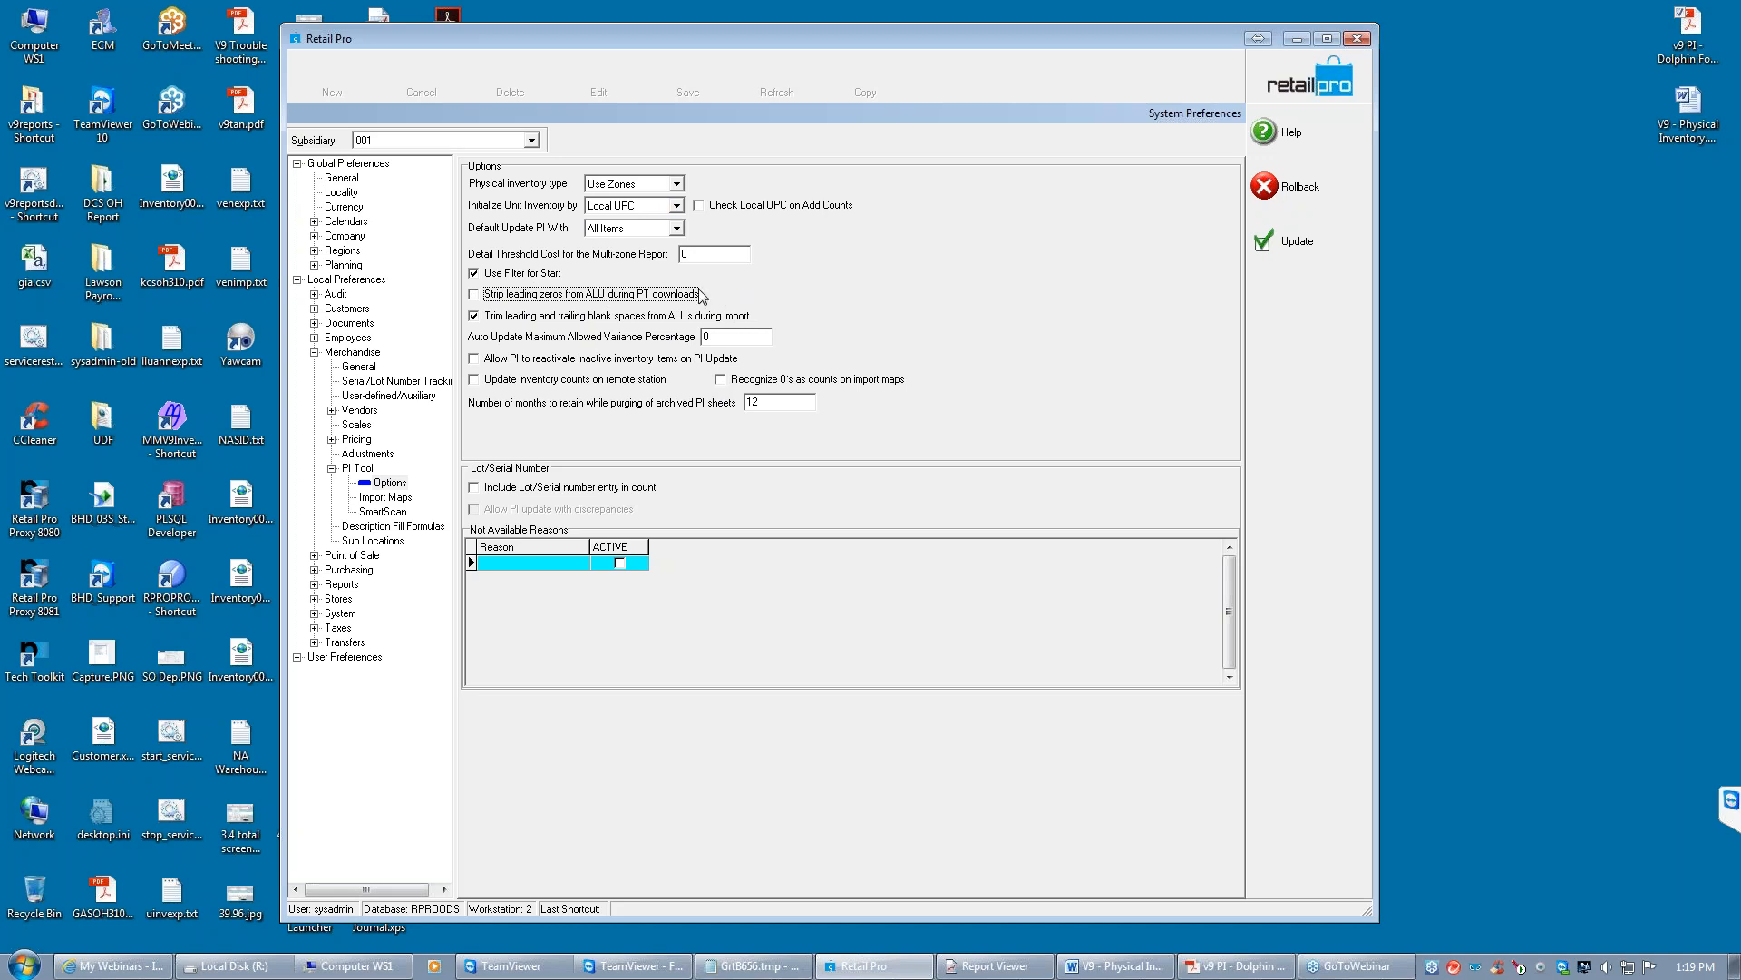
{"action": "left_click", "coordinate": [472, 296]}
{"action": "left_click", "coordinate": [530, 317]}
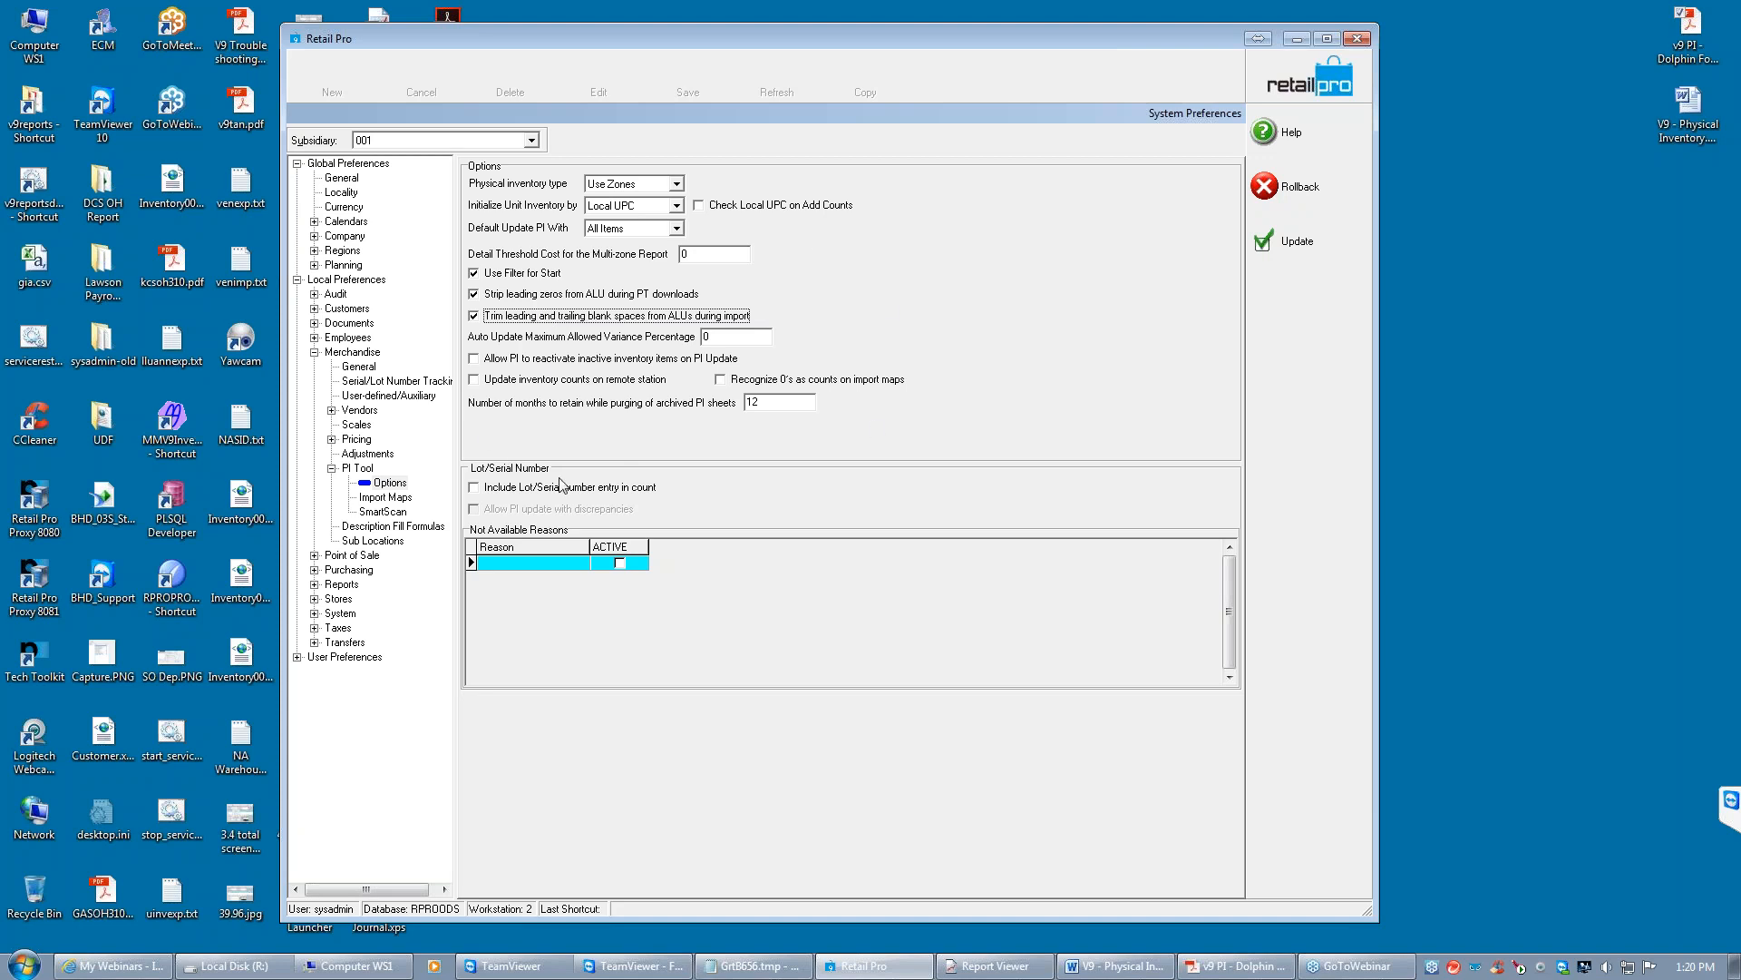
{"action": "left_click", "coordinate": [493, 382]}
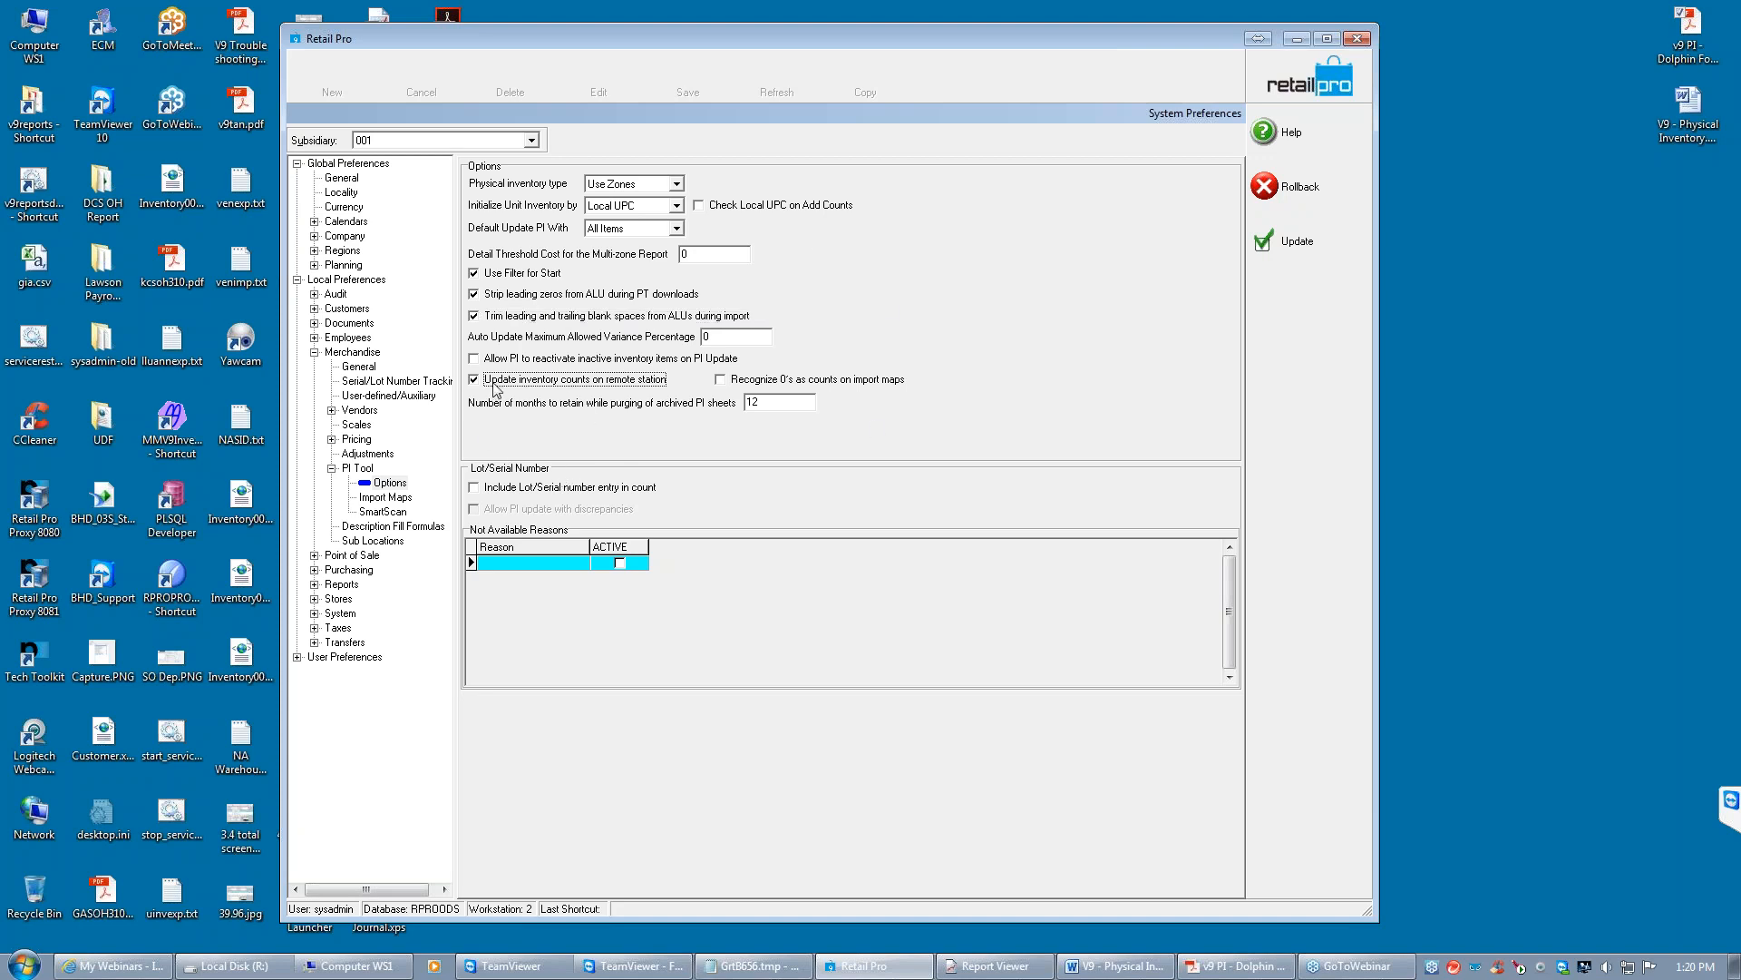
{"action": "left_click", "coordinate": [474, 380]}
Keep Use Zones as the physical inventory type, then update the system preferences after viewing the PI Tool import maps
{"action": "left_click", "coordinate": [635, 184]}
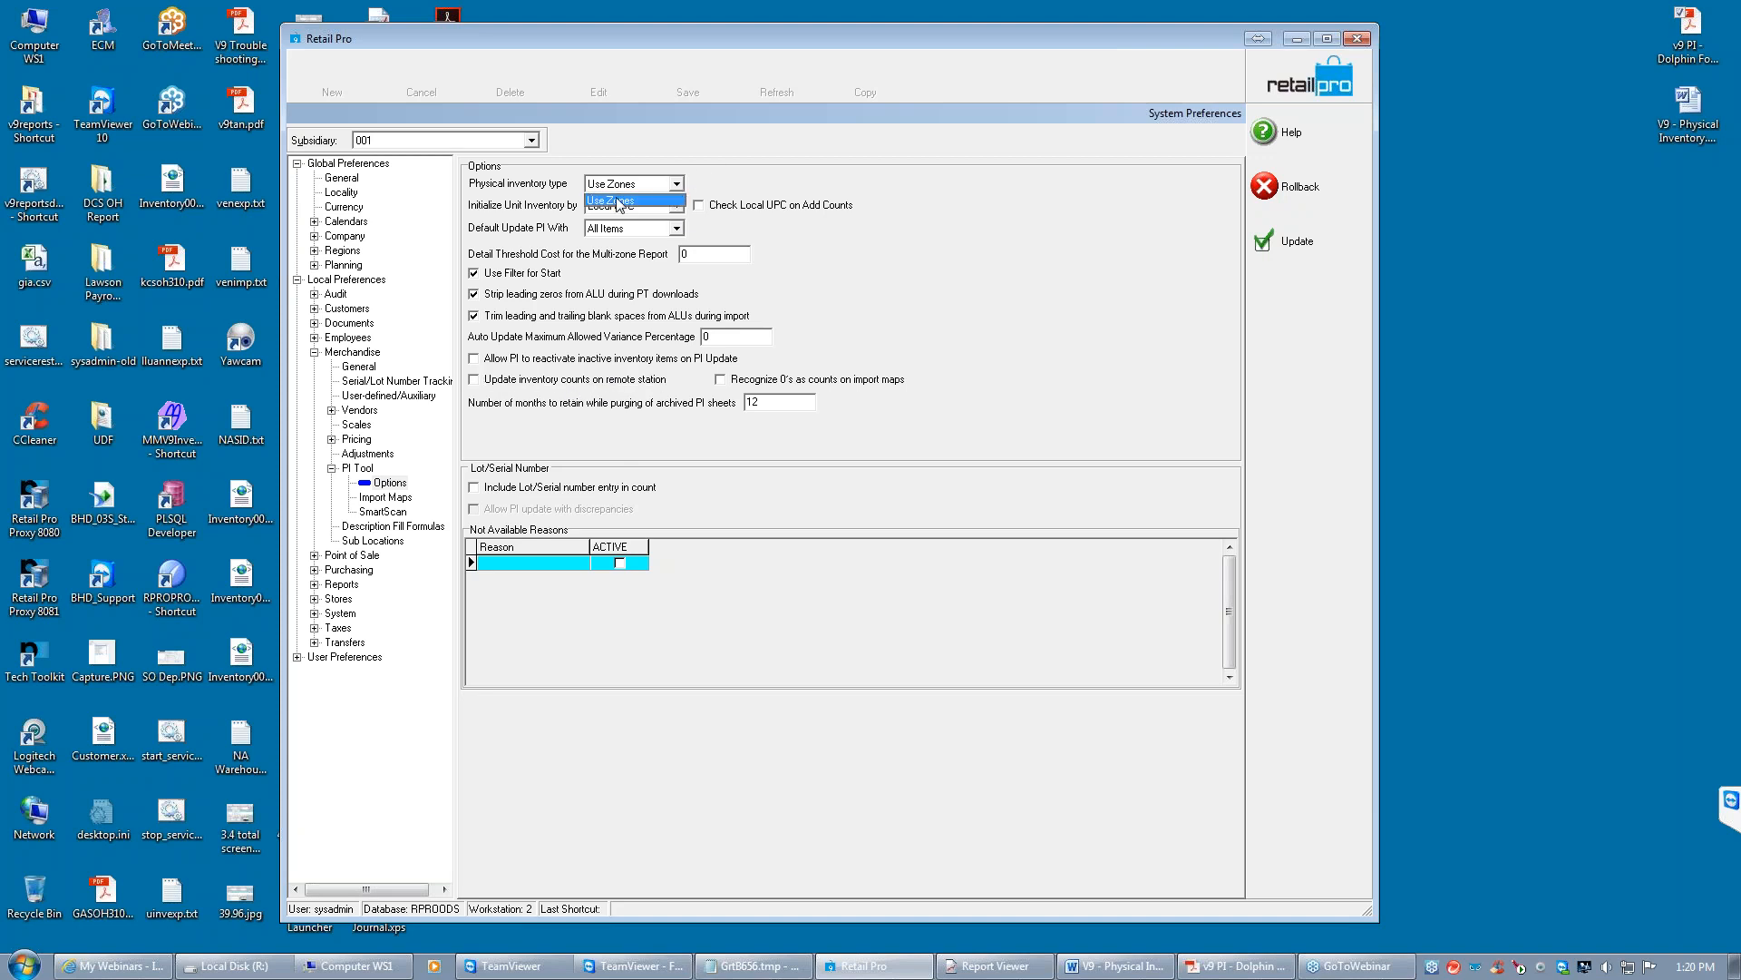
{"action": "left_click", "coordinate": [632, 199]}
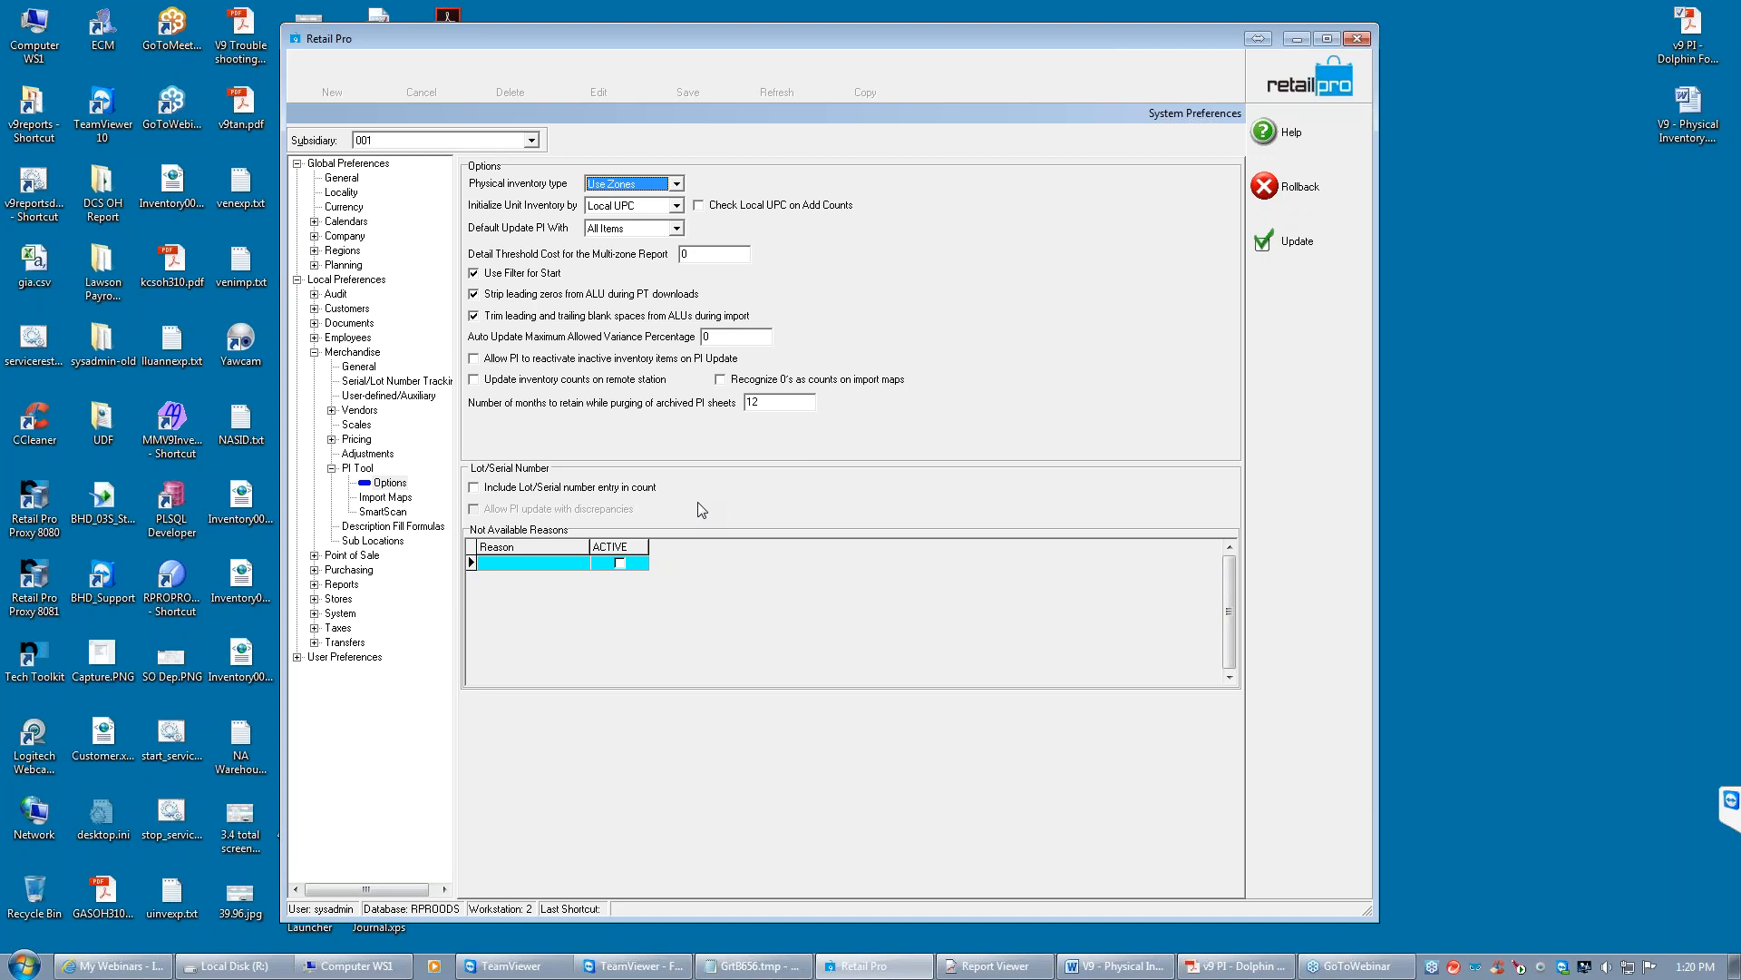
{"action": "left_click", "coordinate": [373, 499]}
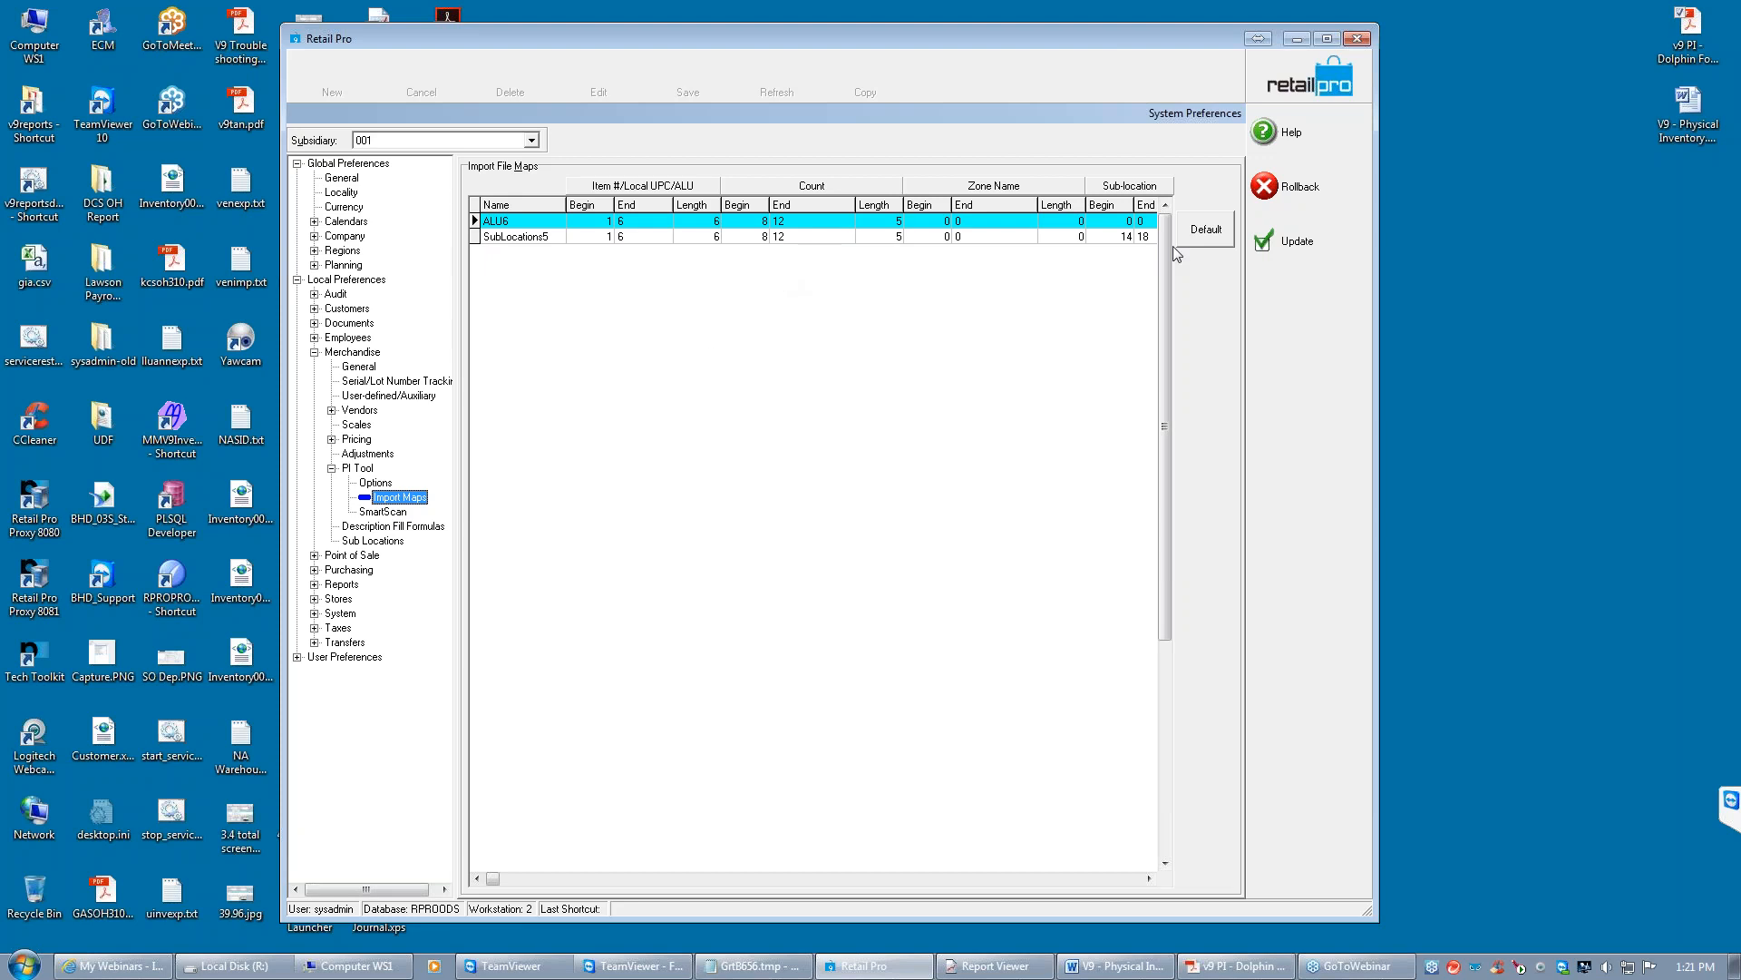
{"action": "left_click", "coordinate": [1300, 242]}
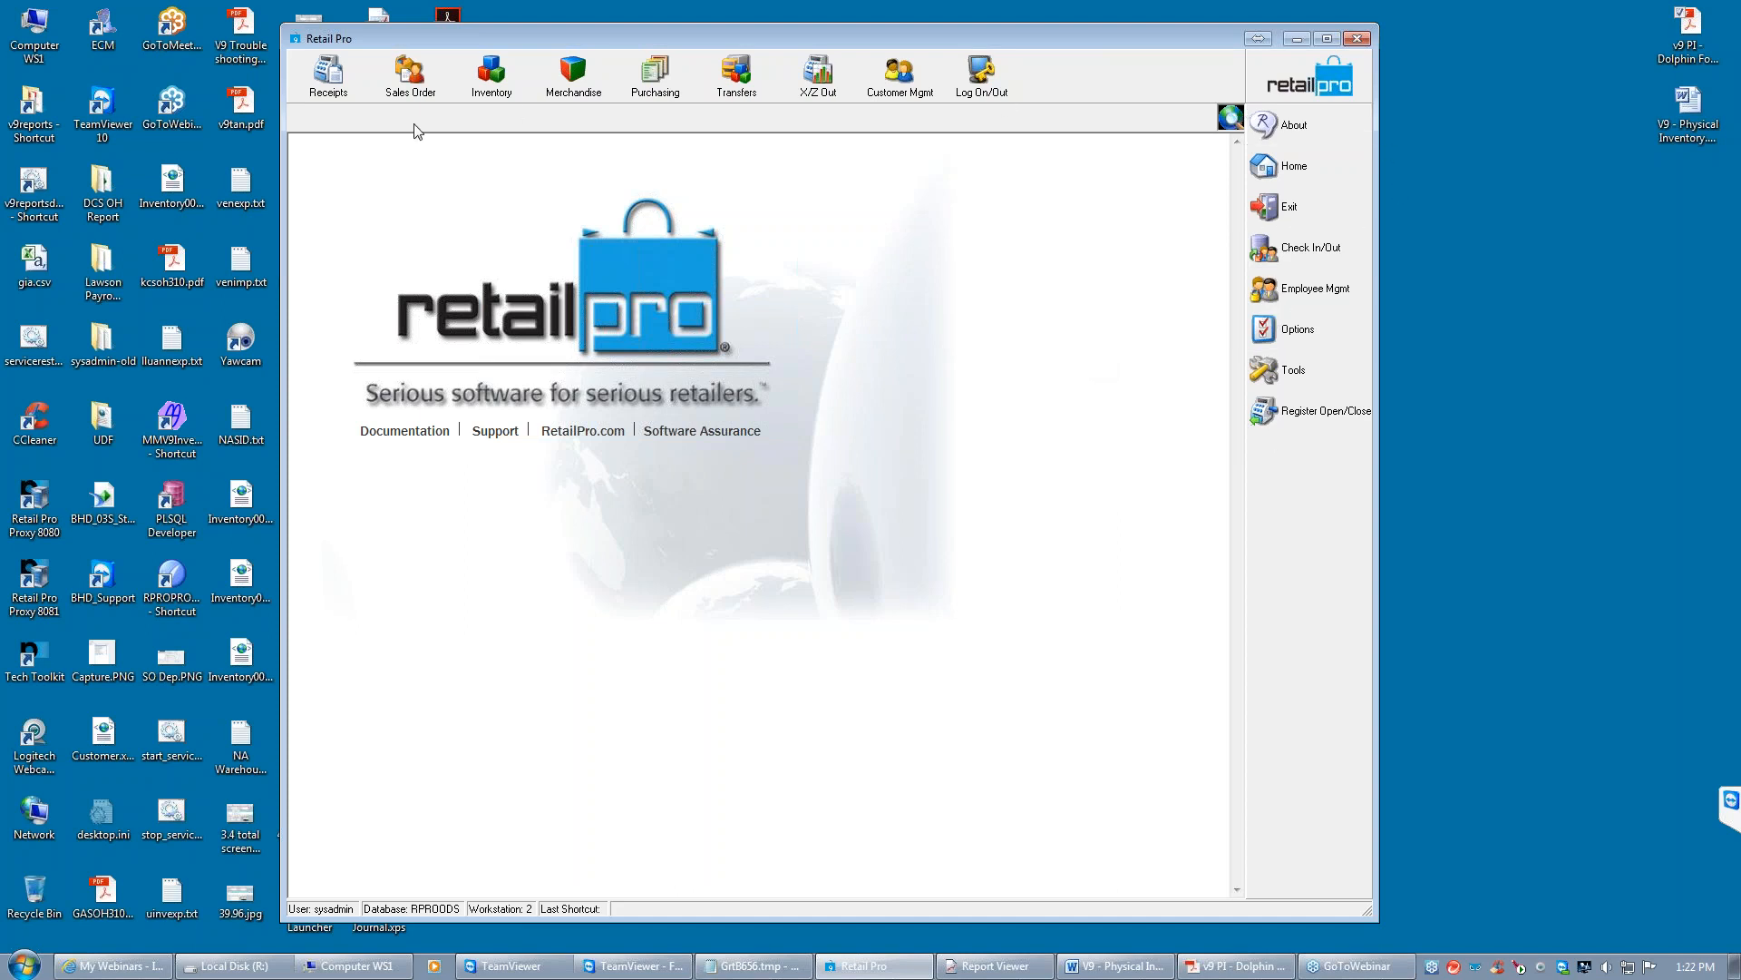
Open the physical inventory sheets for stores from the inventory list
{"action": "left_click", "coordinate": [489, 86]}
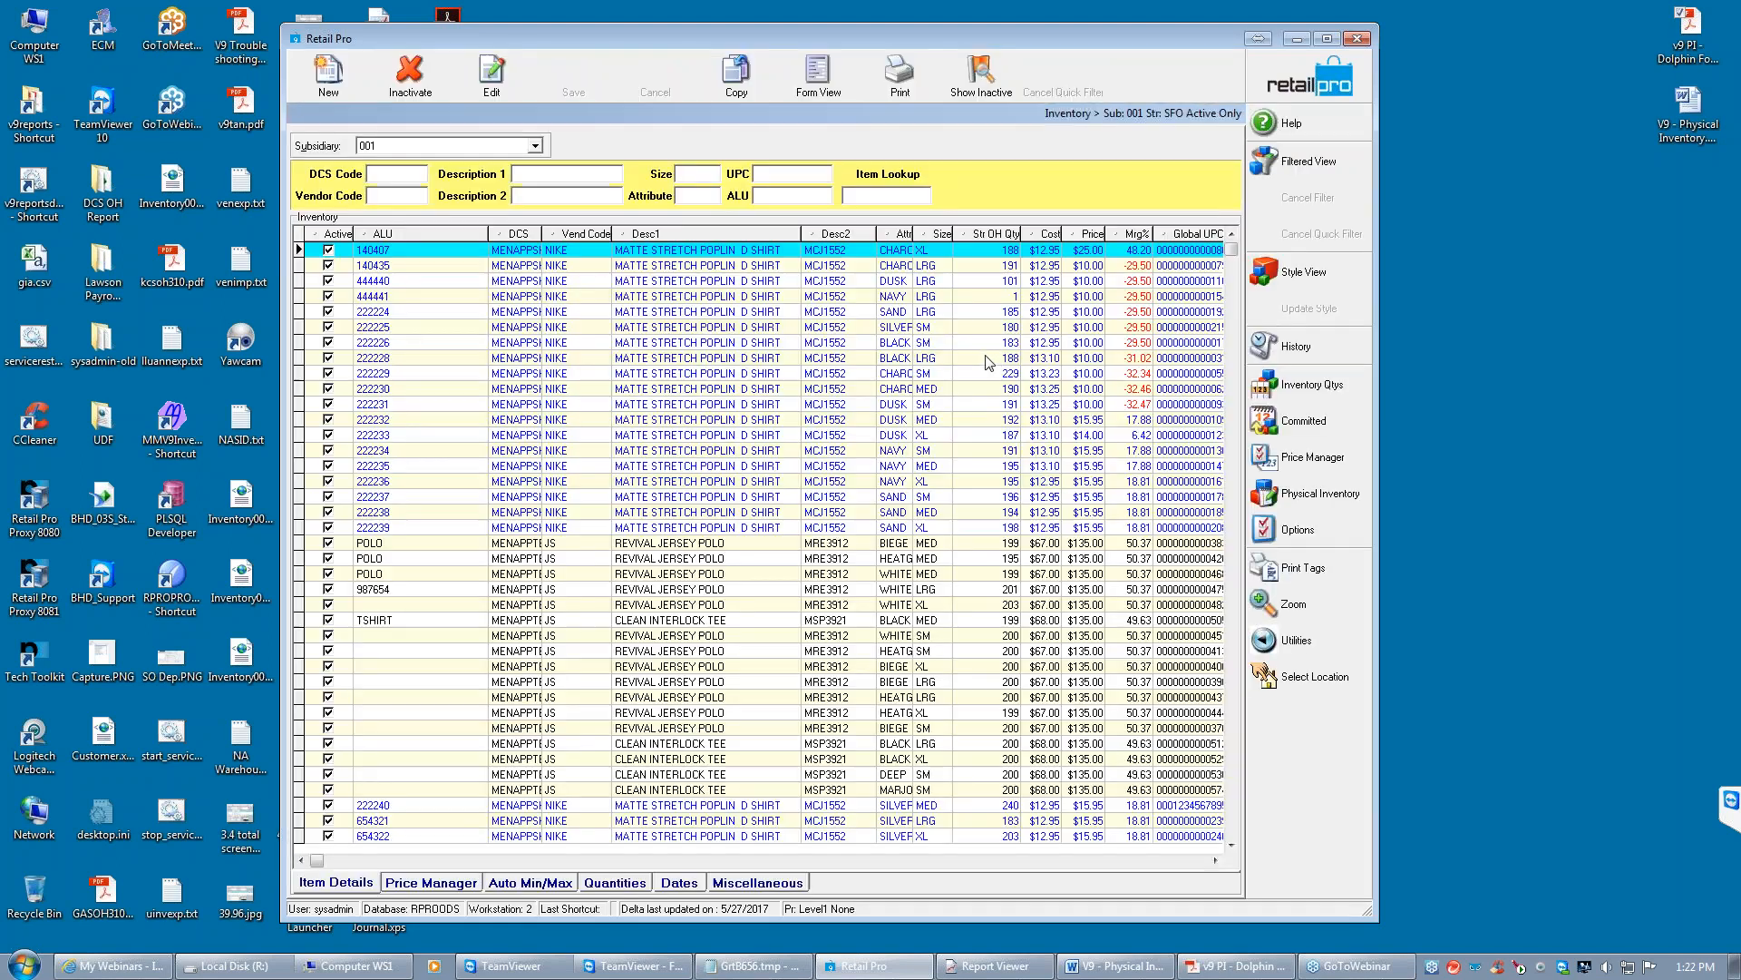
{"action": "left_click", "coordinate": [1323, 501]}
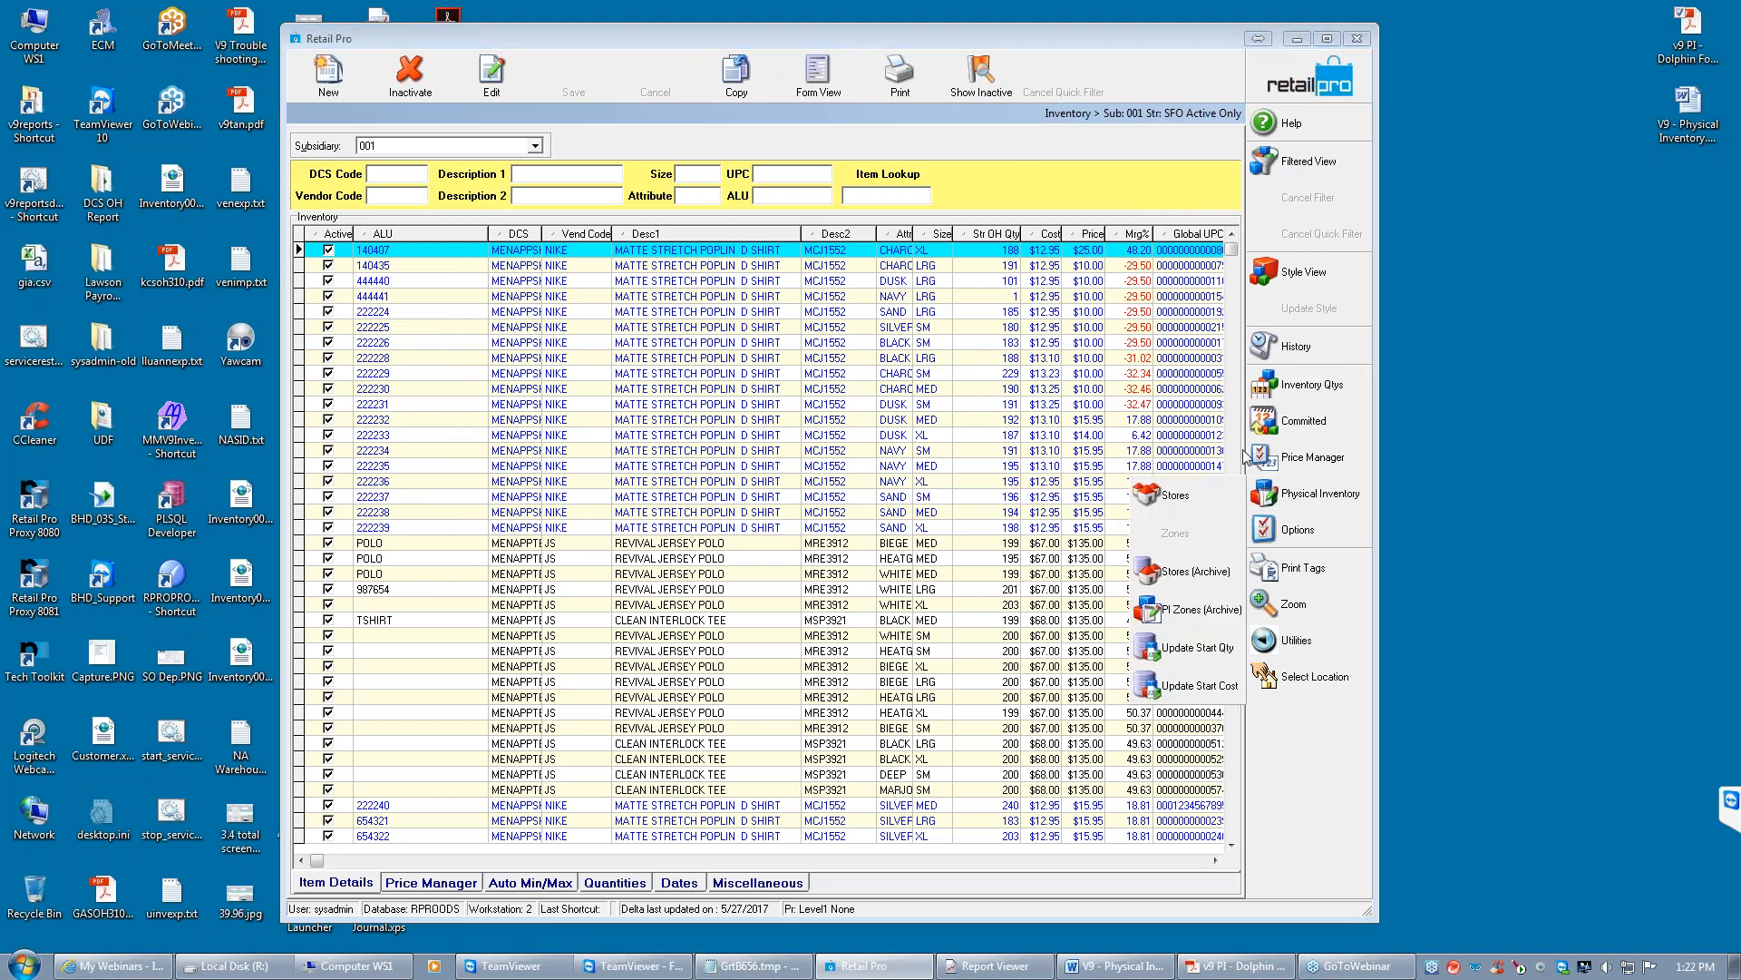
{"action": "left_click", "coordinate": [1173, 499]}
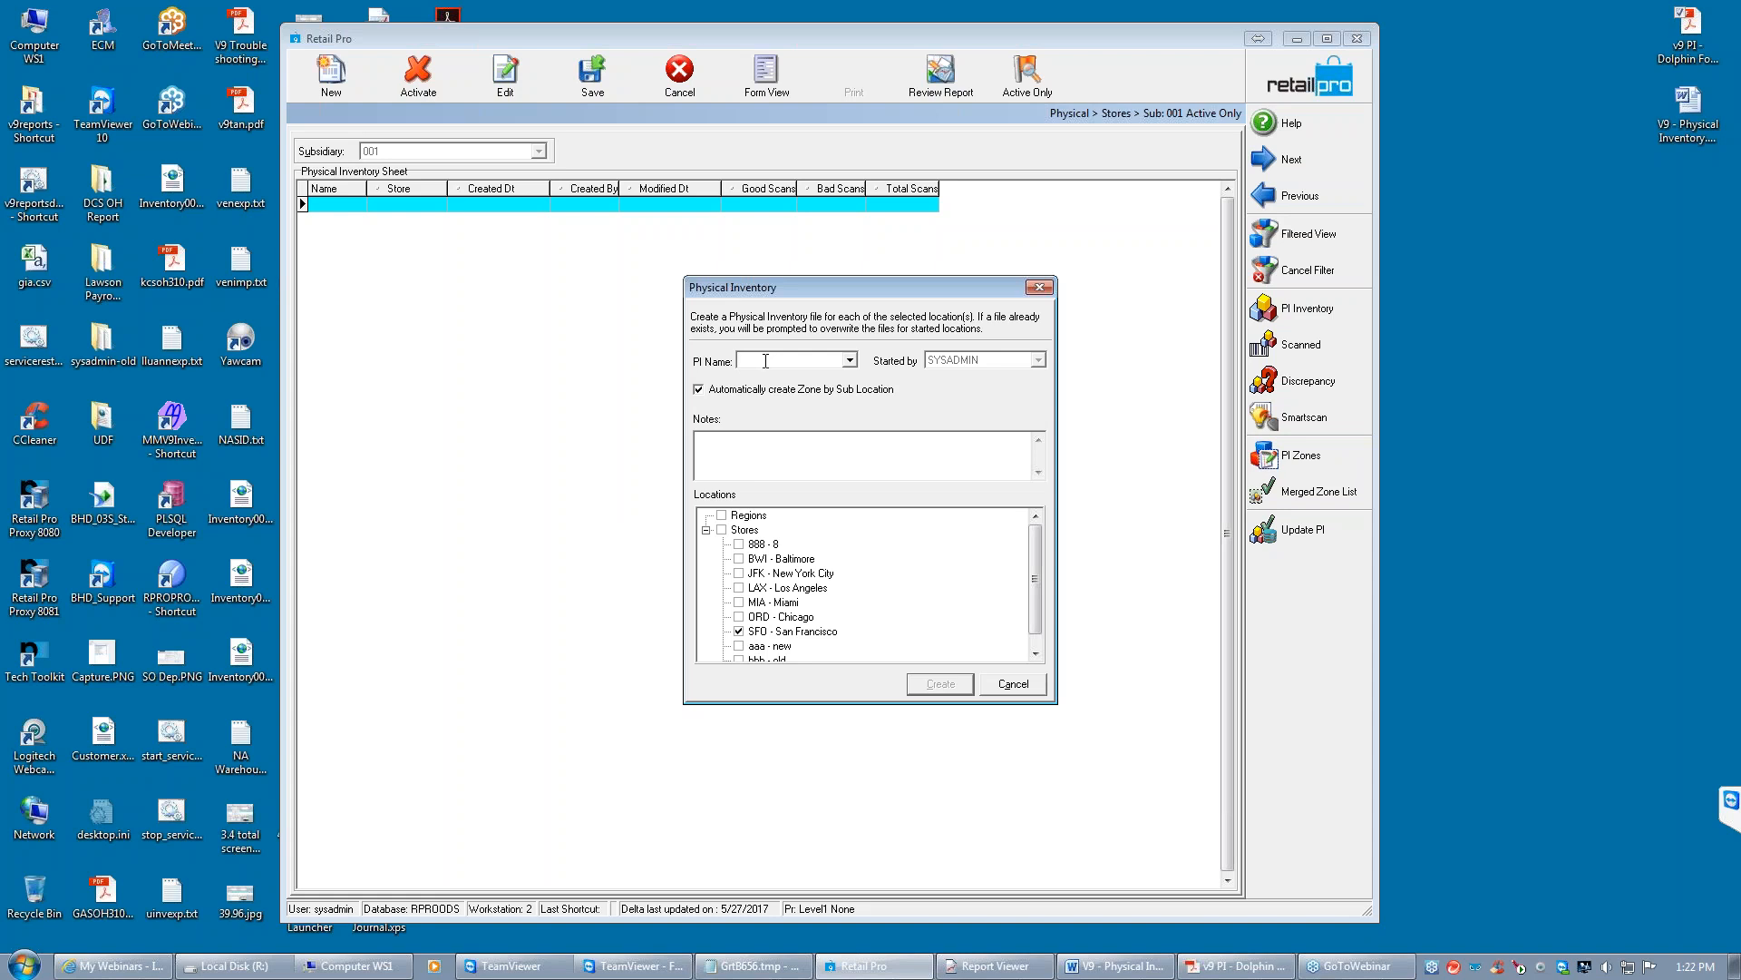
Create the physical inventory sheet webinar 2018 for SFO - San Francisco, without automatic zones by sub location and with blank filter criteria
{"action": "type", "text": "webinar 2018"}
{"action": "left_click", "coordinate": [699, 390]}
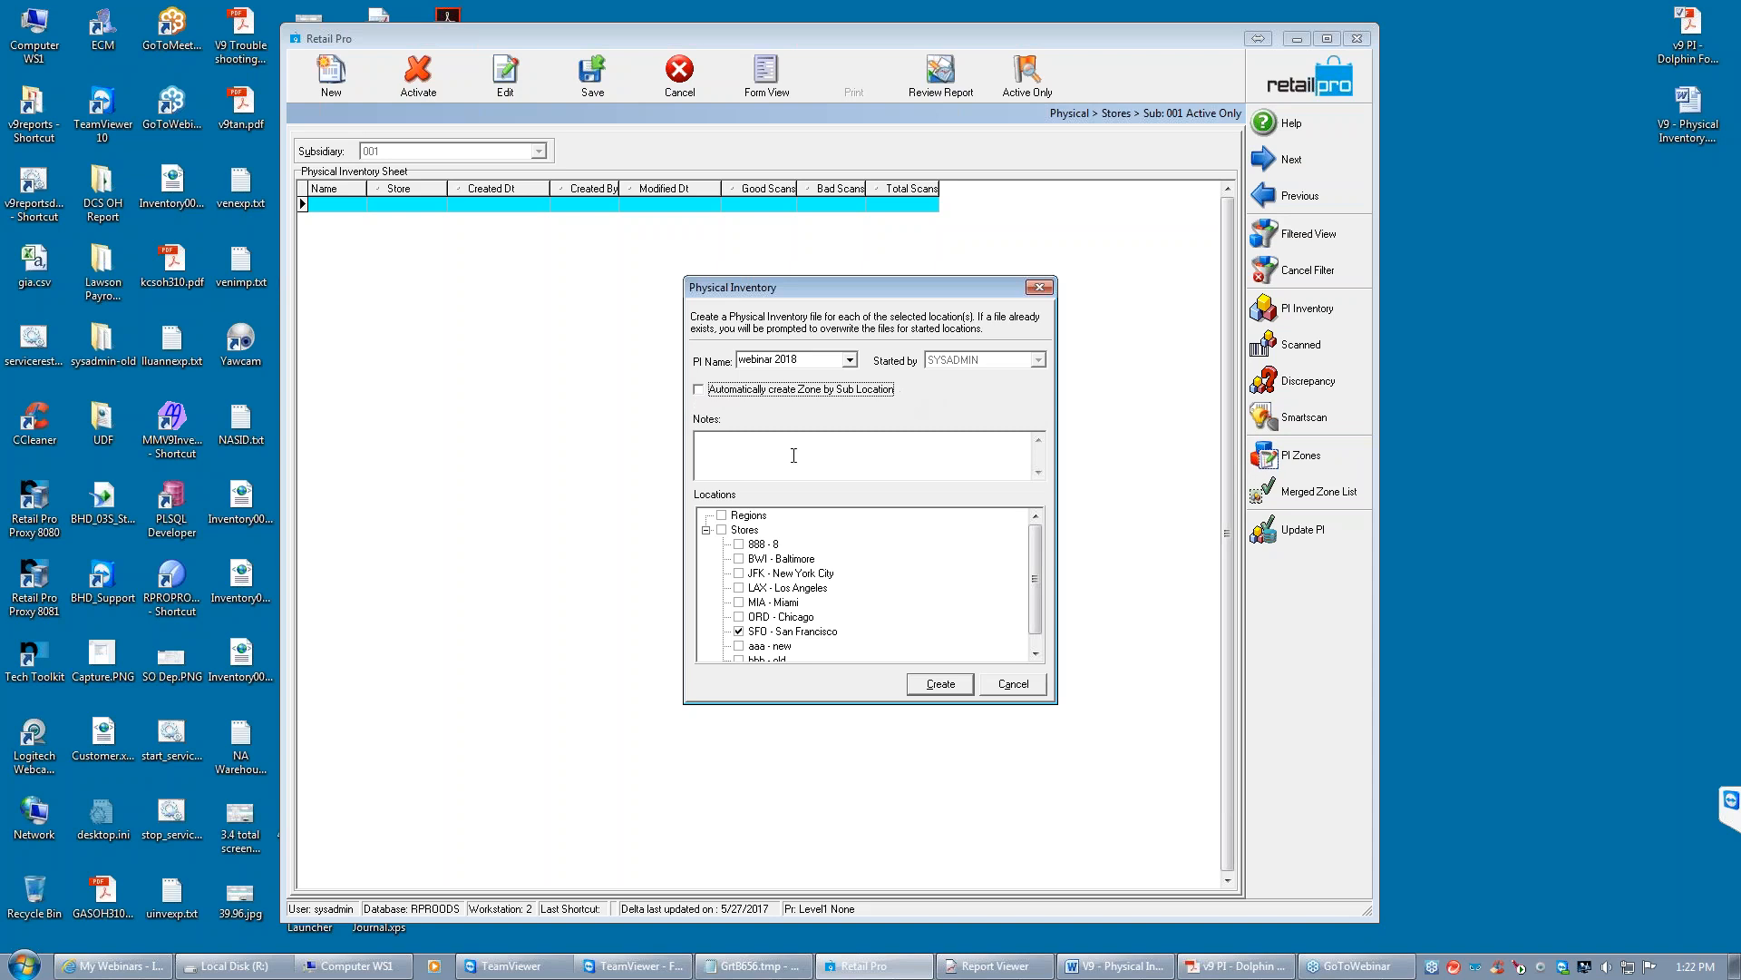
{"action": "left_click", "coordinate": [895, 454]}
{"action": "left_click", "coordinate": [937, 686]}
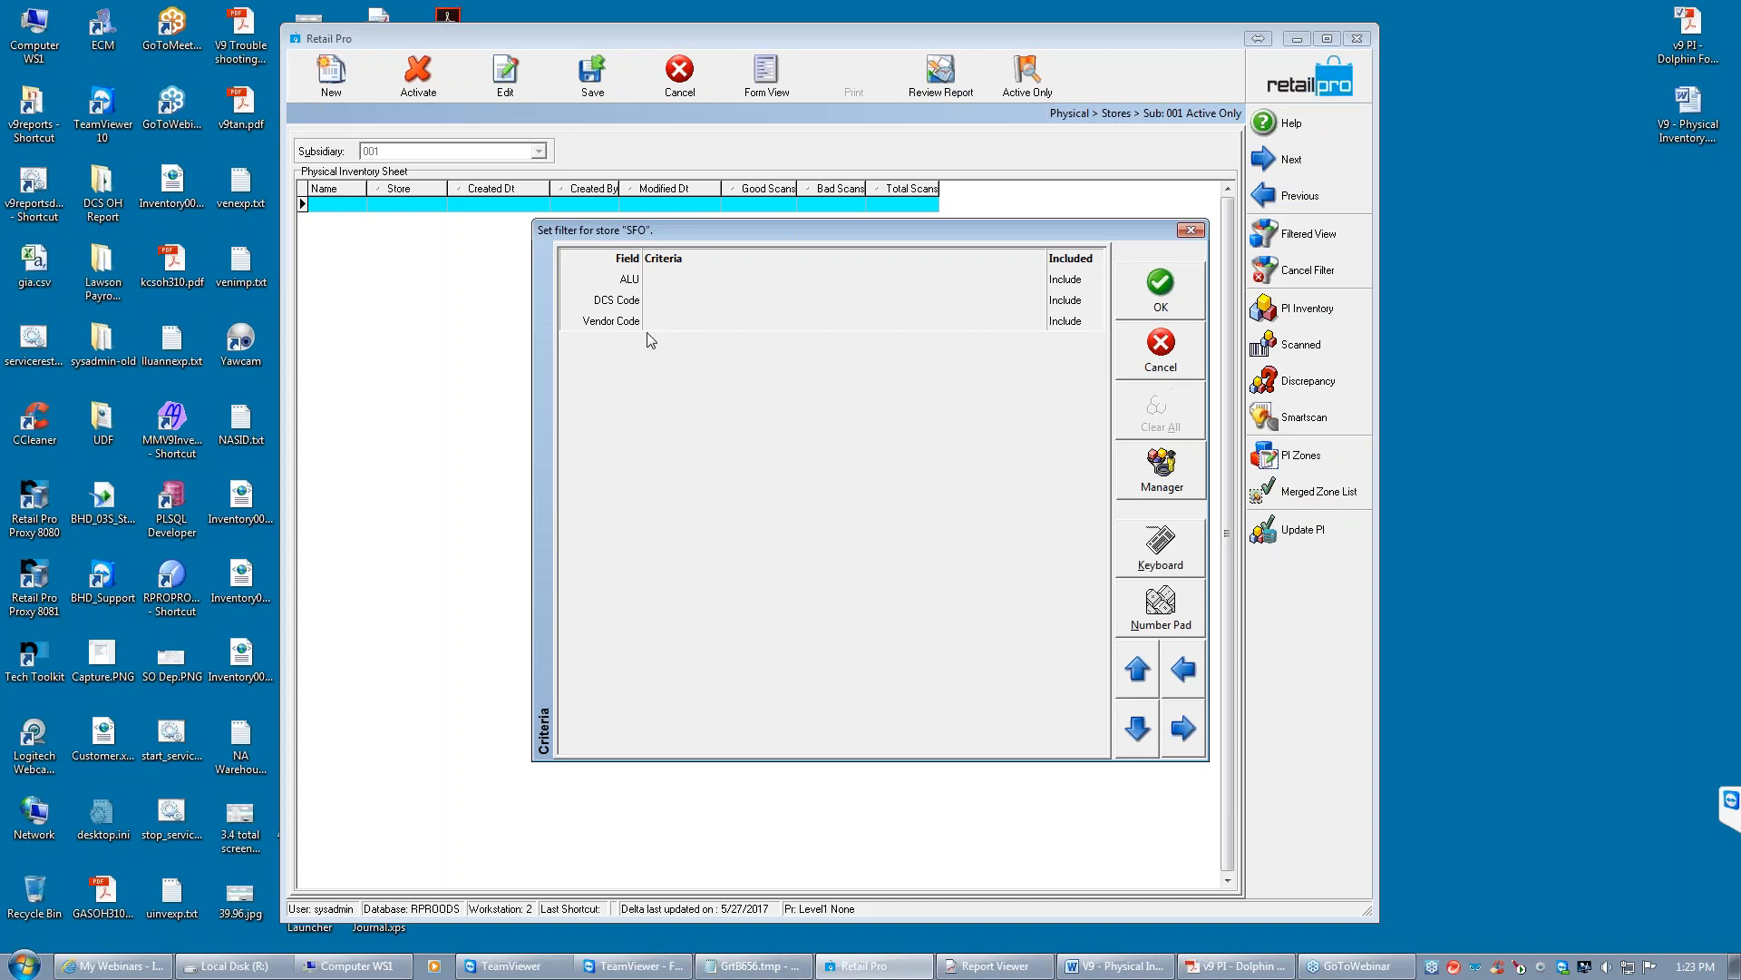
{"action": "left_click", "coordinate": [689, 300]}
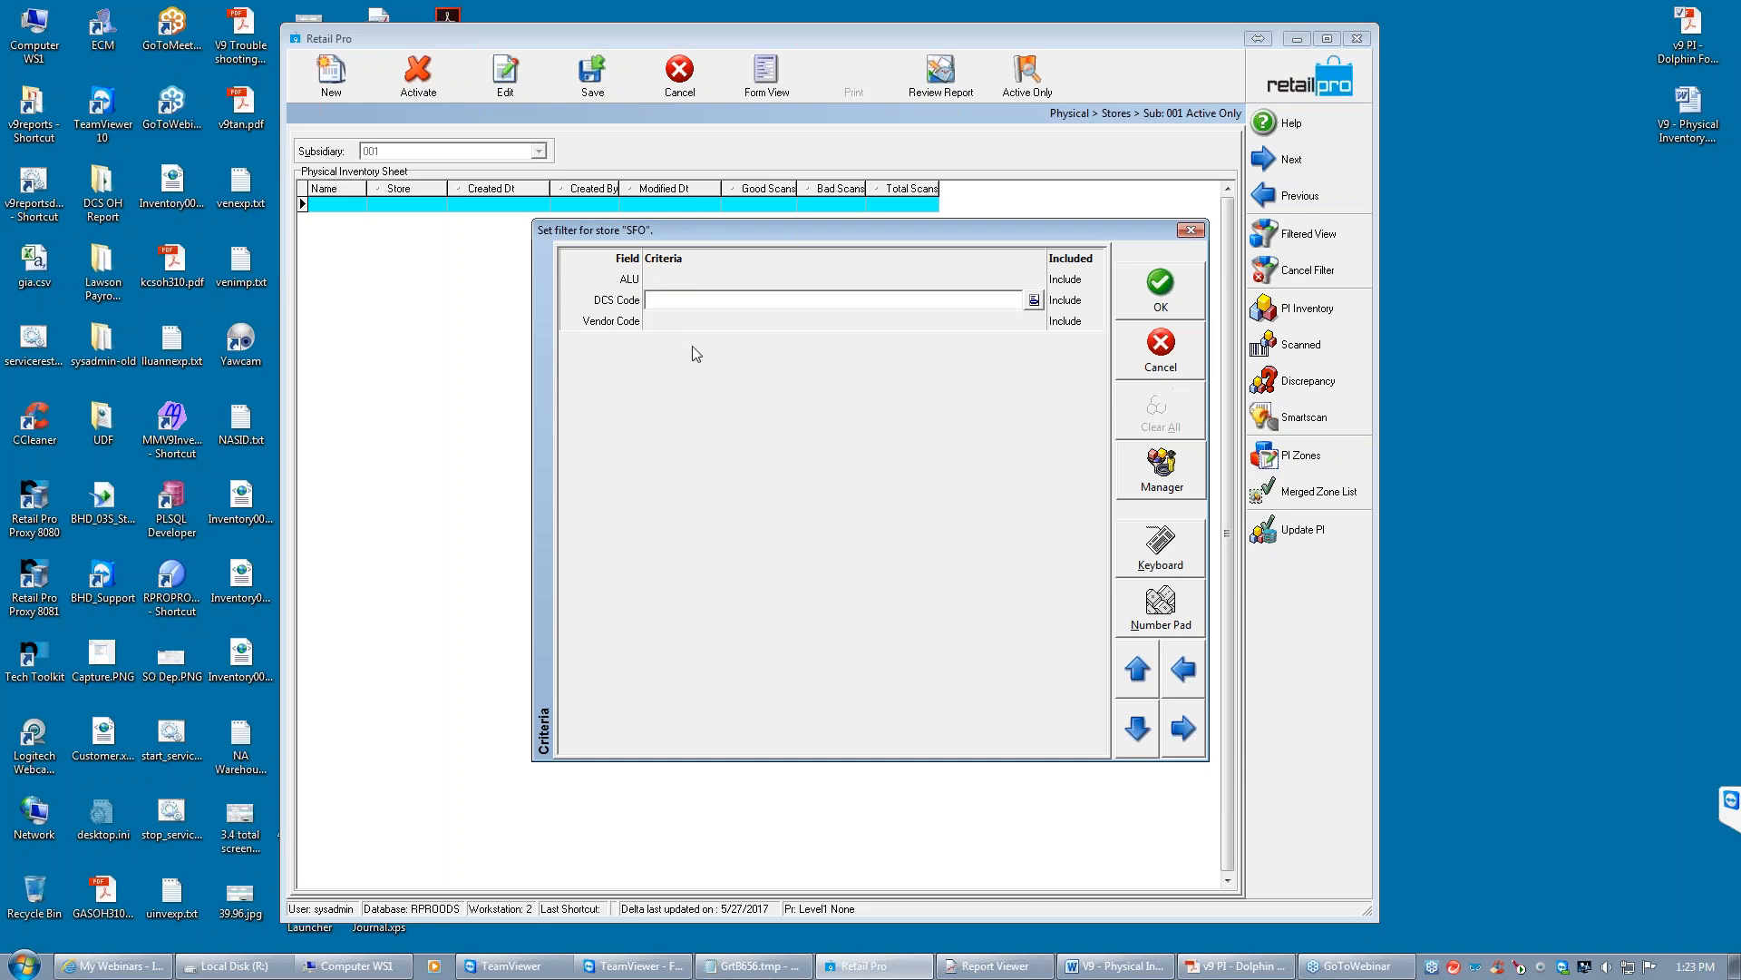
{"action": "left_click", "coordinate": [1165, 288]}
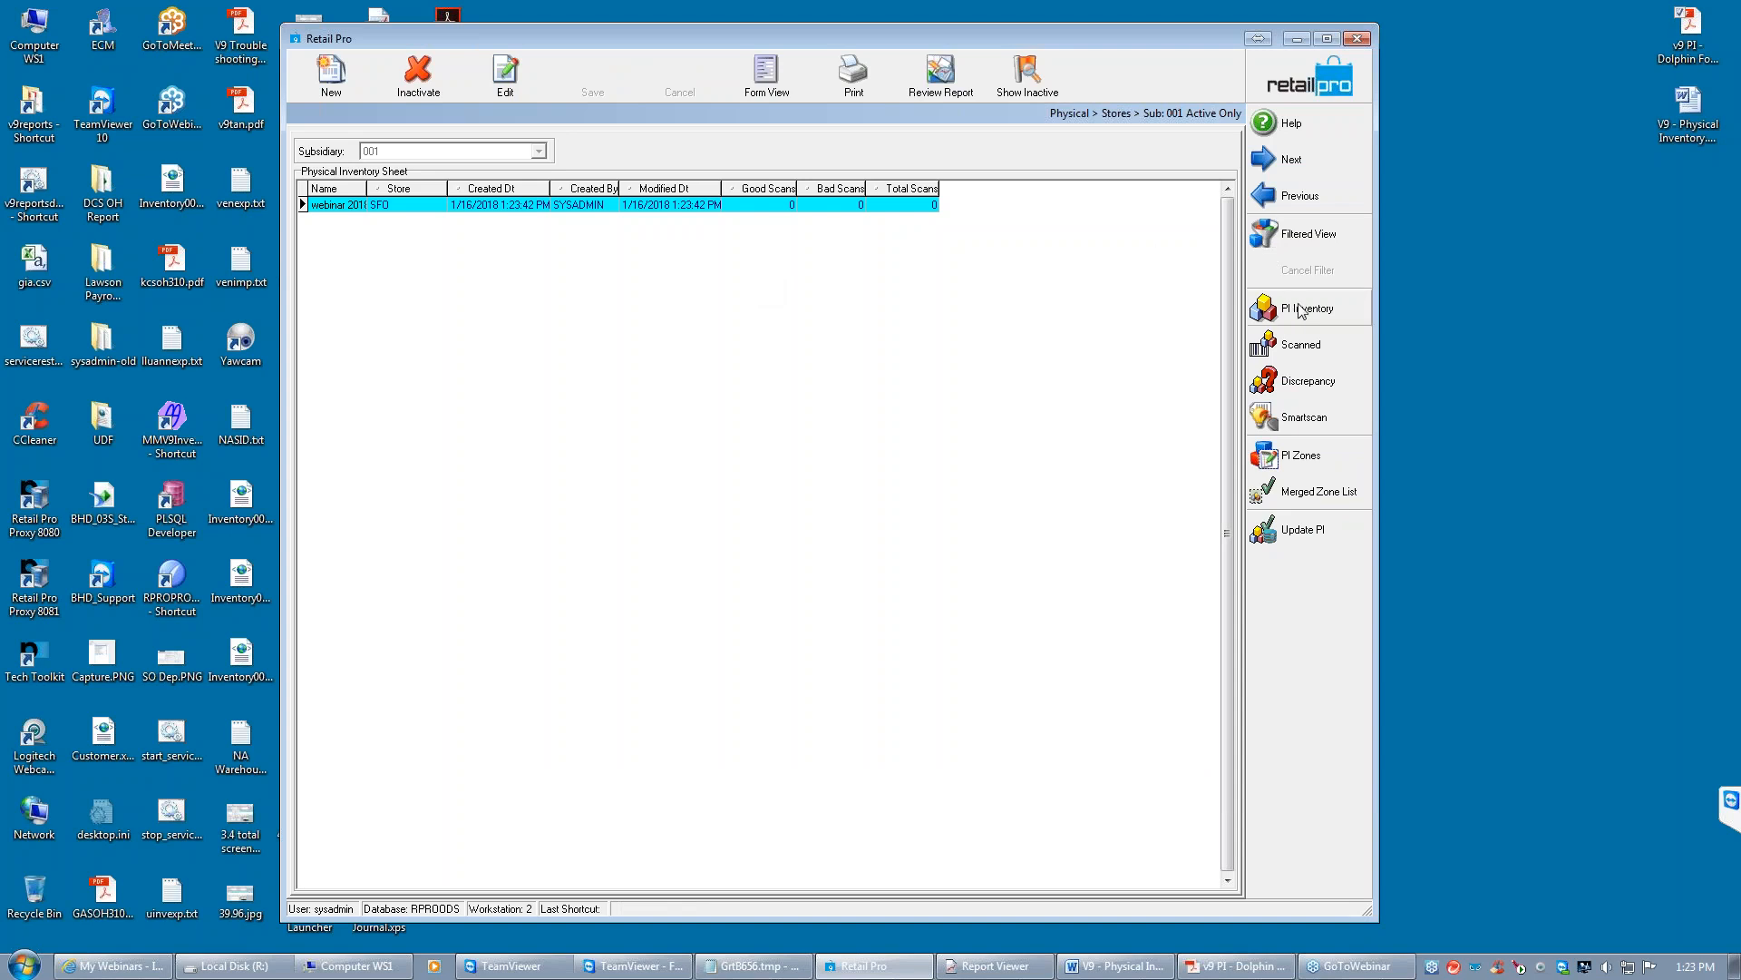
Examine the start, scan and discrepancy quantities of the items in the webinar 2018 sheet's PI inventory
{"action": "left_click", "coordinate": [1337, 309]}
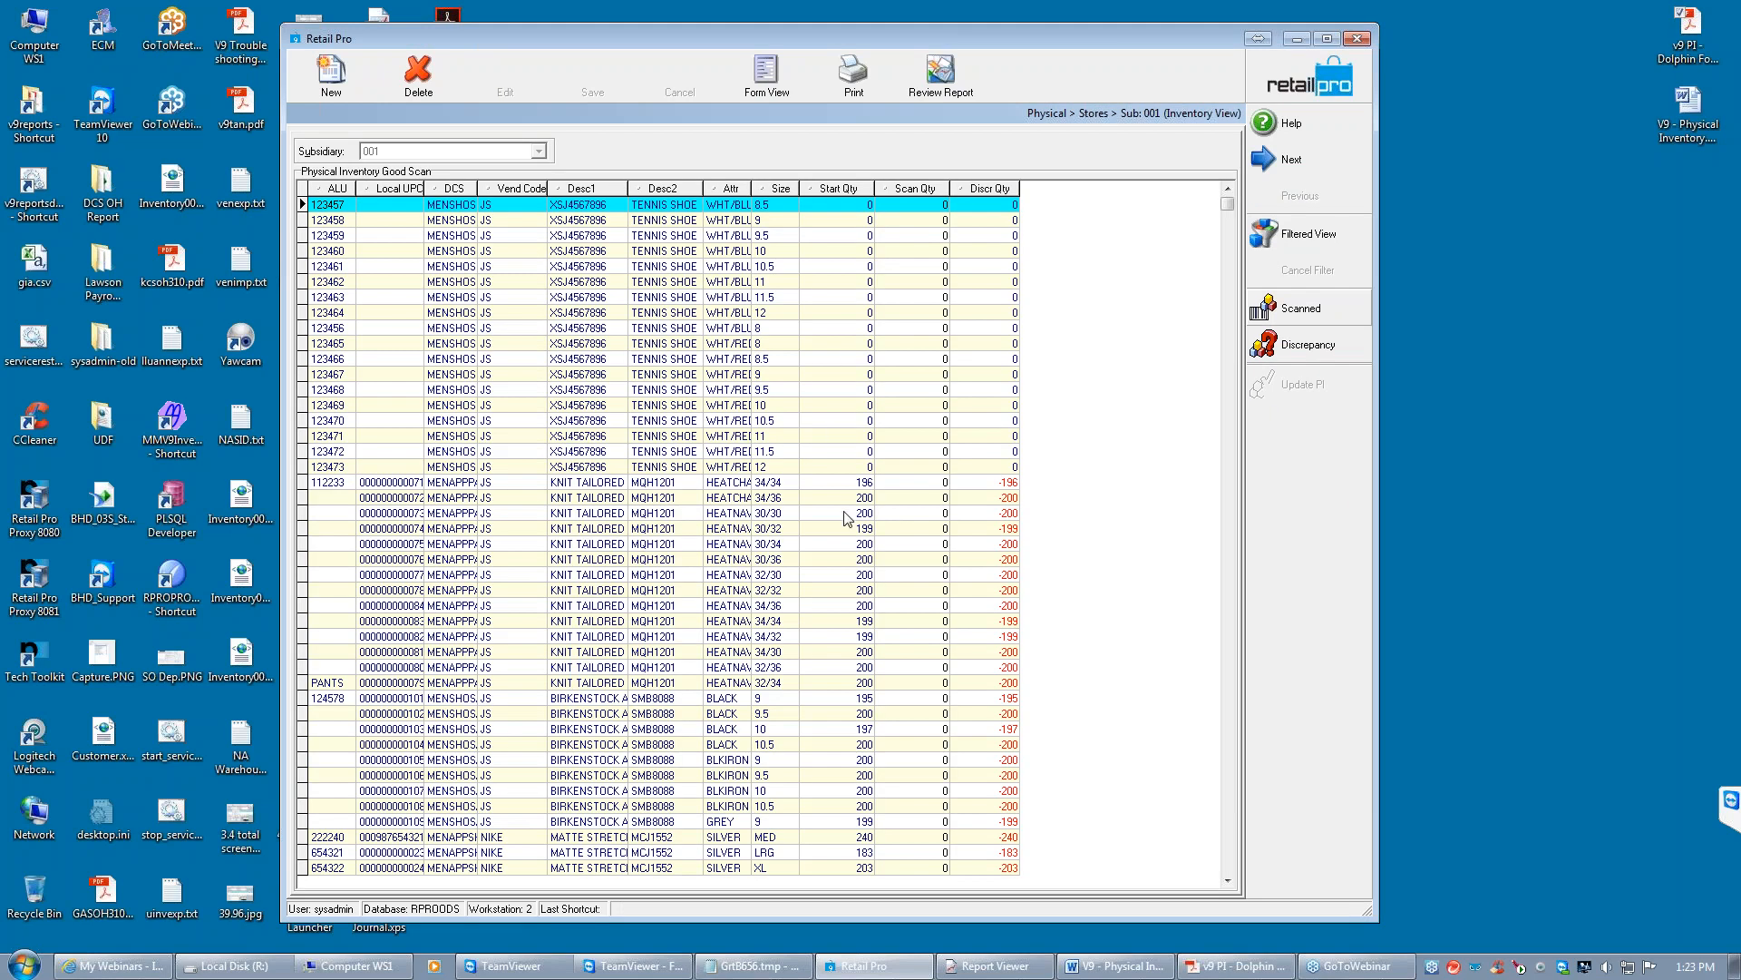
{"action": "left_click", "coordinate": [642, 485]}
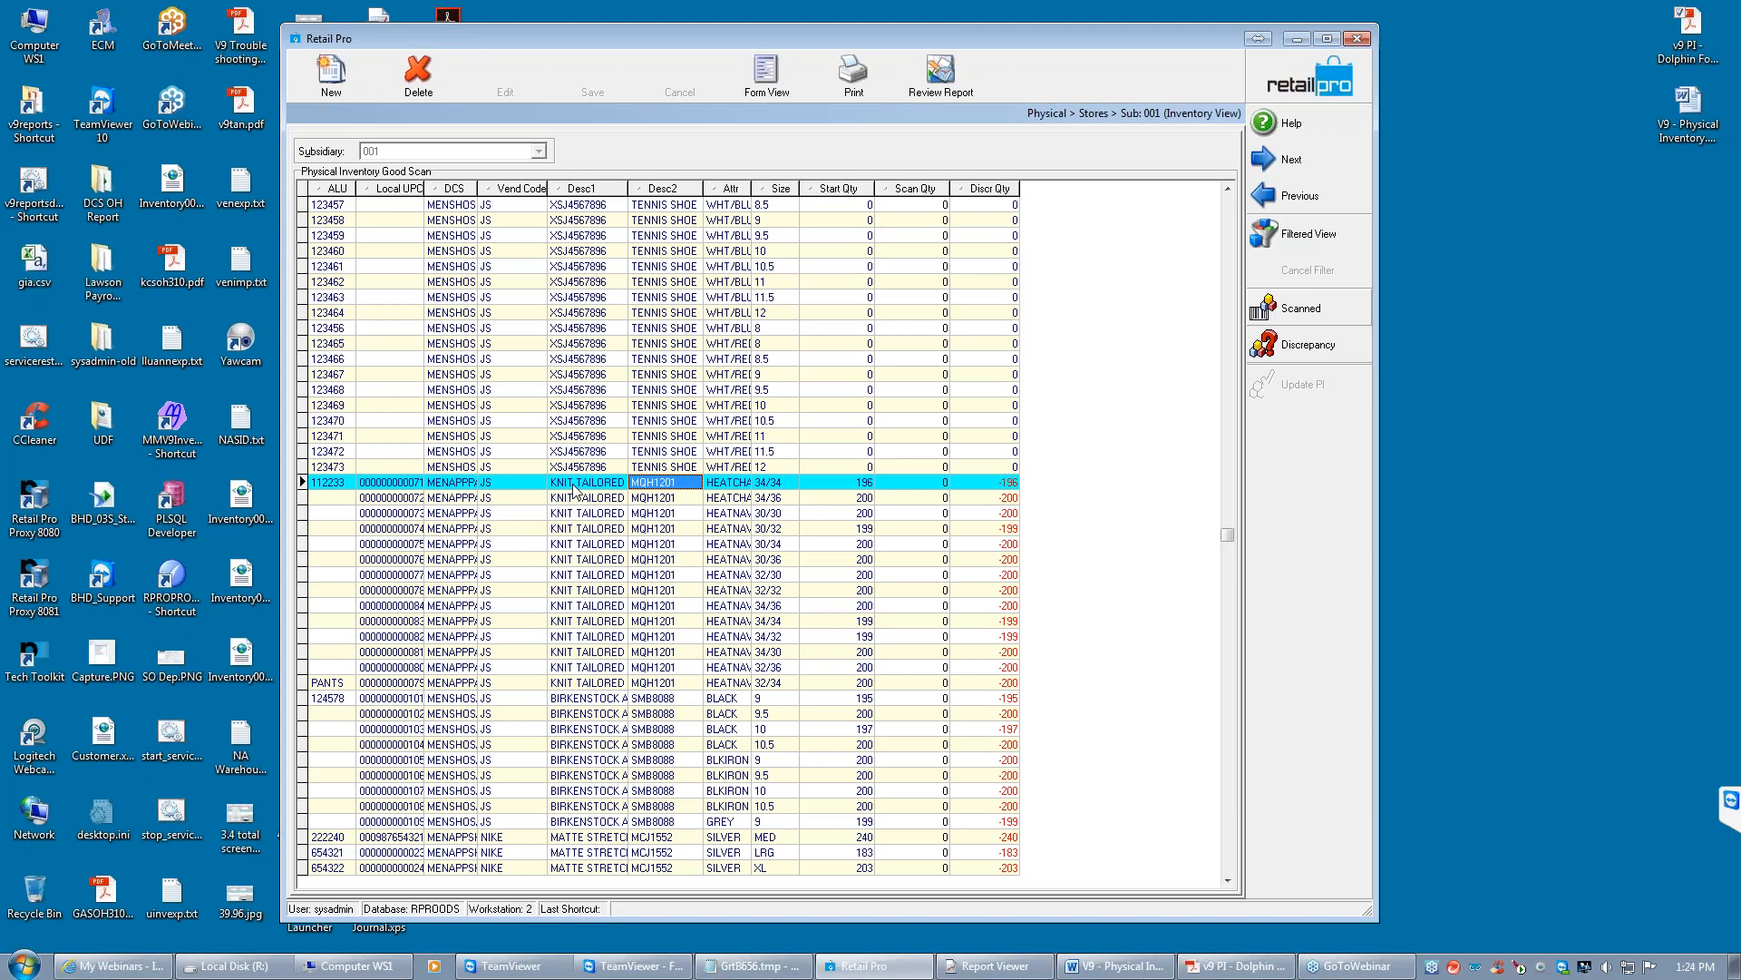
{"action": "left_click", "coordinate": [827, 499]}
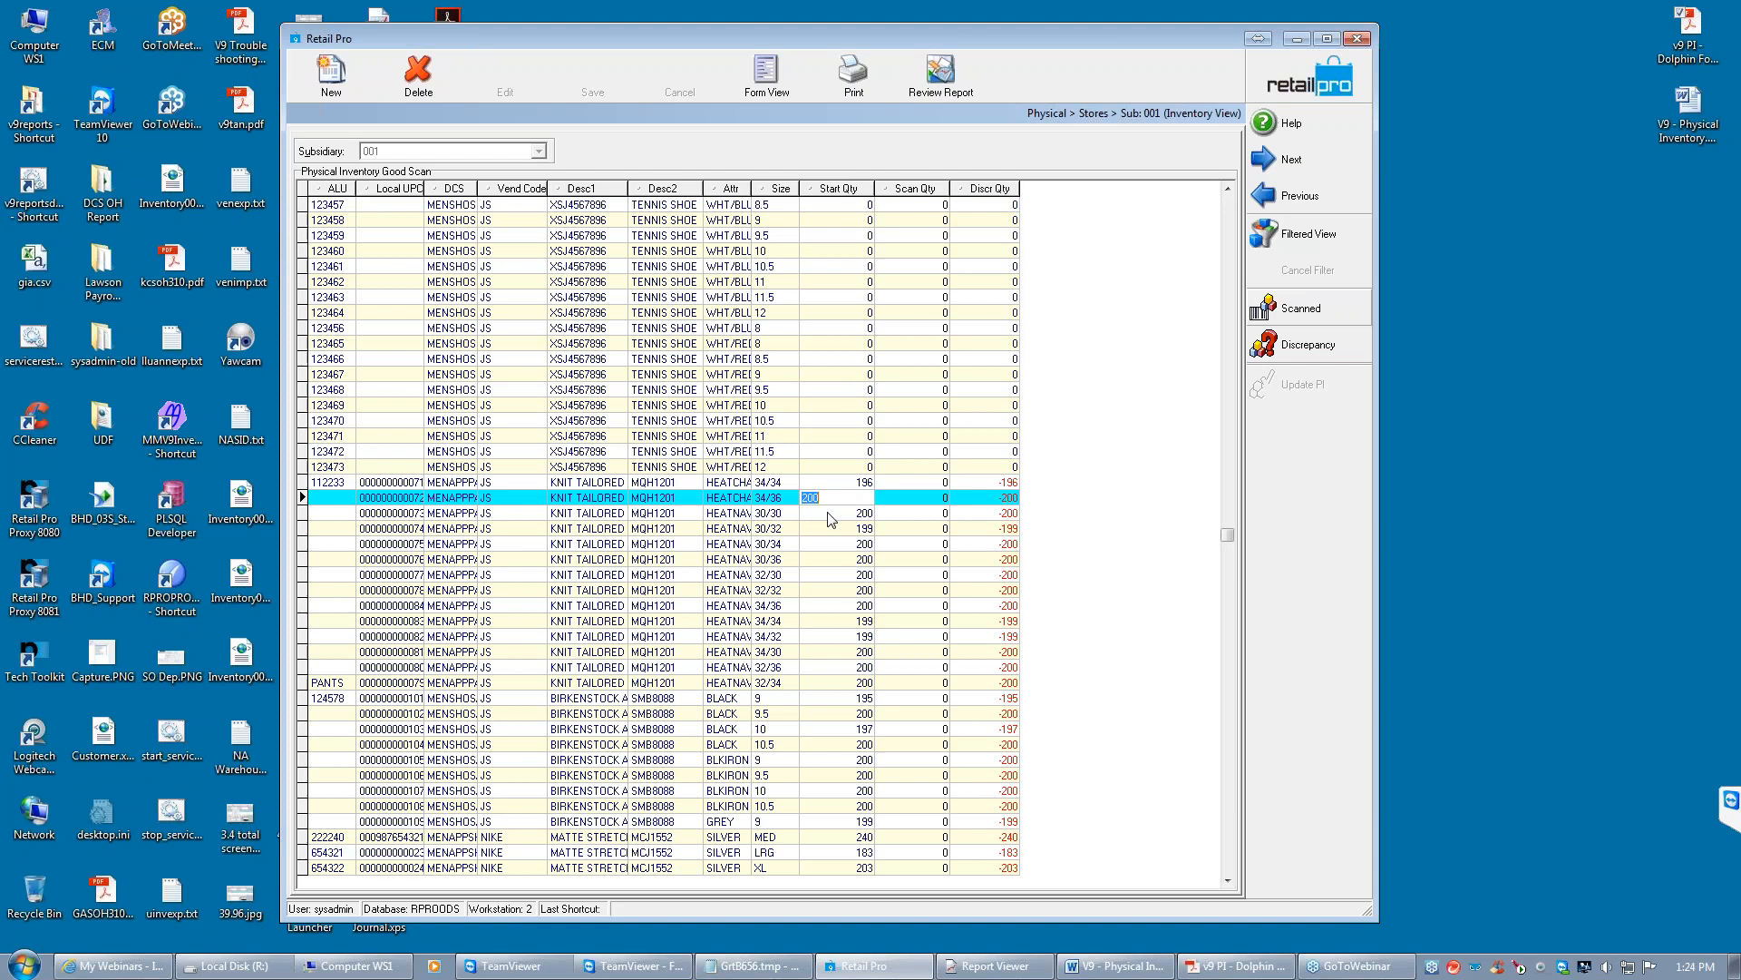
{"action": "key", "text": "Down"}
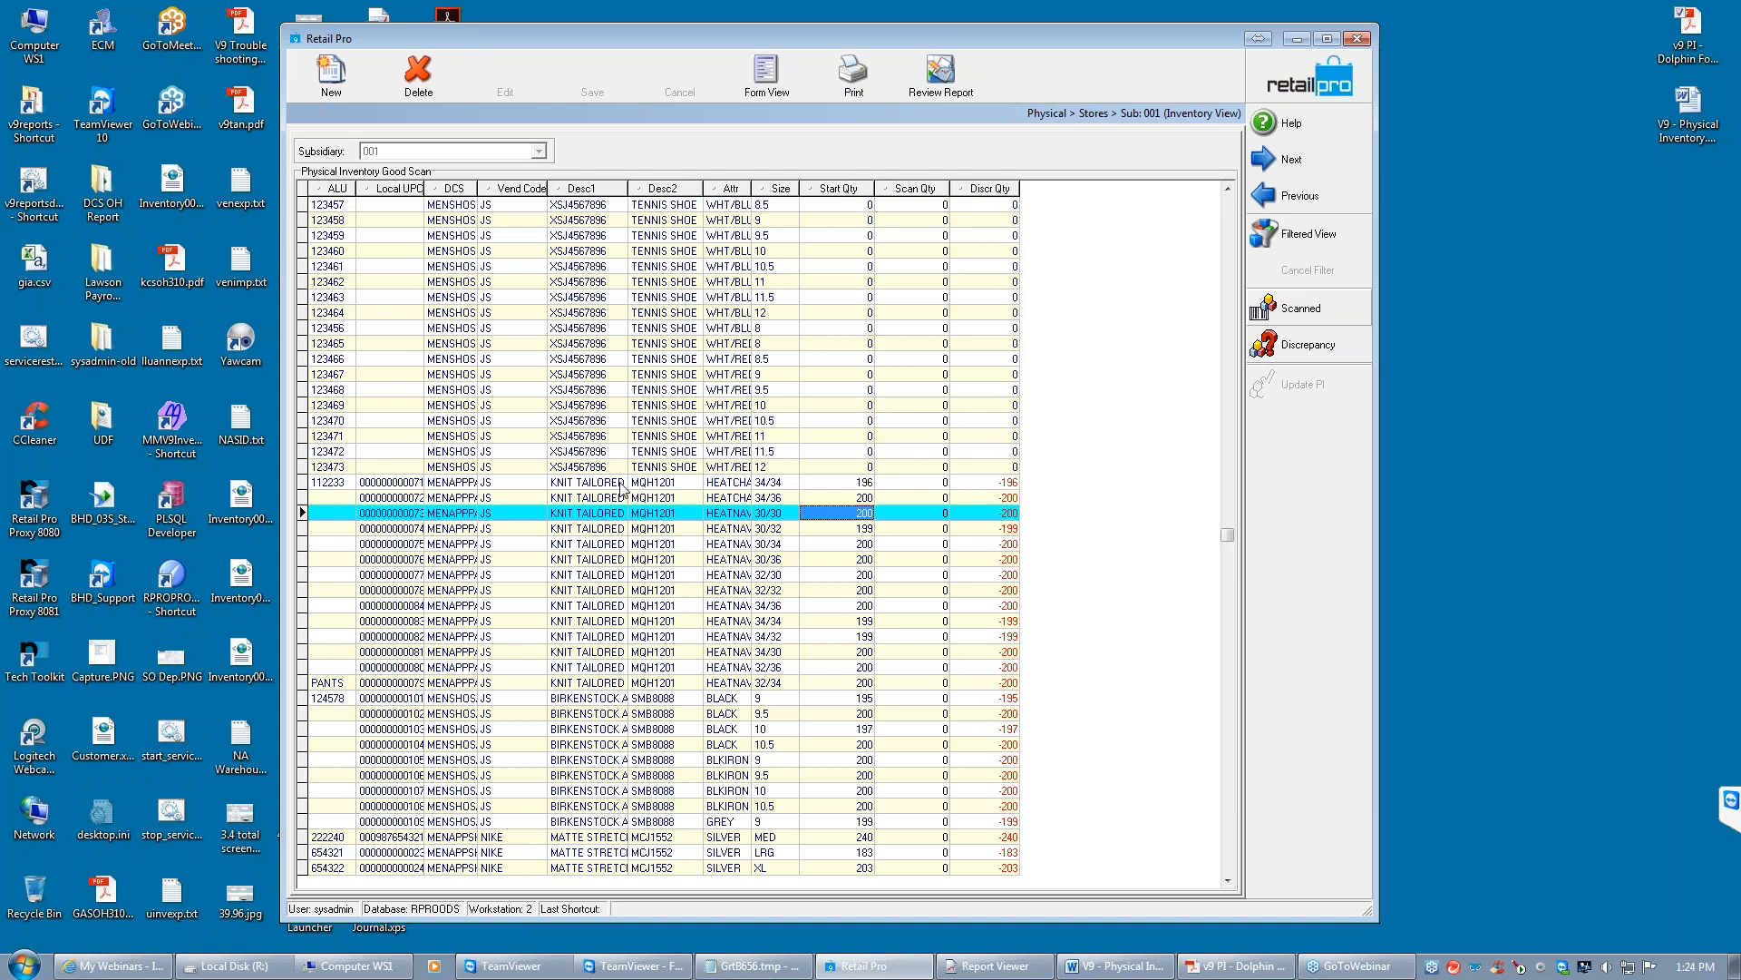
{"action": "left_click", "coordinate": [847, 359]}
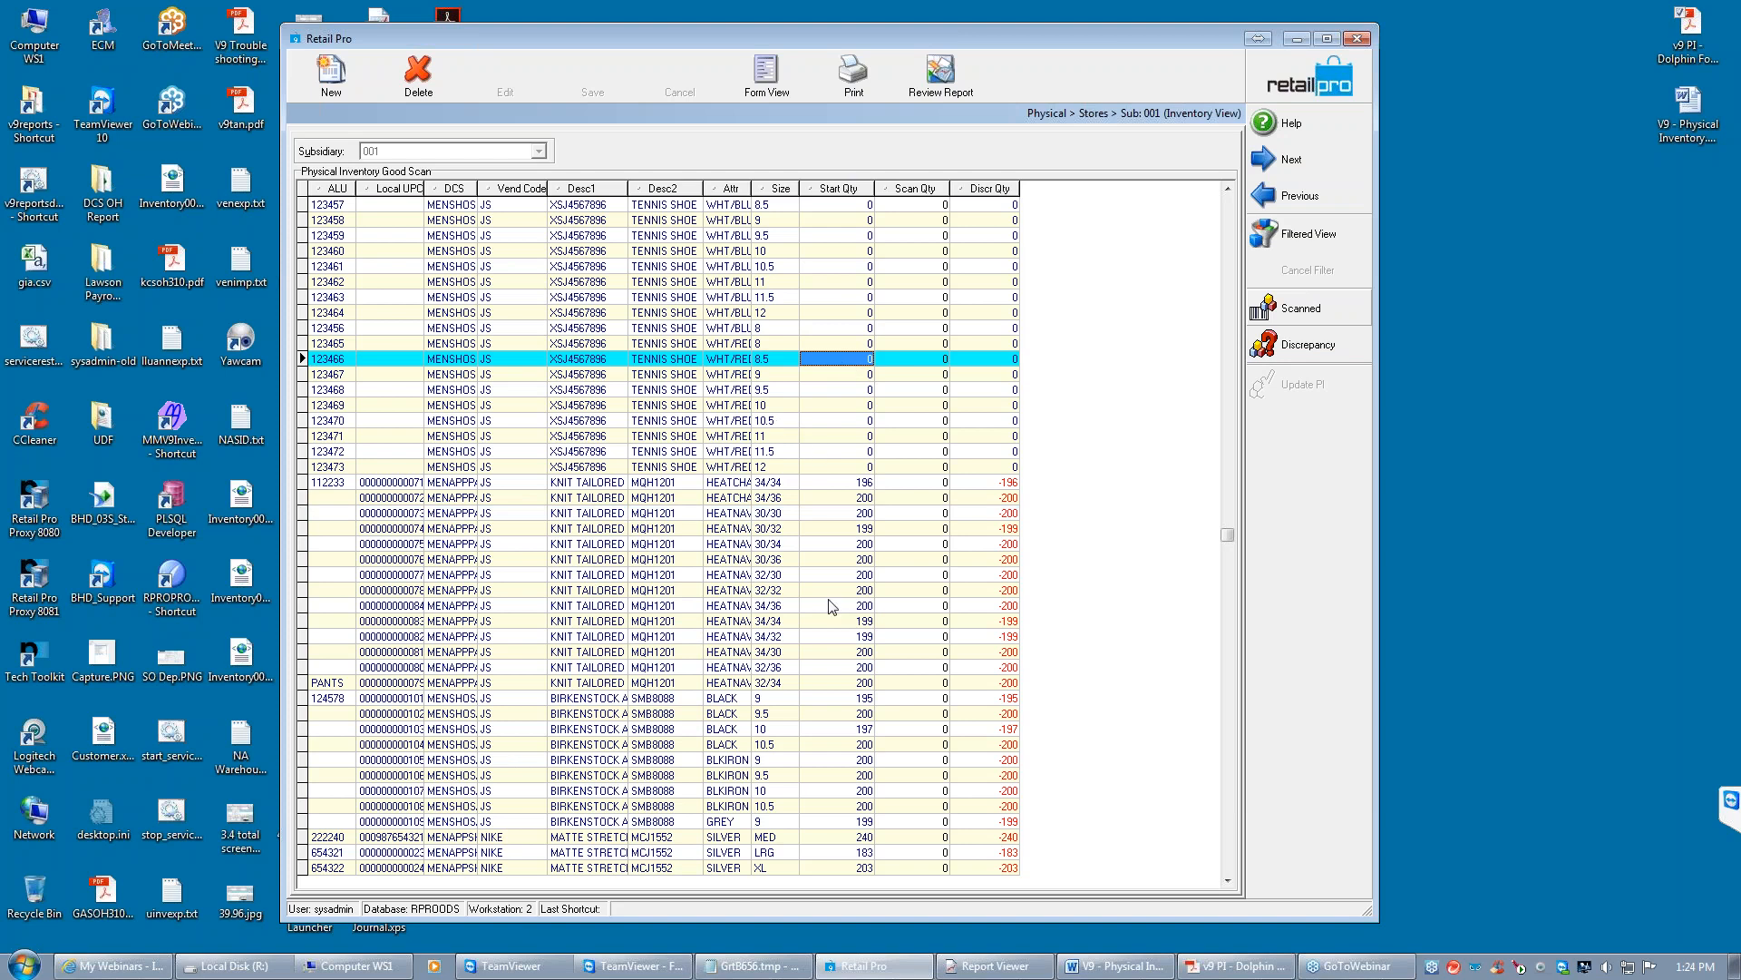
{"action": "left_click", "coordinate": [824, 500]}
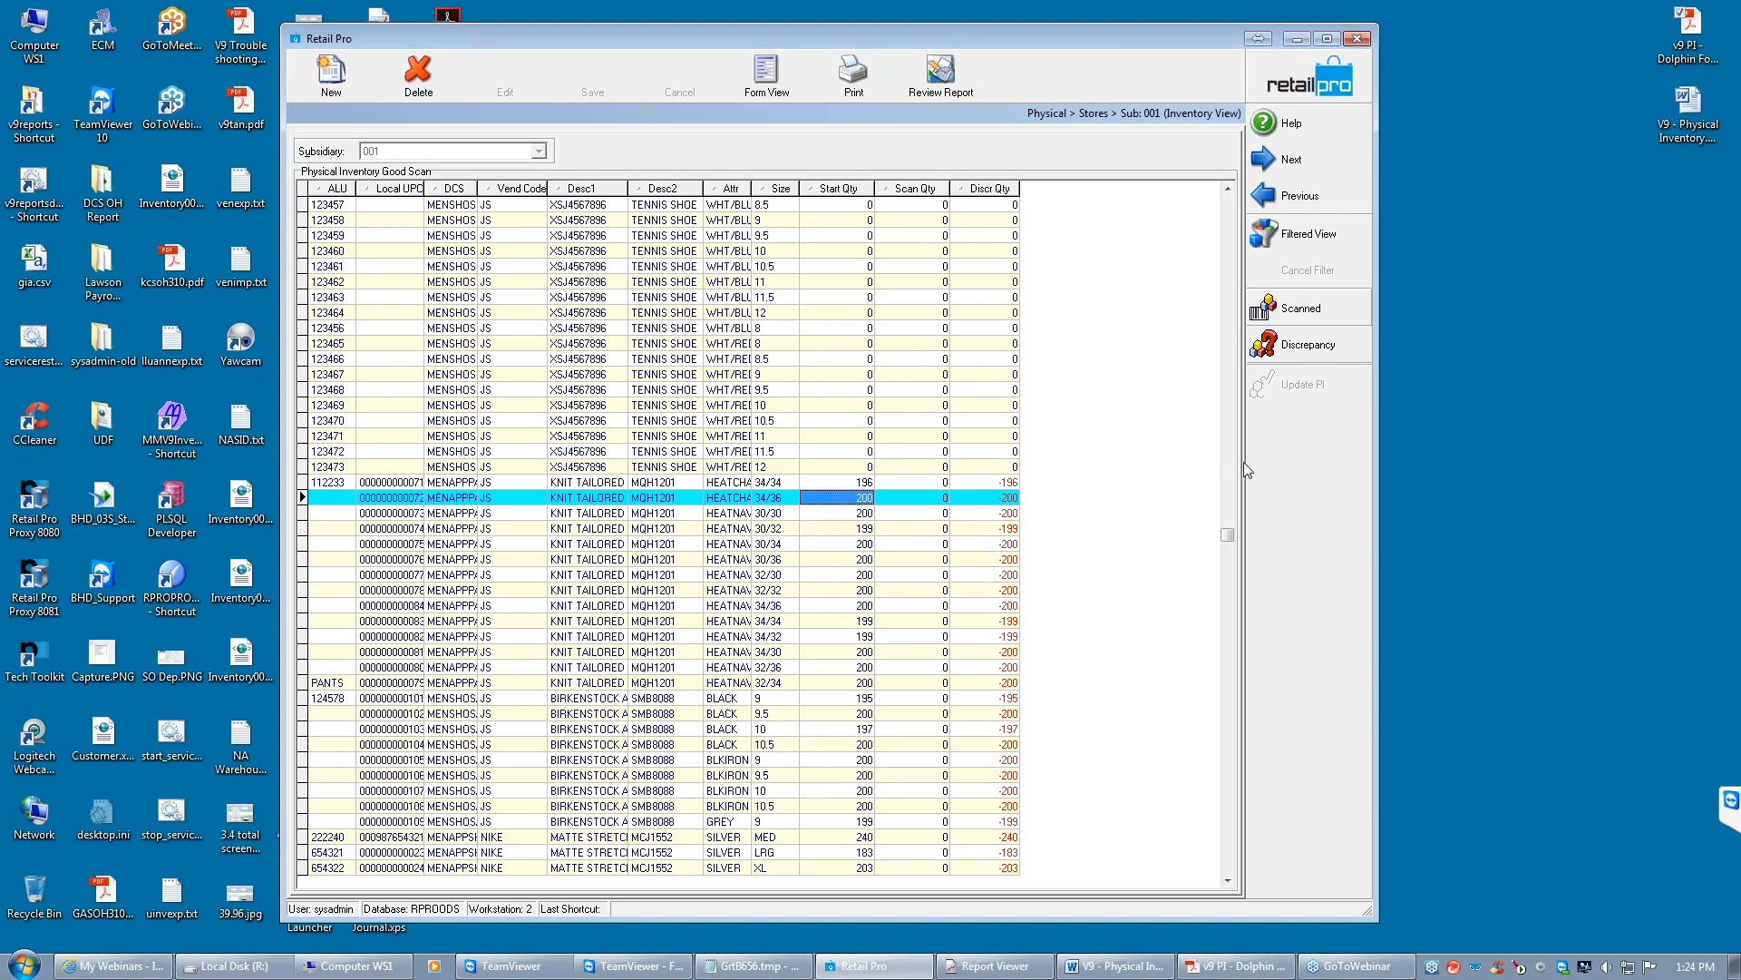
Return to the inventory list and preview the Catalog Pic document for all listed records, closing the preview without printing
{"action": "left_click", "coordinate": [1331, 73]}
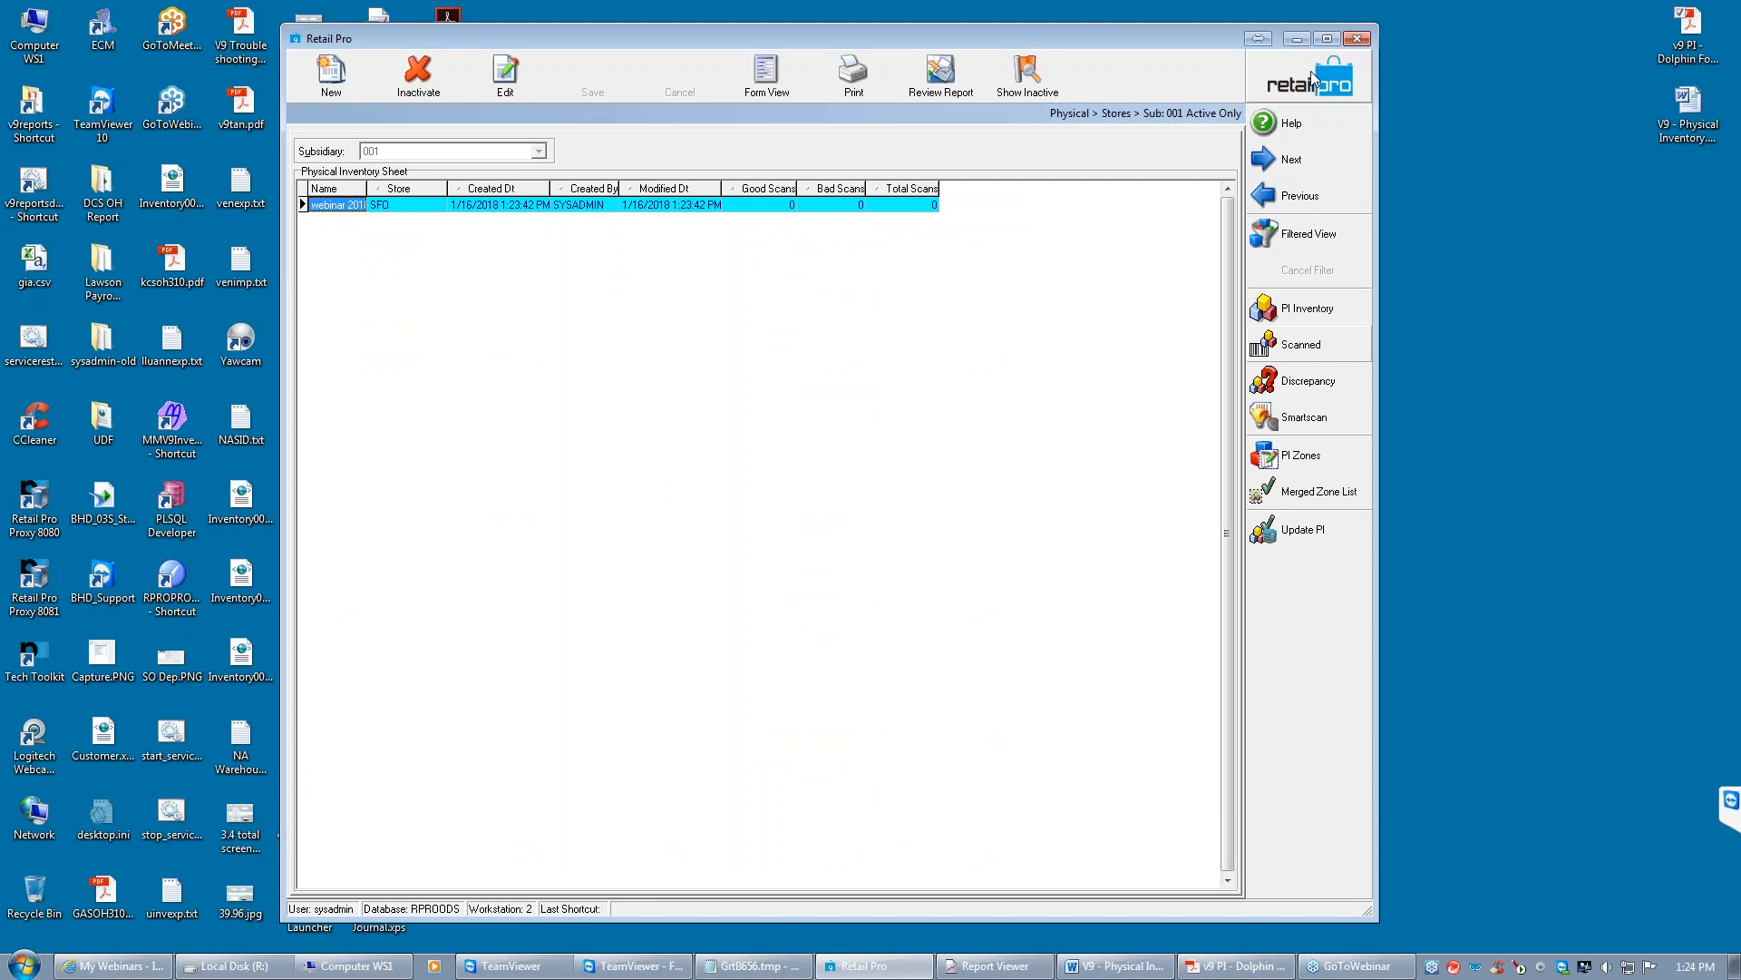
{"action": "left_click", "coordinate": [1311, 72]}
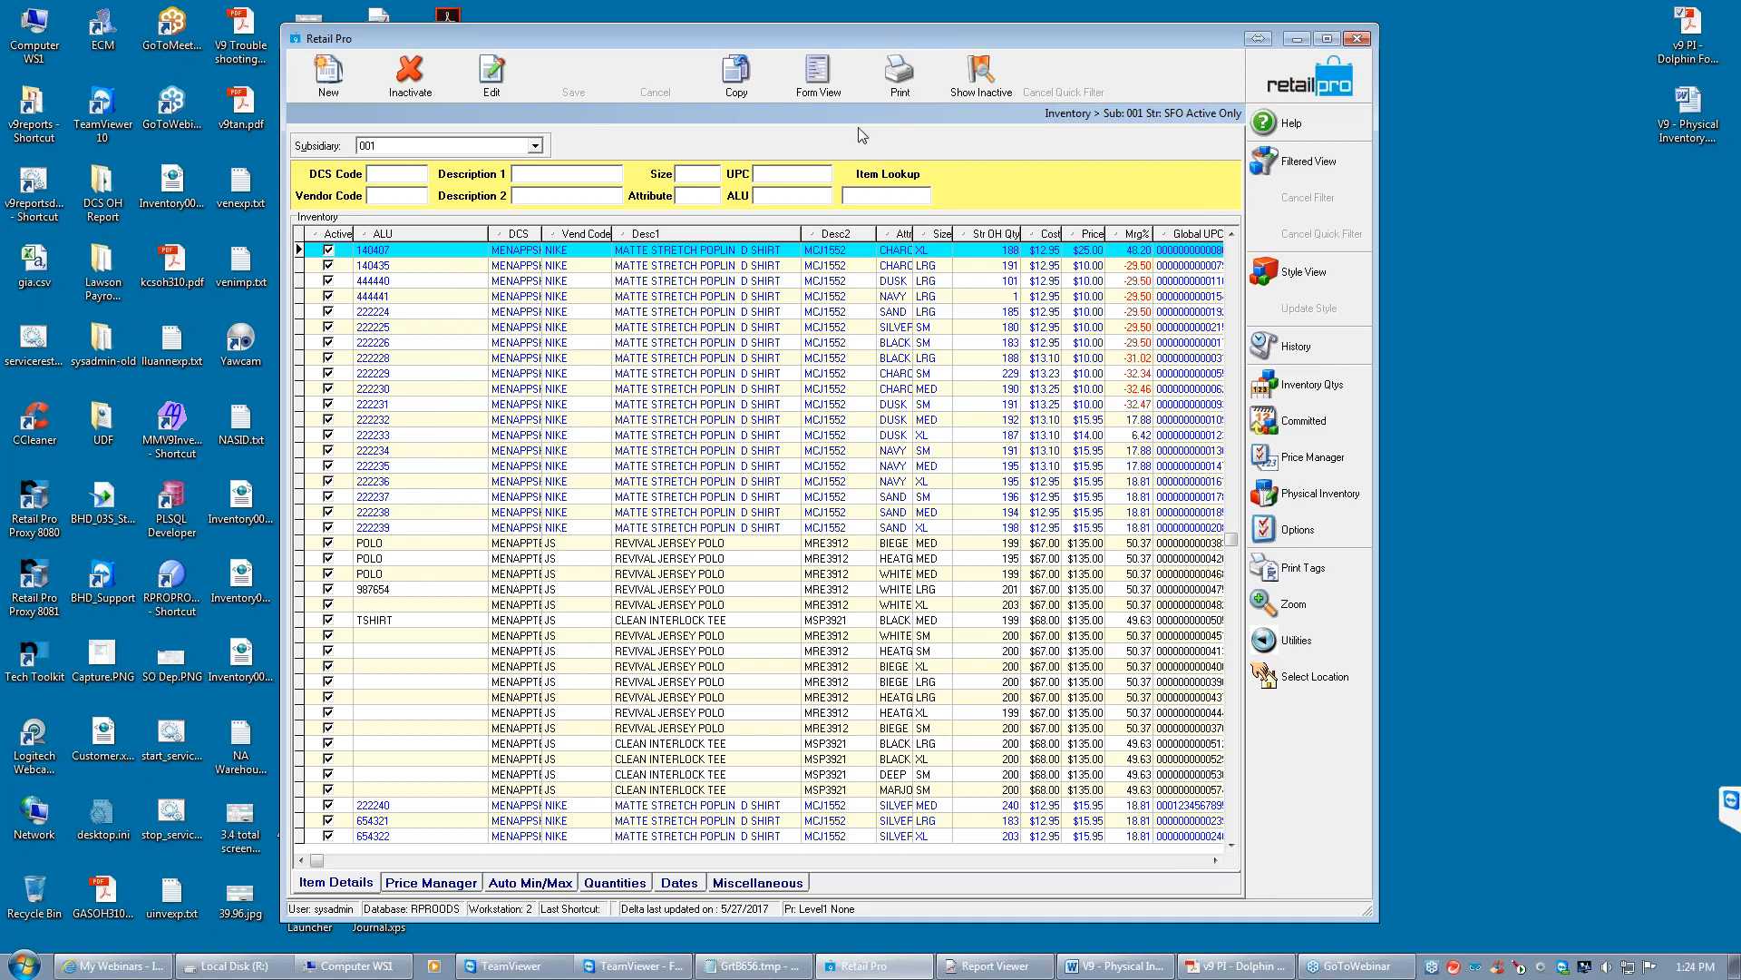
{"action": "left_click", "coordinate": [901, 80]}
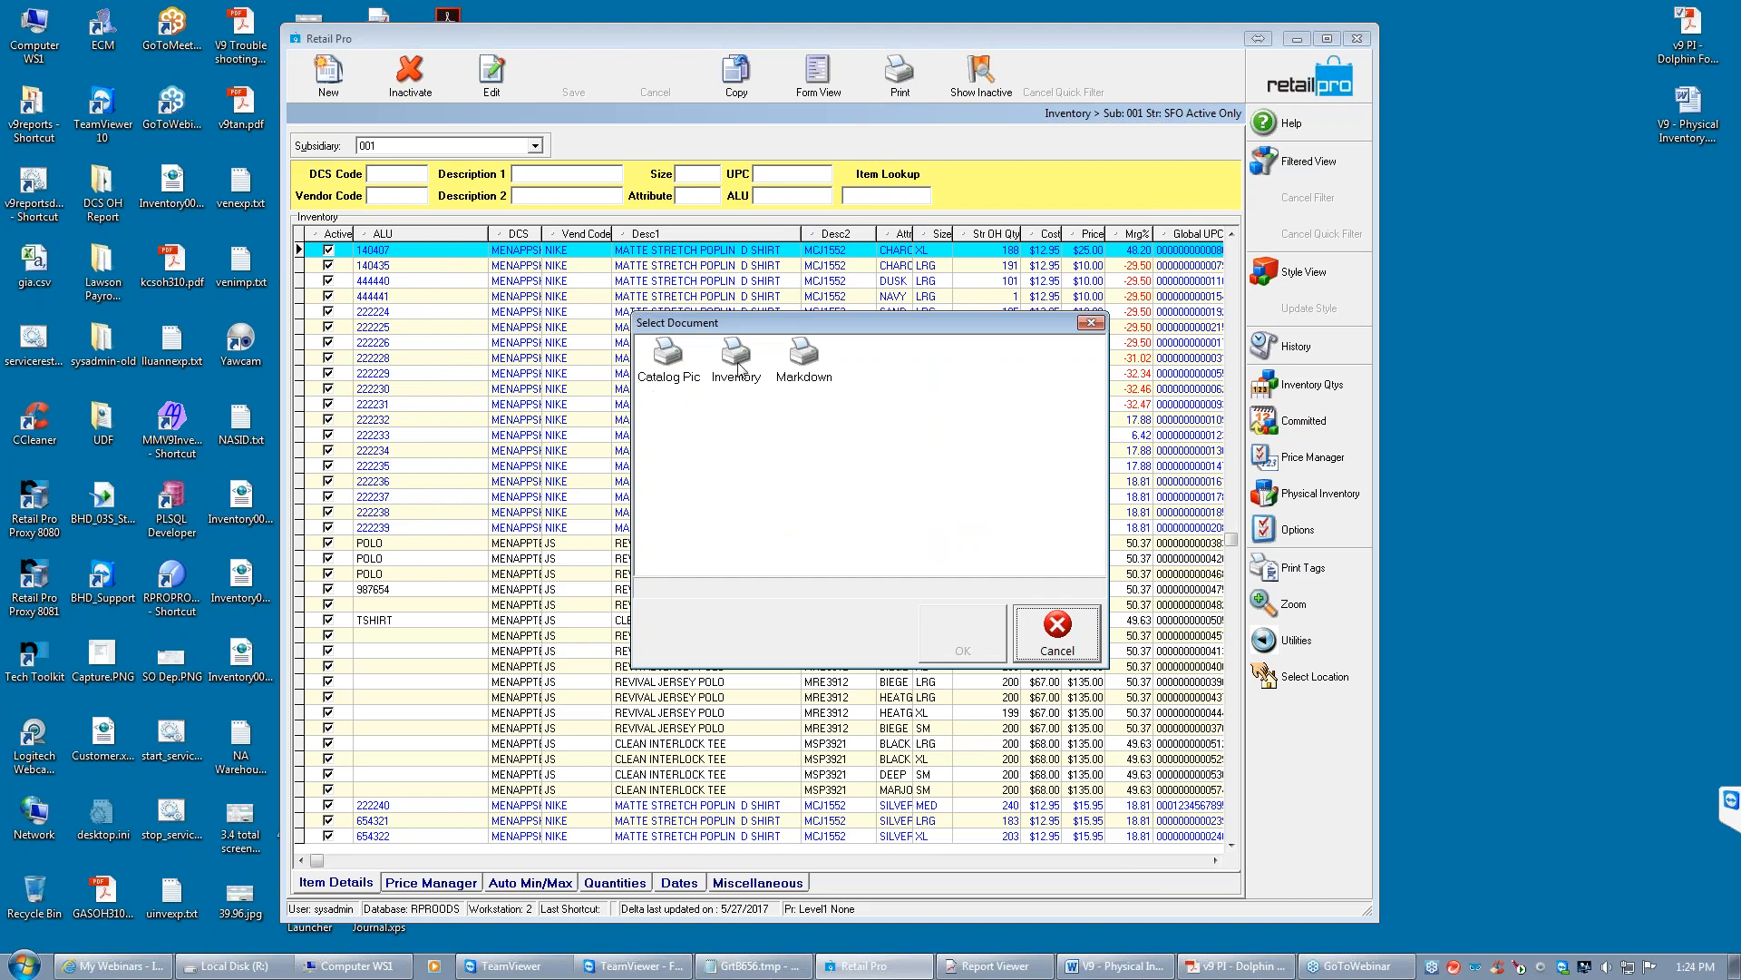
{"action": "left_click", "coordinate": [669, 363]}
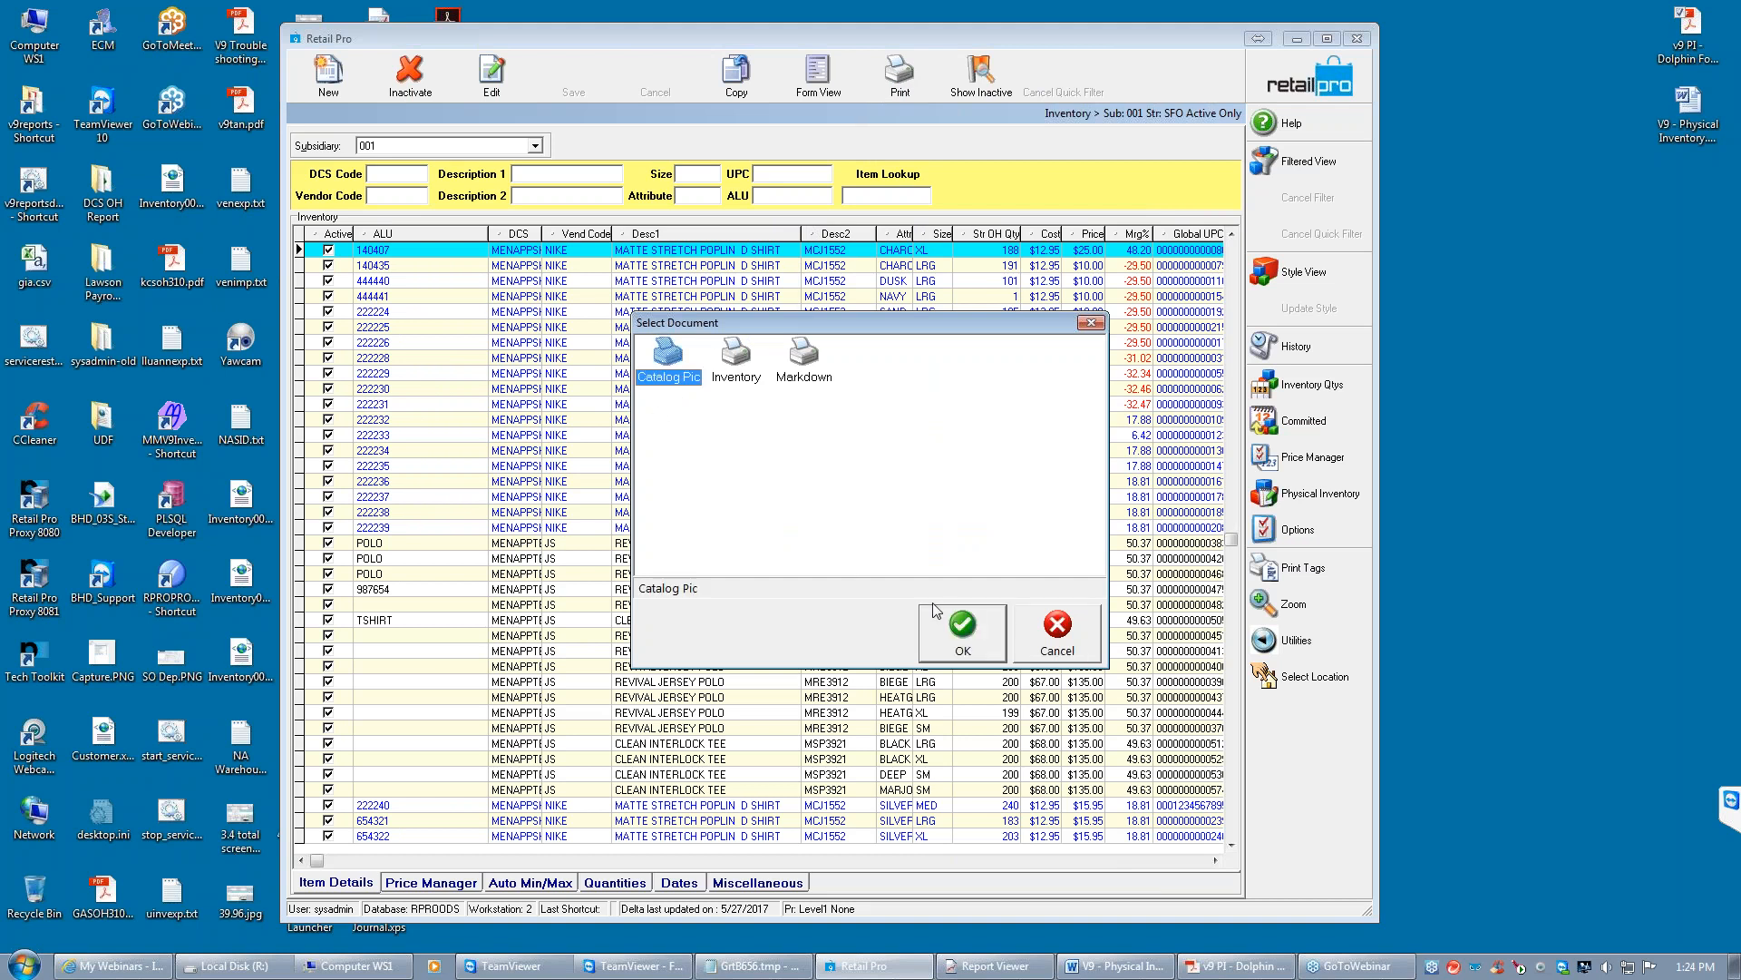
{"action": "left_click", "coordinate": [965, 630]}
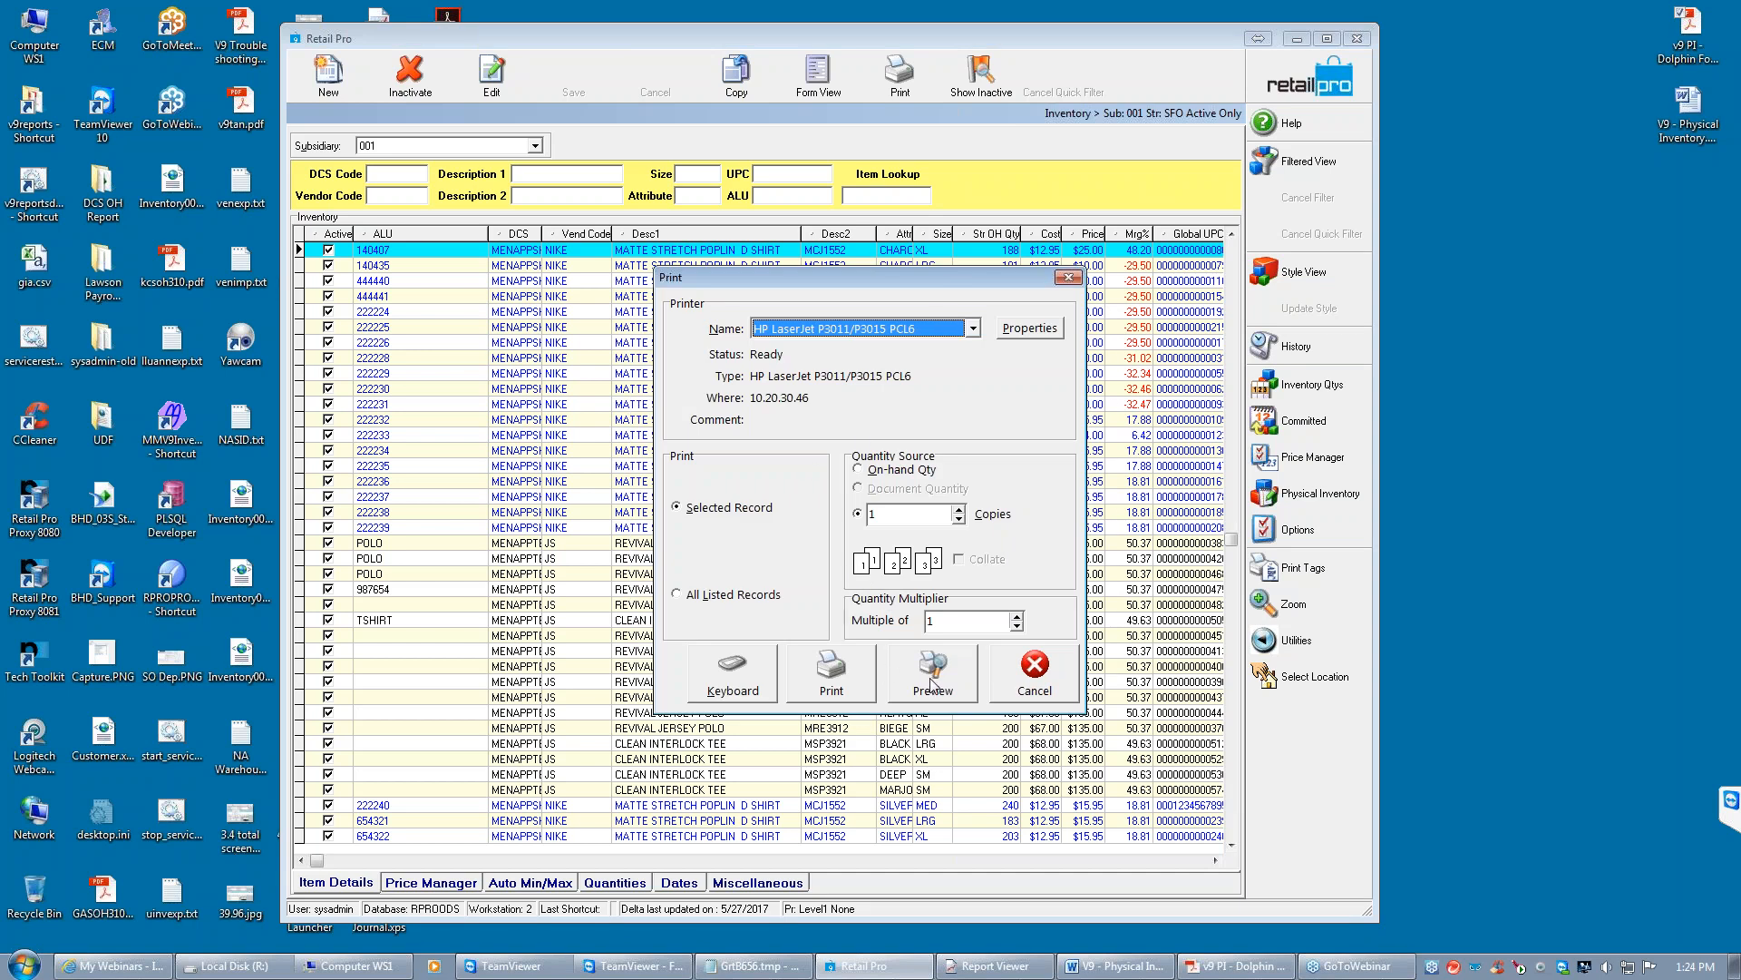
{"action": "left_click", "coordinate": [681, 599]}
{"action": "left_click", "coordinate": [936, 687]}
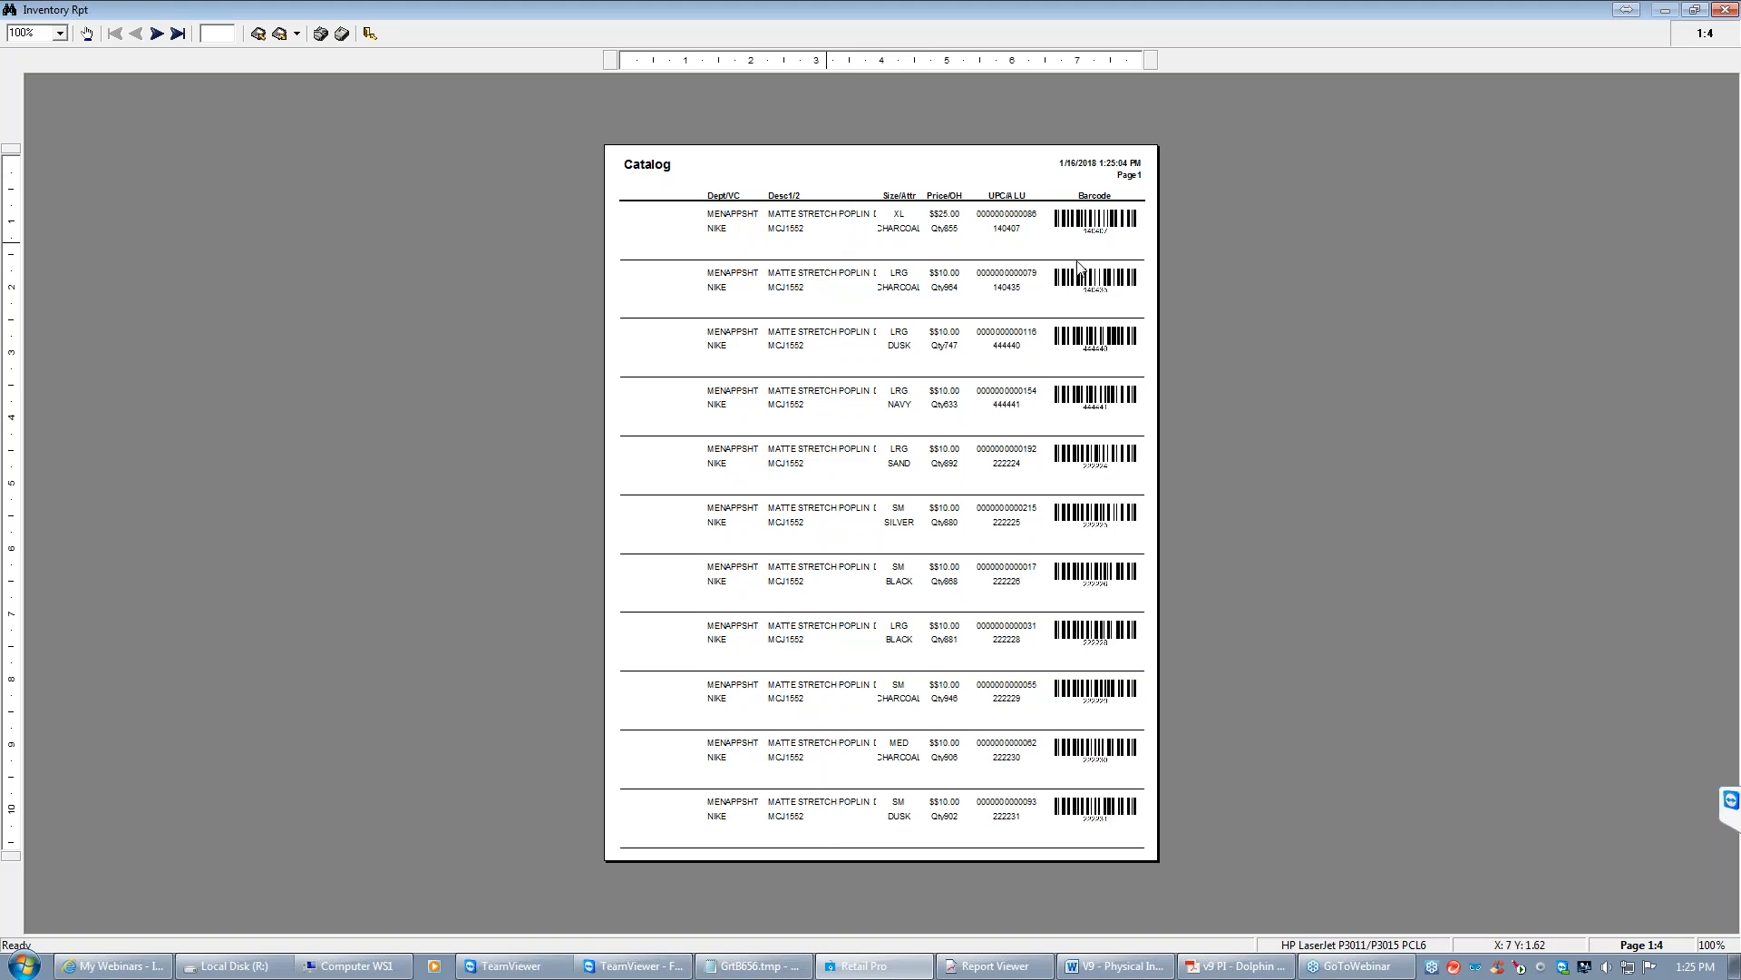
{"action": "left_click", "coordinate": [369, 34]}
{"action": "left_click", "coordinate": [1016, 547]}
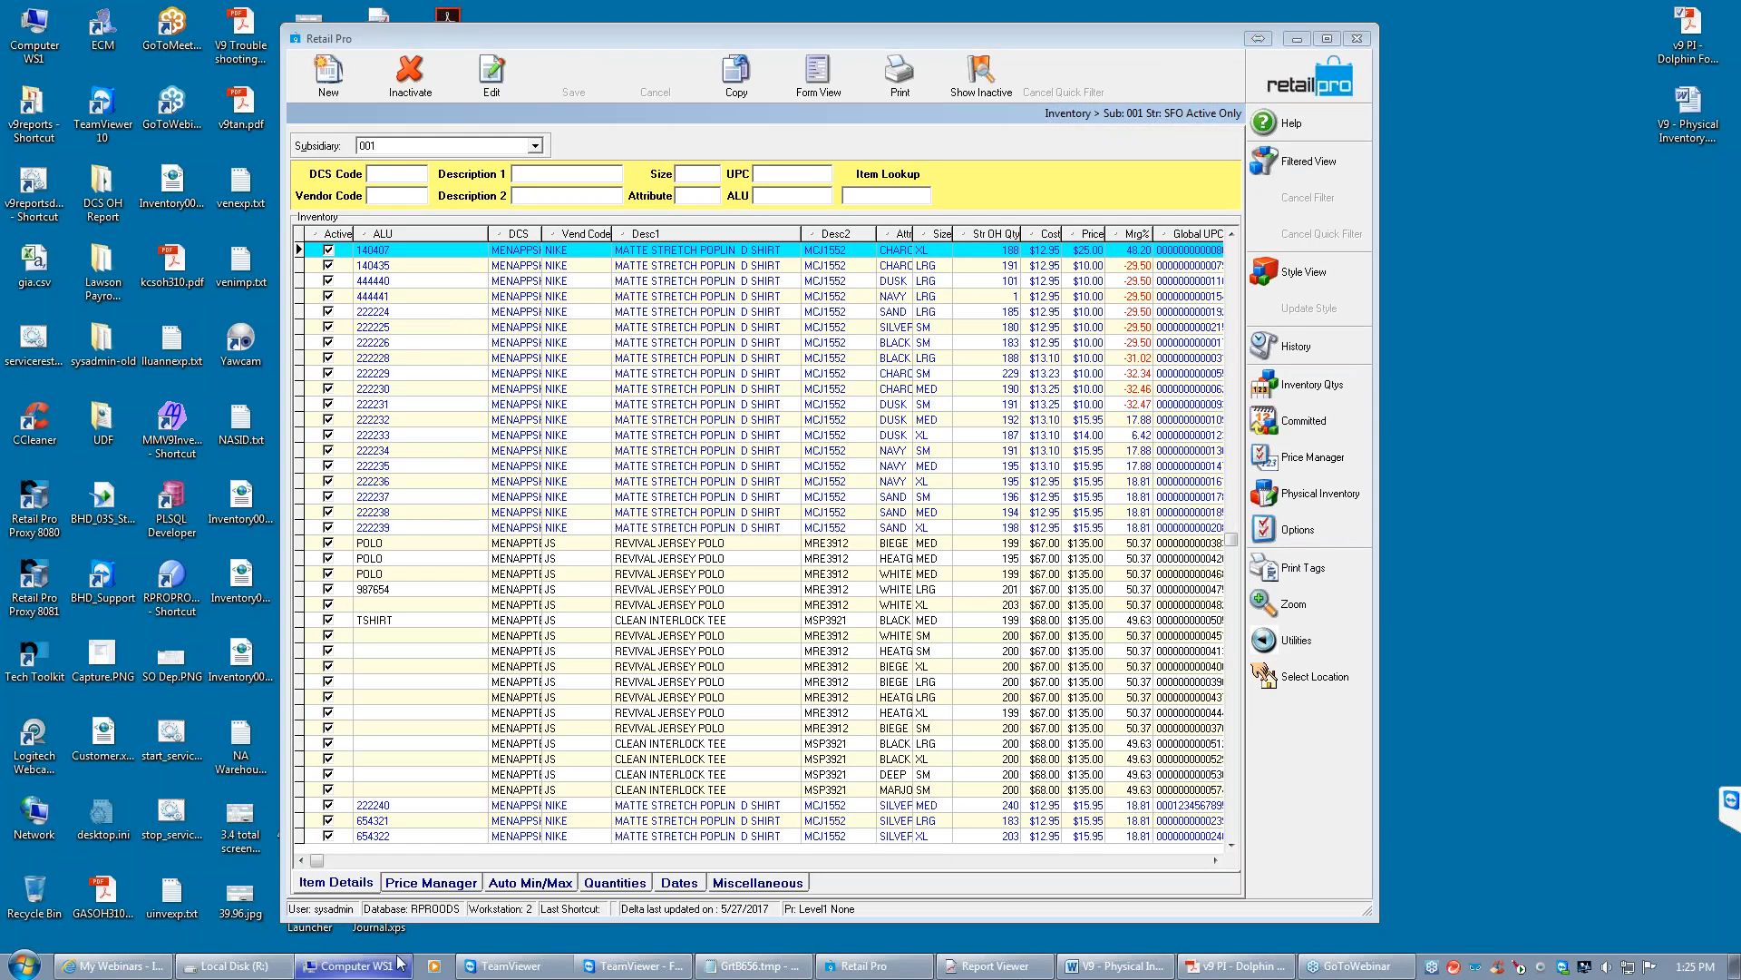
Switch to Windows Explorer and open the RetailPro9\Design\DocDesigns\Inventory folder on Local Disk (R:)
{"action": "left_click", "coordinate": [272, 970]}
{"action": "left_click", "coordinate": [272, 971]}
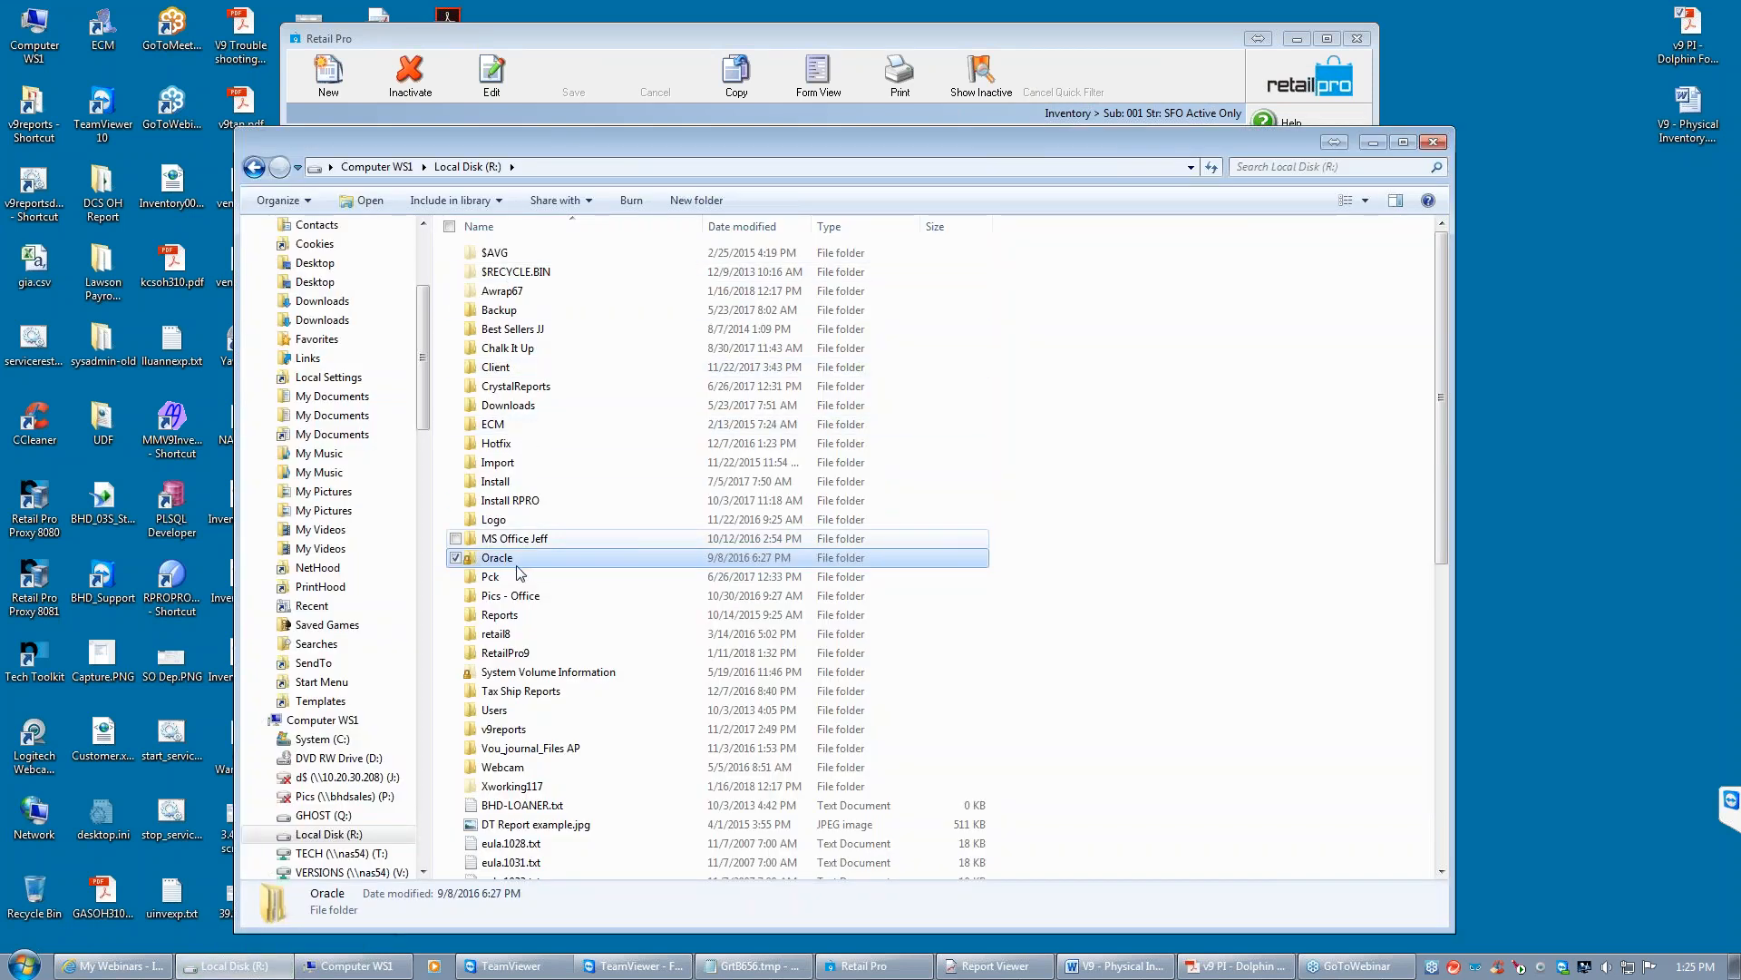
{"action": "double_click", "coordinate": [521, 655]}
{"action": "double_click", "coordinate": [497, 288]}
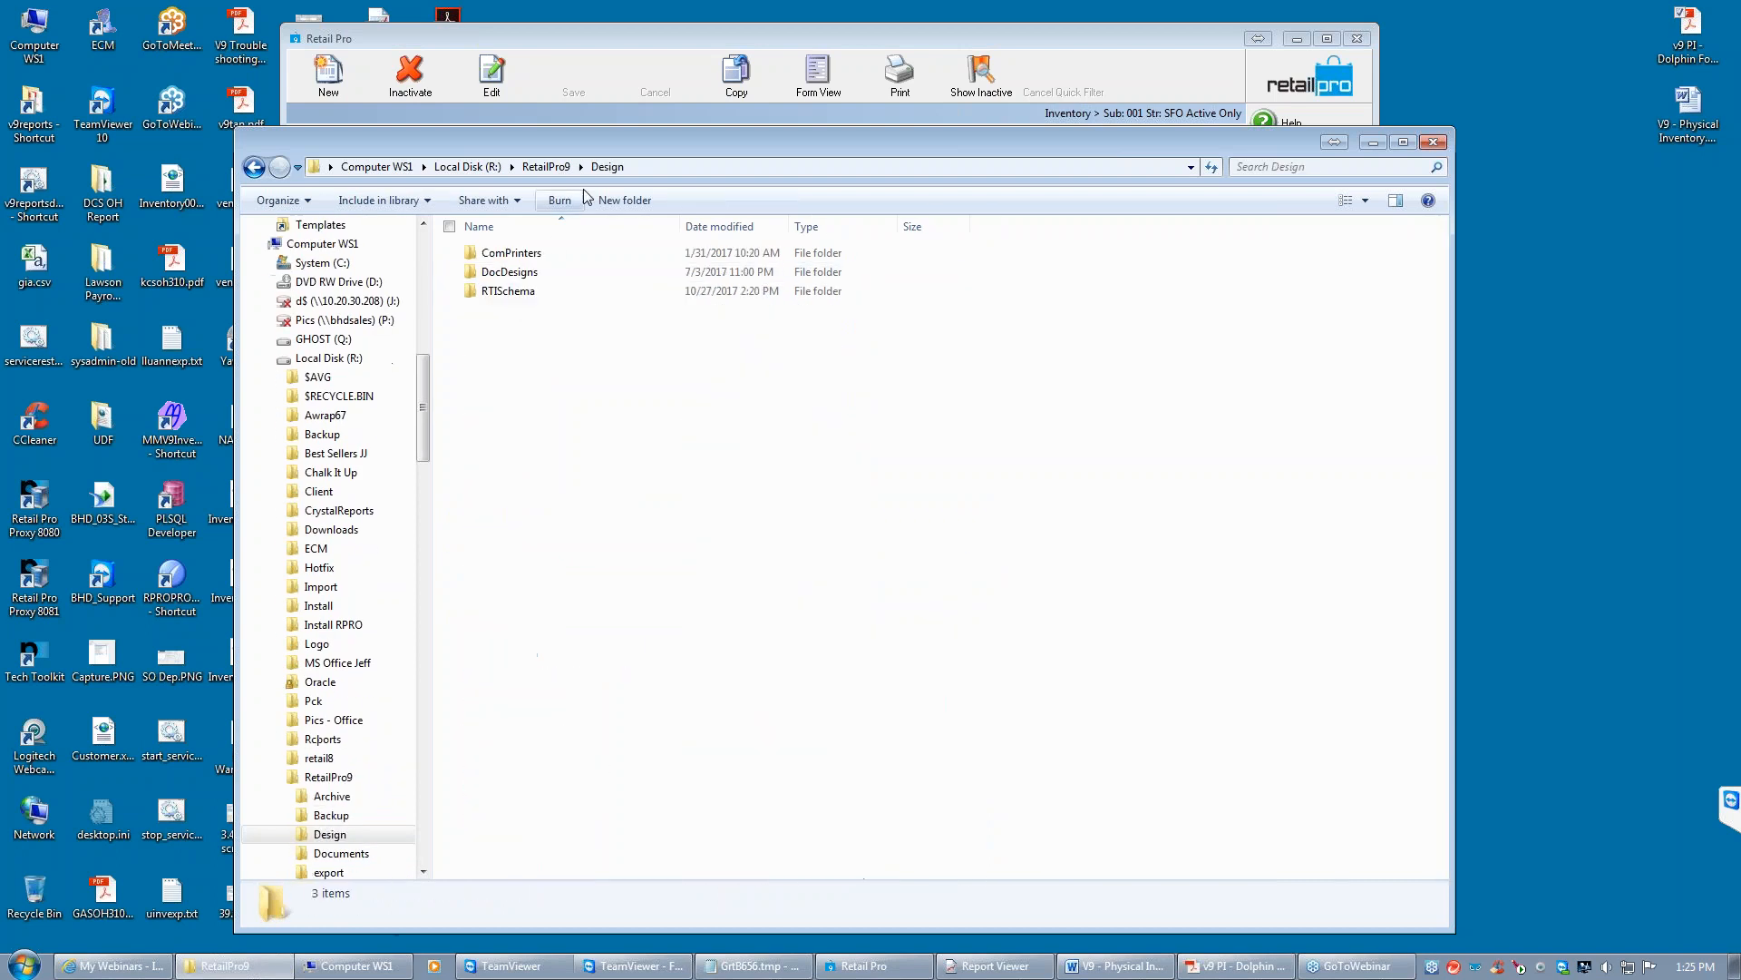
{"action": "left_click", "coordinate": [524, 274]}
{"action": "double_click", "coordinate": [524, 274]}
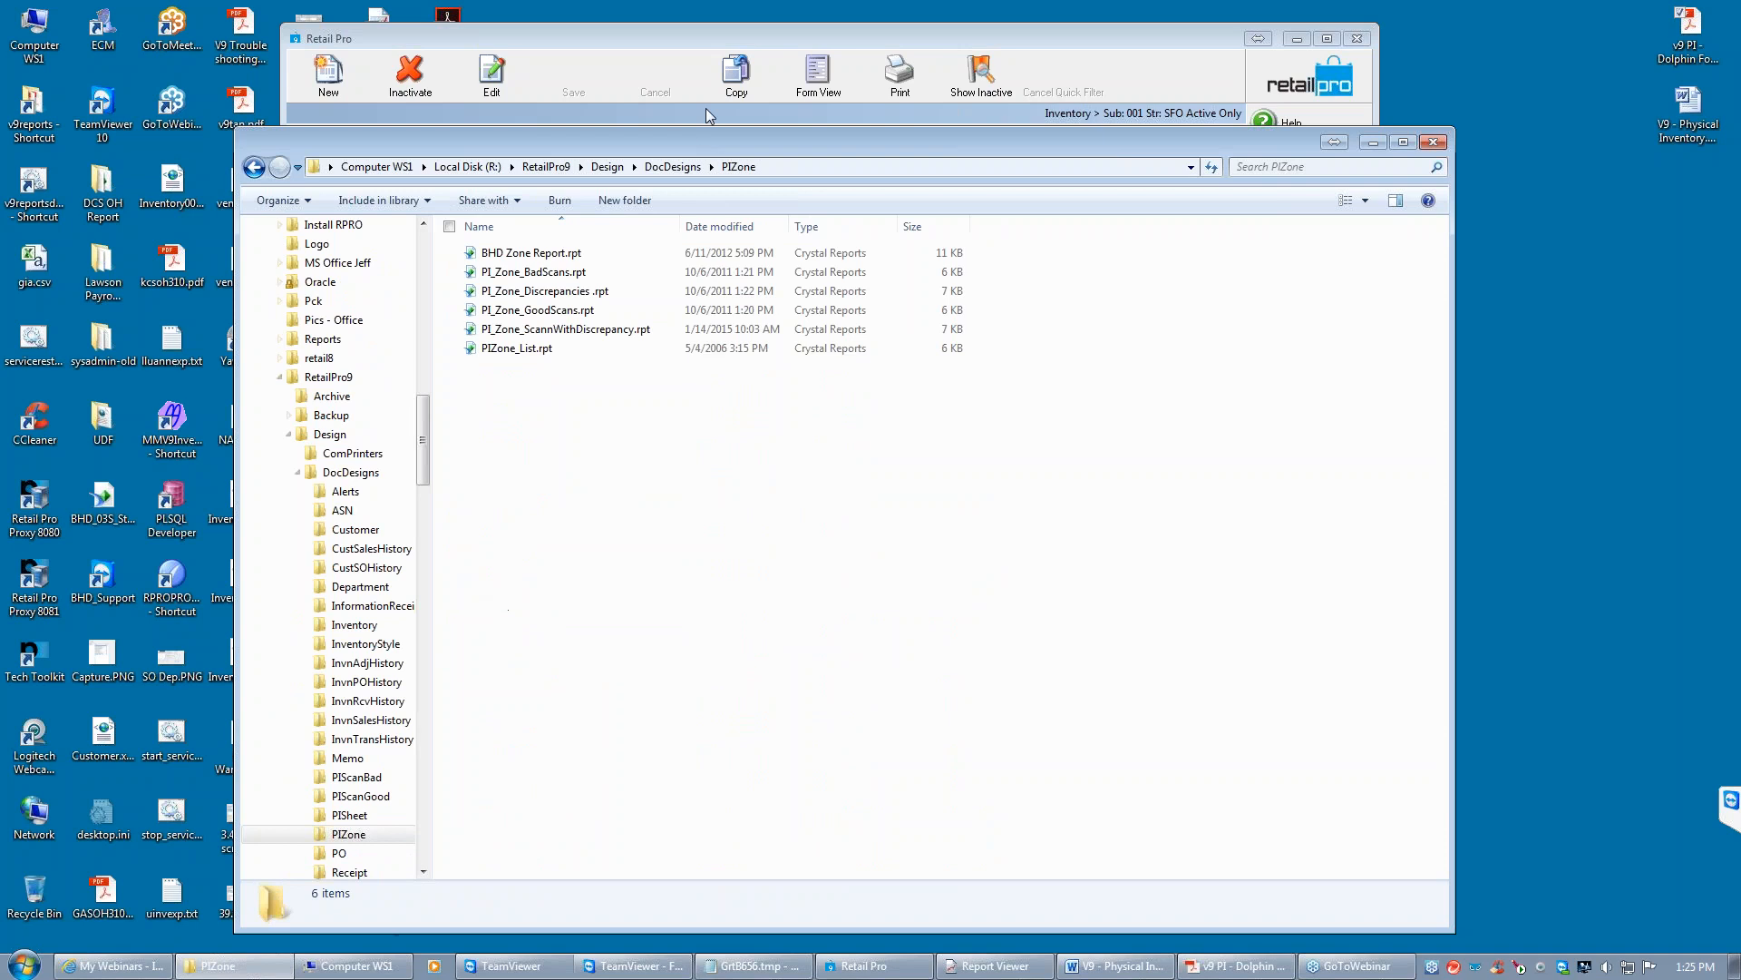
{"action": "left_click", "coordinate": [663, 170]}
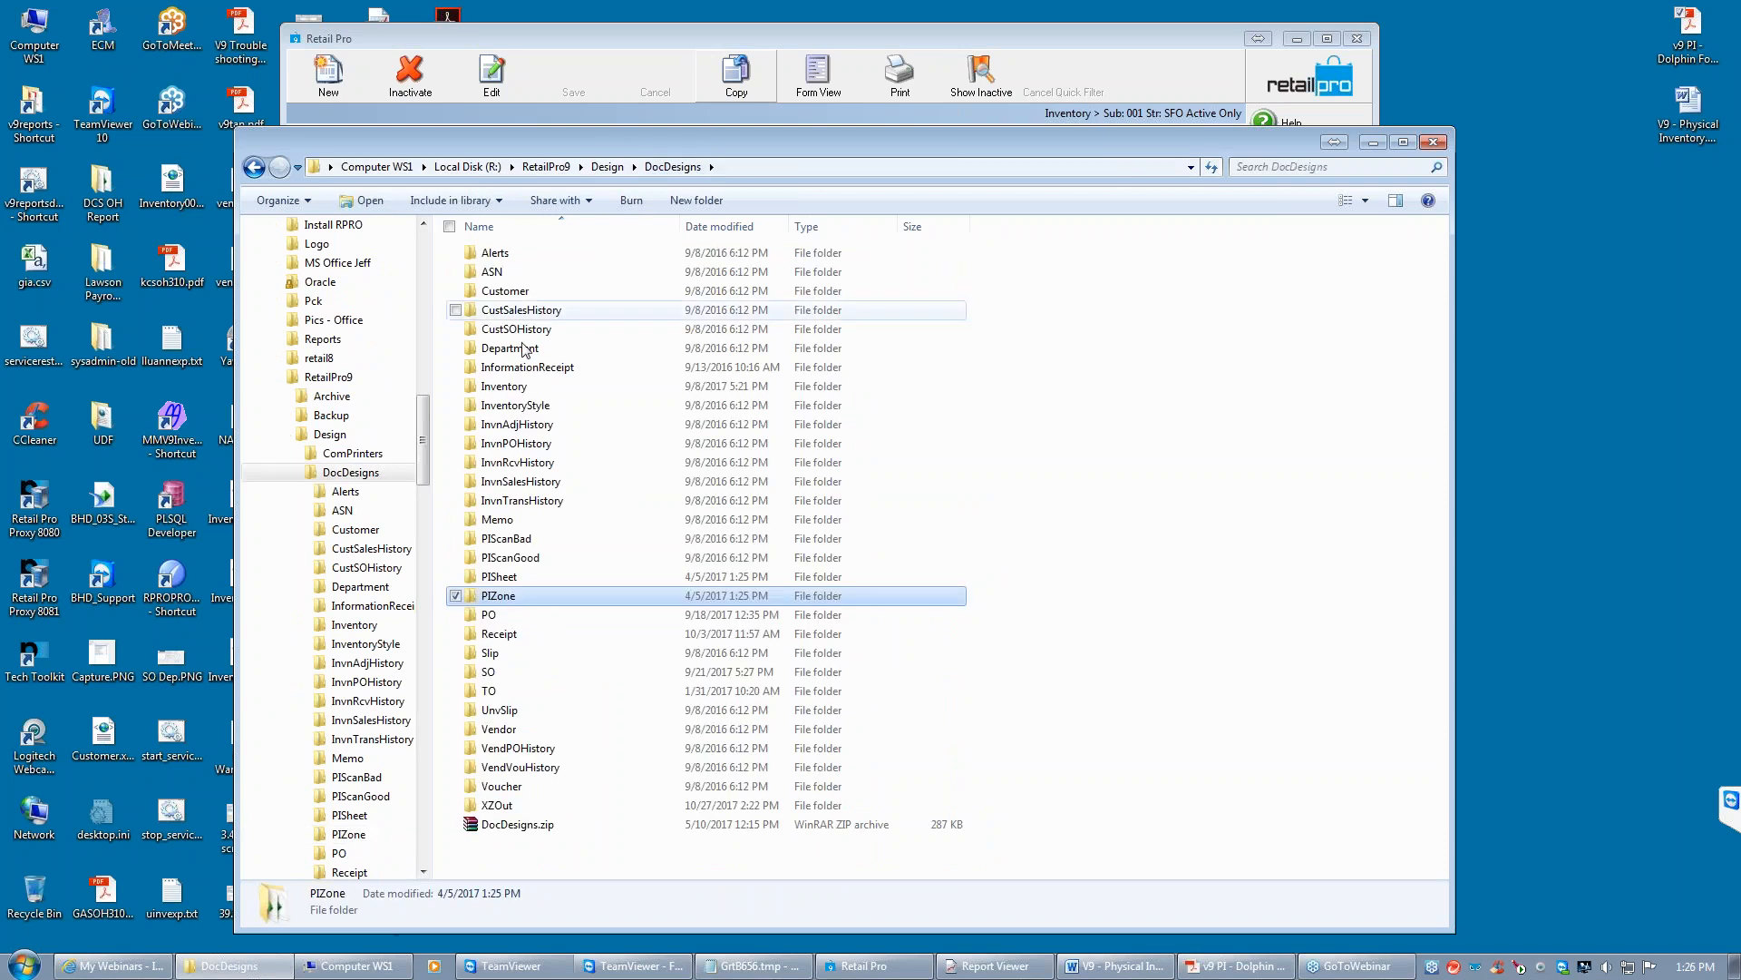
{"action": "double_click", "coordinate": [510, 388]}
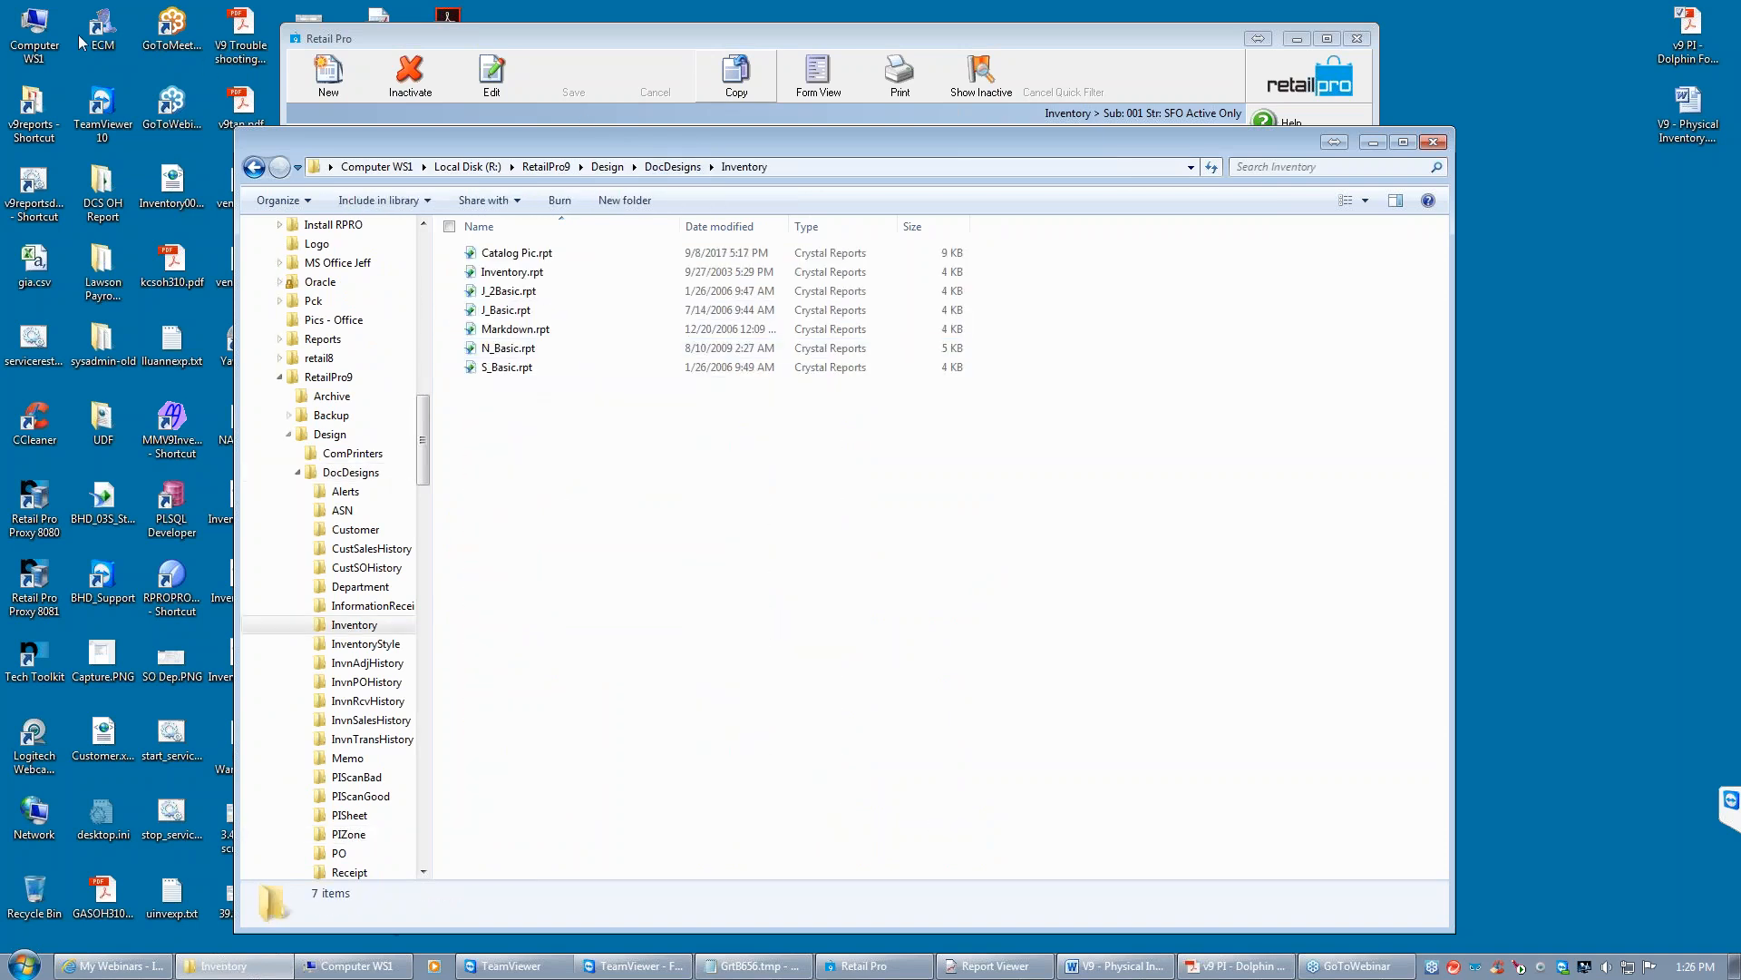
Open the BHDv9DocDesigns\Inventory folder on the TECH (T:) network drive in a second Explorer window
{"action": "double_click", "coordinate": [37, 27]}
{"action": "double_click", "coordinate": [602, 354]}
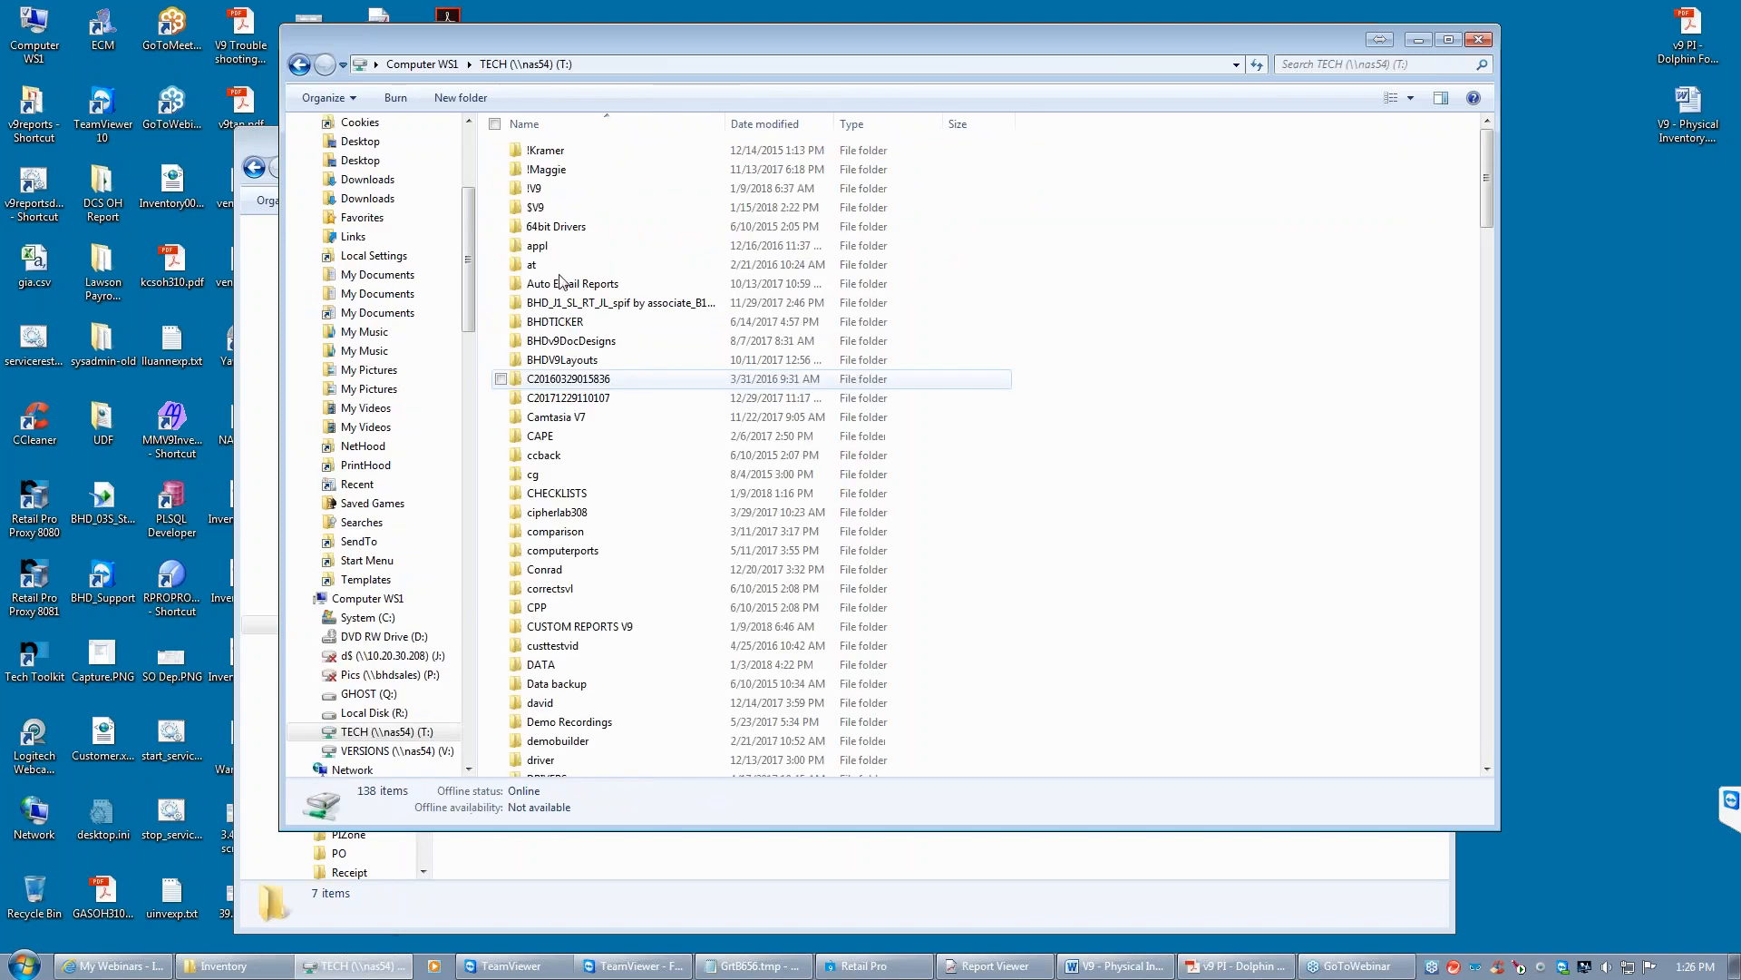
{"action": "double_click", "coordinate": [576, 341]}
{"action": "double_click", "coordinate": [553, 169]}
Copy ! BARCODE COUNT.rpt and ! COUNTSHEET Rpt.rpt from the network Inventory folder into RetailPro9\Design\DocDesigns\Inventory on Local Disk (R:)
{"action": "left_click", "coordinate": [584, 156]}
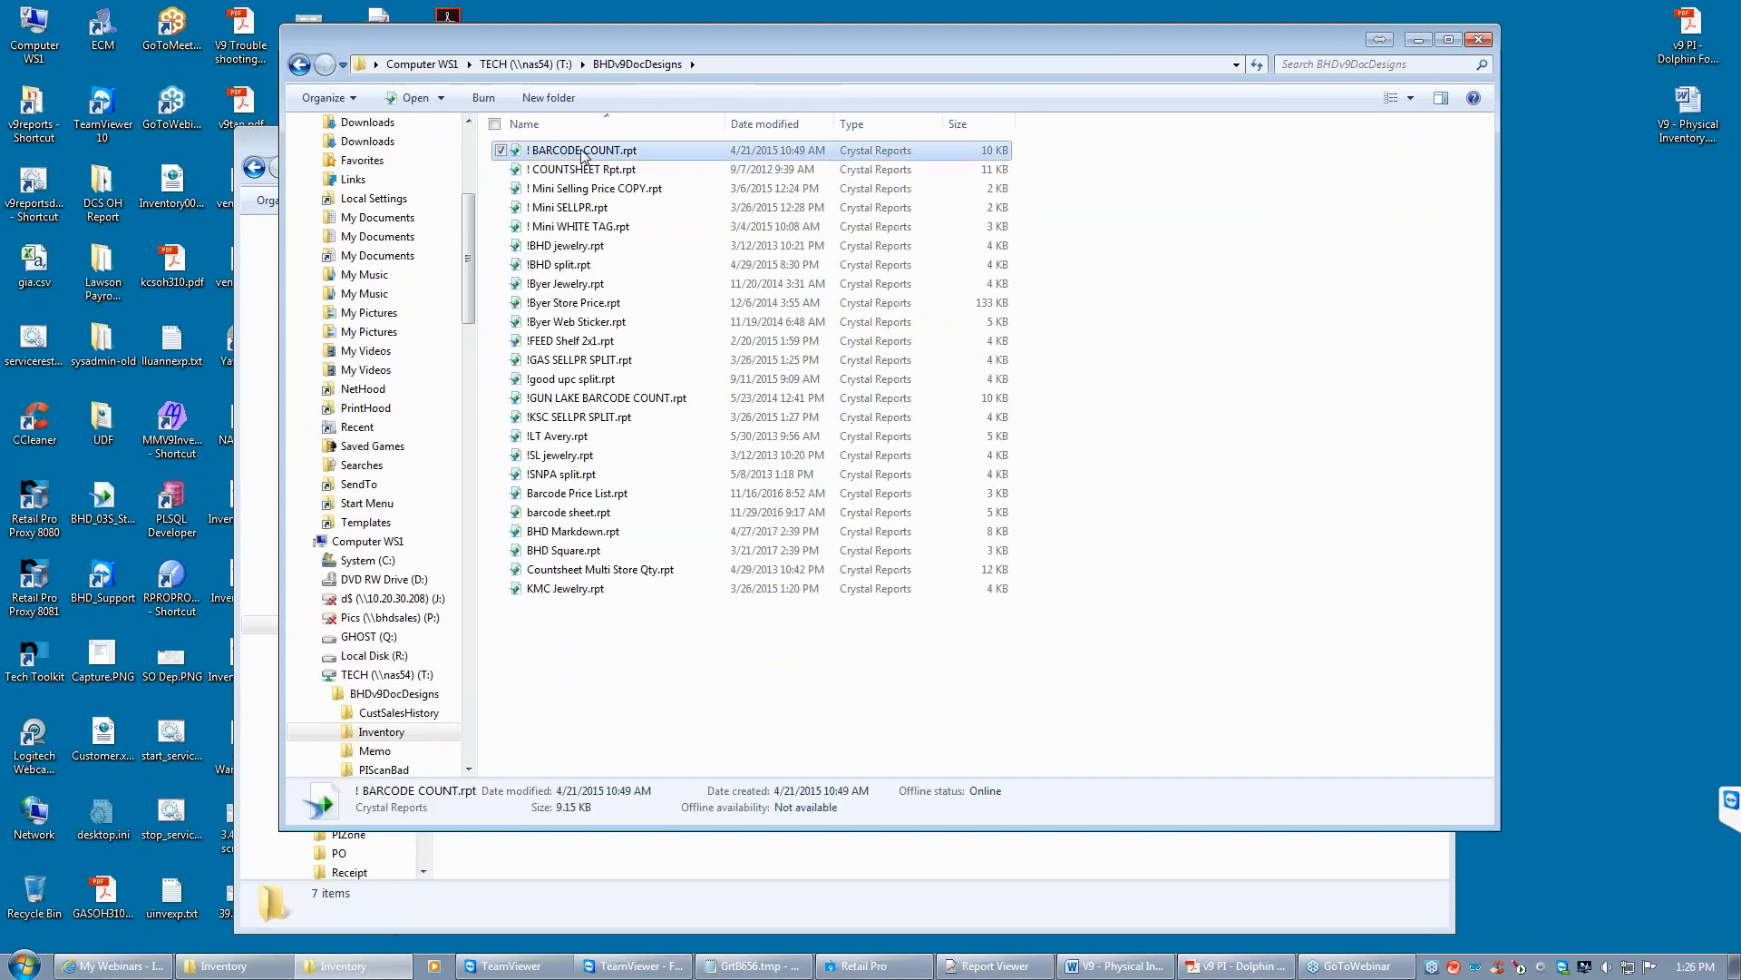
{"action": "left_click", "coordinate": [572, 179], "text": "ctrl"}
{"action": "right_click", "coordinate": [571, 178]}
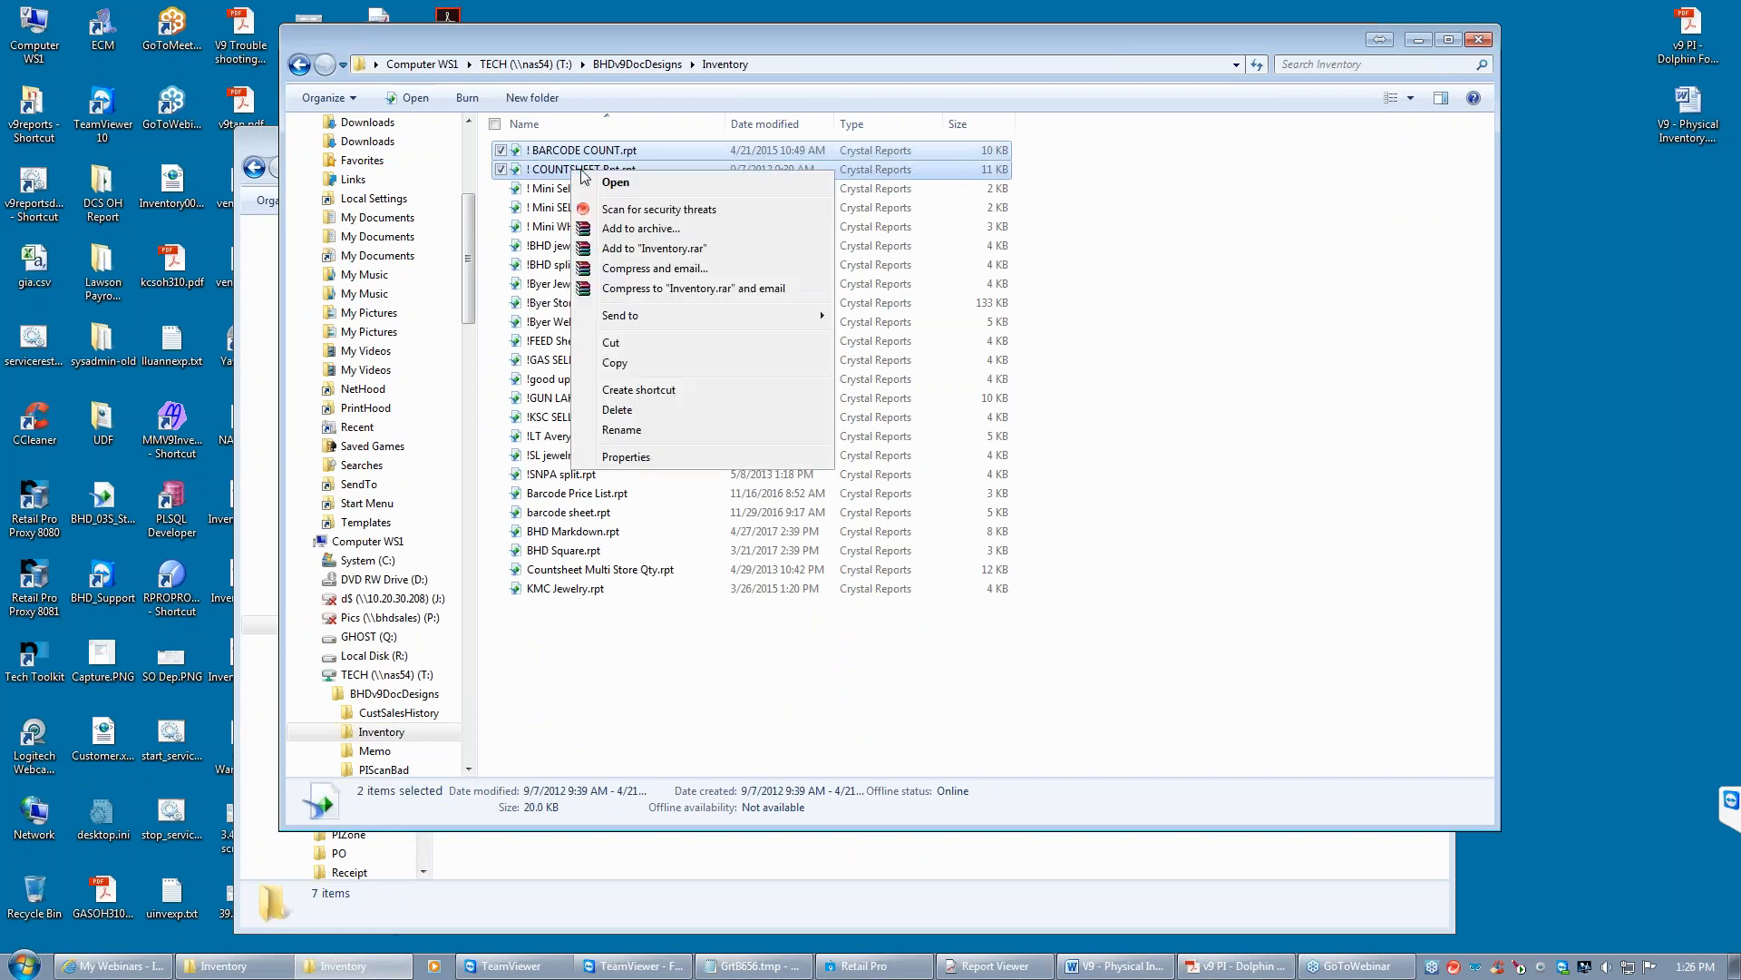
{"action": "left_click", "coordinate": [640, 364]}
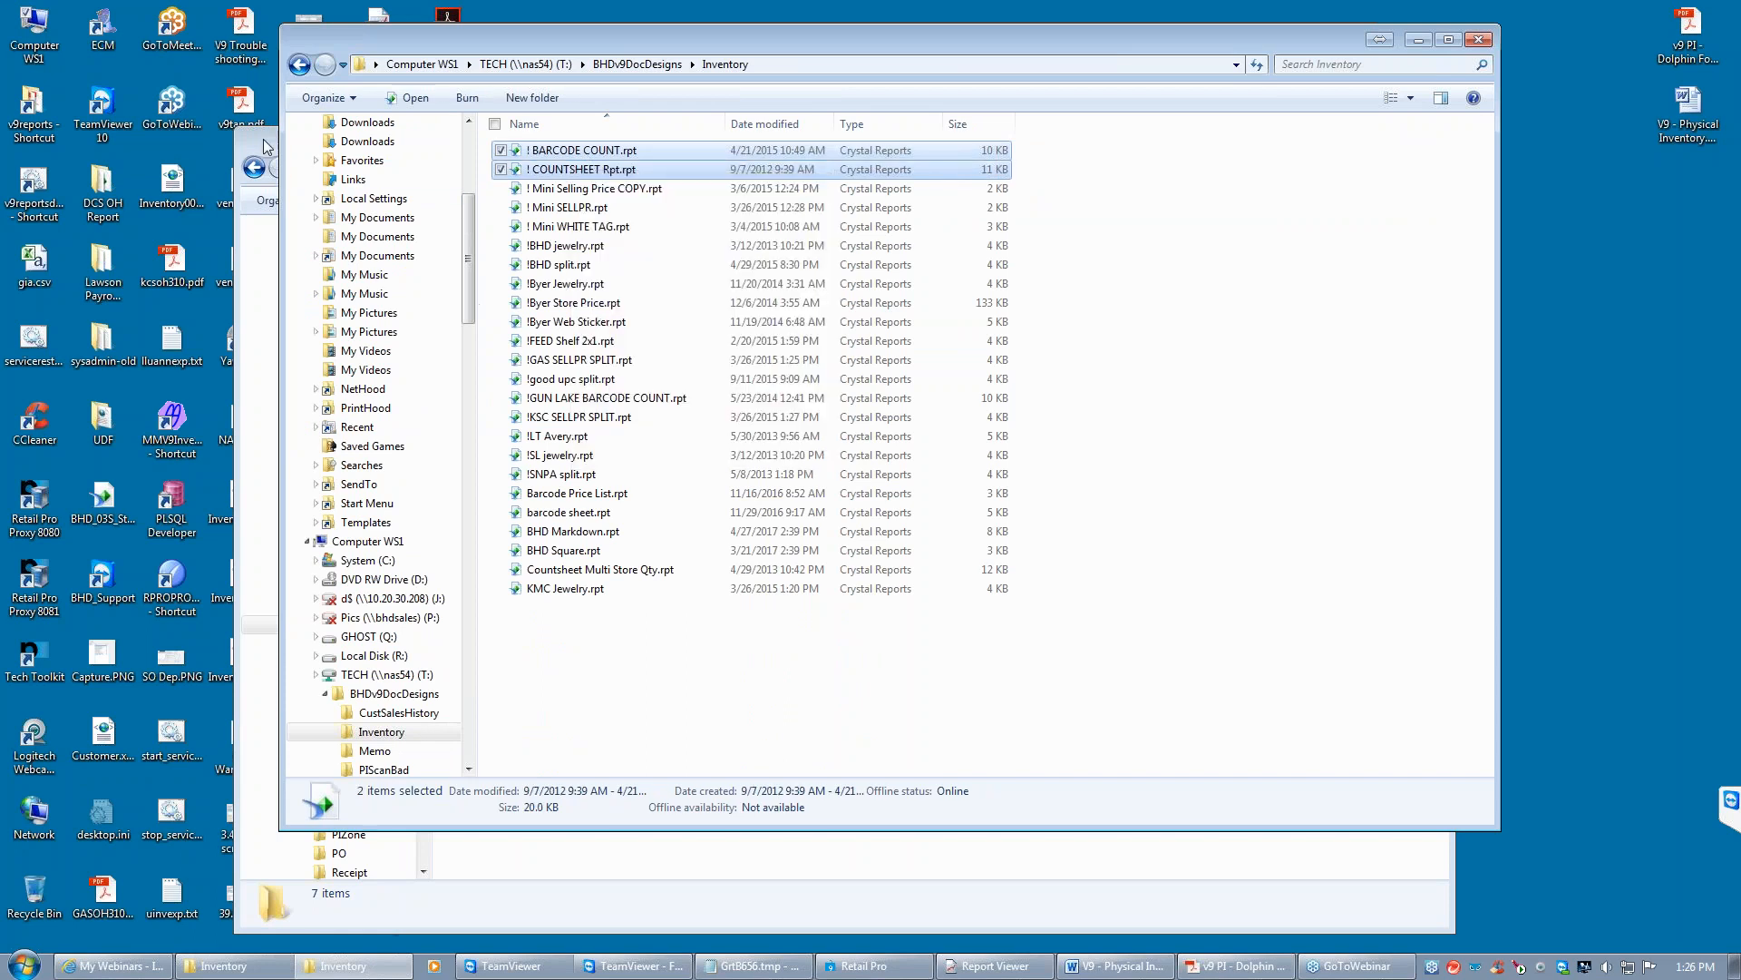
{"action": "left_click", "coordinate": [272, 166]}
{"action": "right_click", "coordinate": [650, 508]}
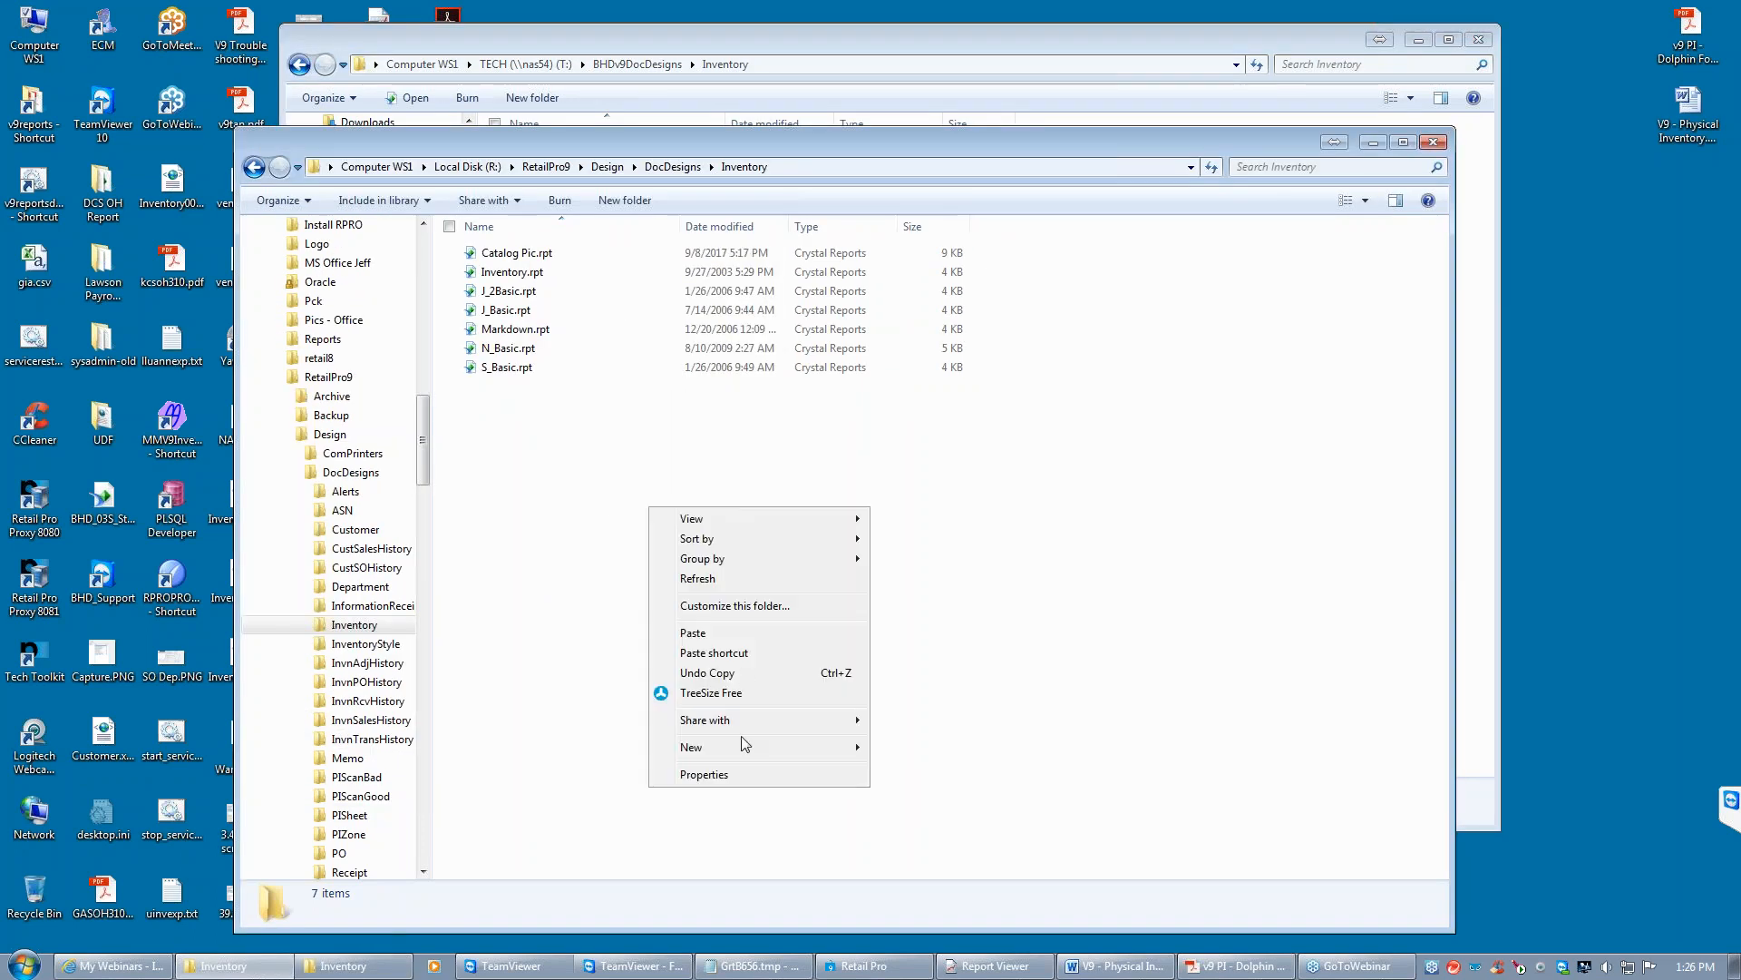
{"action": "left_click", "coordinate": [733, 652]}
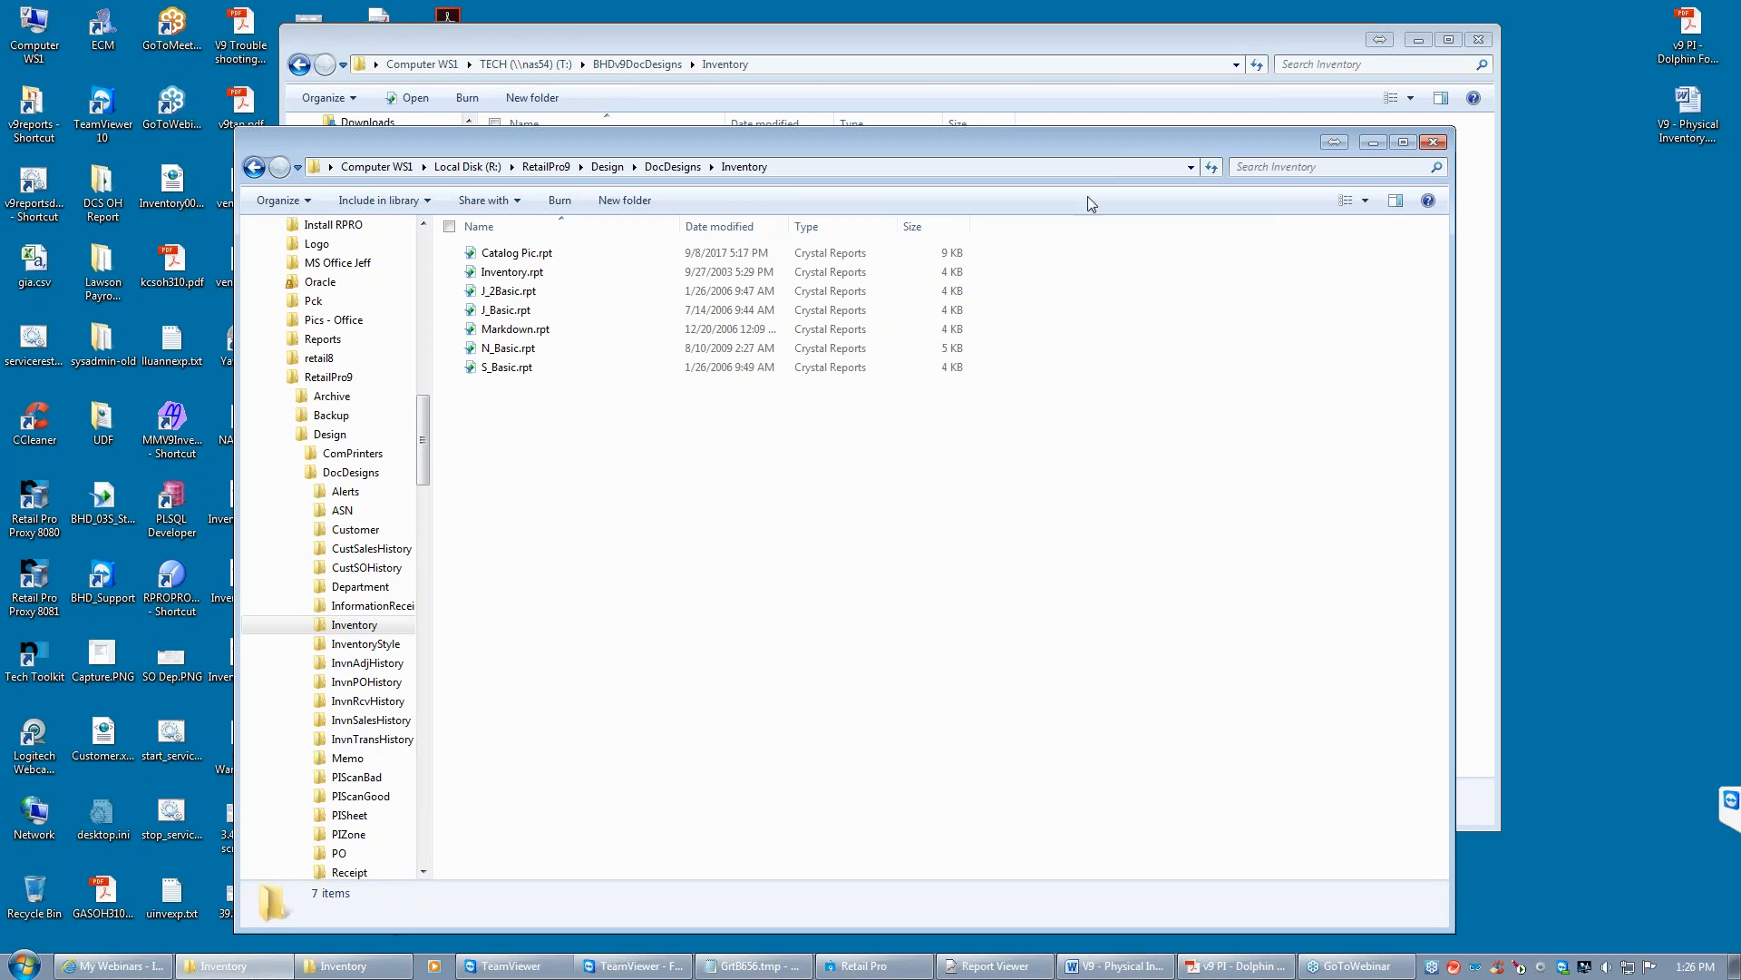
Return to Retail Pro and preview the ! COUNTSHEET Rpt document for the listed inventory items, closing the preview without saving the report
{"action": "left_click", "coordinate": [1410, 25]}
{"action": "left_click", "coordinate": [1417, 39]}
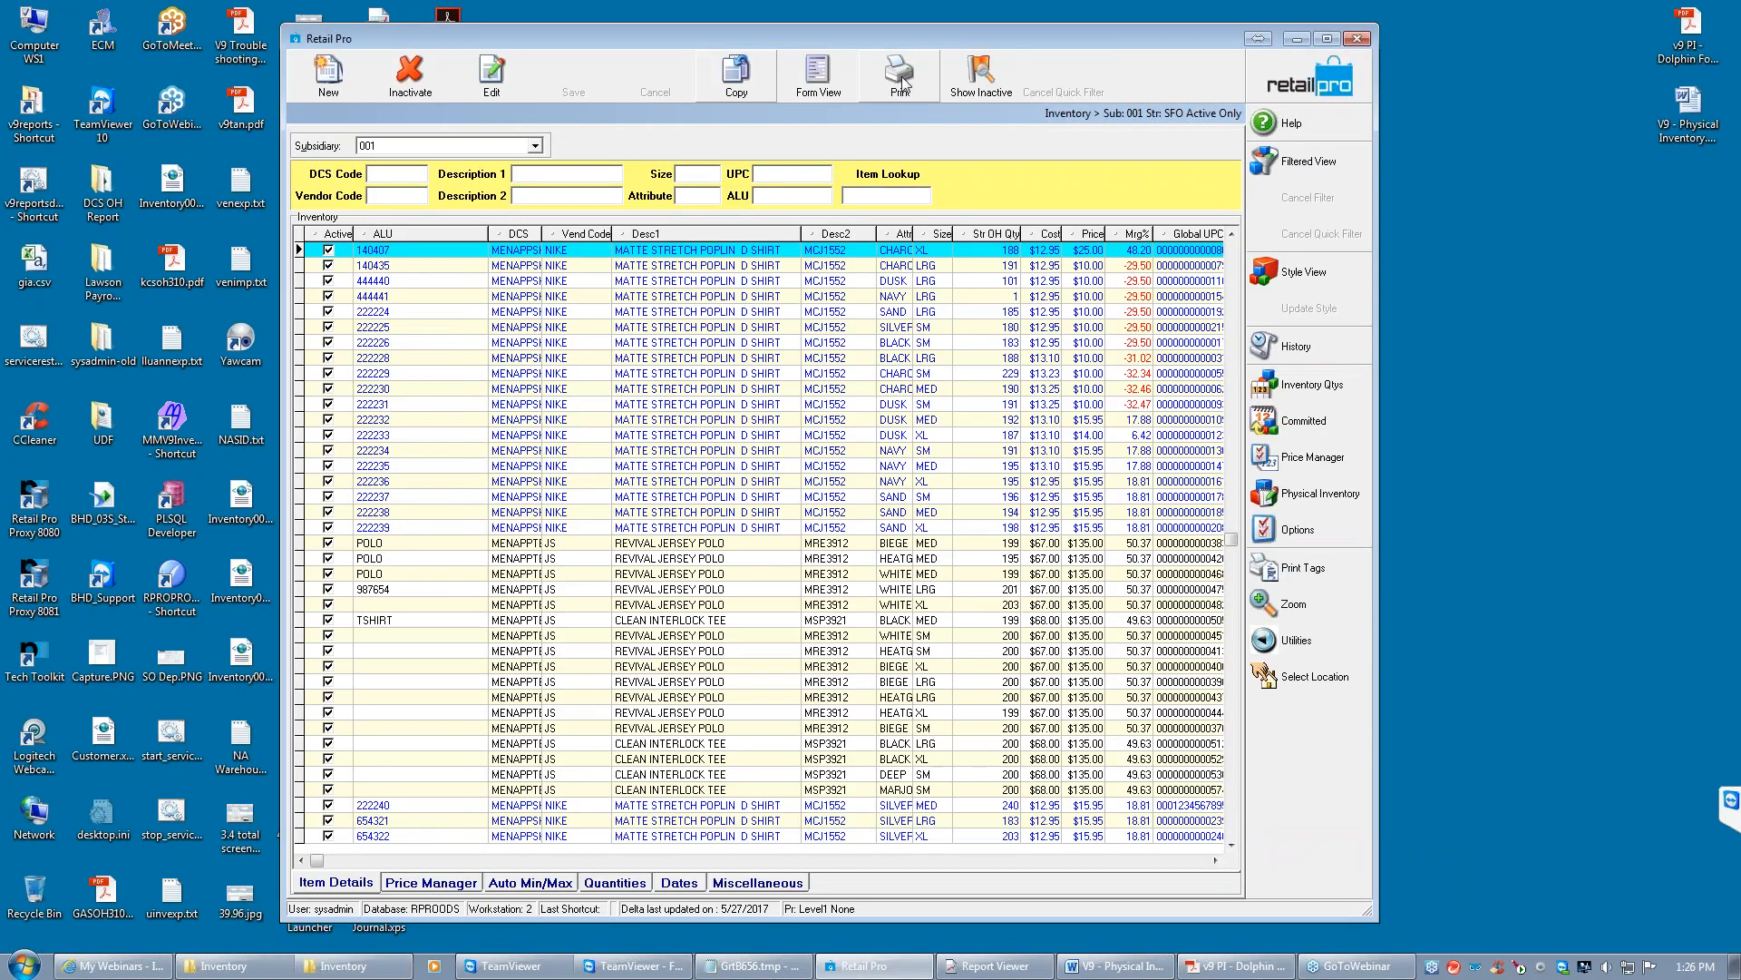
{"action": "left_click", "coordinate": [902, 83]}
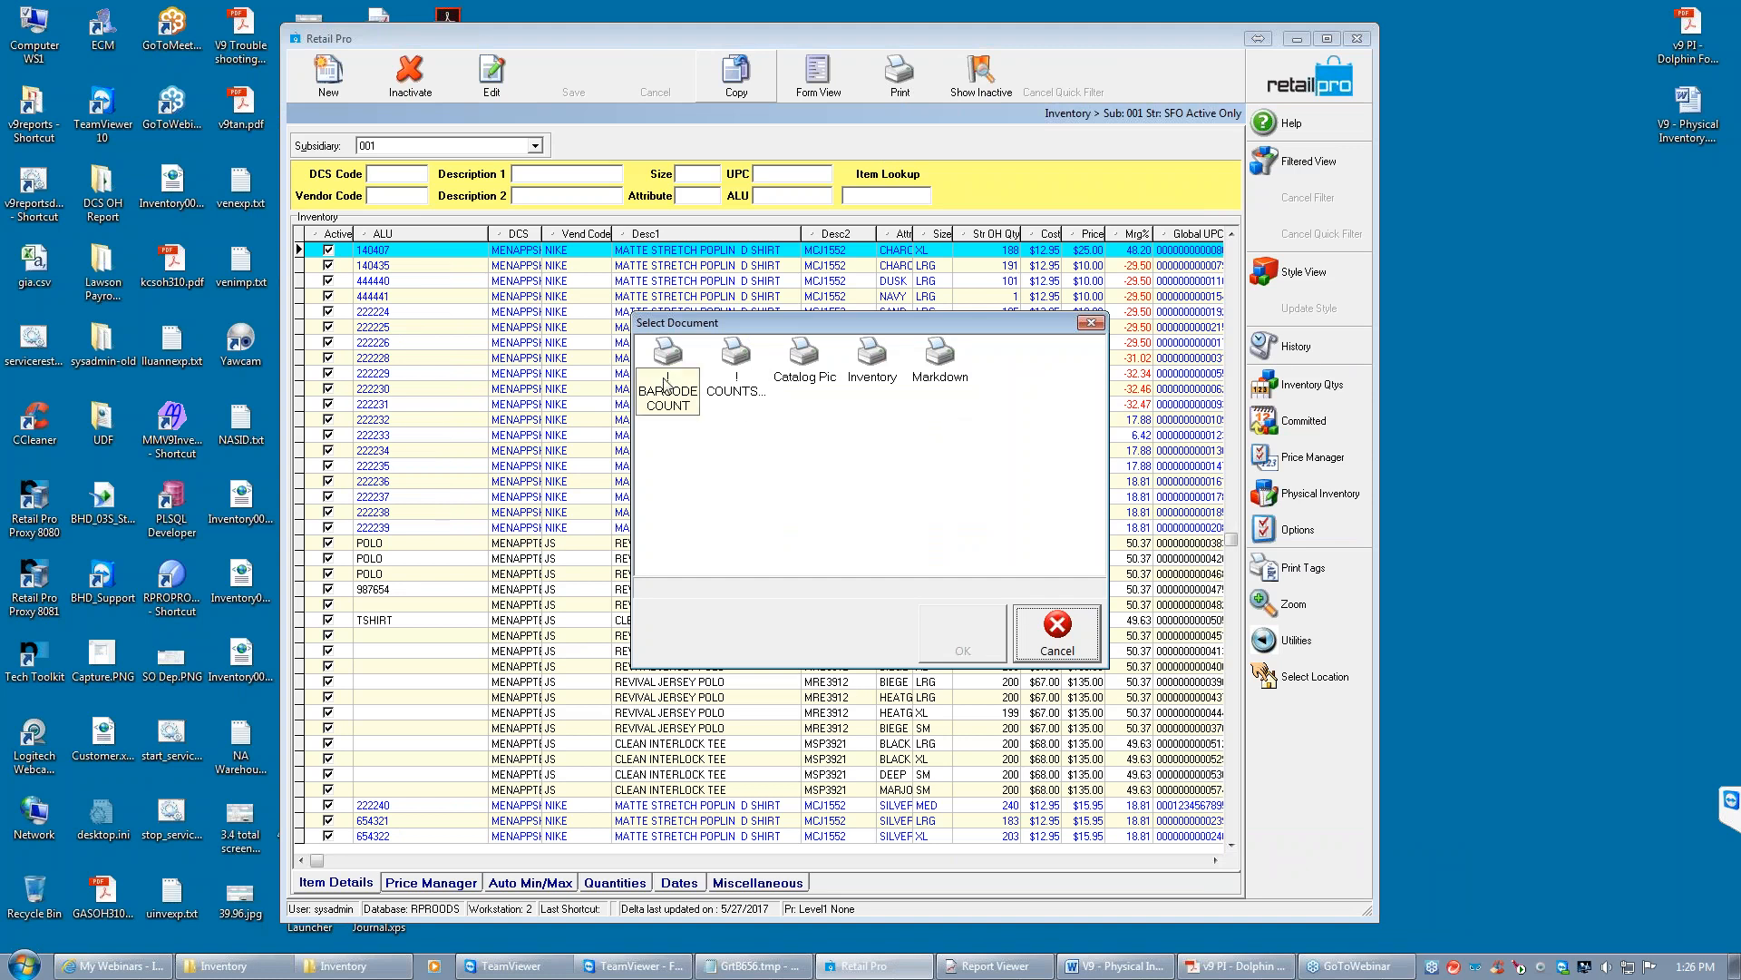
{"action": "left_click", "coordinate": [733, 379]}
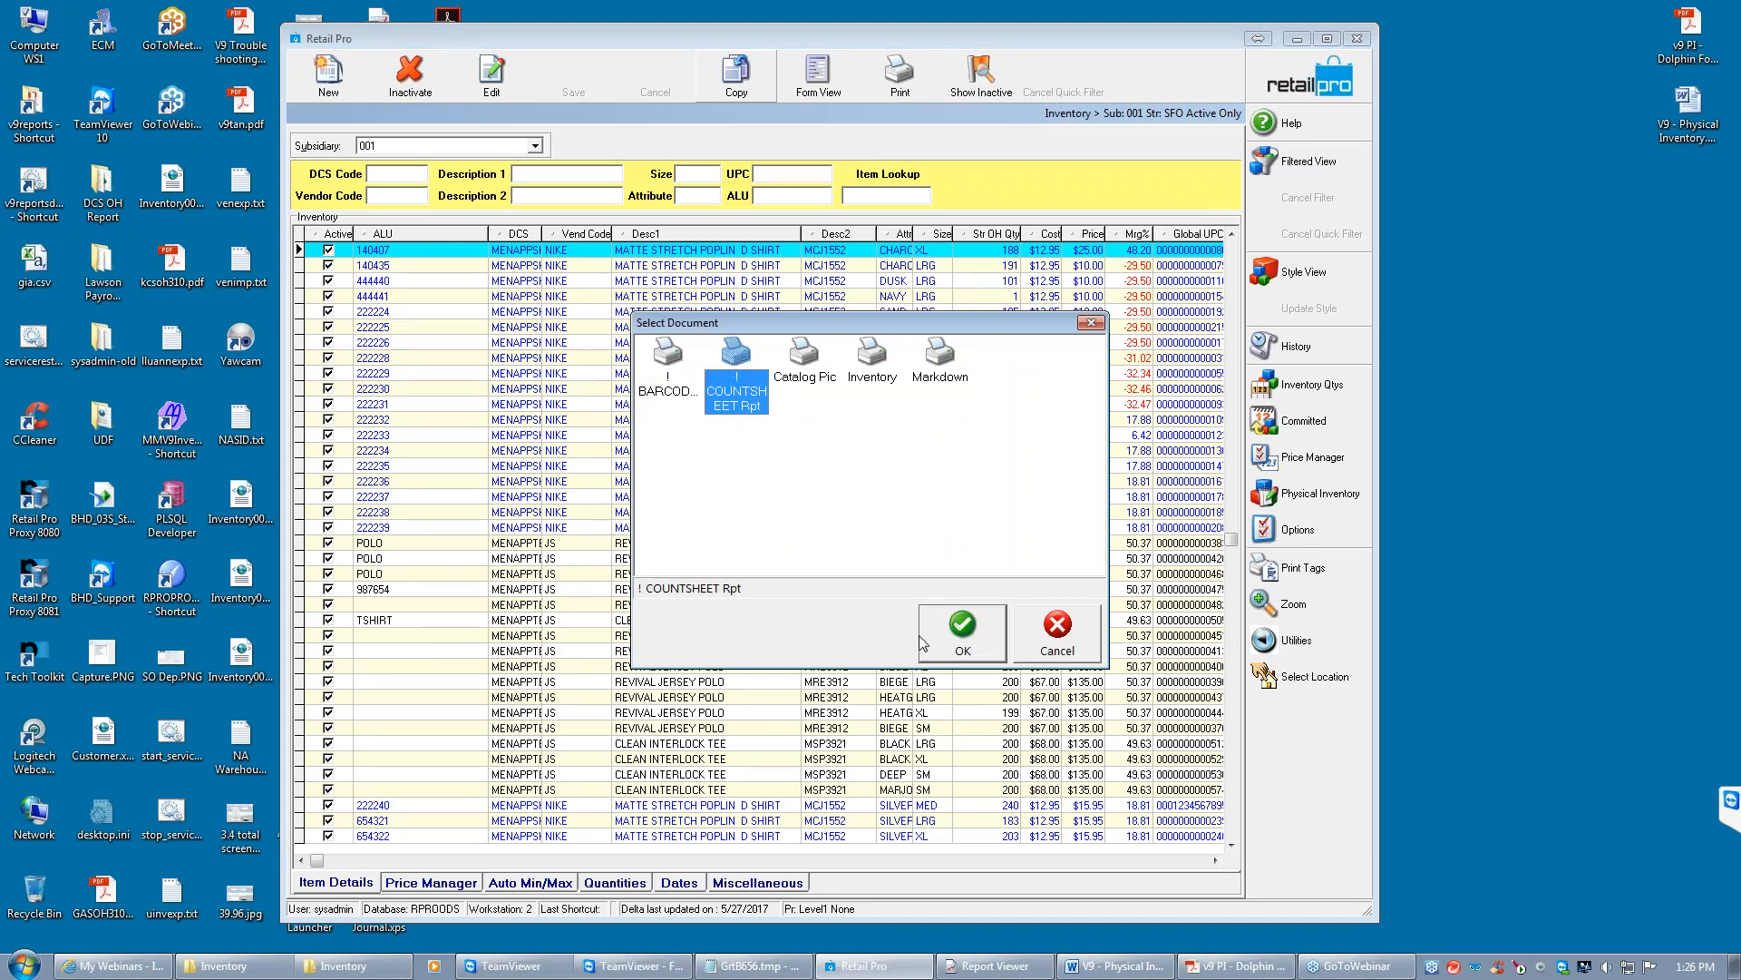
{"action": "left_click", "coordinate": [960, 631]}
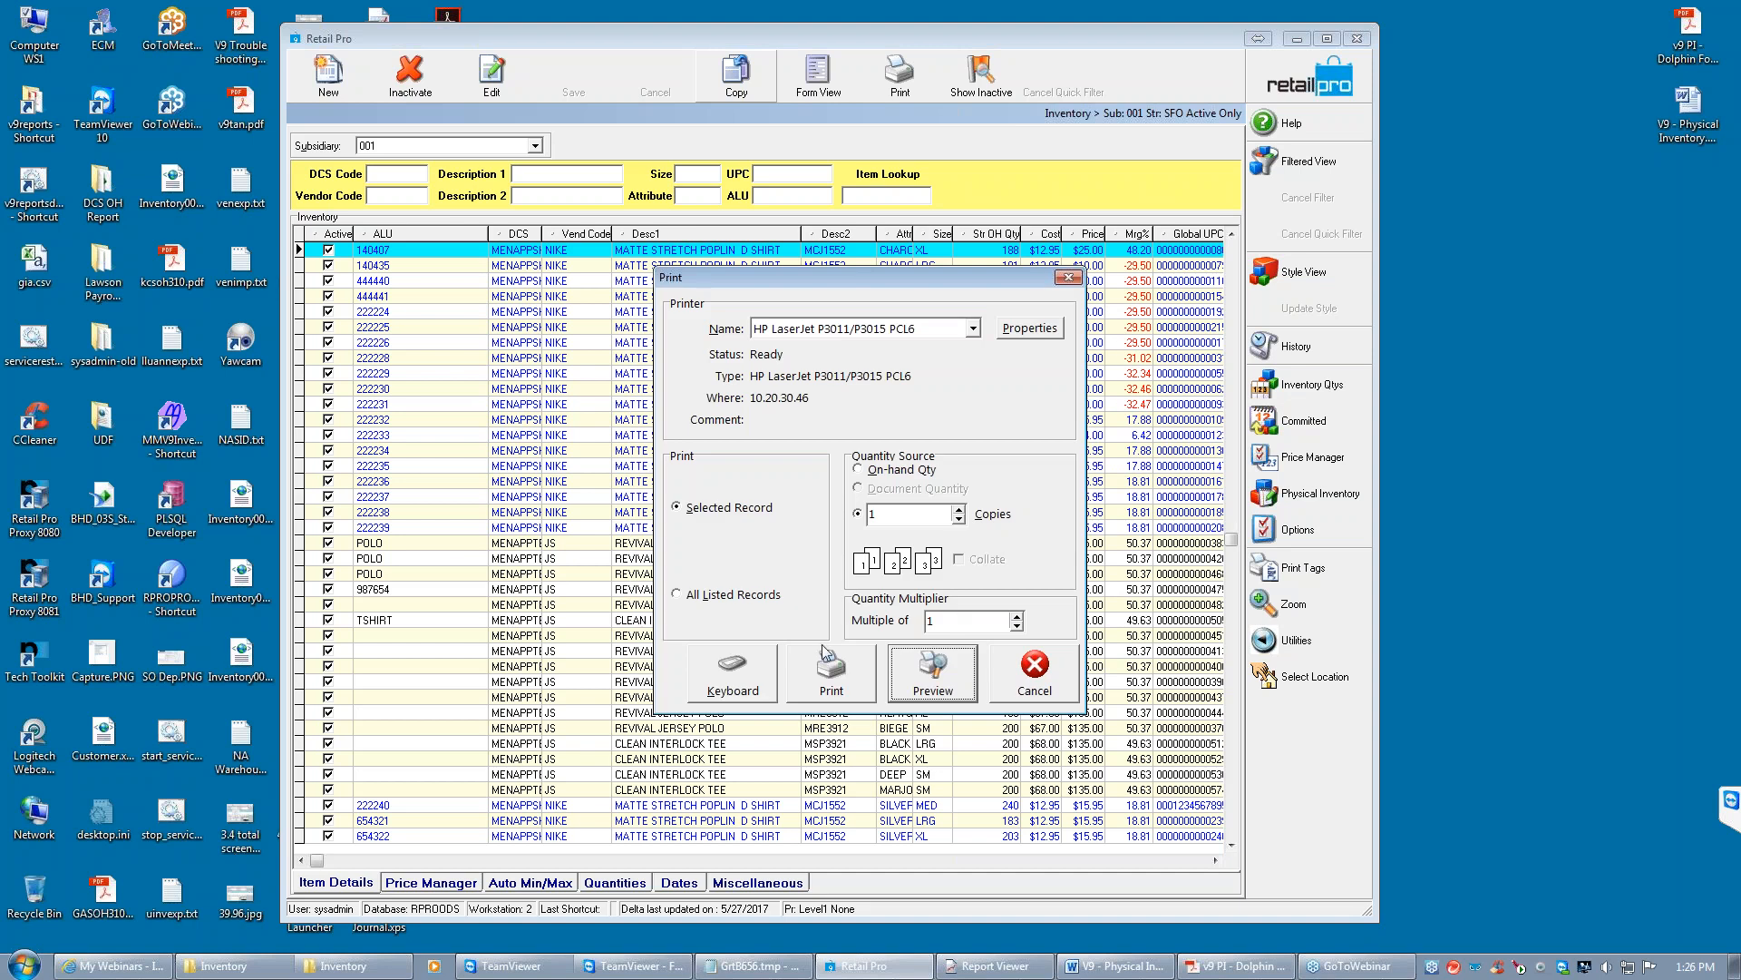
{"action": "left_click", "coordinate": [935, 679]}
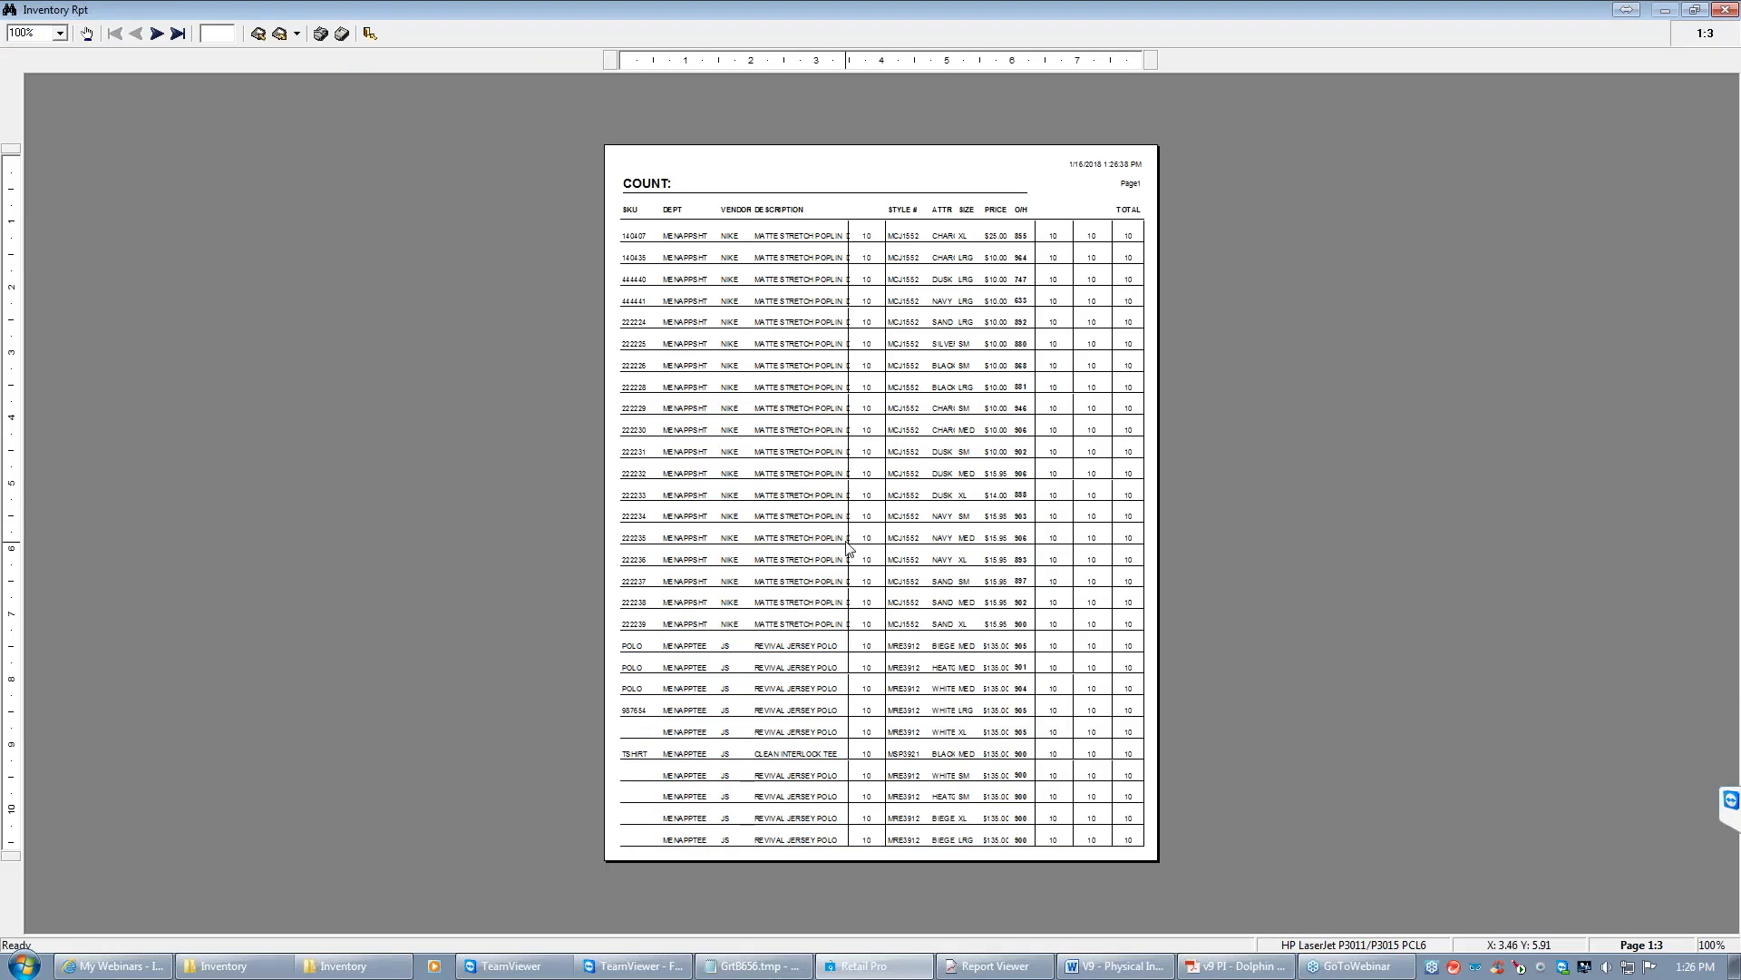
{"action": "double_click", "coordinate": [847, 543]}
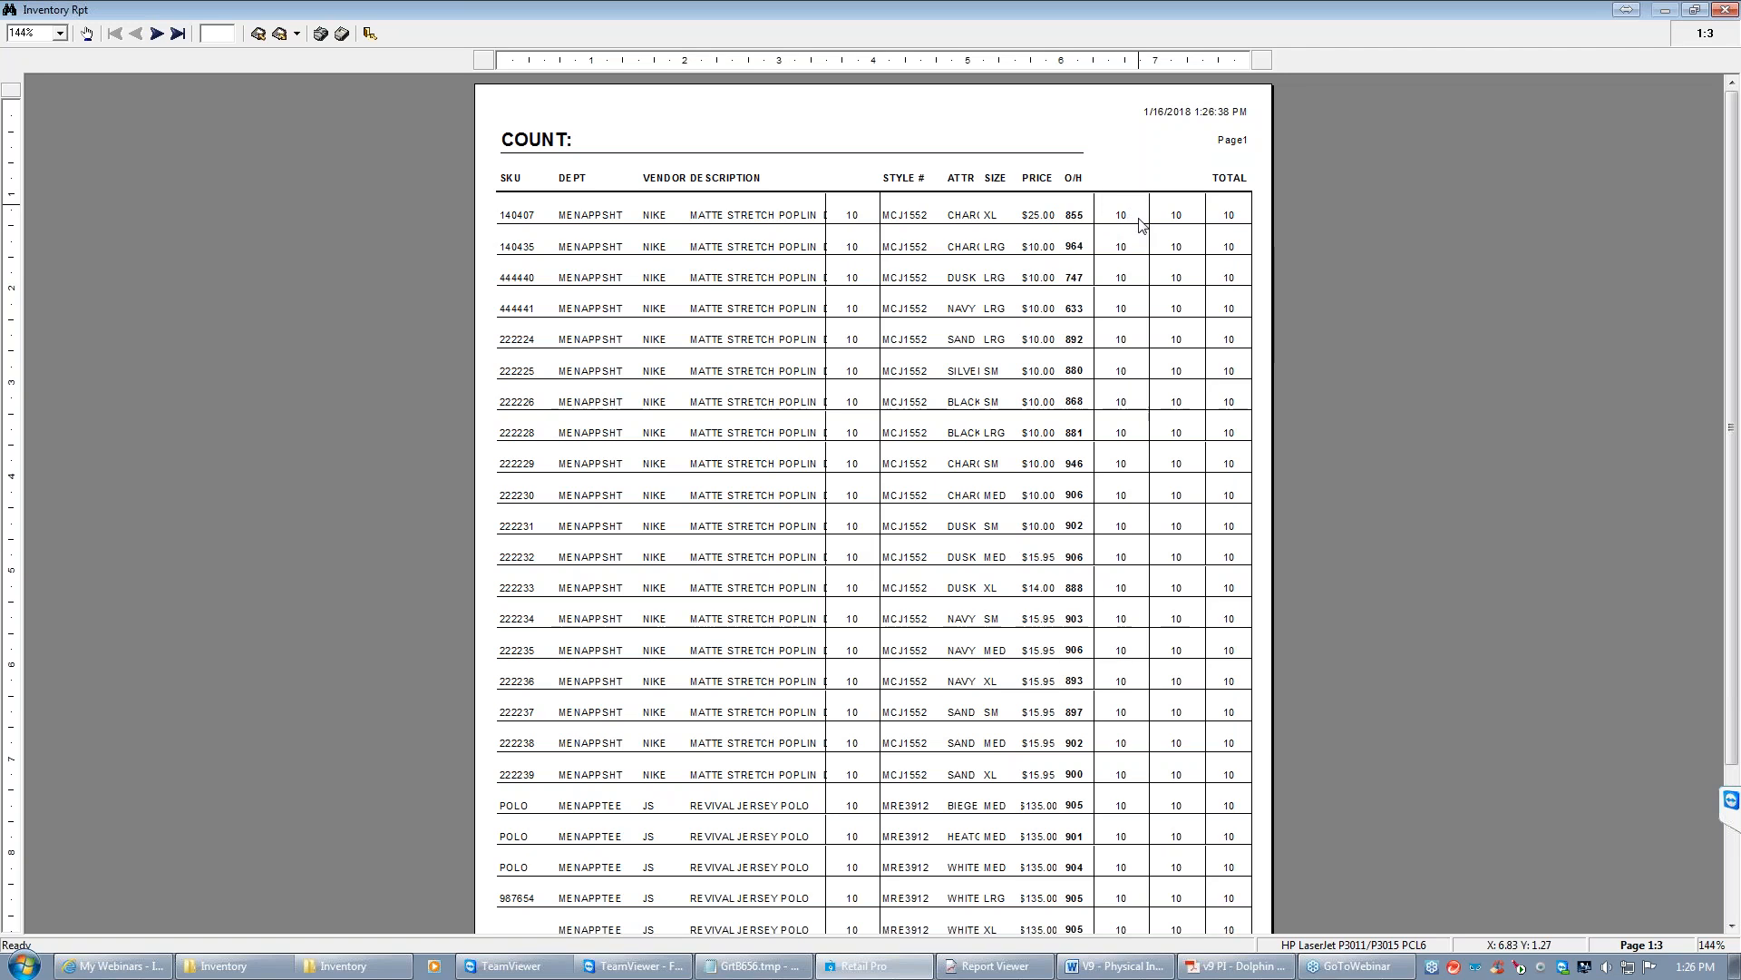
{"action": "left_click", "coordinate": [369, 33]}
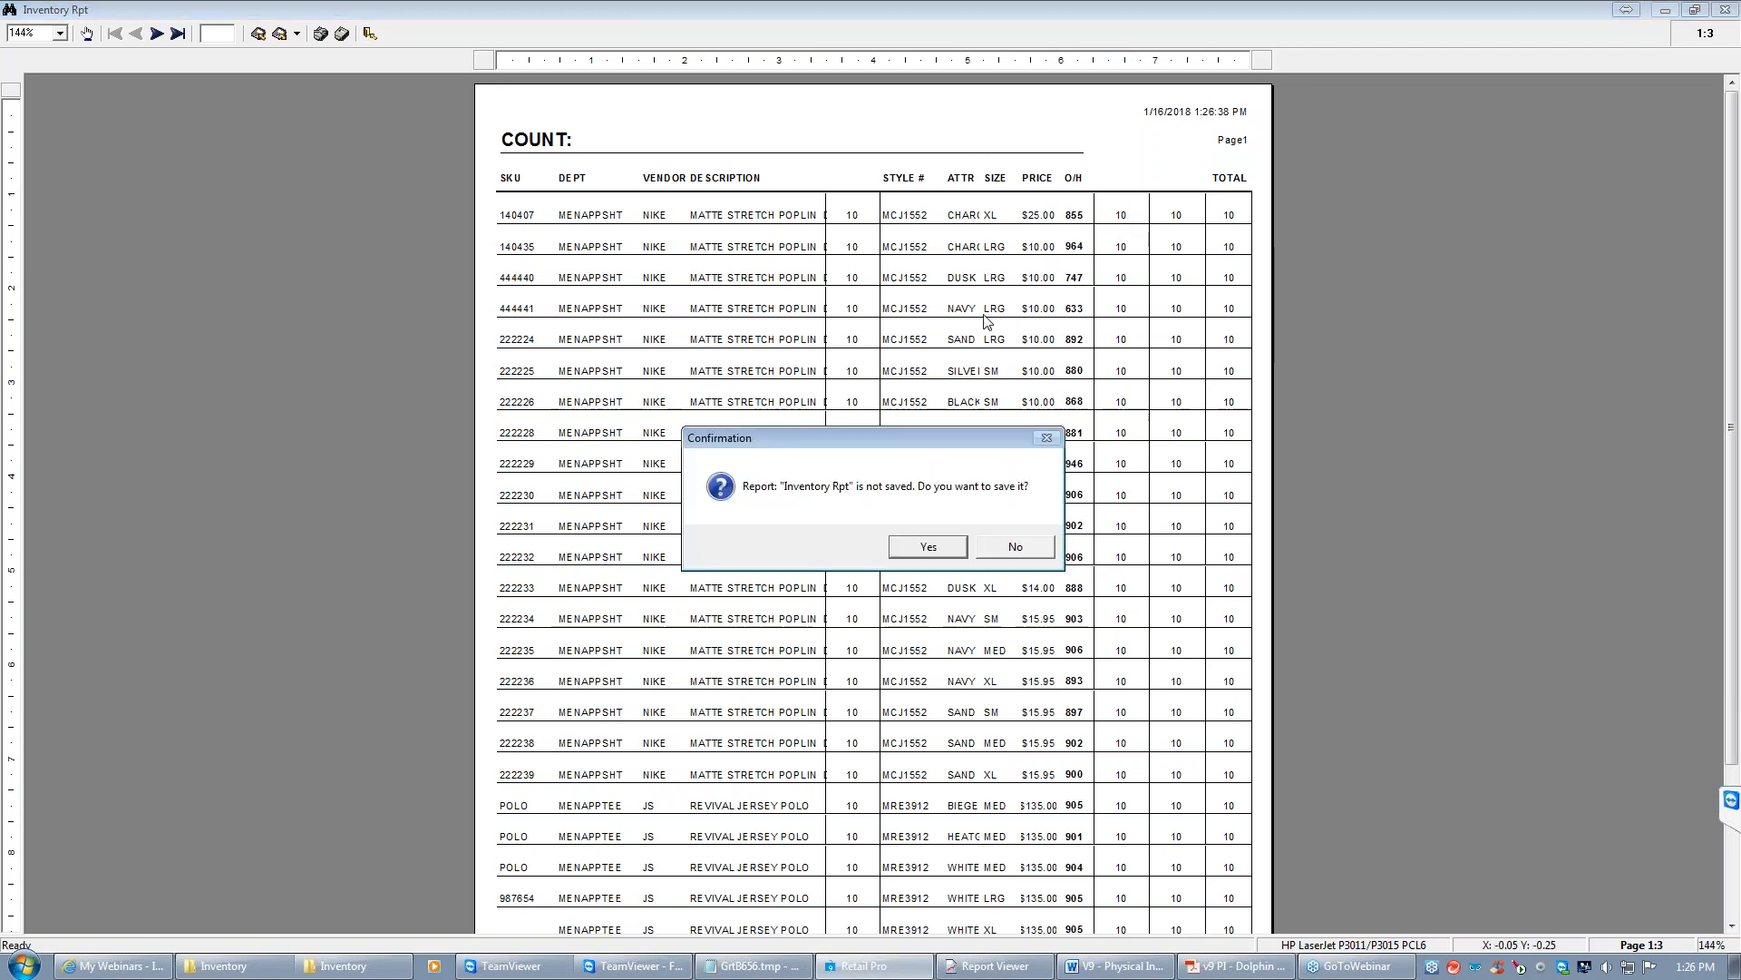
{"action": "left_click", "coordinate": [1006, 546]}
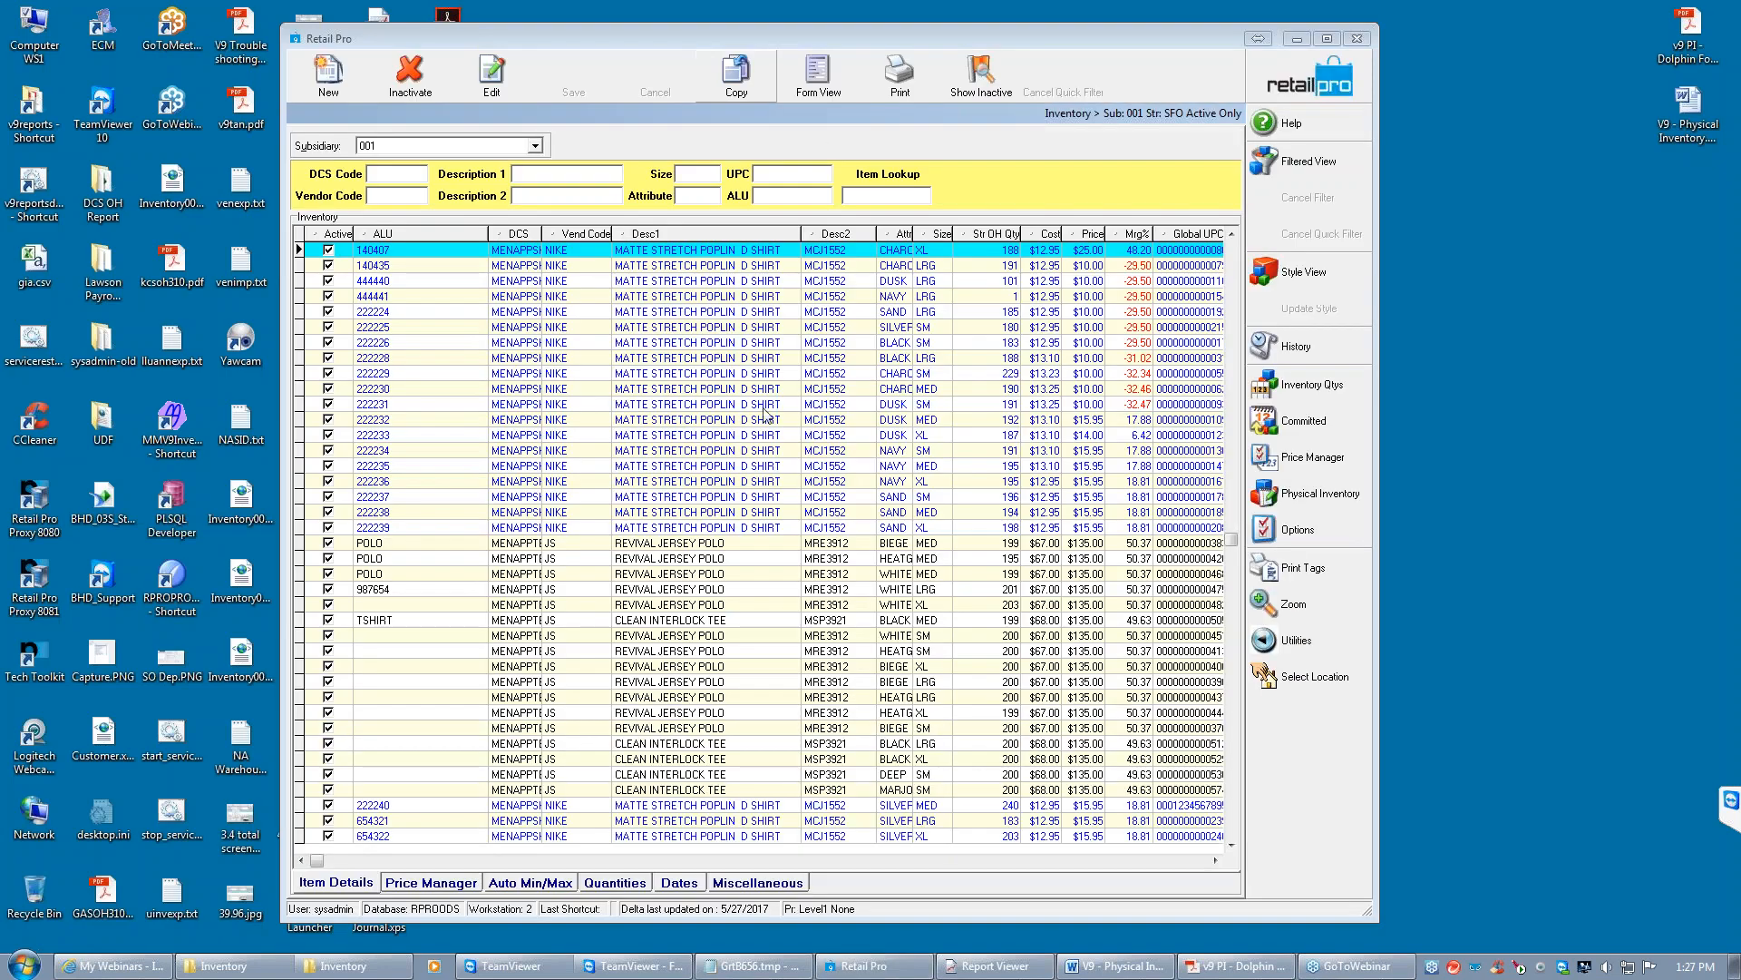
Preview the ! BARCODE COUNT document for the inventory list, examine its barcode column up close and close the preview
{"action": "left_click", "coordinate": [899, 73]}
{"action": "left_click", "coordinate": [662, 381]}
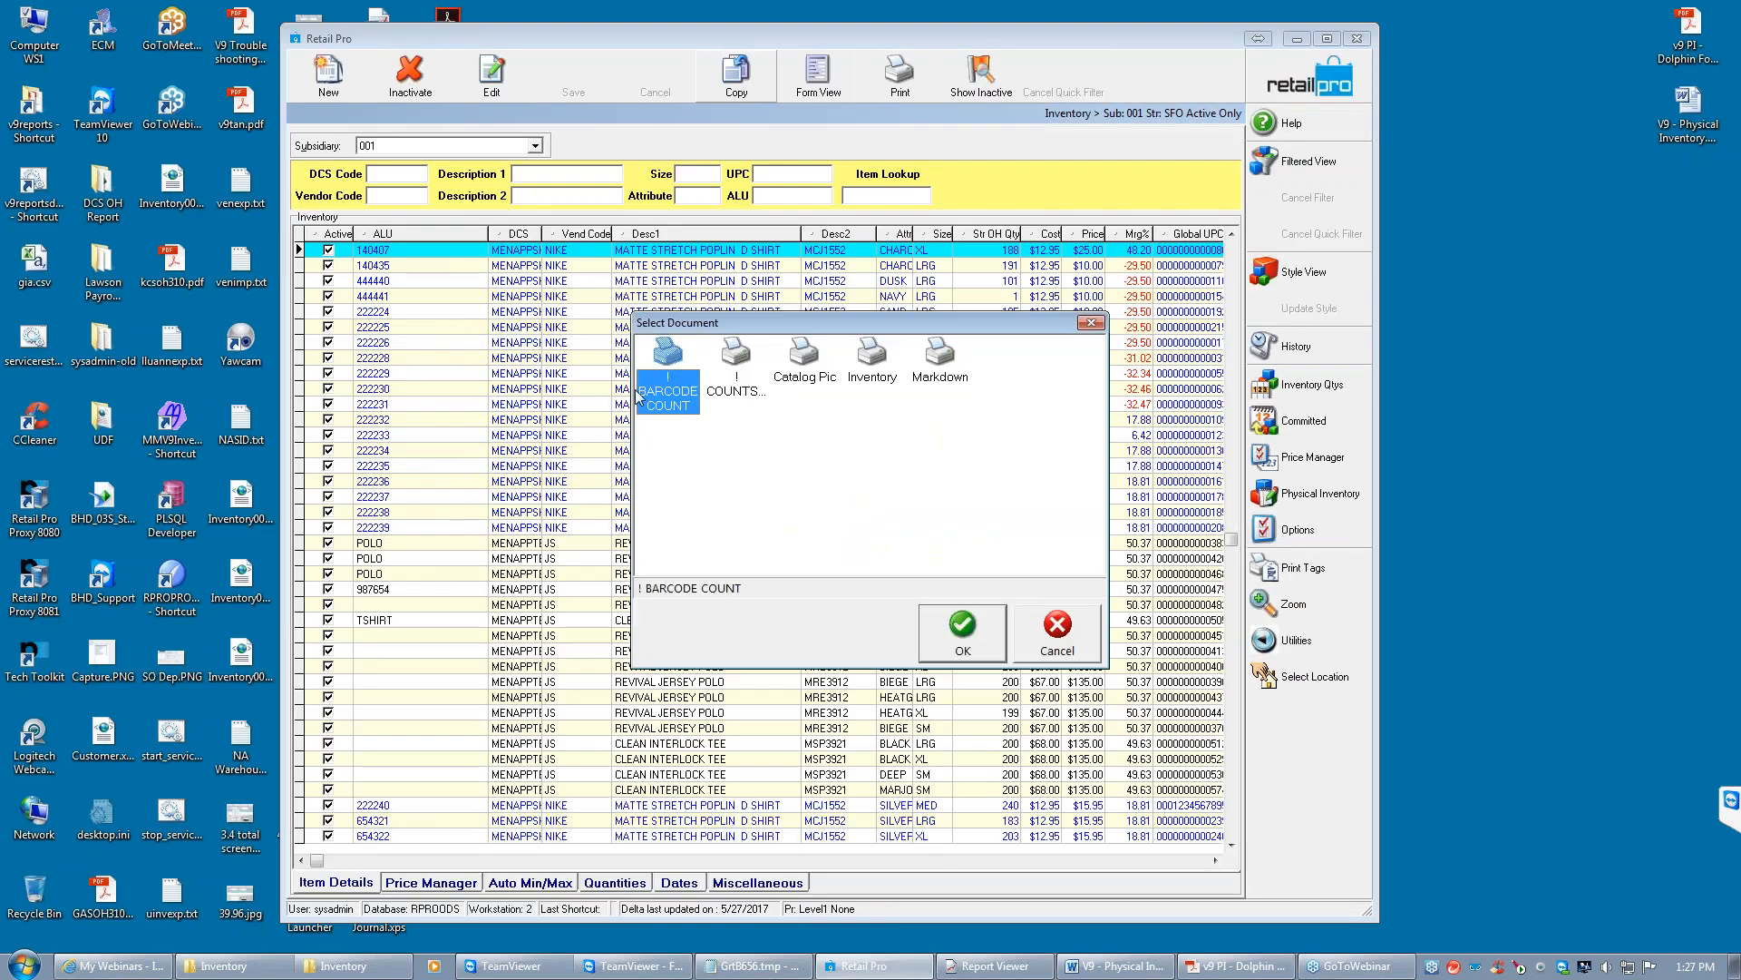
{"action": "left_click", "coordinate": [963, 636]}
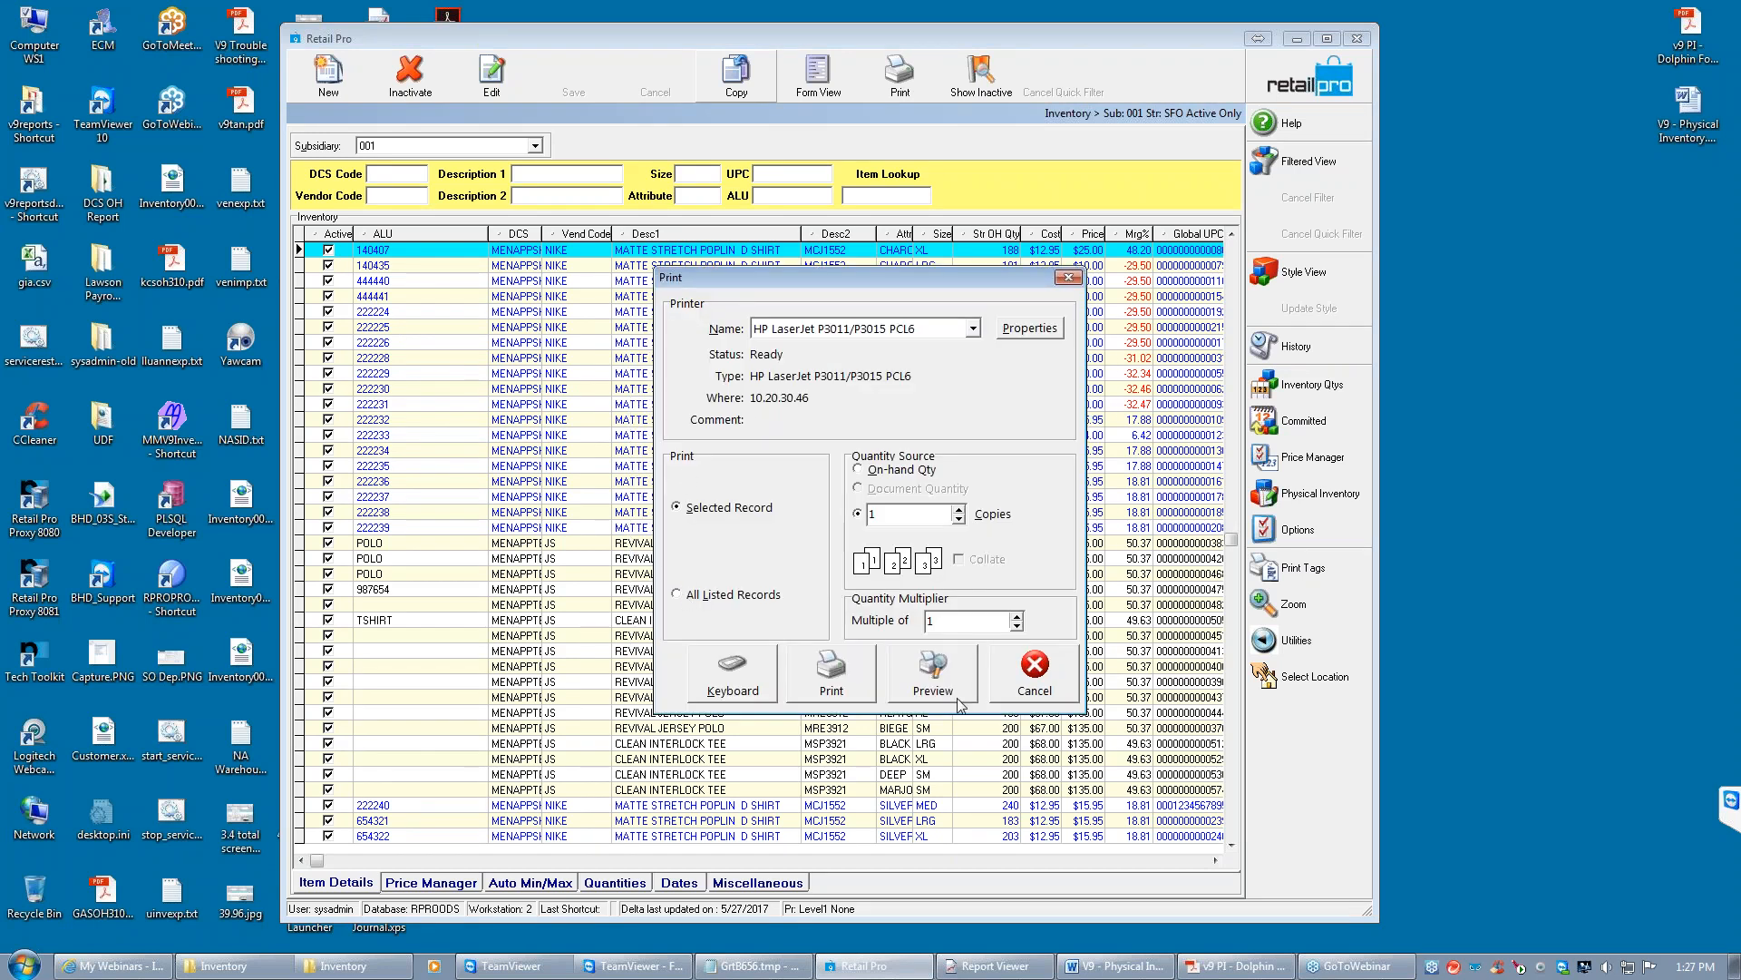
{"action": "left_click", "coordinate": [935, 688]}
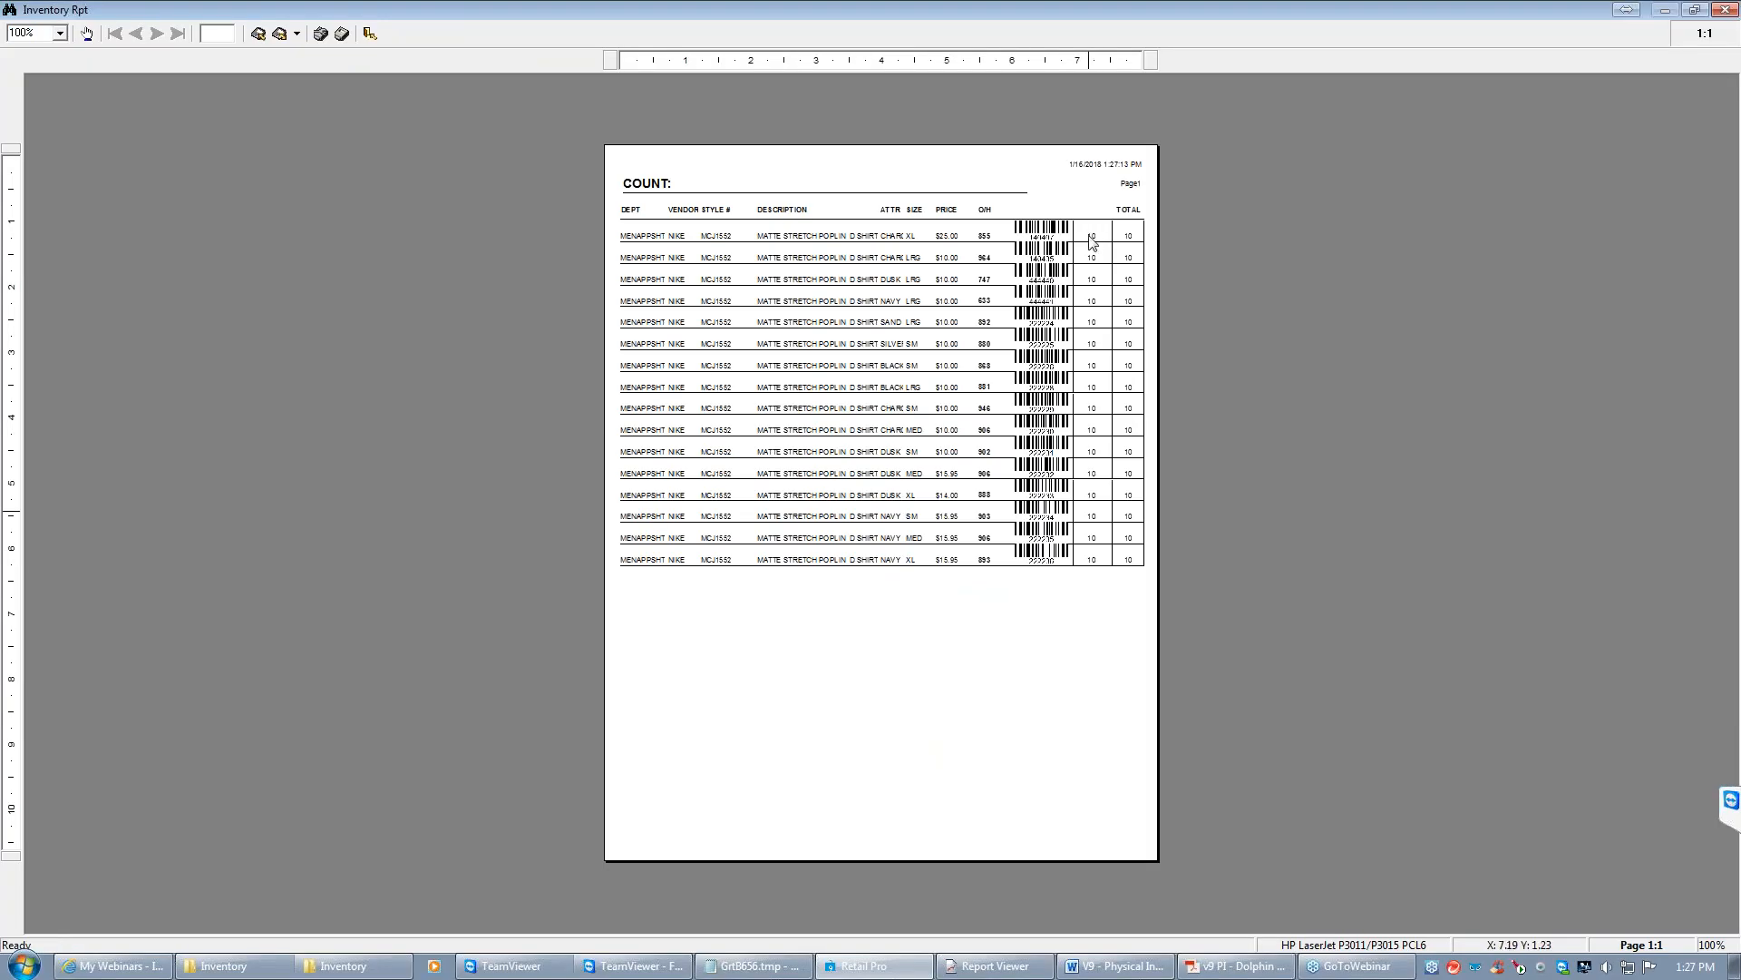
{"action": "scroll", "coordinate": [1066, 227], "scroll_direction": "up", "scroll_amount": 3}
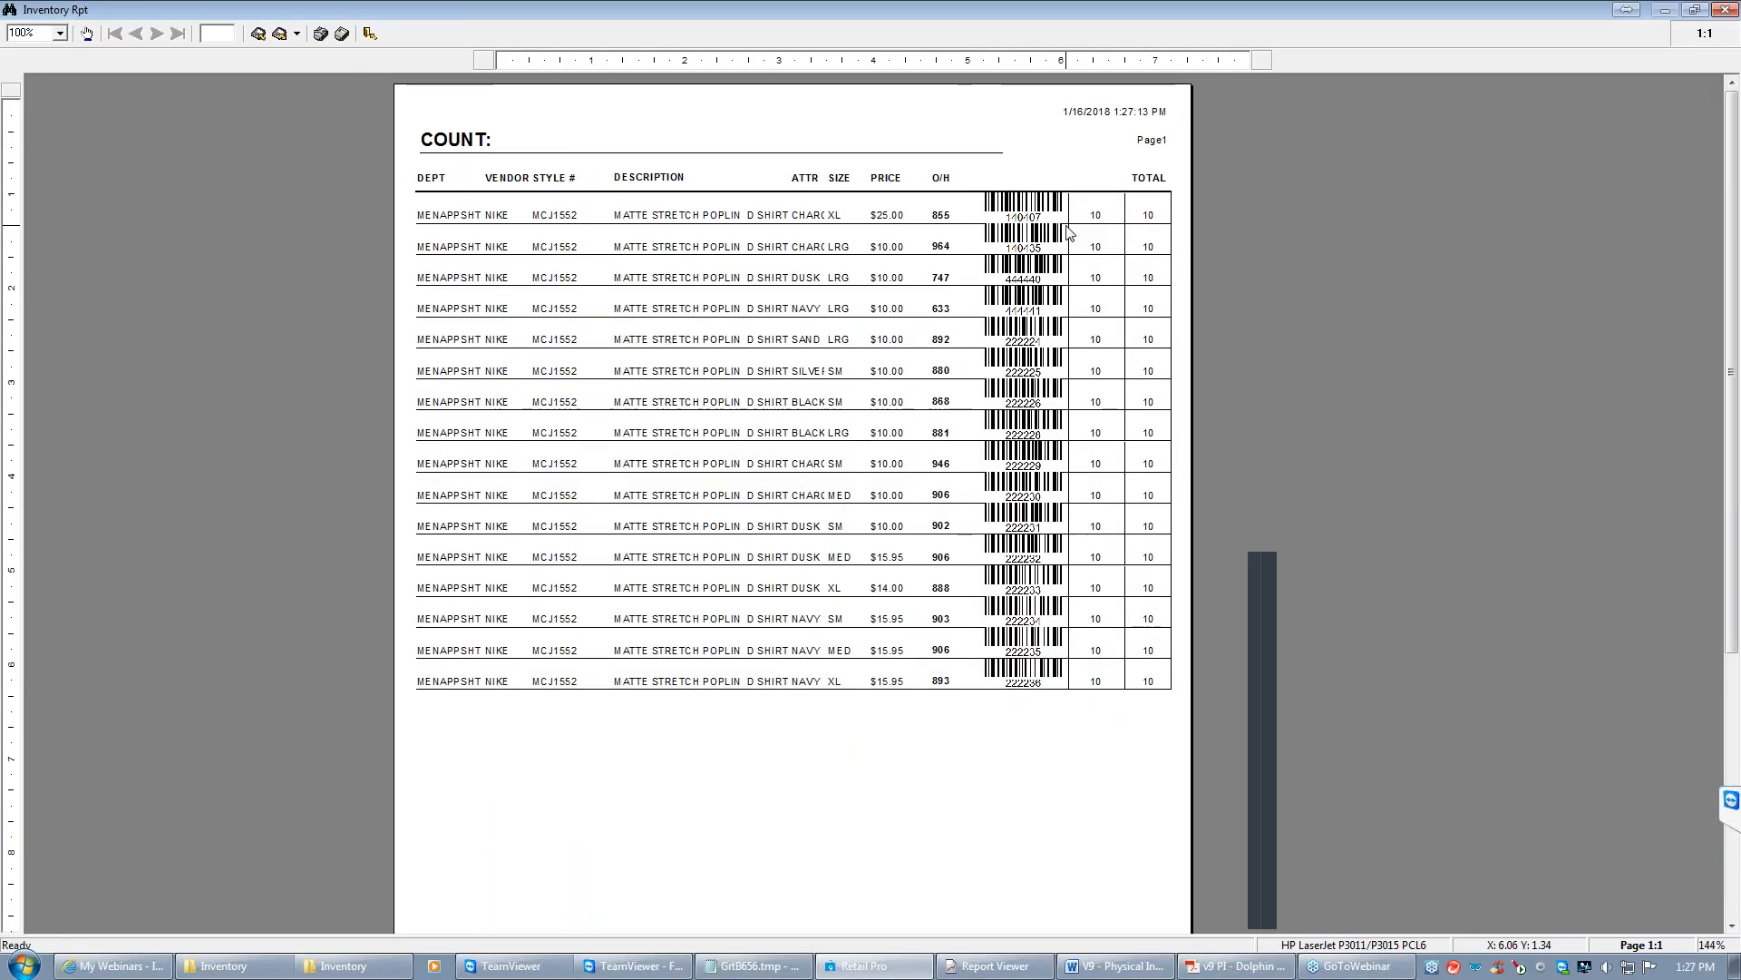
{"action": "scroll", "coordinate": [1067, 232], "scroll_direction": "up", "scroll_amount": 2}
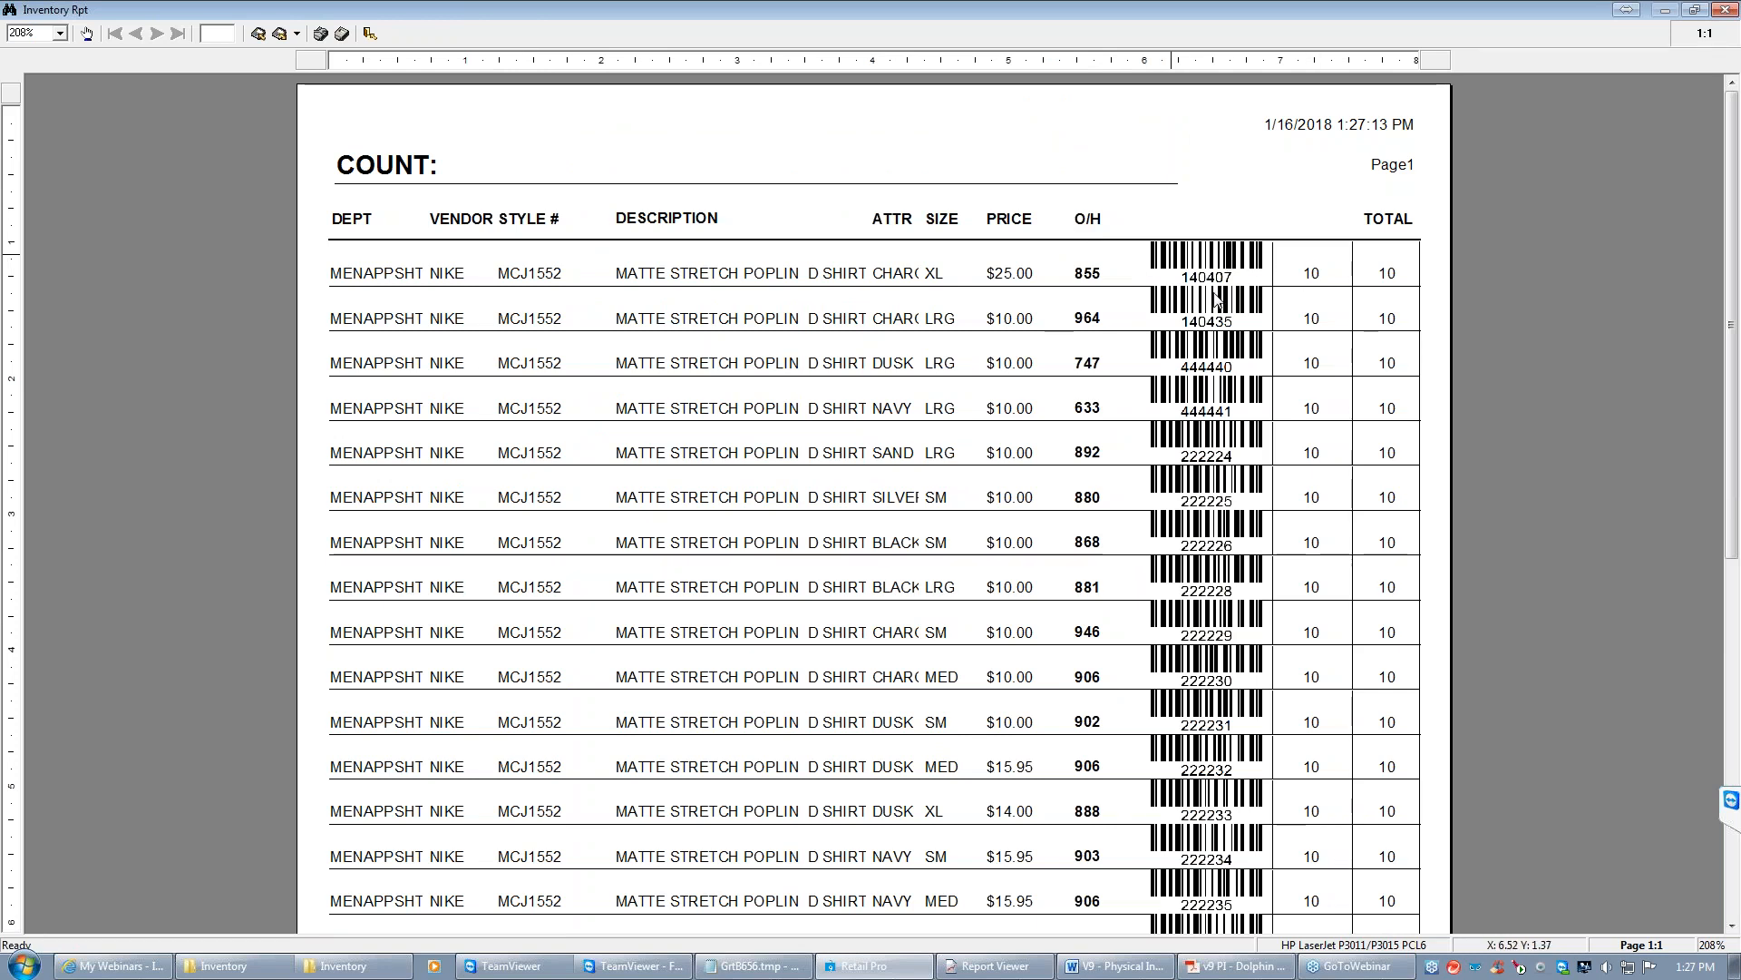
{"action": "left_click", "coordinate": [369, 34]}
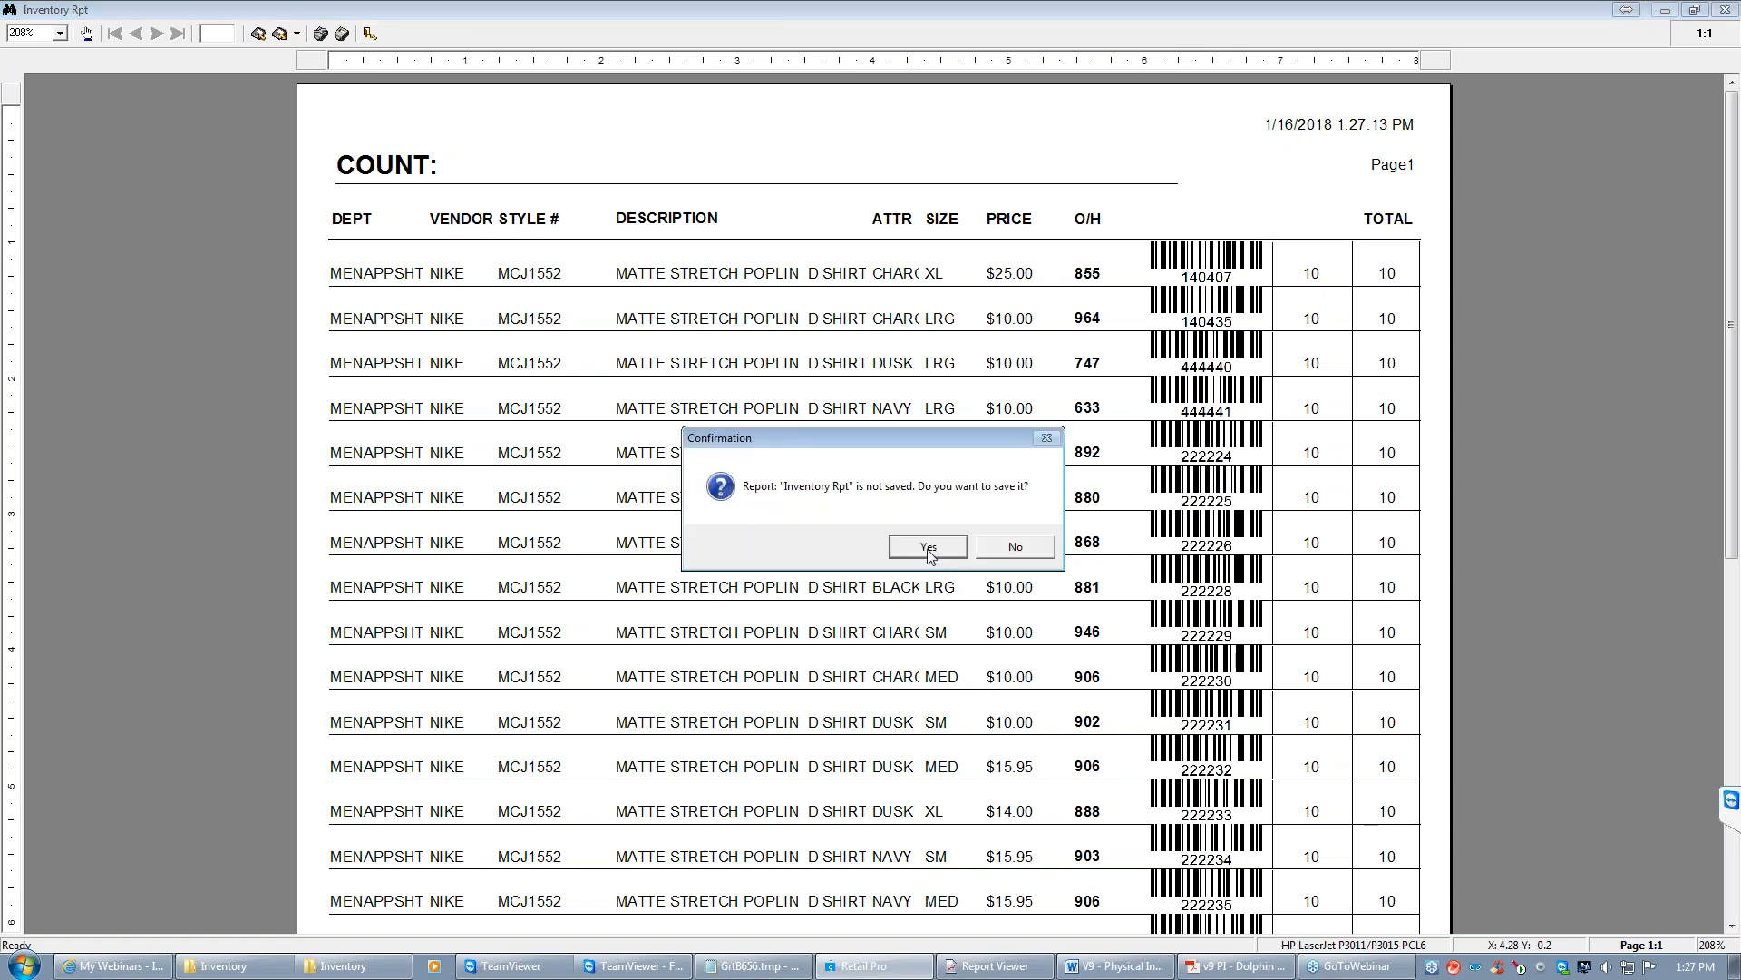
{"action": "left_click", "coordinate": [826, 548]}
{"action": "left_click", "coordinate": [923, 590]}
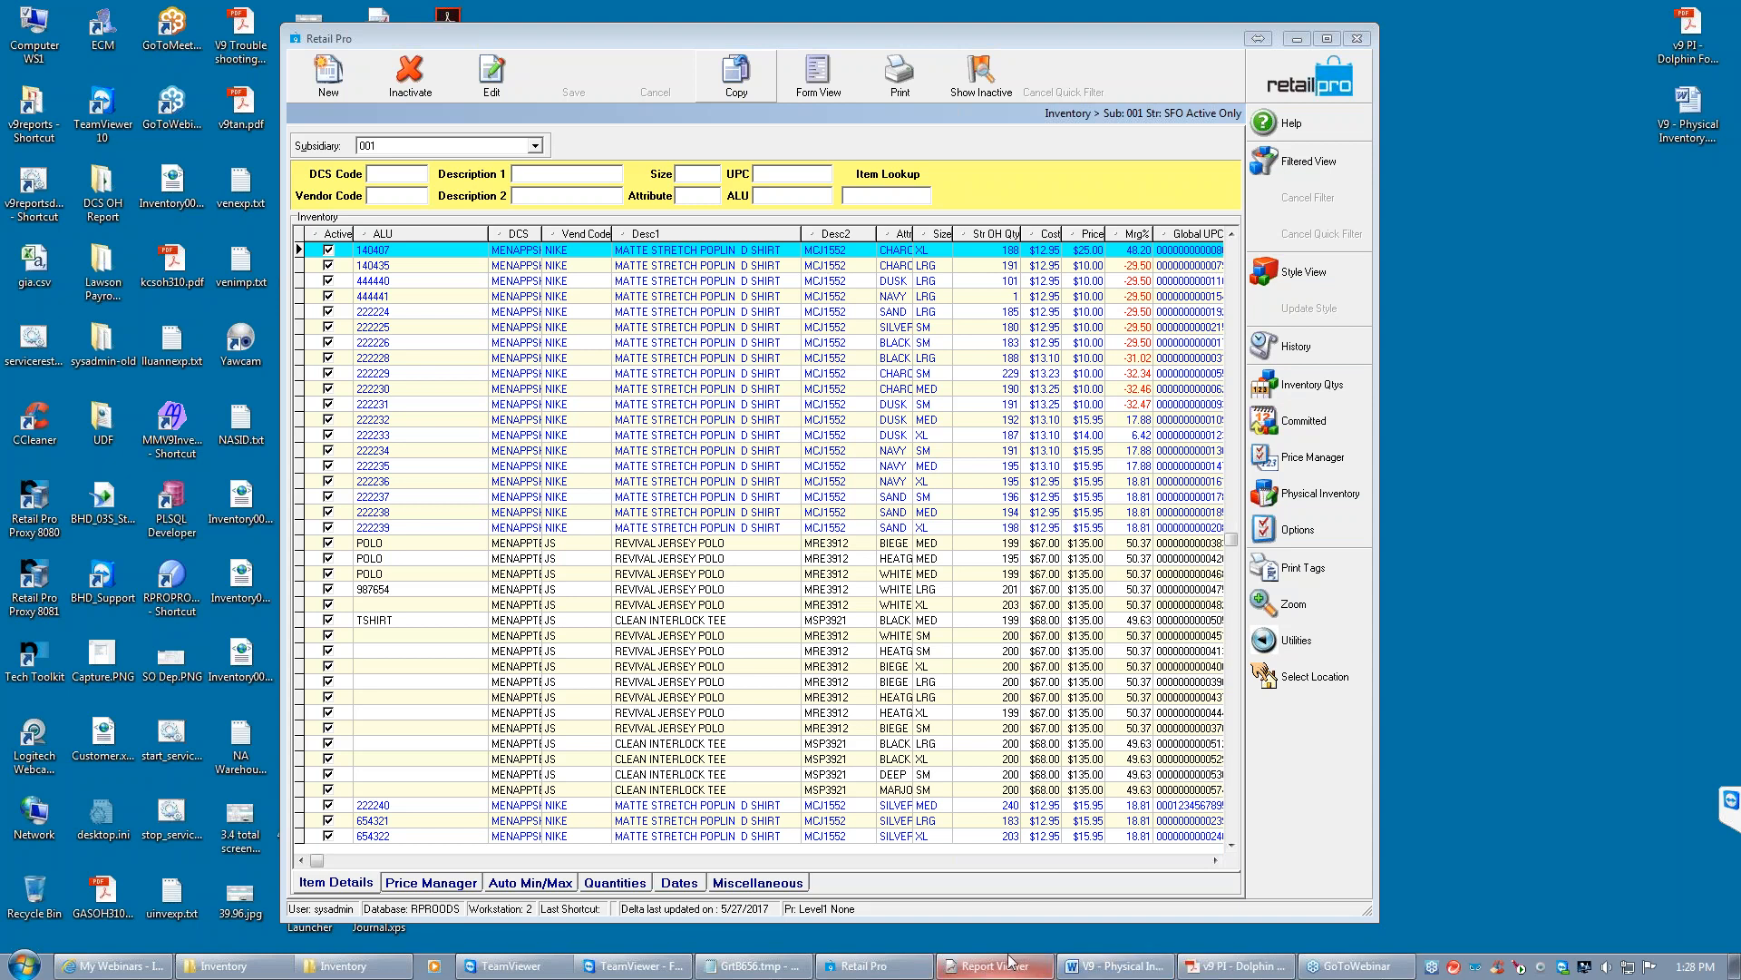
Switch to the v9 PI - Dolphin FoundryLogic REL 2 PDF, view the manual's cover page and minimize the document
{"action": "left_click", "coordinate": [1225, 967]}
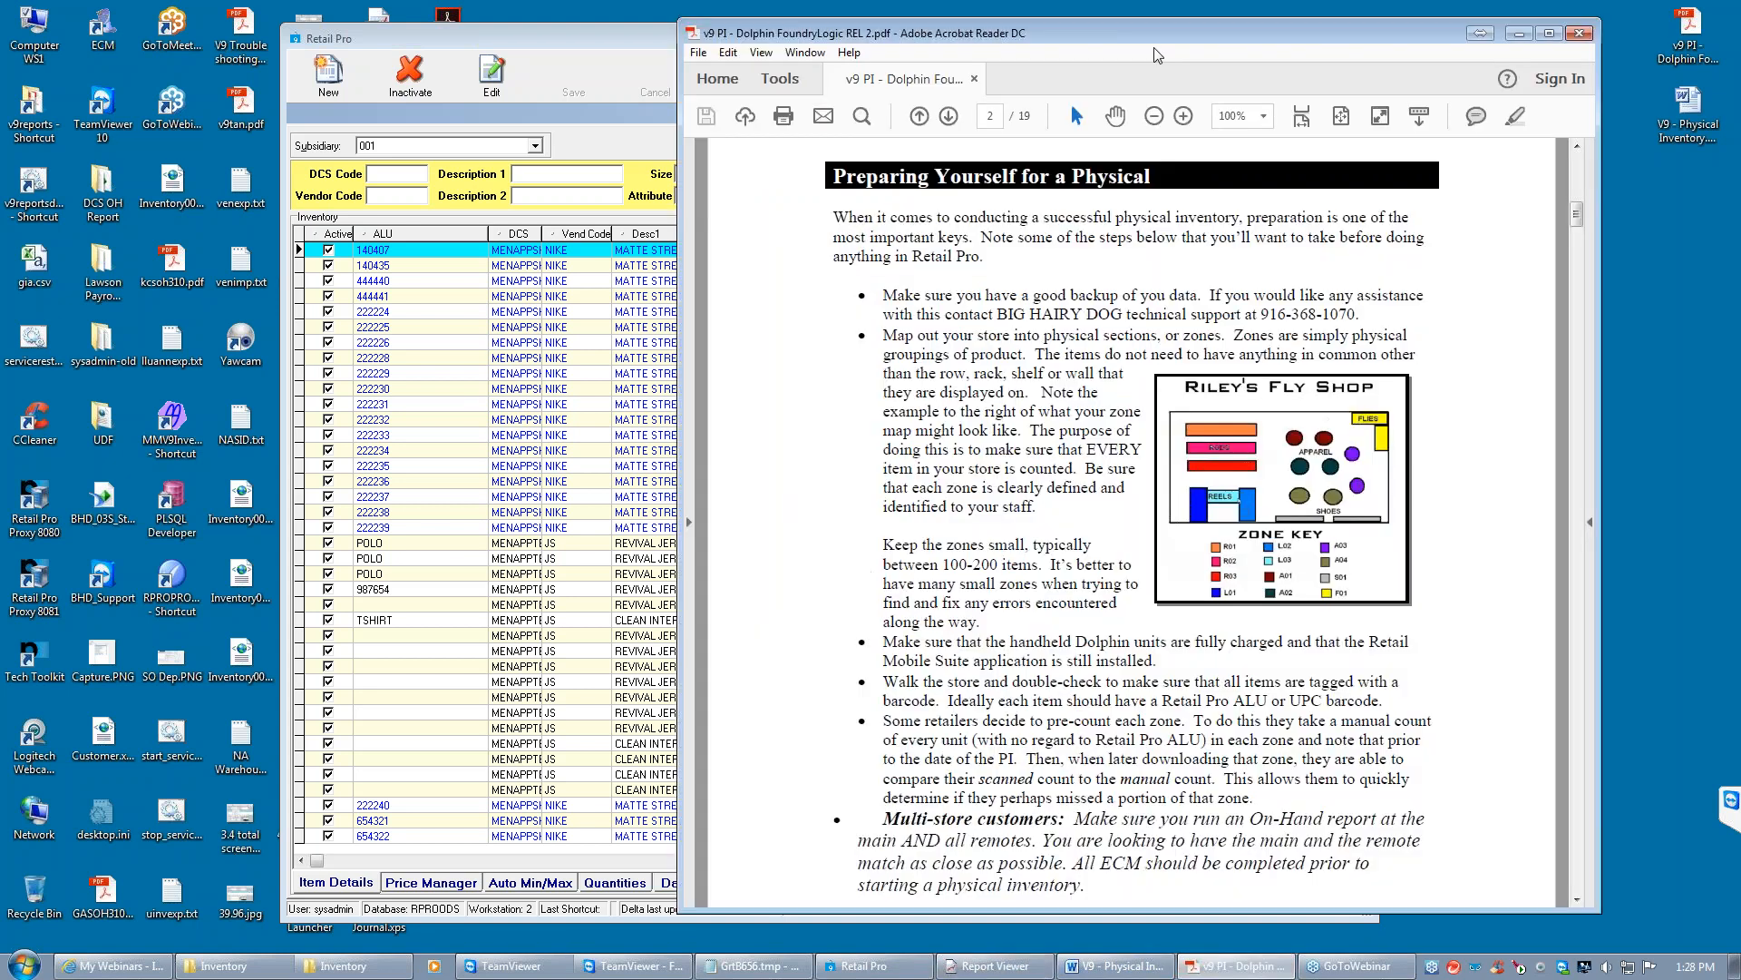
{"action": "left_click_drag", "start_coordinate": [1156, 35], "coordinate": [772, 64]}
{"action": "scroll", "coordinate": [878, 661], "scroll_direction": "up", "scroll_amount": 10}
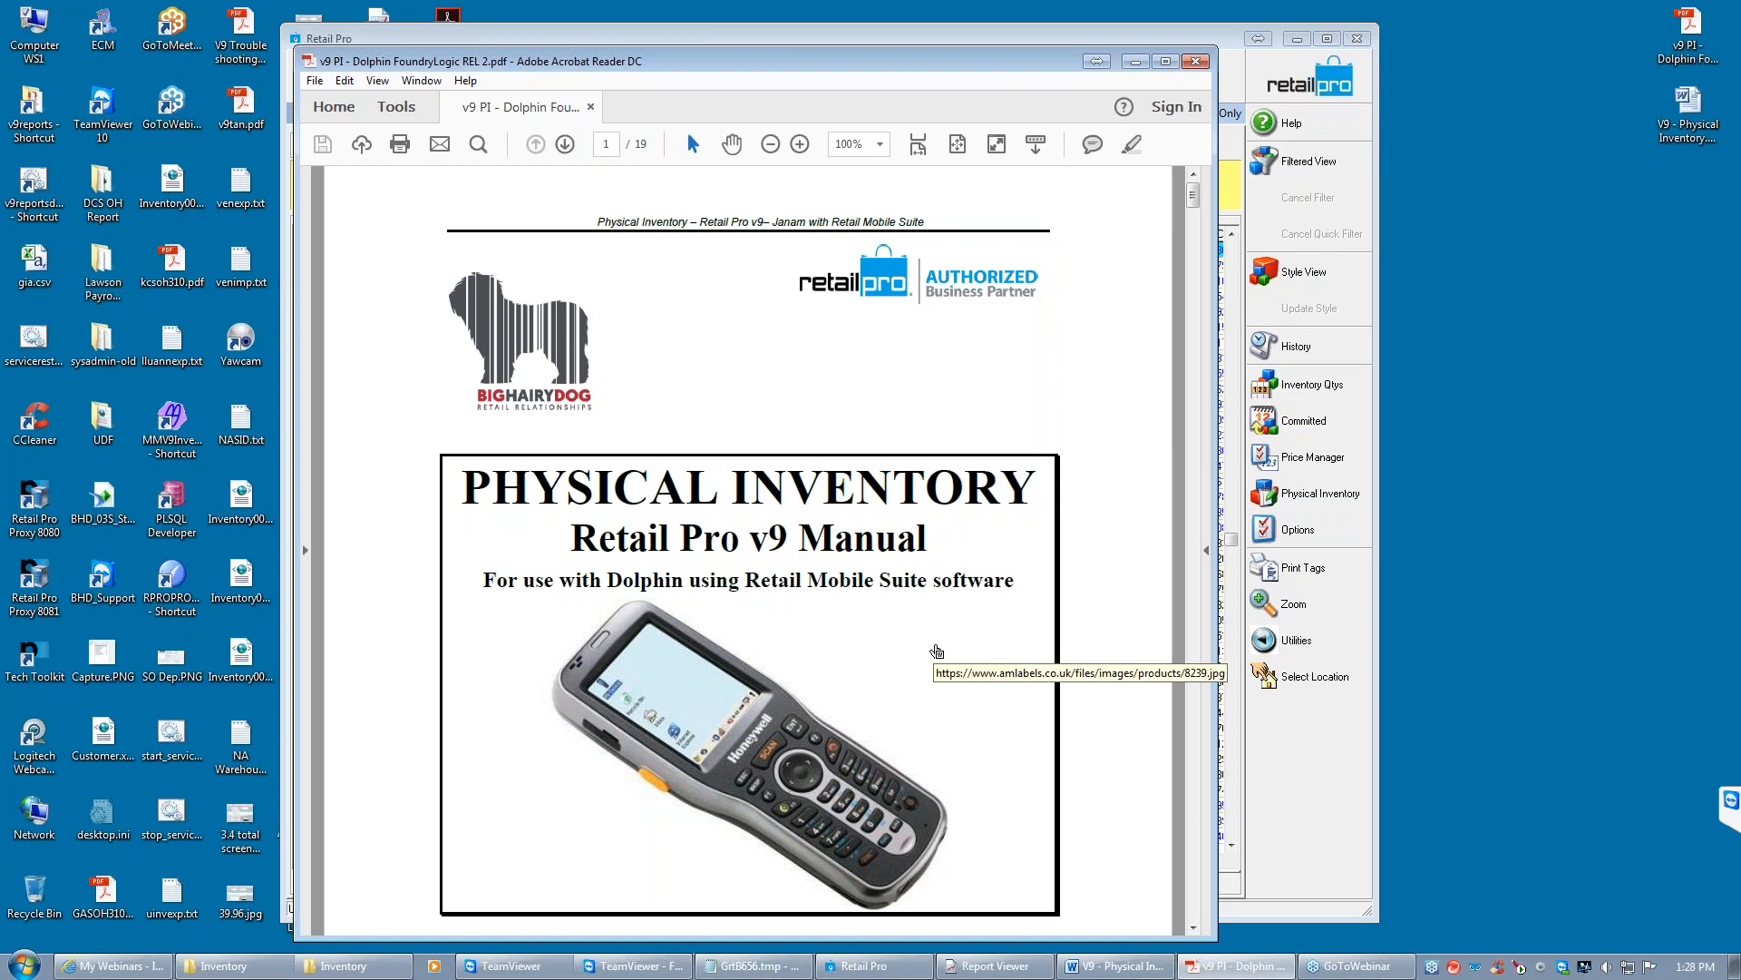
{"action": "left_click", "coordinate": [1134, 60]}
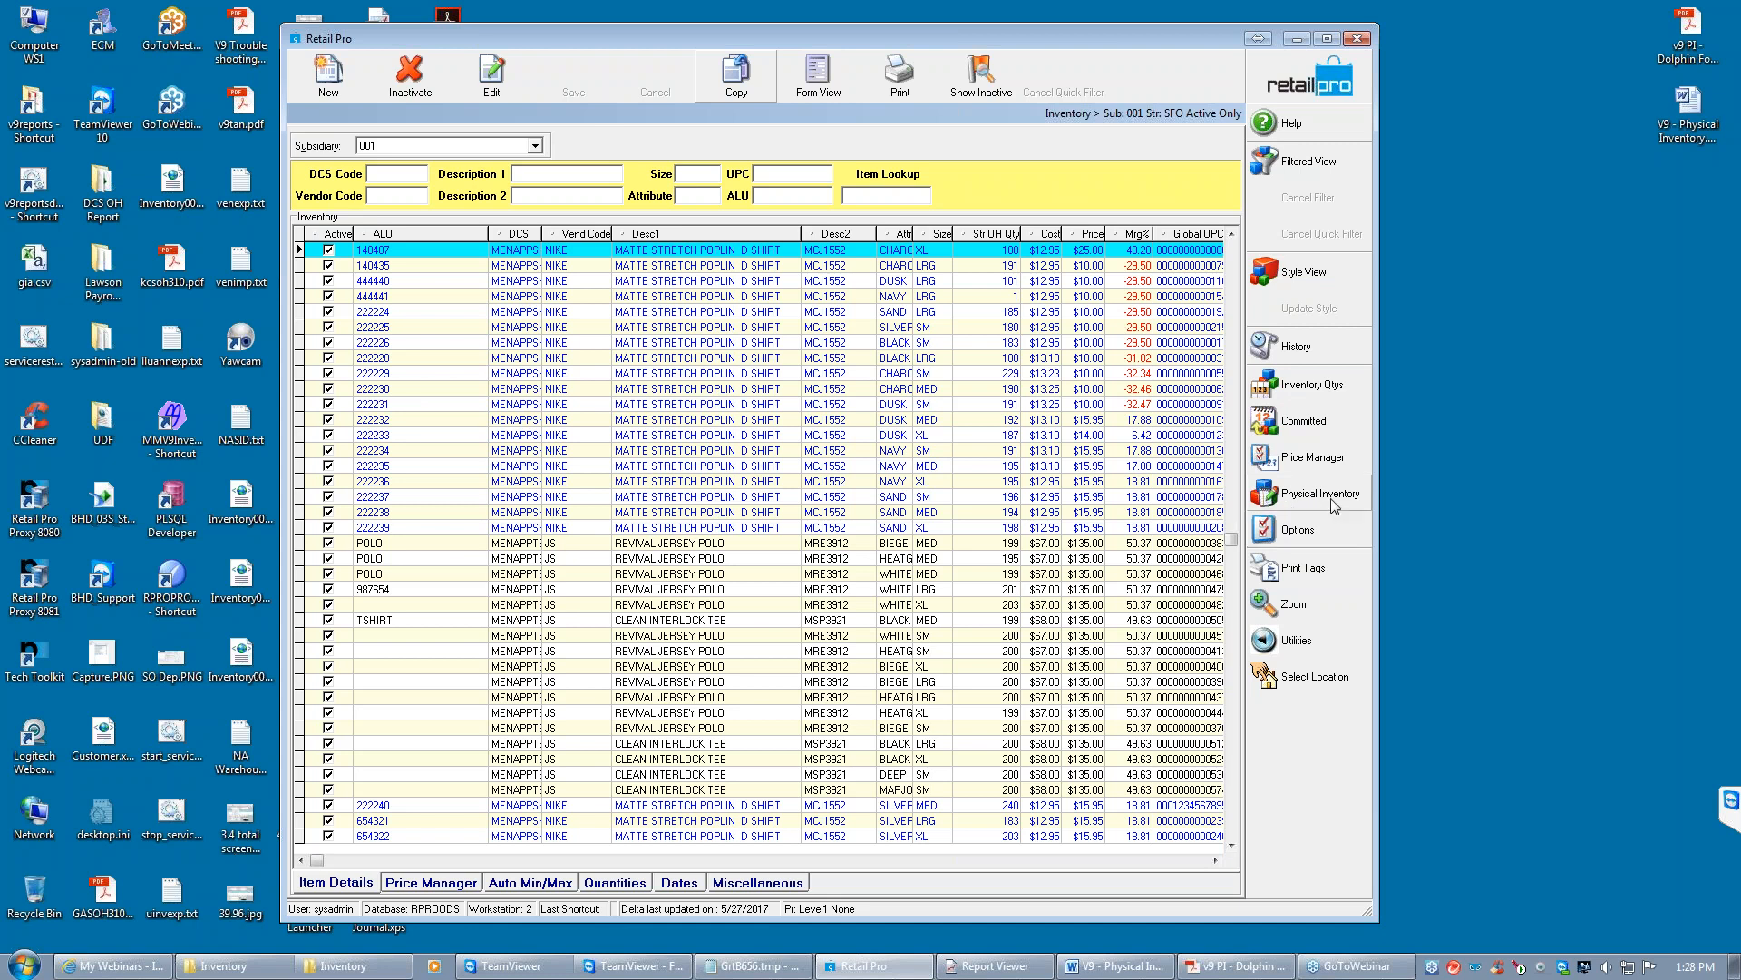
Fill in a new physical inventory zone named zone1 for store SFO - San Francisco, cancel it and return to the inventory list
{"action": "left_click", "coordinate": [1321, 498]}
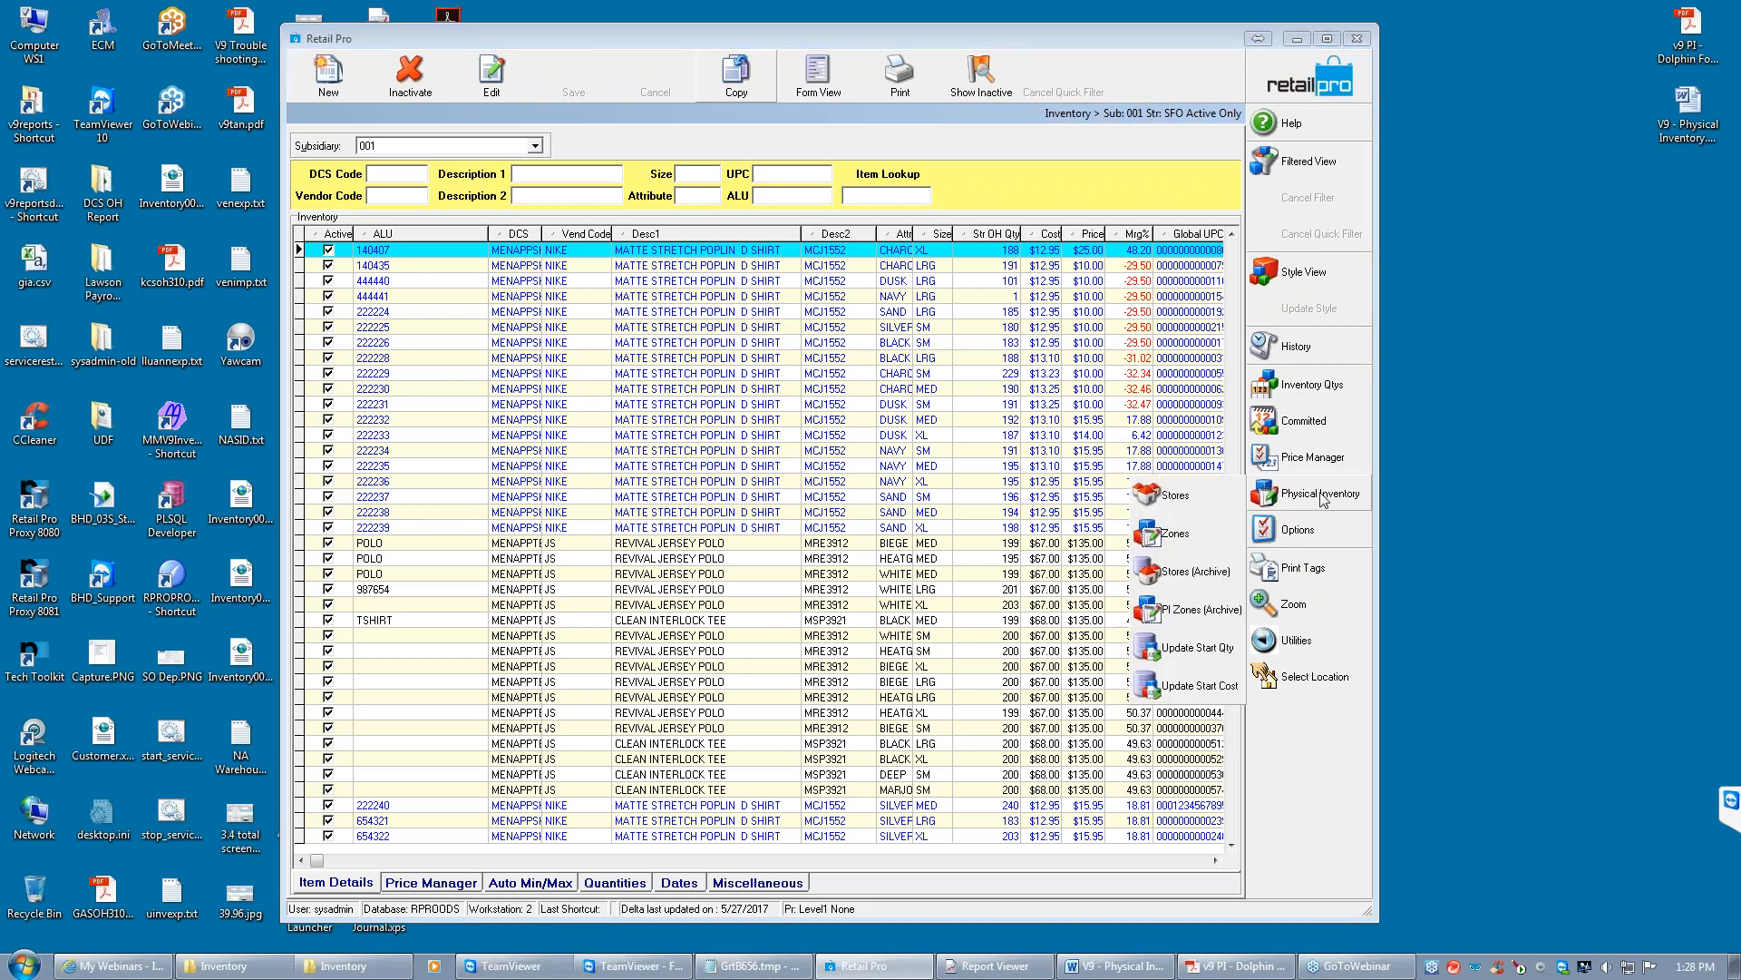
{"action": "left_click", "coordinate": [1172, 535]}
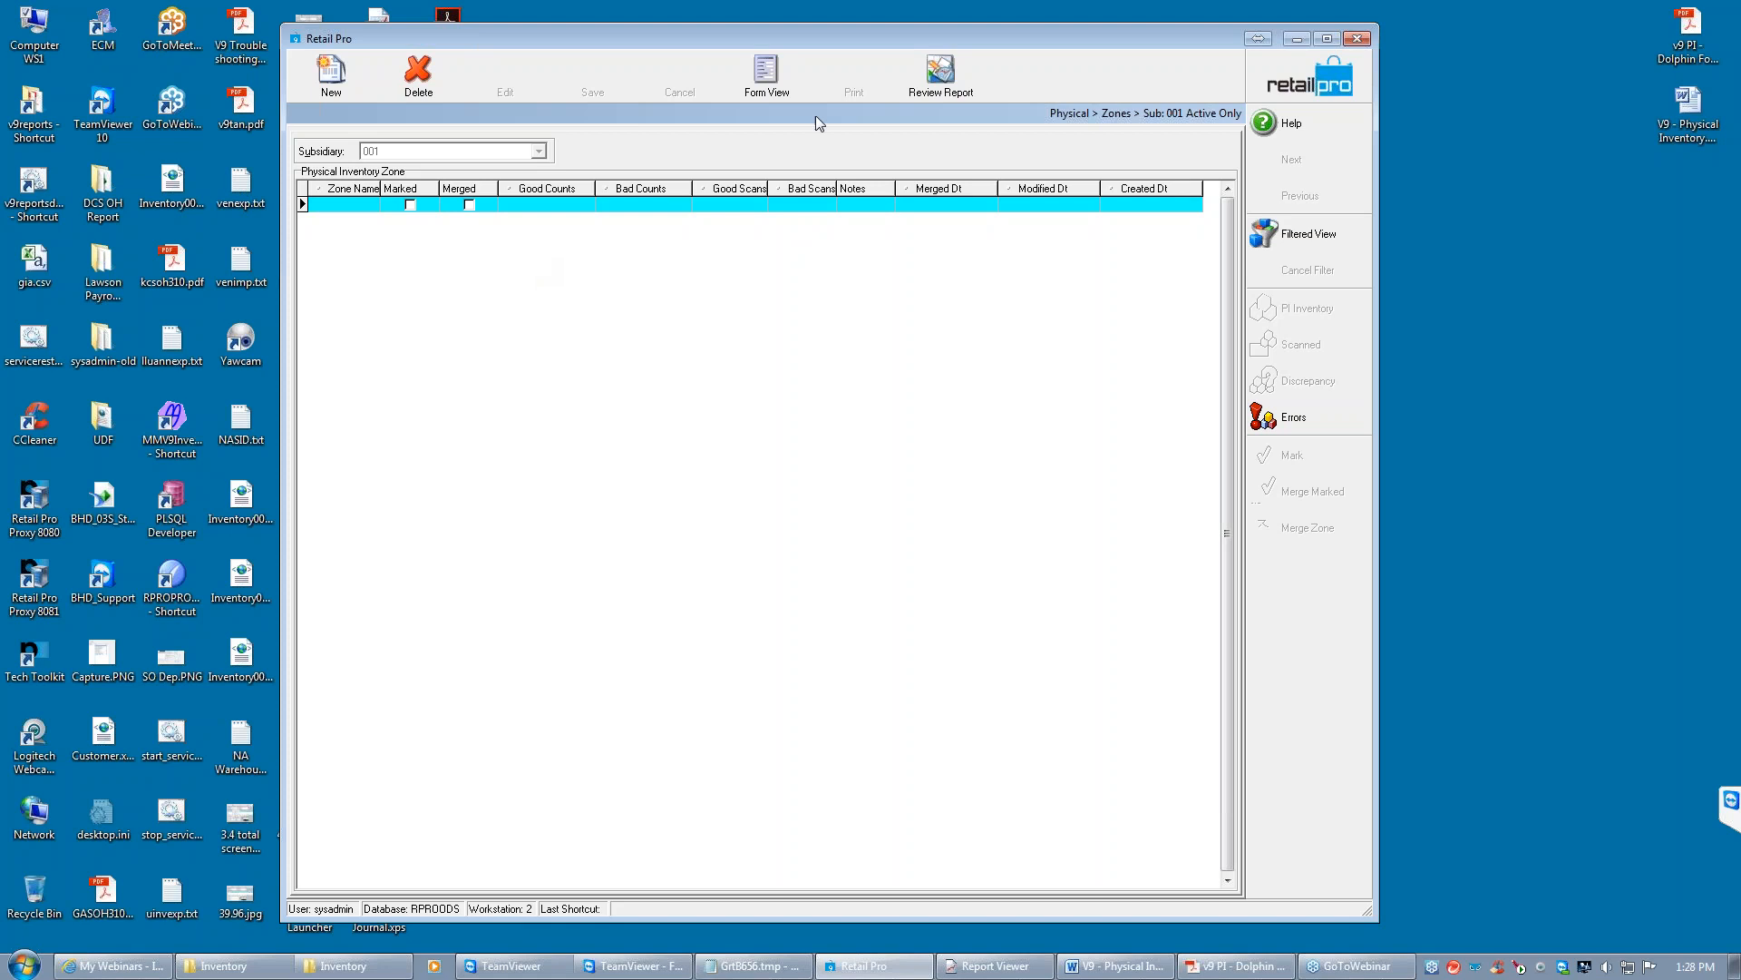
{"action": "left_click", "coordinate": [331, 72]}
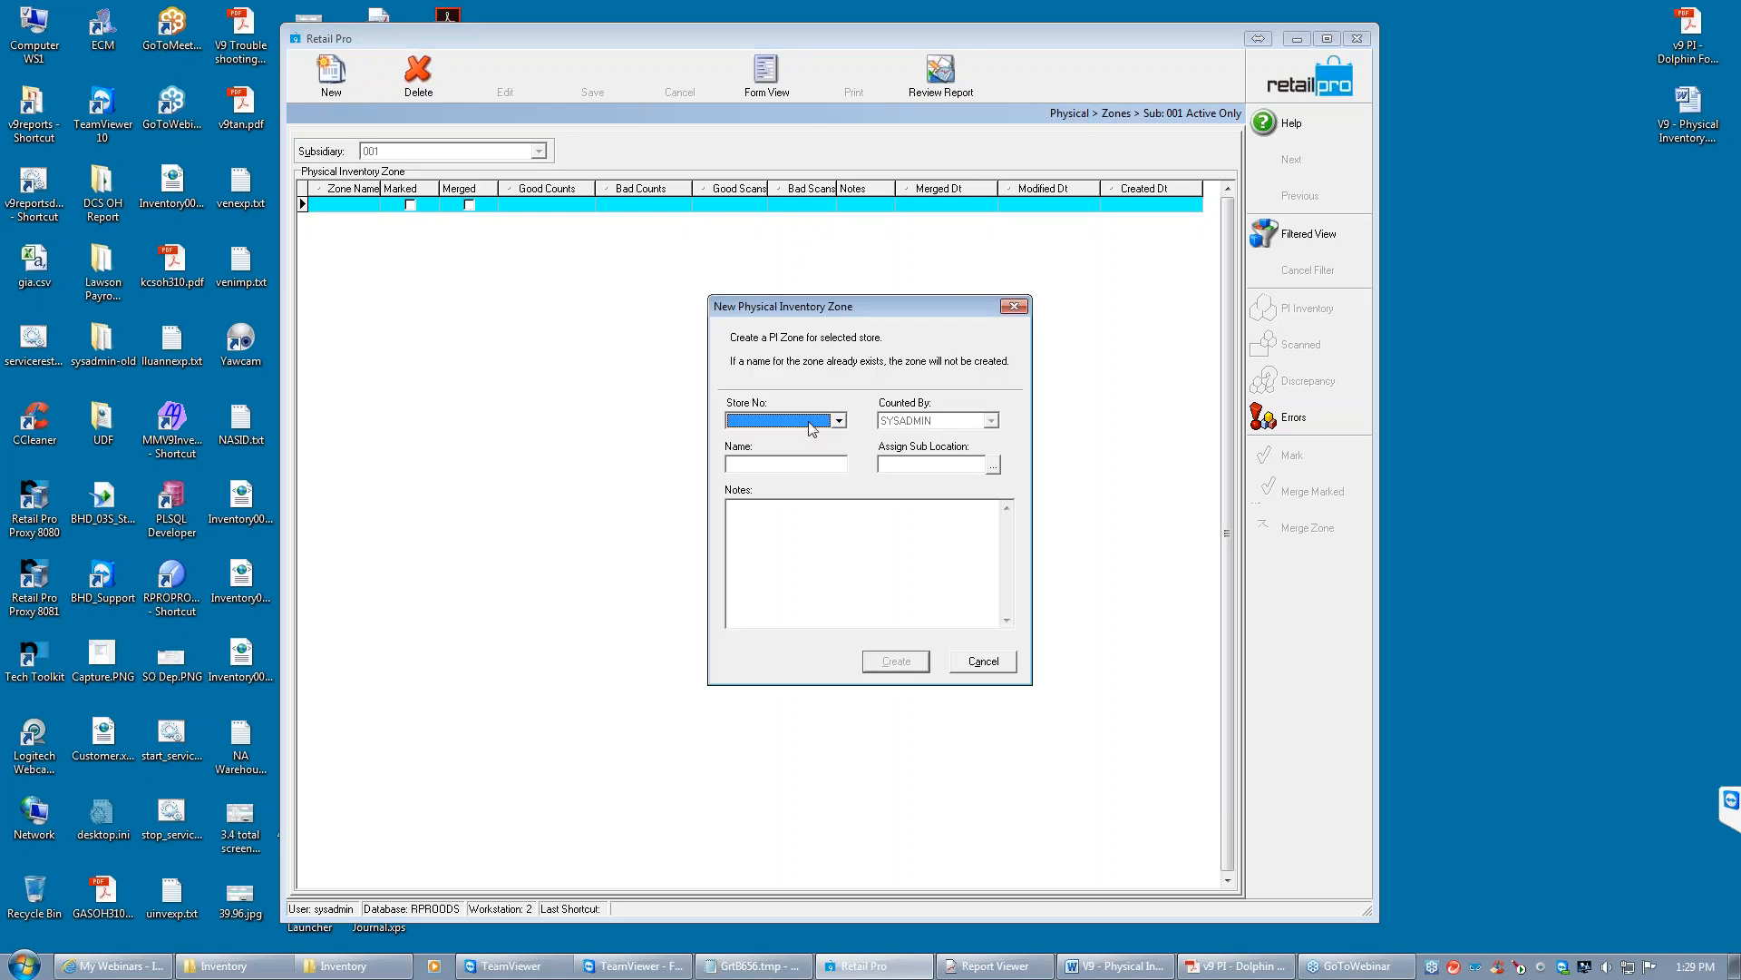
{"action": "left_click", "coordinate": [839, 420]}
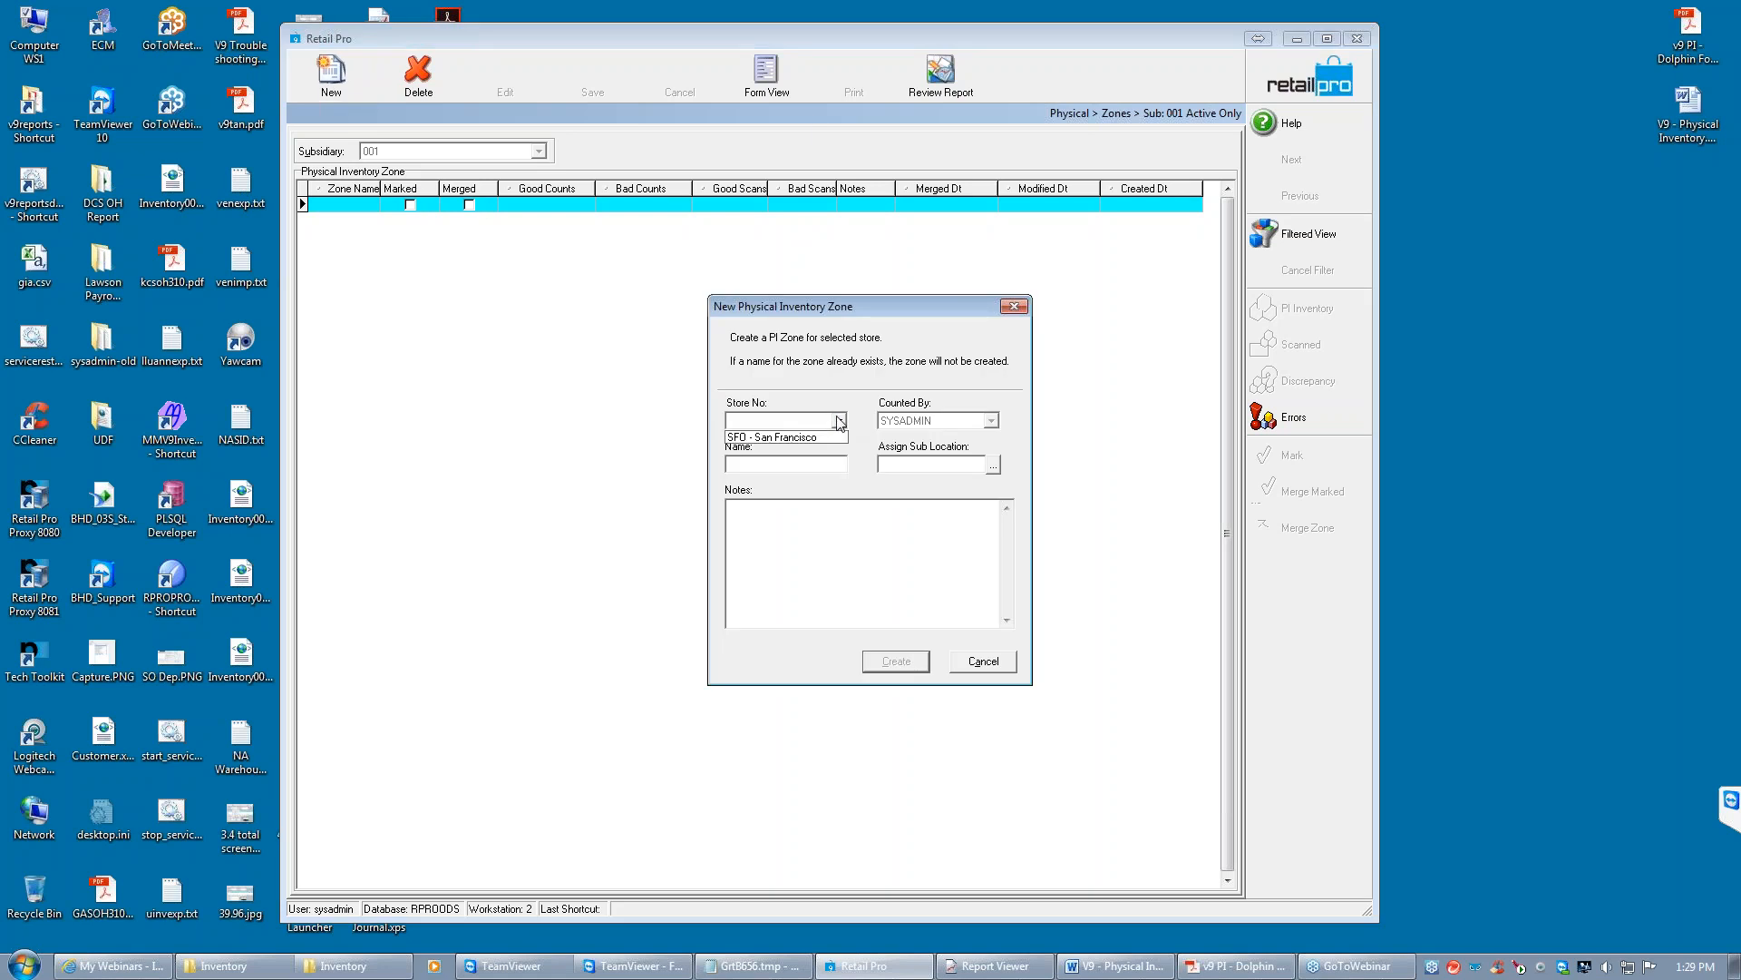
{"action": "left_click", "coordinate": [764, 437]}
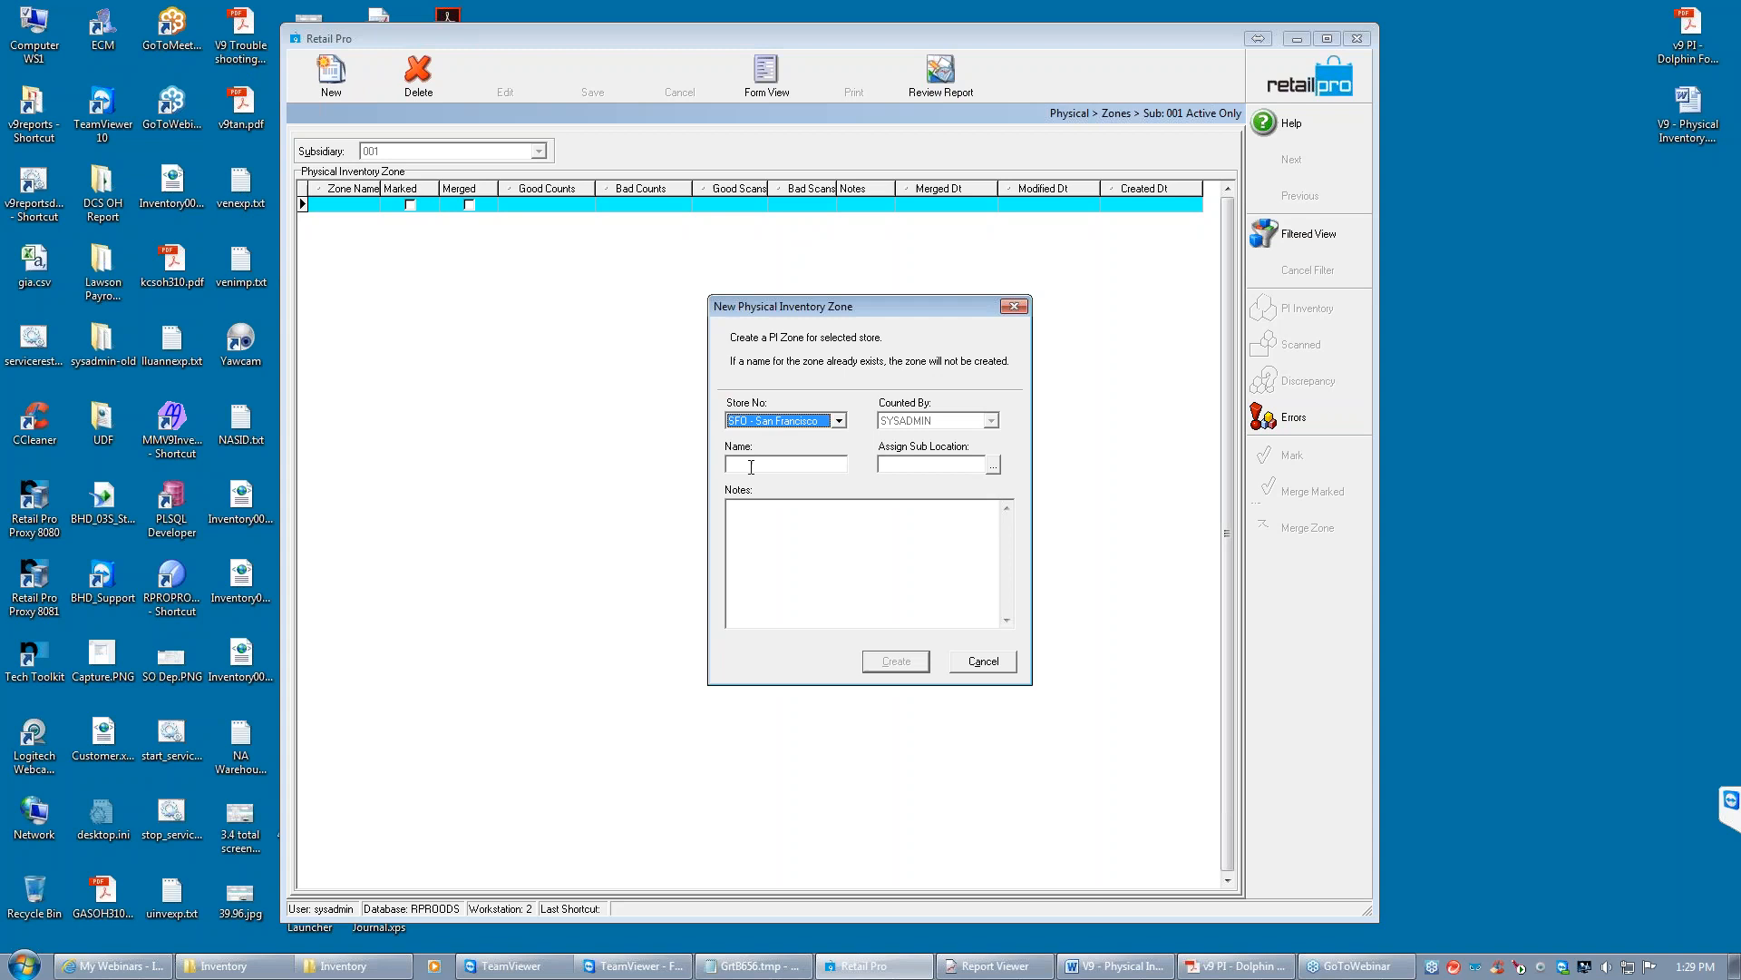
{"action": "left_click", "coordinate": [752, 466]}
{"action": "type", "text": "zone1"}
{"action": "left_click", "coordinate": [1471, 284]}
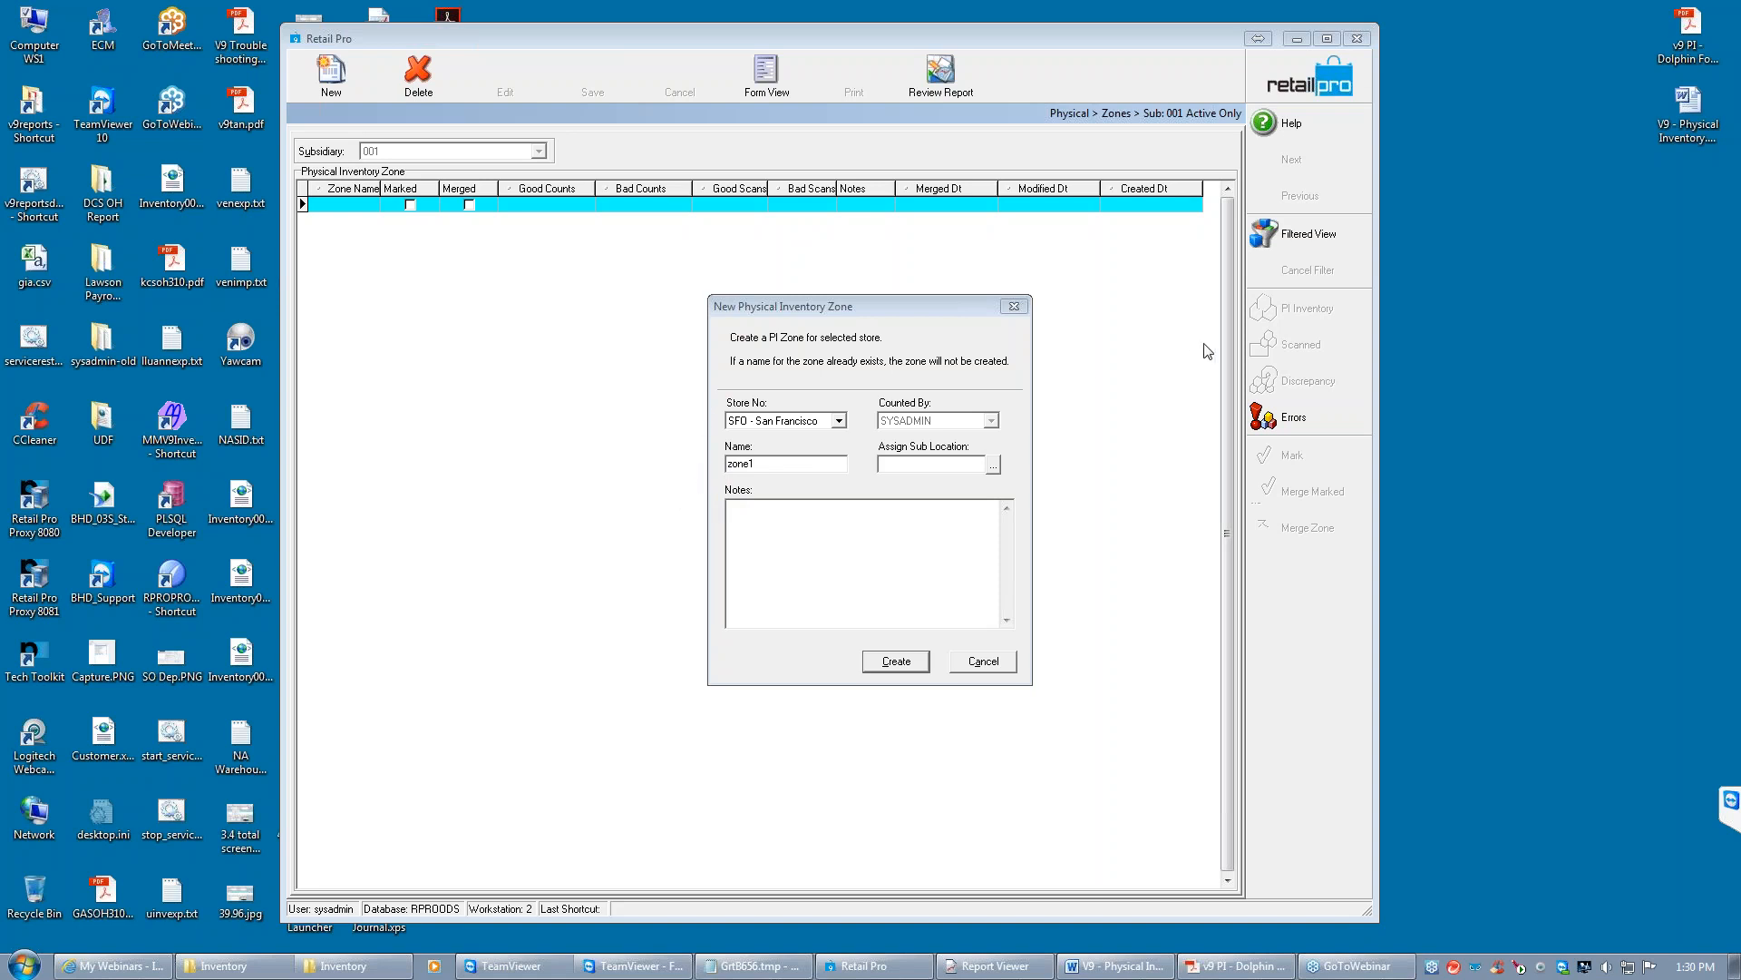
{"action": "left_click", "coordinate": [882, 242]}
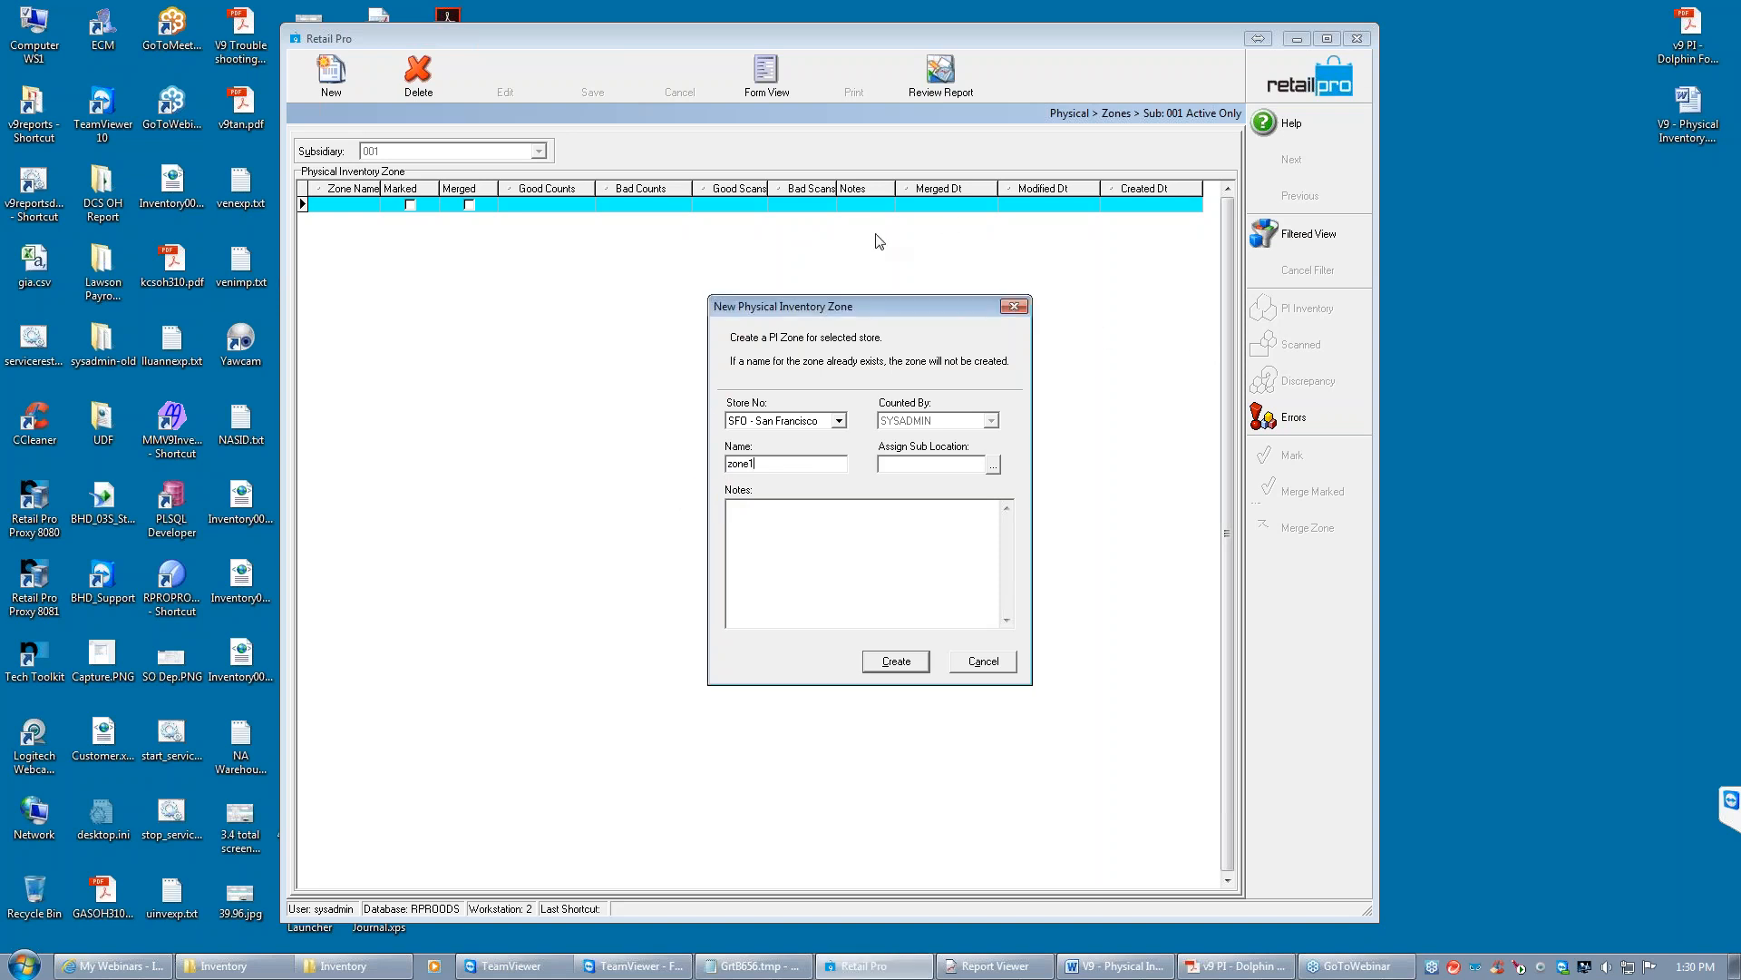
{"action": "left_click", "coordinate": [1207, 341]}
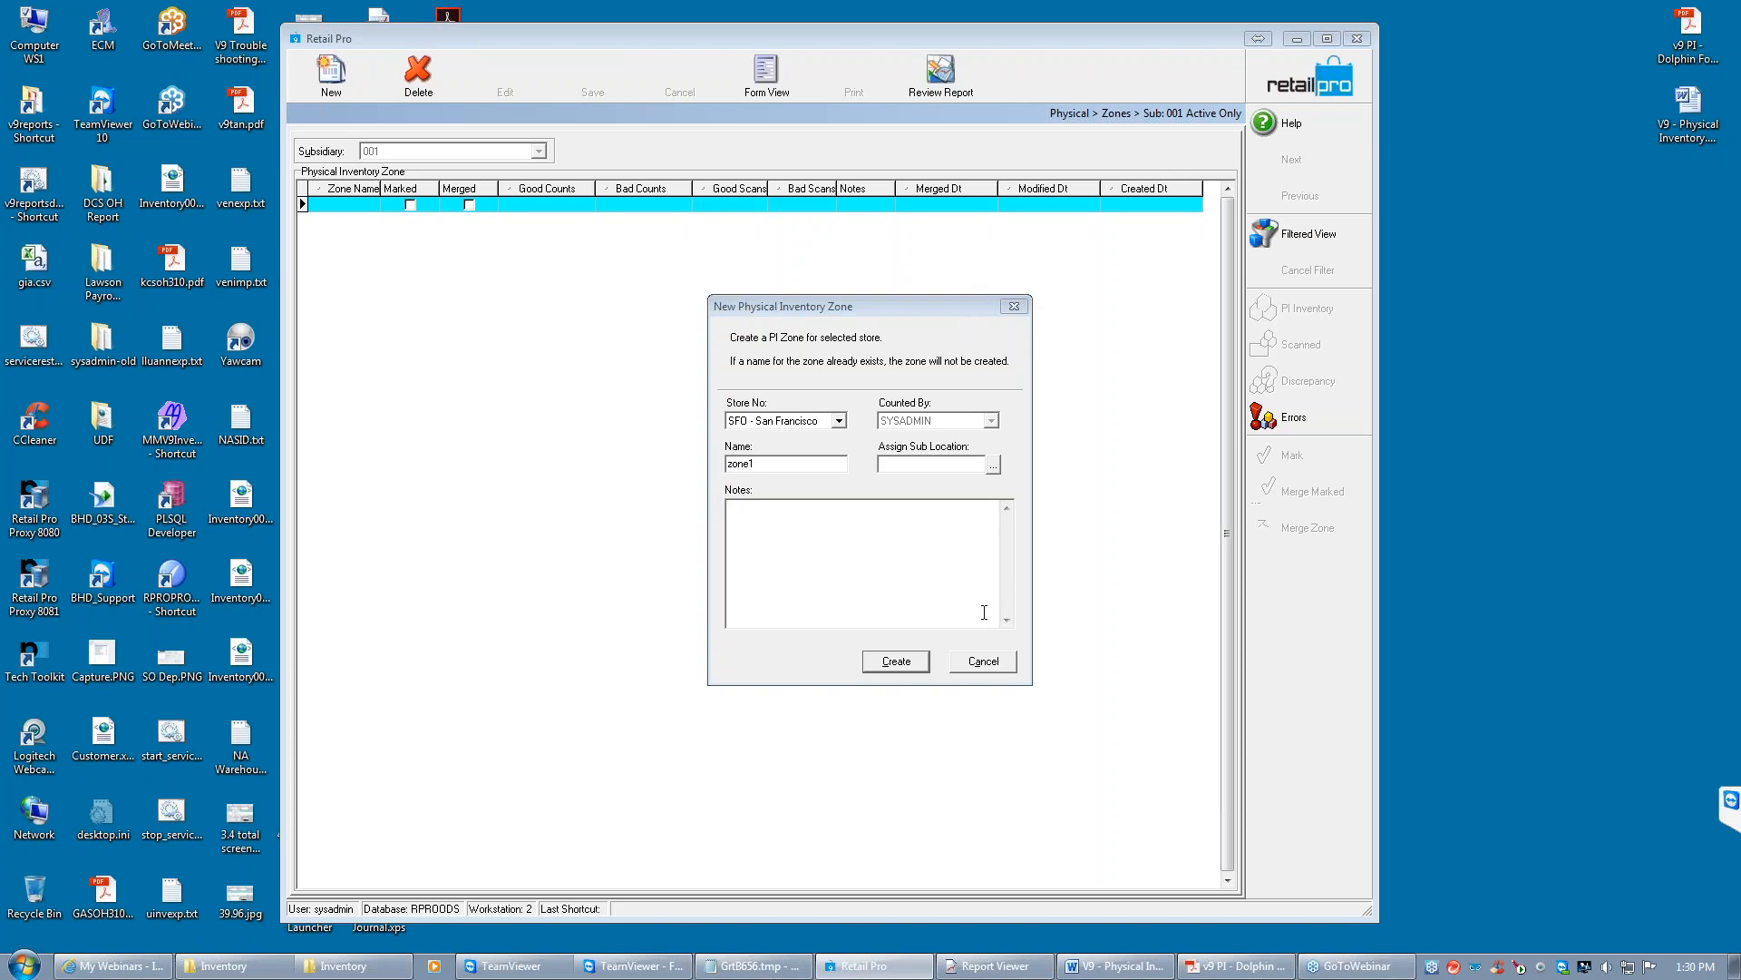
{"action": "left_click", "coordinate": [983, 661]}
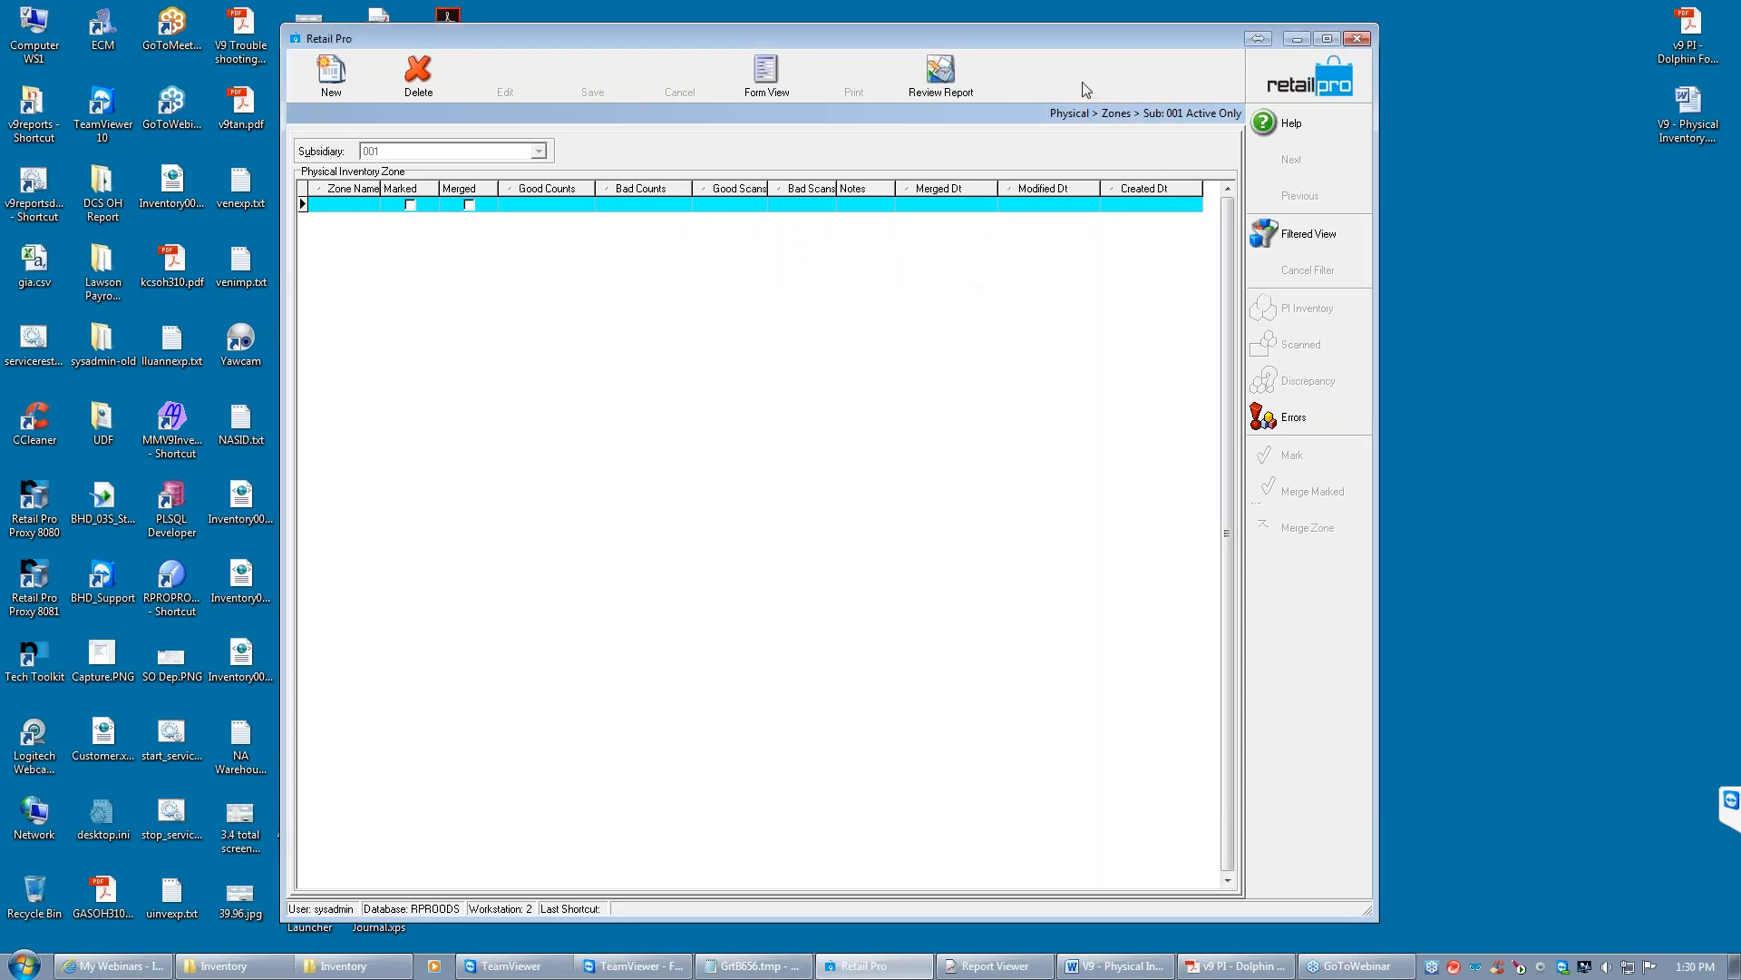
{"action": "key", "text": "Escape"}
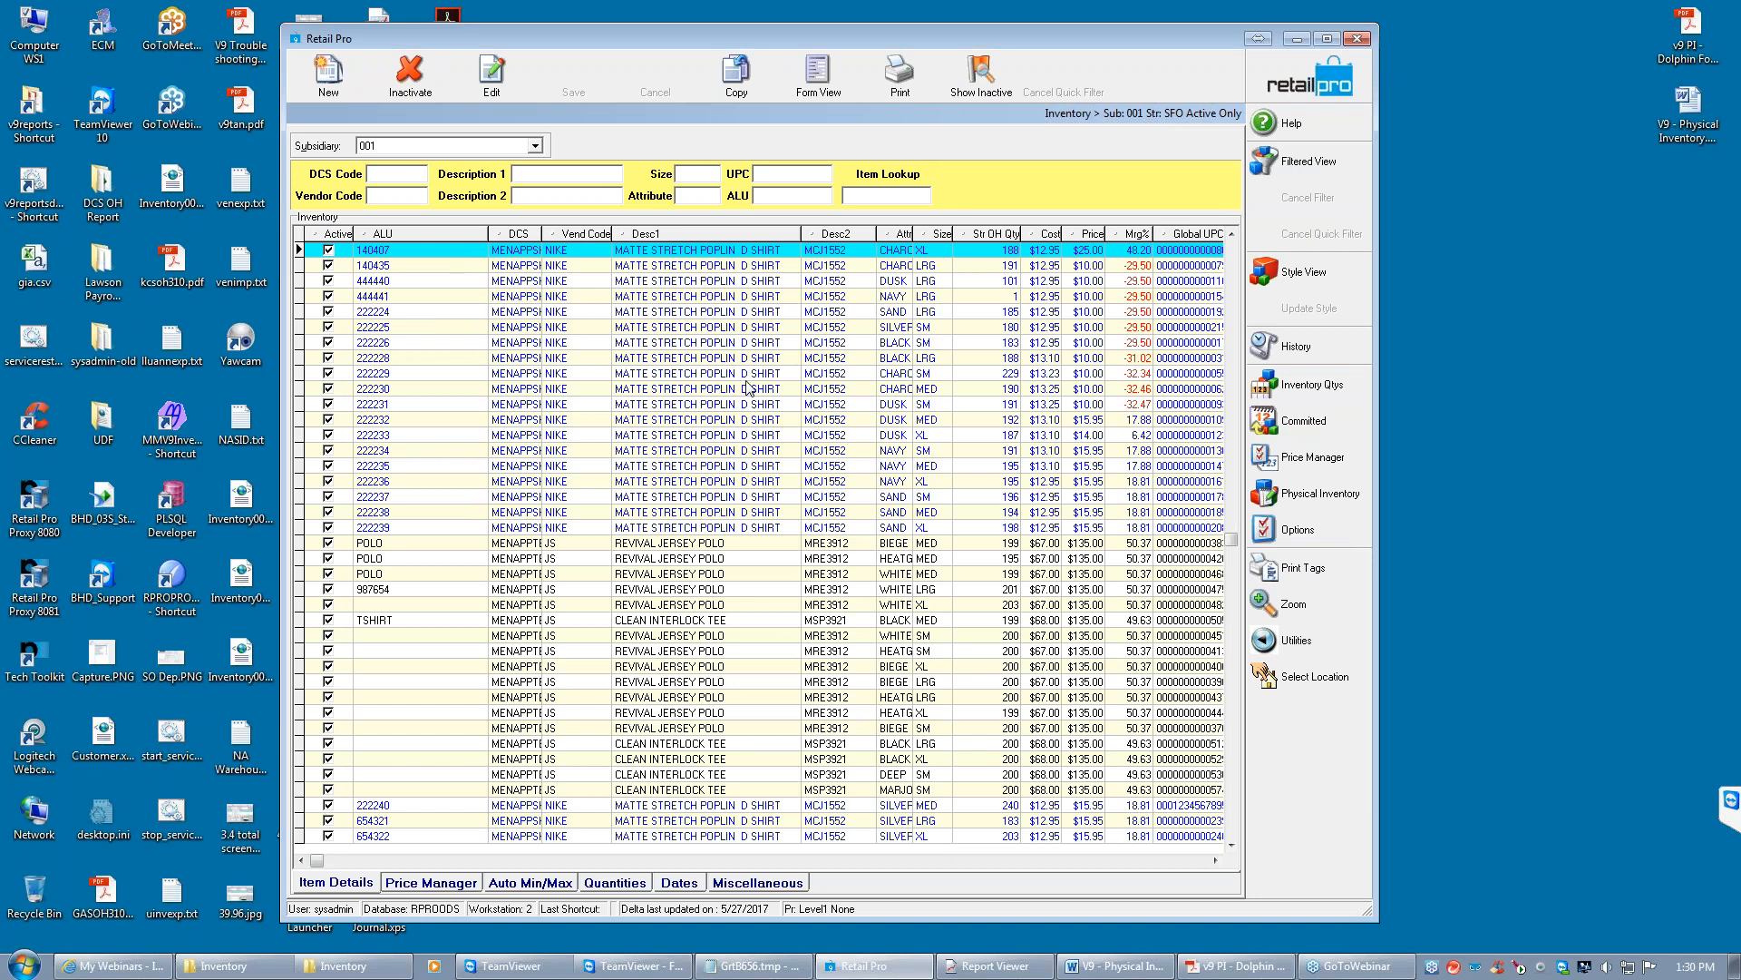
Preview the Inventory document for the listed items, examine its item rows up close and close the preview without saving the report
{"action": "left_click", "coordinate": [898, 80]}
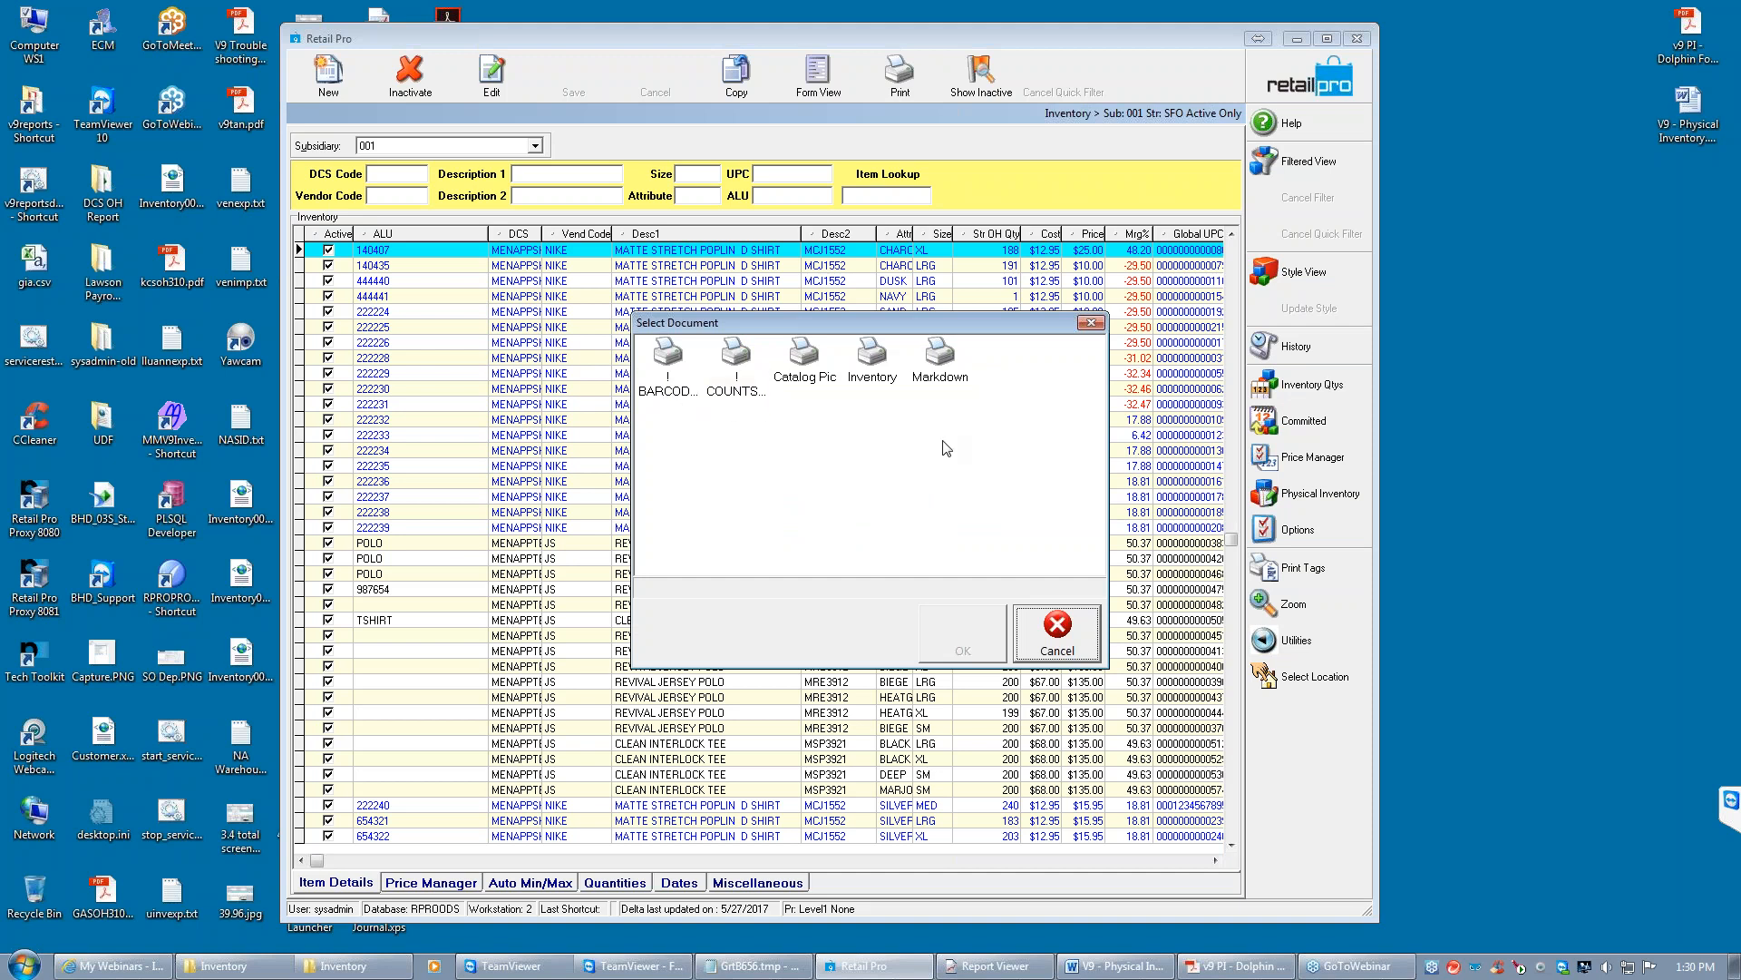
{"action": "left_click", "coordinate": [874, 367]}
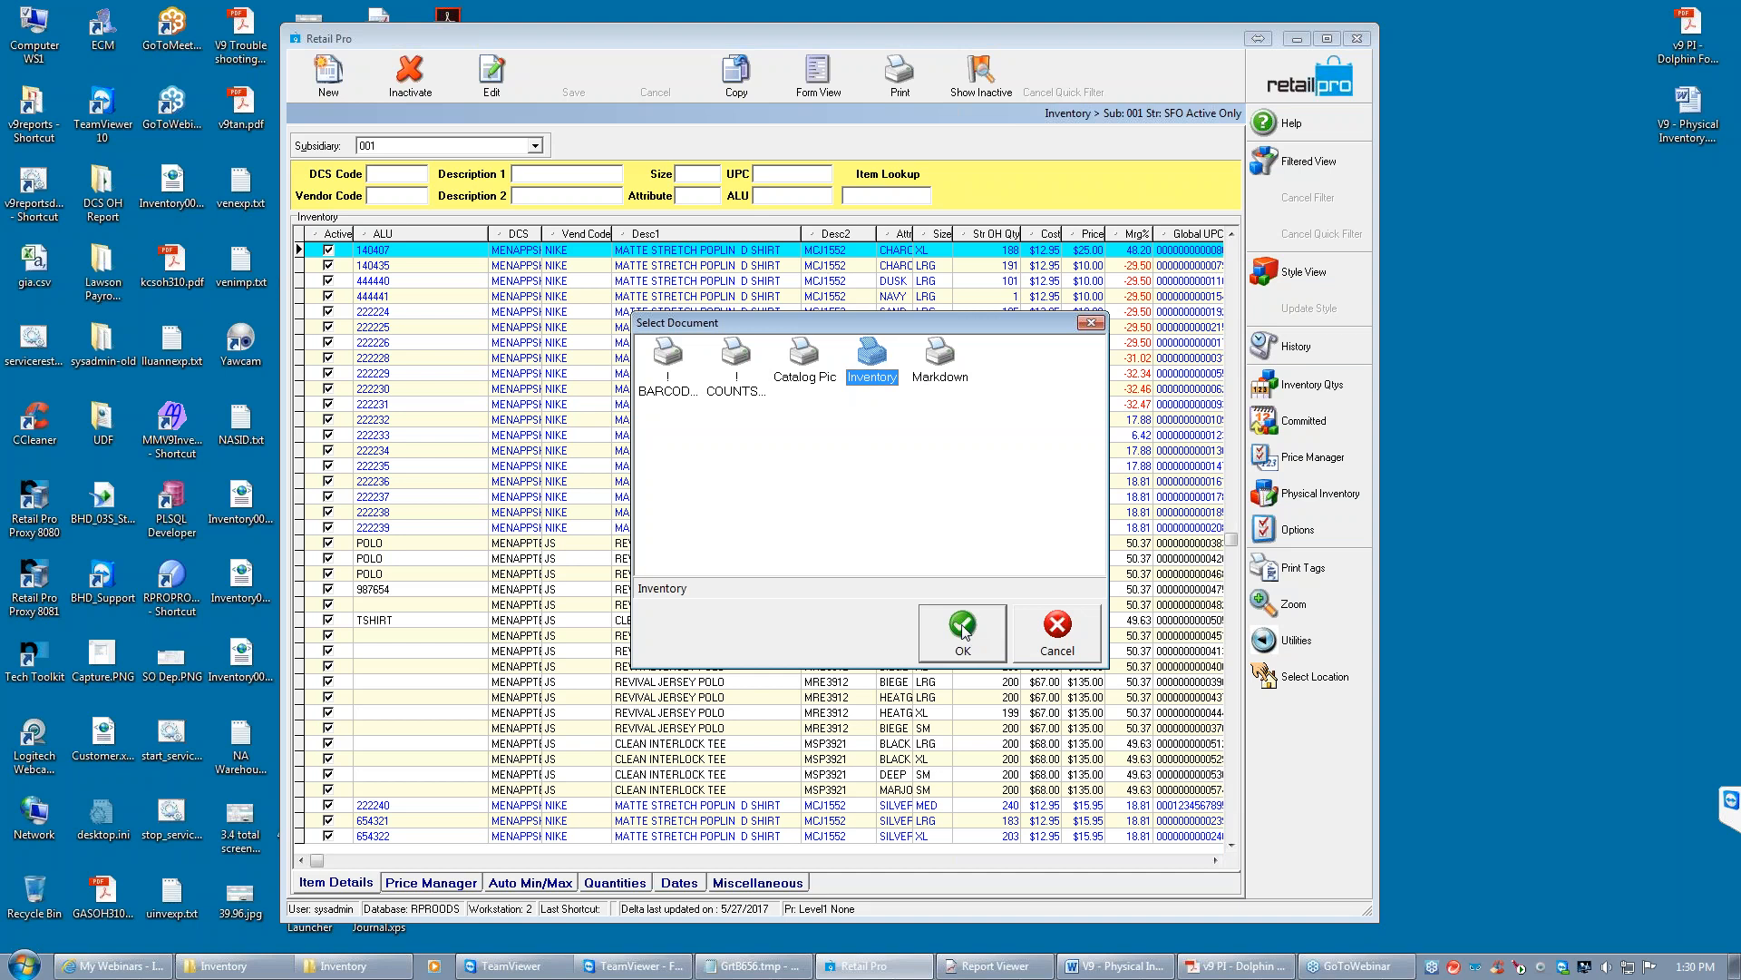
{"action": "left_click", "coordinate": [963, 630]}
{"action": "left_click", "coordinate": [678, 595]}
{"action": "left_click", "coordinate": [921, 679]}
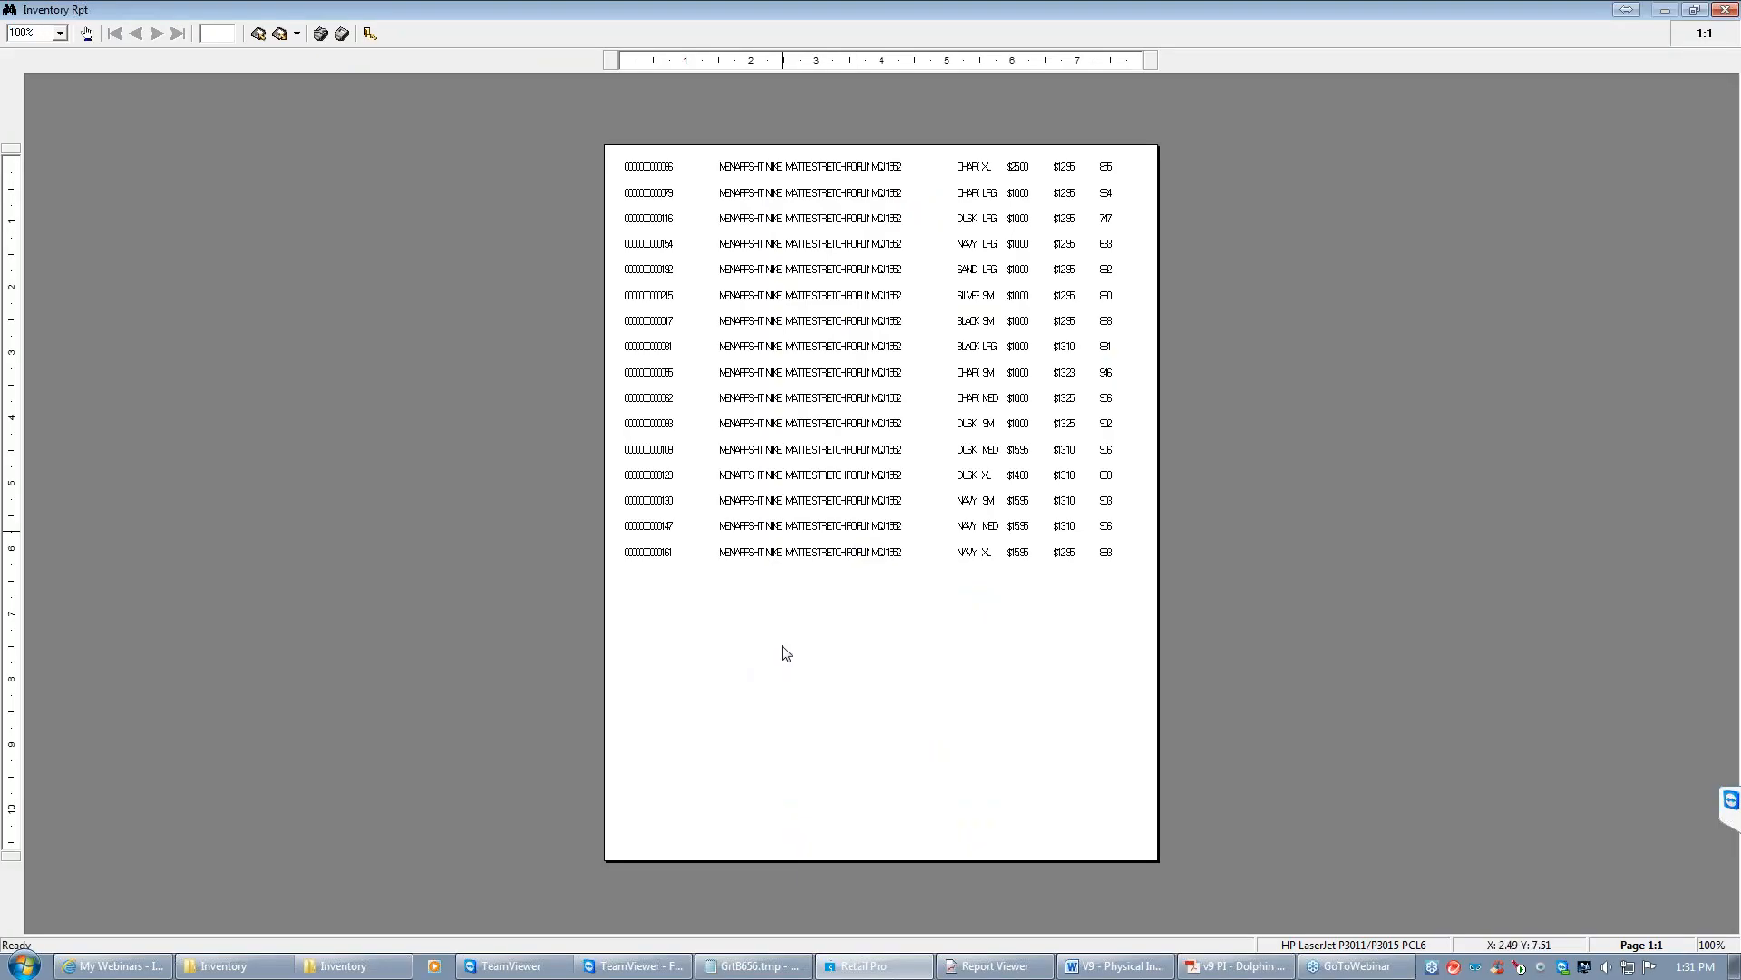
{"action": "left_click", "coordinate": [782, 653]}
{"action": "left_click", "coordinate": [781, 653]}
{"action": "left_click", "coordinate": [782, 653]}
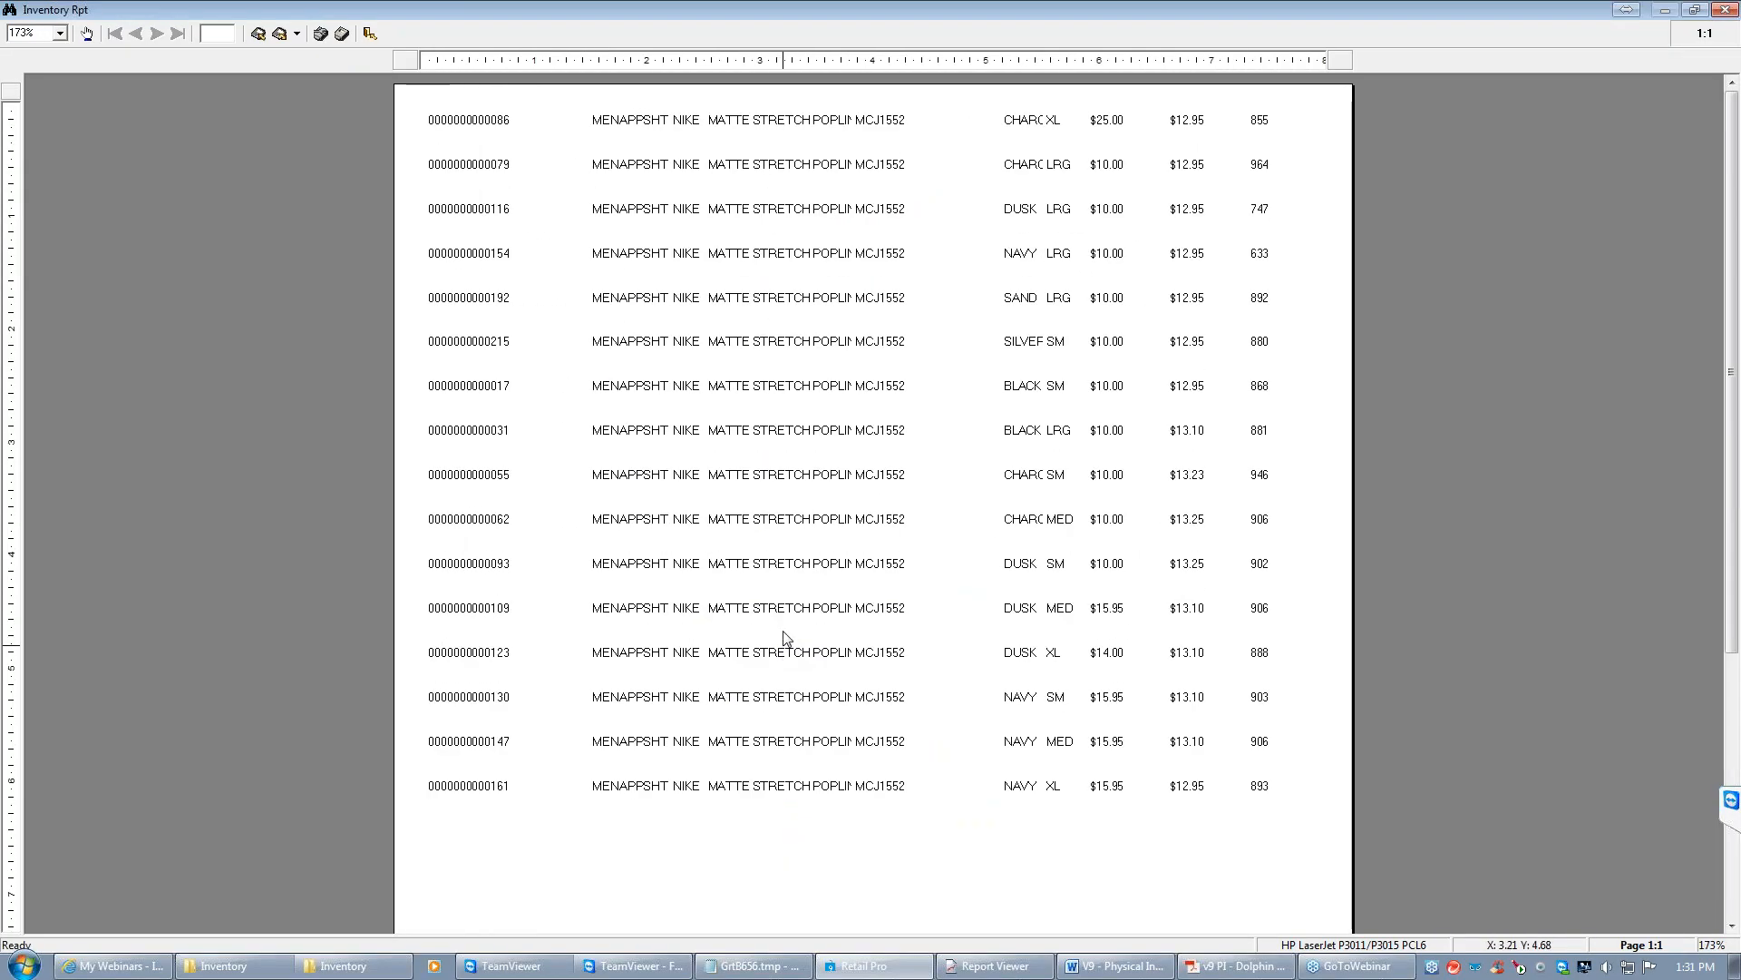
{"action": "left_click", "coordinate": [369, 35]}
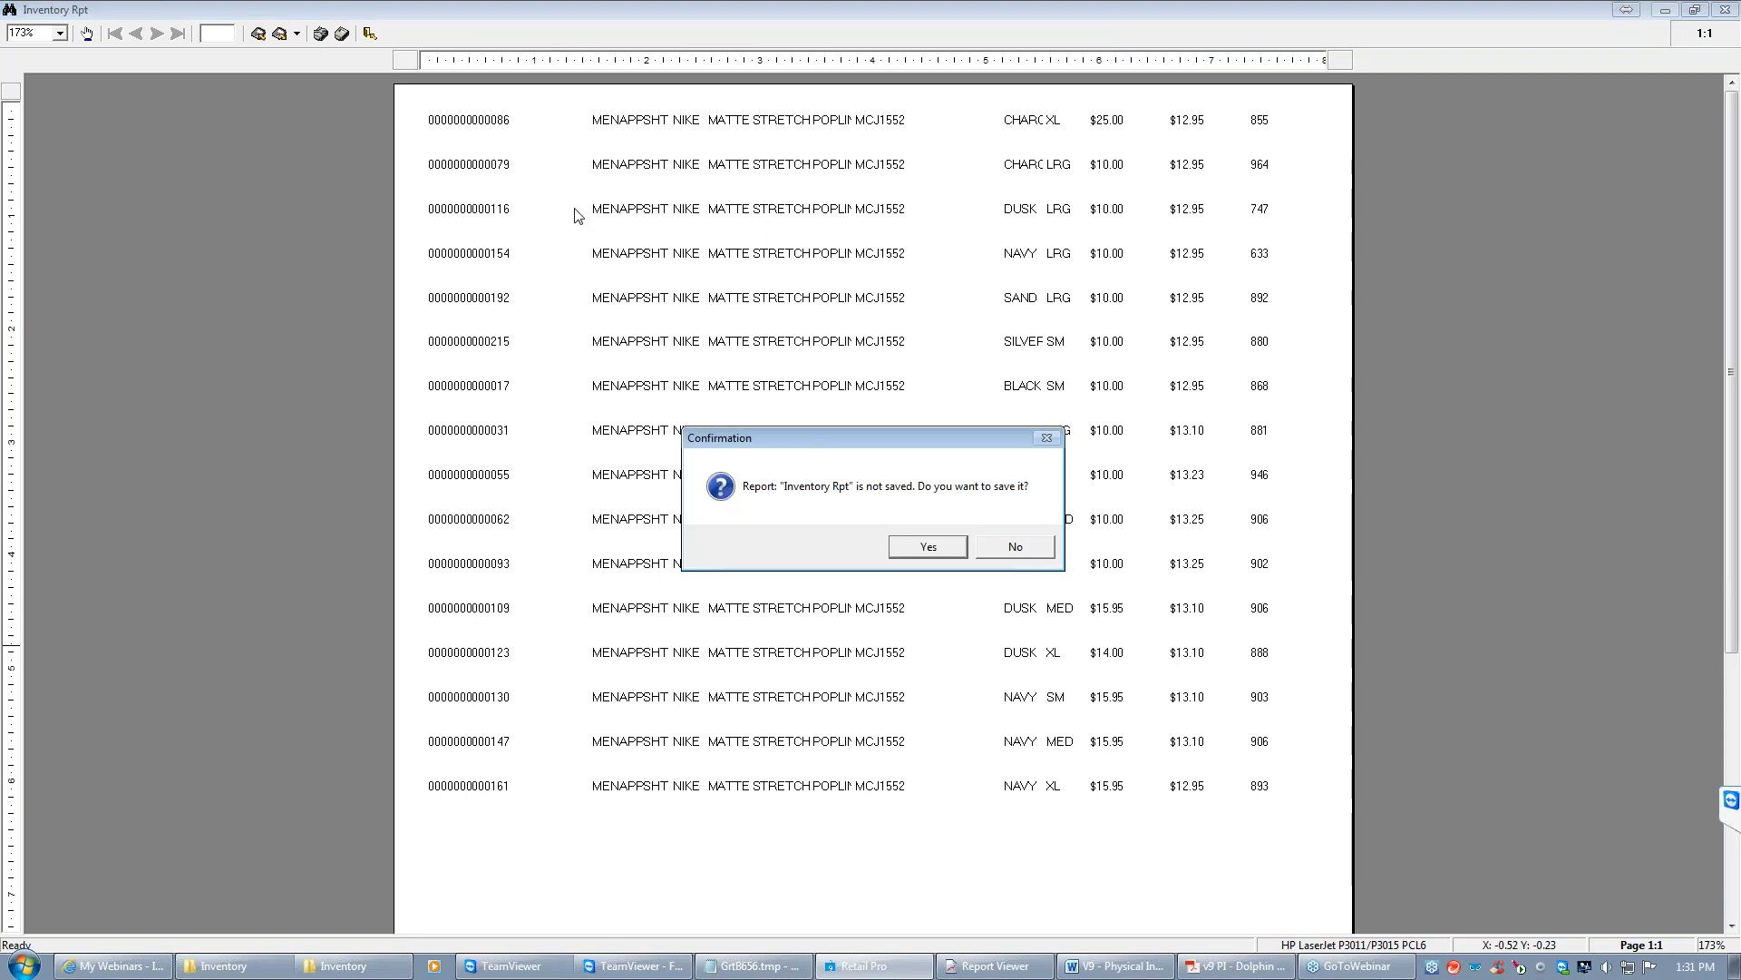
{"action": "left_click", "coordinate": [1025, 552]}
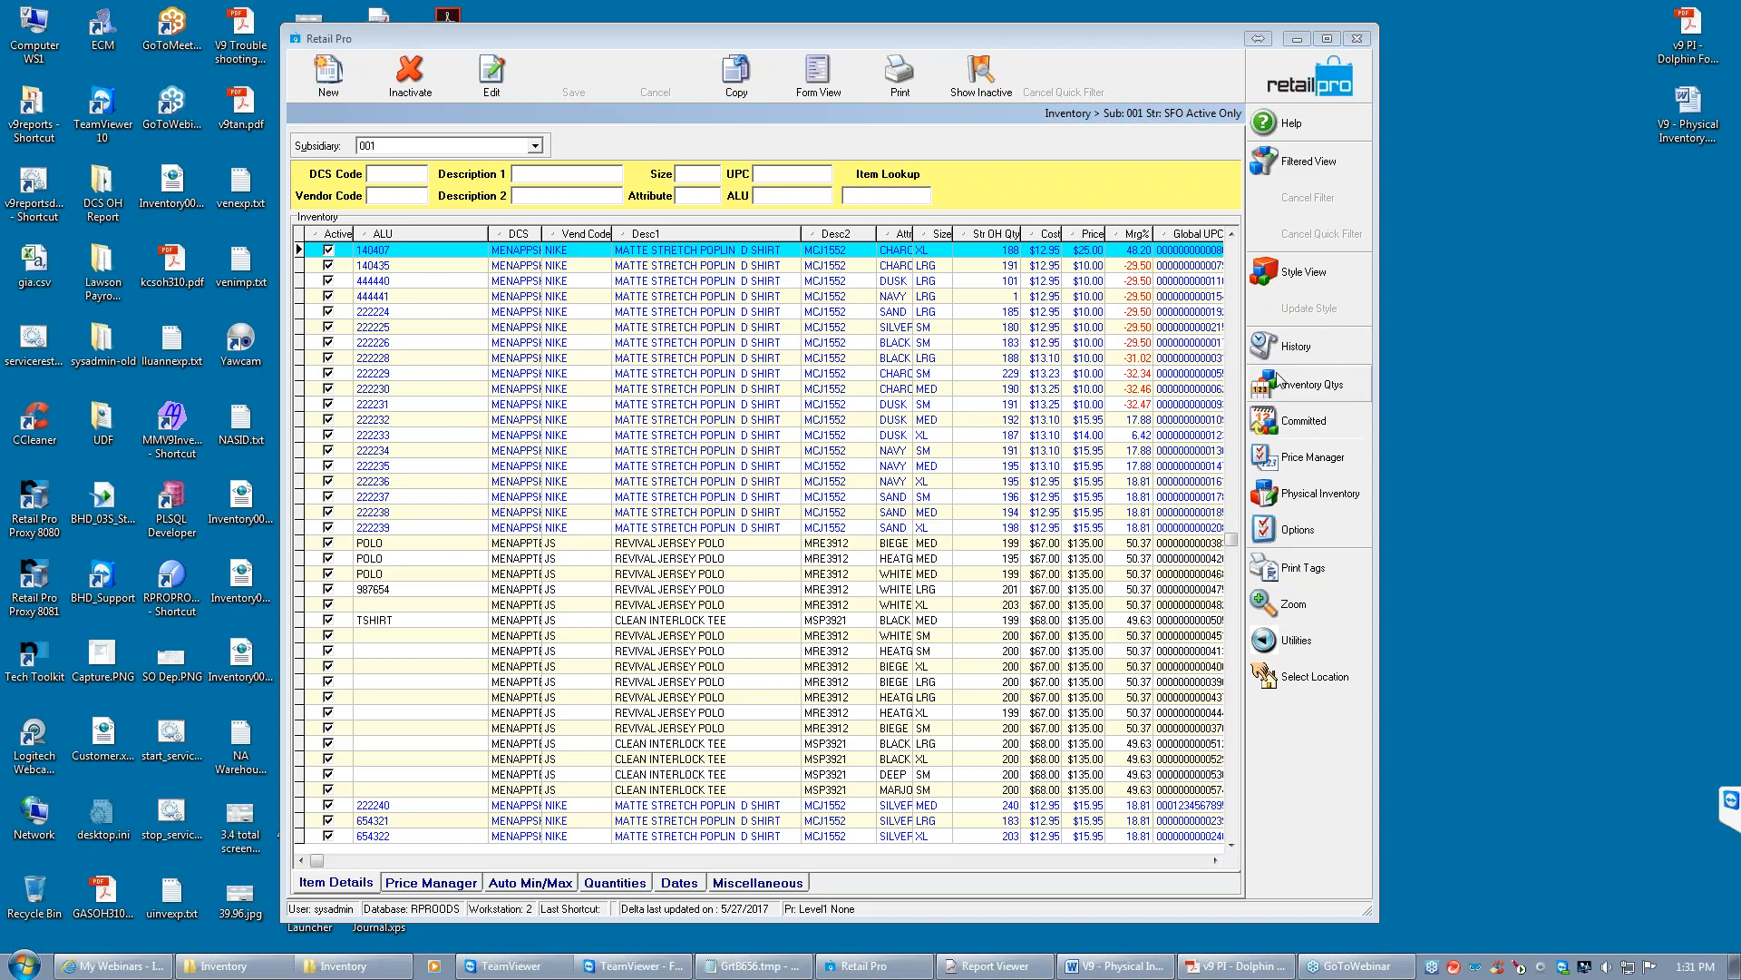
Create a physical inventory zone named zone1 for store SFO - San Francisco
{"action": "left_click", "coordinate": [1326, 497]}
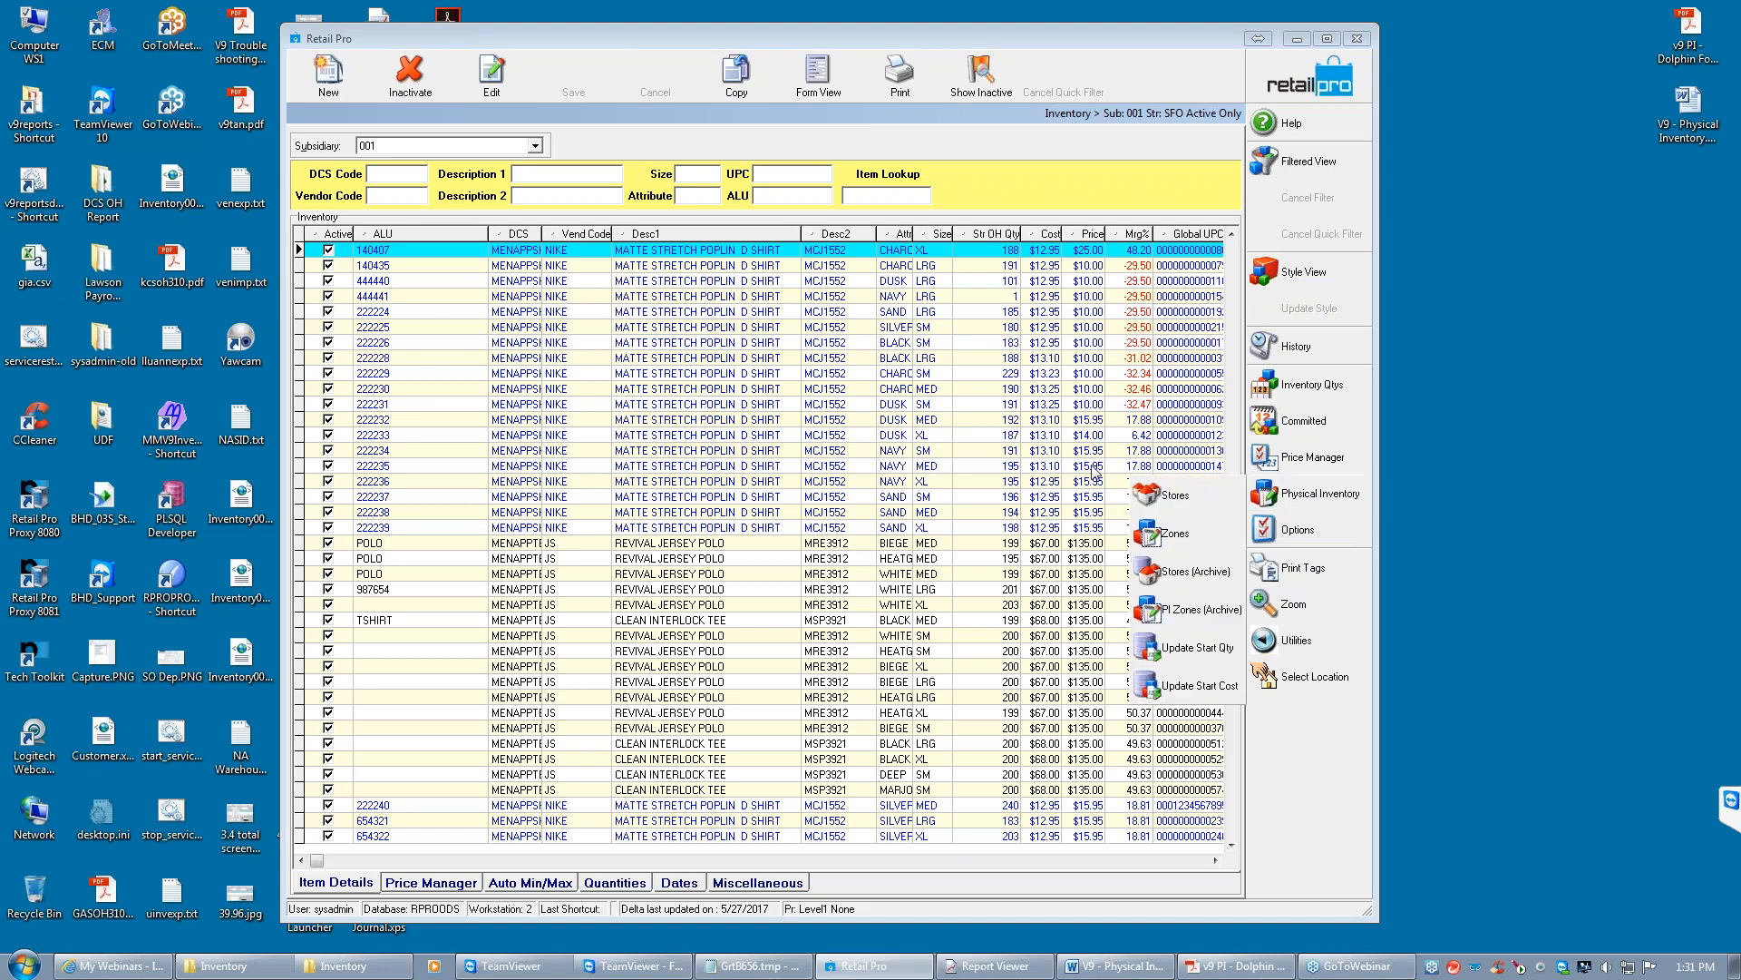
{"action": "left_click", "coordinate": [1178, 535]}
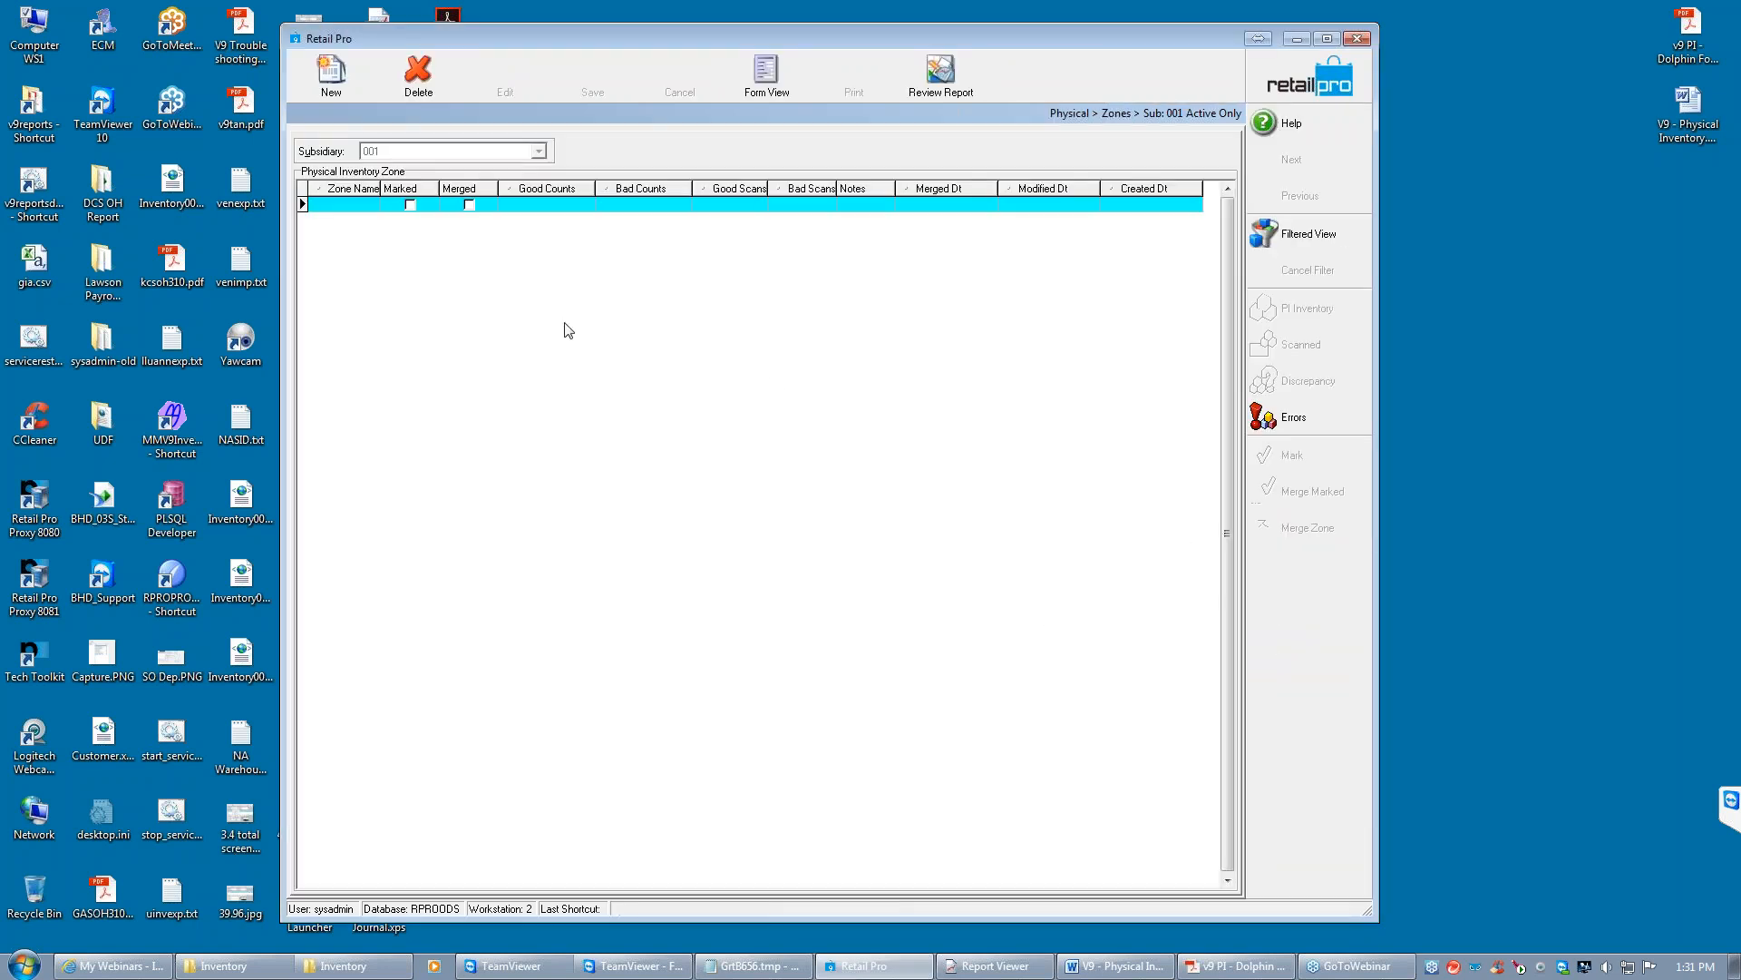
{"action": "left_click", "coordinate": [328, 80]}
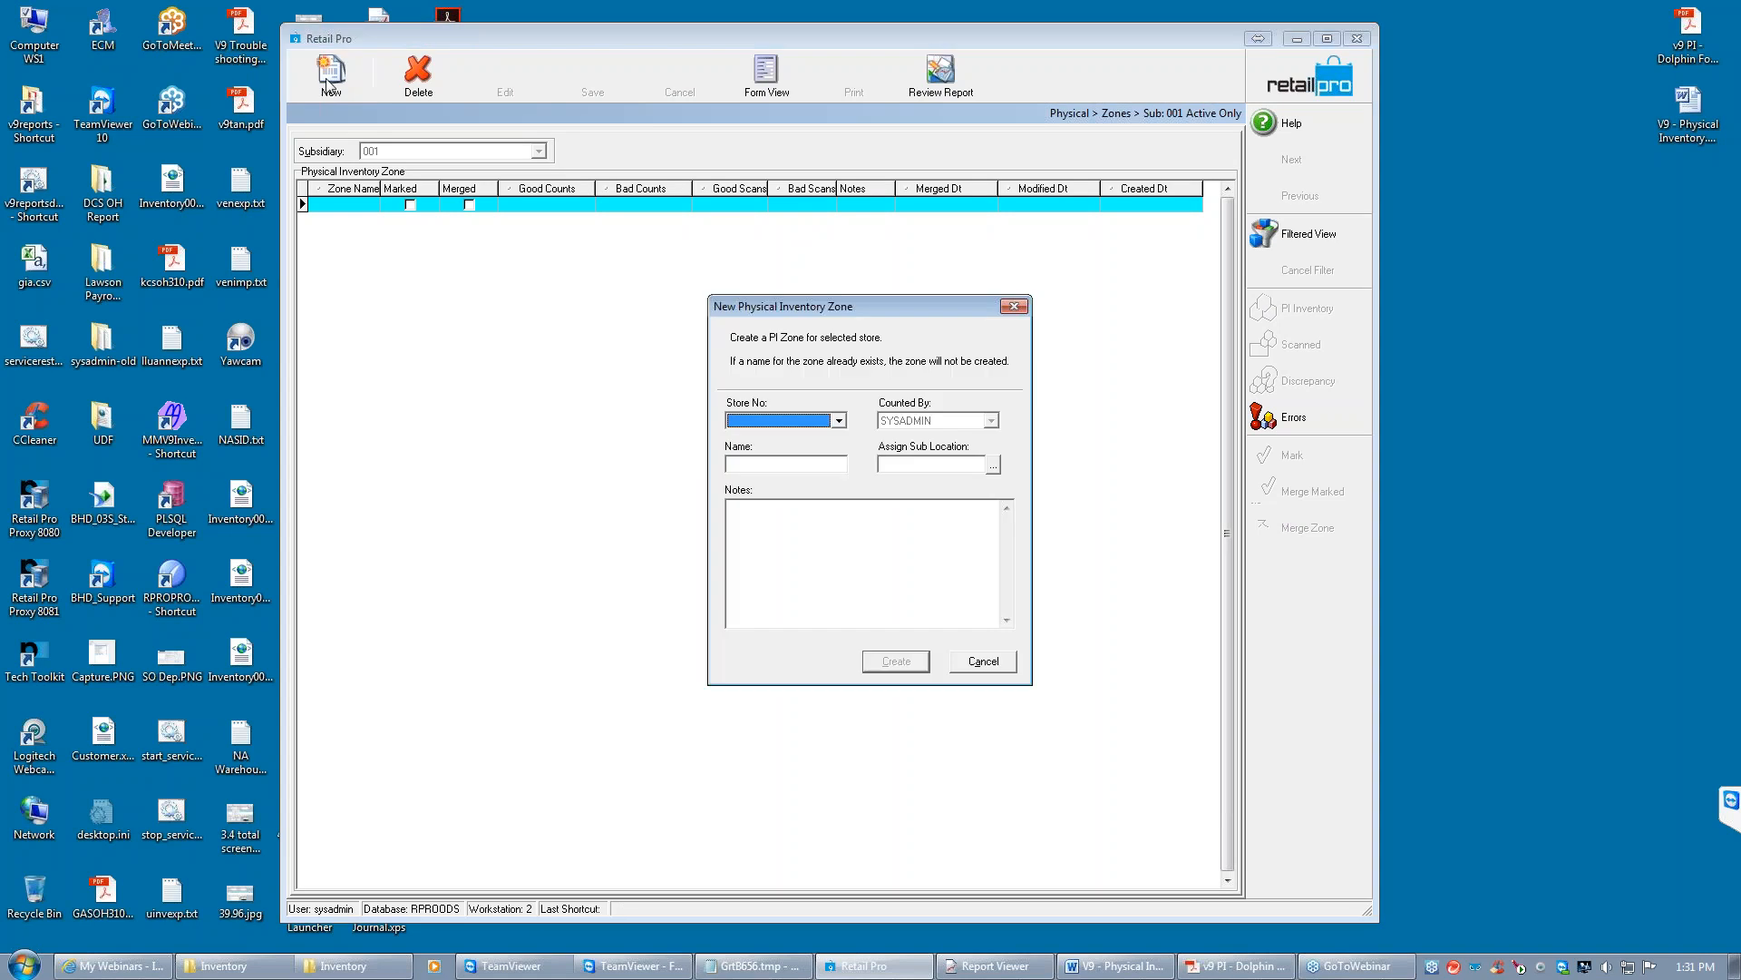
{"action": "left_click", "coordinate": [839, 420]}
{"action": "left_click", "coordinate": [753, 437]}
{"action": "left_click", "coordinate": [744, 467]}
{"action": "type", "text": "z"}
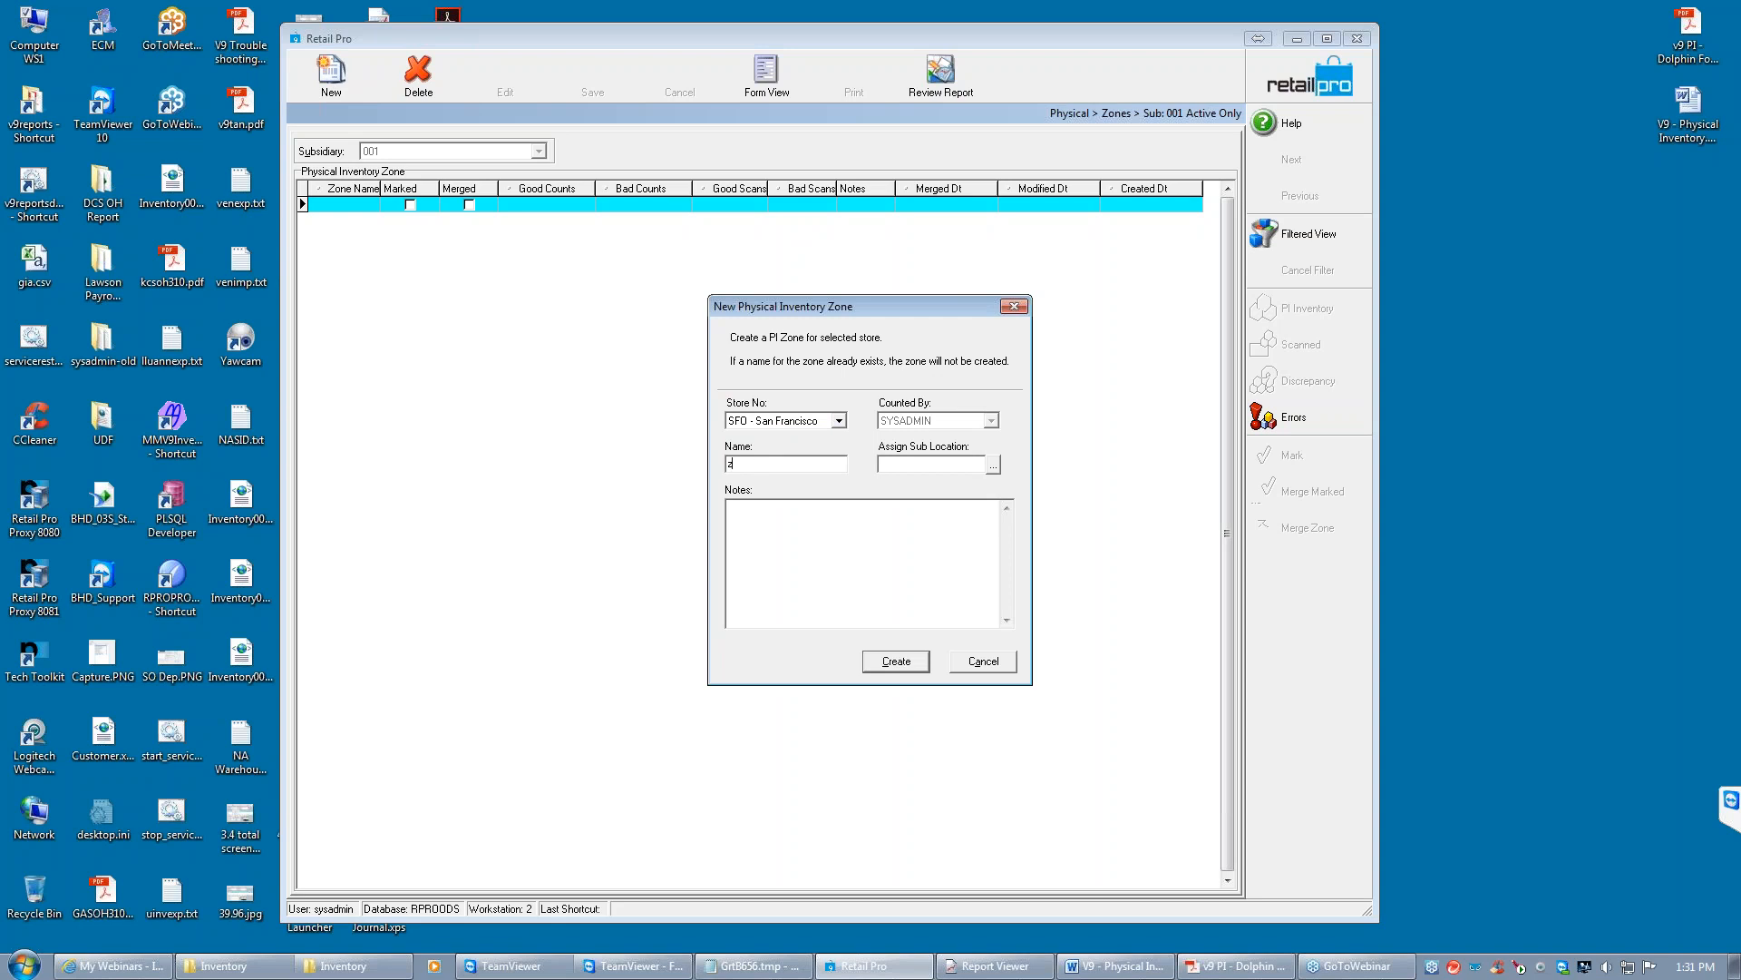
{"action": "type", "text": "one1"}
{"action": "left_click", "coordinate": [896, 661]}
Open Add Counts for ZONE1's scanned items, review the import format and set manual entry to go to Quantity for current item
{"action": "left_click", "coordinate": [643, 210]}
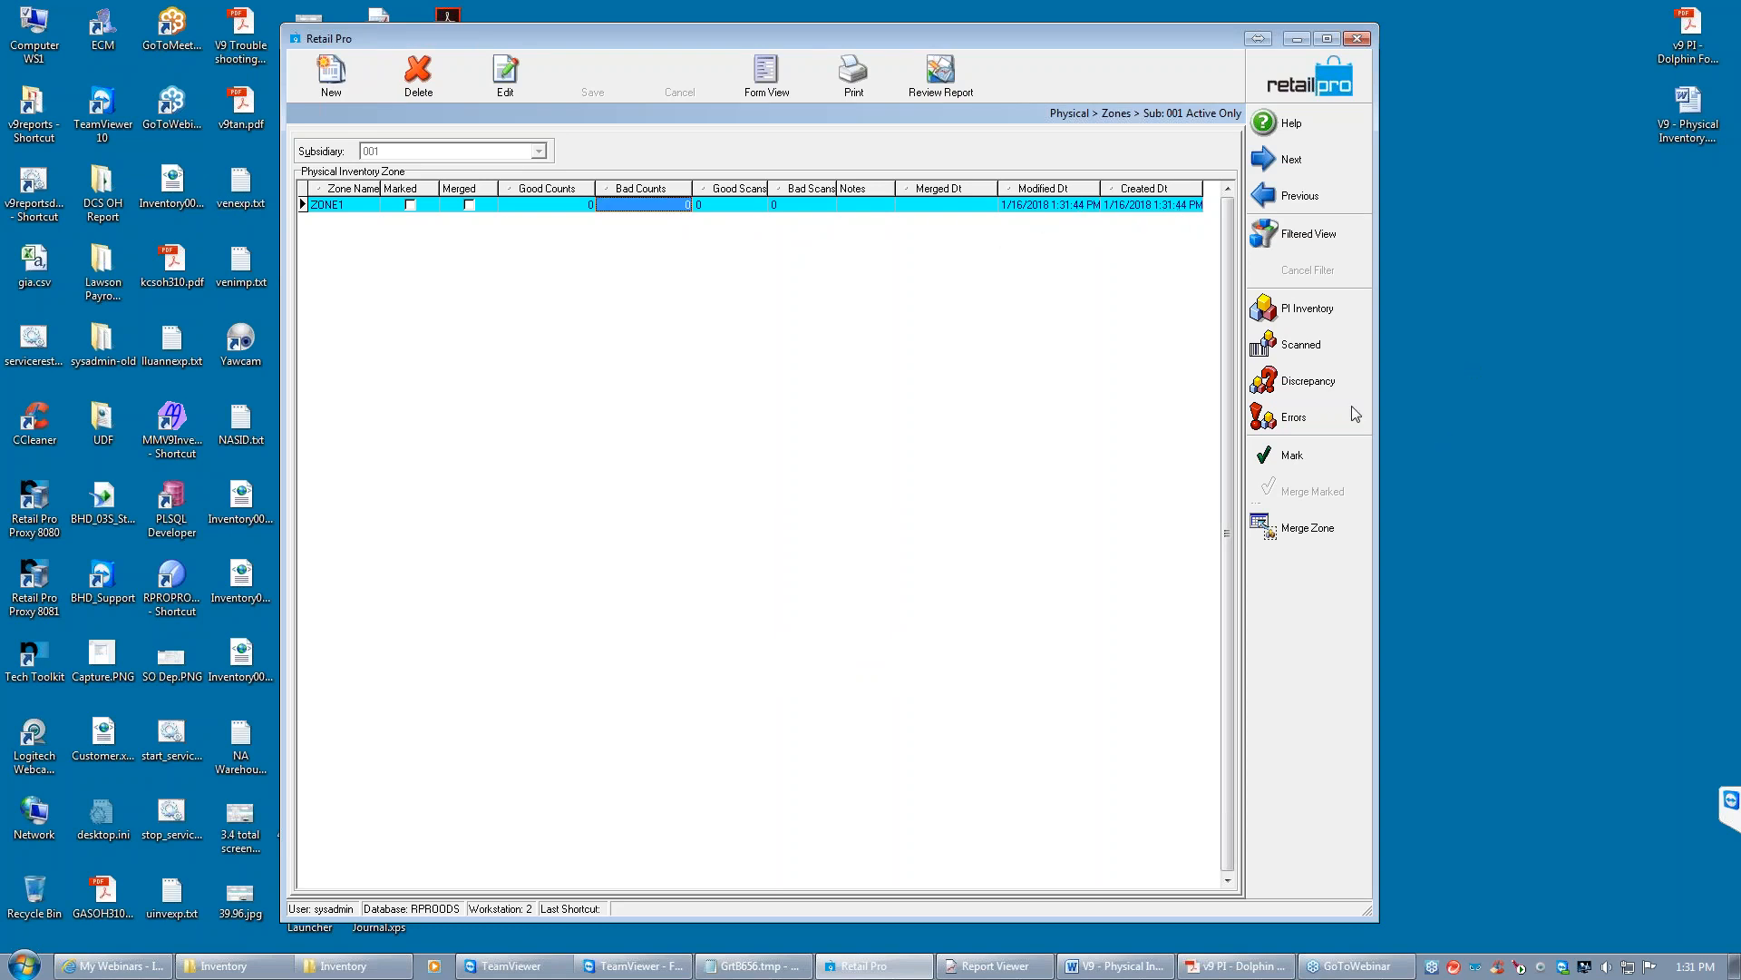
{"action": "left_click", "coordinate": [1295, 349]}
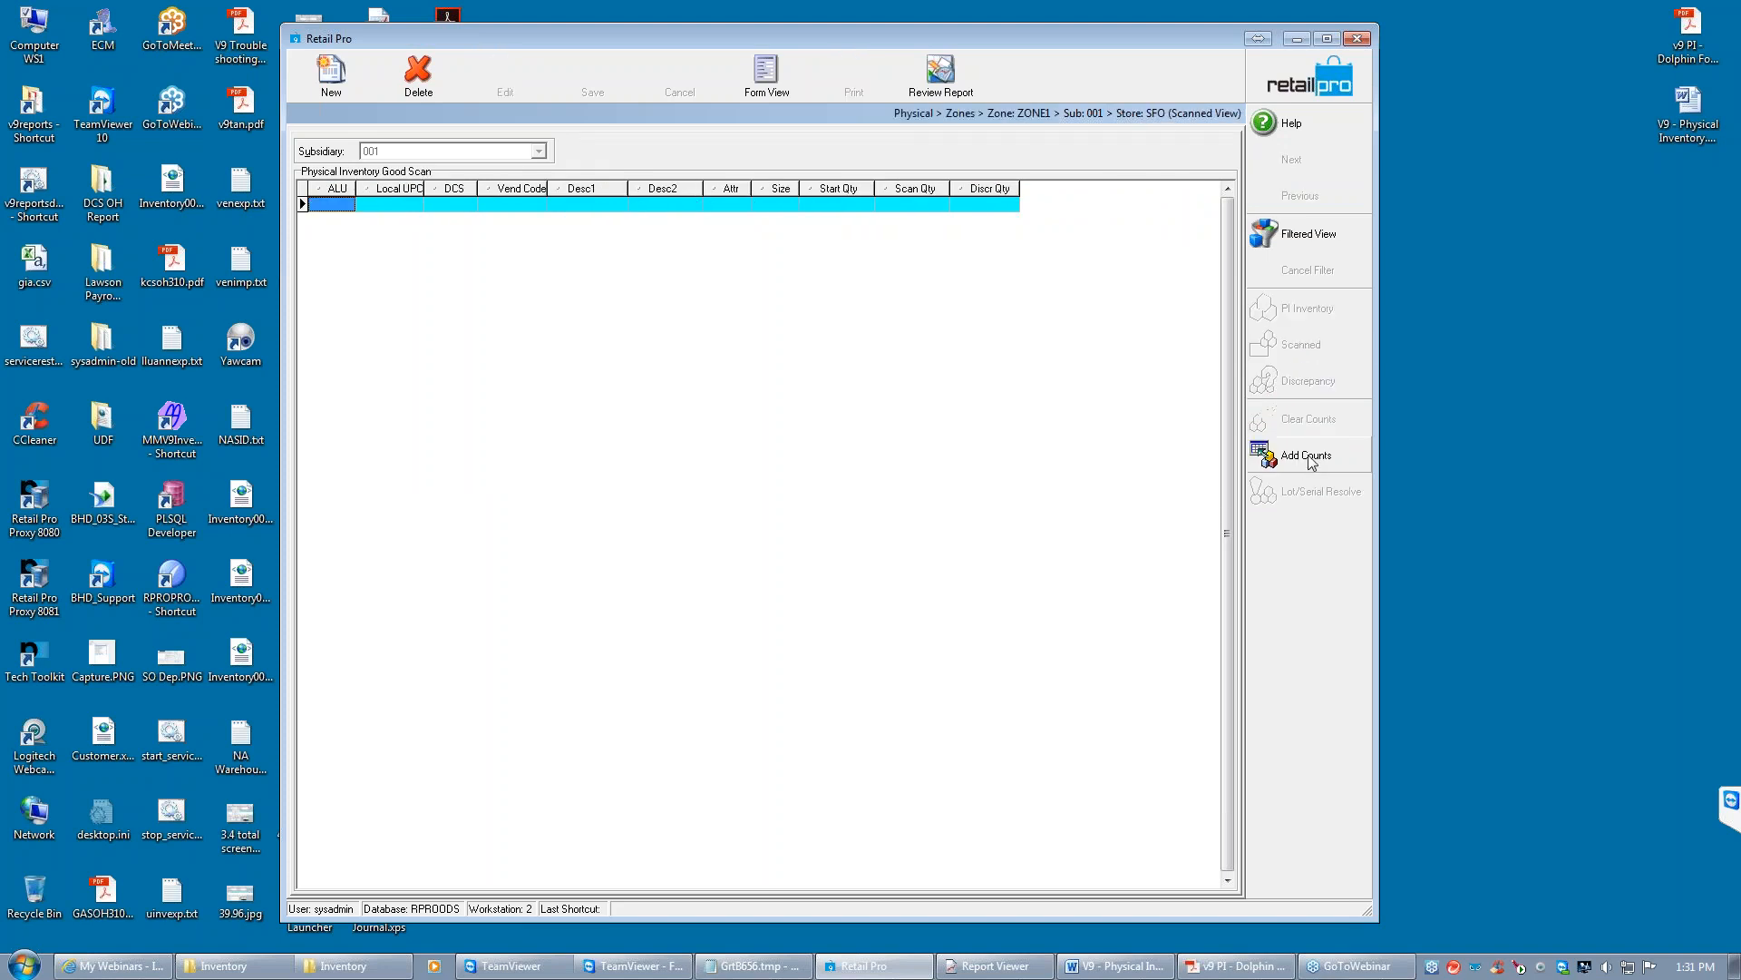
{"action": "left_click", "coordinate": [1311, 464]}
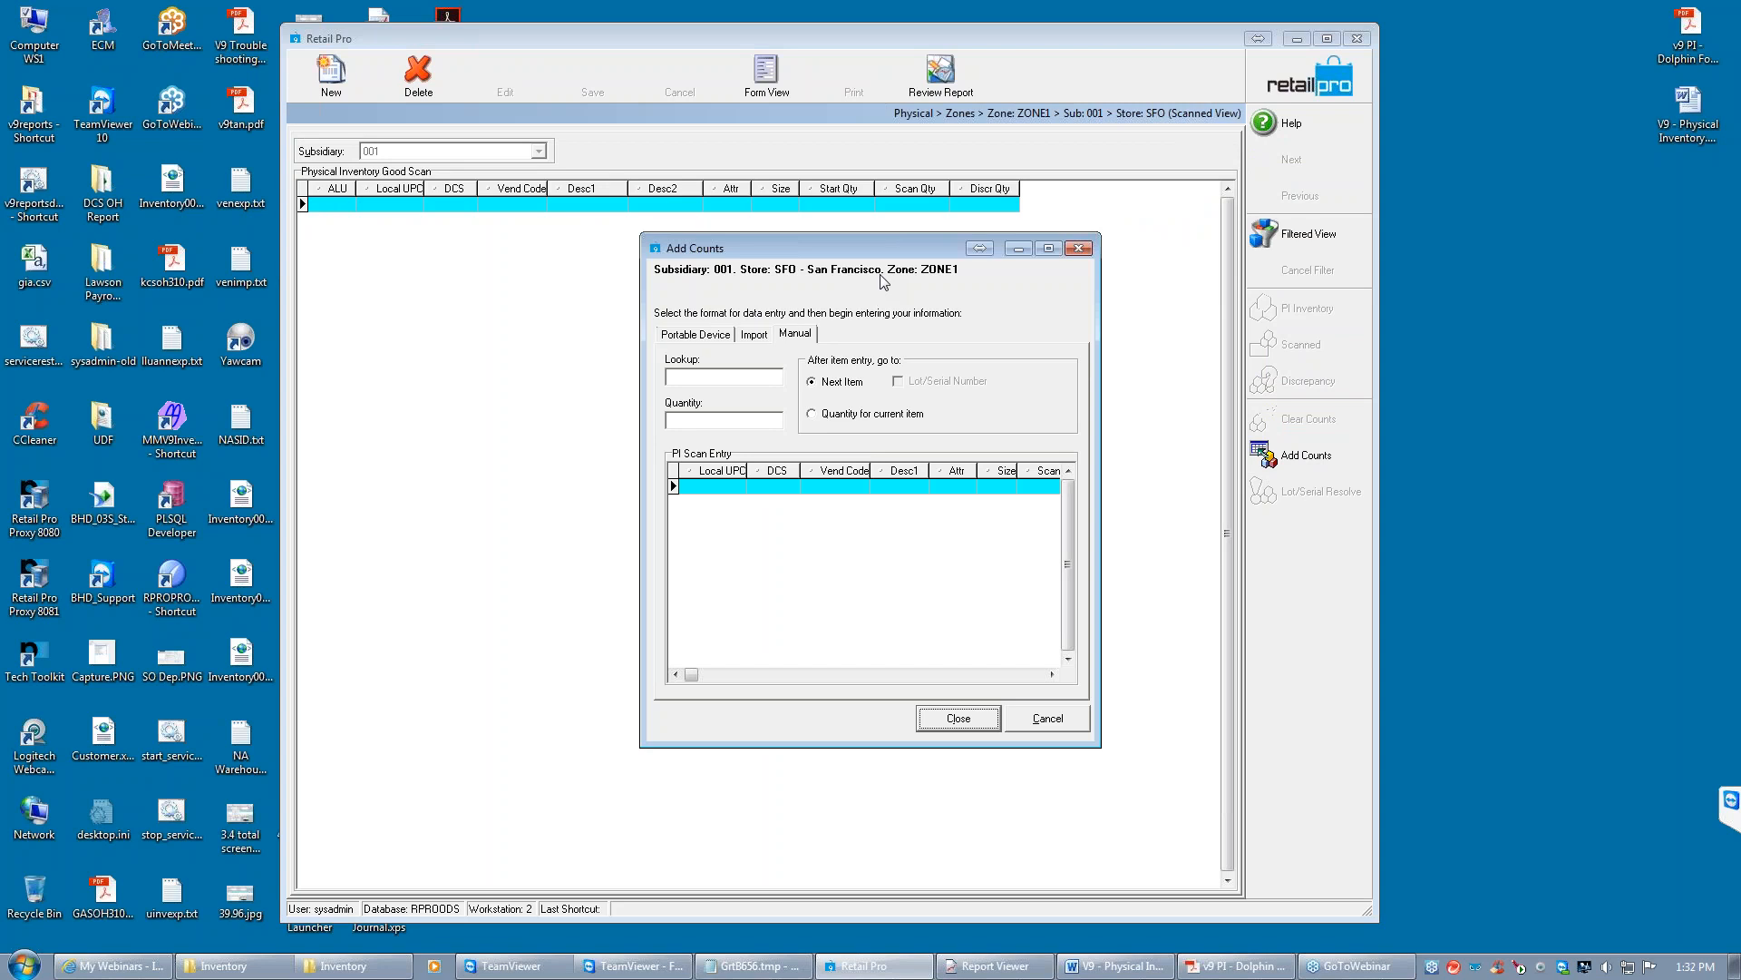
{"action": "left_click", "coordinate": [755, 335]}
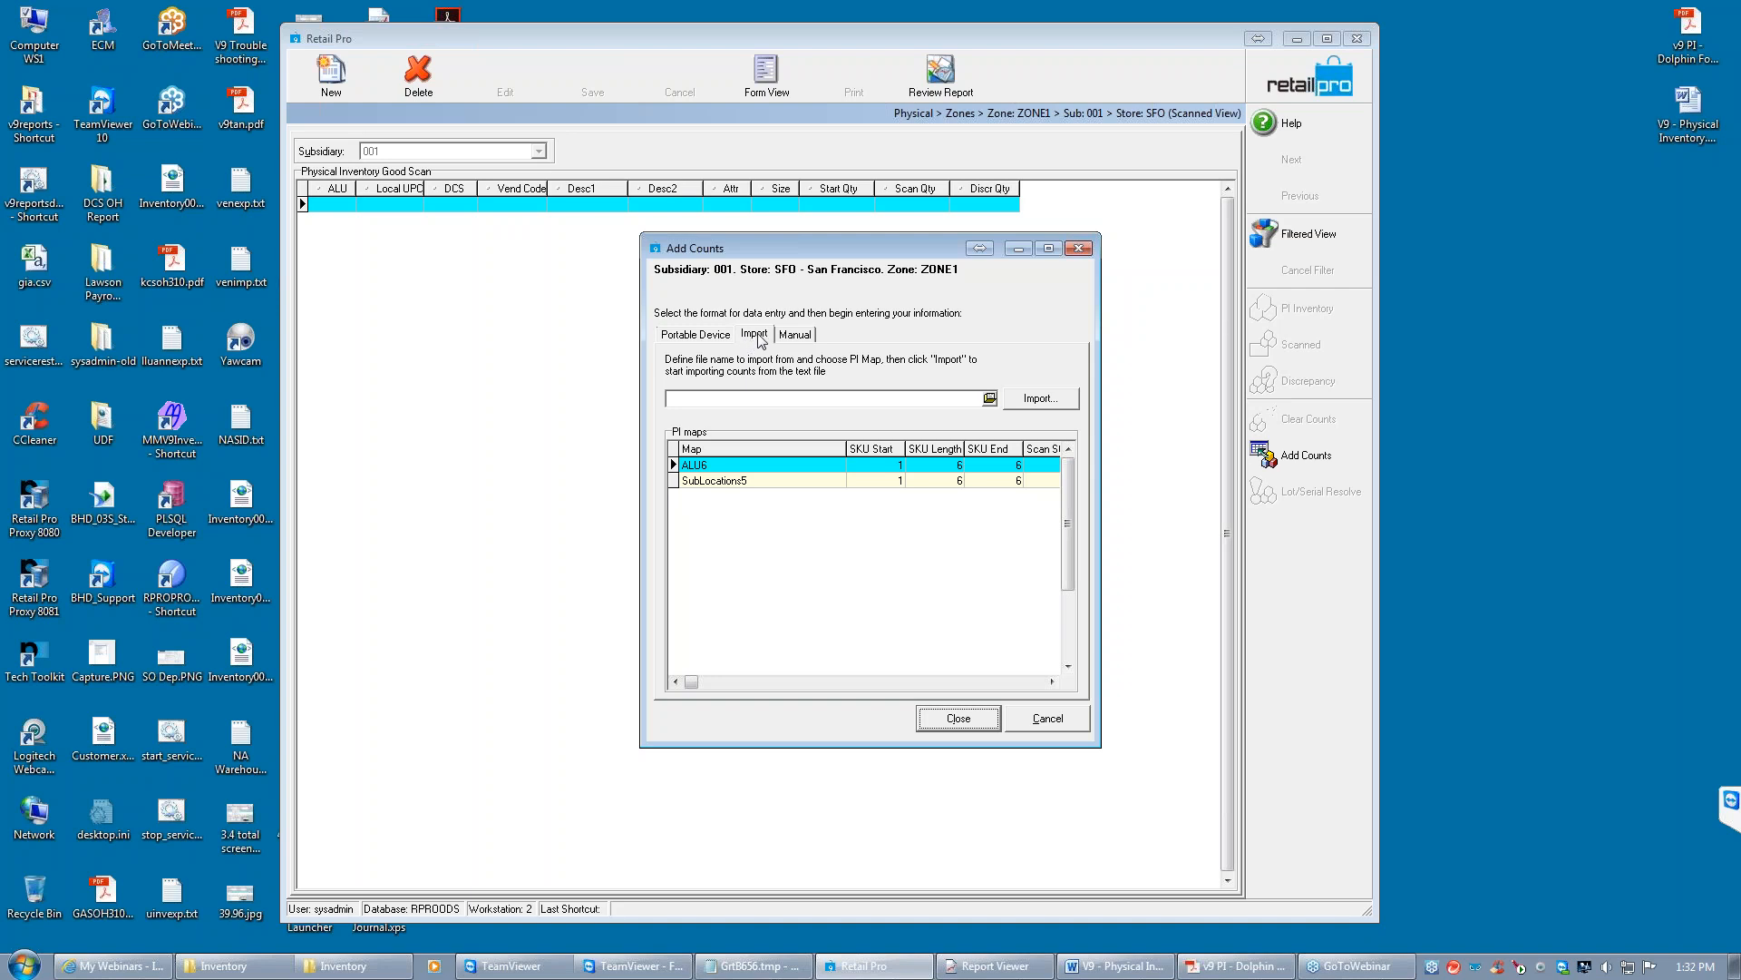
{"action": "left_click", "coordinate": [805, 340]}
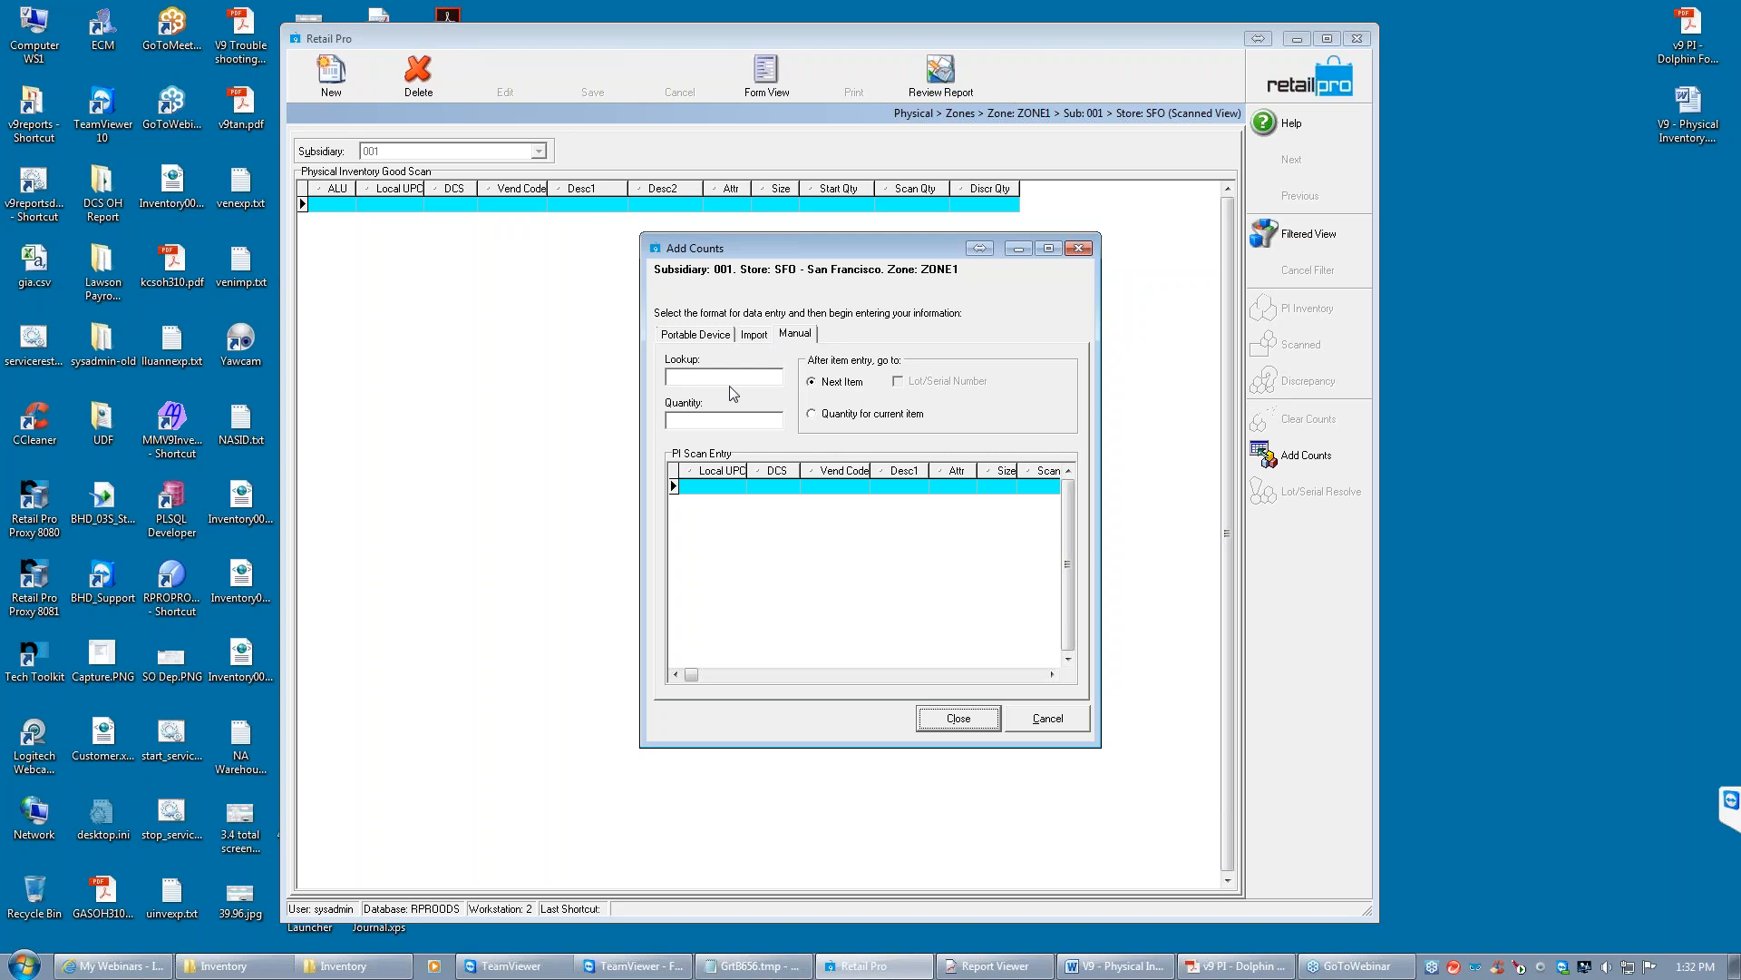
{"action": "left_click", "coordinate": [811, 415]}
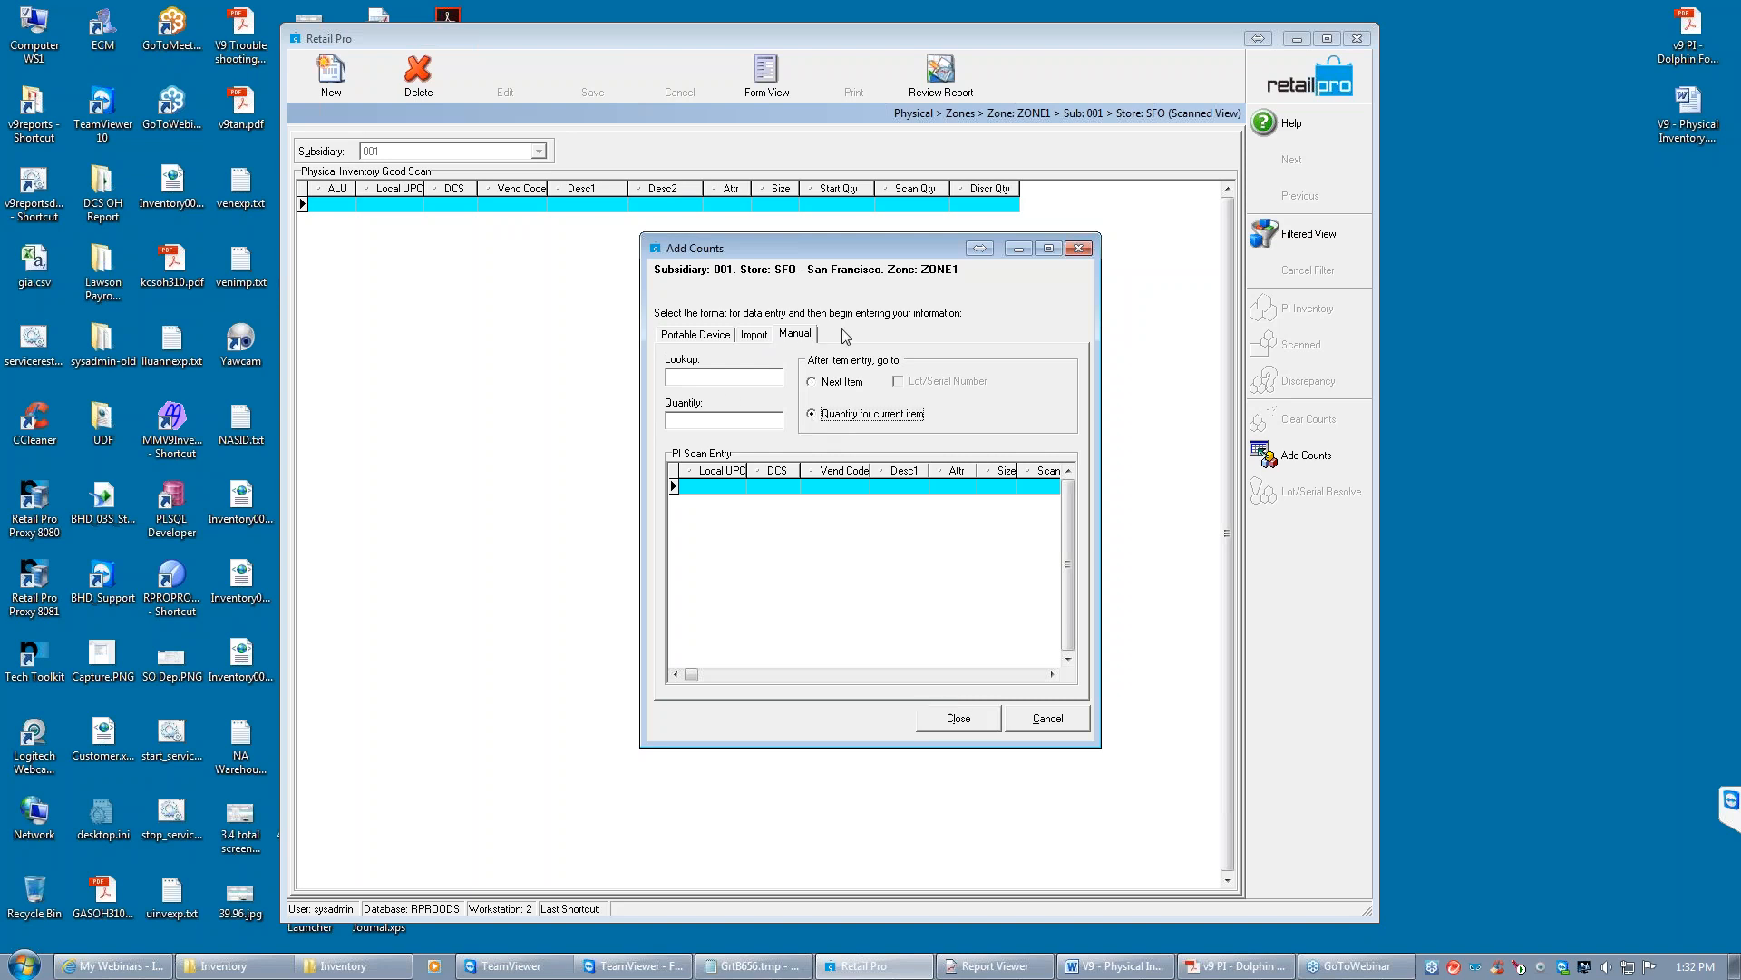
Look up item 102 in the manual entry and record a count of 10 for it
{"action": "left_click", "coordinate": [725, 374]}
{"action": "type", "text": "102"}
{"action": "key", "text": "Return"}
{"action": "type", "text": "1"}
{"action": "key", "text": "Return"}
Record a manual count of 12 for item 103 and close the count entry for ZONE1
{"action": "type", "text": "103"}
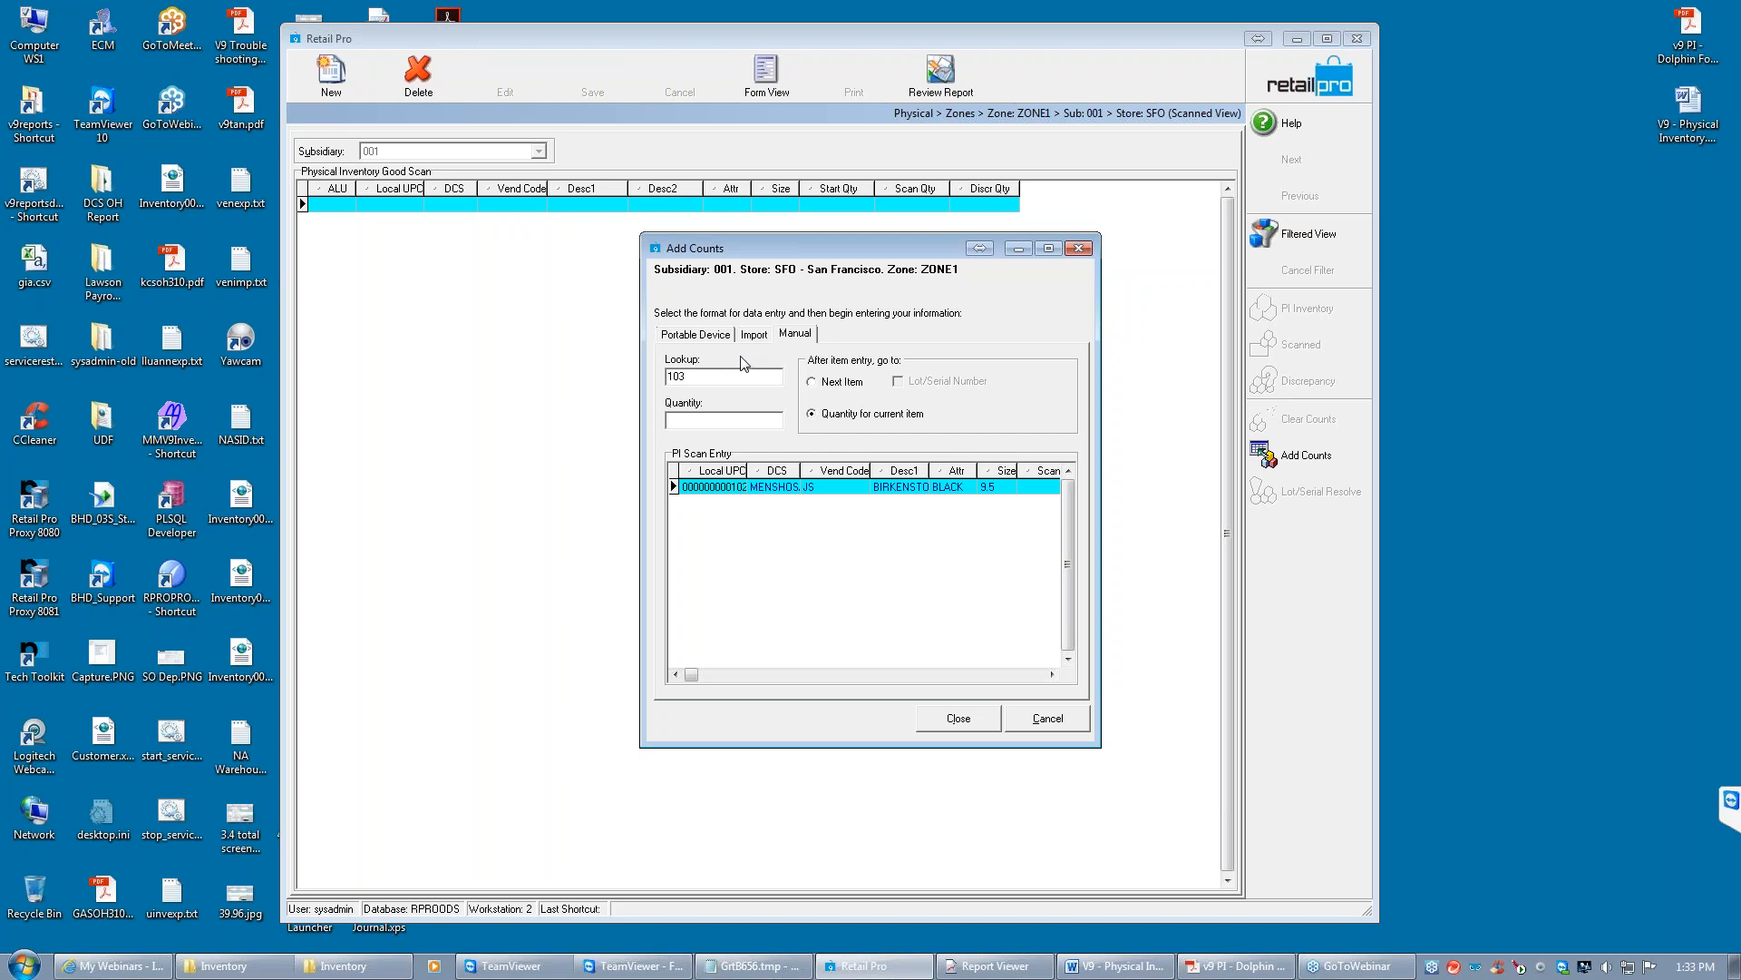
{"action": "key", "text": "Return"}
{"action": "type", "text": "12"}
{"action": "left_click", "coordinate": [852, 487]}
{"action": "left_click", "coordinate": [688, 419]}
{"action": "key", "text": "Return"}
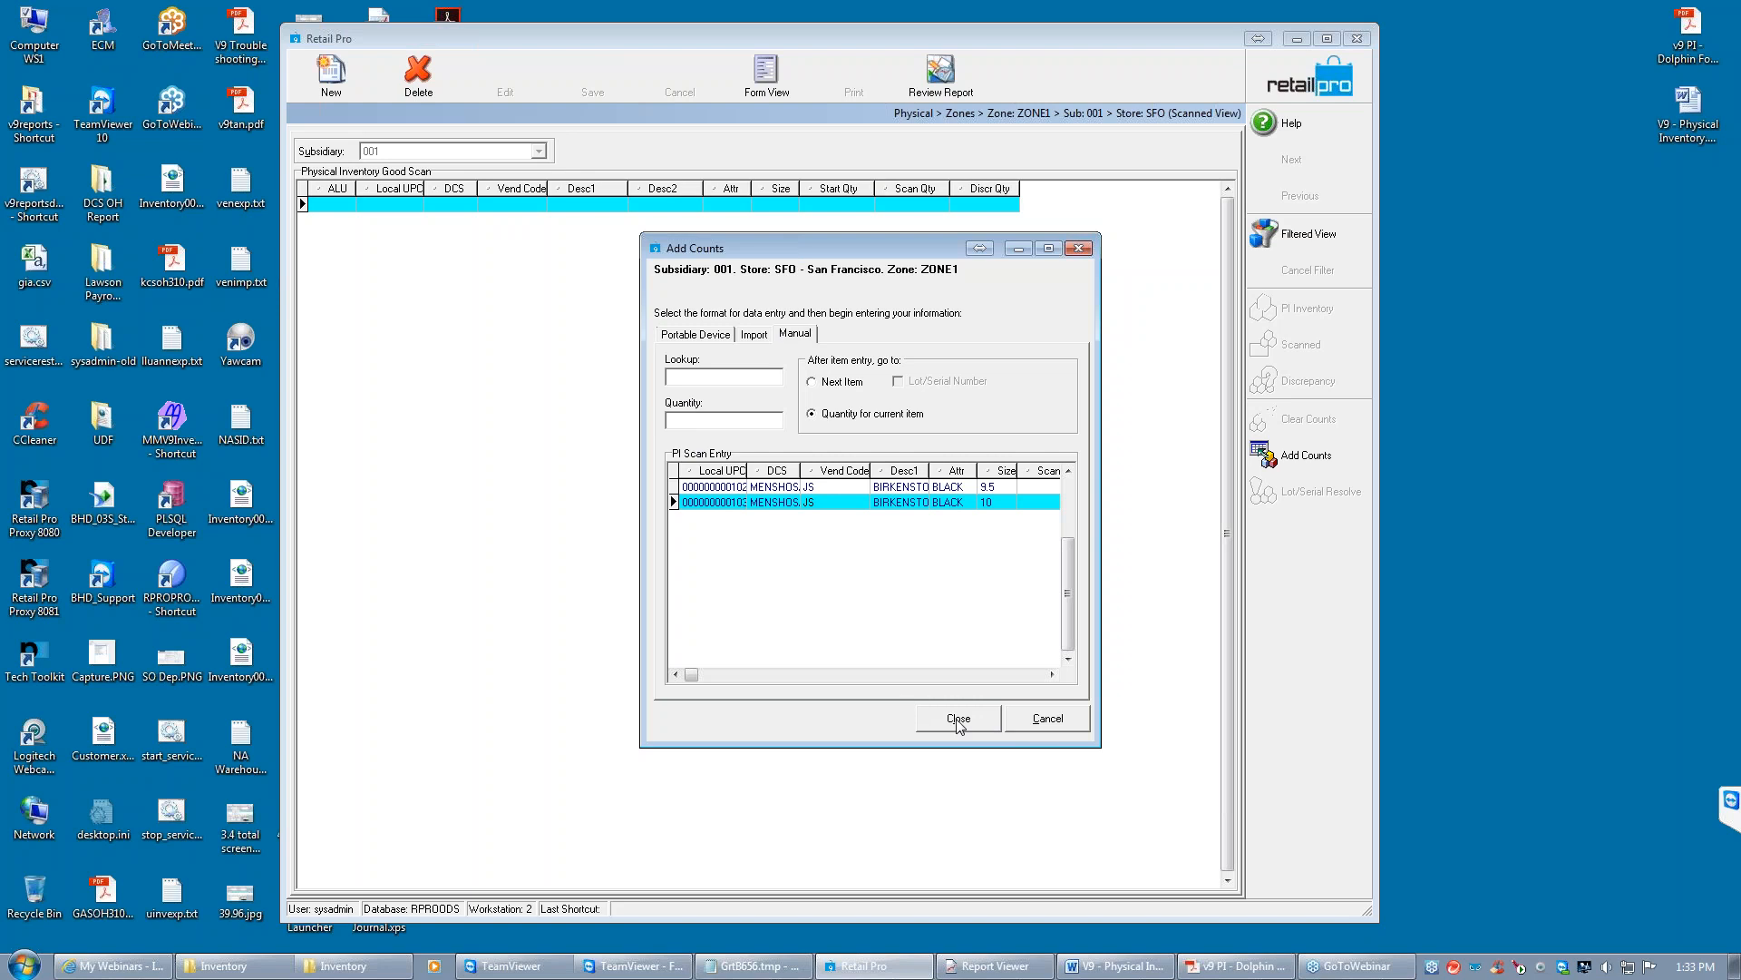
{"action": "left_click", "coordinate": [958, 718]}
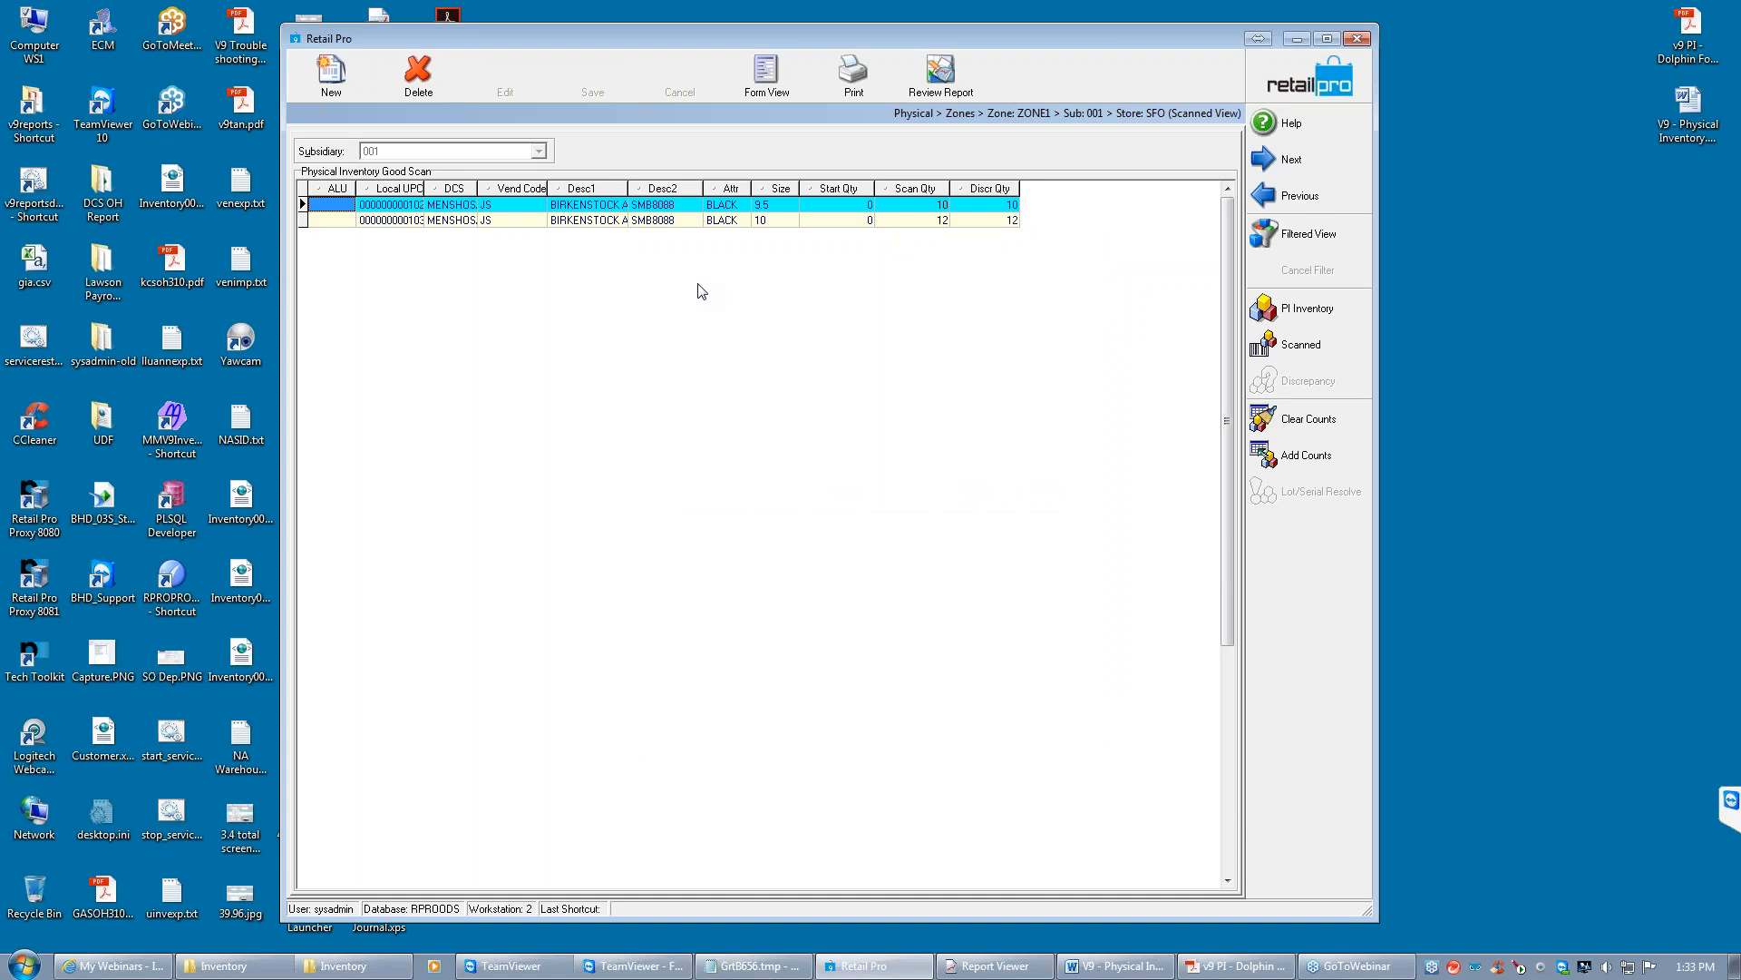
Return to the zone list and examine ZONE1's good counts and good scans
{"action": "left_click", "coordinate": [1303, 77]}
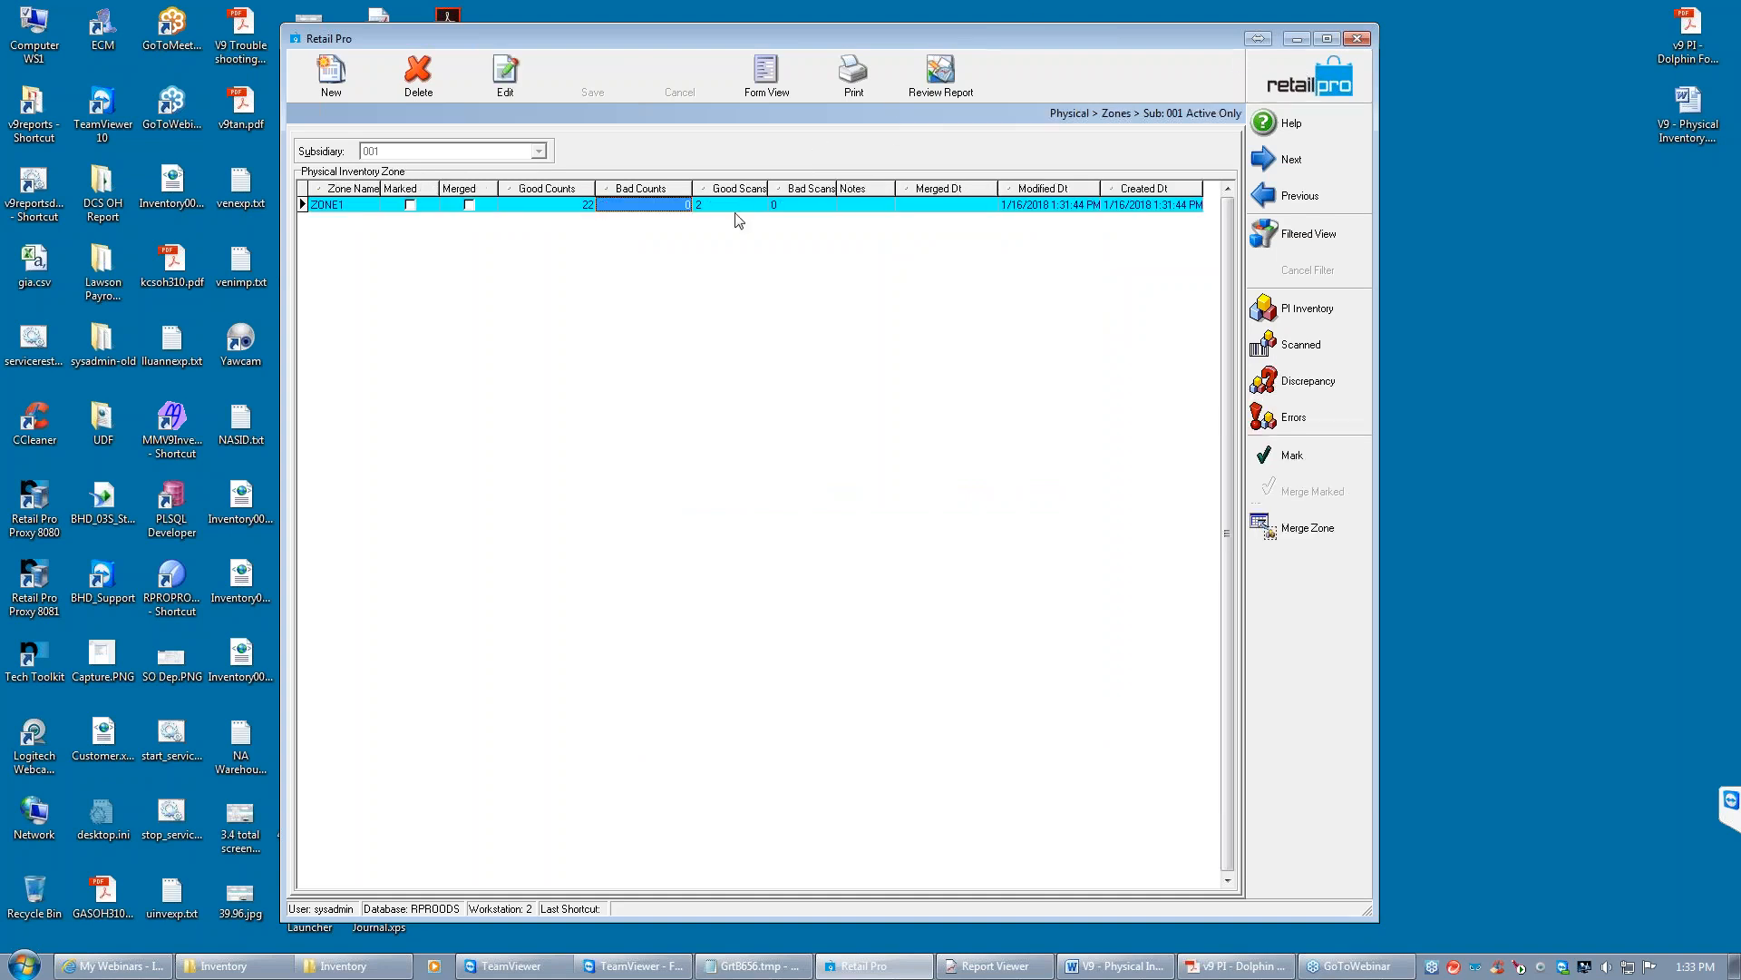
{"action": "left_click", "coordinate": [540, 211]}
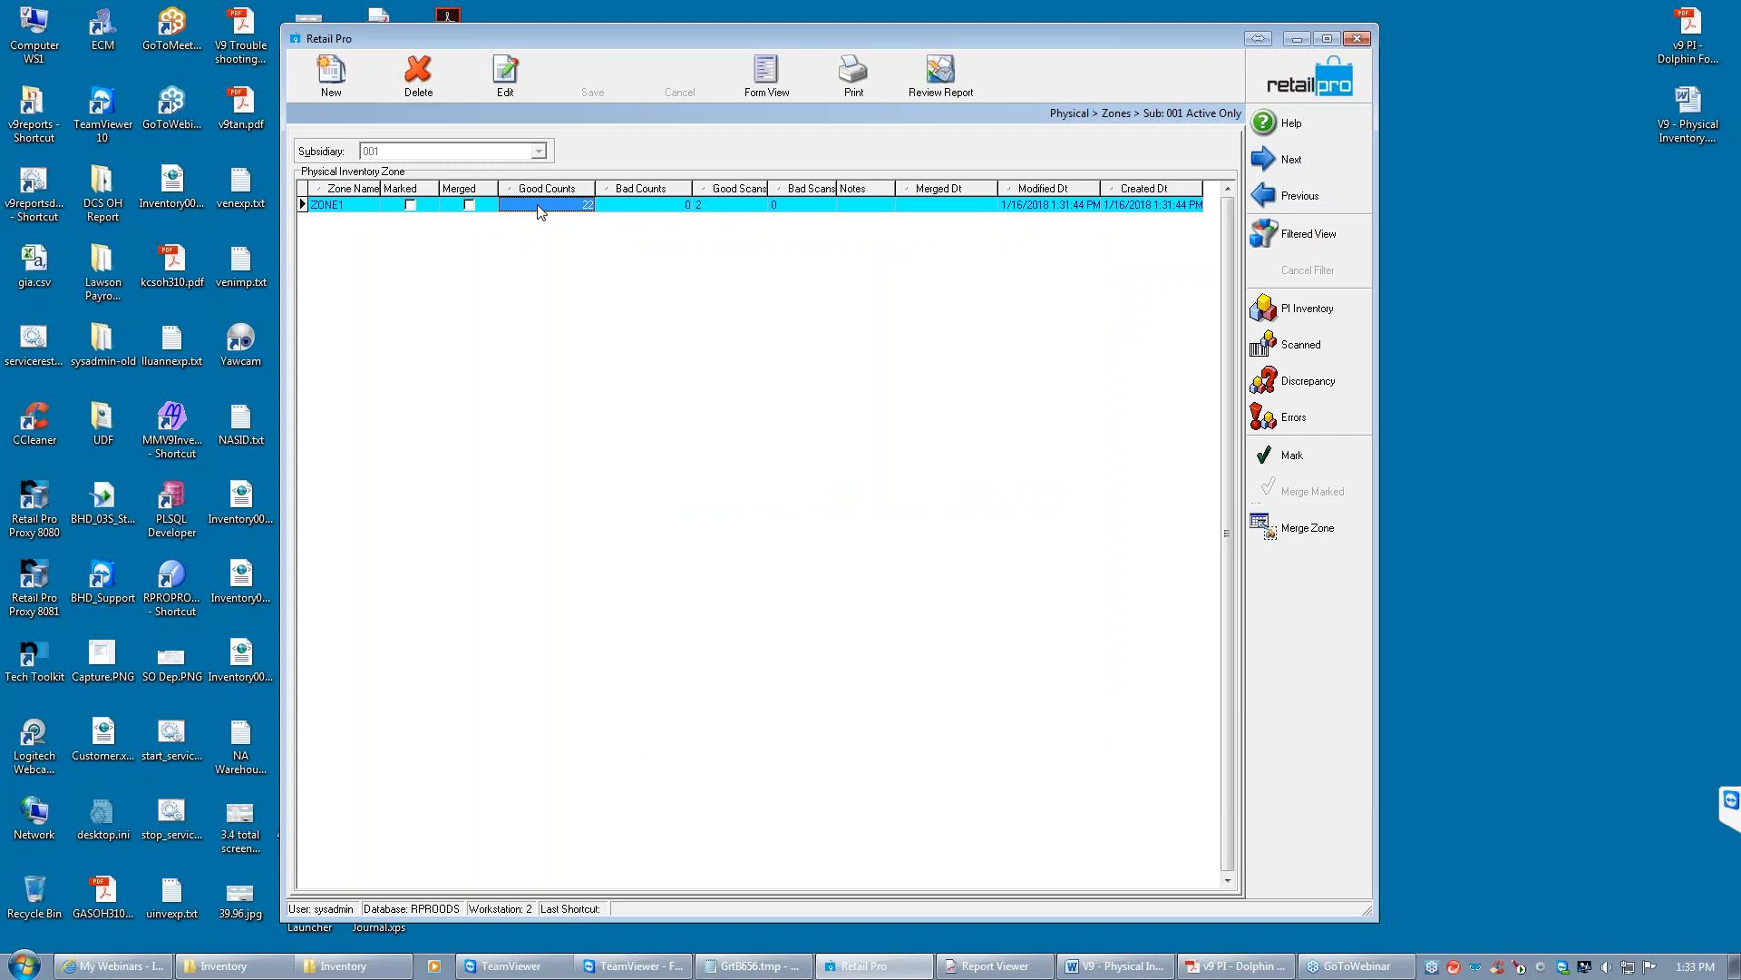
{"action": "left_click", "coordinate": [727, 209]}
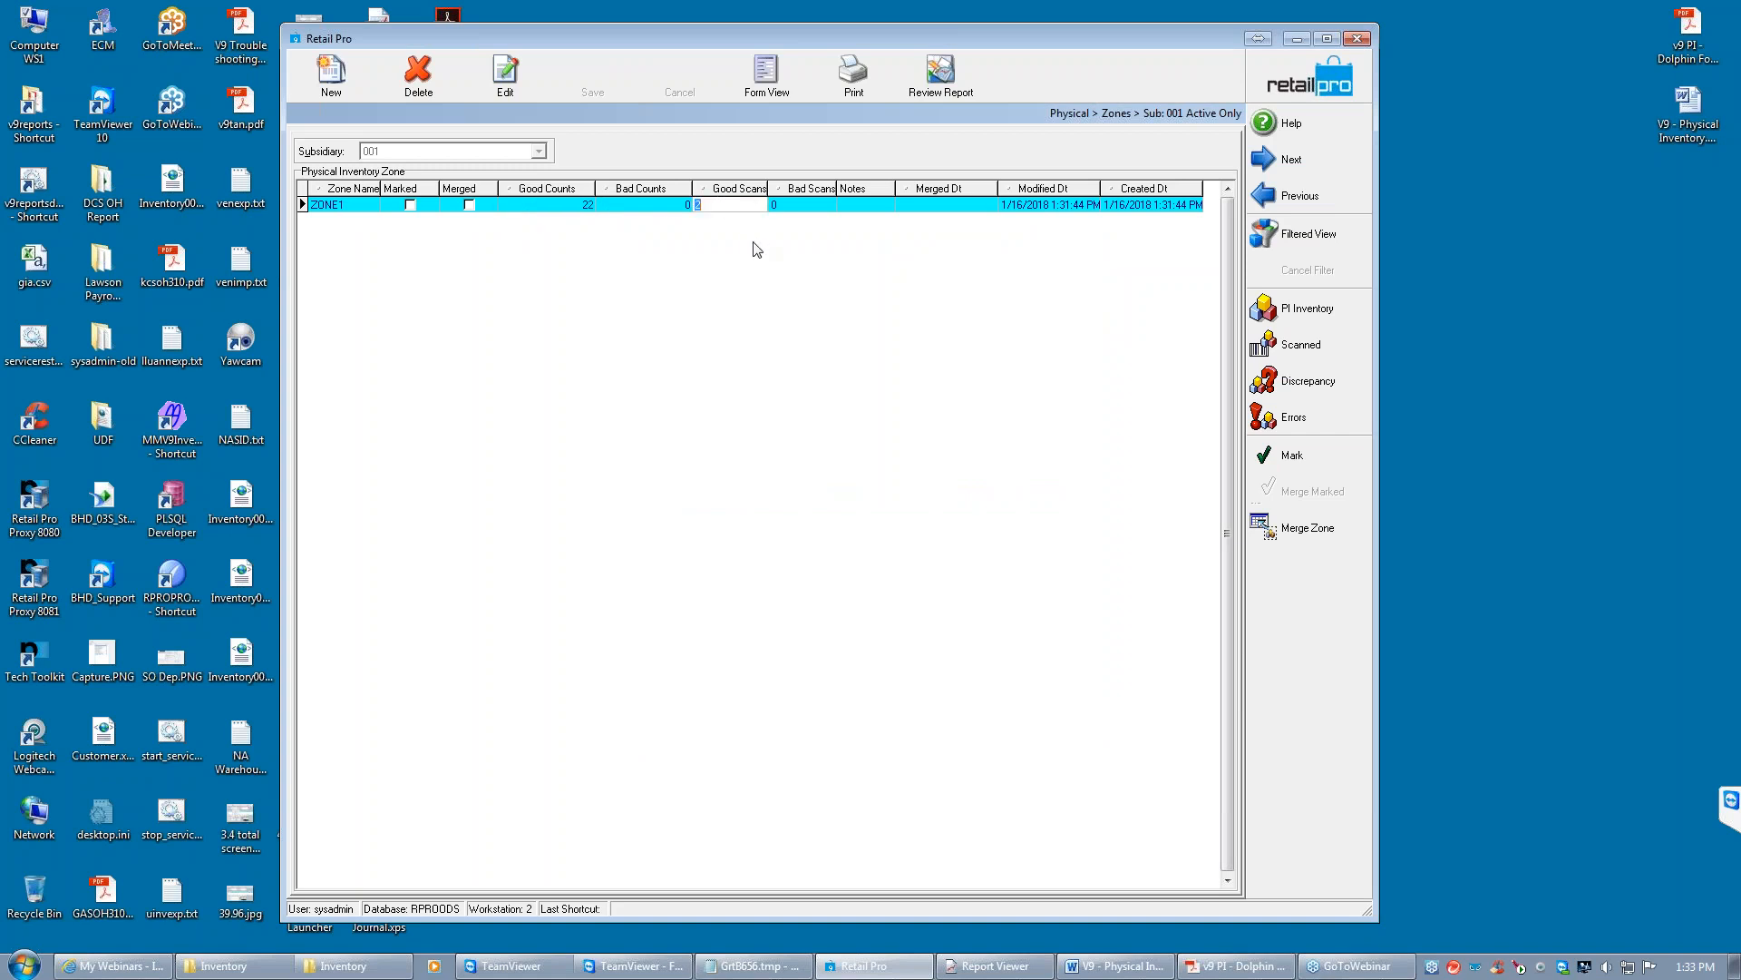
{"action": "left_click", "coordinate": [554, 209]}
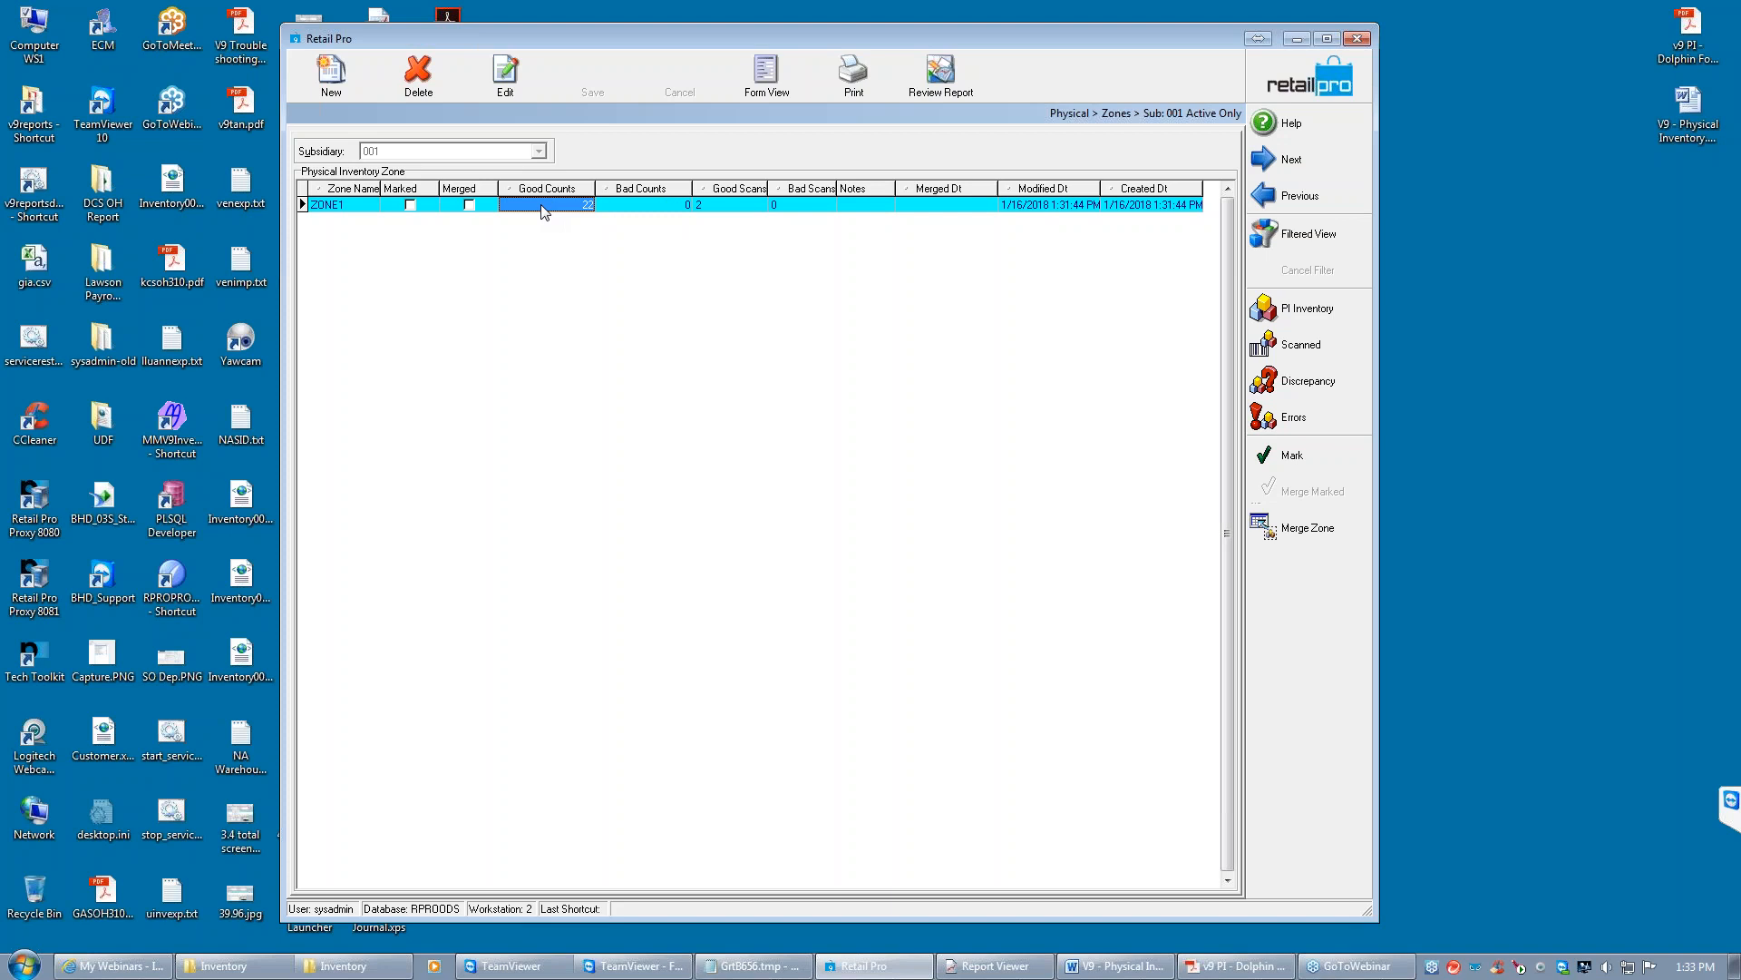
{"action": "left_click", "coordinate": [352, 207]}
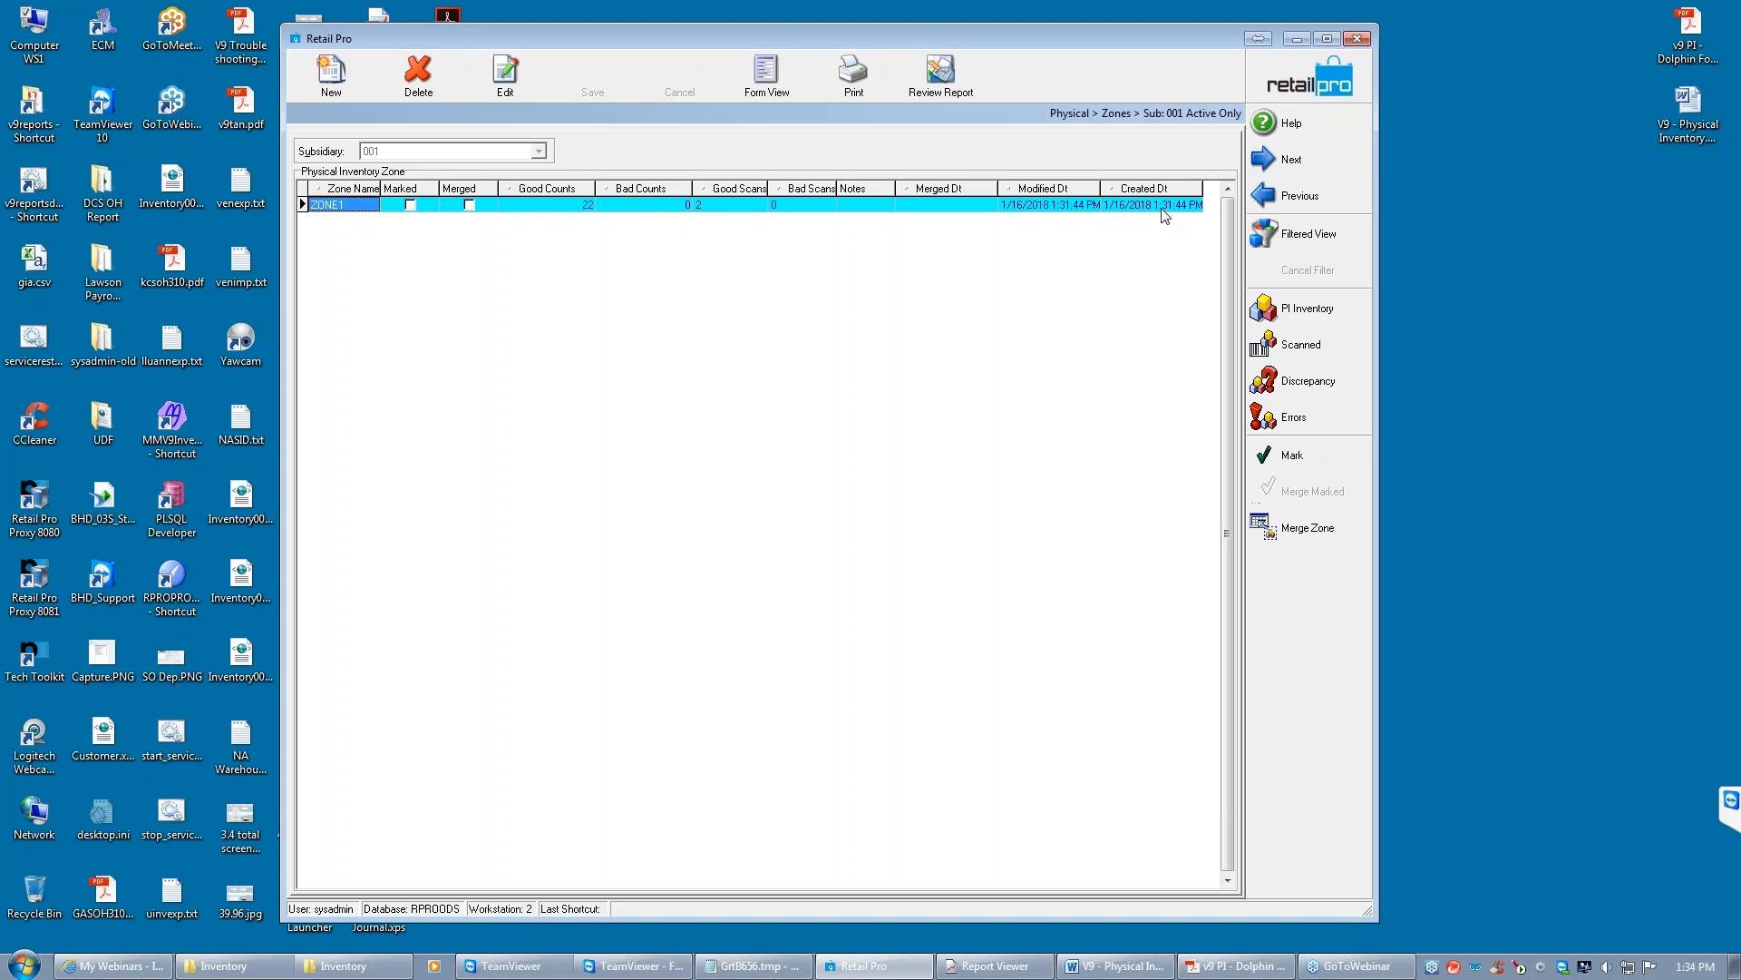
Create a second physical inventory zone named zone2 for store SFO - San Francisco
{"action": "left_click", "coordinate": [330, 83]}
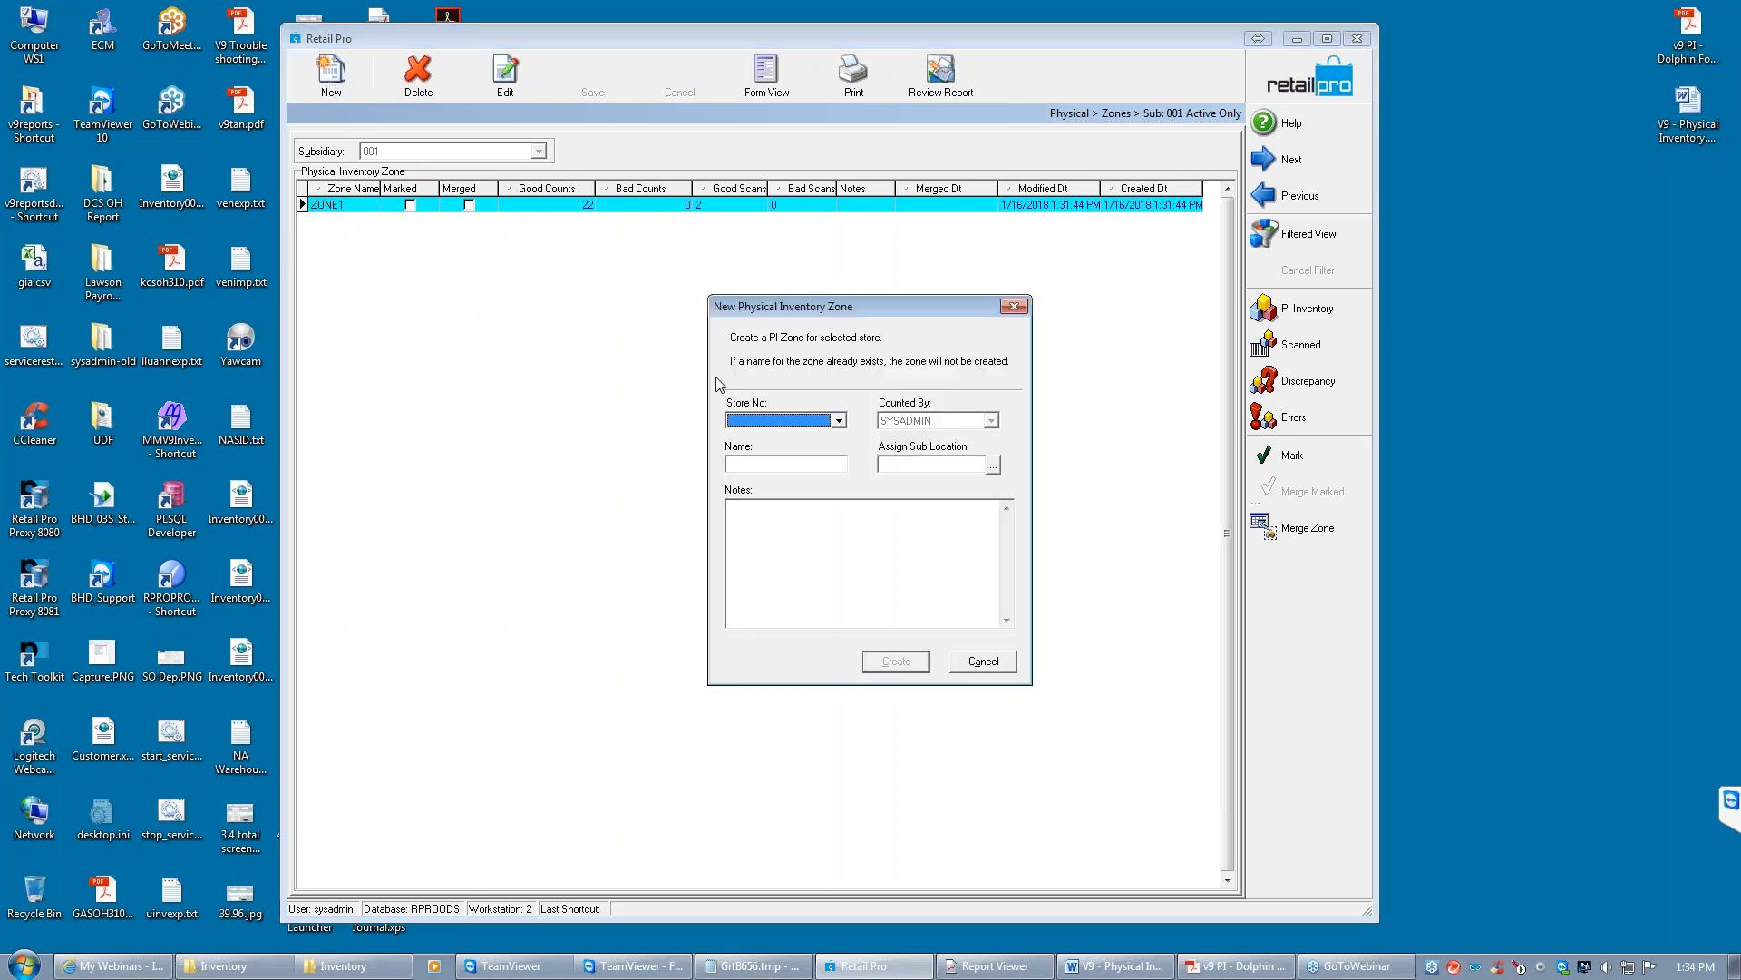
{"action": "left_click", "coordinate": [838, 421]}
{"action": "left_click", "coordinate": [757, 444]}
{"action": "left_click", "coordinate": [759, 463]}
{"action": "type", "text": "zone2"}
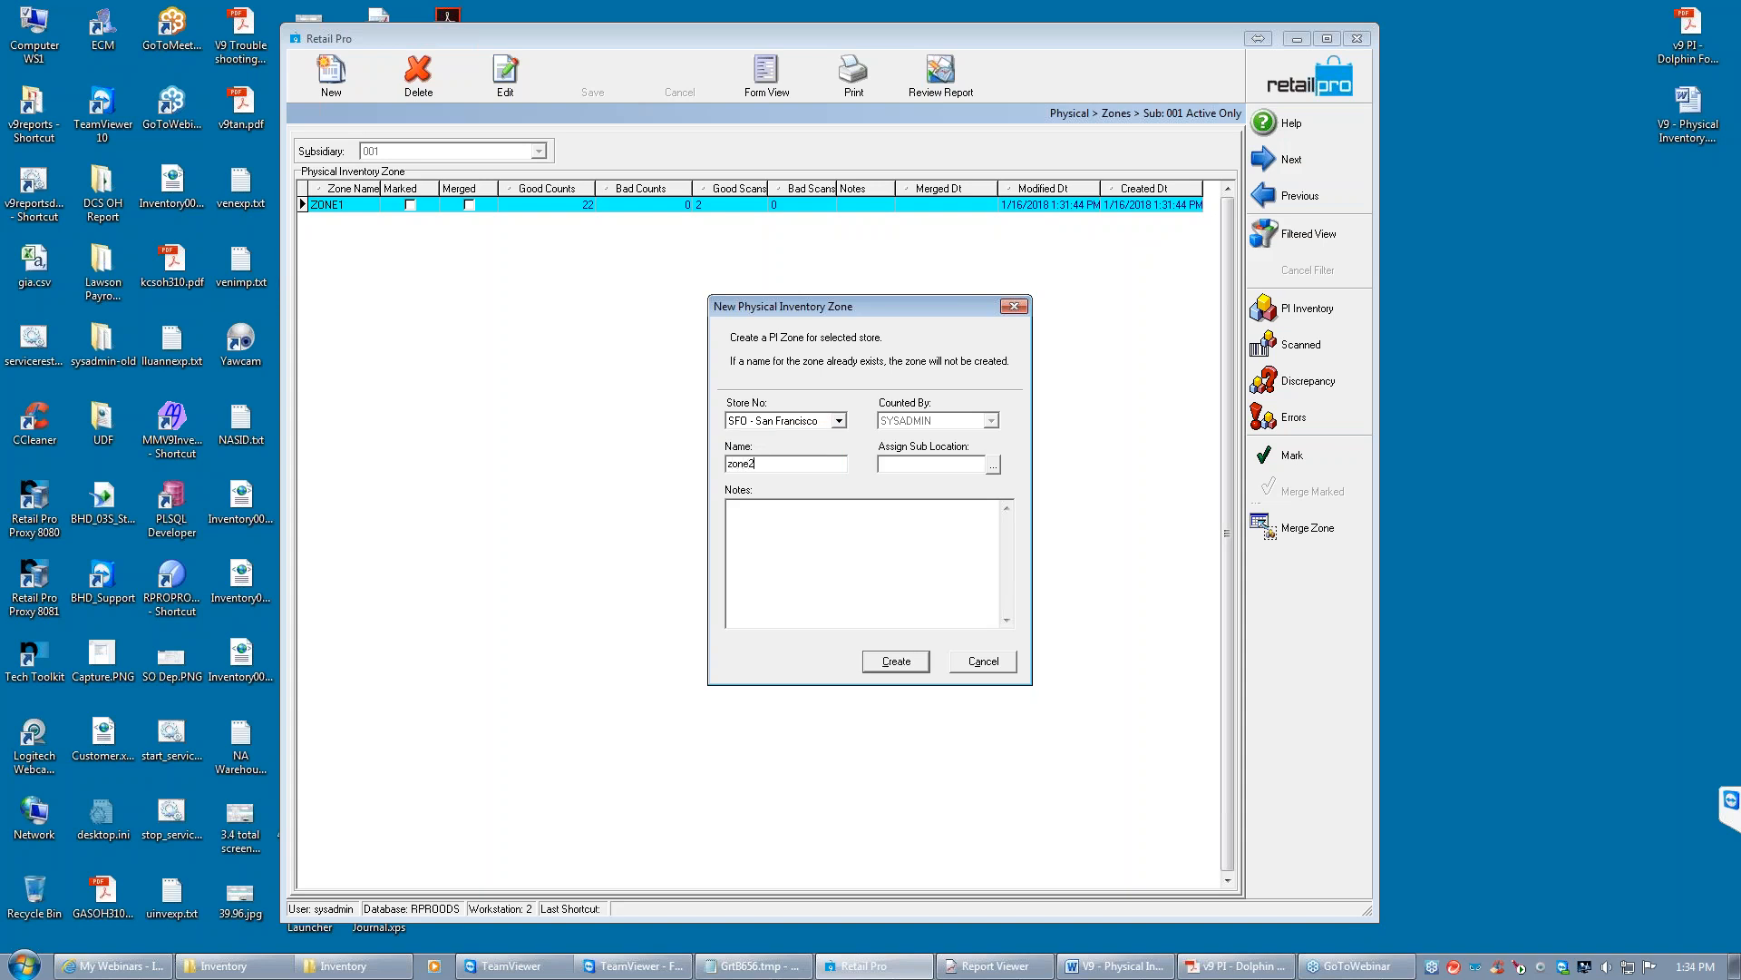
{"action": "left_click", "coordinate": [896, 660]}
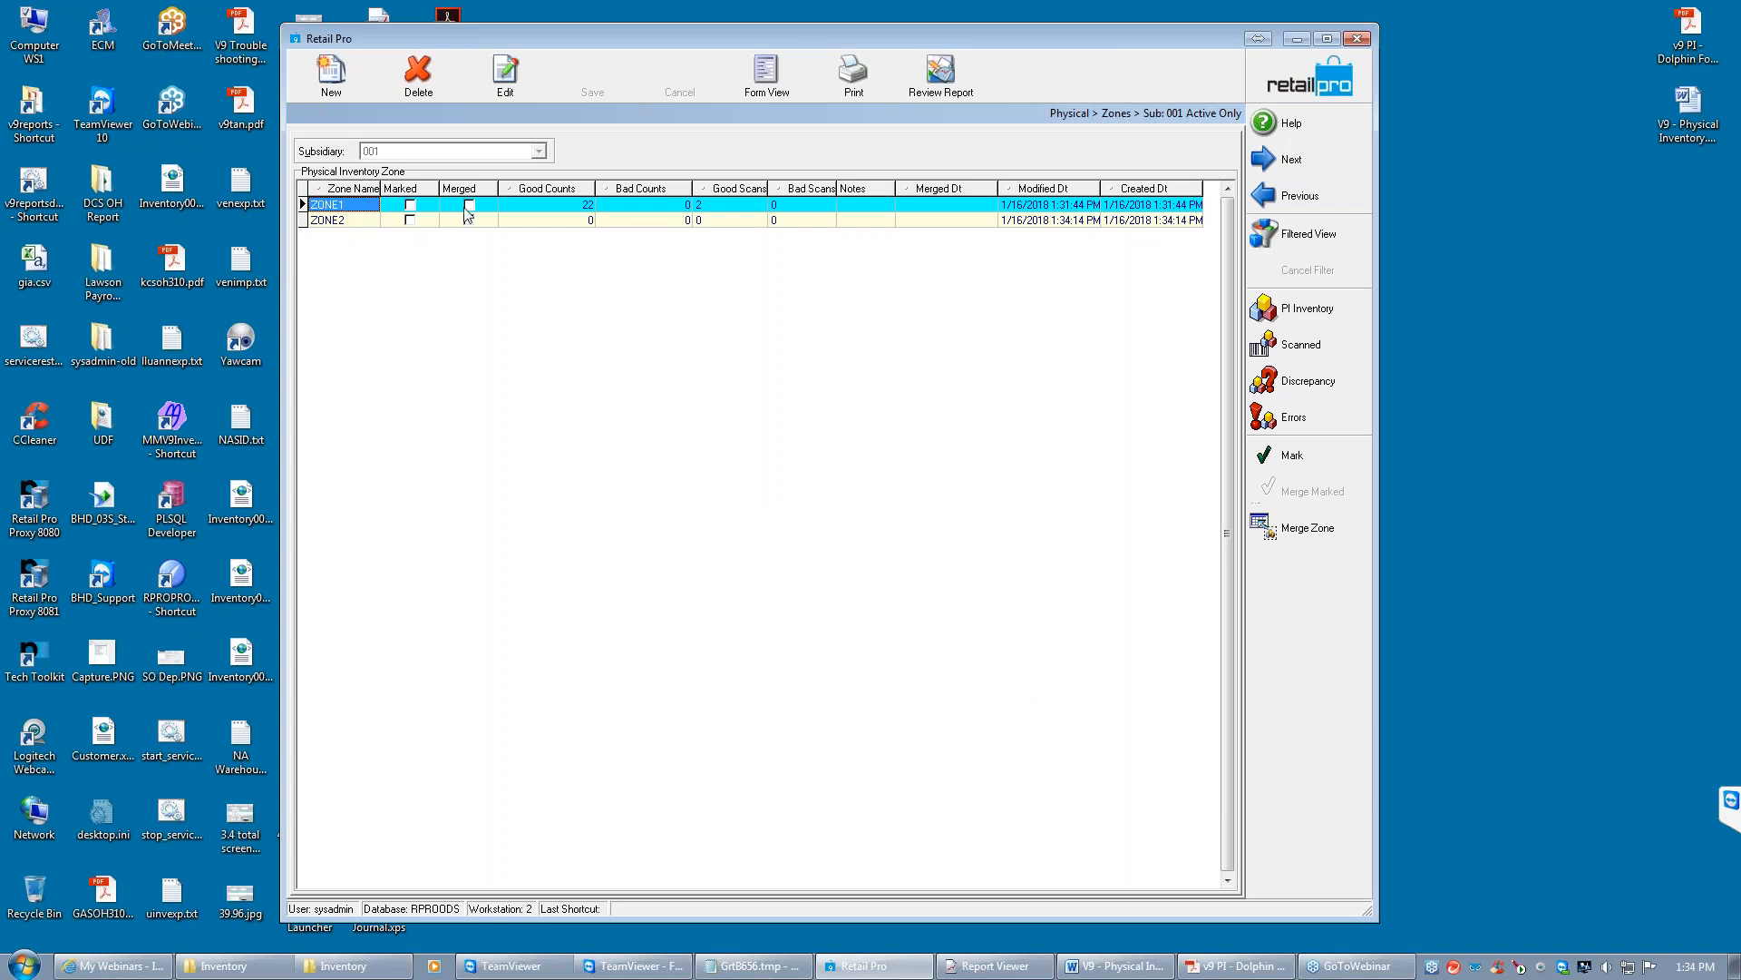
Compare the two zones' counts, view the items scanned in ZONE1 and return to the zone list
{"action": "left_click", "coordinate": [544, 220]}
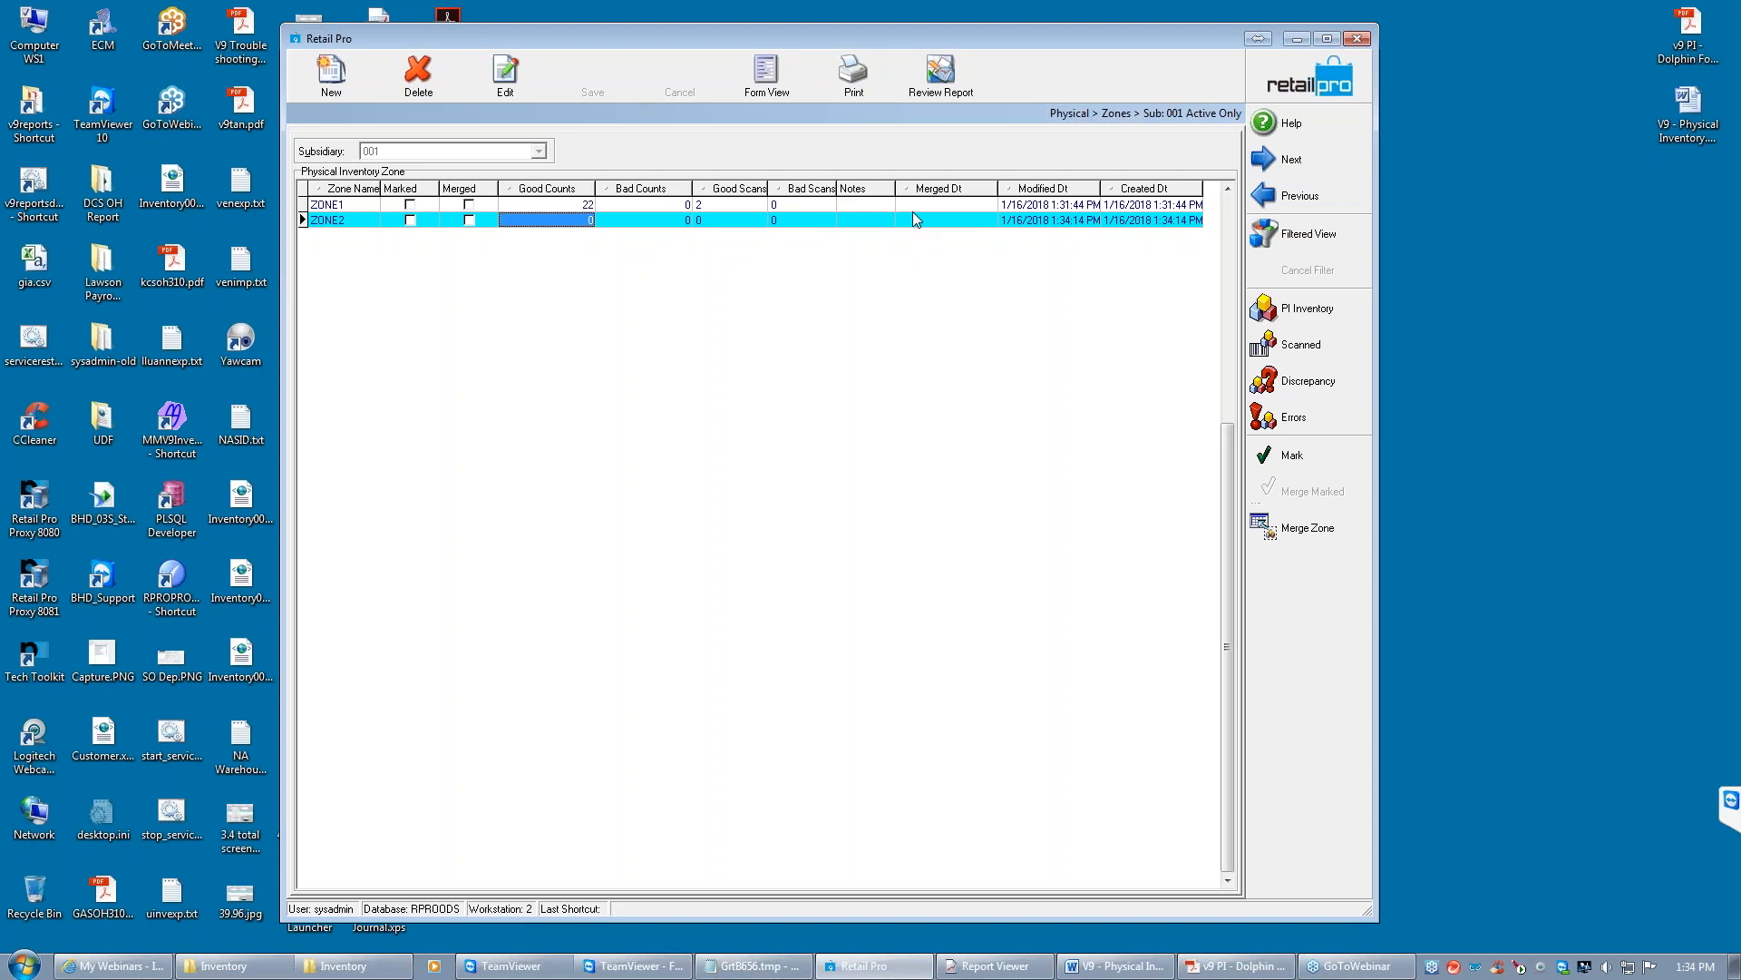
{"action": "left_click", "coordinate": [782, 205]}
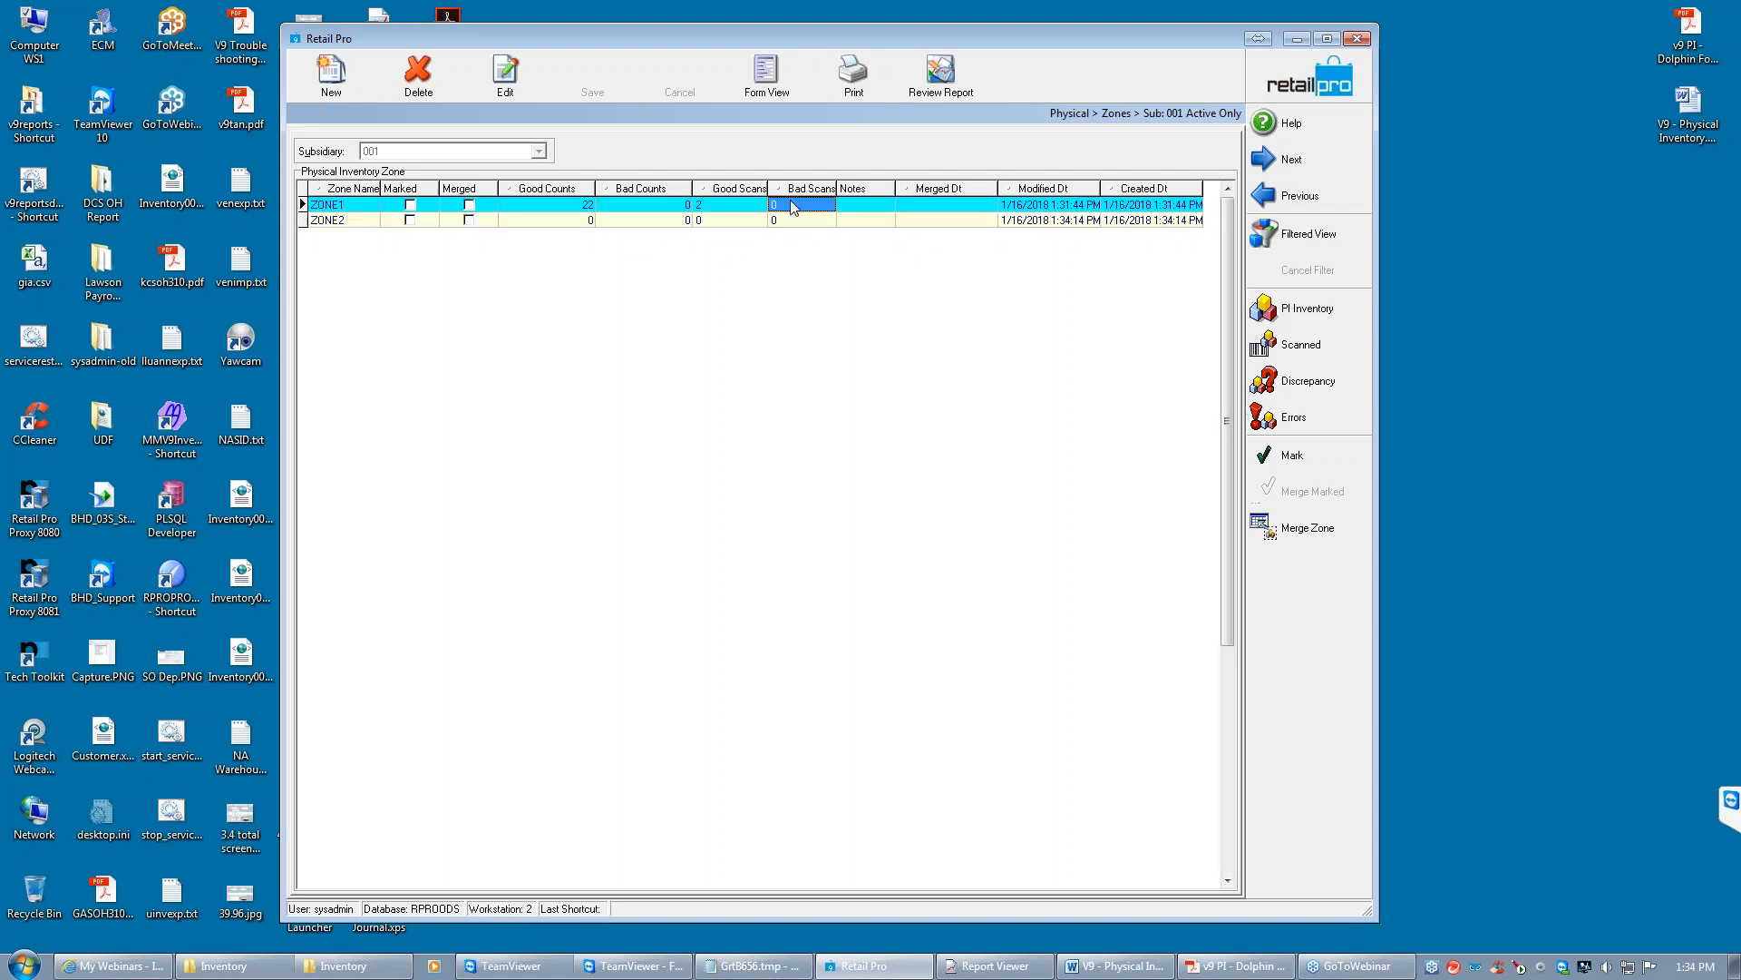
{"action": "left_click", "coordinate": [1297, 345]}
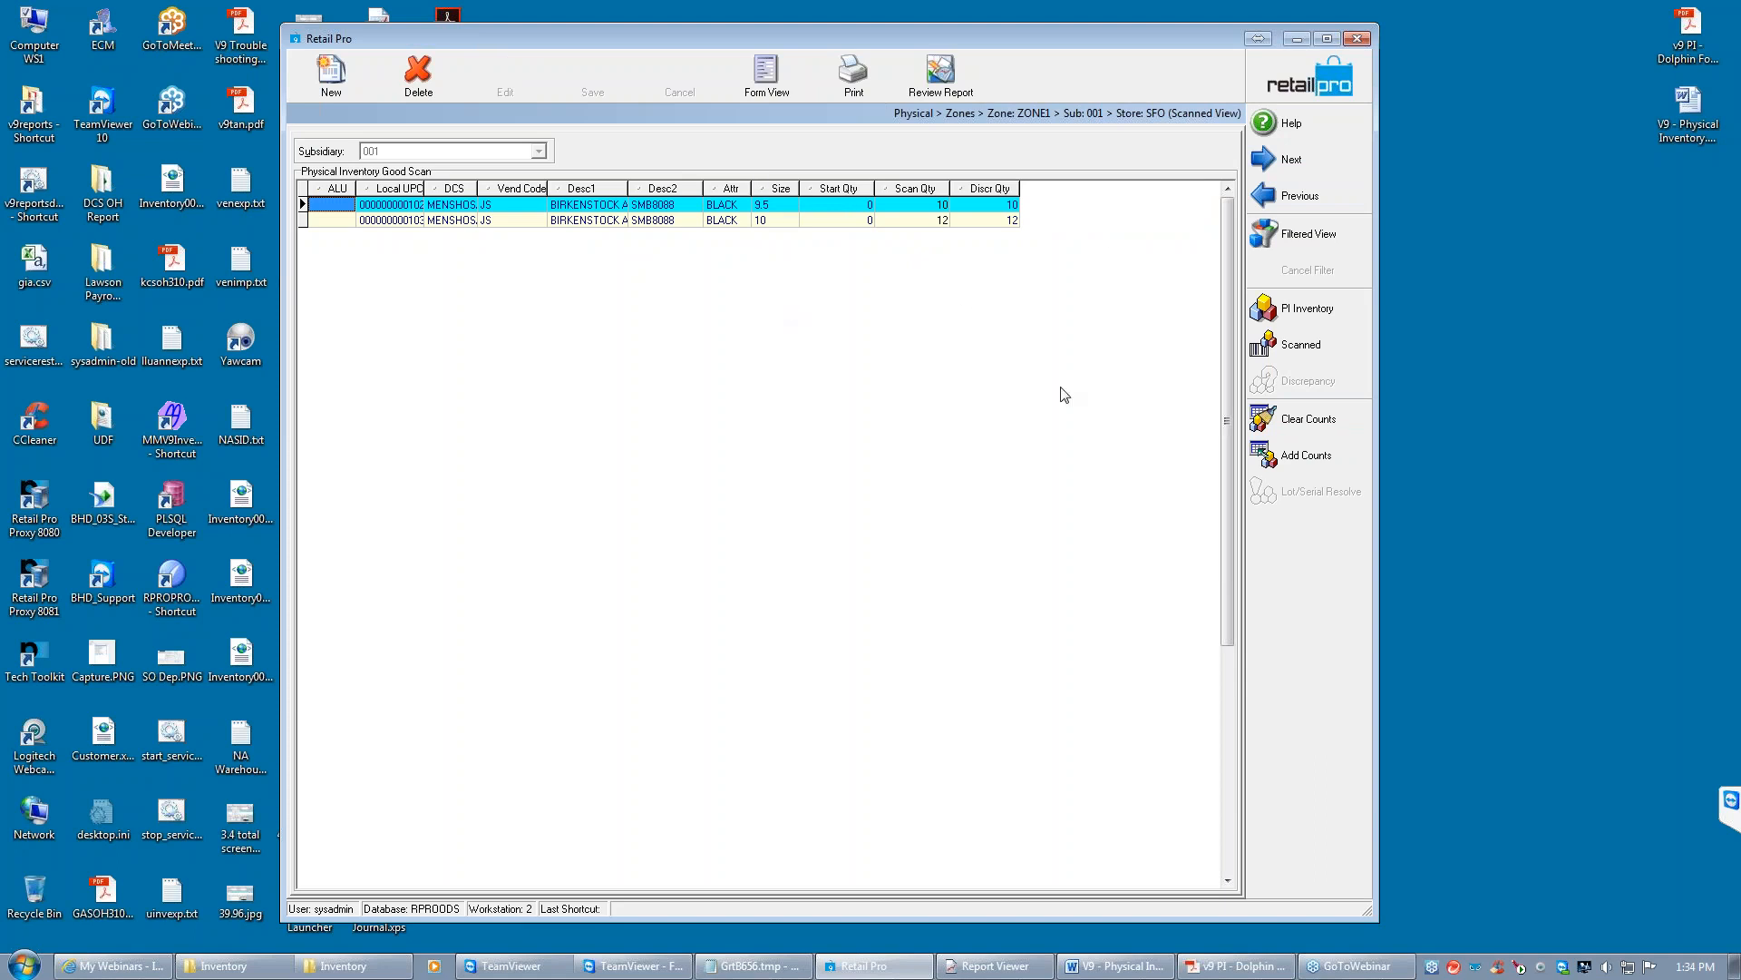
{"action": "left_click", "coordinate": [1314, 64]}
Try to add portable device counts to ZONE2 from its scanned view, close the count entry and return to the zone list
{"action": "left_click", "coordinate": [701, 220]}
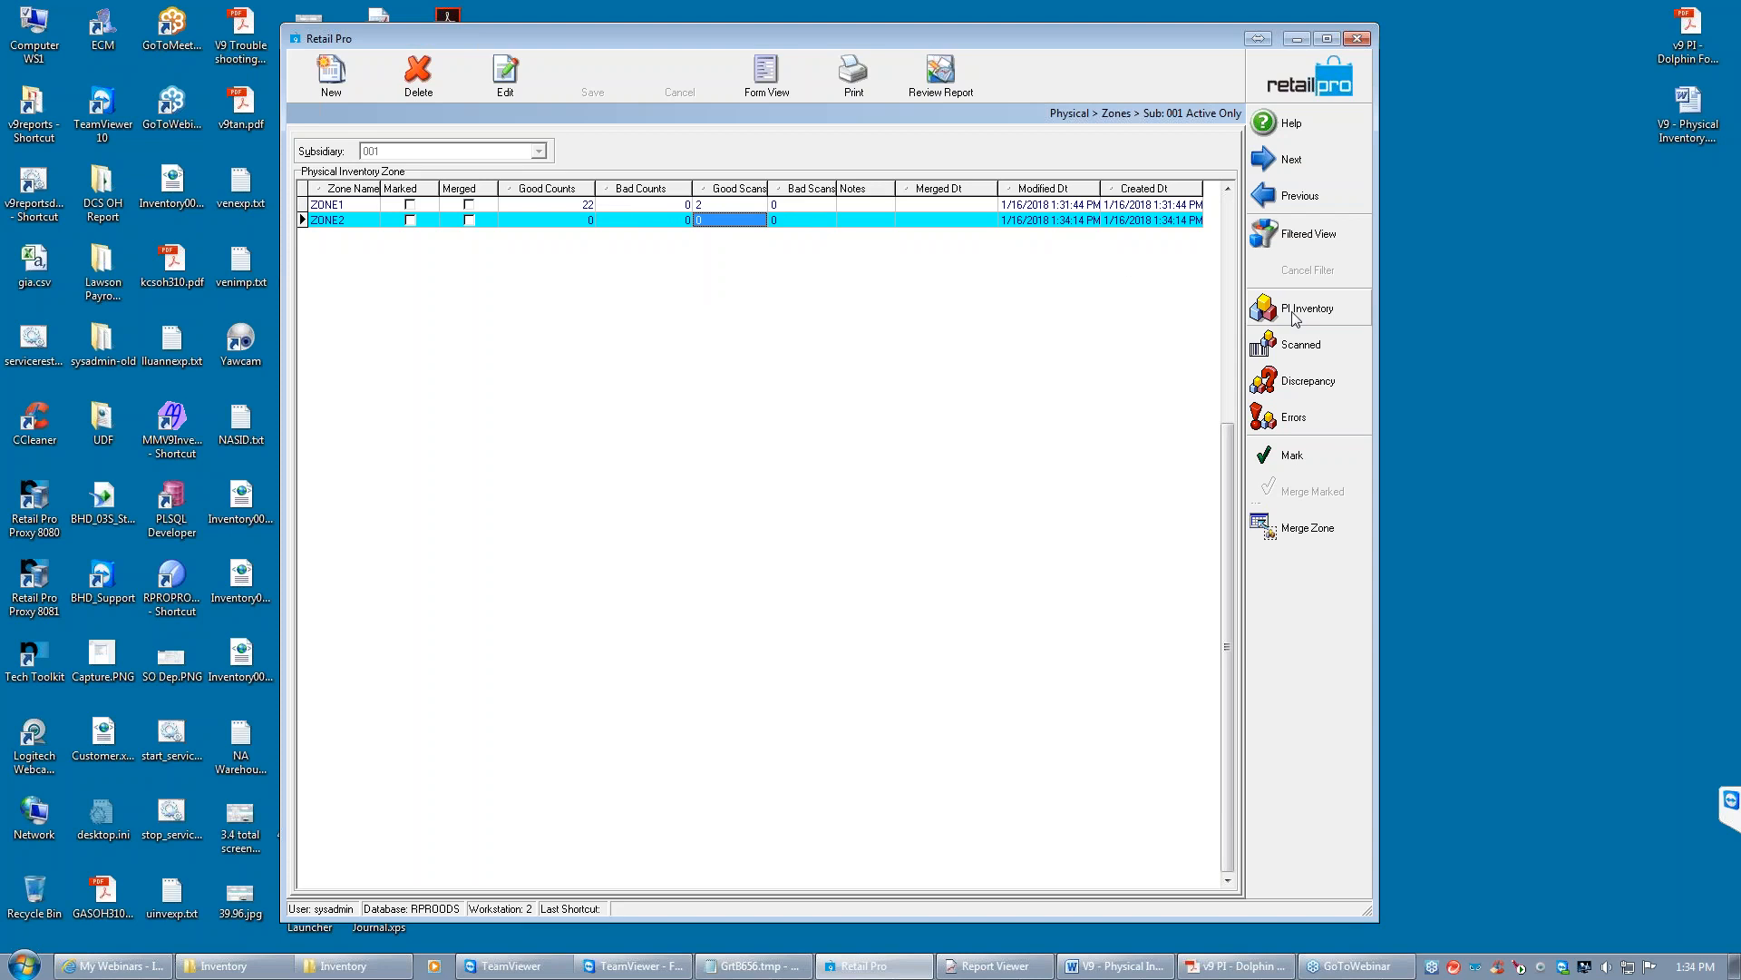
{"action": "left_click", "coordinate": [1297, 343]}
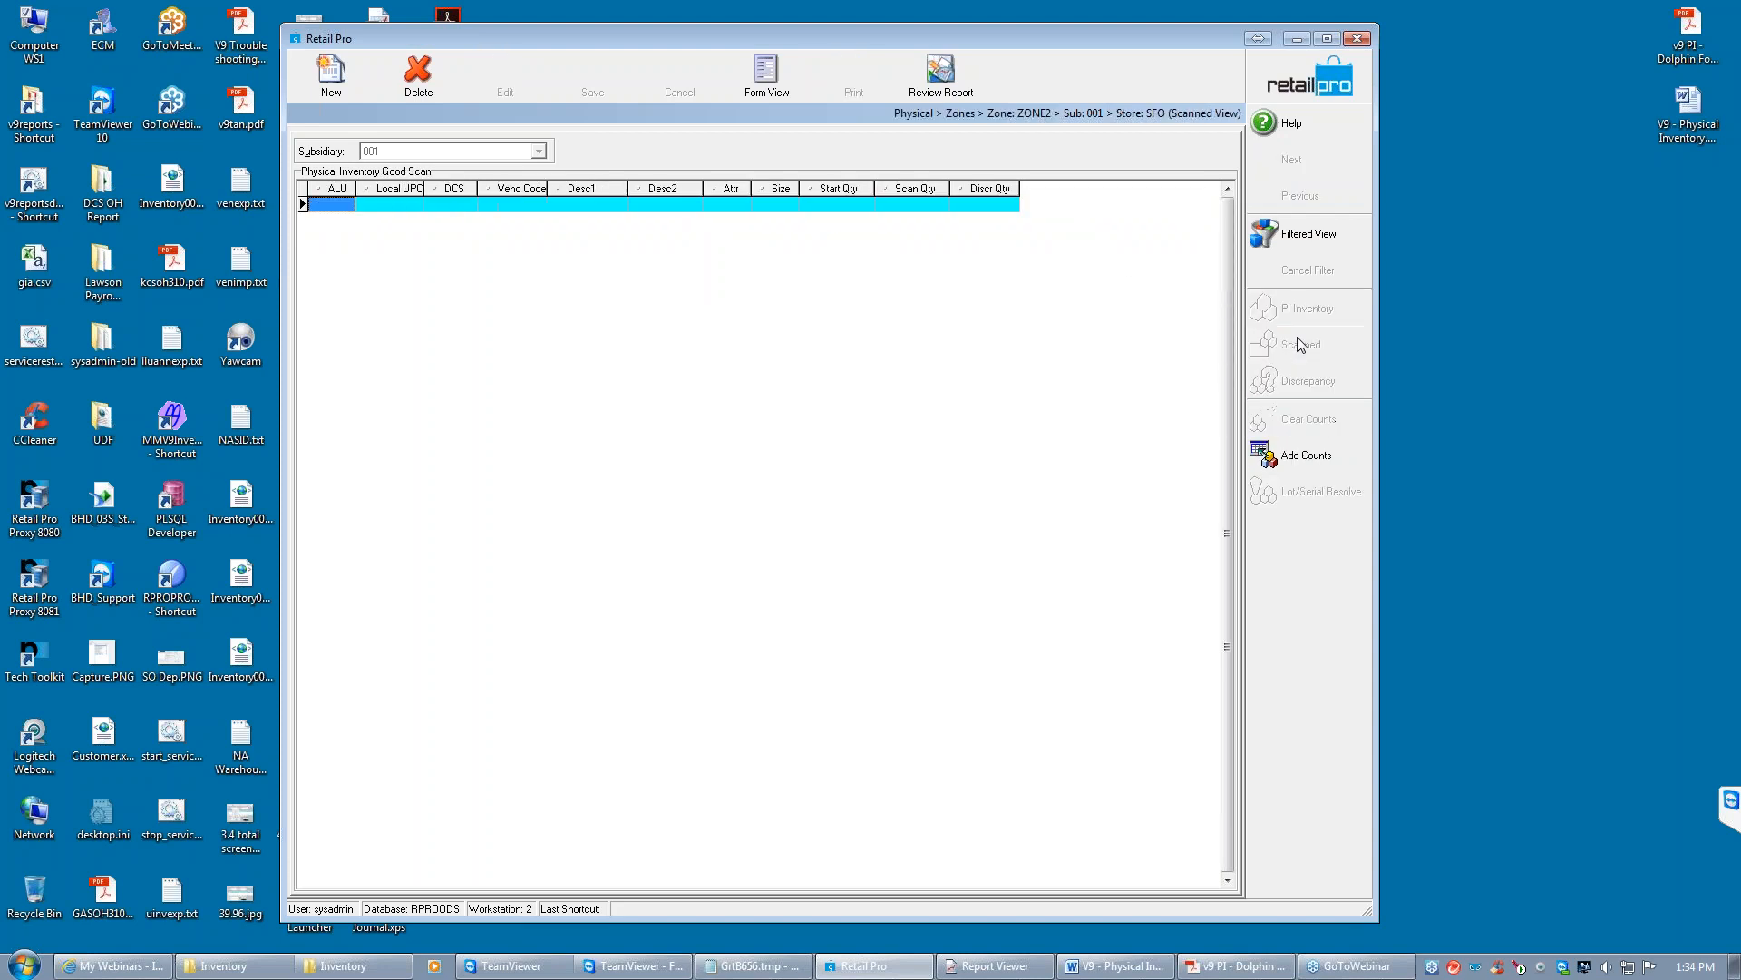
{"action": "left_click", "coordinate": [1316, 461]}
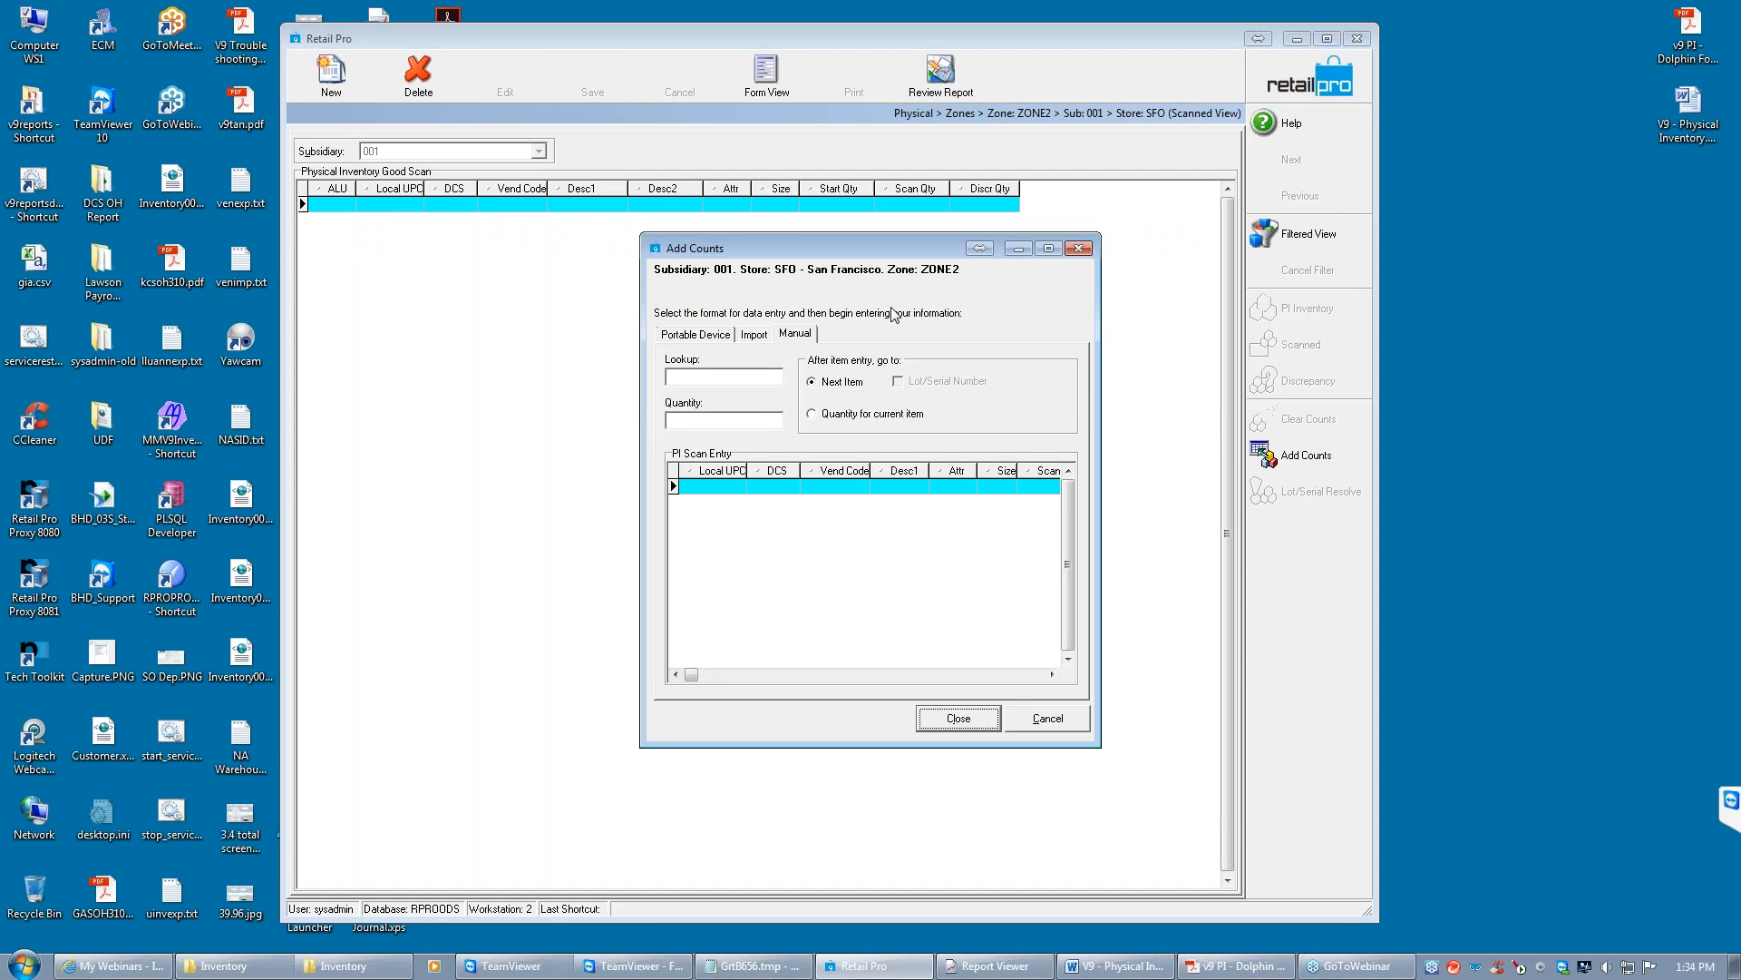
{"action": "left_click", "coordinate": [686, 335]}
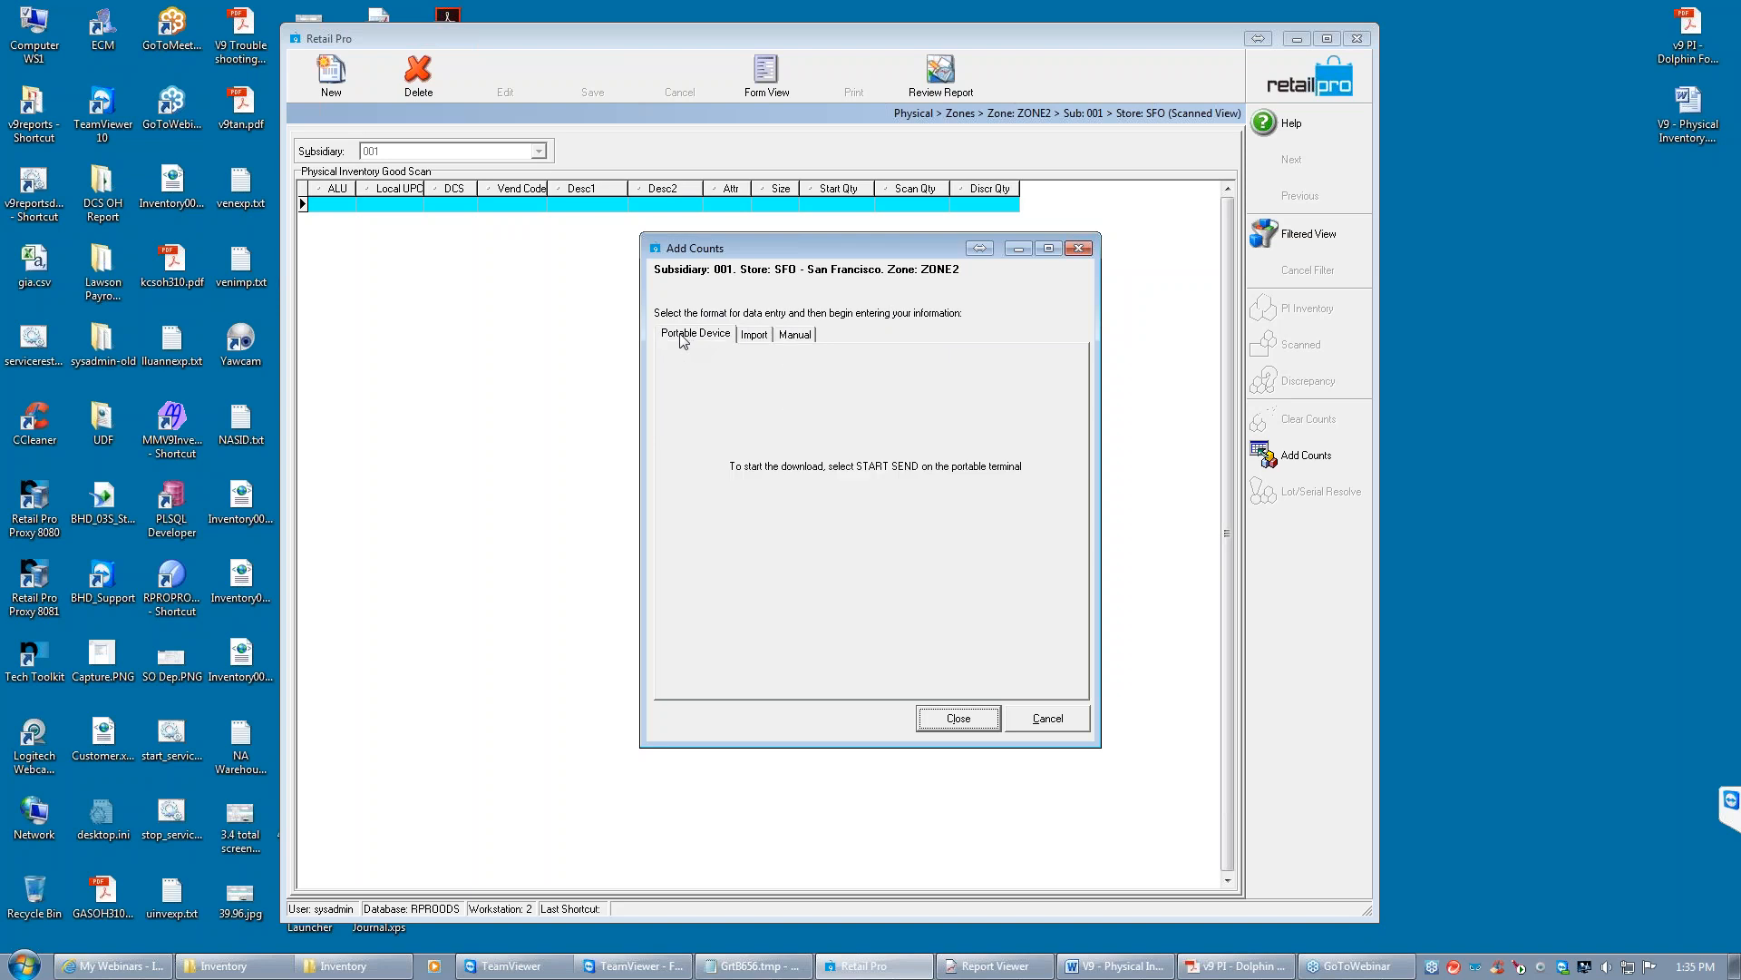
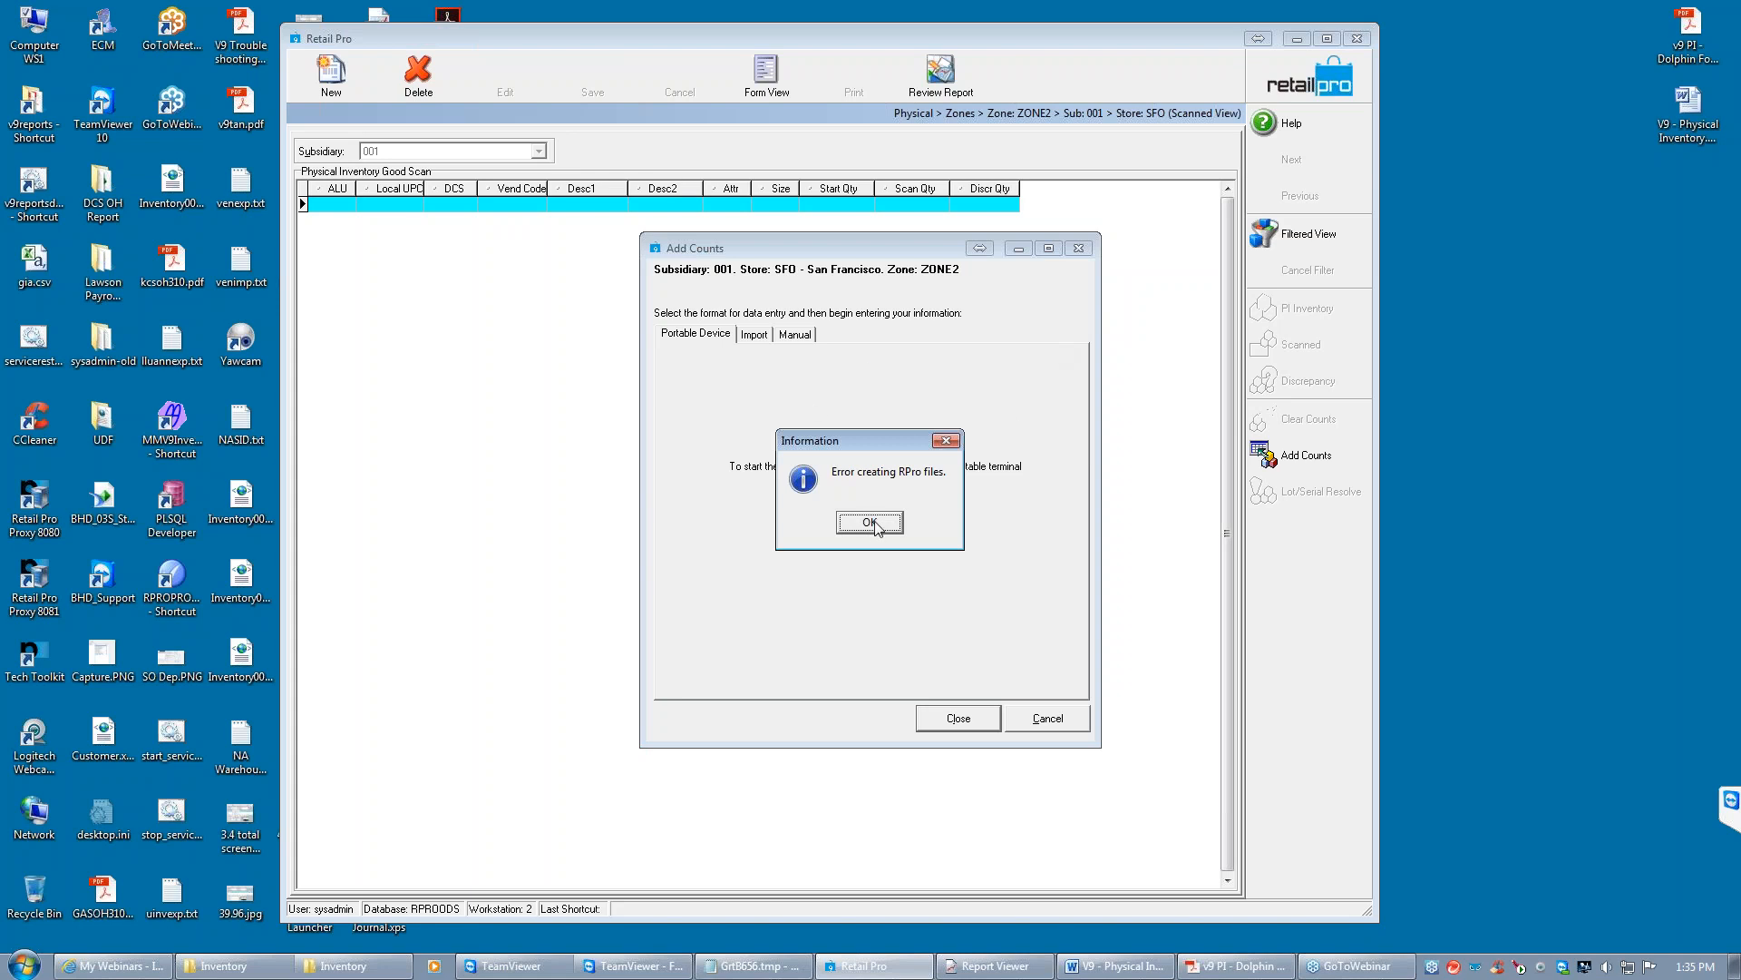
{"action": "left_click", "coordinate": [869, 523]}
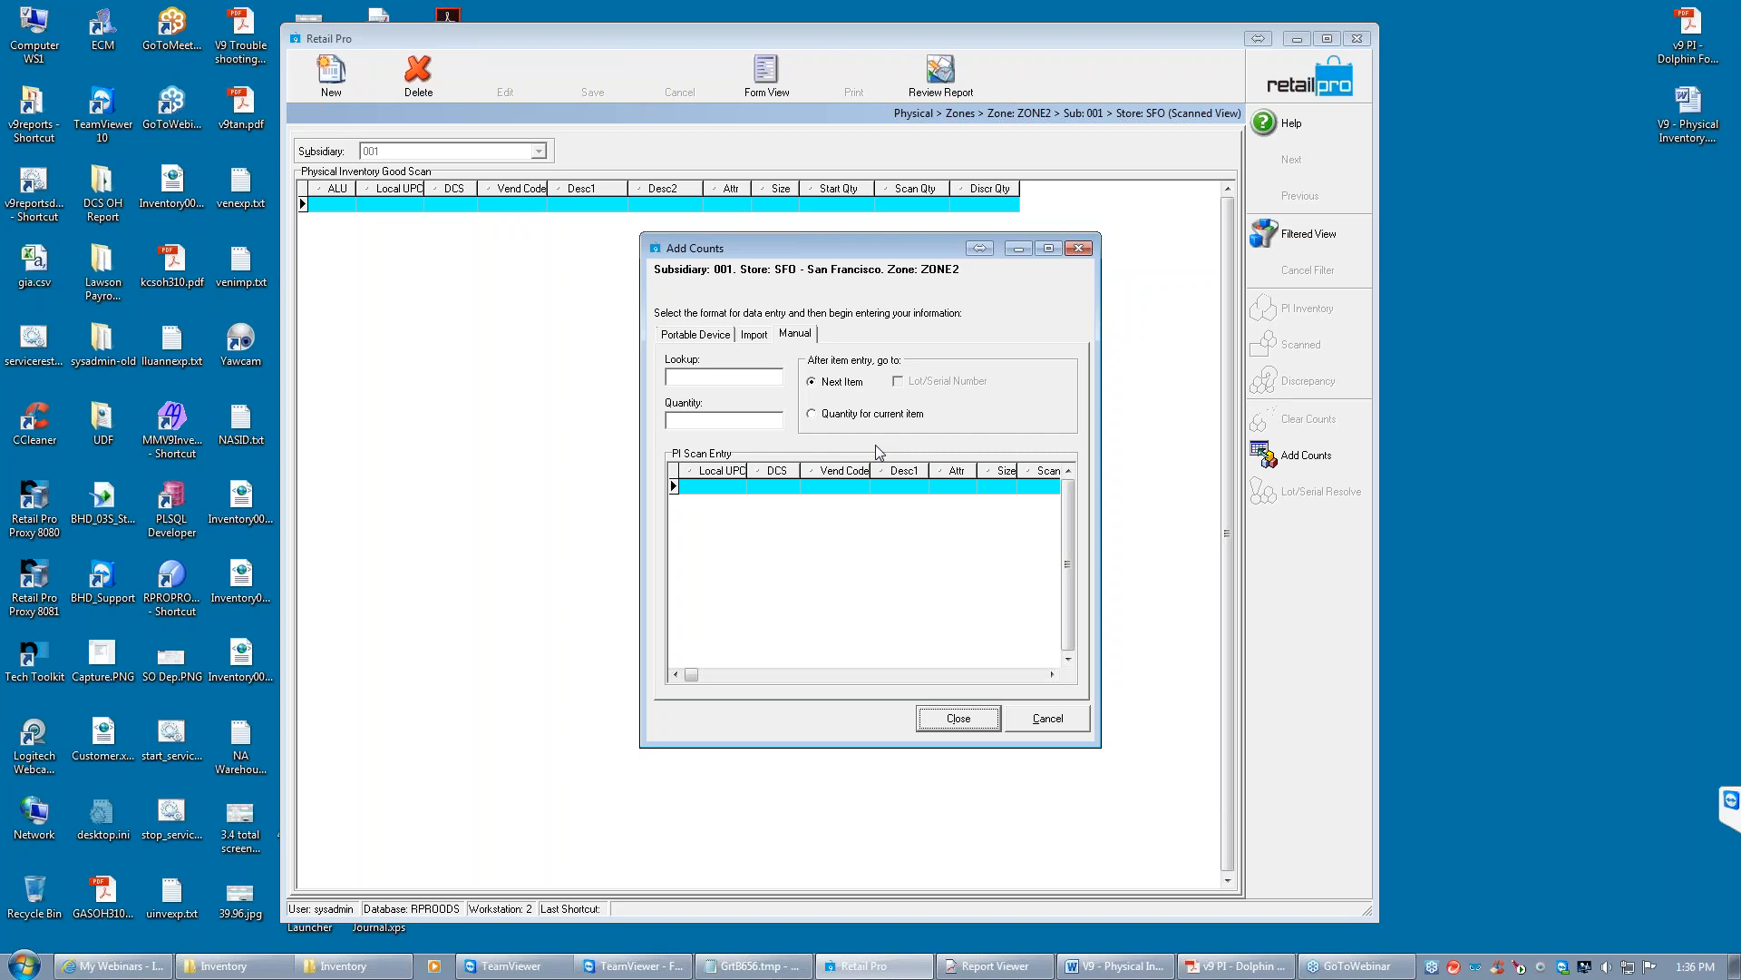
{"action": "left_click", "coordinate": [952, 721]}
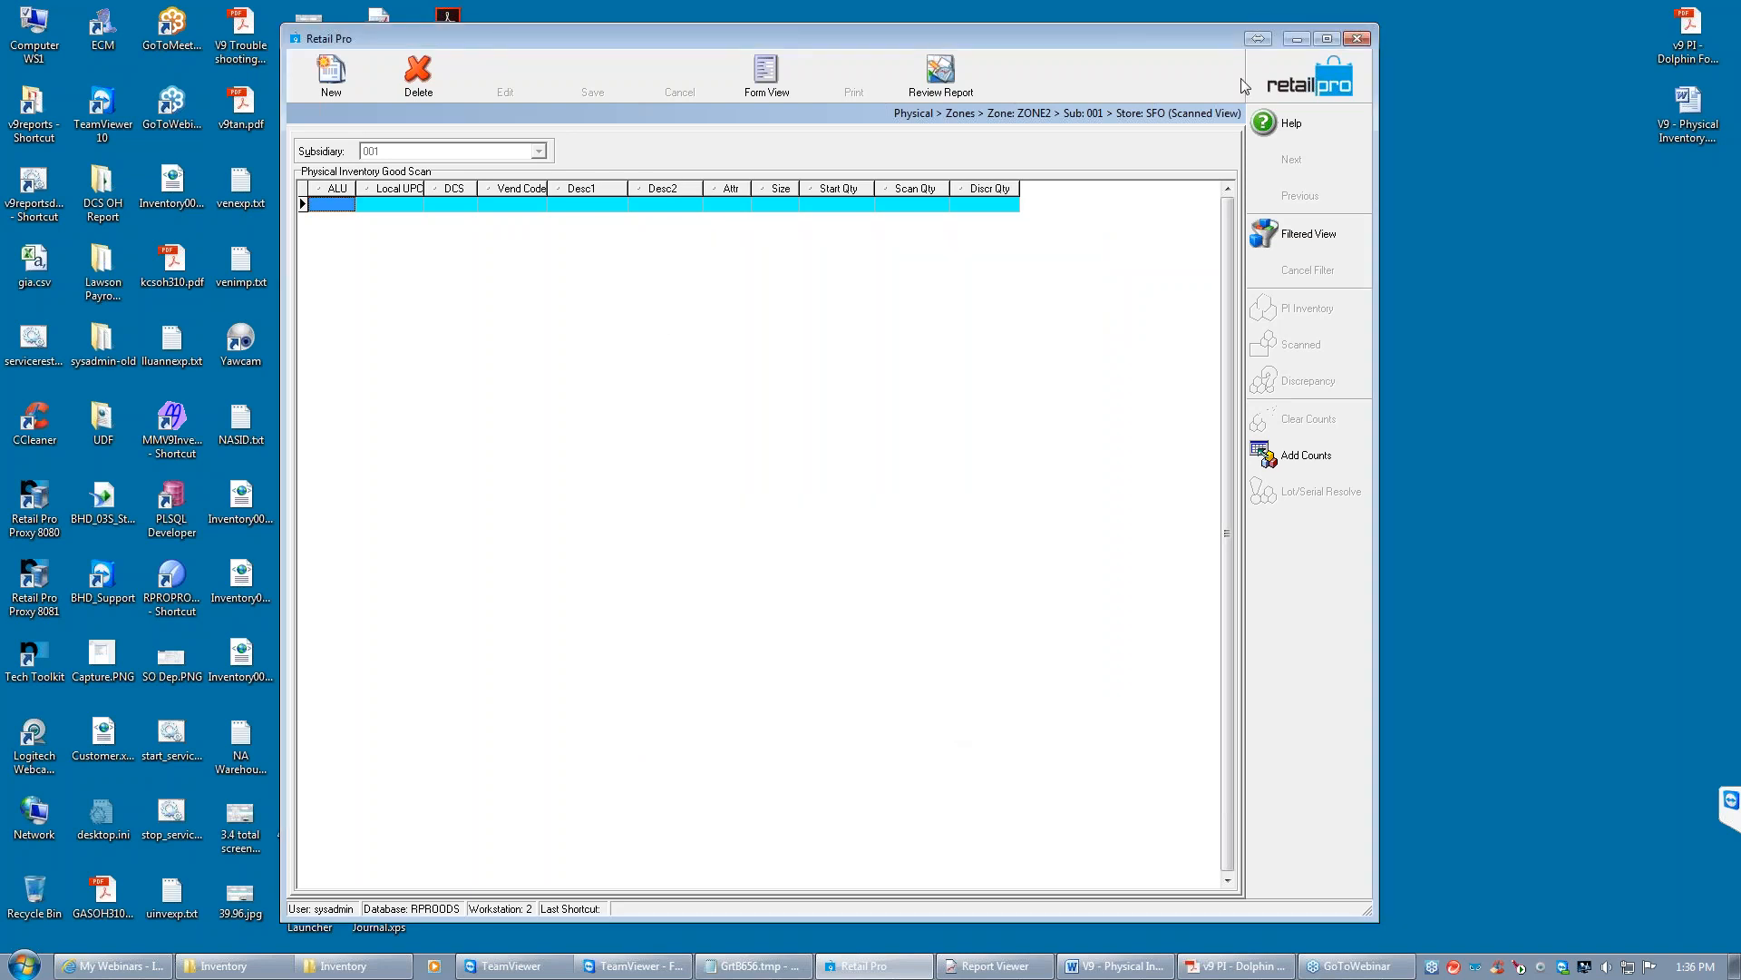
{"action": "left_click", "coordinate": [1312, 81]}
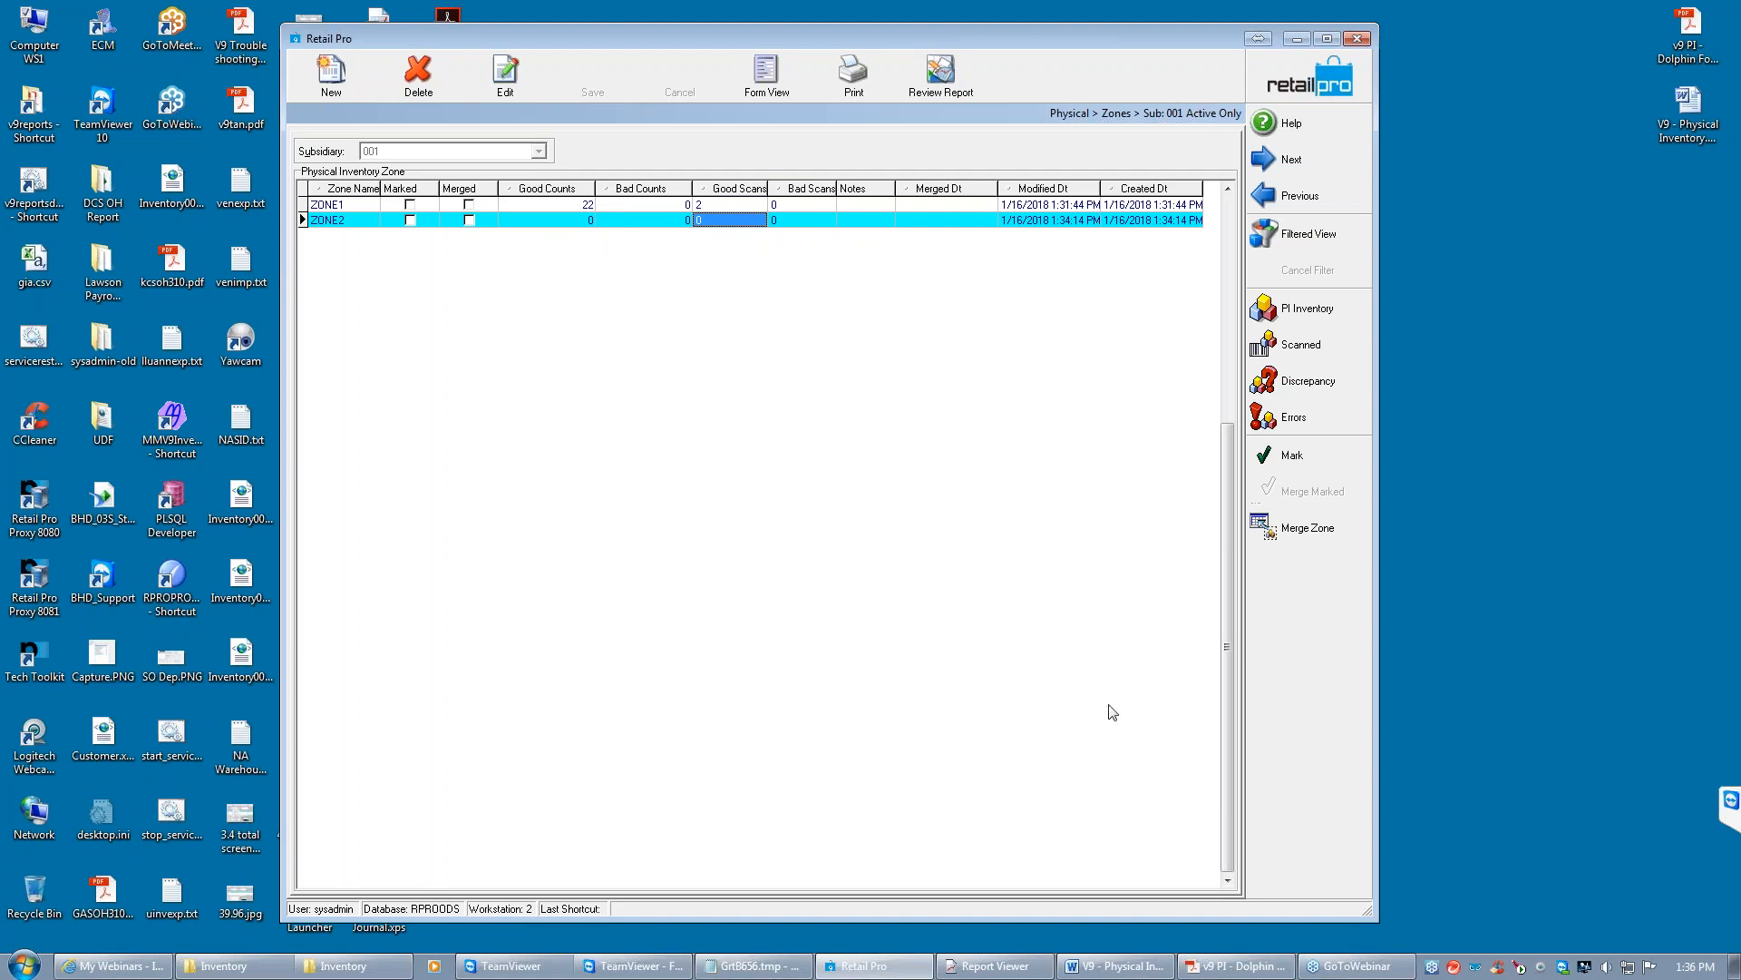
Switch to the Dolphin physical inventory manual in Acrobat Reader and read its instructions on scanning errors on pages 14 and 15
{"action": "left_click", "coordinate": [1209, 973]}
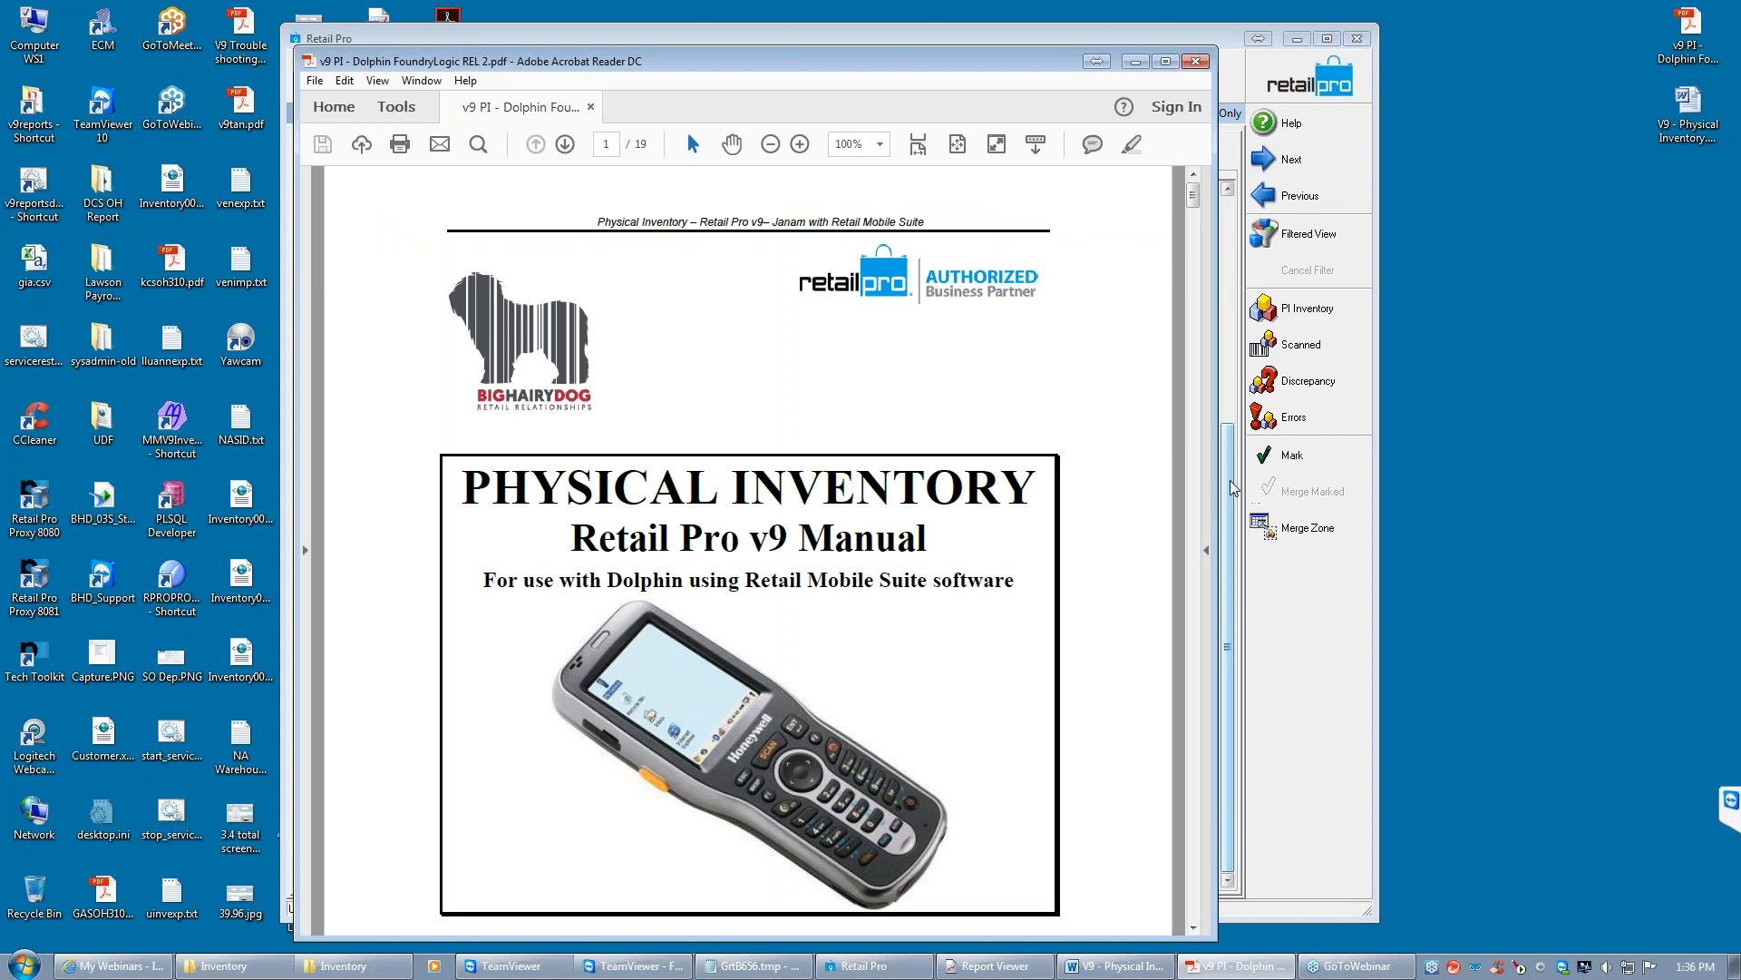
{"action": "left_click_drag", "start_coordinate": [1197, 205], "coordinate": [1194, 723]}
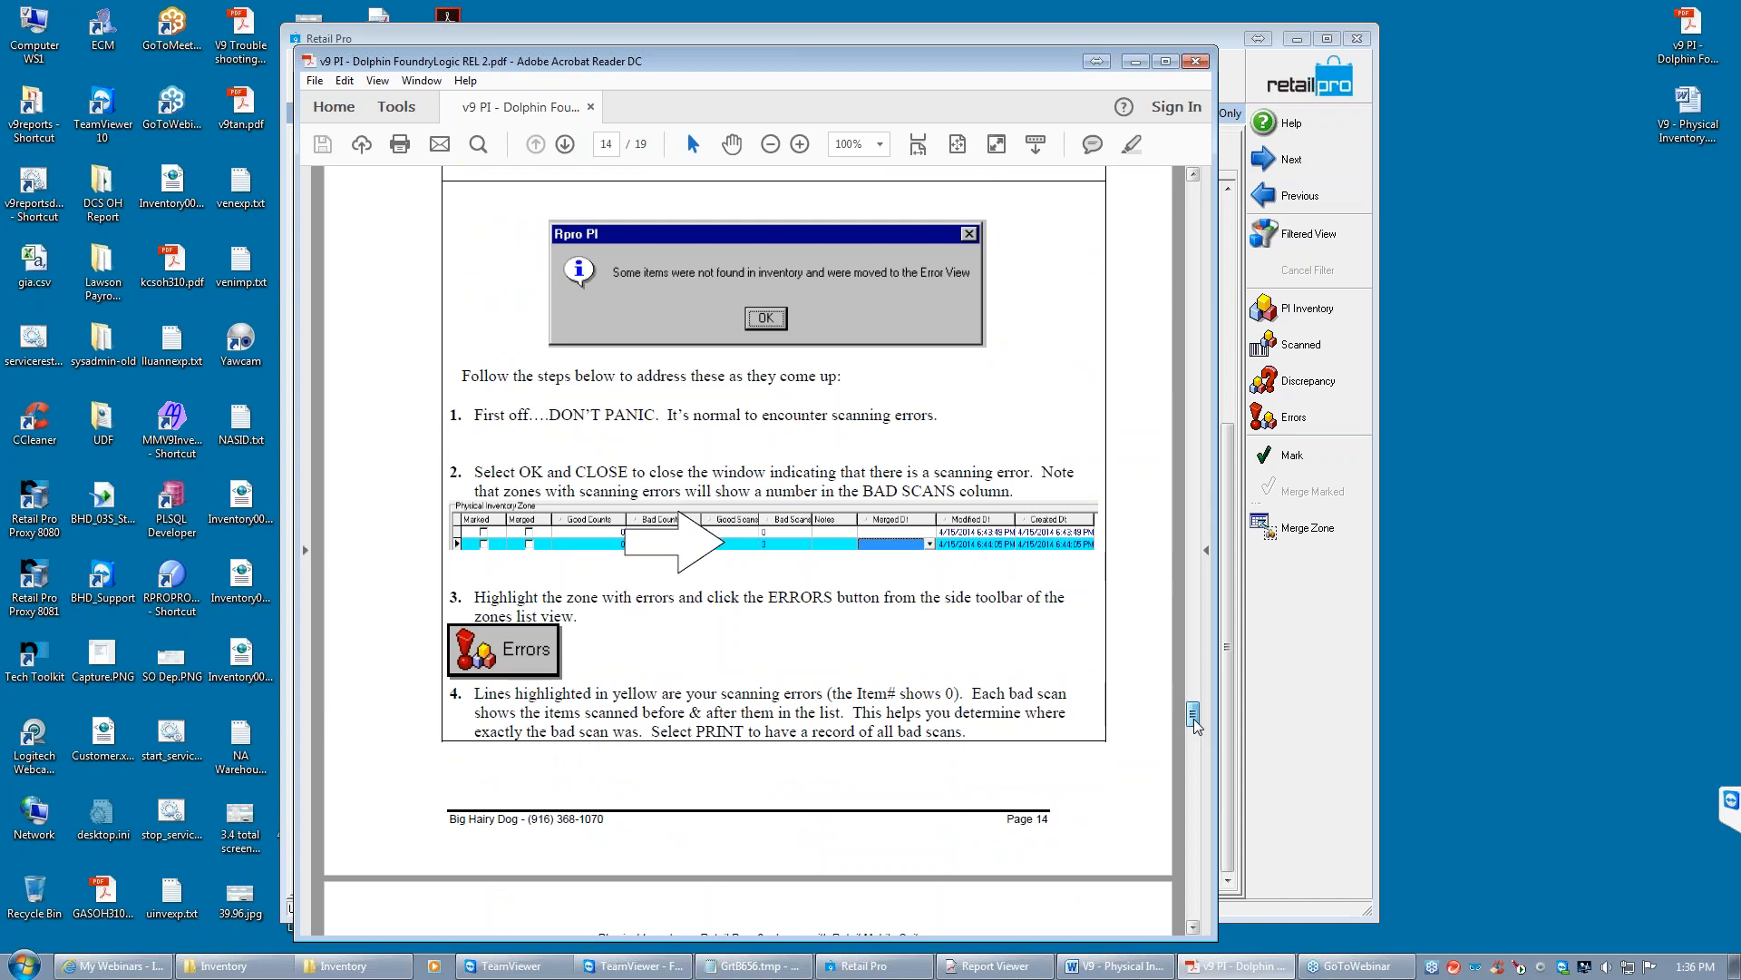
{"action": "left_click_drag", "start_coordinate": [1194, 727], "coordinate": [1195, 726]}
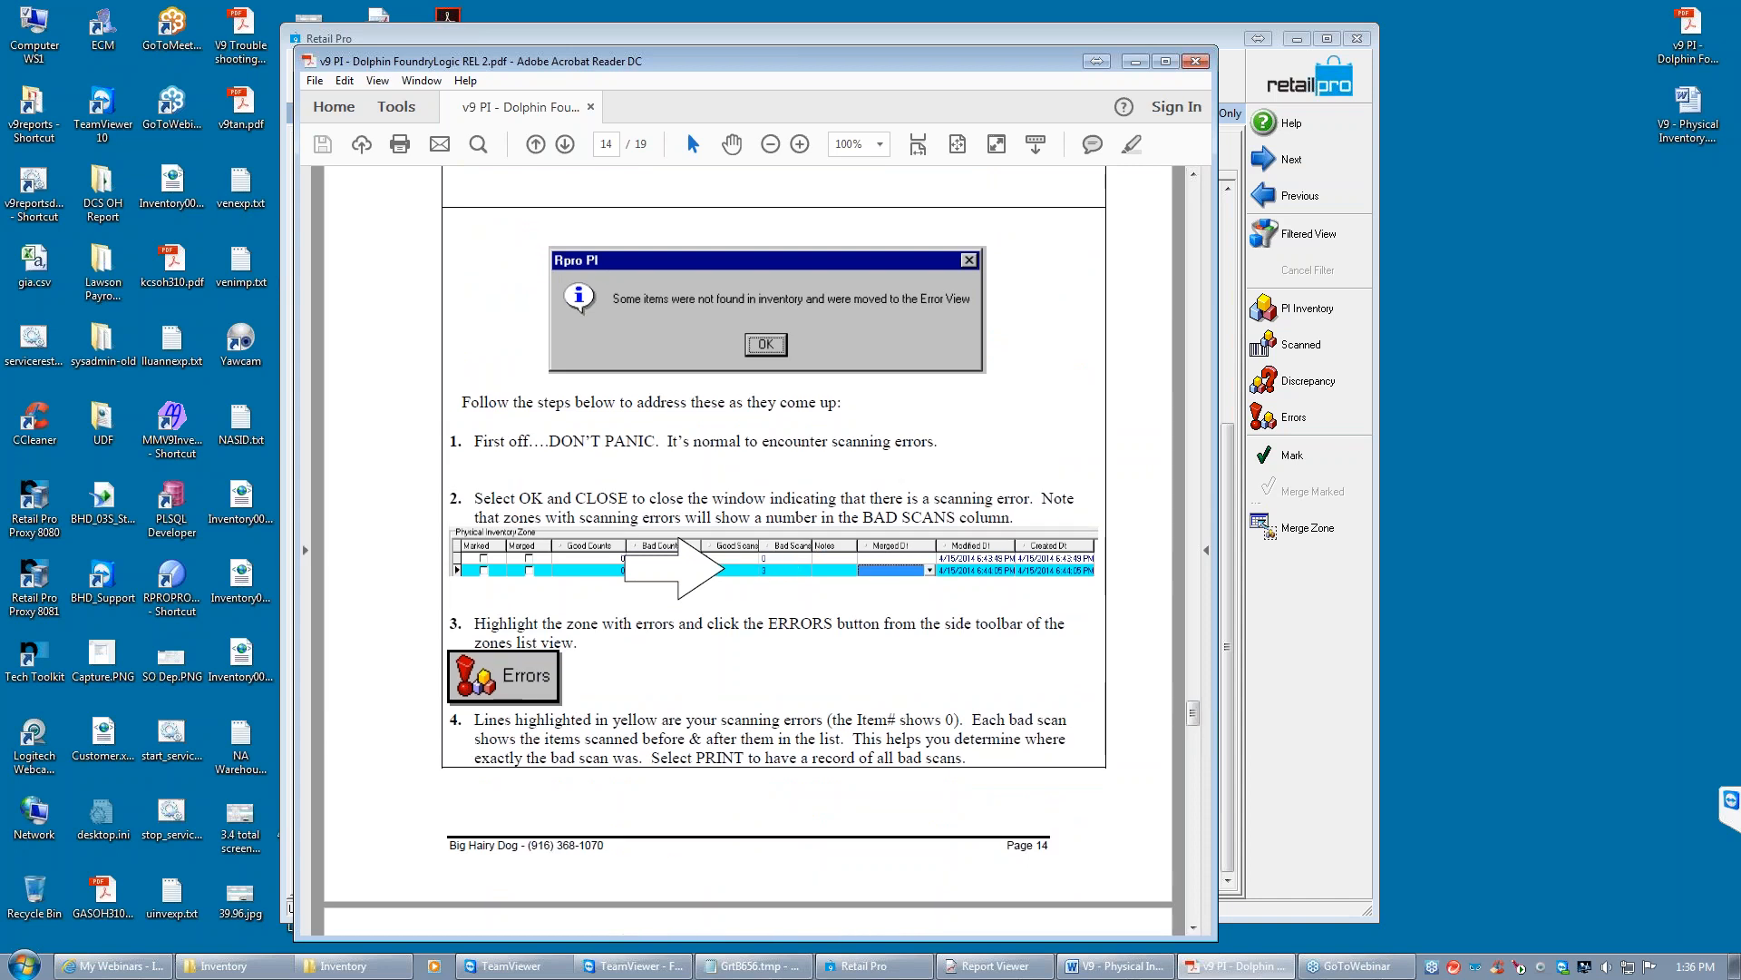
{"action": "left_click_drag", "start_coordinate": [1004, 64], "coordinate": [1000, 388]}
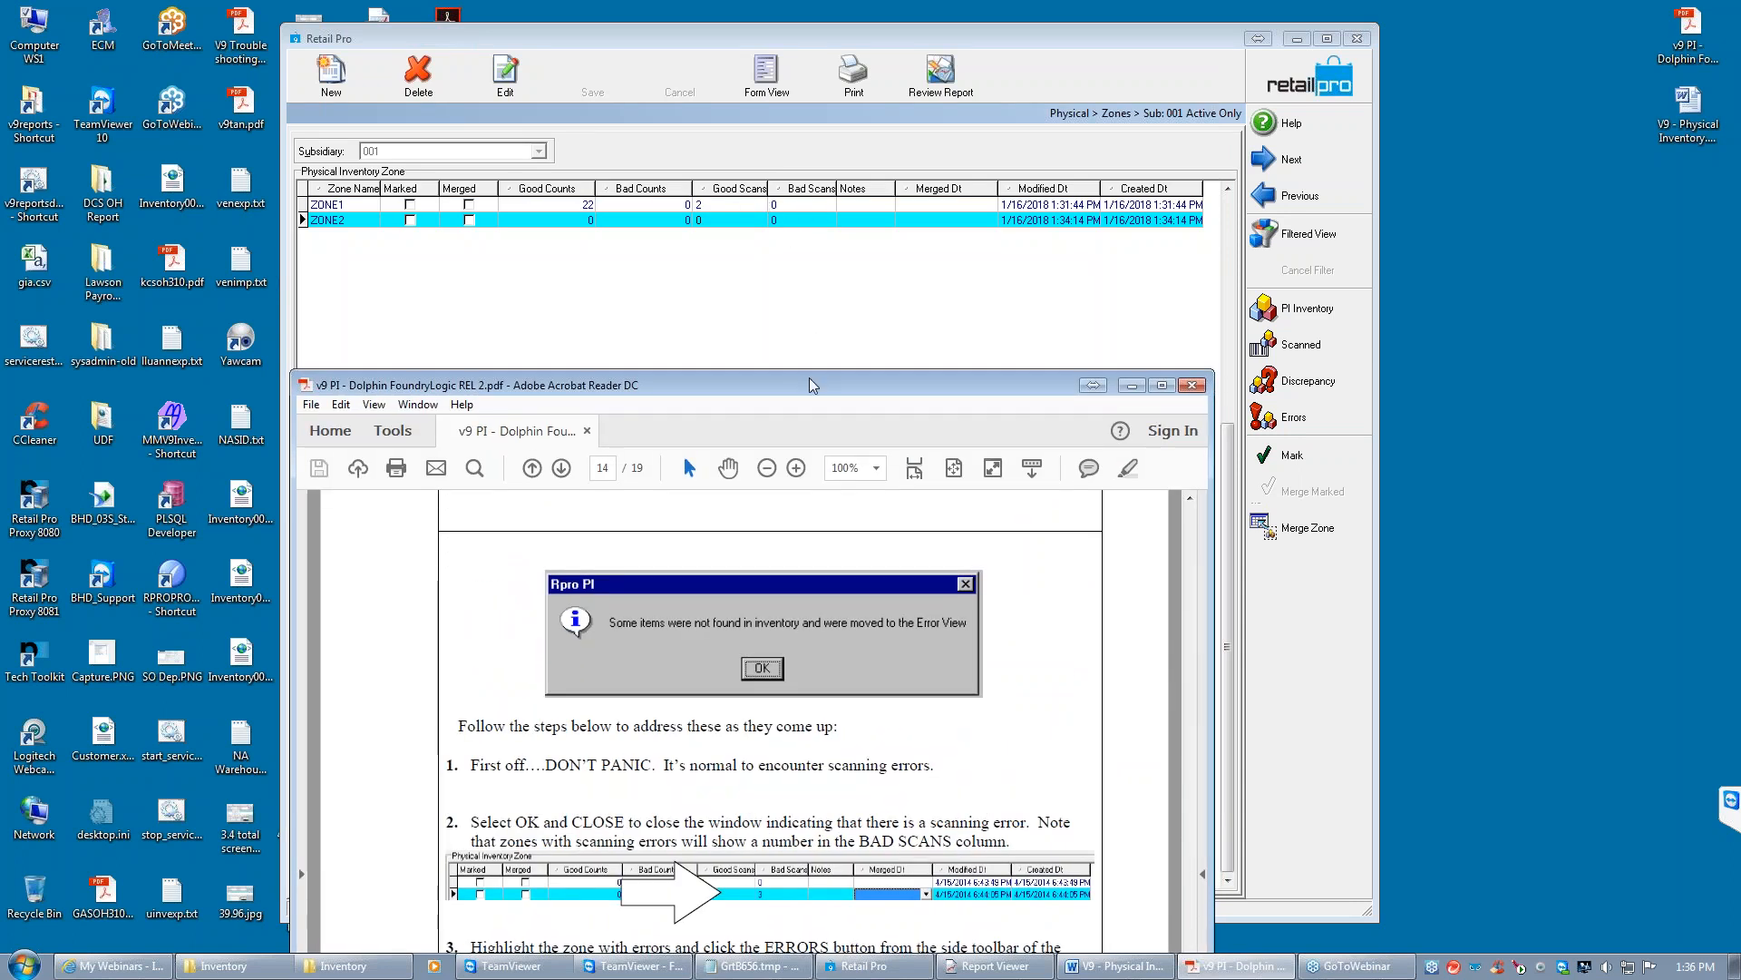
{"action": "left_click_drag", "start_coordinate": [813, 385], "coordinate": [835, 137]}
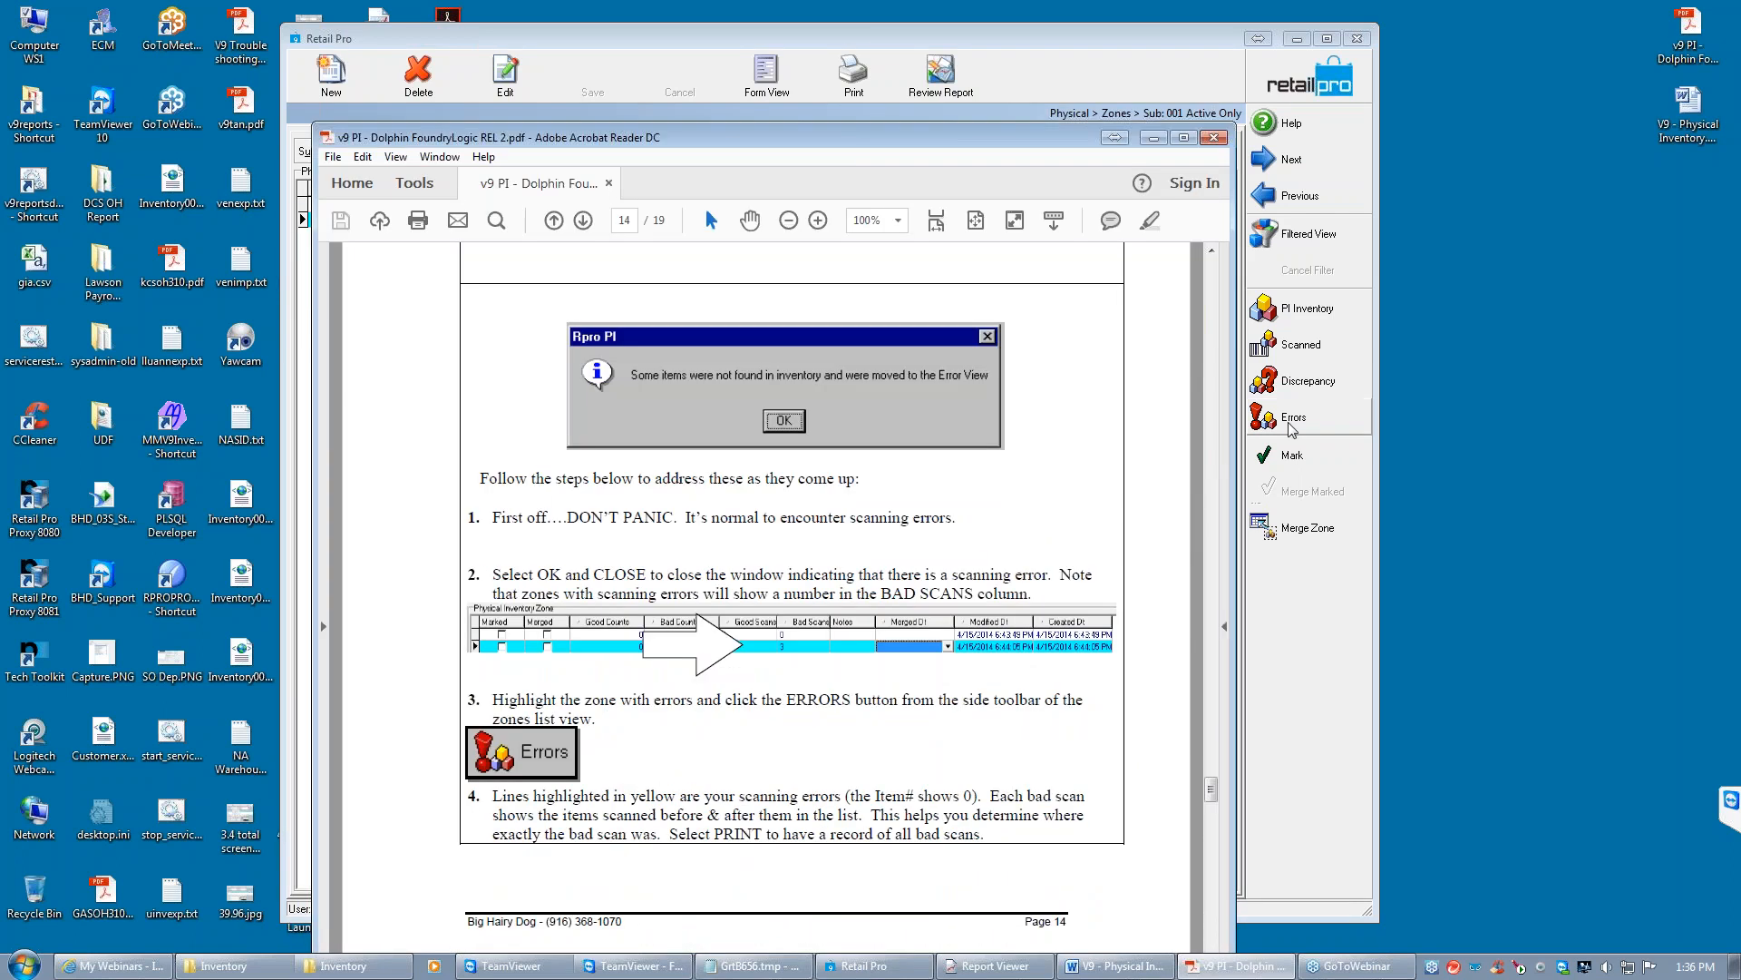
{"action": "left_click_drag", "start_coordinate": [1214, 799], "coordinate": [1221, 814]}
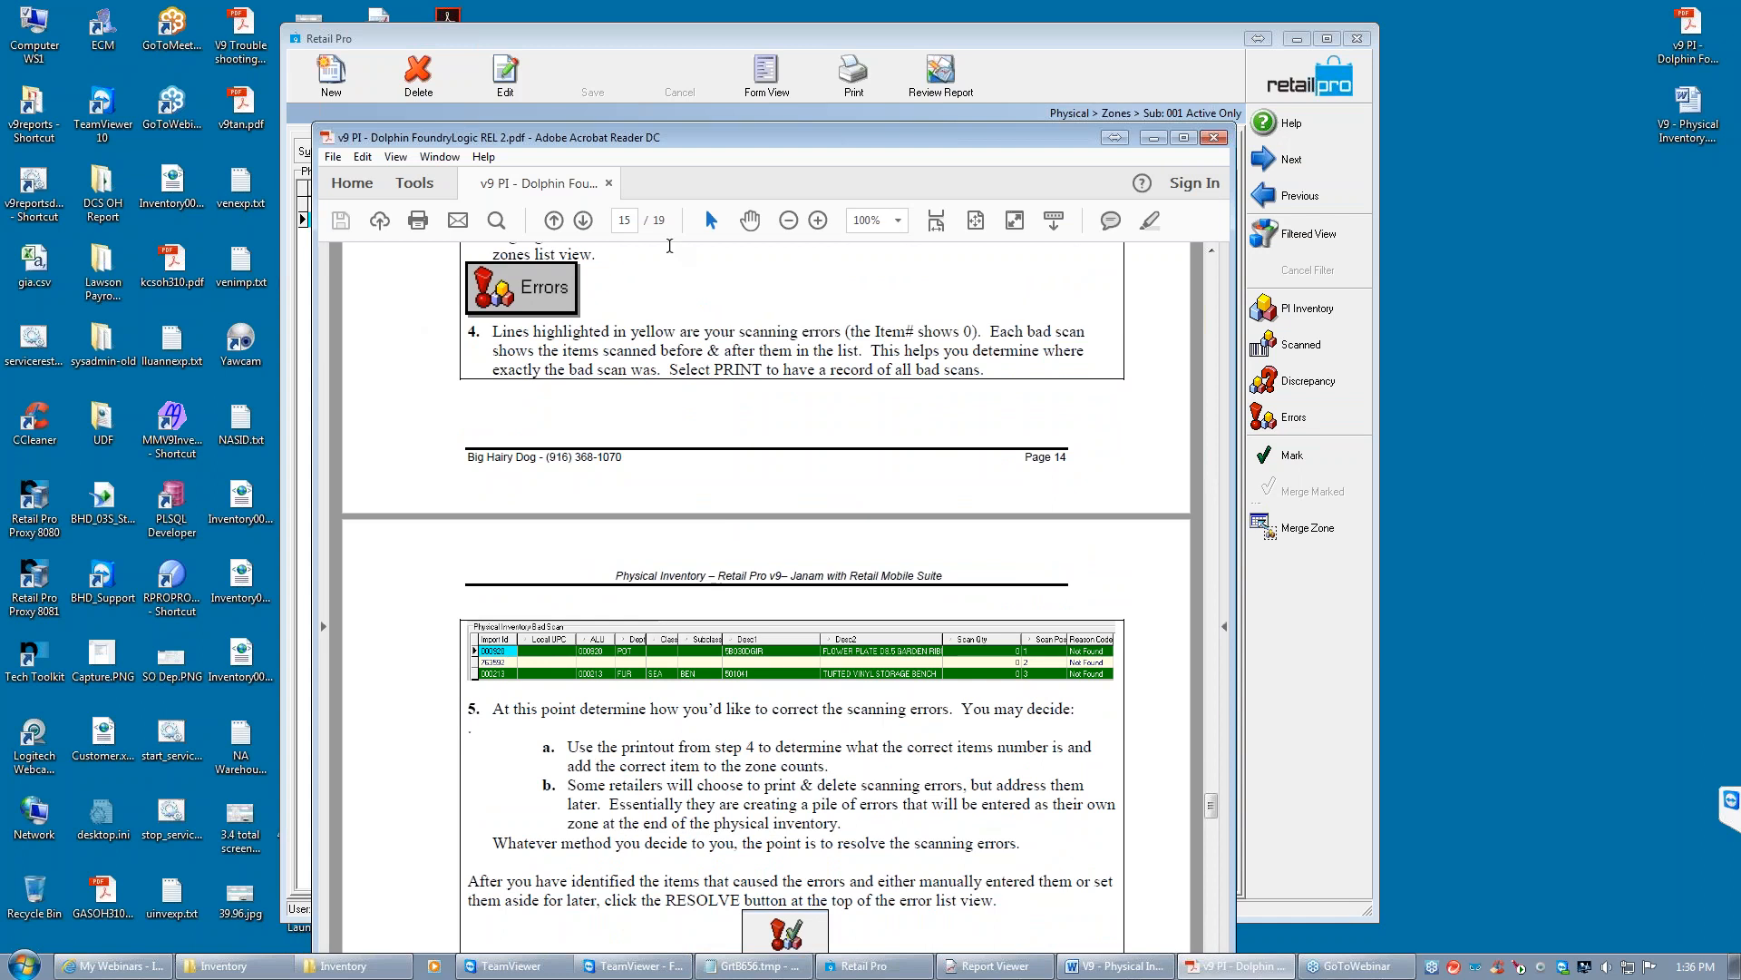
Enlarge the manual to 150% in a wider window and examine the bad scan example and correction steps on page 15
{"action": "left_click", "coordinate": [898, 221]}
{"action": "left_click", "coordinate": [937, 416]}
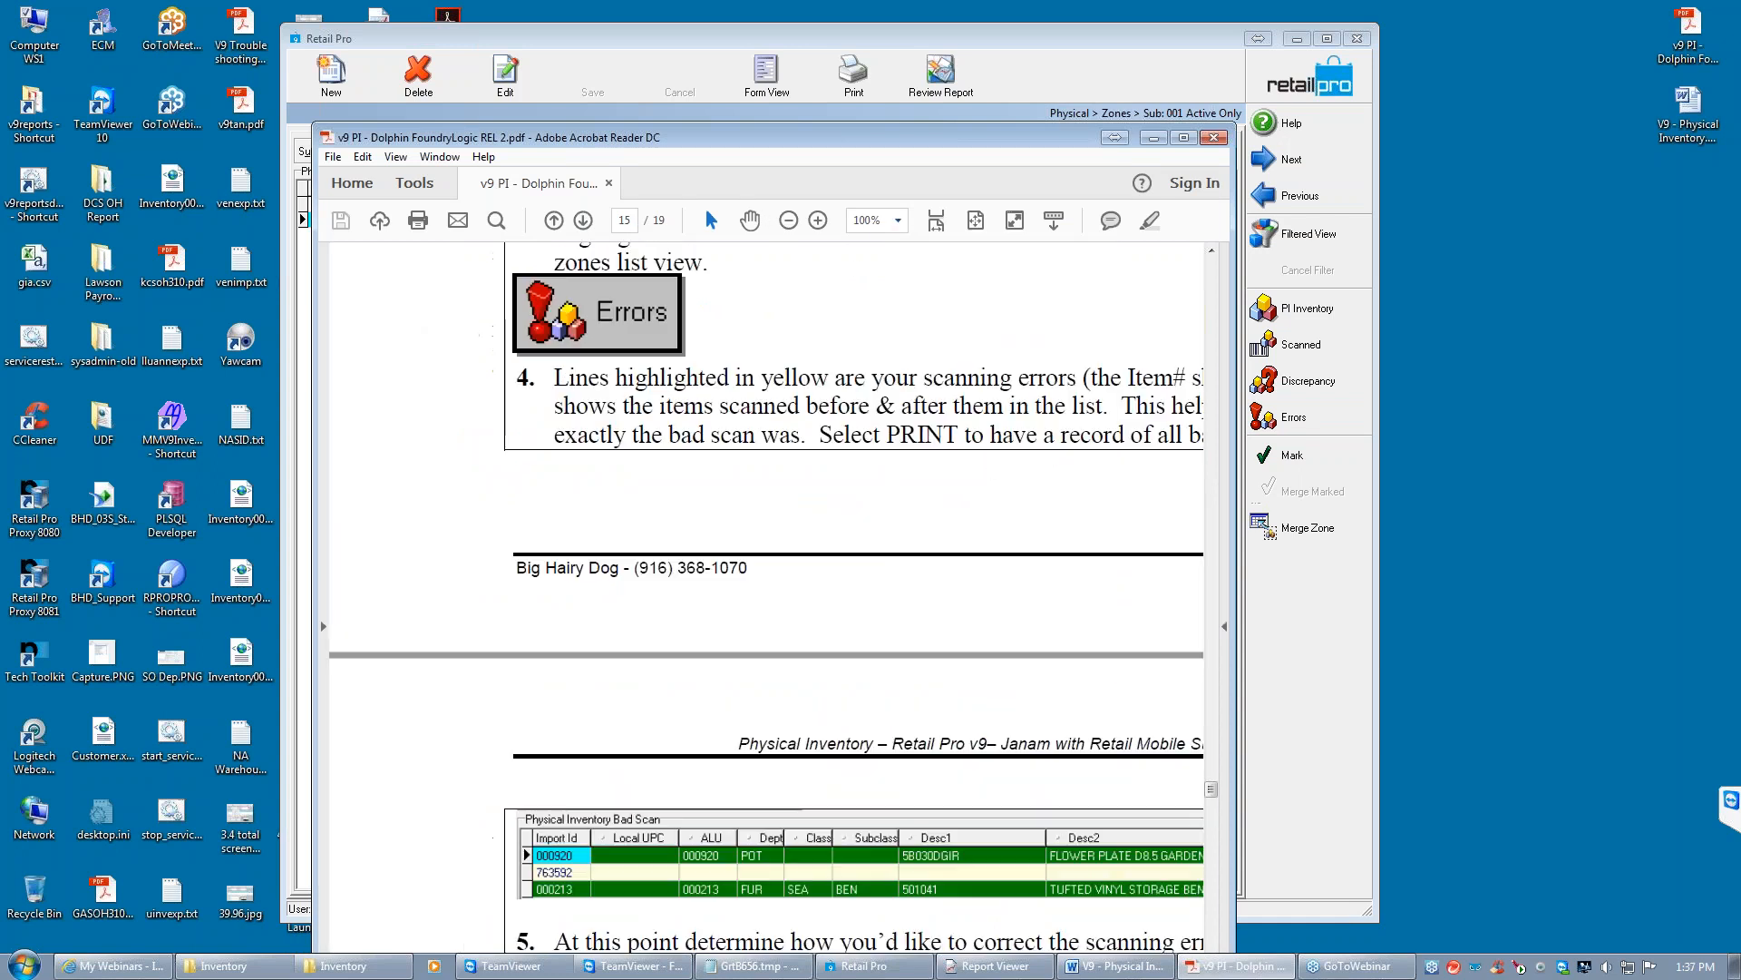
{"action": "left_click_drag", "start_coordinate": [1231, 575], "coordinate": [1450, 574]}
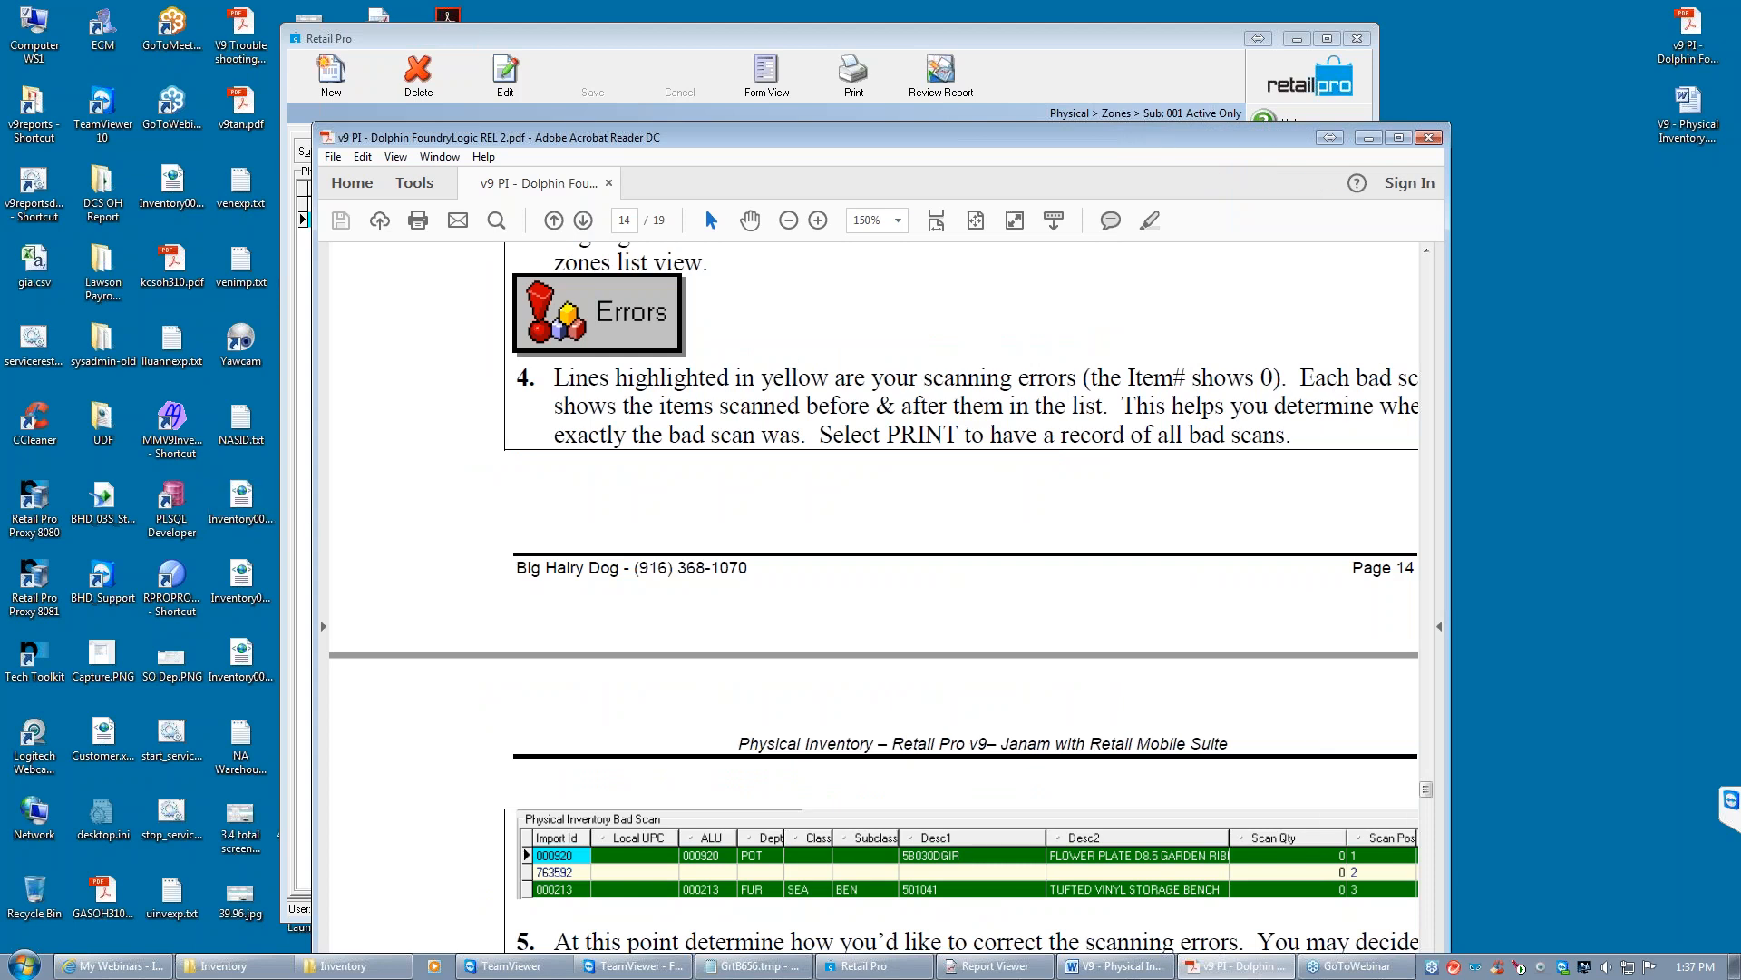
{"action": "left_click_drag", "start_coordinate": [314, 562], "coordinate": [139, 562]}
{"action": "left_click", "coordinate": [1429, 531]}
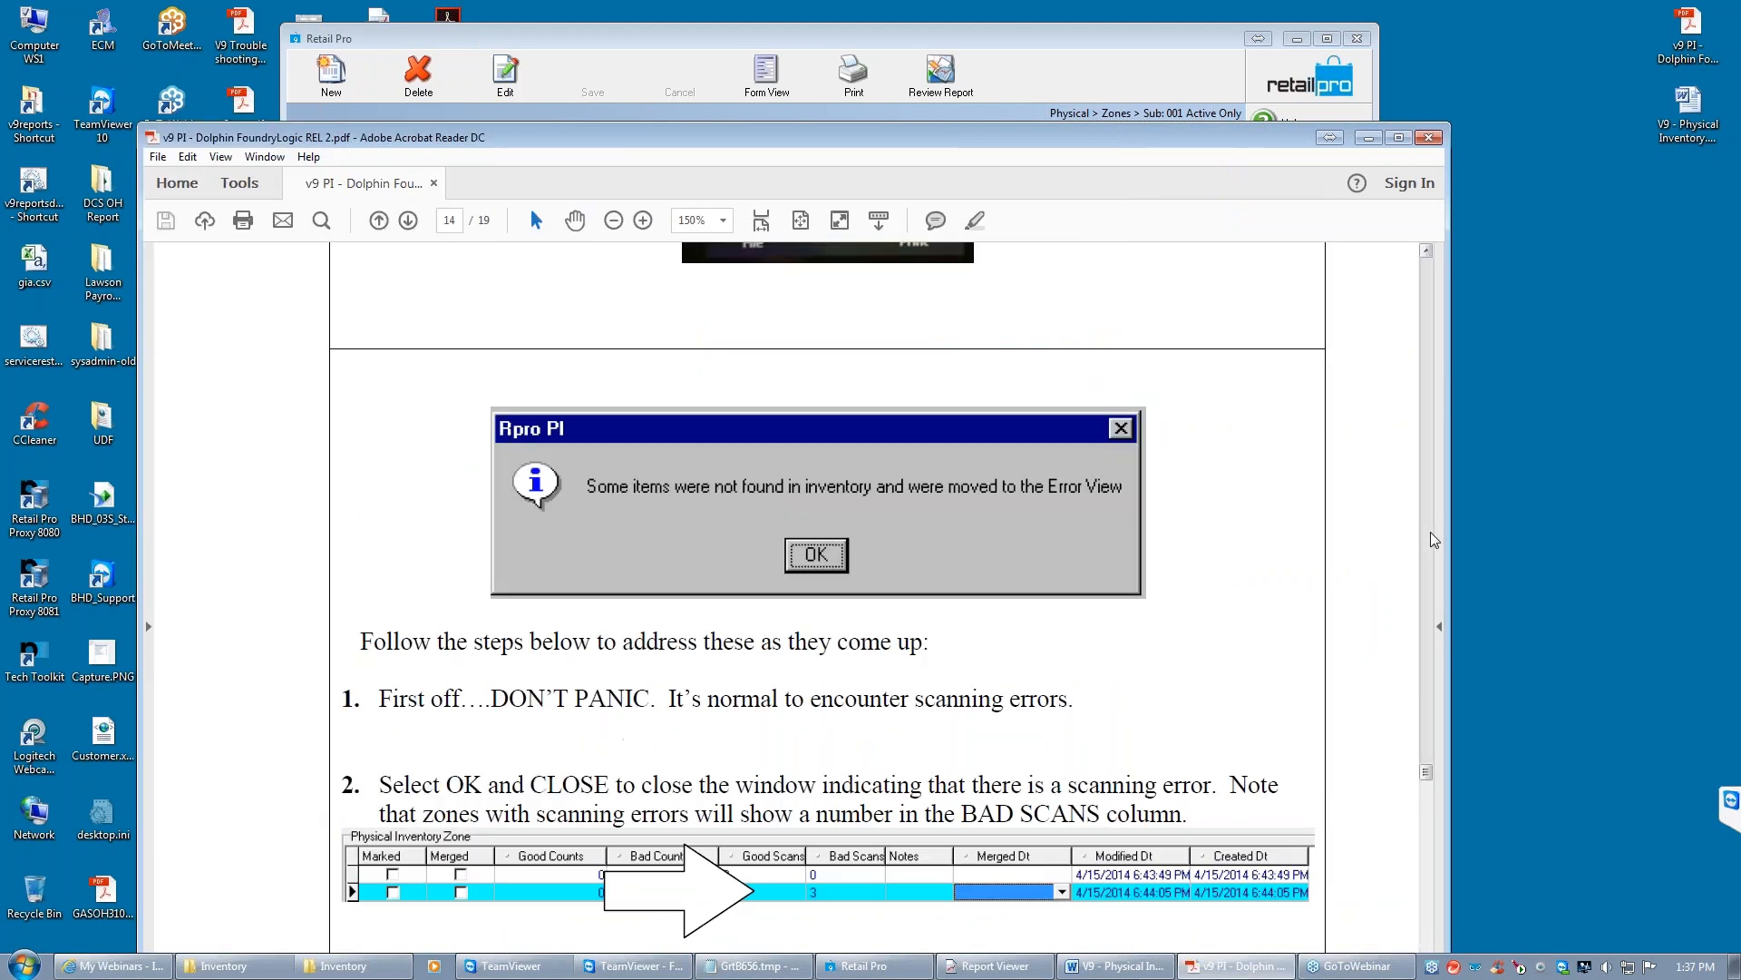
{"action": "left_click", "coordinate": [1429, 555]}
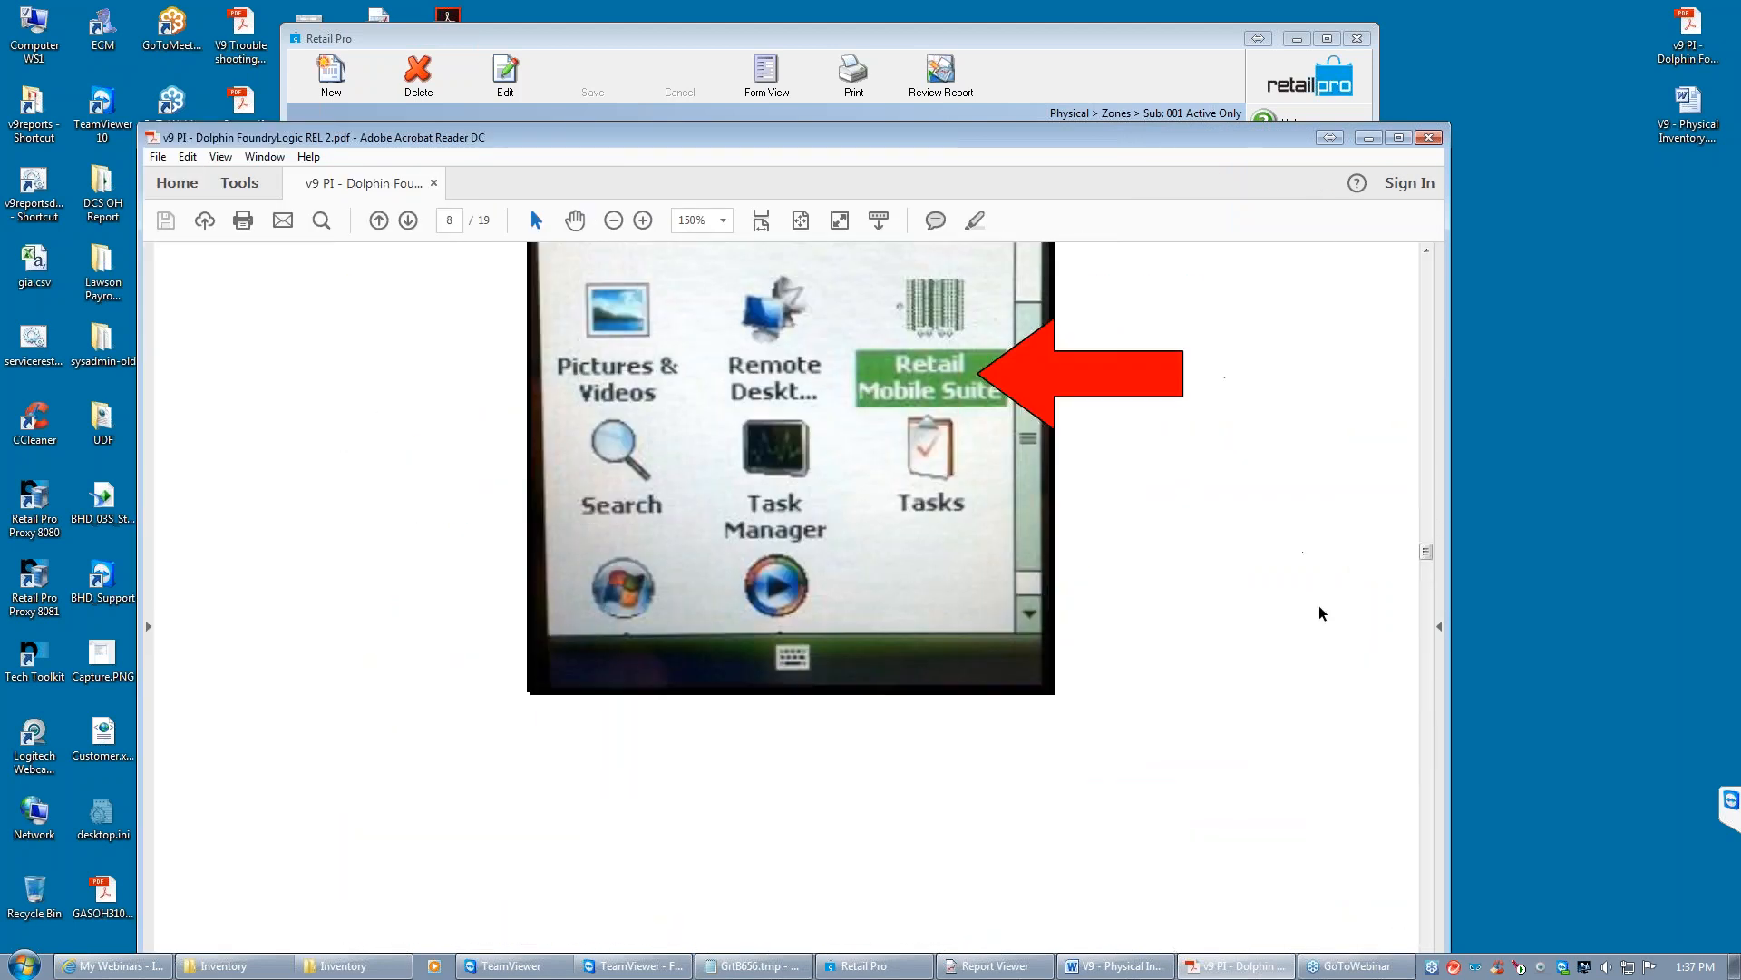
{"action": "left_click_drag", "start_coordinate": [1430, 558], "coordinate": [1429, 799]}
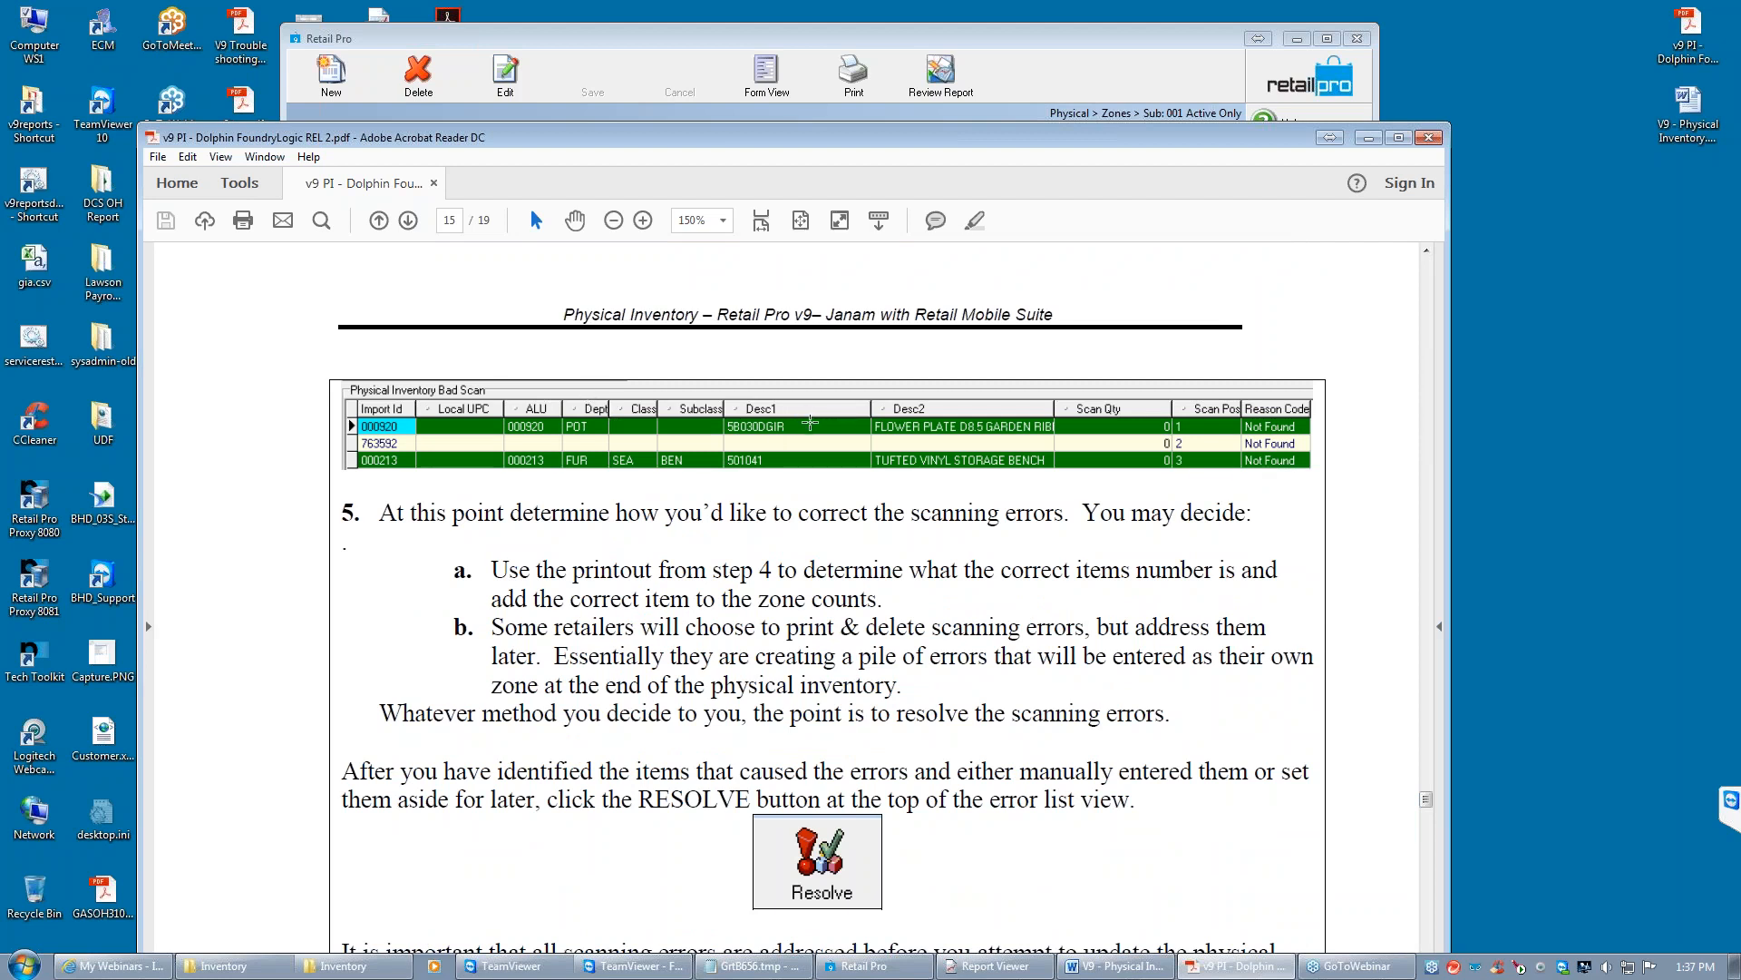
{"action": "left_click", "coordinate": [816, 449]}
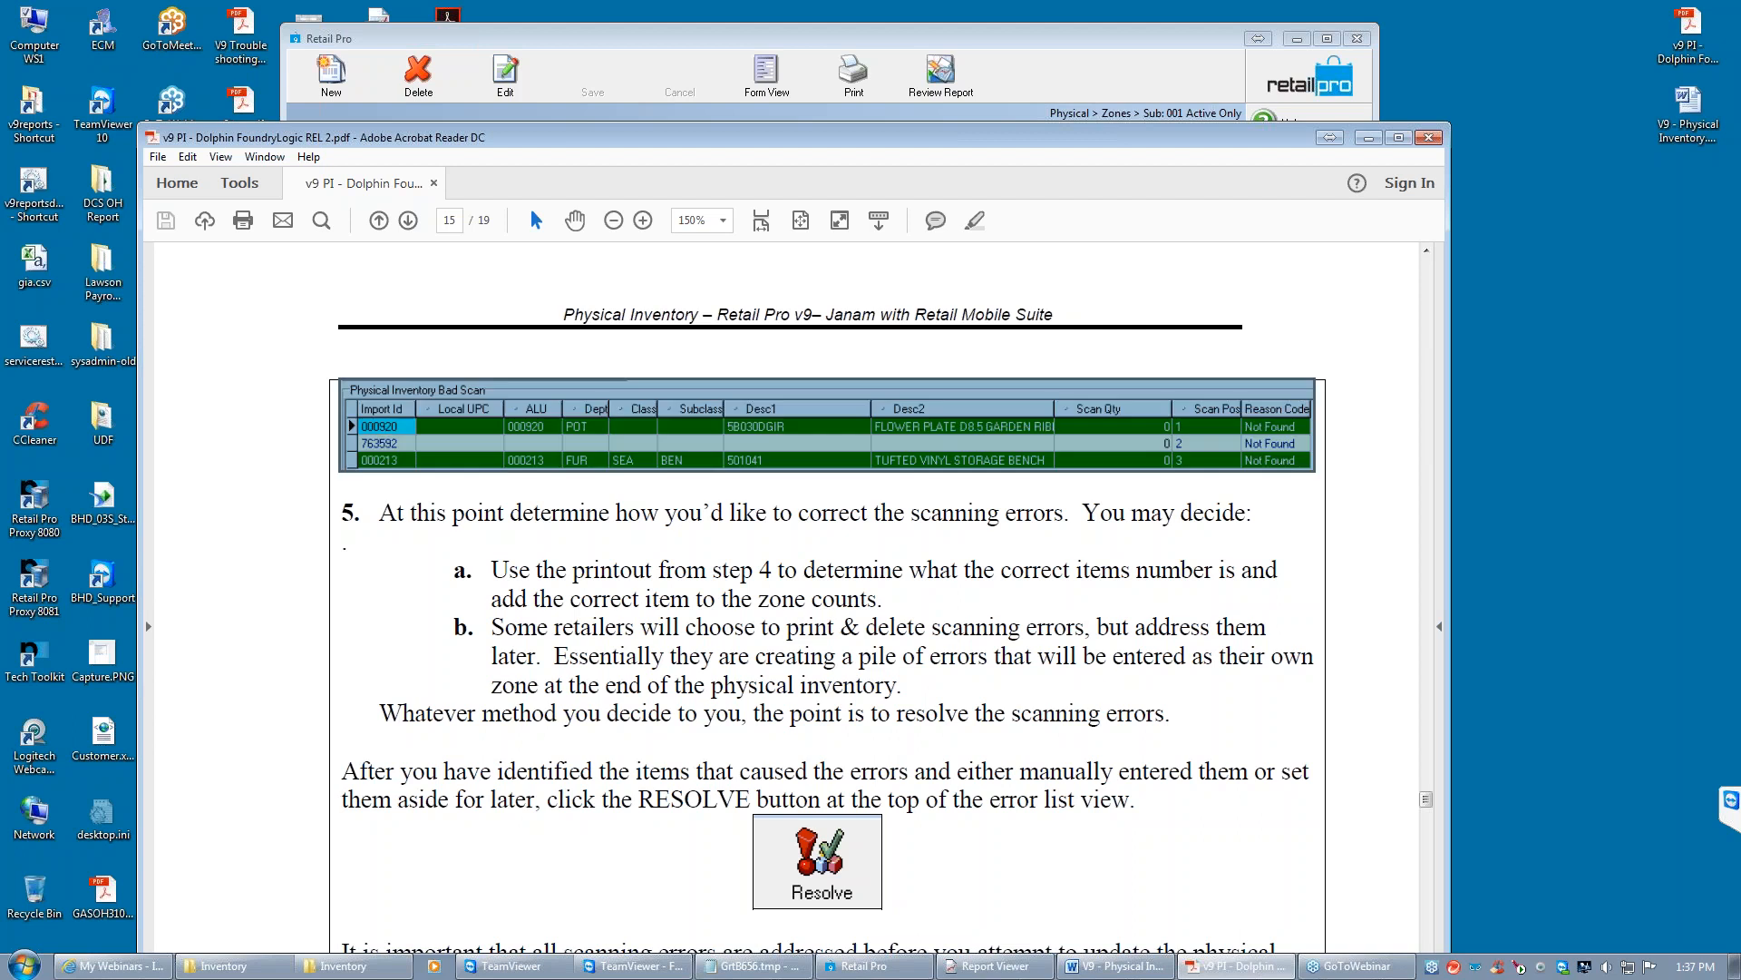
{"action": "left_click", "coordinate": [441, 448]}
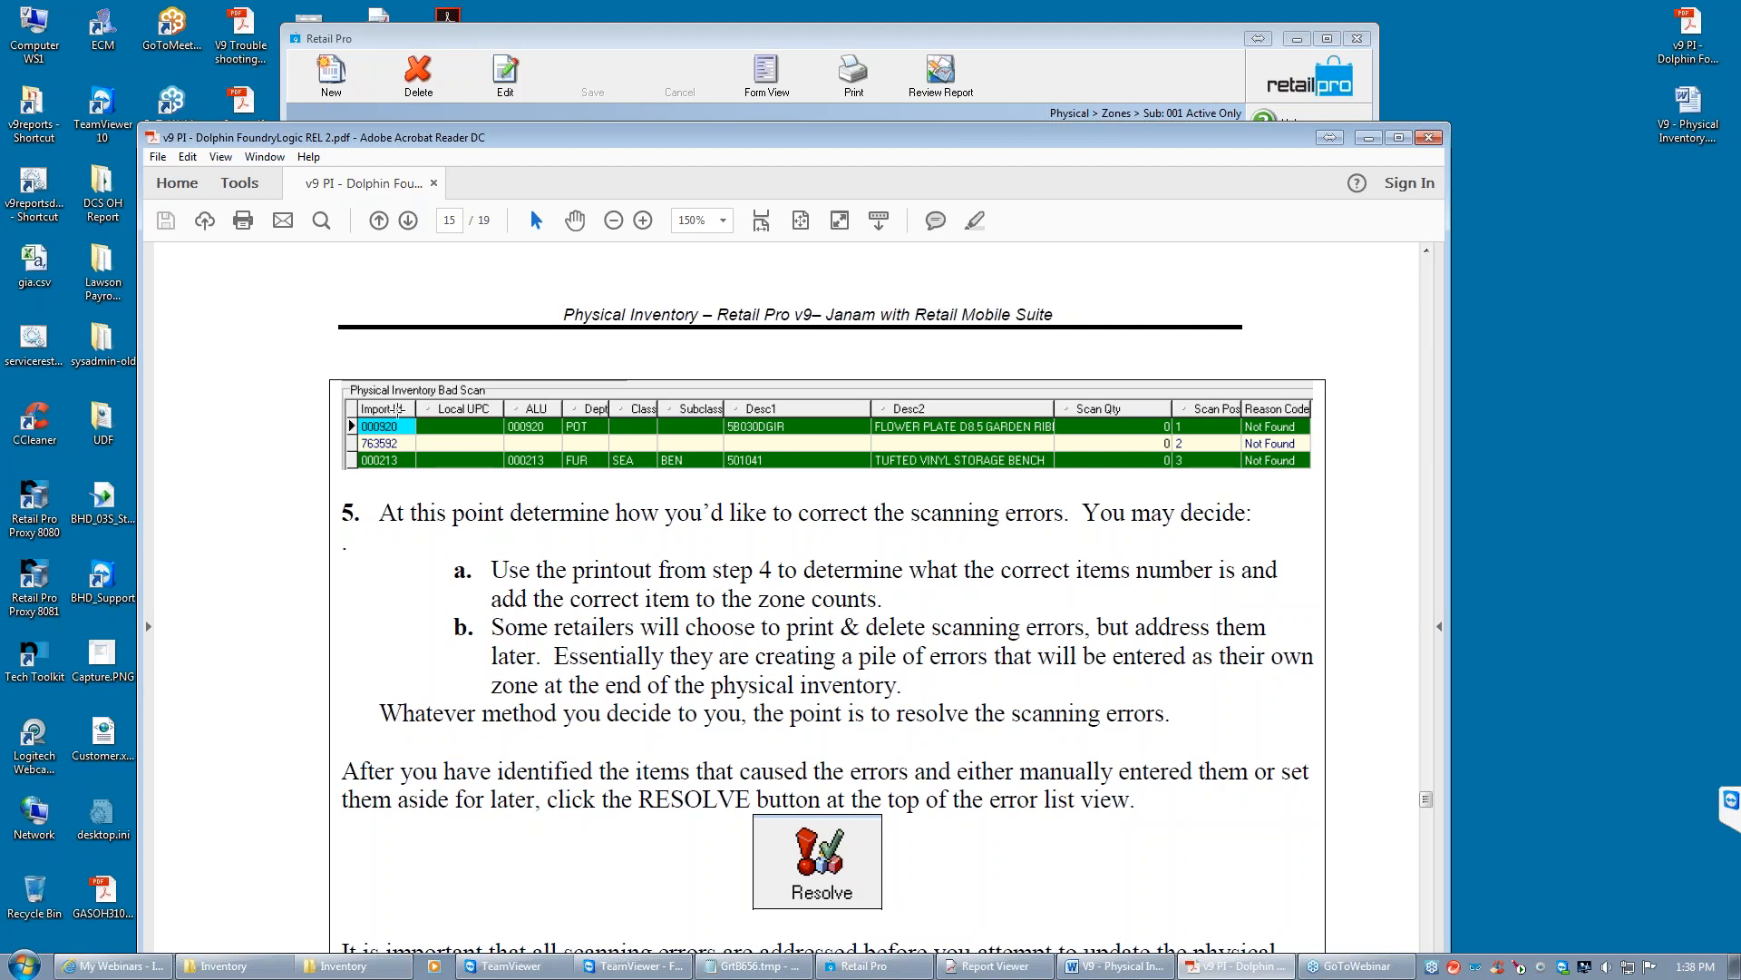
Switch back to the Retail Pro zone list and try to preview the BHD Zone Report for the selected ZONE1 record
{"action": "left_click", "coordinate": [1369, 137]}
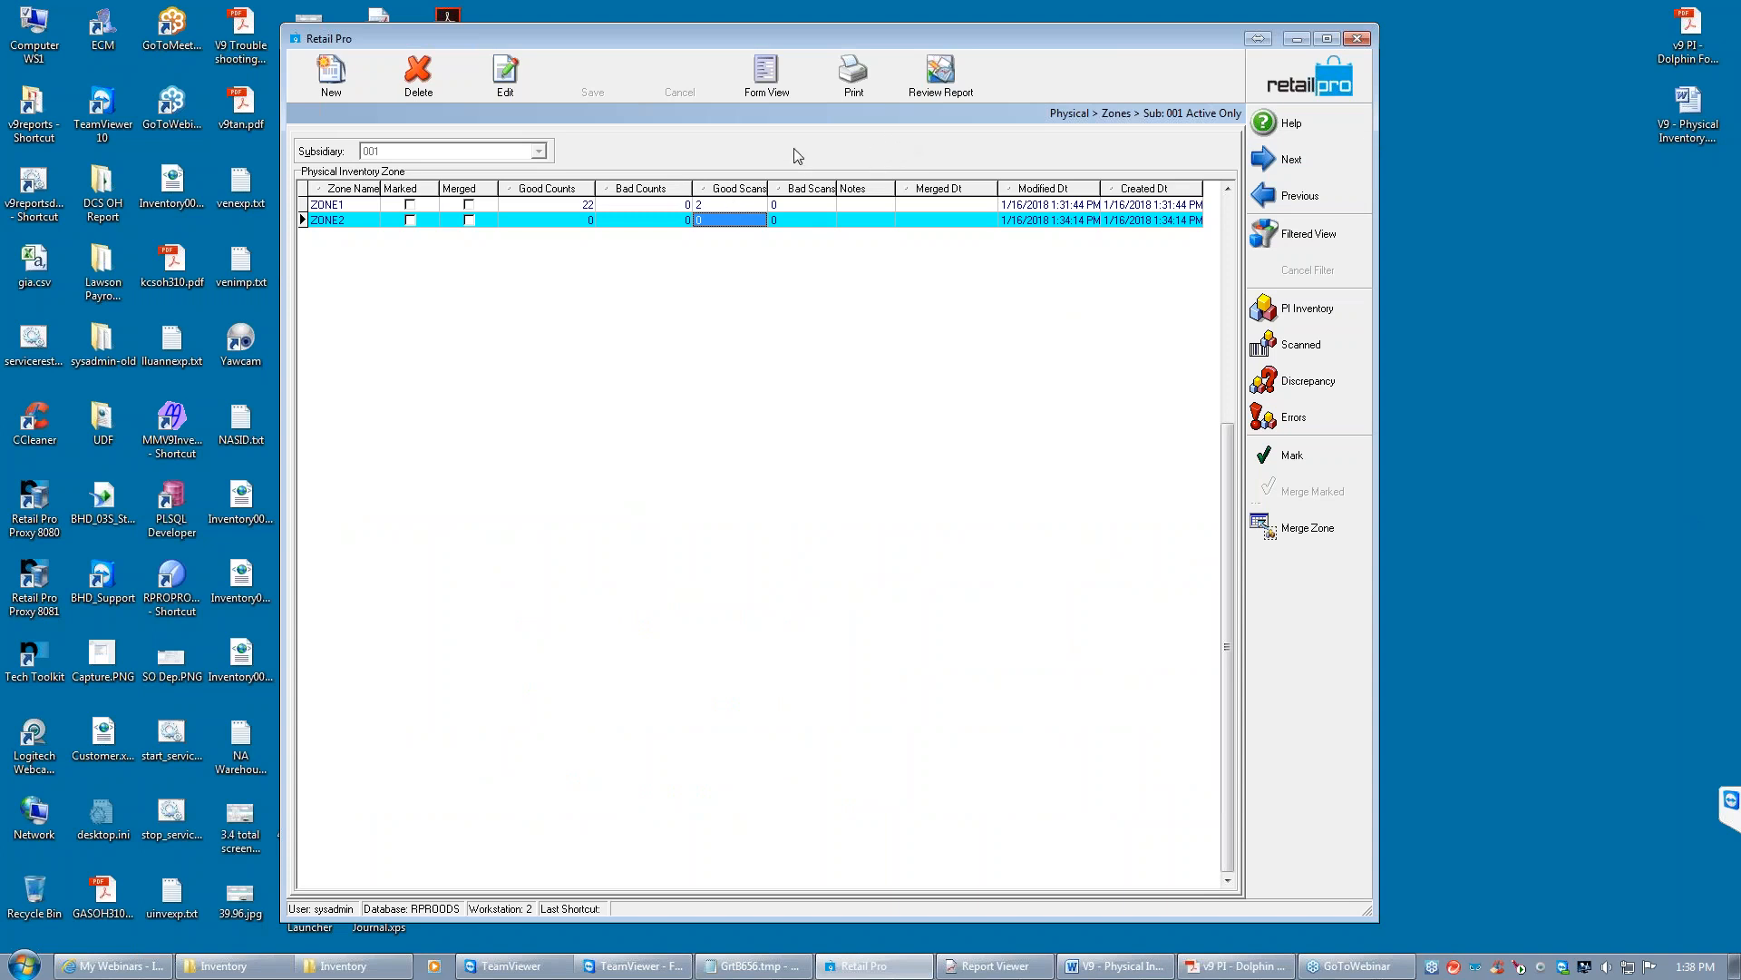
{"action": "left_click", "coordinate": [735, 203]}
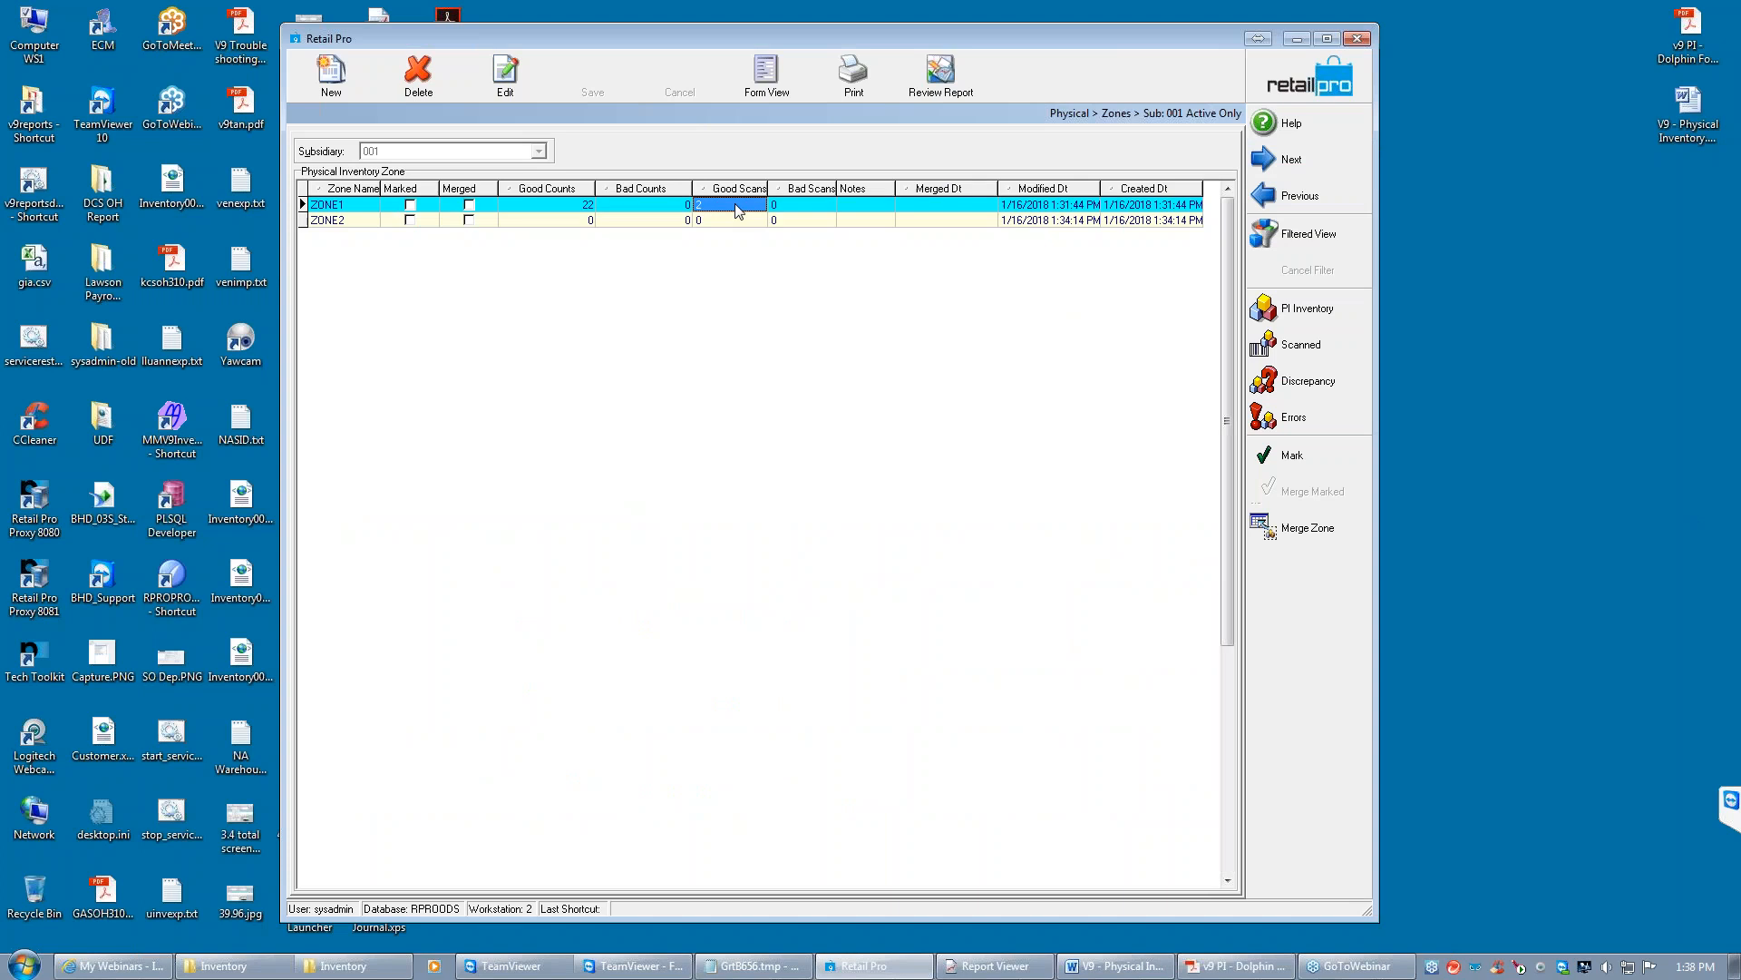
{"action": "left_click", "coordinate": [853, 88]}
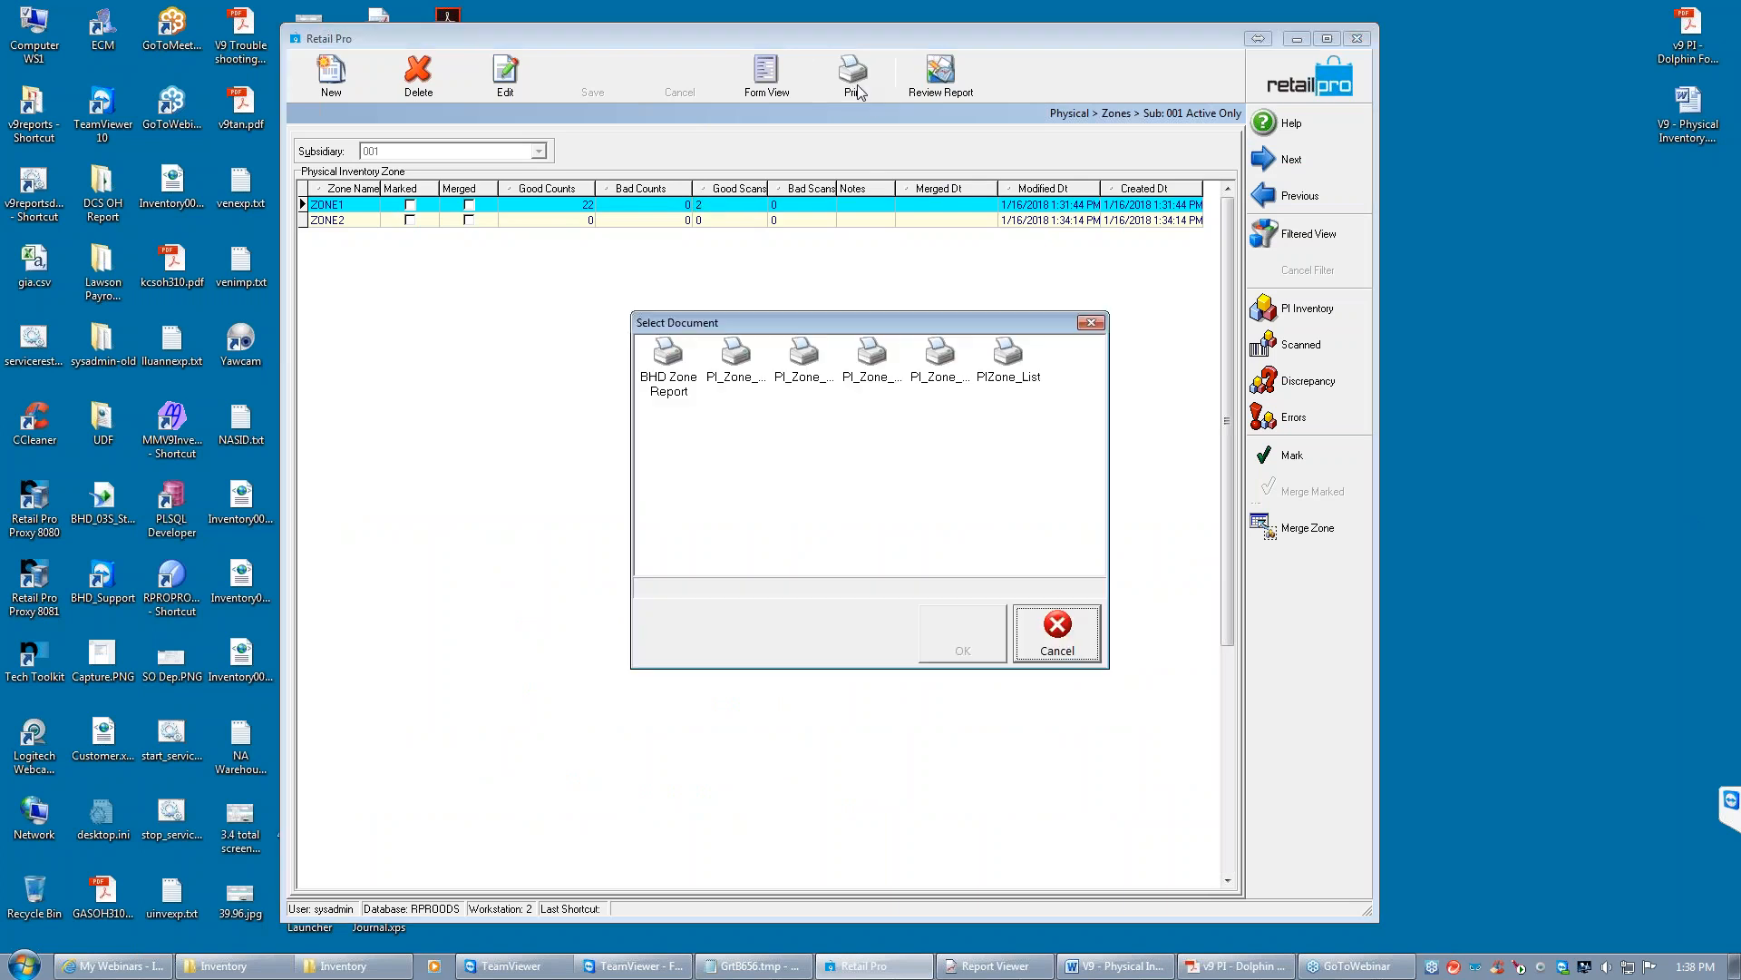
{"action": "left_click", "coordinate": [660, 371]}
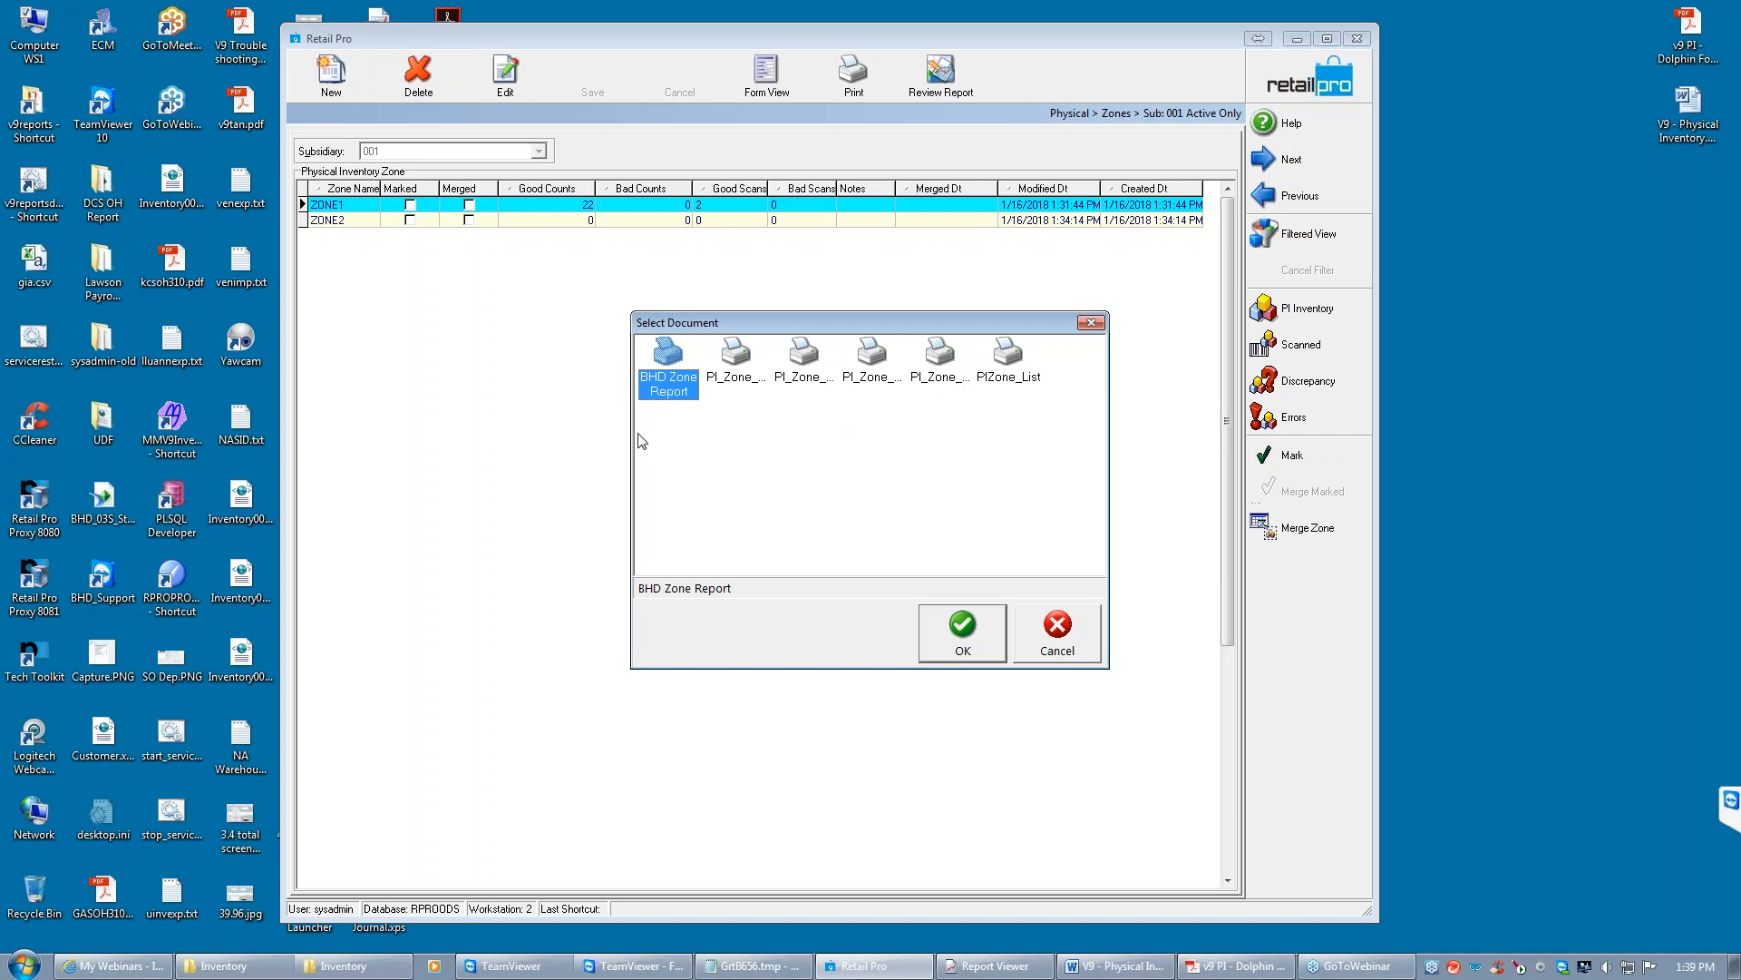
{"action": "left_click", "coordinate": [964, 632]}
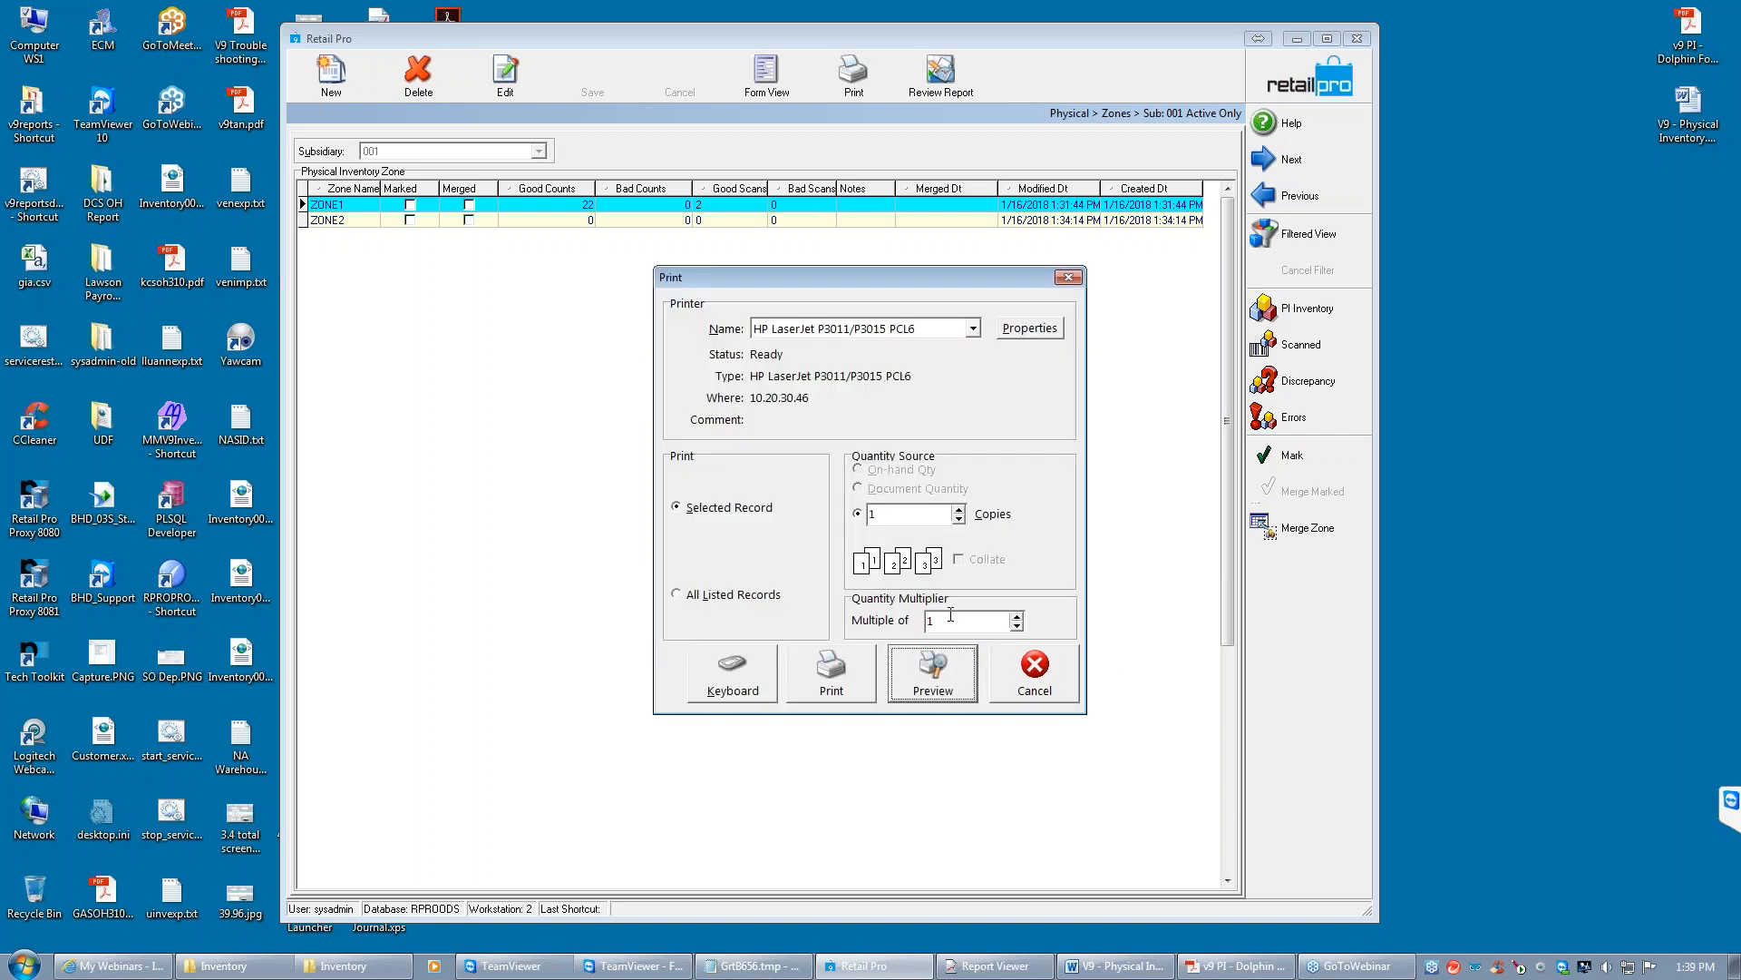
{"action": "left_click", "coordinate": [943, 675]}
{"action": "left_click", "coordinate": [1012, 544]}
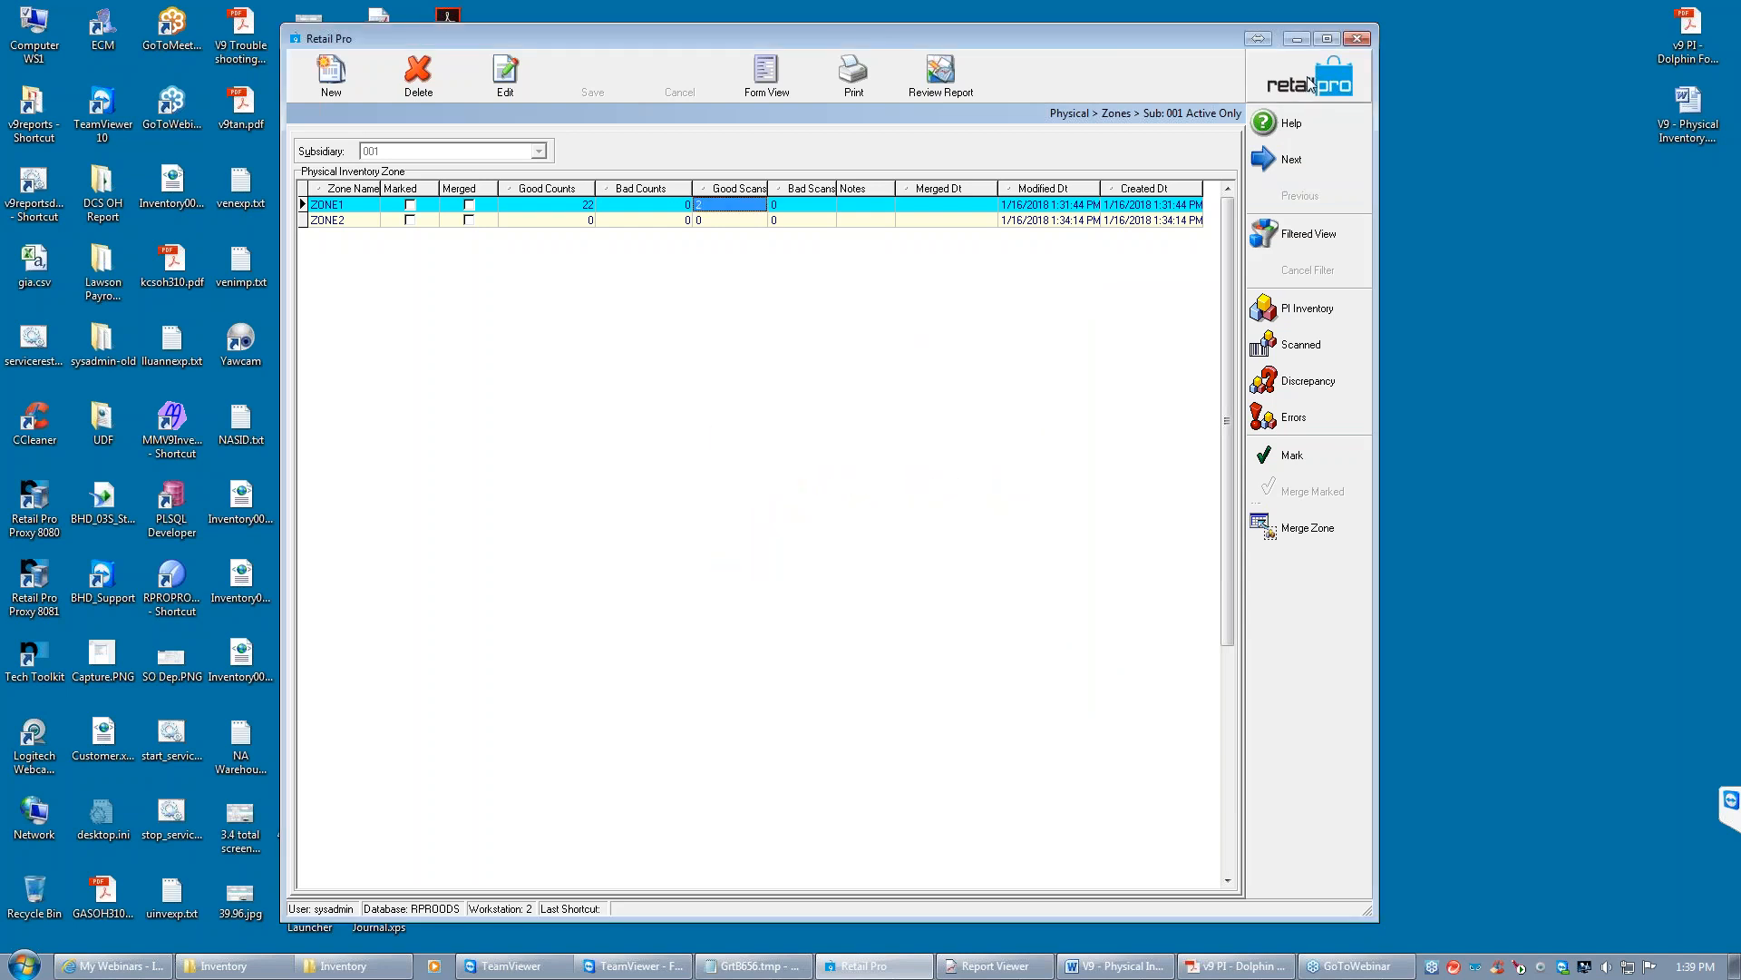
Reopen the physical inventory zone list and try to preview the BHD Zone Report for all listed records
{"action": "key", "text": "Escape"}
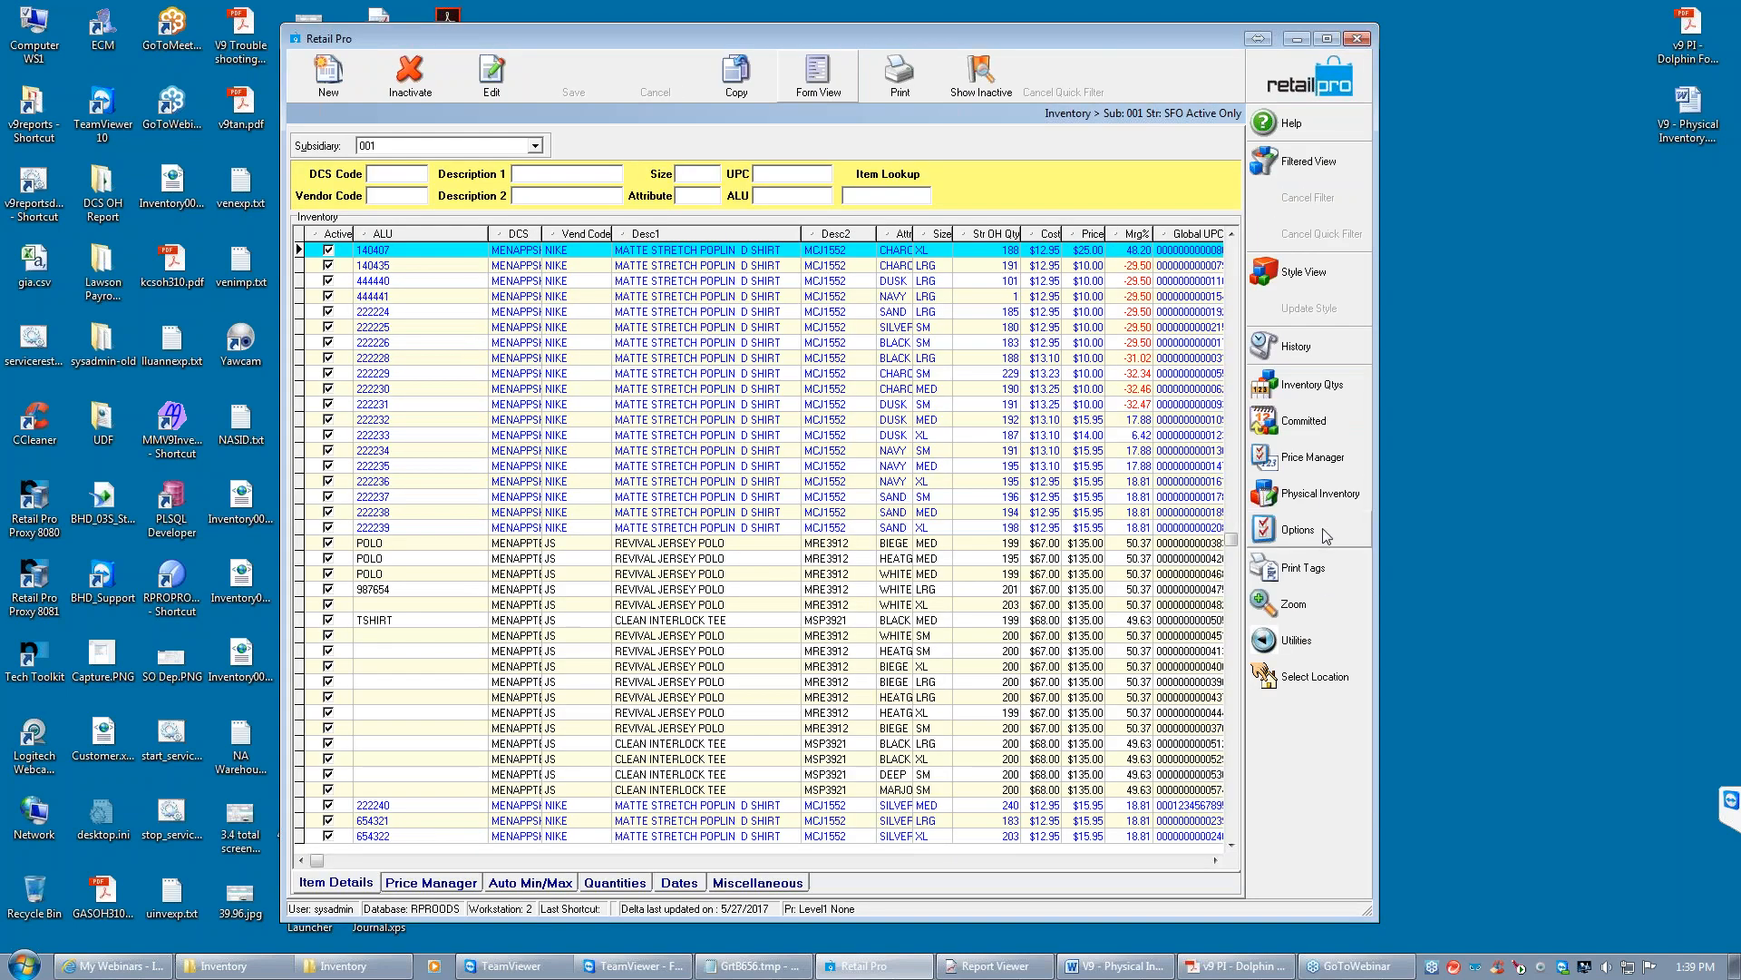
{"action": "left_click", "coordinate": [1333, 500]}
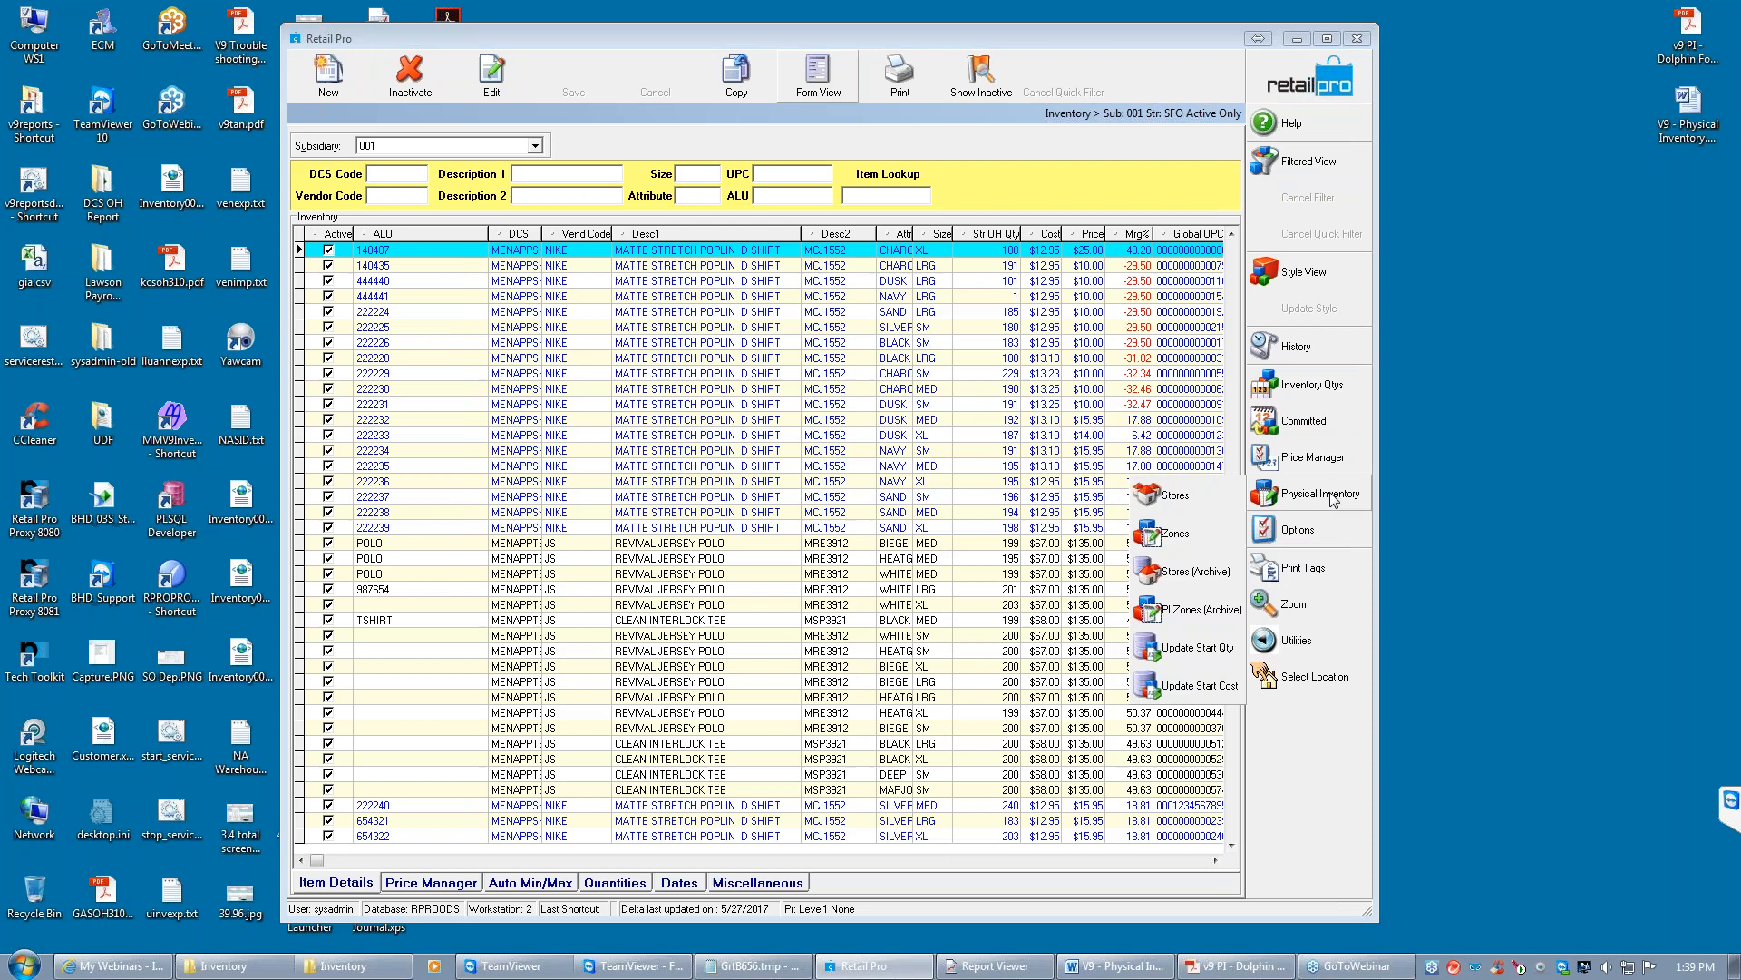
{"action": "left_click", "coordinate": [1179, 537]}
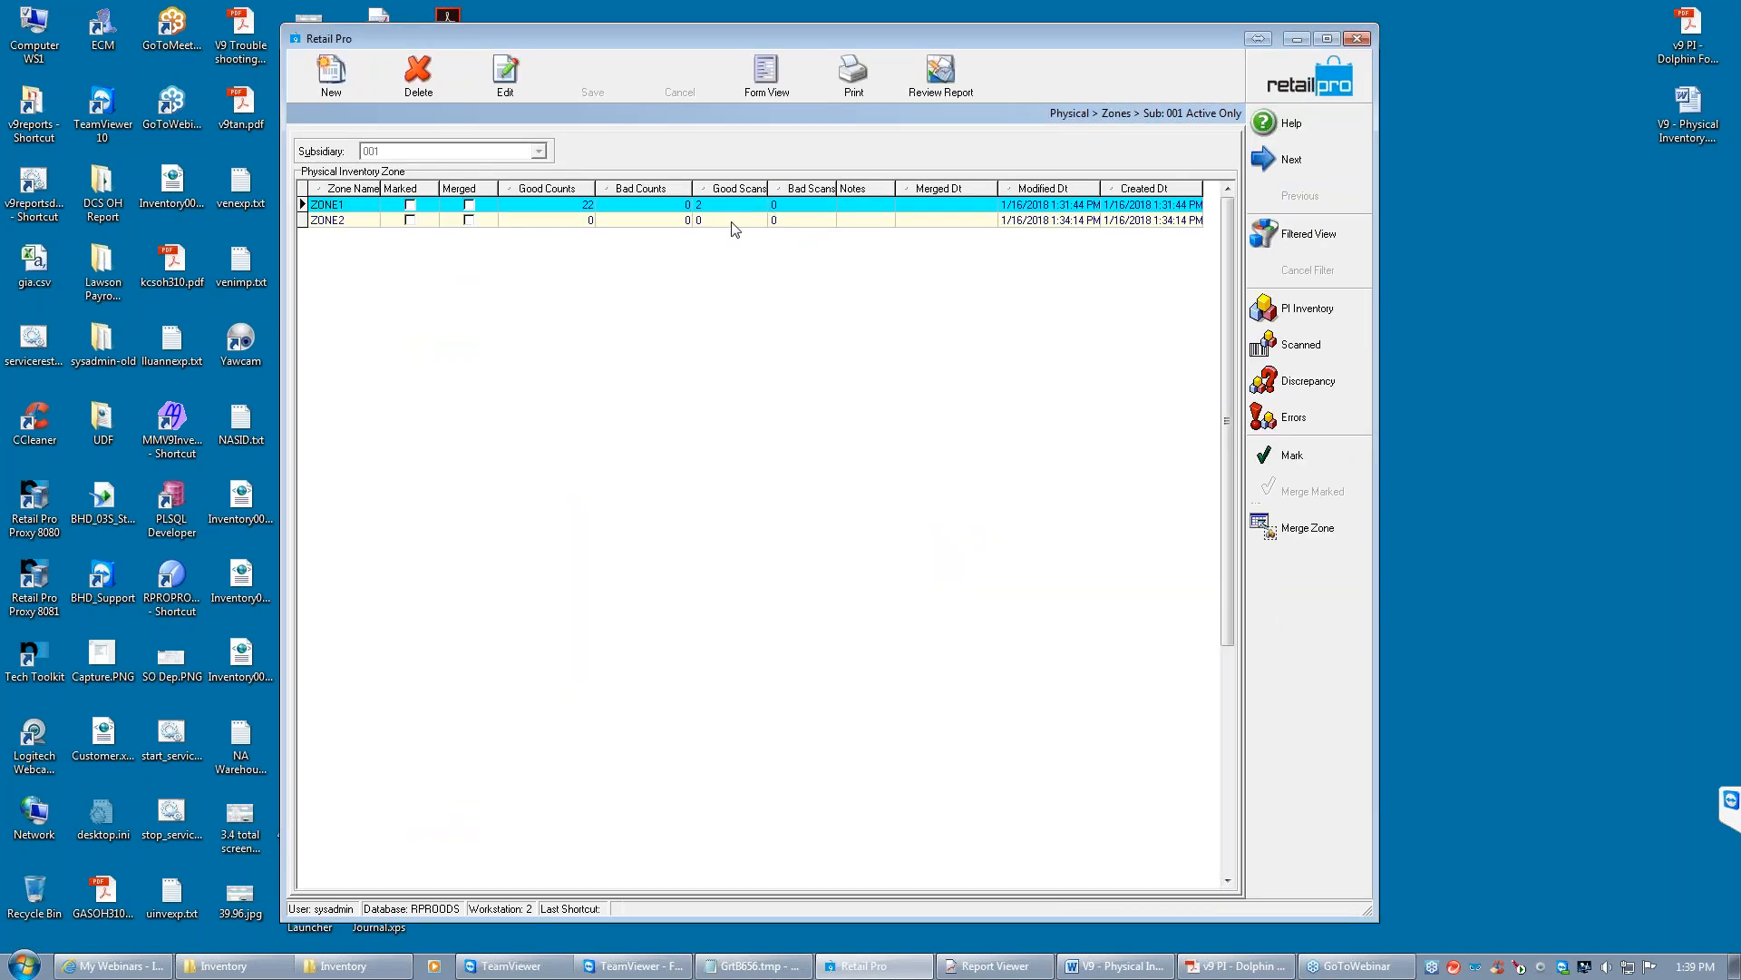
{"action": "left_click", "coordinate": [855, 93]}
{"action": "left_click", "coordinate": [671, 381]}
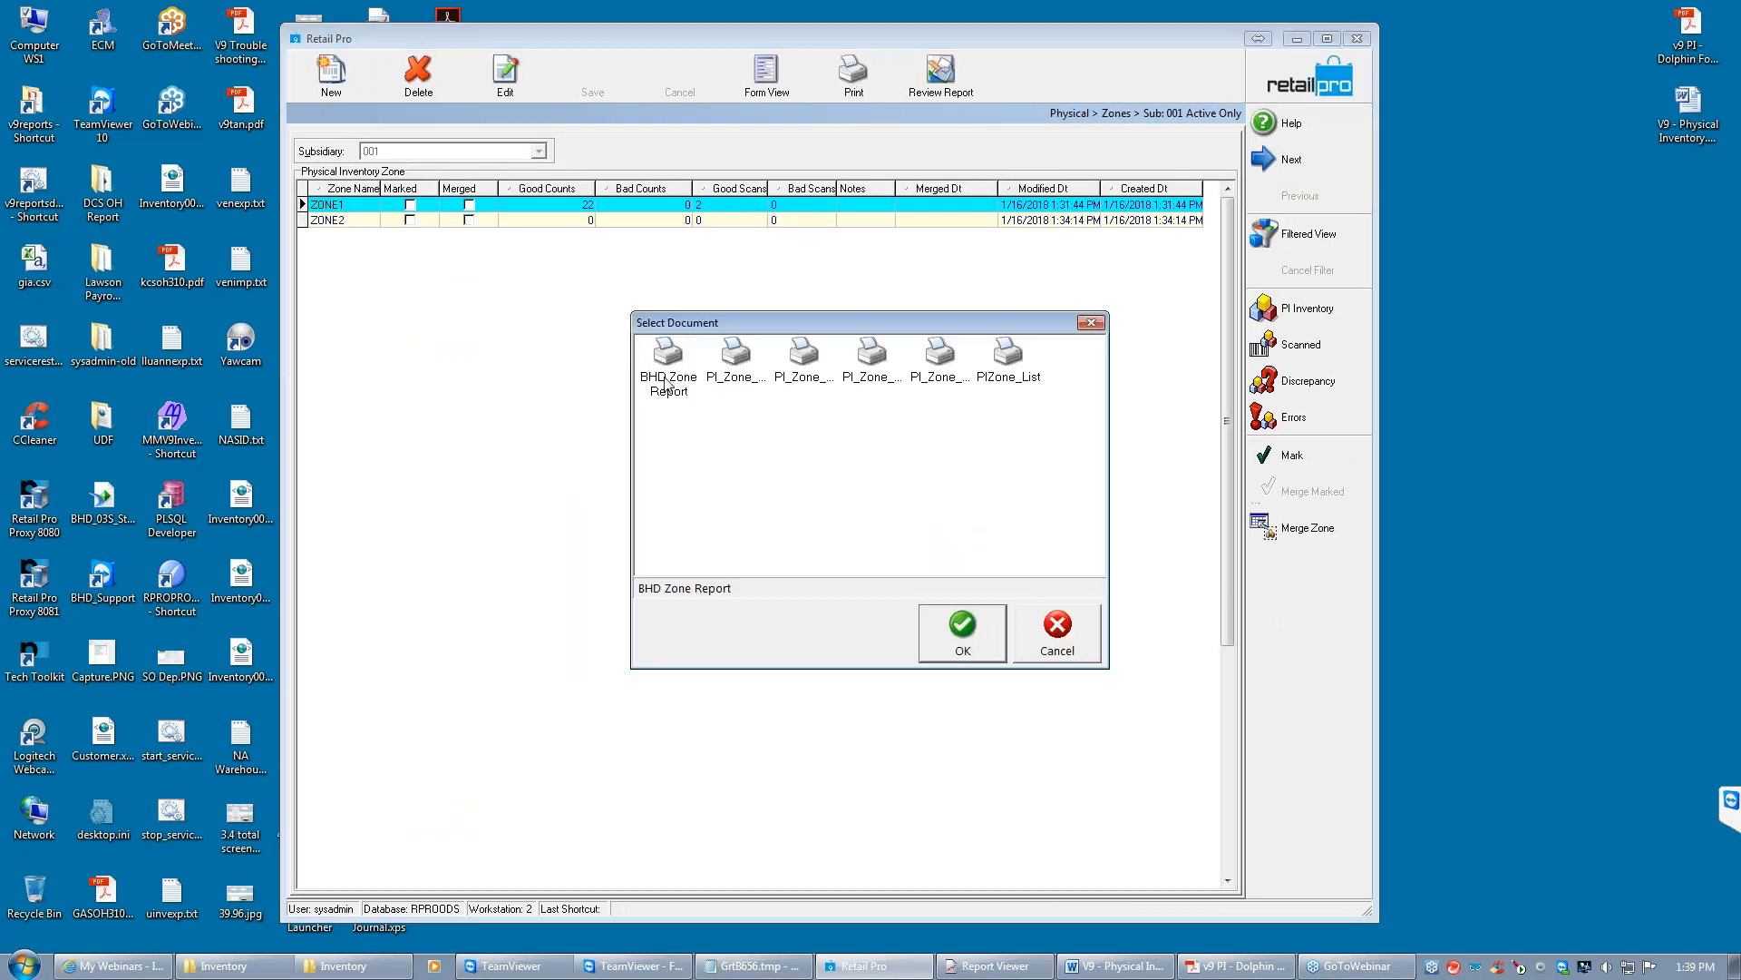
{"action": "left_click", "coordinate": [964, 640]}
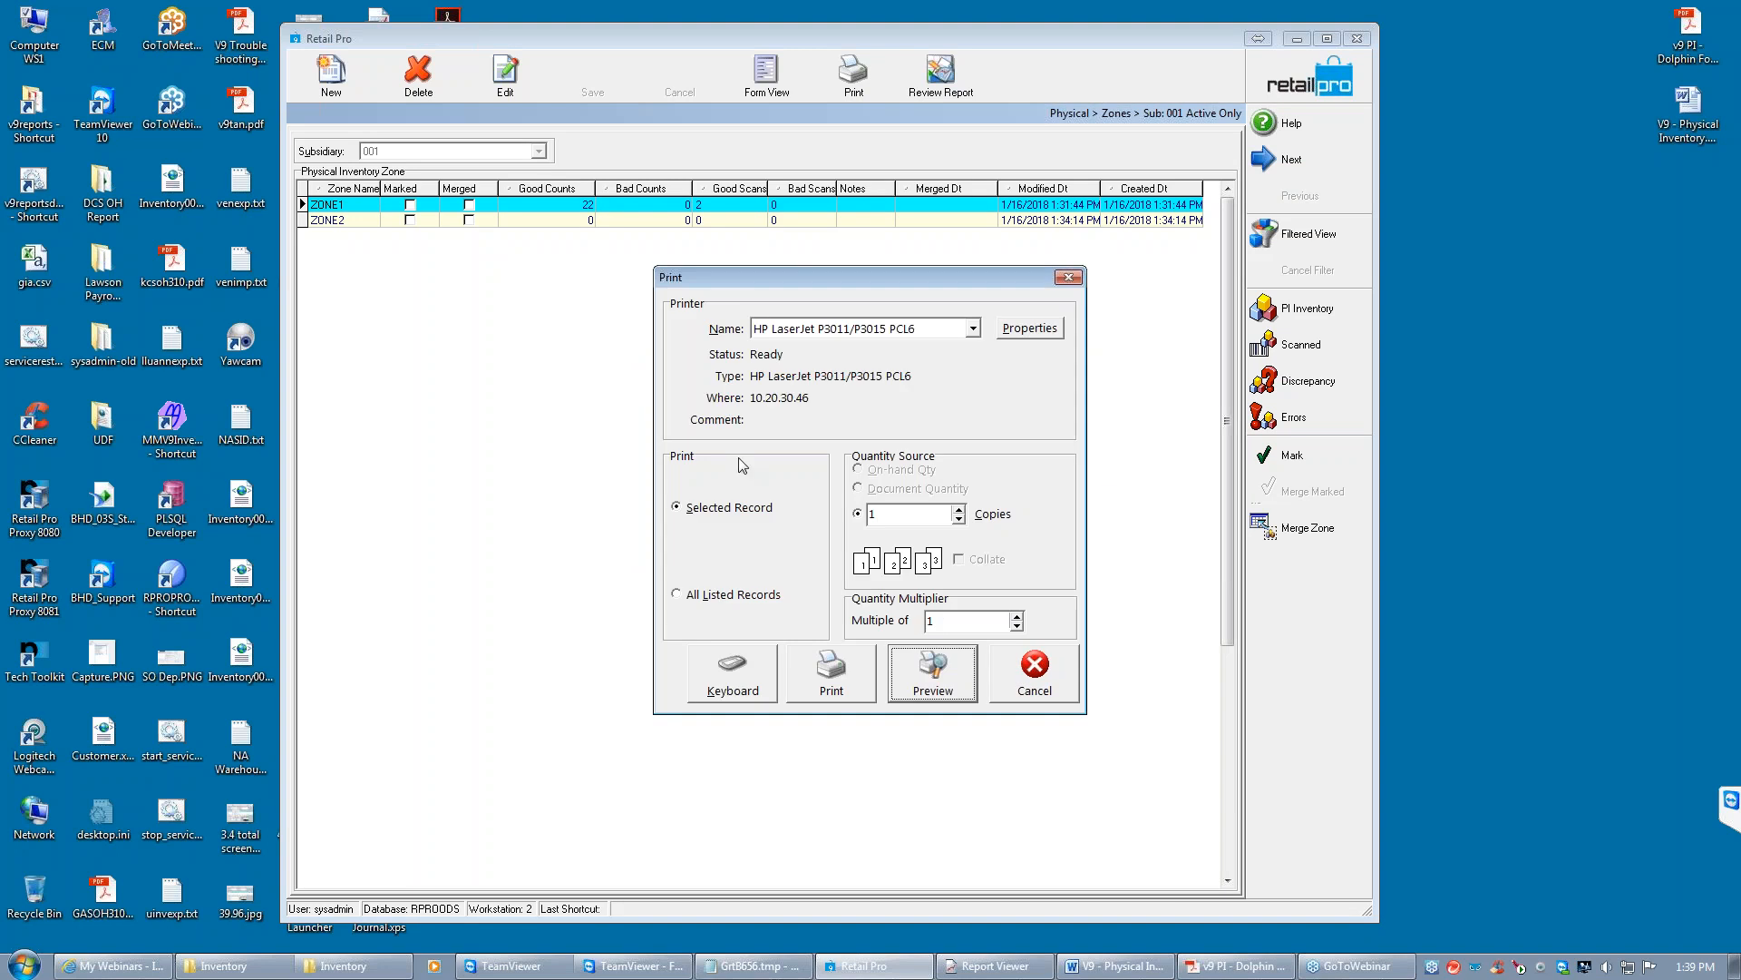
{"action": "left_click", "coordinate": [678, 595]}
{"action": "left_click", "coordinate": [911, 673]}
{"action": "left_click", "coordinate": [1009, 542]}
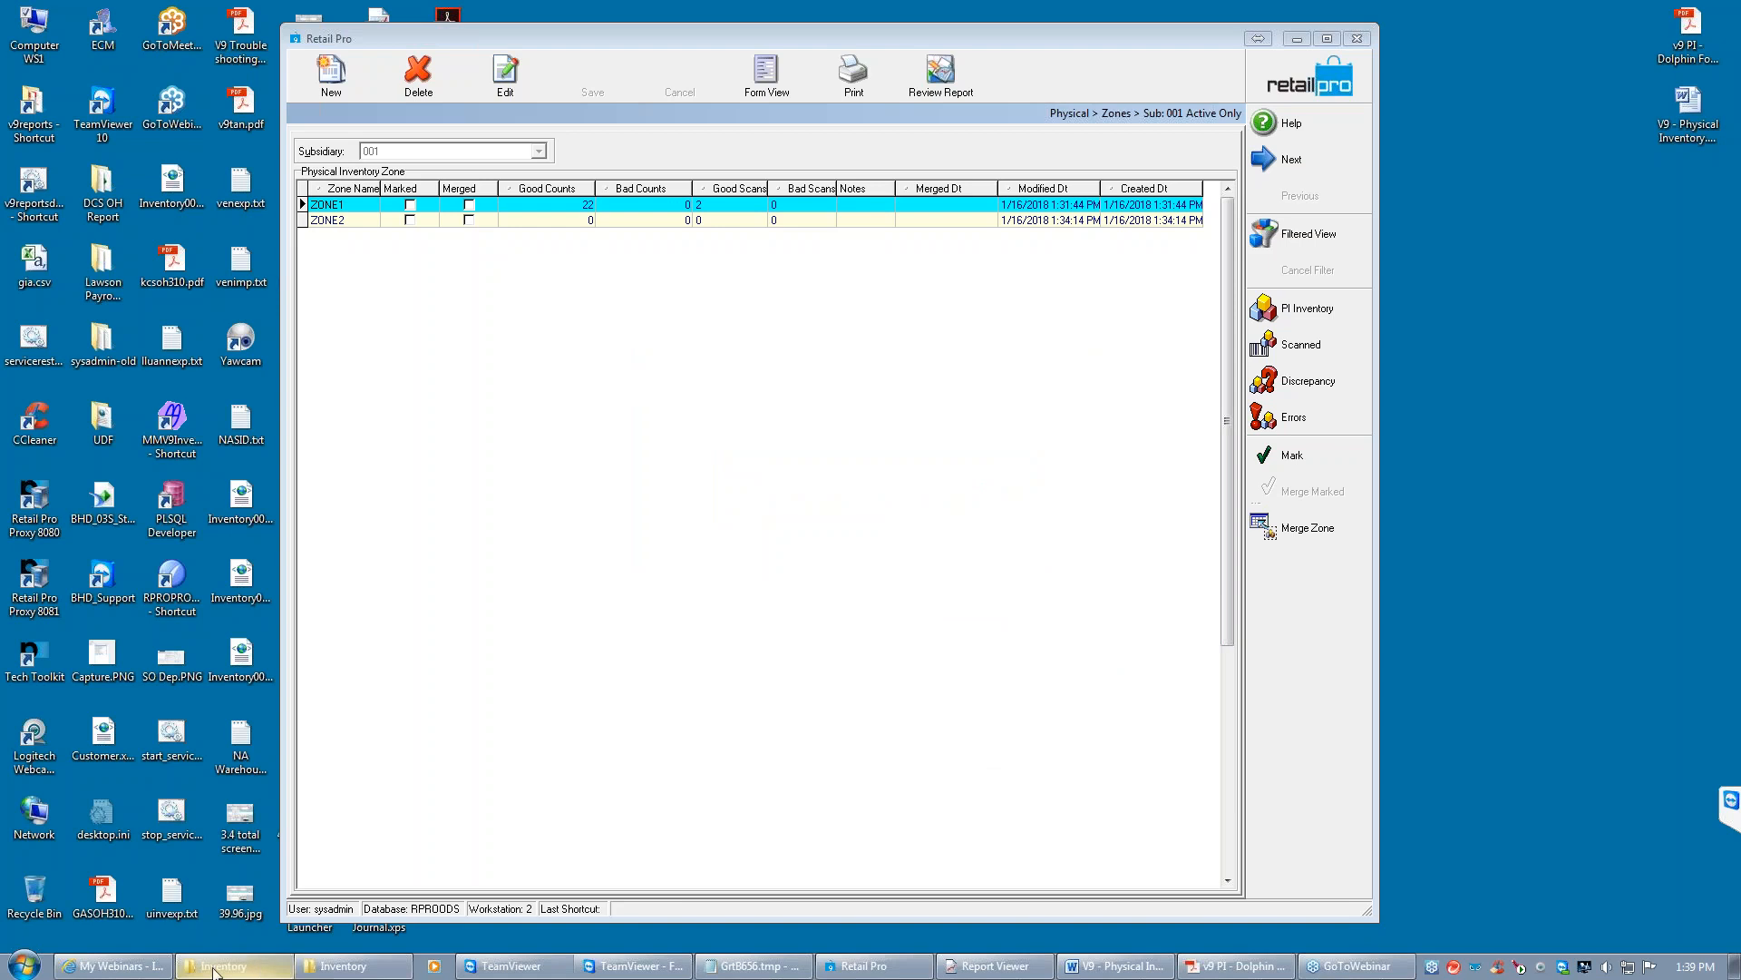
Switch to File Explorer and open the PIZone folders under the local RetailPro9 DocDesigns and the network BHDv9DocDesigns
{"action": "left_click", "coordinate": [290, 899]}
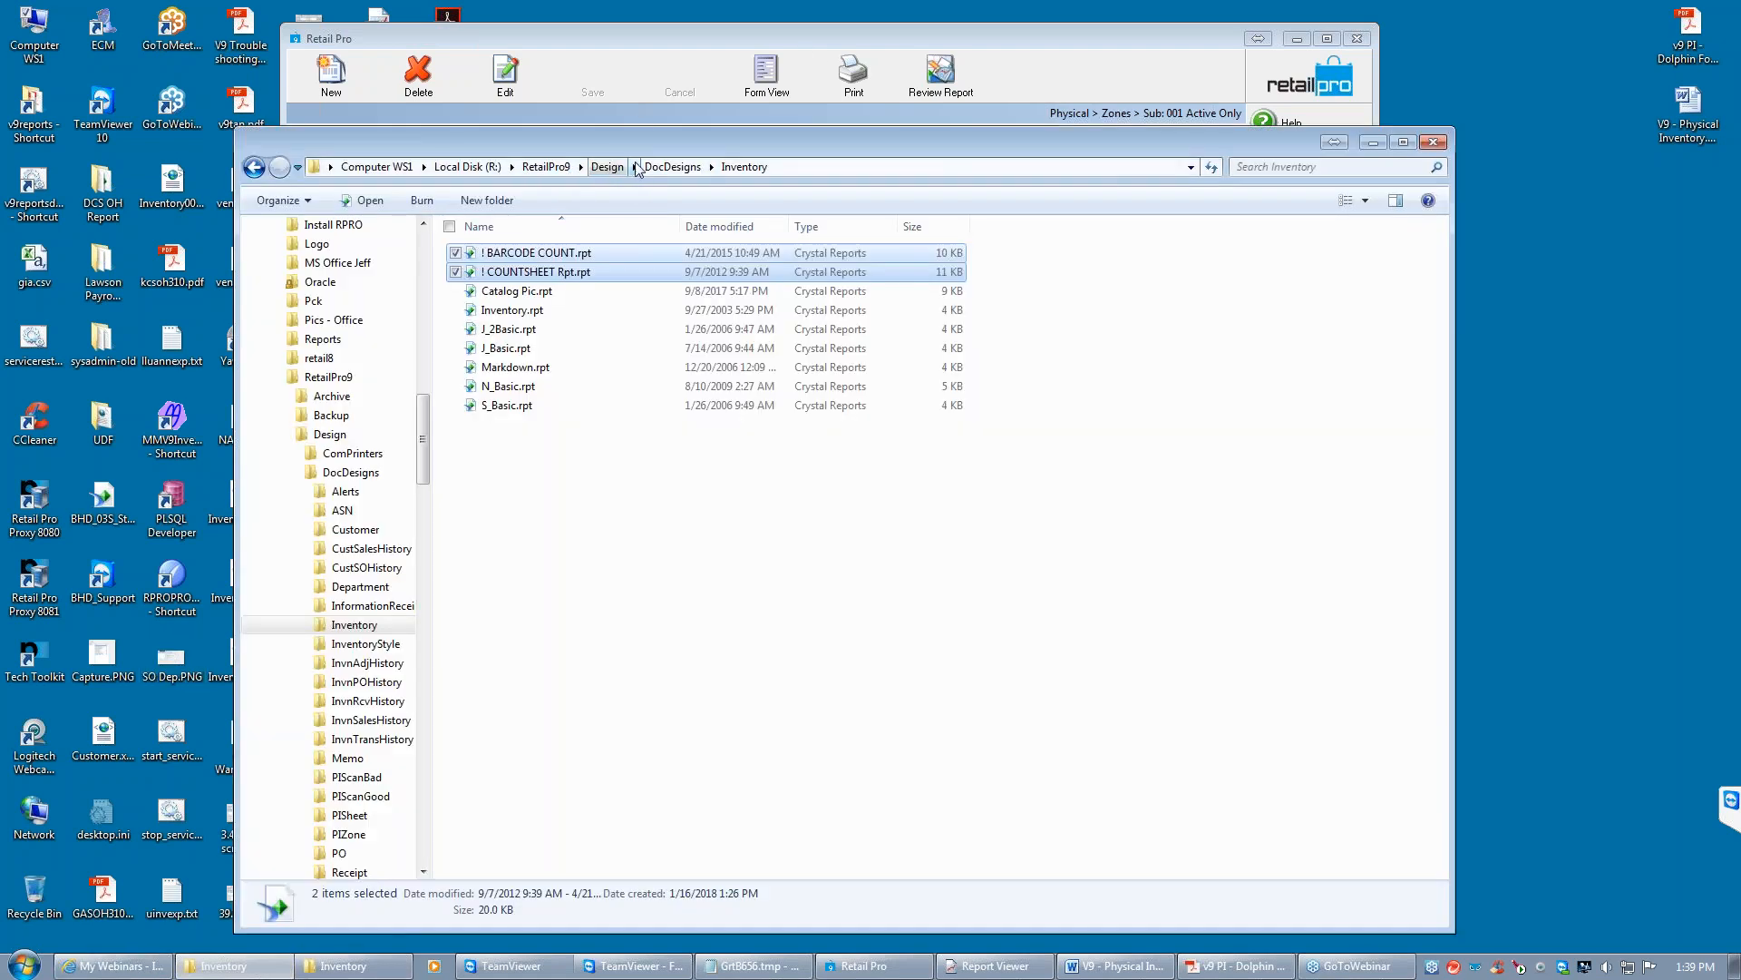
{"action": "left_click", "coordinate": [672, 168]}
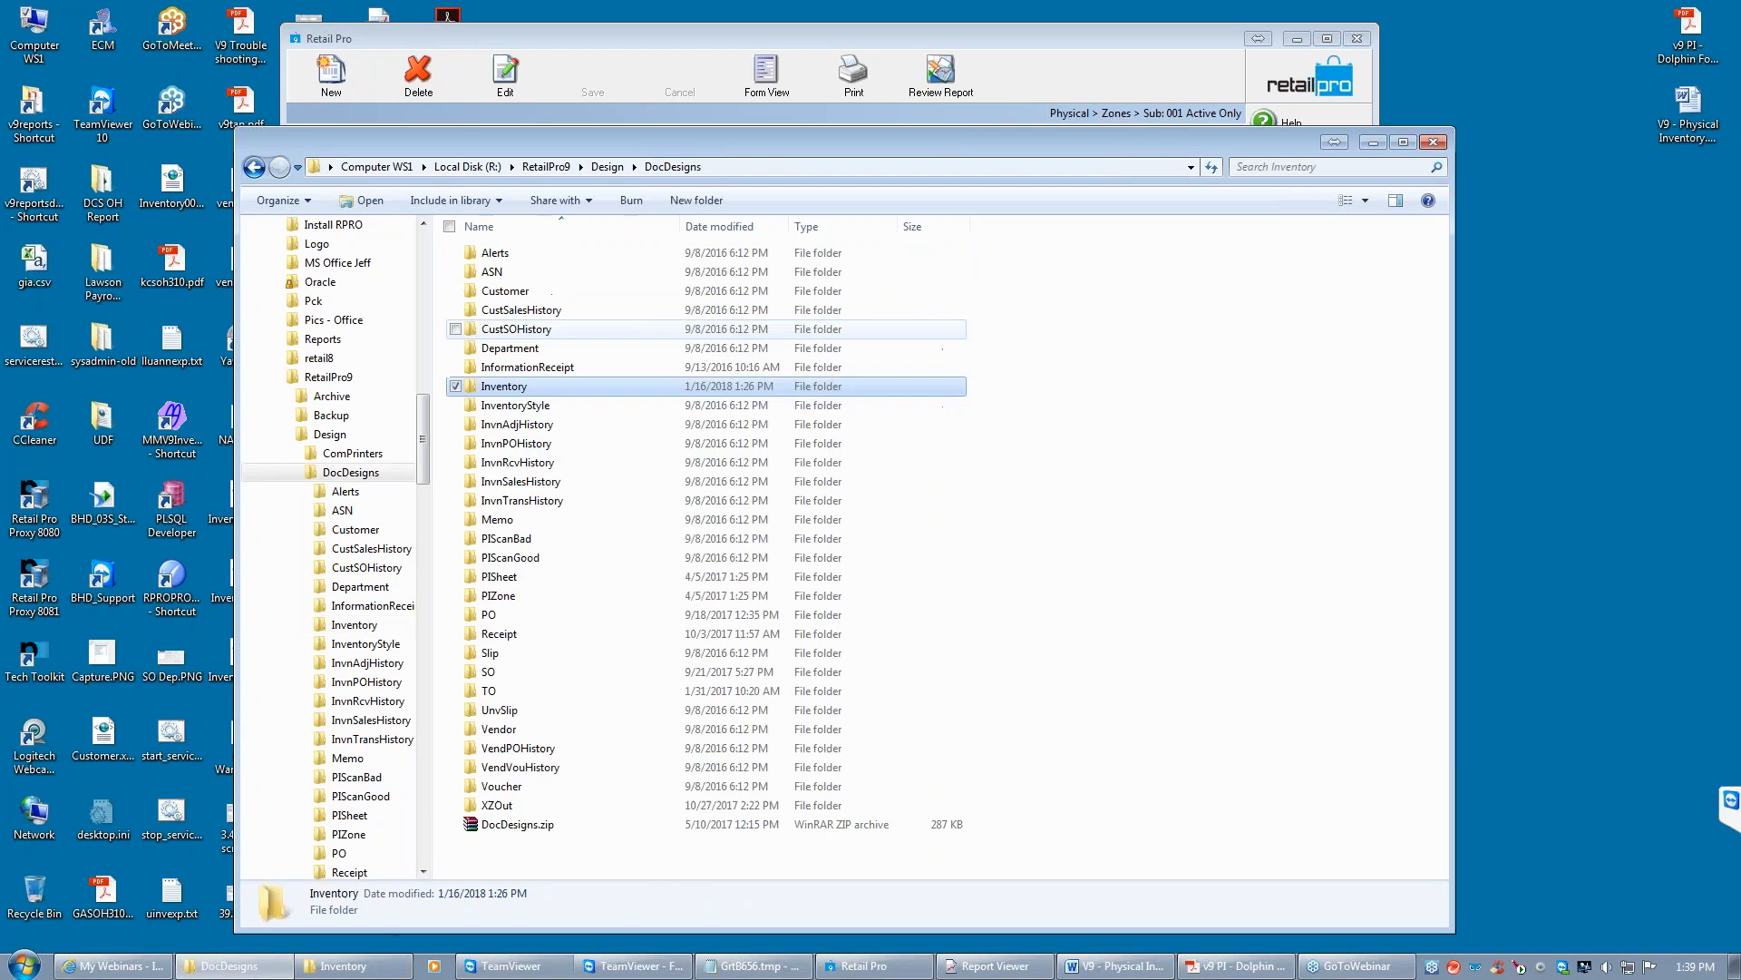
{"action": "double_click", "coordinate": [513, 596]}
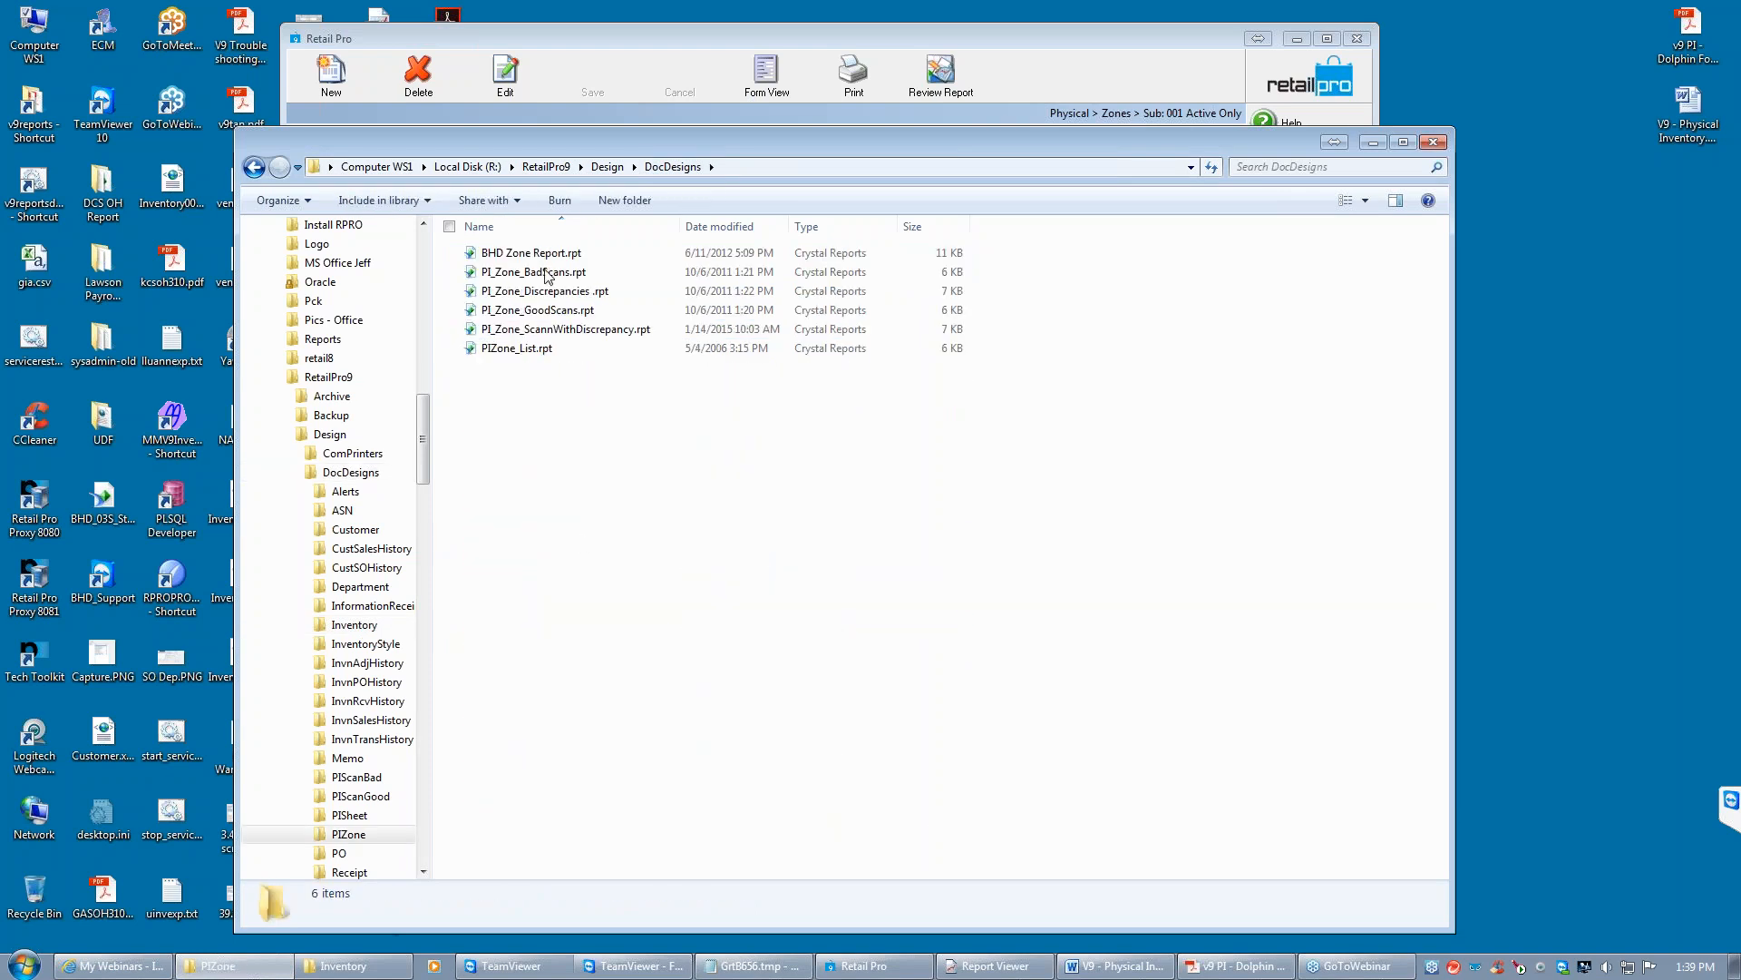
{"action": "left_click", "coordinate": [345, 965]}
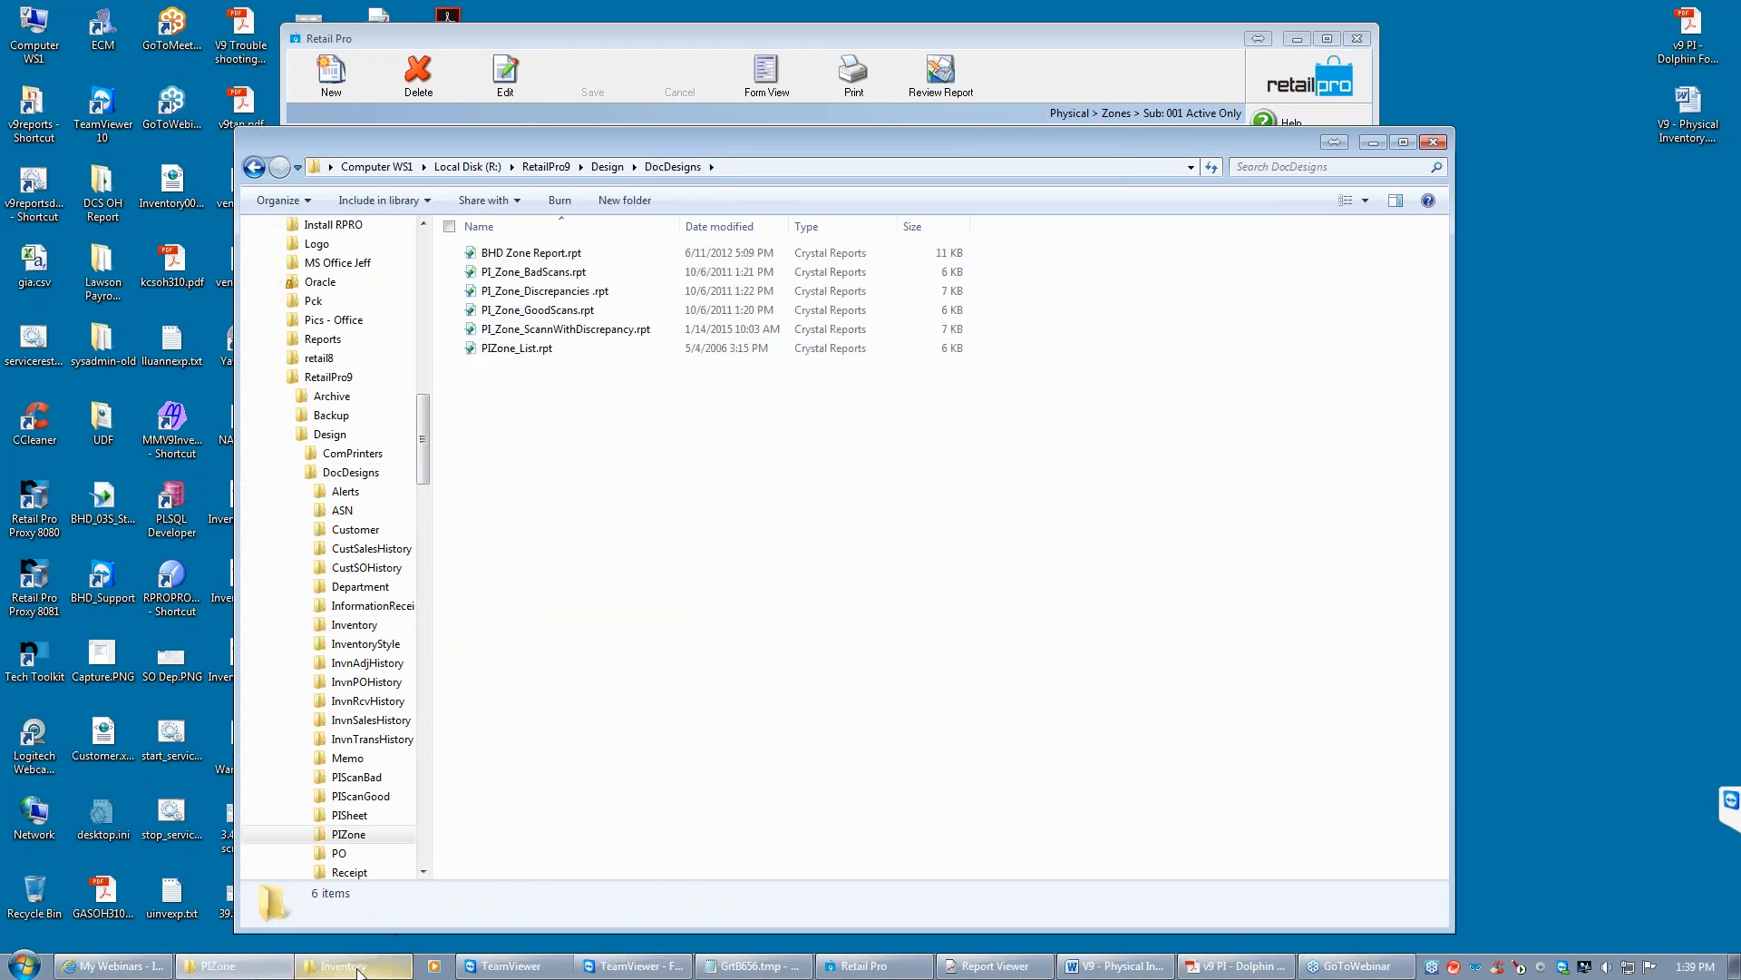
{"action": "left_click", "coordinate": [638, 64]}
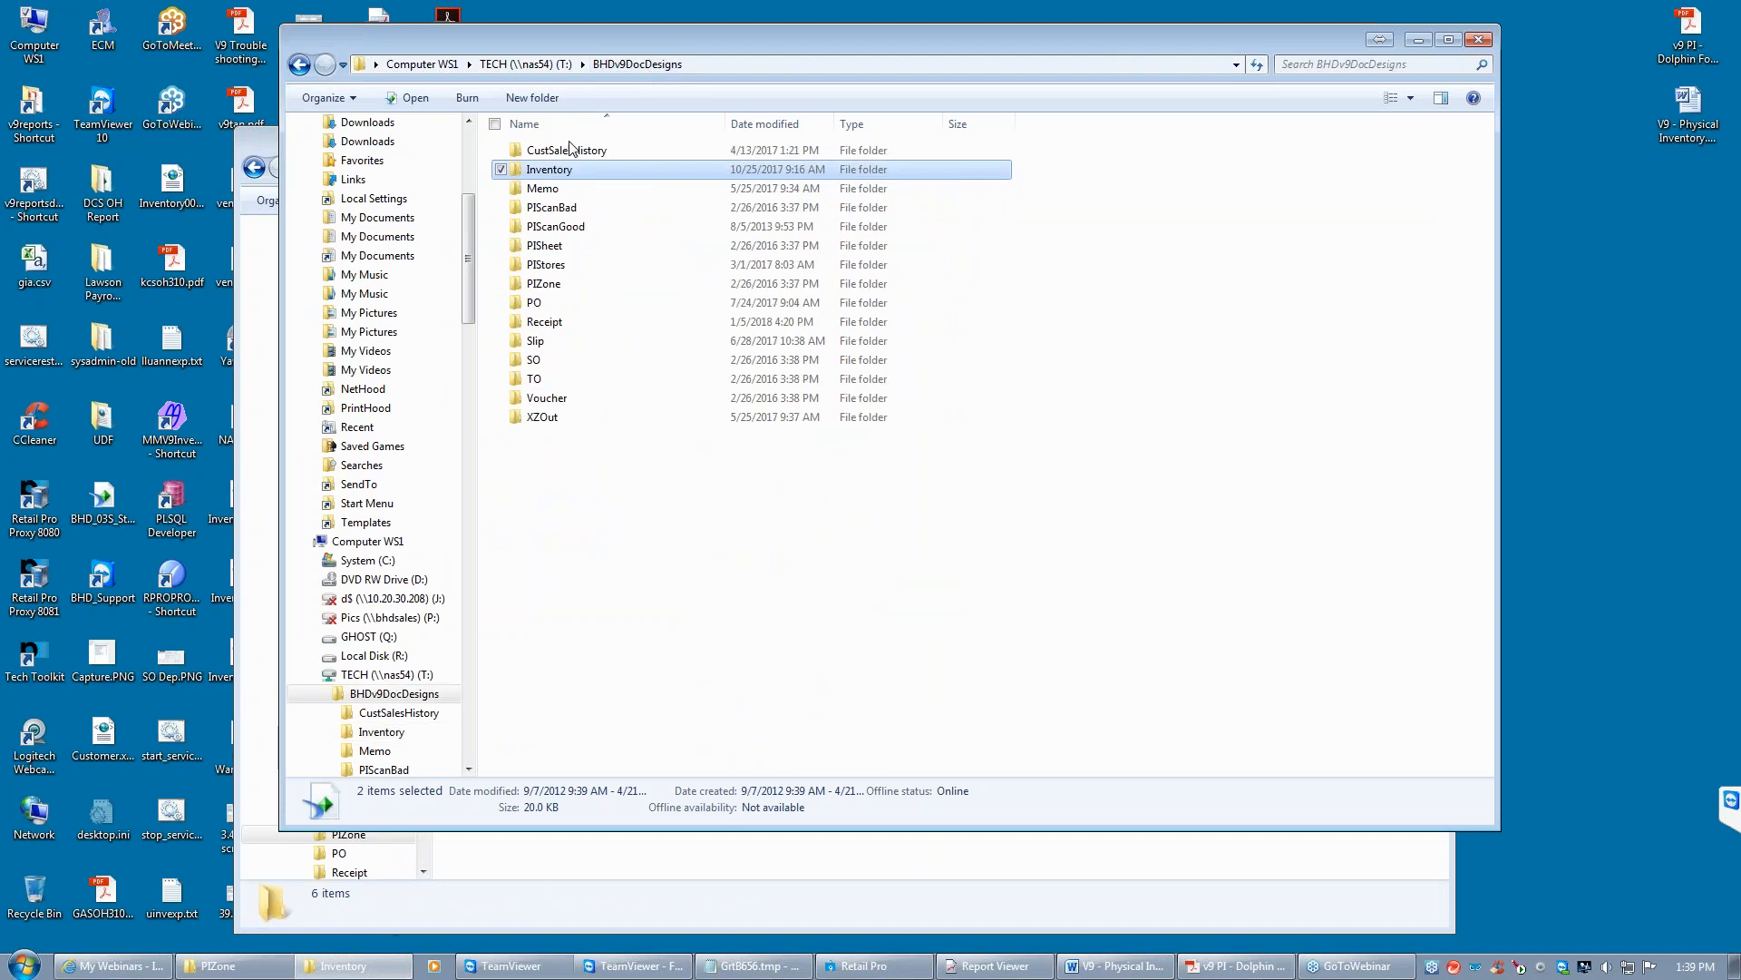
{"action": "double_click", "coordinate": [544, 283]}
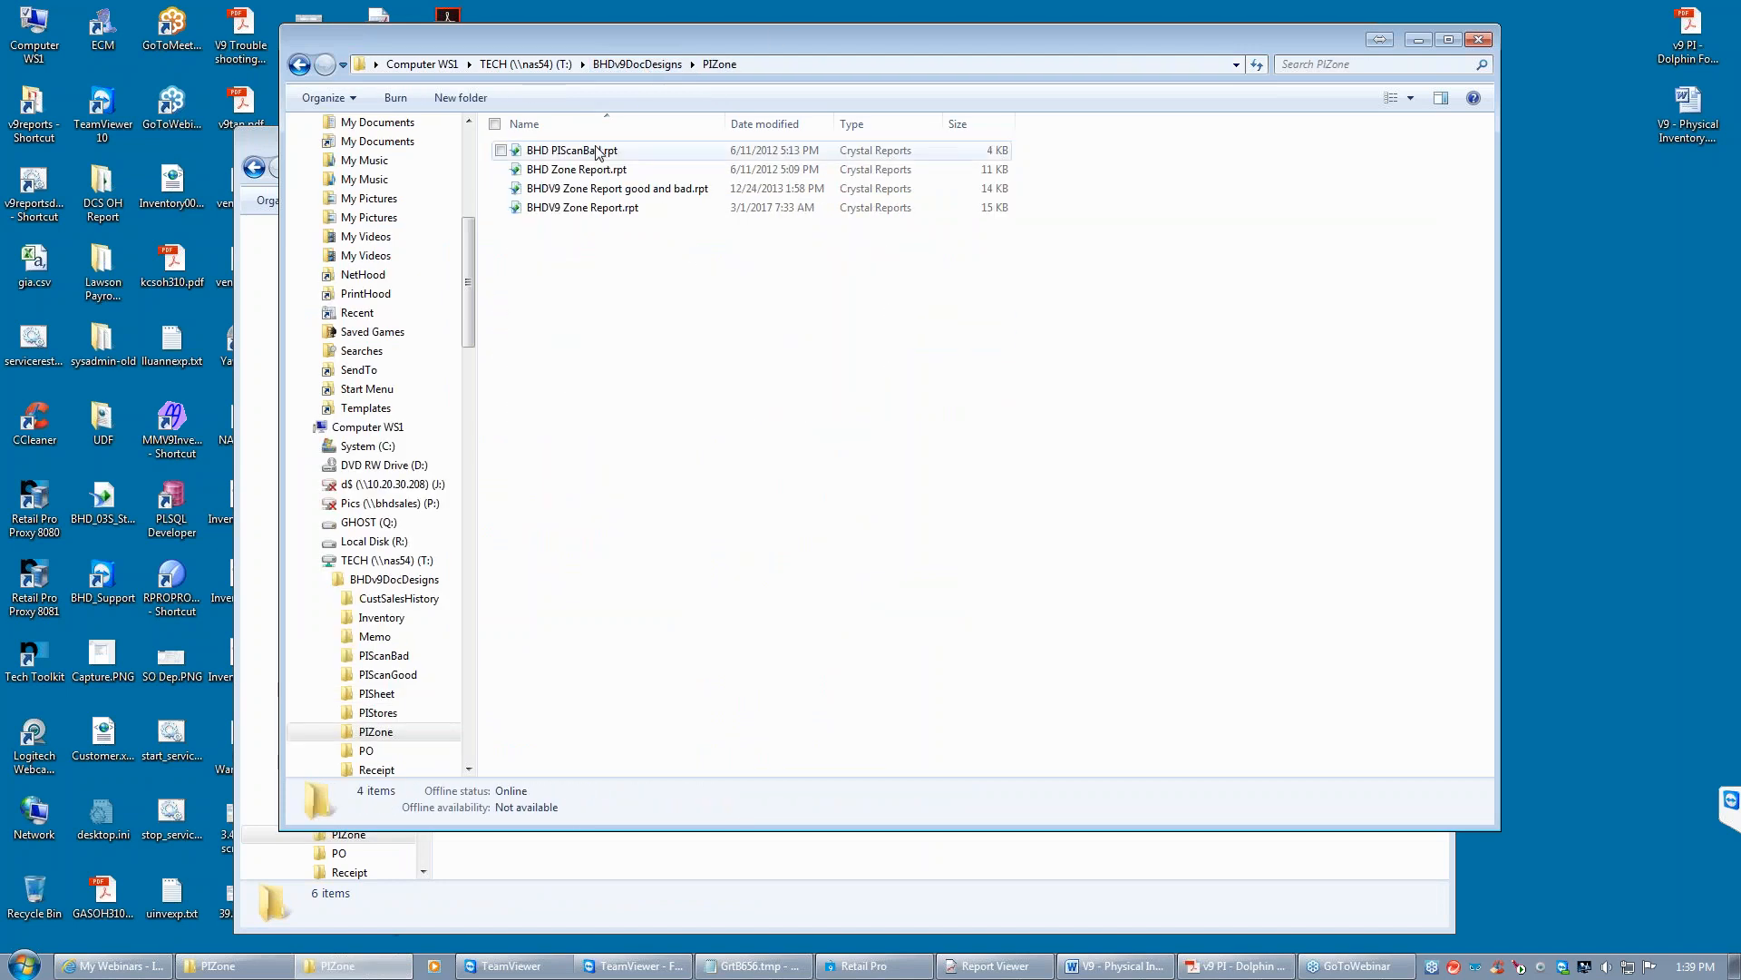
Copy BHDV9 Zone Report good and bad.rpt and BHDV9 Zone Report.rpt from the network PIZone folder into the local one
{"action": "left_click", "coordinate": [601, 190]}
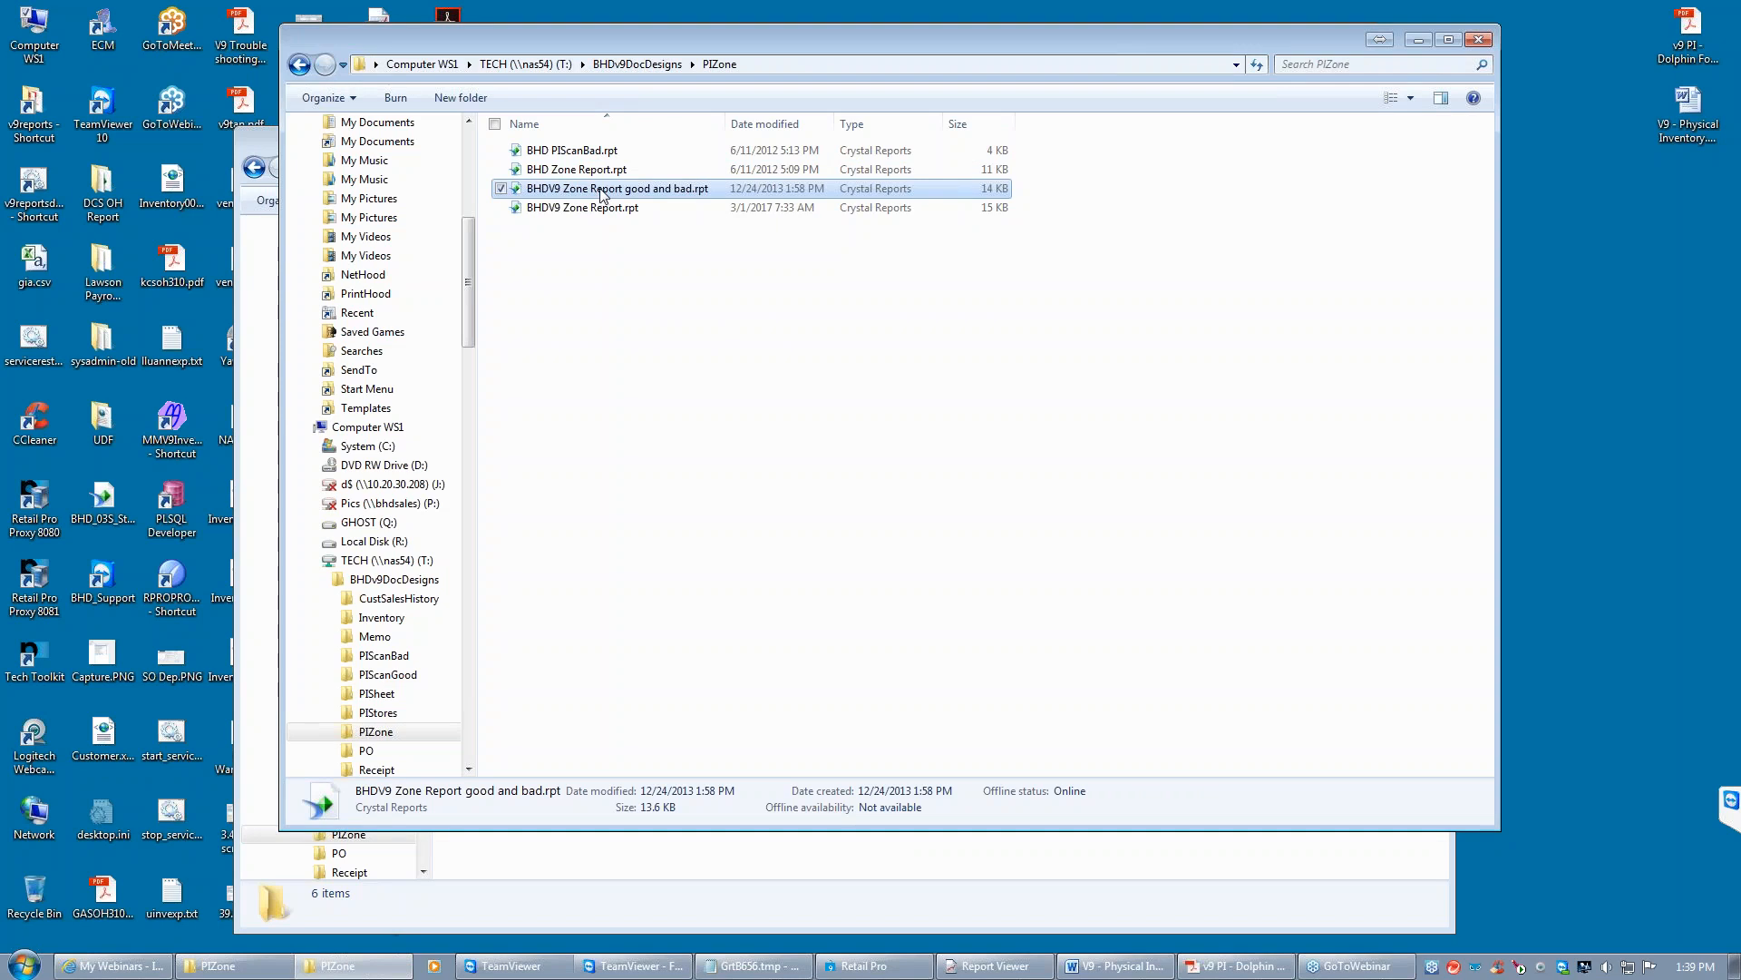
{"action": "left_click", "coordinate": [602, 208], "text": "shift"}
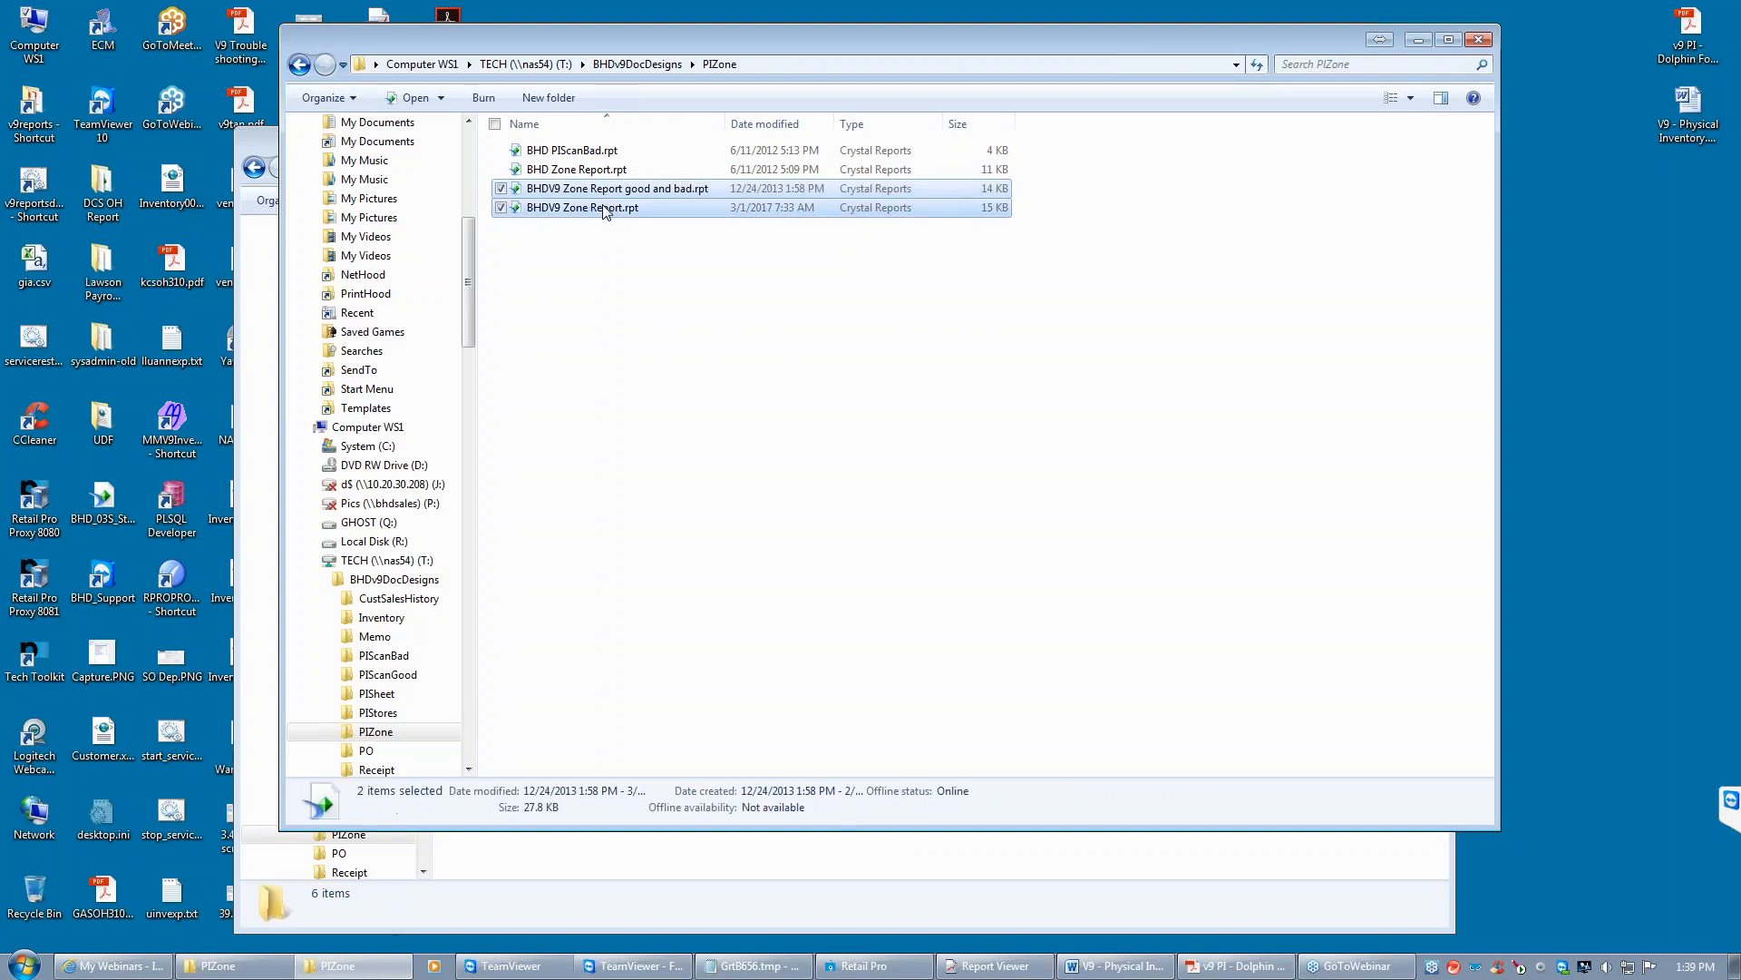
{"action": "right_click", "coordinate": [603, 207]}
{"action": "left_click", "coordinate": [674, 400]}
{"action": "left_click", "coordinate": [608, 858]}
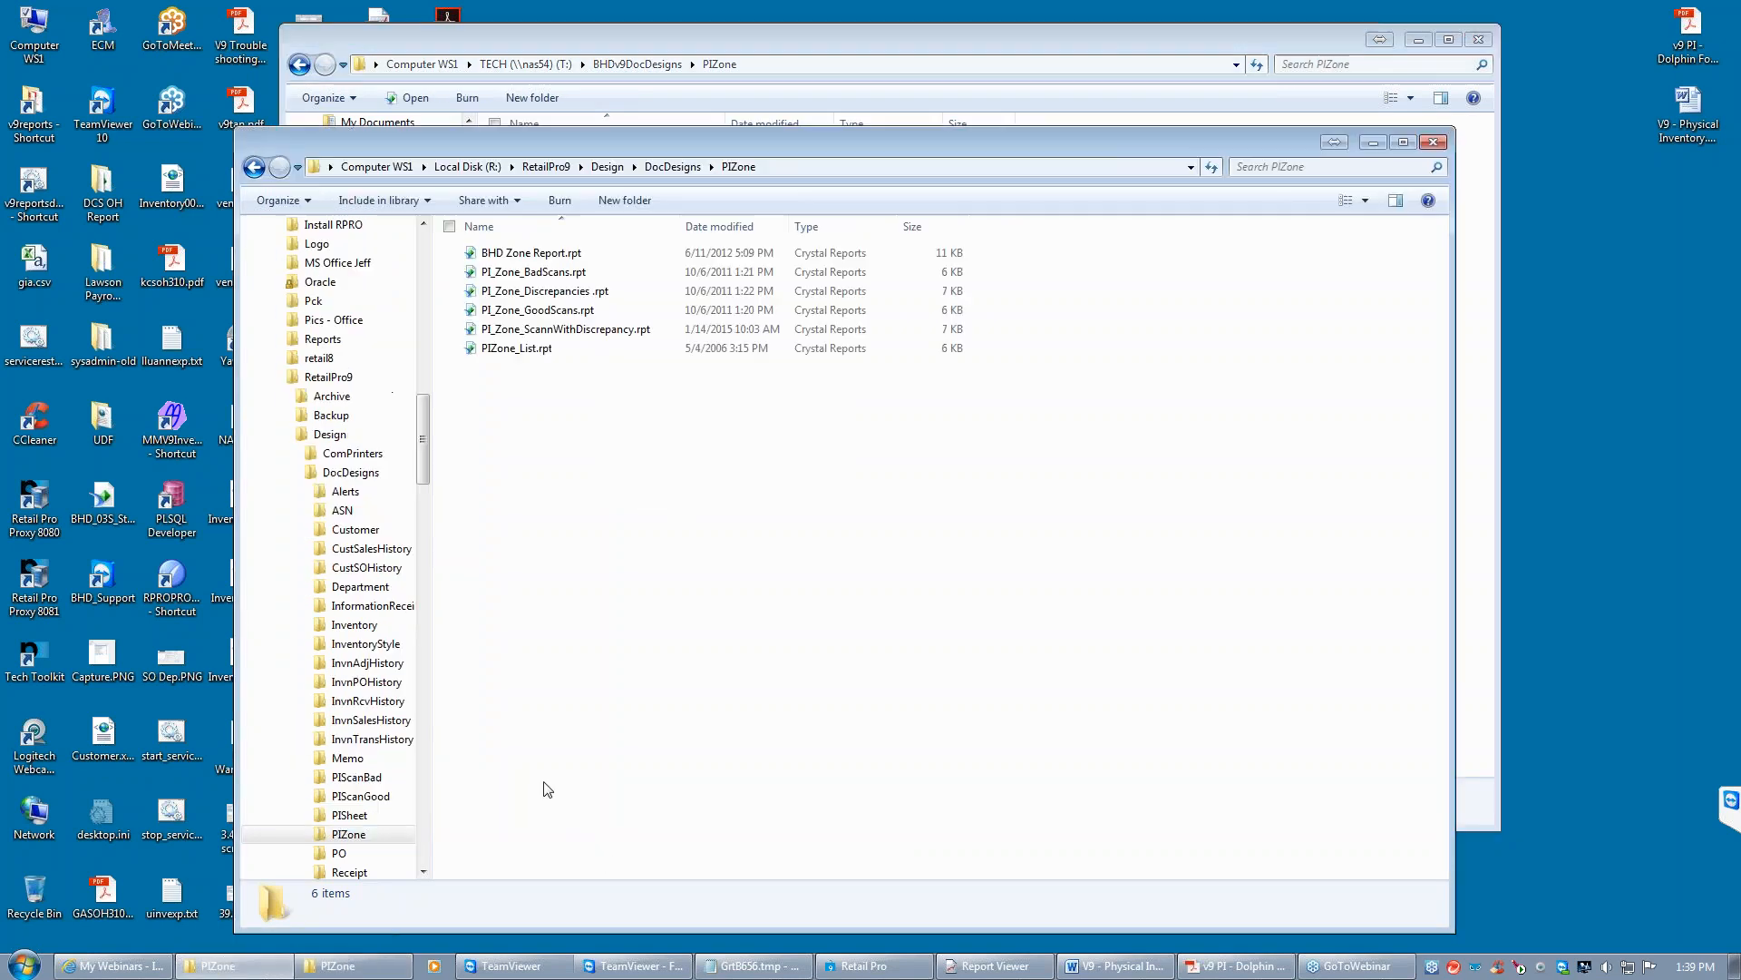
{"action": "right_click", "coordinate": [762, 497]}
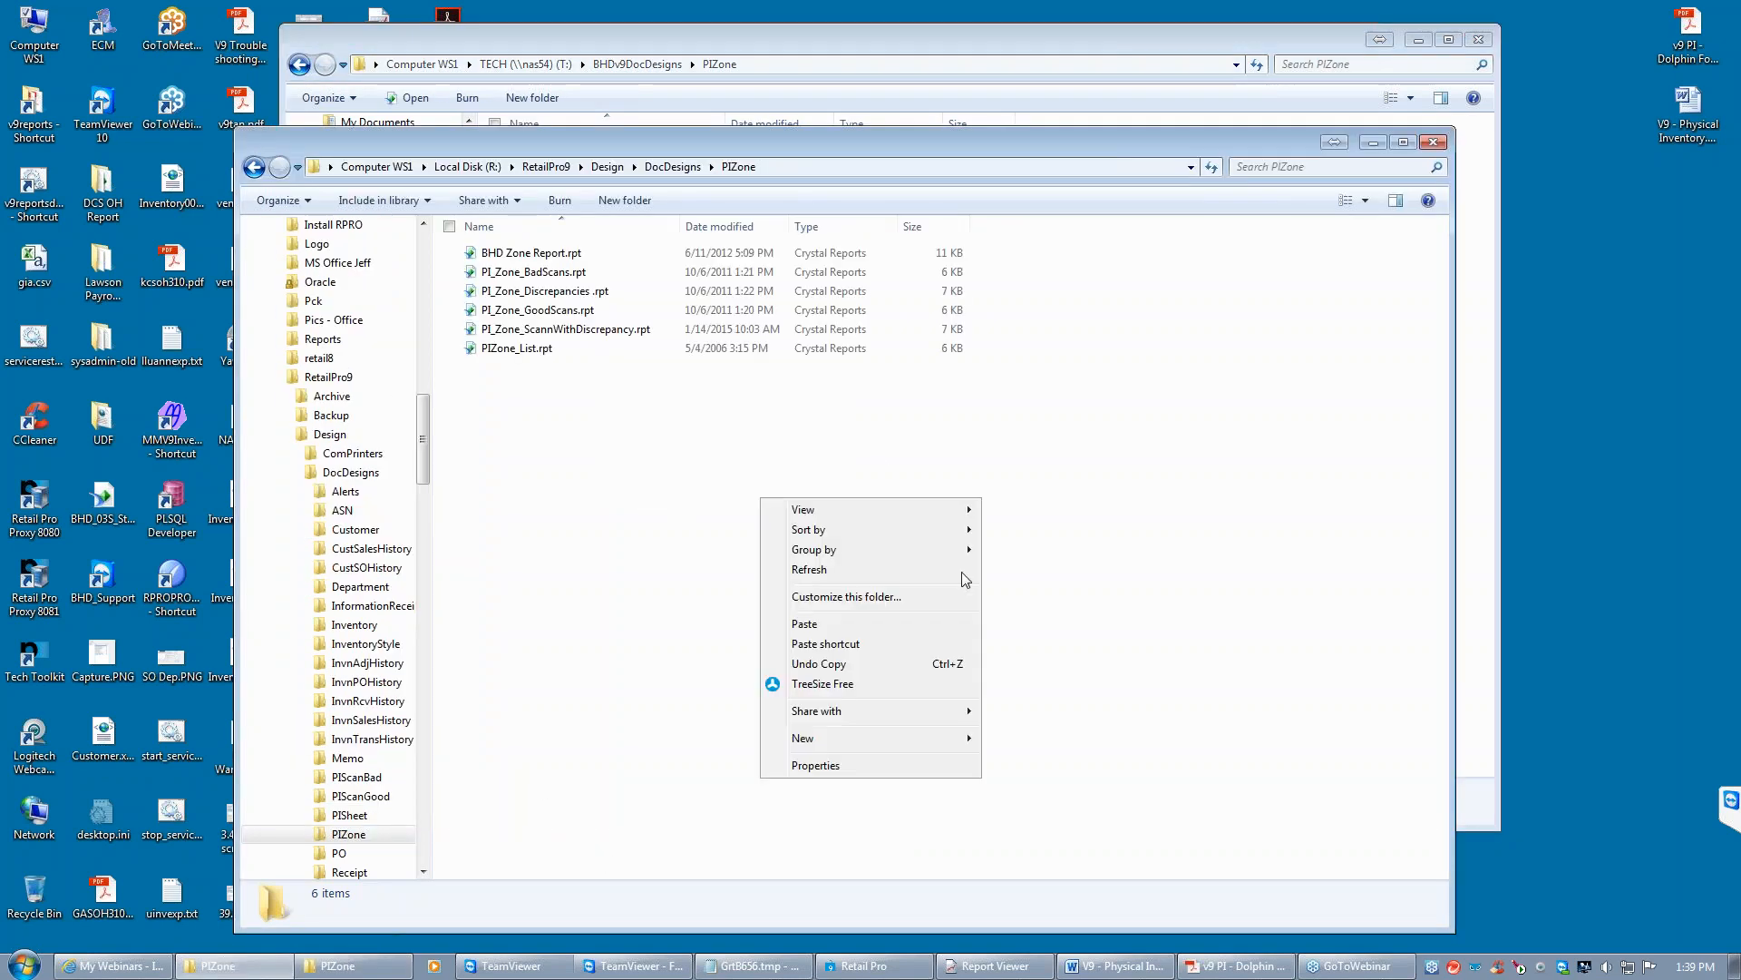
{"action": "left_click", "coordinate": [832, 626]}
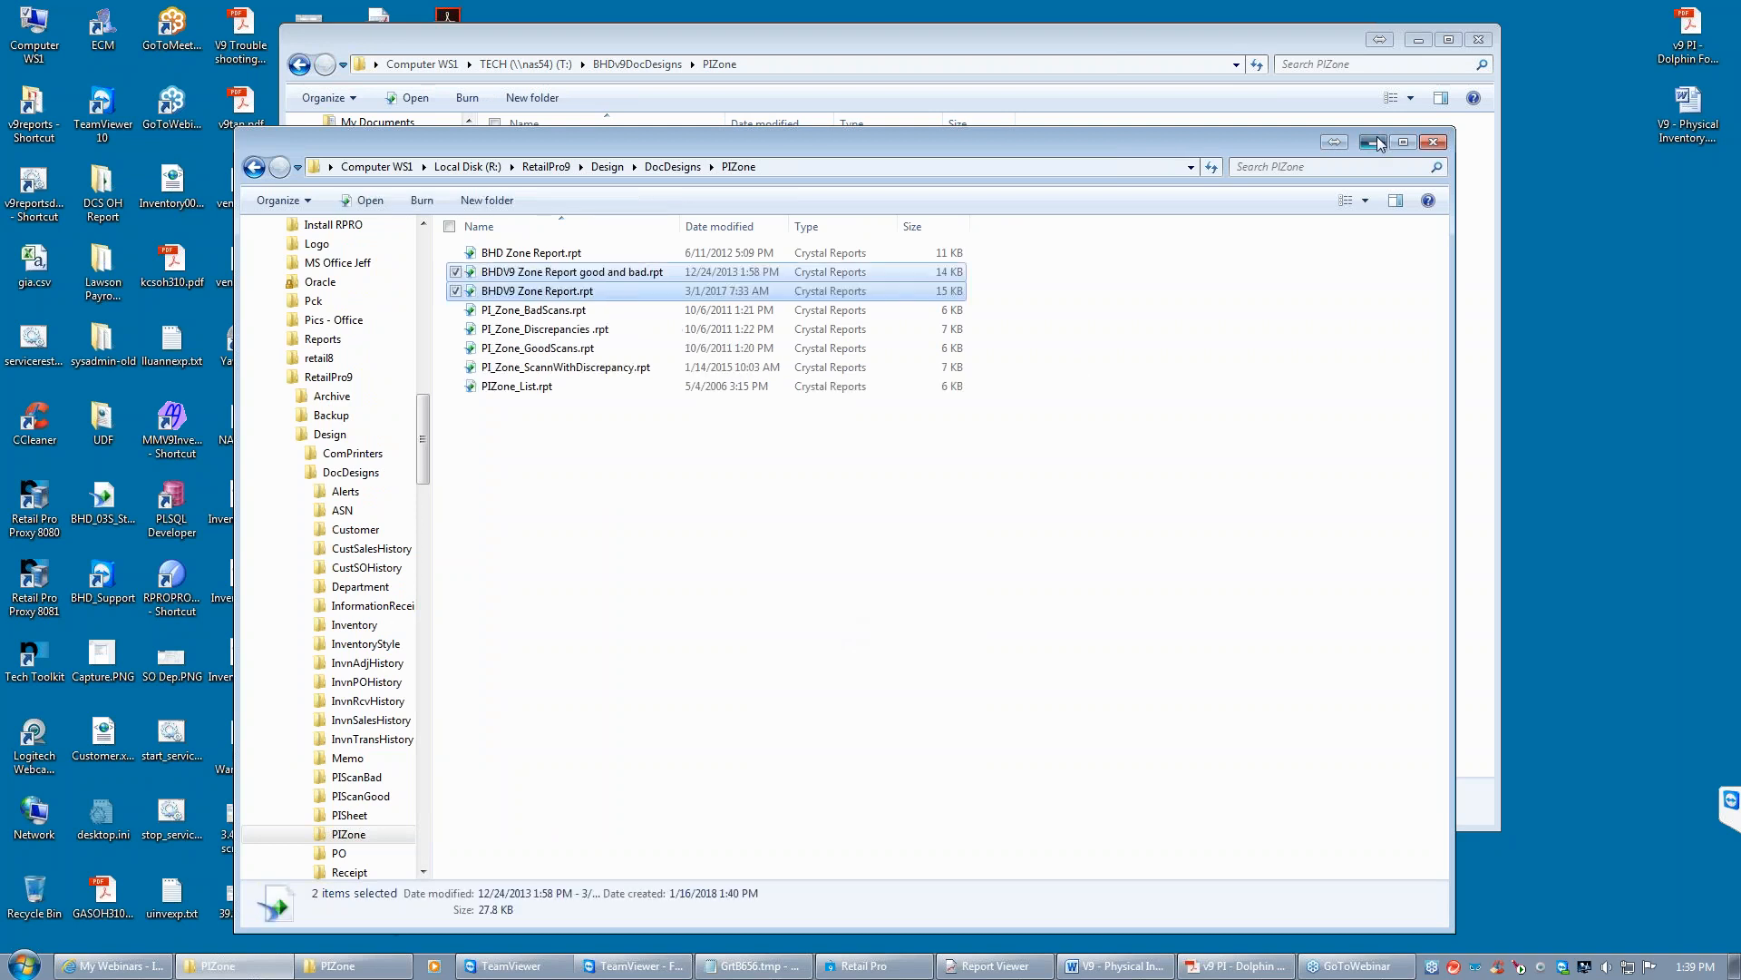
{"action": "left_click", "coordinate": [1373, 141]}
{"action": "left_click", "coordinate": [1416, 39]}
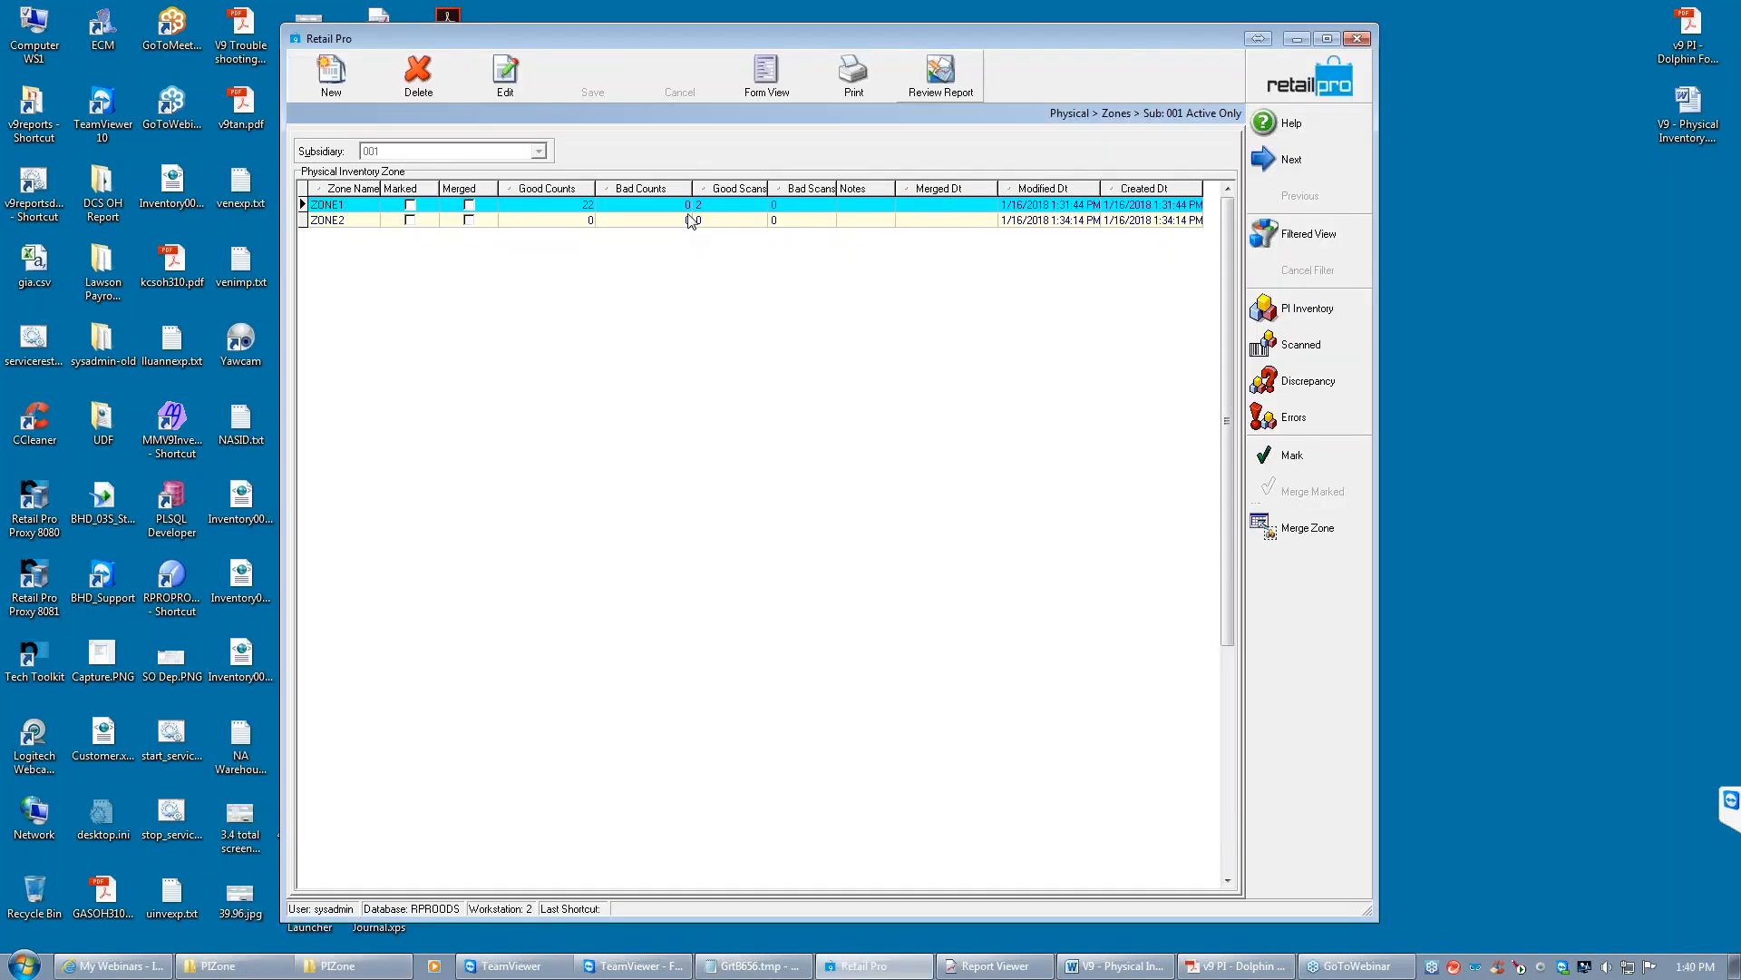
Preview the BHDV9 Zone Report good and bad for the selected ZONE1 record
{"action": "left_click", "coordinate": [853, 80]}
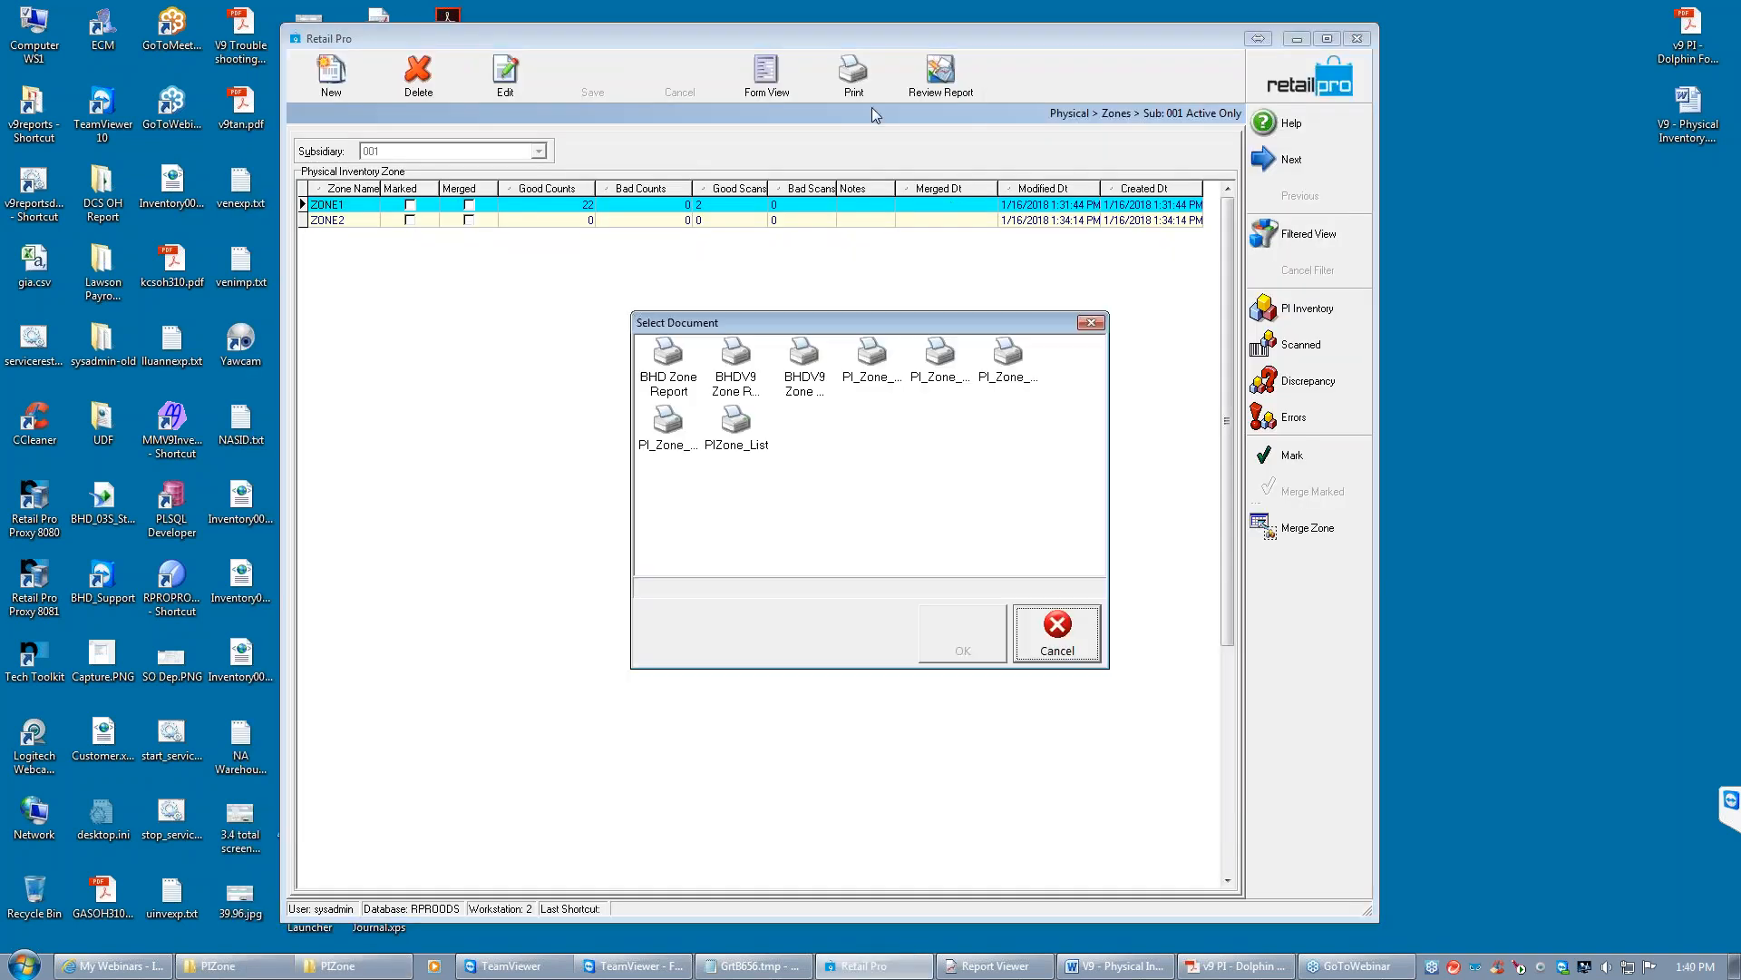
{"action": "left_click", "coordinate": [717, 382]}
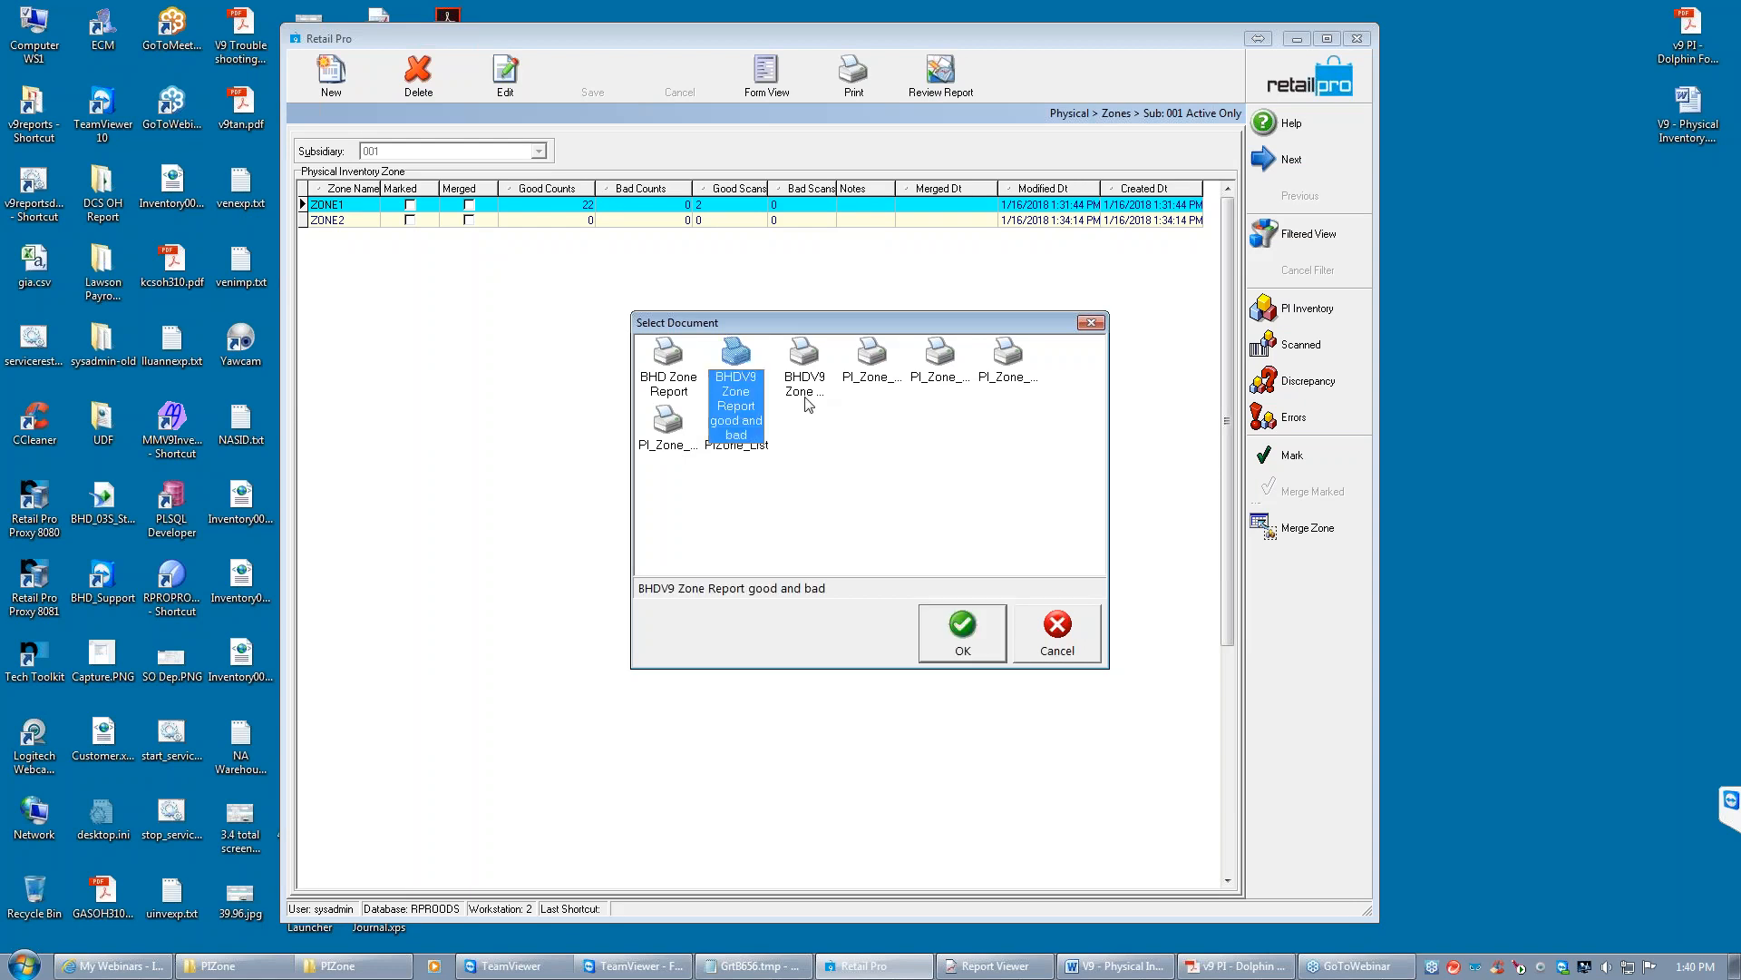
{"action": "left_click", "coordinate": [963, 629]}
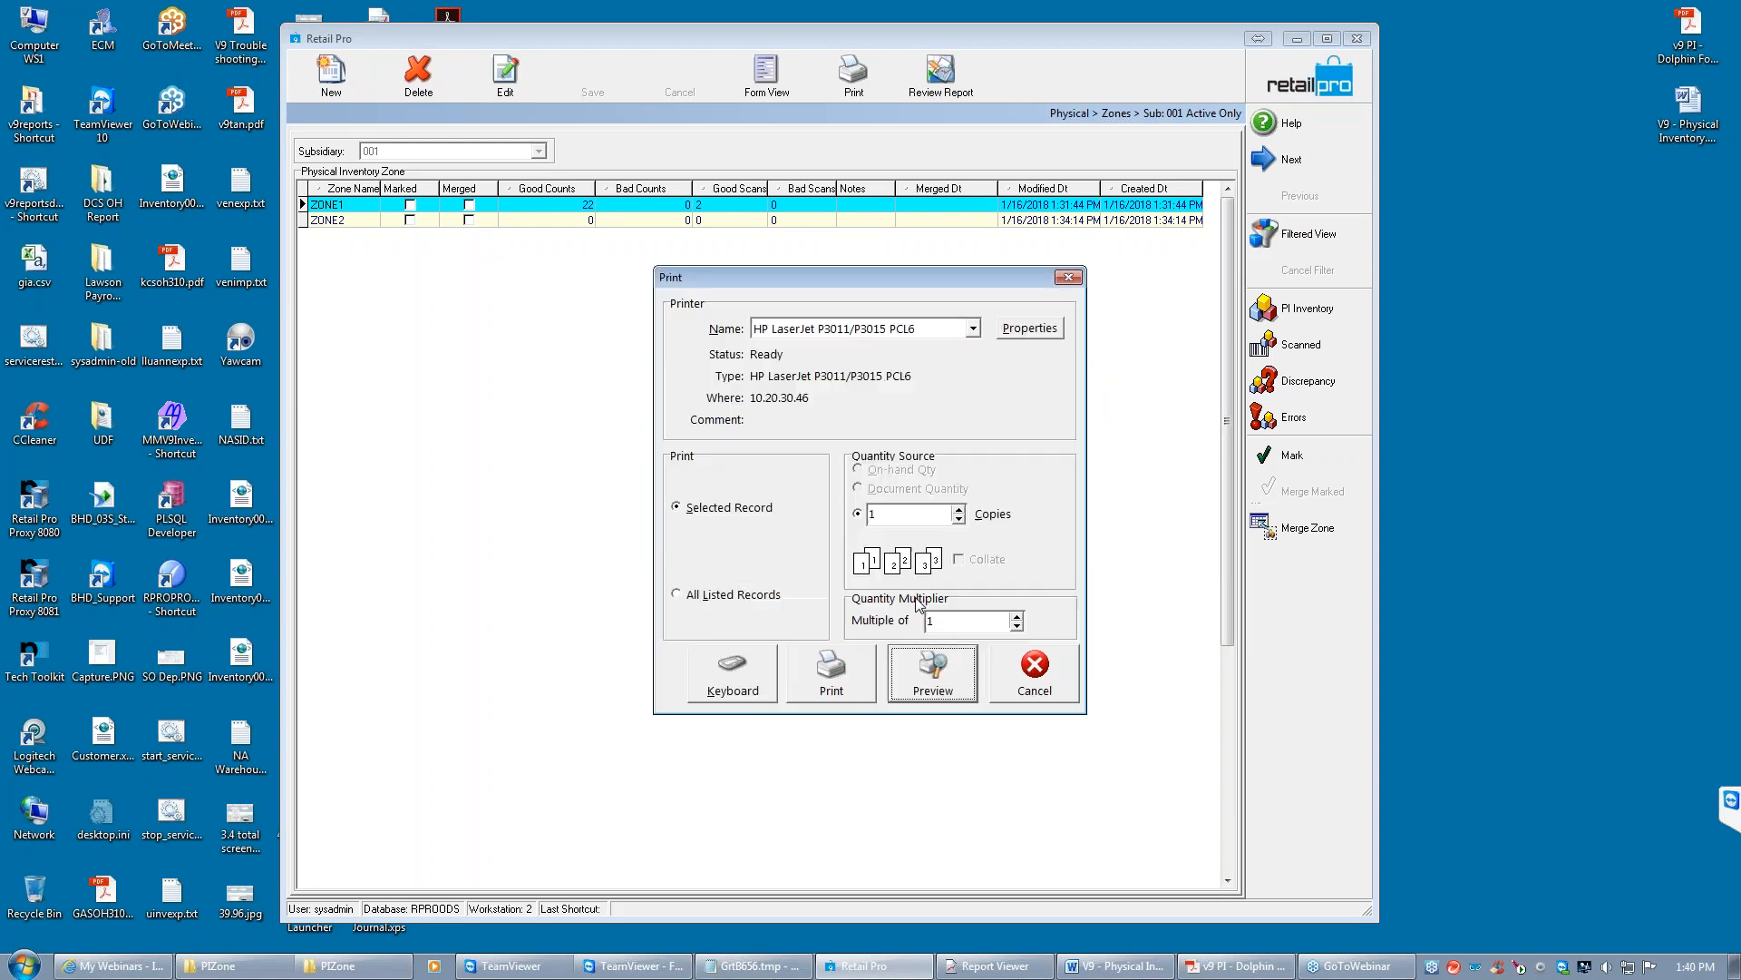
{"action": "left_click", "coordinate": [937, 673]}
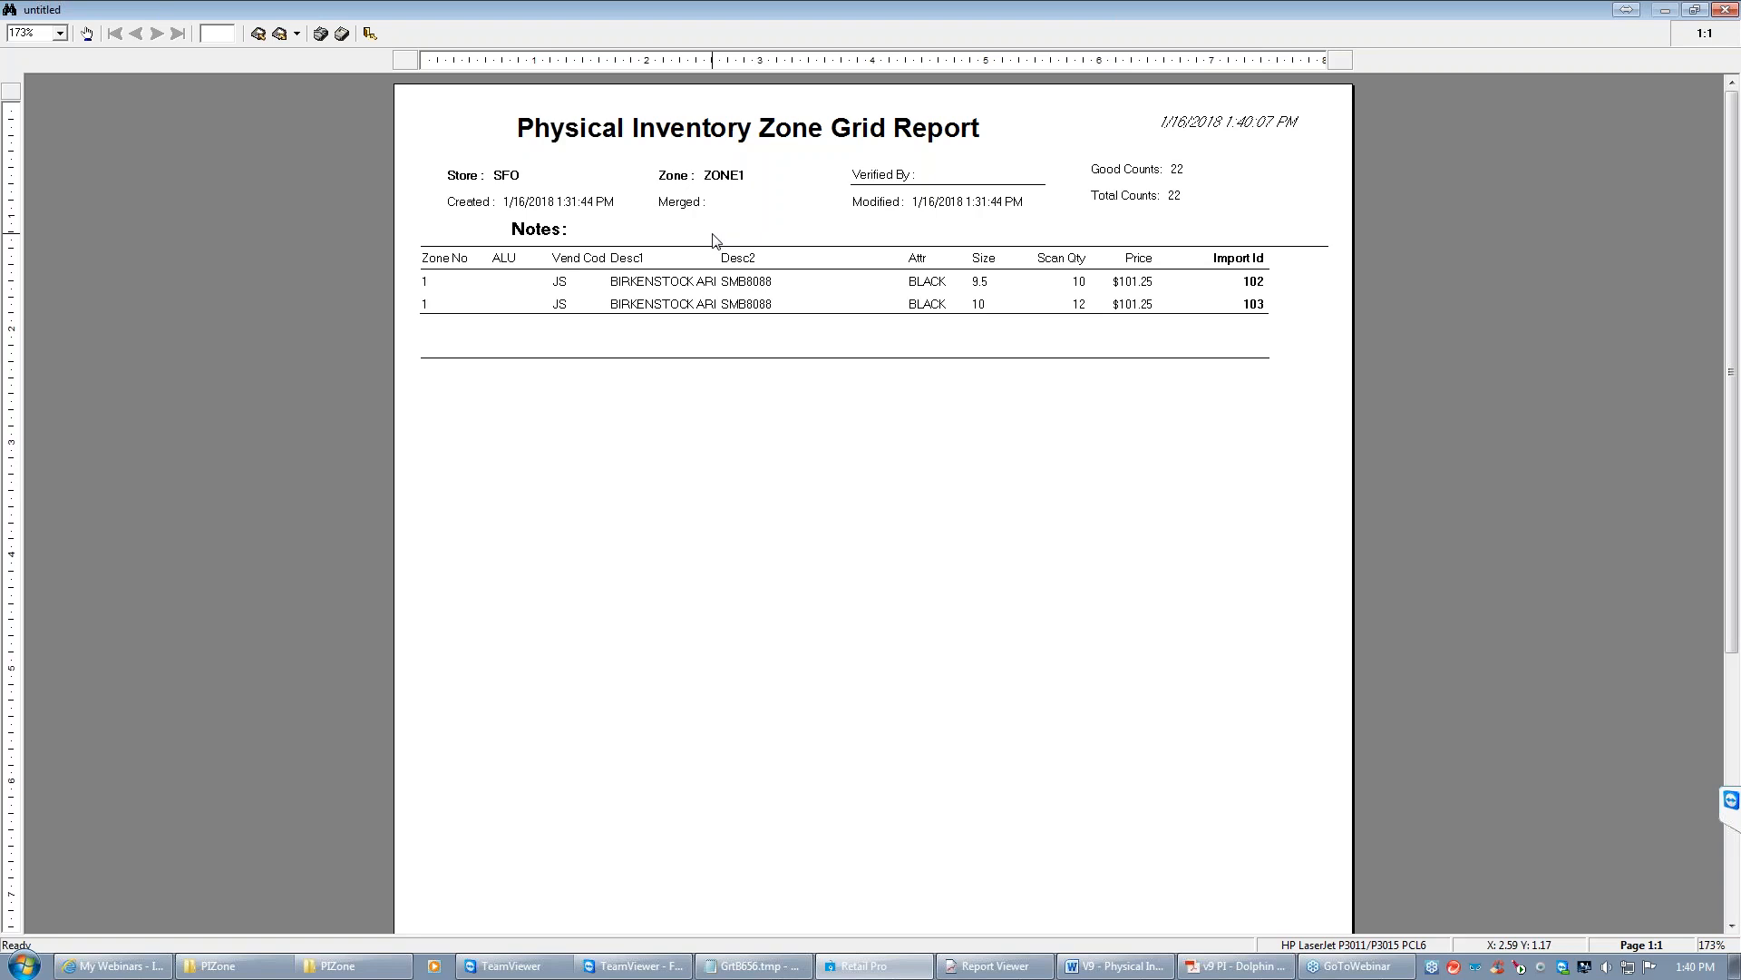
Check the bad scan example on page 15 of the Acrobat Reader manual and close the zone report preview without saving
{"action": "left_click", "coordinate": [1236, 965]}
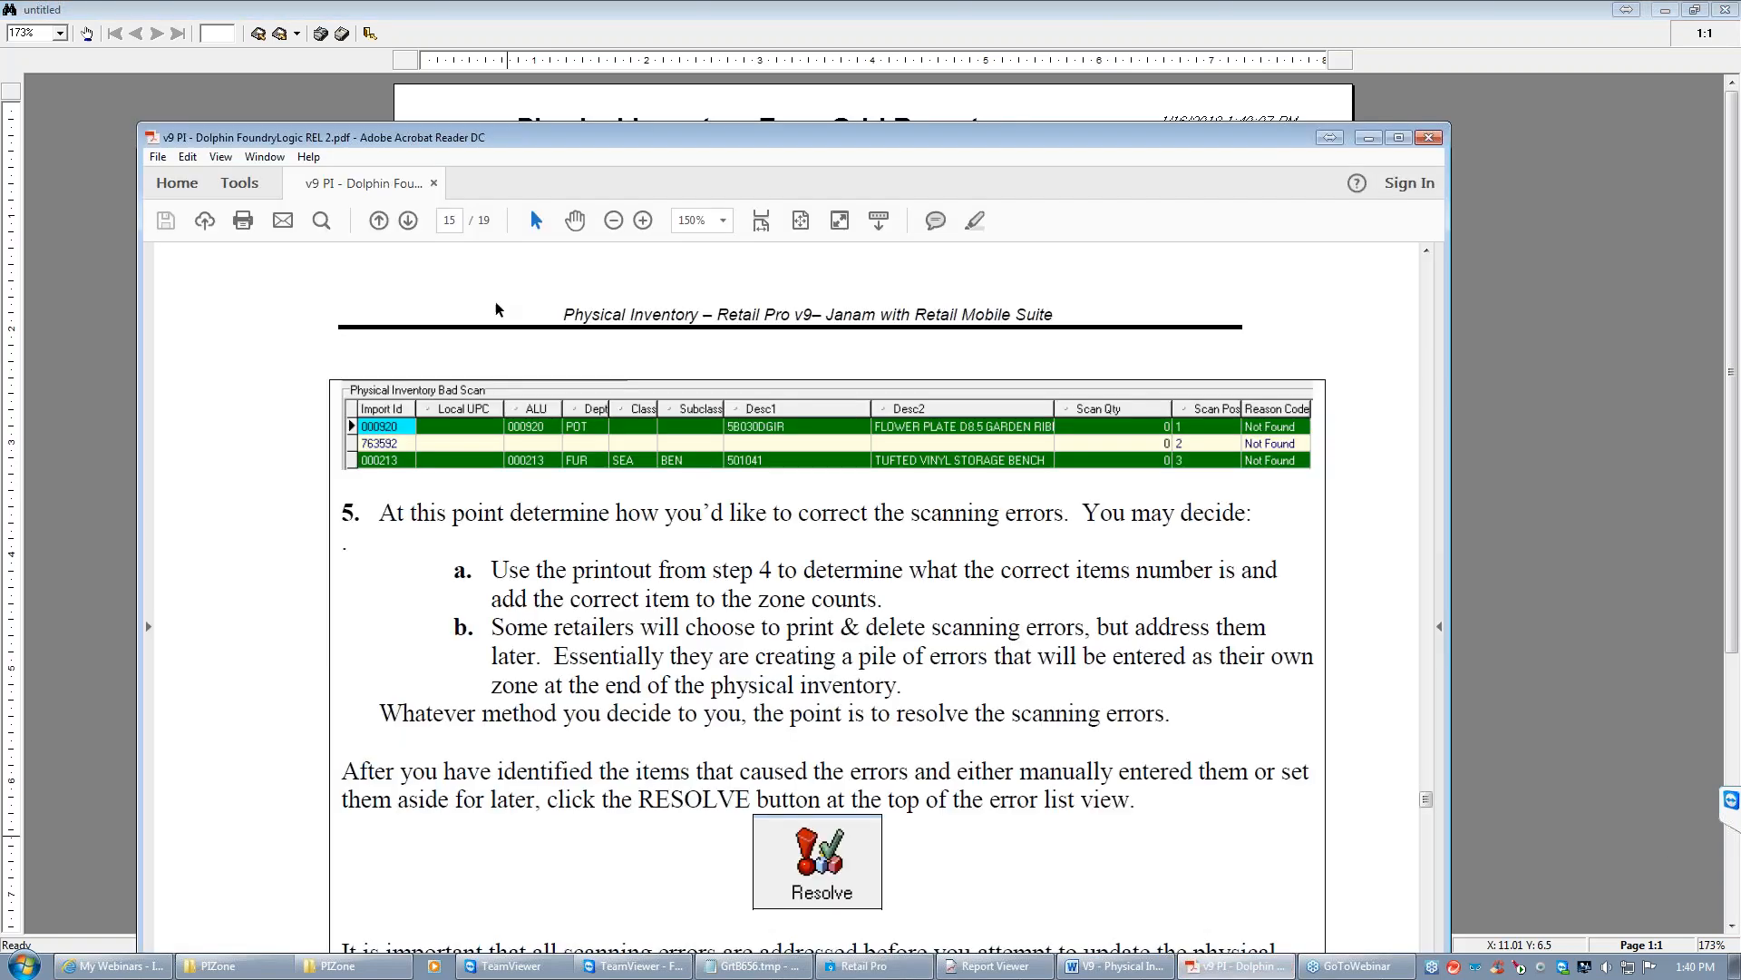
{"action": "left_click", "coordinate": [422, 445]}
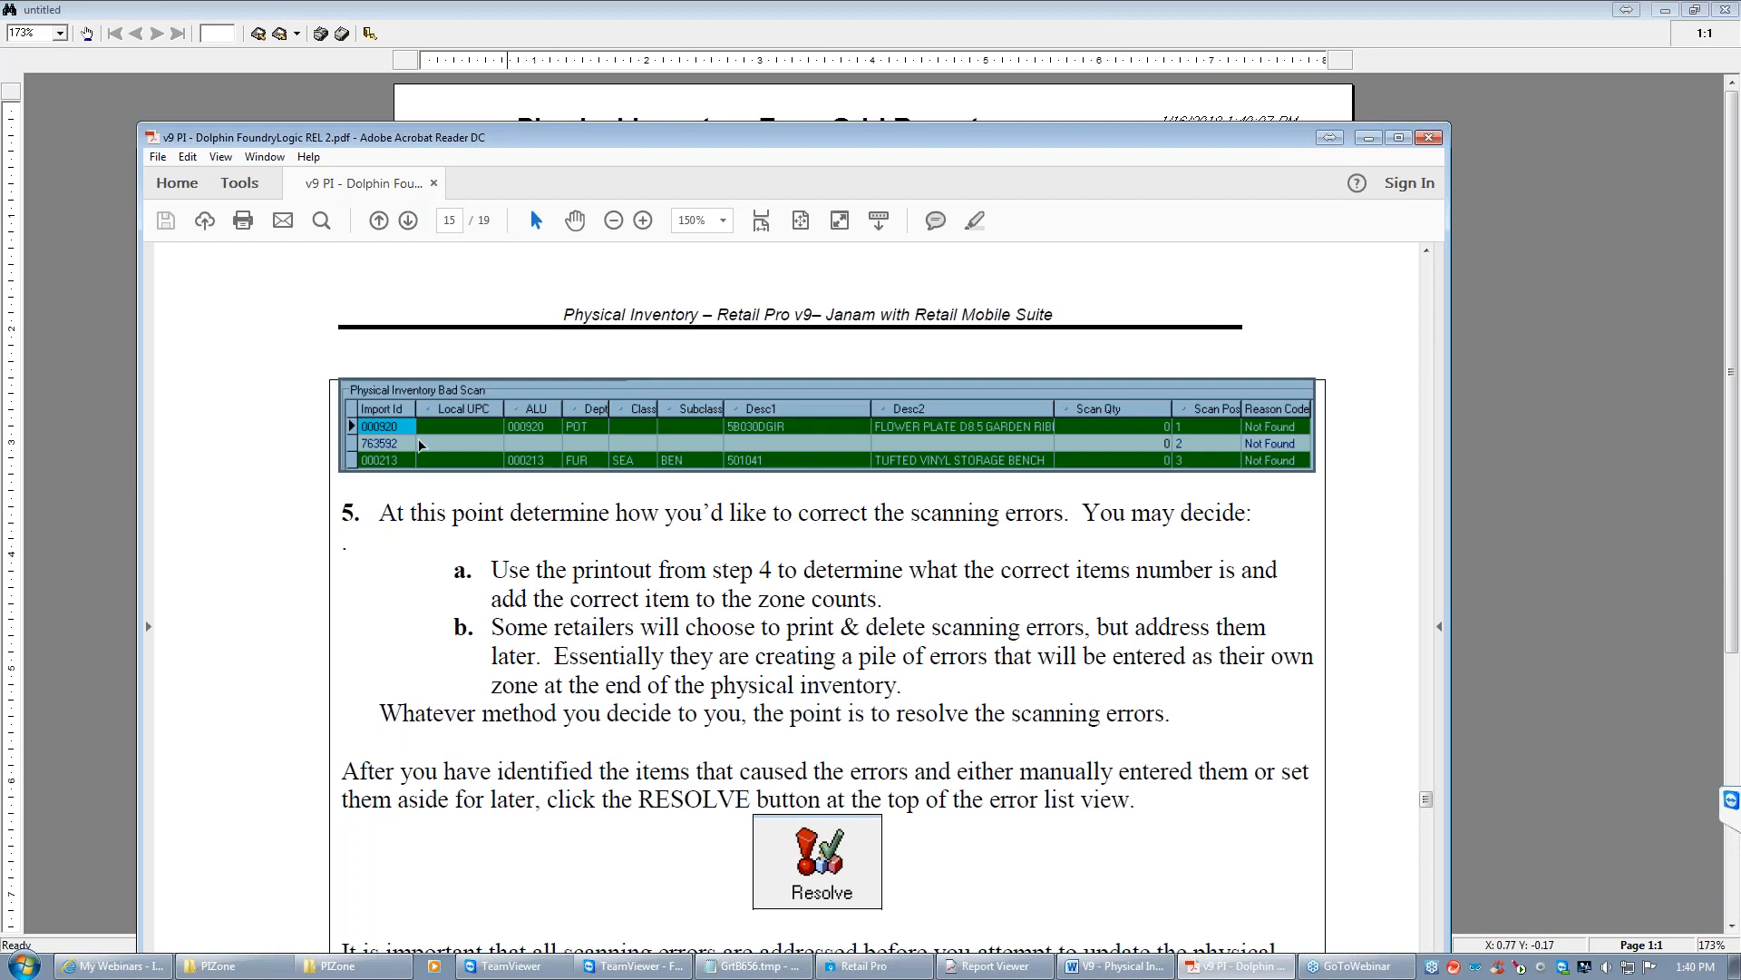
{"action": "left_click", "coordinate": [408, 445]}
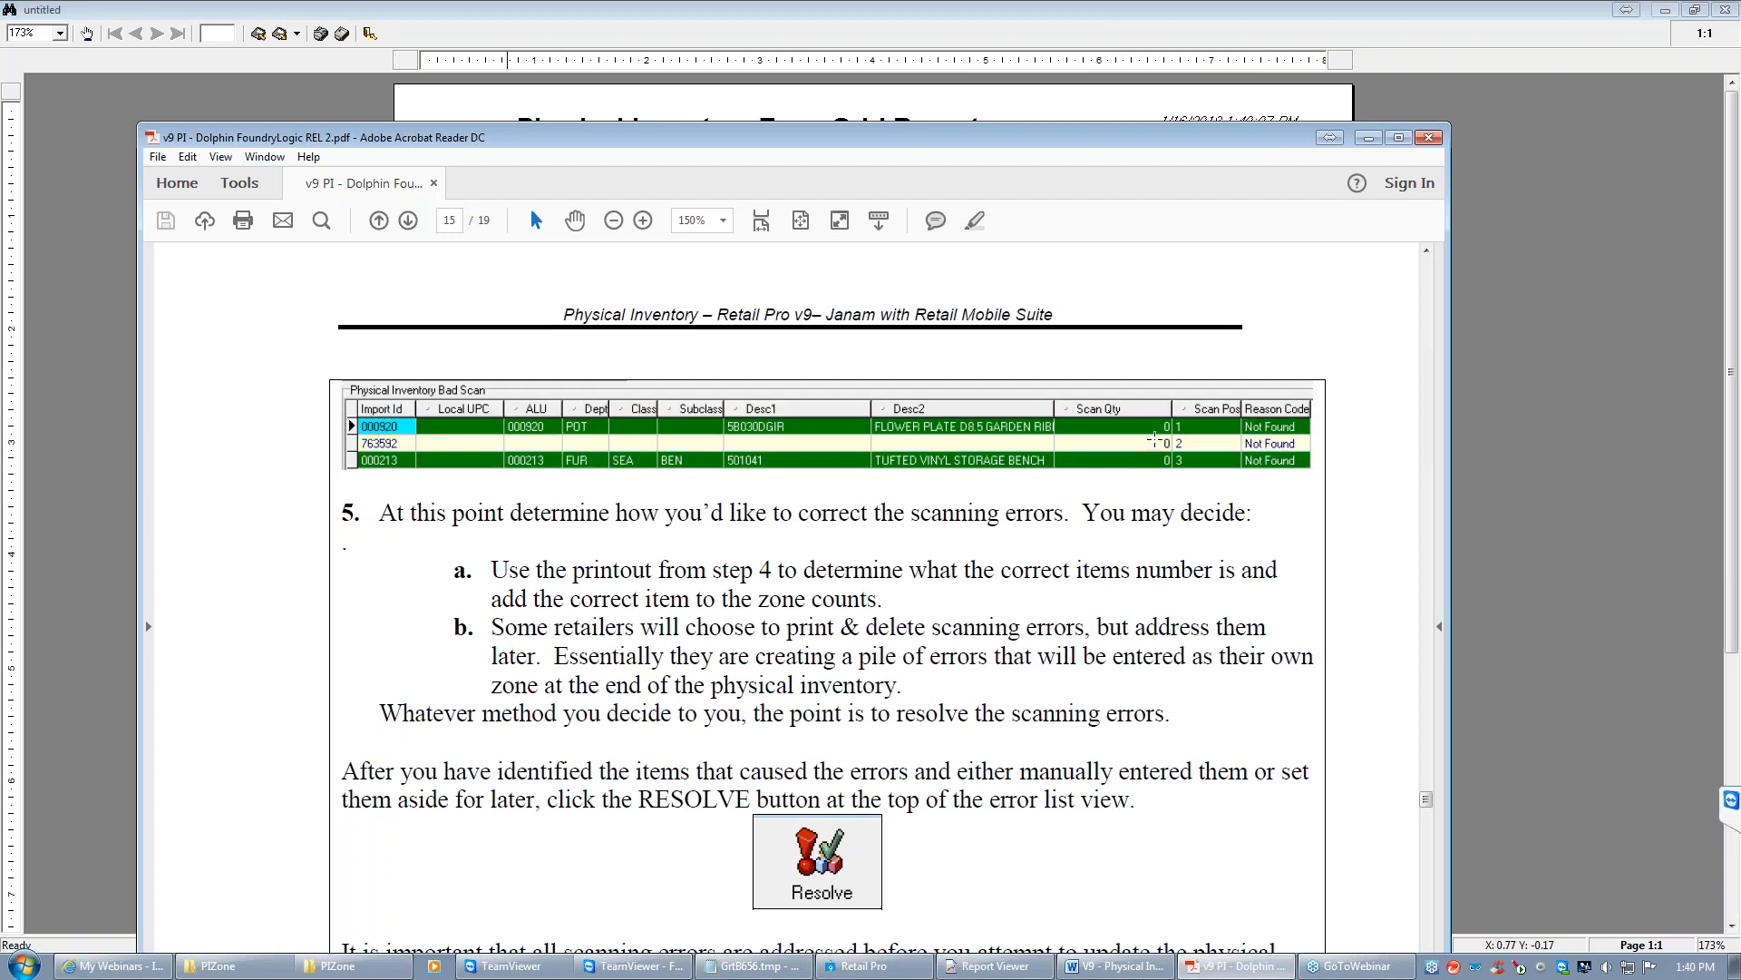
{"action": "left_click", "coordinate": [1367, 139]}
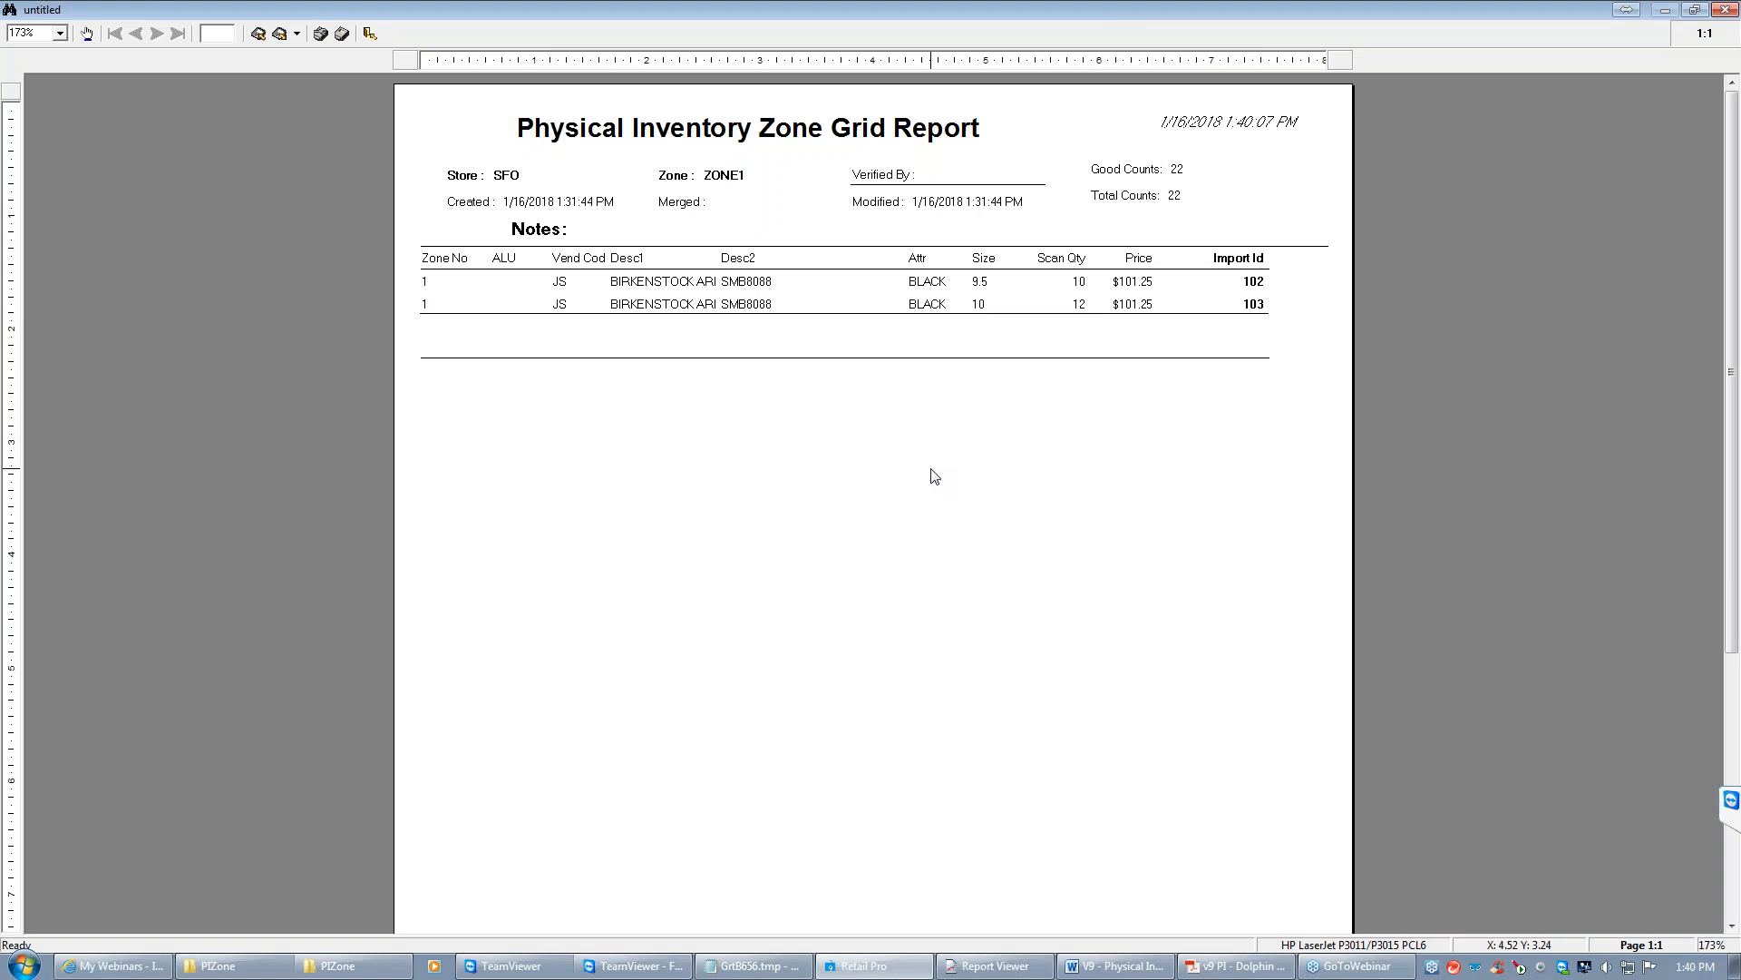
{"action": "left_click", "coordinate": [370, 35]}
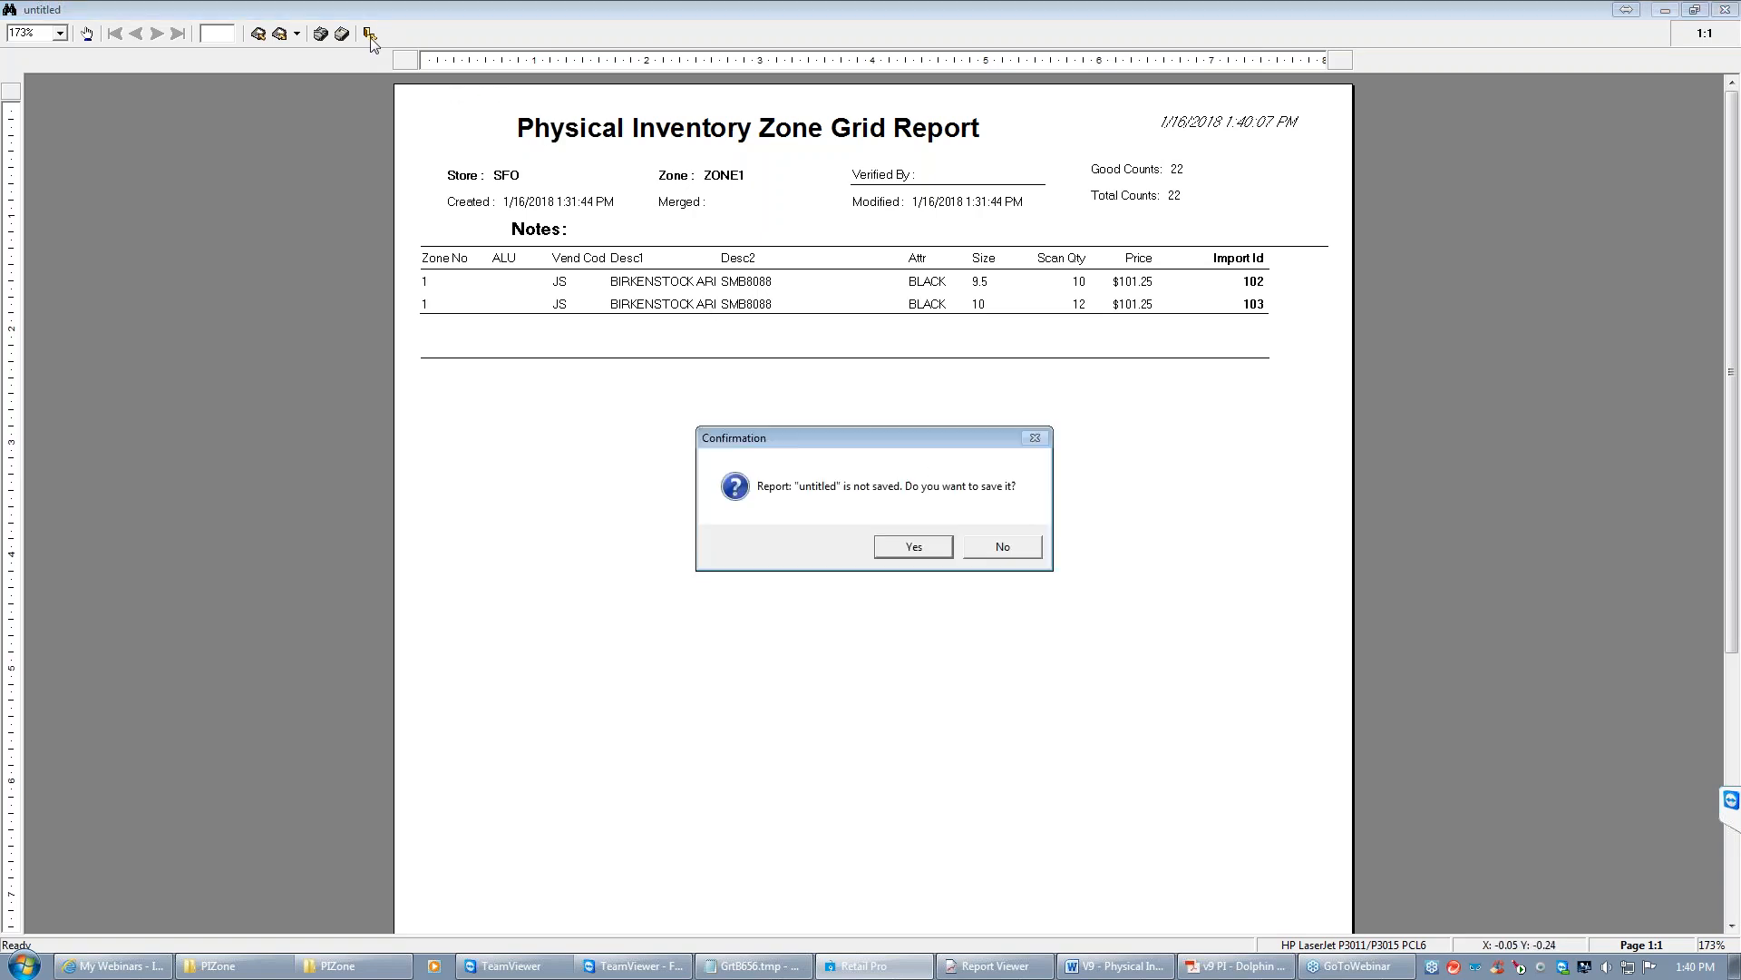
{"action": "left_click", "coordinate": [996, 548]}
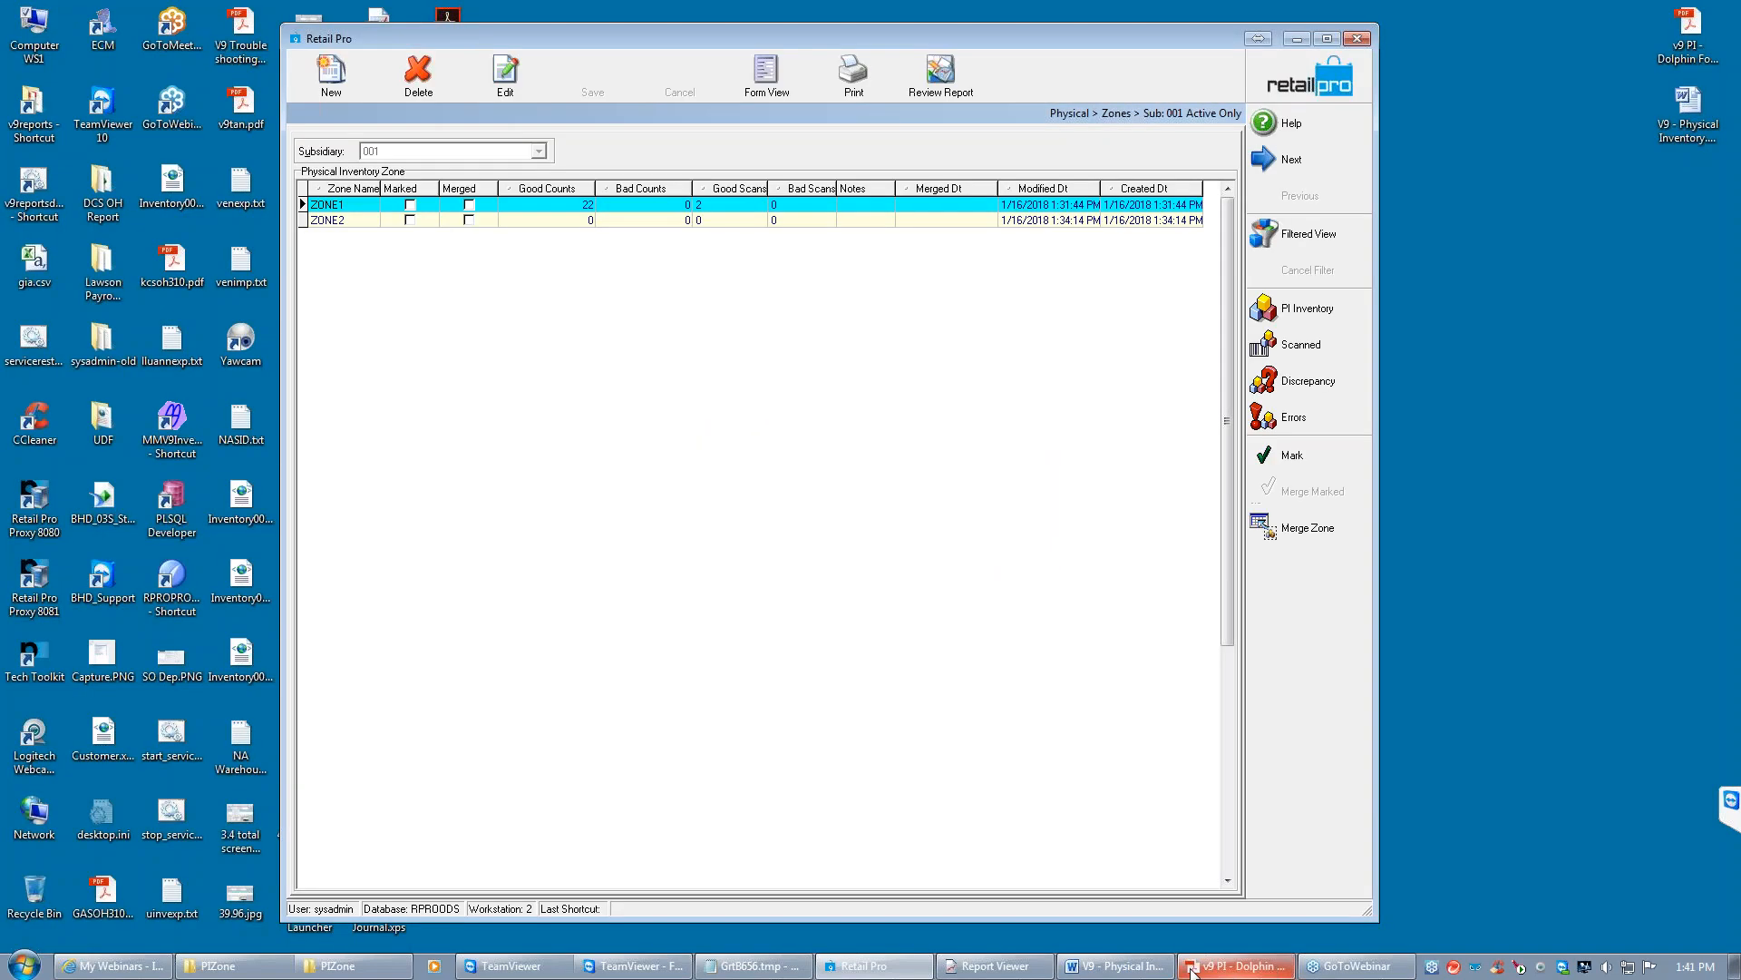
Switch to the Acrobat Reader manual and read option b of step 5 on correcting scanning errors
{"action": "left_click", "coordinate": [1242, 966]}
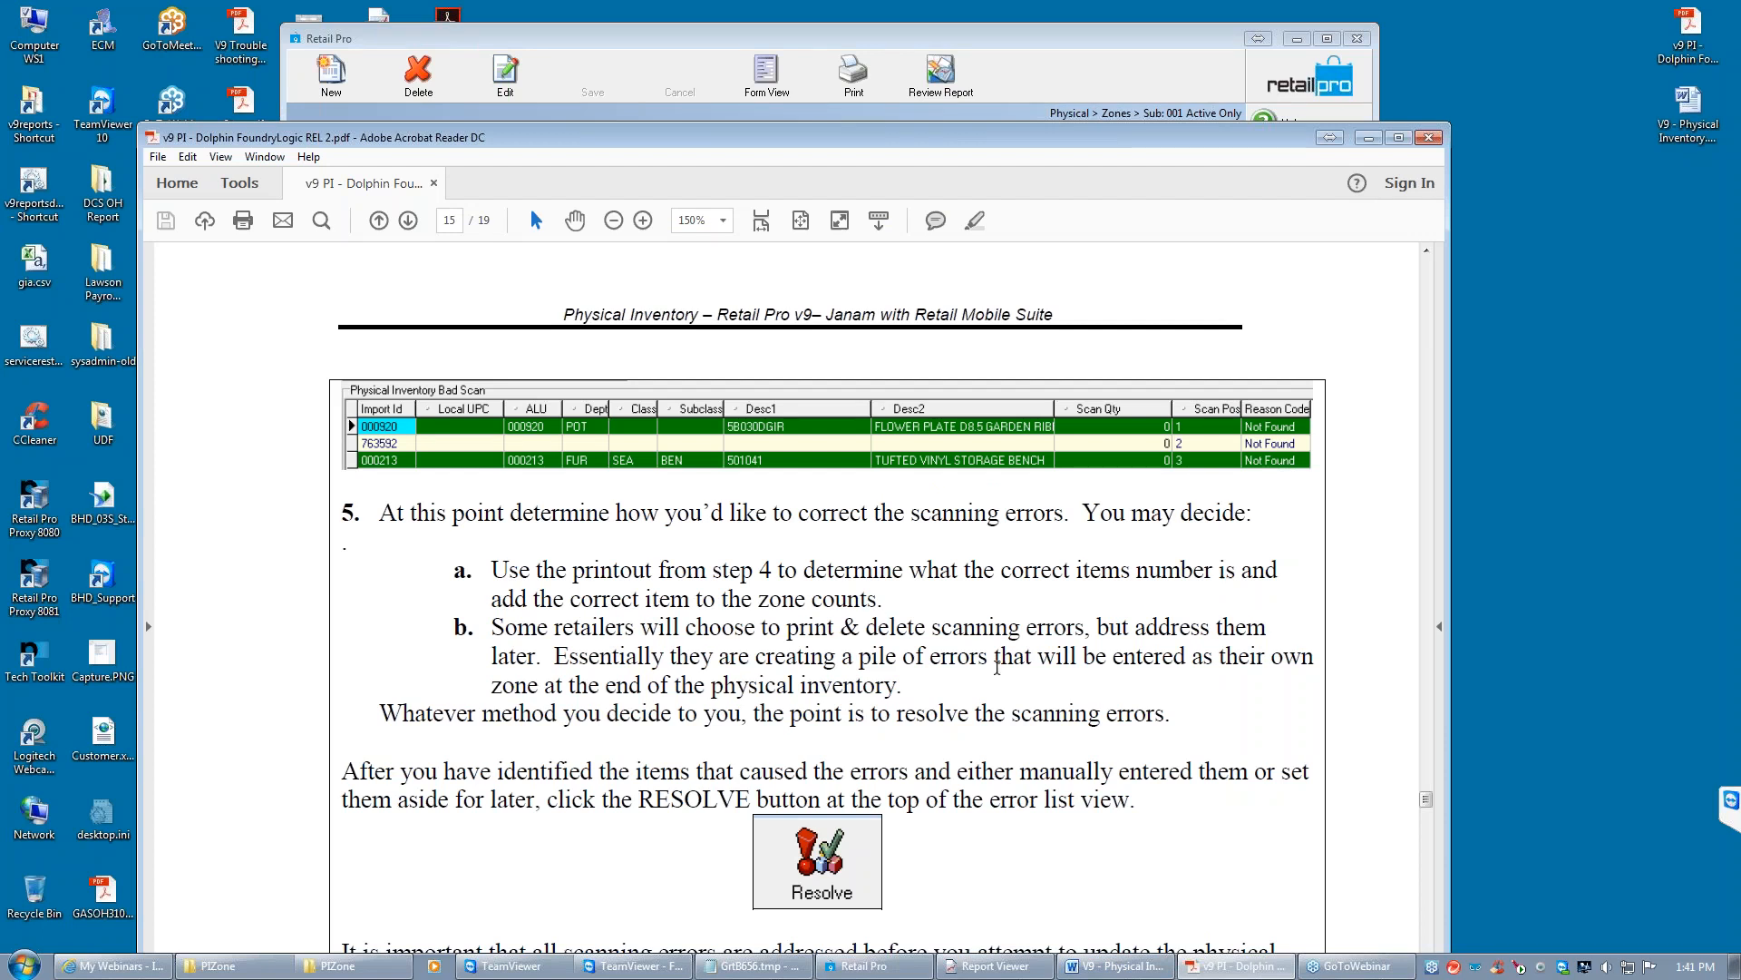
{"action": "left_click_drag", "start_coordinate": [914, 712], "coordinate": [453, 640]}
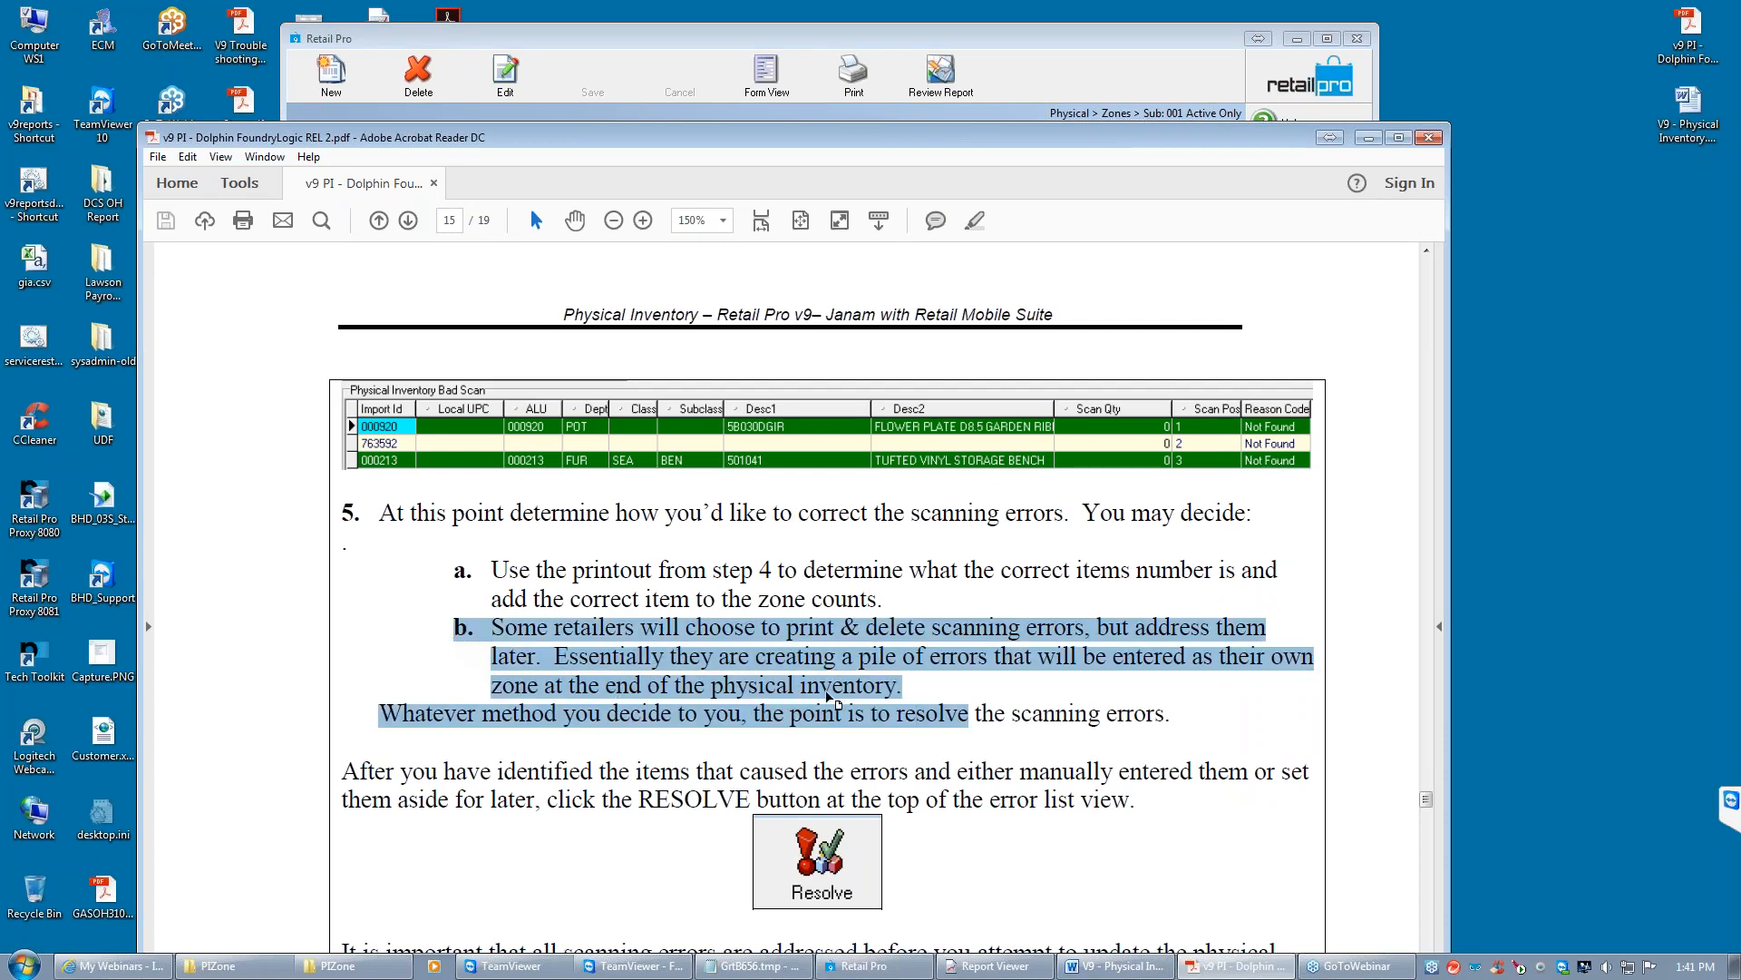
{"action": "left_click", "coordinate": [939, 682]}
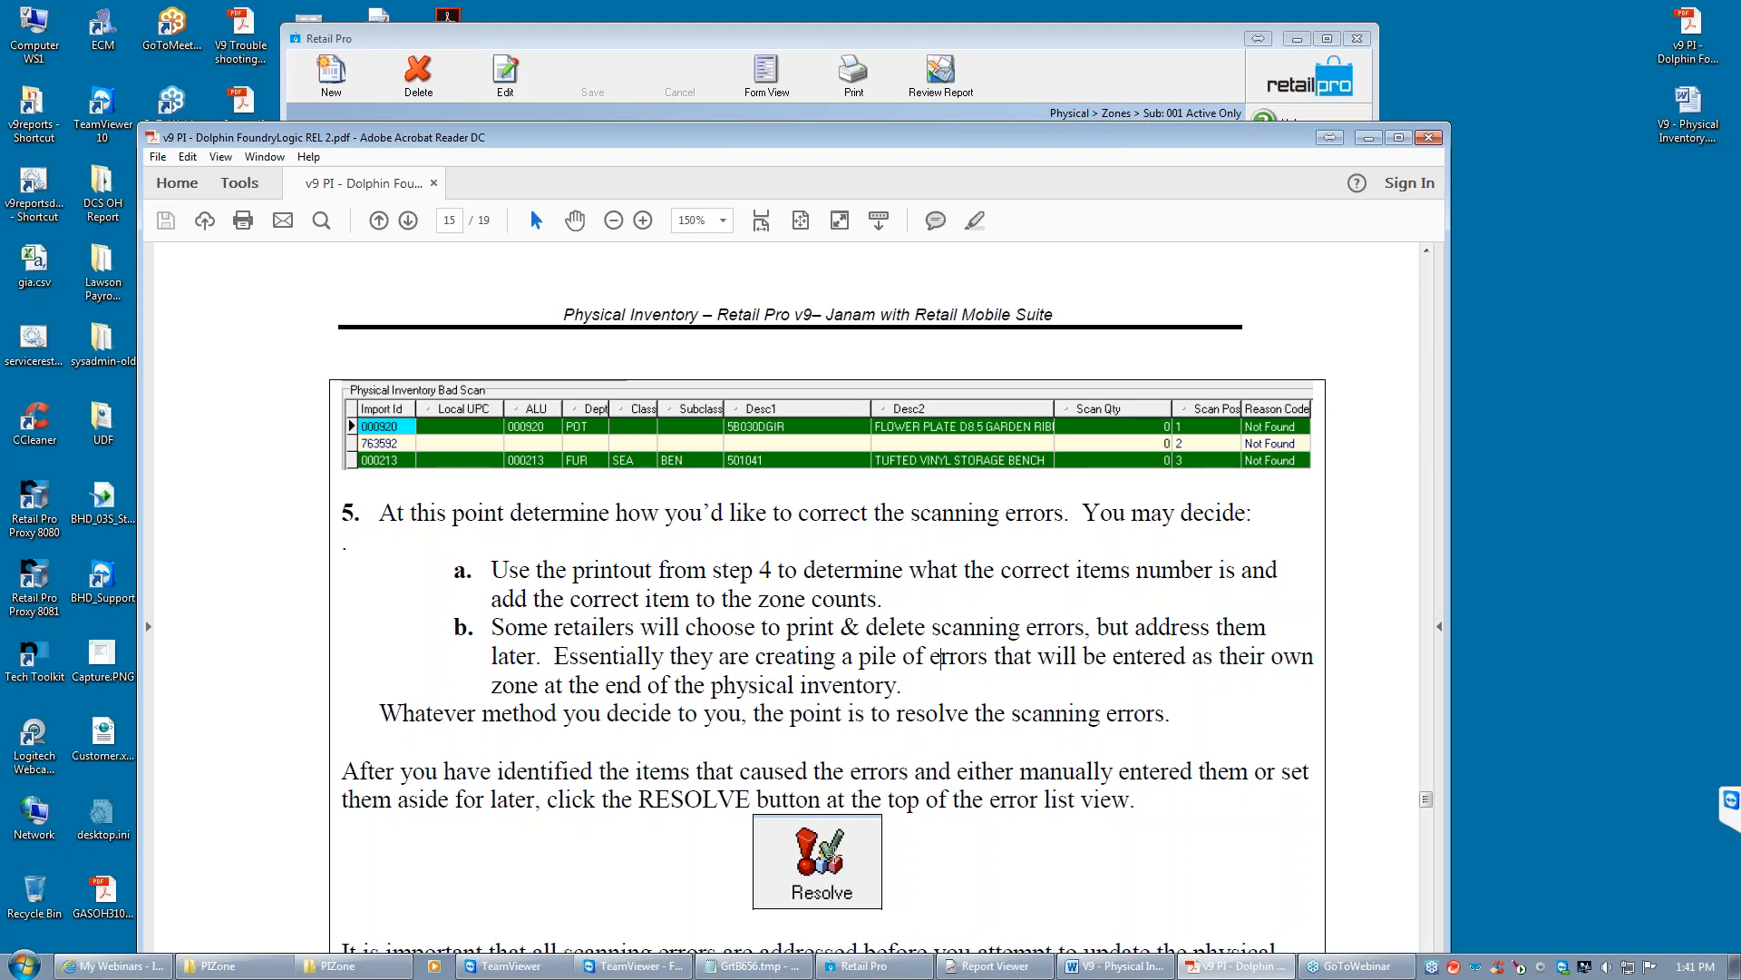
{"action": "left_click", "coordinate": [1372, 138]}
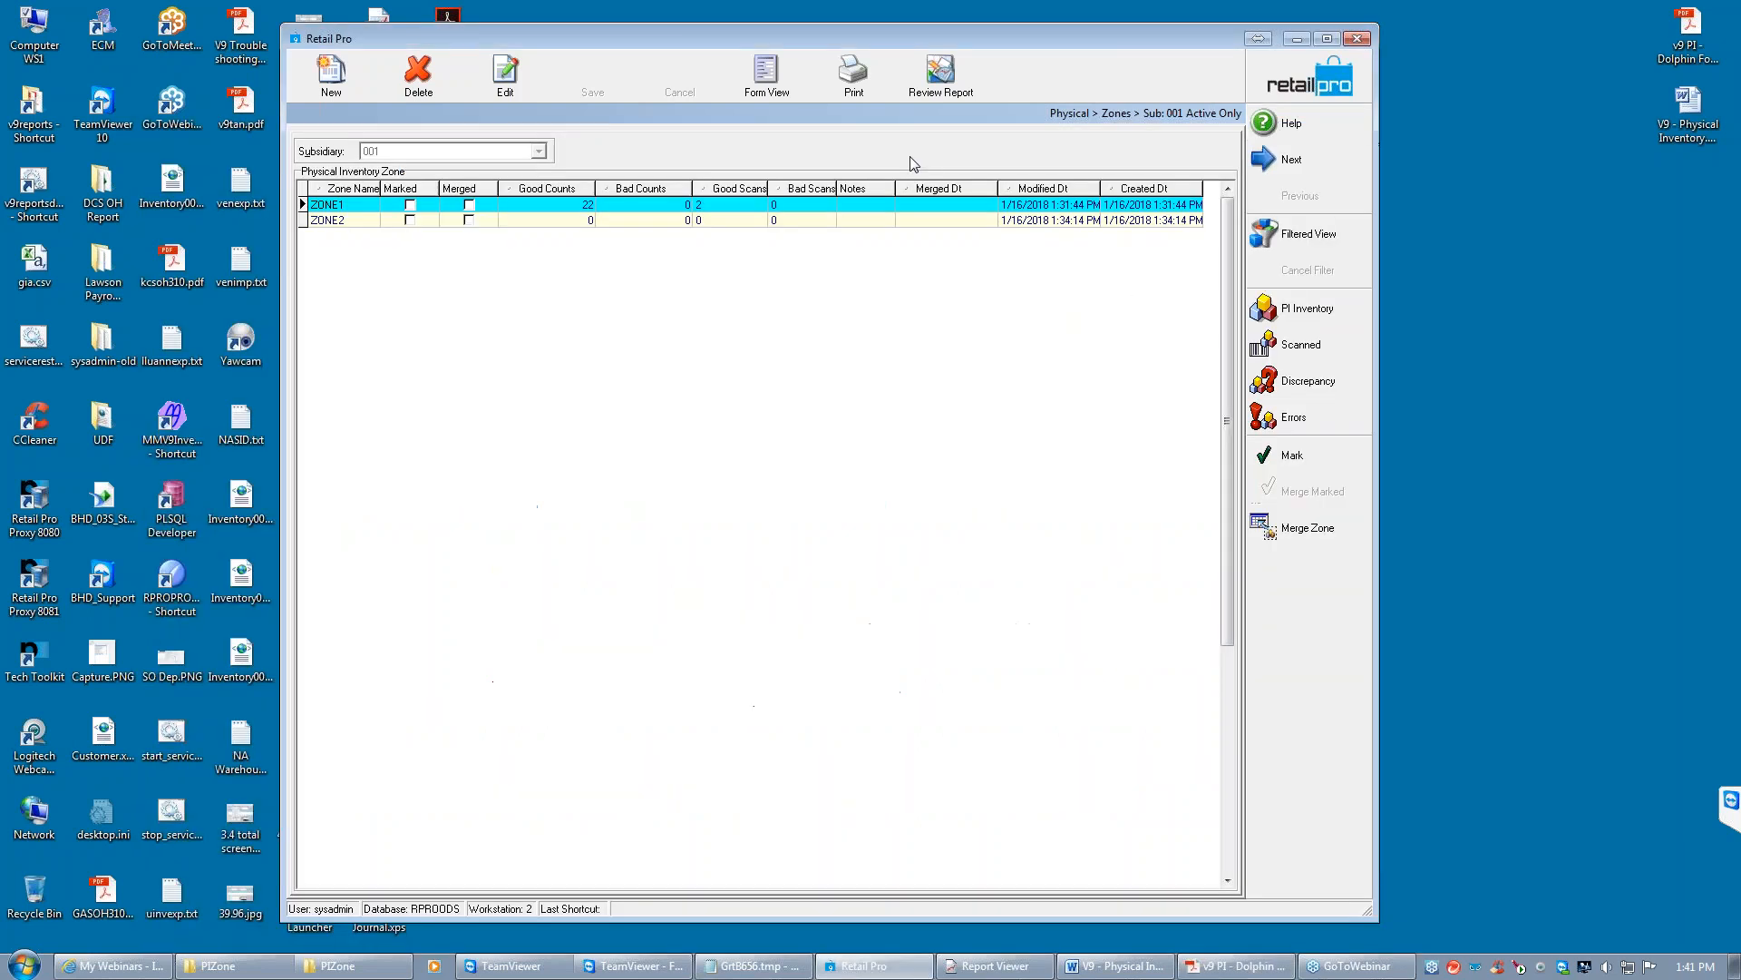
Open ZONE1's scan error list in Retail Pro and read the manual's instructions on resolving errors at the end of page 15
{"action": "left_click", "coordinate": [1306, 421]}
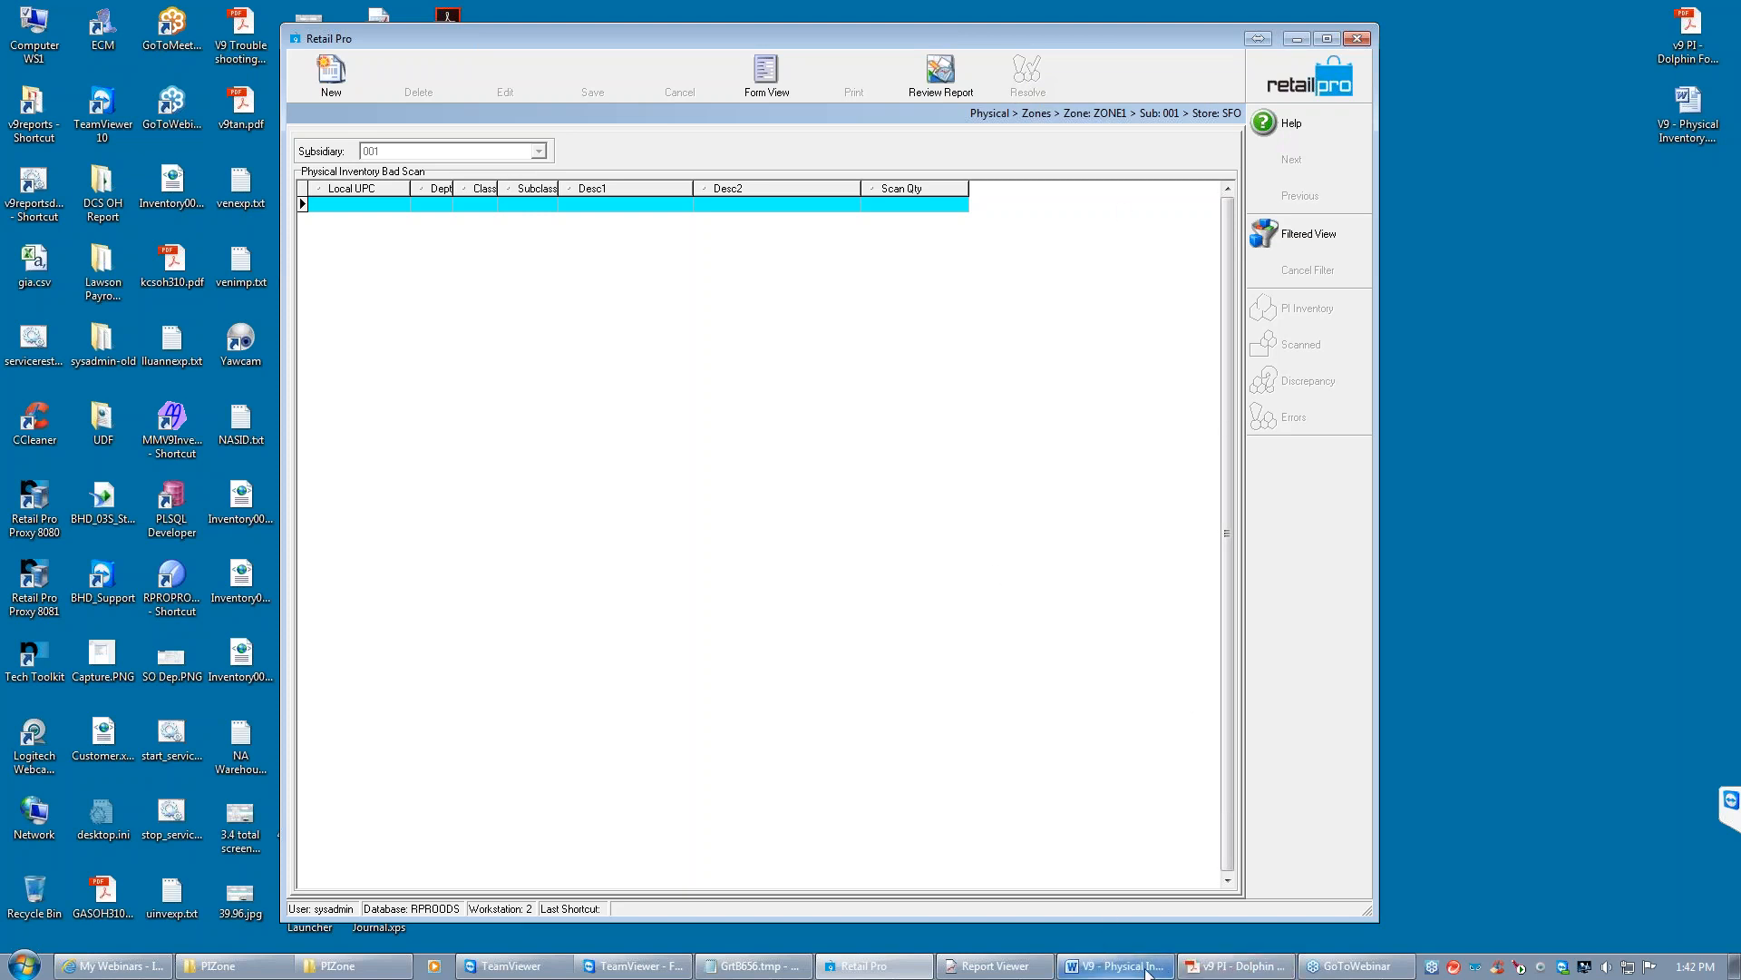
{"action": "left_click", "coordinate": [1206, 967]}
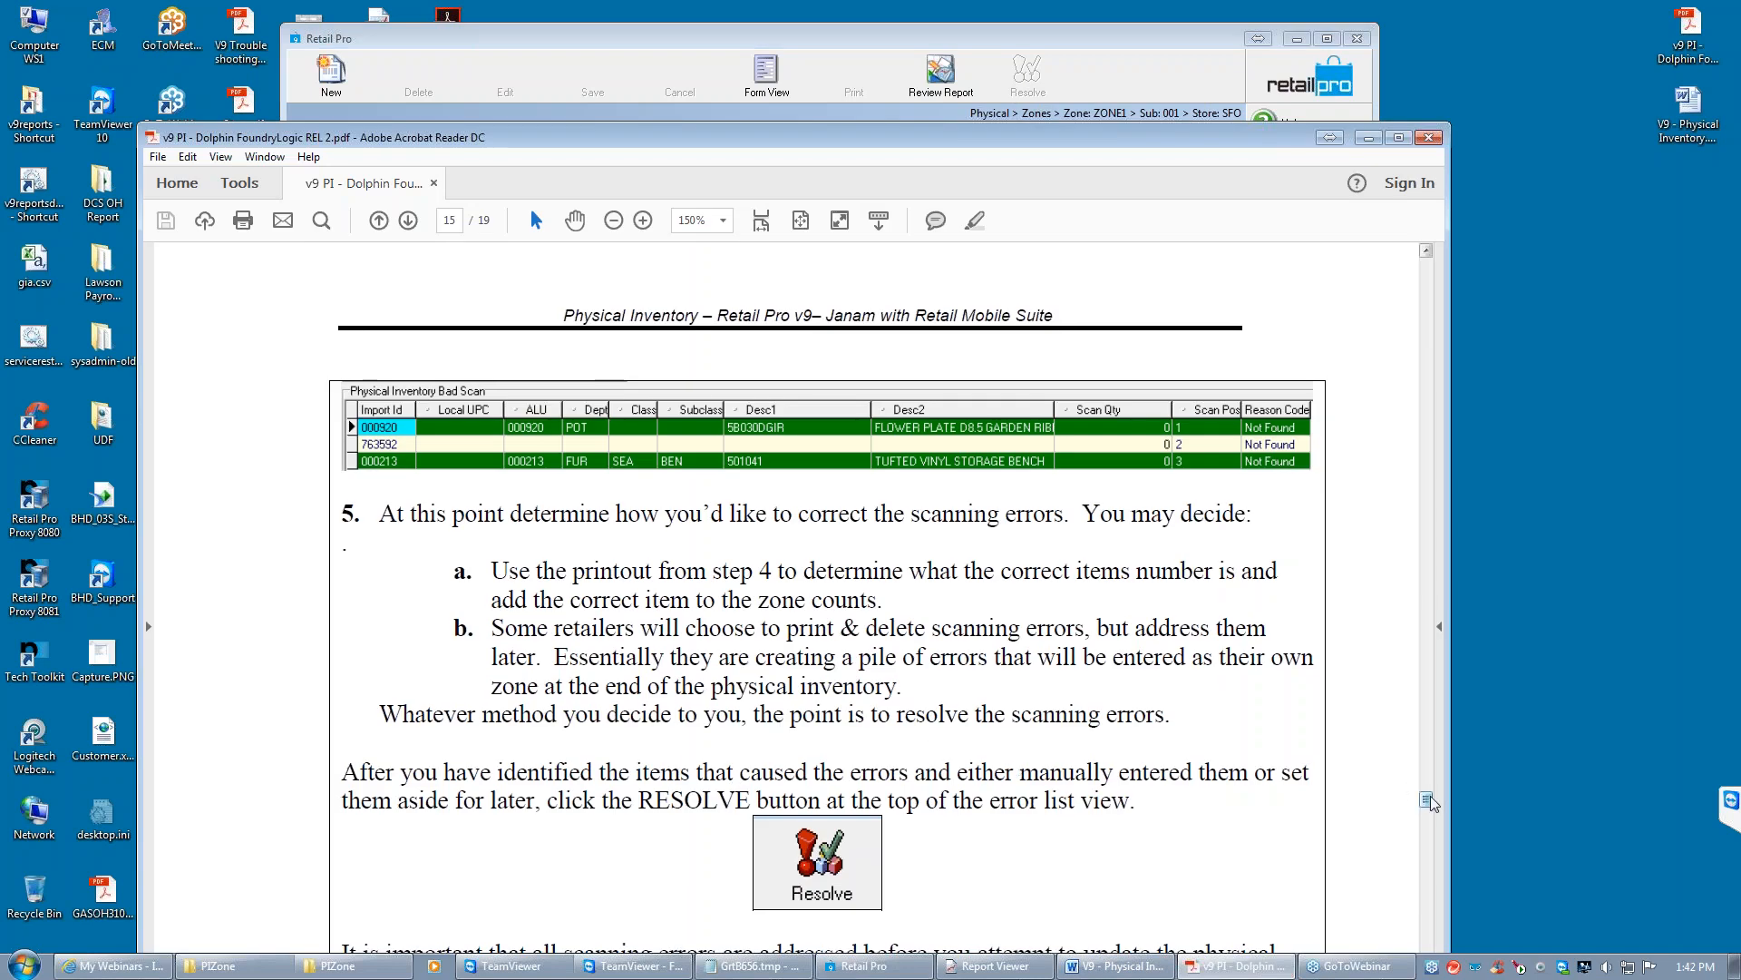
{"action": "scroll", "coordinate": [1428, 803], "scroll_direction": "down", "scroll_amount": 3}
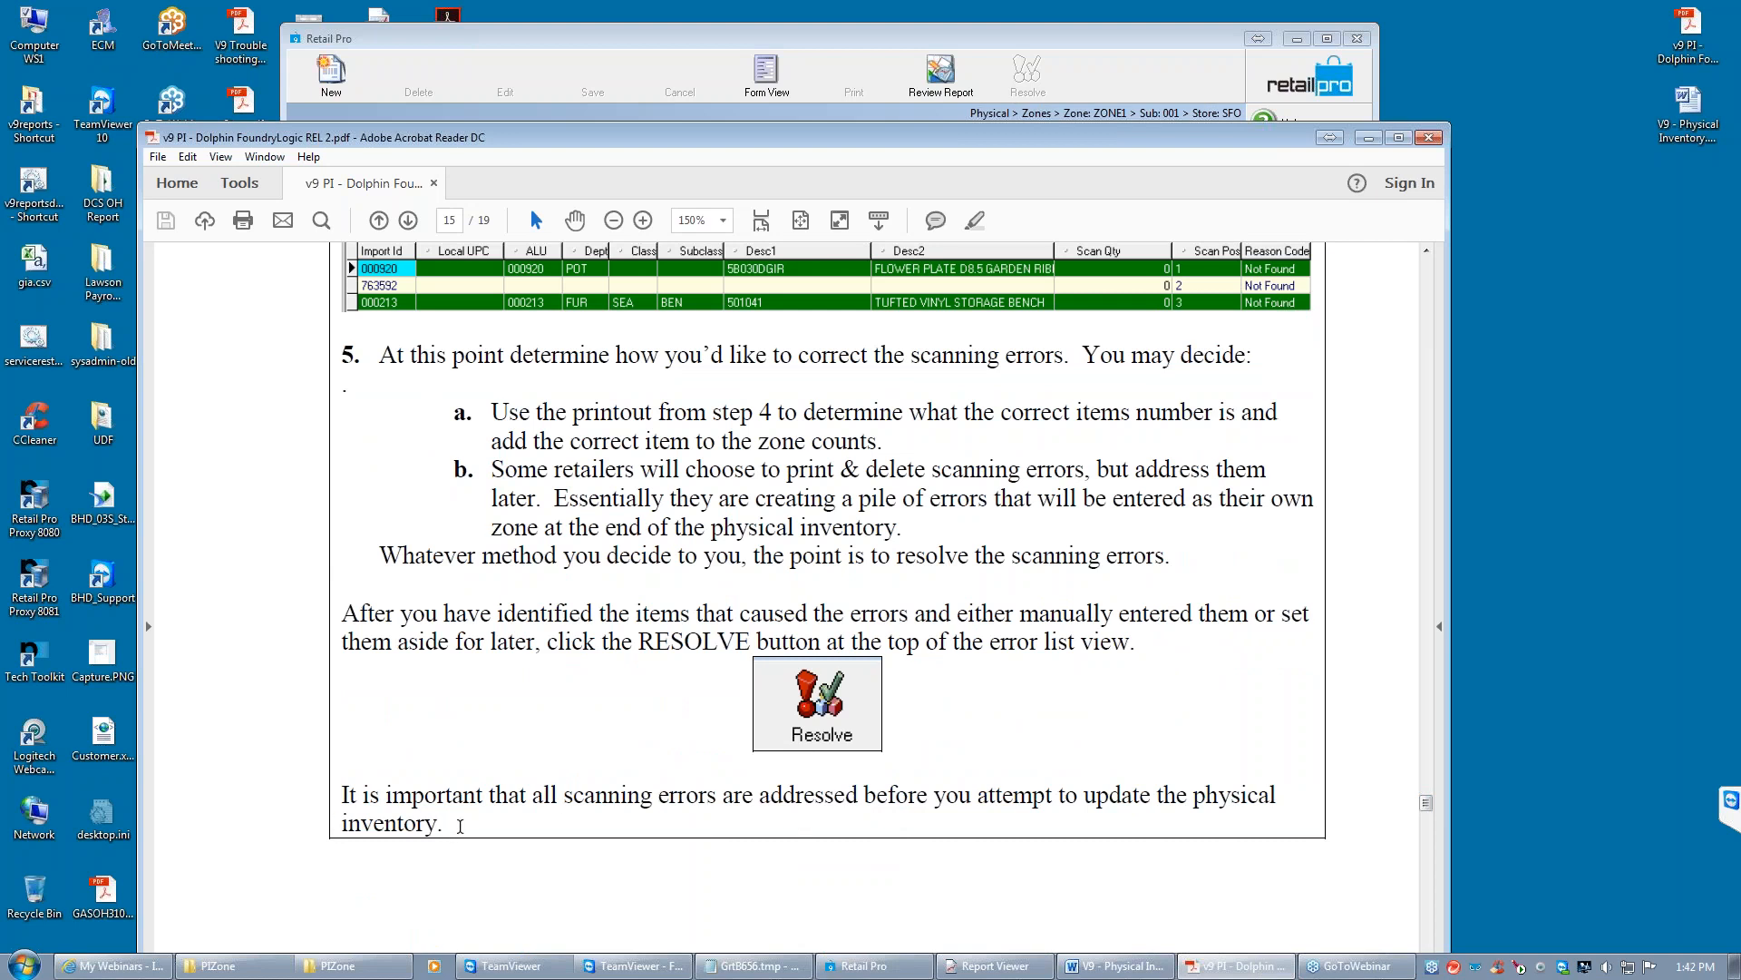
{"action": "left_click", "coordinate": [1368, 138]}
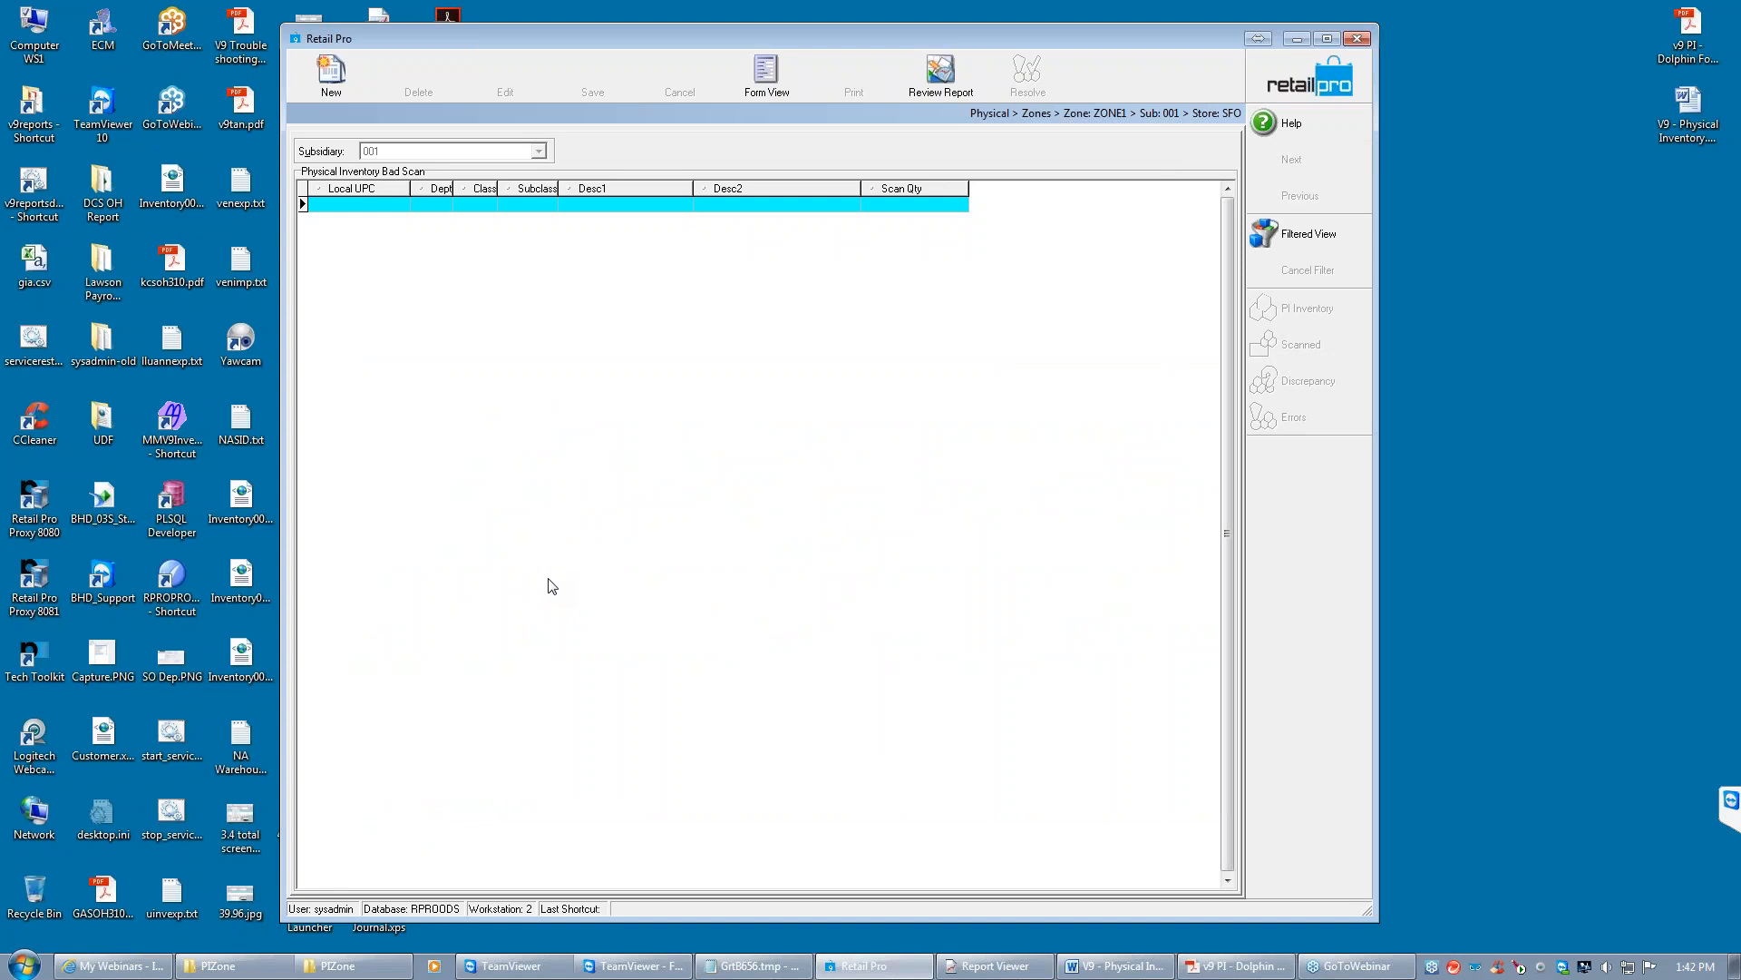
{"action": "left_click", "coordinate": [1471, 272]}
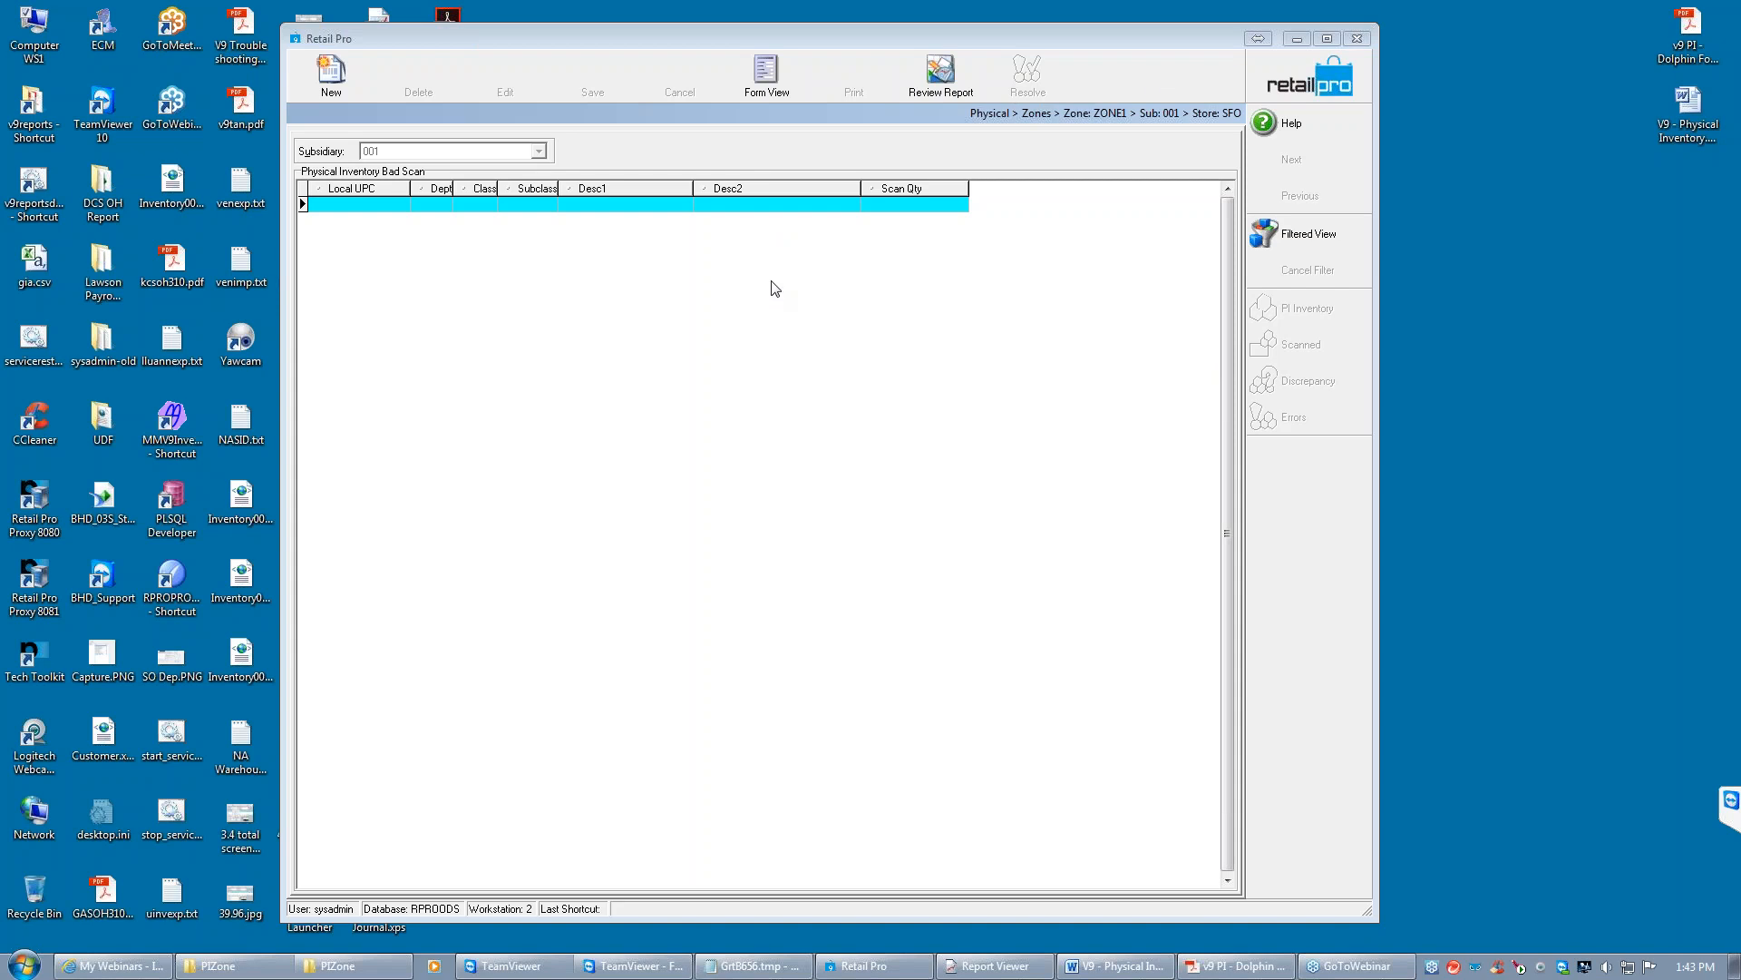
Return to the zone list, view the scan error list of ZONE2 and go back to the zones
{"action": "left_click", "coordinate": [1037, 113]}
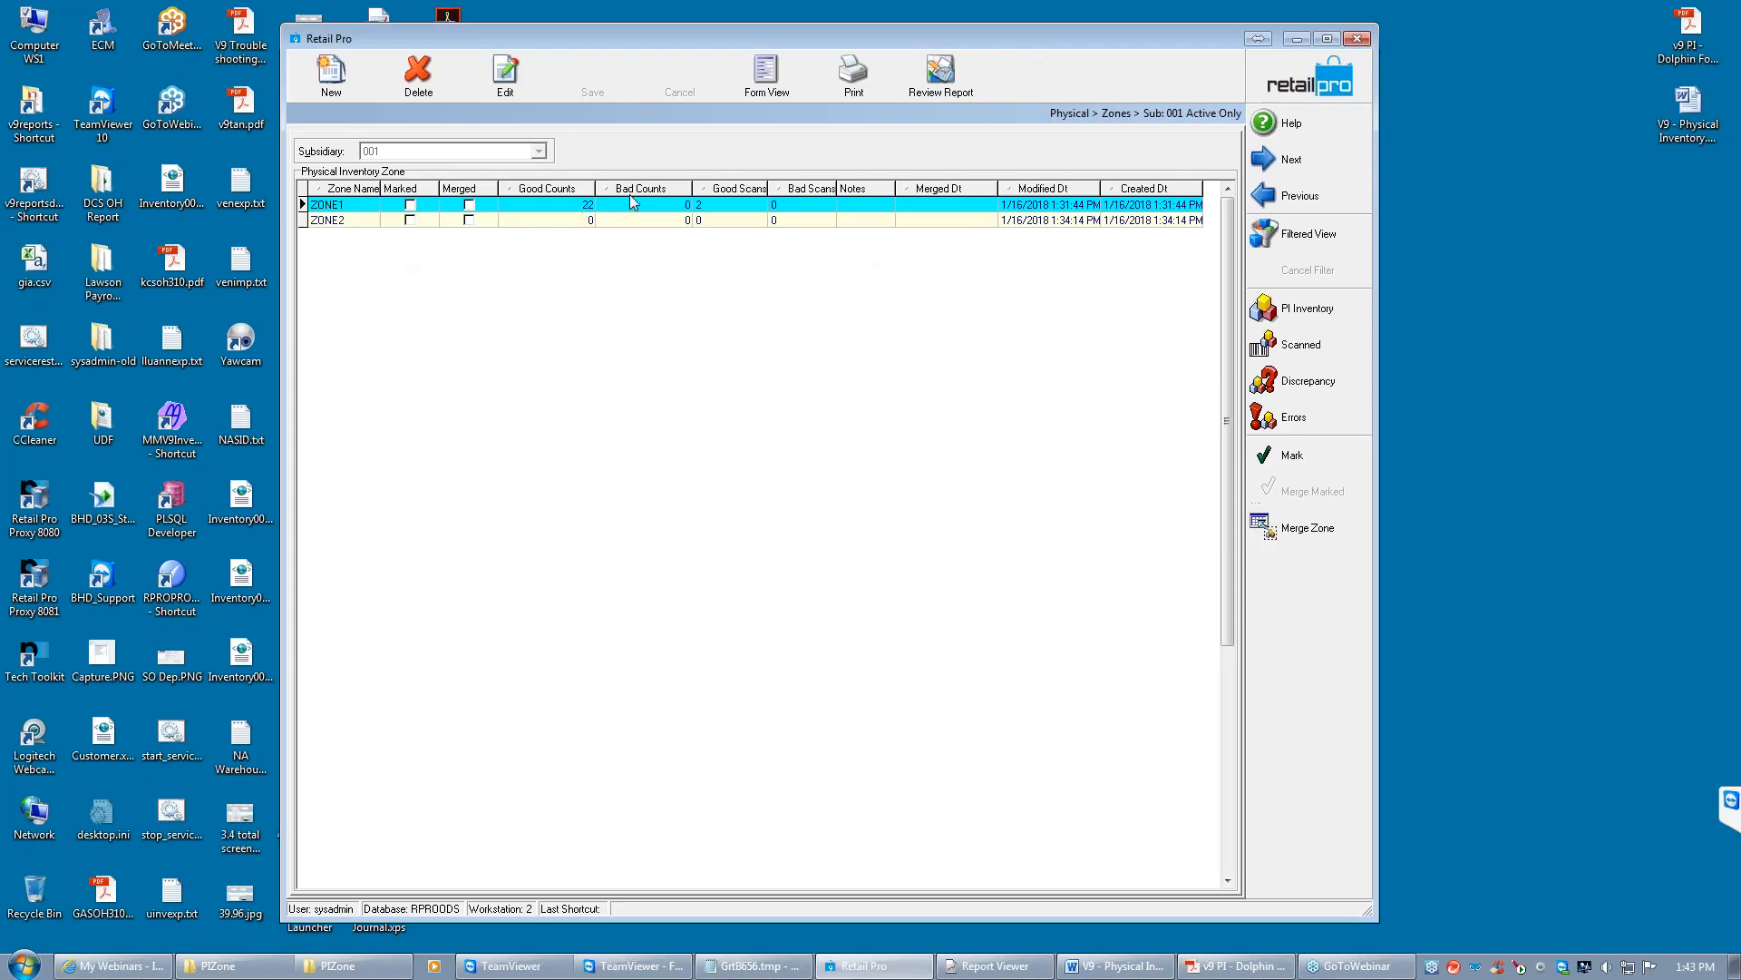
{"action": "left_click", "coordinate": [655, 206]}
{"action": "left_click", "coordinate": [655, 220]}
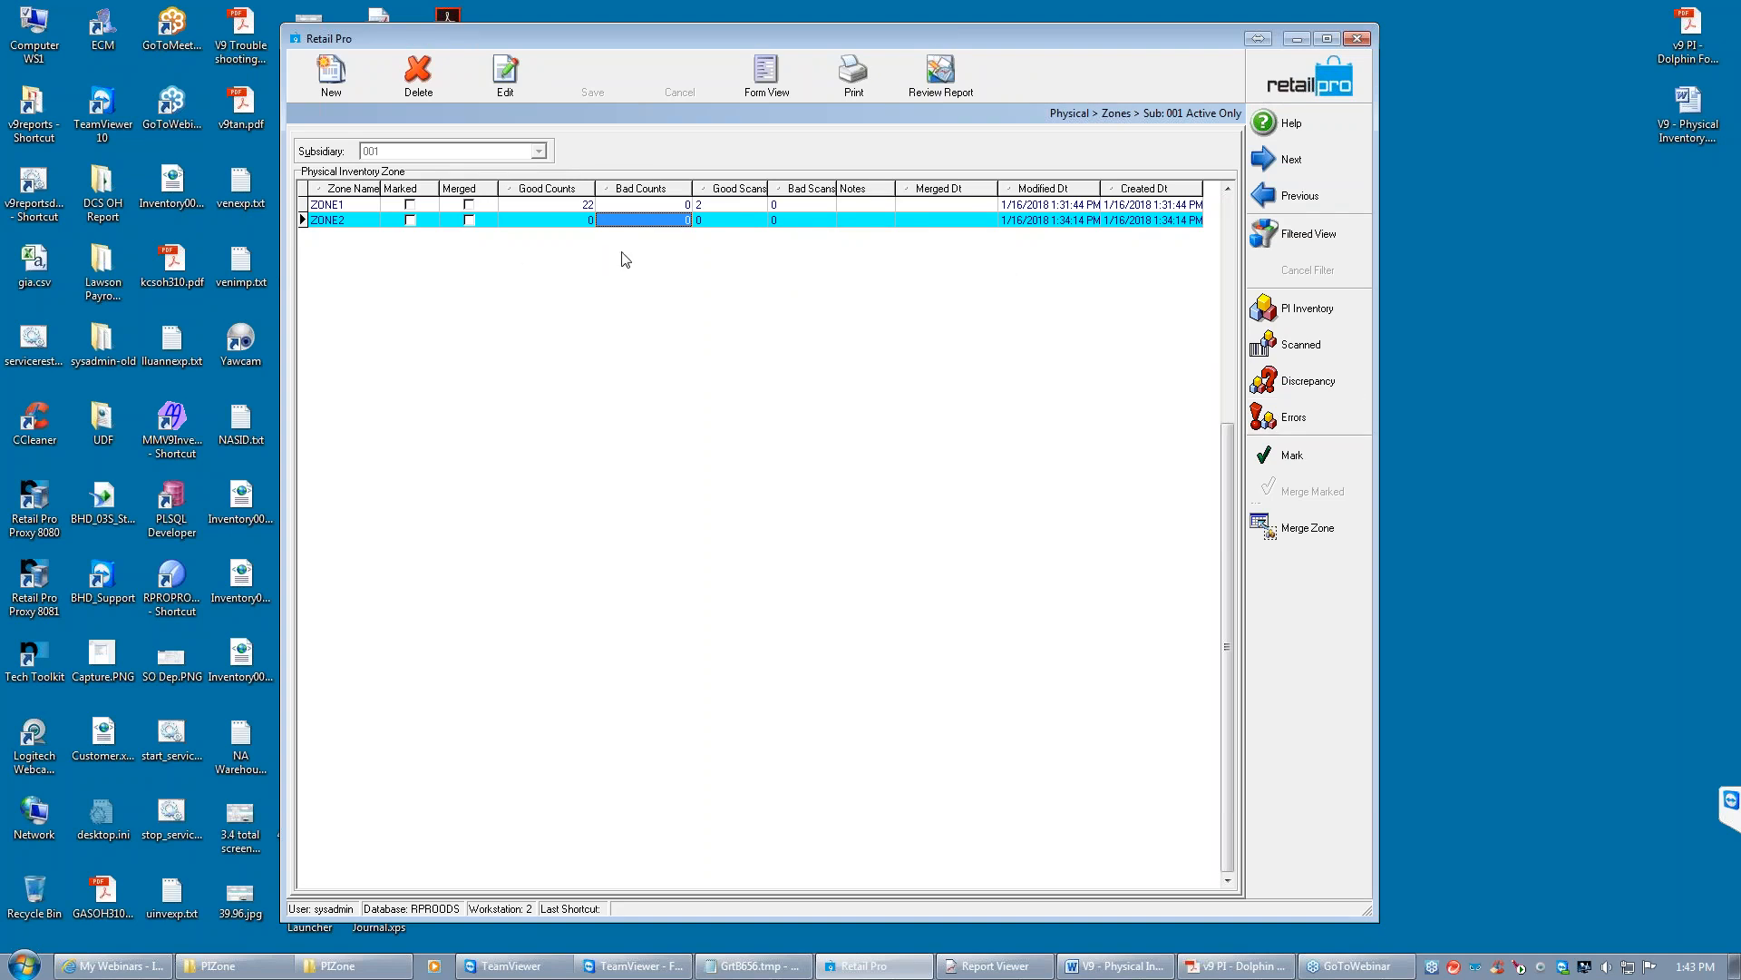
{"action": "left_click", "coordinate": [1286, 419]}
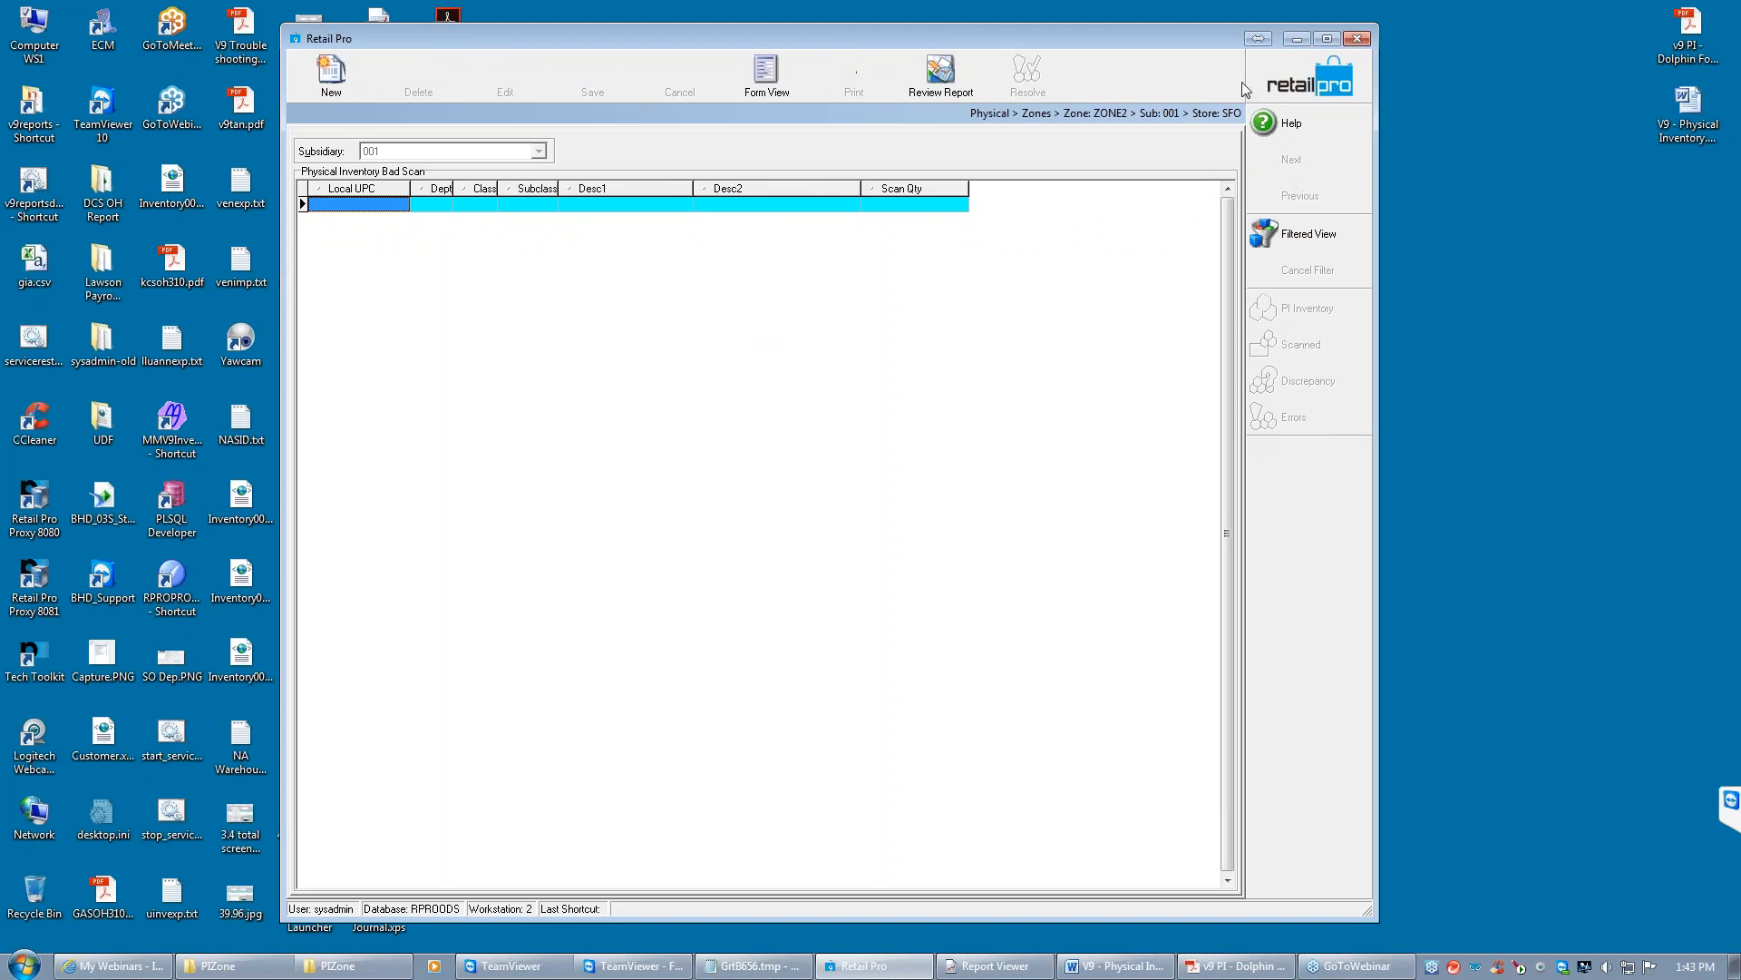
{"action": "left_click", "coordinate": [1310, 77]}
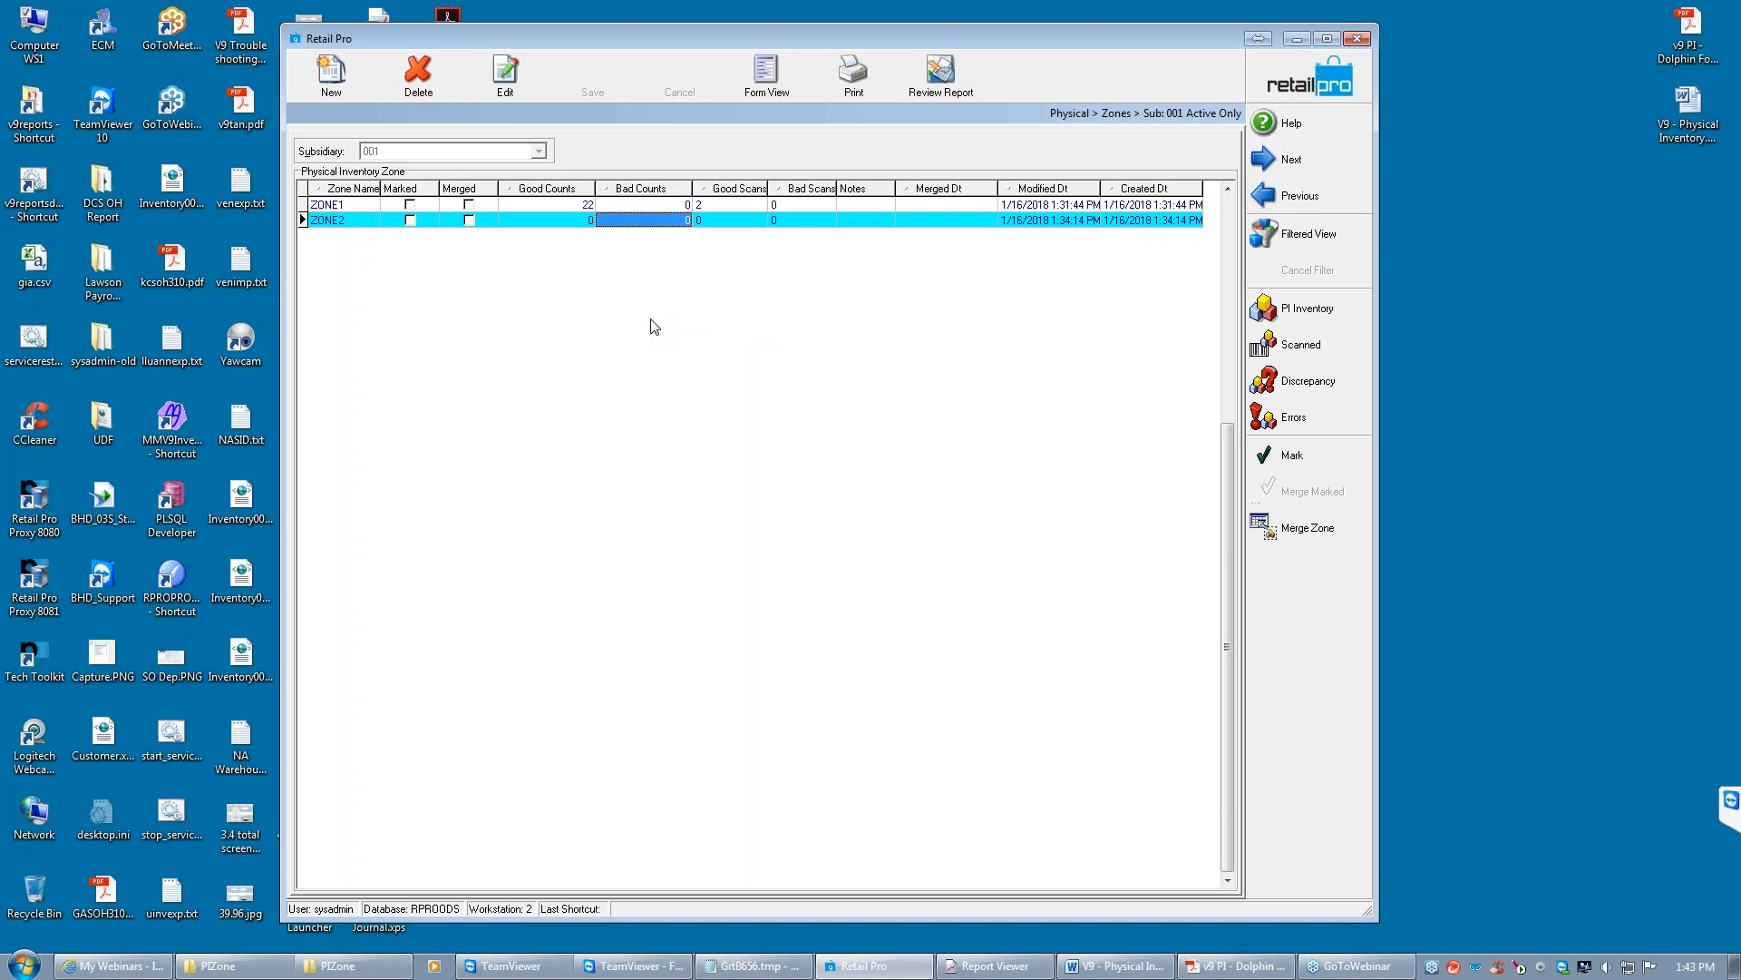
Merge ZONE1 into the physical inventory and confirm the merge
{"action": "left_click", "coordinate": [360, 222]}
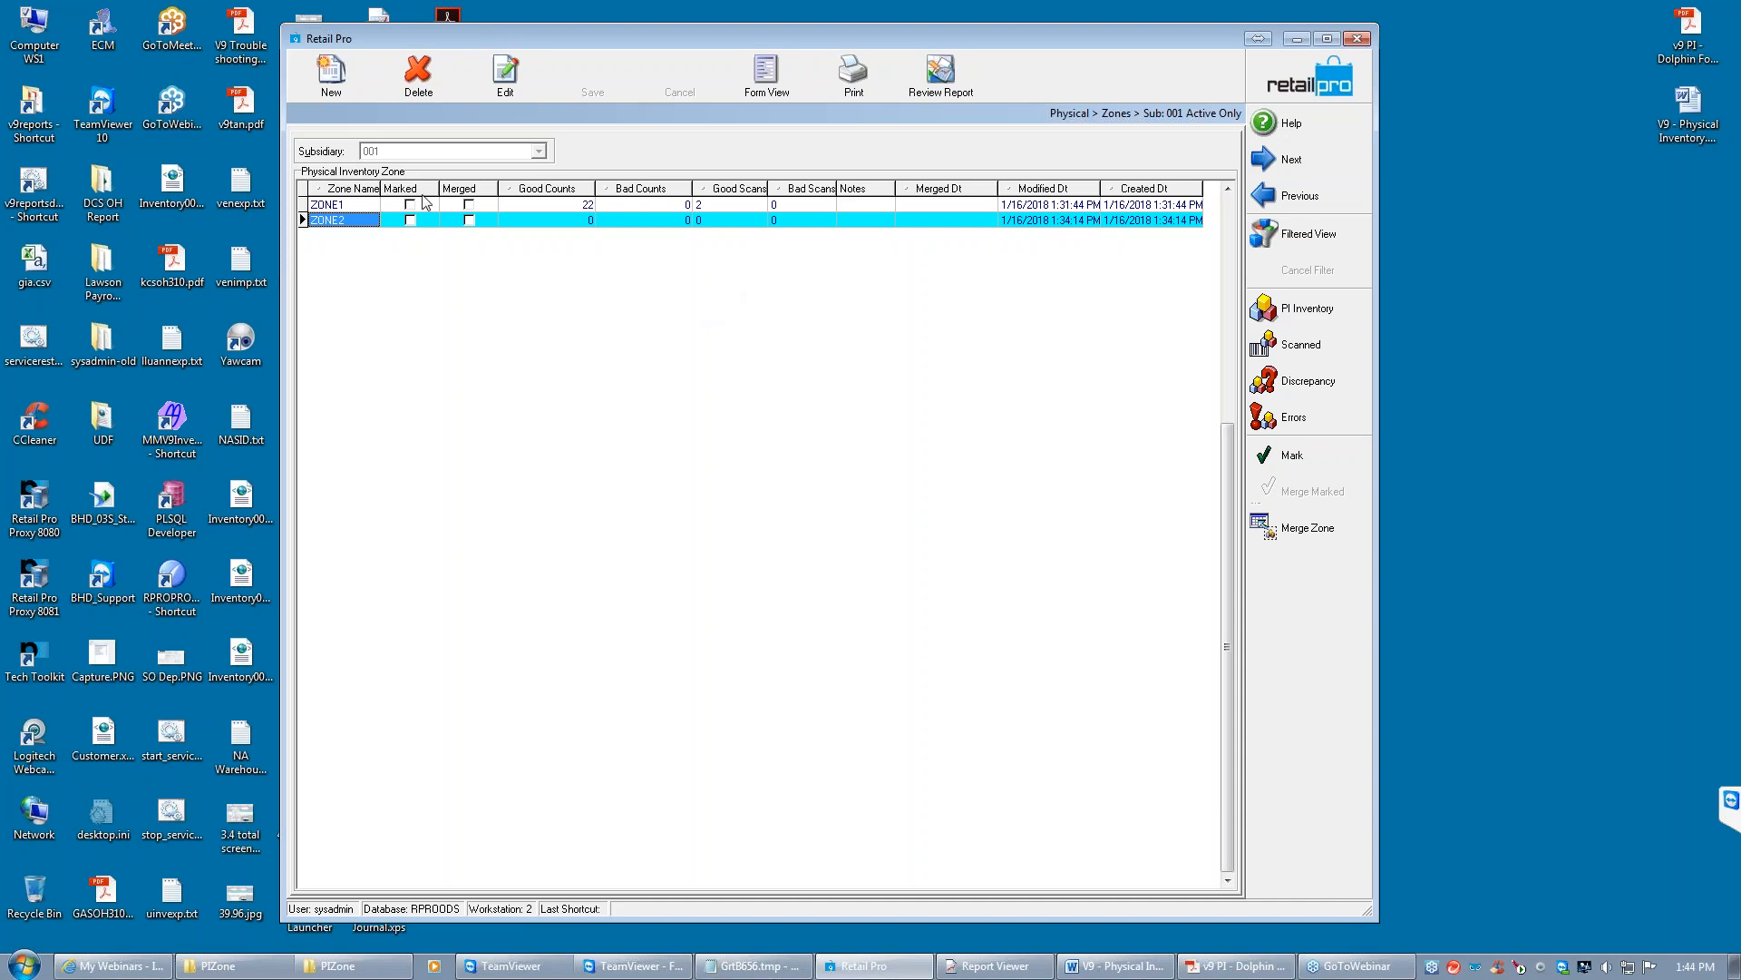
{"action": "left_click", "coordinate": [370, 205]}
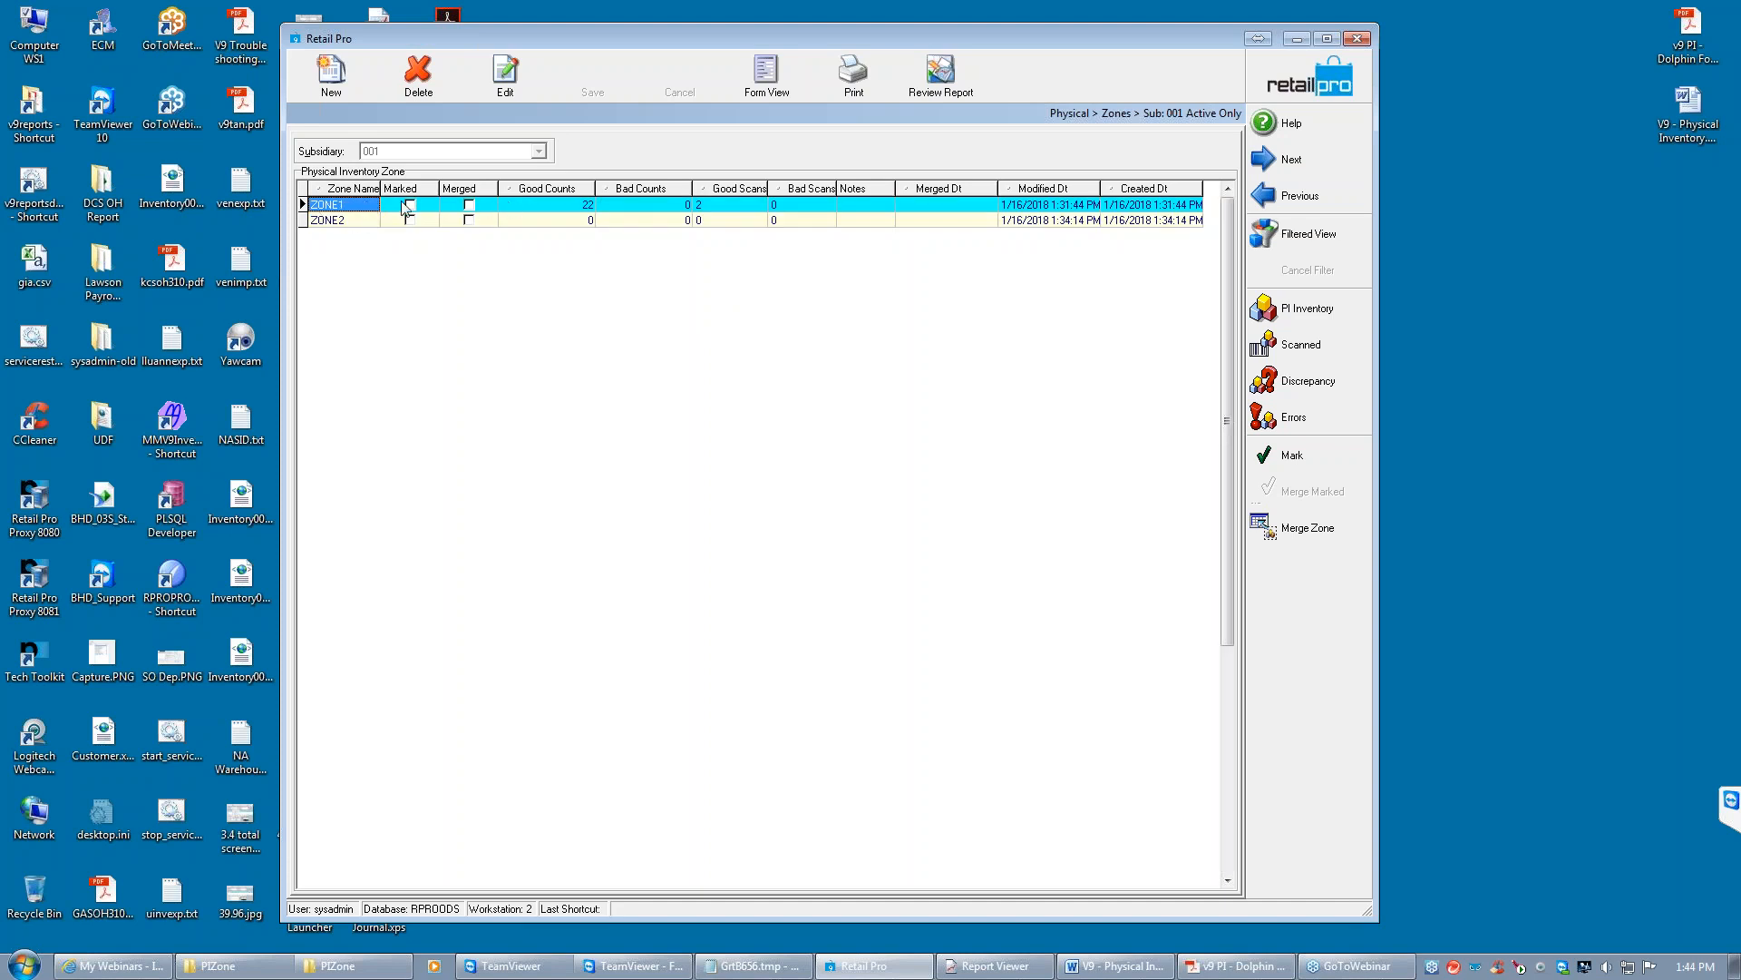
{"action": "left_click", "coordinate": [1324, 537]}
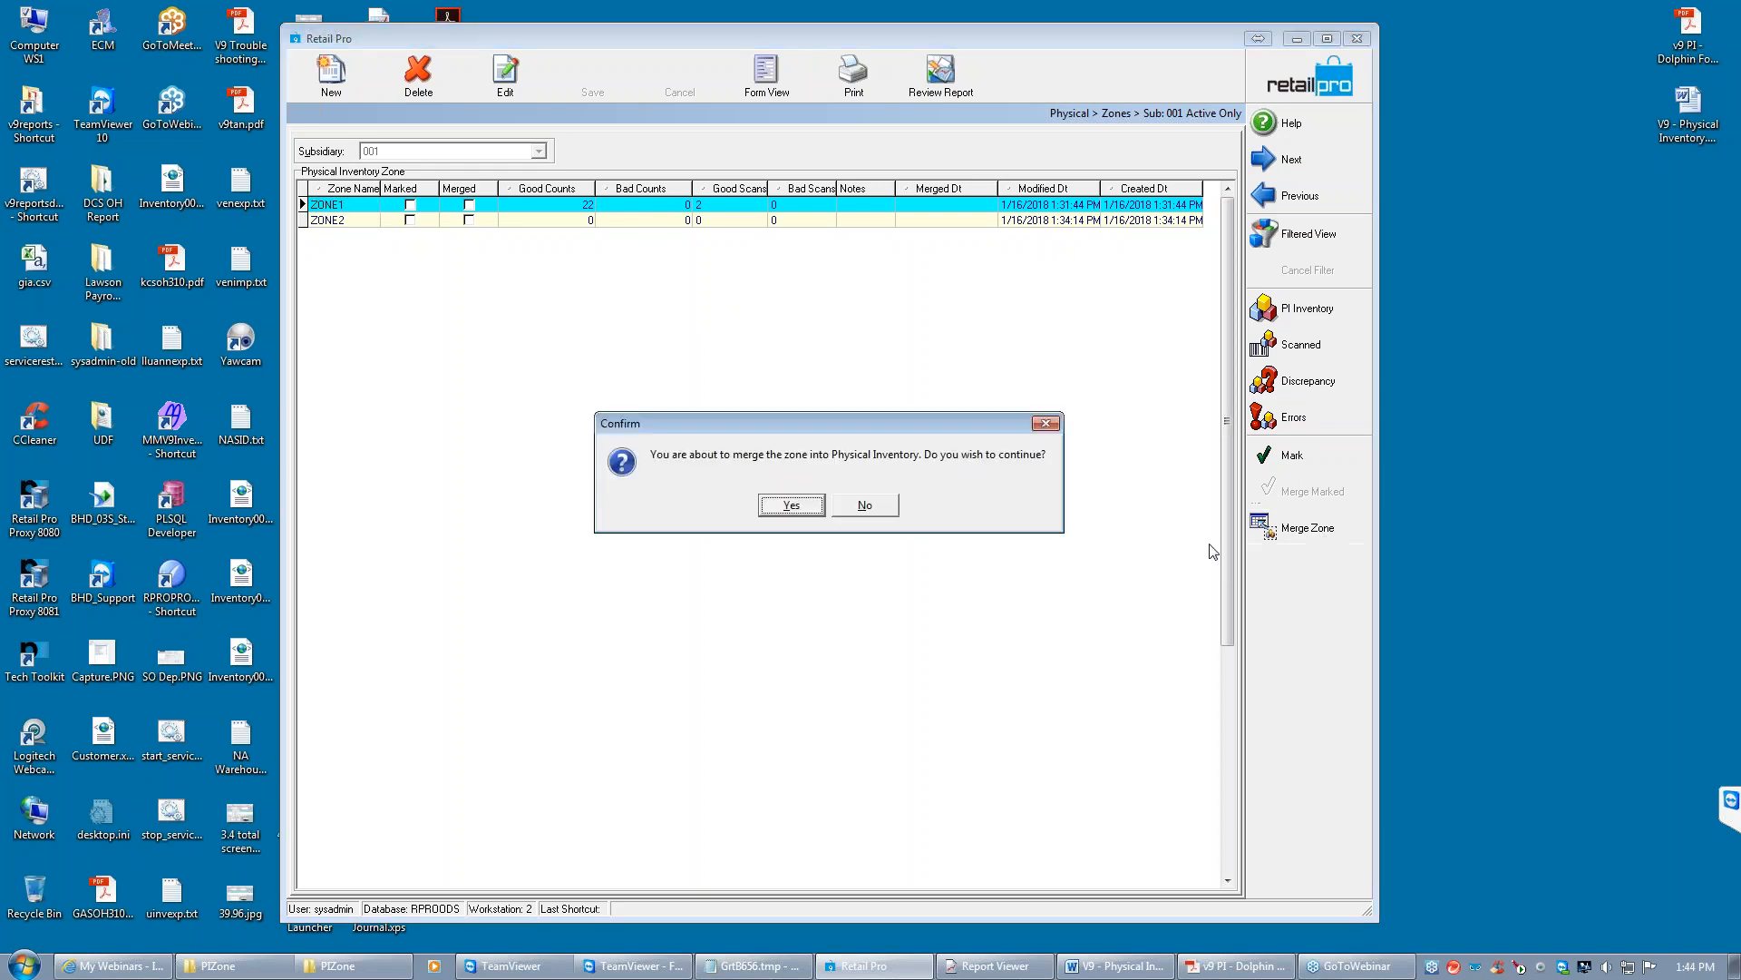
{"action": "left_click", "coordinate": [792, 506]}
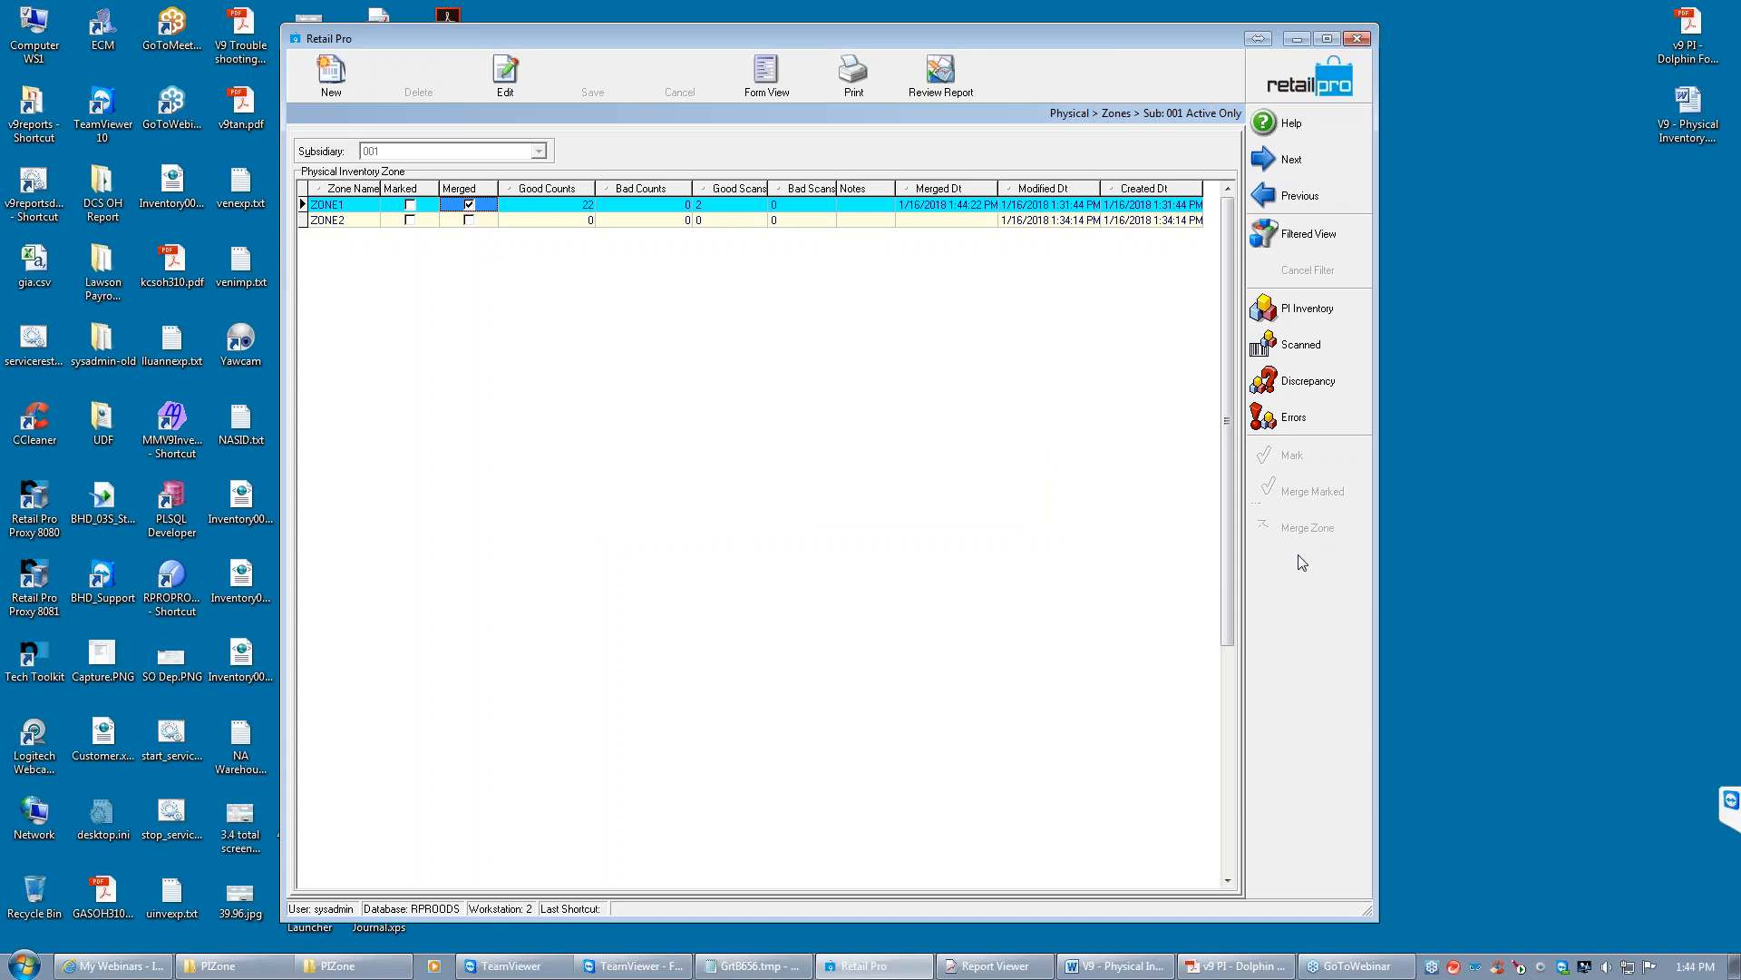
Try to mark all zones in the list at once for merging
{"action": "left_click", "coordinate": [360, 221]}
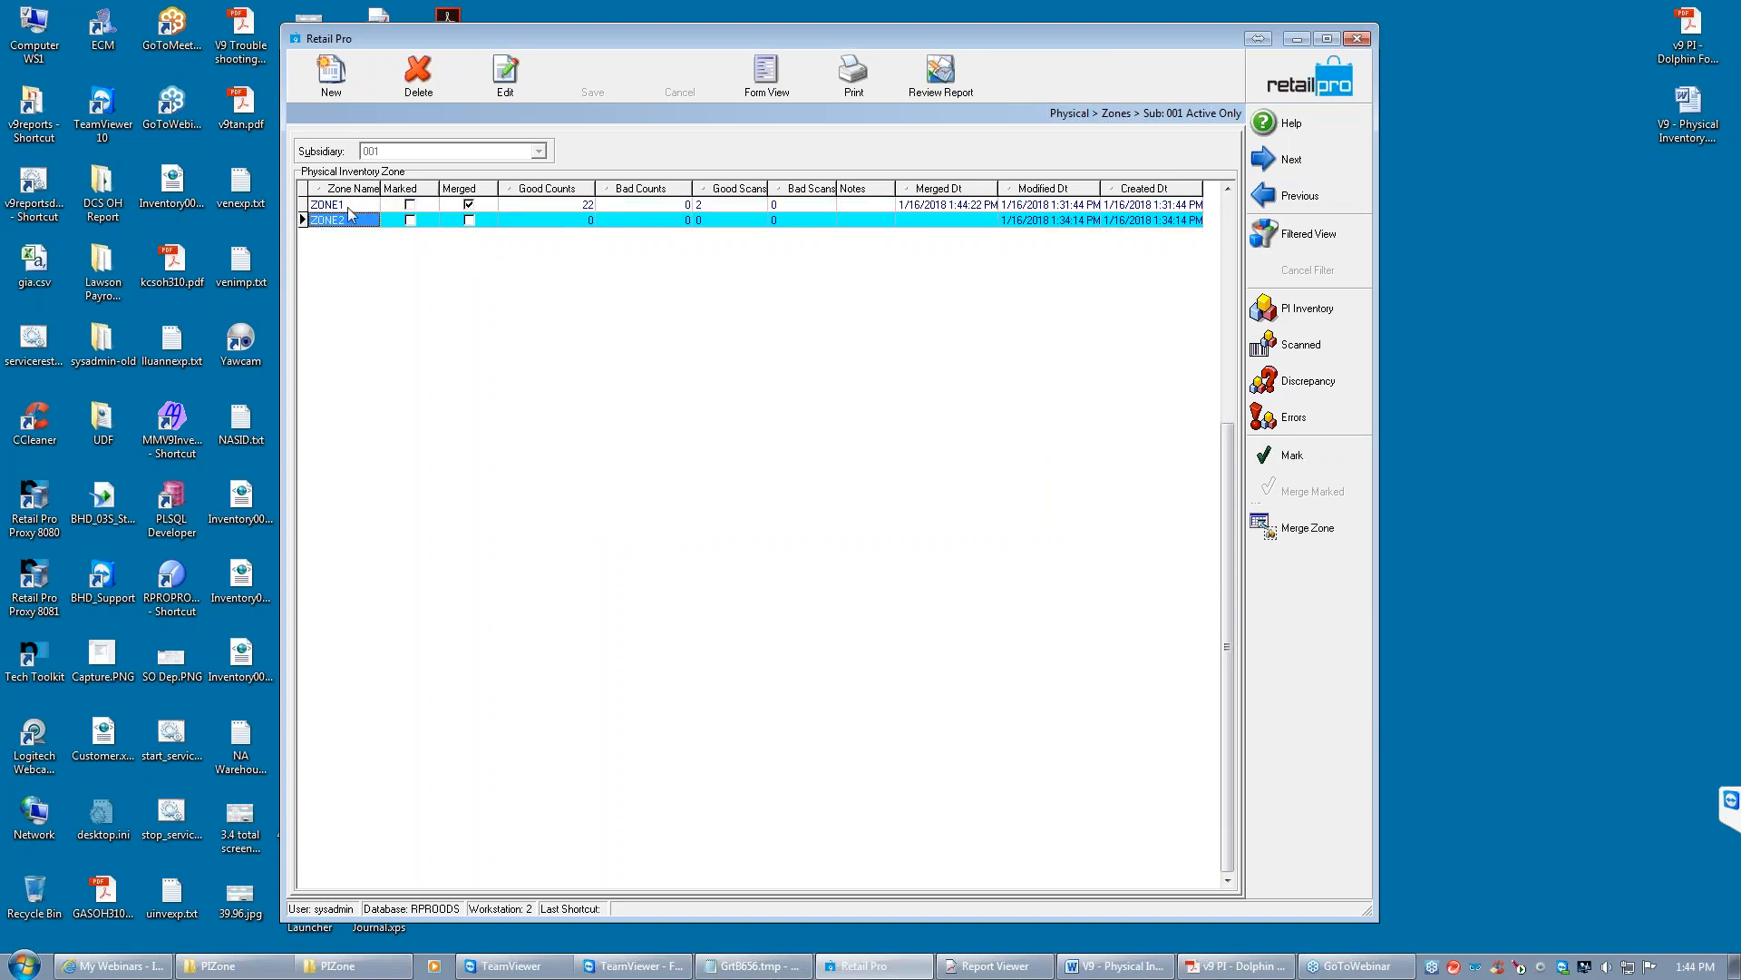
{"action": "left_click", "coordinate": [1283, 456]}
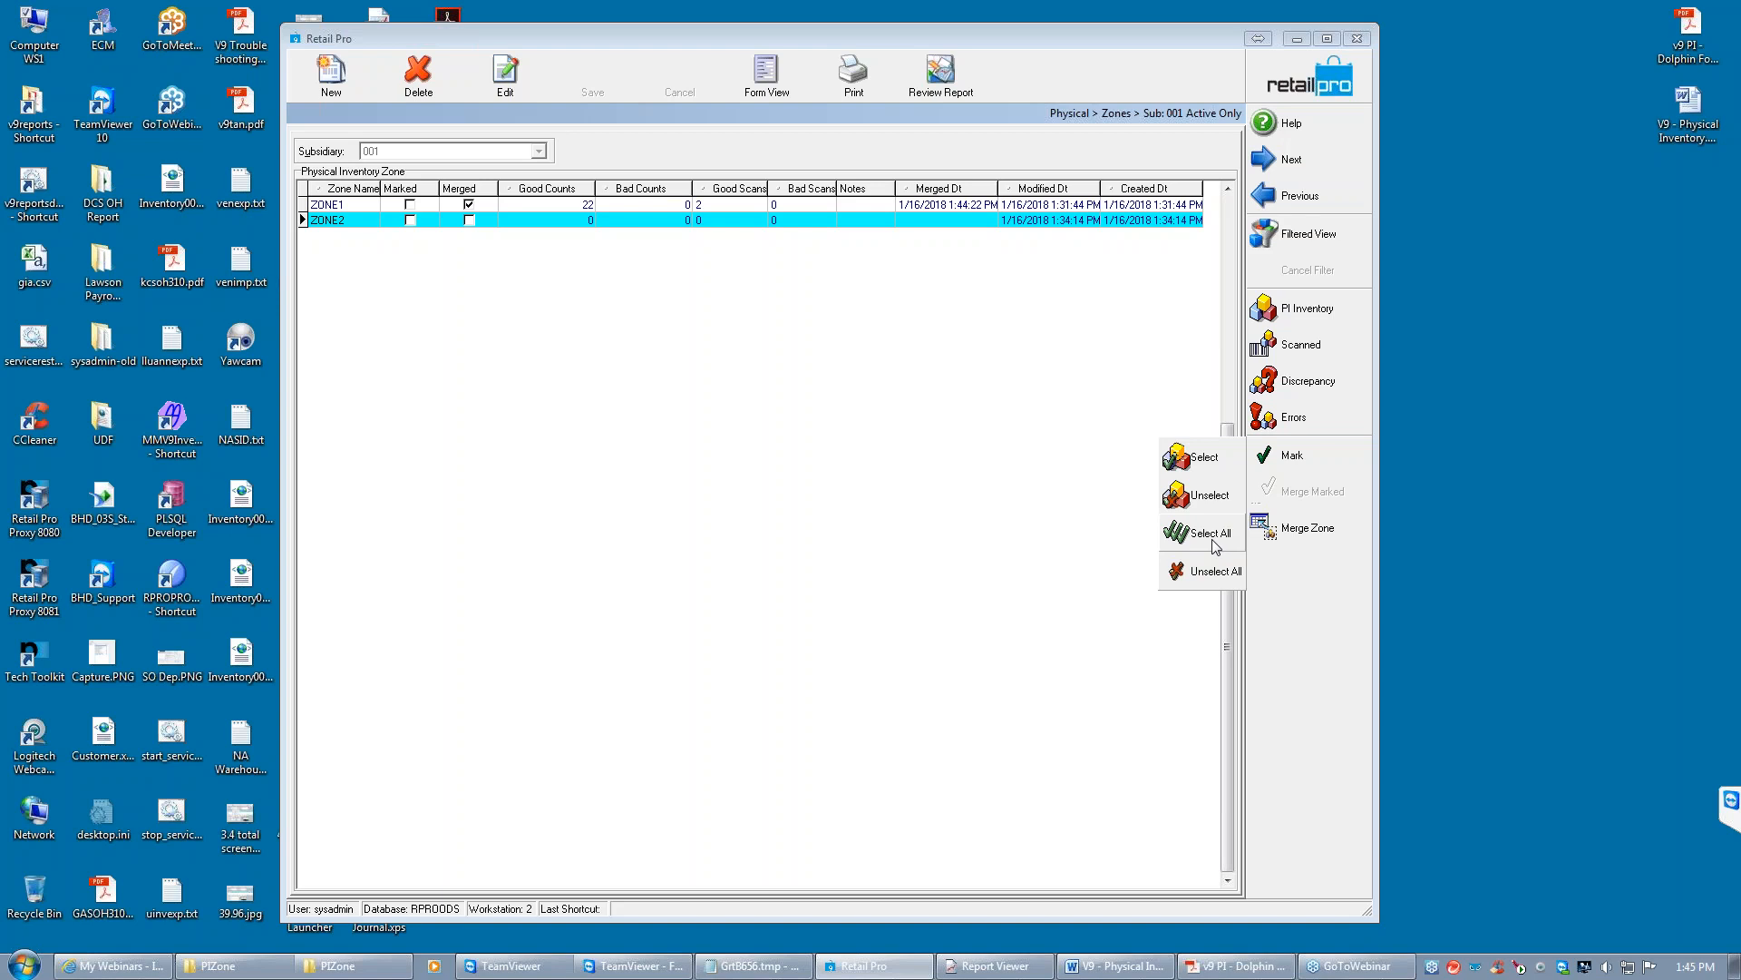
{"action": "left_click", "coordinate": [1216, 542]}
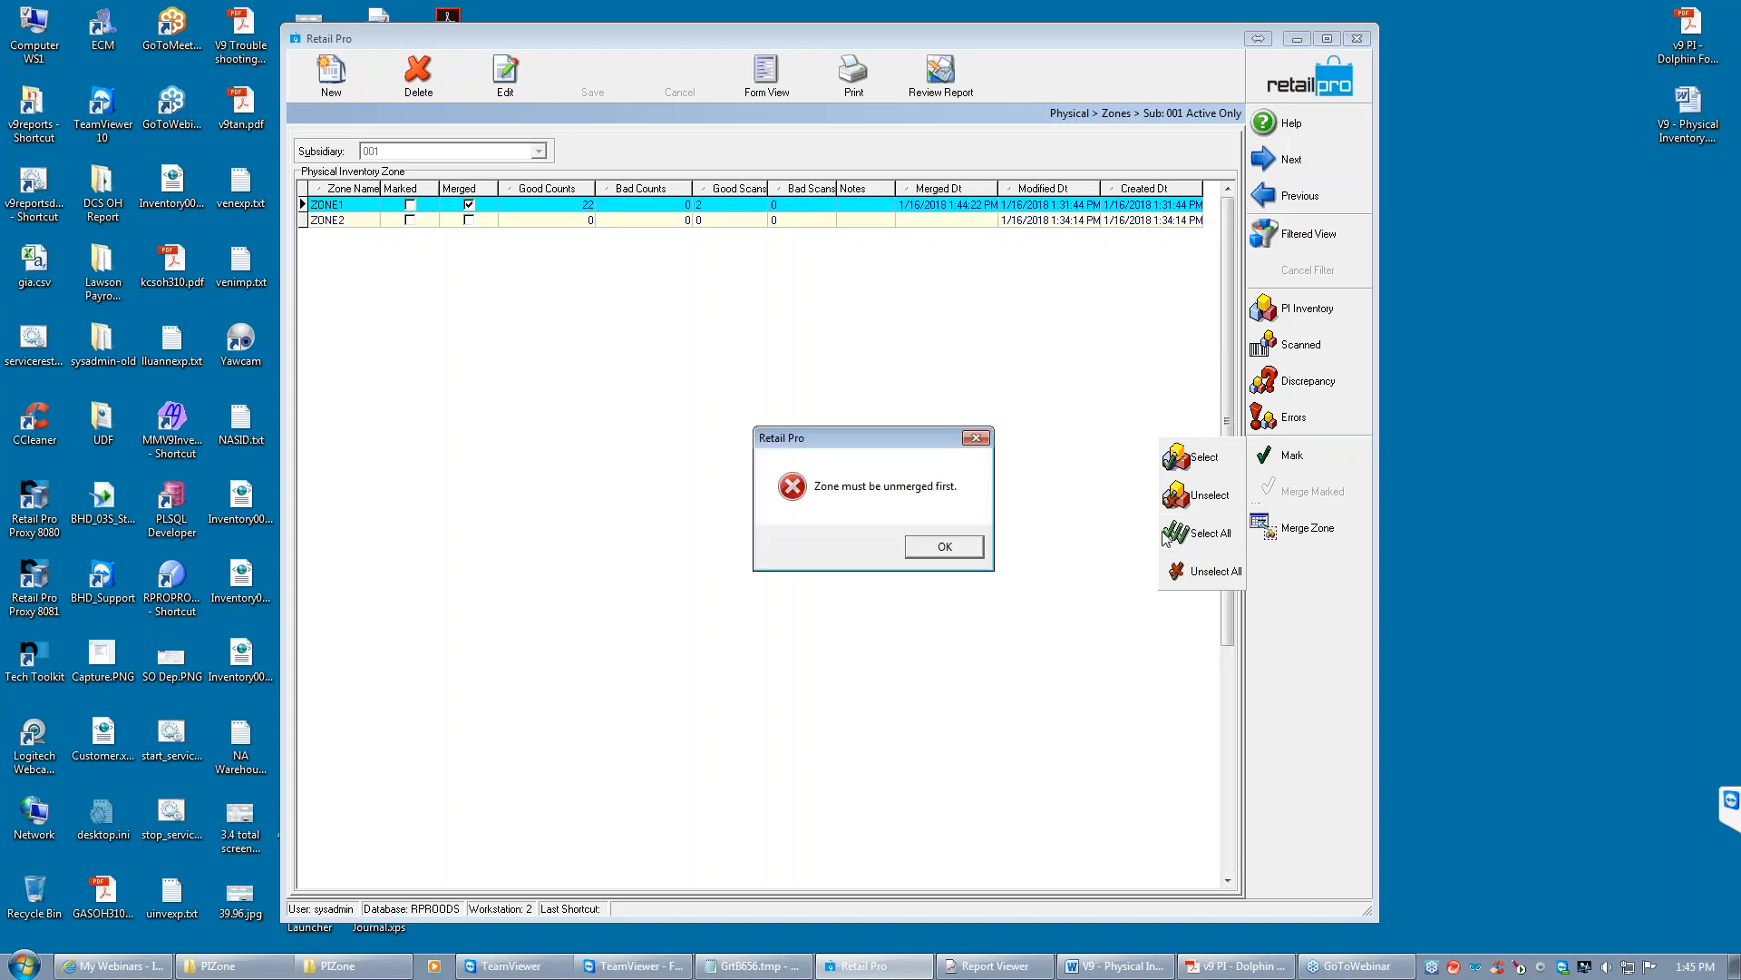
{"action": "left_click", "coordinate": [944, 547]}
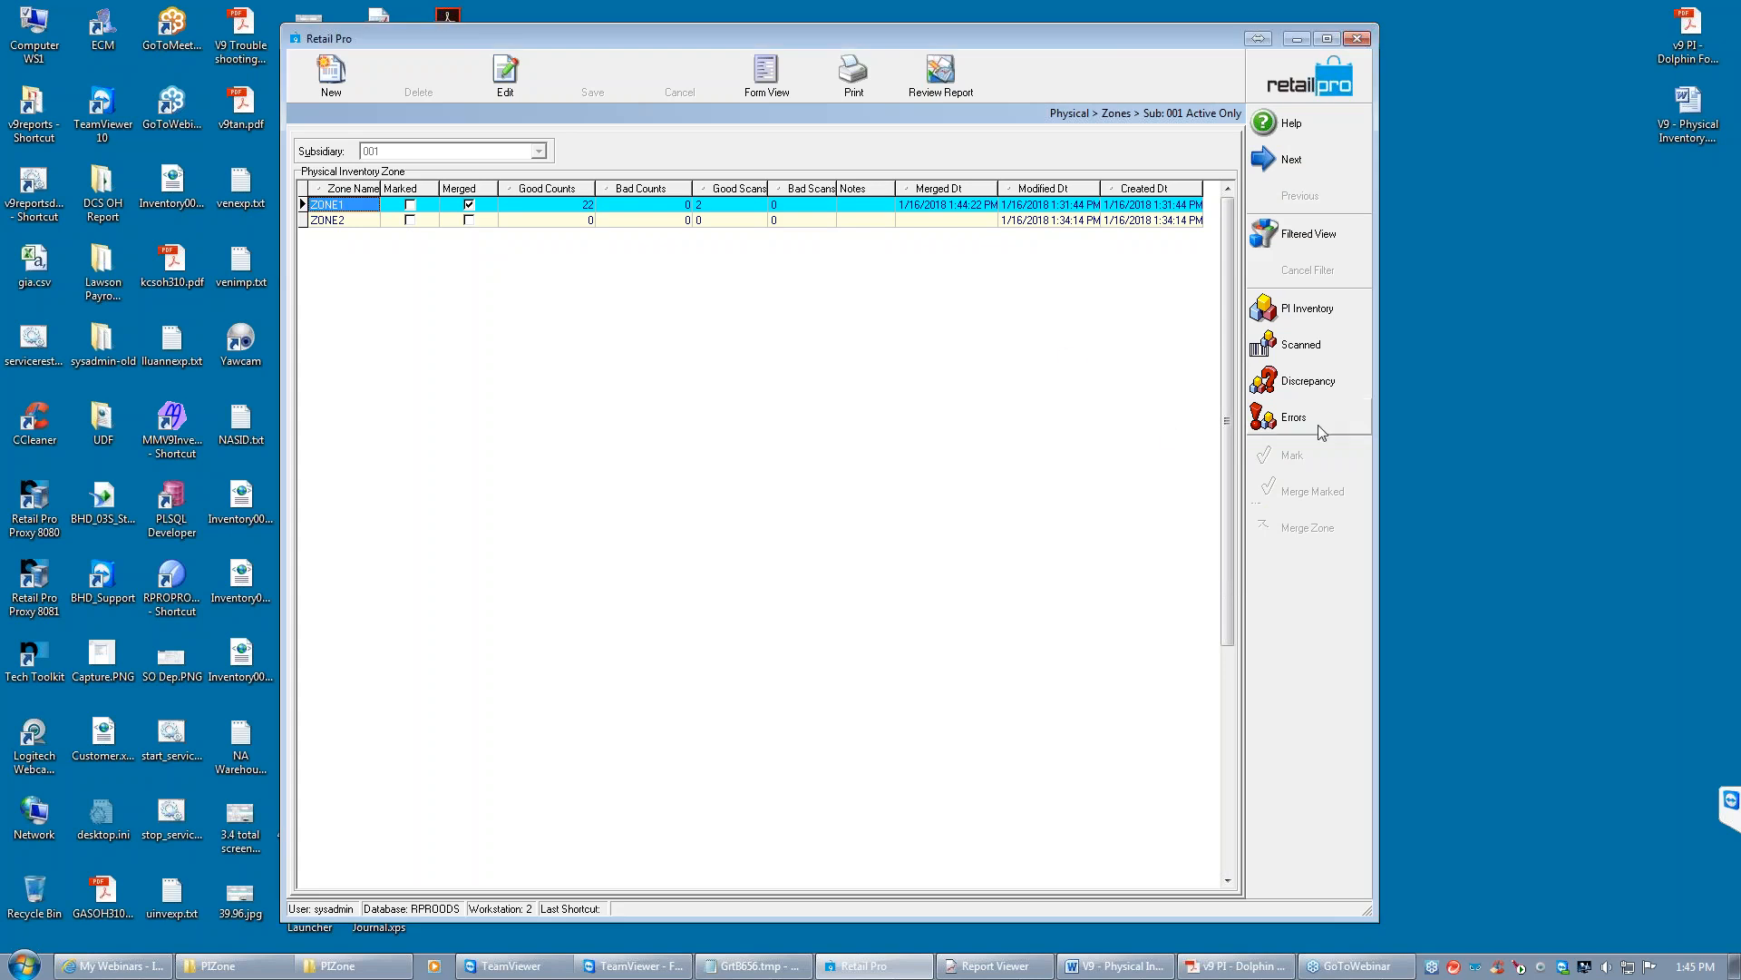
Mark only ZONE2 and merge the marked zone into the physical inventory
{"action": "left_click", "coordinate": [399, 220]}
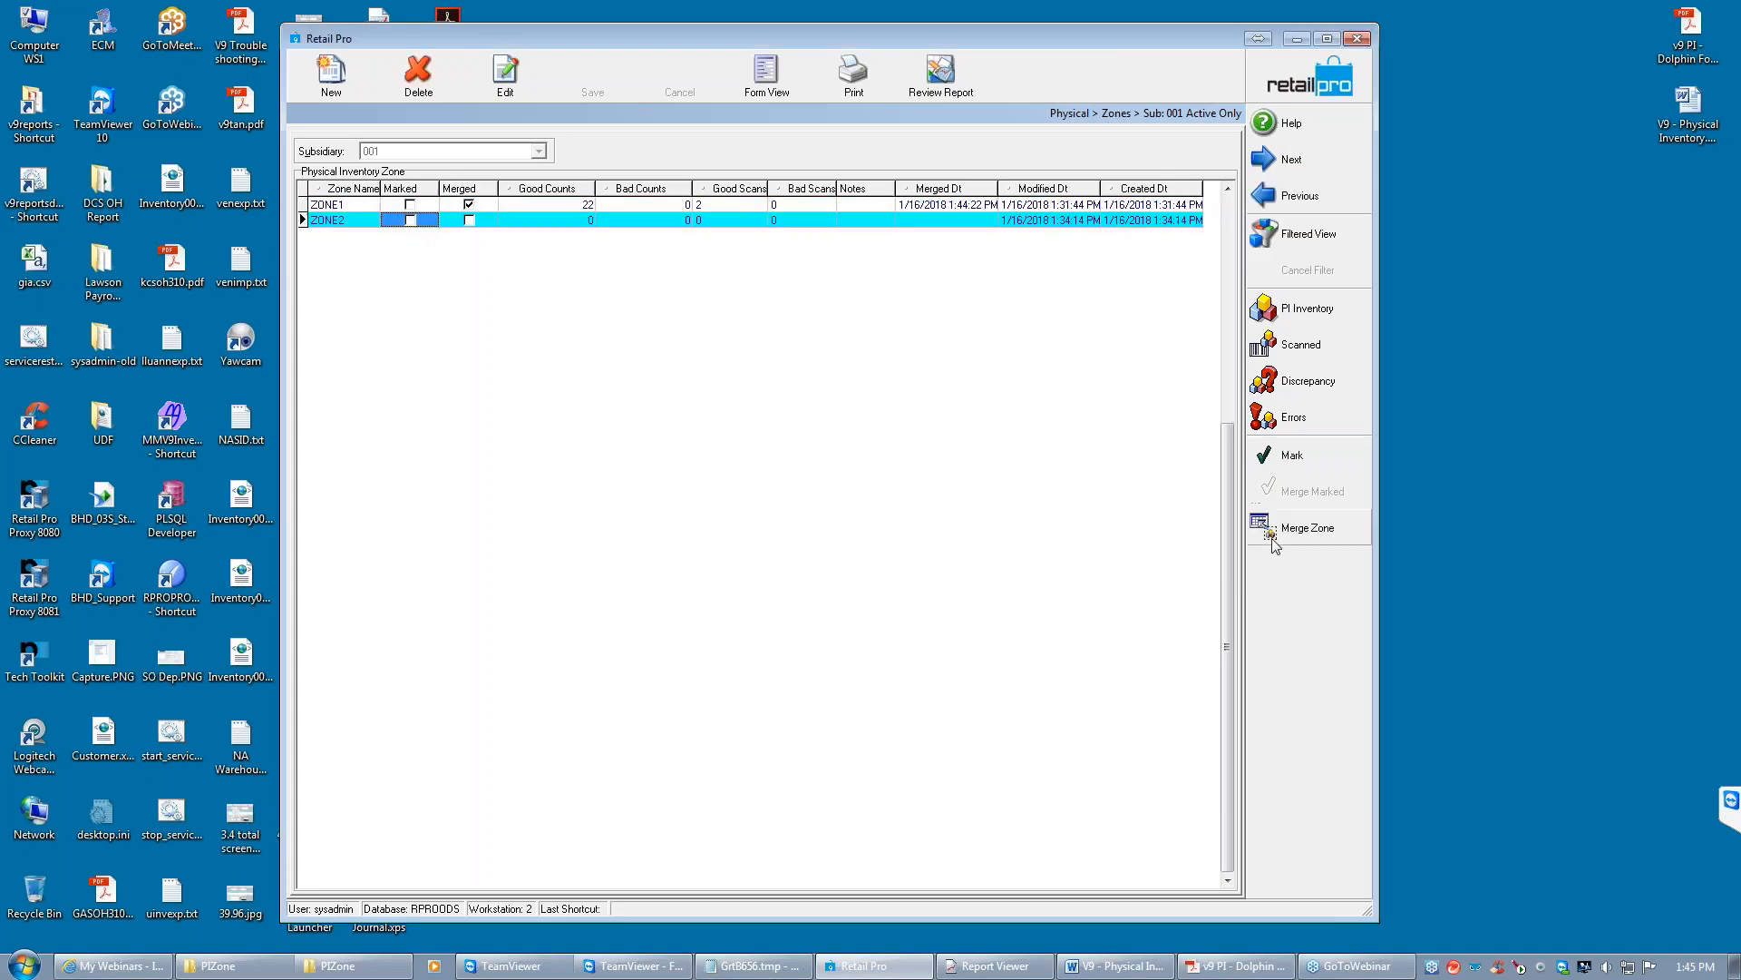
{"action": "mouse_move", "coordinate": [1279, 454]}
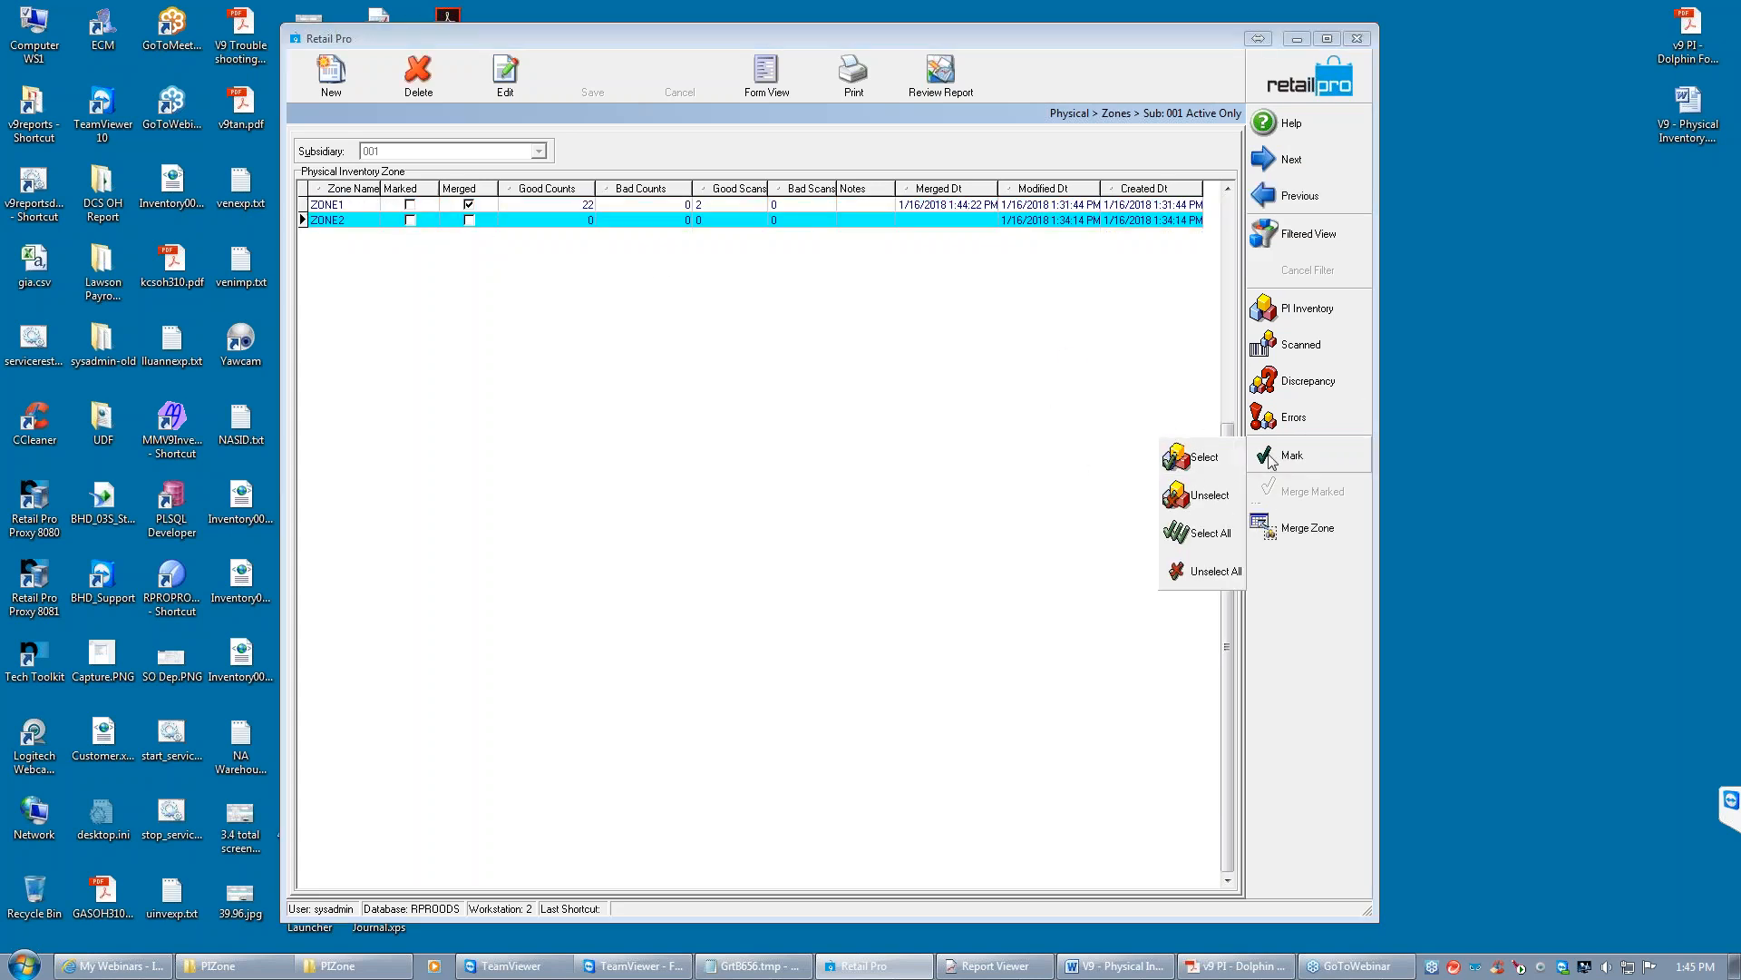
{"action": "left_click", "coordinate": [1199, 456]}
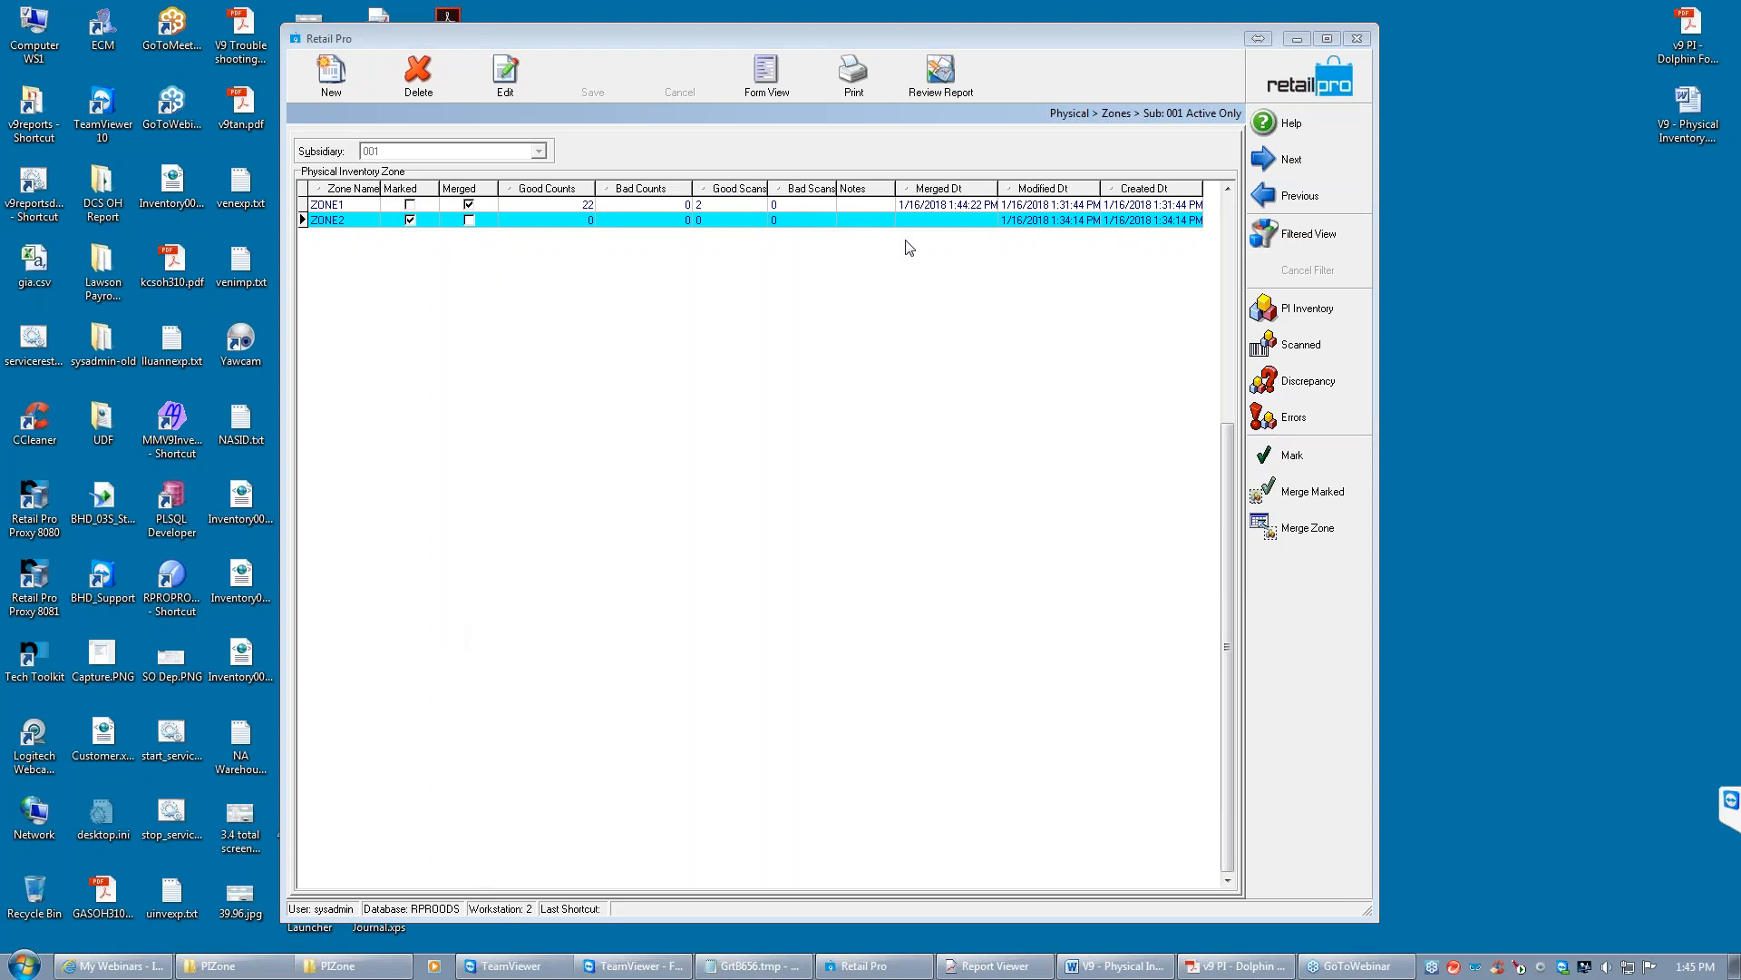
{"action": "left_click", "coordinate": [791, 220]}
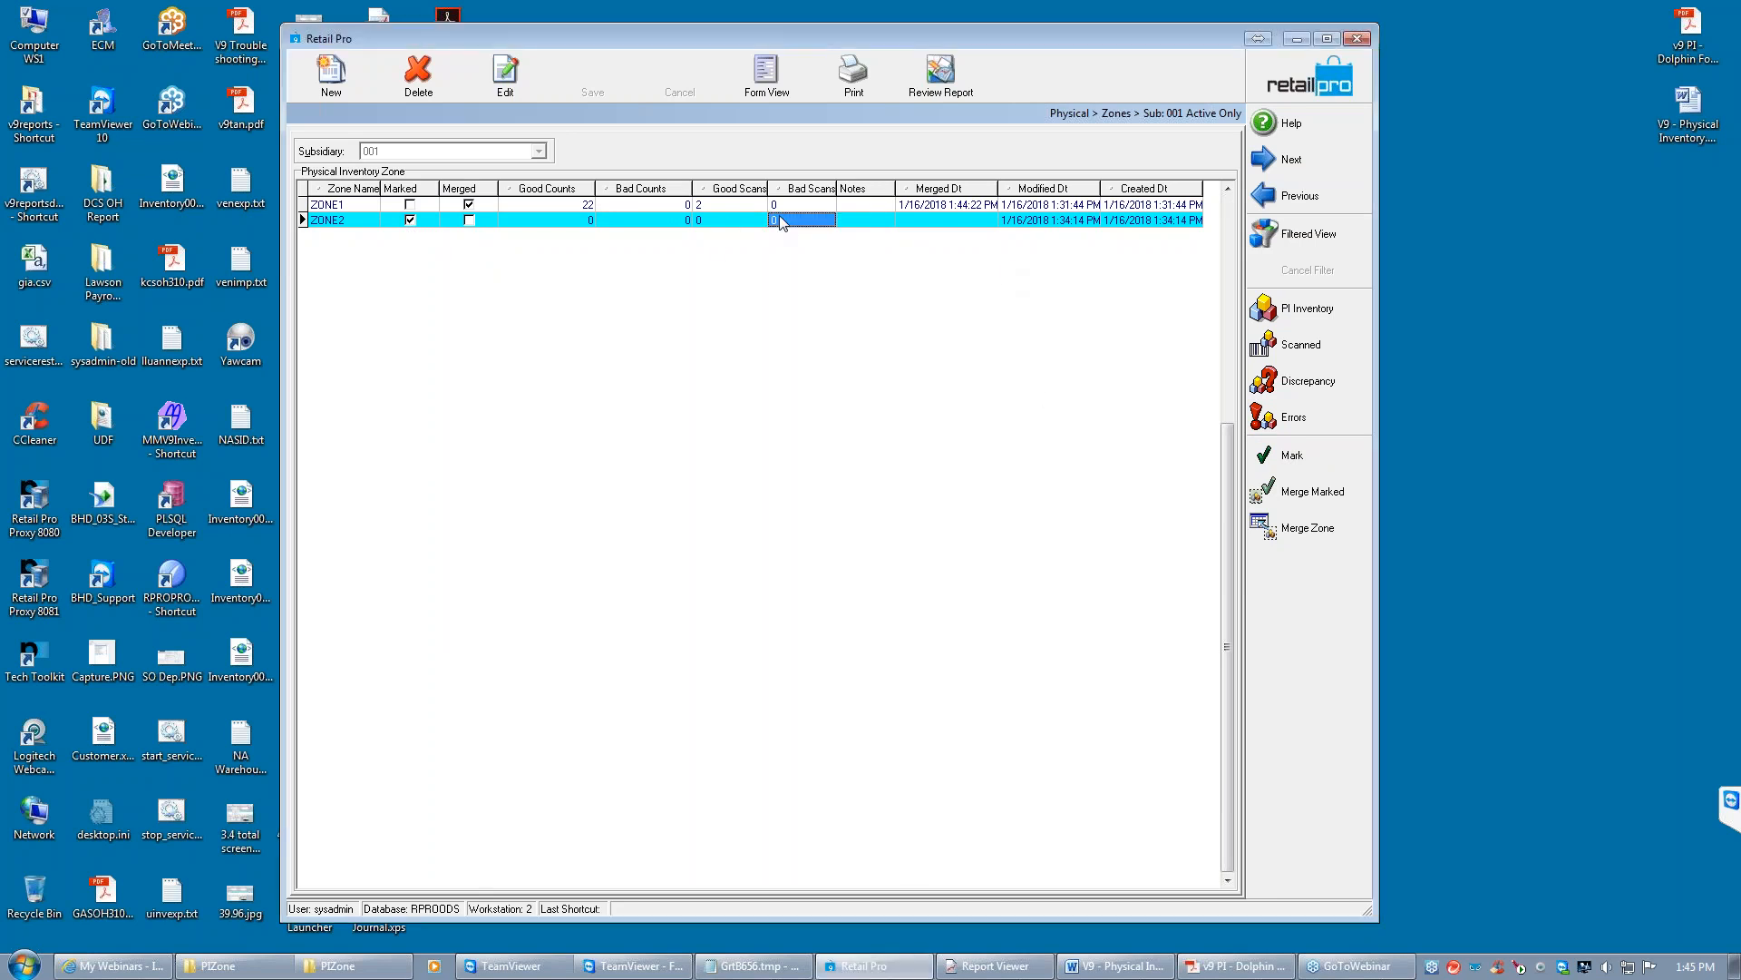
{"action": "left_click", "coordinate": [348, 220]}
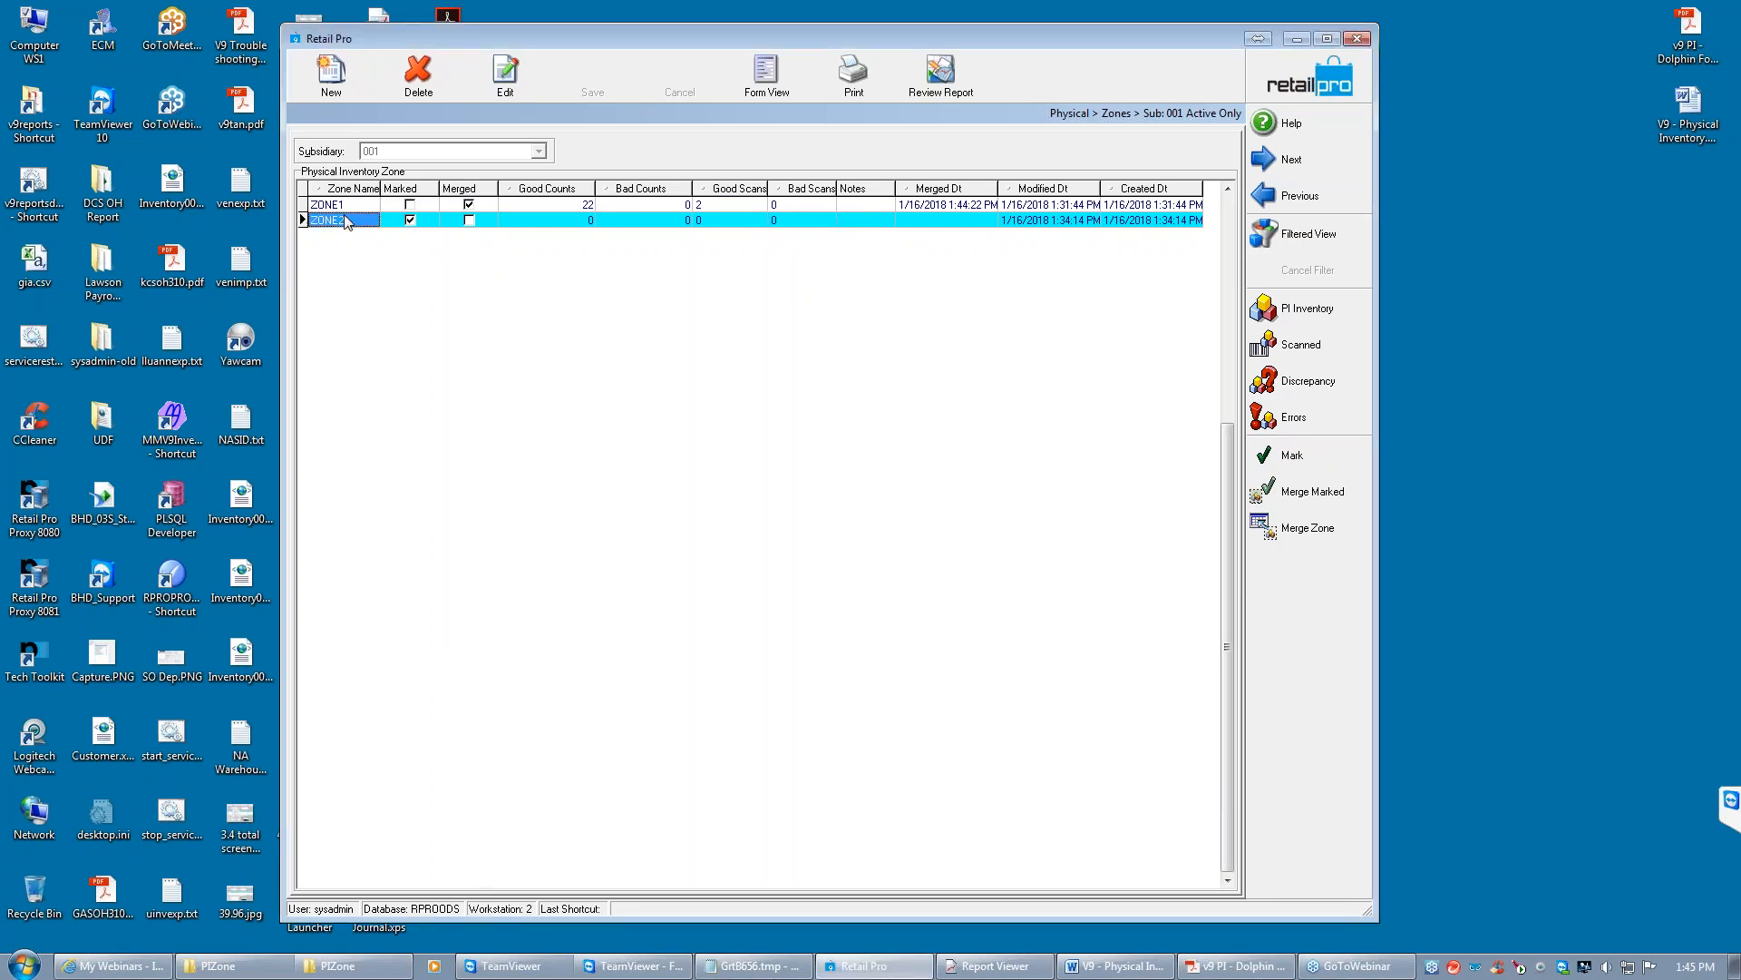
{"action": "left_click", "coordinate": [1307, 498]}
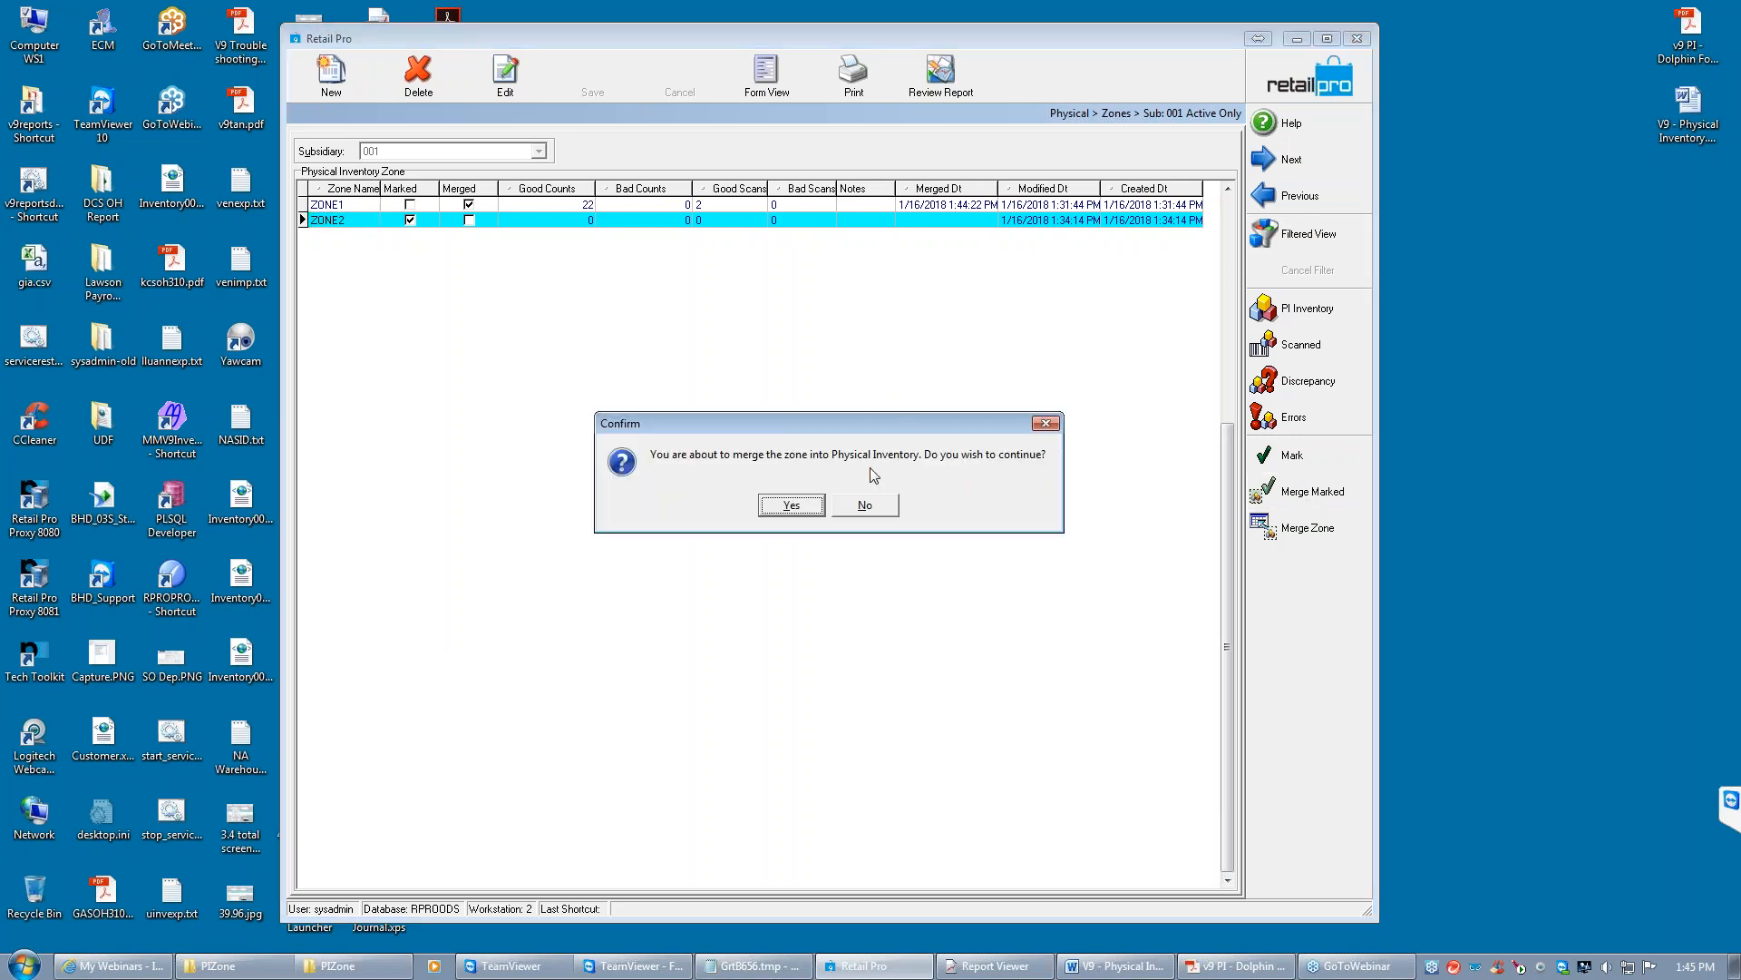
{"action": "left_click", "coordinate": [793, 513]}
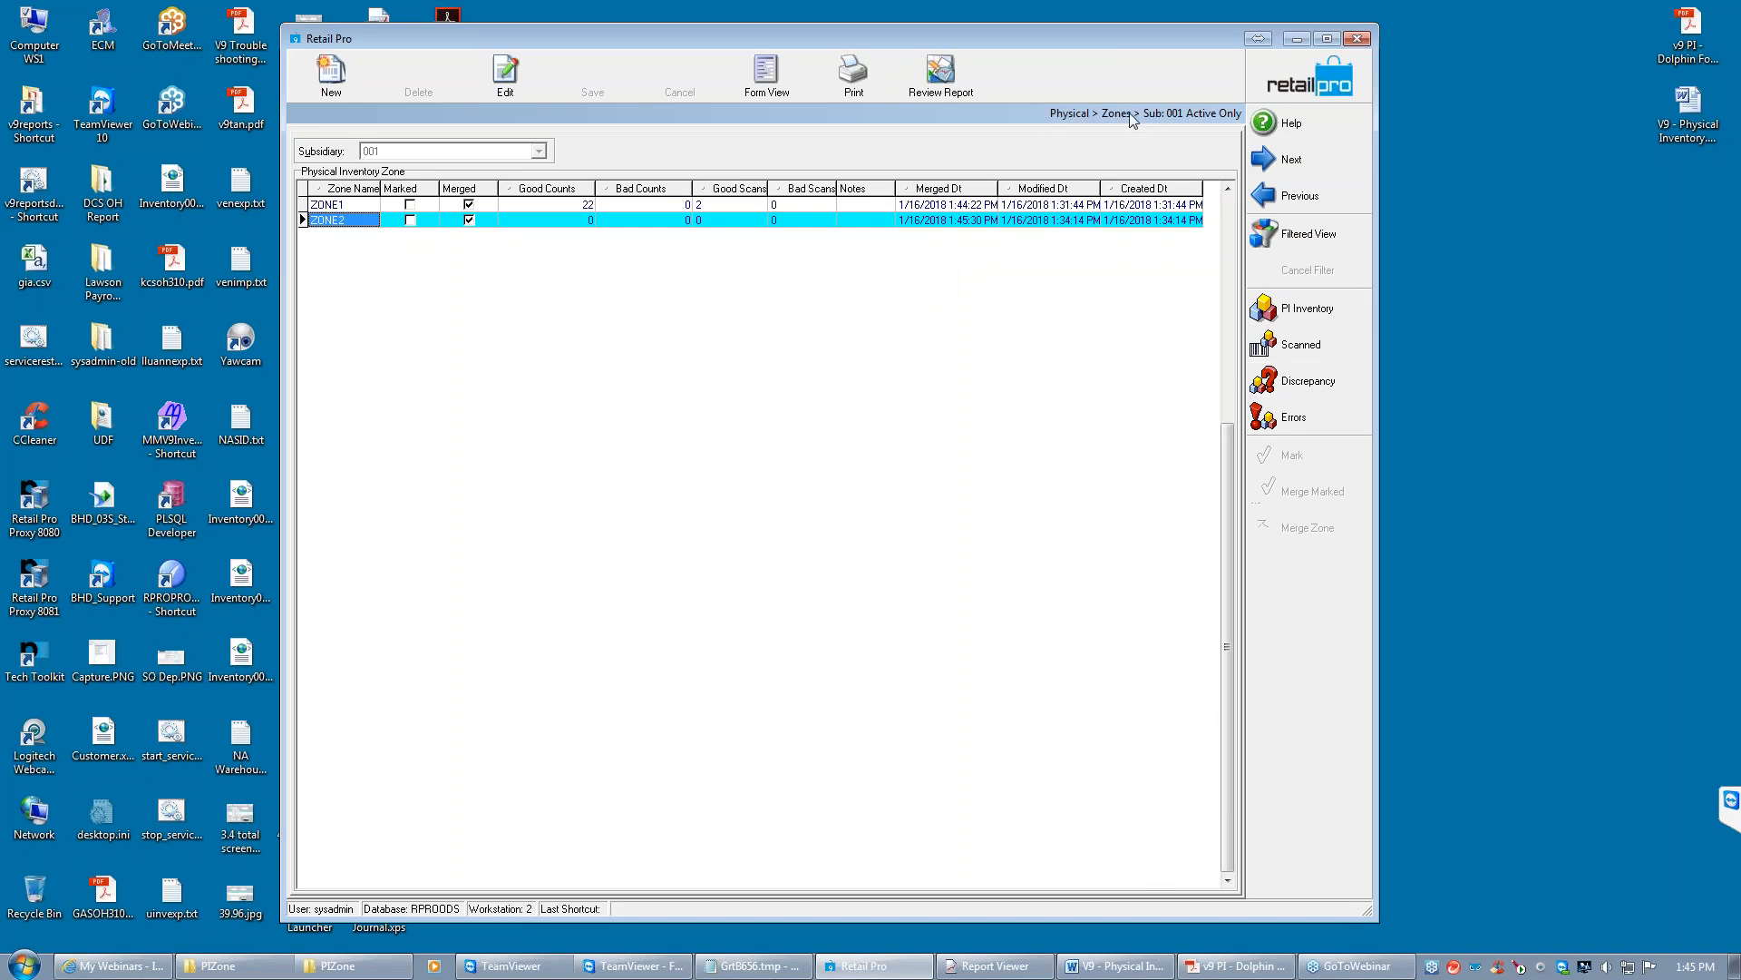
Go from the zones to the store physical inventory sheets, check the SFO sheet's good scans and open its discrepancy view
{"action": "left_click", "coordinate": [1309, 292]}
{"action": "left_click", "coordinate": [1315, 494]}
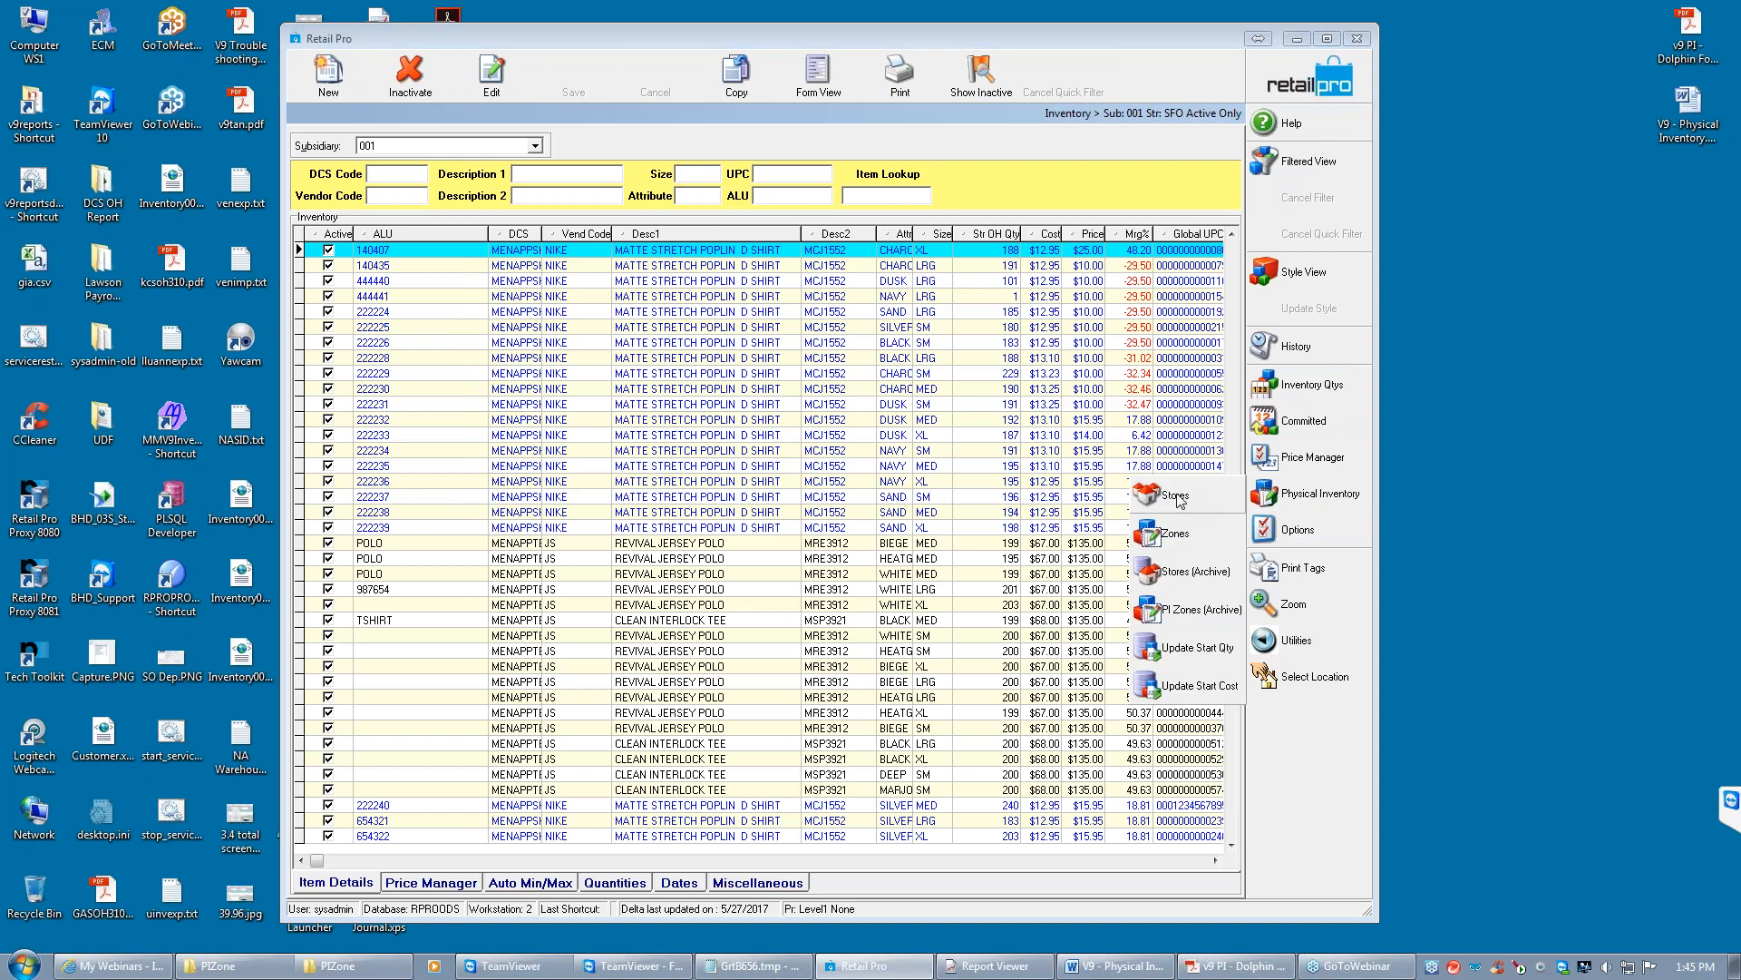
{"action": "left_click", "coordinate": [1173, 497]}
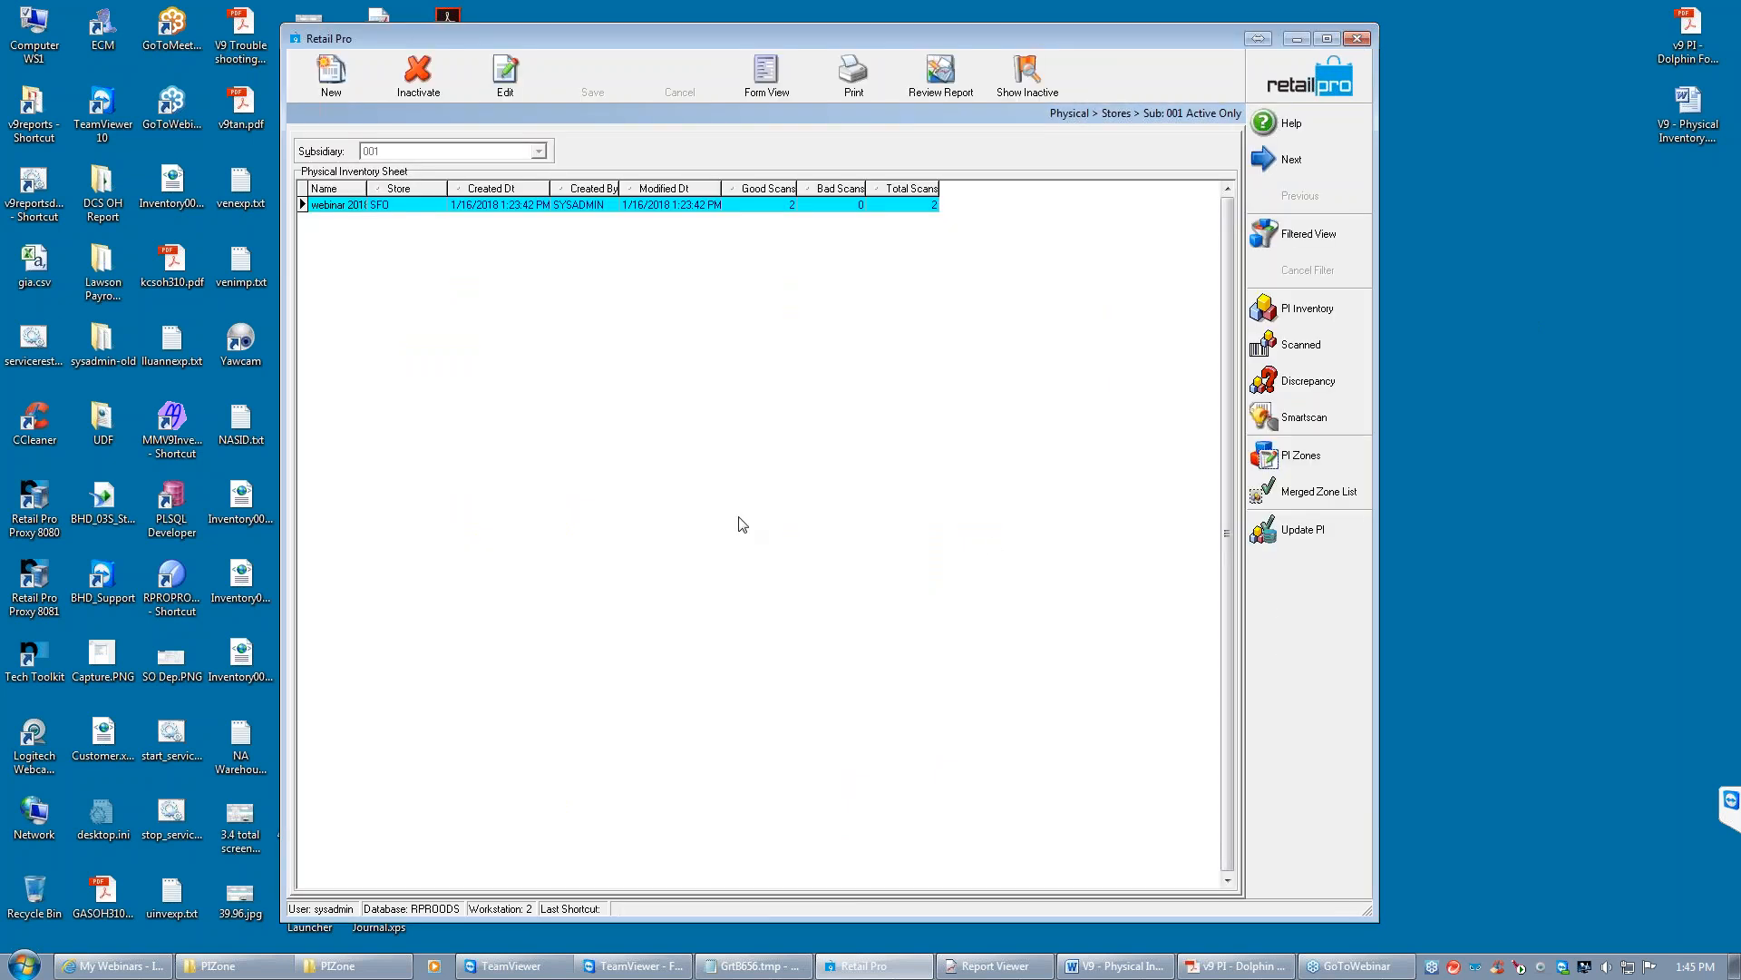
{"action": "left_click", "coordinate": [740, 208]}
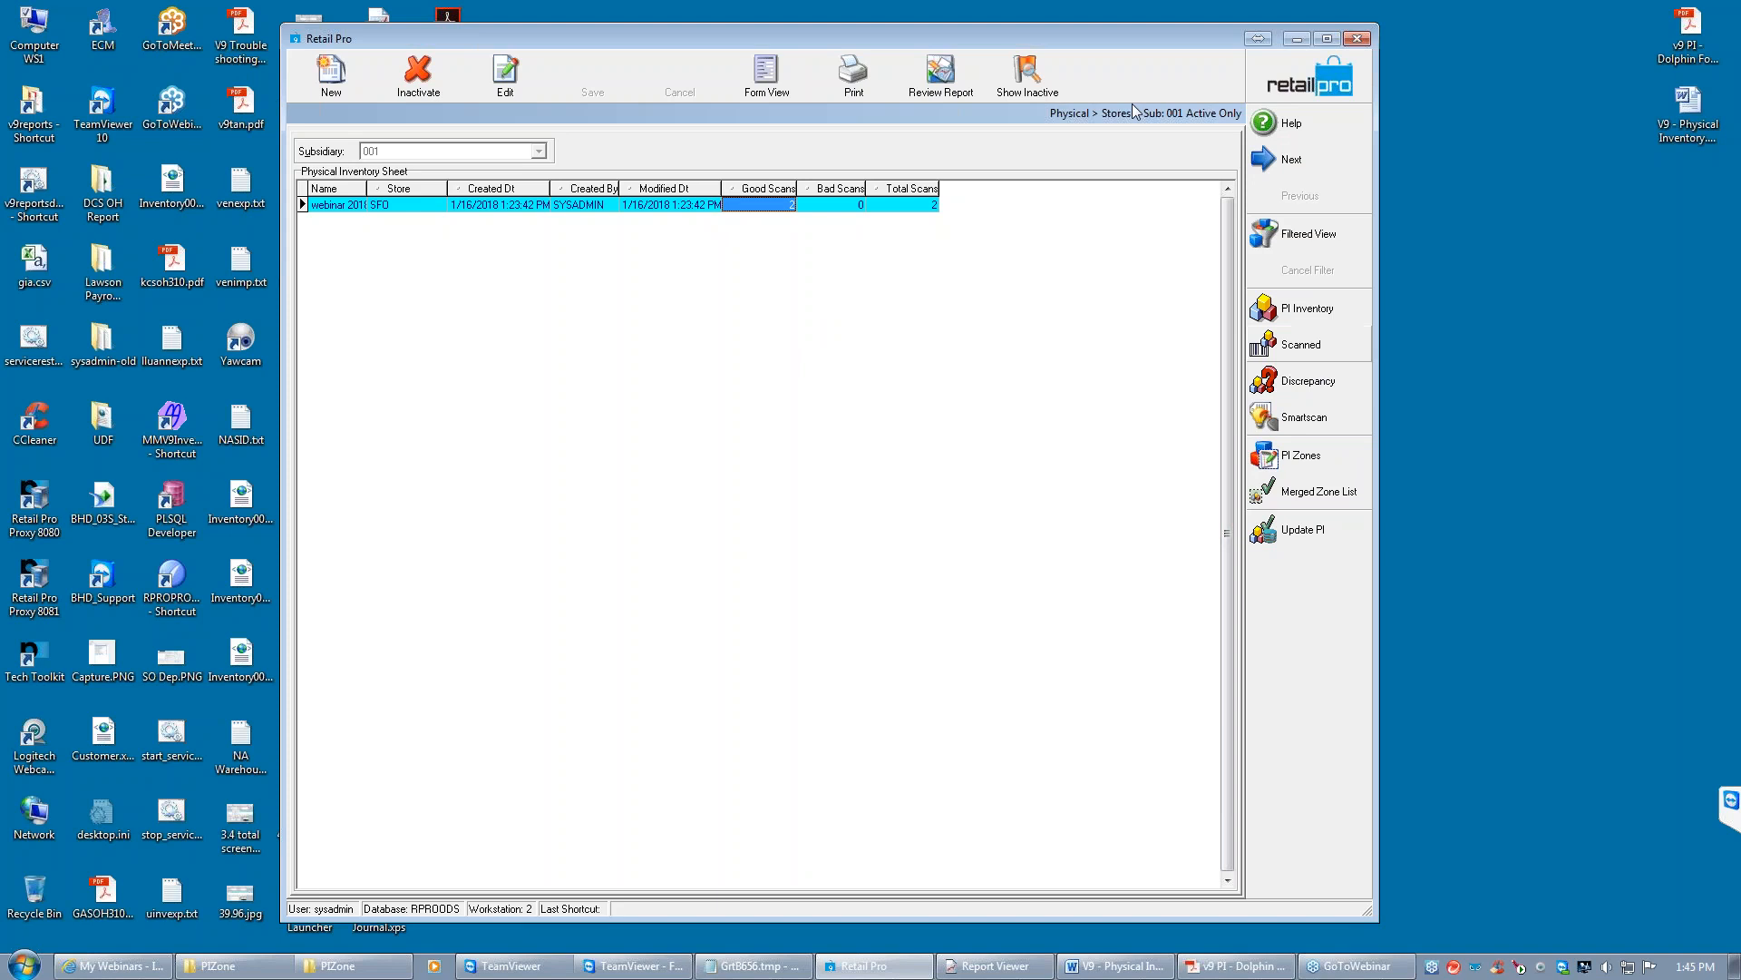
{"action": "left_click", "coordinate": [1342, 389]}
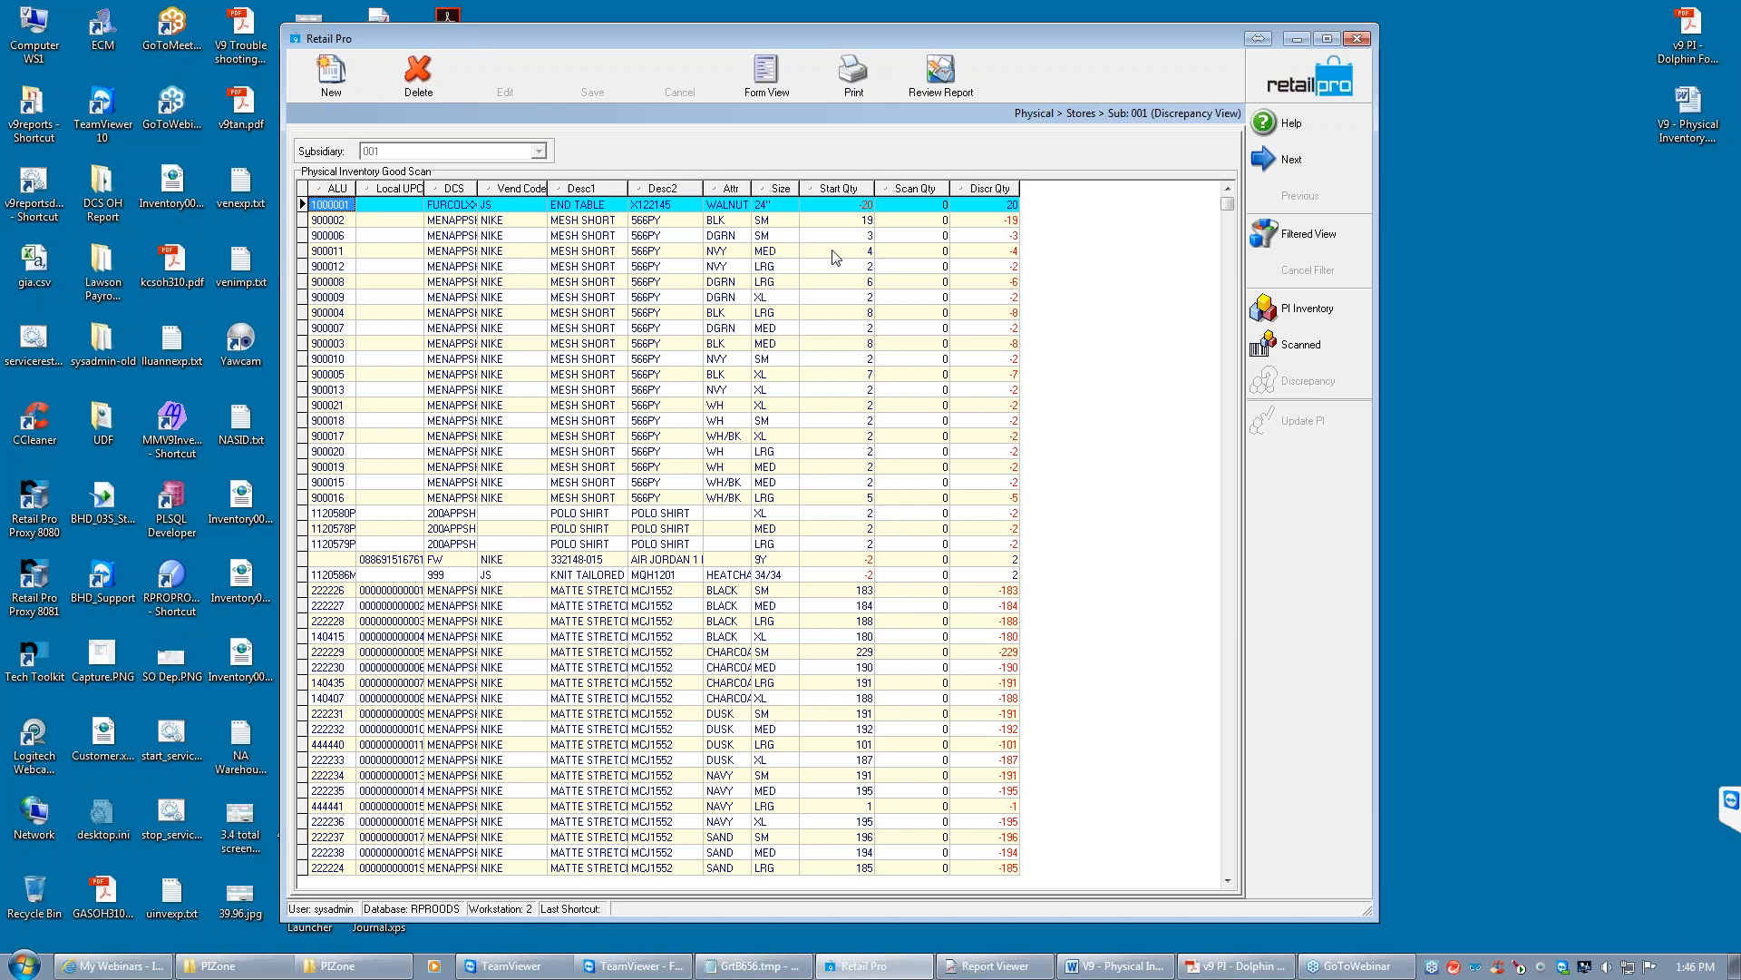
Review the discrepancy list sorted by scan quantity from highest to lowest, and by discrepancy quantity with the largest shortages first
{"action": "left_click", "coordinate": [835, 236]}
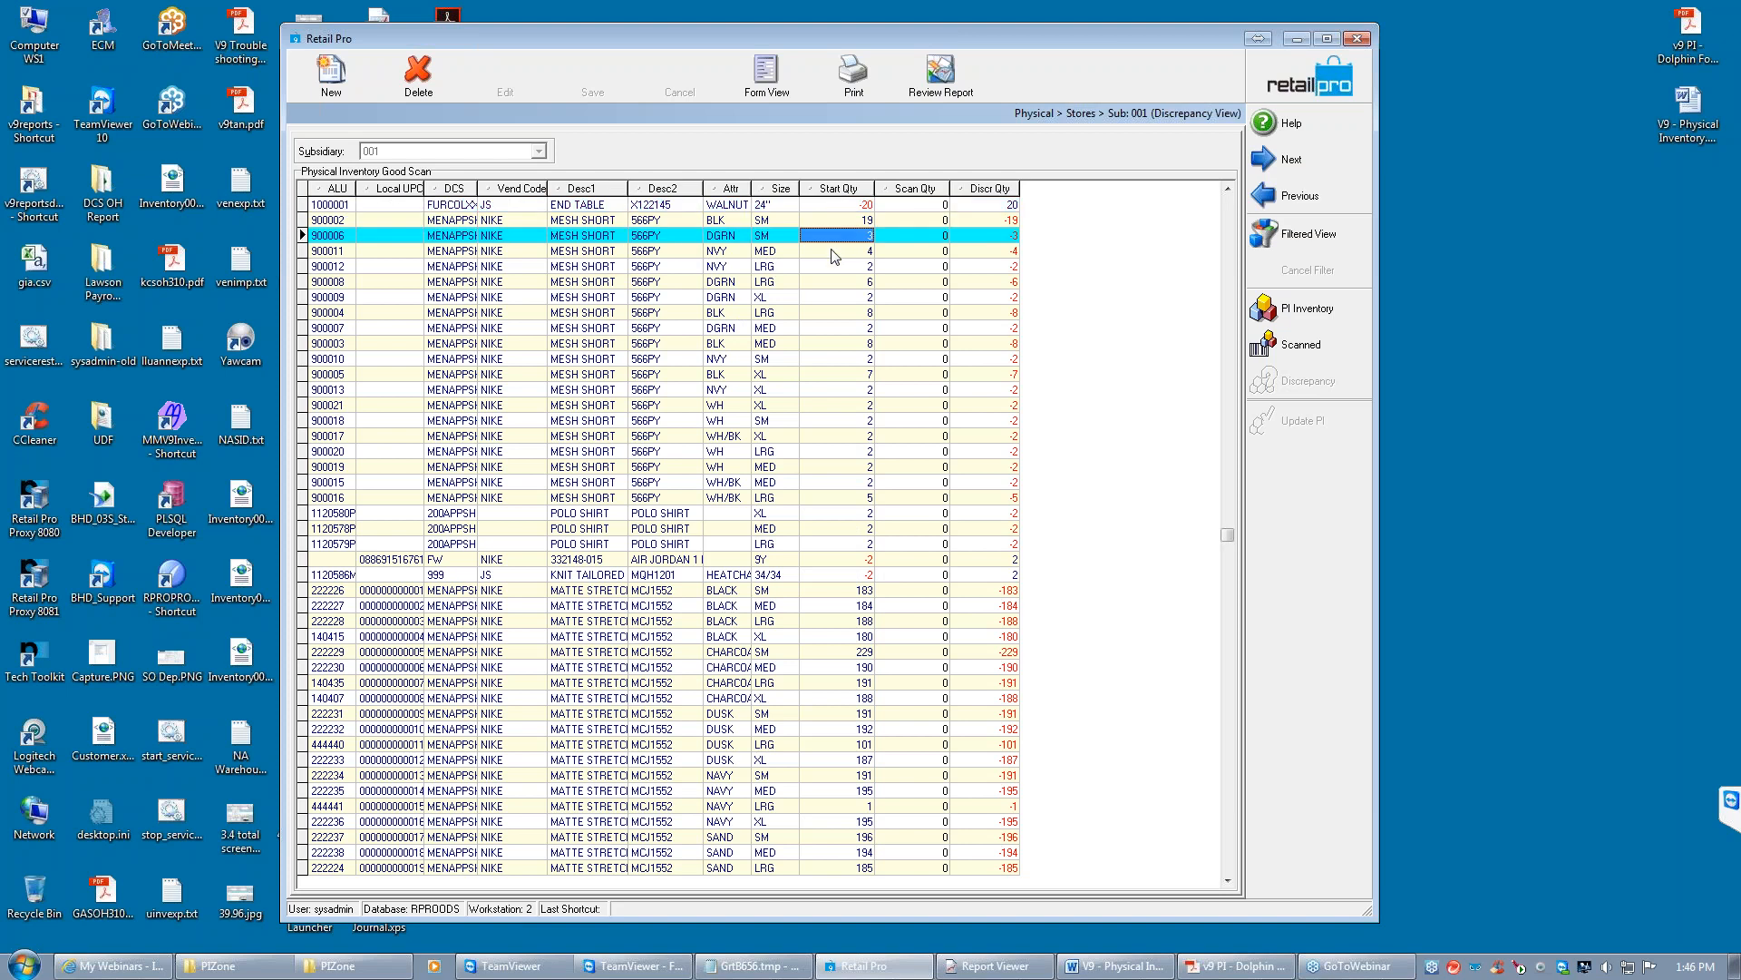
{"action": "left_click", "coordinate": [997, 328]}
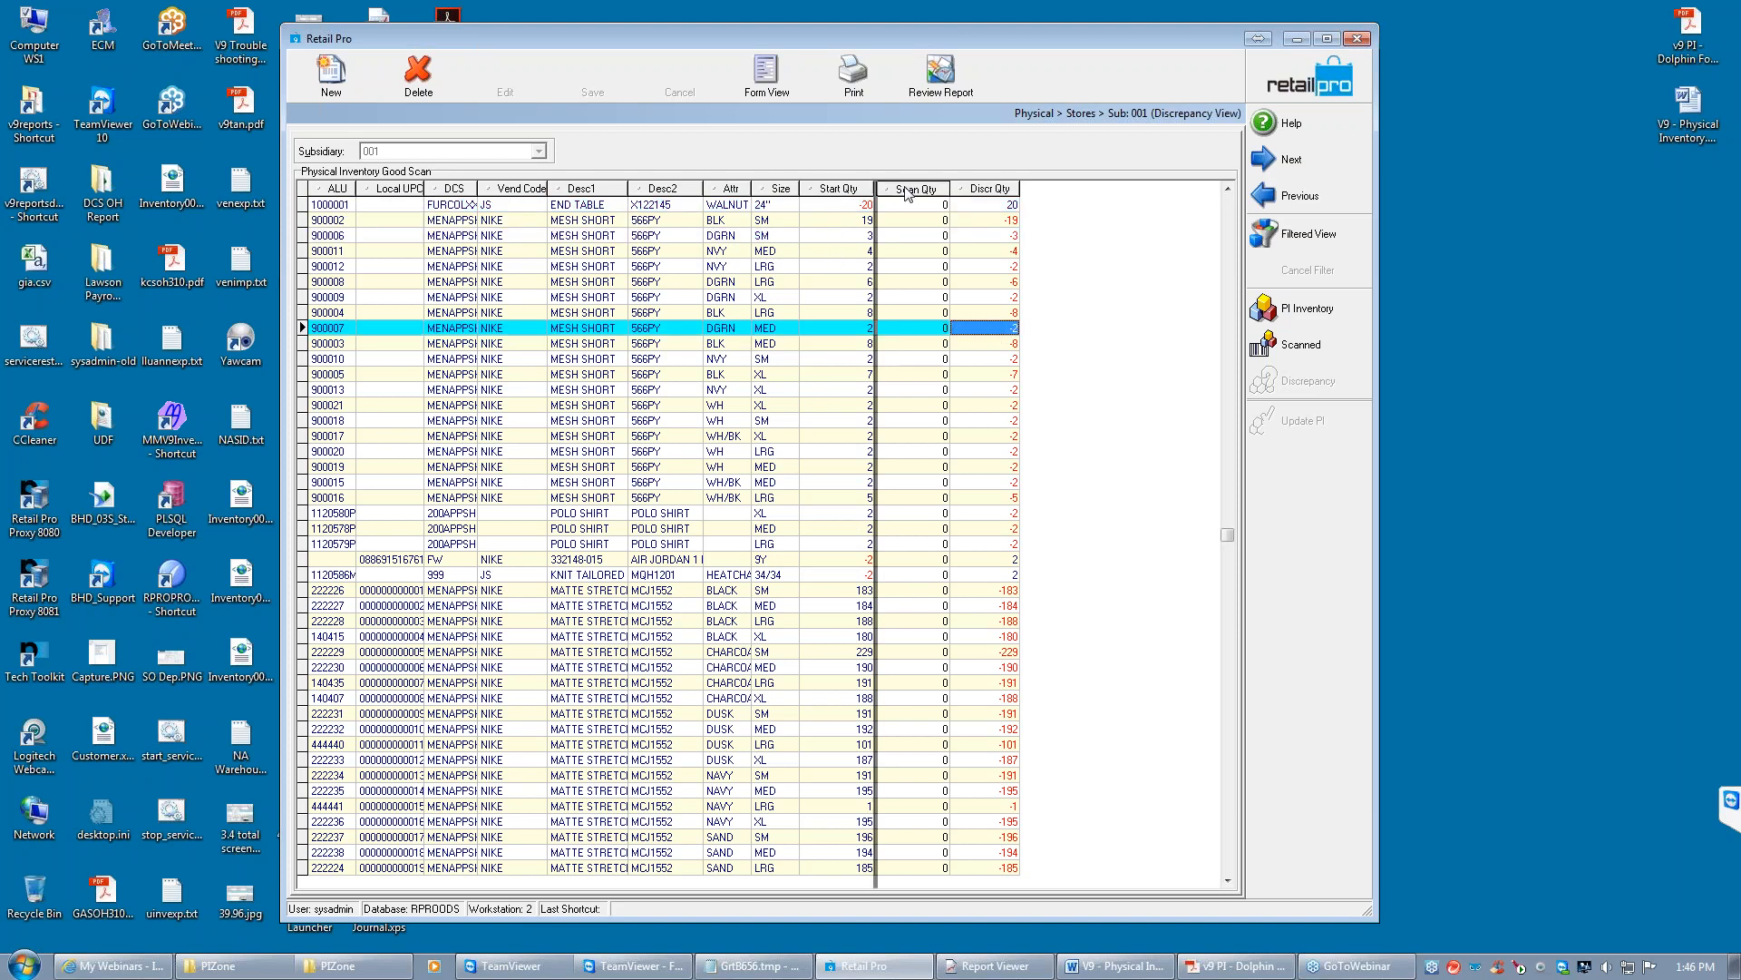
{"action": "left_click", "coordinate": [905, 191]}
{"action": "left_click", "coordinate": [909, 190]}
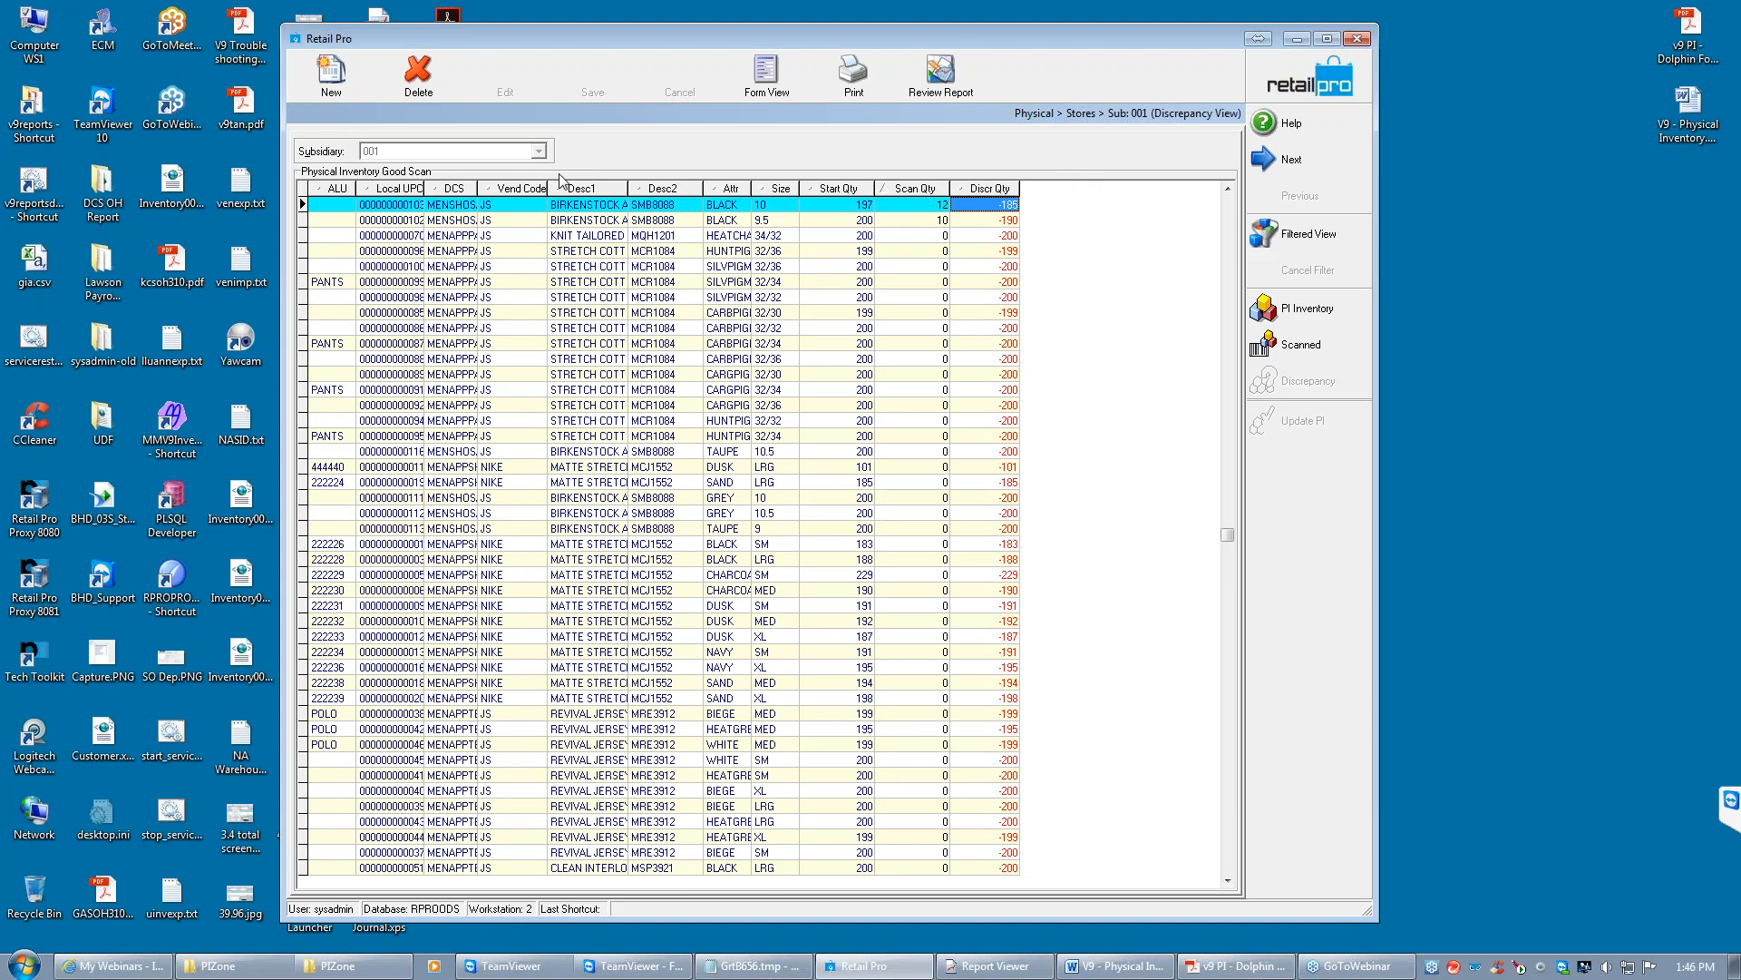
{"action": "left_click", "coordinate": [980, 189]}
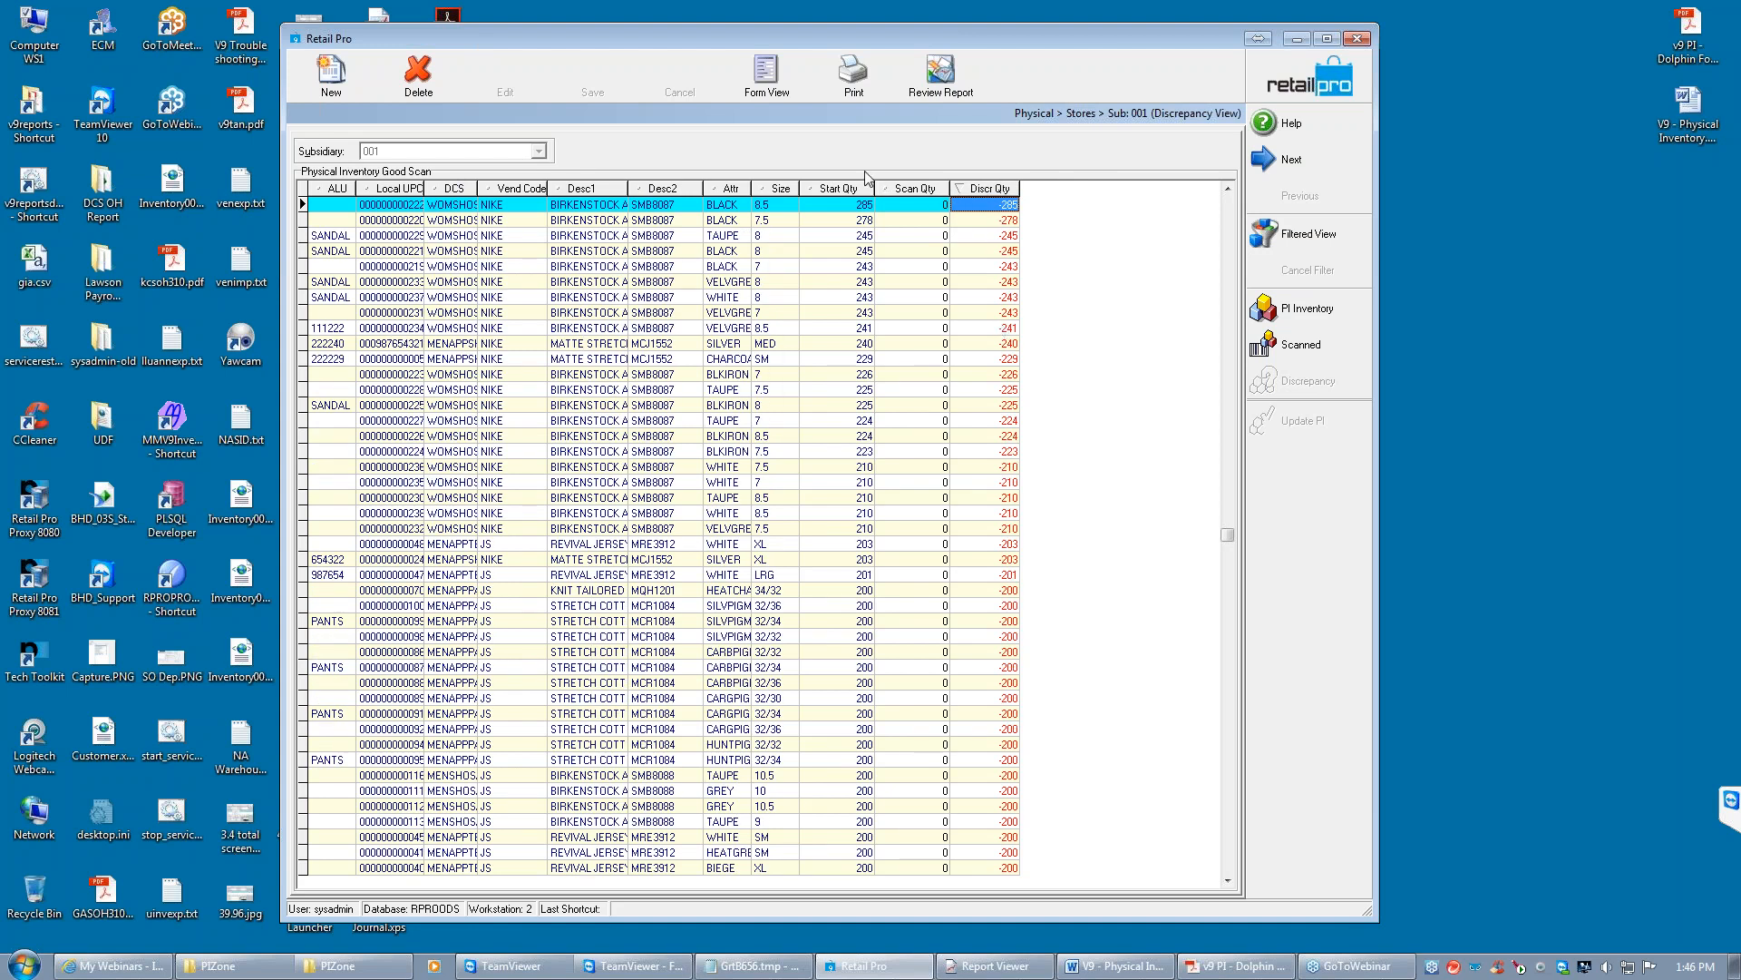
Sort the discrepancy list by scan quantity in descending order and preview the BHD PIScan_ScannedAndDiscr by Dept document for the selected record
{"action": "left_click", "coordinate": [900, 190]}
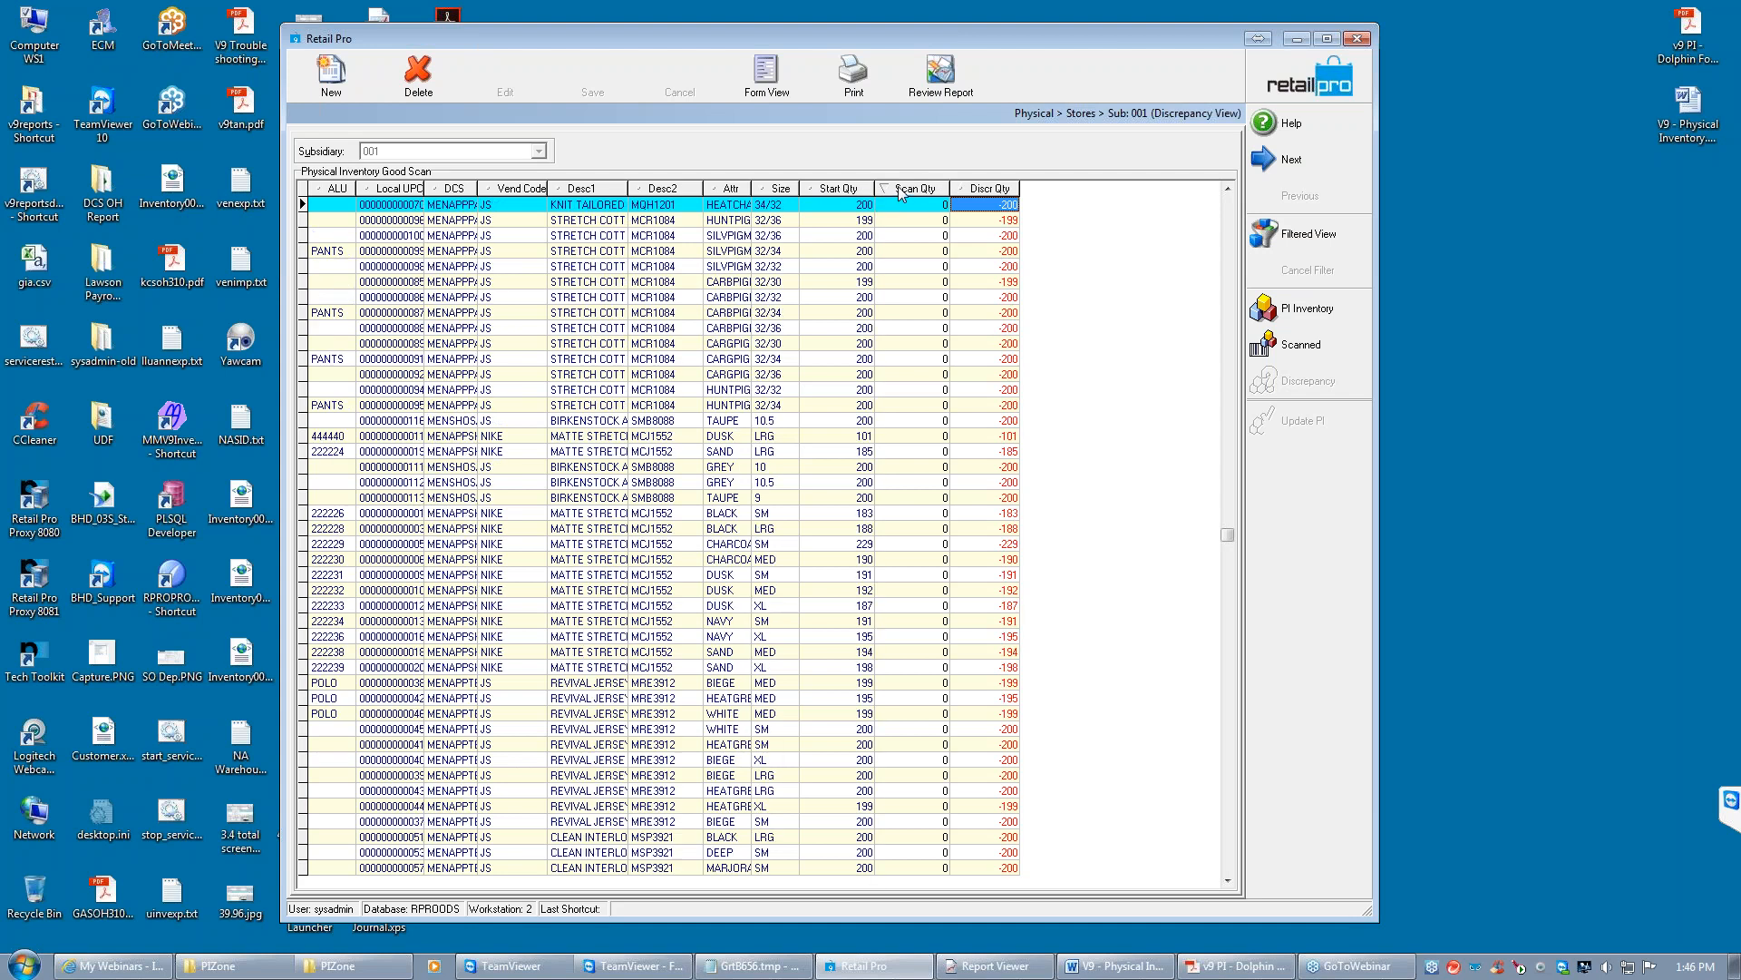
{"action": "left_click", "coordinate": [905, 191]}
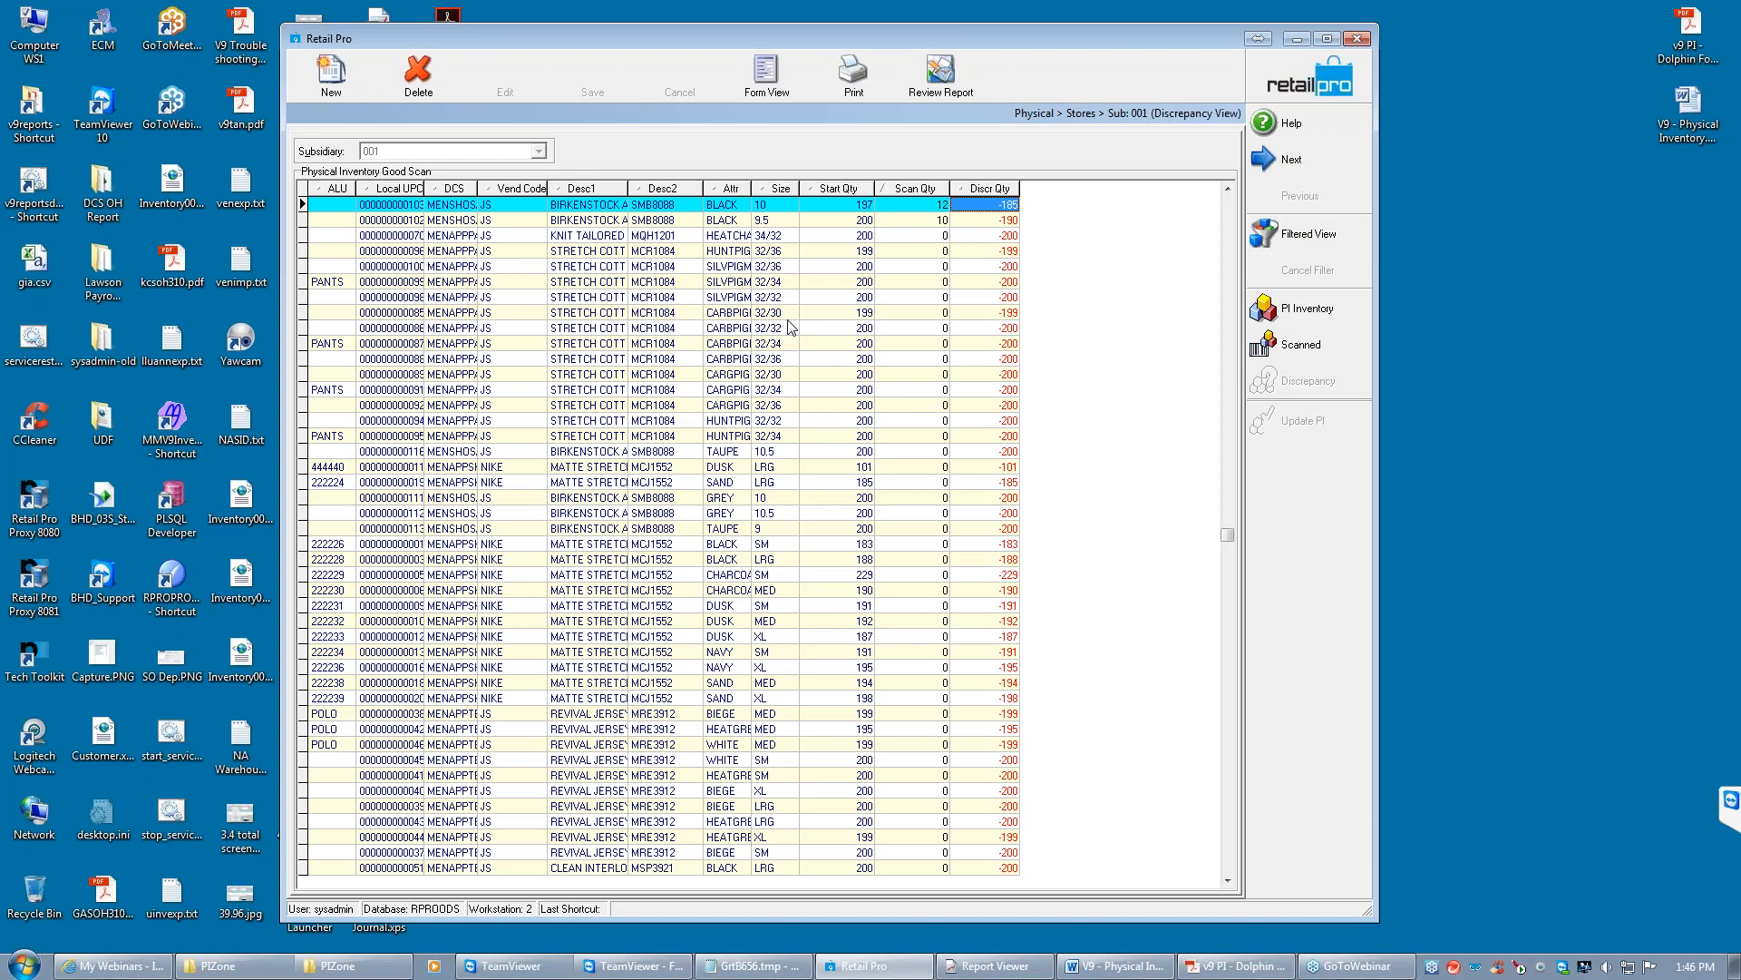
{"action": "left_click", "coordinate": [853, 80]}
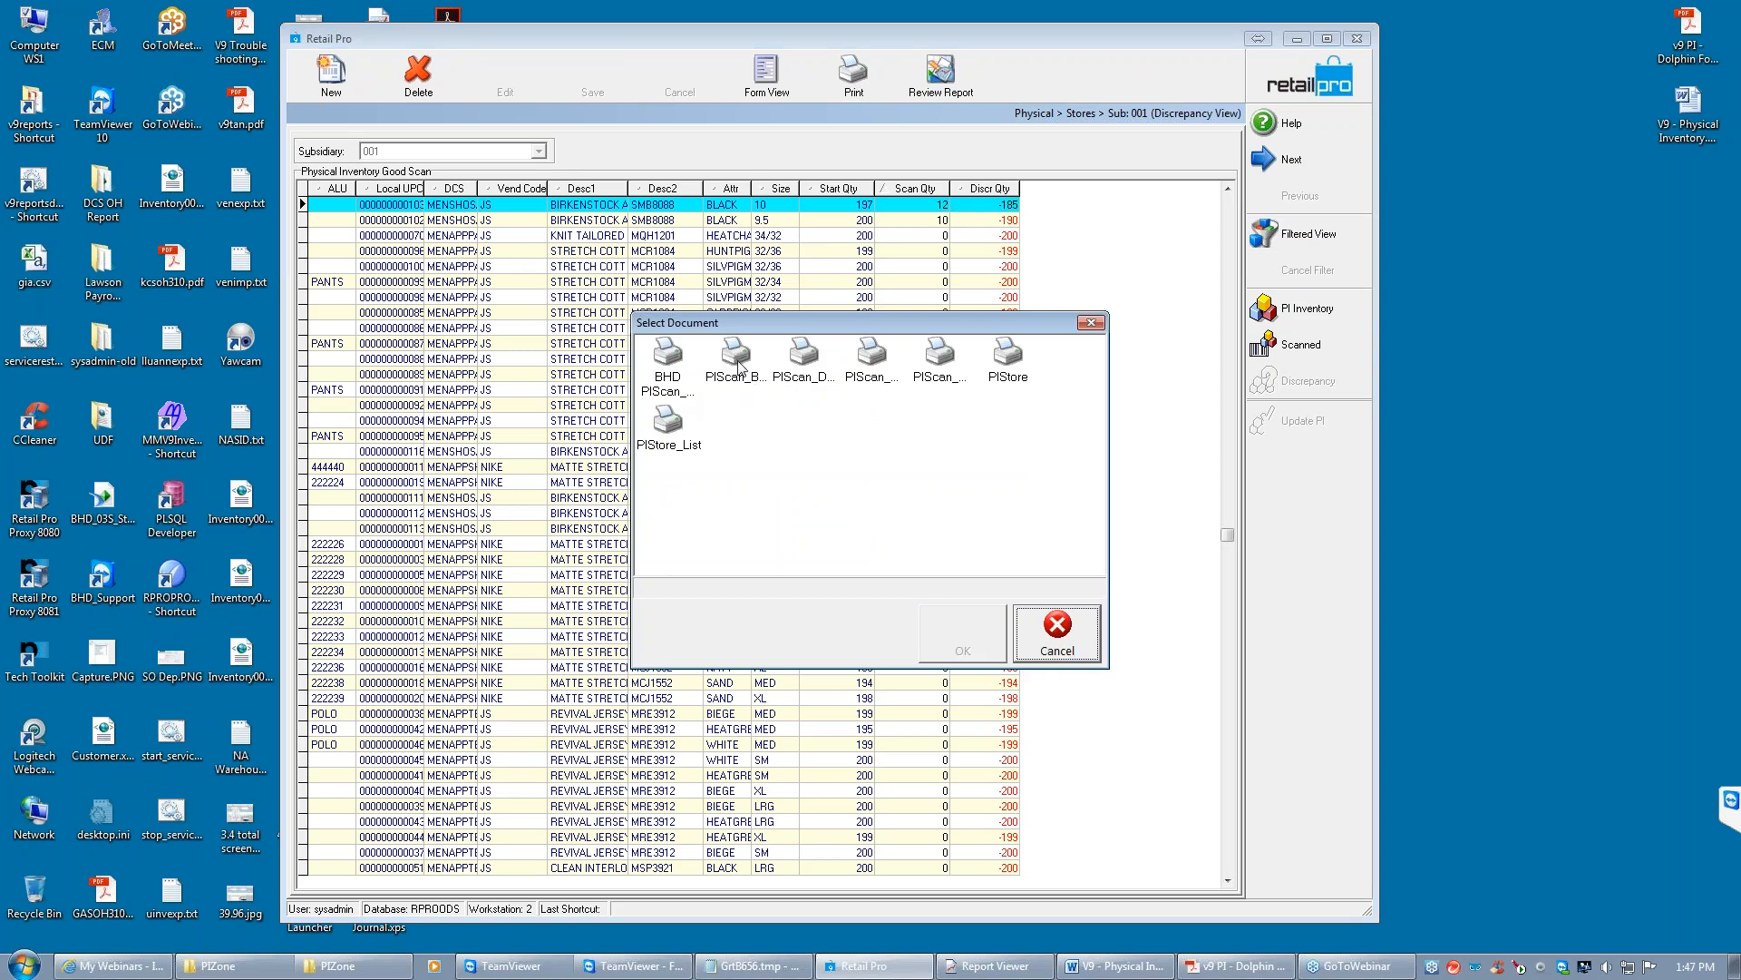
{"action": "left_click", "coordinate": [671, 382]}
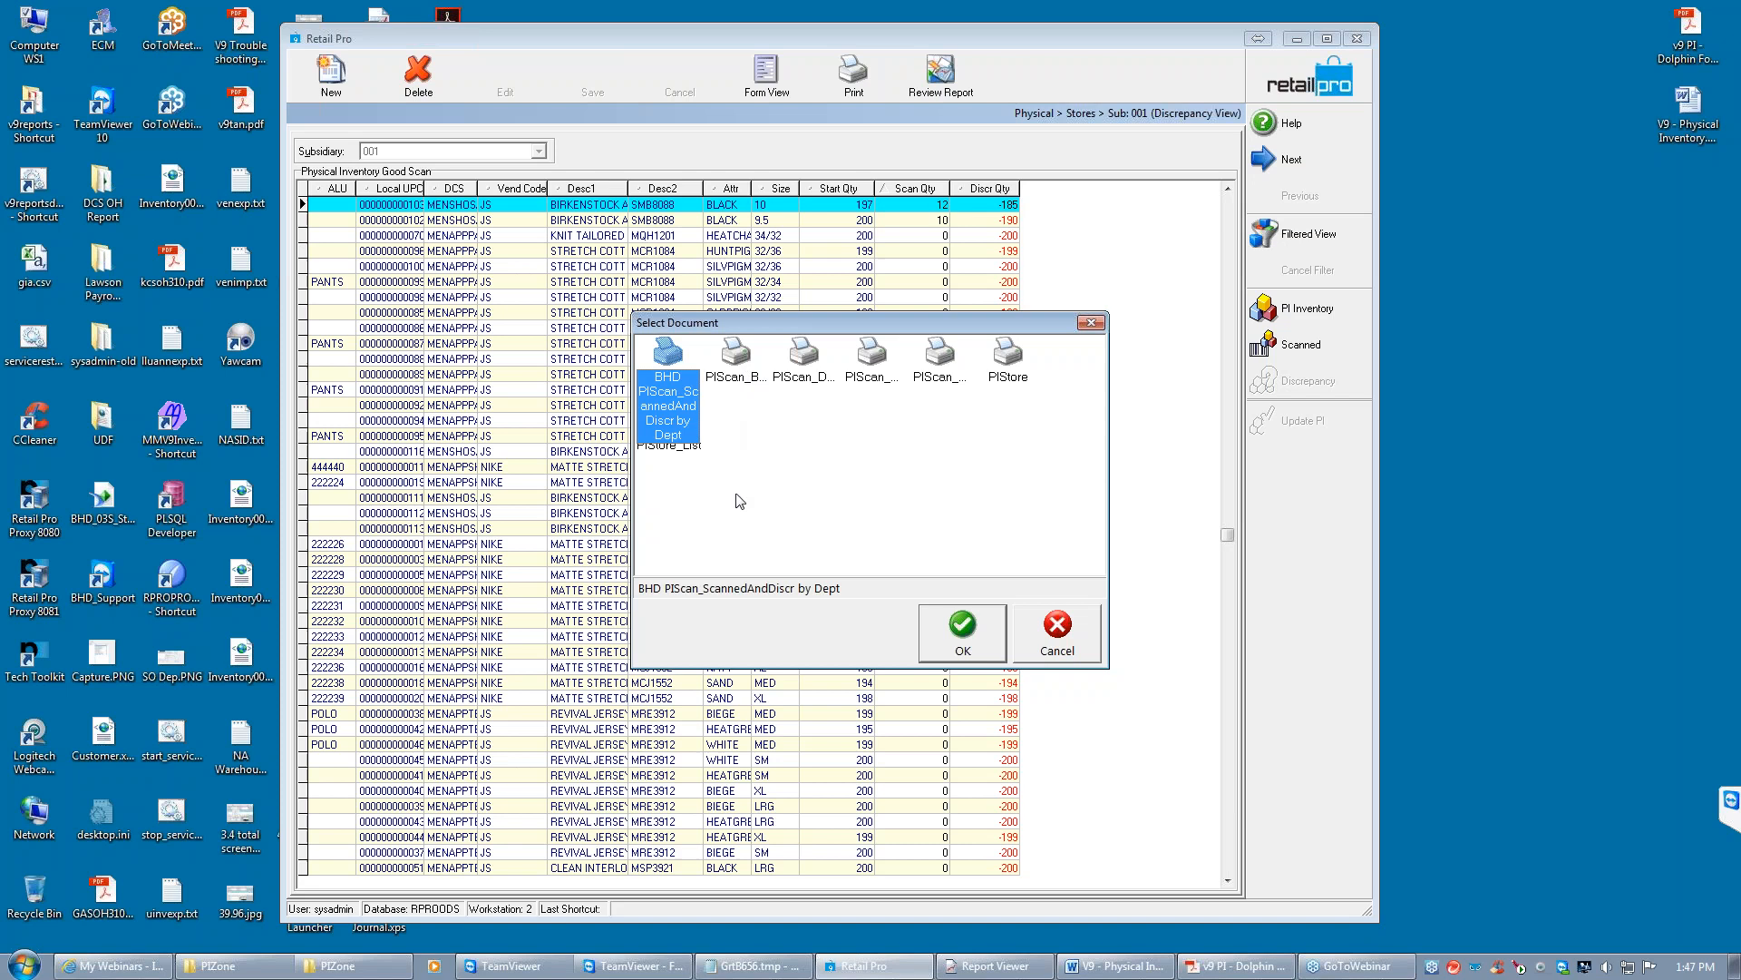
{"action": "left_click", "coordinate": [965, 635]}
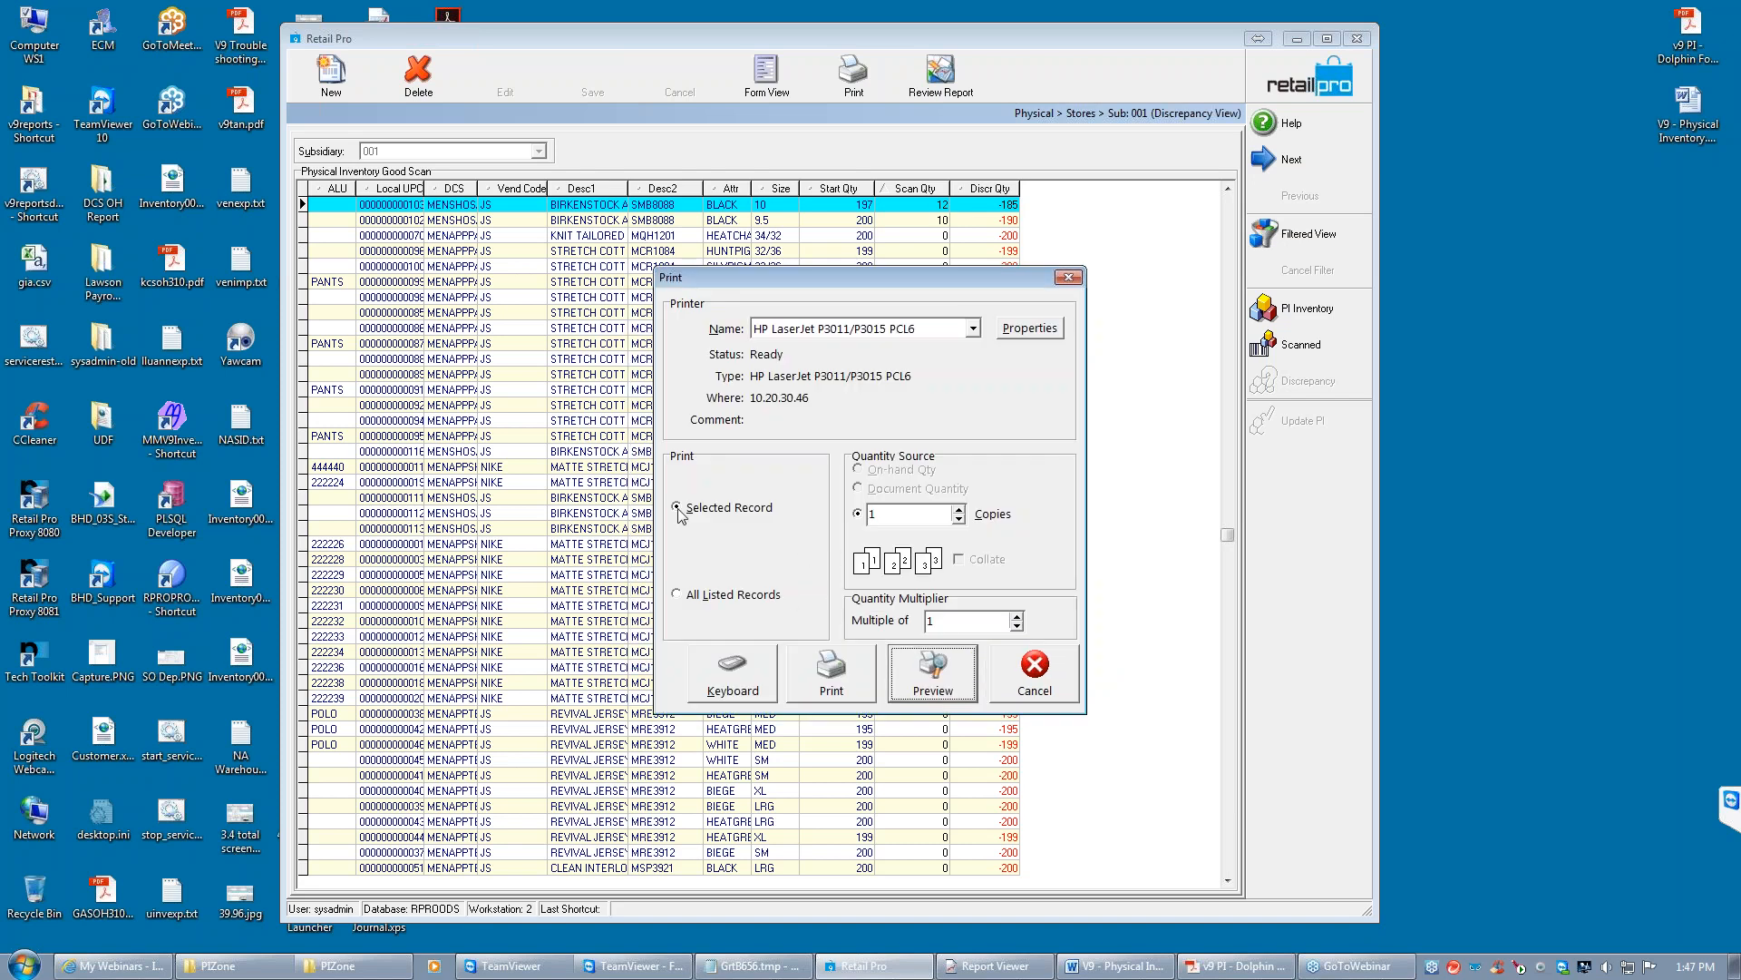
{"action": "left_click", "coordinate": [926, 672]}
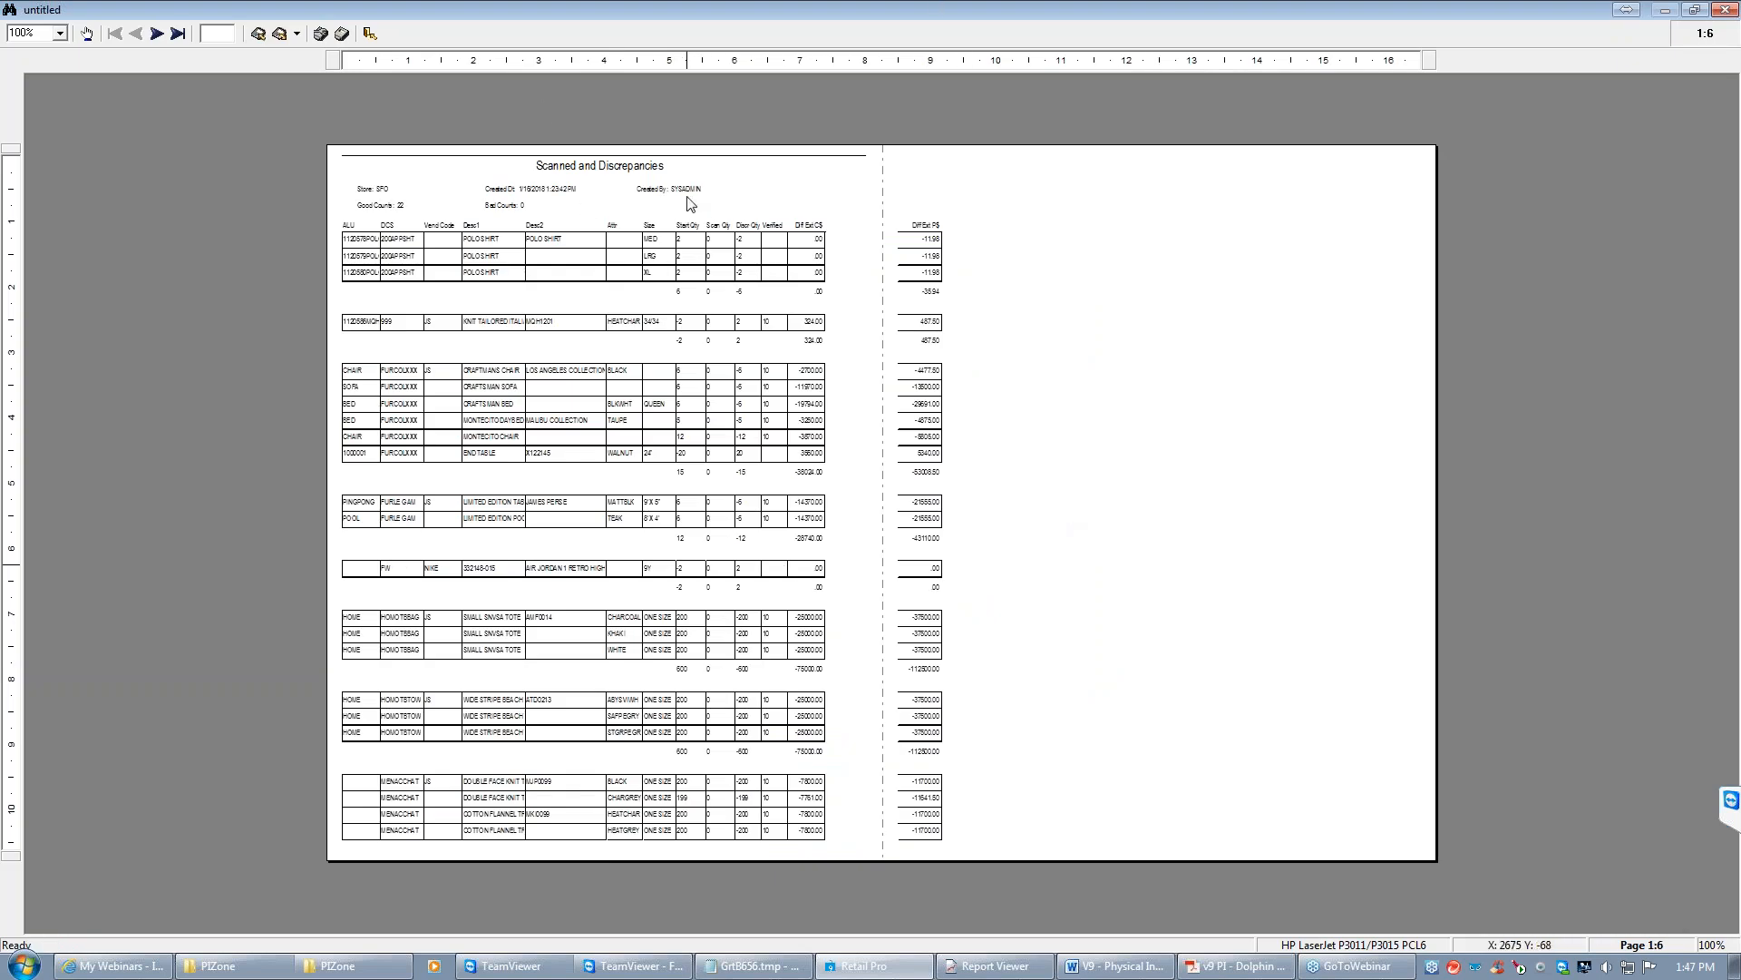
Examine the Scanned and Discrepancies report through to the totals on its last page, and close it without saving
{"action": "scroll", "coordinate": [688, 199], "scroll_direction": "up", "scroll_amount": 2}
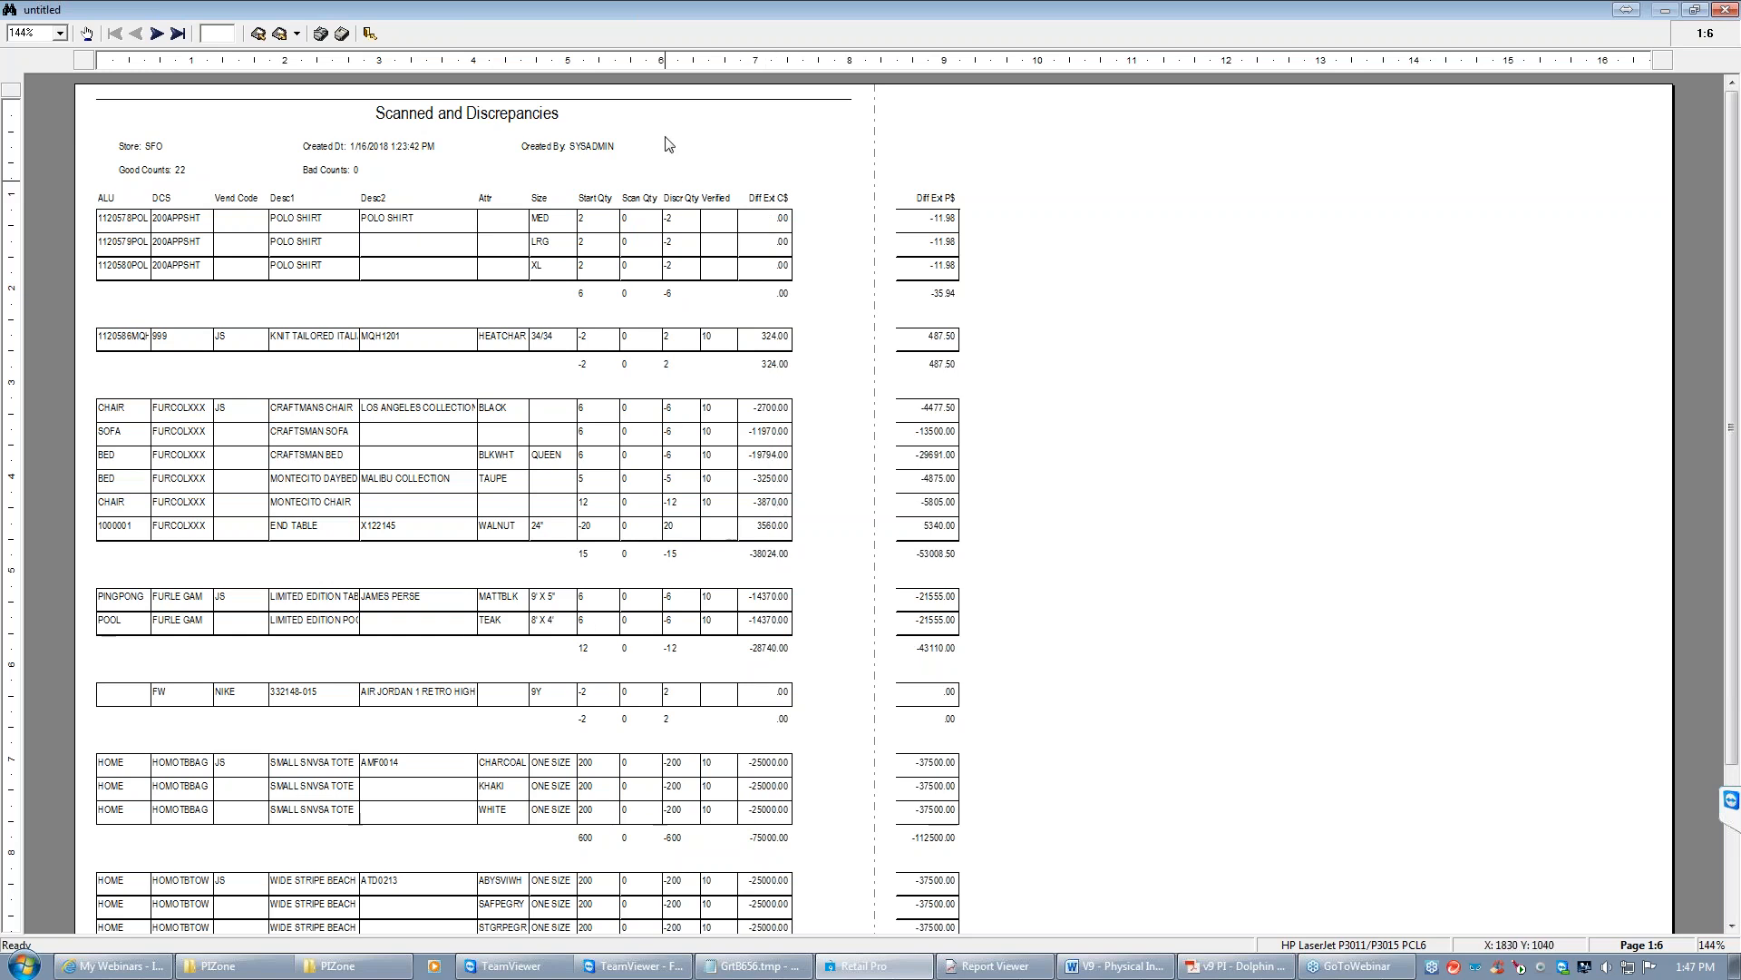
{"action": "left_click", "coordinate": [178, 34]}
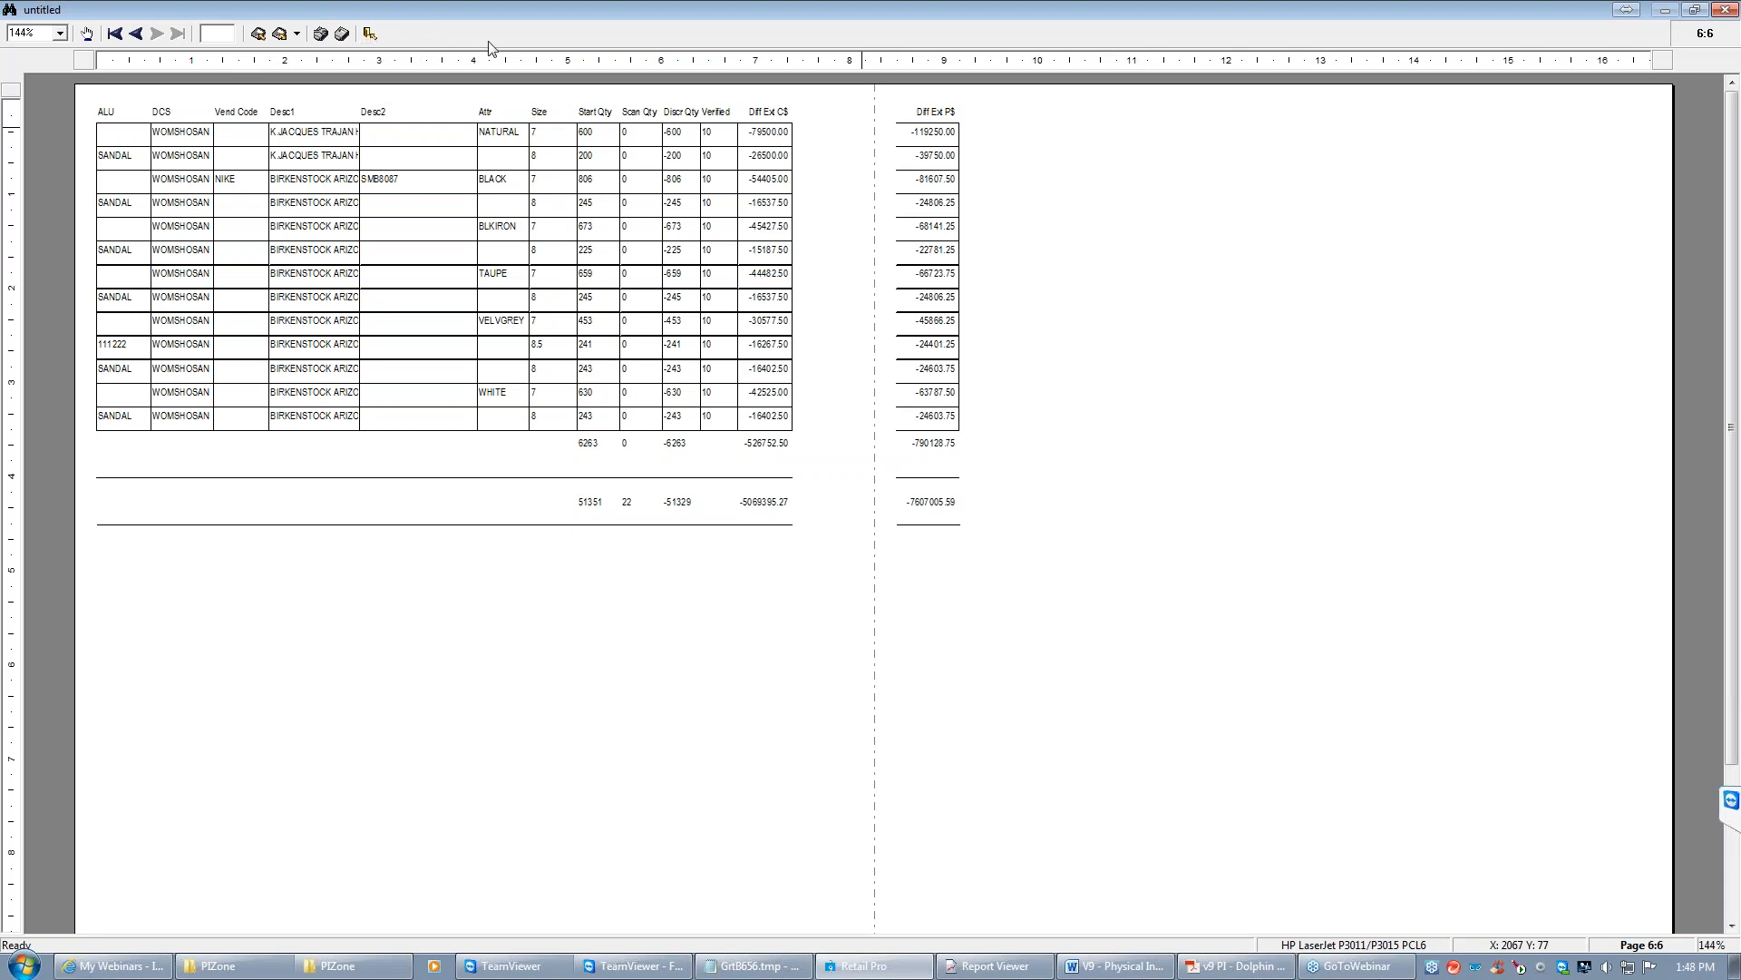
{"action": "left_click", "coordinate": [367, 34]}
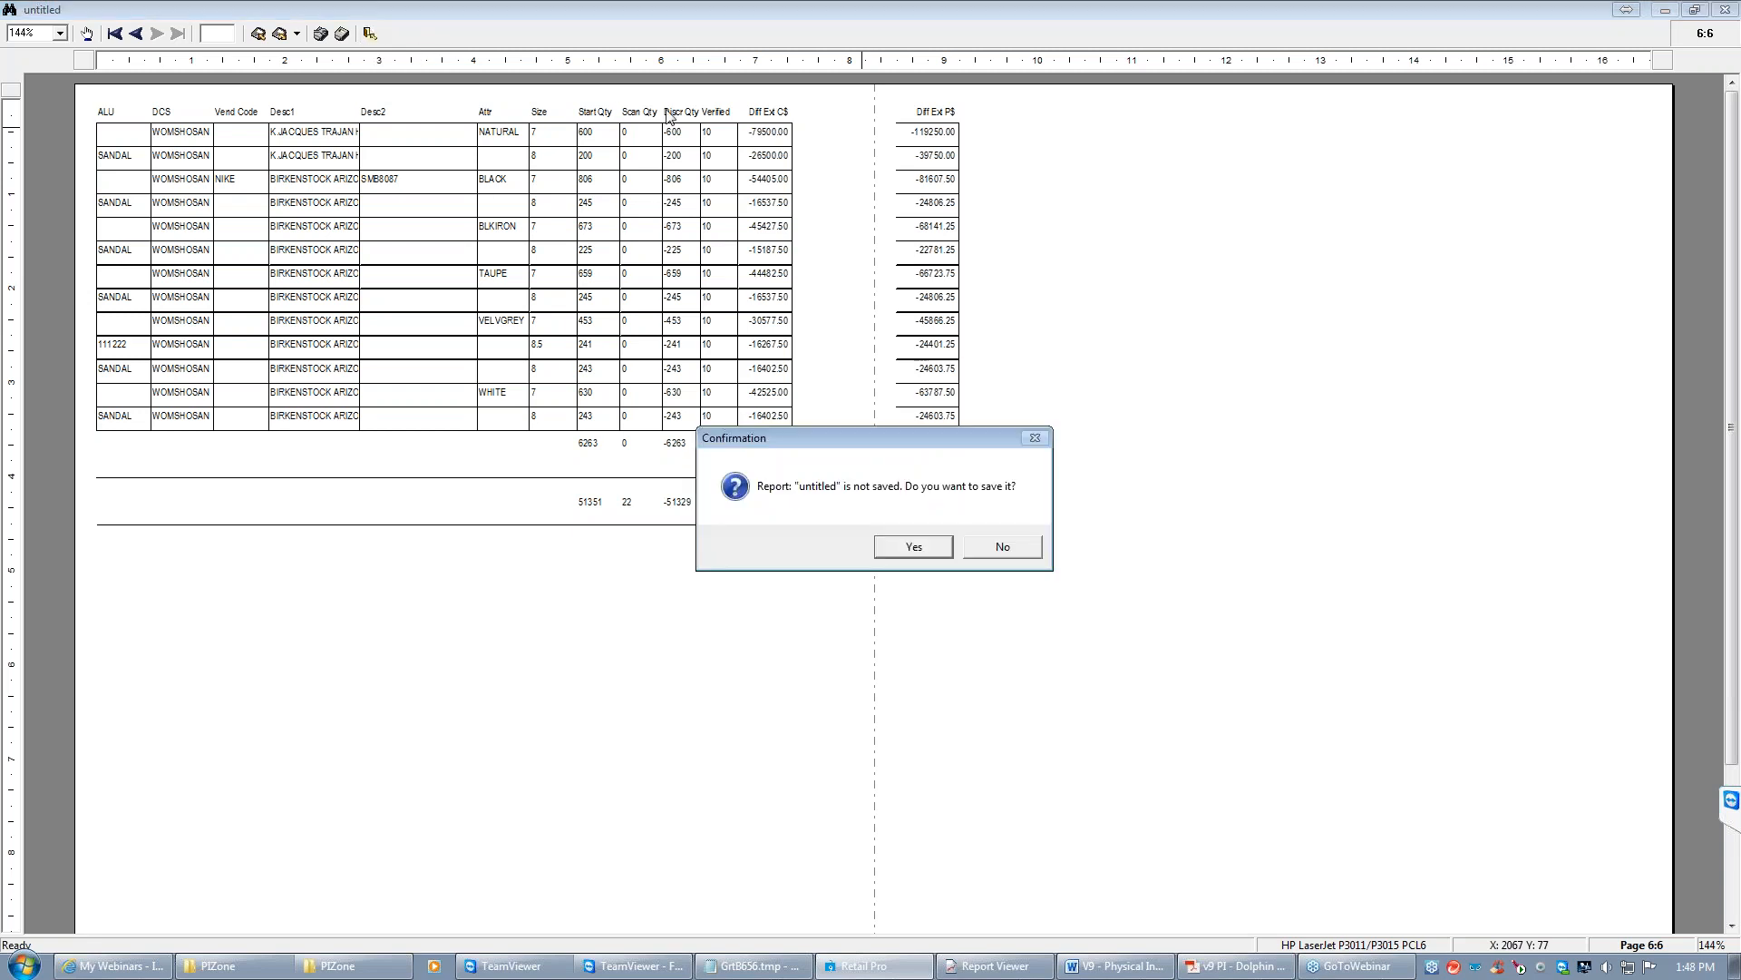
{"action": "left_click", "coordinate": [1006, 545]}
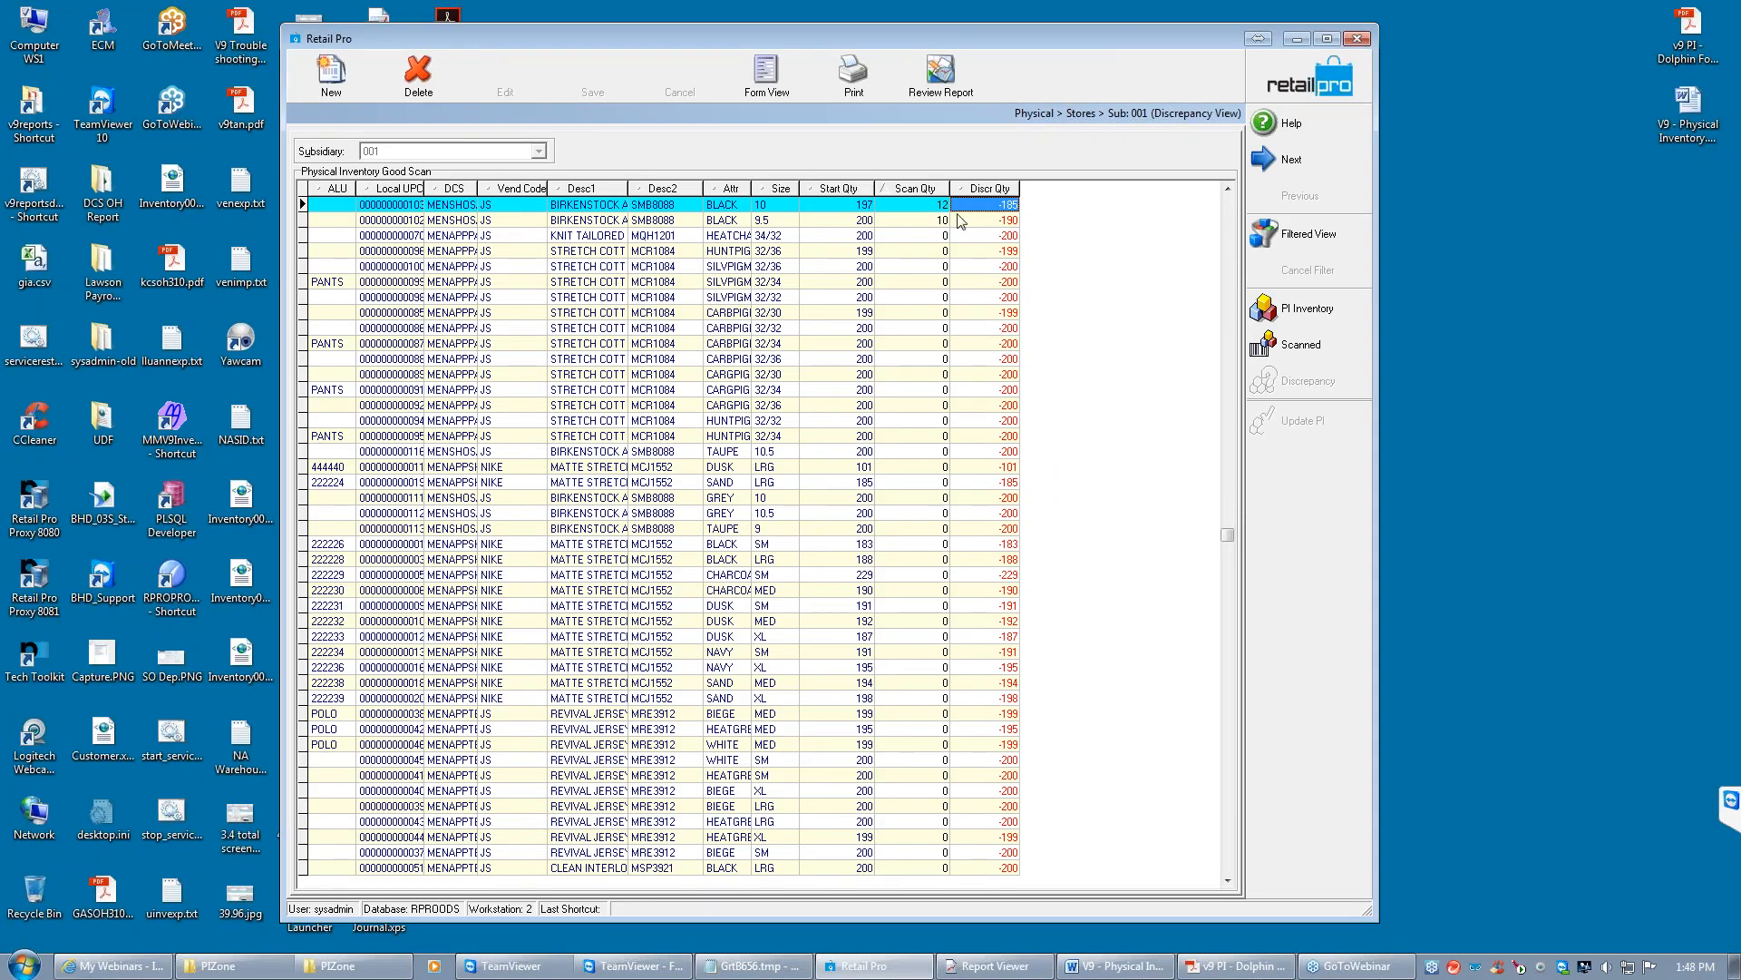
Widen the Local UPC column so the codes show in full, and go to the PI zones of the SFO inventory sheet
{"action": "left_click", "coordinate": [917, 207]}
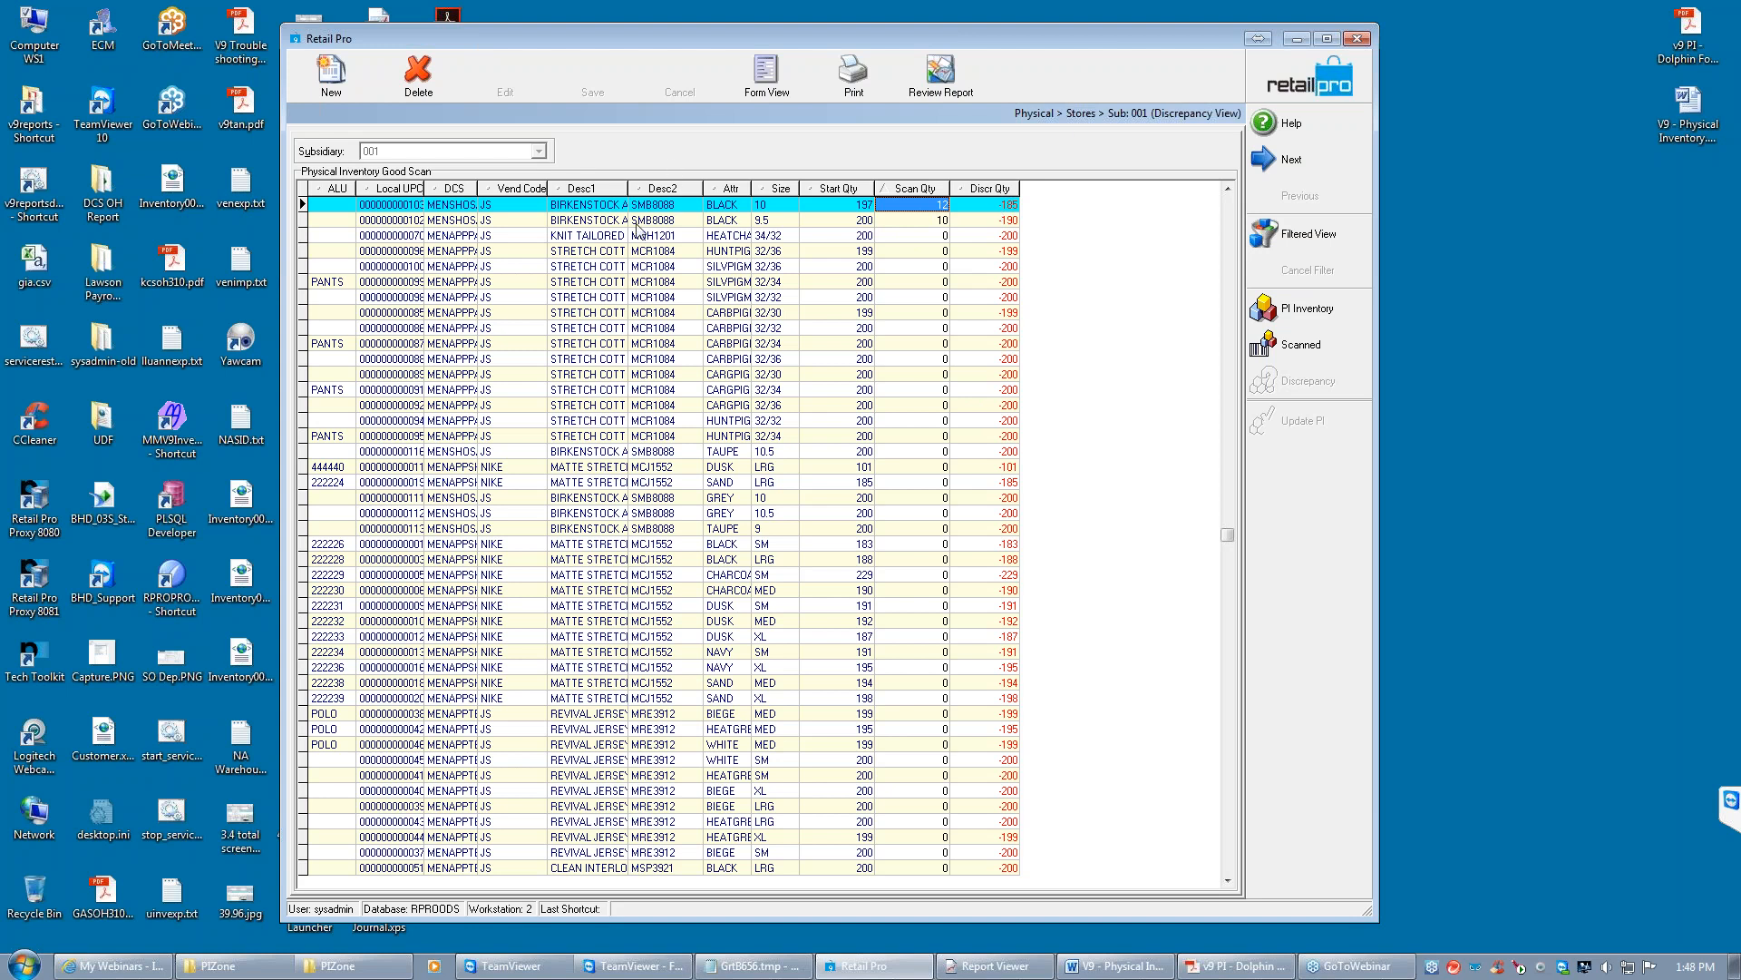
{"action": "left_click_drag", "start_coordinate": [422, 188], "coordinate": [462, 187]}
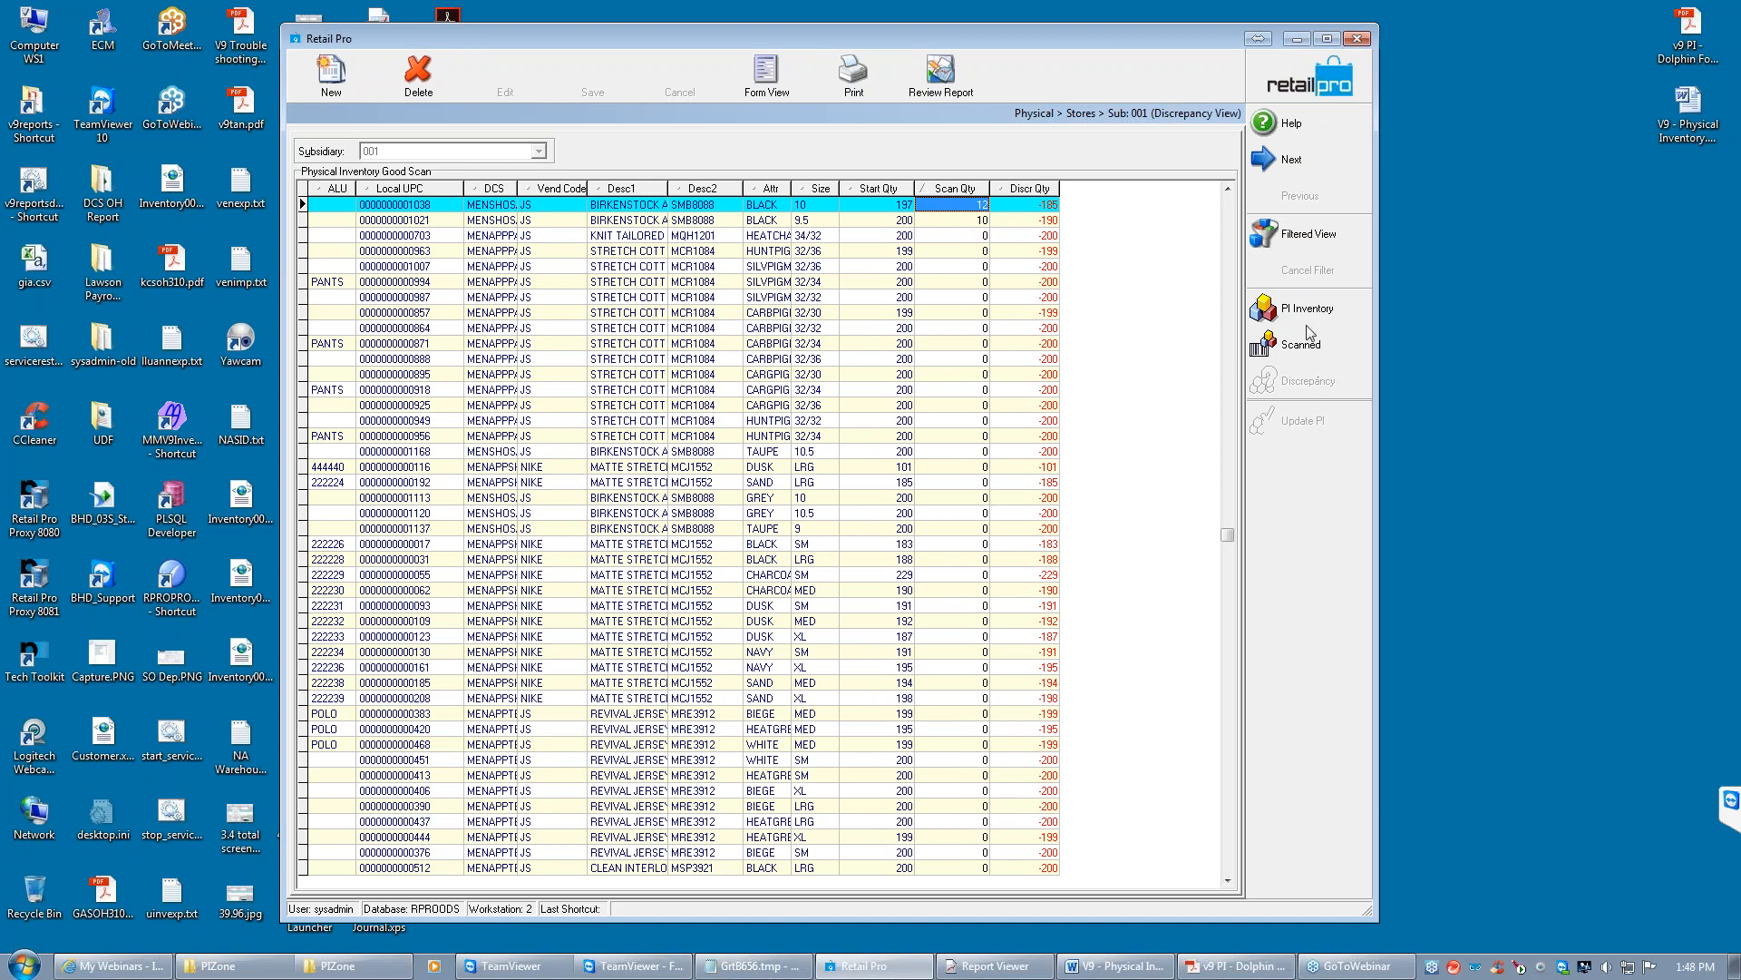
{"action": "left_click", "coordinate": [1318, 78]}
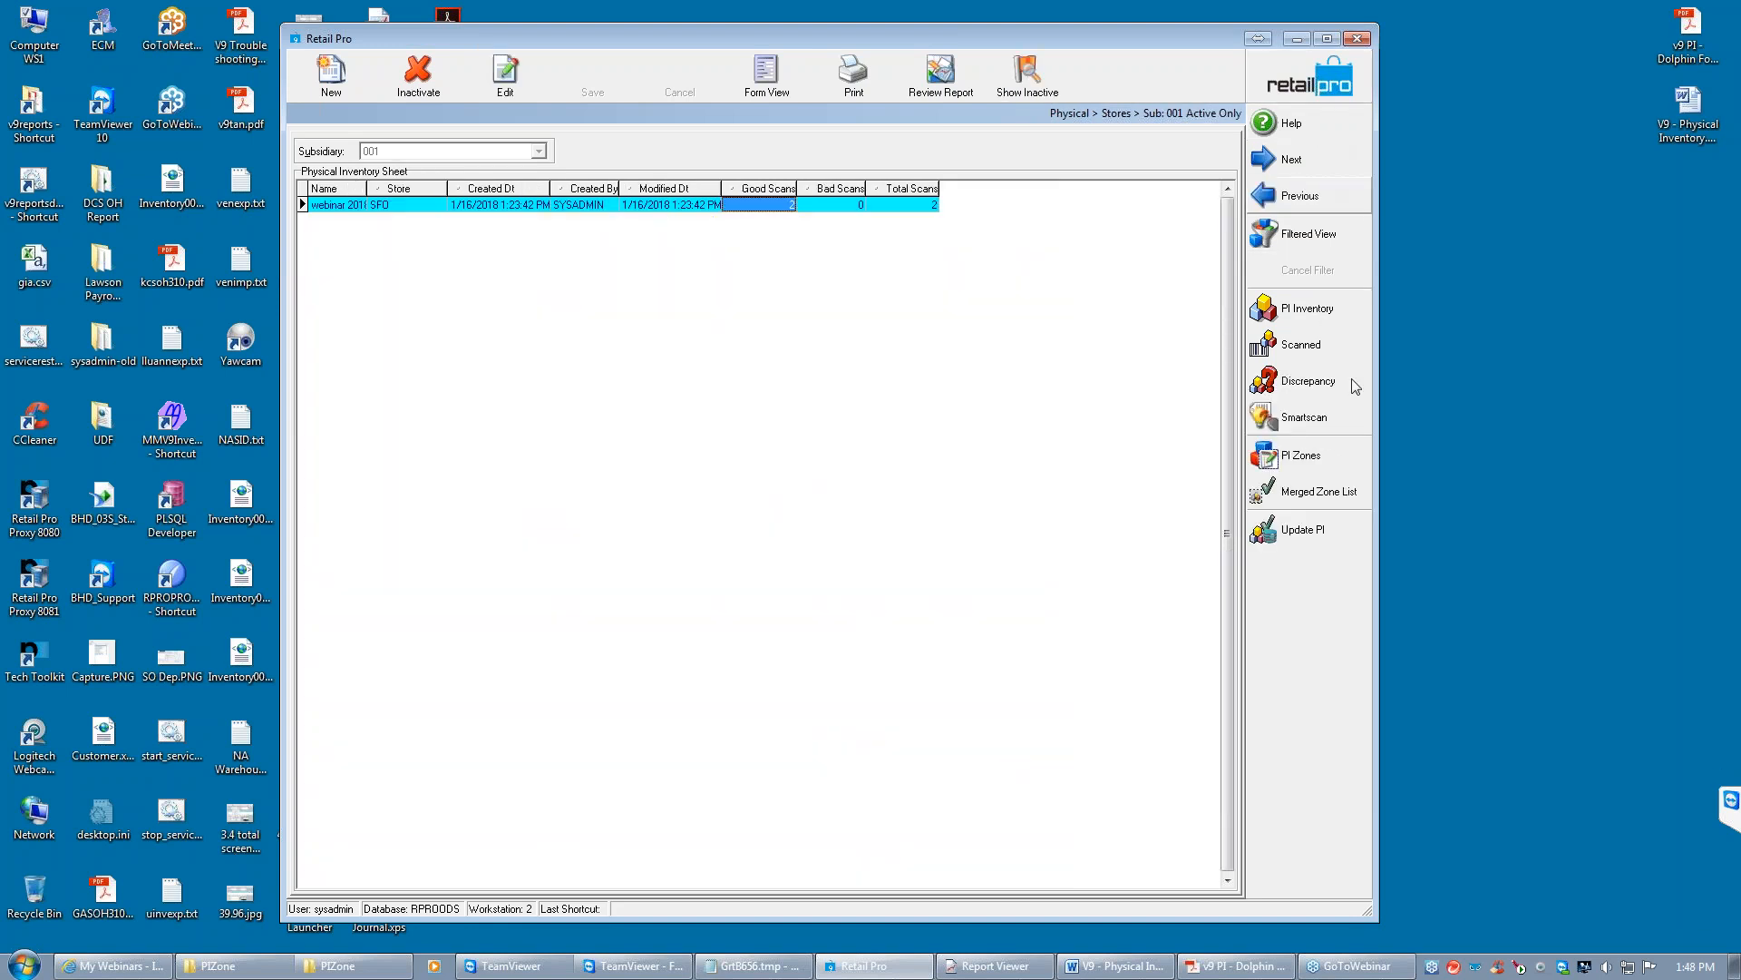
{"action": "left_click", "coordinate": [1304, 455]}
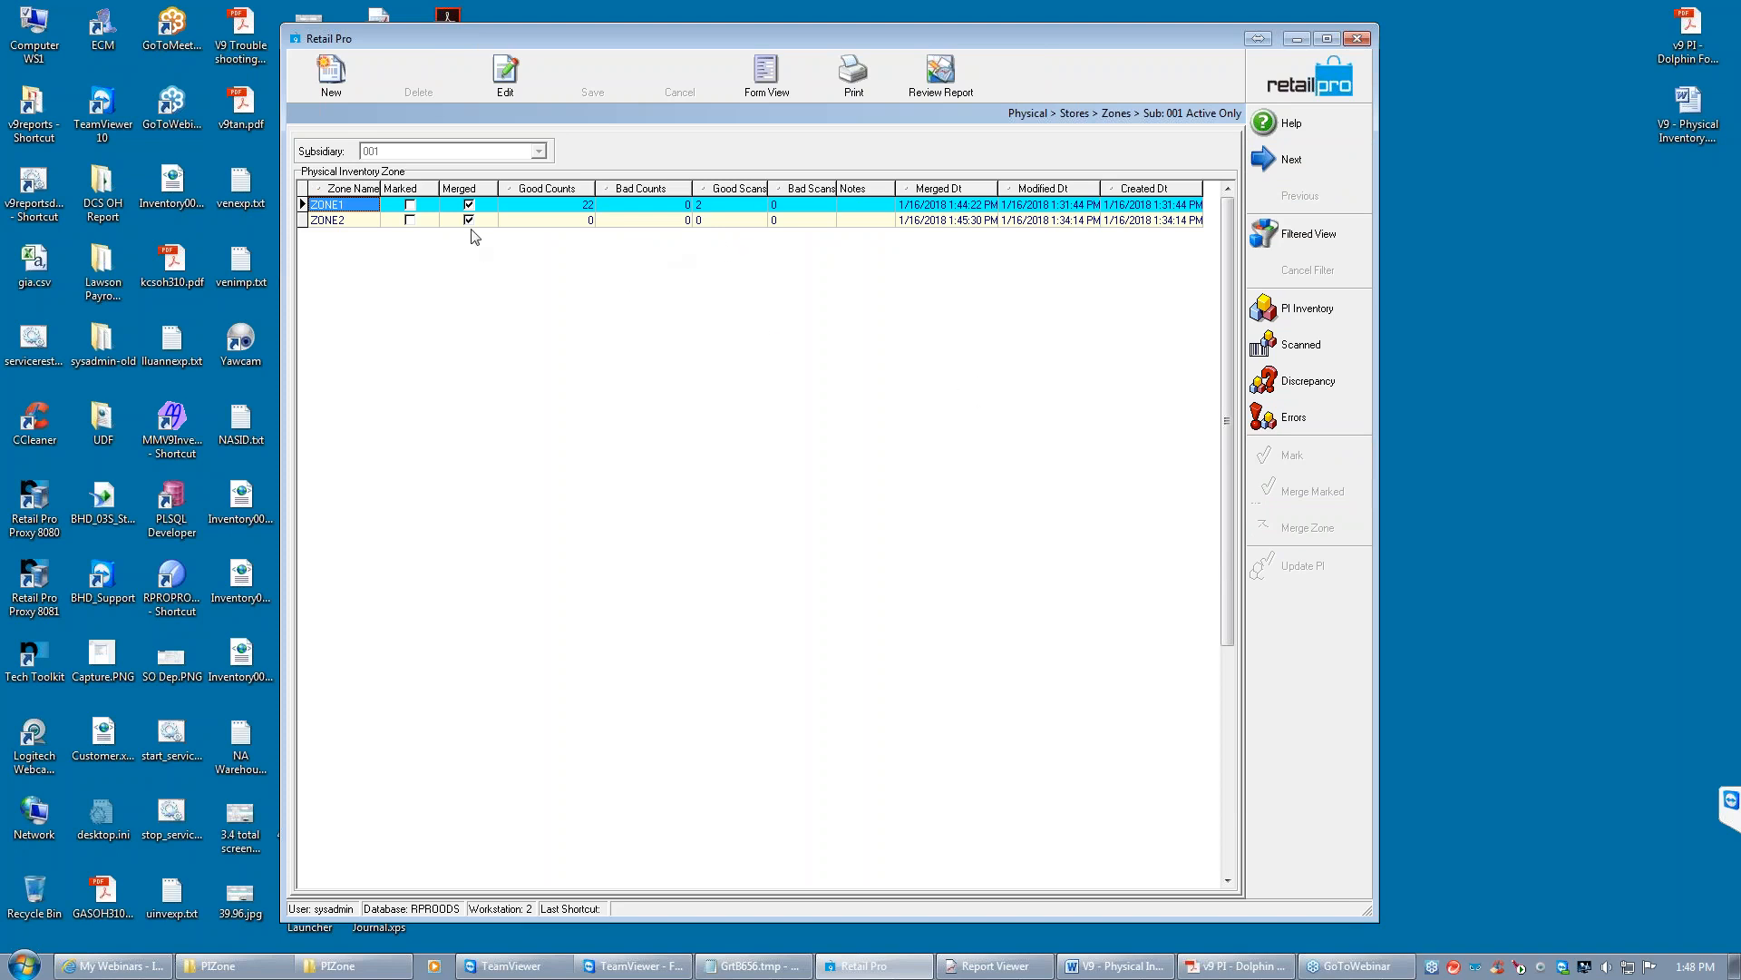
{"action": "left_click", "coordinate": [542, 206]}
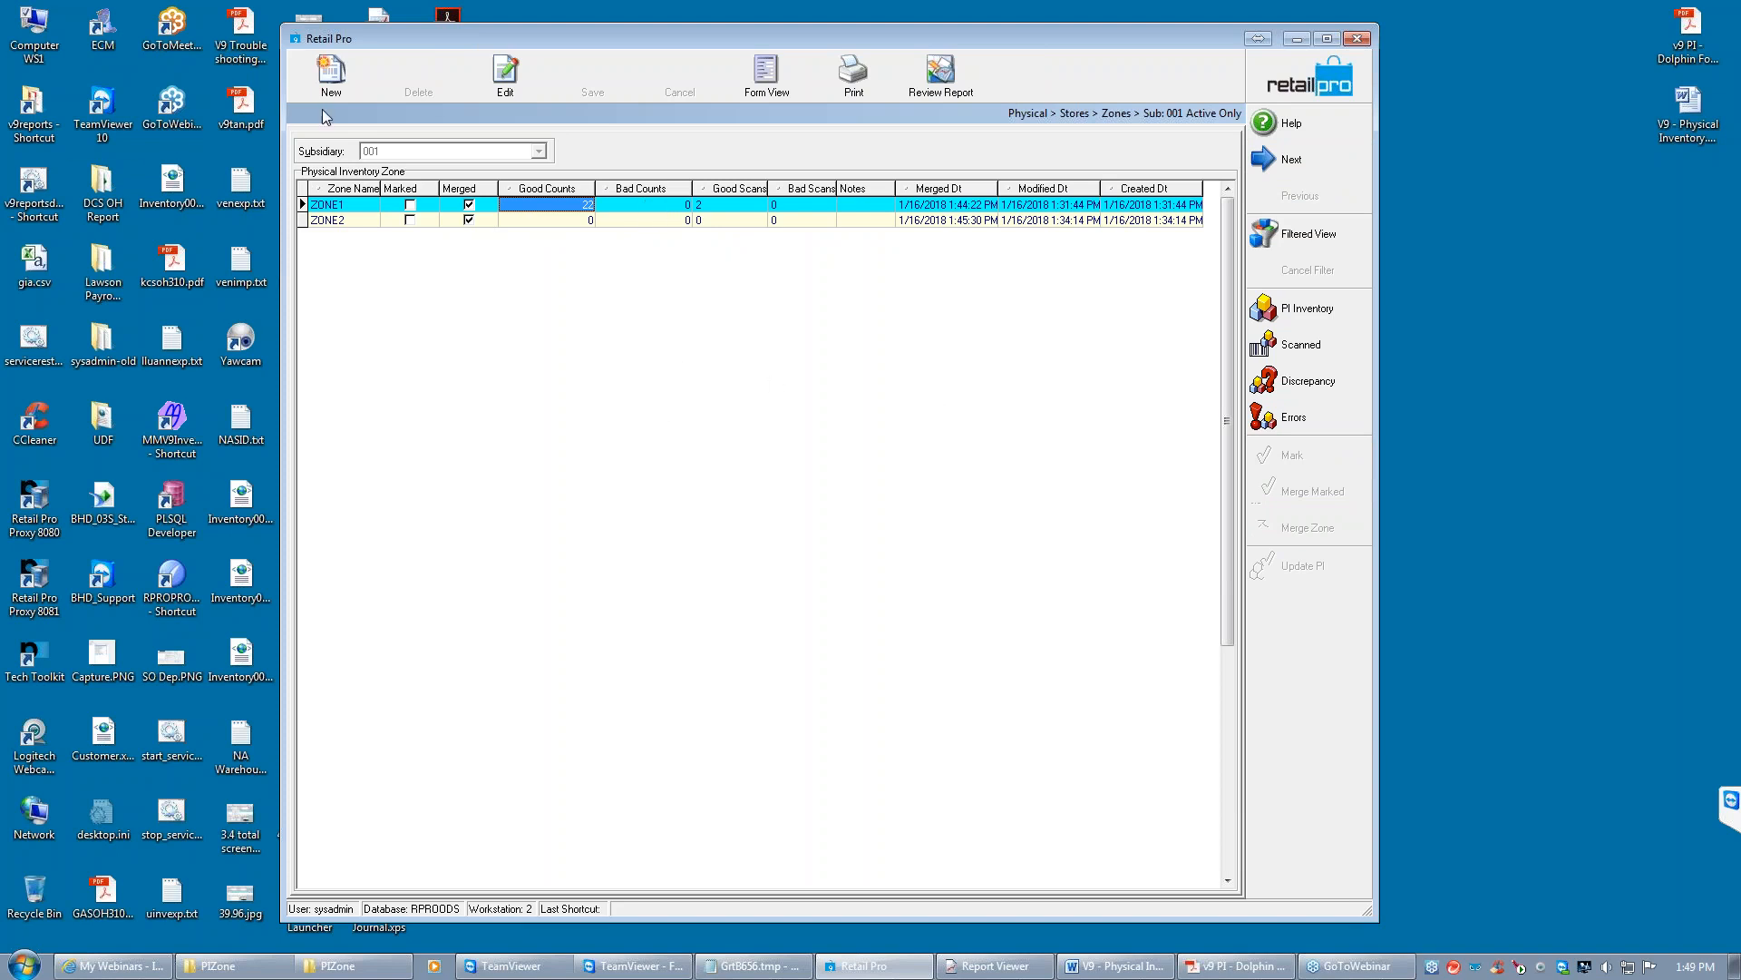
Create a new physical inventory zone named manual for store SFO - San Francisco
{"action": "left_click", "coordinate": [332, 75]}
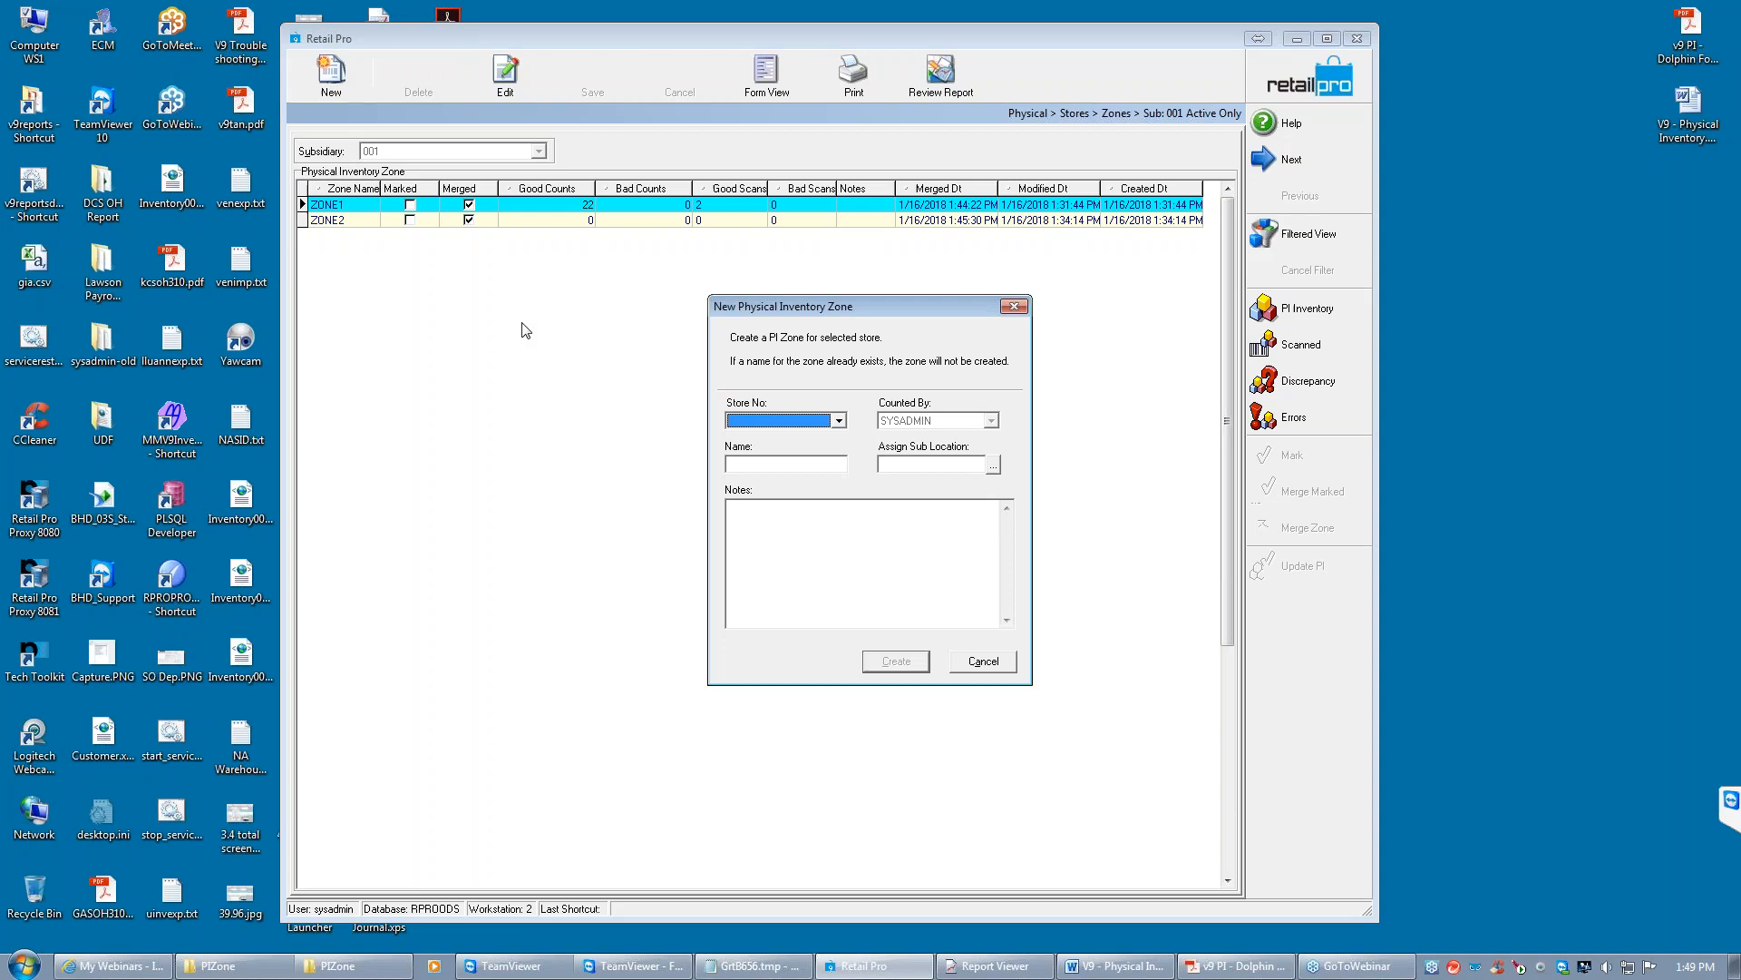
{"action": "left_click", "coordinate": [839, 421]}
{"action": "left_click", "coordinate": [757, 437]}
{"action": "left_click", "coordinate": [753, 462]}
{"action": "type", "text": "ad"}
{"action": "key", "text": "BackSpace"}
{"action": "type", "text": "manyu"}
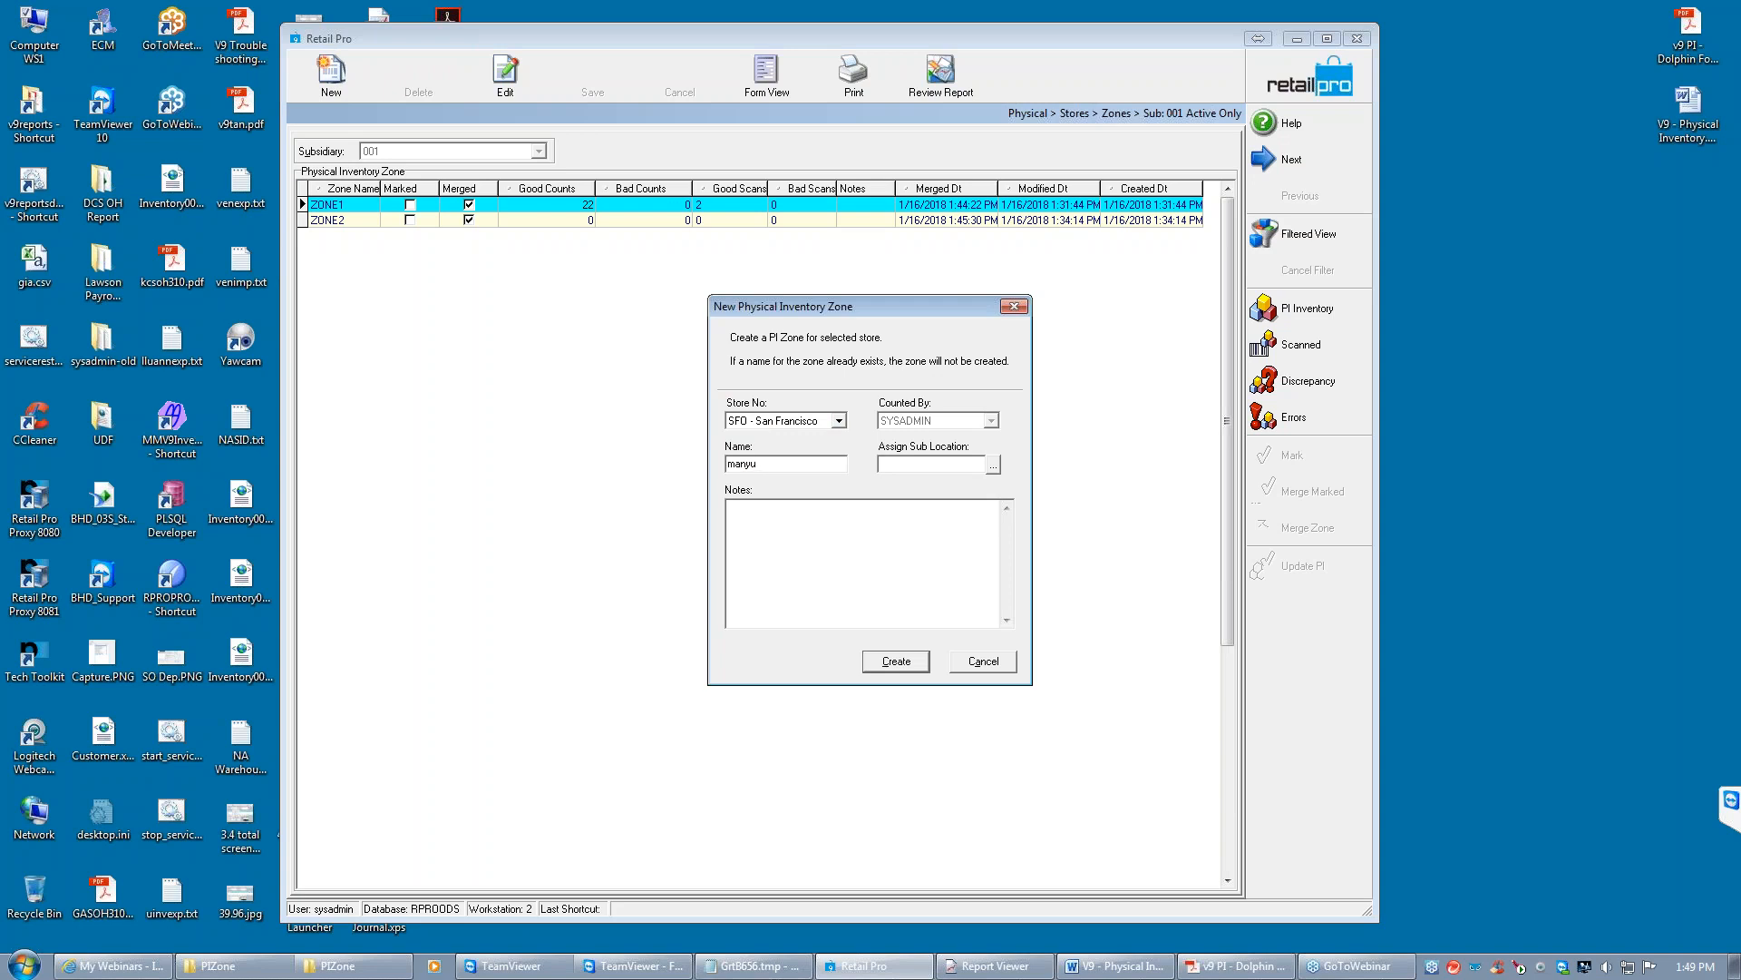
{"action": "type", "text": "ual"}
{"action": "left_click", "coordinate": [896, 663]}
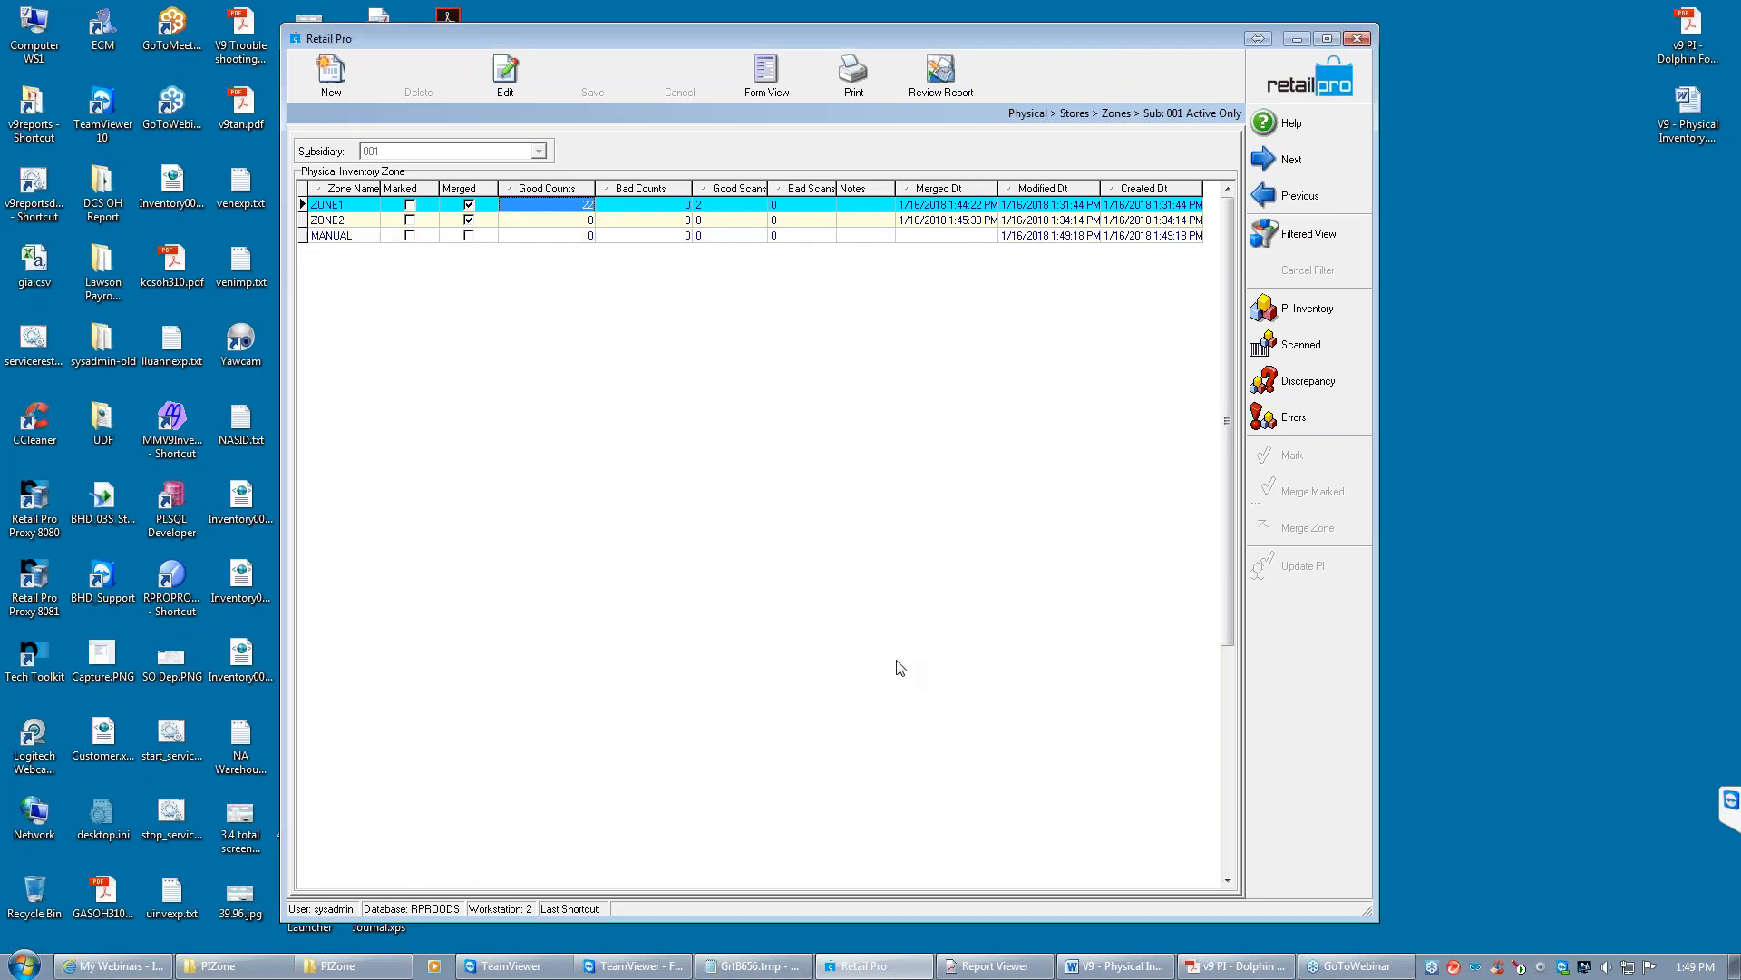
Add manual counts of 1 each for lookup items 101 and 102 to the MANUAL zone's scanned list
{"action": "left_click", "coordinate": [548, 237]}
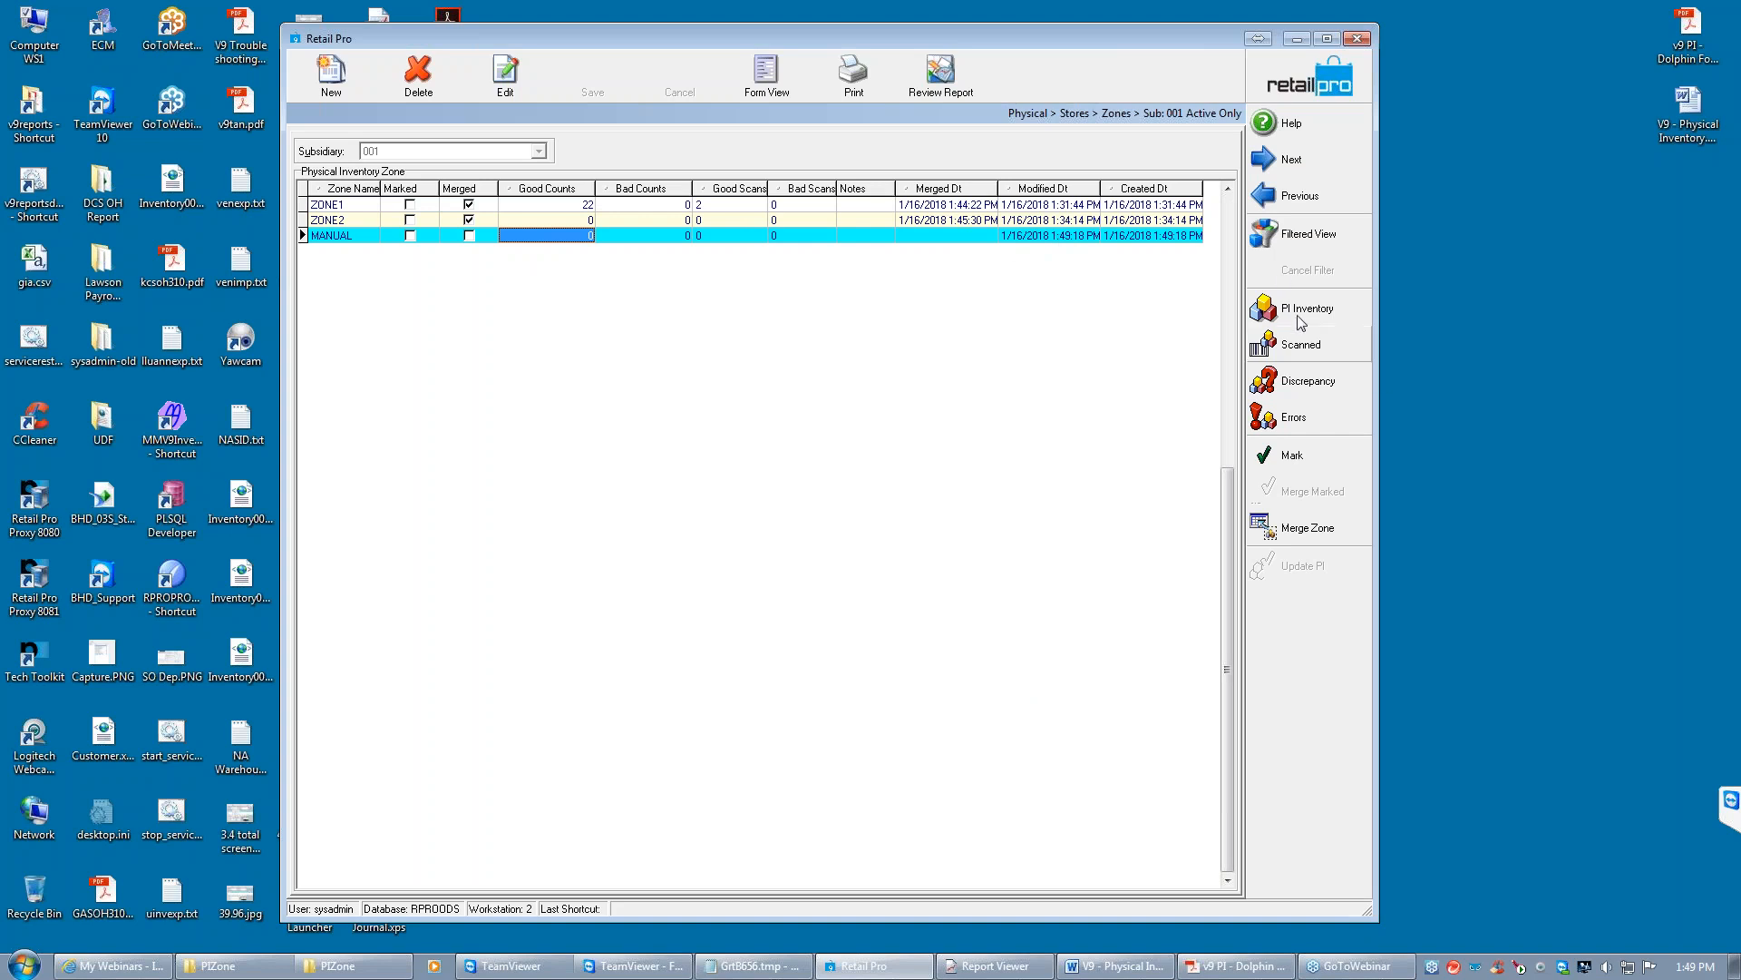
{"action": "left_click", "coordinate": [1302, 350]}
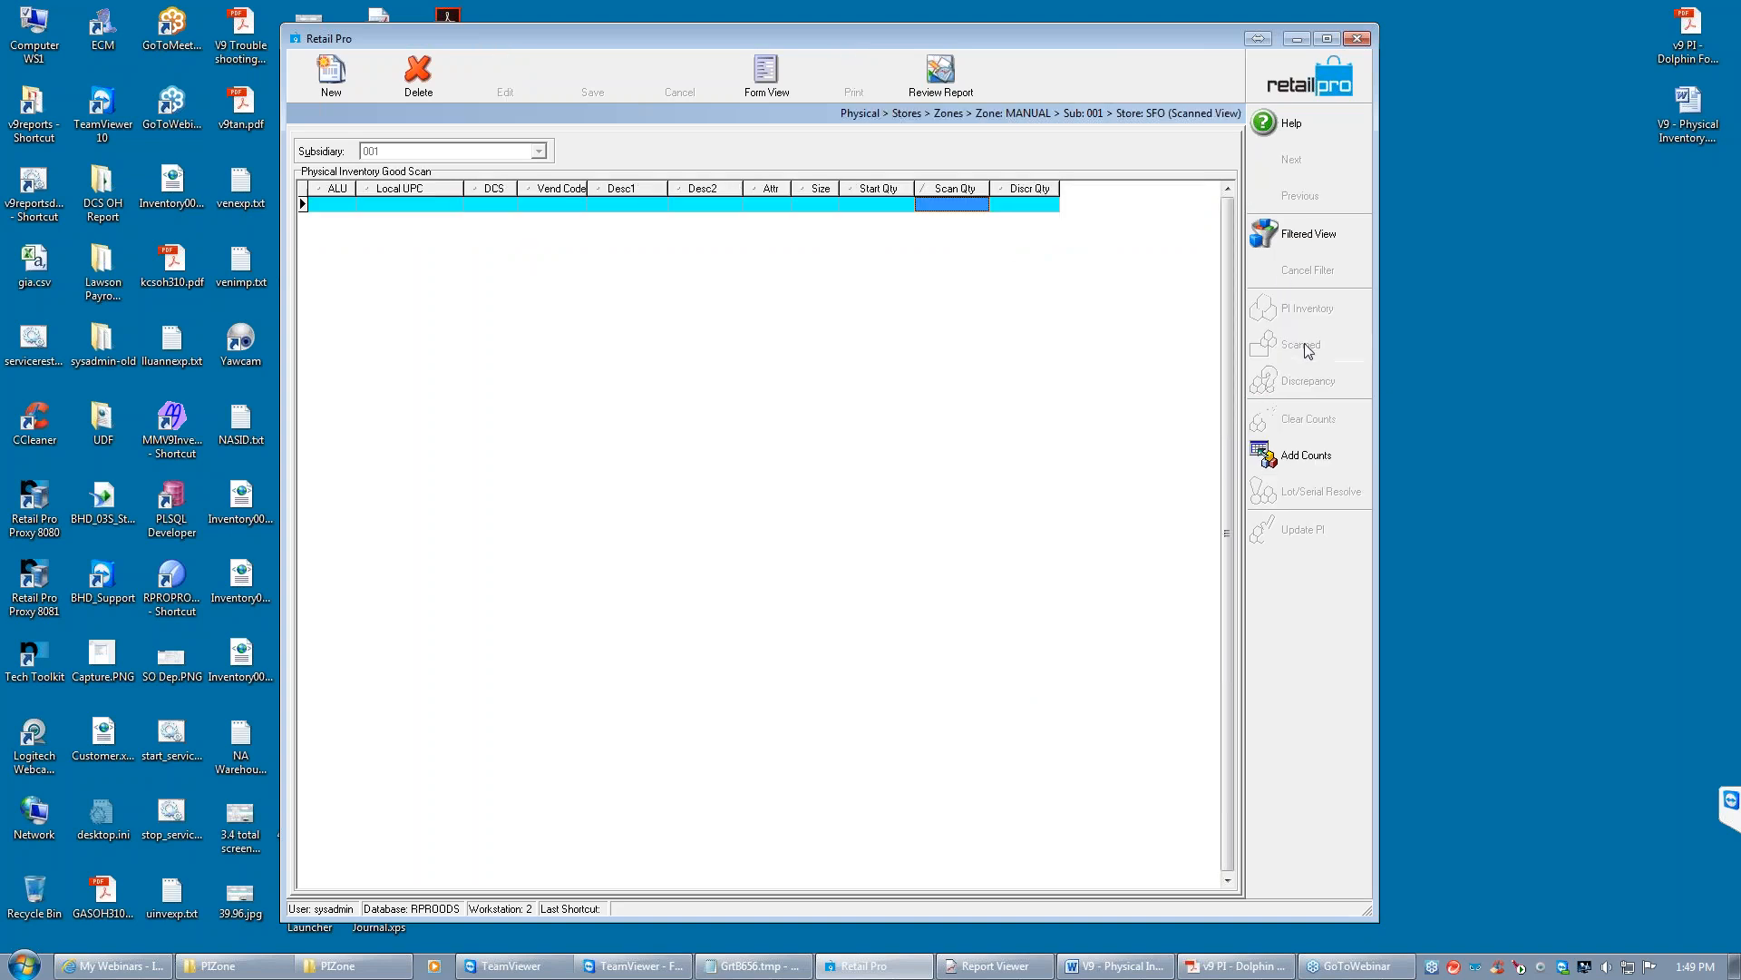
{"action": "left_click", "coordinate": [1259, 448]}
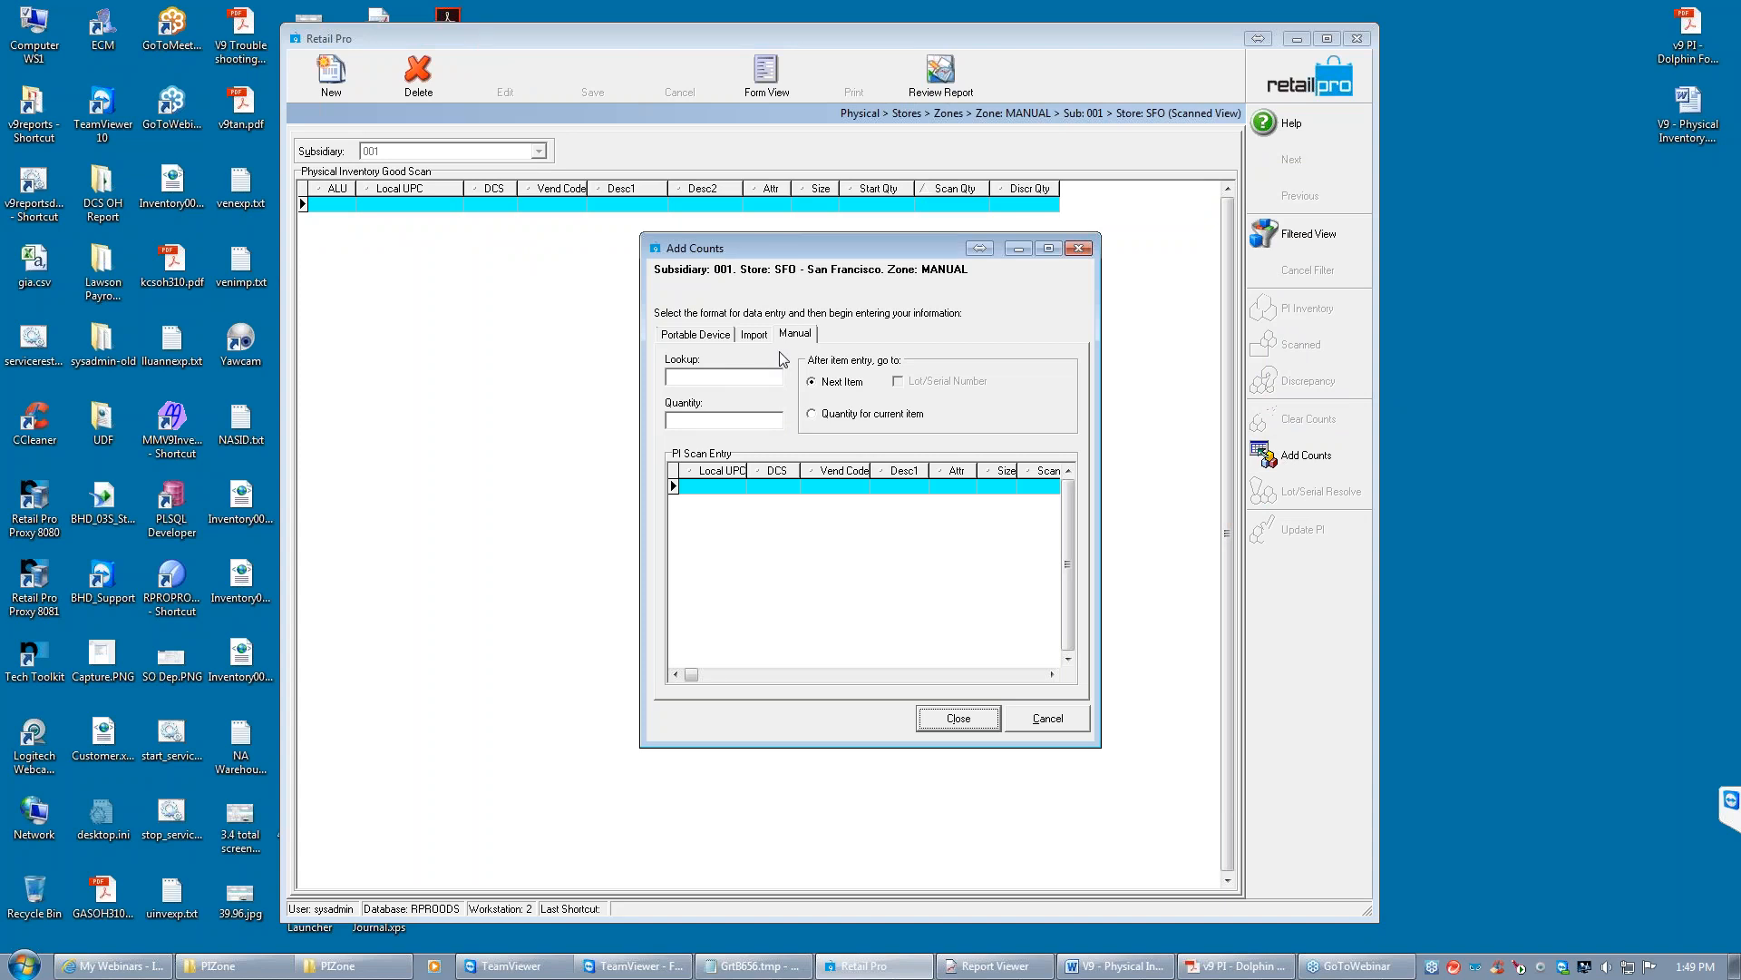
{"action": "left_click", "coordinate": [695, 378]}
{"action": "type", "text": "101"}
{"action": "key", "text": "Return"}
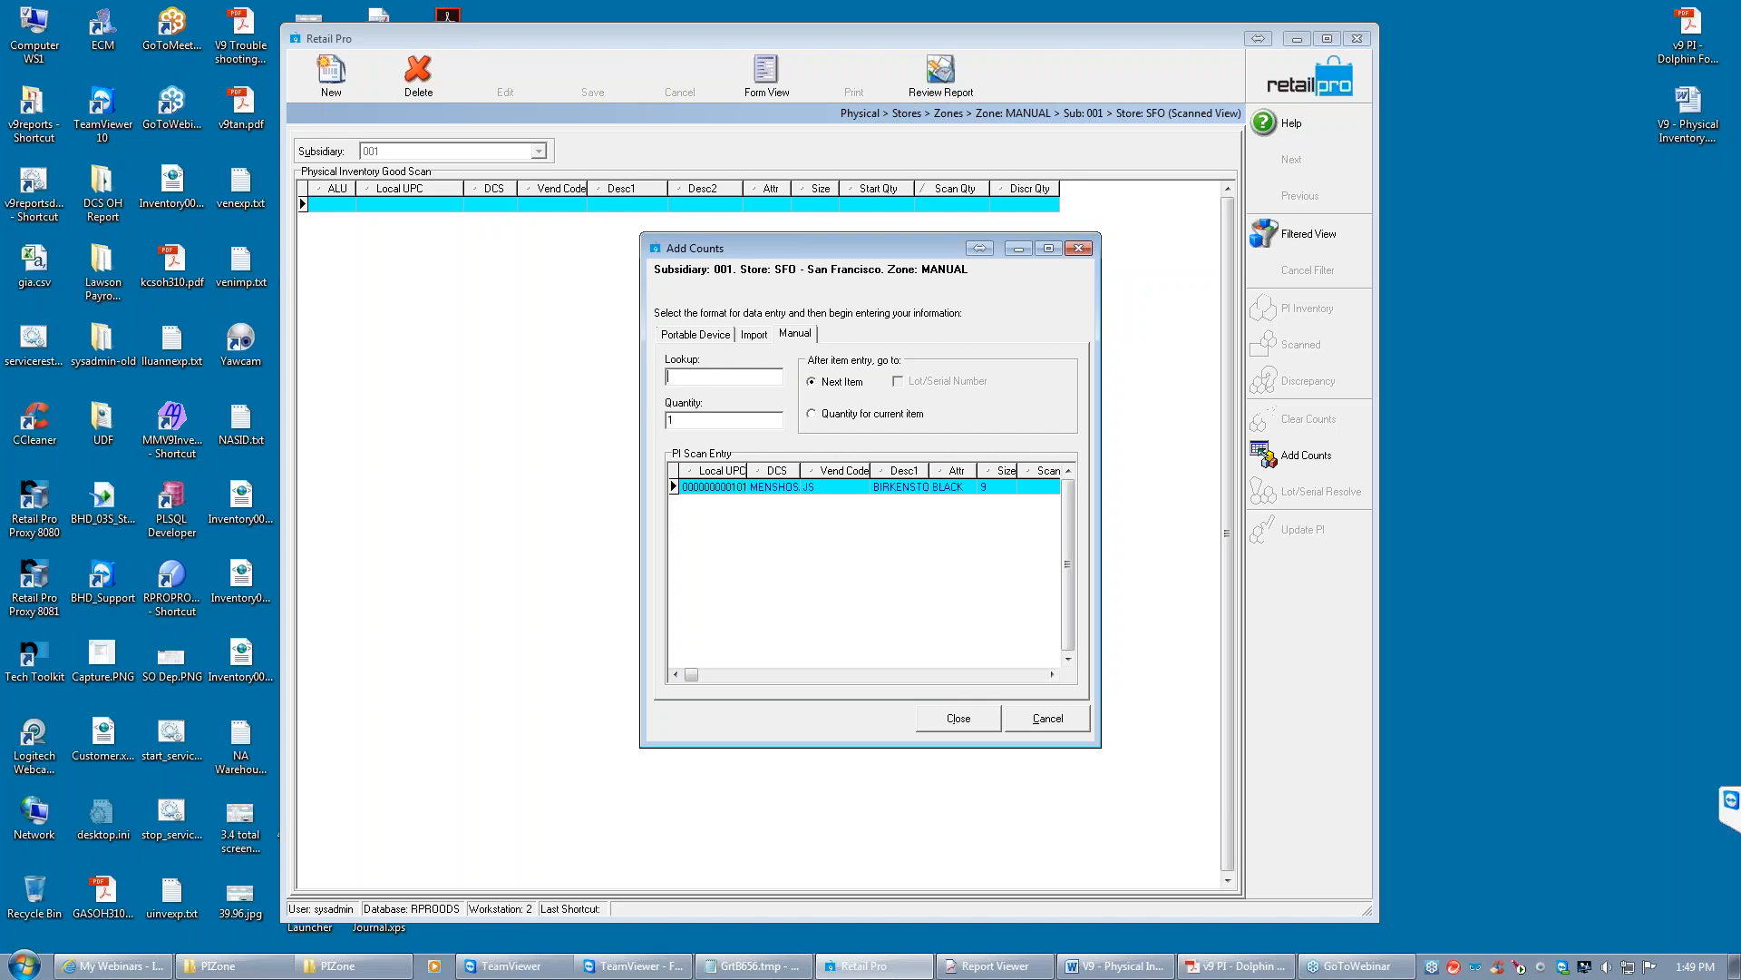
{"action": "type", "text": "102"}
{"action": "key", "text": "Return"}
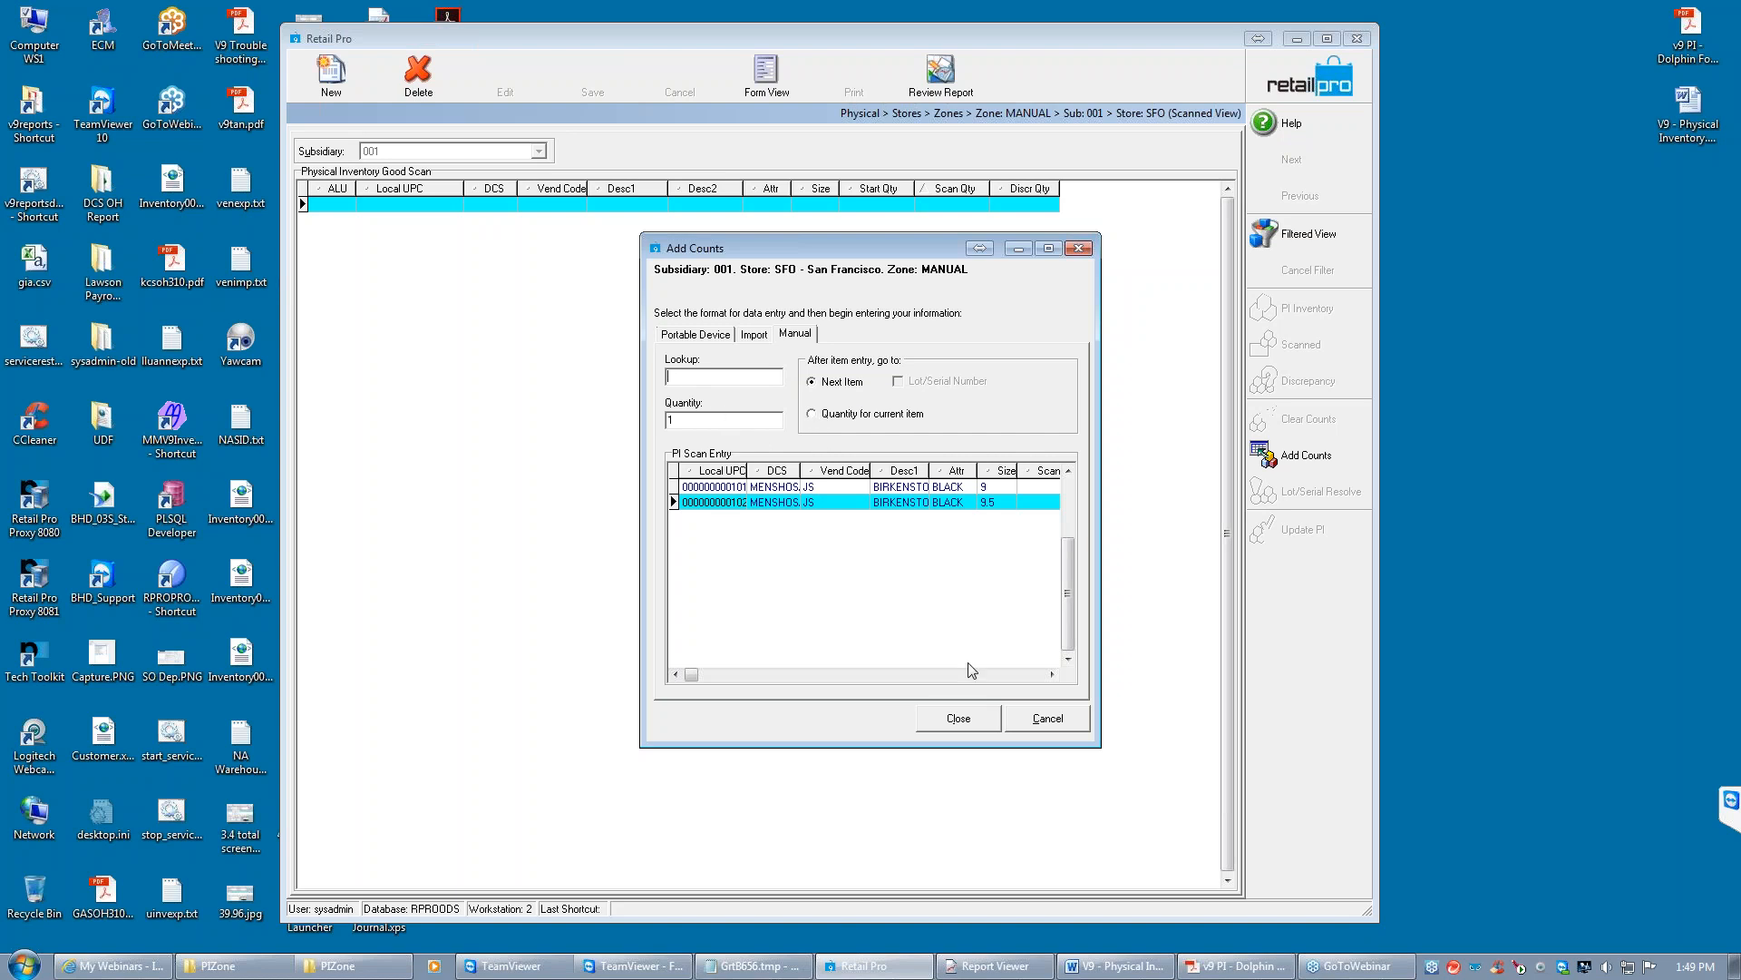
{"action": "key", "text": "Tab"}
{"action": "left_click", "coordinate": [957, 718]}
{"action": "left_click", "coordinate": [960, 210]}
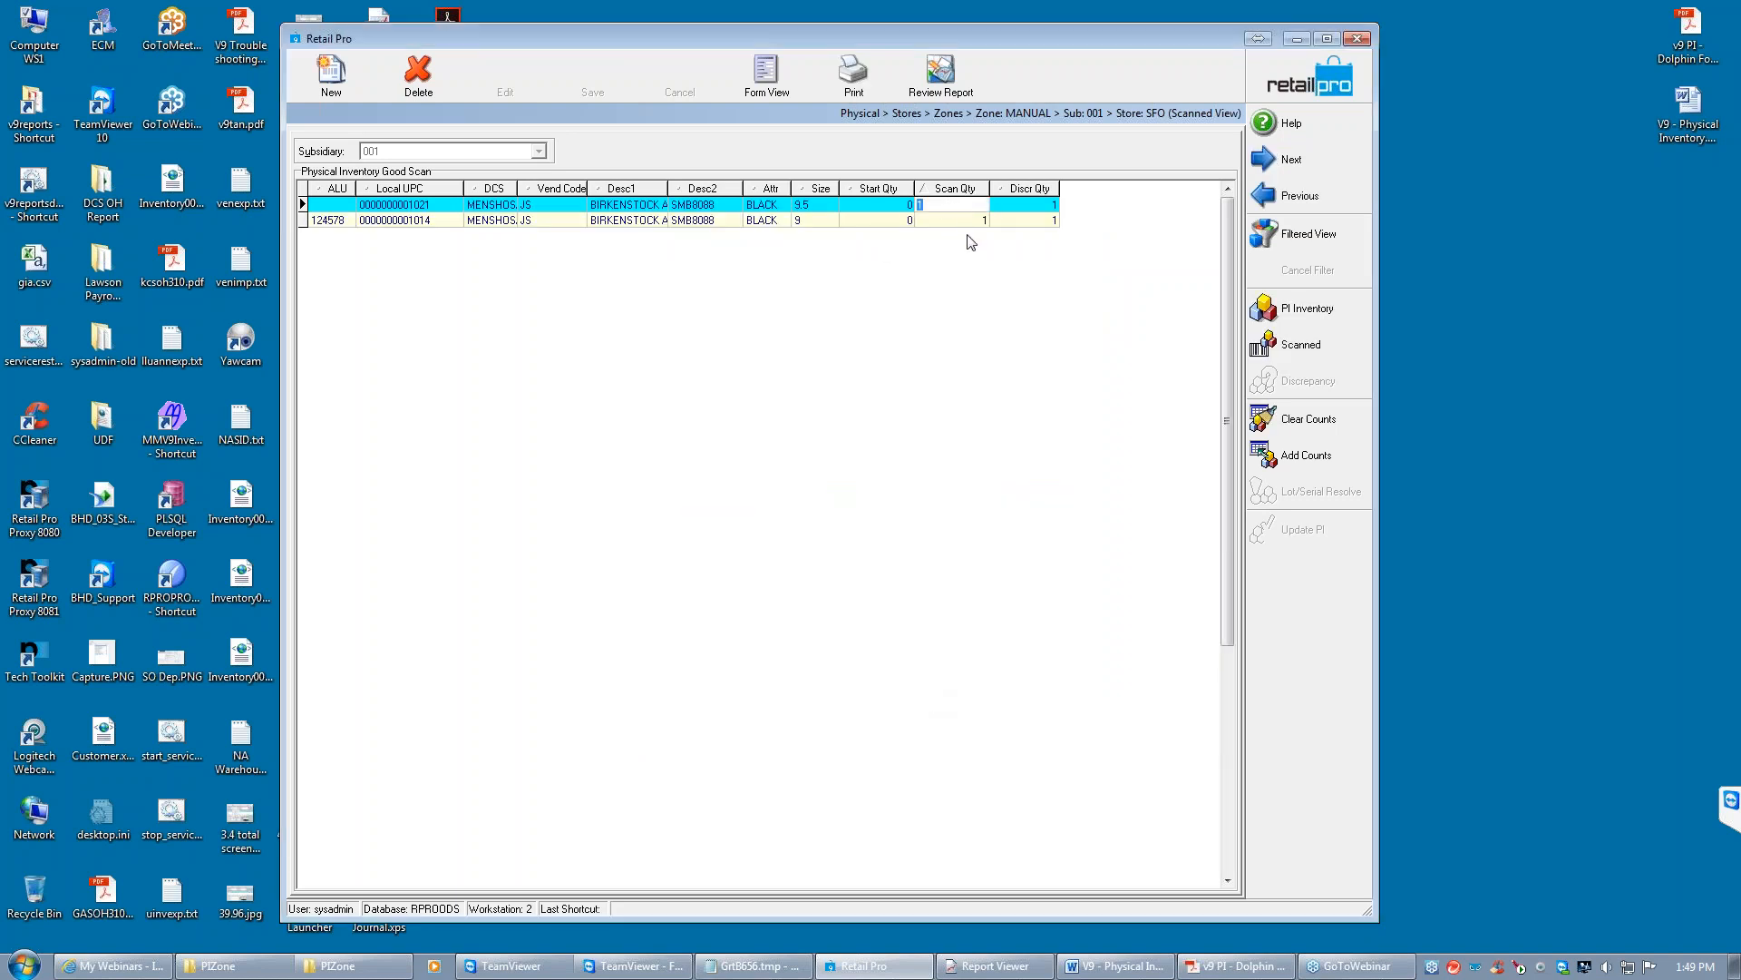
{"action": "type", "text": "-1"}
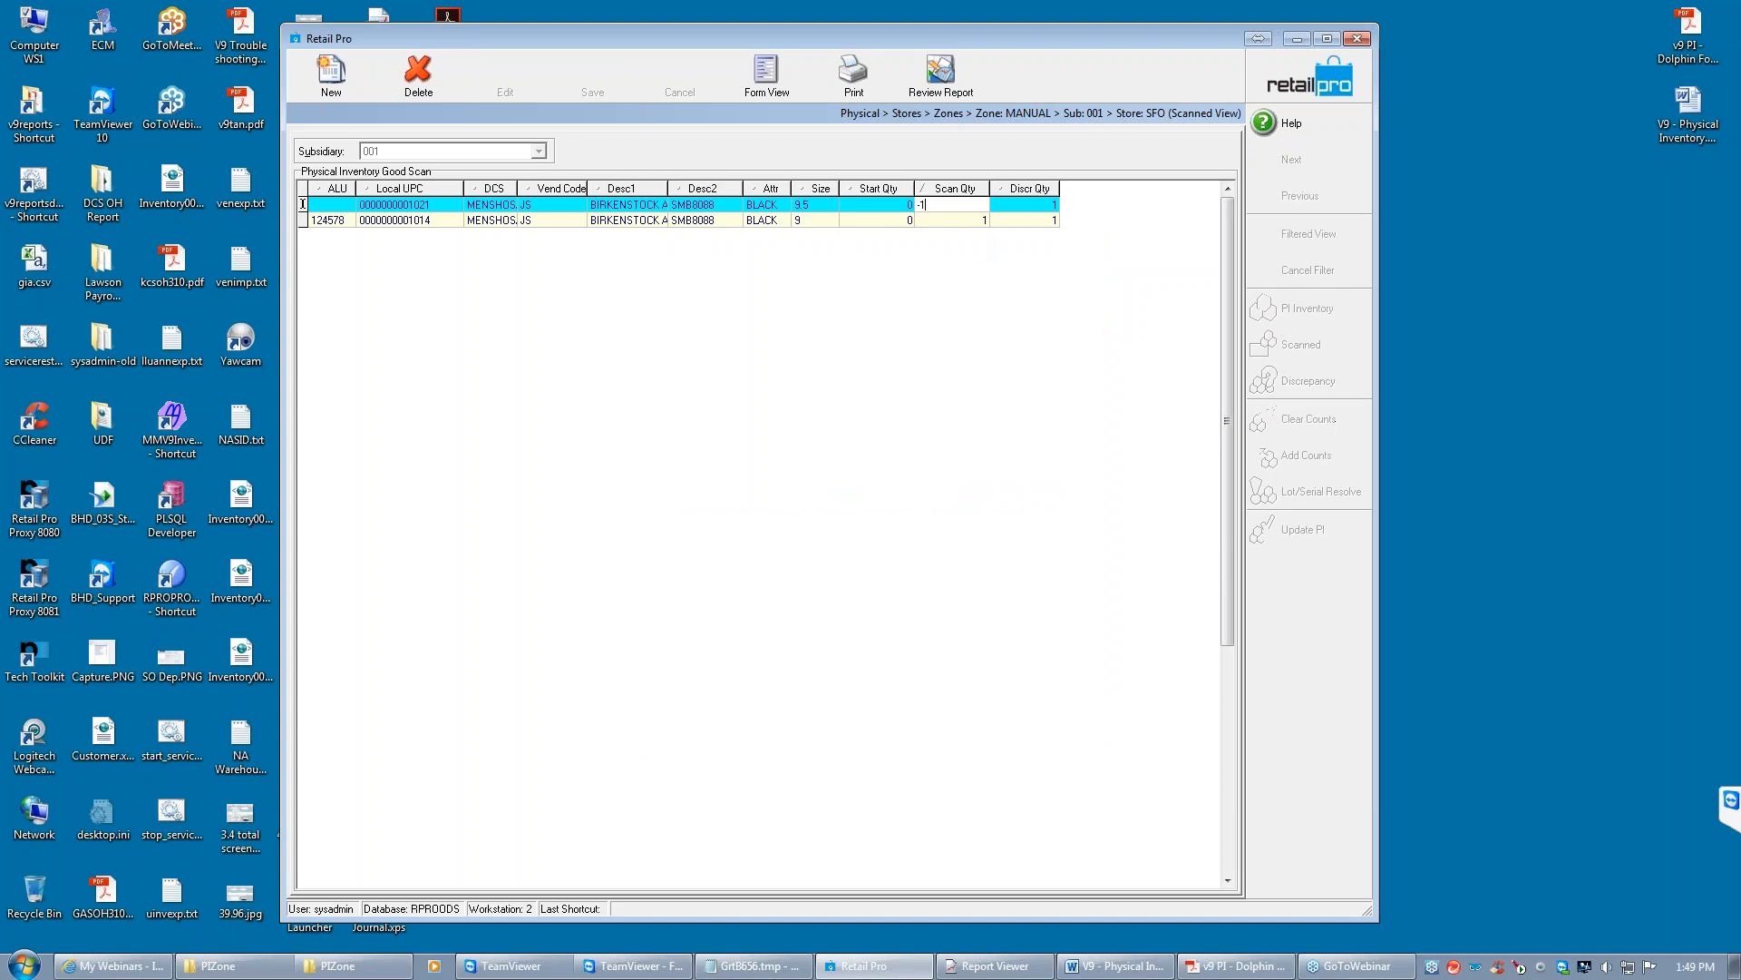
{"action": "key", "text": "Tab"}
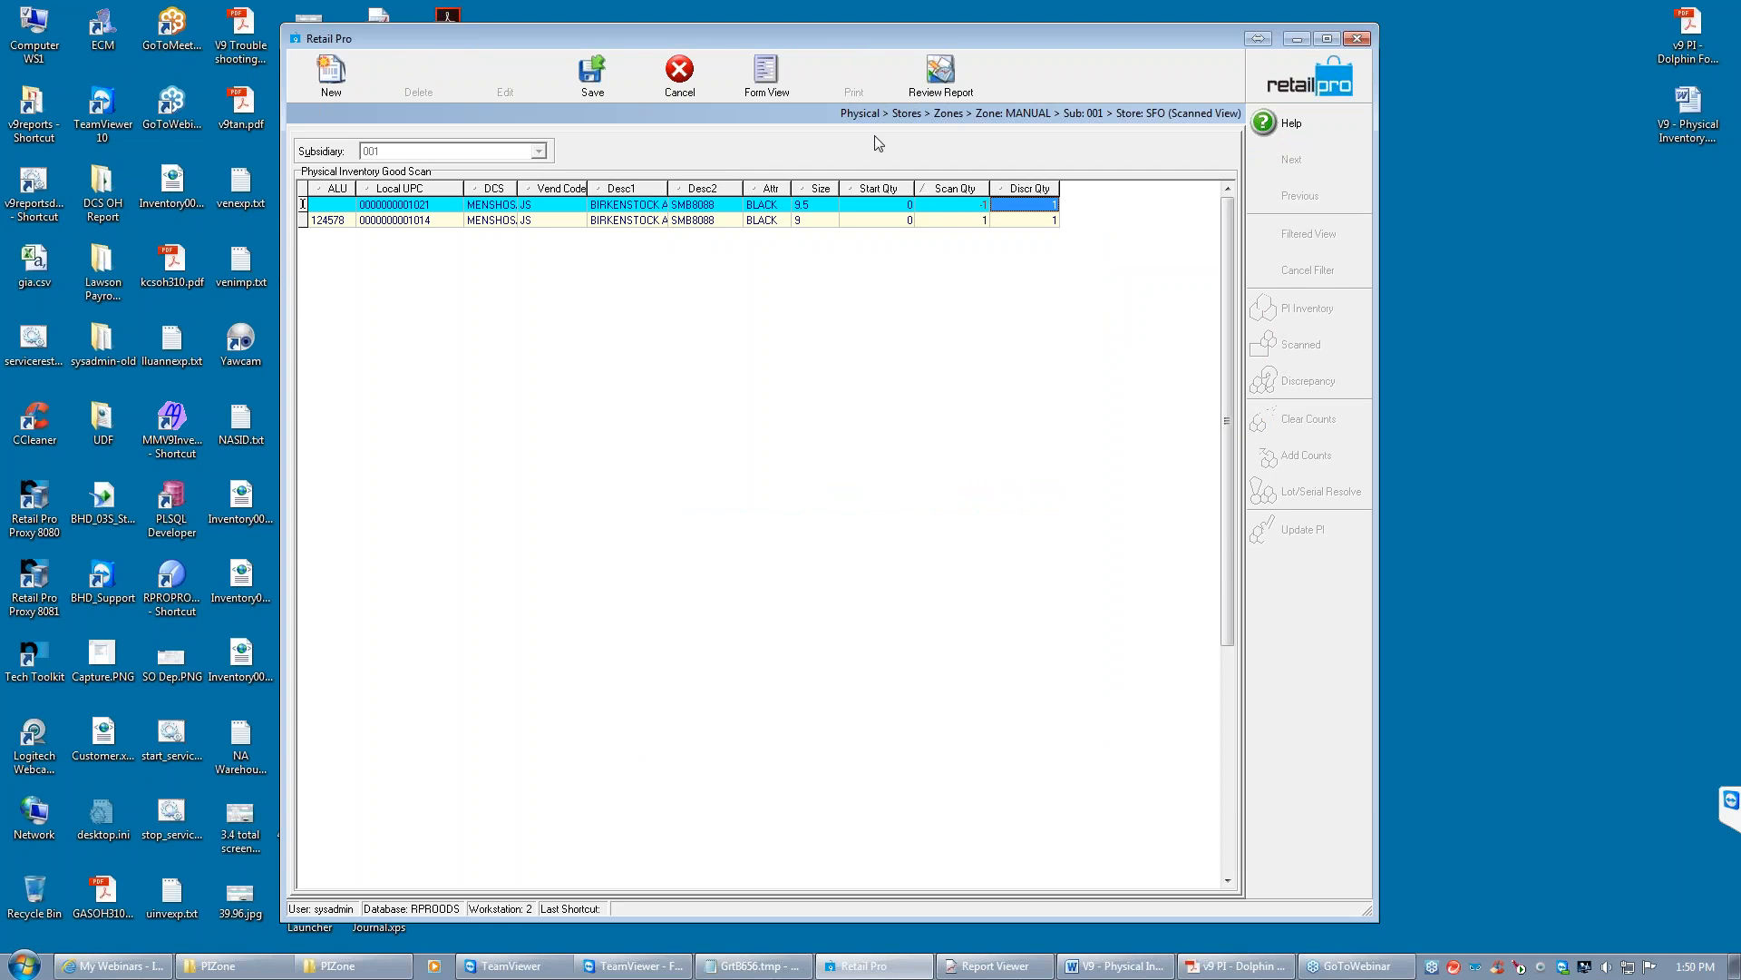
{"action": "left_click", "coordinate": [948, 220]}
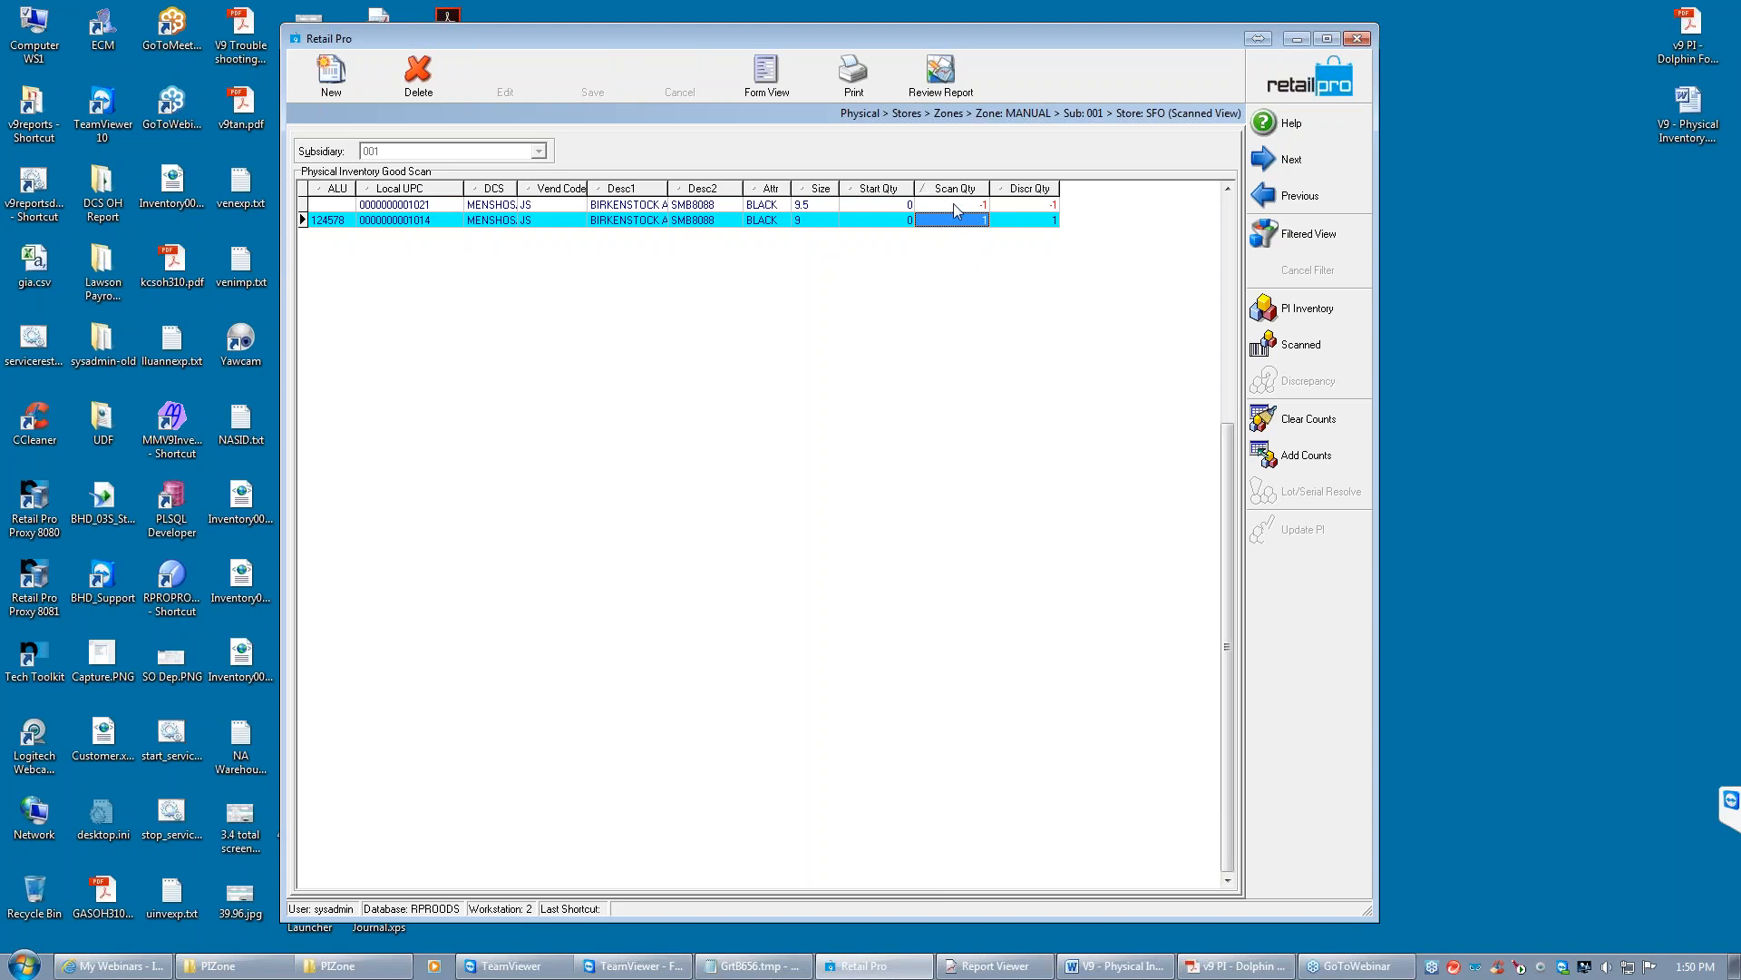
{"action": "left_click", "coordinate": [954, 203]}
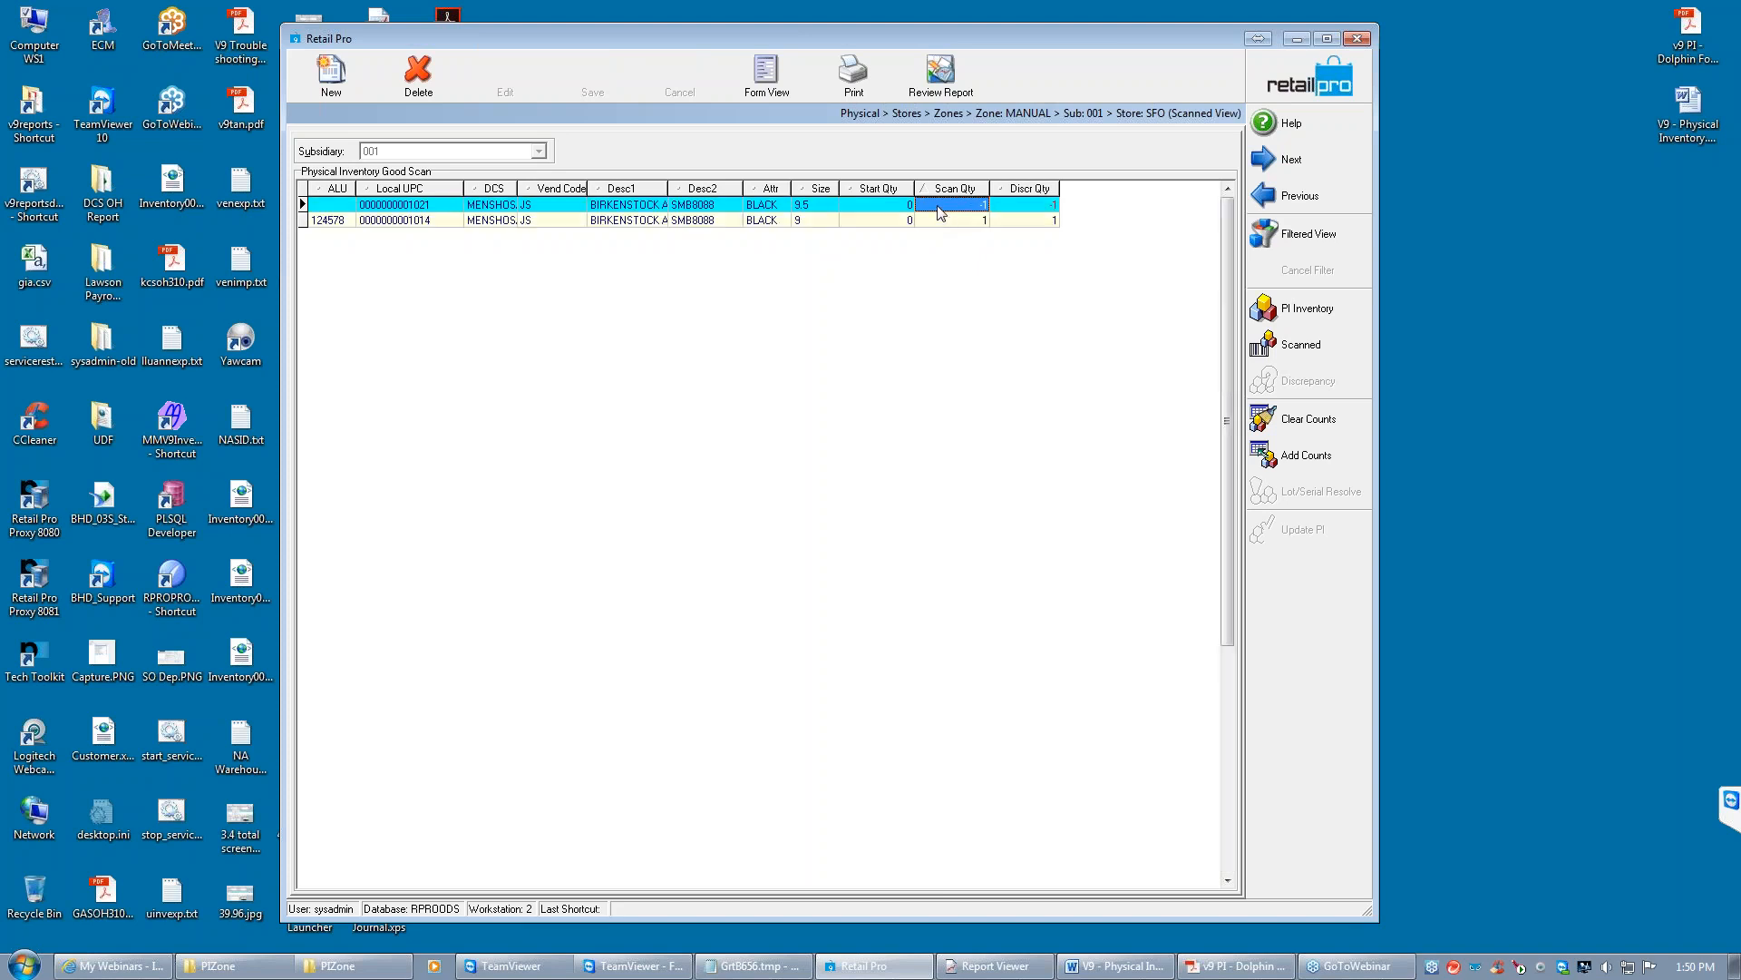
{"action": "left_click", "coordinate": [940, 207]}
Return to the zone list and merge the MANUAL zone into the physical inventory
{"action": "left_click", "coordinate": [1303, 83]}
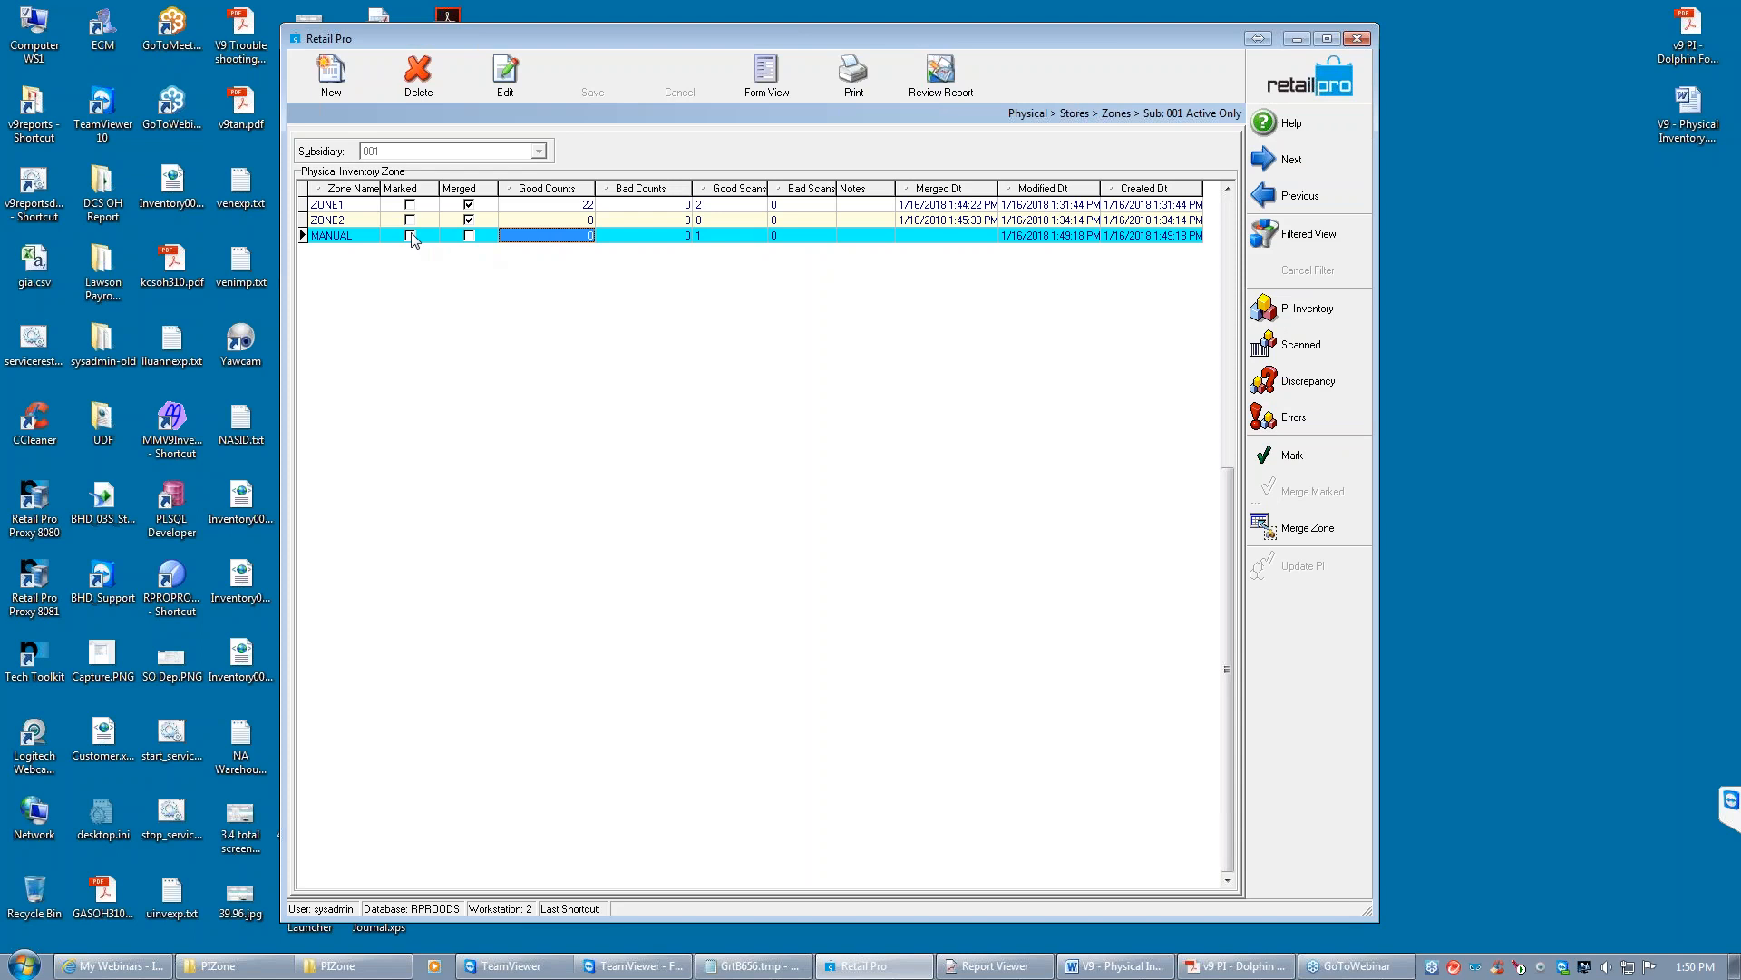
{"action": "left_click", "coordinate": [644, 233]}
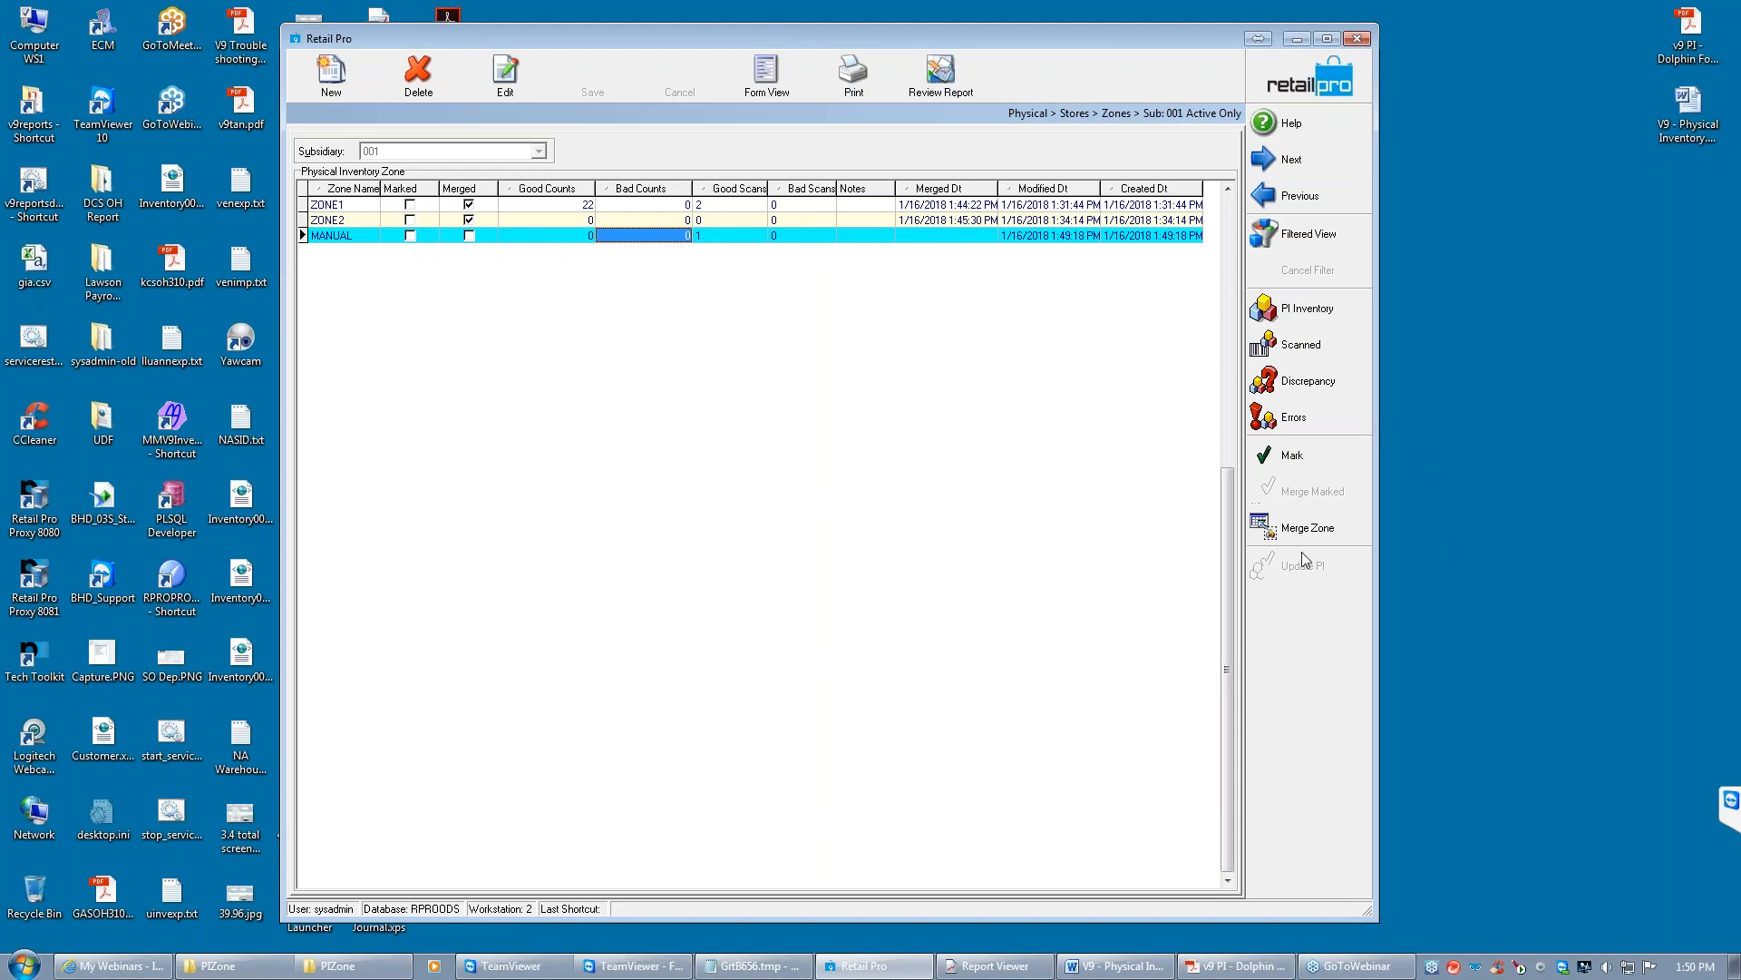
{"action": "left_click", "coordinate": [1267, 527]}
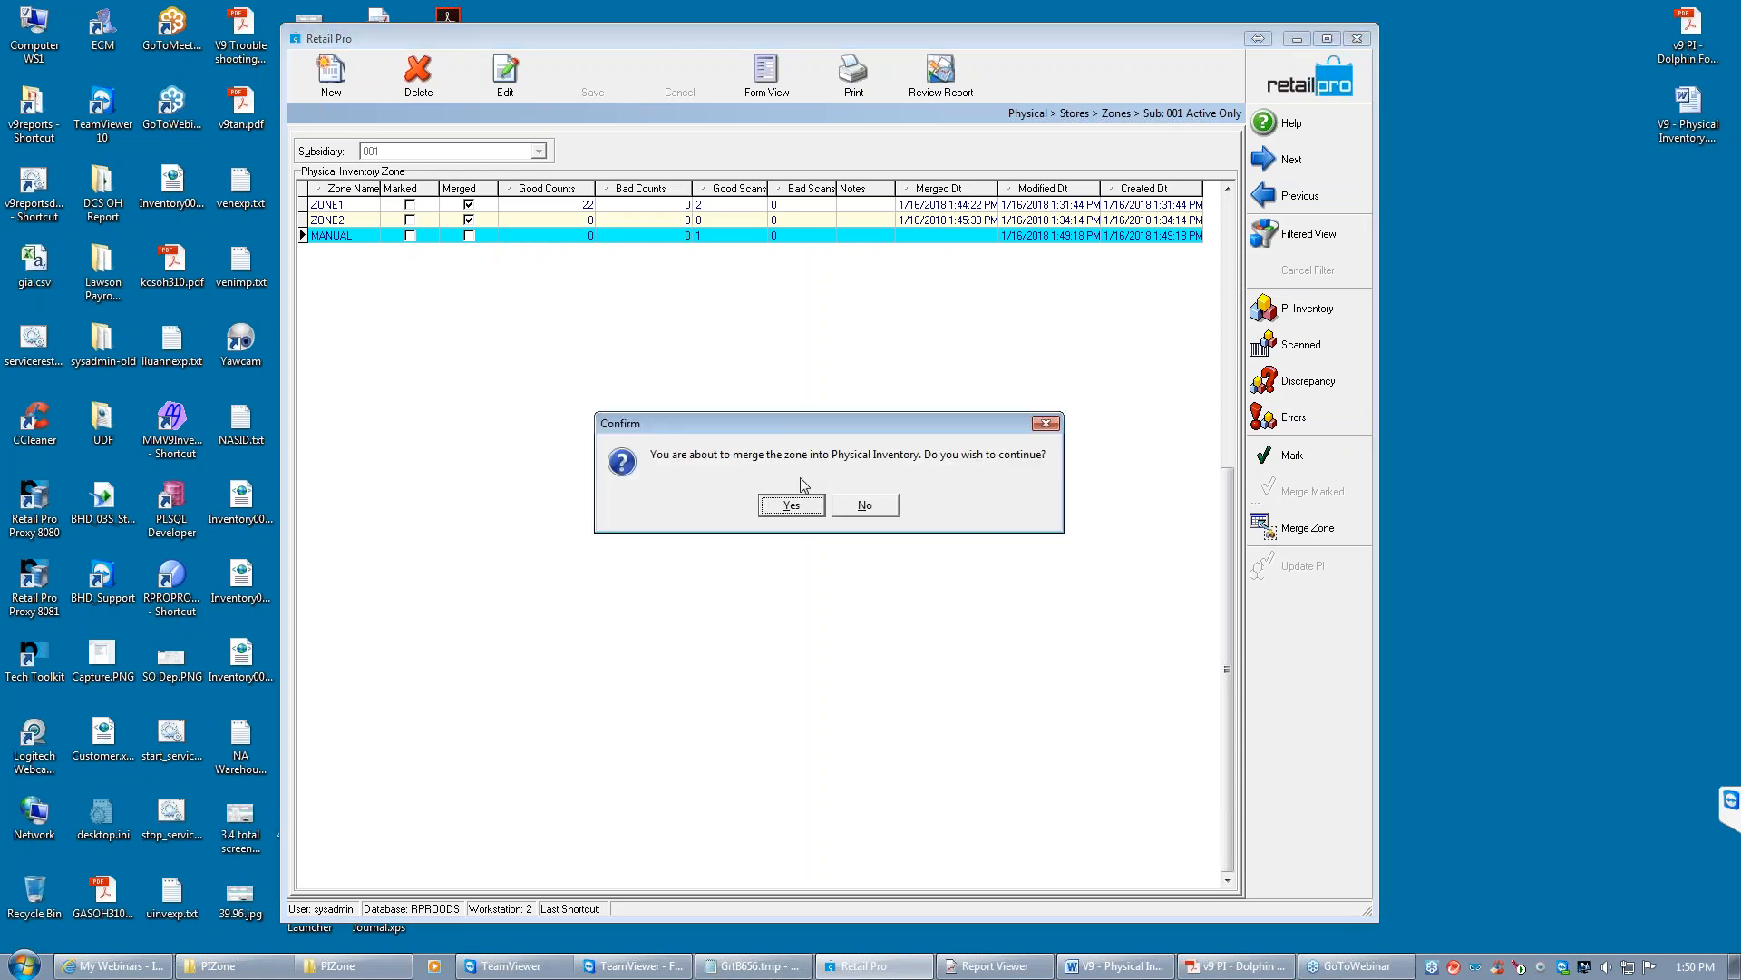
{"action": "left_click", "coordinate": [792, 505]}
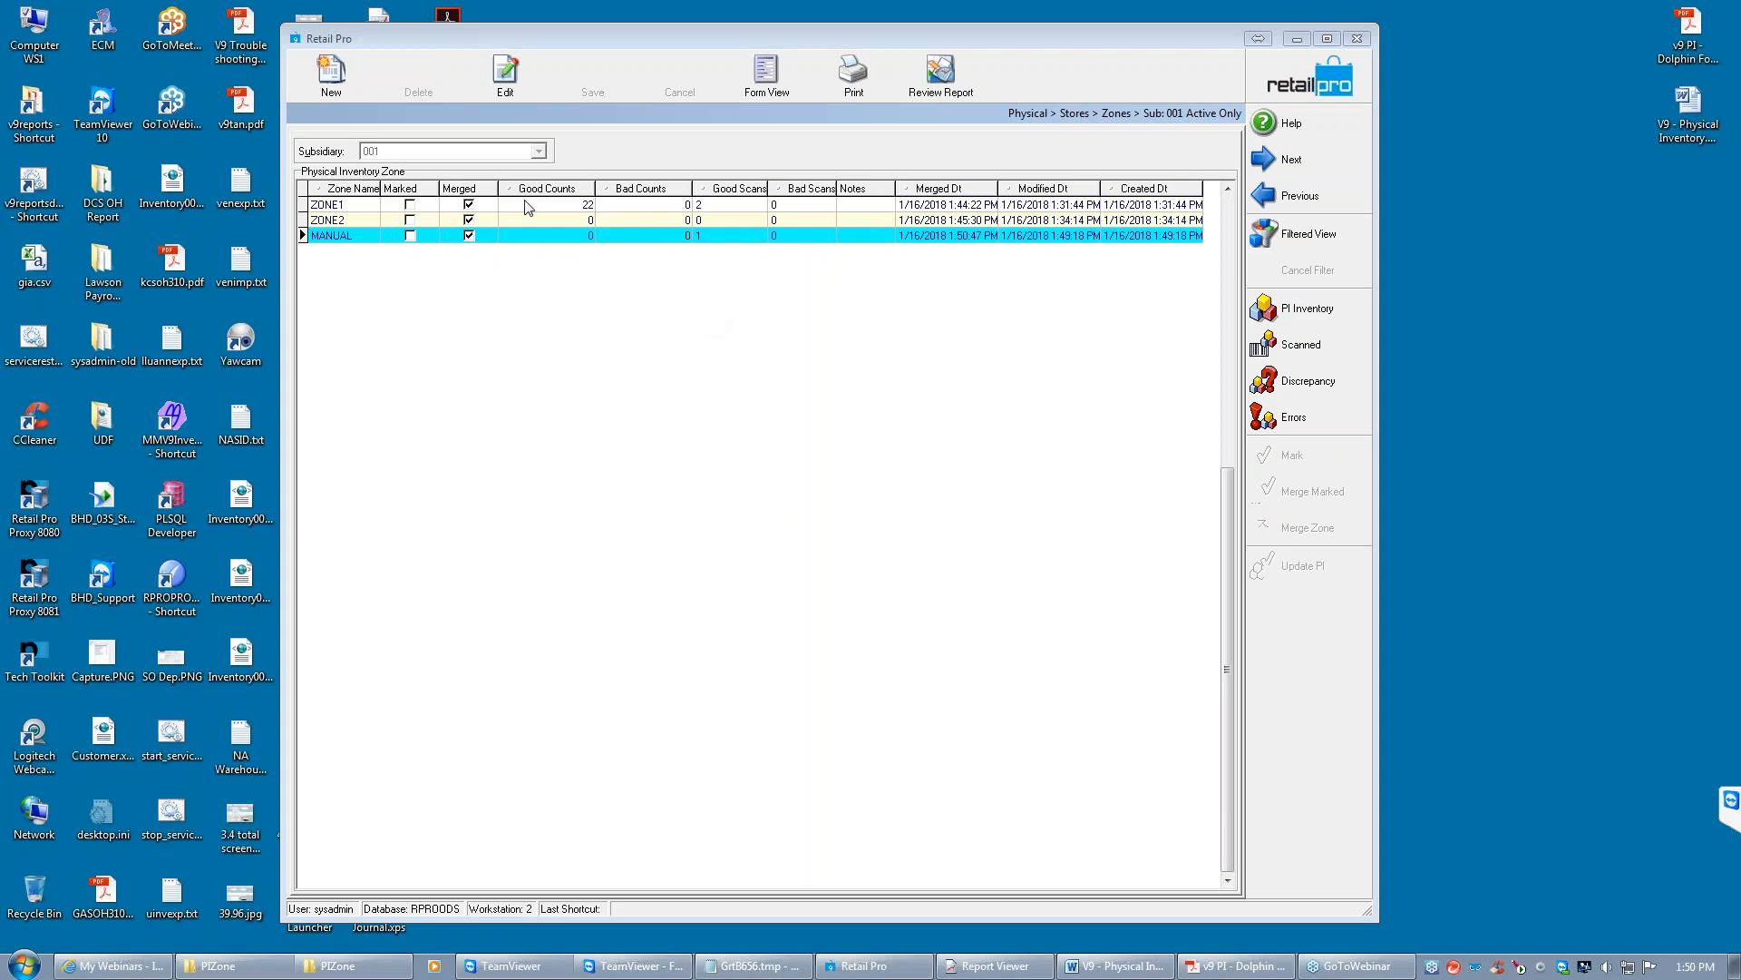
Go back to the store's inventory sheet and open its discrepancy list to check the adjusted scan quantities
{"action": "left_click", "coordinate": [1350, 95]}
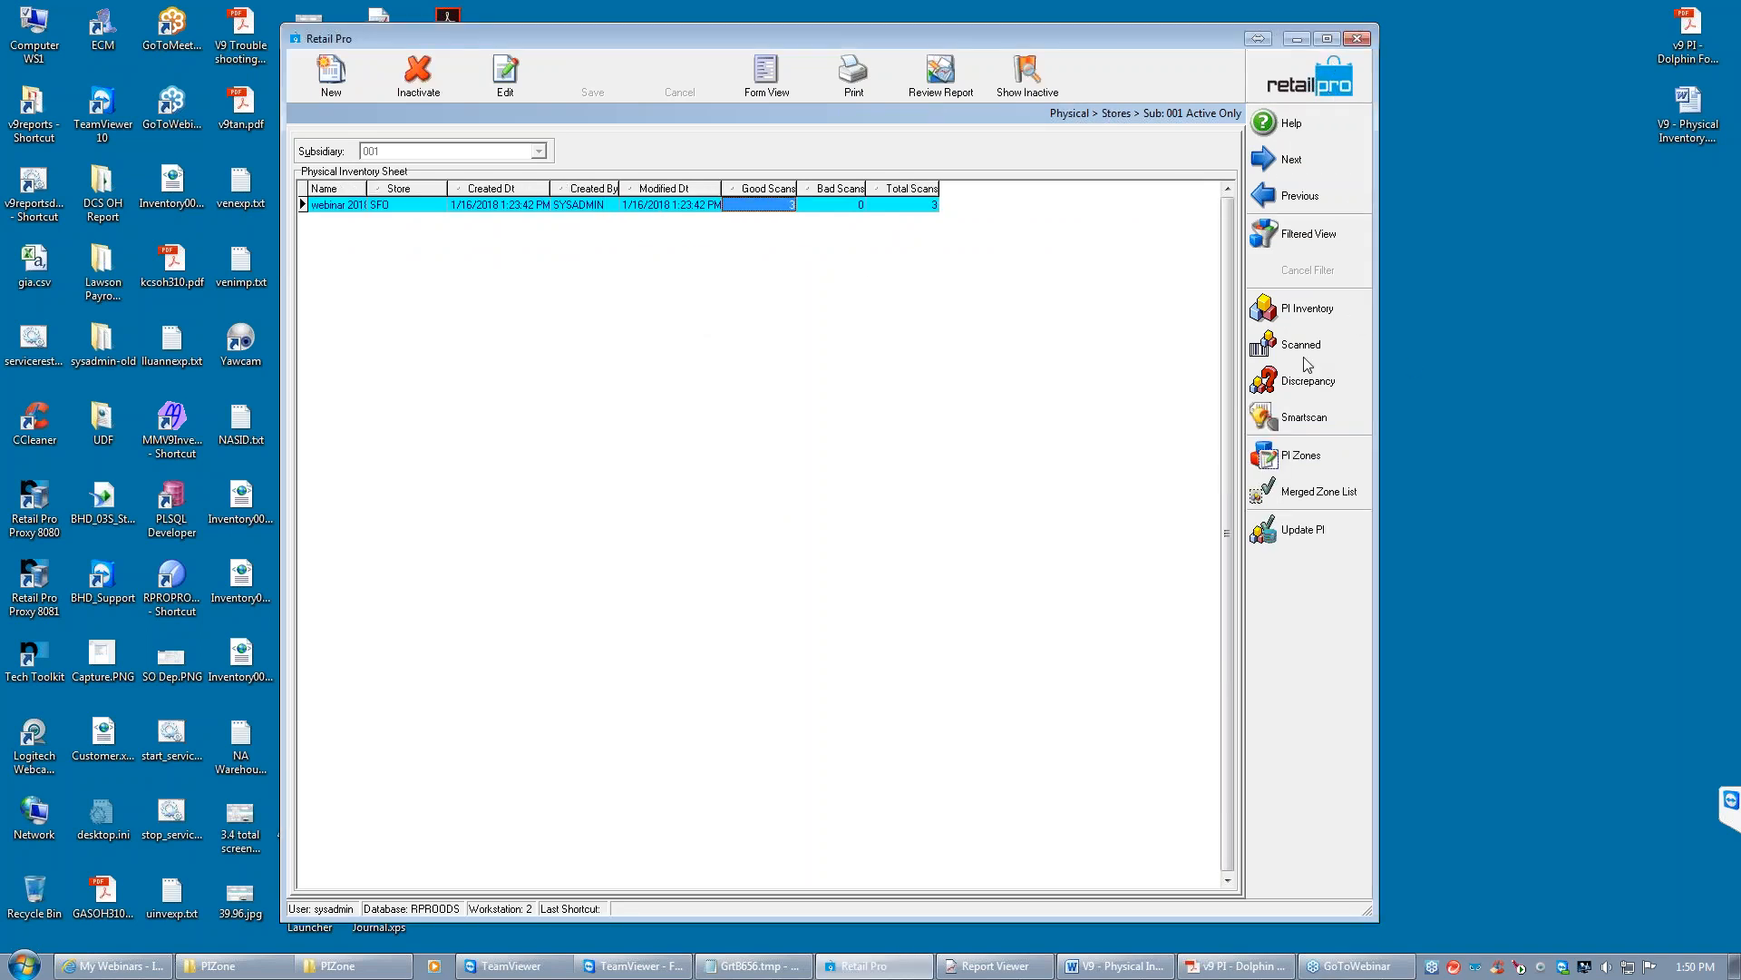
{"action": "left_click", "coordinate": [1473, 276]}
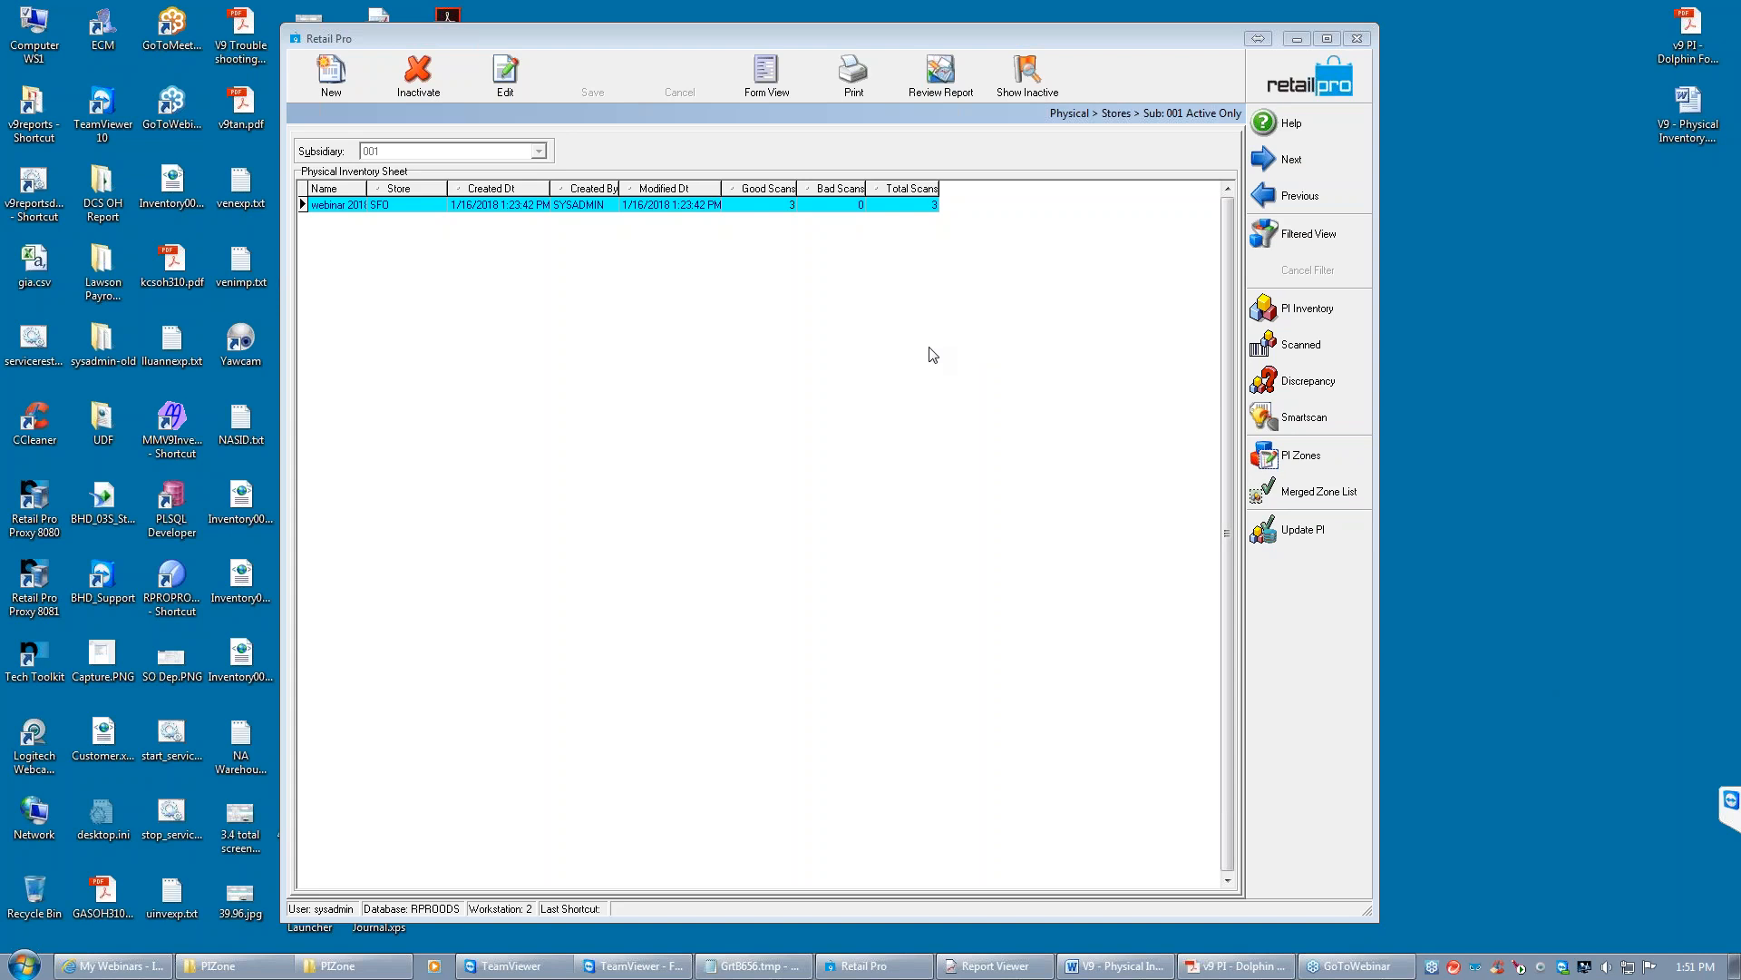
{"action": "left_click", "coordinate": [1317, 379]}
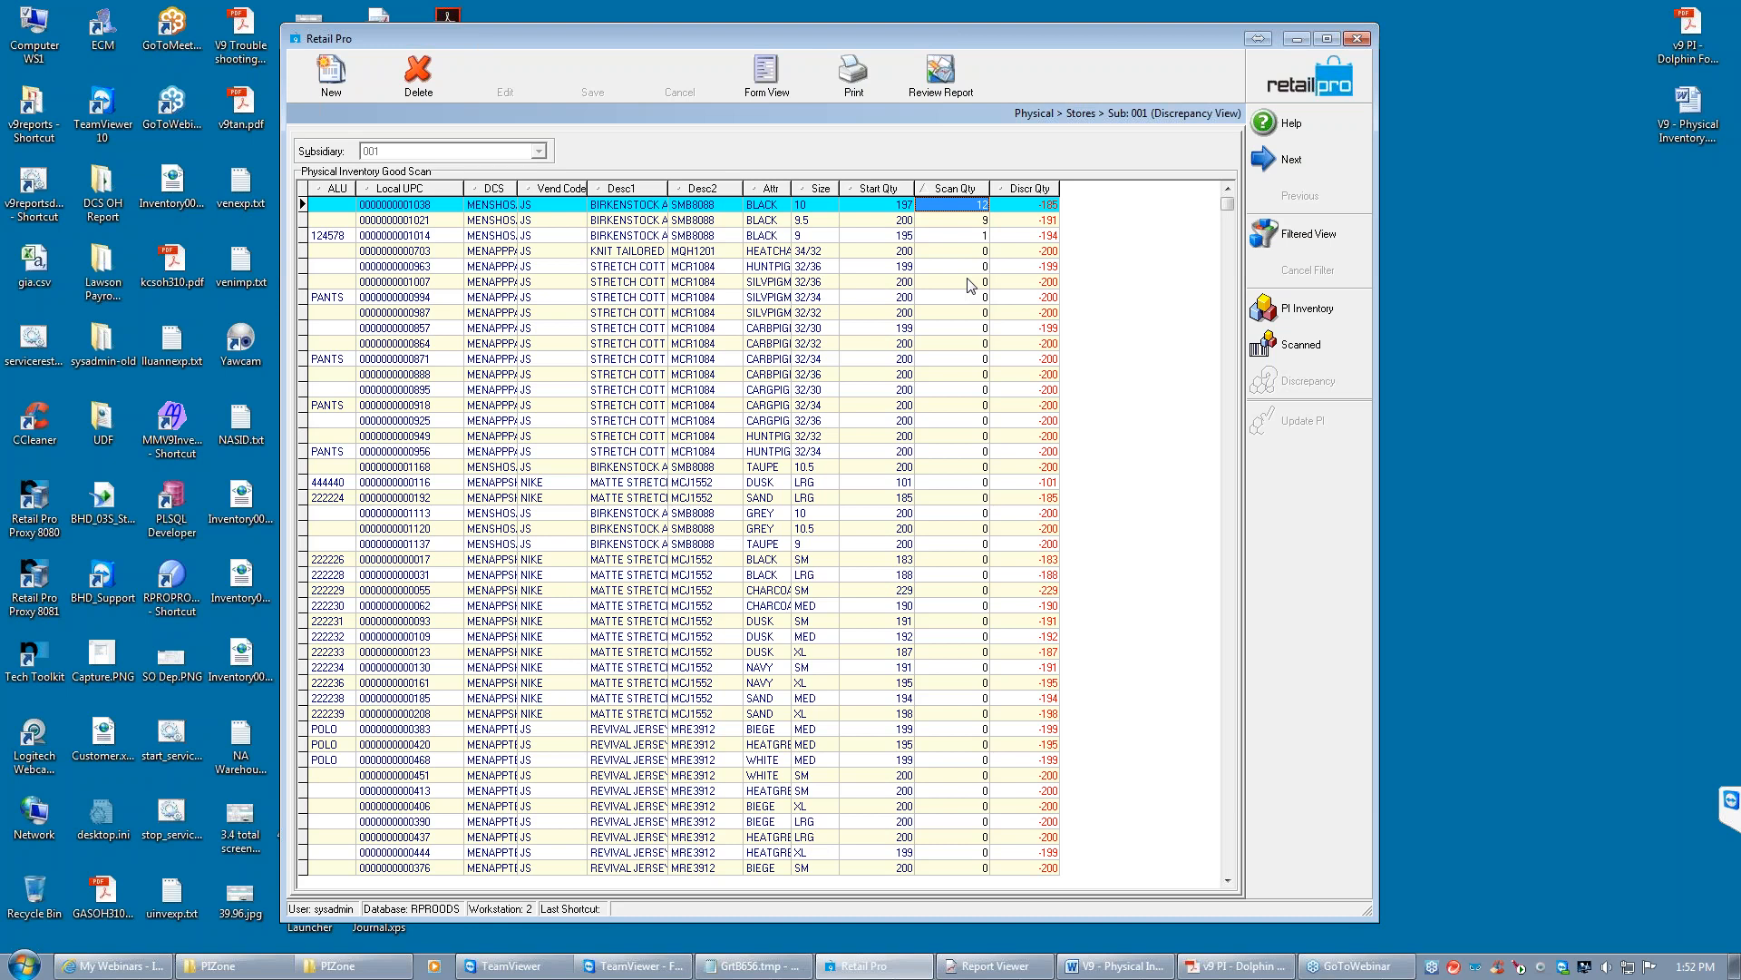
{"action": "left_click", "coordinate": [871, 283]}
{"action": "left_click", "coordinate": [874, 286]}
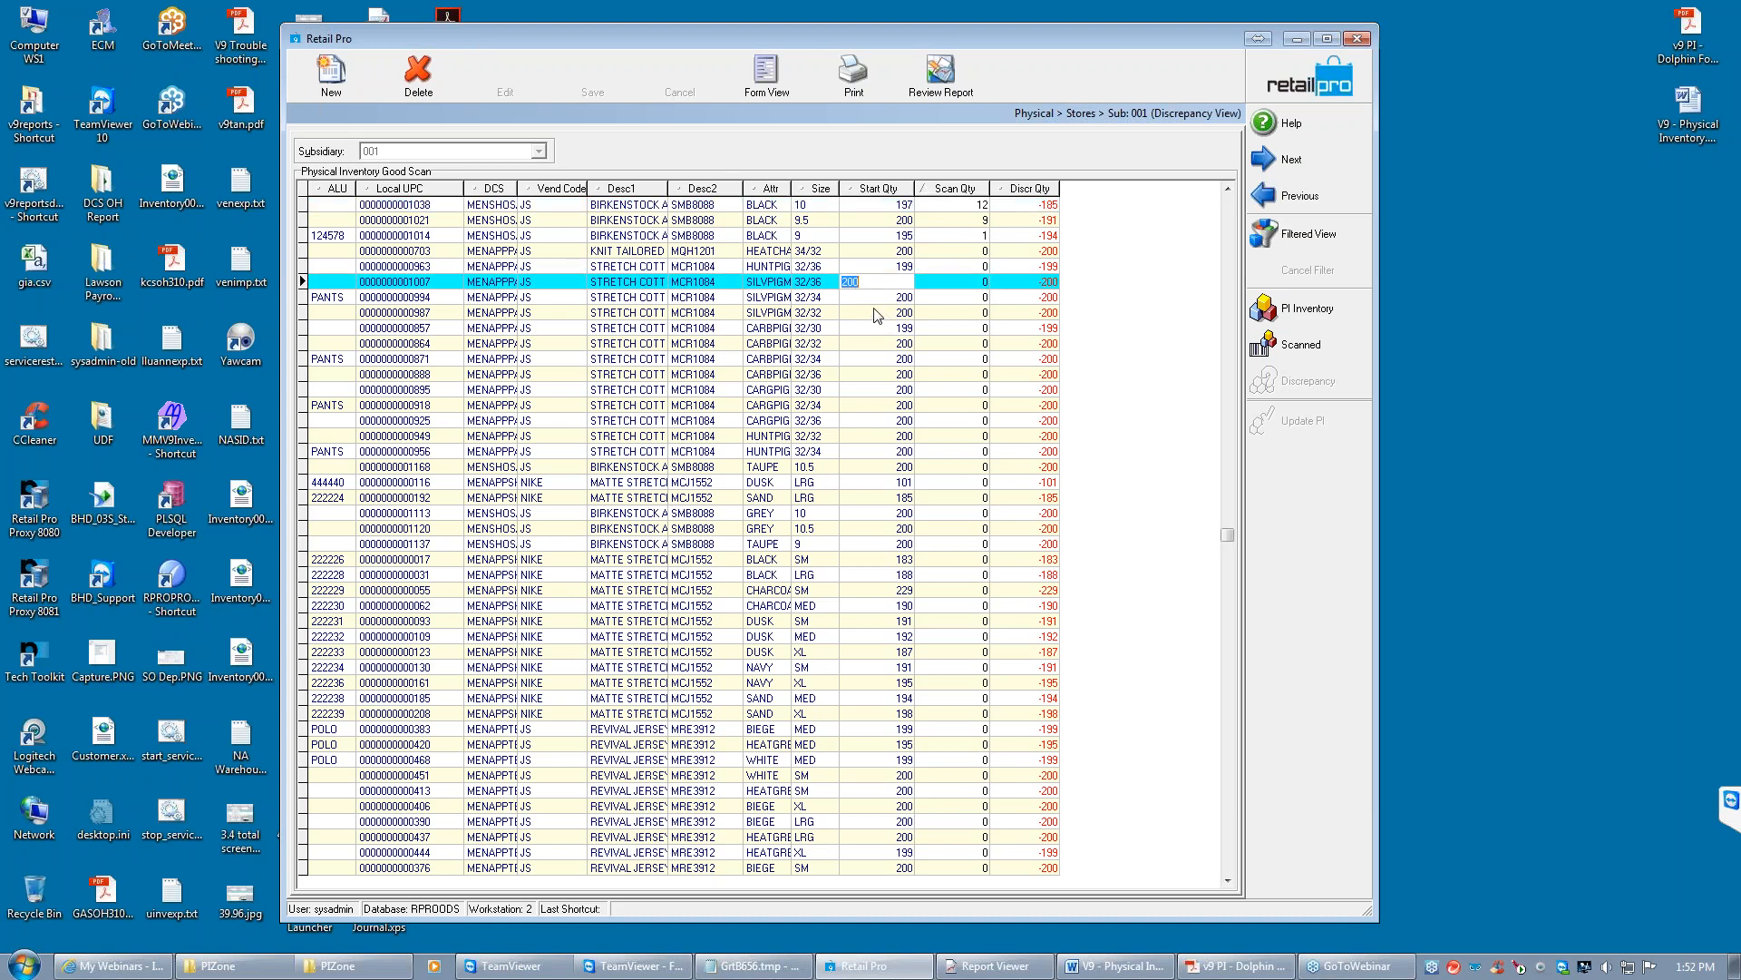
{"action": "left_click", "coordinate": [949, 222]}
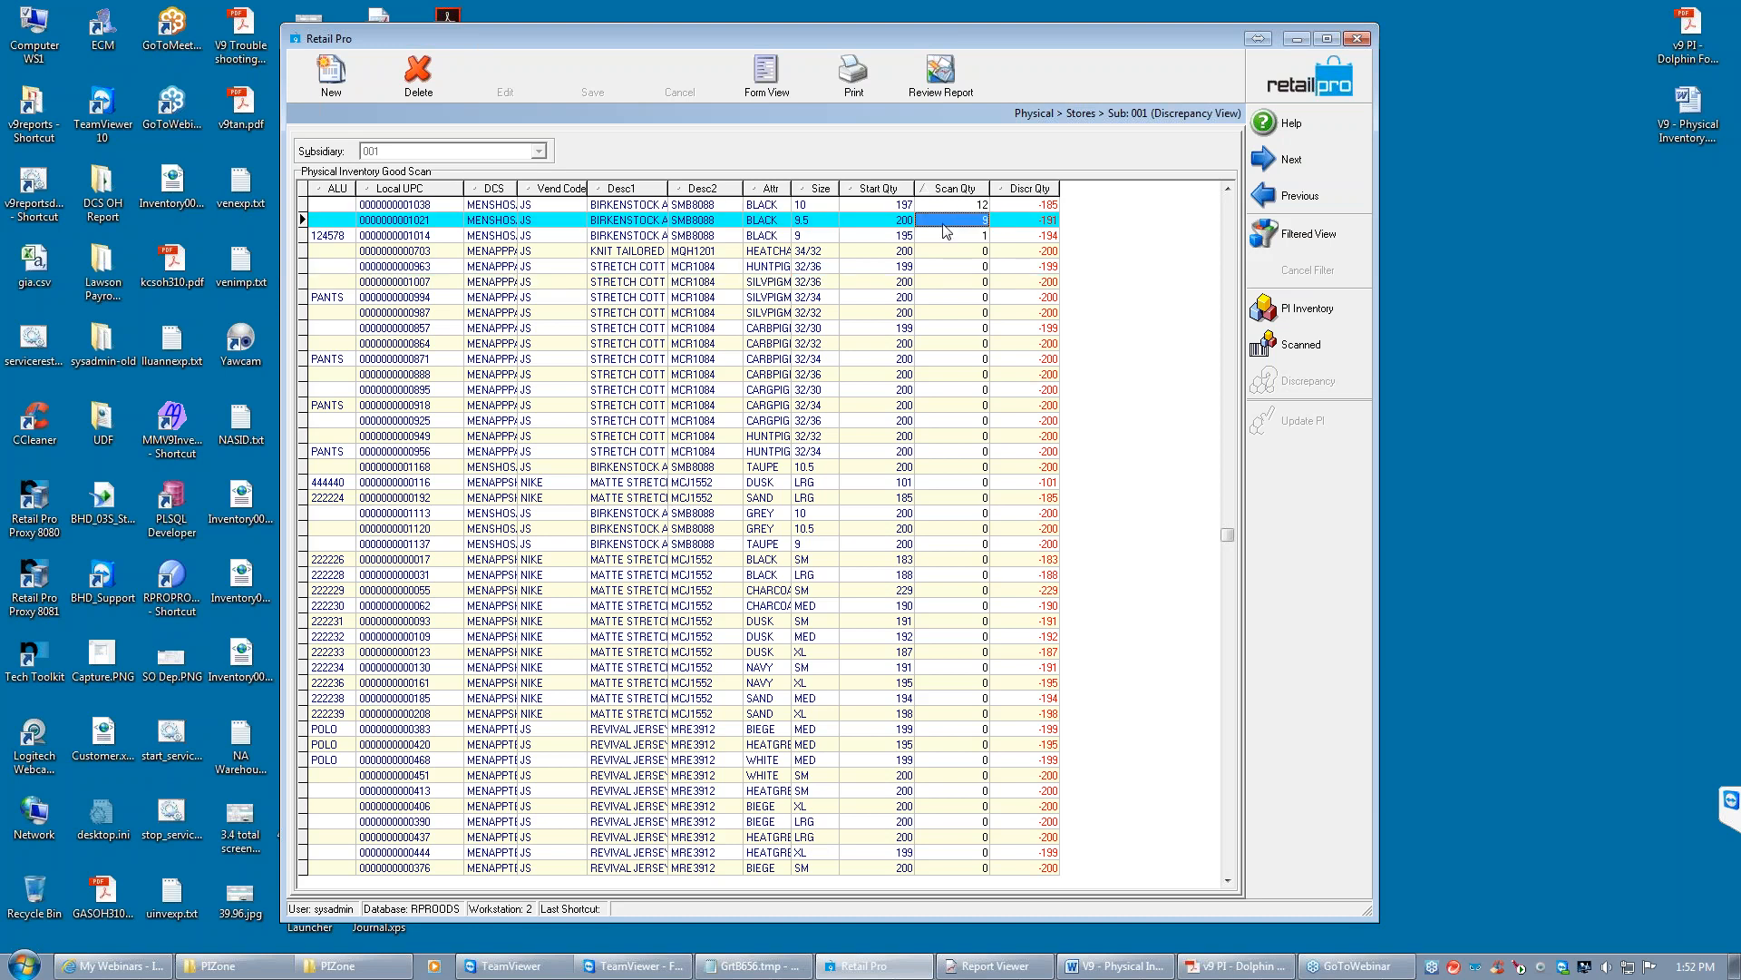
{"action": "left_click", "coordinate": [876, 222]}
{"action": "left_click", "coordinate": [969, 222]}
{"action": "left_click", "coordinate": [1020, 222]}
{"action": "left_click", "coordinate": [881, 222]}
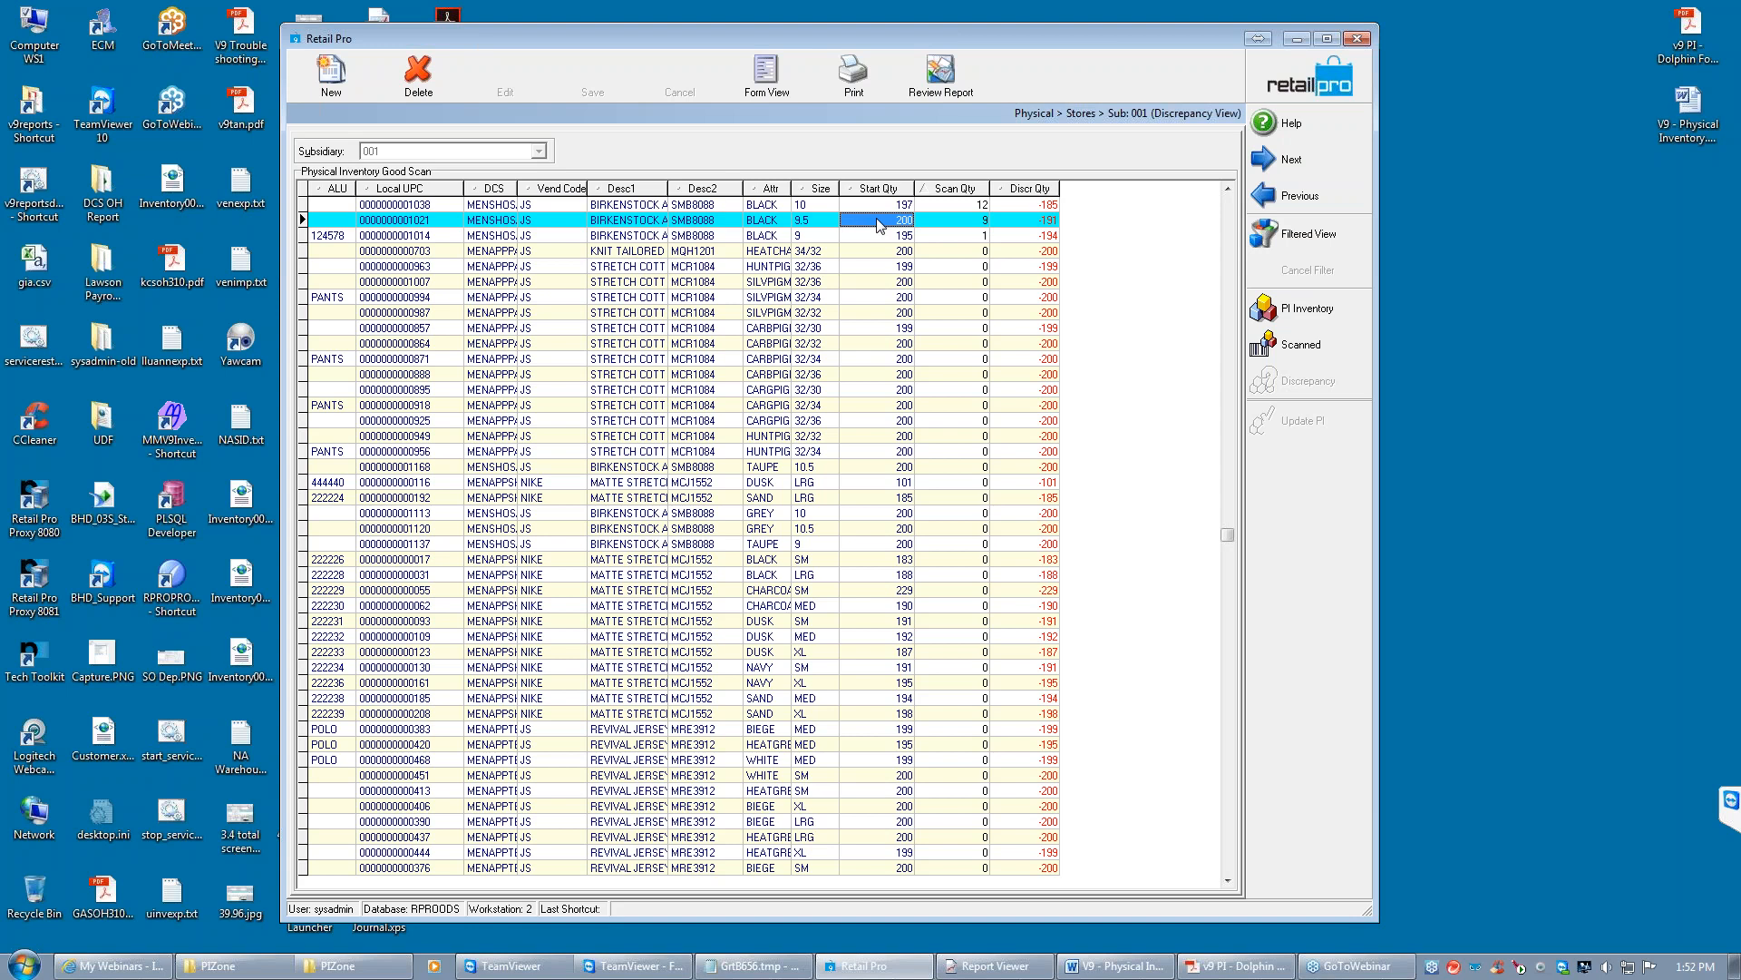
{"action": "left_click", "coordinate": [967, 227]}
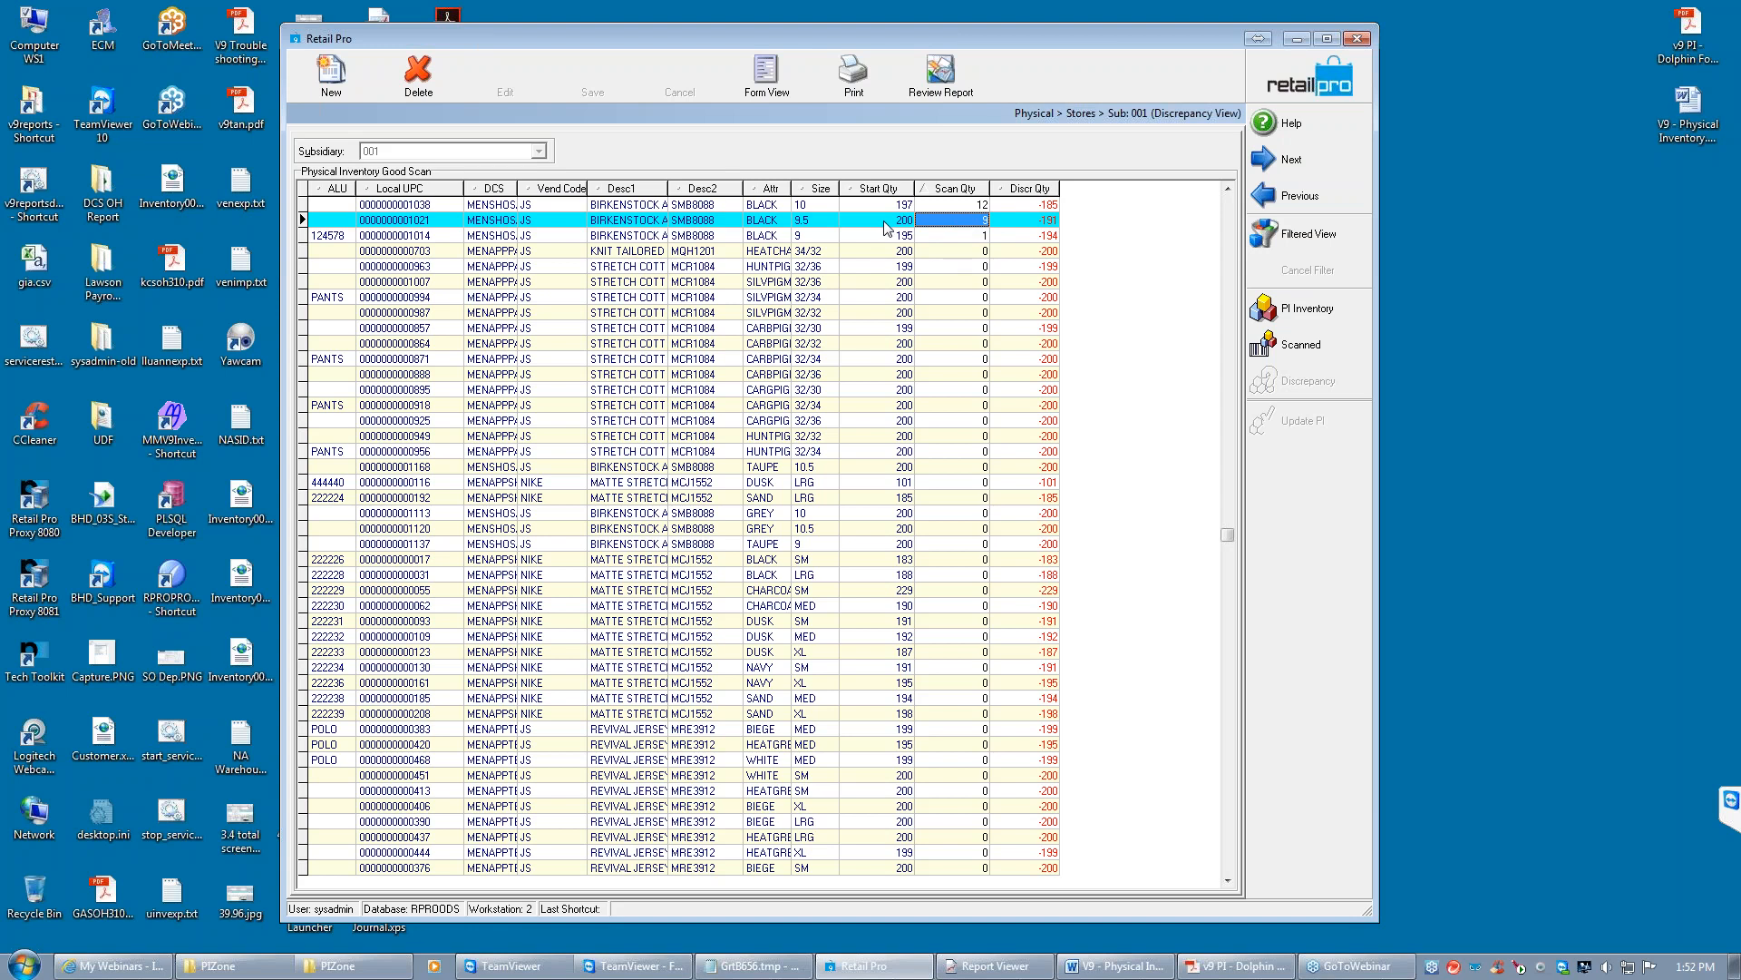
{"action": "left_click", "coordinate": [1016, 221]}
{"action": "left_click", "coordinate": [865, 219]}
{"action": "left_click", "coordinate": [954, 222]}
{"action": "left_click", "coordinate": [1050, 220]}
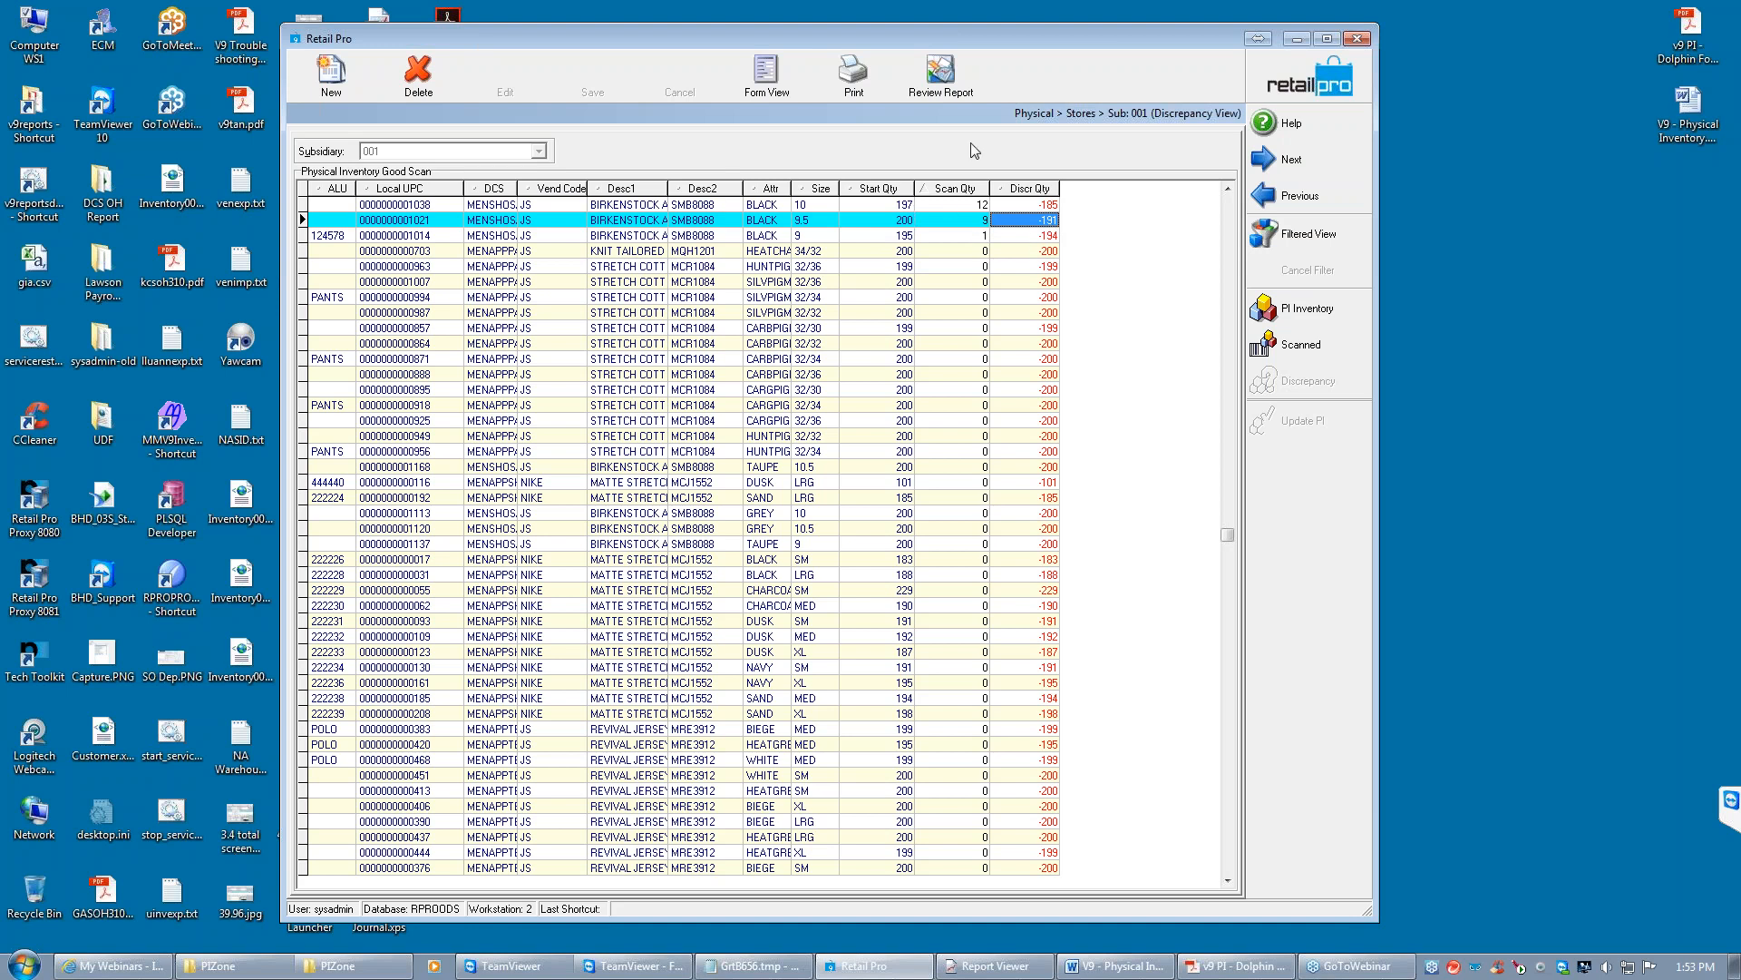
{"action": "left_click", "coordinate": [881, 220]}
{"action": "left_click", "coordinate": [1039, 220]}
{"action": "key", "text": "Left"}
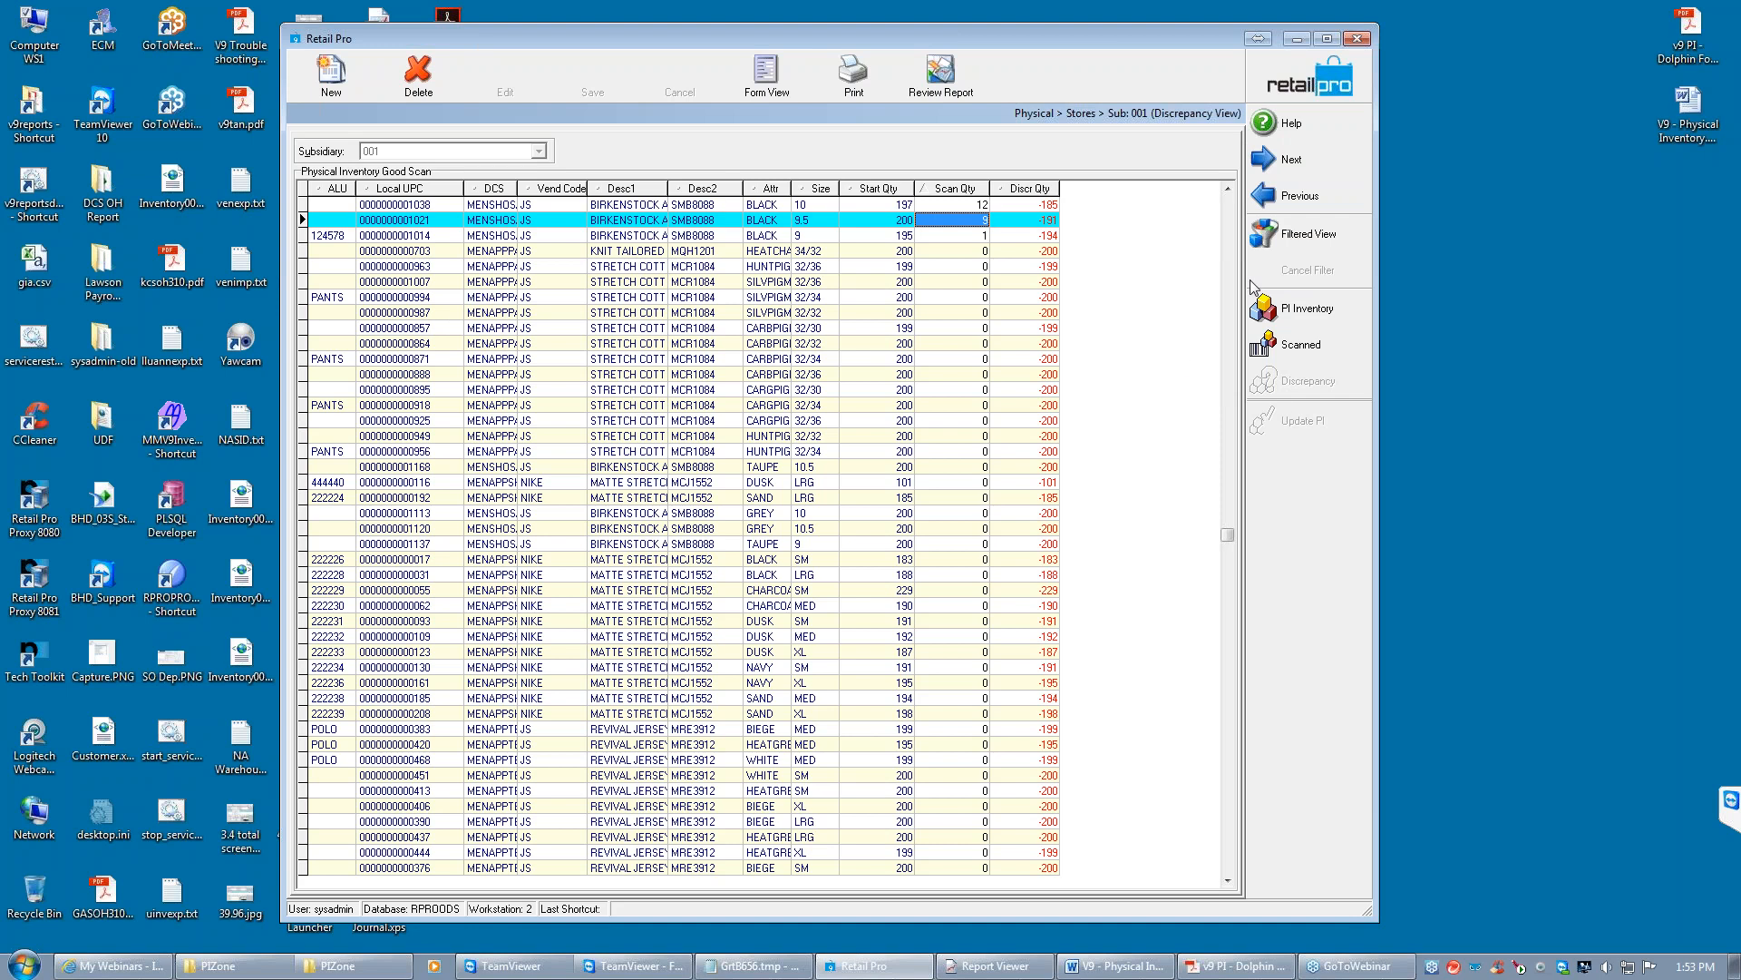
Return to the inventory sheet, open its merged zone list and select ZONE1
{"action": "left_click", "coordinate": [1313, 74]}
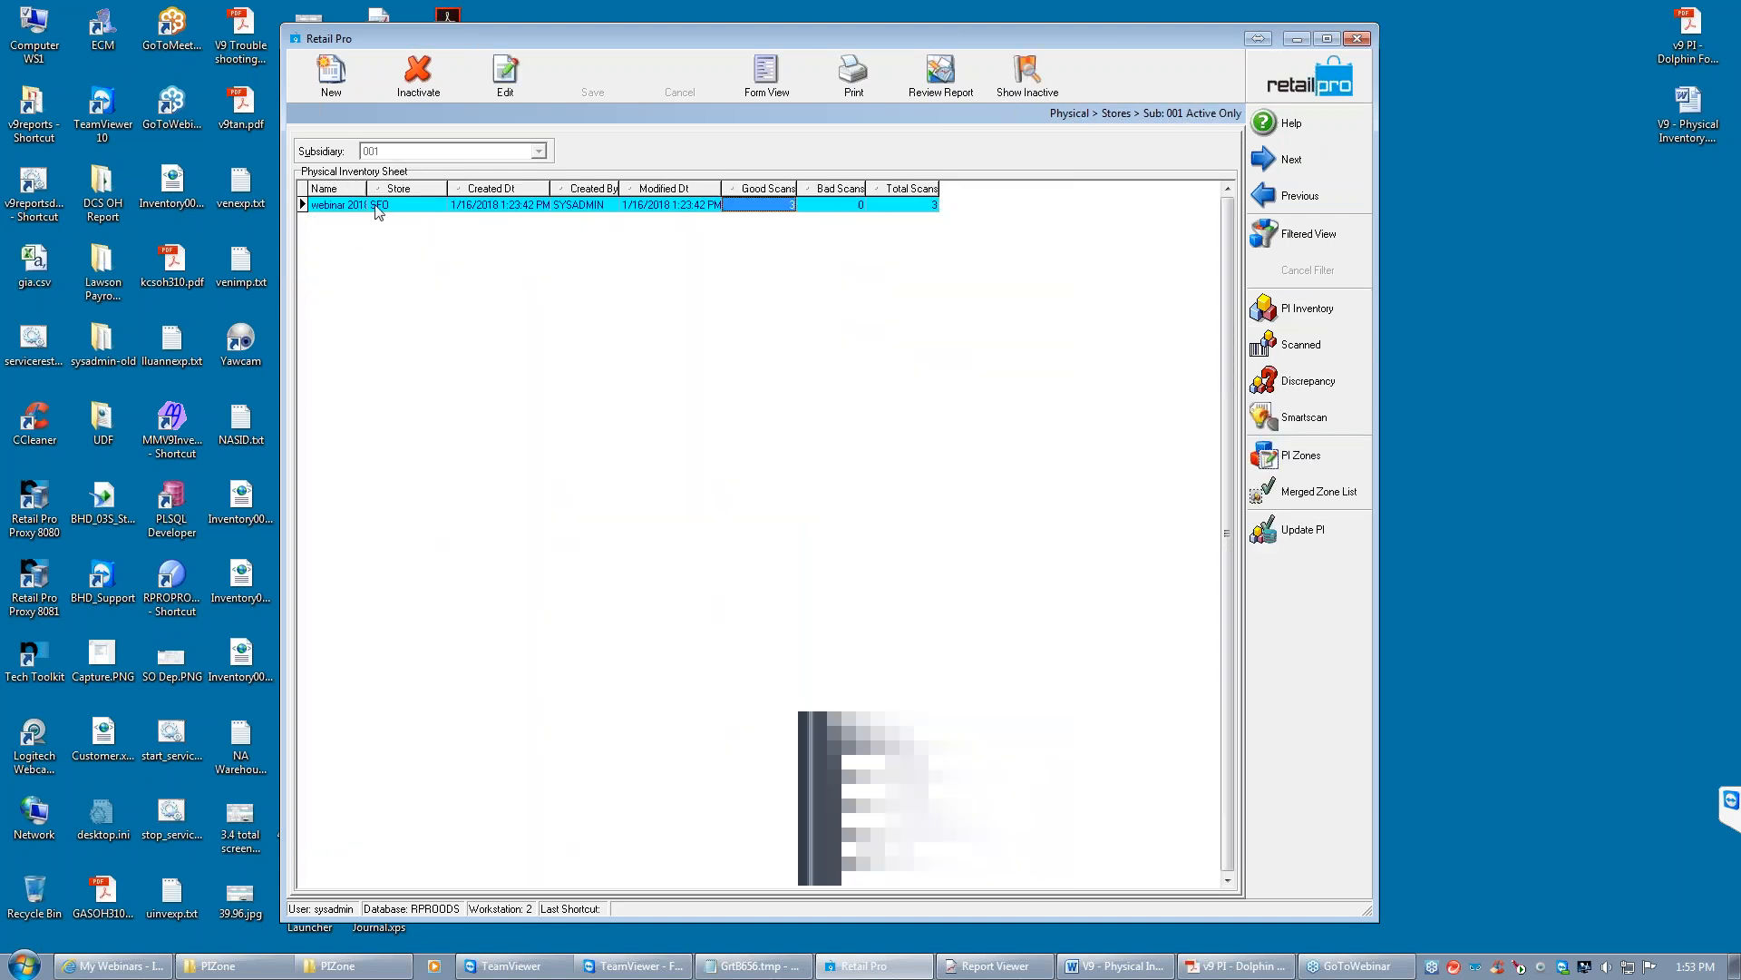
{"action": "left_click", "coordinate": [1320, 495]}
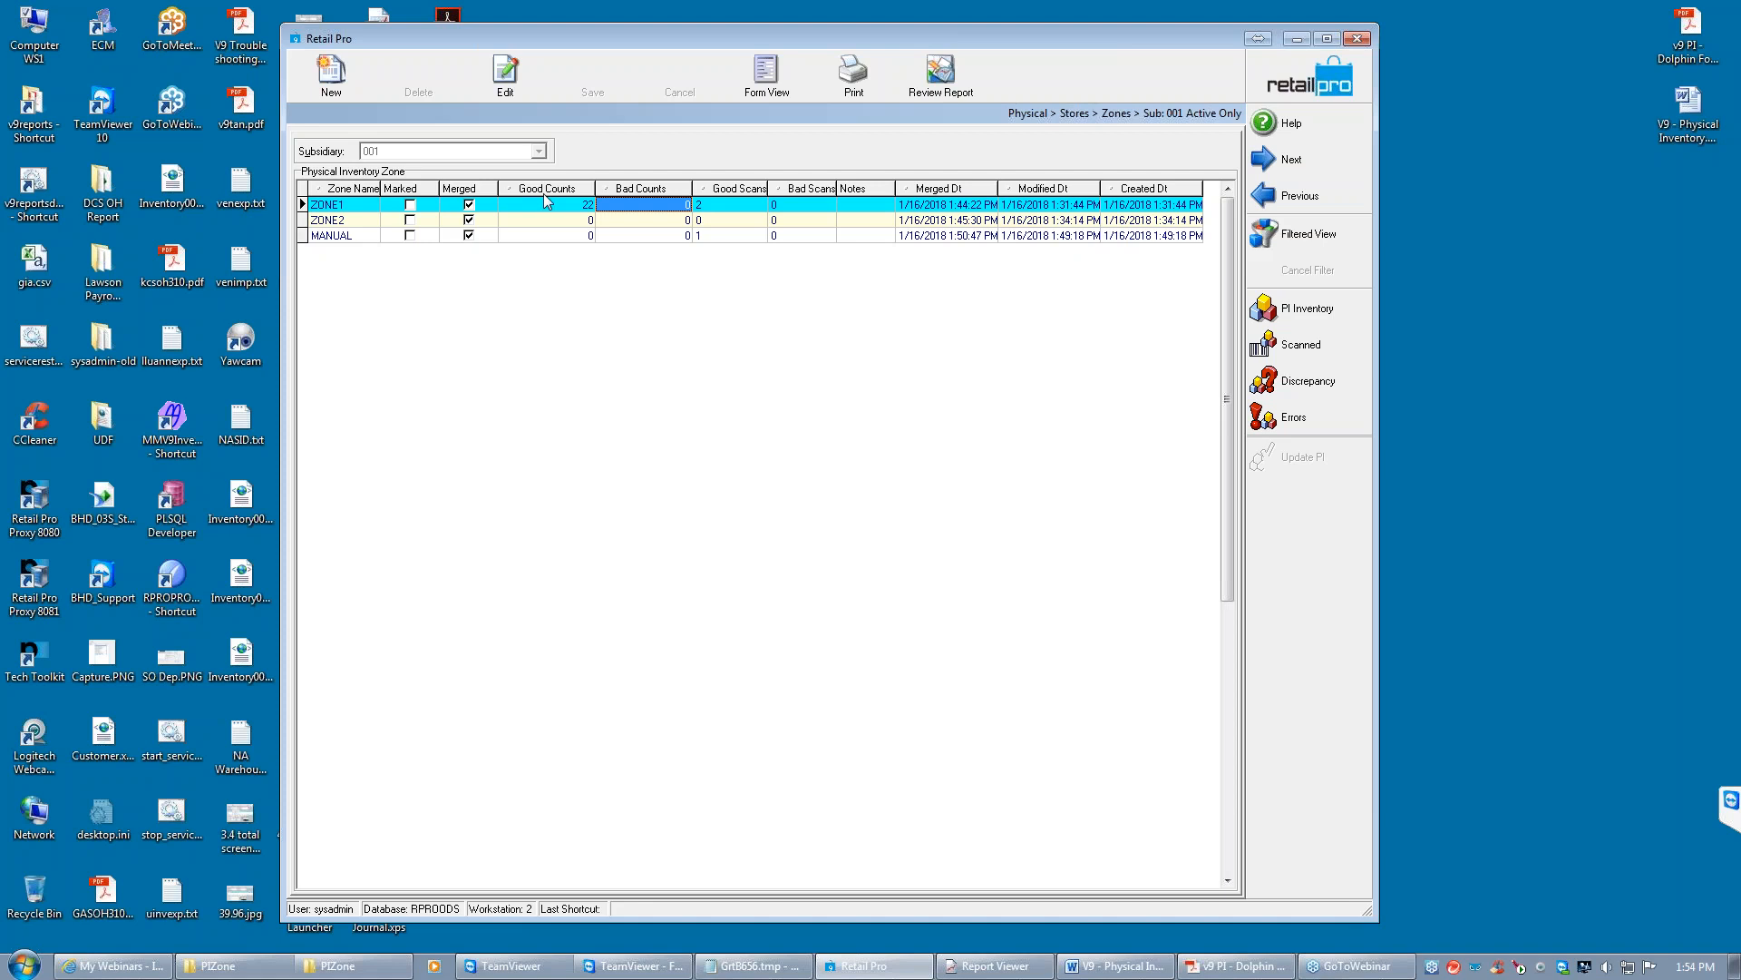
{"action": "left_click", "coordinate": [516, 203]}
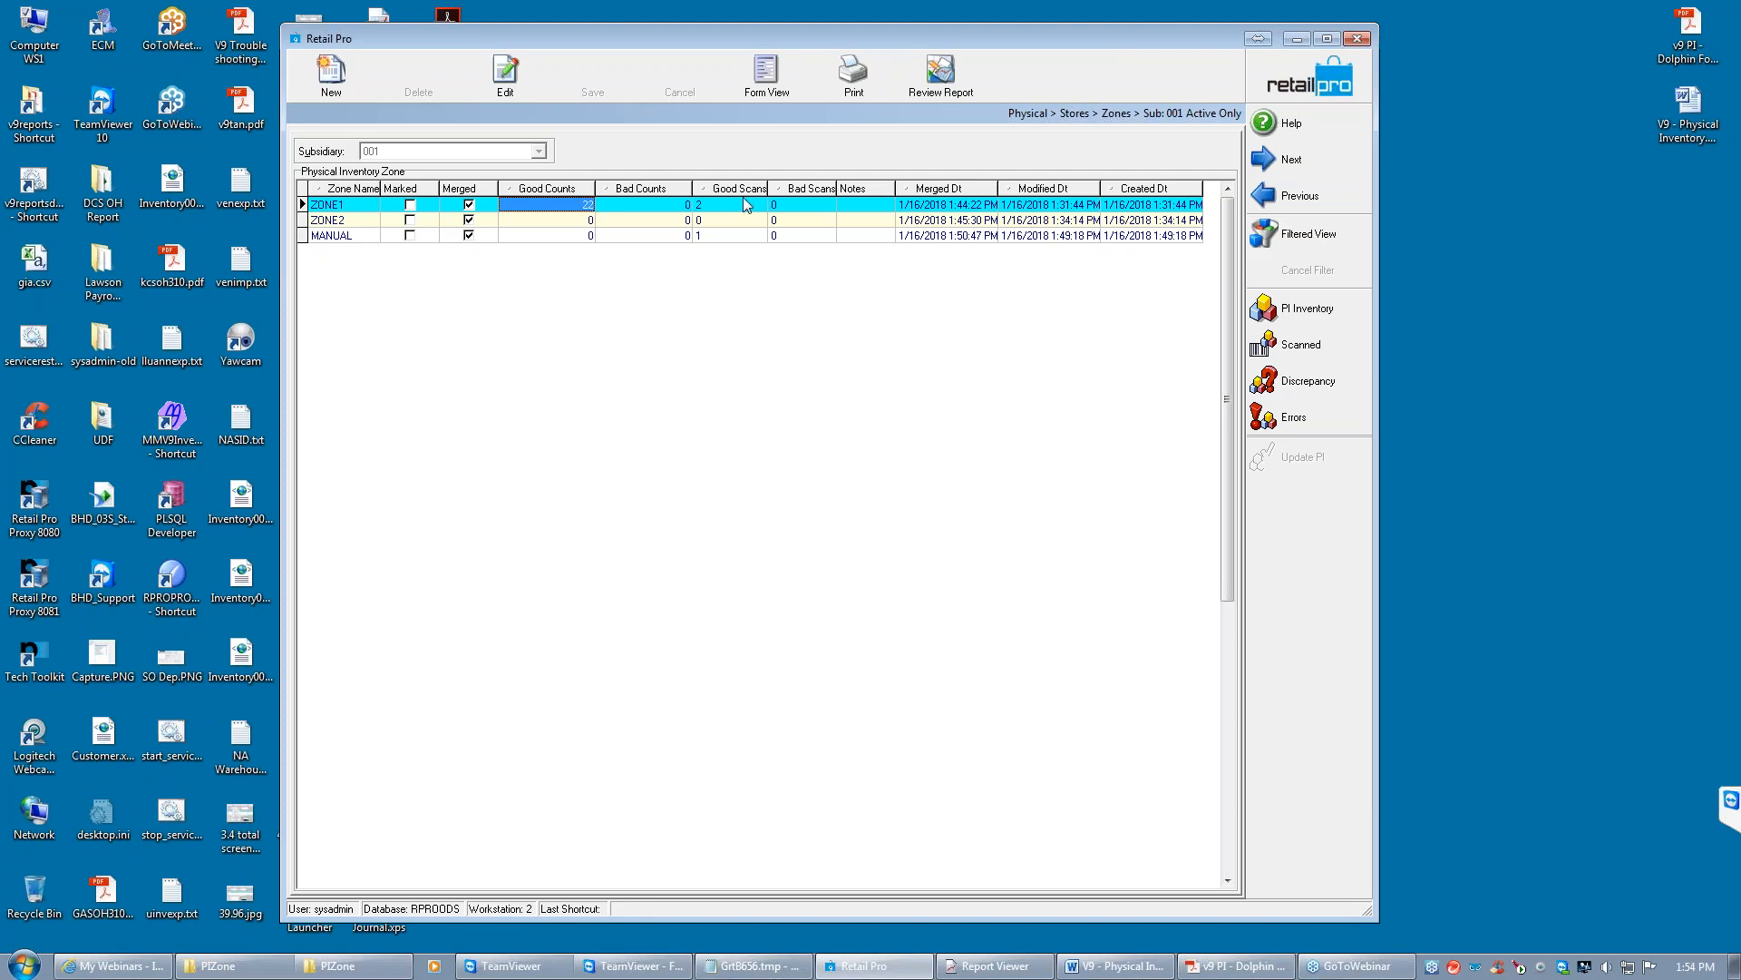
Customize the merged zone list's side toolbar by adding the Unmerge command
{"action": "right_click", "coordinate": [1291, 520]}
{"action": "left_click", "coordinate": [1317, 537]}
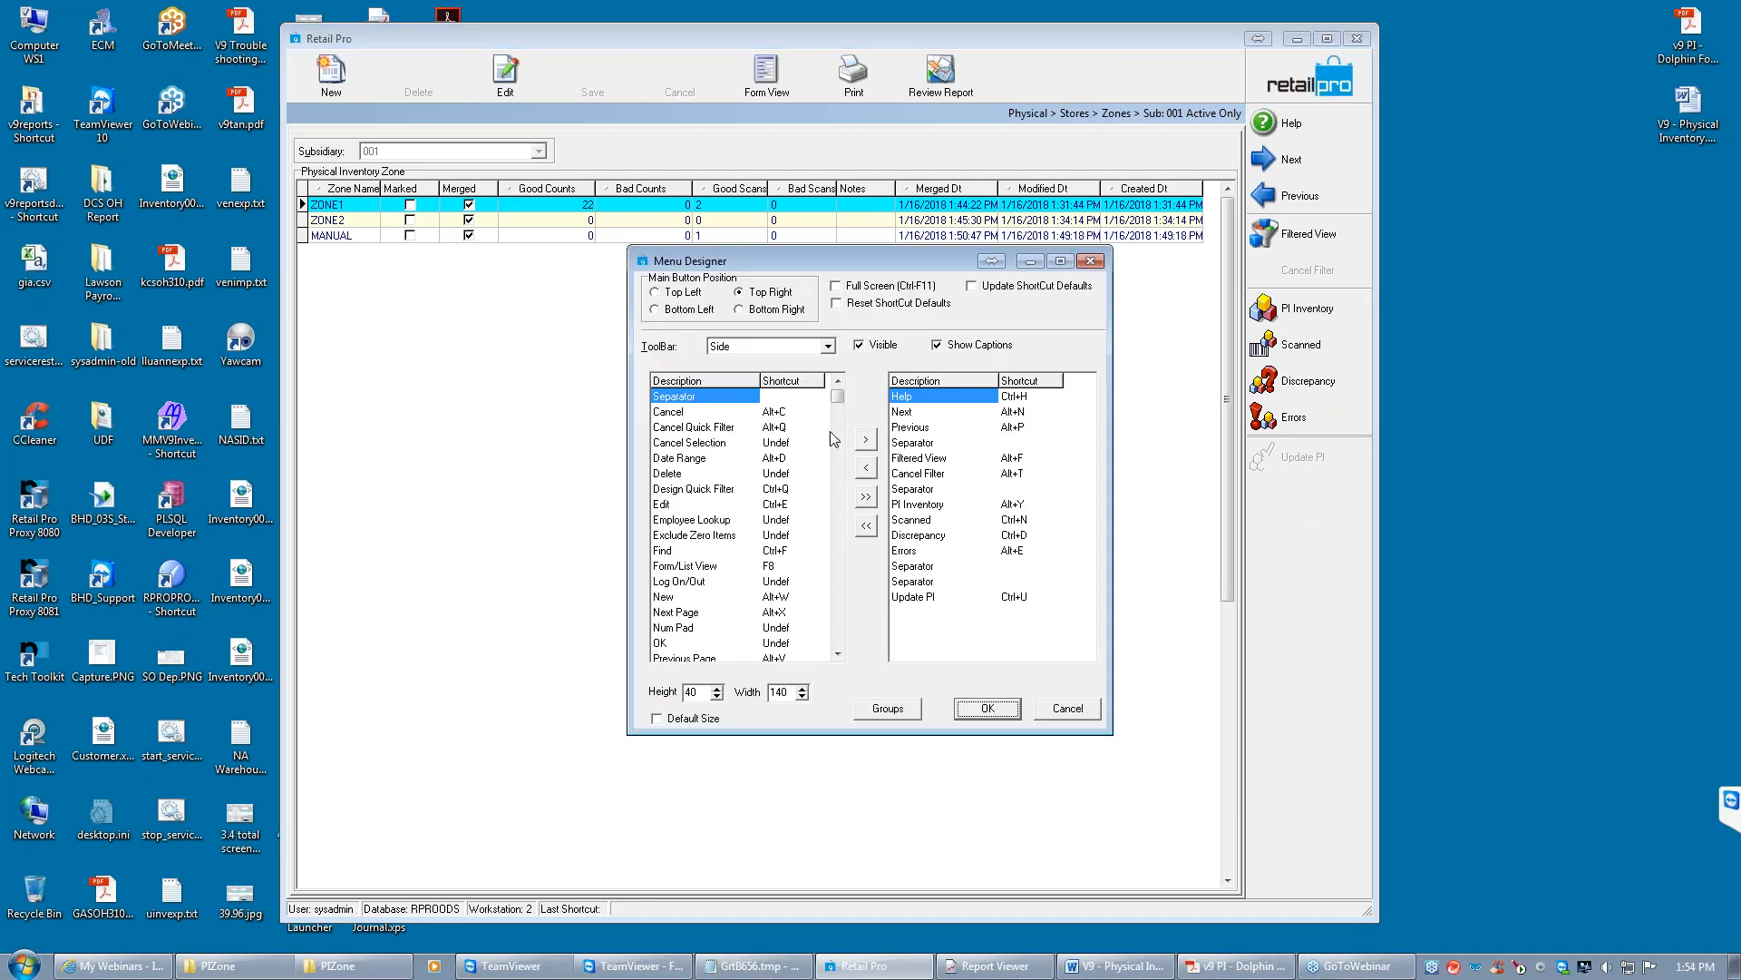
{"action": "left_click", "coordinate": [837, 653]}
{"action": "left_click", "coordinate": [837, 653]}
{"action": "left_click", "coordinate": [838, 653]}
{"action": "left_click", "coordinate": [837, 653]}
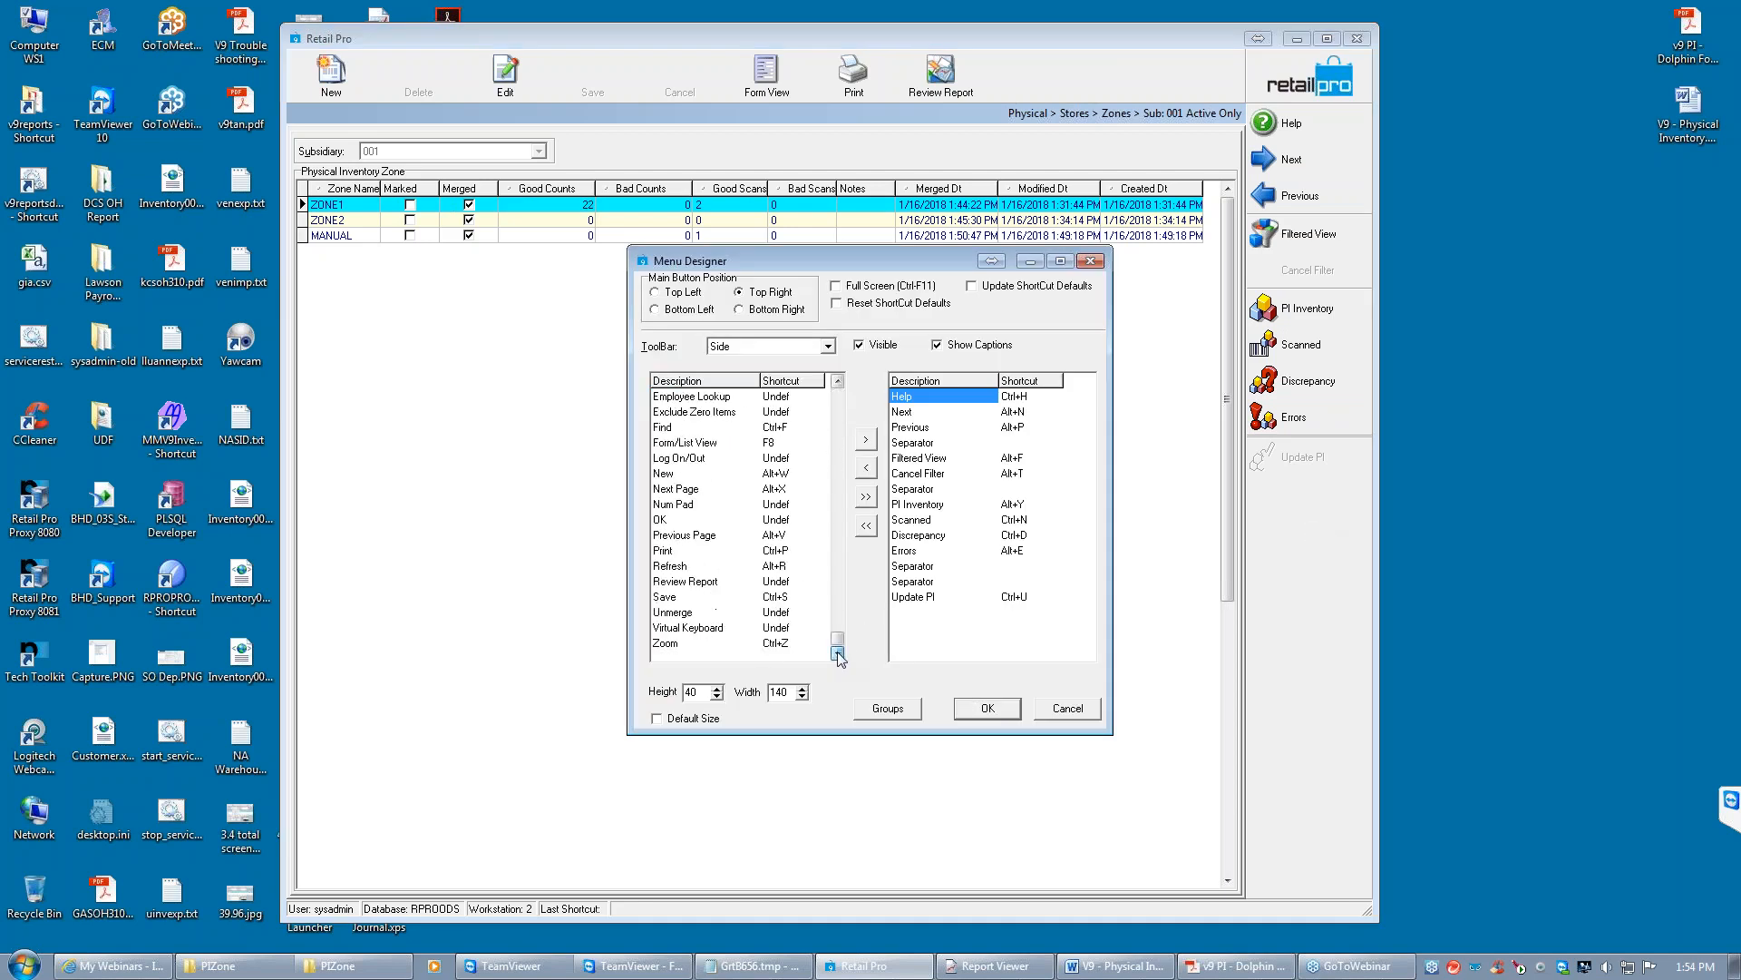
{"action": "left_click", "coordinate": [685, 613]}
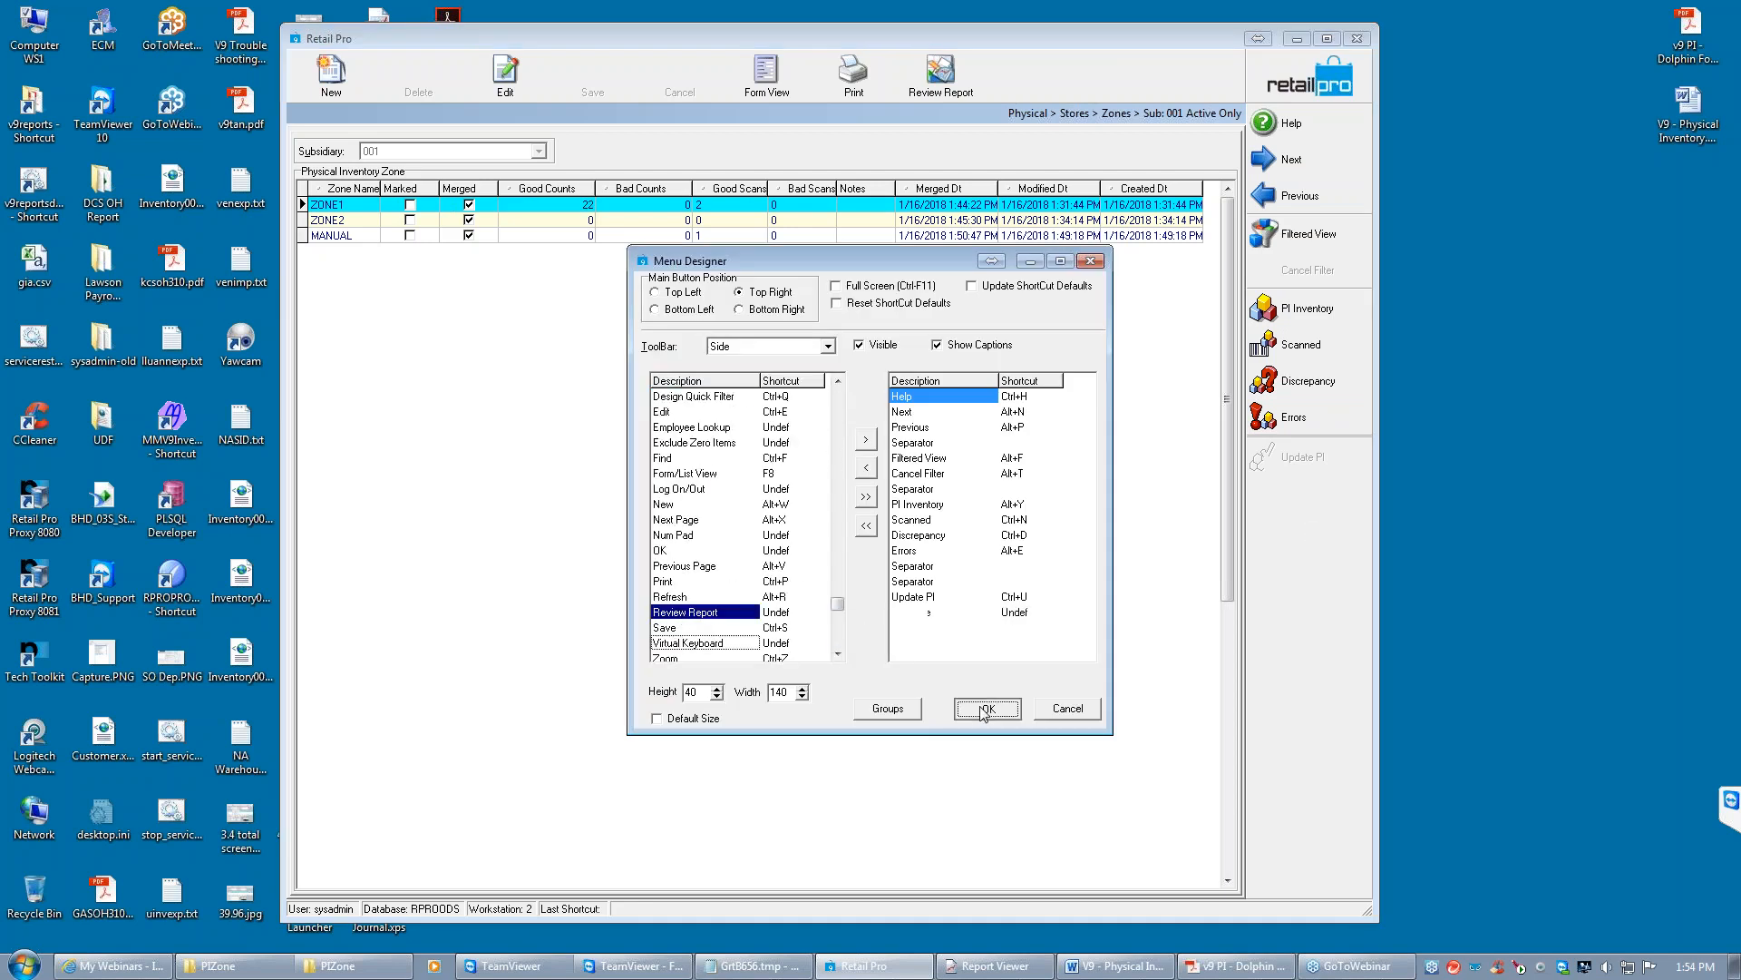
{"action": "left_click", "coordinate": [981, 710]}
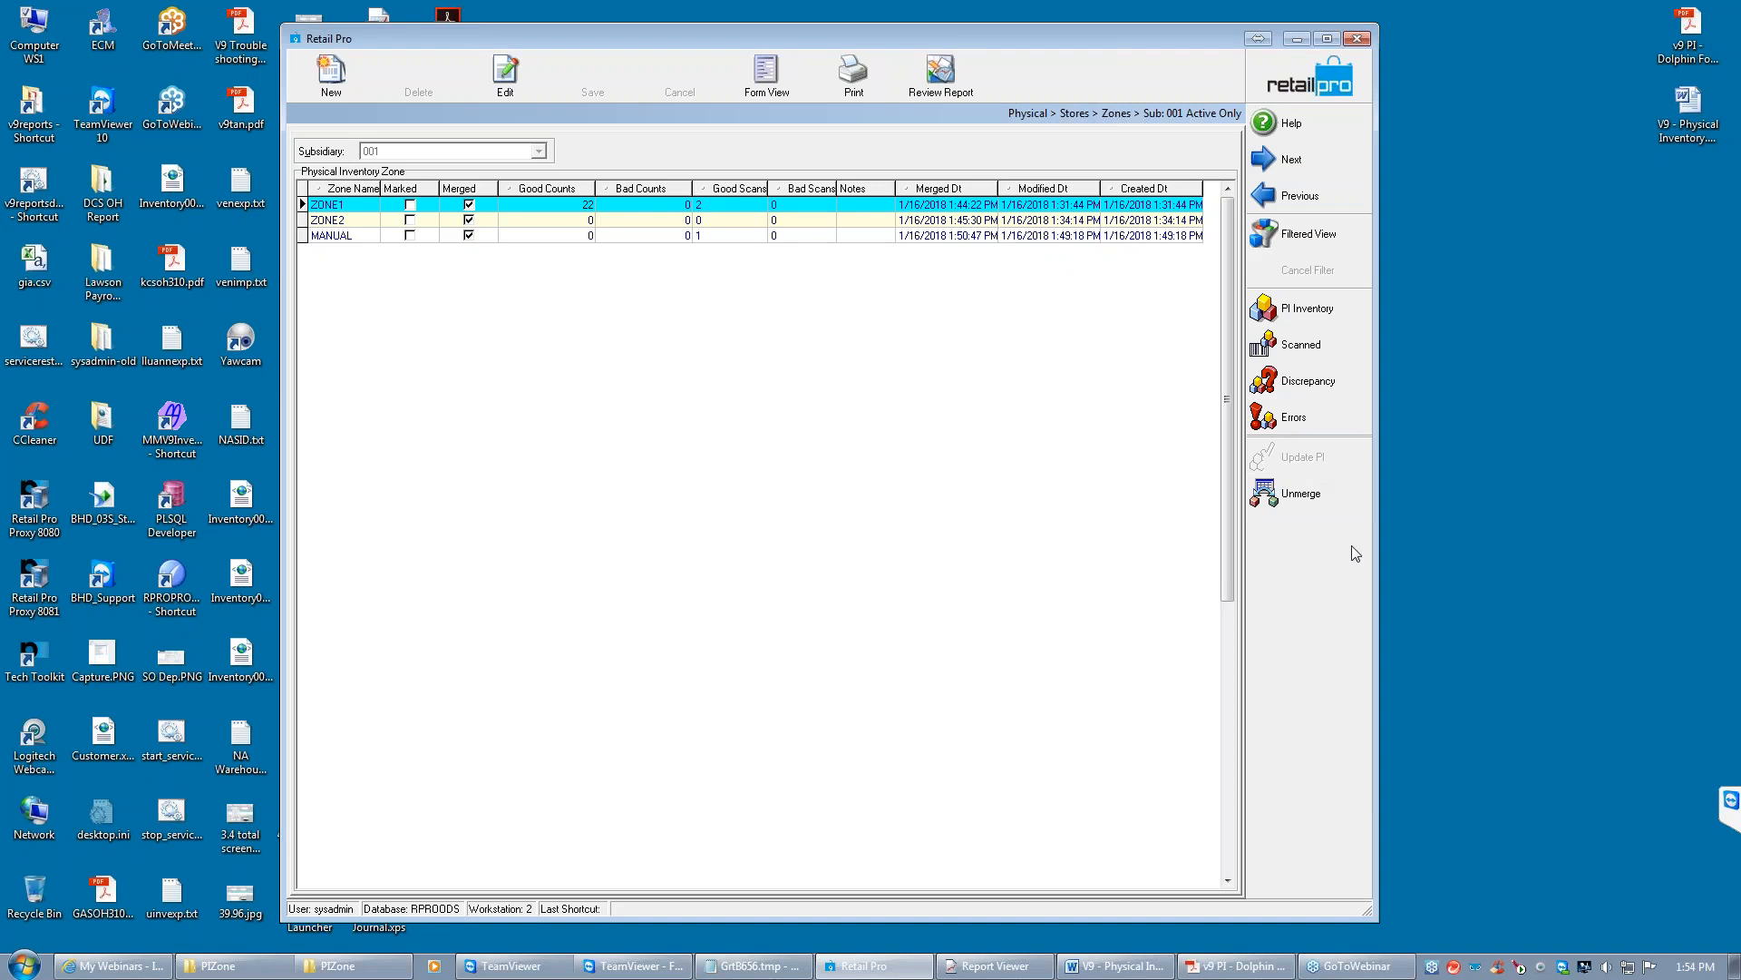
Unmerge ZONE1 from the physical inventory and open its scanned list from the sheet's zones
{"action": "left_click", "coordinate": [1306, 506]}
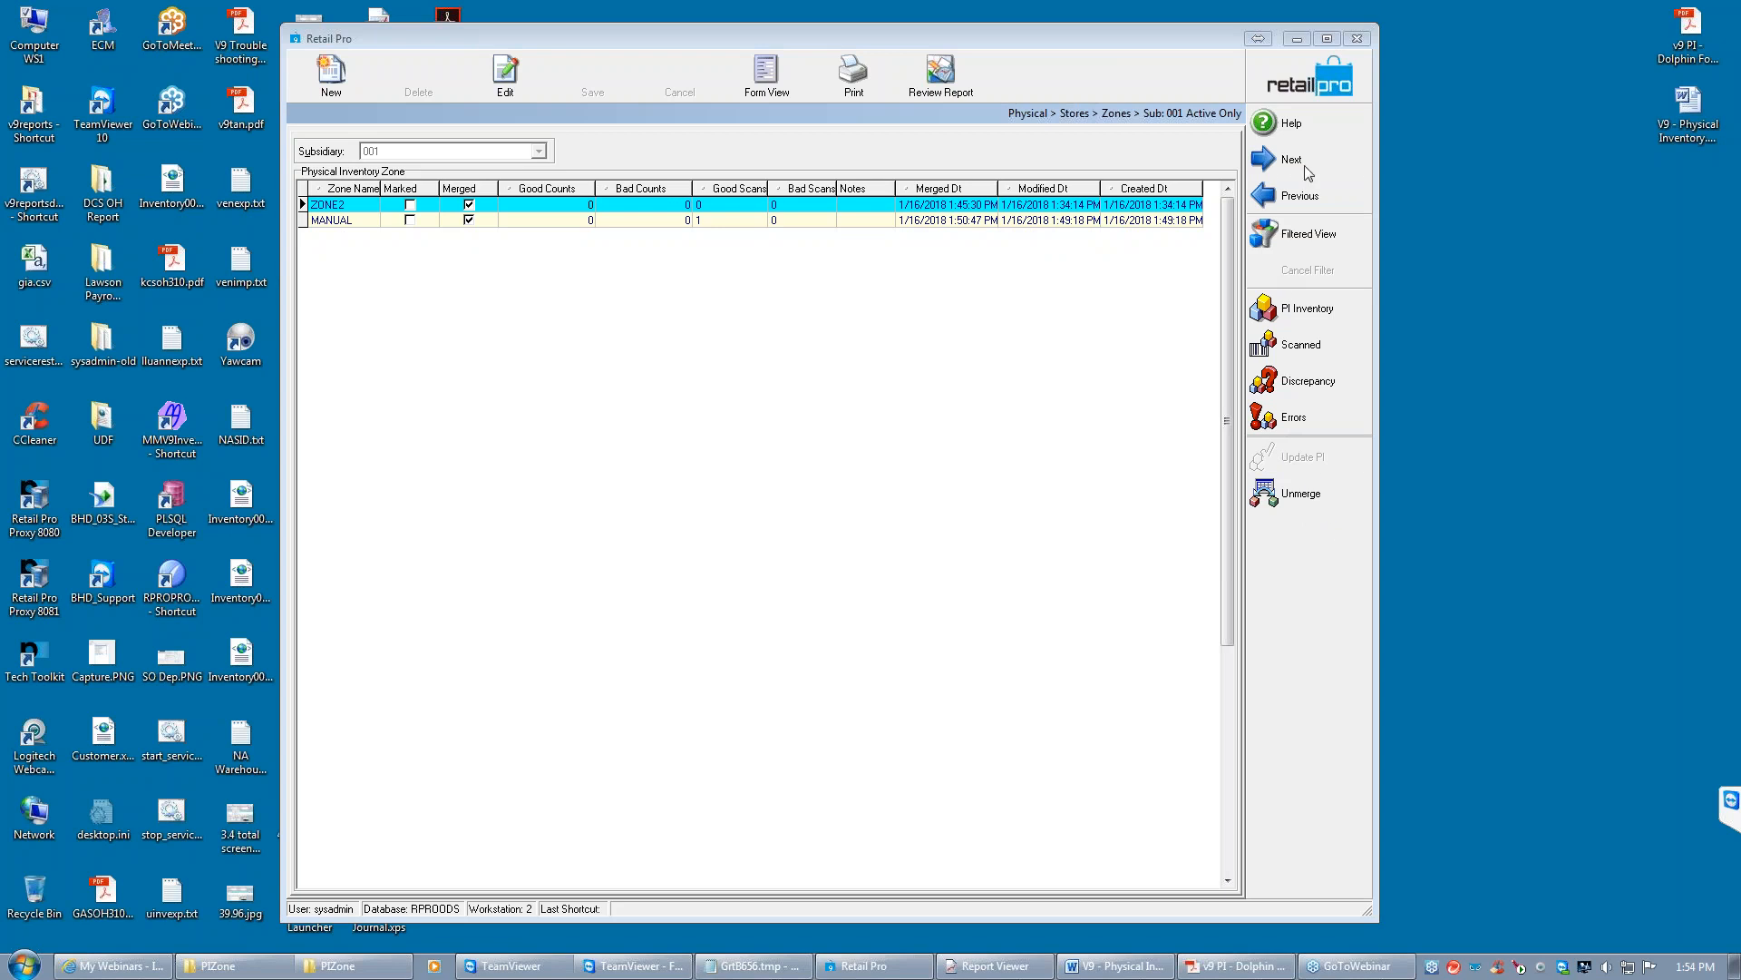
{"action": "left_click", "coordinate": [1357, 39]}
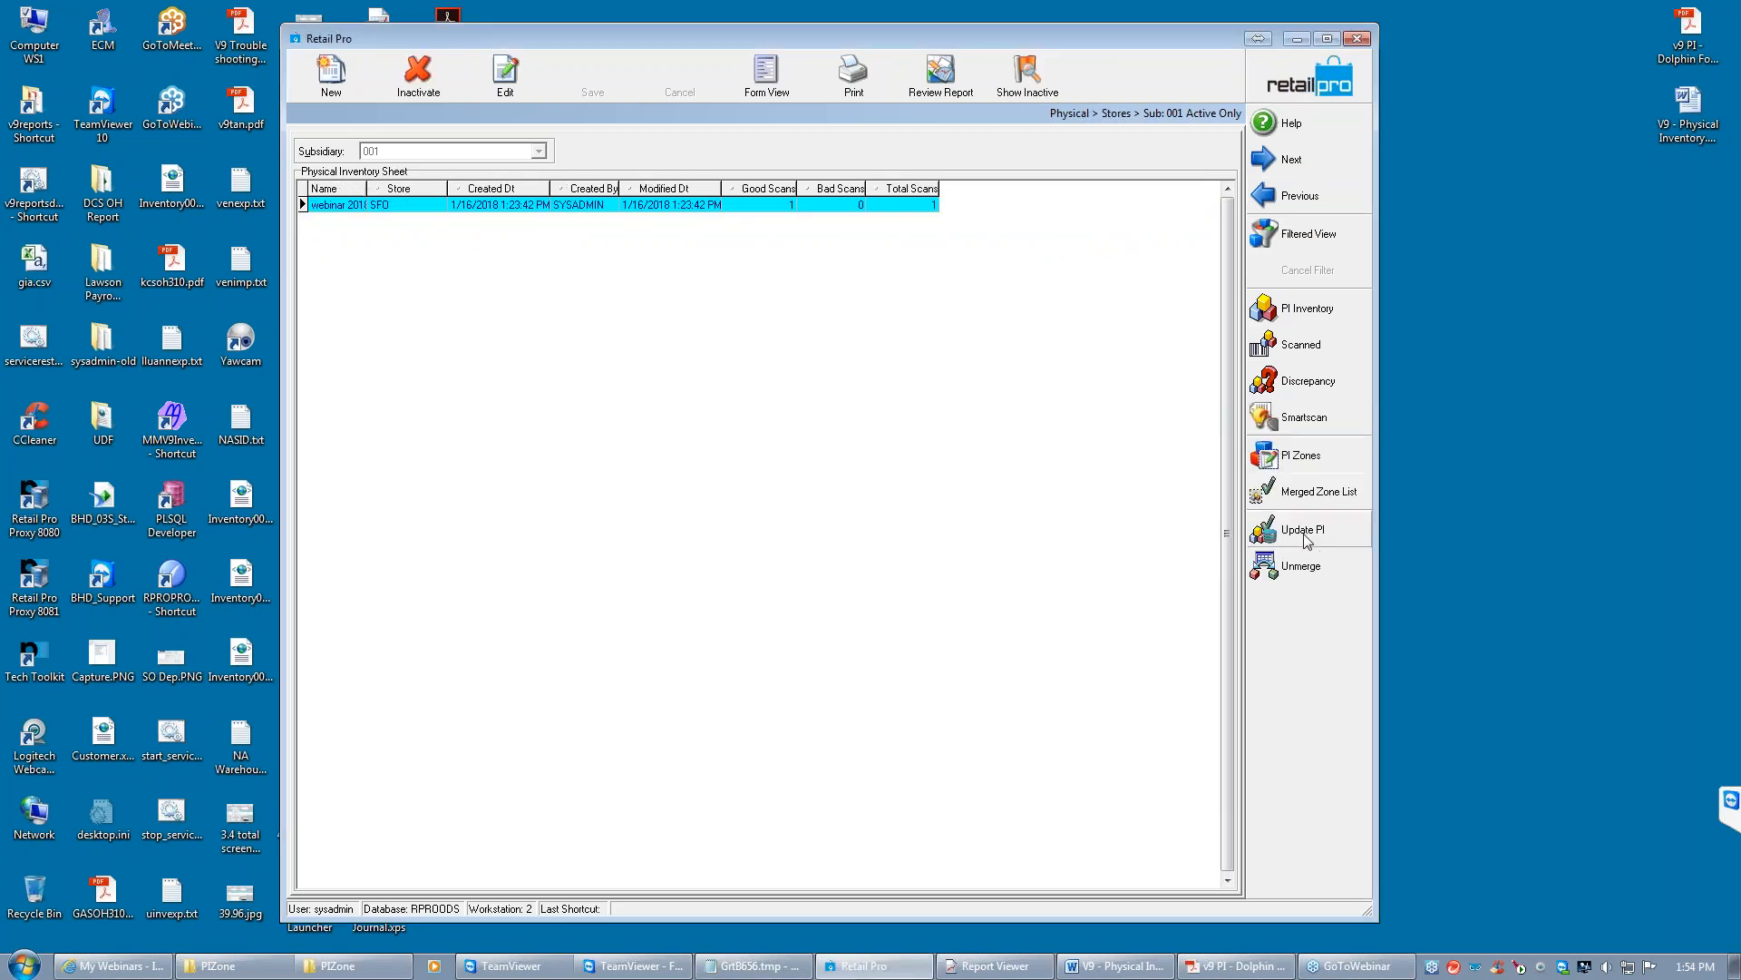
{"action": "left_click", "coordinate": [1303, 455]}
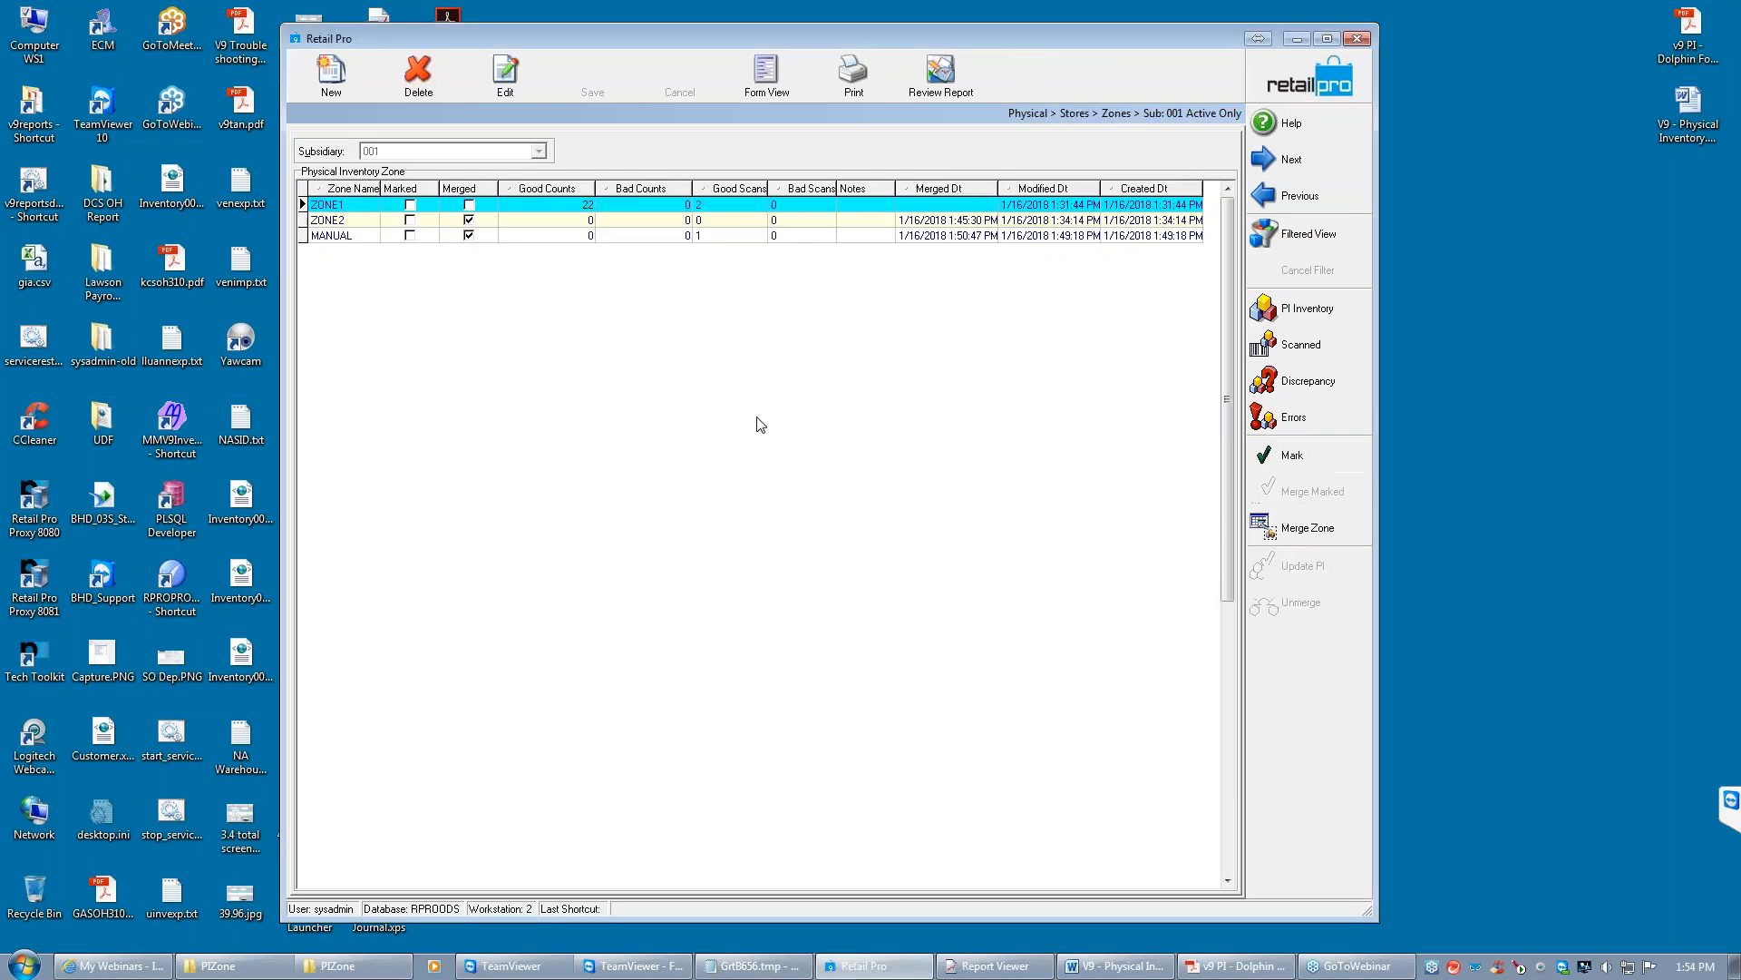
{"action": "left_click", "coordinate": [637, 204]}
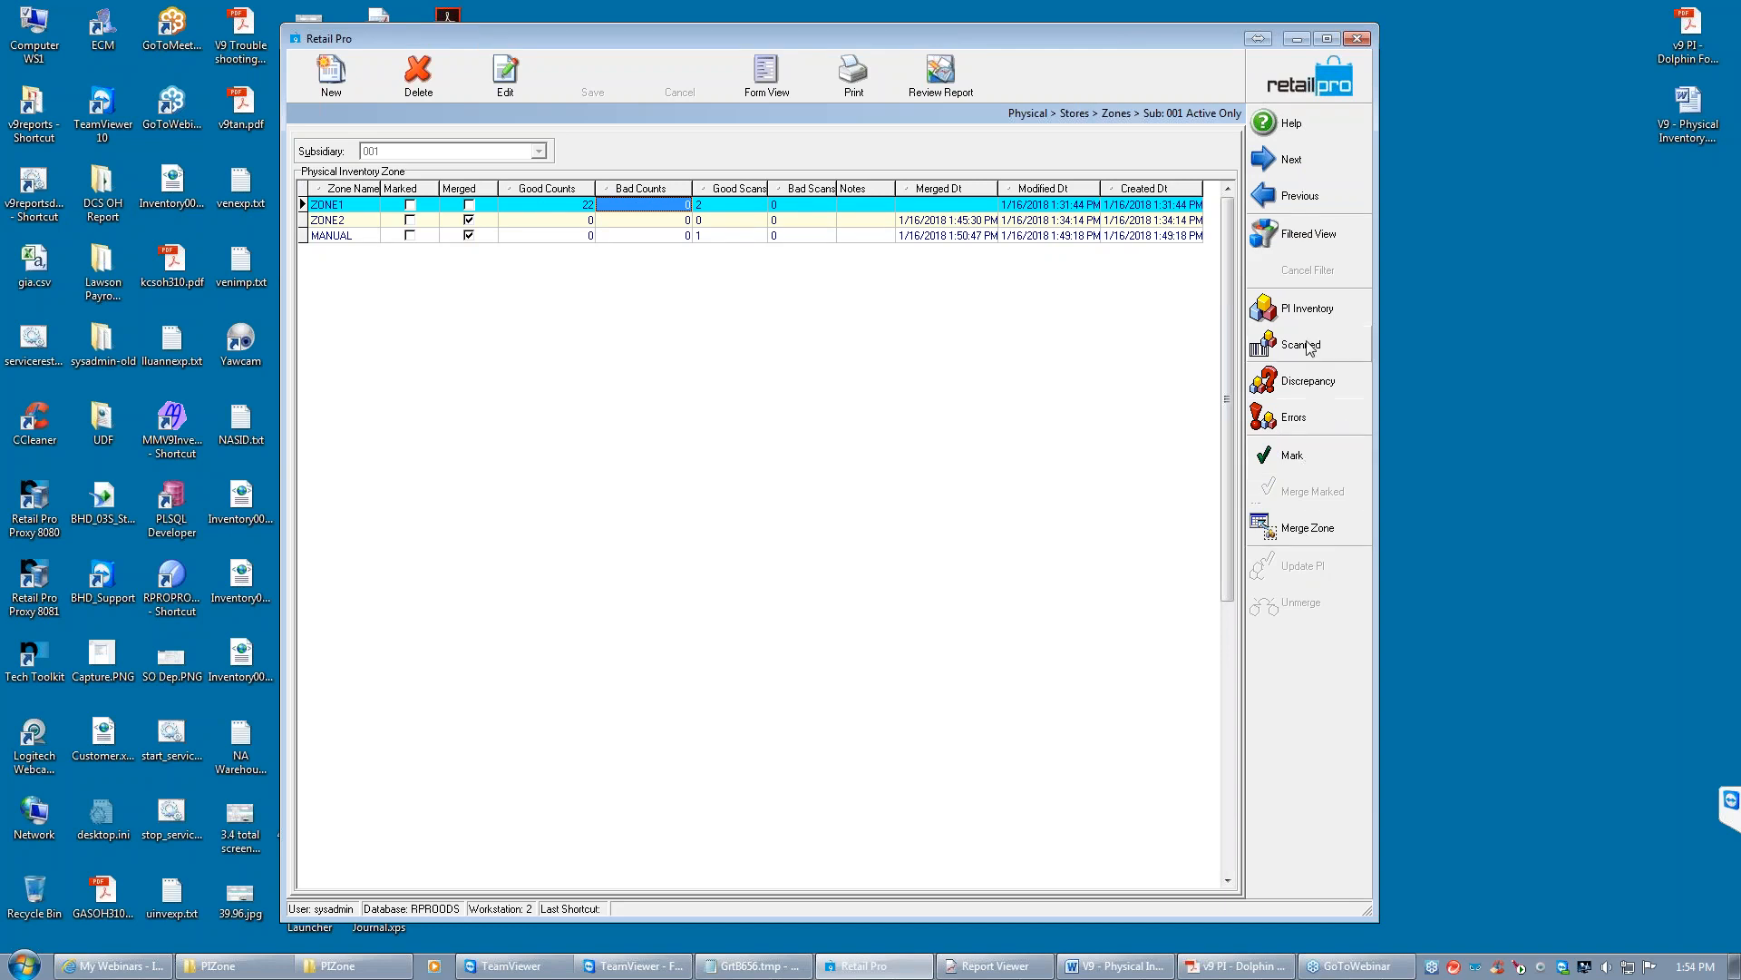
{"action": "left_click", "coordinate": [1302, 346]}
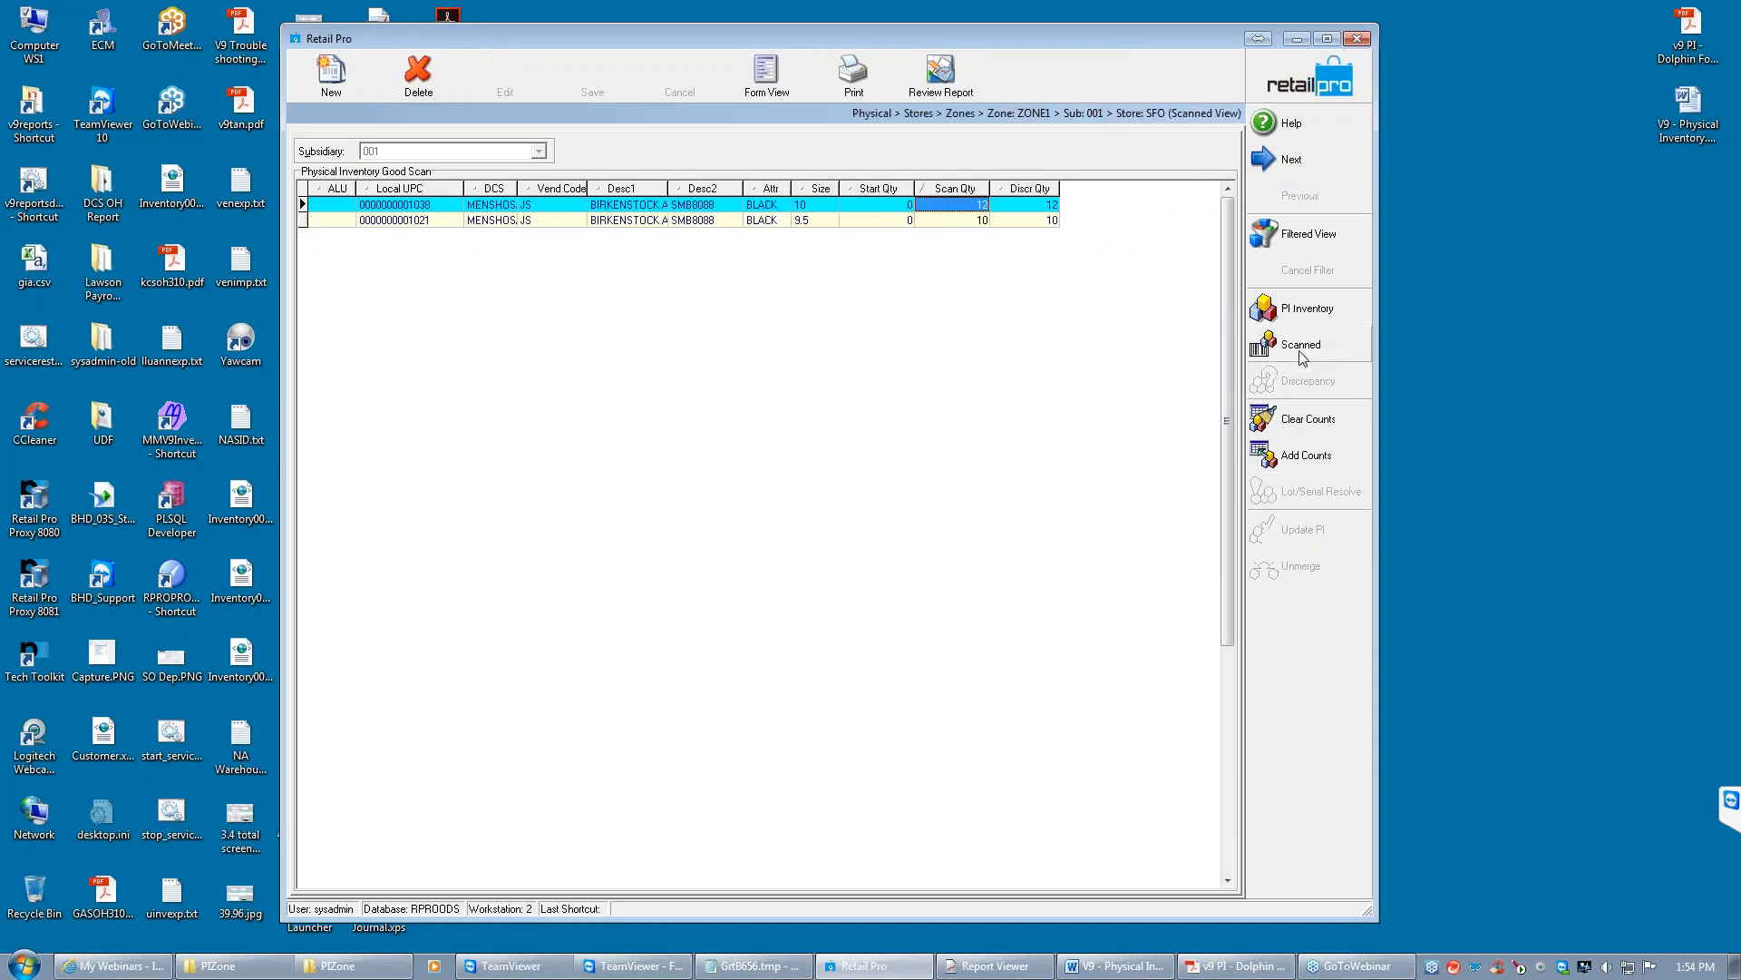
Set the ZONE1 scan quantities to 190 for the size 10 and 200 for the size 9.5 black Birkenstock, and save
{"action": "left_click", "coordinate": [954, 208]}
{"action": "type", "text": "190"}
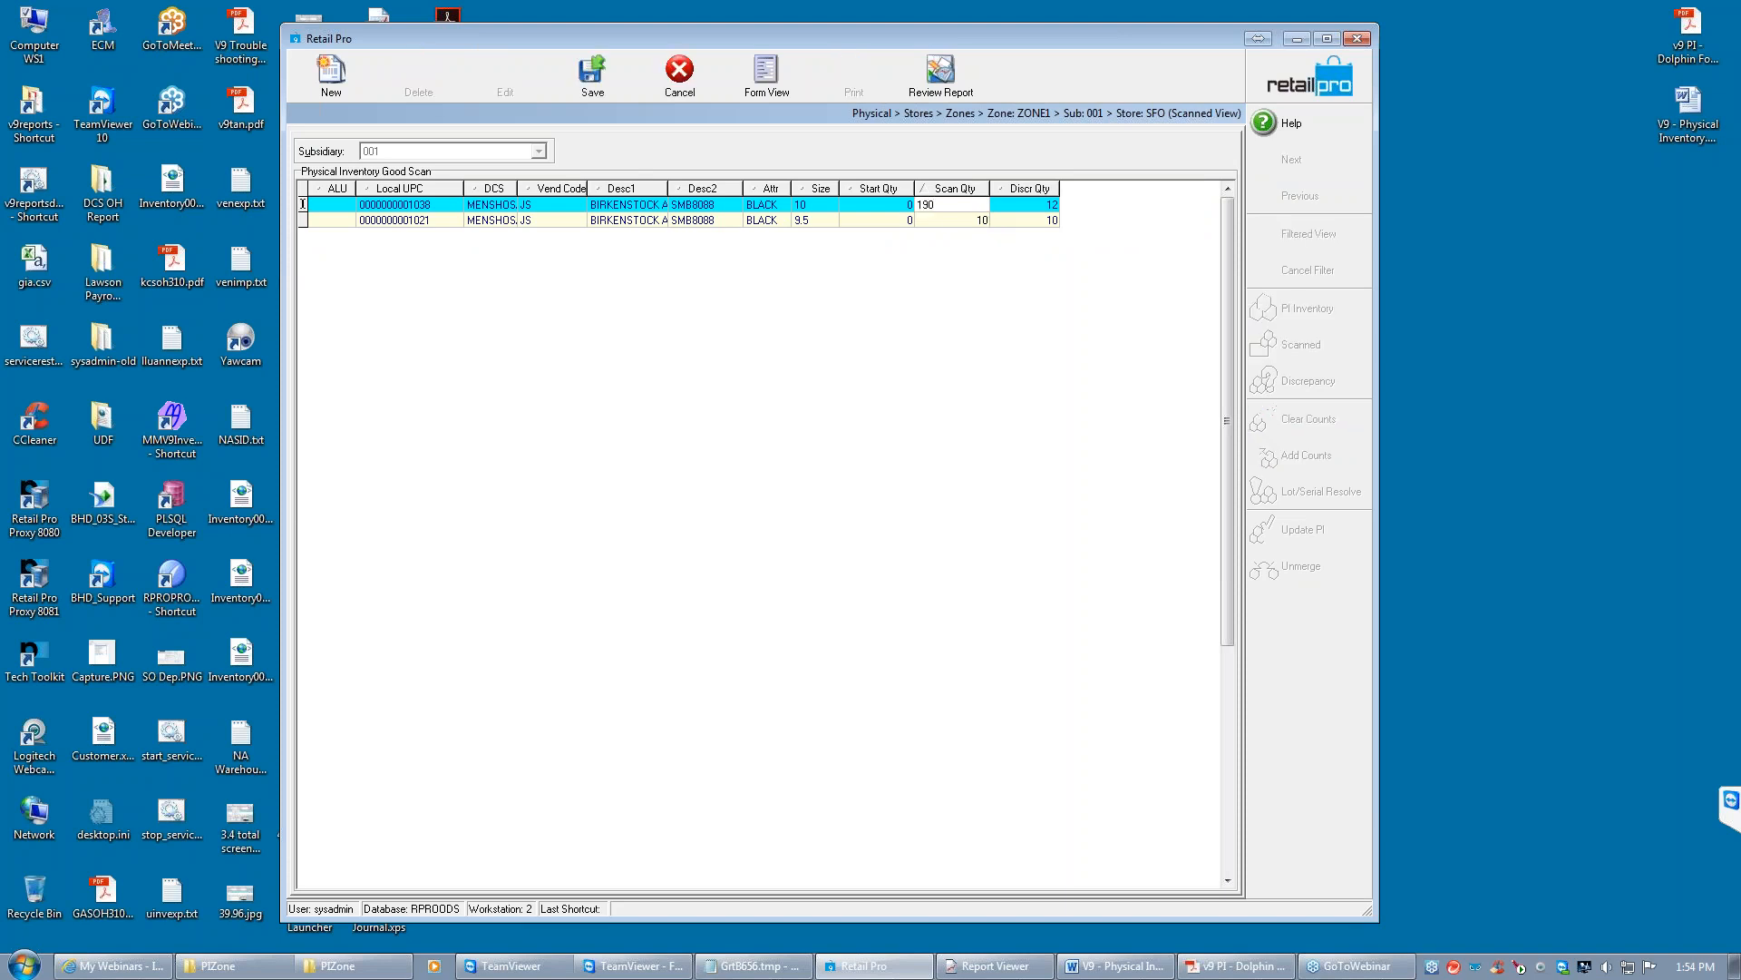
{"action": "left_click", "coordinate": [950, 221]}
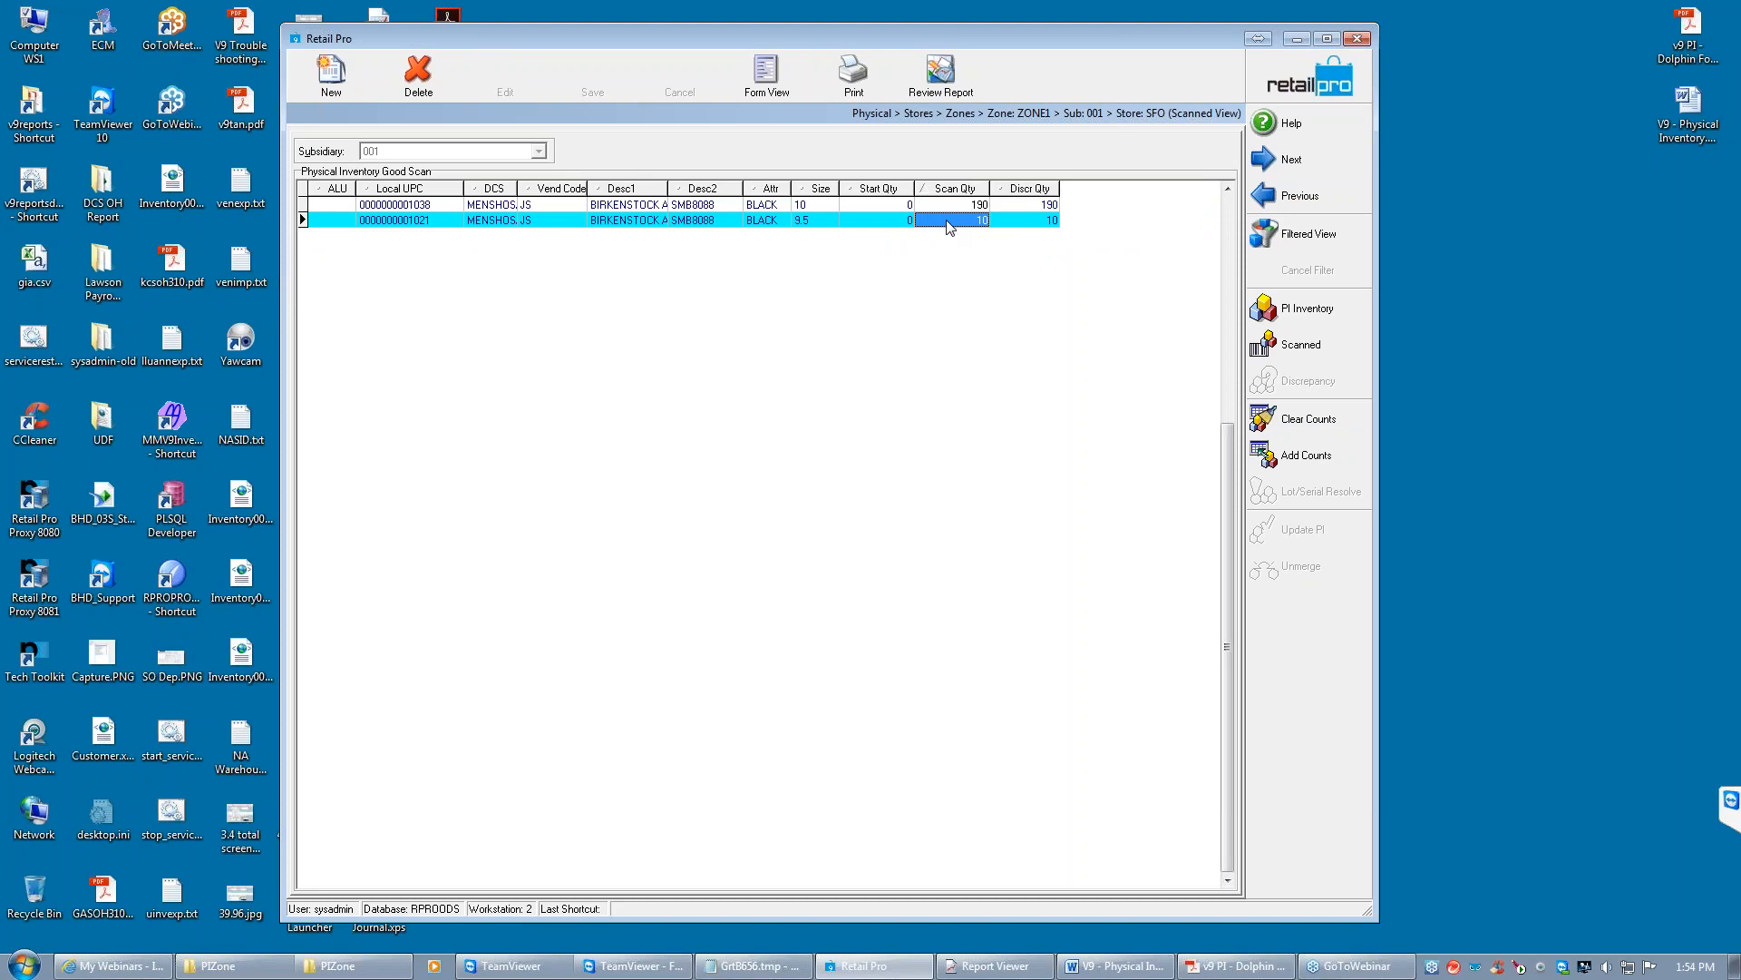
{"action": "type", "text": "200"}
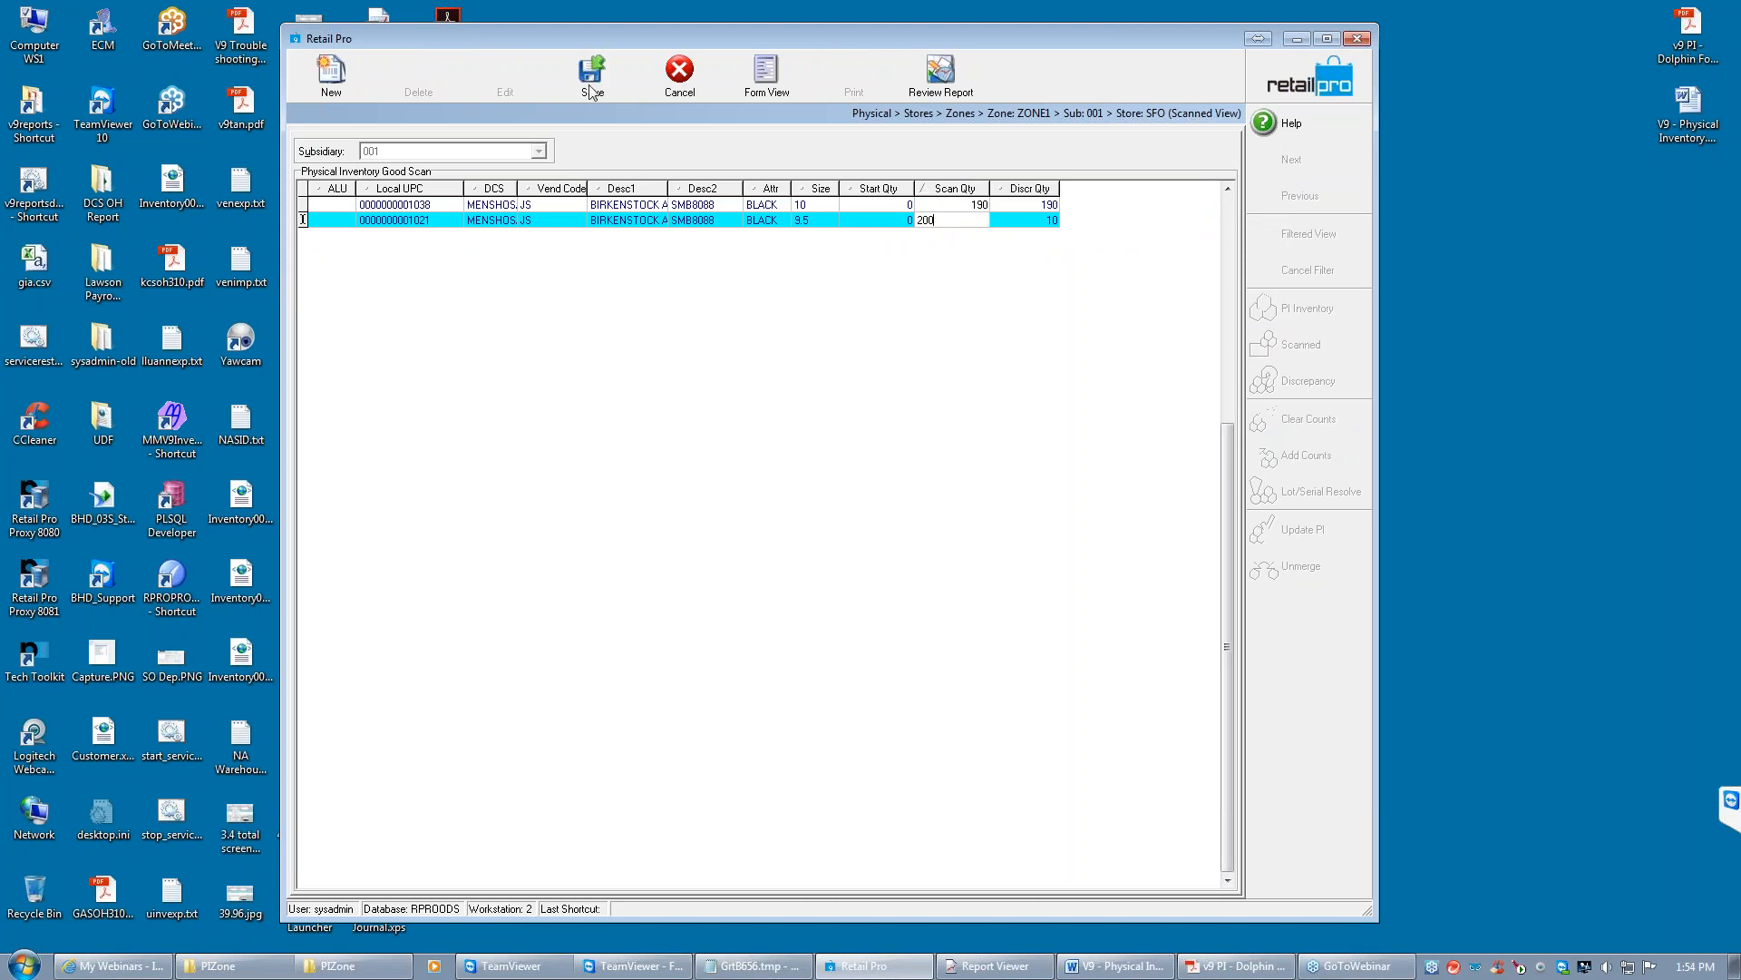
{"action": "left_click", "coordinate": [591, 91]}
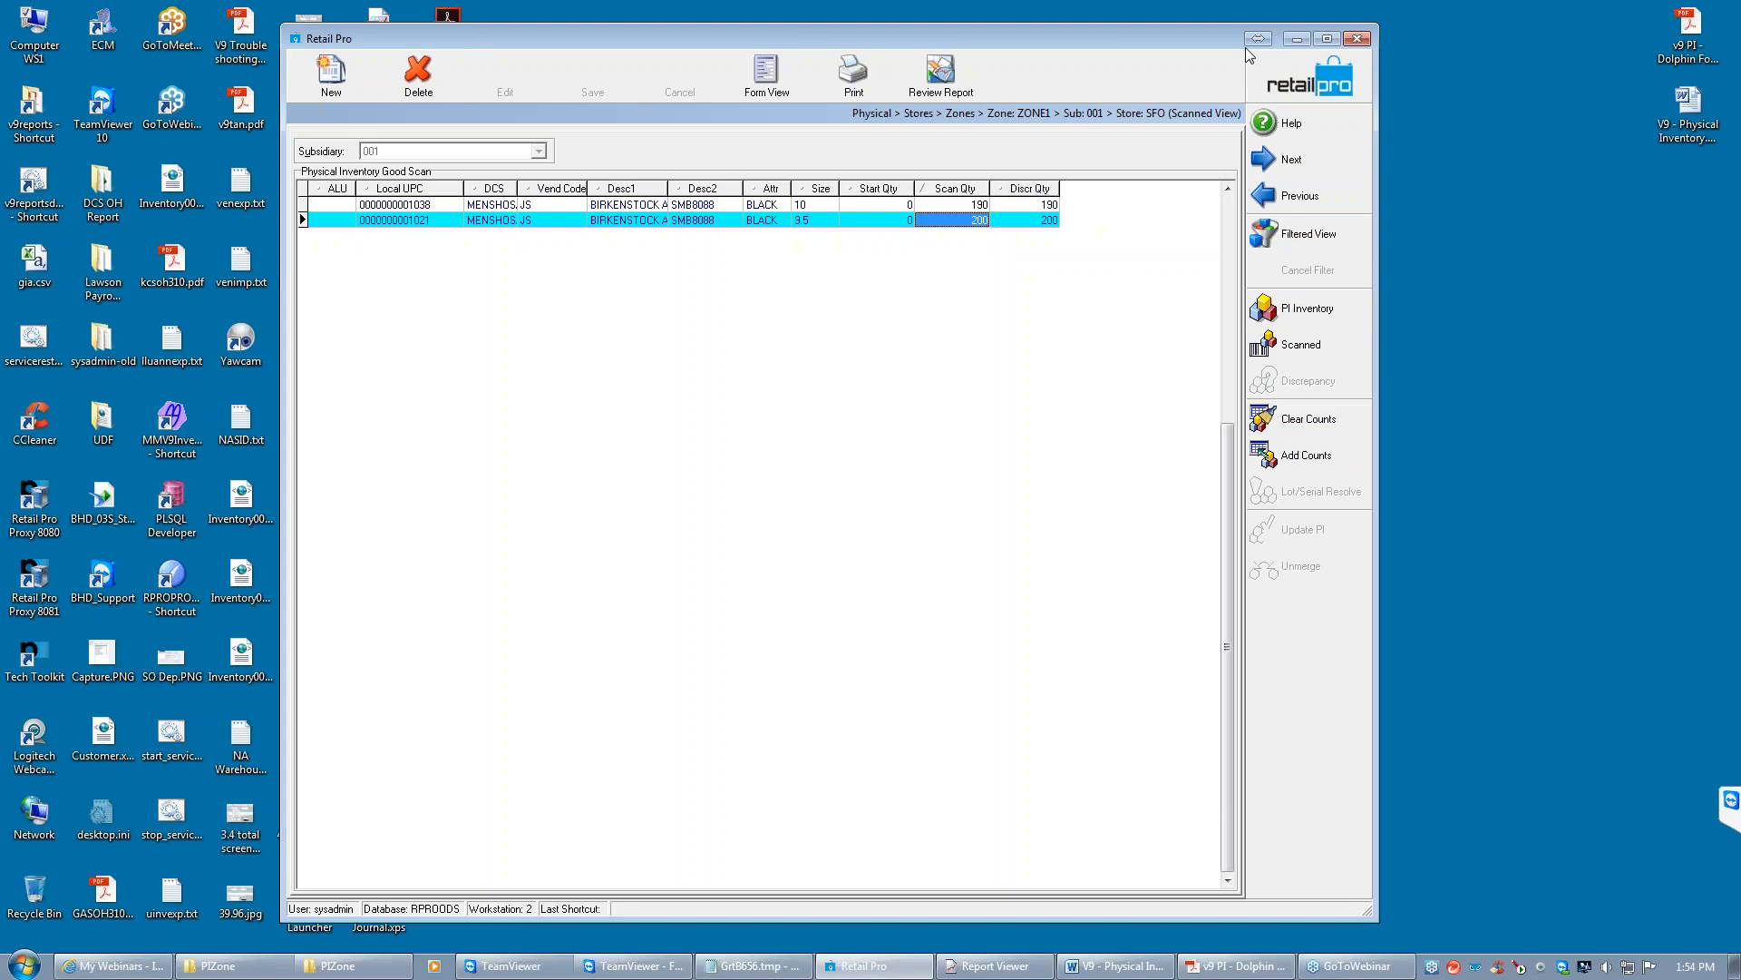
Return to the zone list and merge ZONE1 into the physical inventory
{"action": "left_click", "coordinate": [1293, 76]}
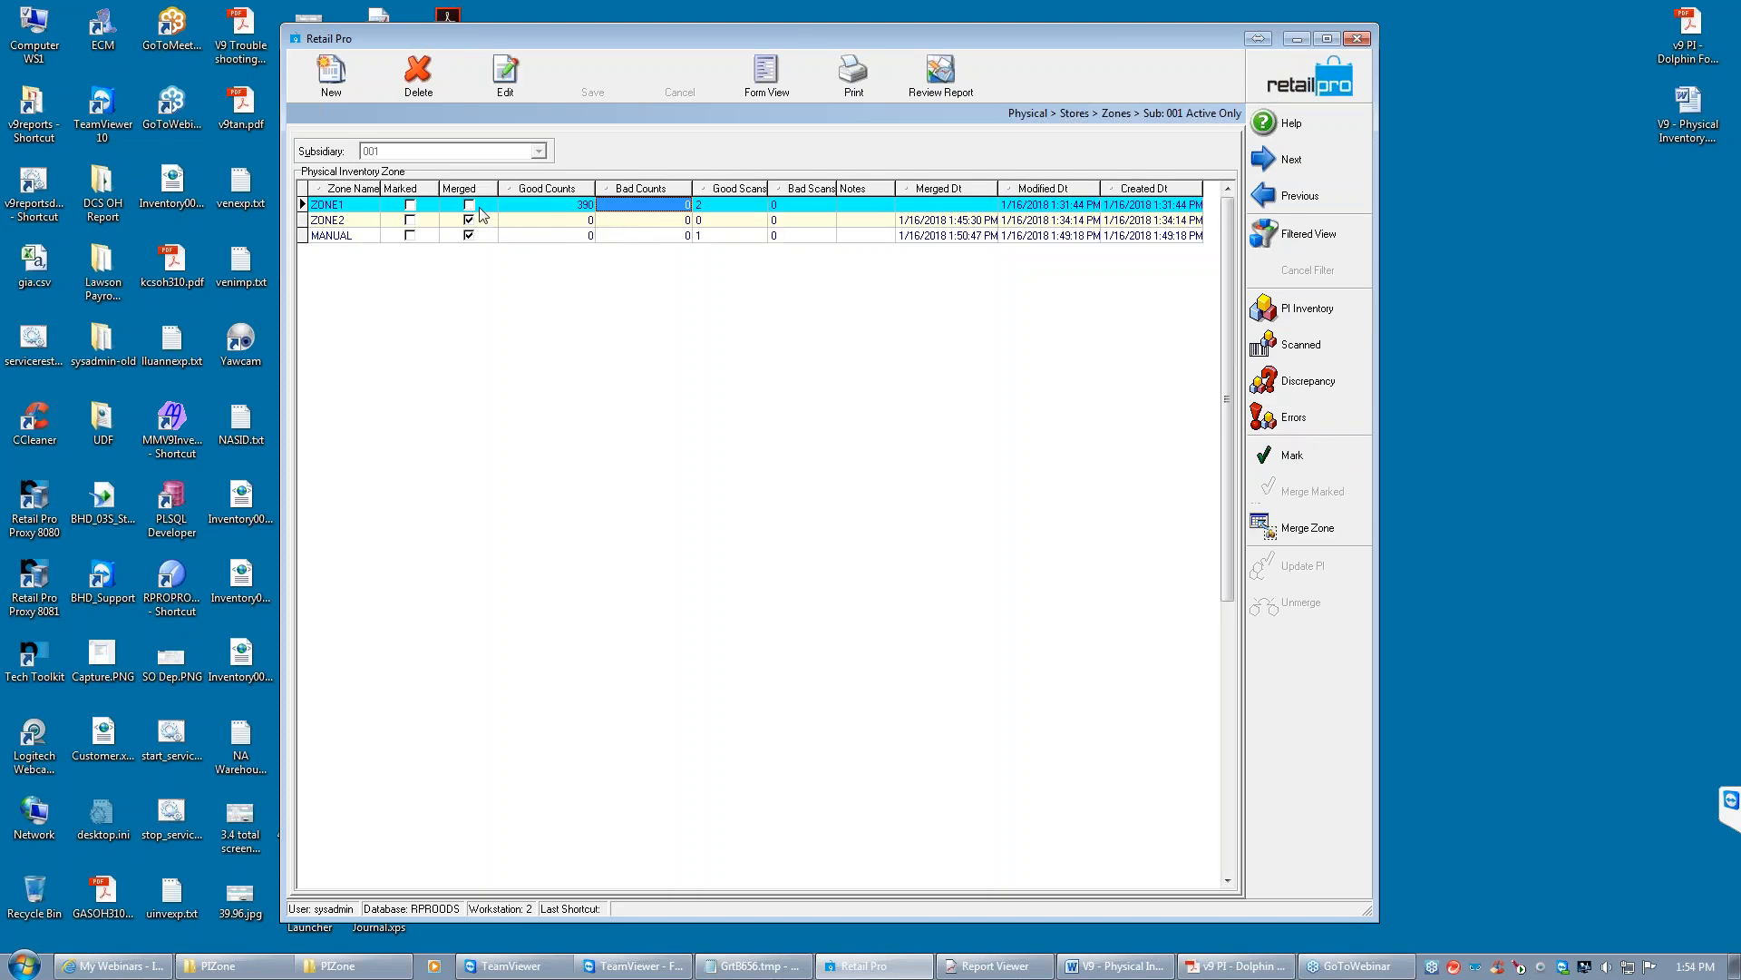
{"action": "left_click", "coordinate": [1307, 527]}
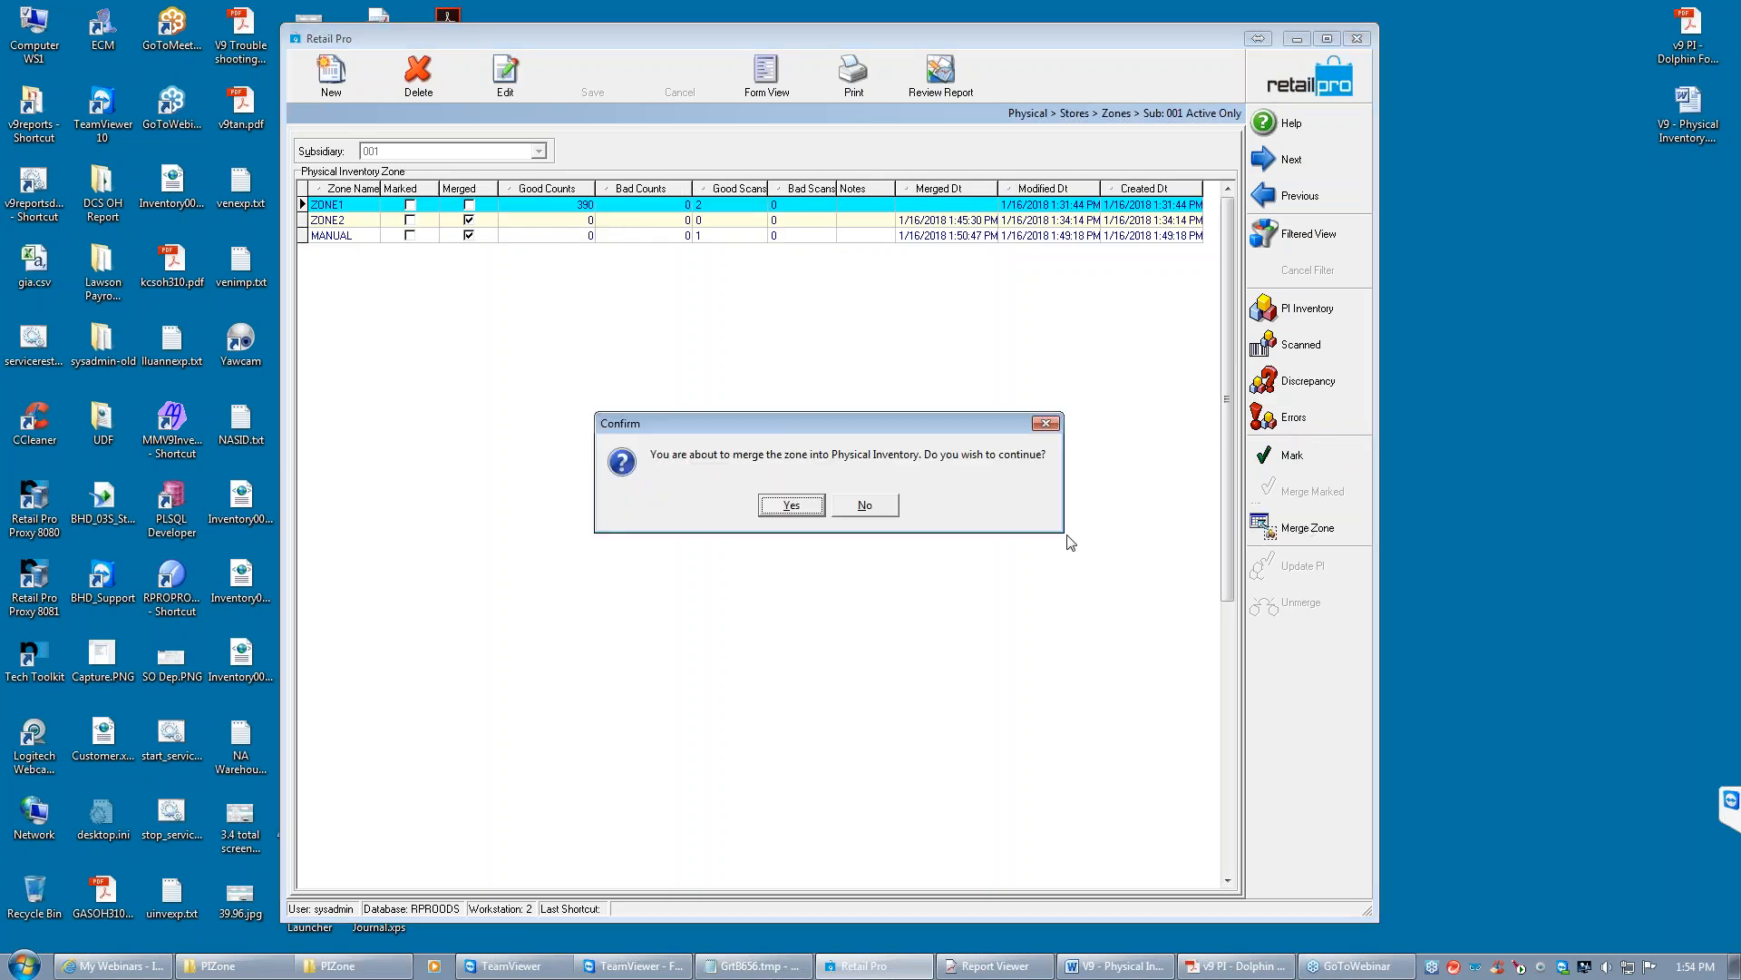
{"action": "left_click", "coordinate": [797, 510]}
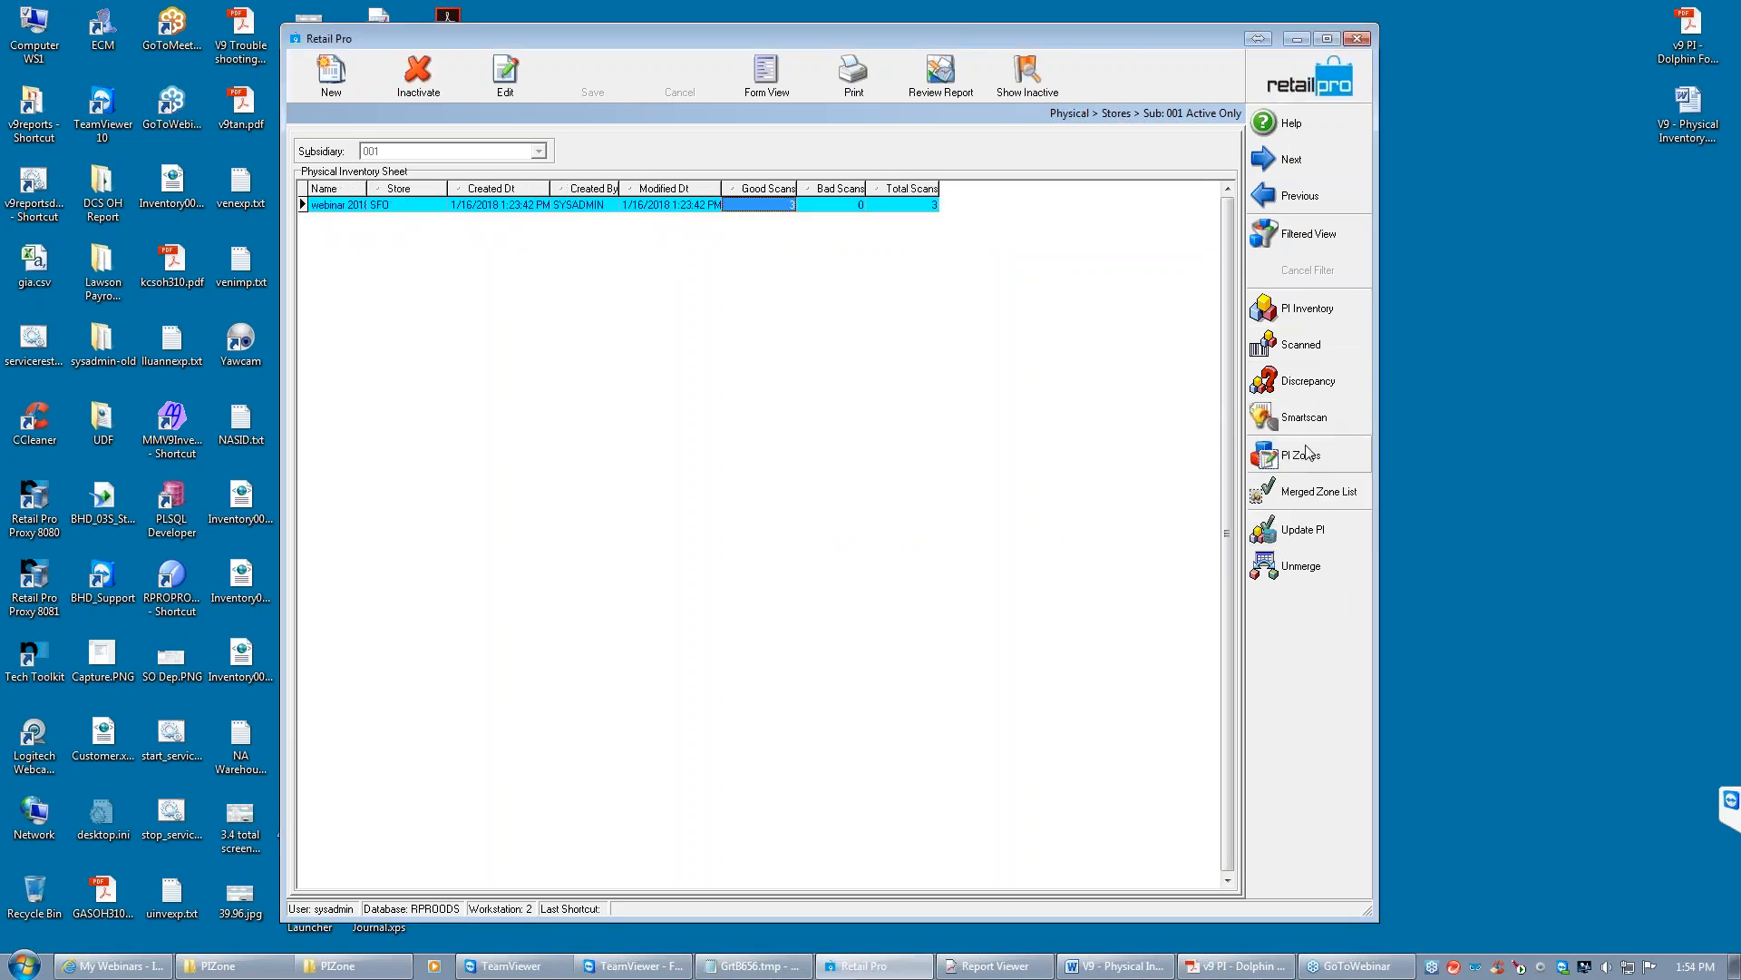
Check the scan and discrepancy quantities of the size 9.5 and 10 black Birkenstocks in the discrepancy list, and return to the inventory sheet
{"action": "left_click", "coordinate": [1301, 394]}
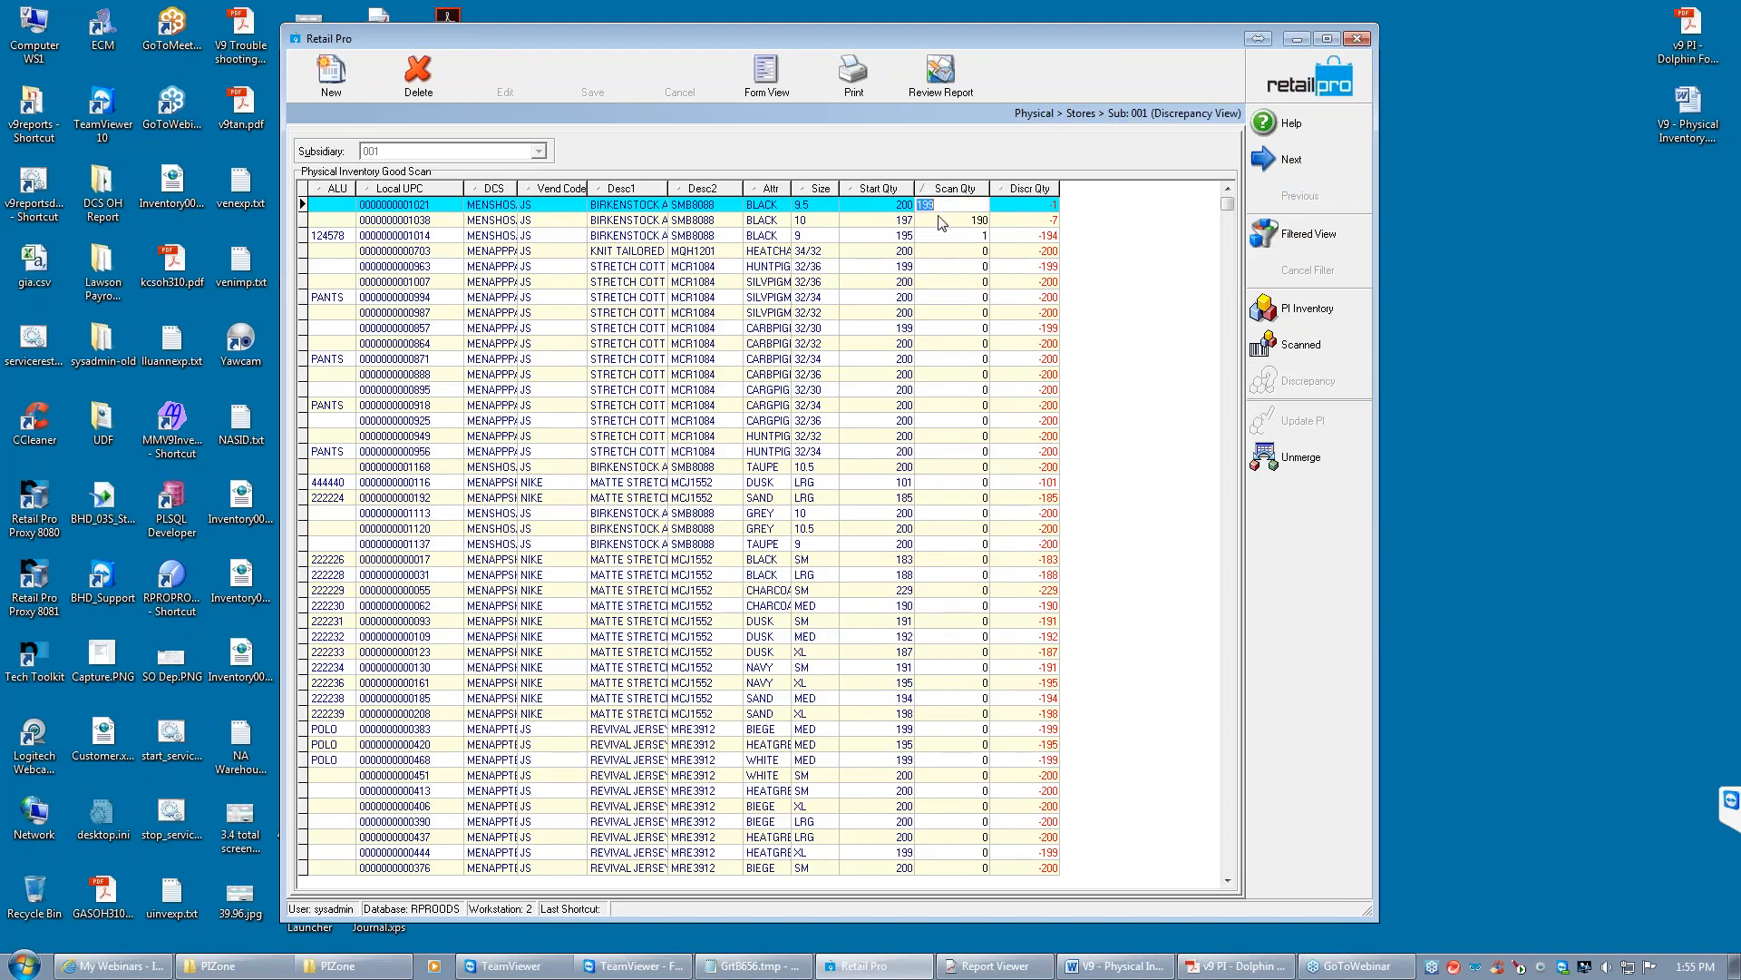
{"action": "left_click", "coordinate": [948, 223]}
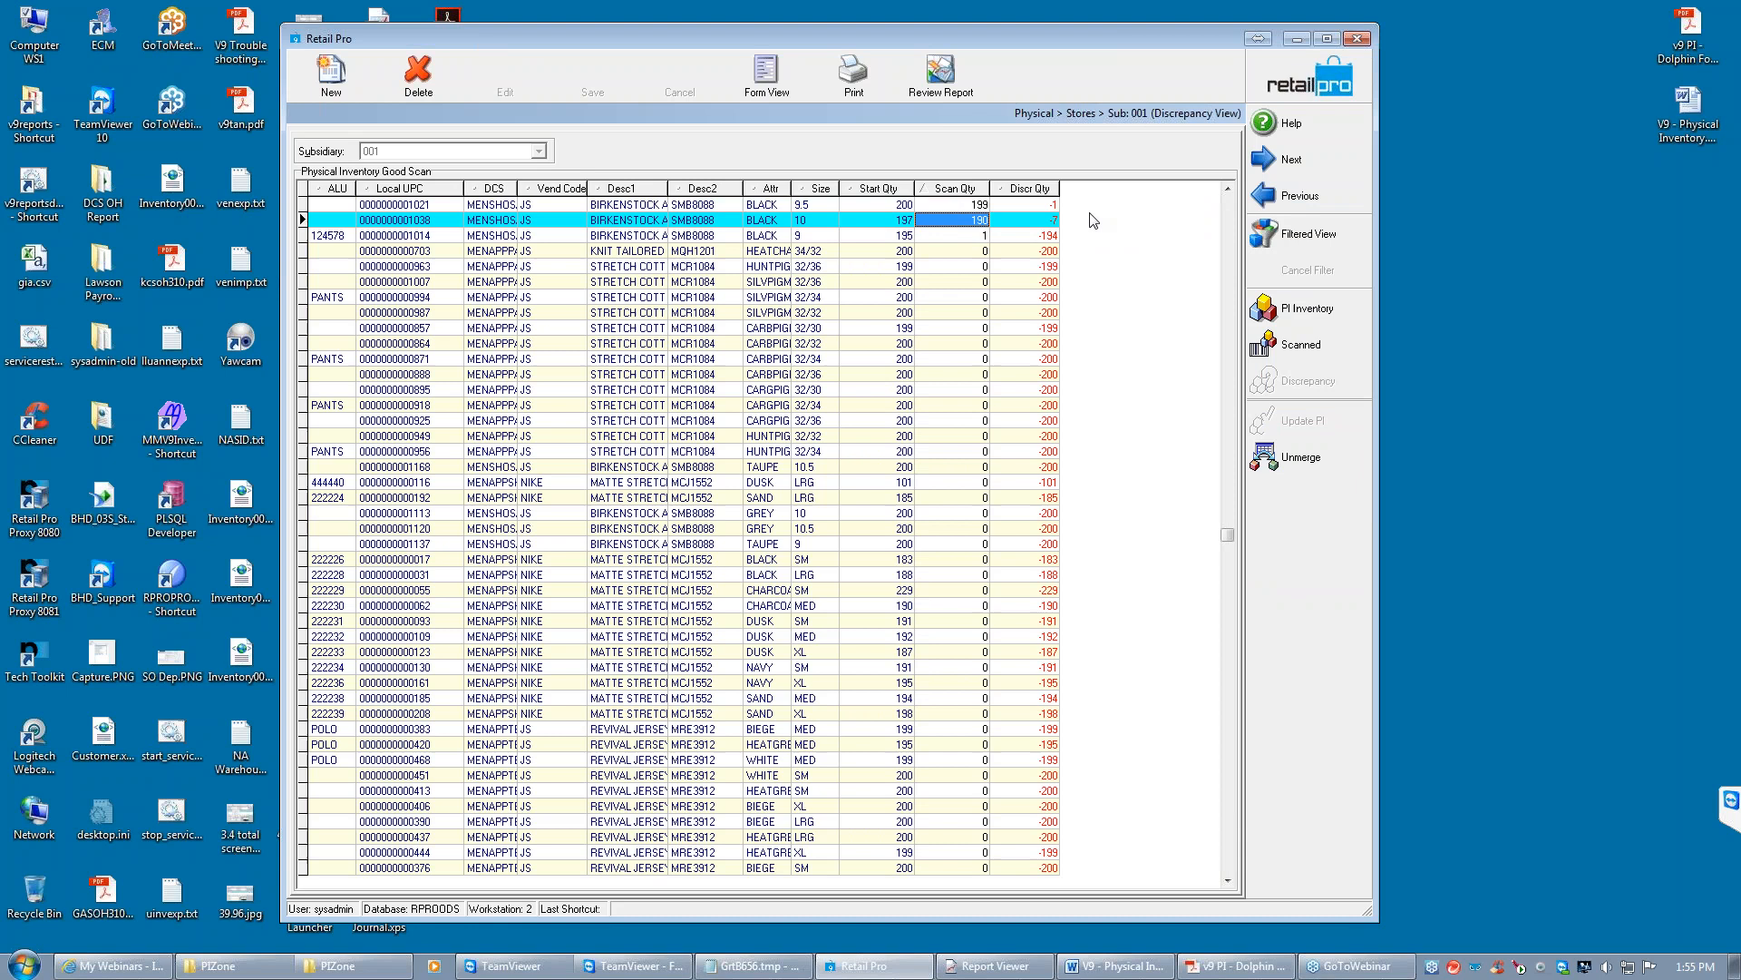
{"action": "left_click", "coordinate": [1028, 204]}
{"action": "left_click", "coordinate": [1025, 219]}
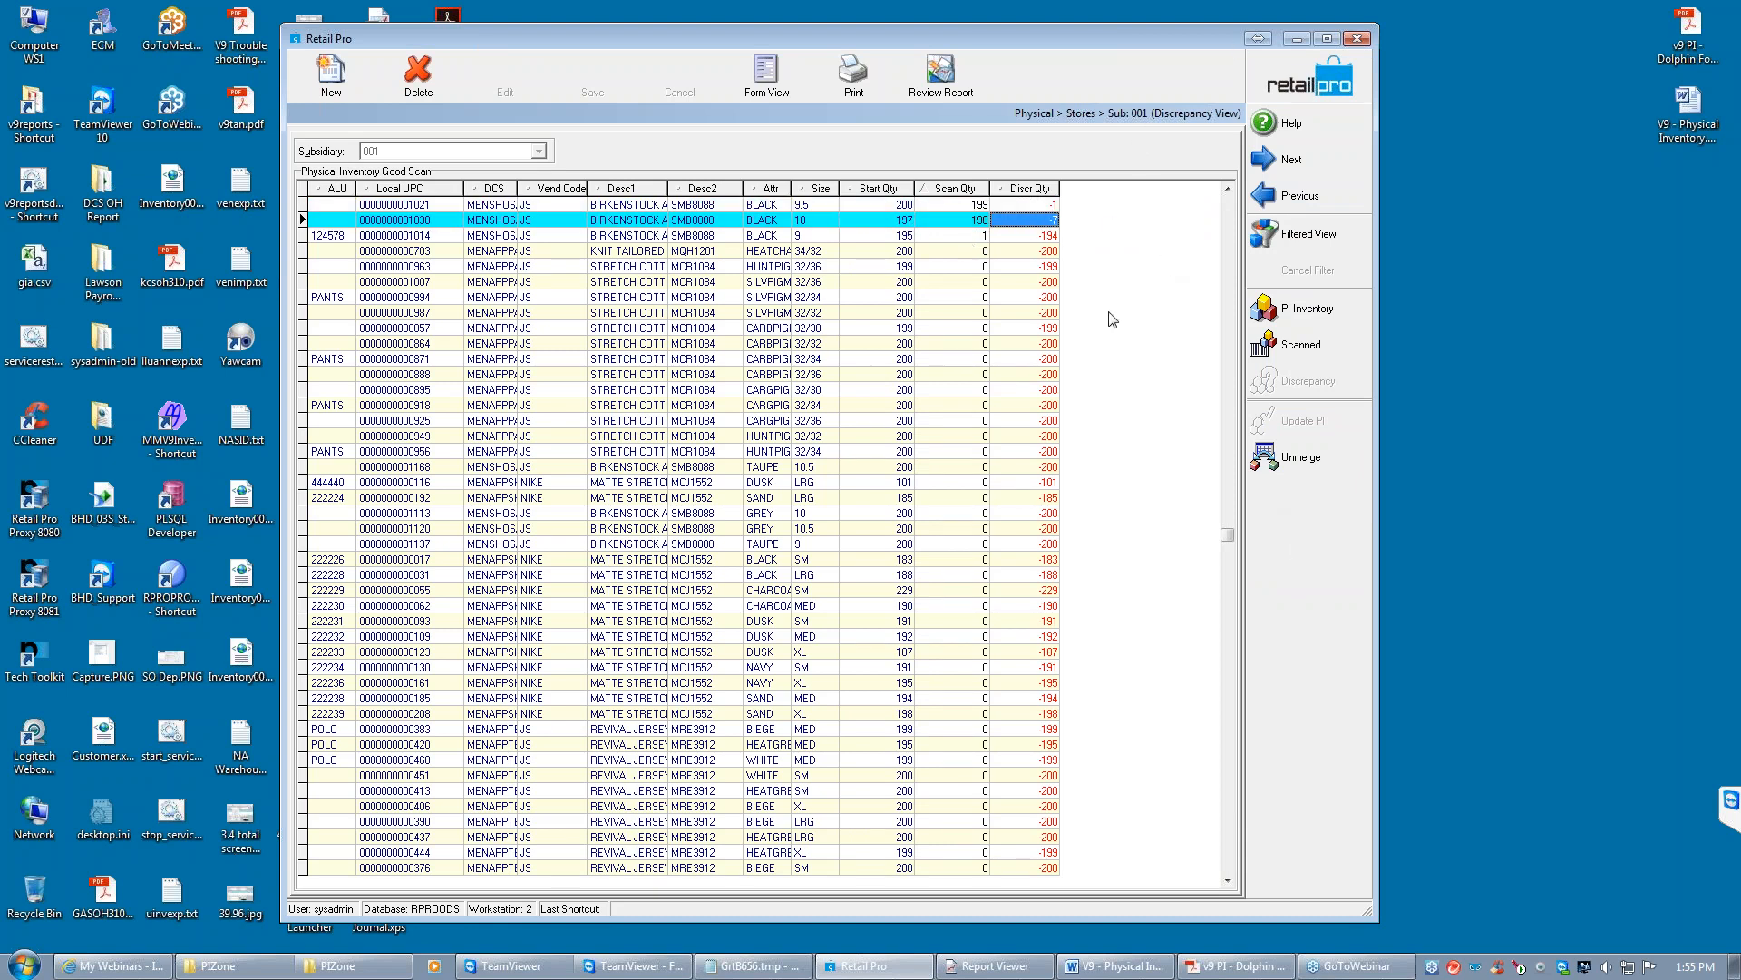
{"action": "left_click", "coordinate": [1288, 81]}
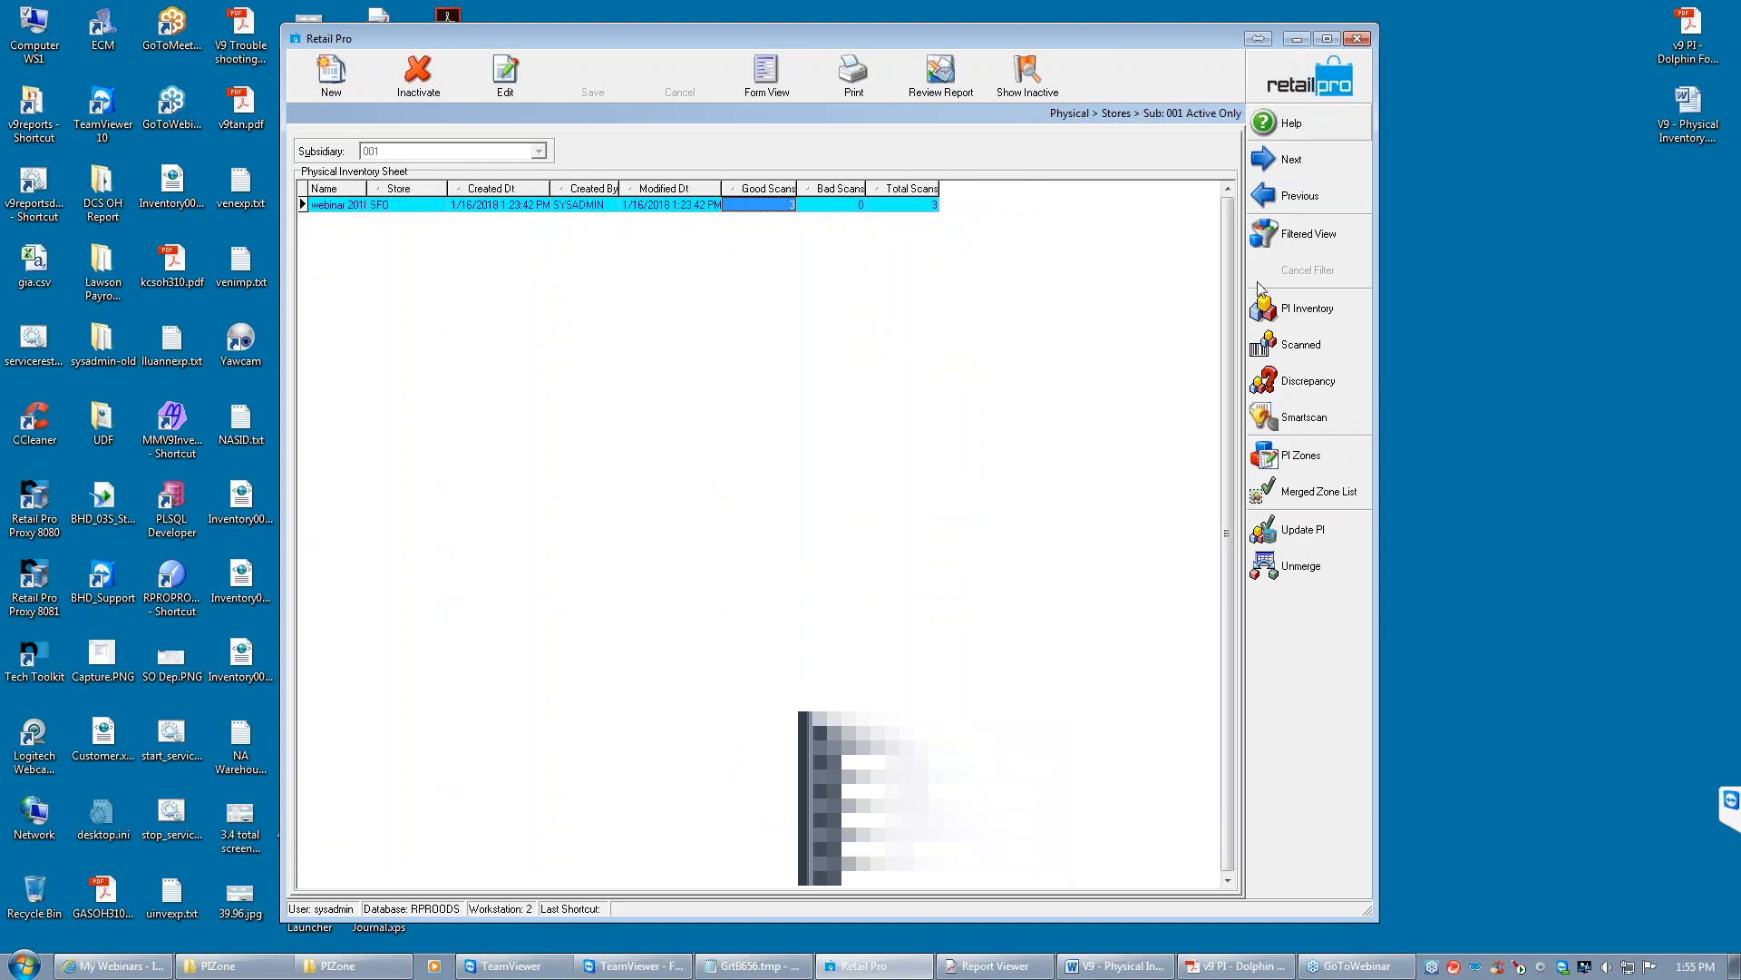
Prepare an inventory update with reason PI, store SFO - San Francisco and the Quantity Only option, and cancel it
{"action": "left_click", "coordinate": [1318, 533]}
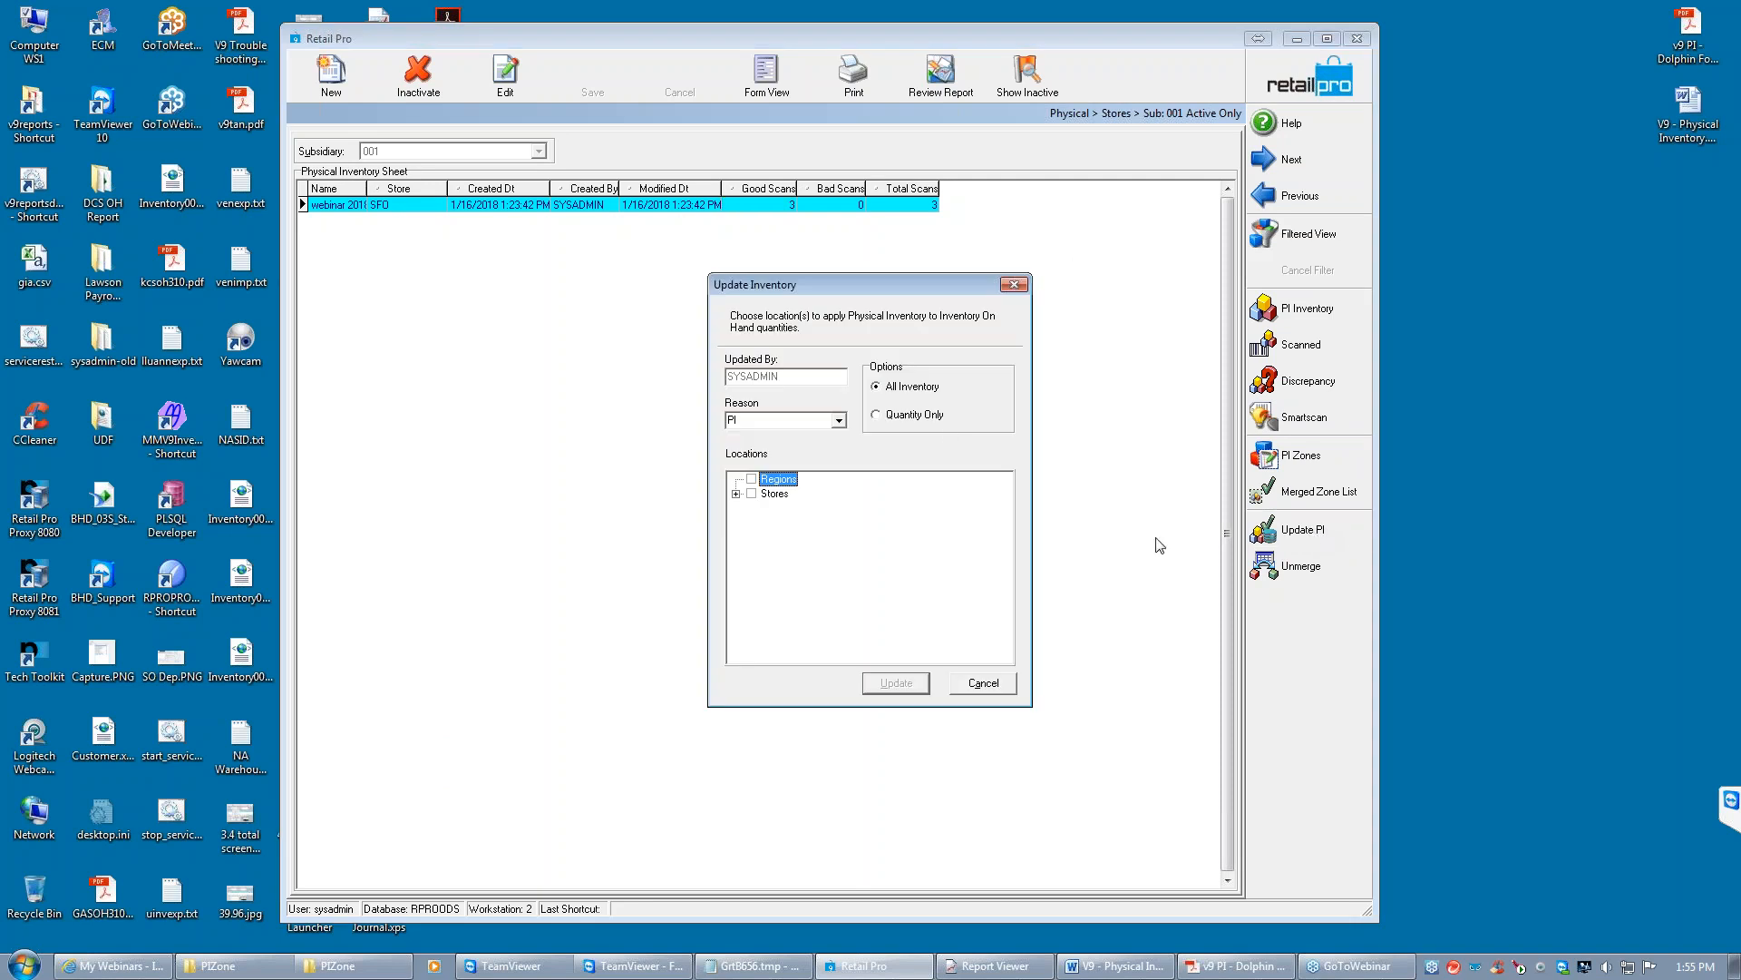
{"action": "left_click", "coordinate": [839, 421]}
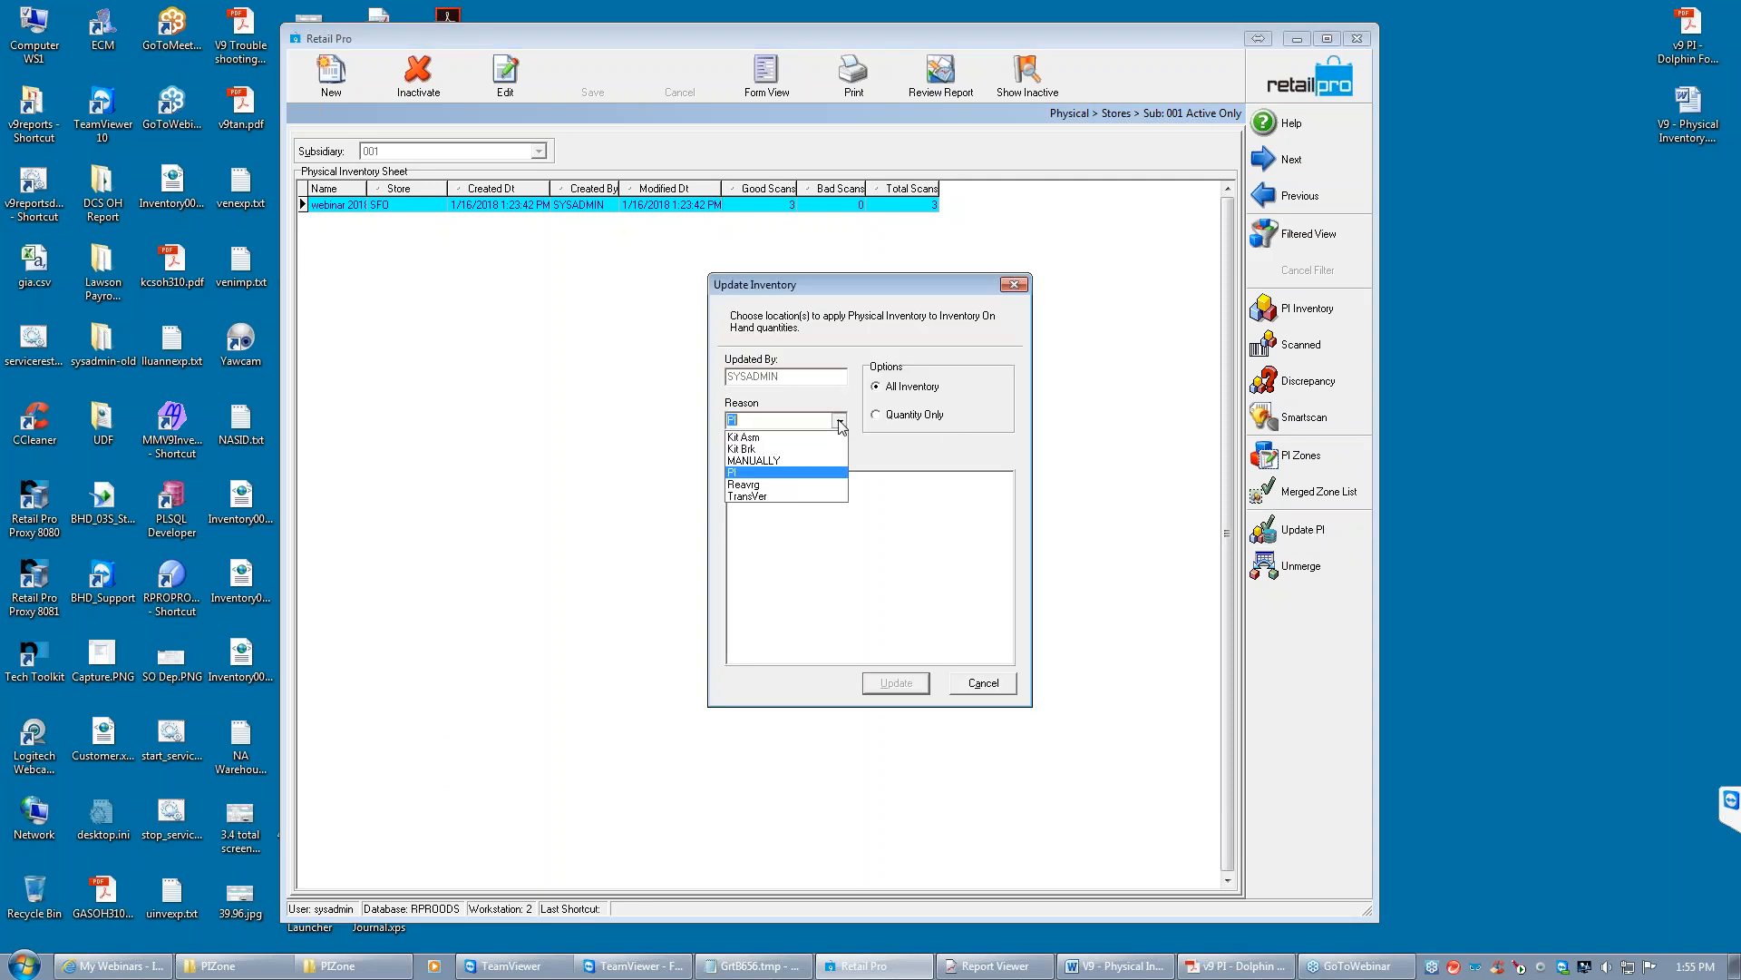
{"action": "left_click", "coordinate": [737, 474]}
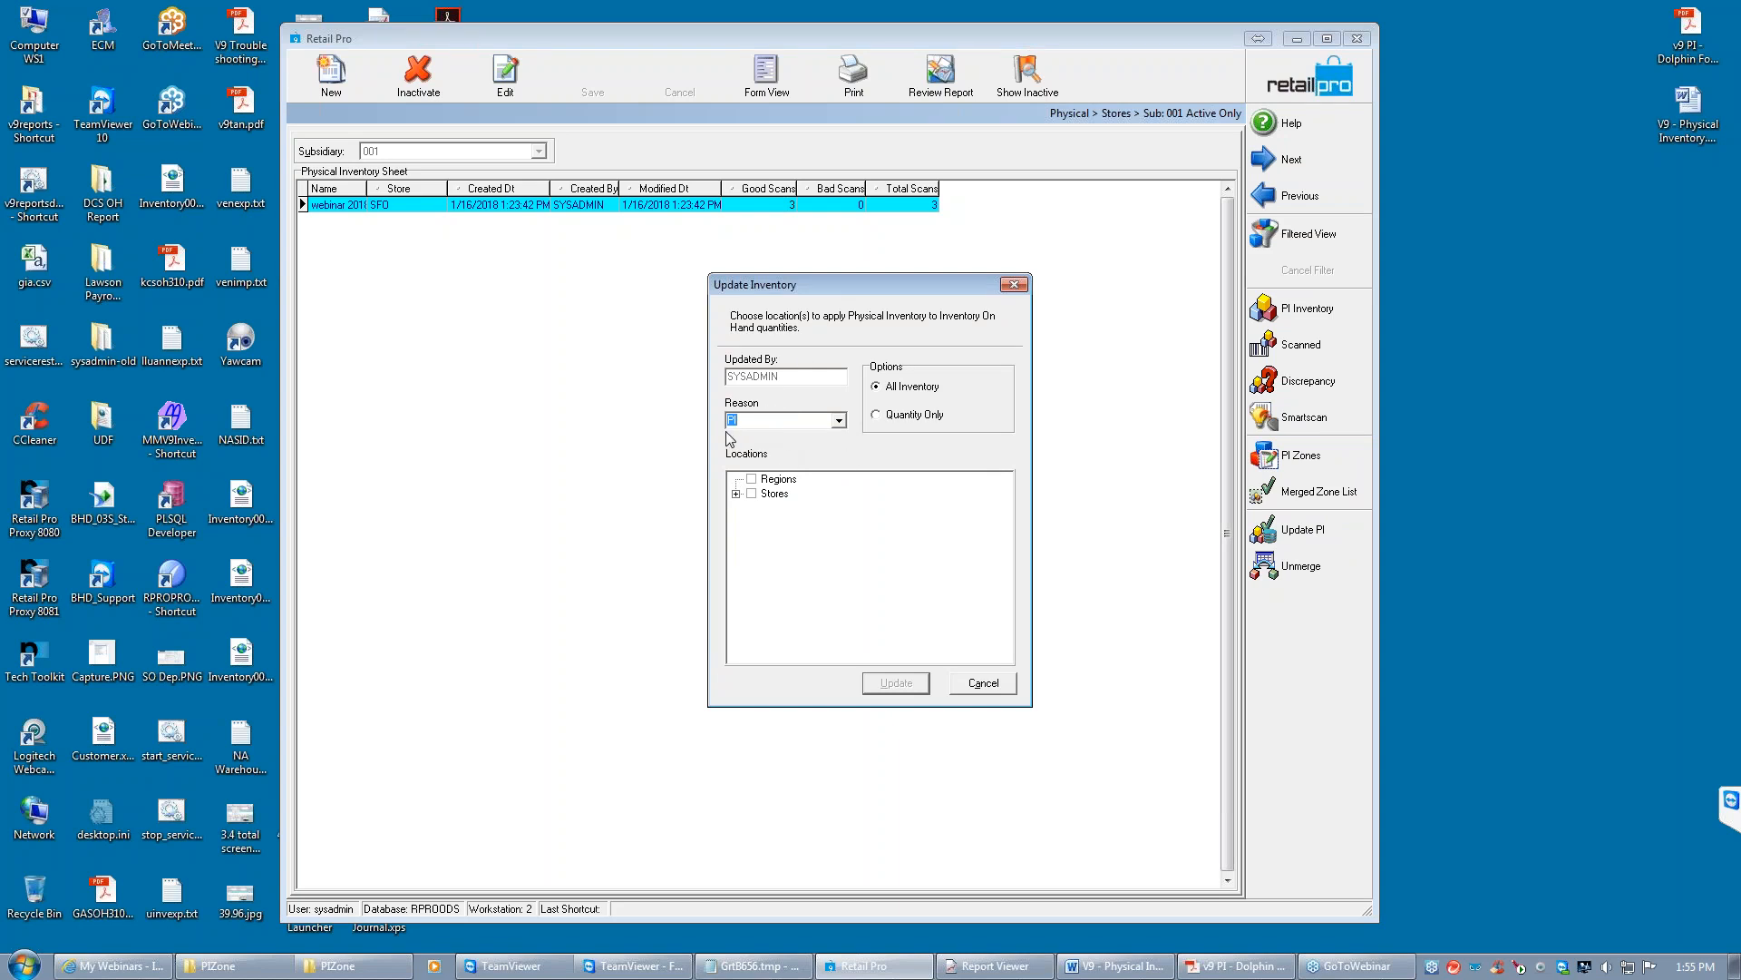
{"action": "left_click", "coordinate": [736, 494]}
{"action": "left_click", "coordinate": [769, 509]}
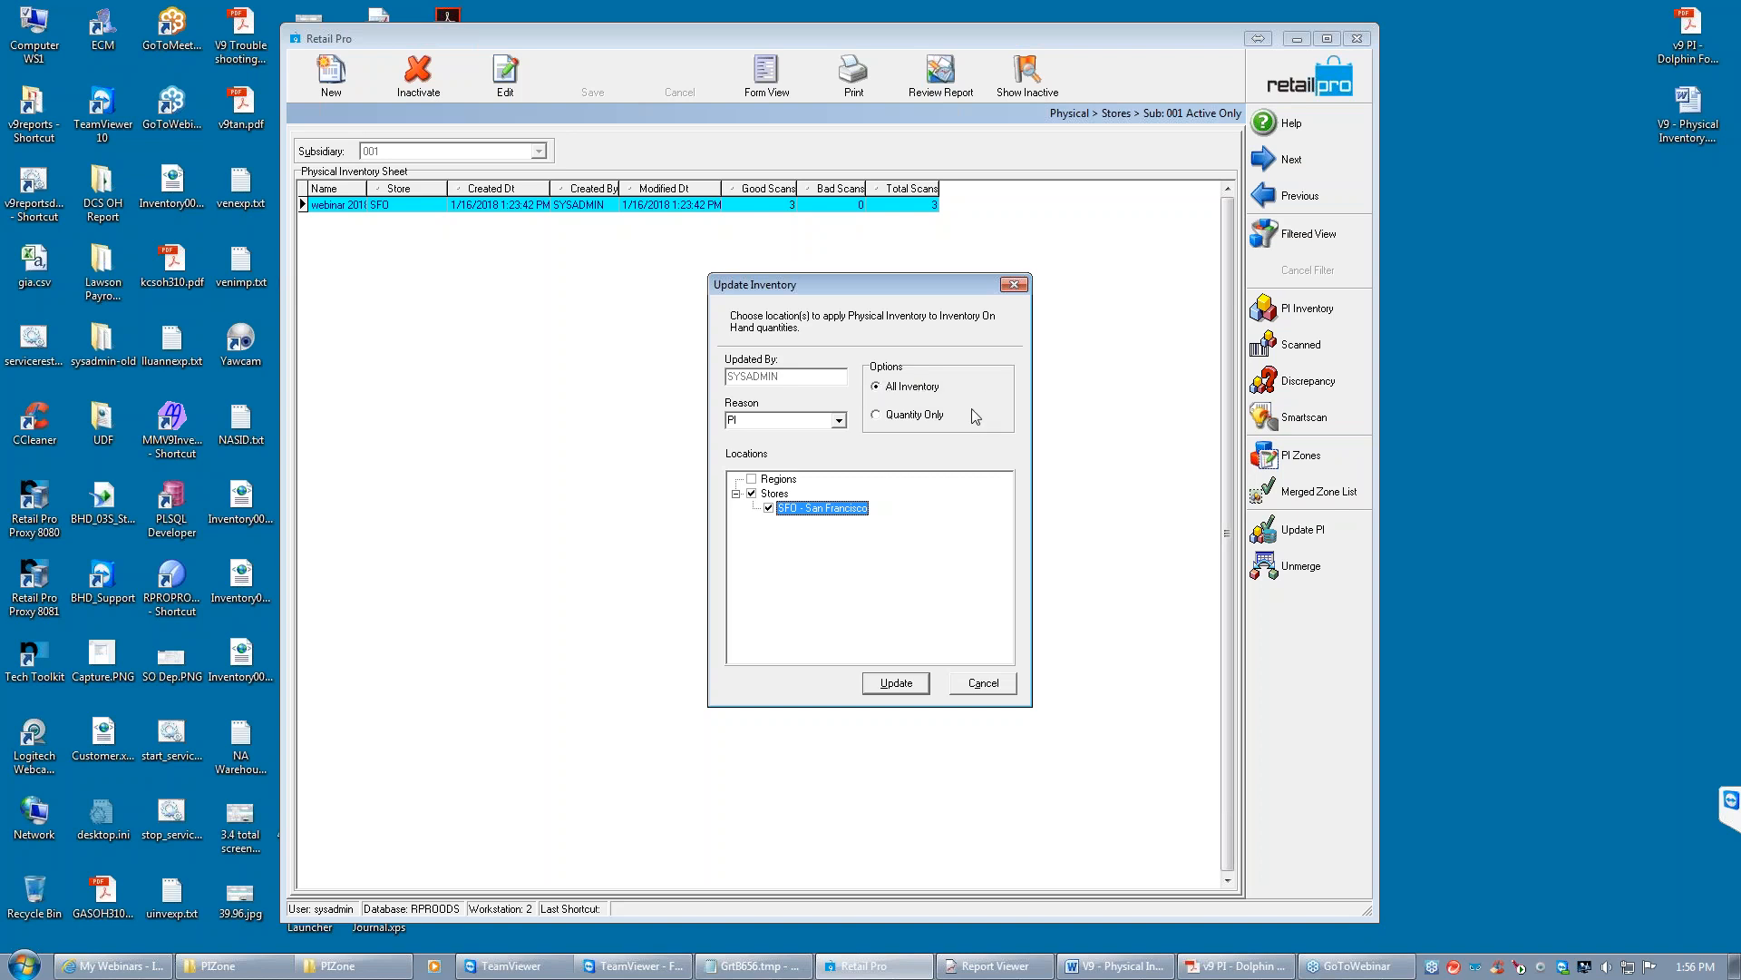
{"action": "left_click", "coordinate": [878, 416]}
{"action": "left_click", "coordinate": [1471, 271]}
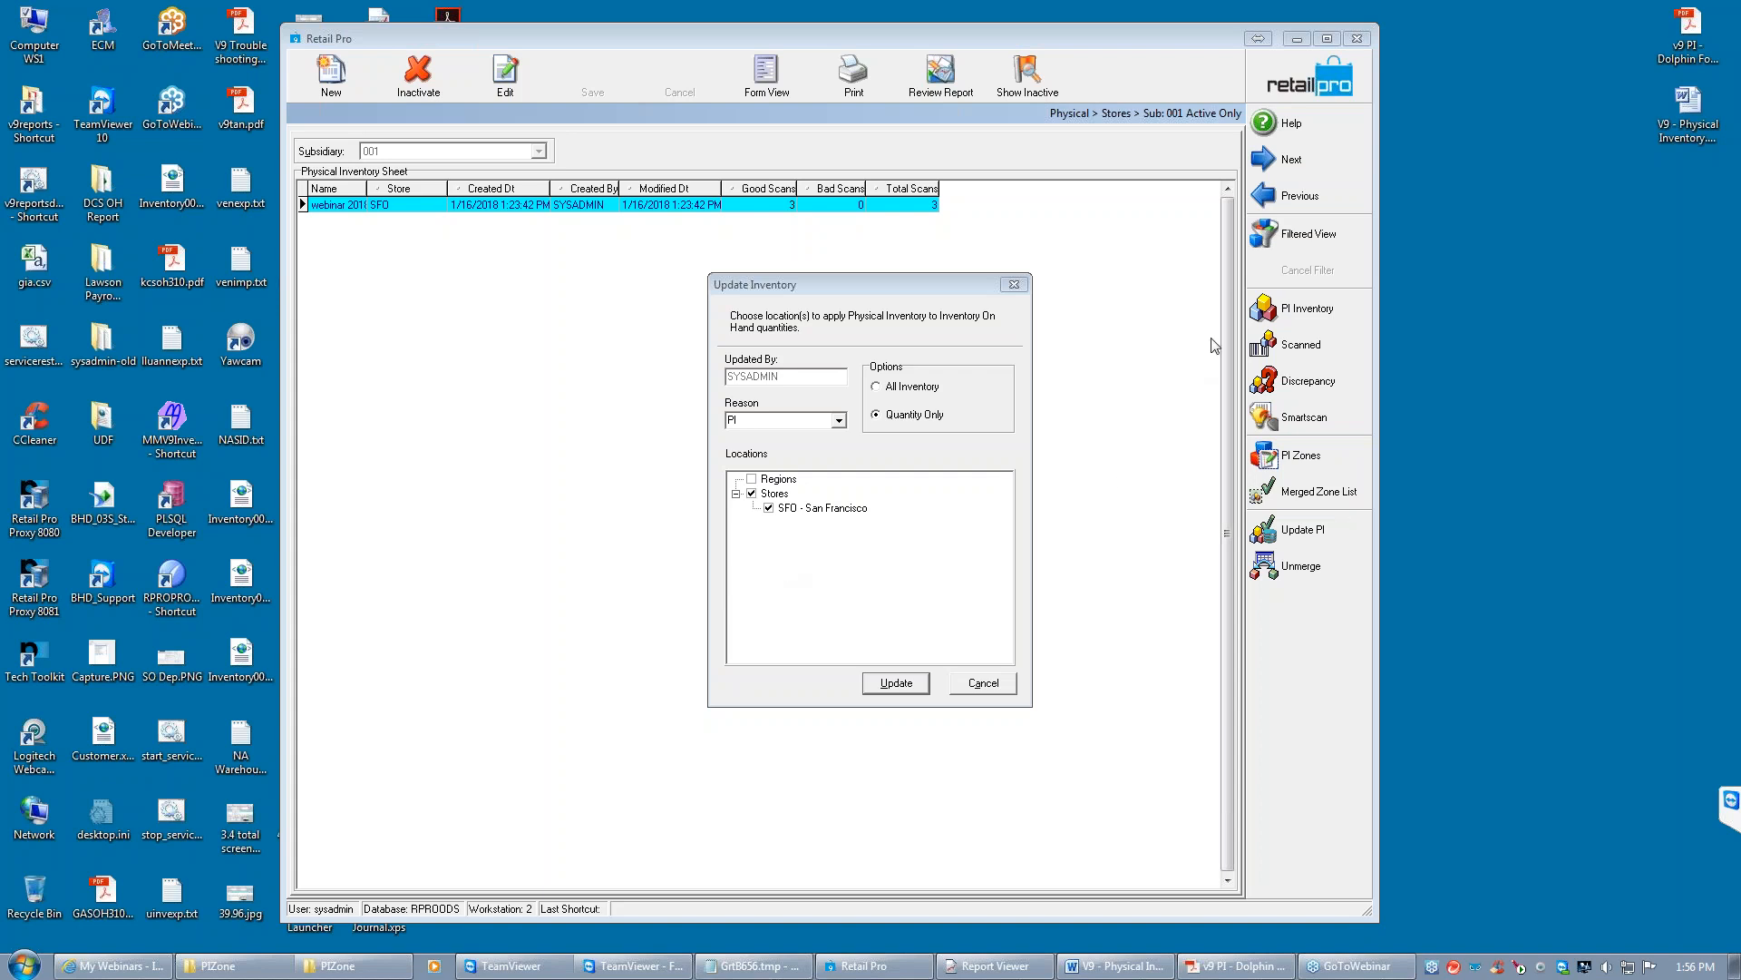
{"action": "left_click", "coordinate": [990, 682]}
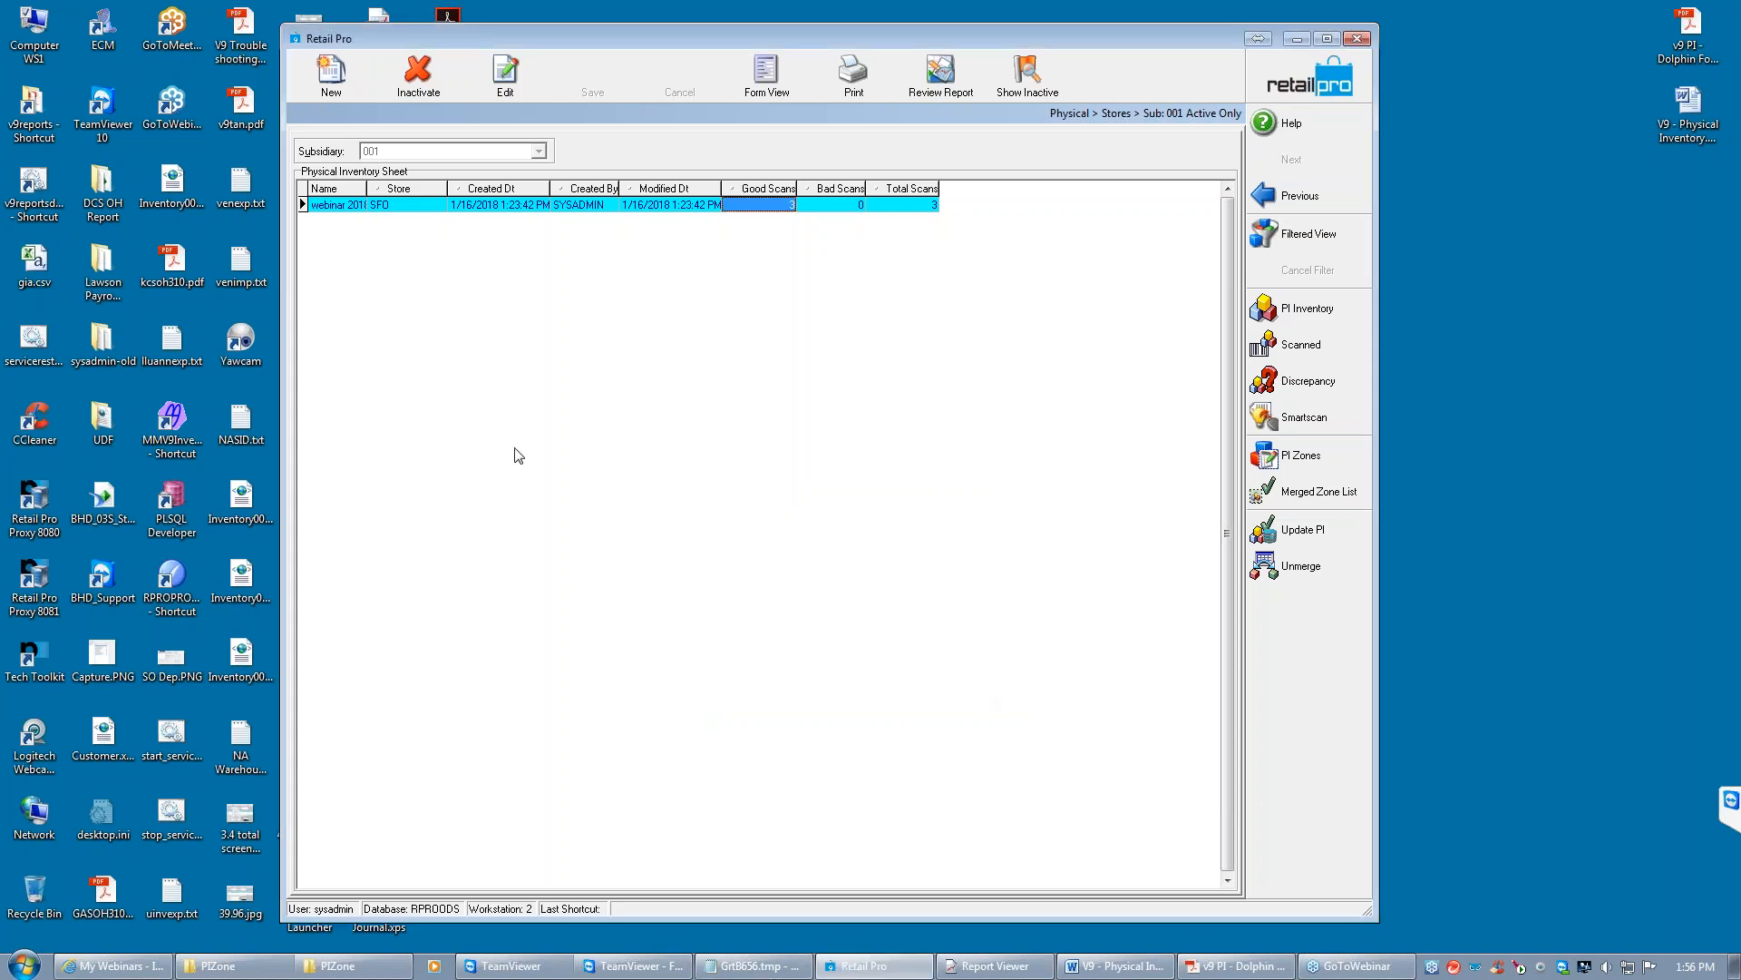
Set the scan quantity of the size 9.5 black Birkenstock in merged ZONE1 to 22222 and save
{"action": "left_click", "coordinate": [1319, 494]}
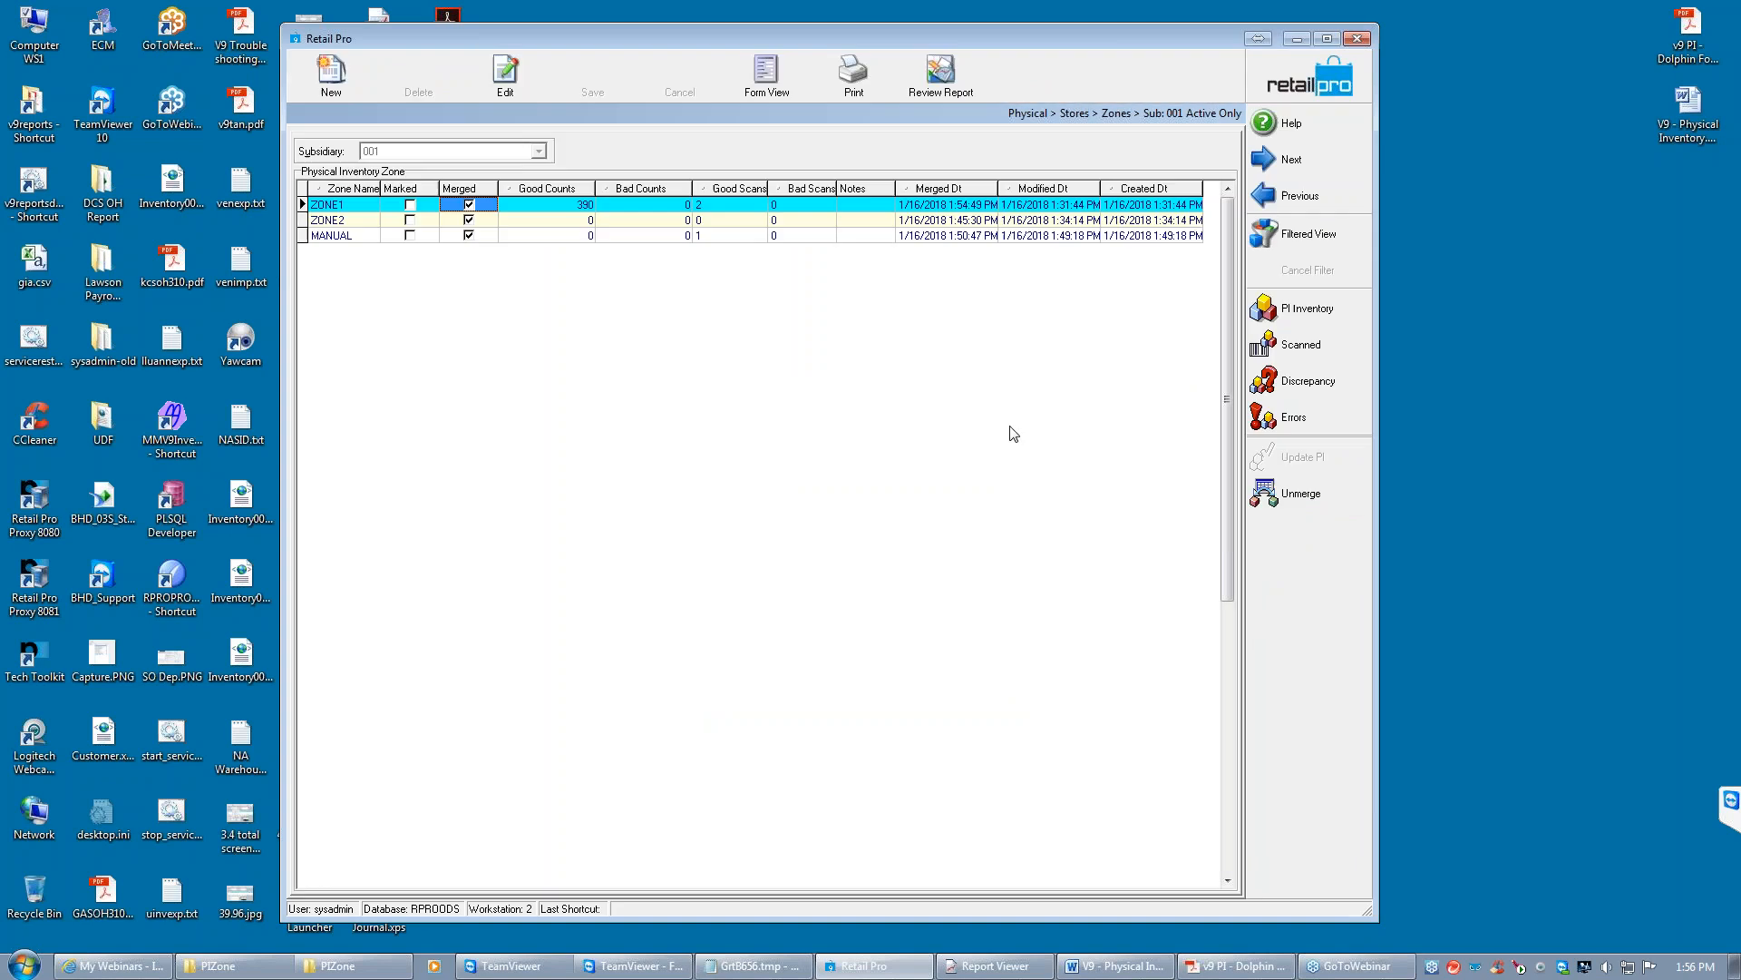
{"action": "left_click", "coordinate": [506, 201]}
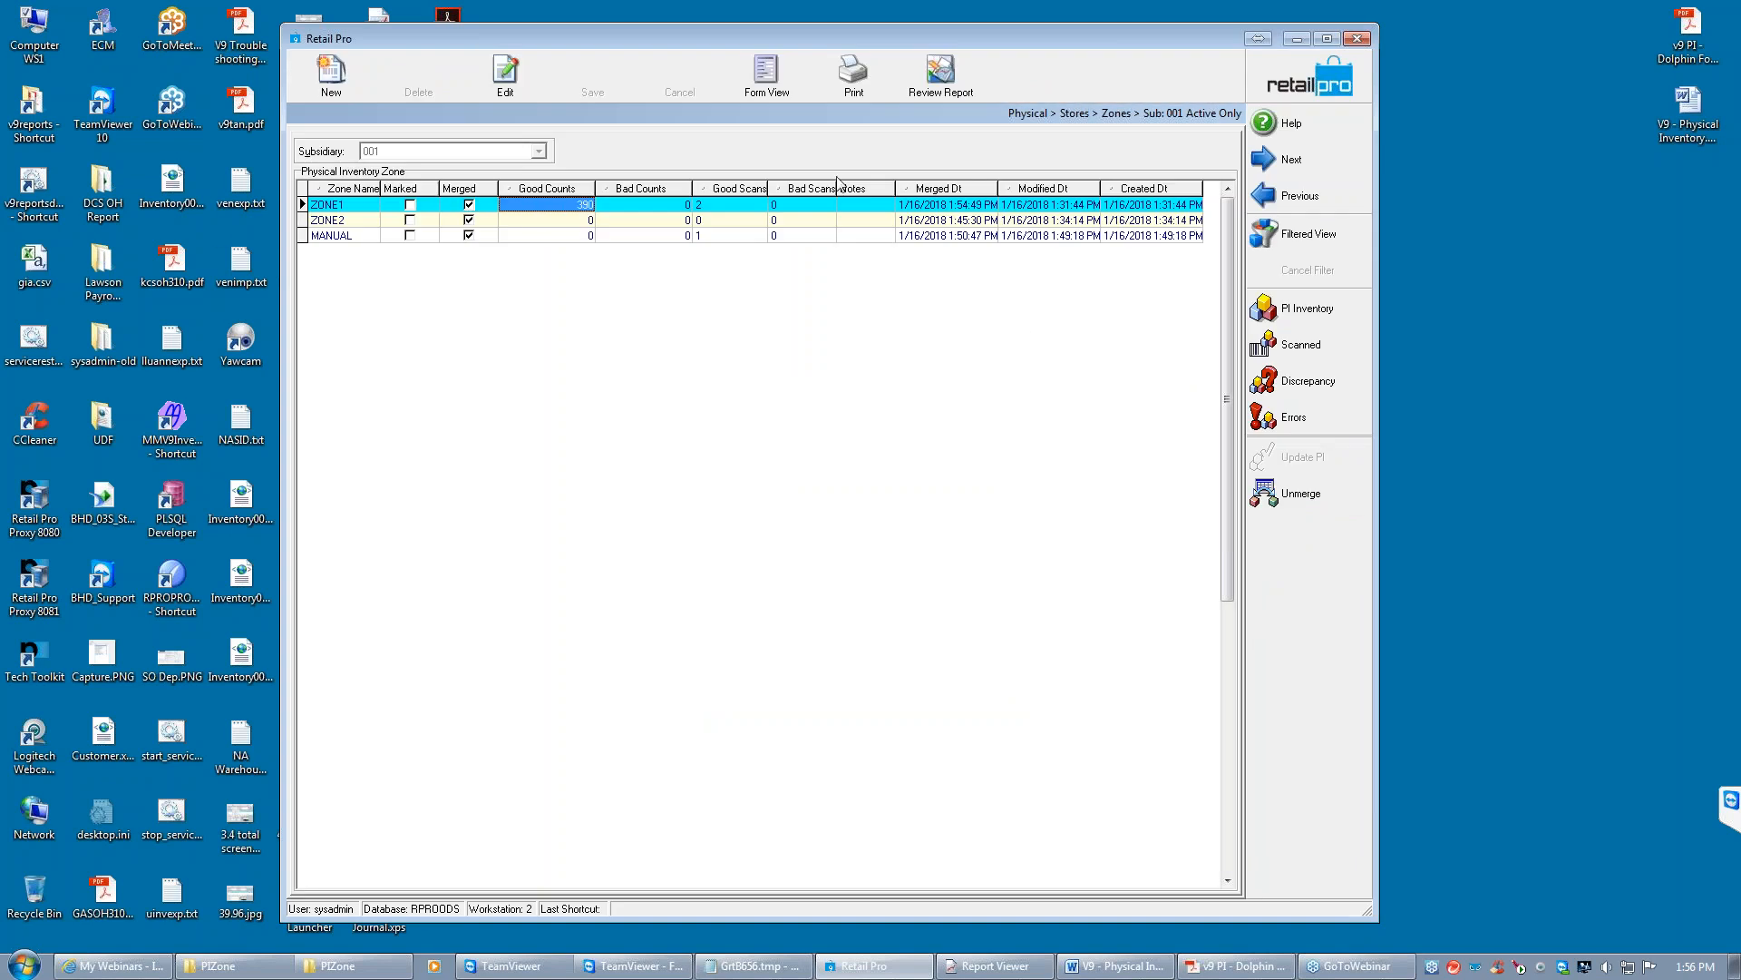
{"action": "left_click", "coordinate": [1310, 348]}
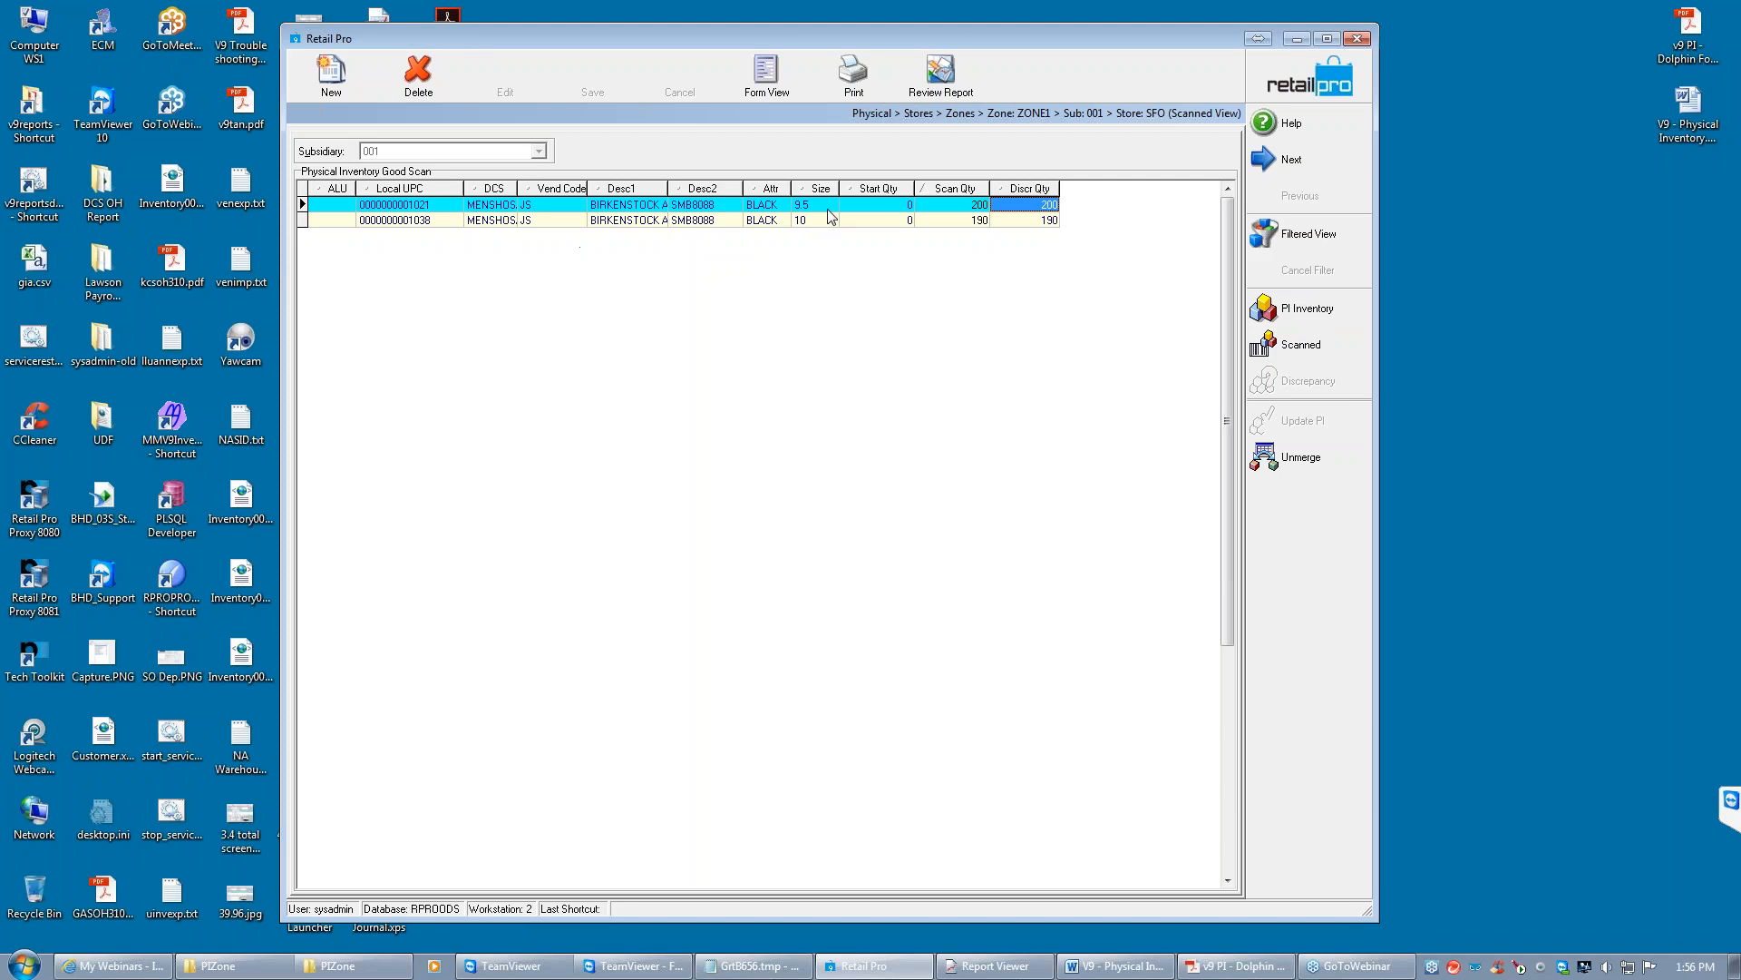
{"action": "left_click", "coordinate": [876, 209]}
{"action": "left_click", "coordinate": [943, 209]}
{"action": "type", "text": "22222"}
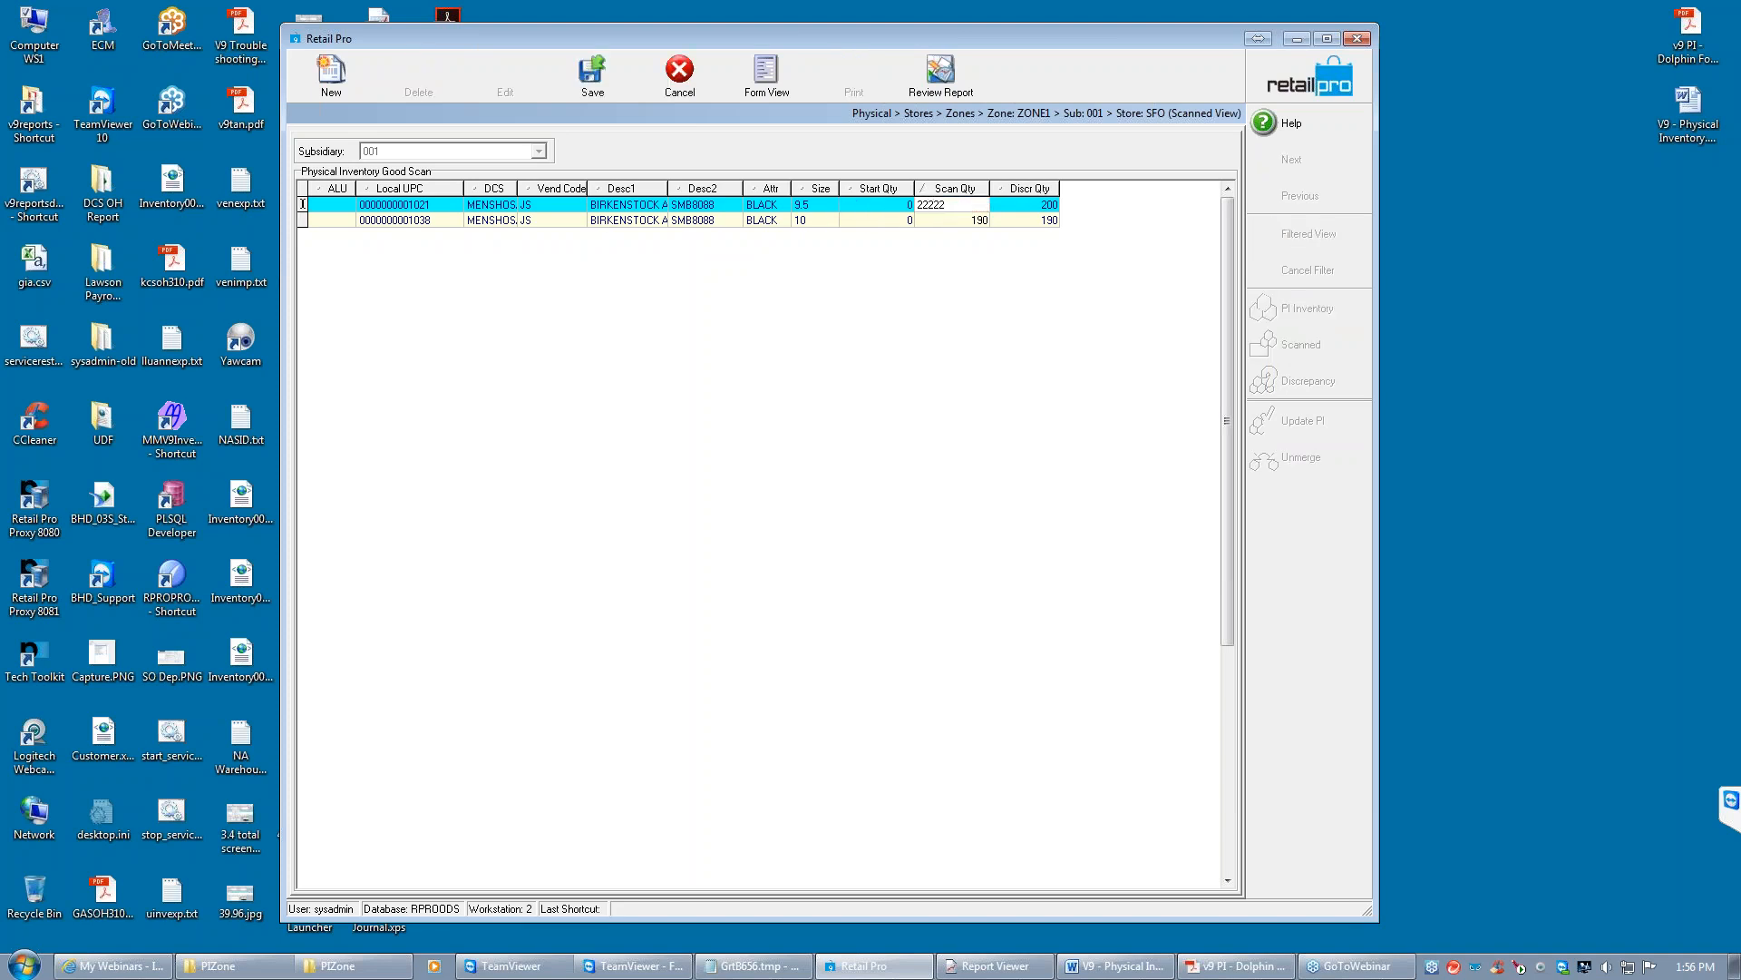
{"action": "left_click", "coordinate": [594, 80]}
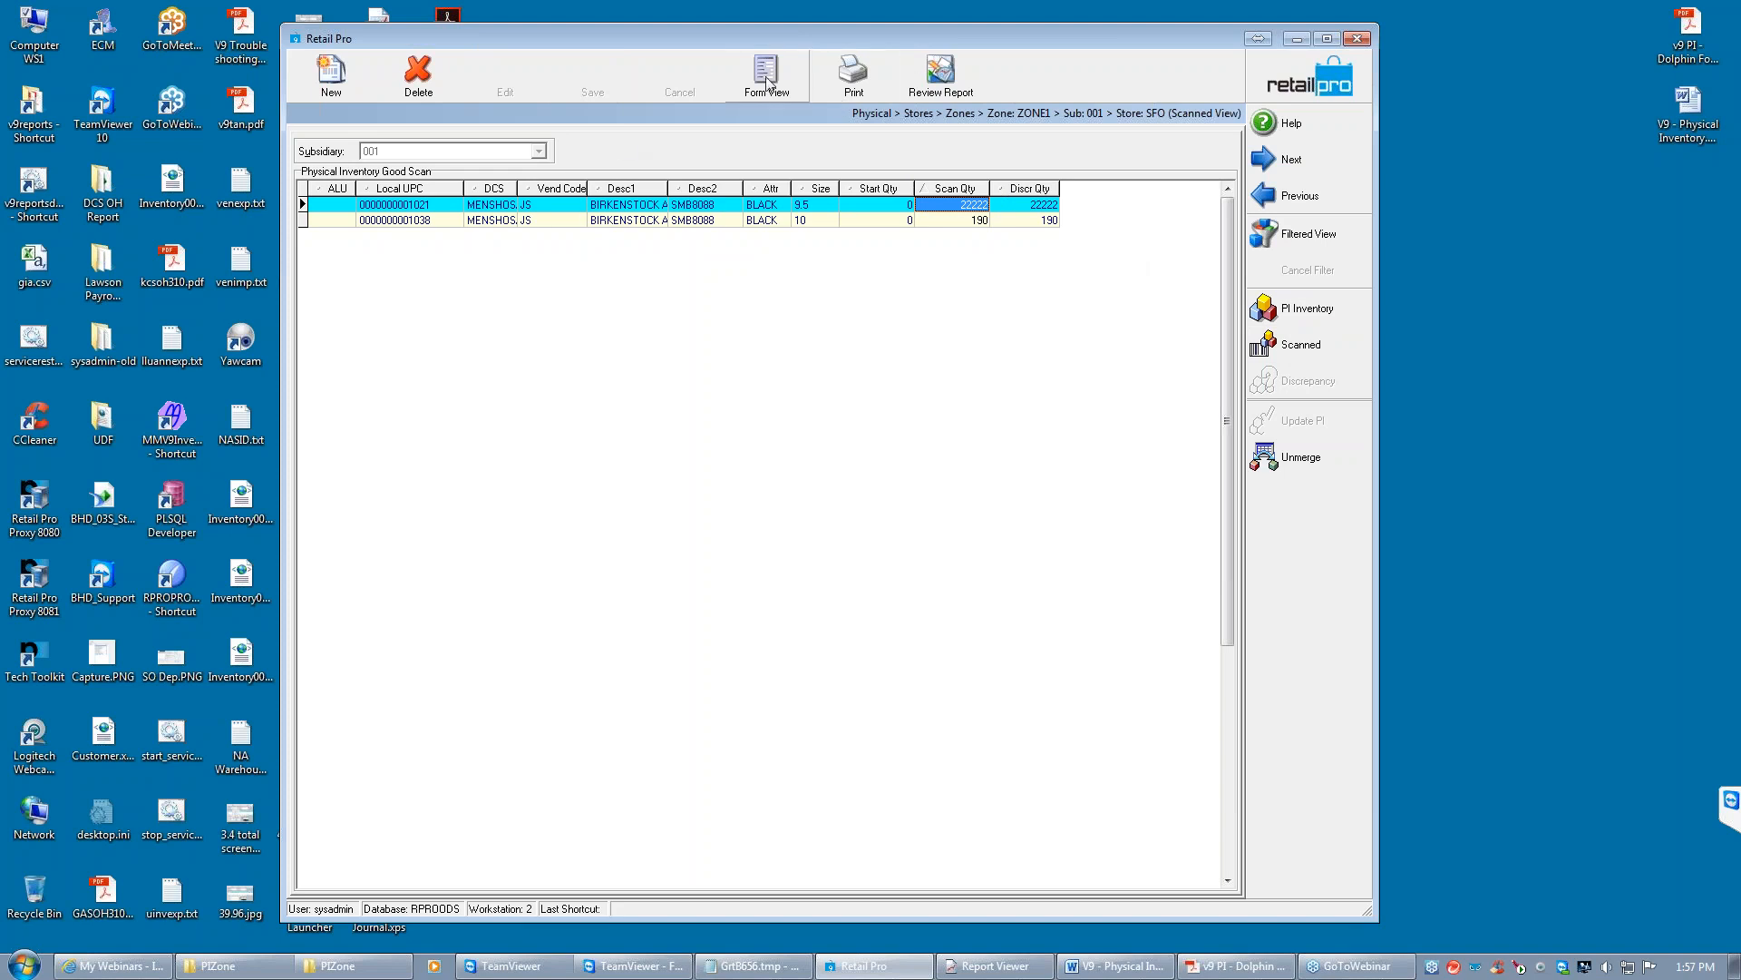
Check ZONE1's good counts and good scans in the merged zone list, and return to the inventory sheet
{"action": "left_click", "coordinate": [1304, 78]}
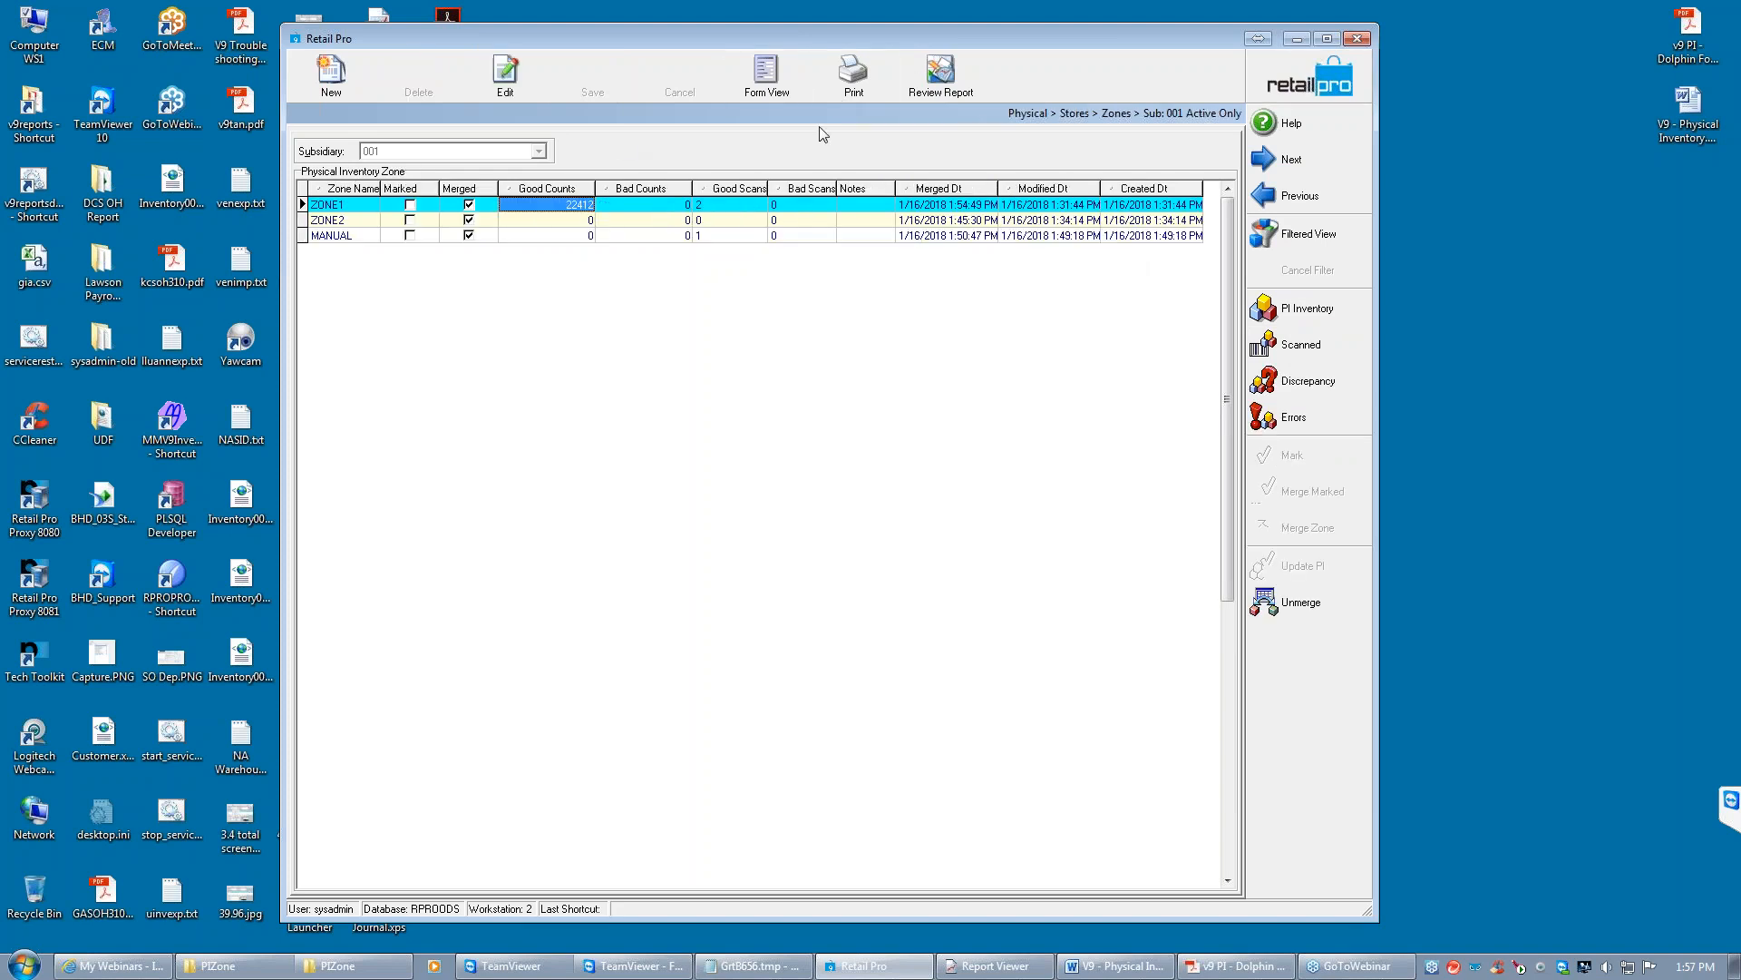
{"action": "left_click", "coordinate": [550, 209]}
{"action": "left_click", "coordinate": [716, 208]}
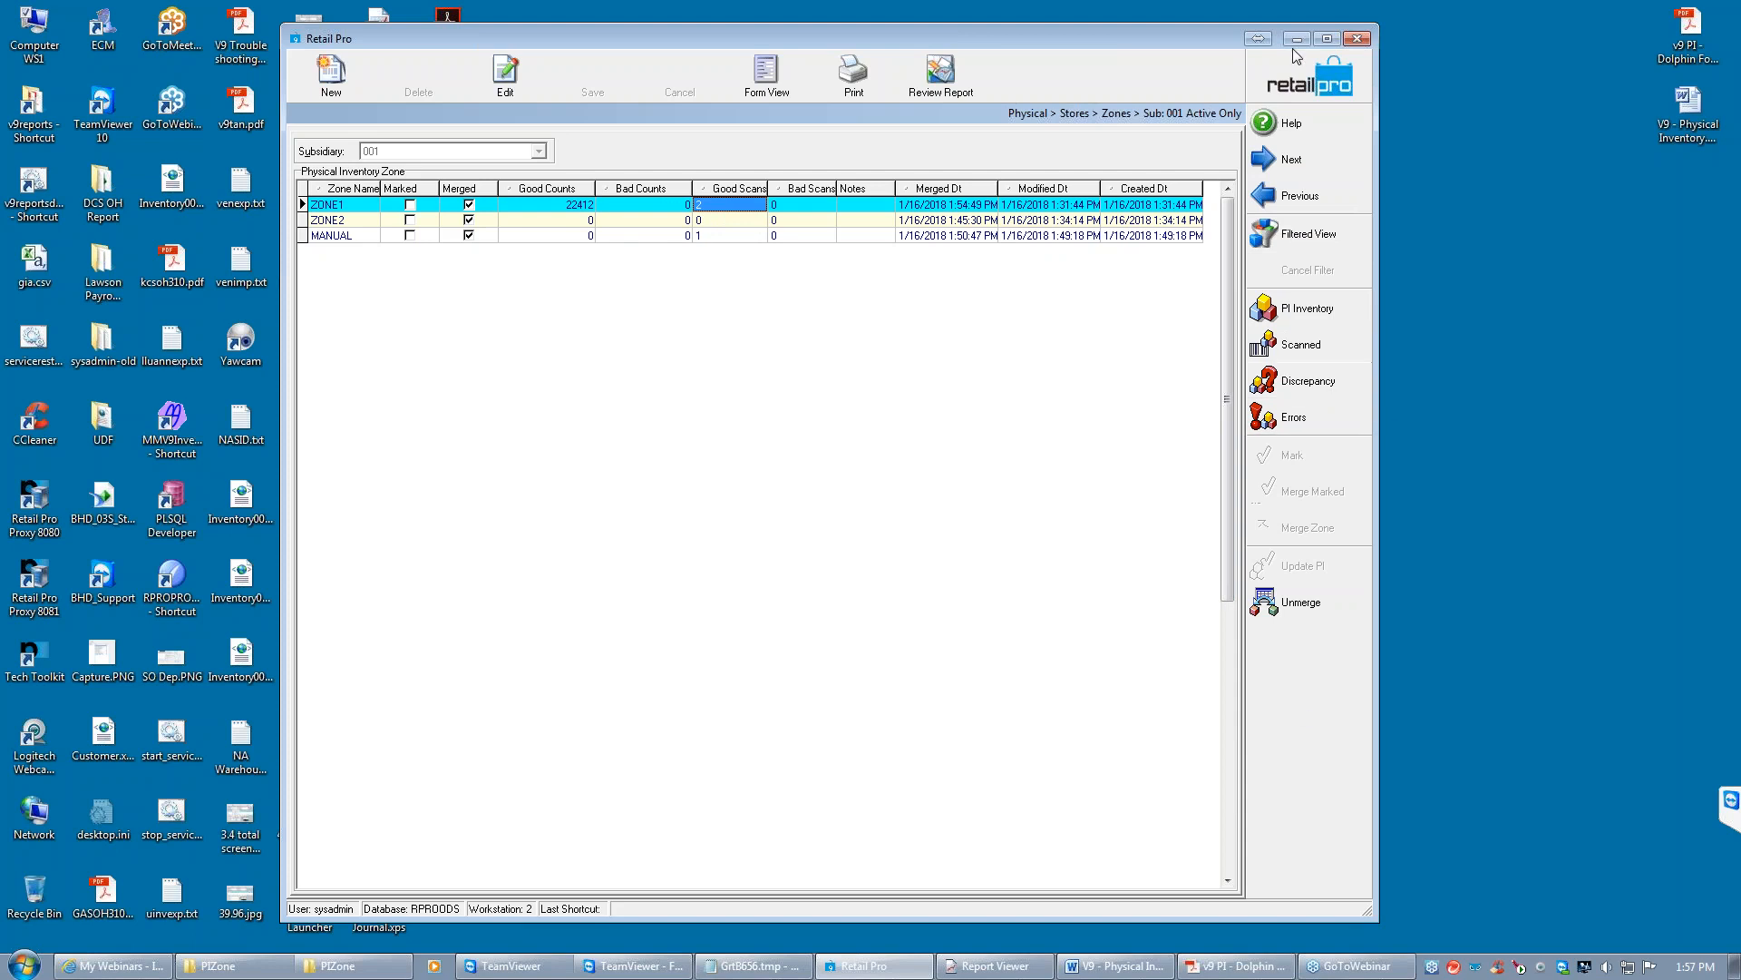
{"action": "left_click", "coordinate": [1078, 116]}
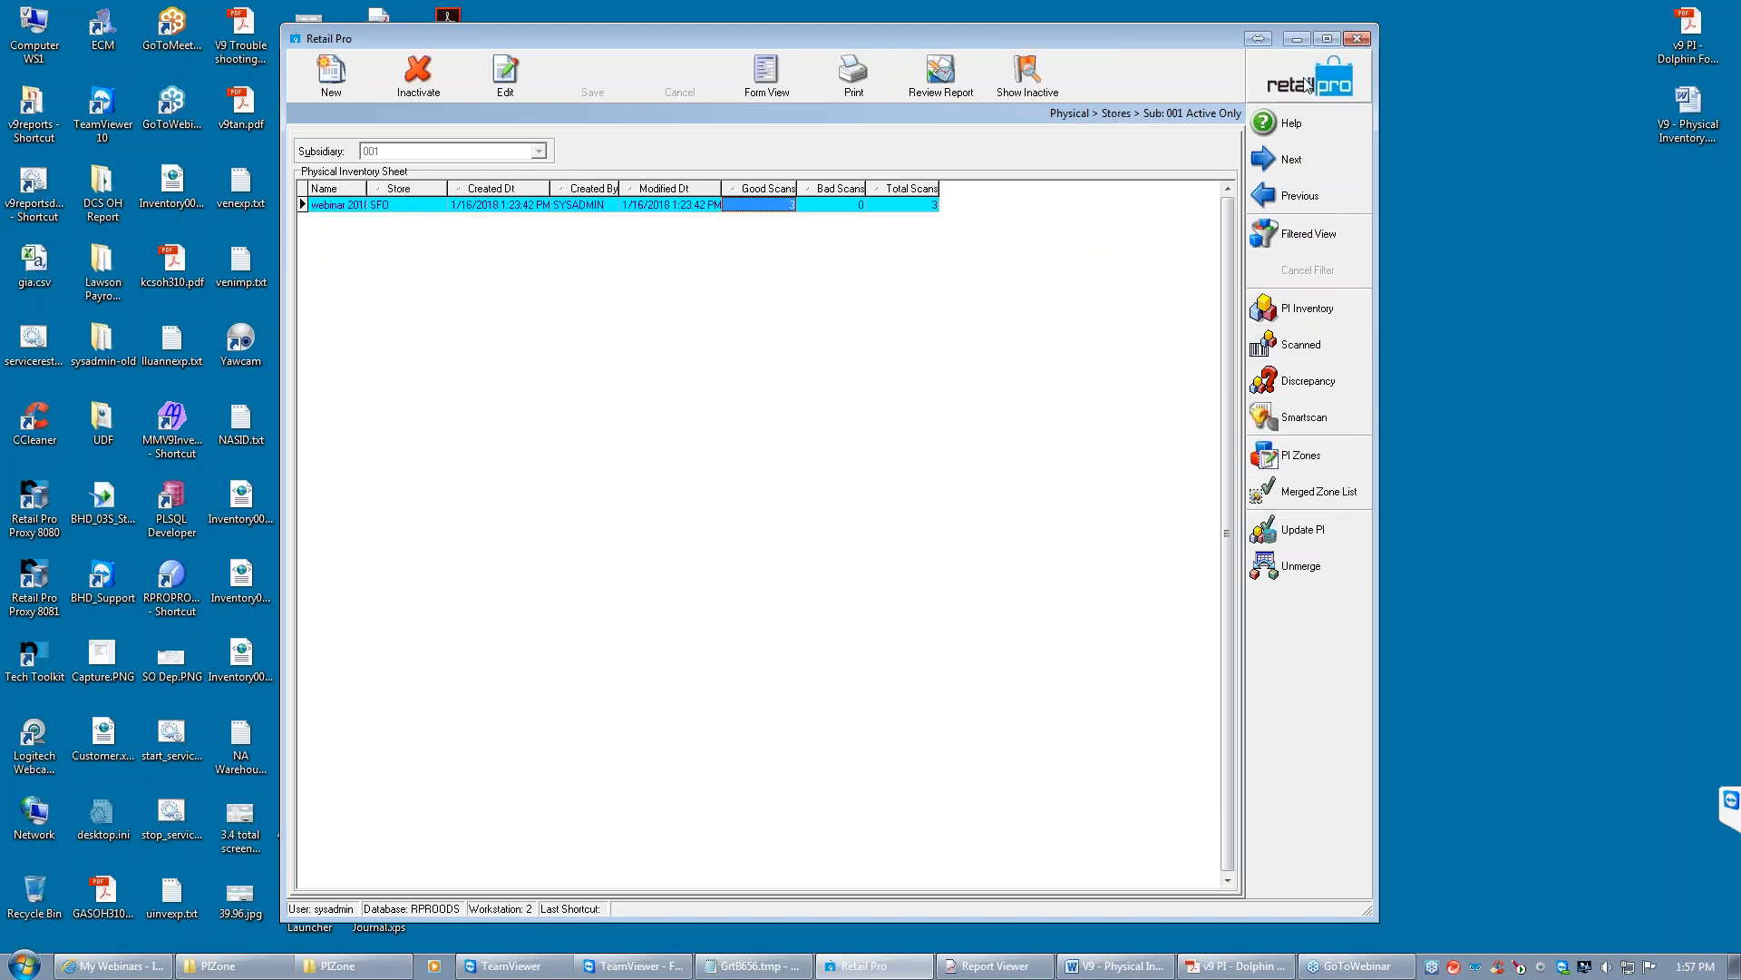
Compare the scan and discrepancy quantities of the size 9.5 and 10 black Birkenstocks in the discrepancy list, and go back to the sheet
{"action": "left_click", "coordinate": [1307, 381]}
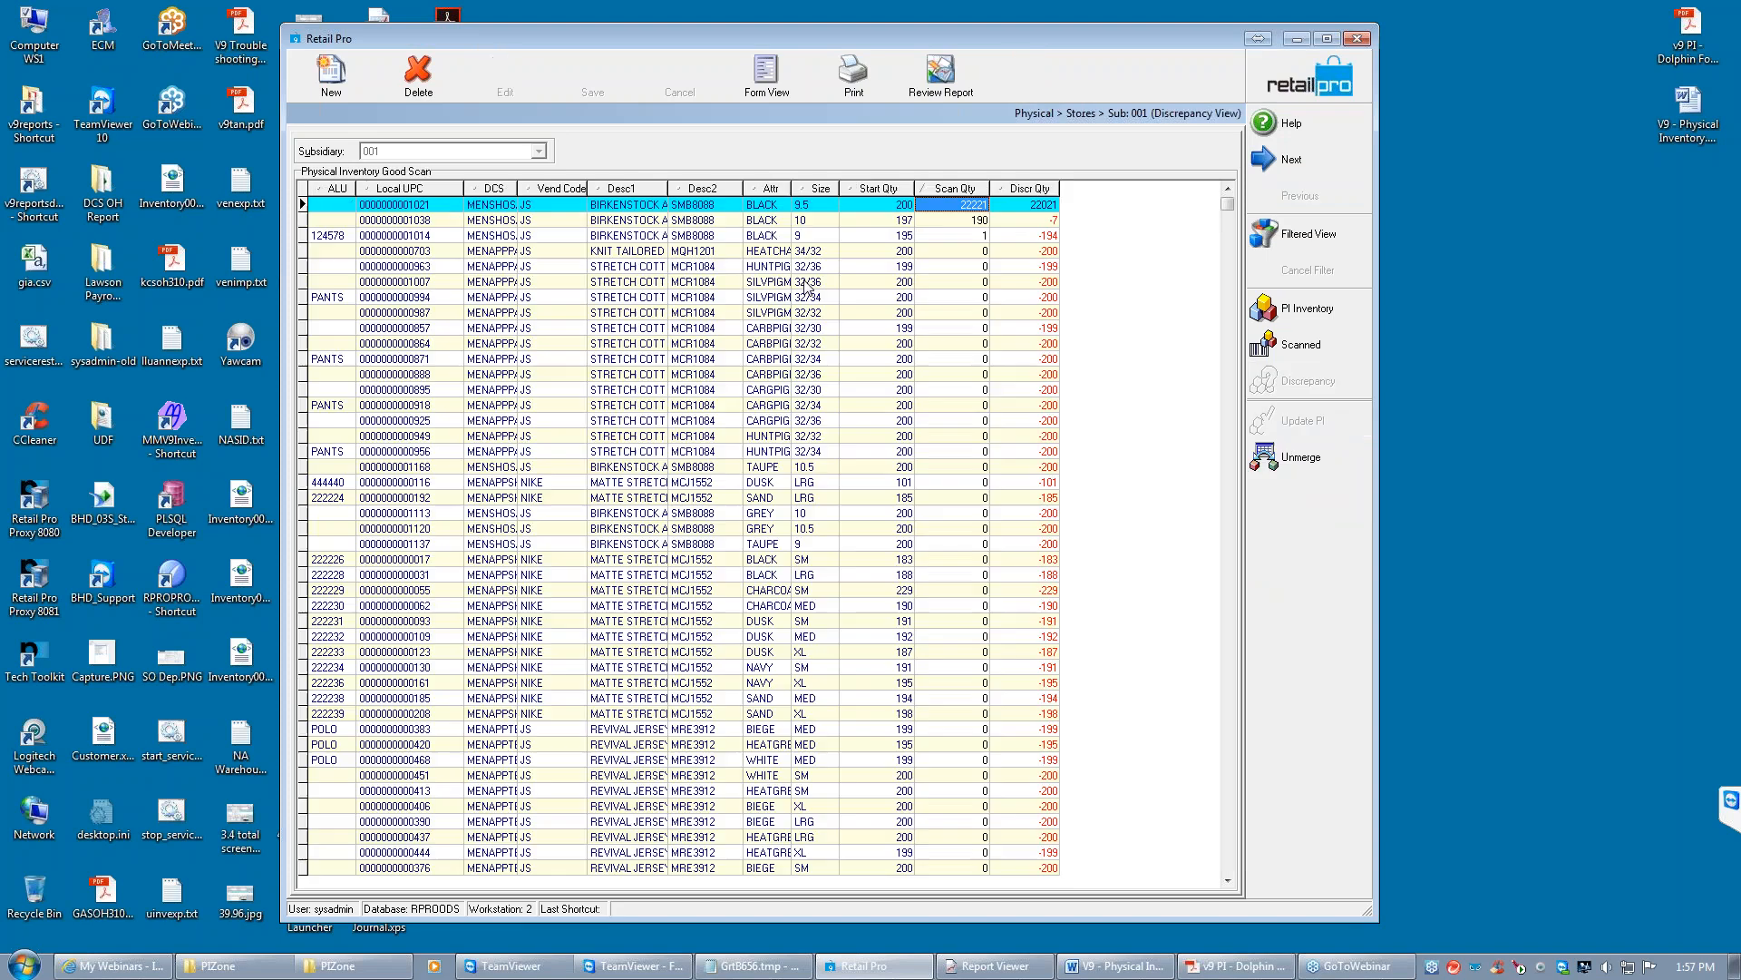
{"action": "left_click", "coordinate": [948, 207]}
{"action": "left_click", "coordinate": [954, 206]}
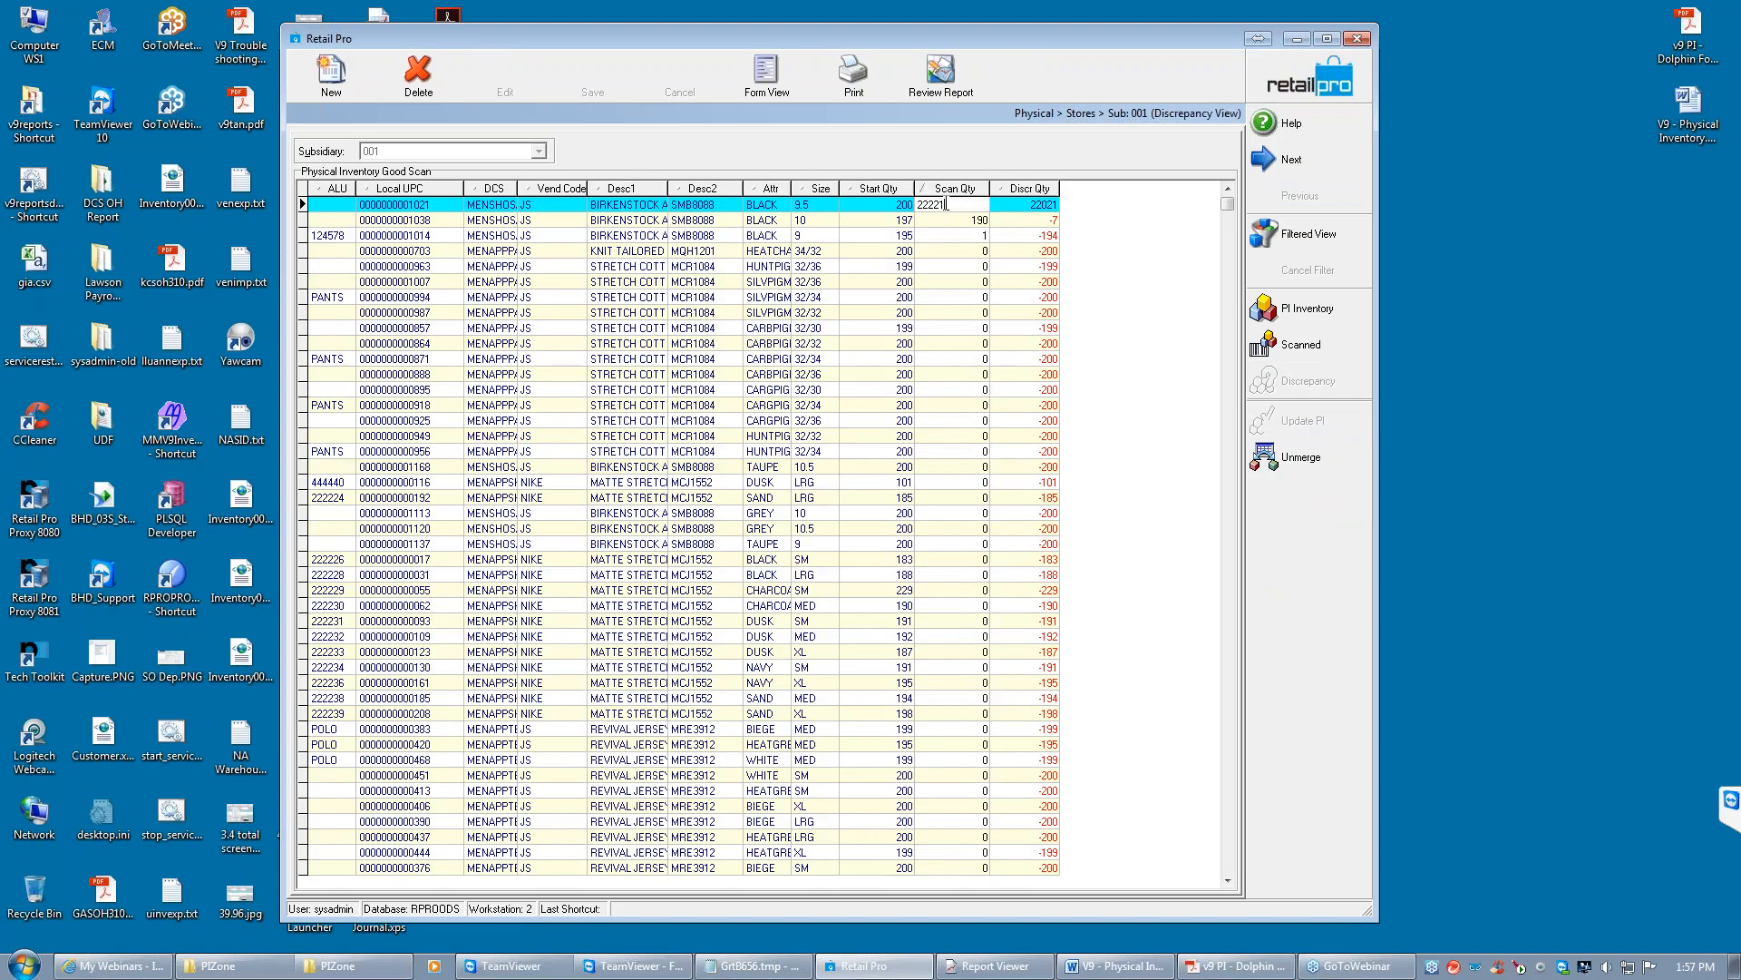
{"action": "left_click", "coordinate": [941, 223]}
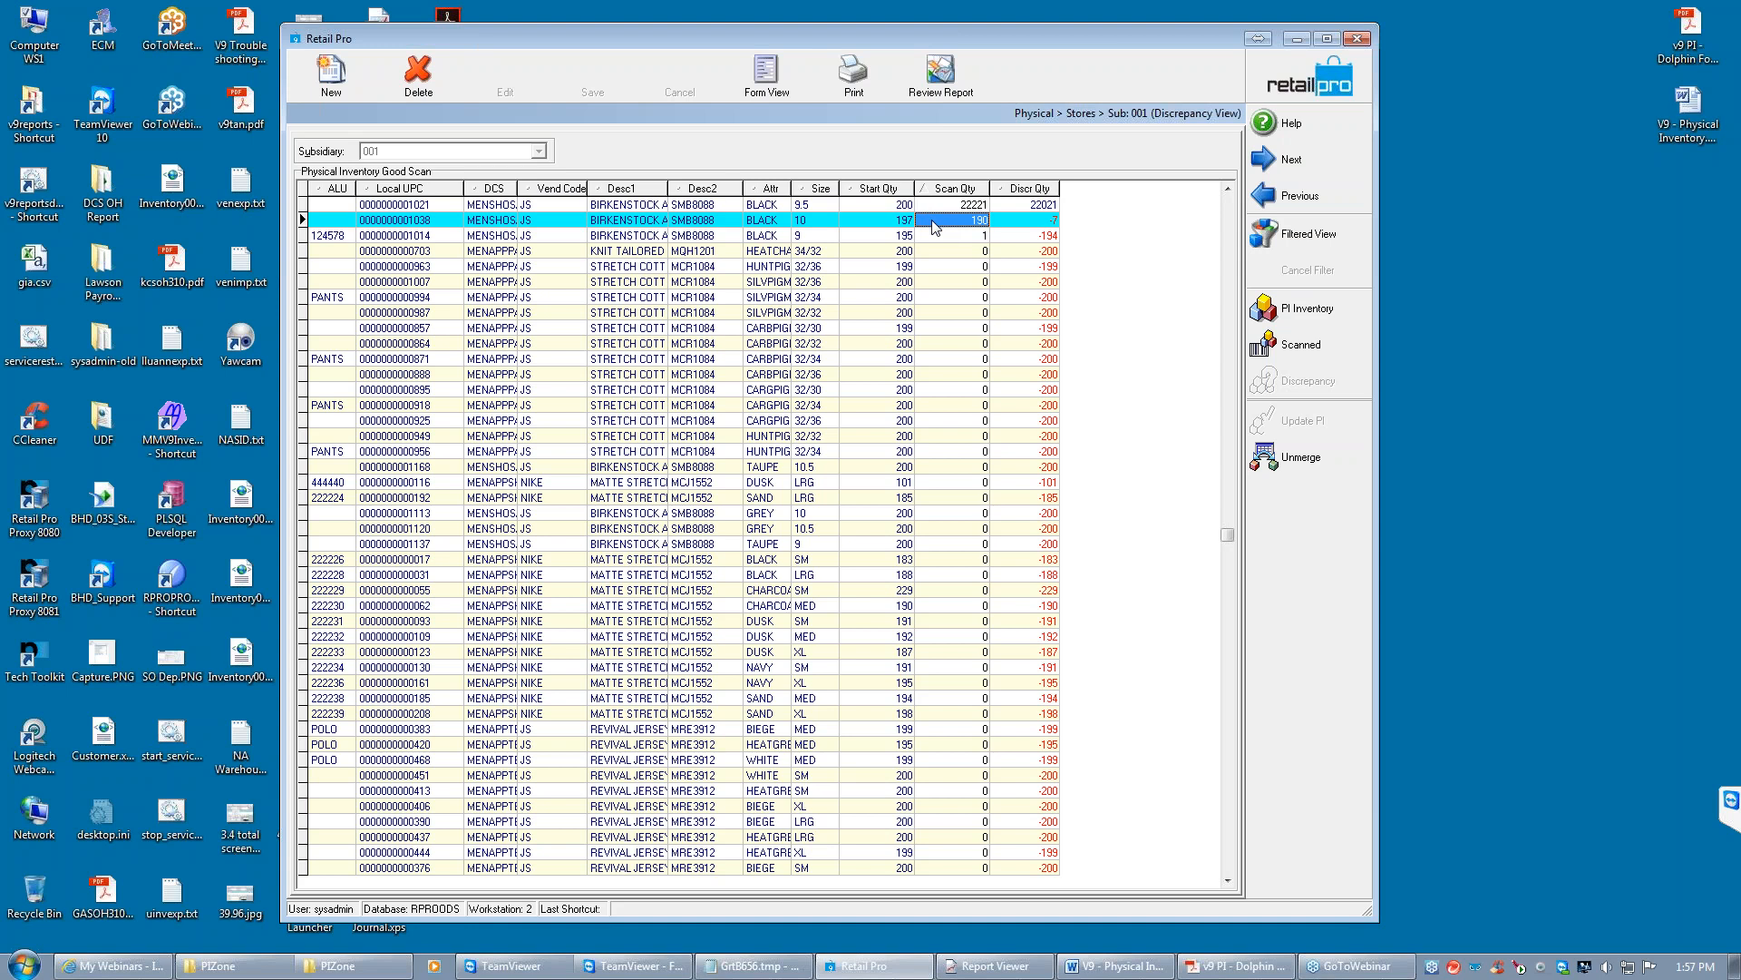
{"action": "key", "text": "Up"}
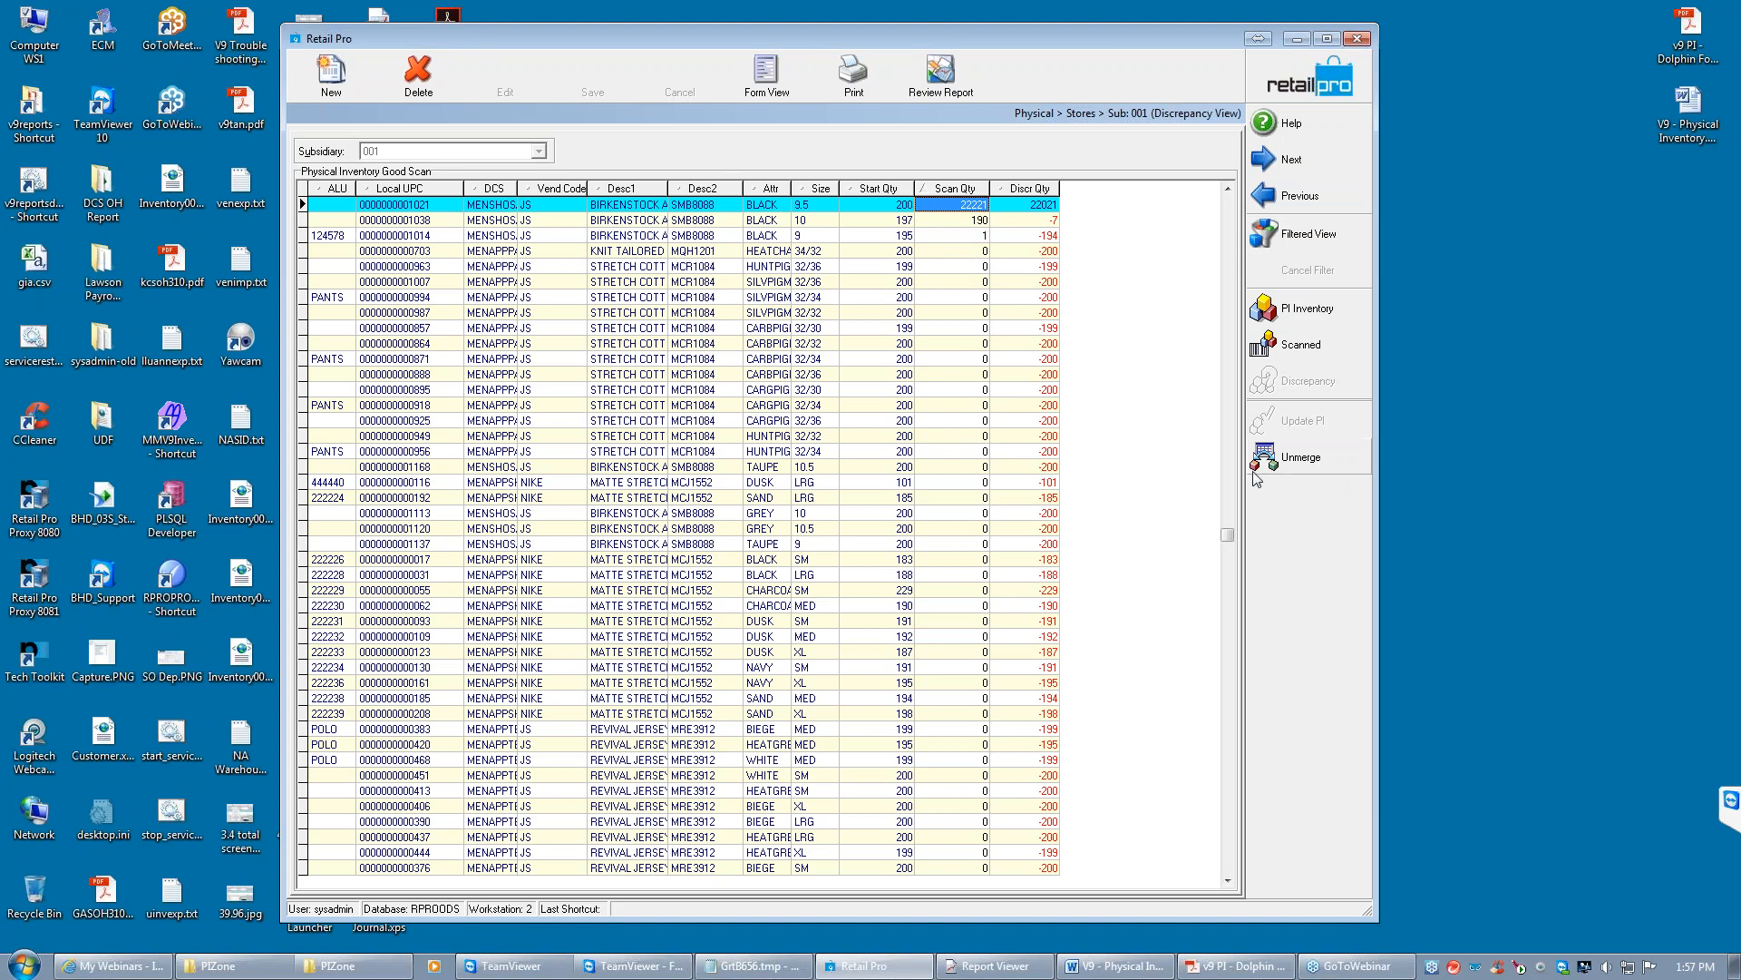
{"action": "left_click", "coordinate": [1314, 87]}
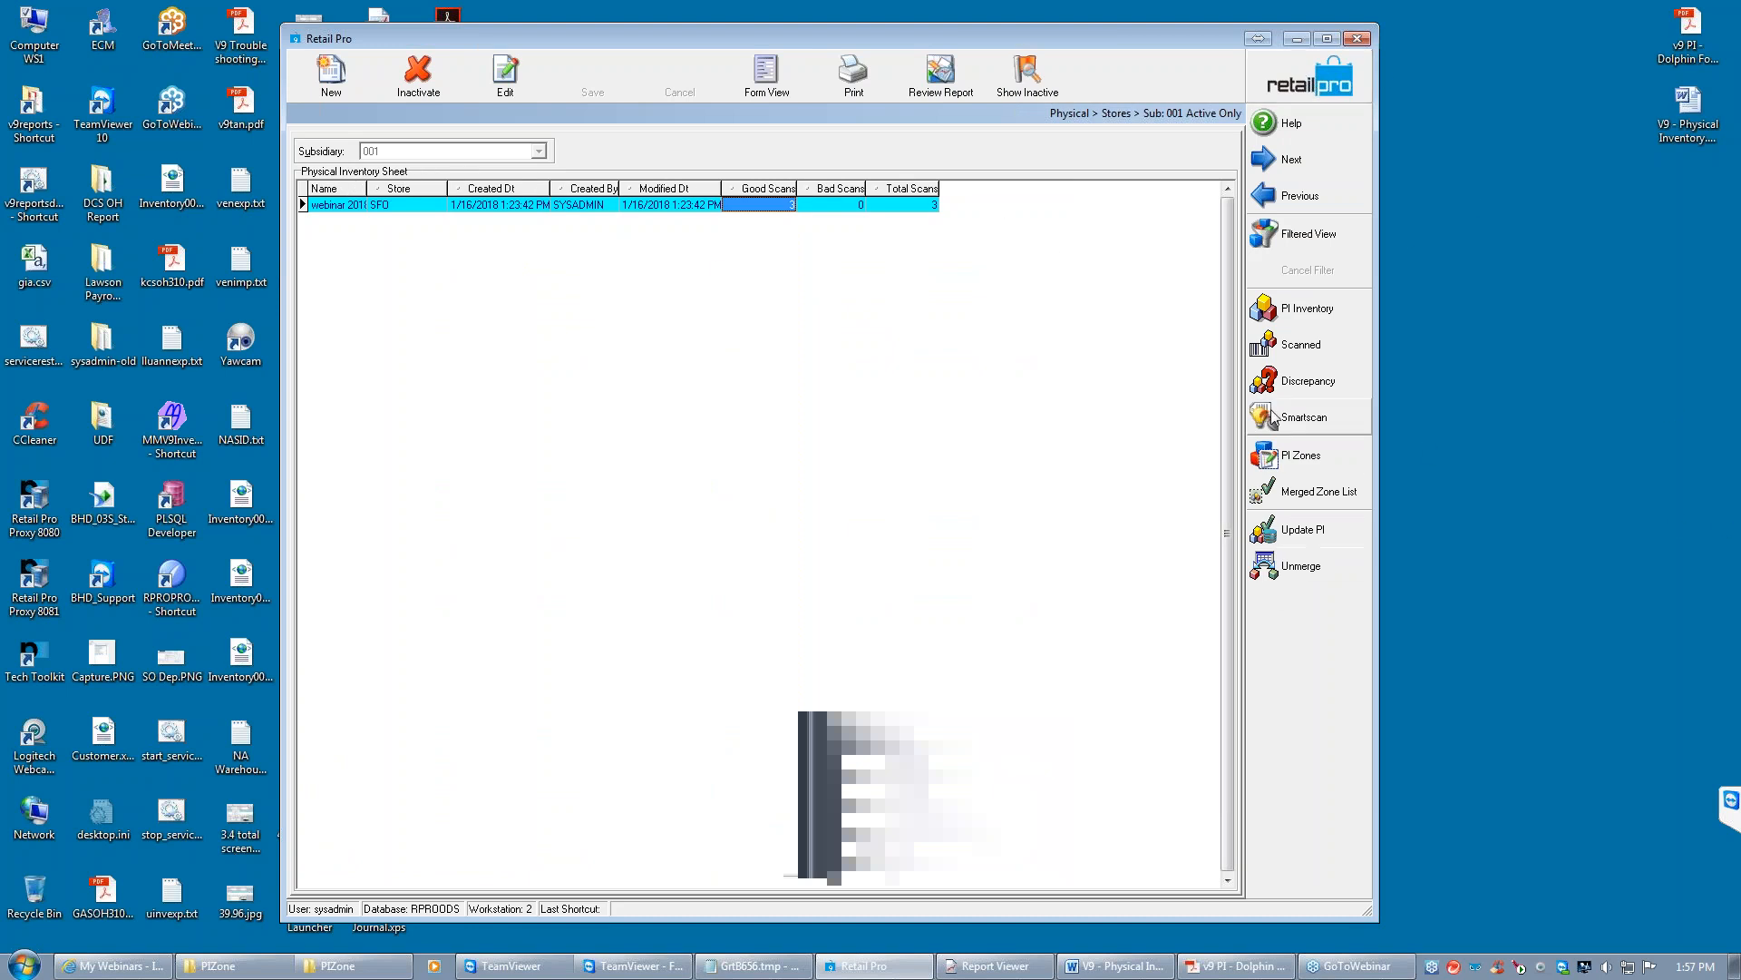
Prepare an inventory update for SFO - San Francisco, try the Quantity Only and All Inventory options, and cancel it
{"action": "left_click", "coordinate": [1308, 535]}
{"action": "left_click", "coordinate": [736, 493]}
{"action": "left_click", "coordinate": [770, 509]}
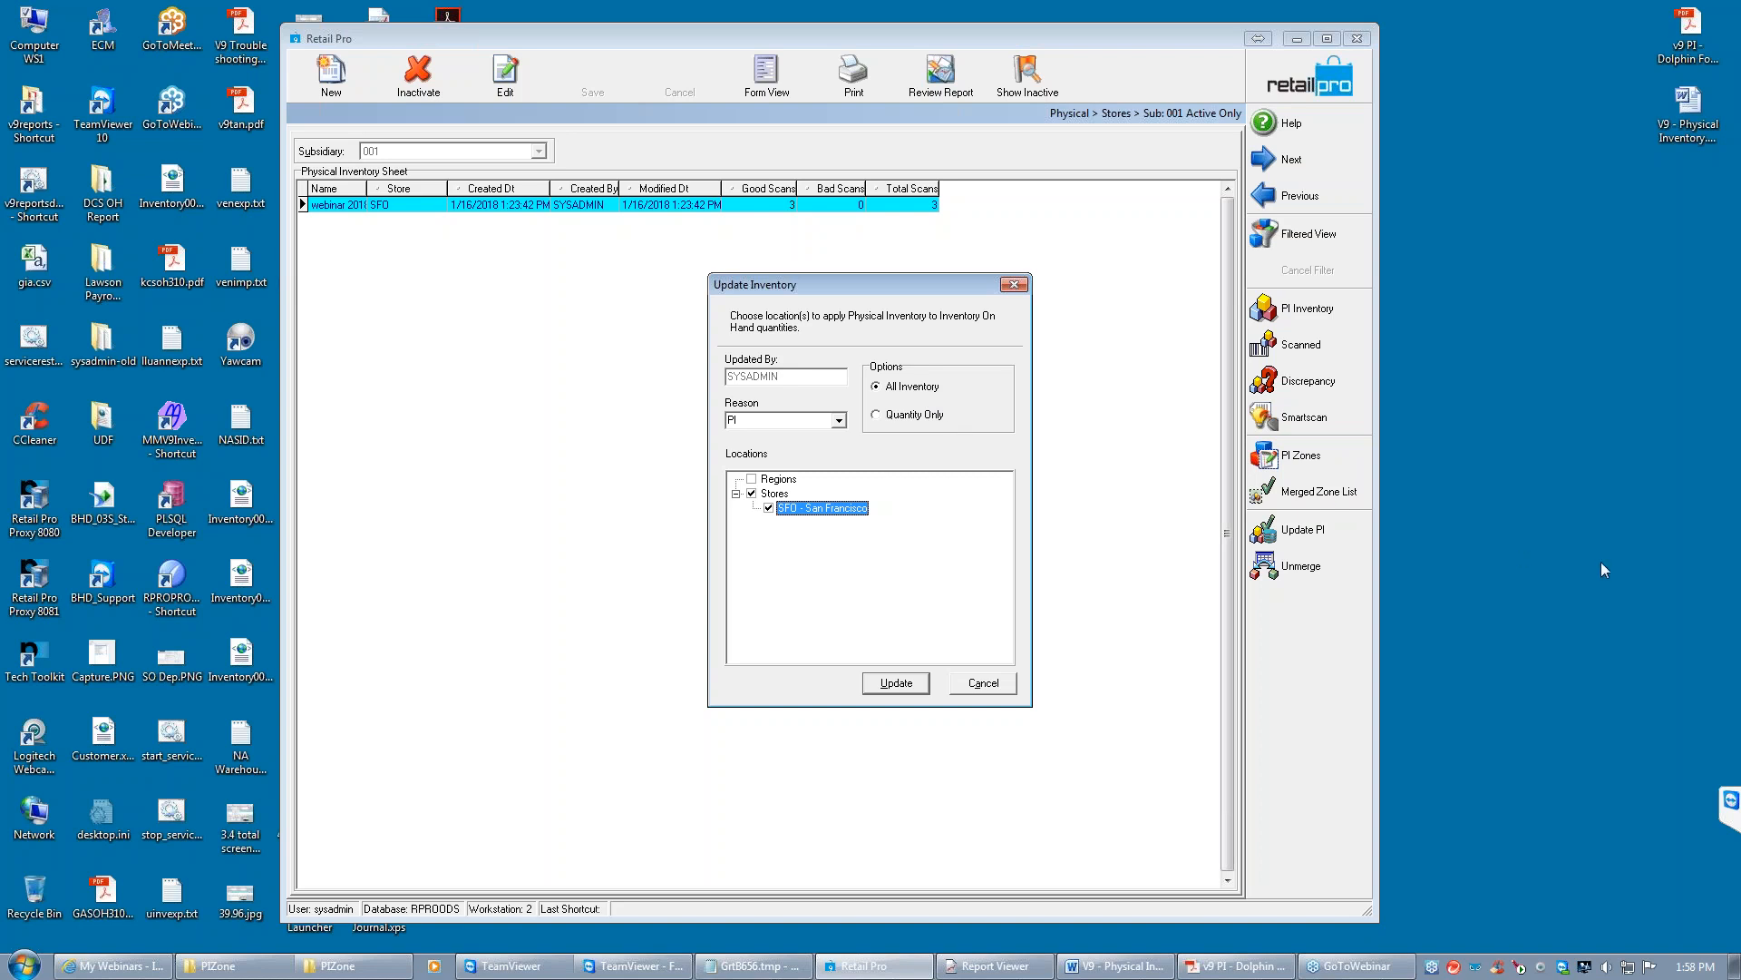
{"action": "left_click", "coordinate": [1466, 277]}
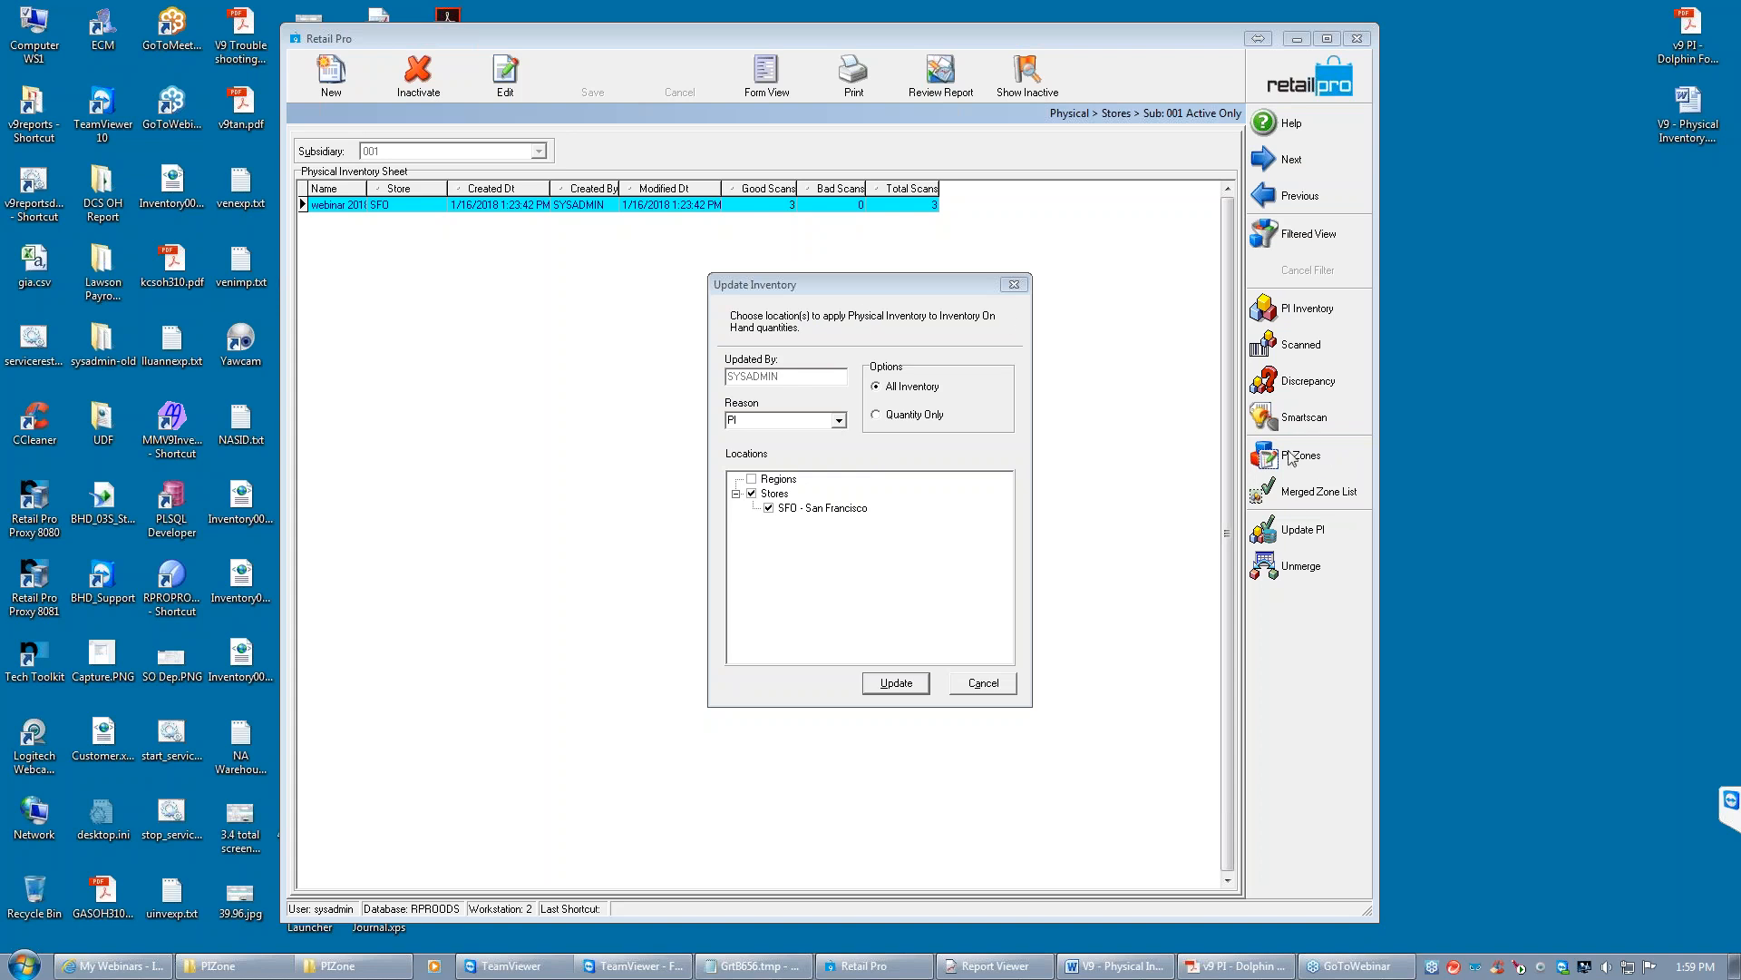
{"action": "left_click", "coordinate": [882, 417]}
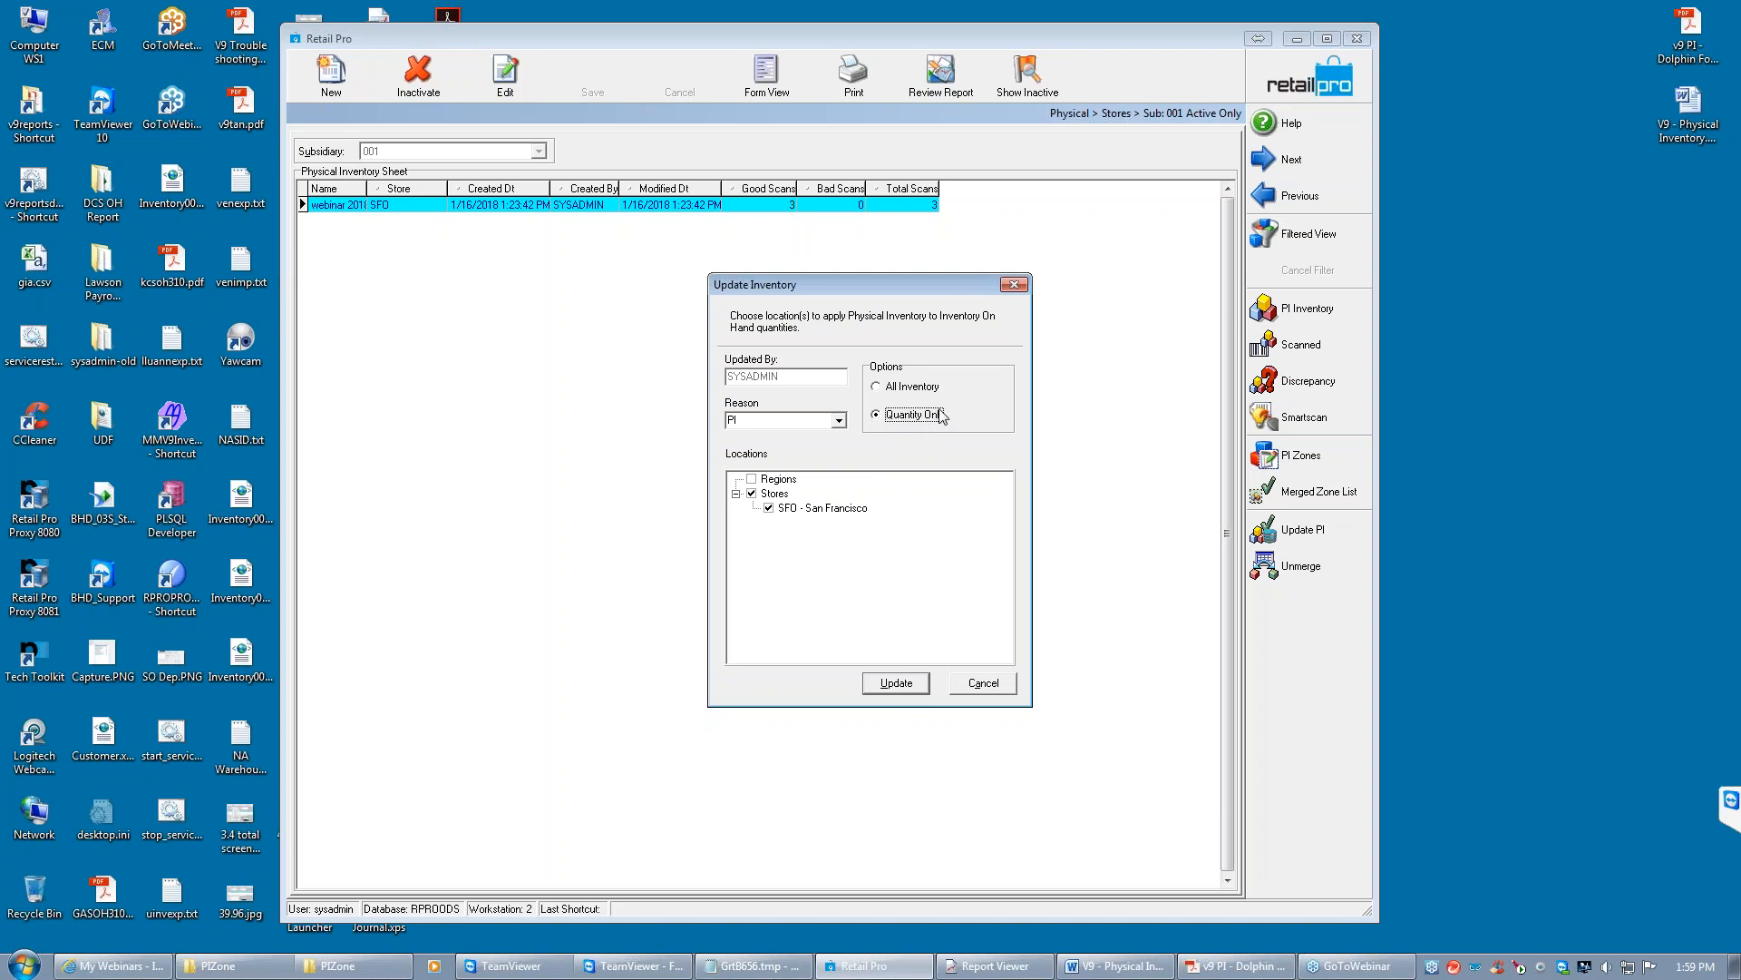
{"action": "left_click", "coordinate": [885, 390]}
{"action": "left_click", "coordinate": [985, 686]}
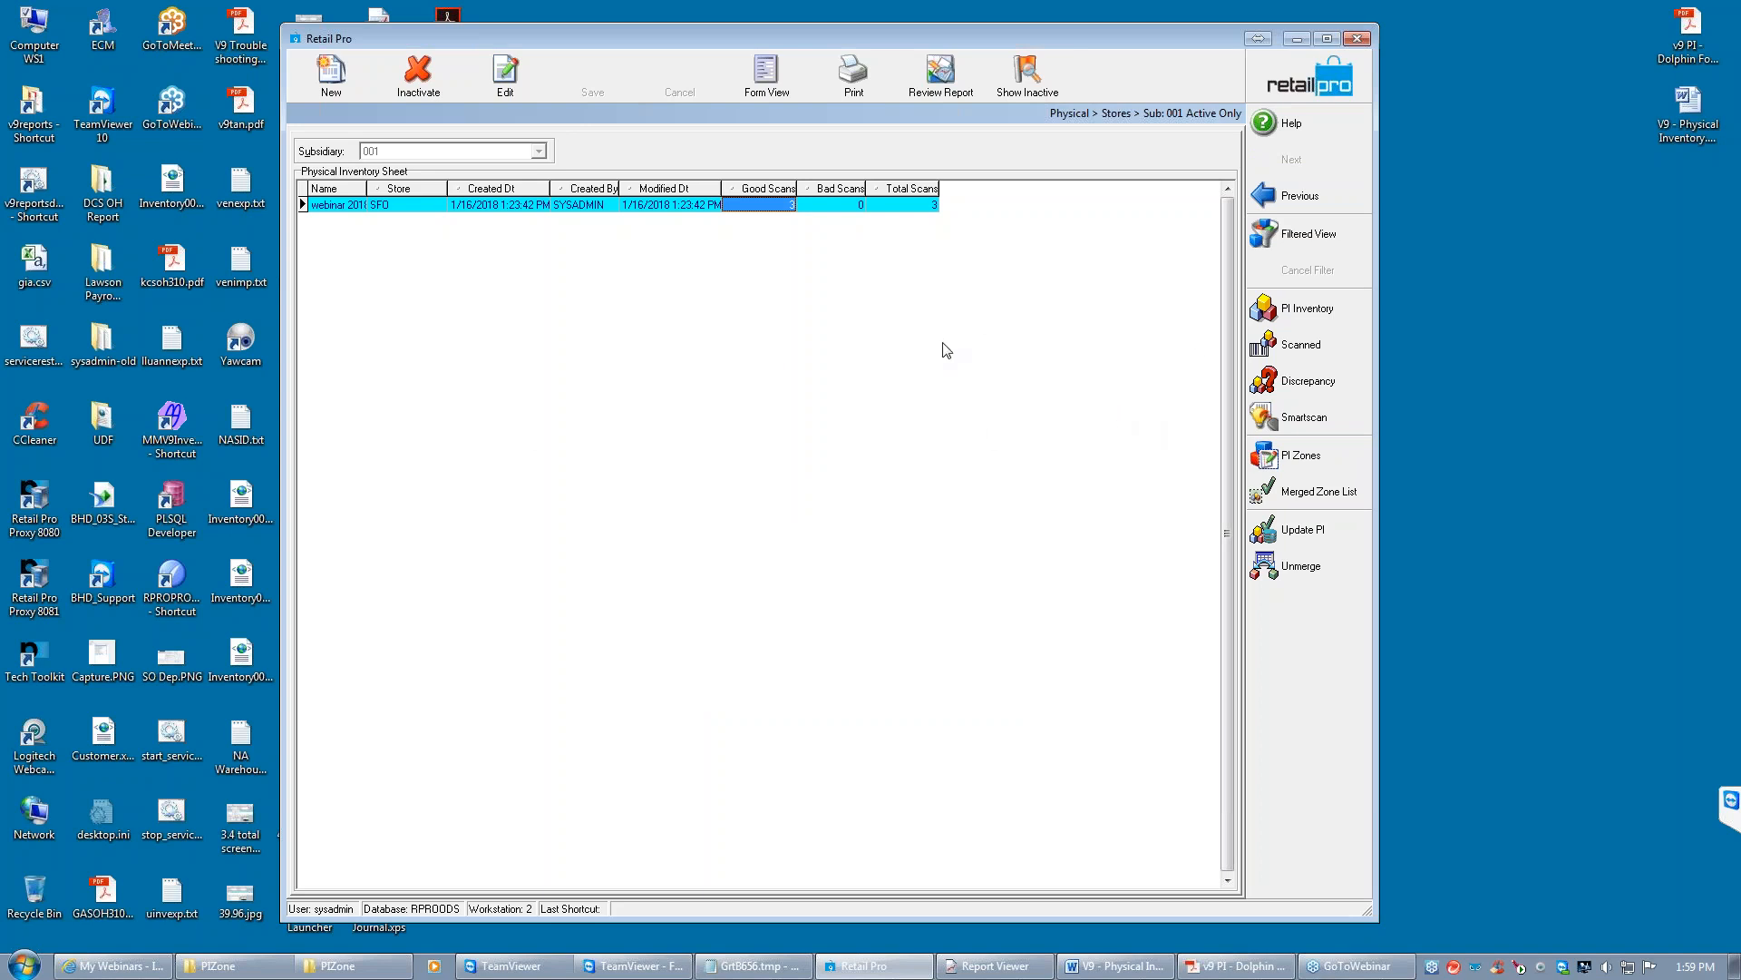
Leave physical inventory, open the merchandise adjustment memos and filter them by reason PI
{"action": "left_click", "coordinate": [1472, 276]}
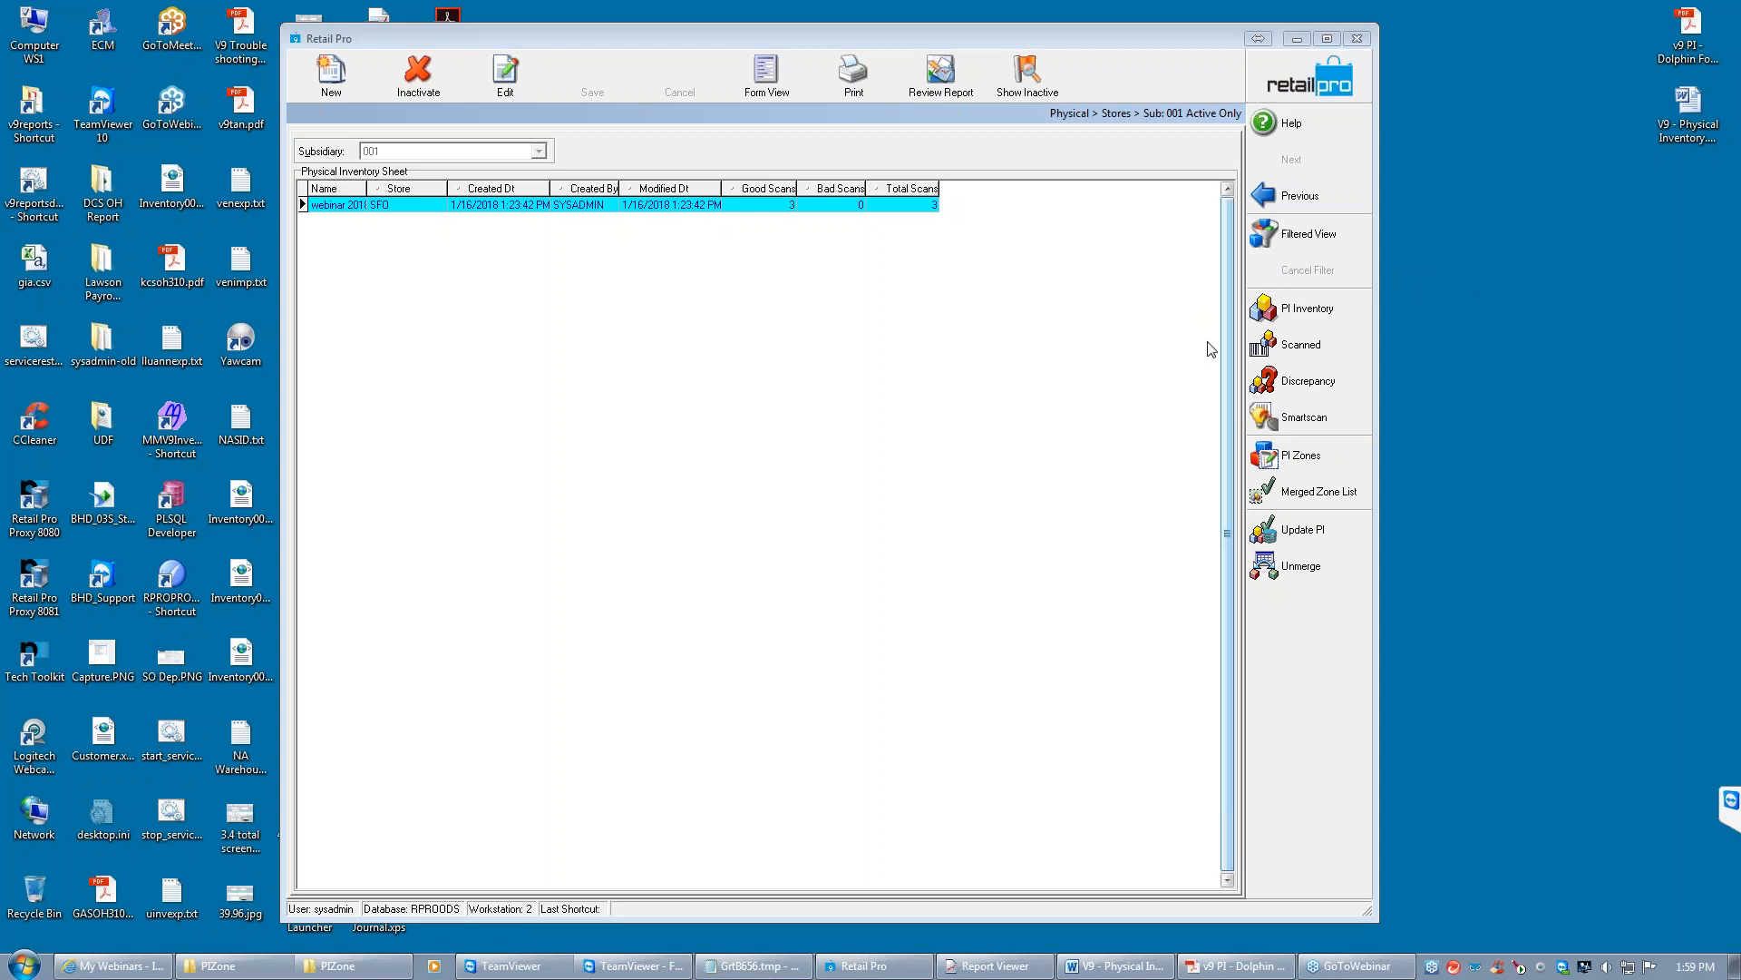
{"action": "left_click", "coordinate": [1298, 76]}
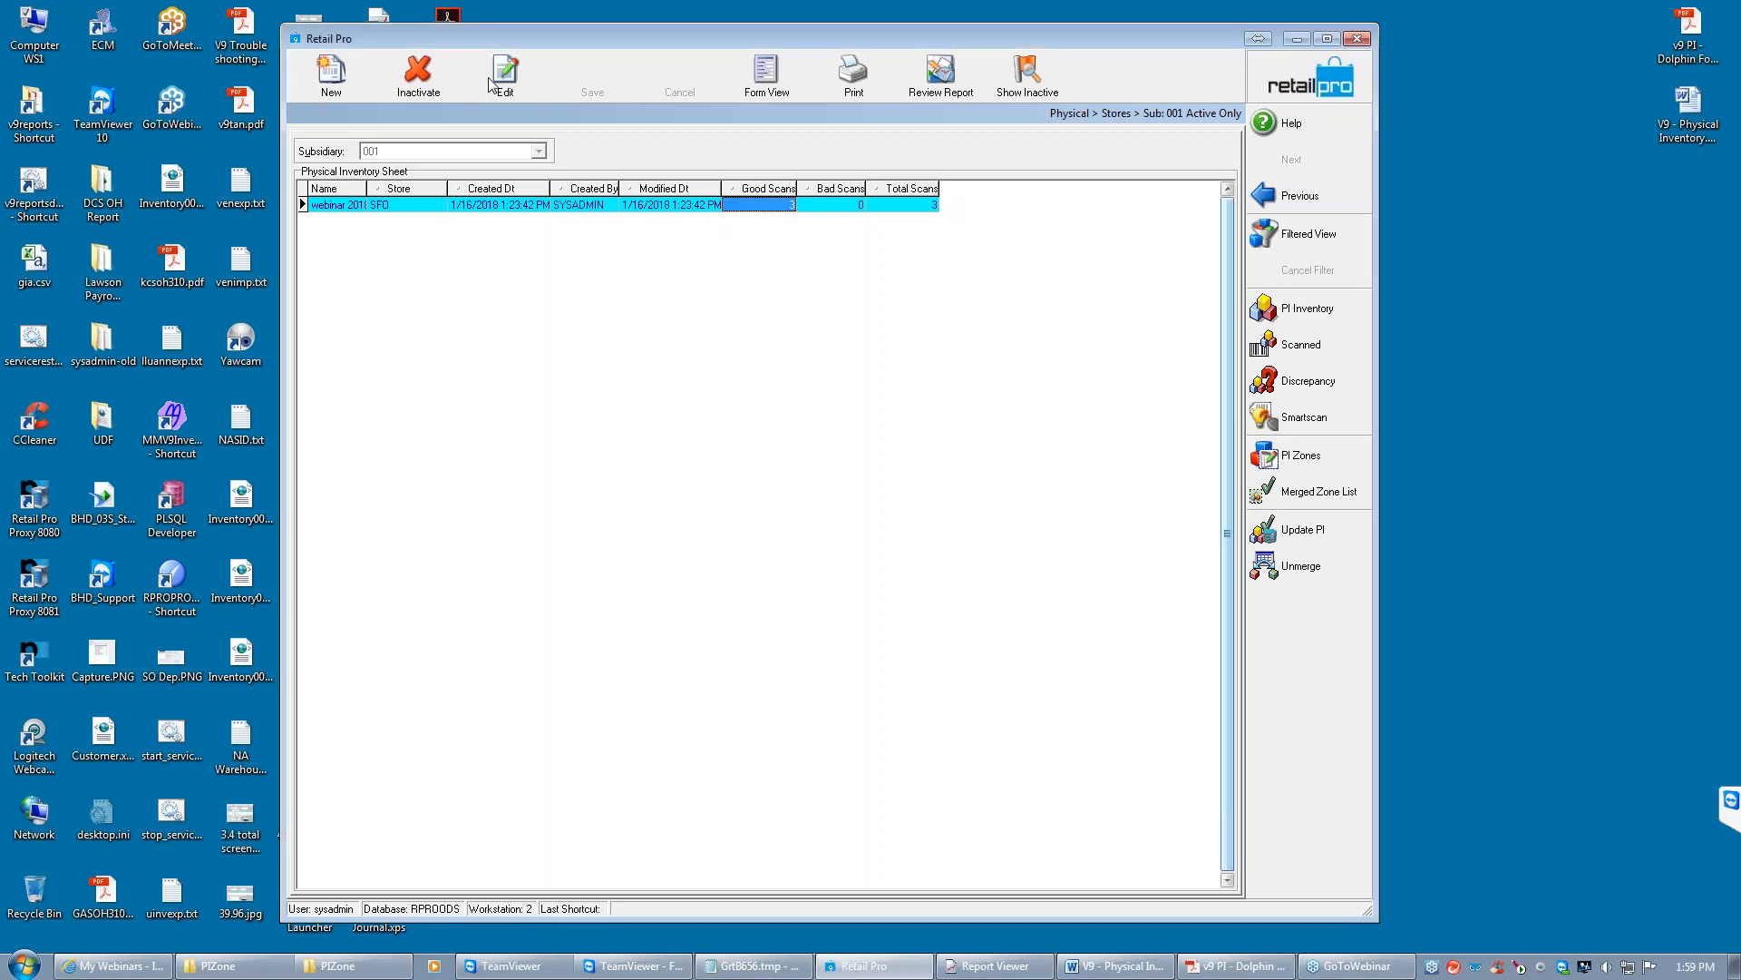
{"action": "left_click", "coordinate": [488, 78]}
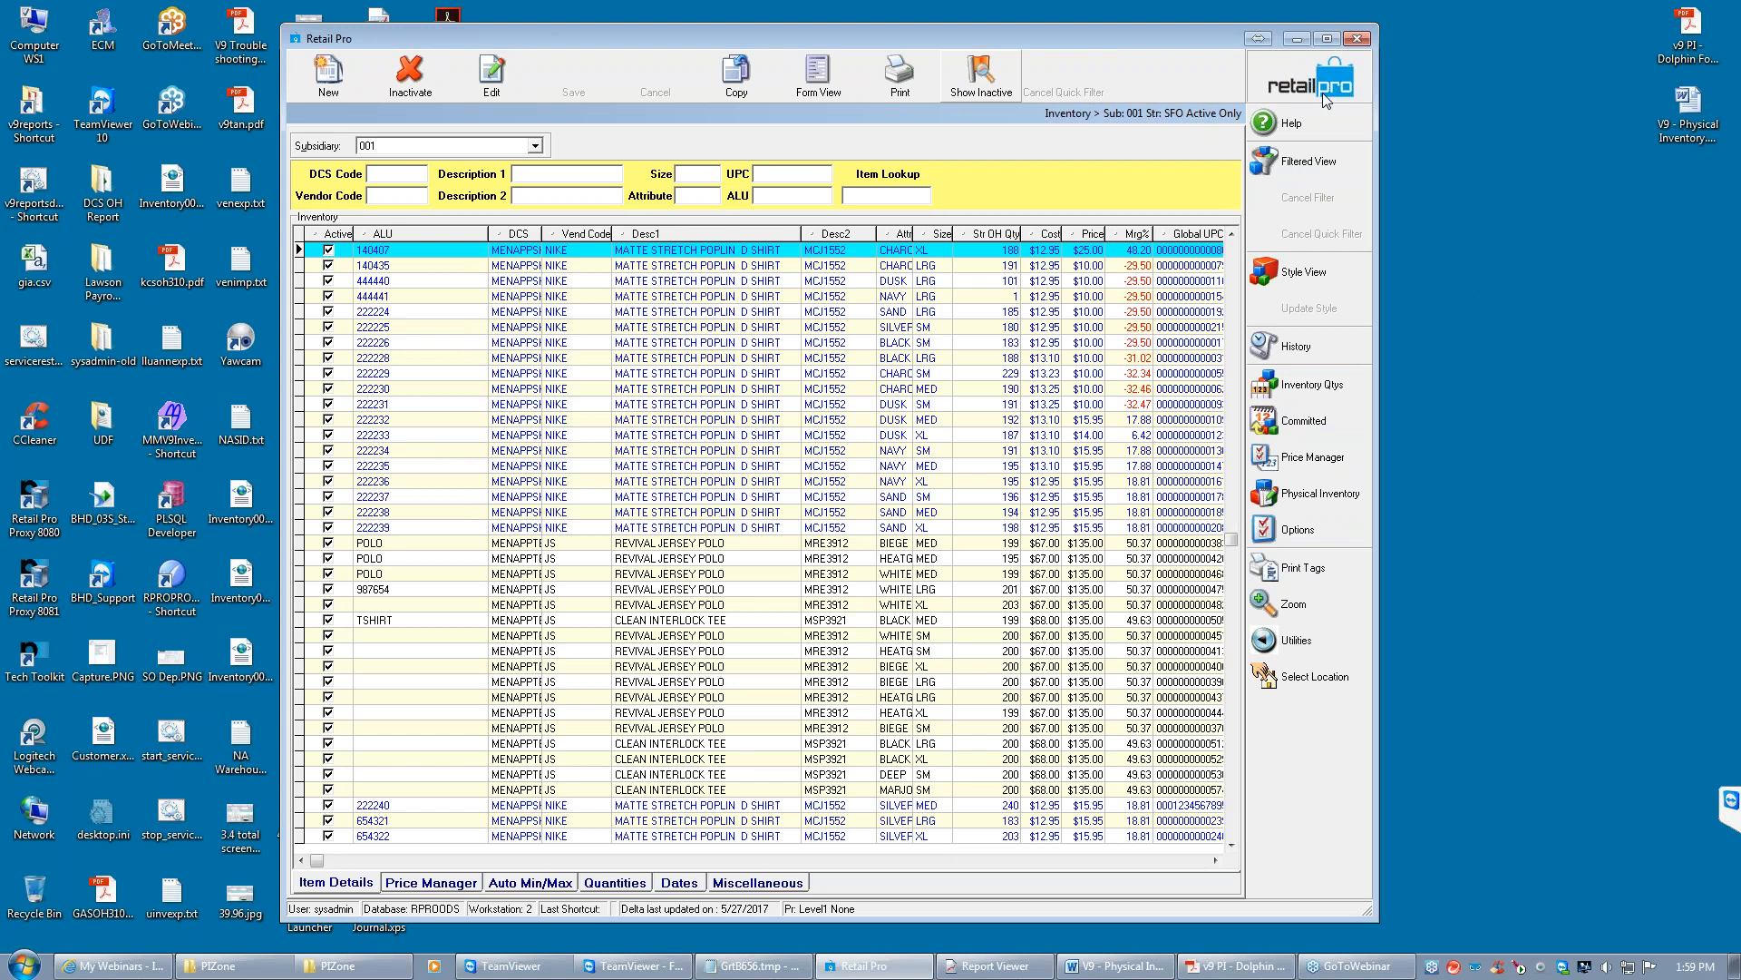
{"action": "left_click", "coordinate": [1319, 76]}
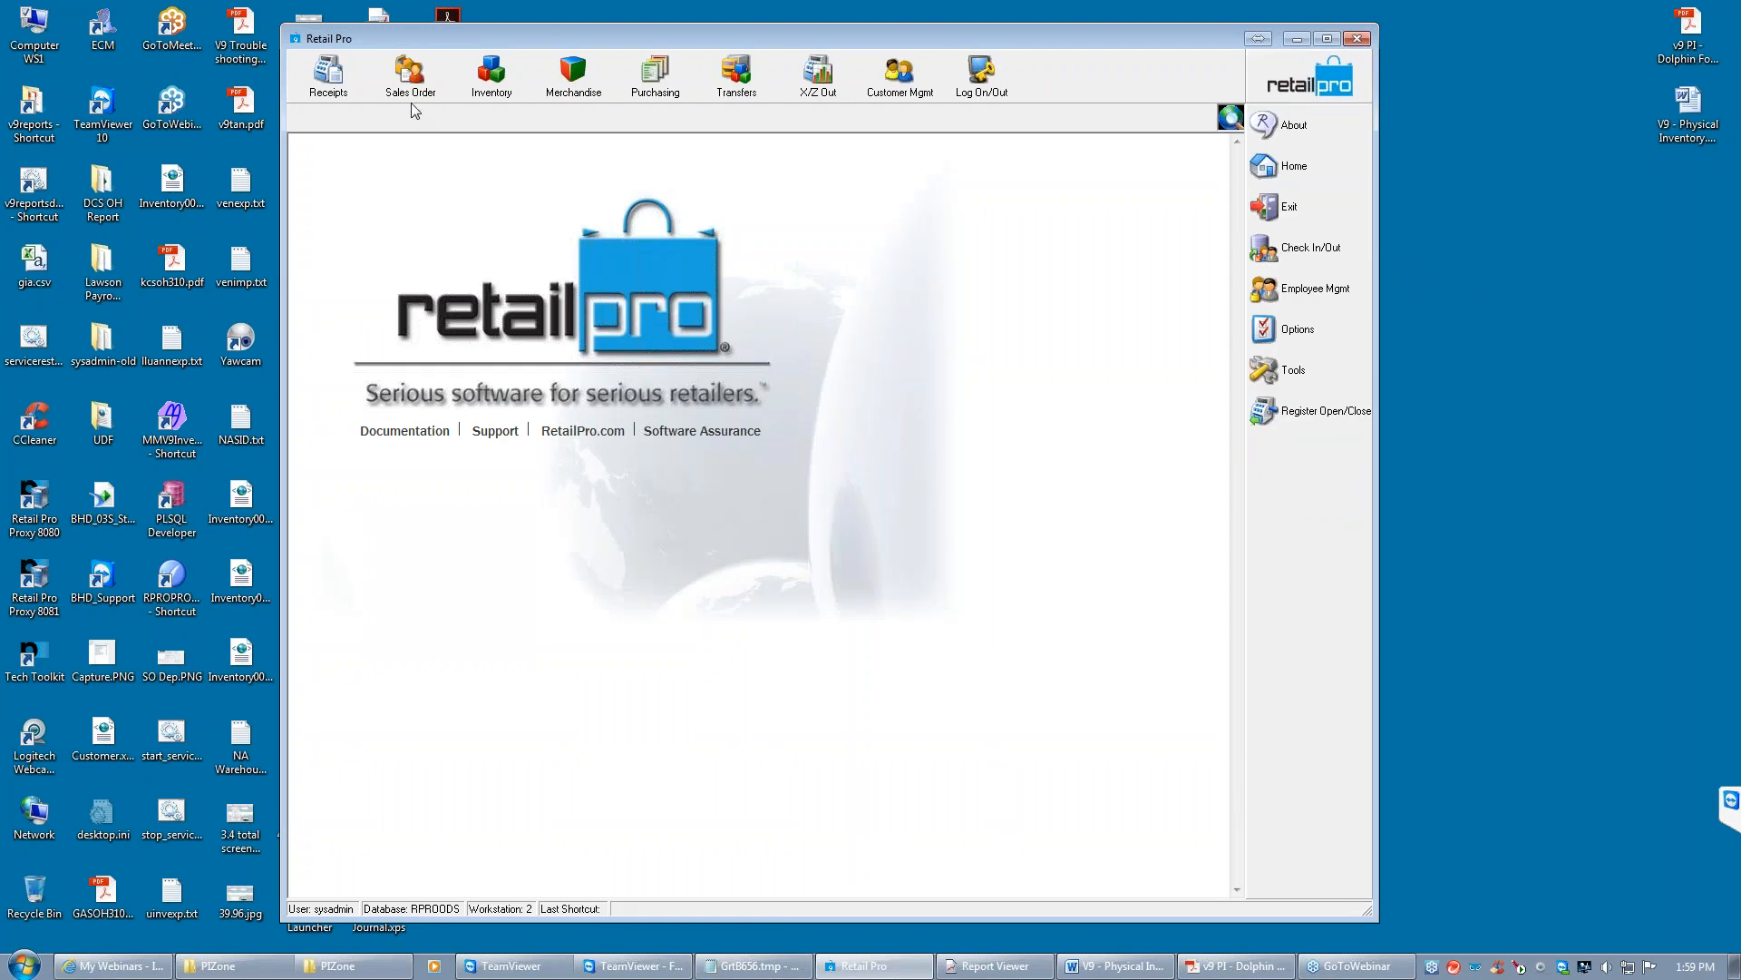
{"action": "left_click", "coordinate": [570, 80]}
{"action": "left_click", "coordinate": [595, 277]}
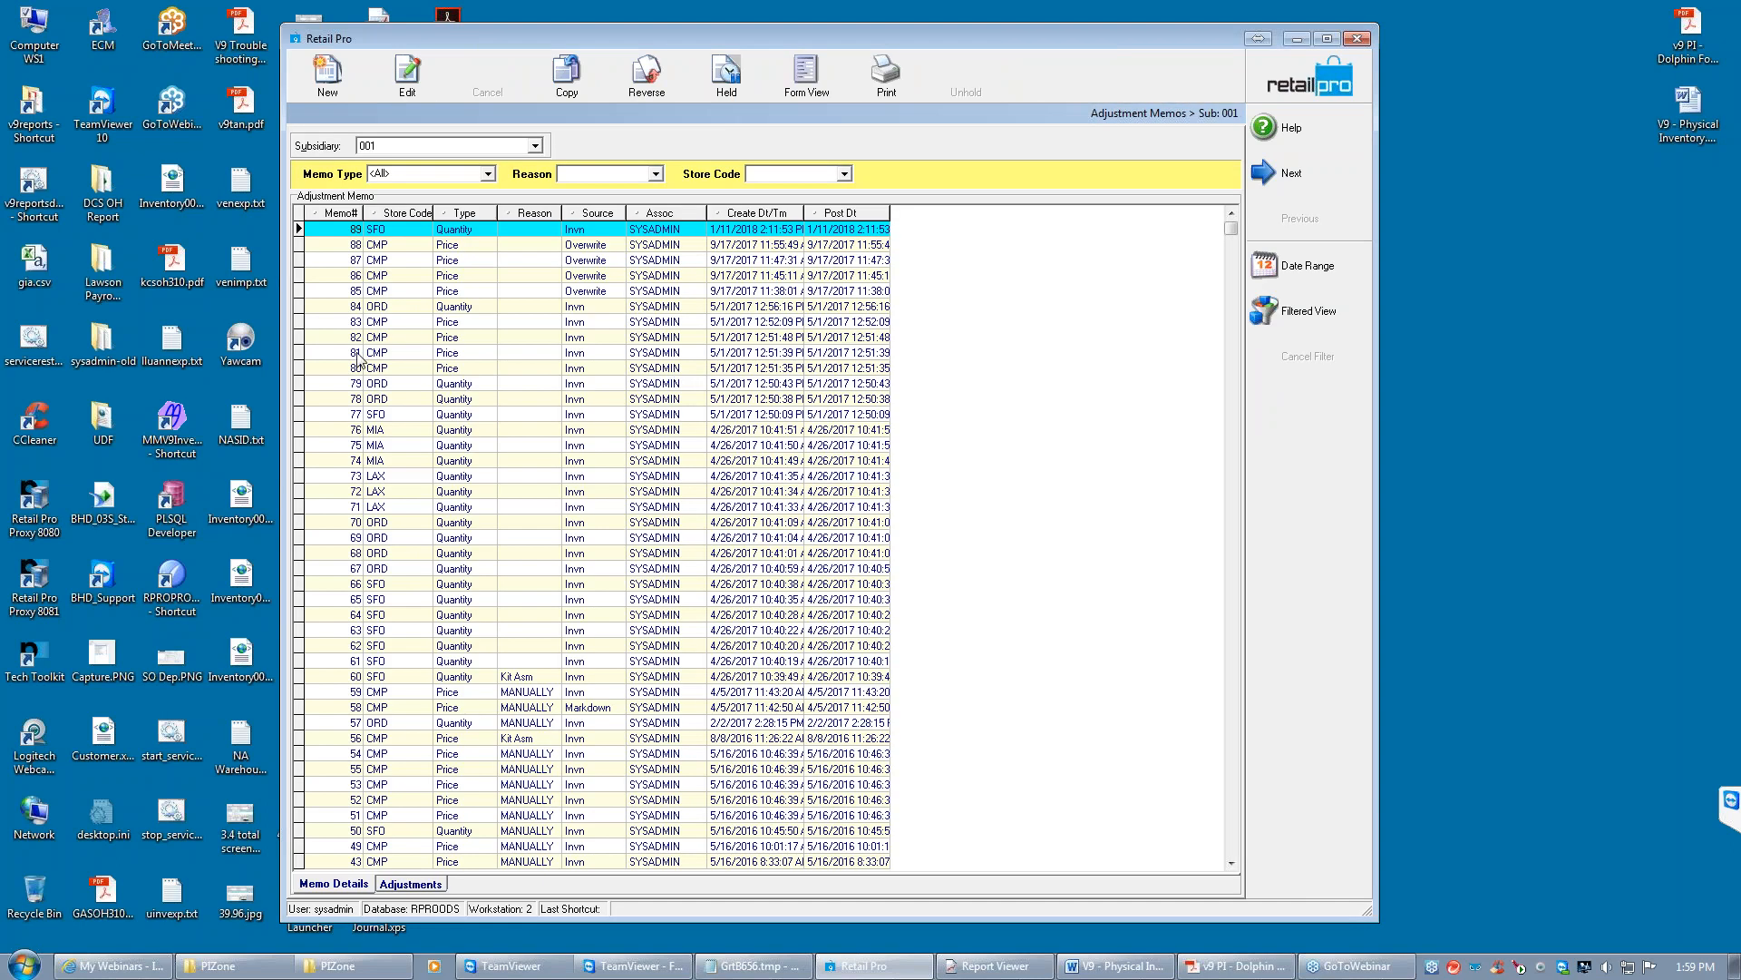
{"action": "left_click", "coordinate": [655, 174]}
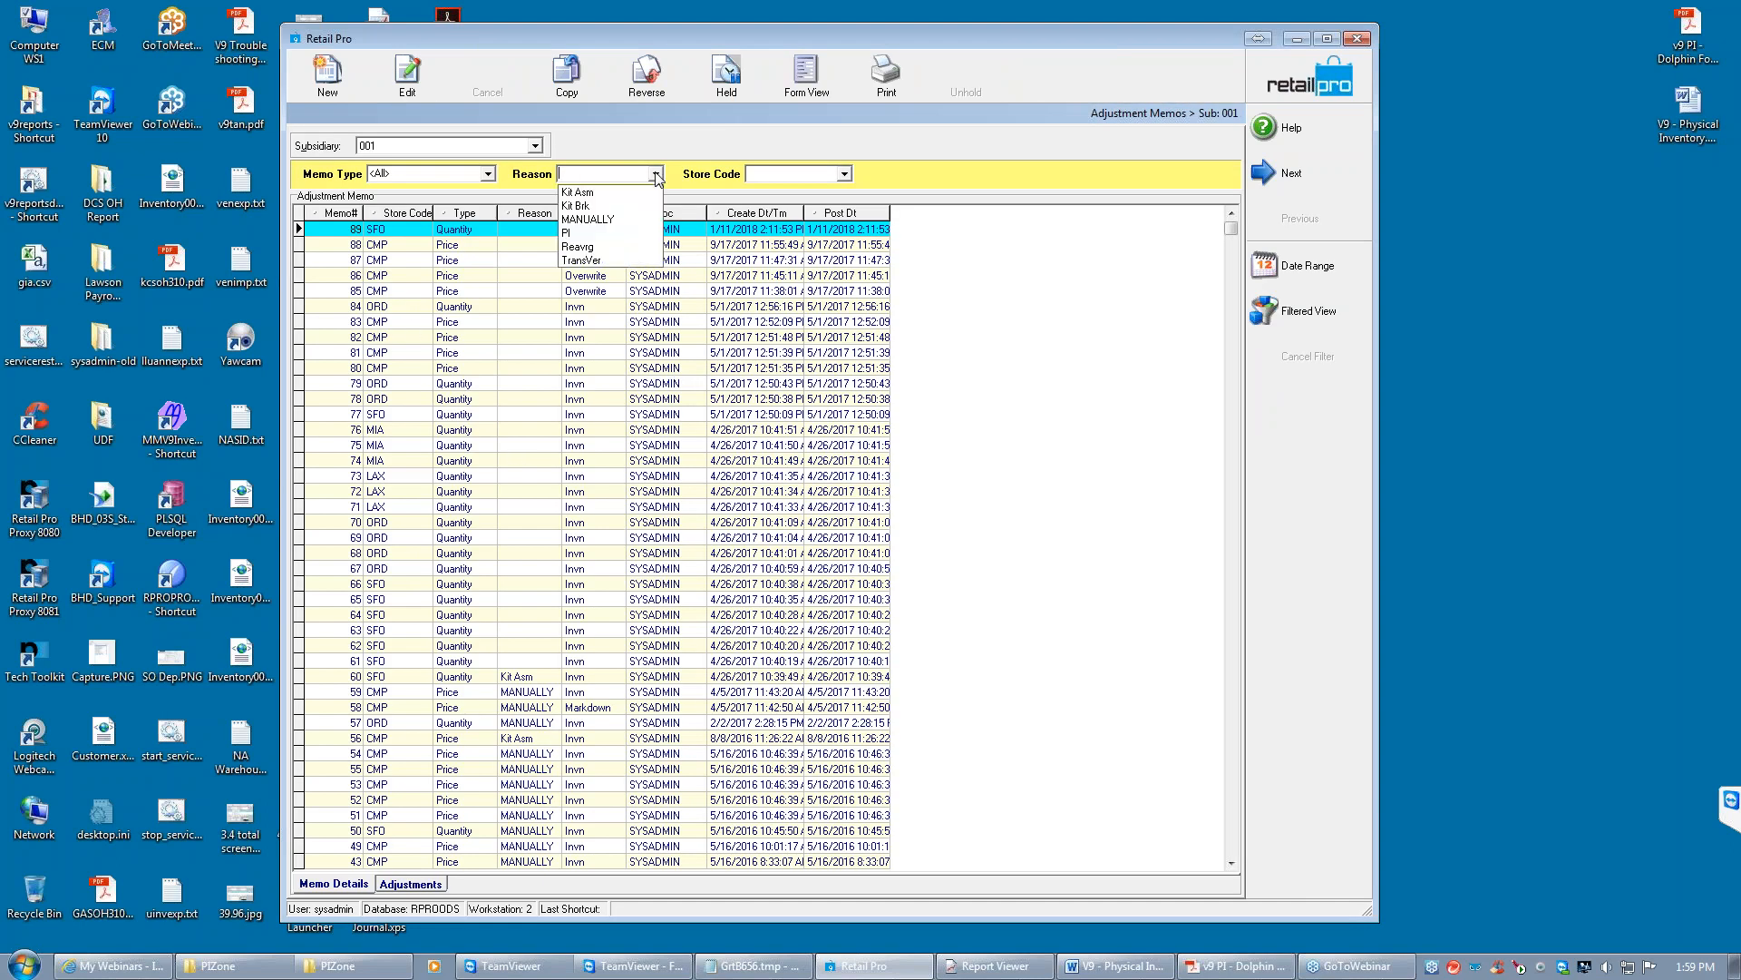
{"action": "left_click", "coordinate": [567, 233]}
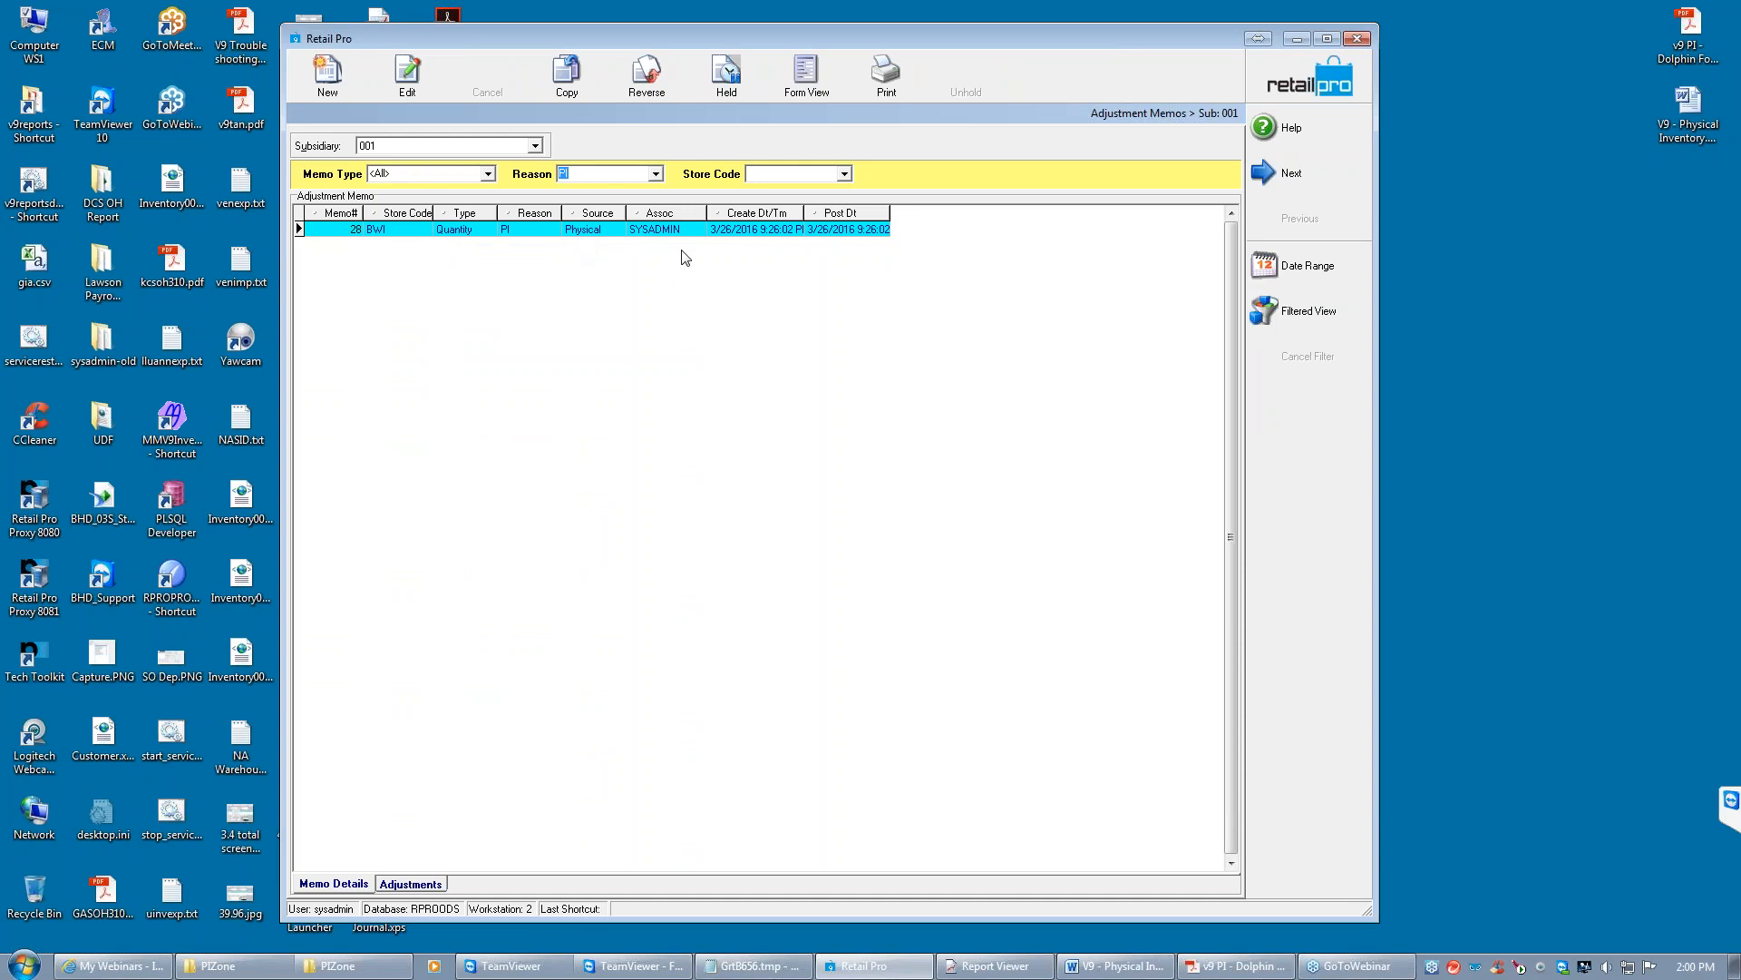
Examine the original, difference and adjusted quantities of the BWI store's PI memo in form view, and return to the memo list
{"action": "left_click", "coordinate": [596, 231]}
{"action": "left_click", "coordinate": [523, 230]}
{"action": "left_click", "coordinate": [808, 77]}
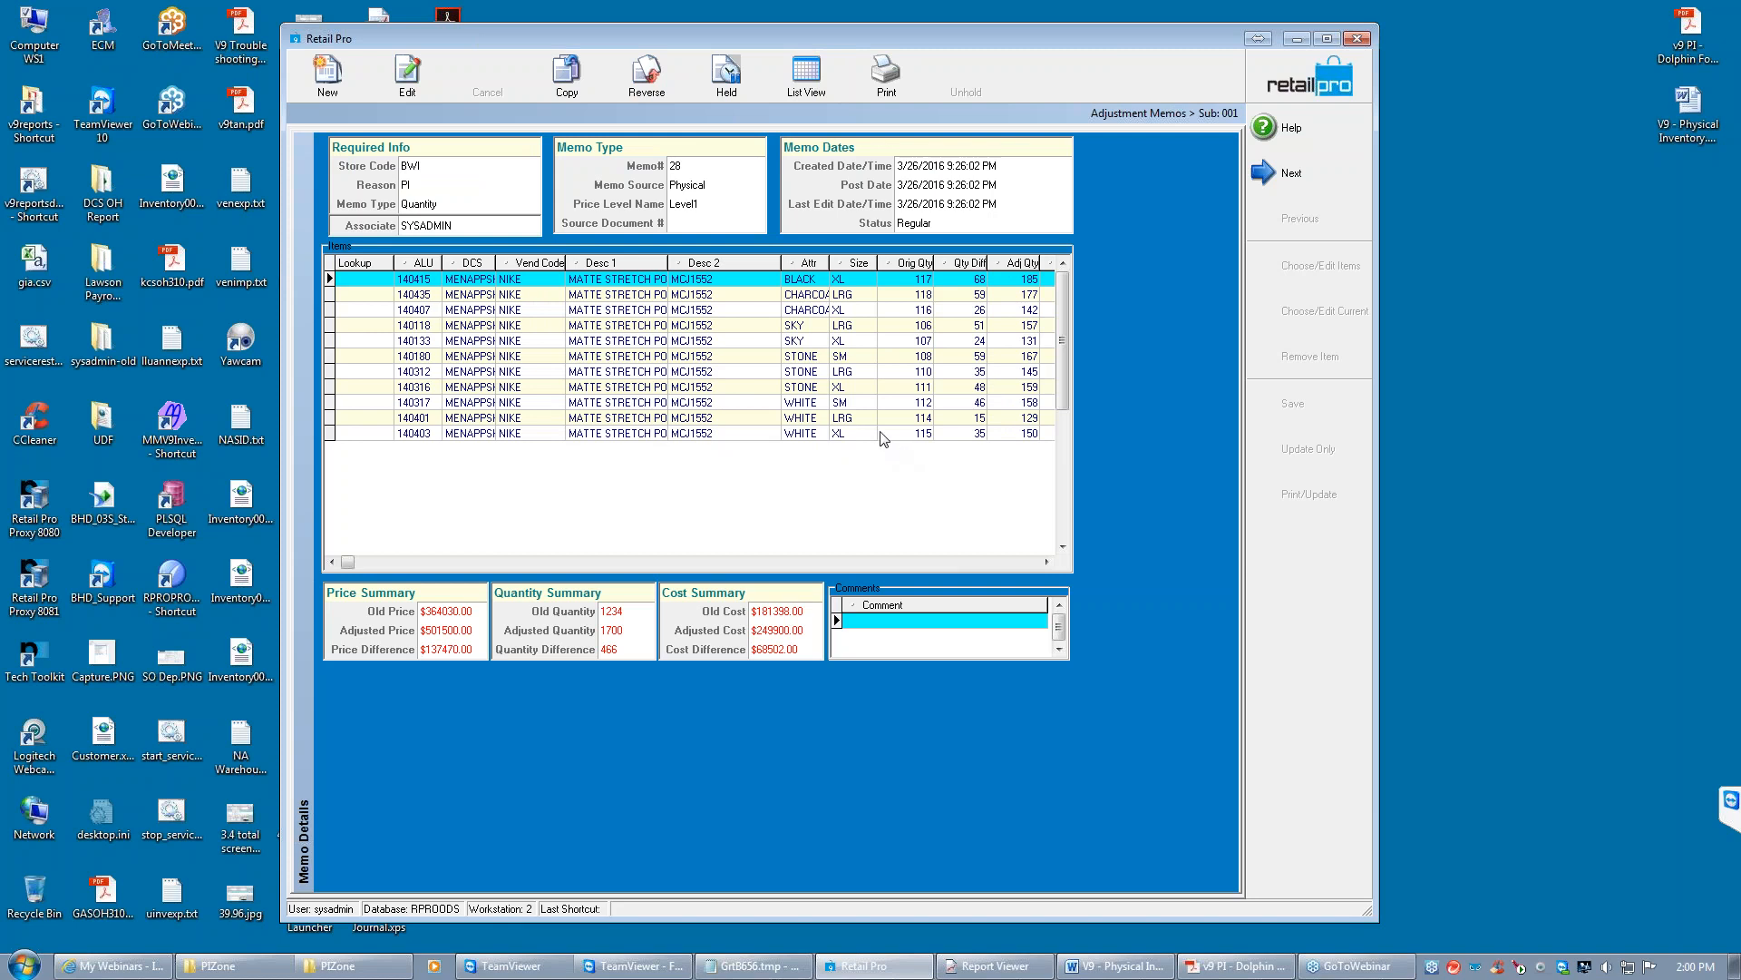
{"action": "left_click", "coordinate": [909, 280]}
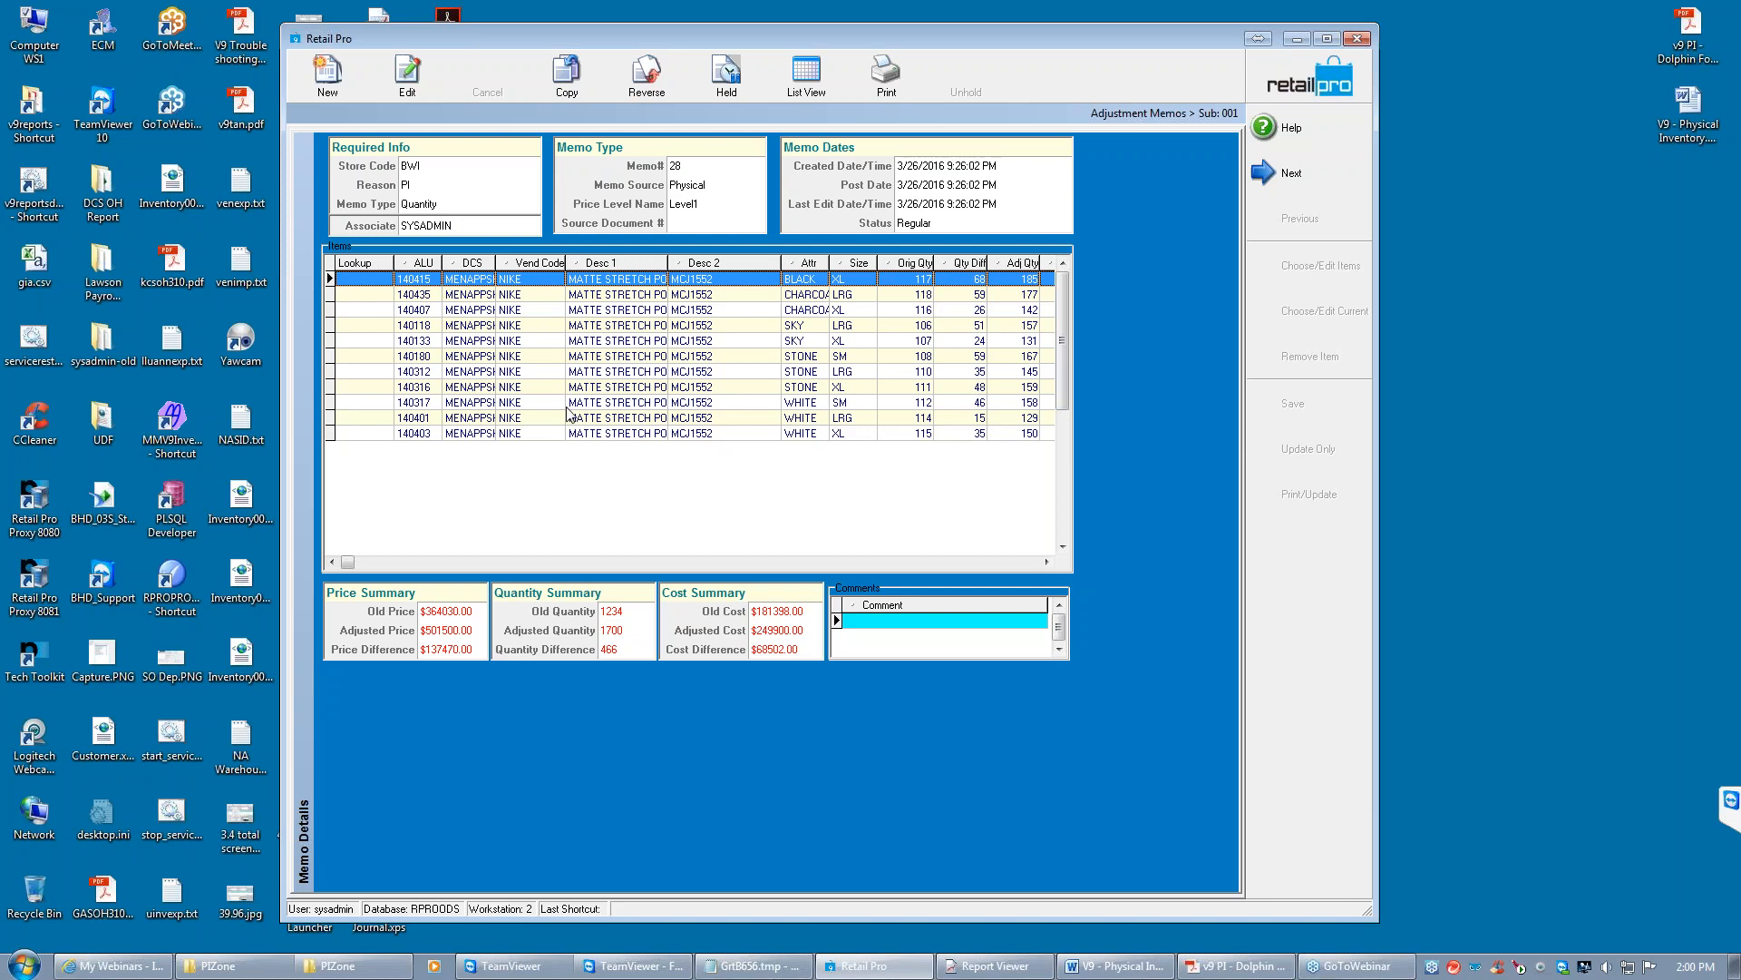
{"action": "left_click", "coordinate": [807, 72]}
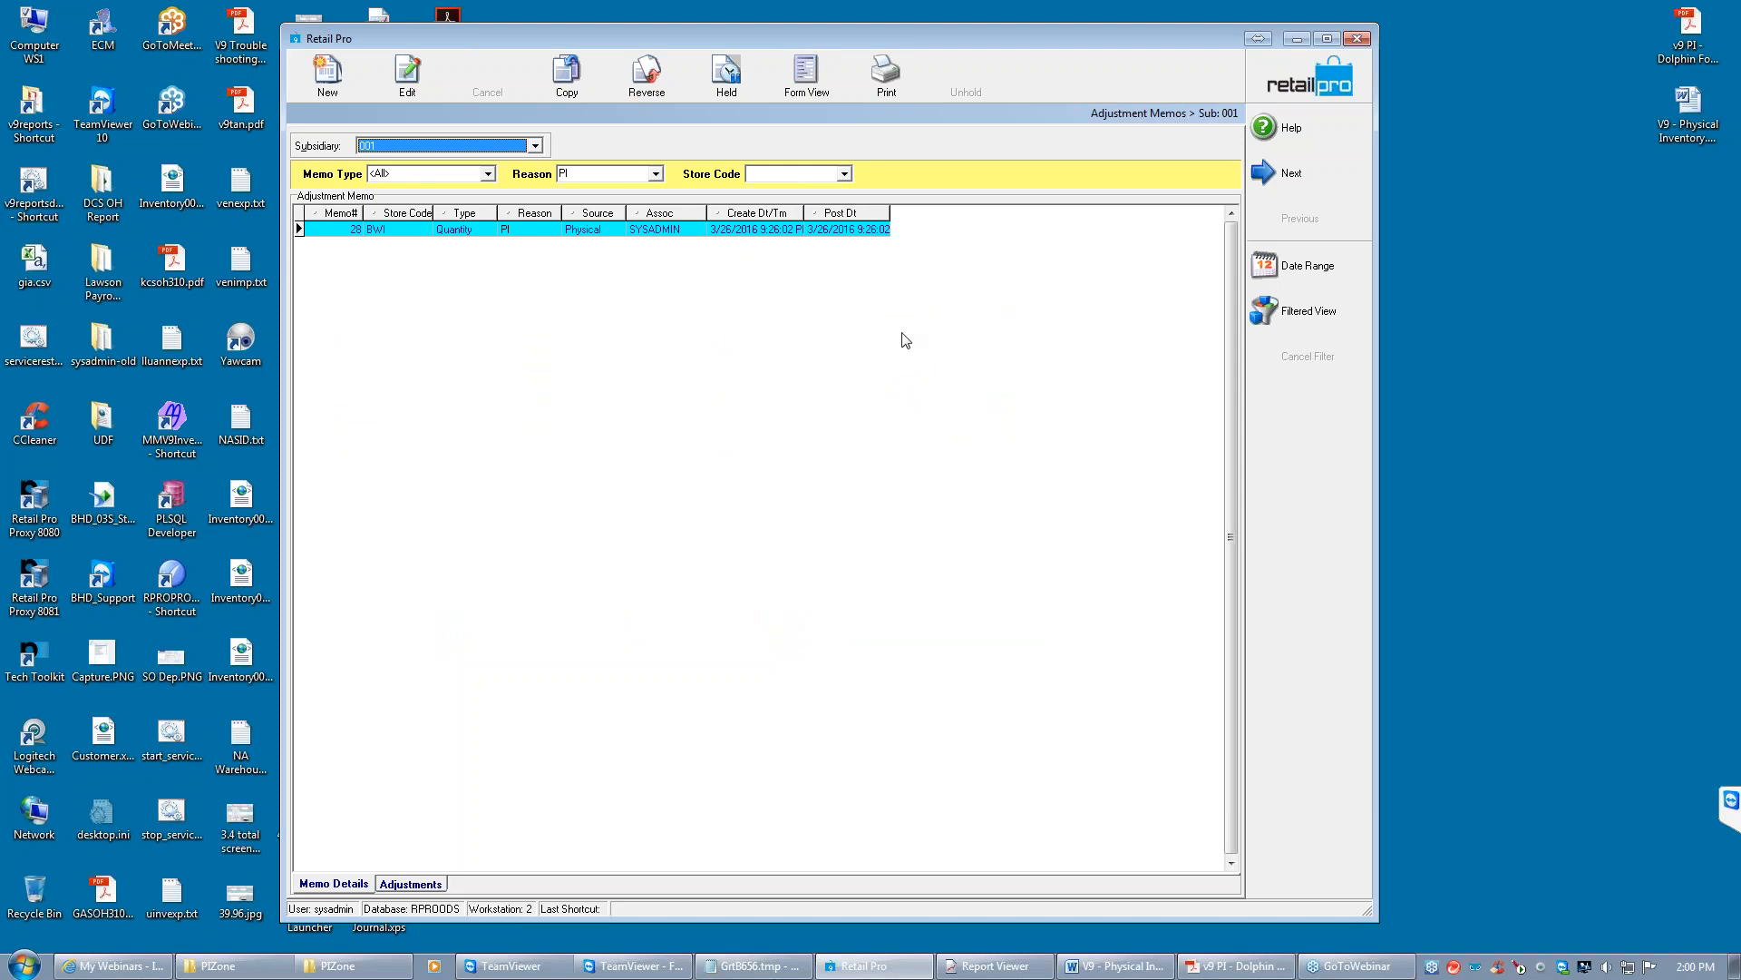
Return to Inventory and open the physical inventory sheet list for stores
{"action": "left_click", "coordinate": [1303, 79]}
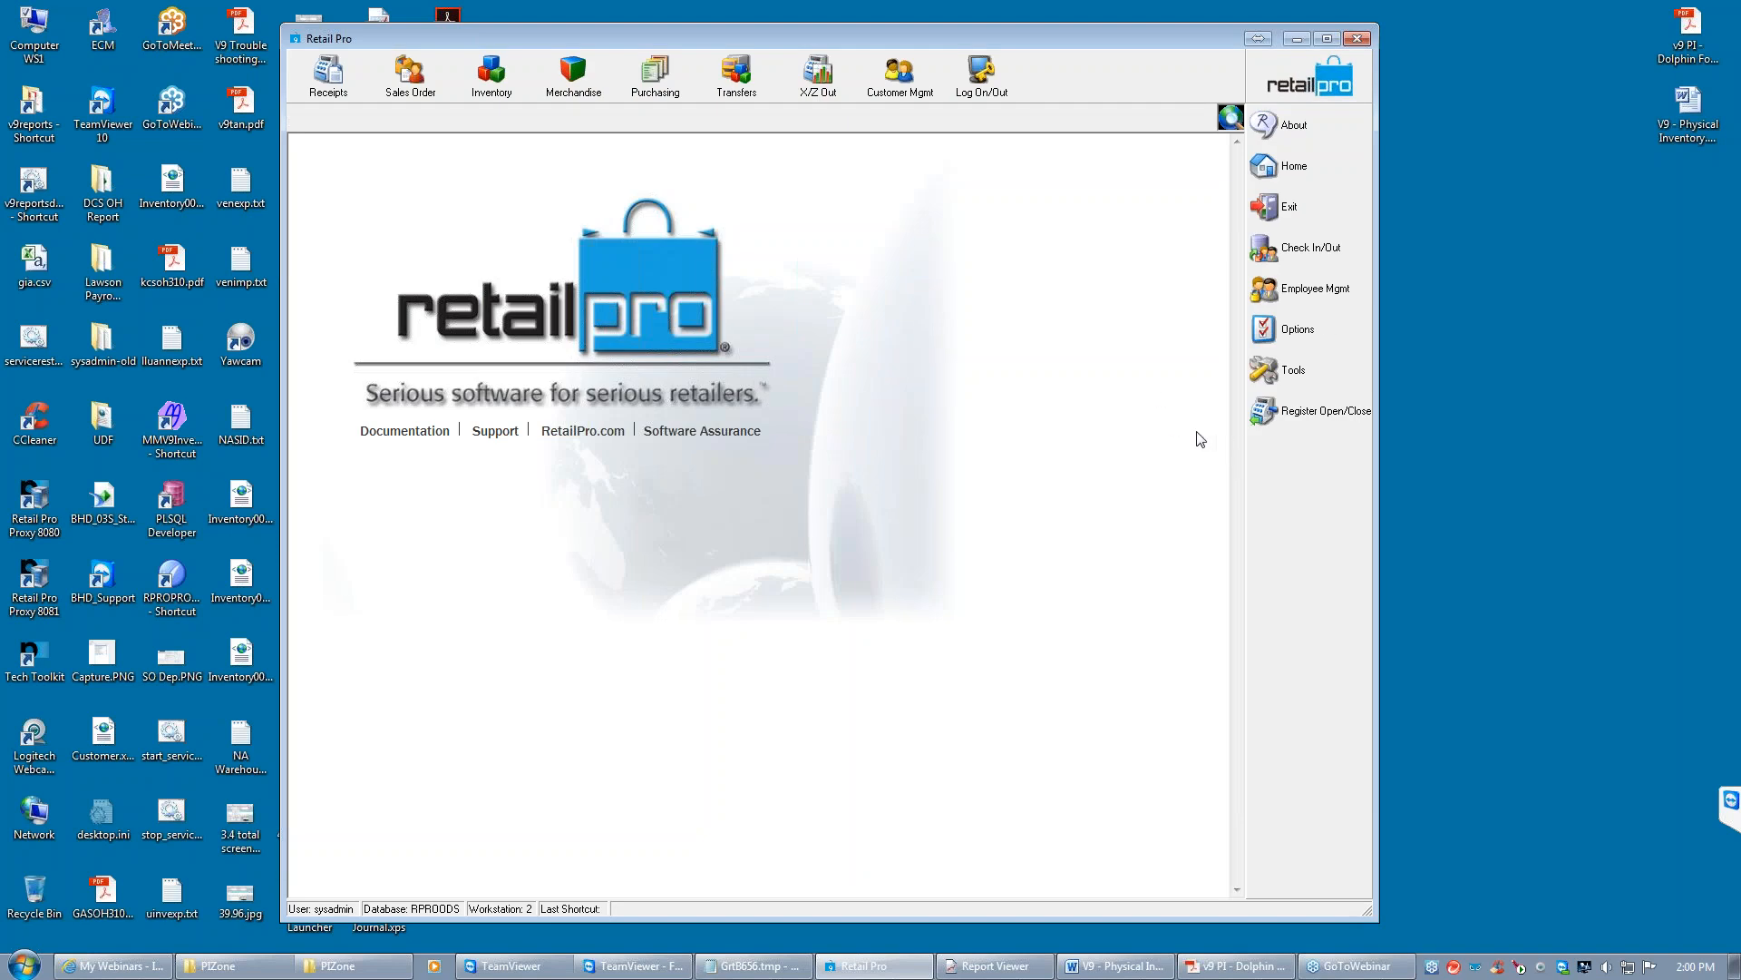
{"action": "left_click", "coordinate": [493, 82]}
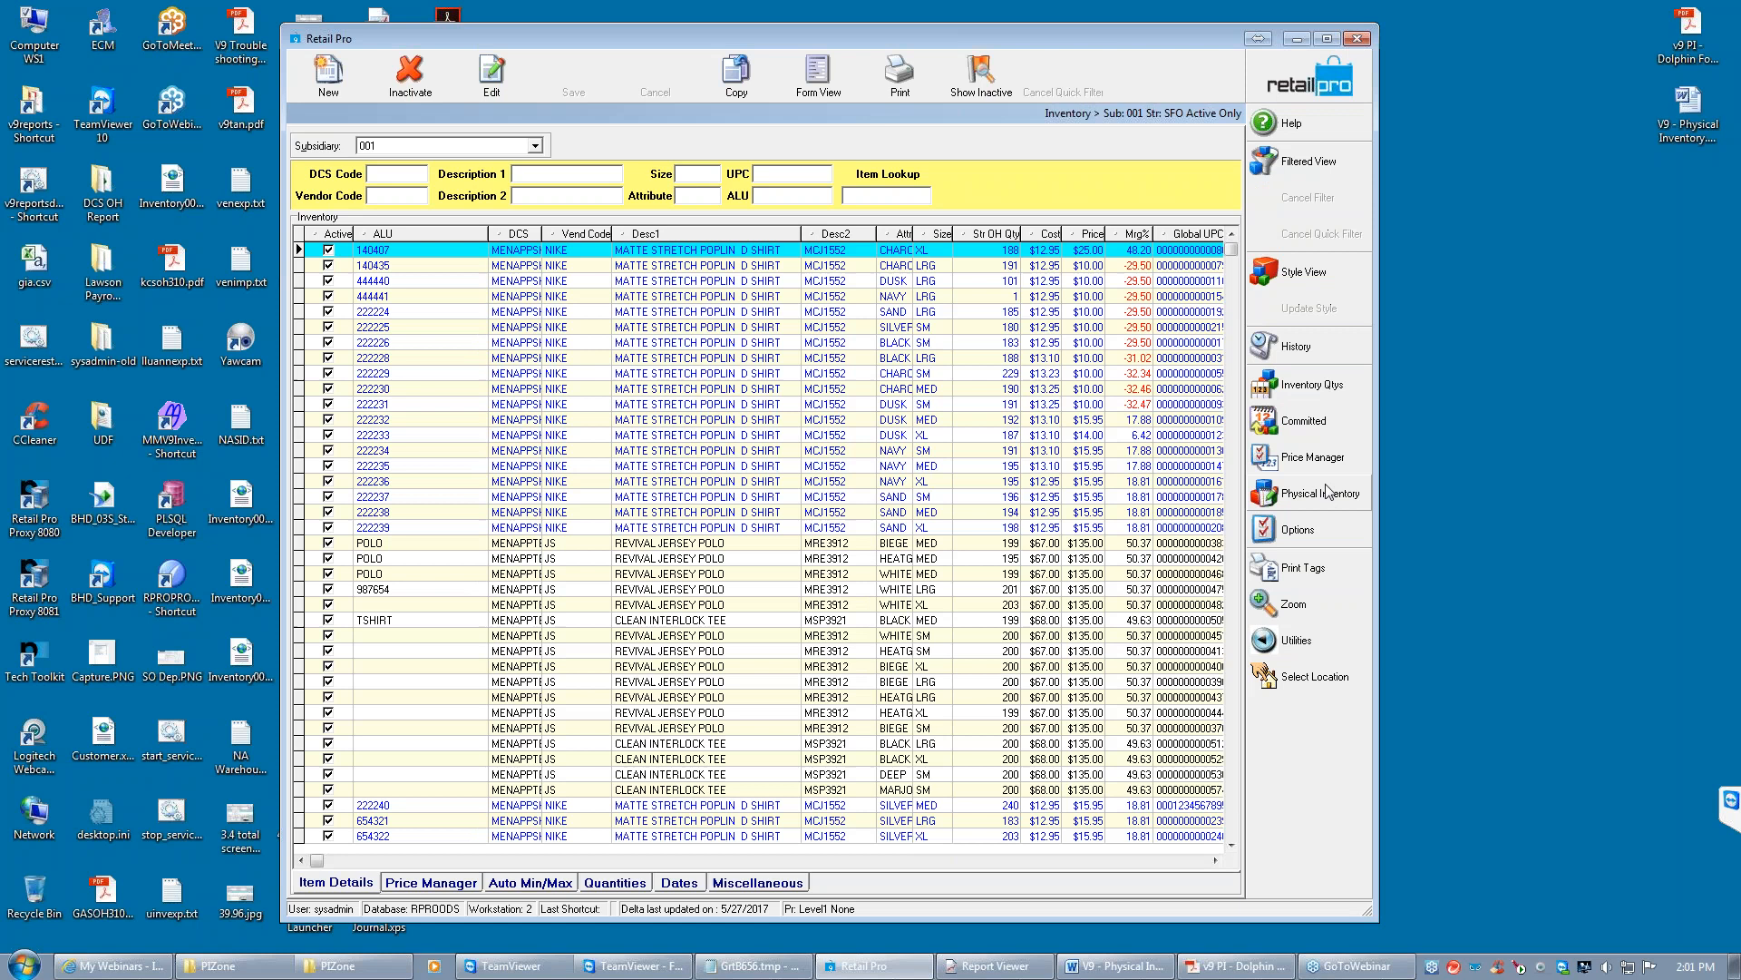
{"action": "left_click", "coordinate": [1269, 509]}
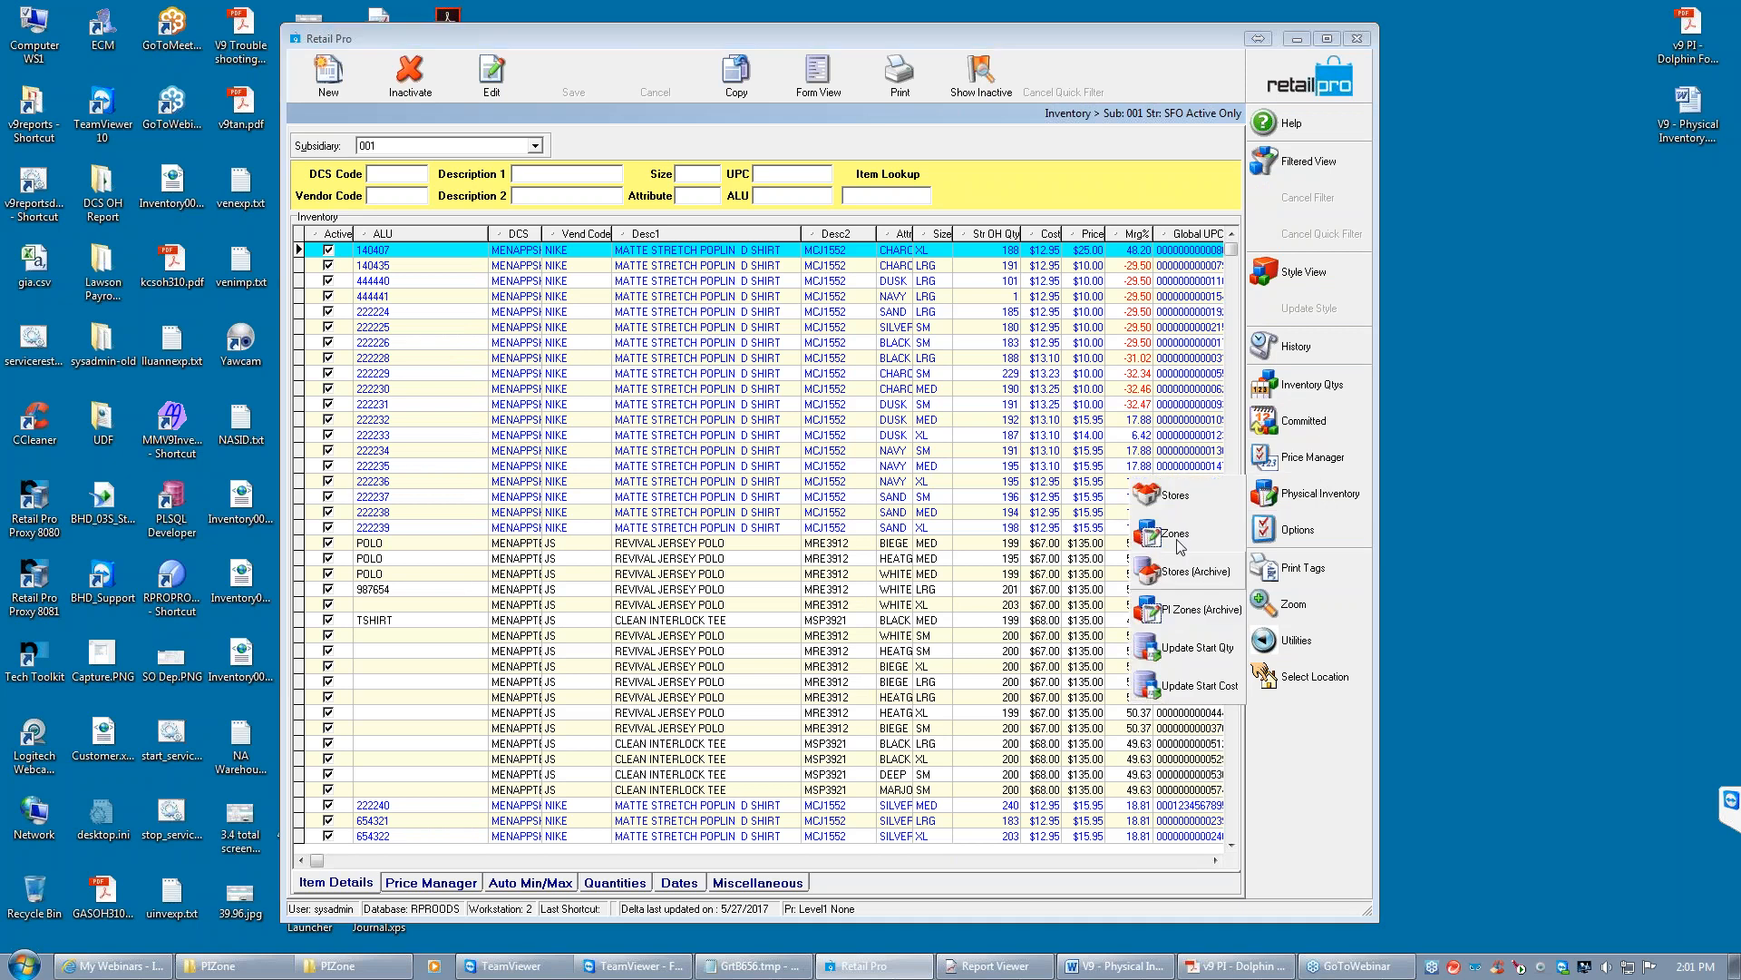
{"action": "left_click", "coordinate": [1175, 497]}
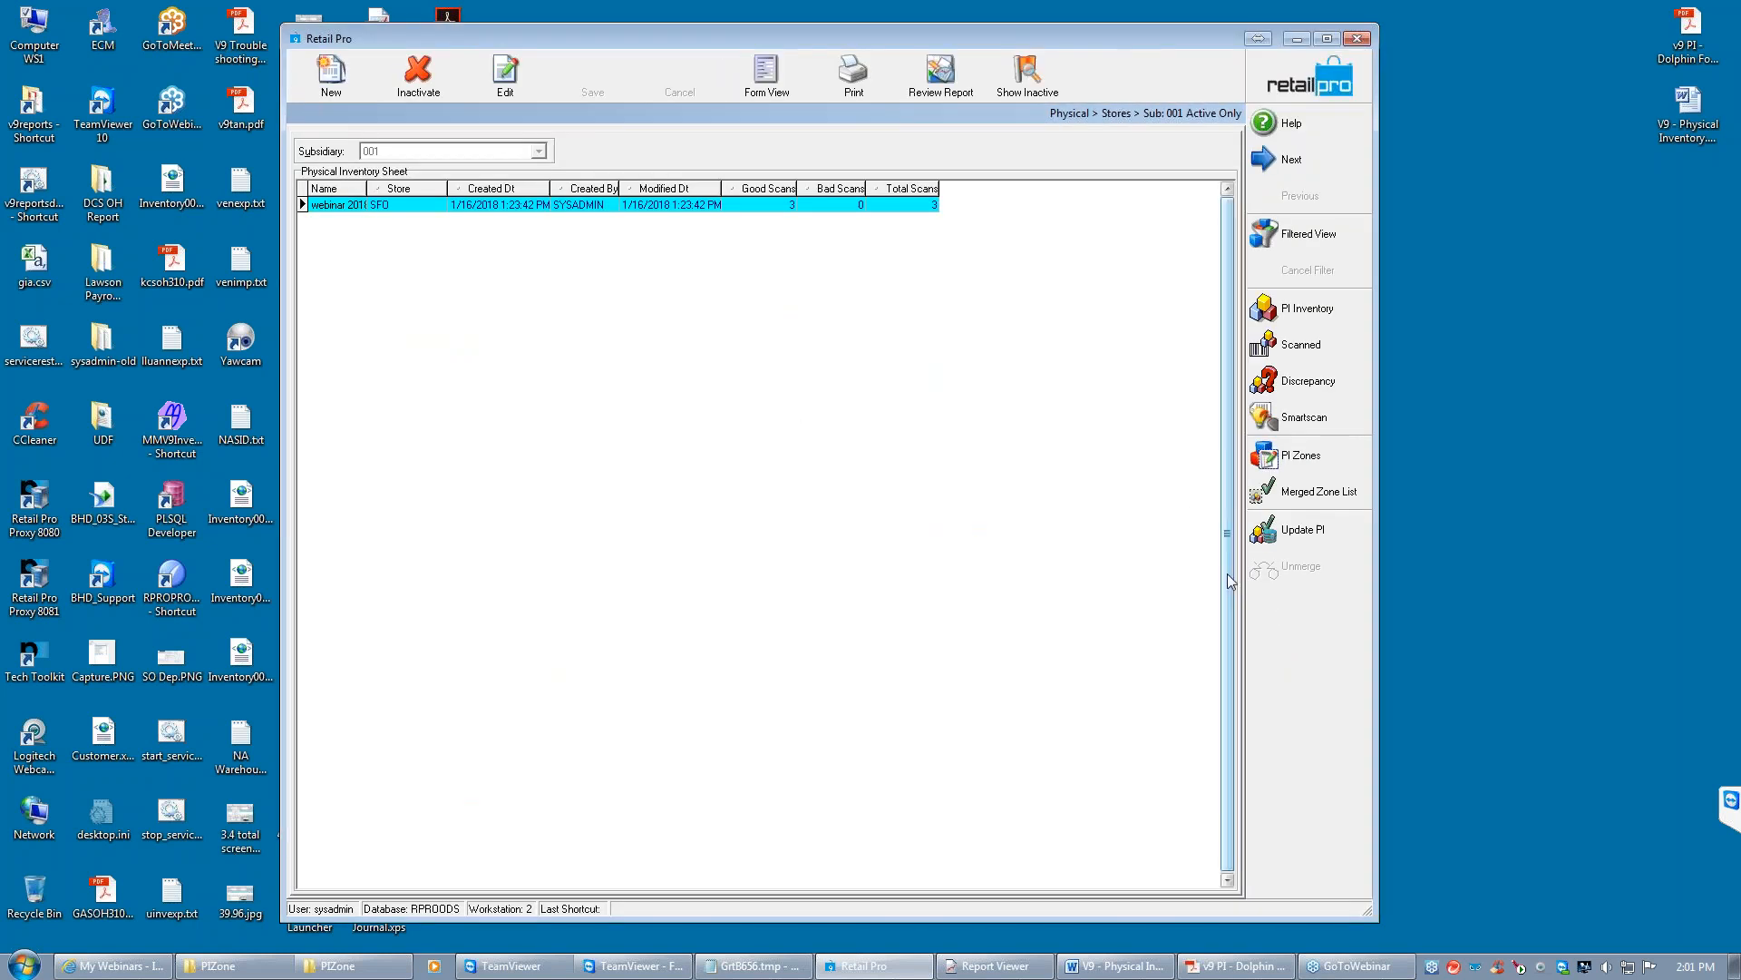
Open the inventory update for the SFO sheet, switch between Quantity Only and All Inventory, and cancel it
{"action": "left_click", "coordinate": [1321, 527]}
{"action": "left_click", "coordinate": [876, 416]}
{"action": "left_click", "coordinate": [877, 387]}
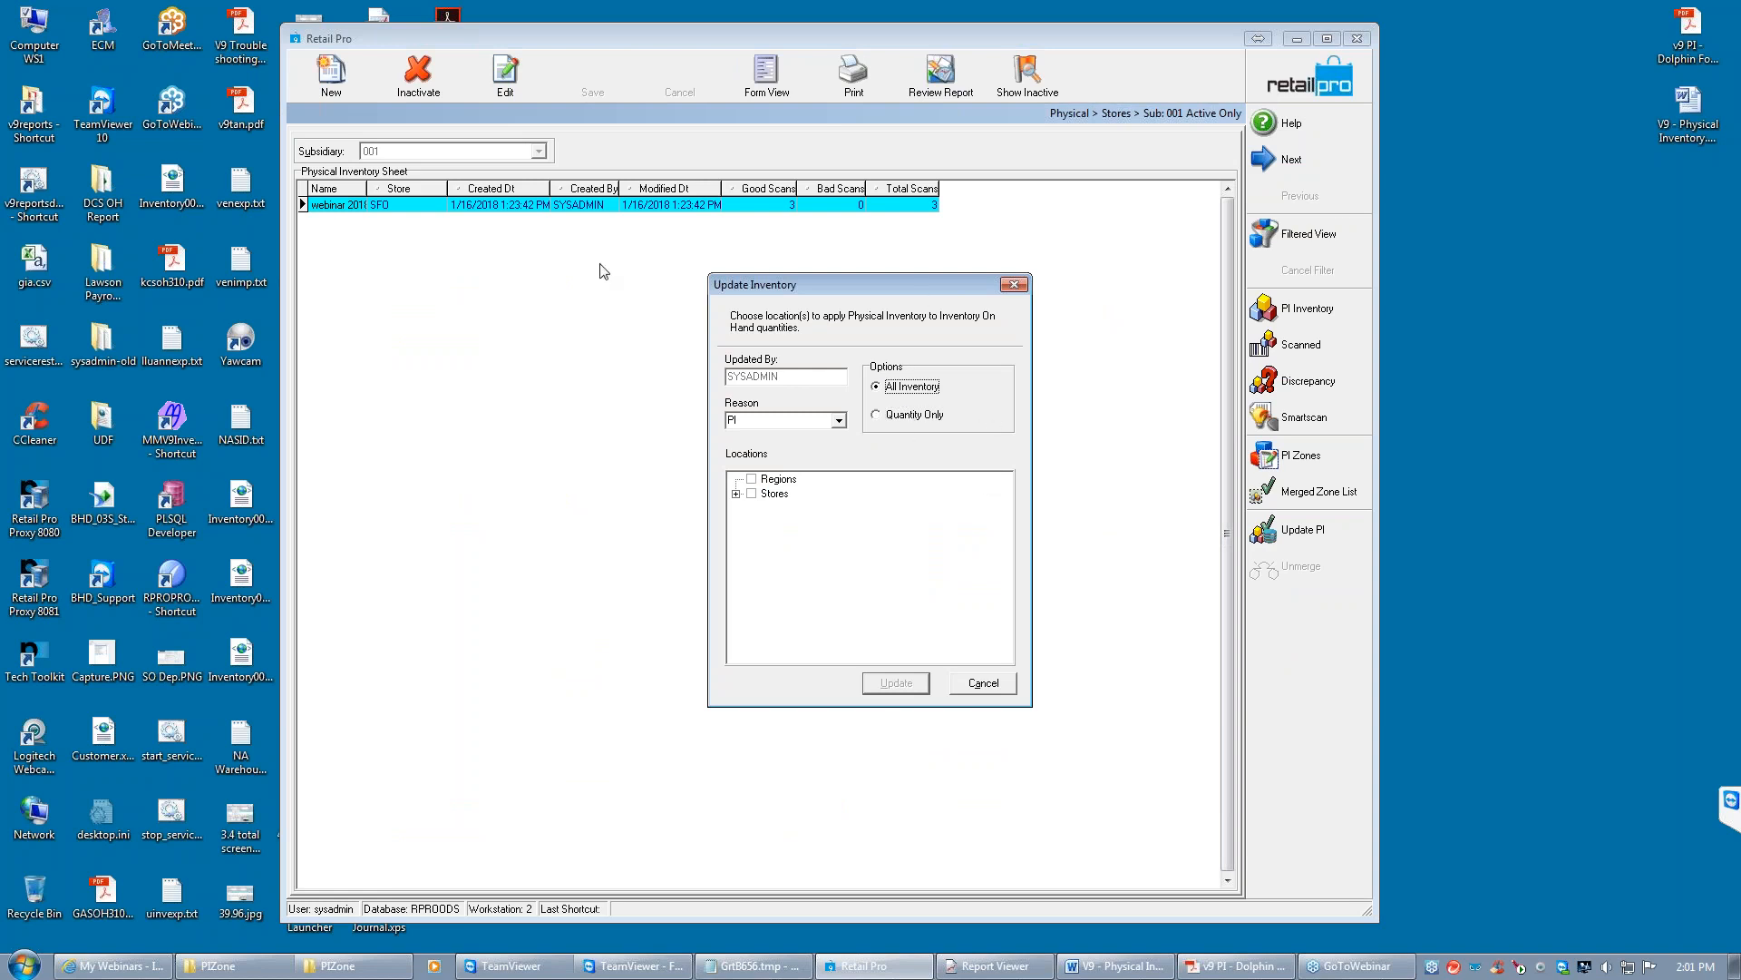
{"action": "left_click", "coordinate": [985, 683]}
Go back to the inventory list and open the archive of store physical inventory sheets
{"action": "left_click", "coordinate": [1325, 69]}
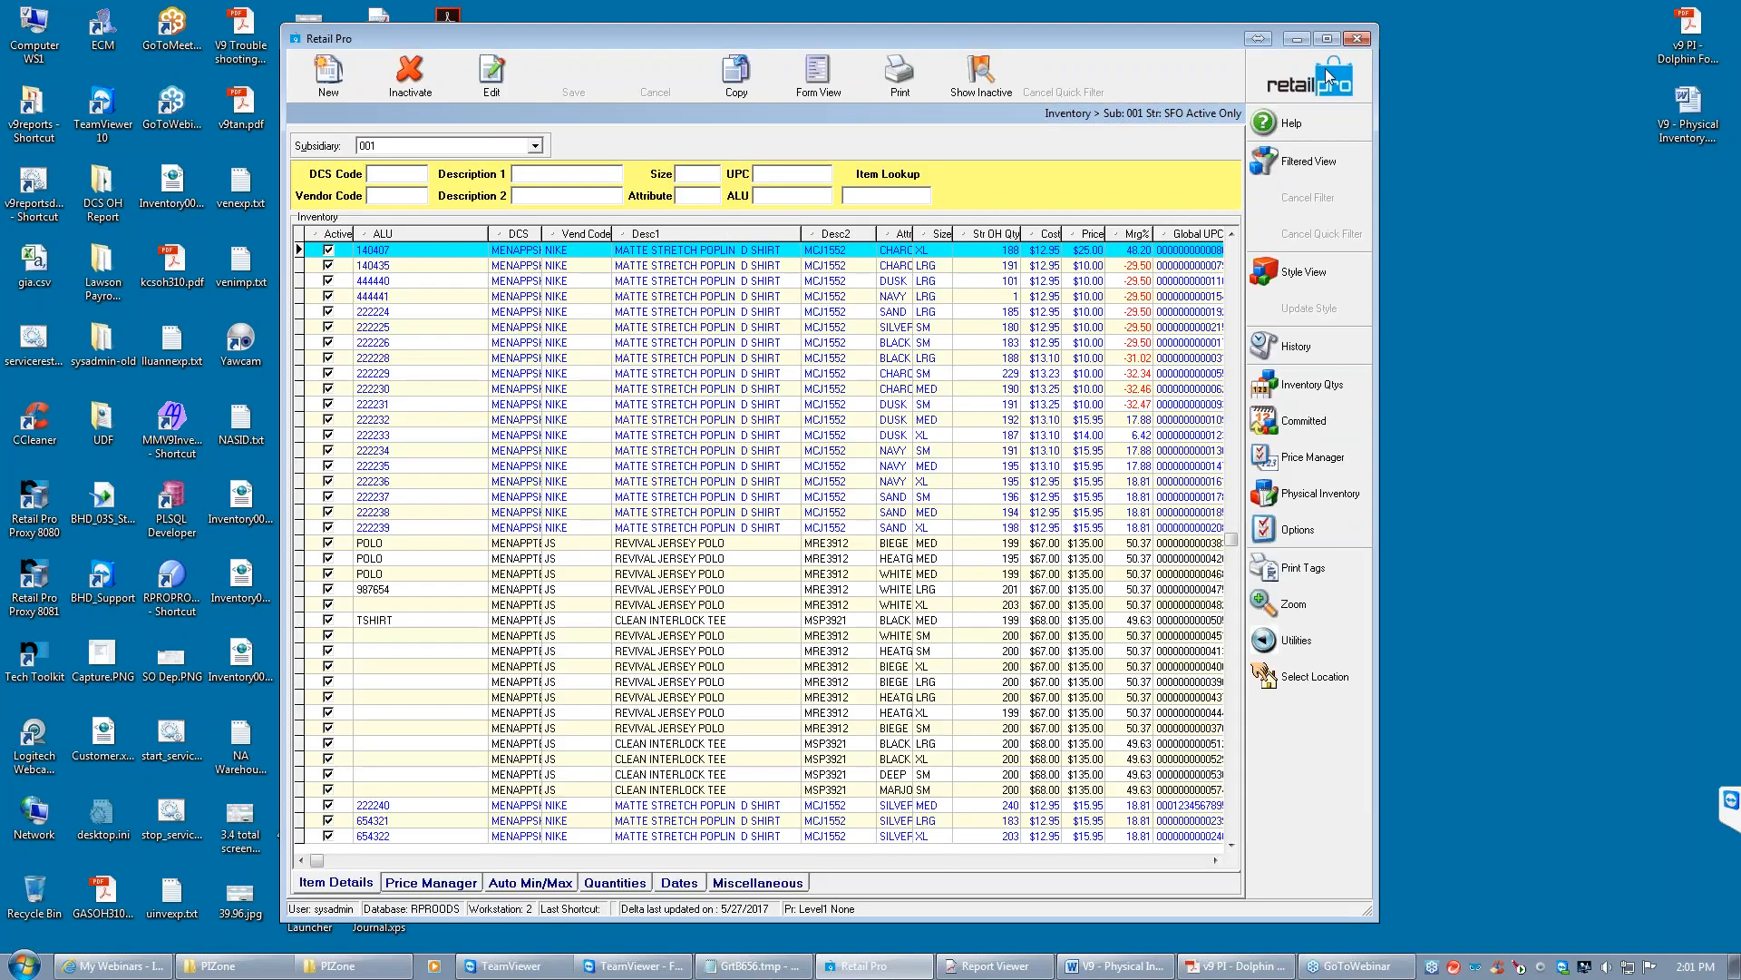
{"action": "left_click", "coordinate": [1303, 494]}
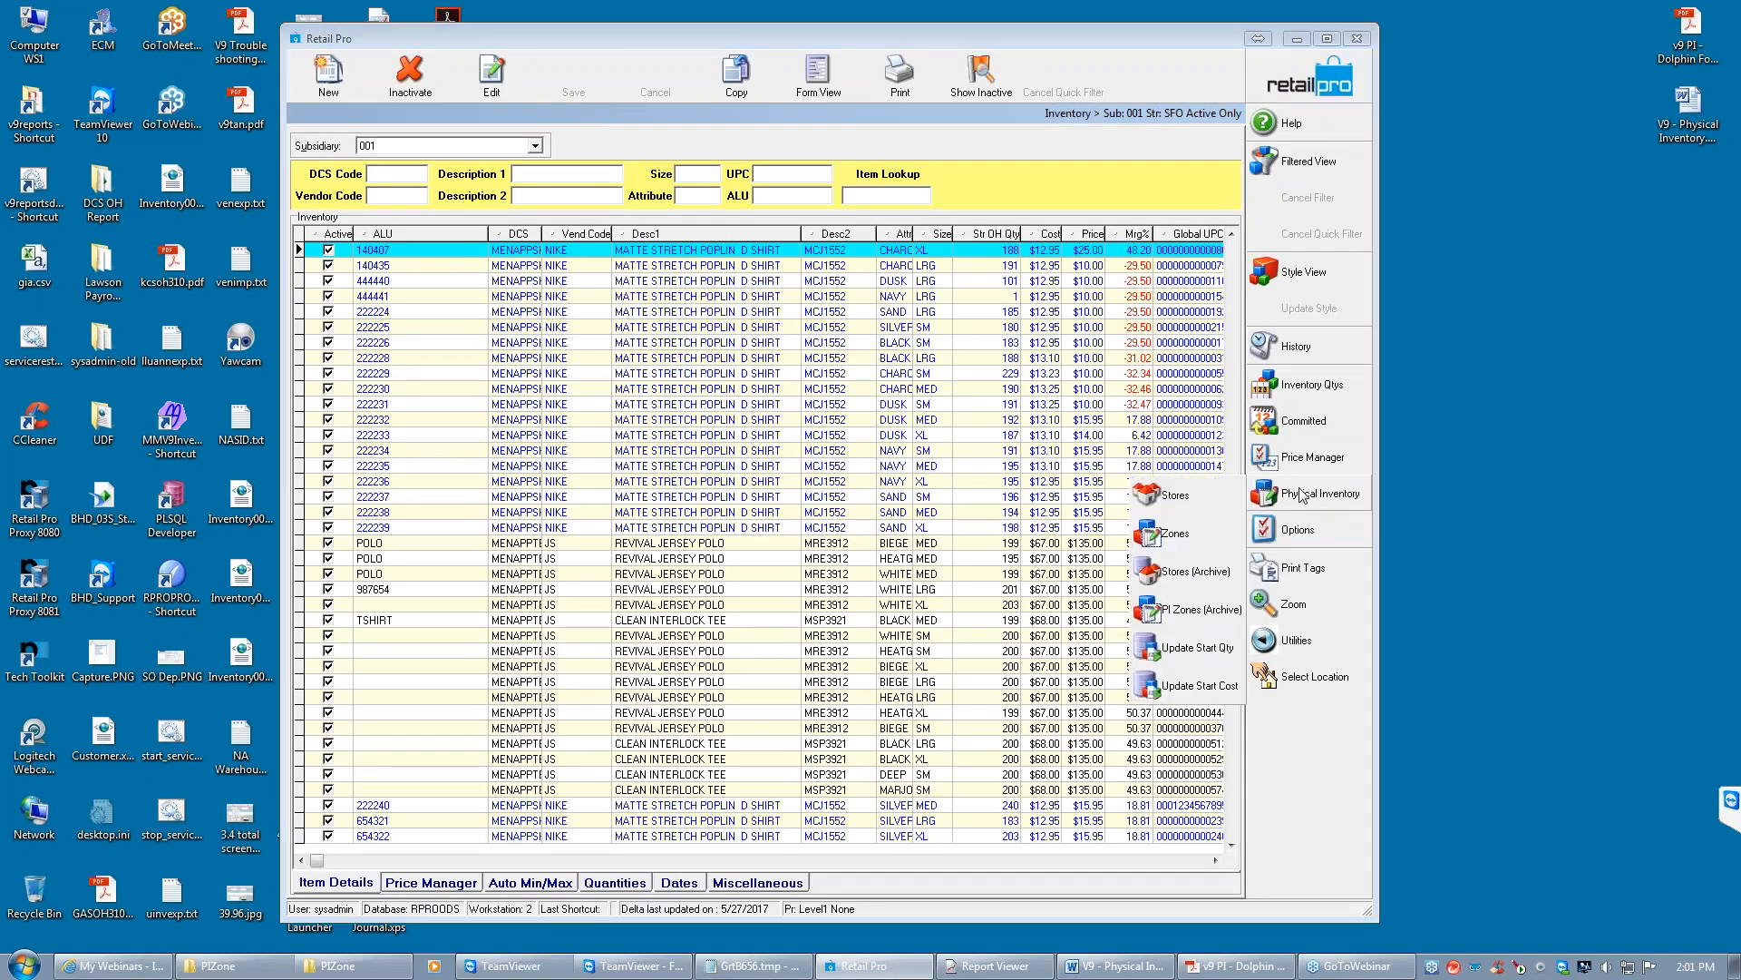
{"action": "left_click", "coordinate": [1209, 580]}
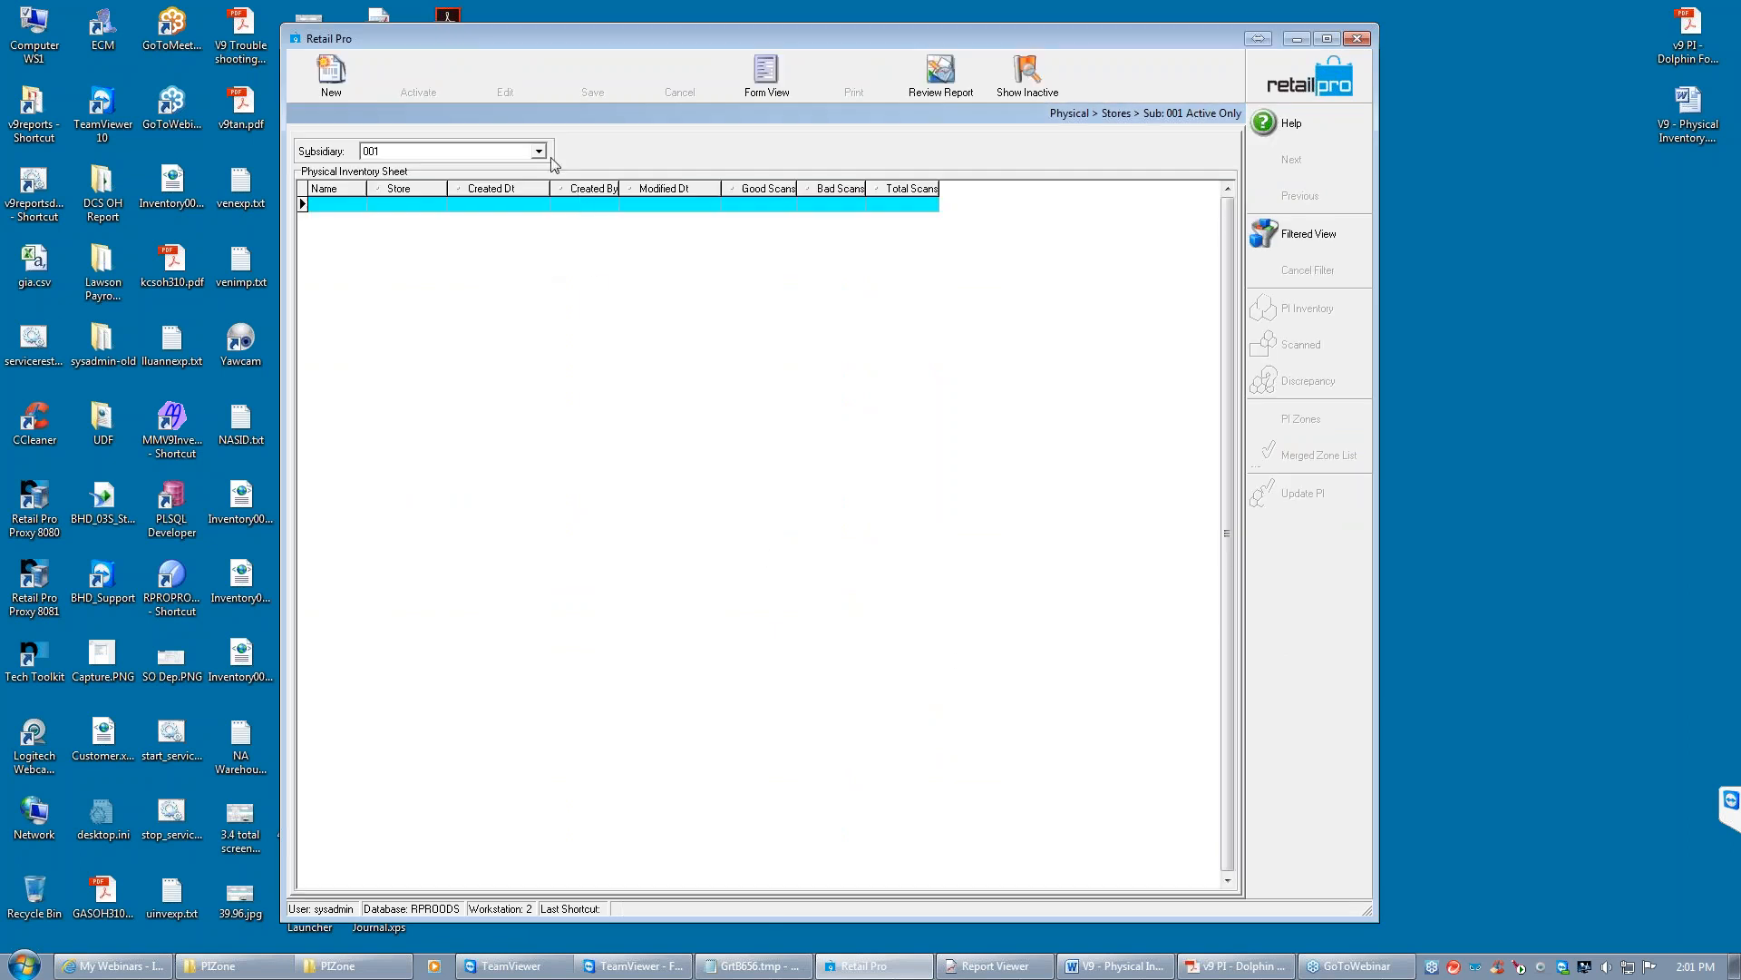
Show and hide the inactive sheets in the store physical inventory archive, and return to the inventory list
{"action": "left_click", "coordinate": [1038, 81]}
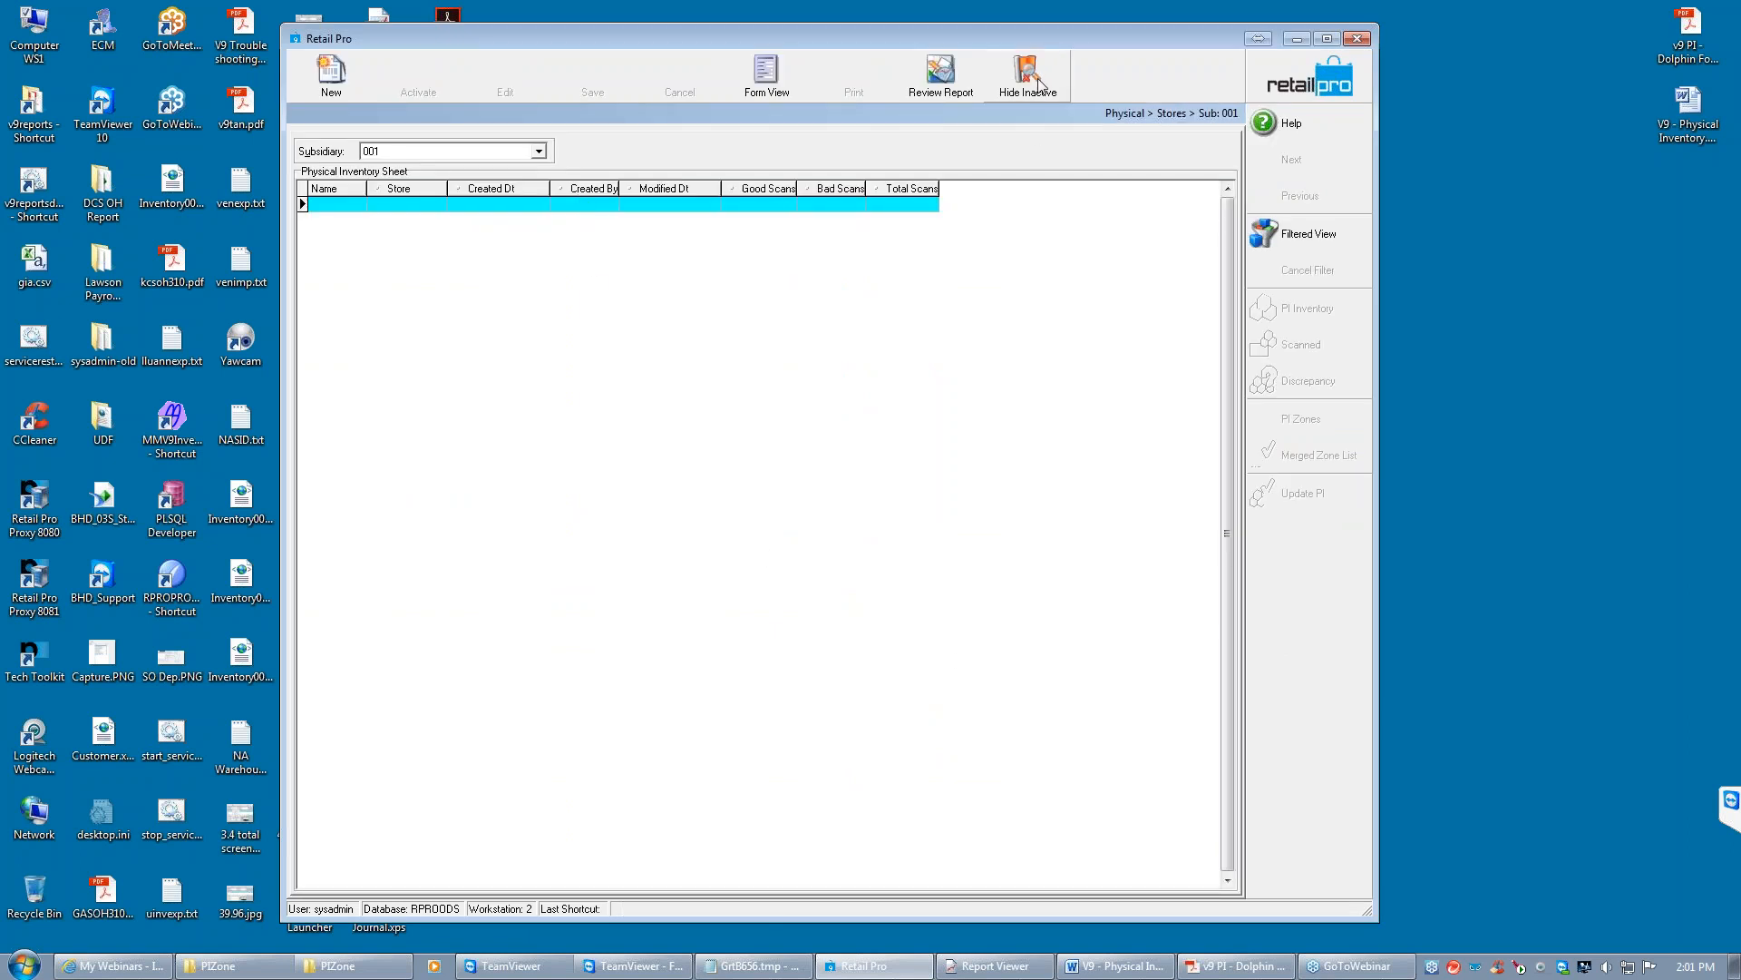
{"action": "left_click", "coordinate": [1041, 85]}
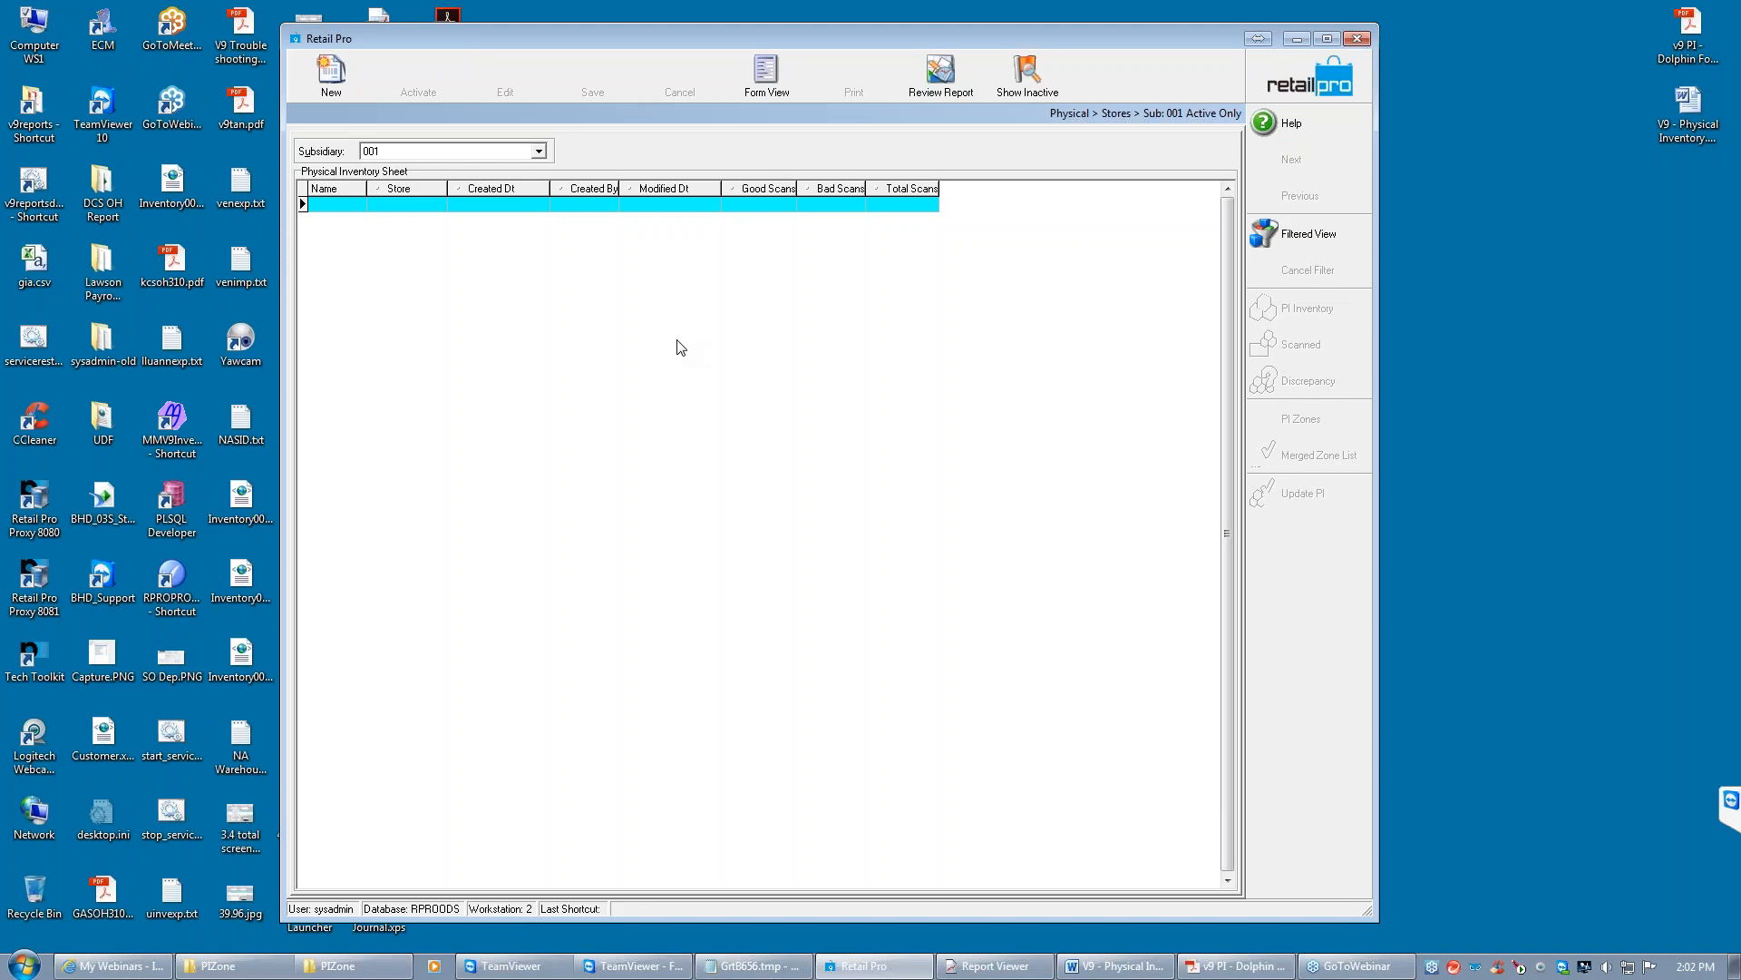
{"action": "left_click", "coordinate": [1310, 85]}
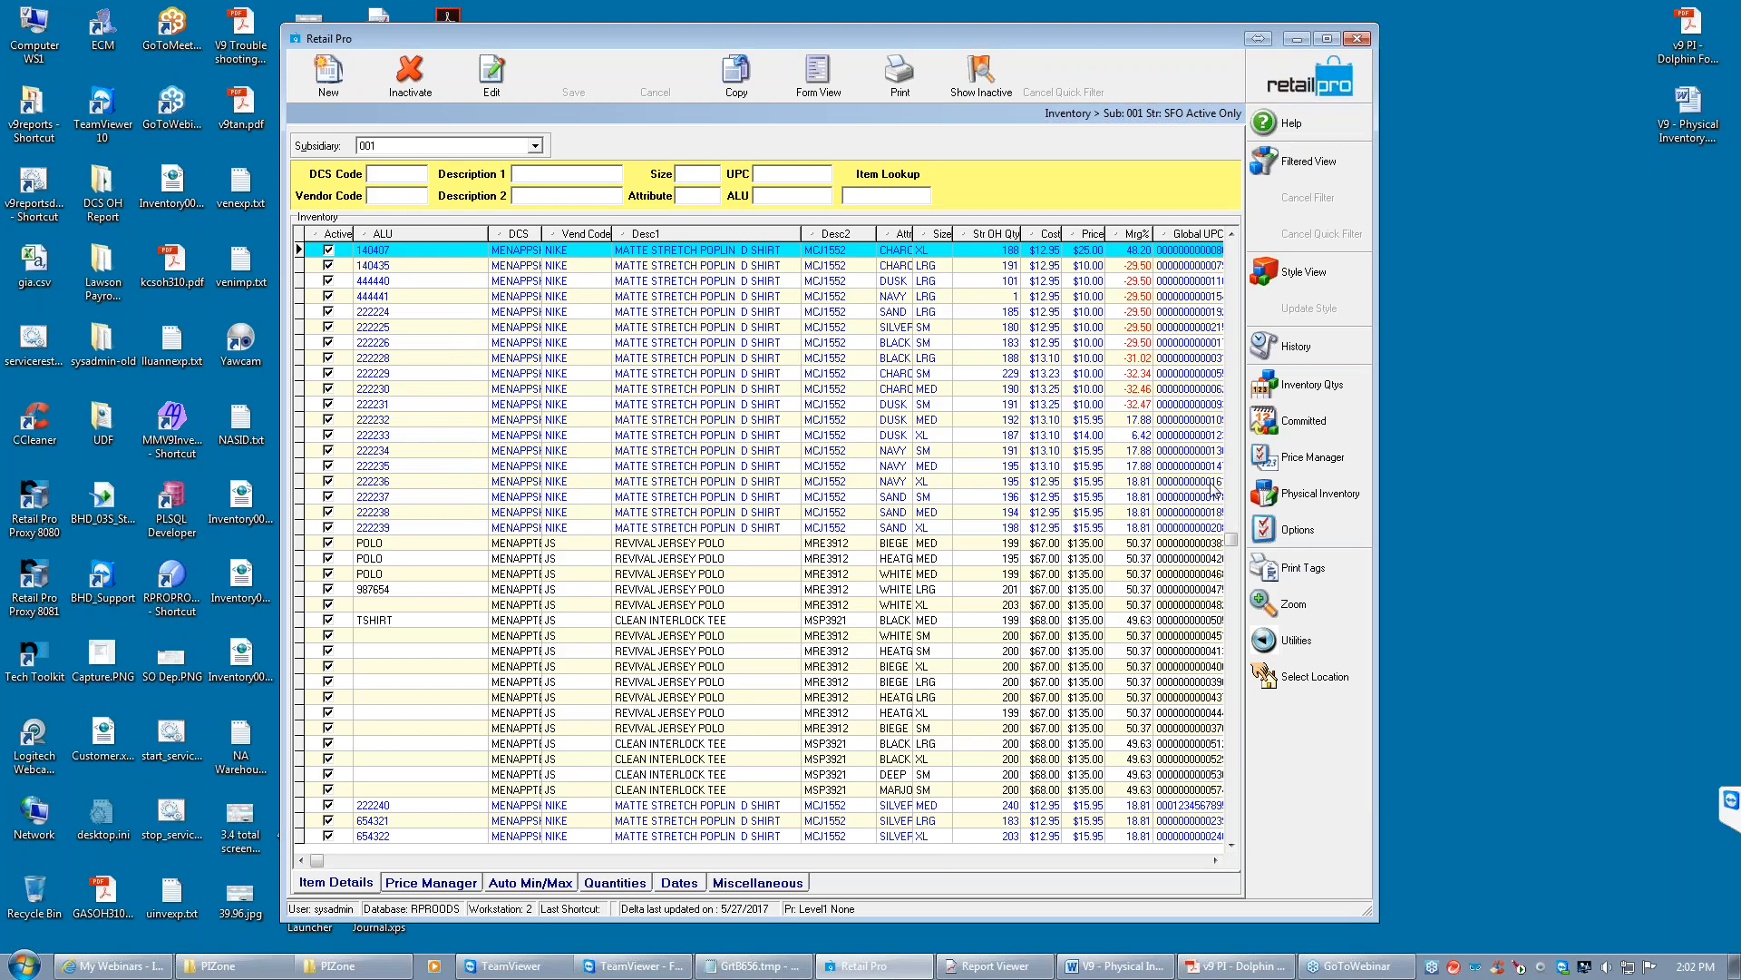
Open the store physical inventory sheets and inactivate the SFO store's webinar sheet
{"action": "left_click", "coordinate": [1307, 495]}
{"action": "left_click", "coordinate": [1172, 494]}
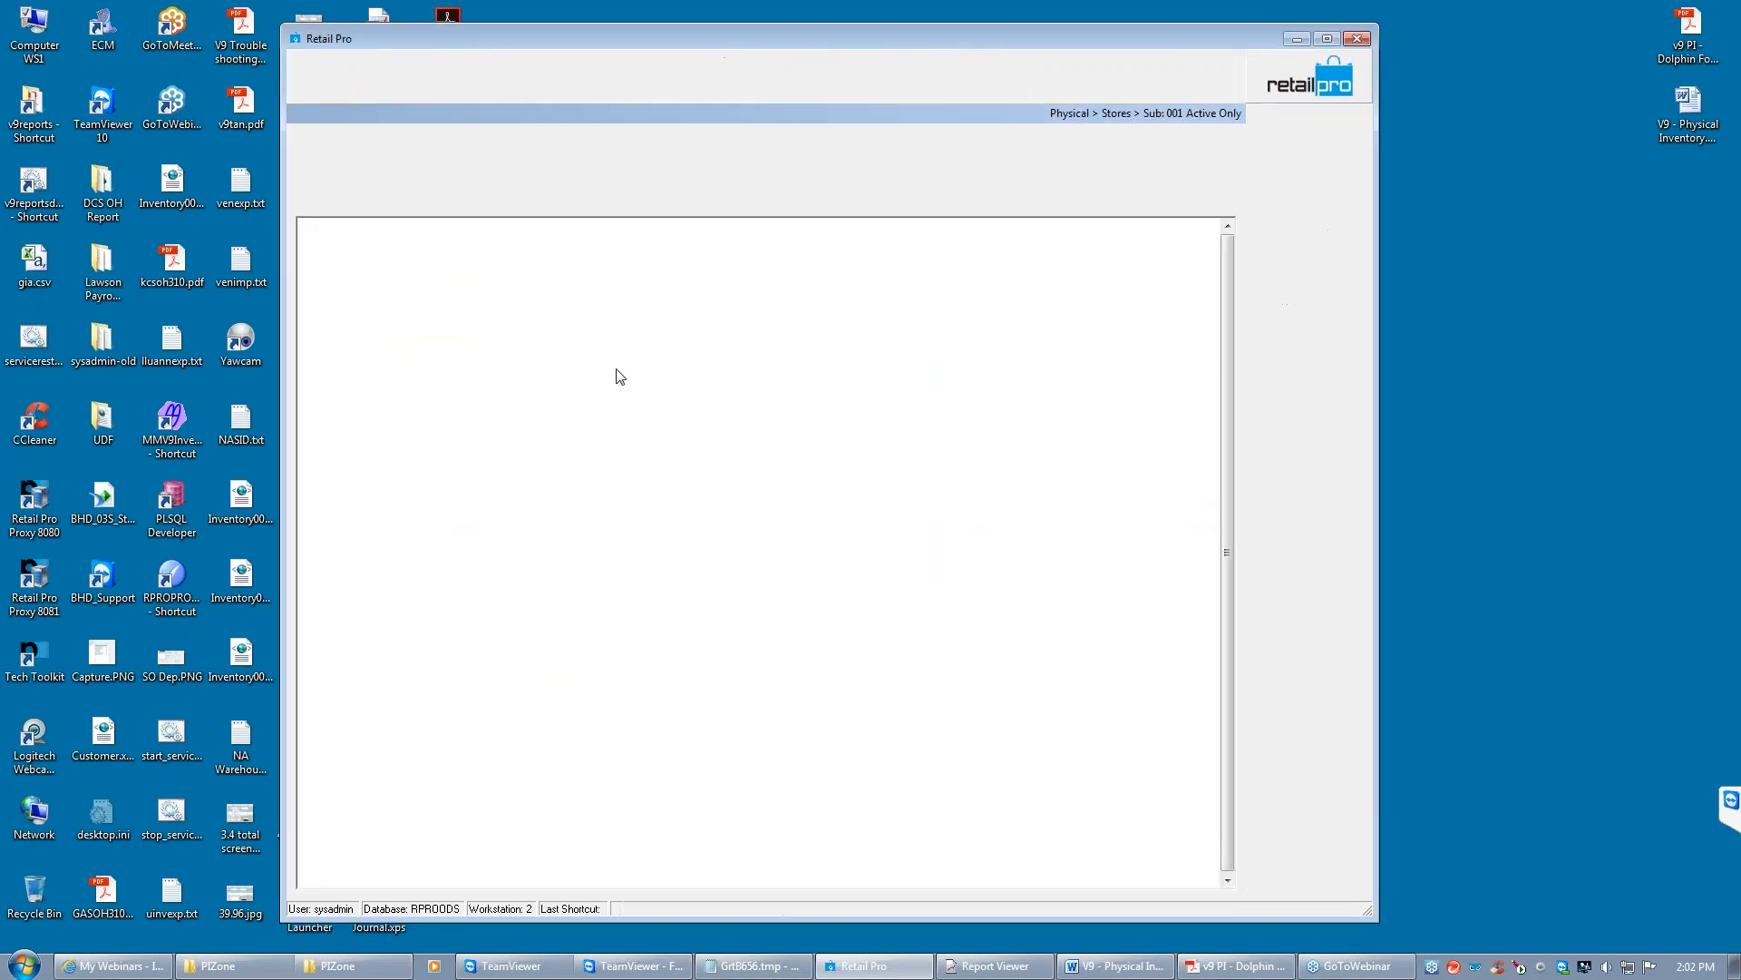
{"action": "left_click", "coordinate": [399, 206]}
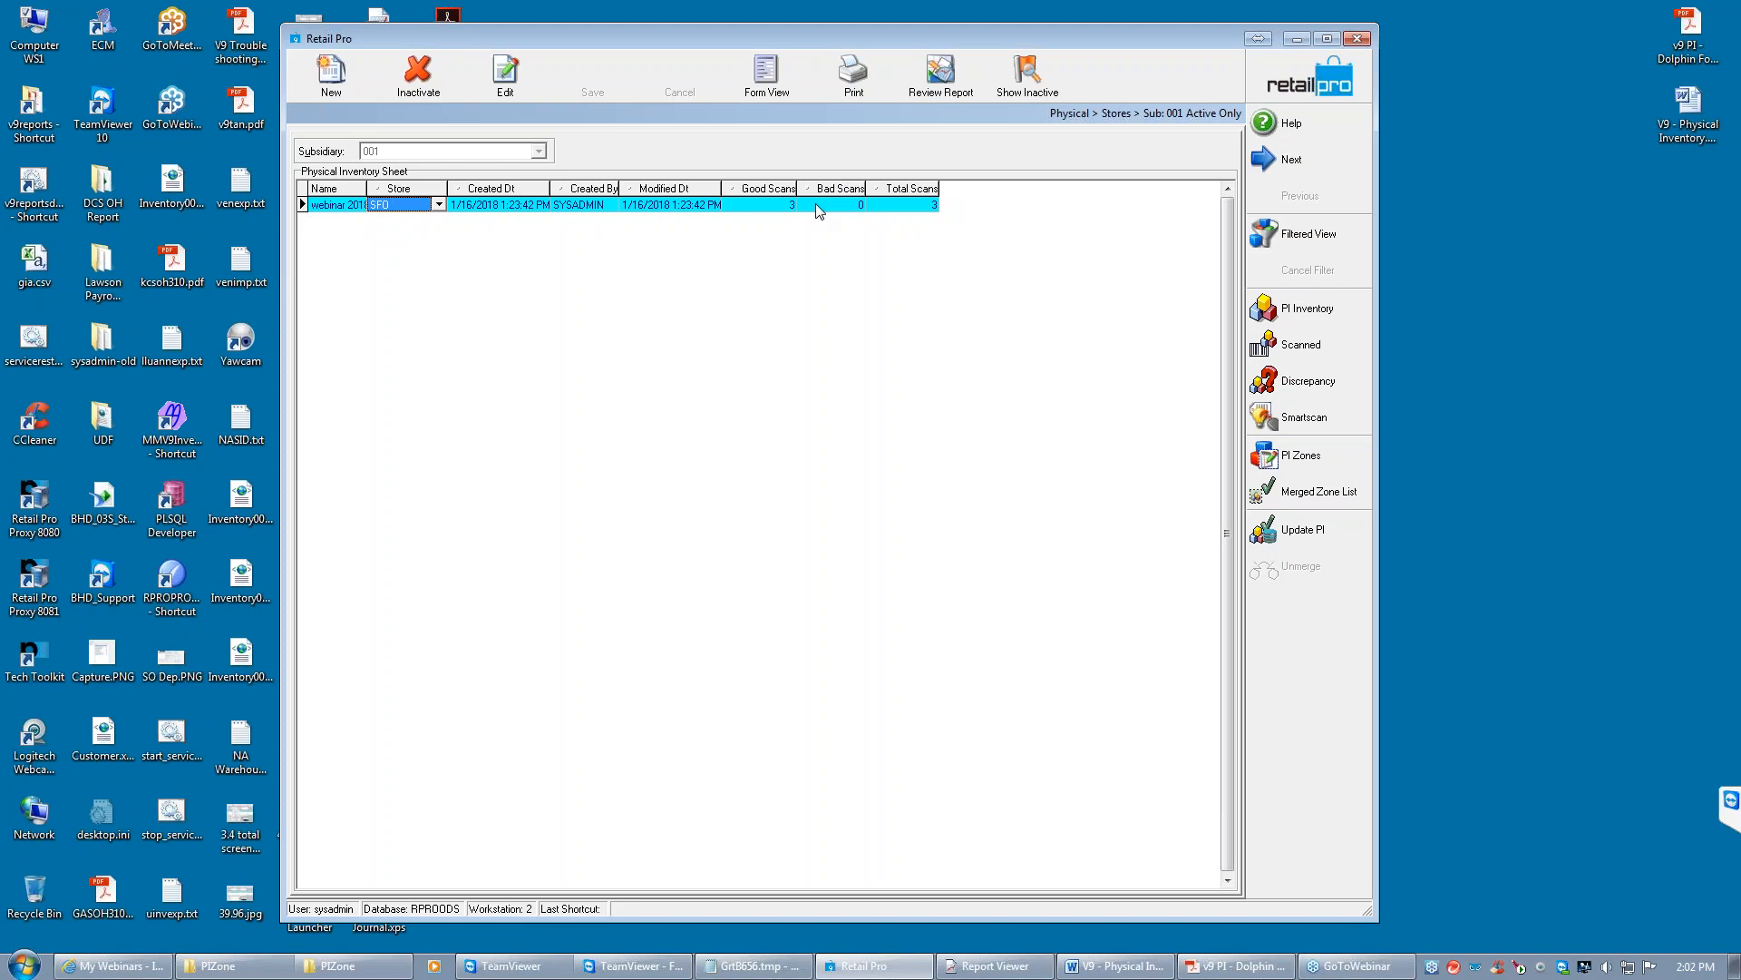
{"action": "left_click", "coordinate": [418, 74]}
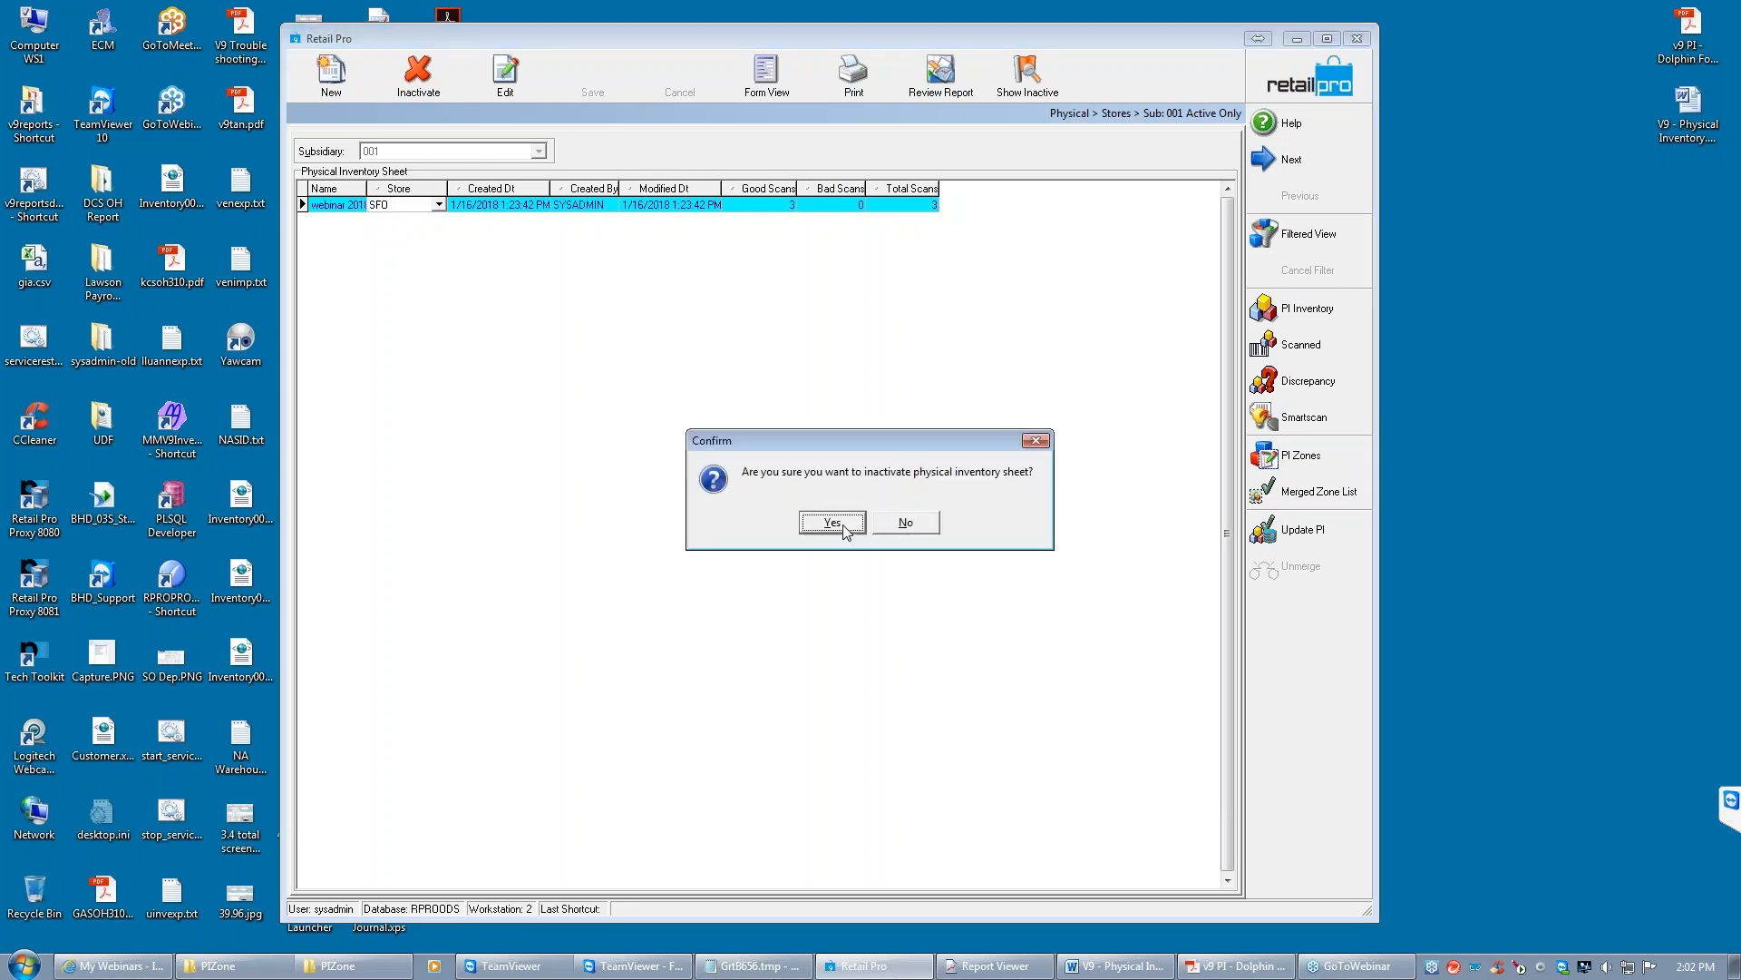
{"action": "left_click", "coordinate": [831, 522]}
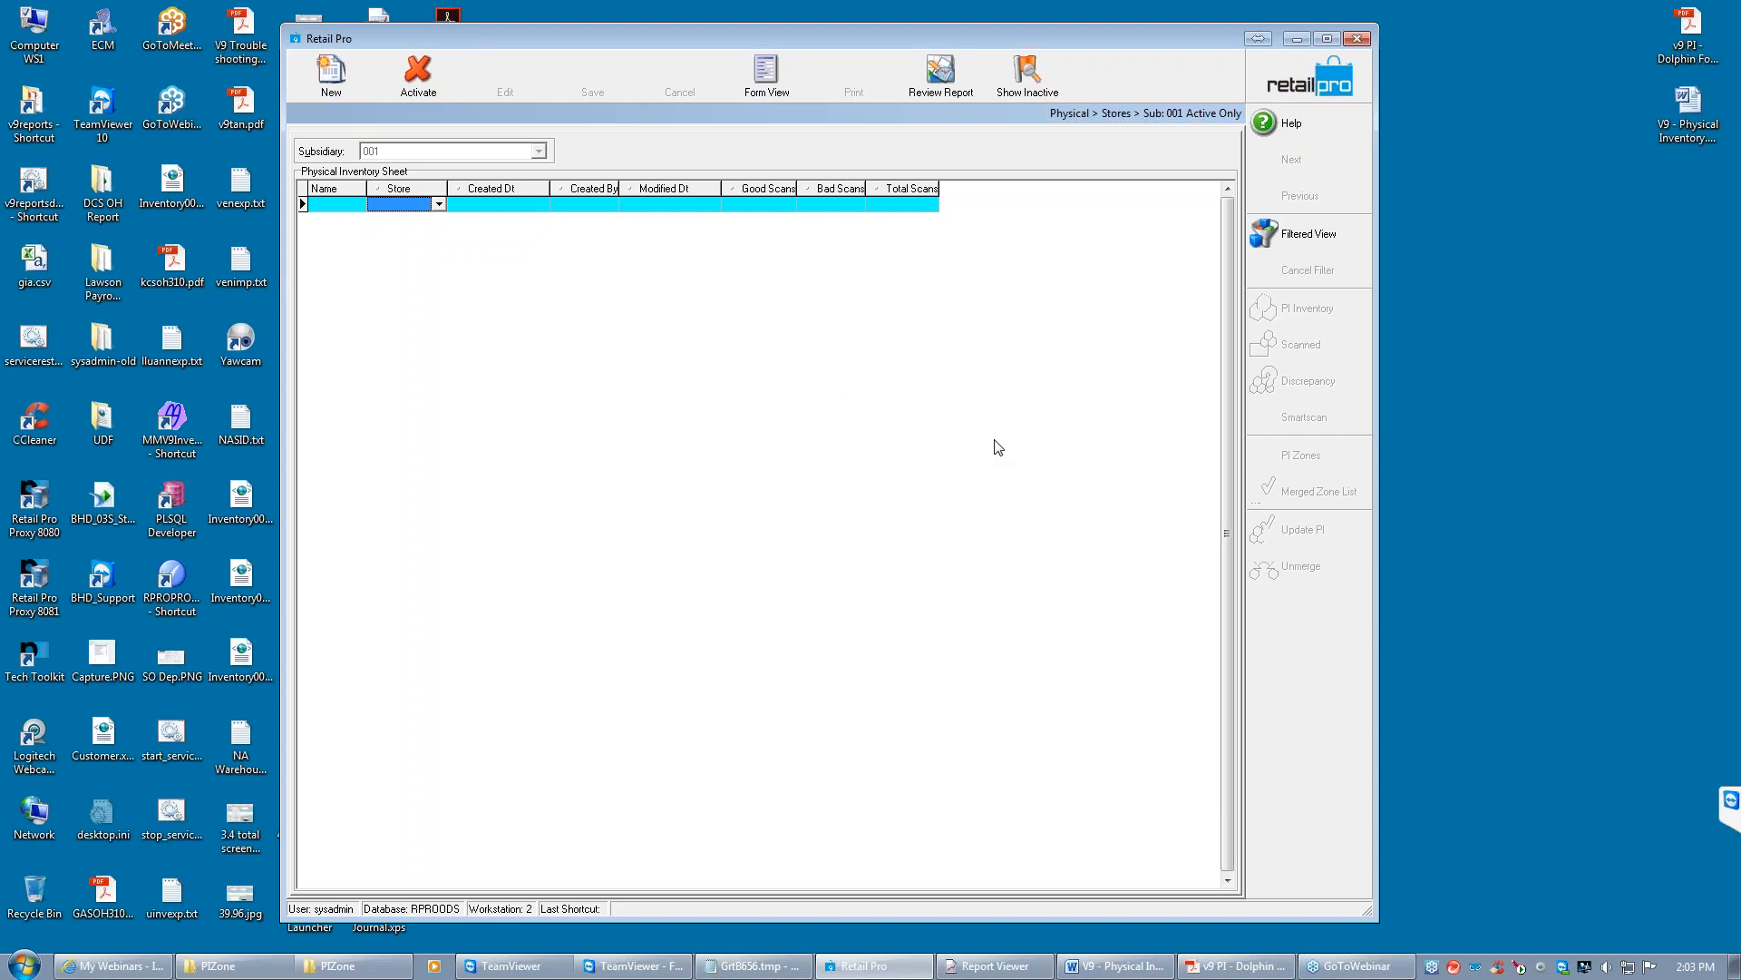
Start a new physical inventory named vendor for SFO - San Francisco, with automatic zone creation by sub location disabled
{"action": "left_click", "coordinate": [331, 86]}
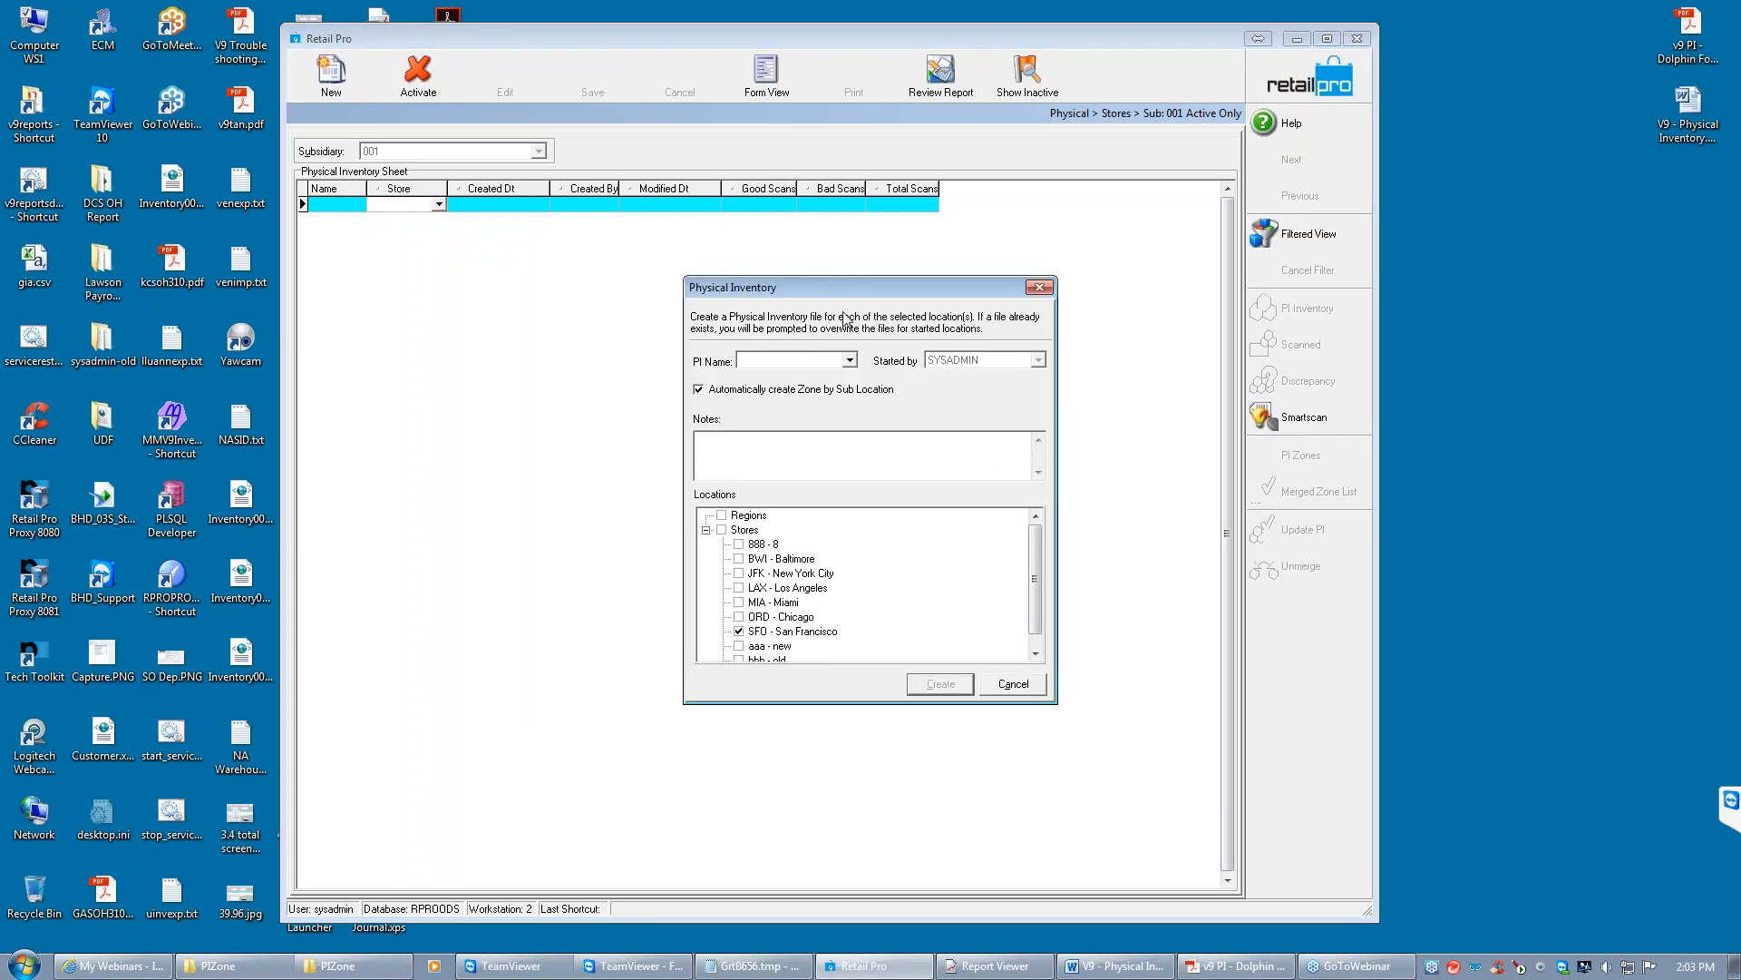
{"action": "type", "text": "vendor"}
{"action": "left_click", "coordinate": [707, 390]}
{"action": "left_click", "coordinate": [944, 686]}
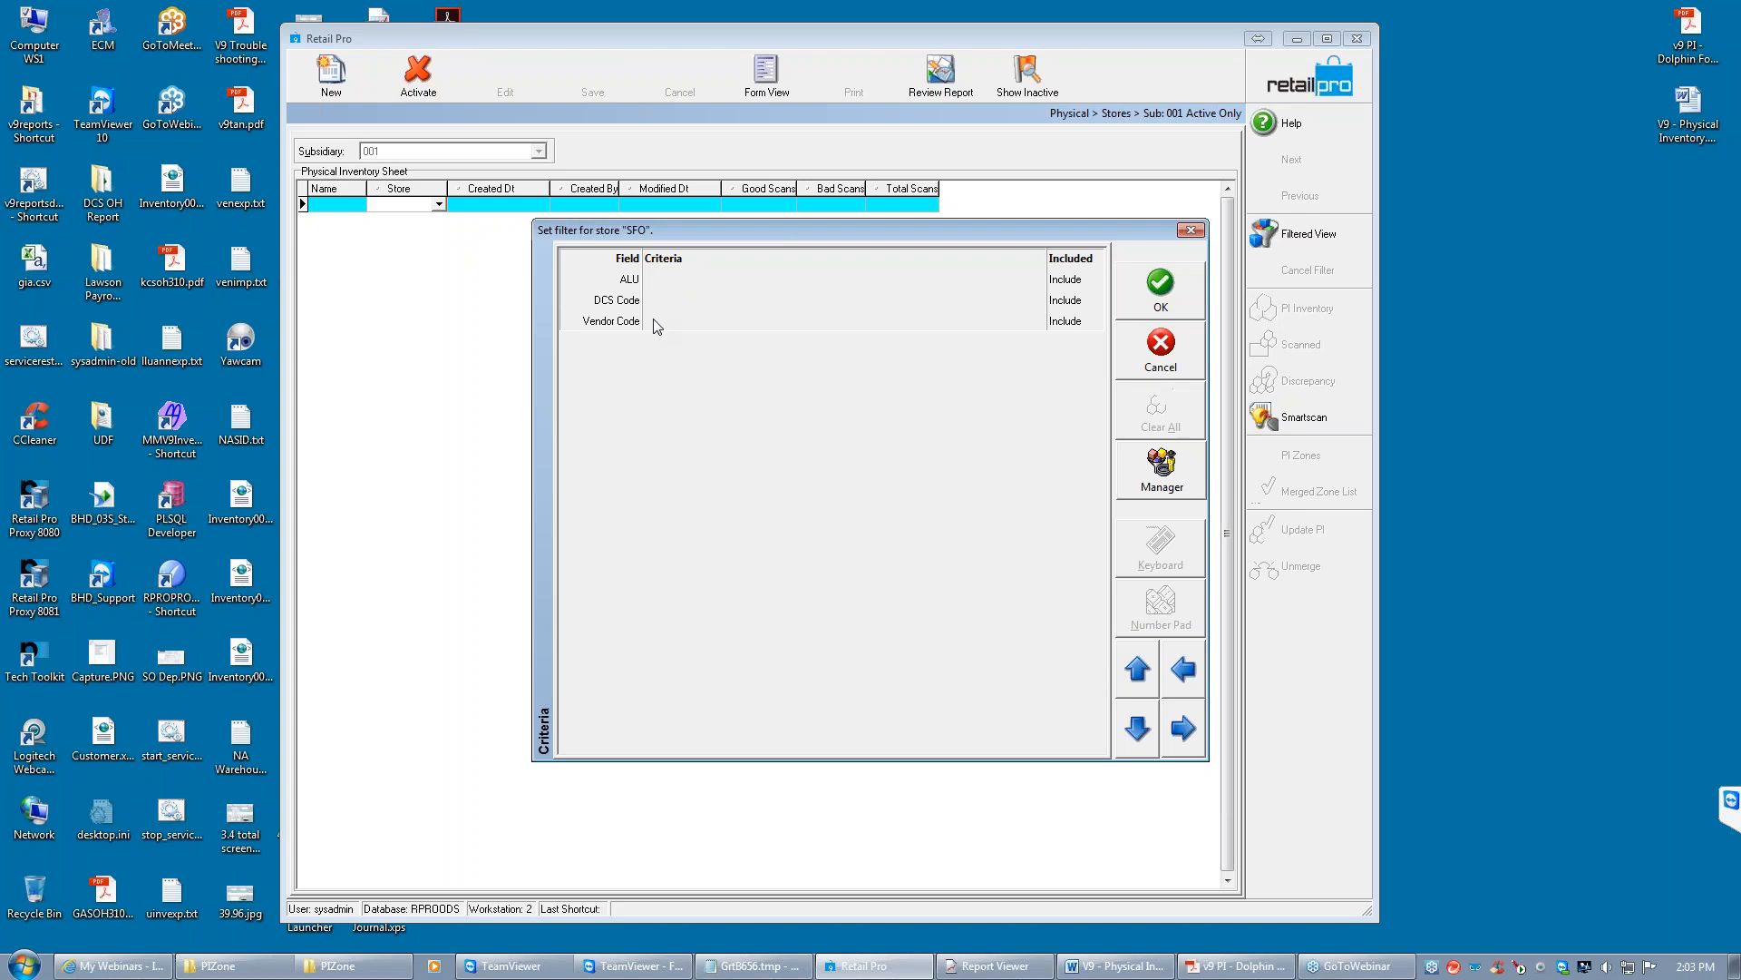
Browse the available filter elements in the SFO store filter's Filter Design view, and return to the criteria
{"action": "right_click", "coordinate": [786, 452]}
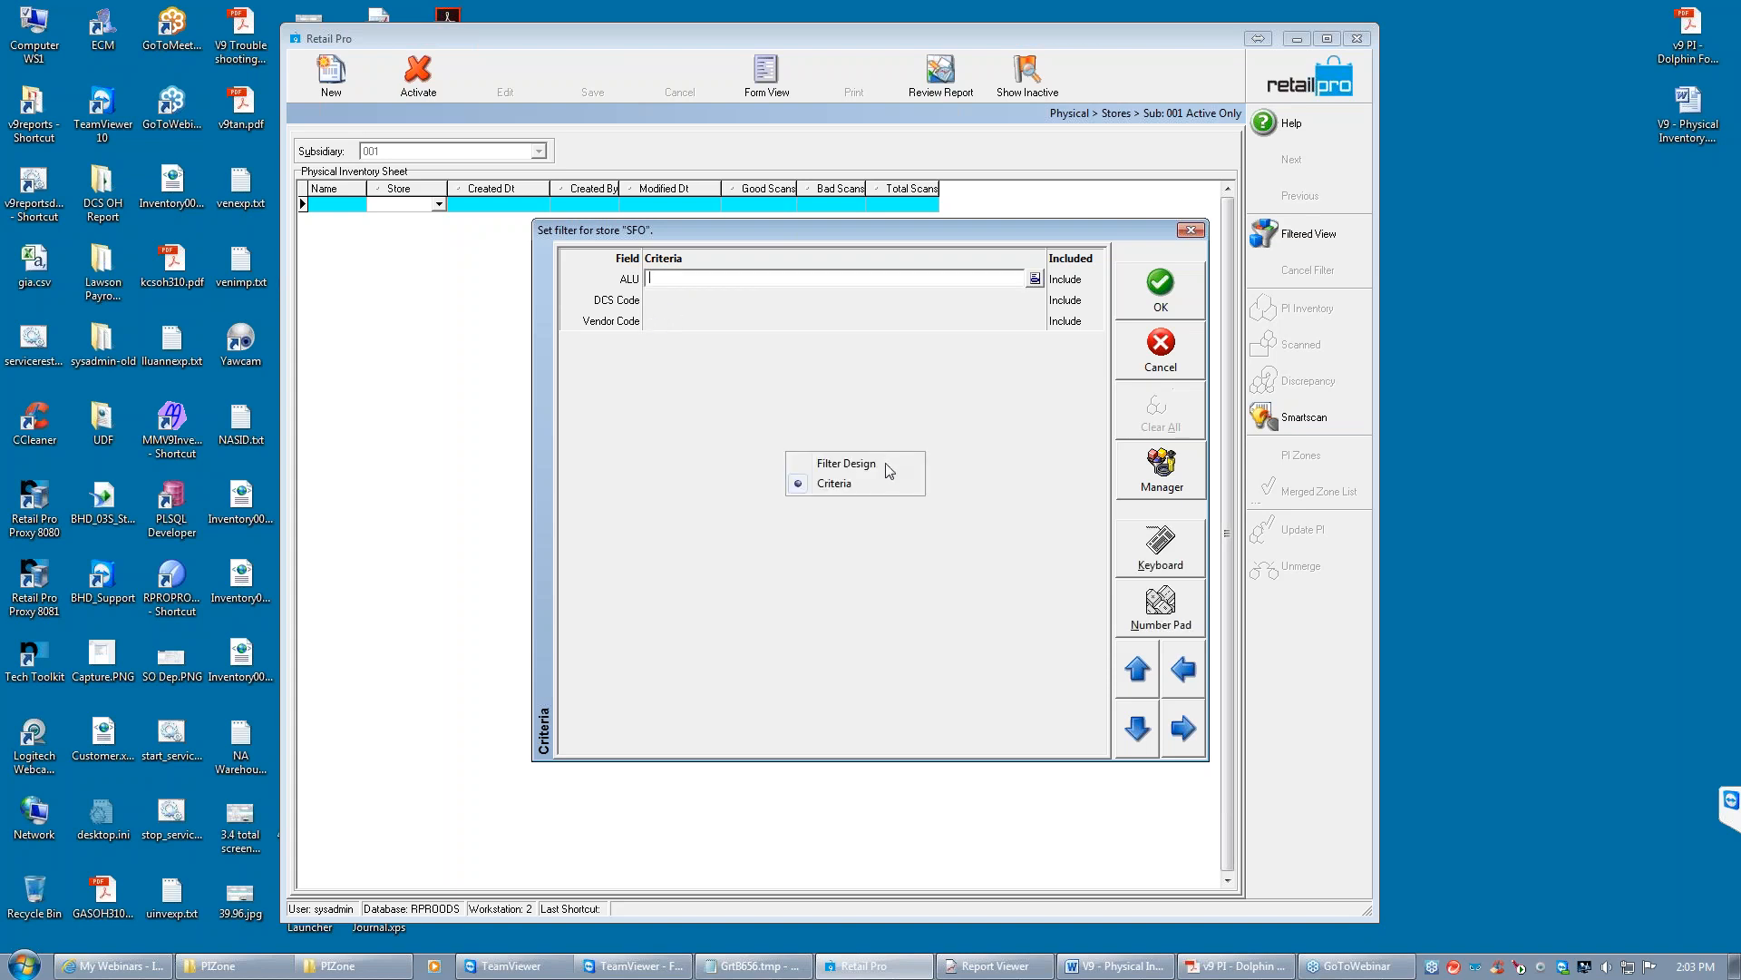
{"action": "left_click", "coordinate": [889, 462]}
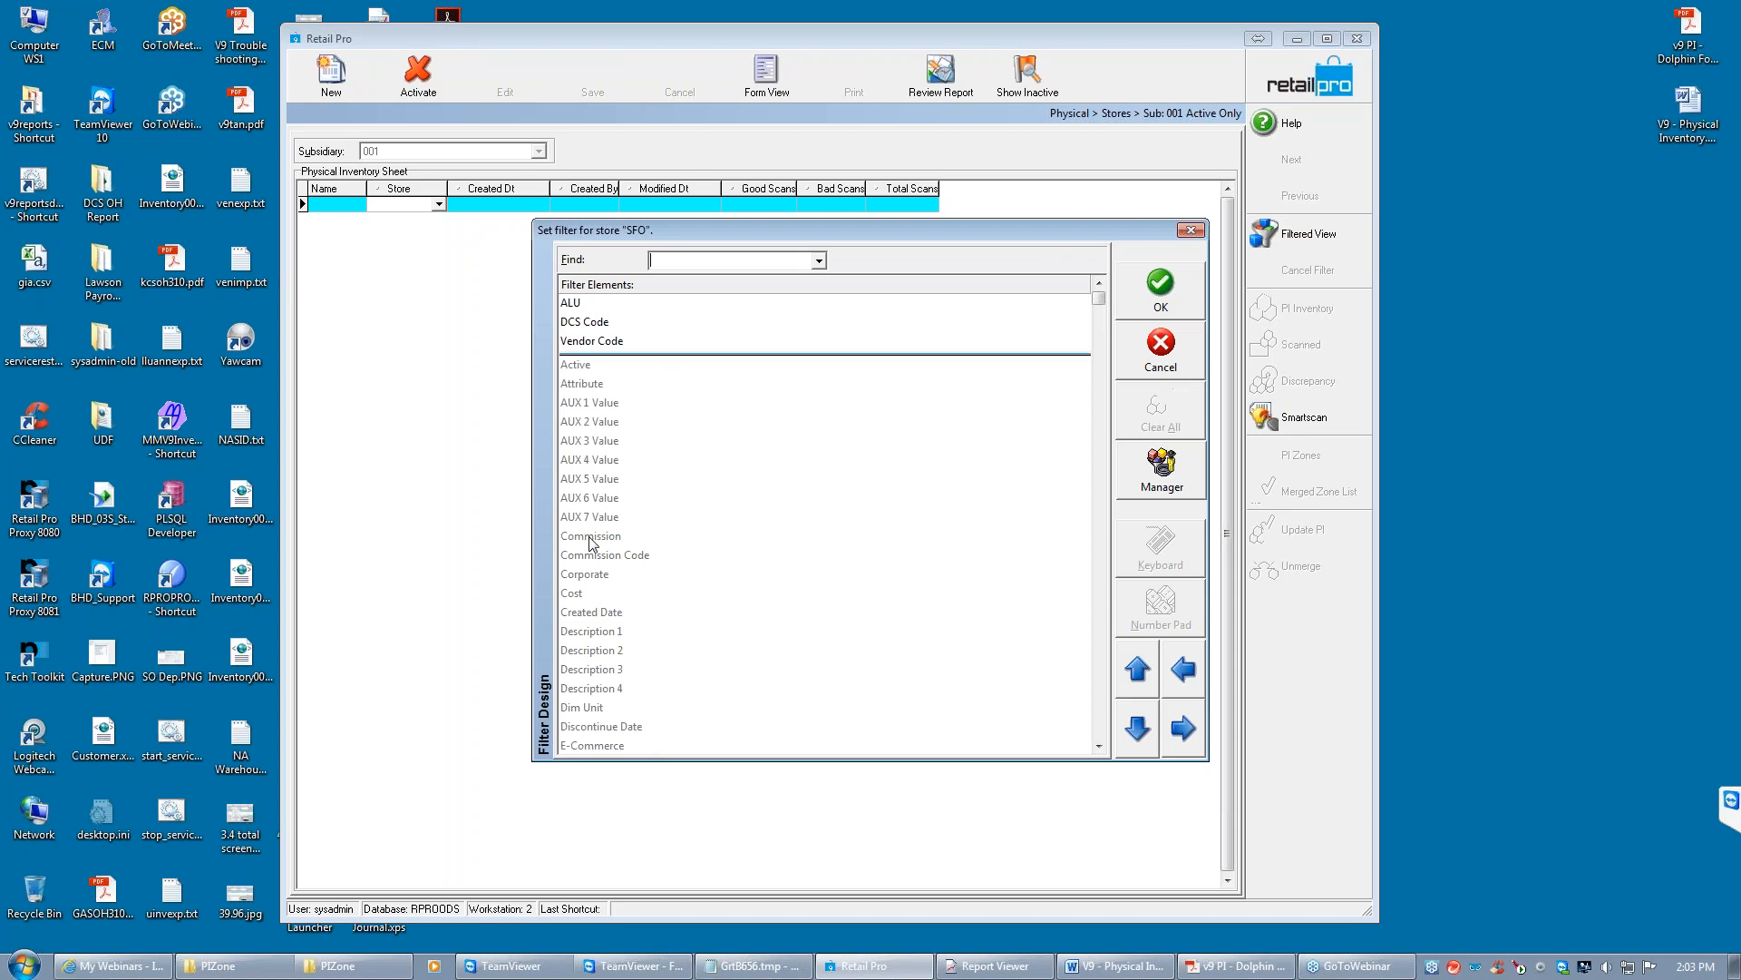
{"action": "left_click", "coordinate": [1098, 746]}
{"action": "left_click", "coordinate": [1099, 746]}
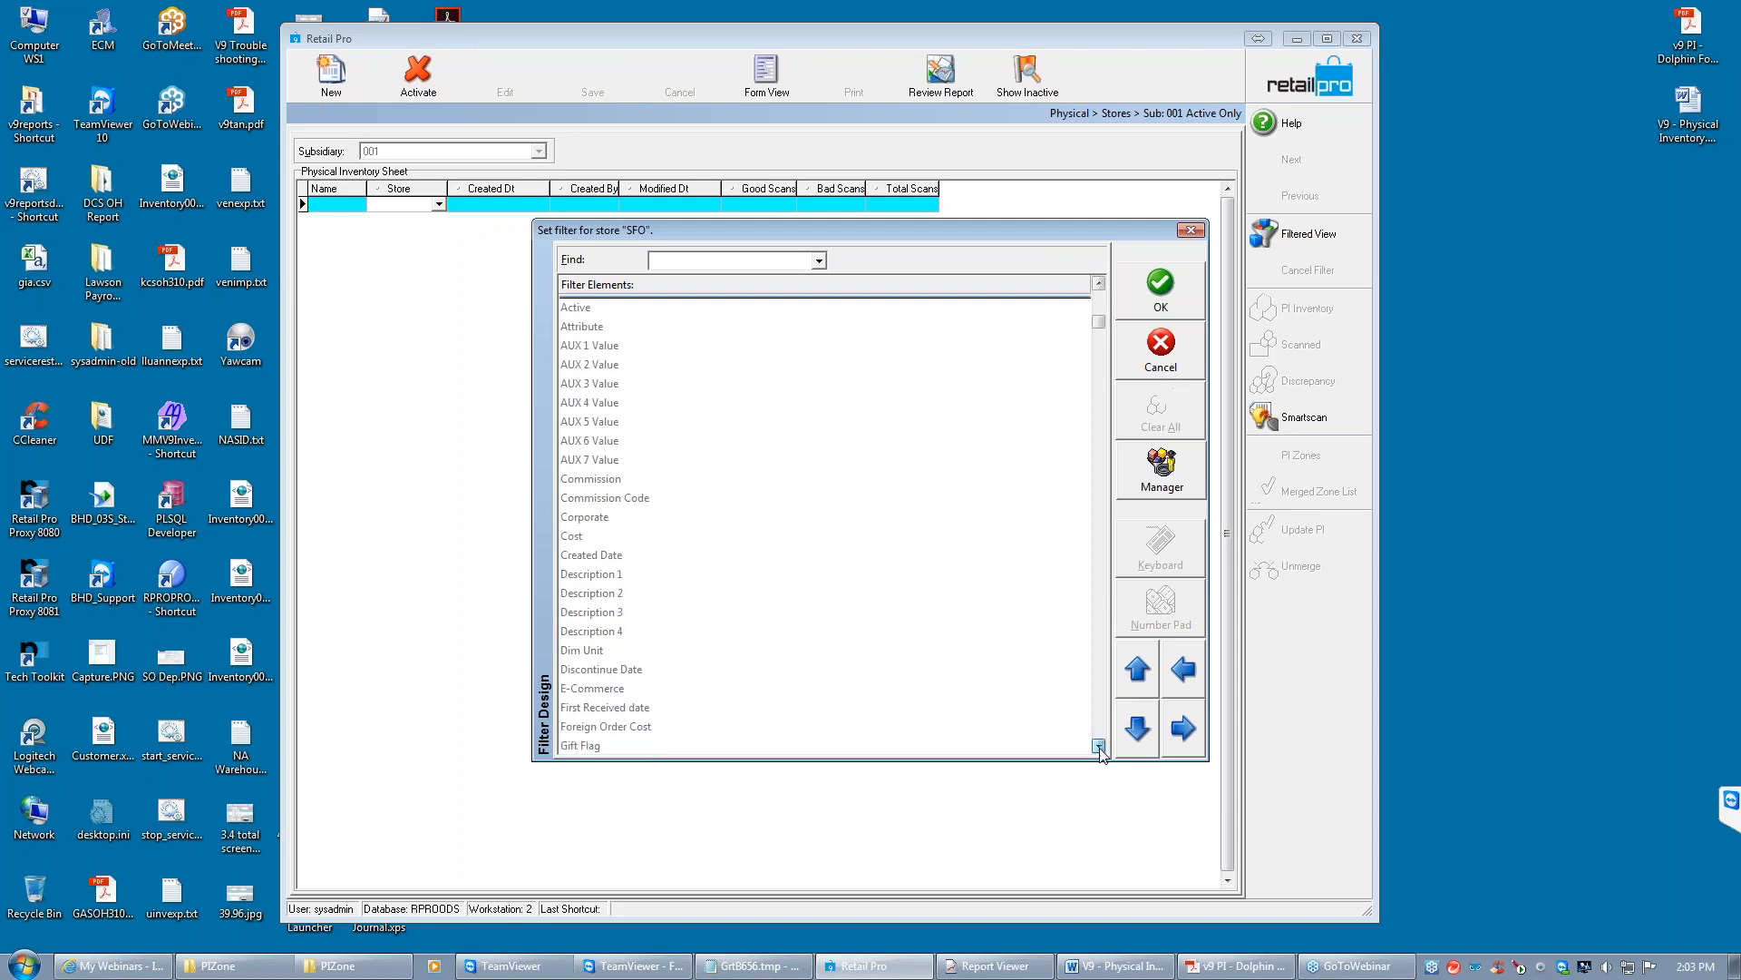
{"action": "left_click", "coordinate": [1099, 745]}
{"action": "left_click", "coordinate": [1099, 746]}
{"action": "left_click", "coordinate": [1099, 746]}
{"action": "left_click", "coordinate": [1099, 745]}
{"action": "left_click", "coordinate": [1098, 745]}
{"action": "left_click", "coordinate": [1099, 746]}
{"action": "left_click", "coordinate": [1099, 745]}
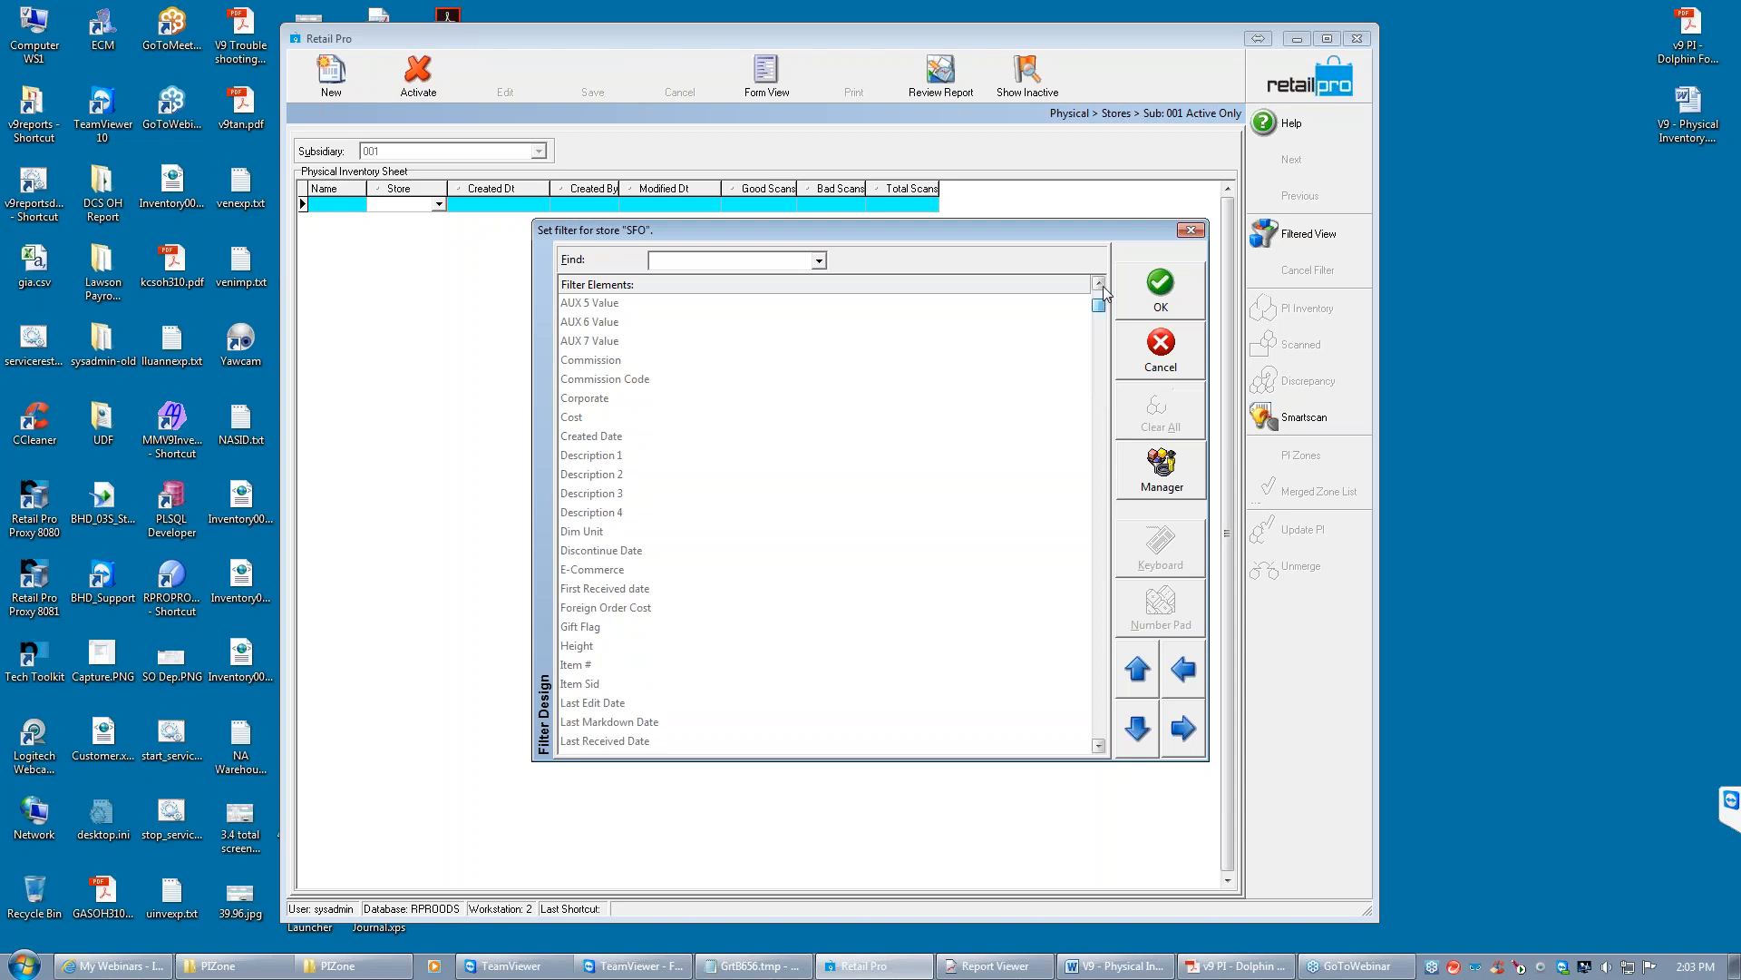
{"action": "left_click_drag", "start_coordinate": [1103, 310], "coordinate": [1103, 292]}
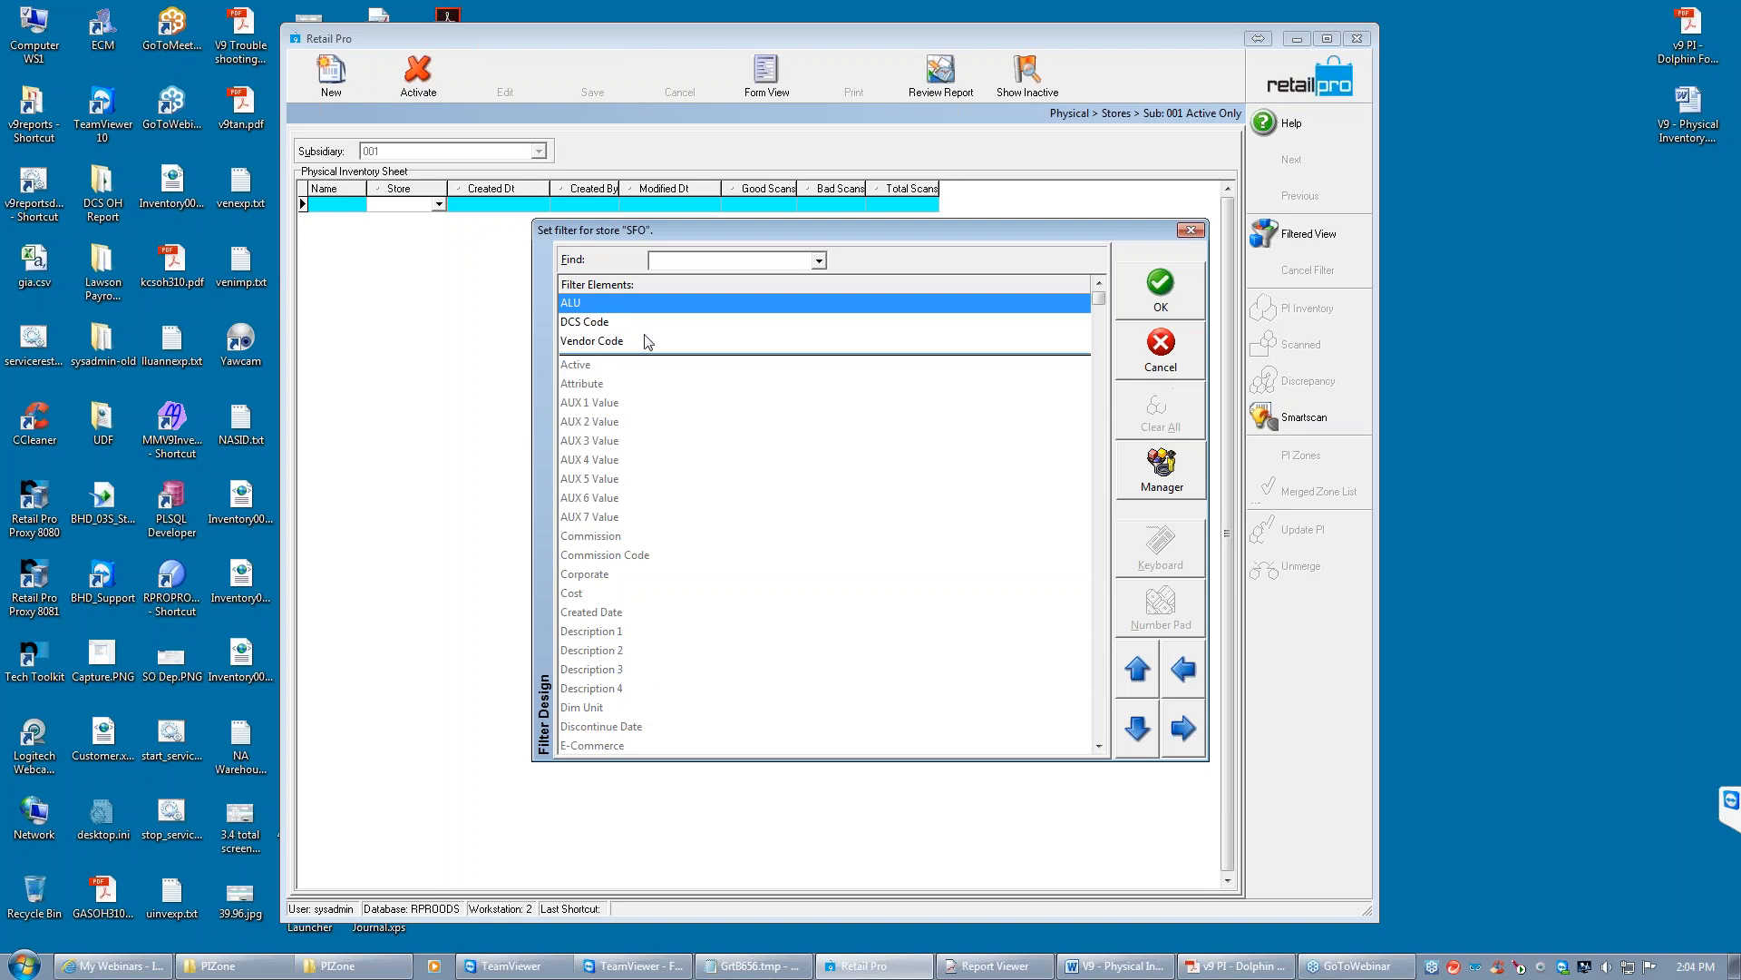
{"action": "right_click", "coordinate": [880, 445]}
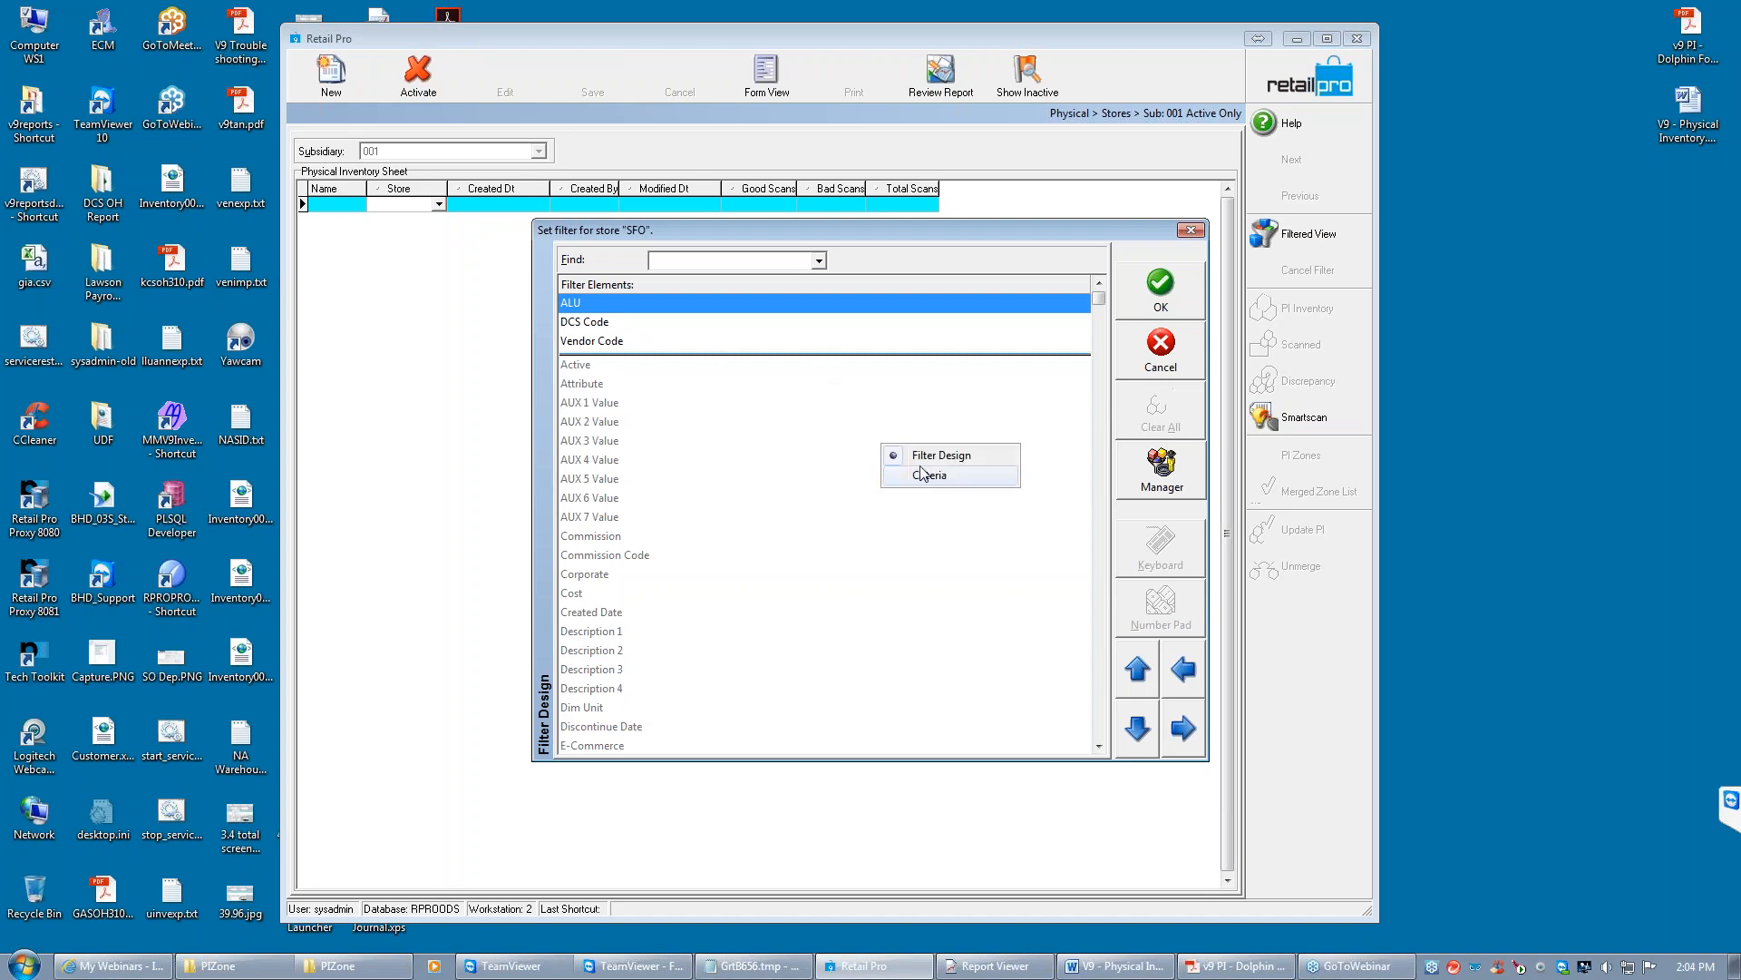
{"action": "left_click", "coordinate": [922, 474]}
Filter the sheet by DCS Code to the Men's Shoes Sandal and Men's Shoes Sneaker categories, and create the sheet
{"action": "left_click", "coordinate": [668, 300]}
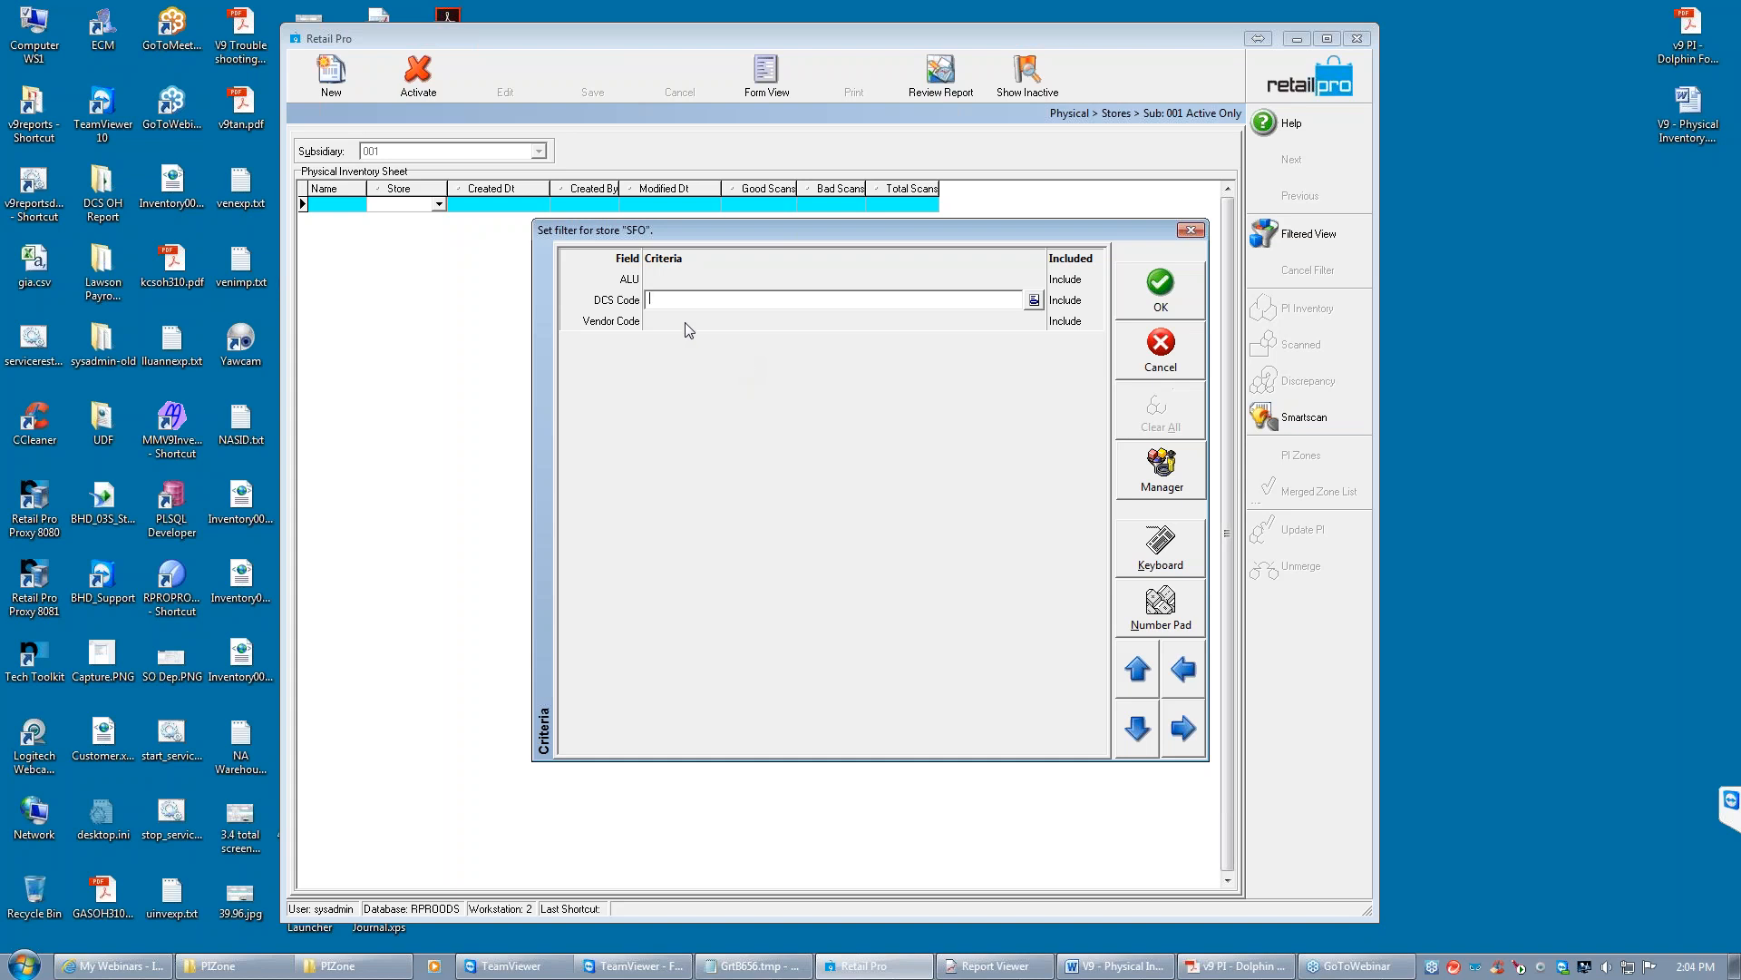
{"action": "left_click", "coordinate": [1034, 299]}
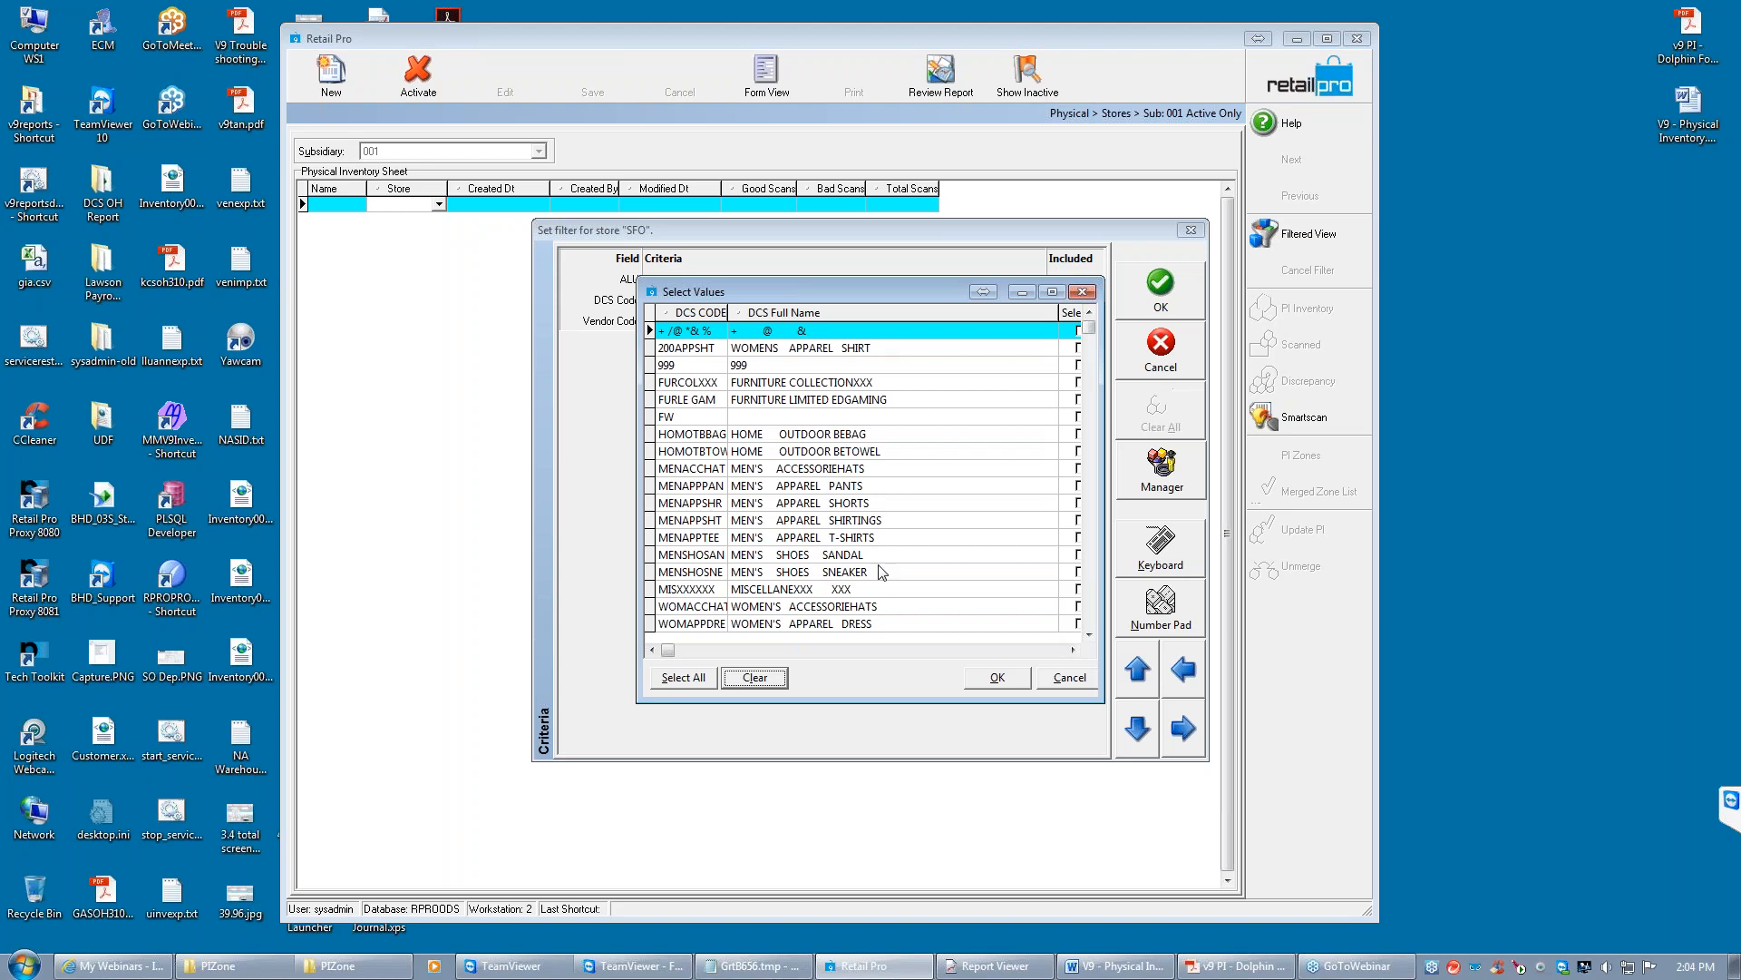
{"action": "left_click", "coordinate": [1079, 555]}
{"action": "left_click", "coordinate": [1008, 555]}
{"action": "left_click", "coordinate": [1007, 572]}
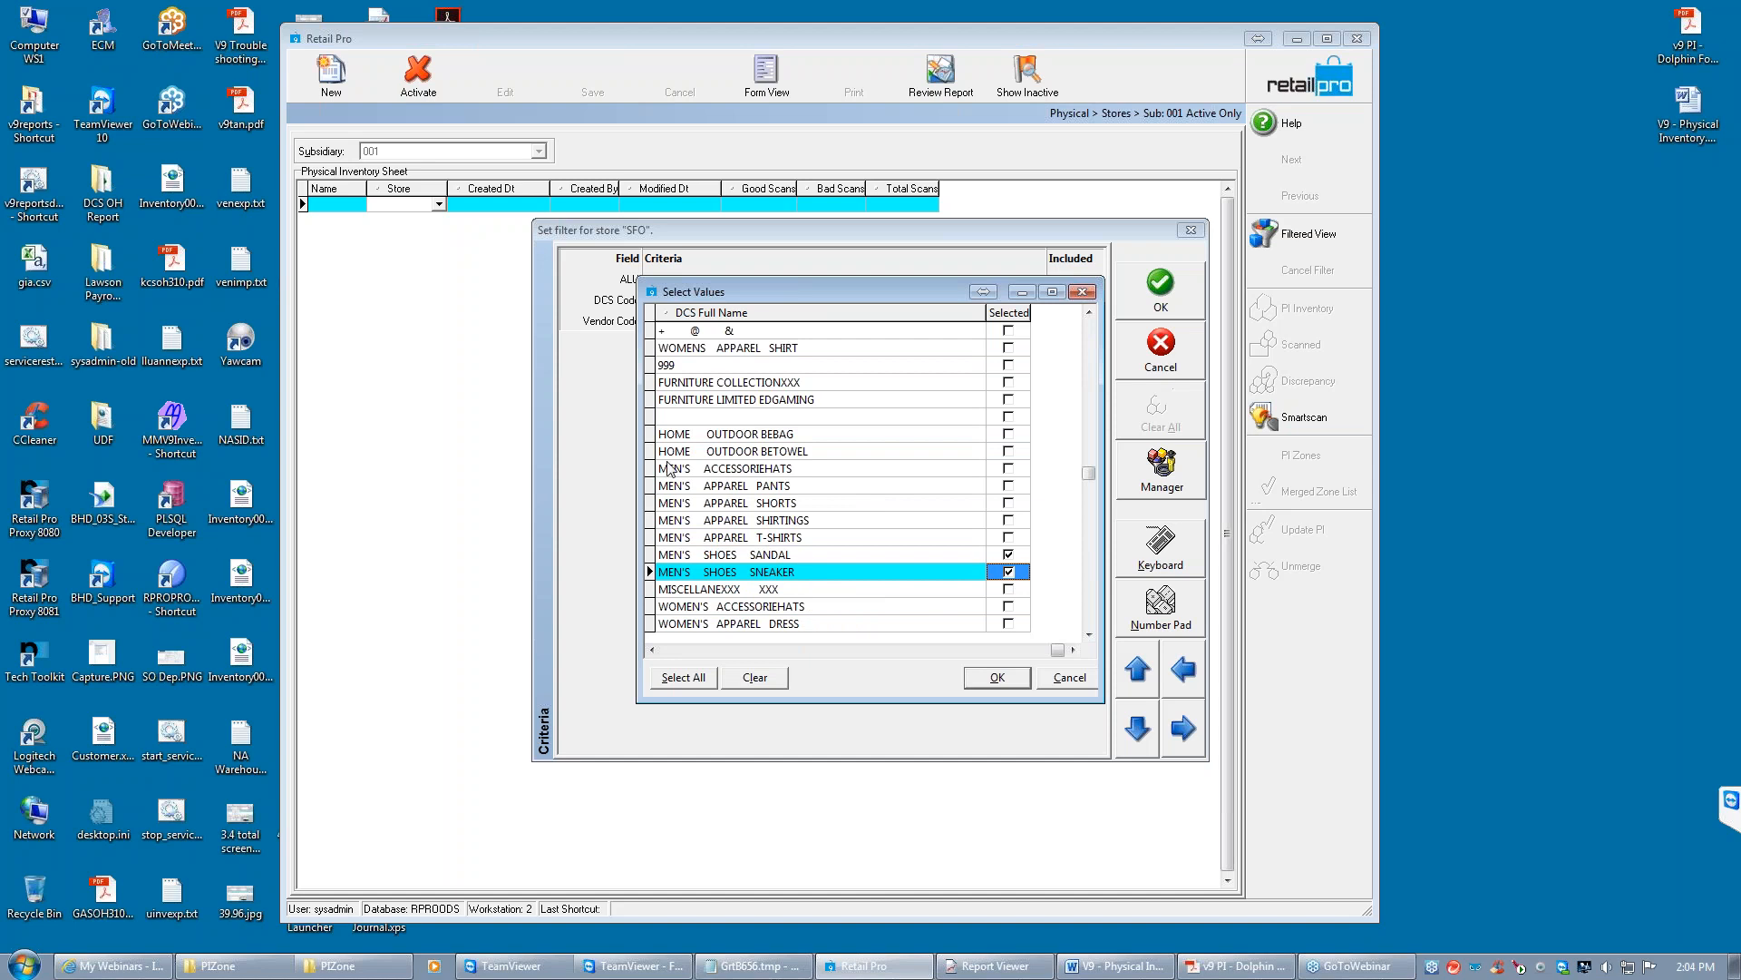
{"action": "left_click", "coordinate": [1089, 635]}
{"action": "left_click", "coordinate": [1090, 635]}
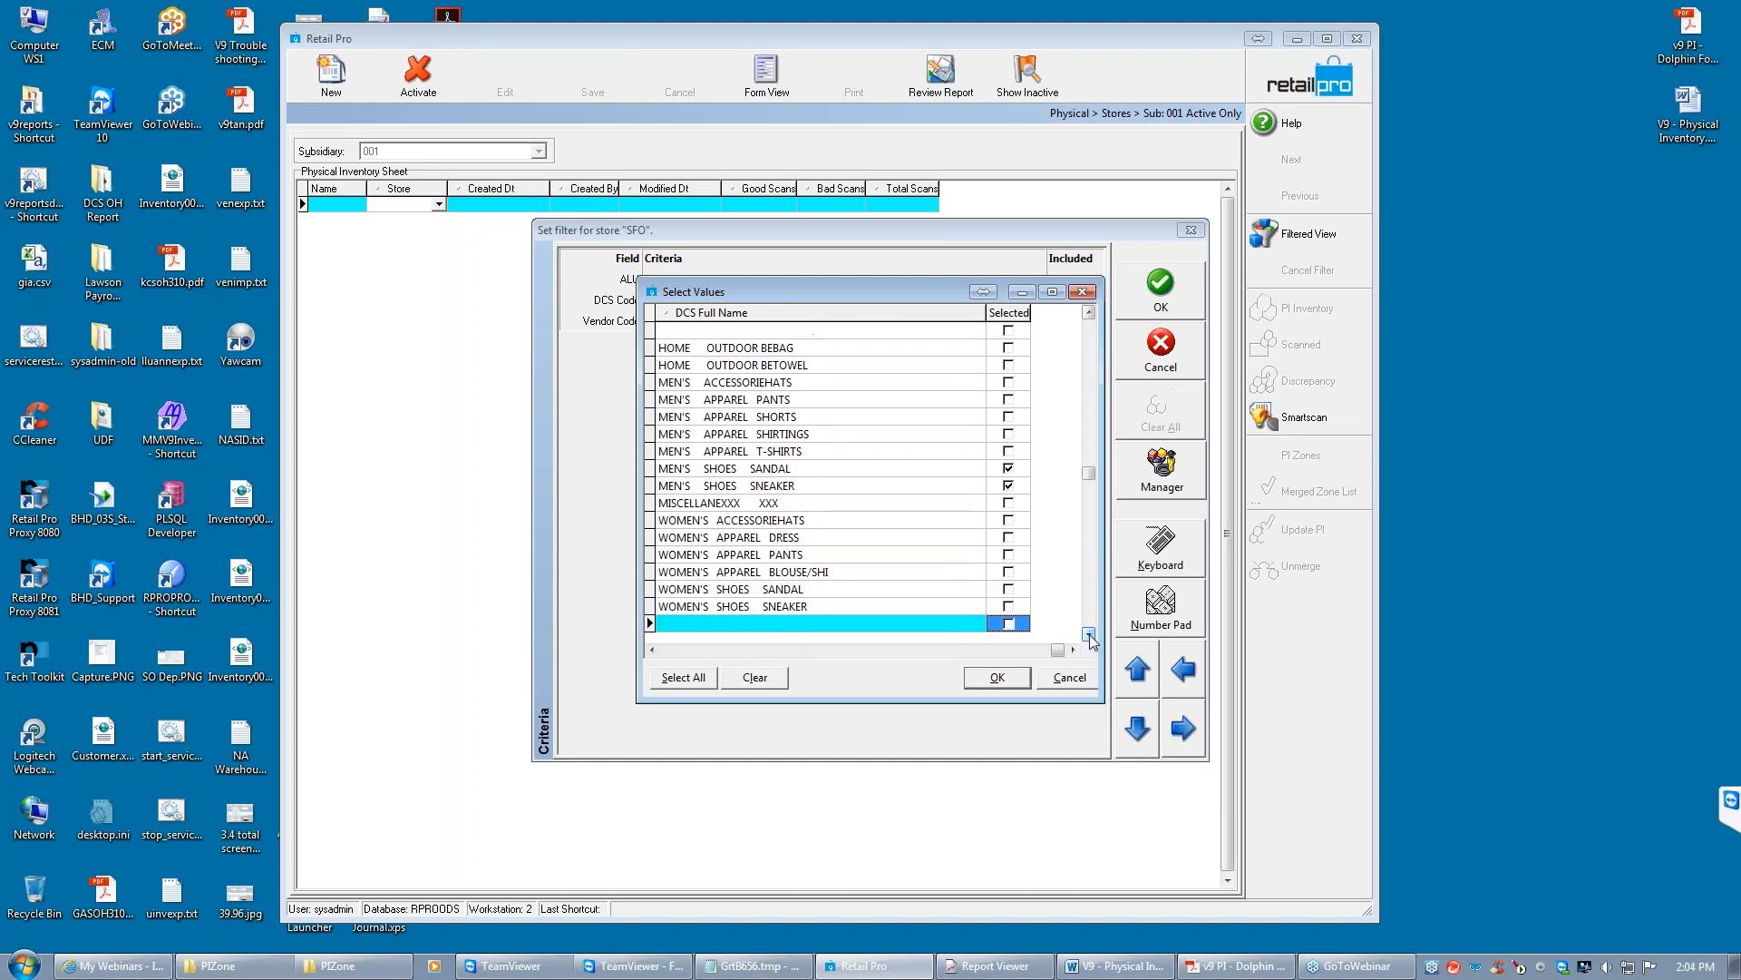
{"action": "left_click", "coordinate": [651, 650]}
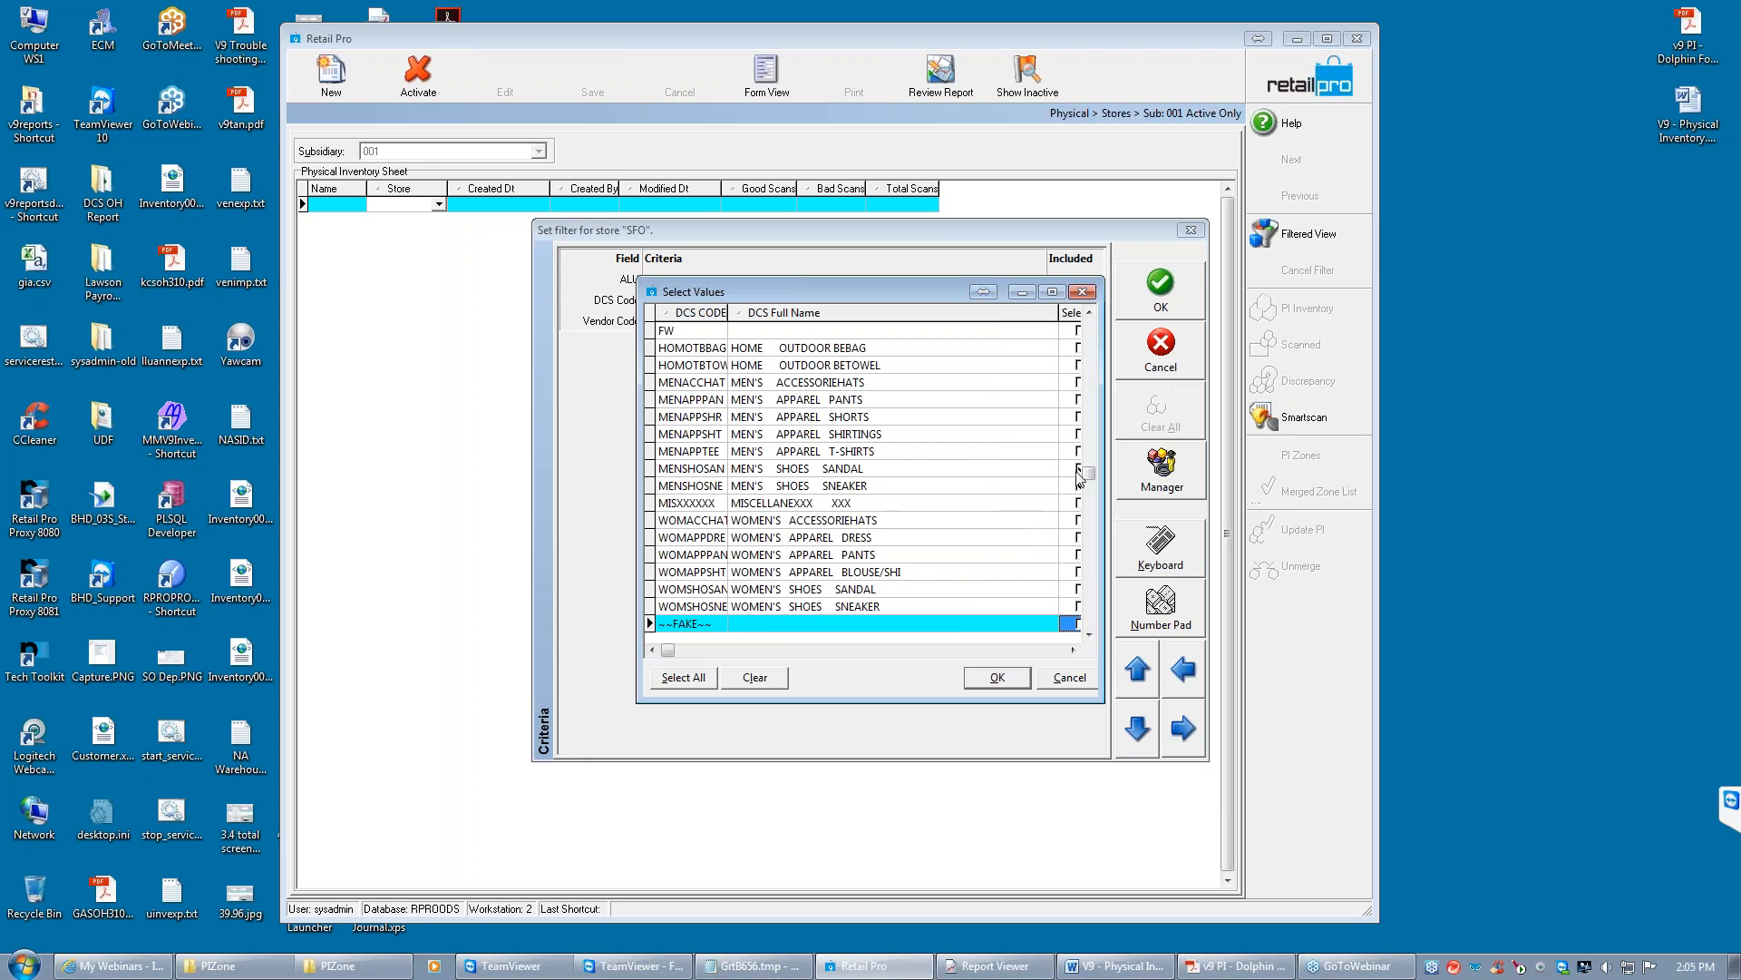
{"action": "left_click", "coordinate": [1001, 682]}
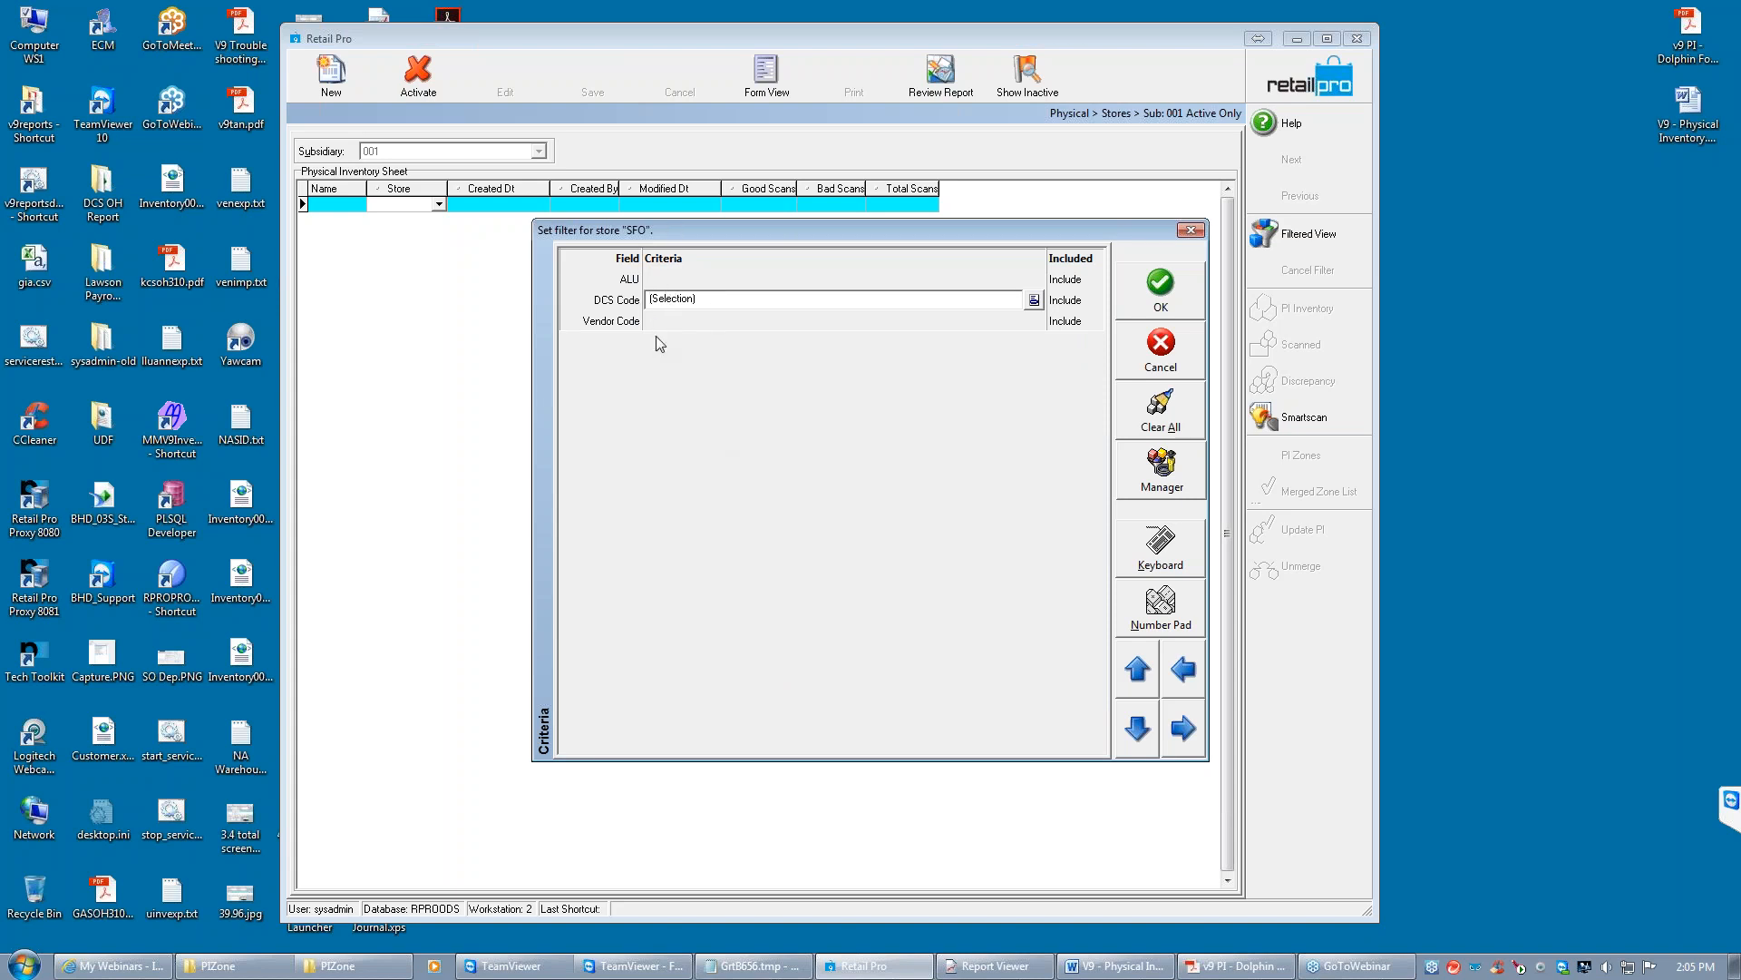
{"action": "left_click", "coordinate": [1162, 284]}
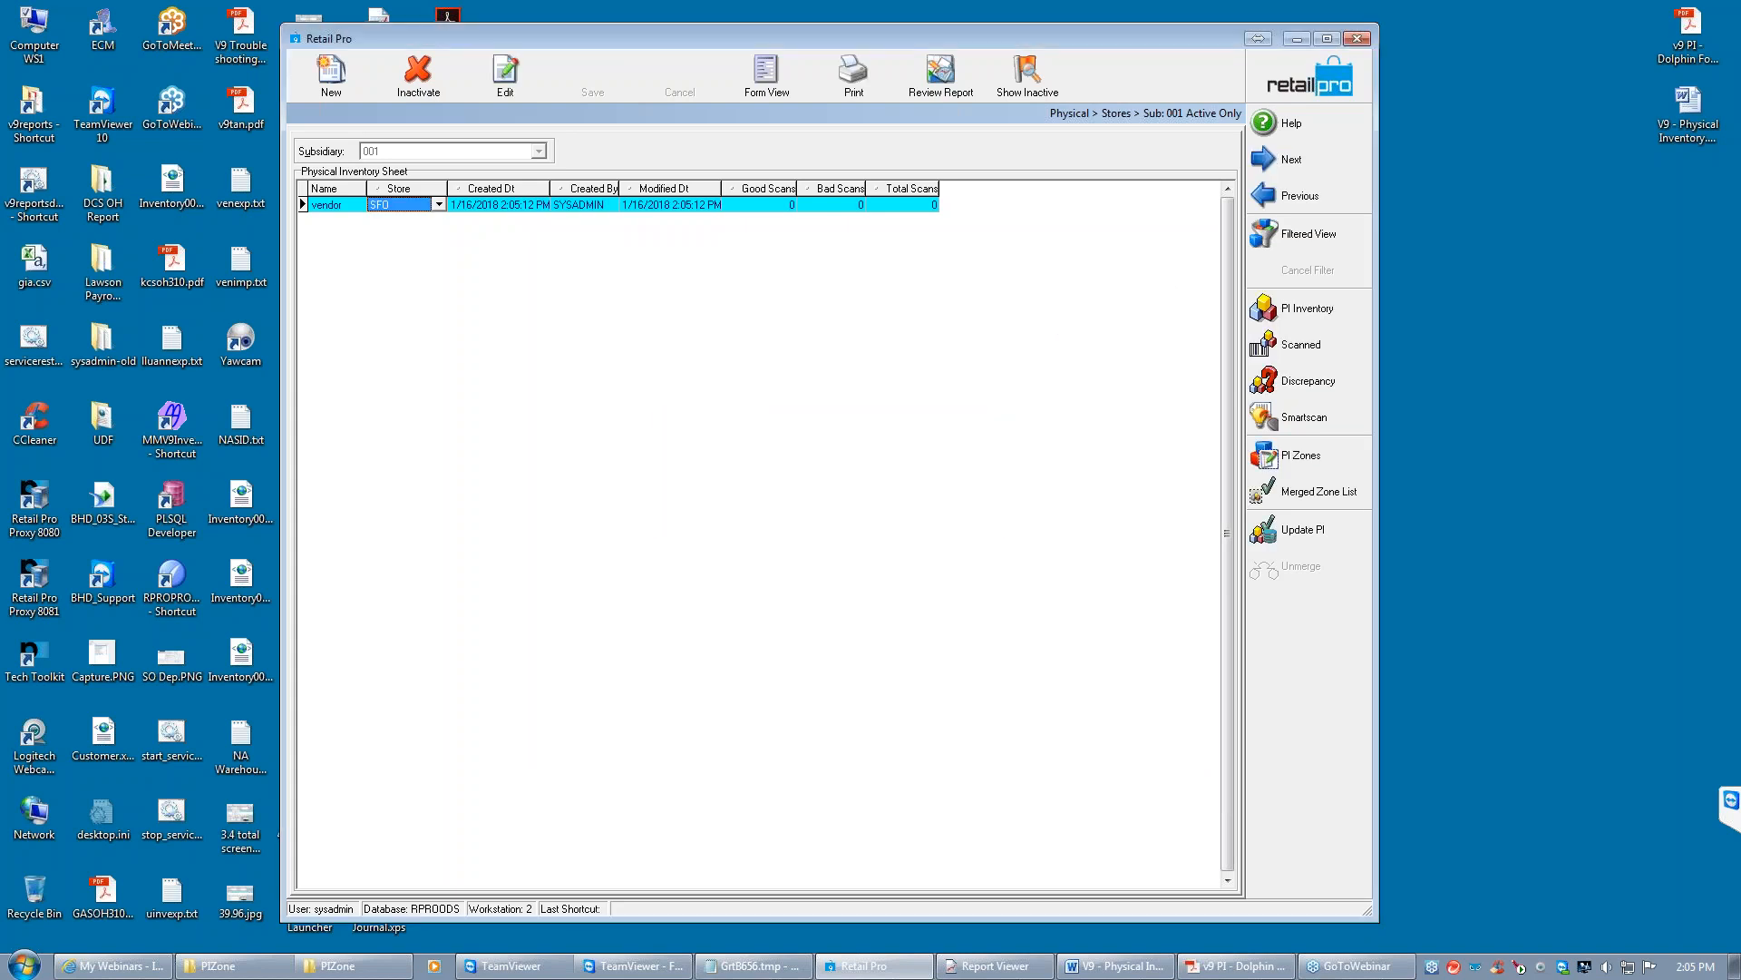
View the vendor sheet's PI inventory sorted by DCS, and return to the sheet list
{"action": "left_click", "coordinate": [1316, 312]}
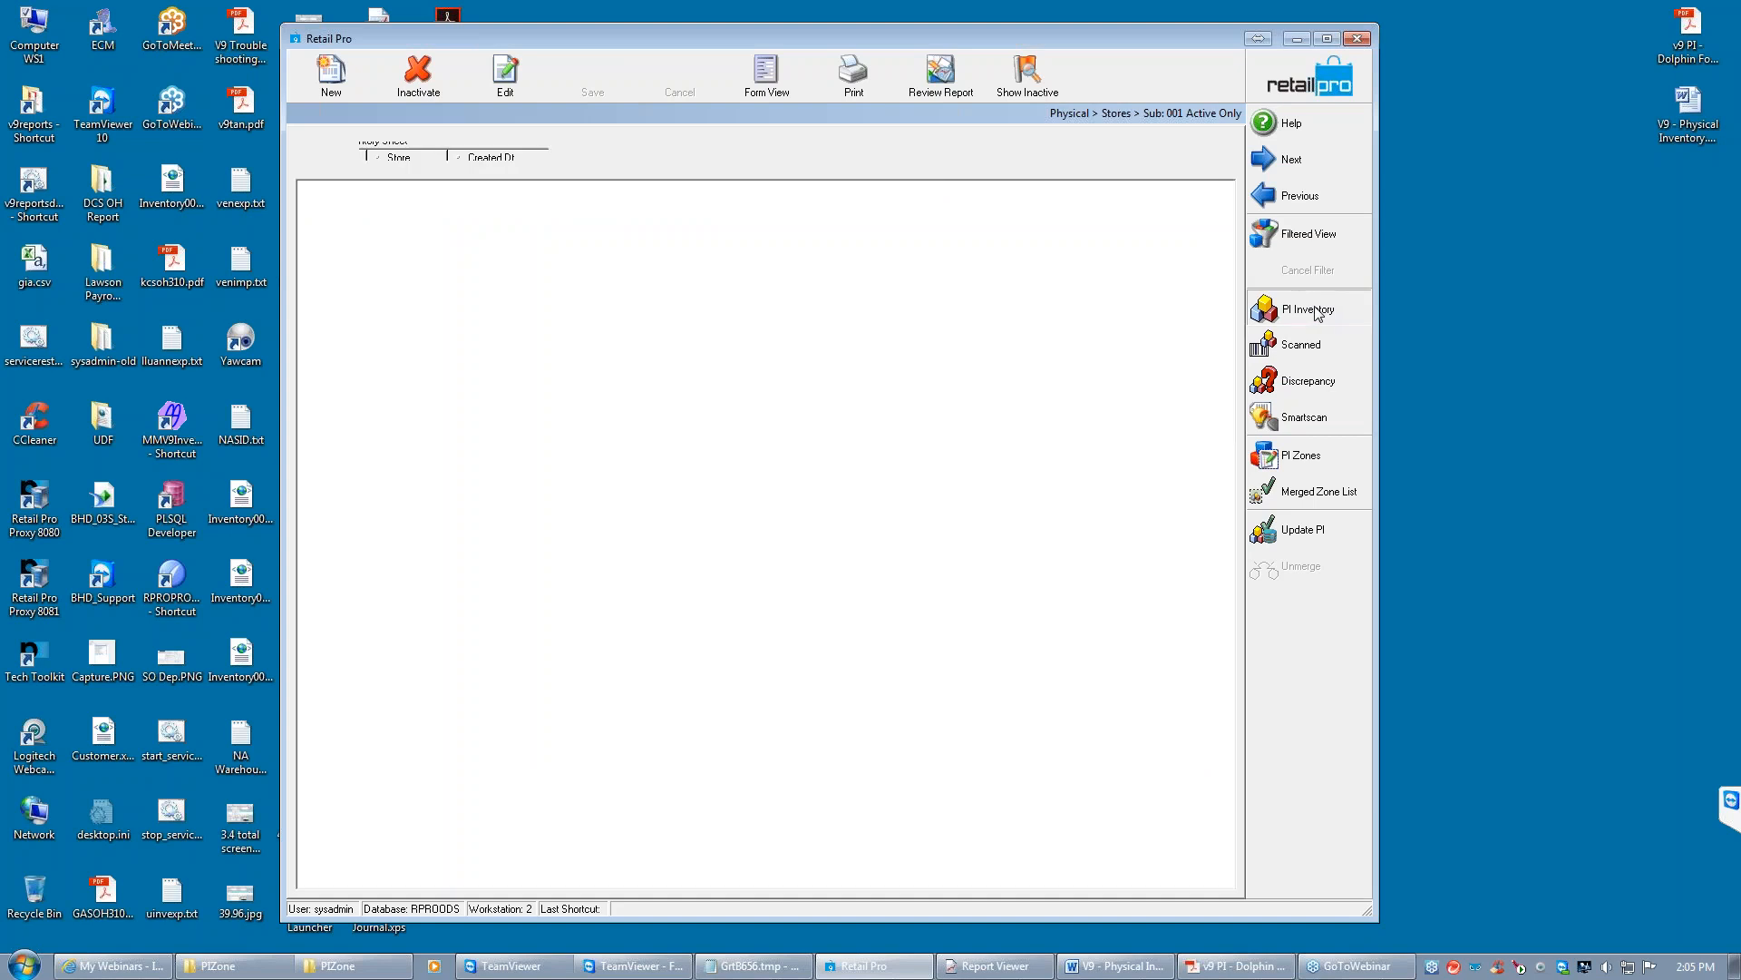
{"action": "left_click", "coordinate": [481, 189]}
{"action": "left_click", "coordinate": [493, 189]}
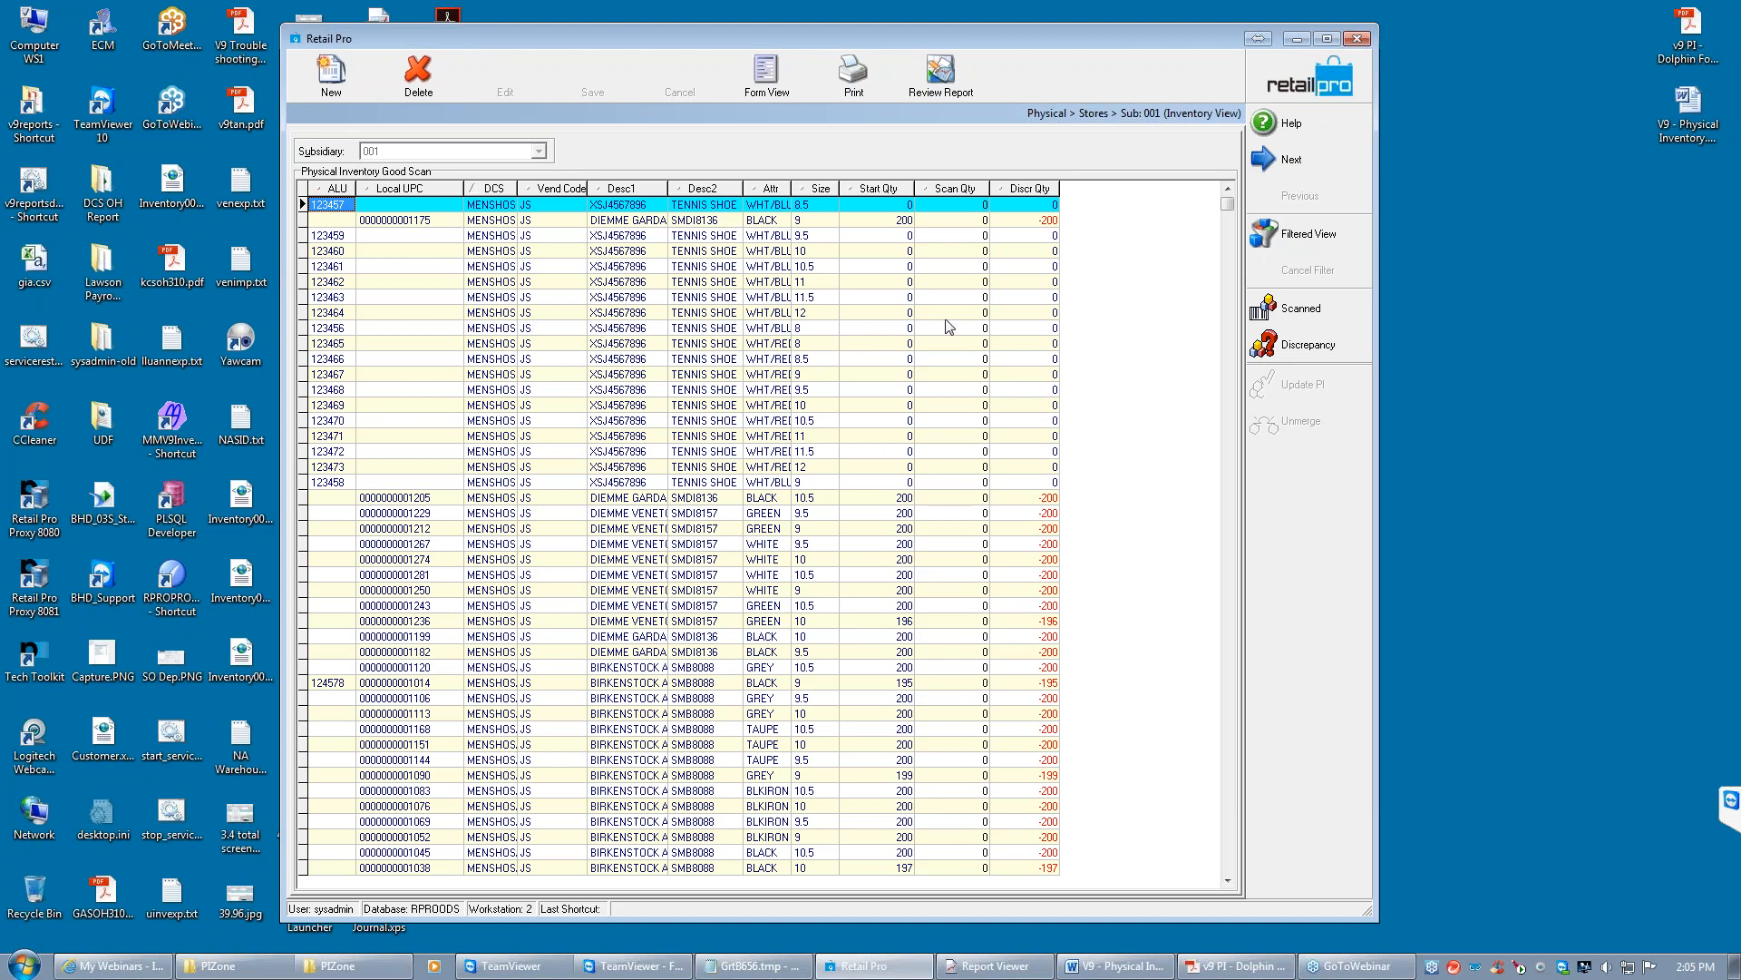
{"action": "left_click", "coordinate": [1315, 69]}
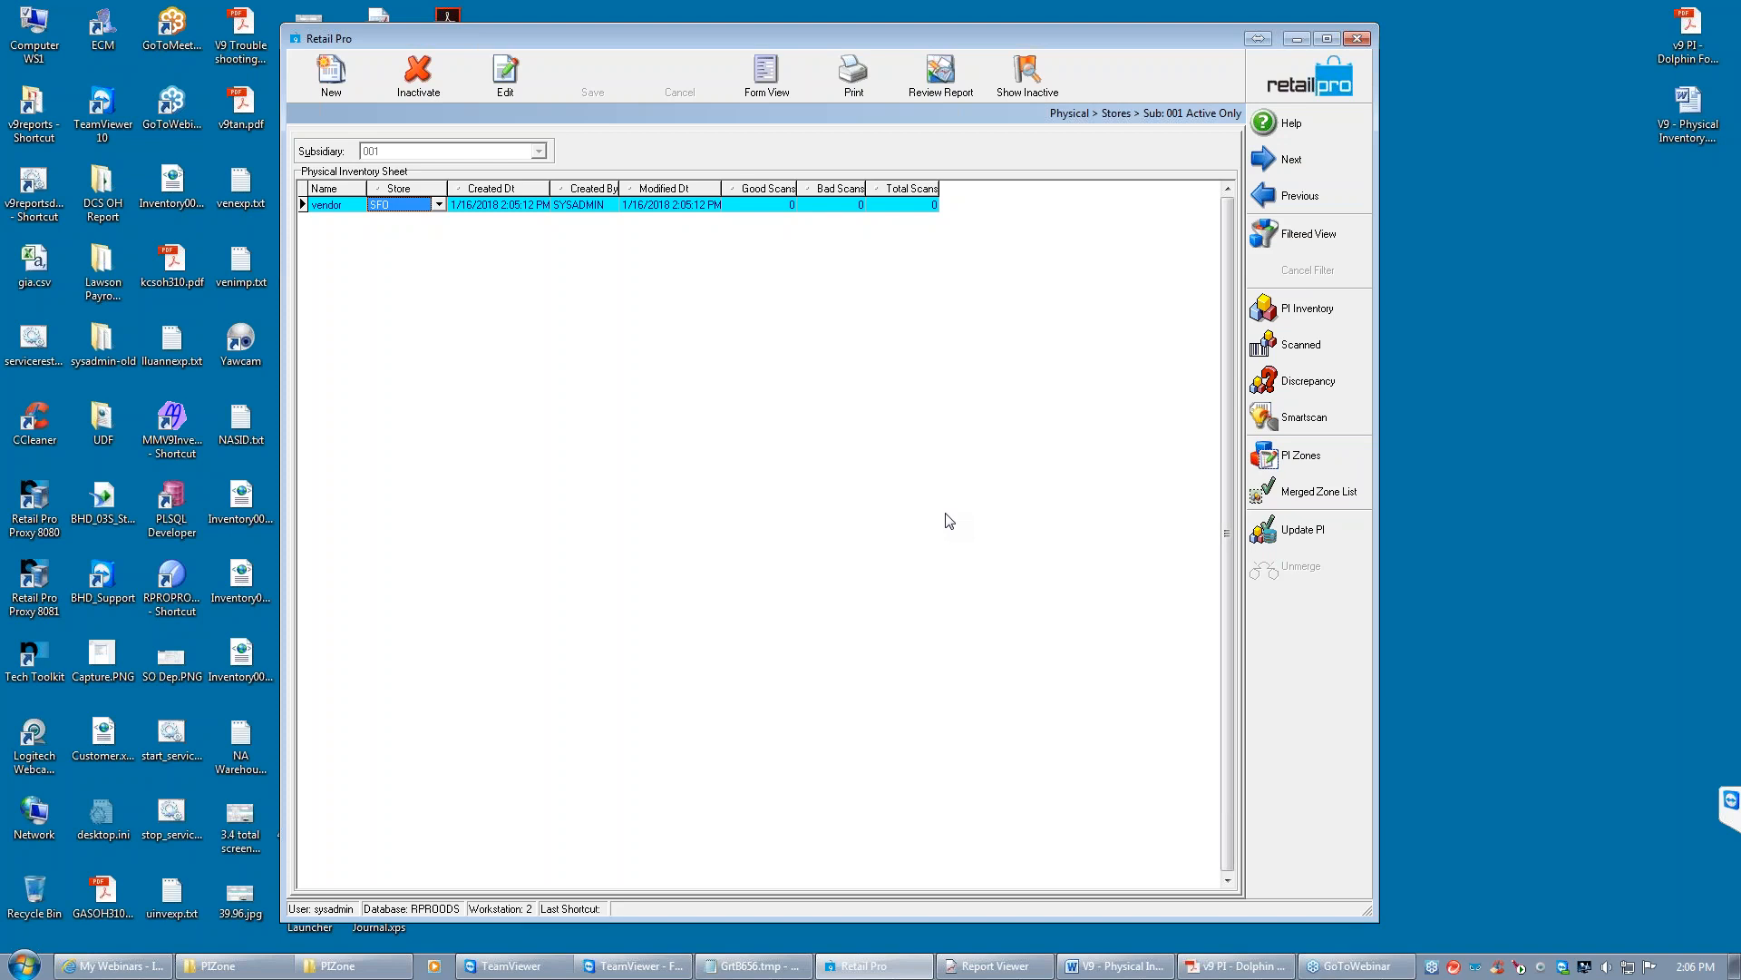
Reopen the vendor sheet's PI inventory, review the items by start quantity, and return to the sheet list
{"action": "left_click", "coordinate": [1307, 315]}
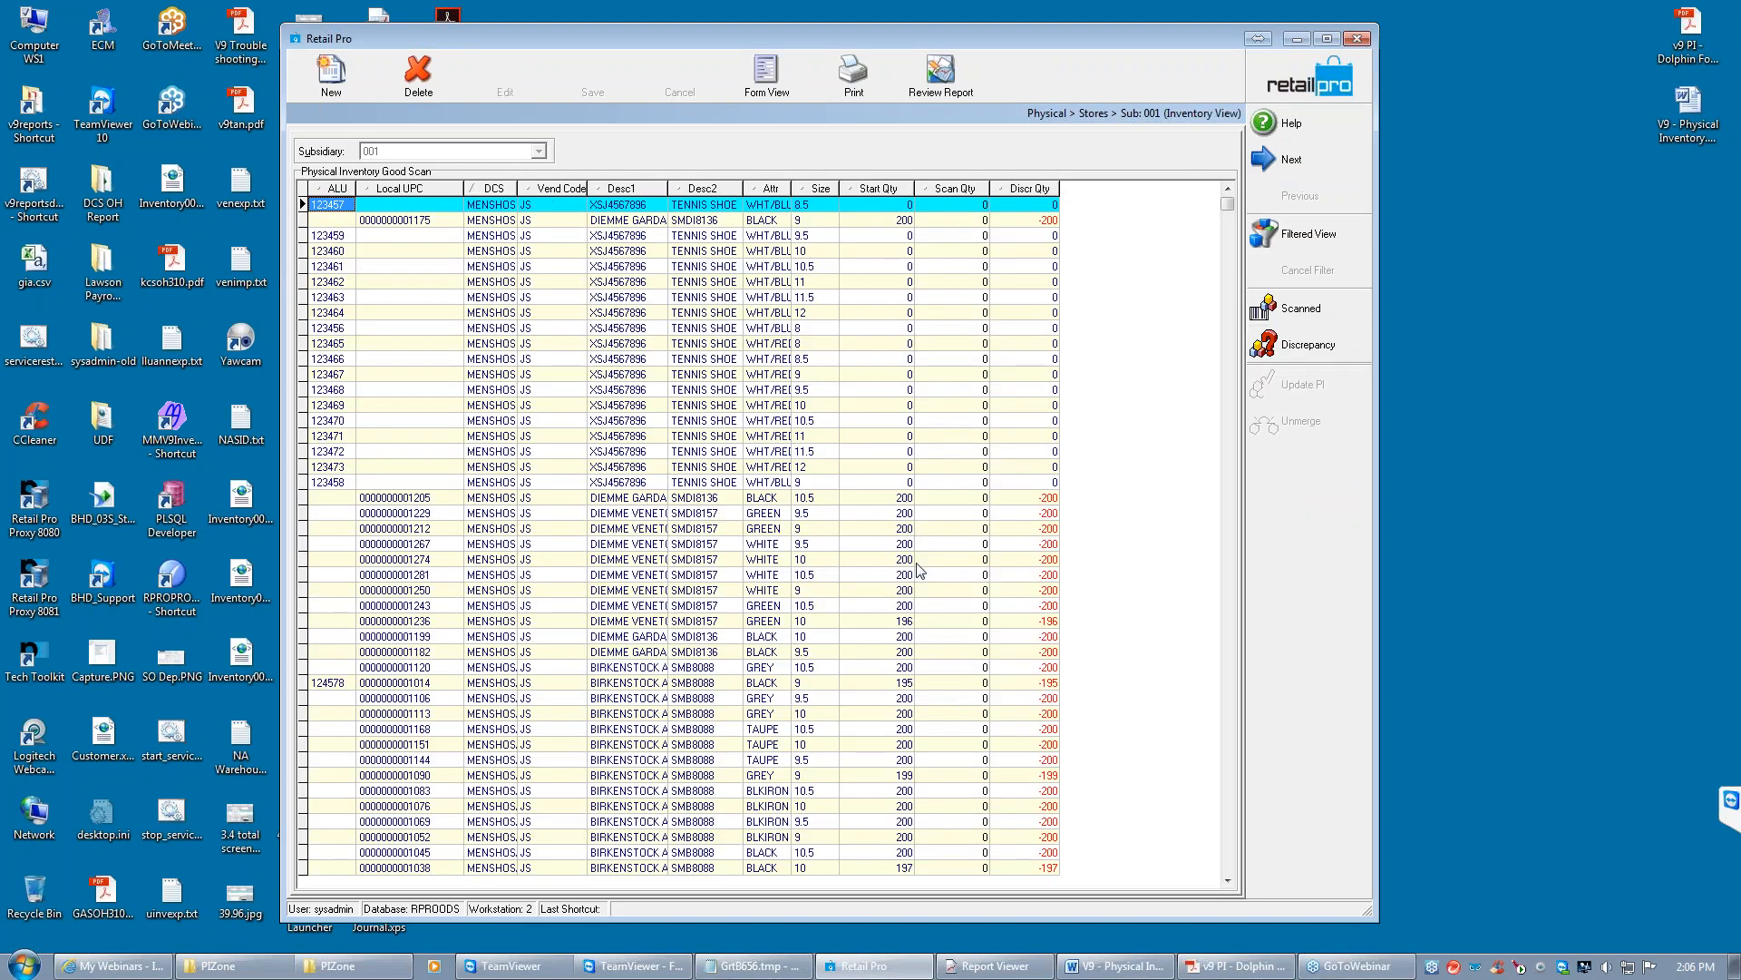
{"action": "left_click", "coordinate": [1229, 880]}
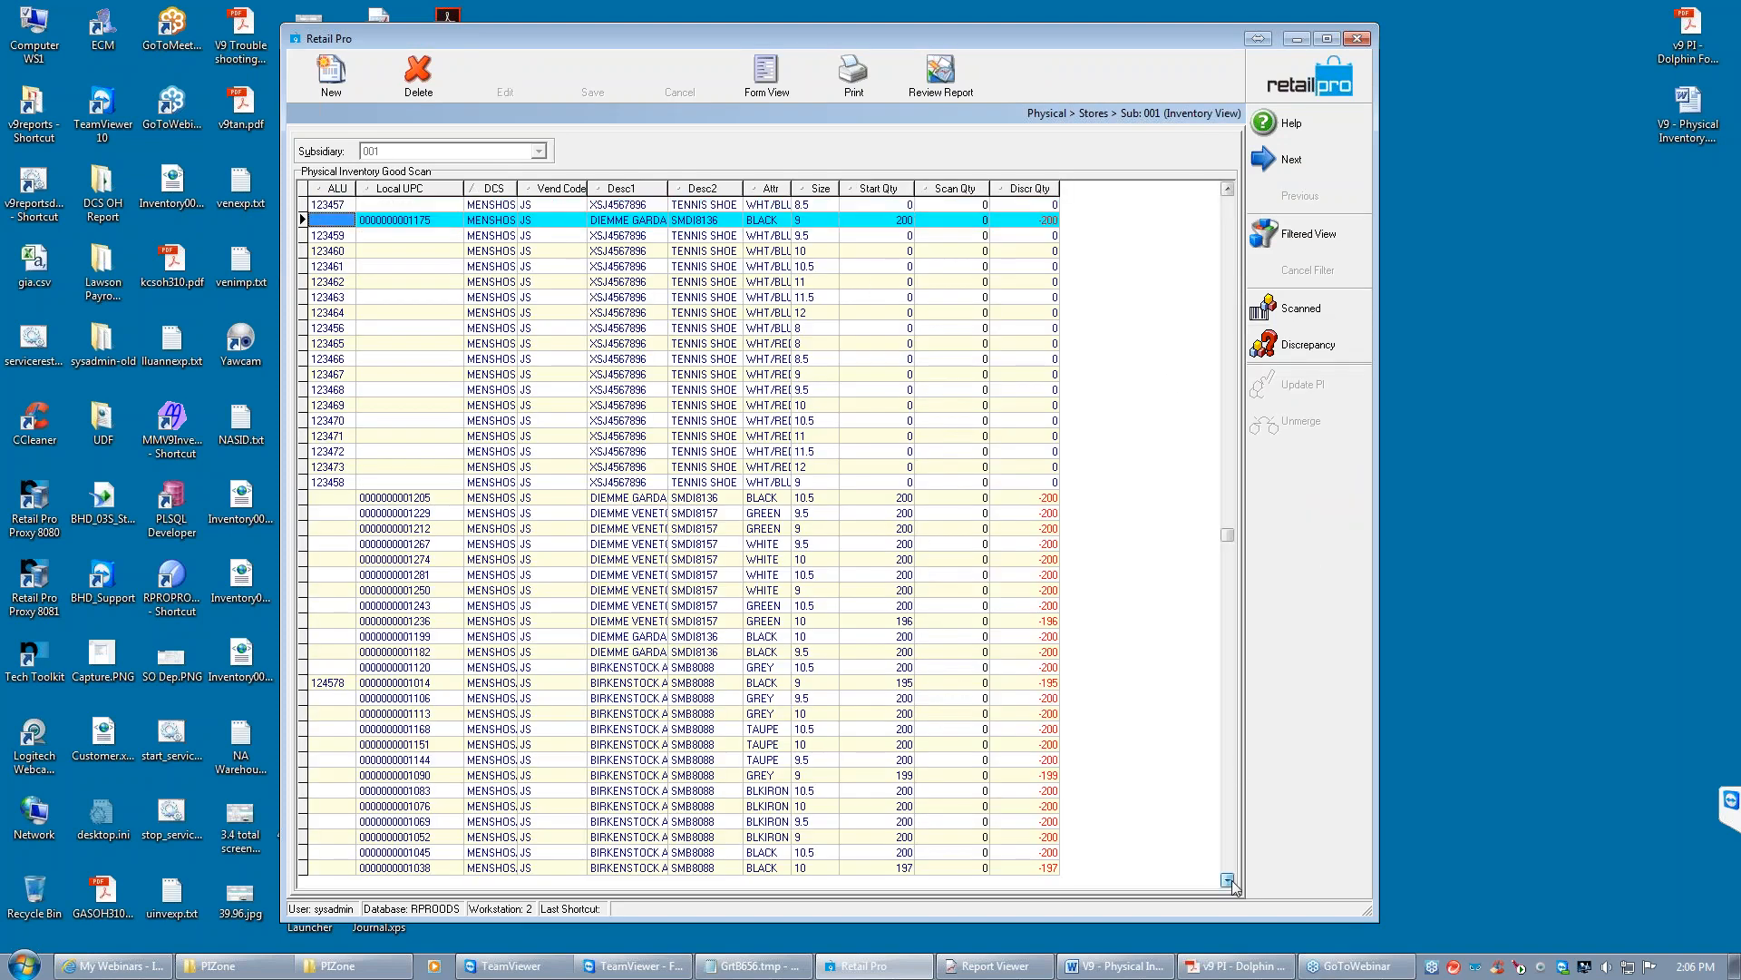
{"action": "left_click", "coordinate": [880, 189]}
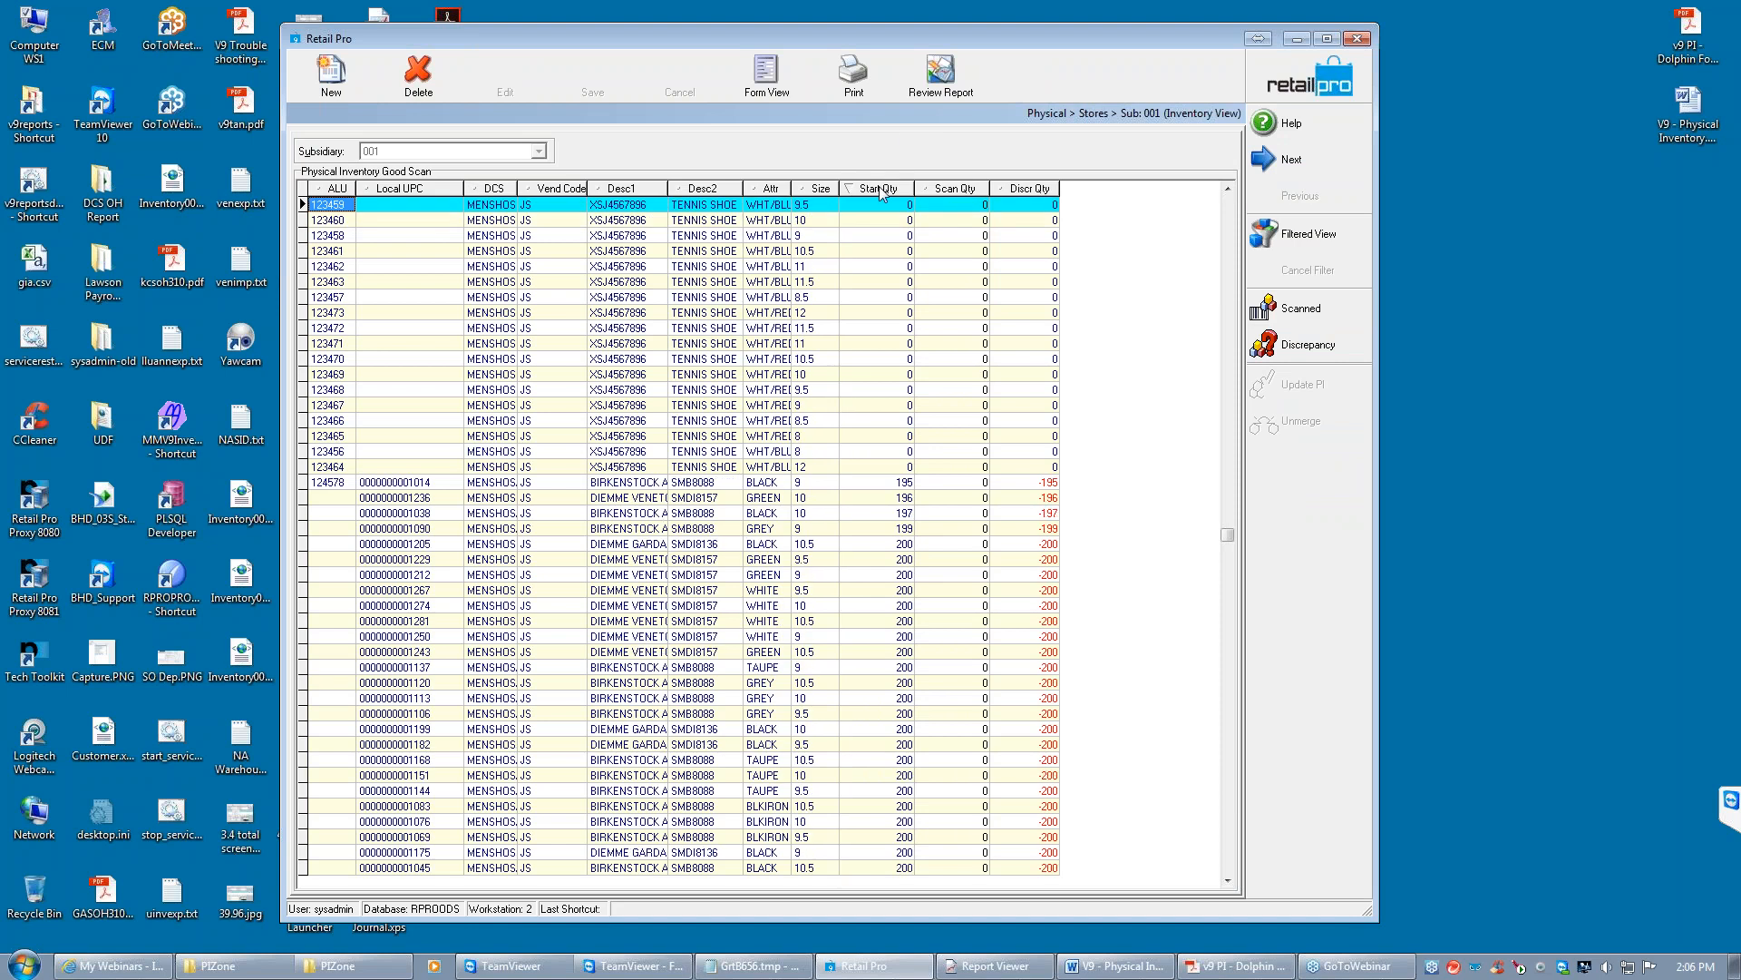
{"action": "left_click", "coordinate": [880, 188]}
{"action": "left_click", "coordinate": [878, 188]}
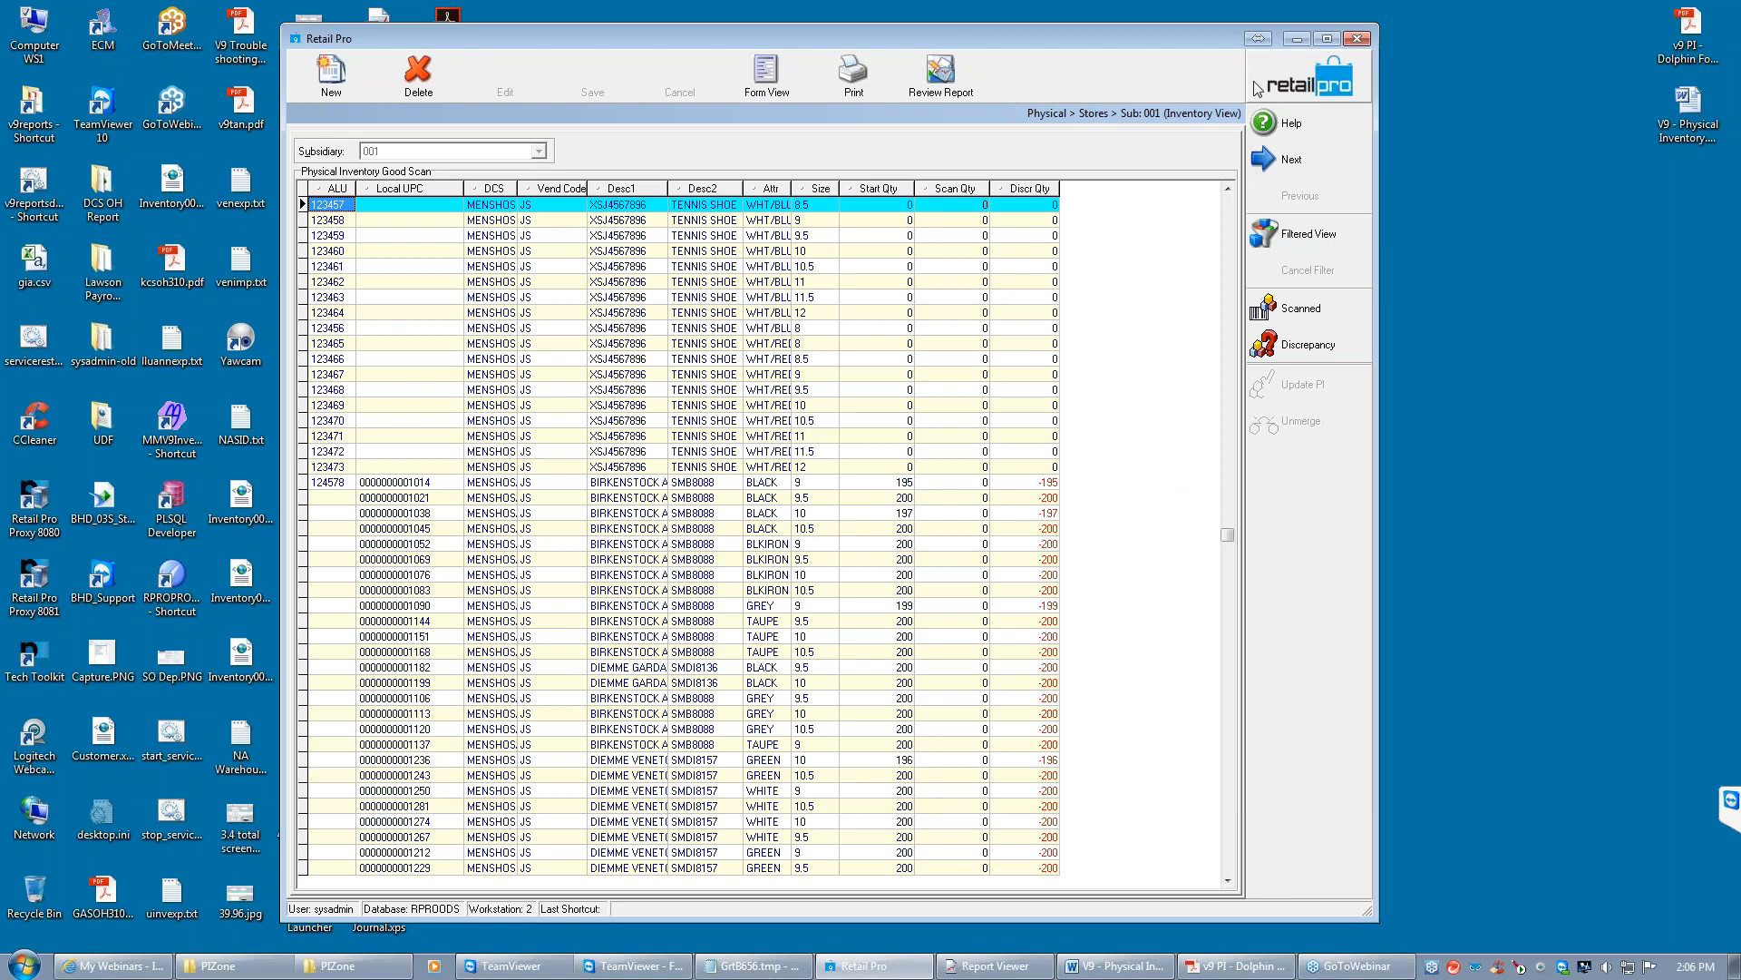
{"action": "left_click", "coordinate": [1299, 76]}
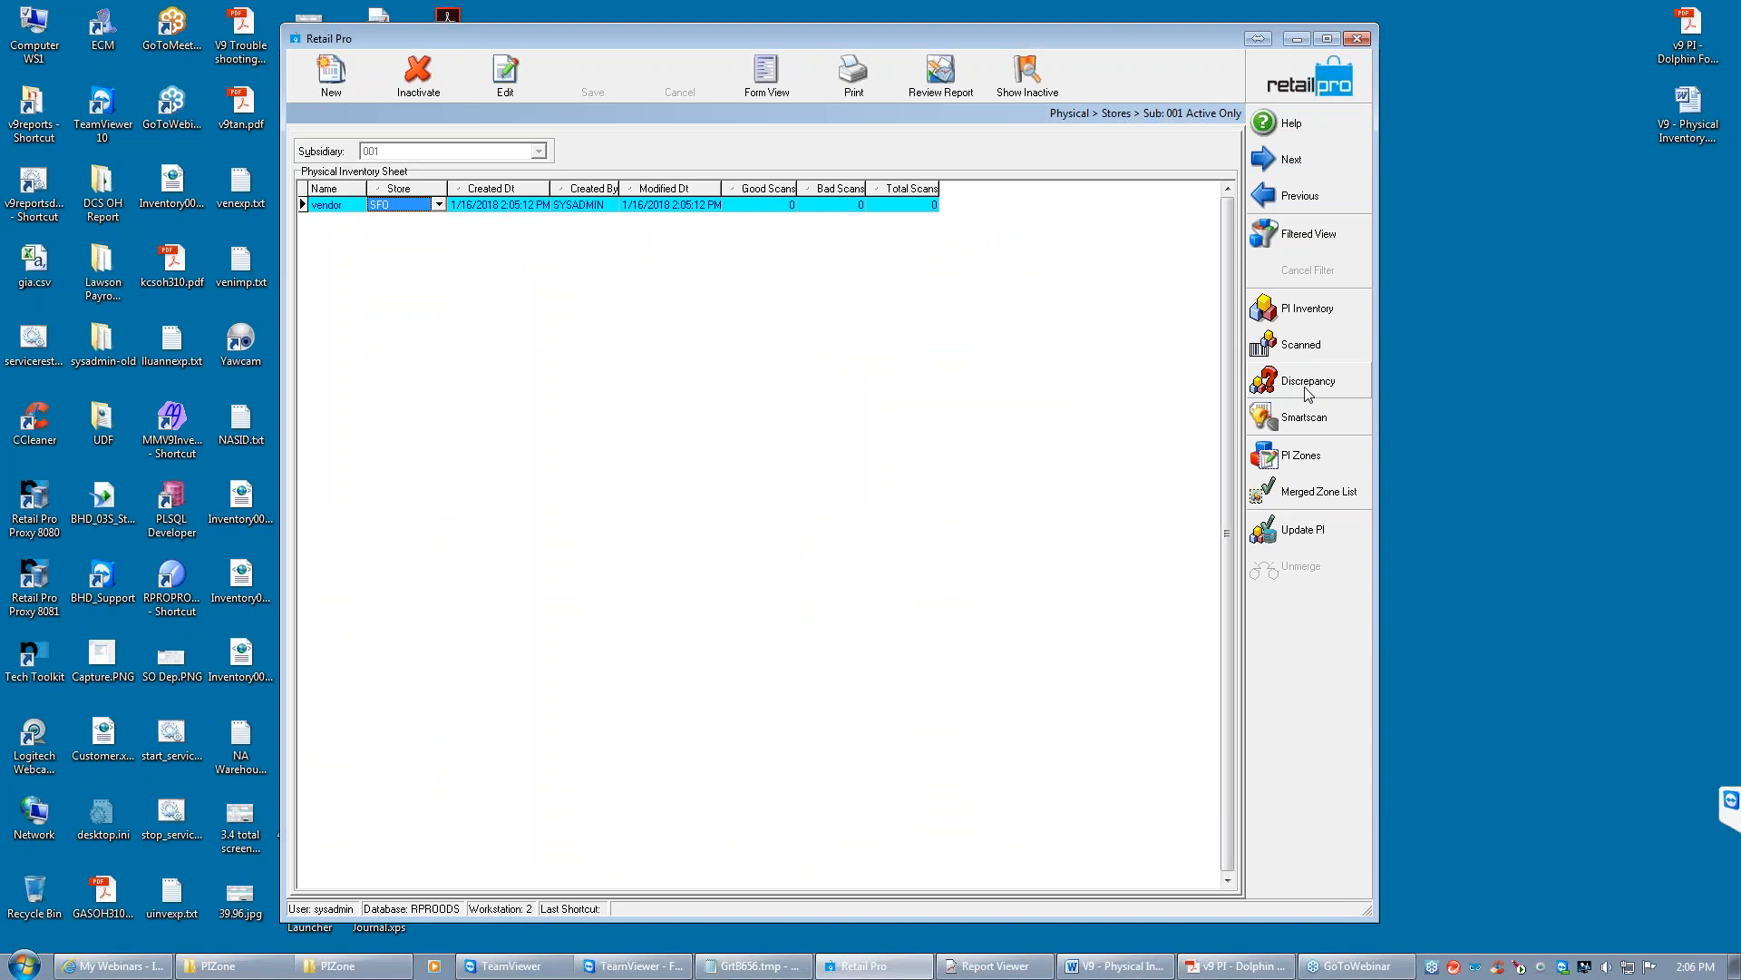
Check the PI zones of the vendor sheet and go back to the sheet list
{"action": "left_click", "coordinate": [1299, 455]}
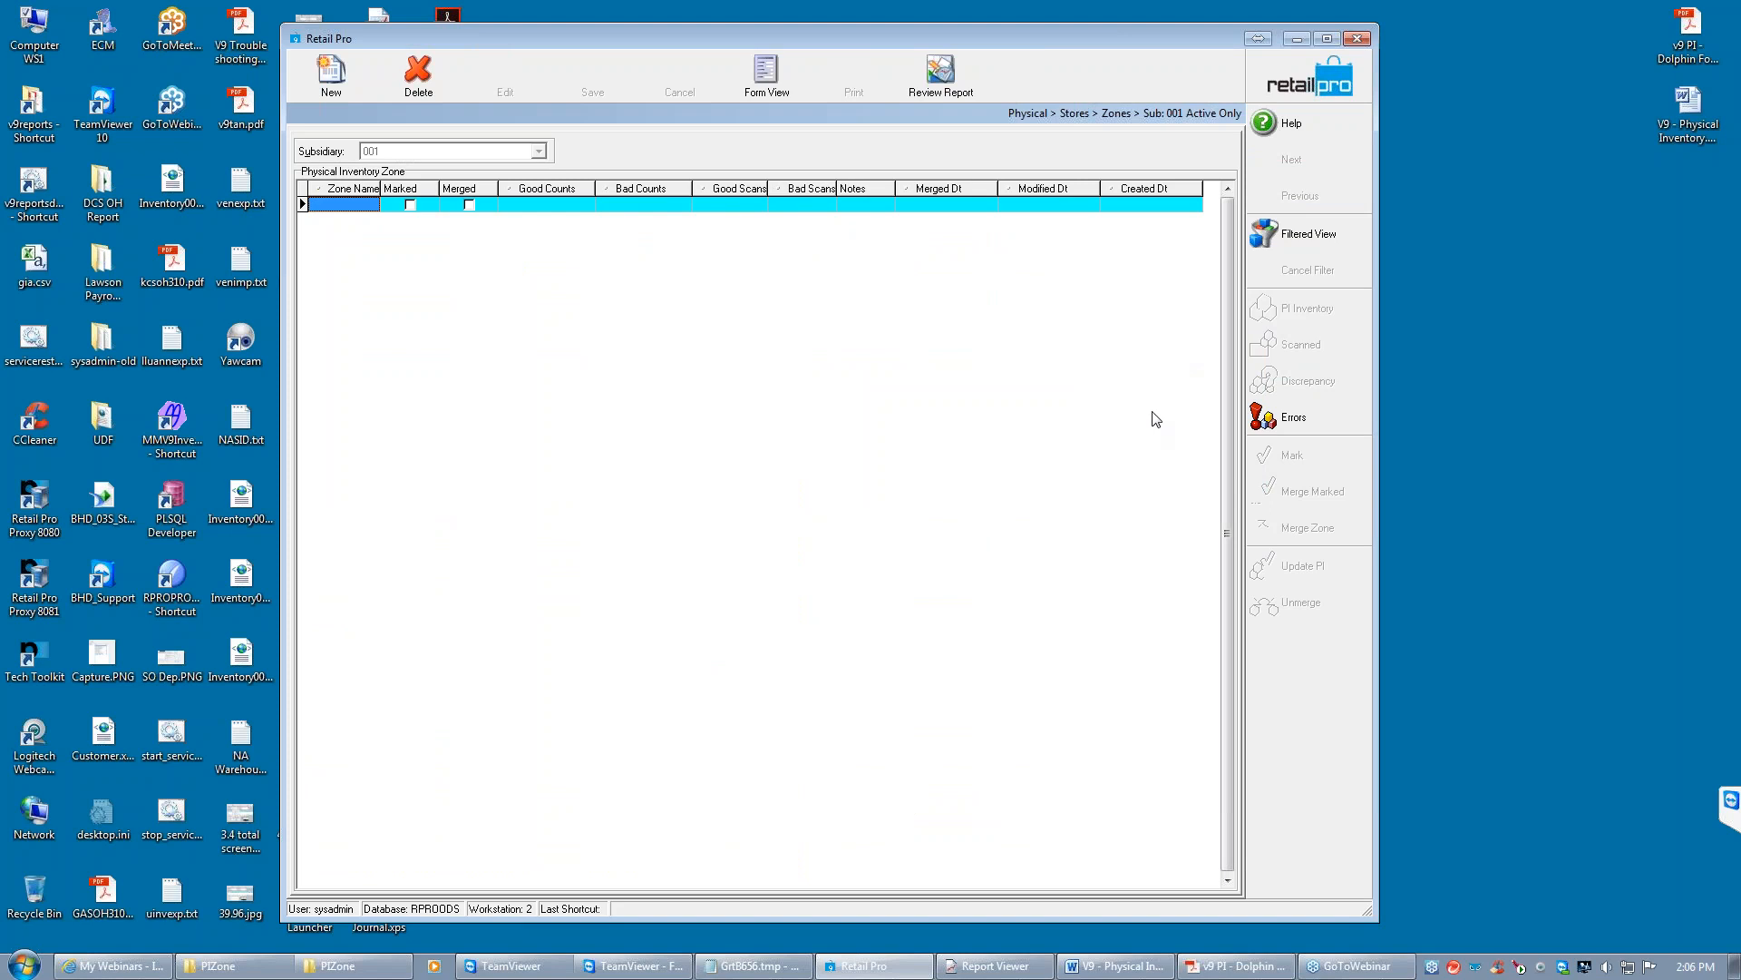
{"action": "left_click", "coordinate": [1306, 72]}
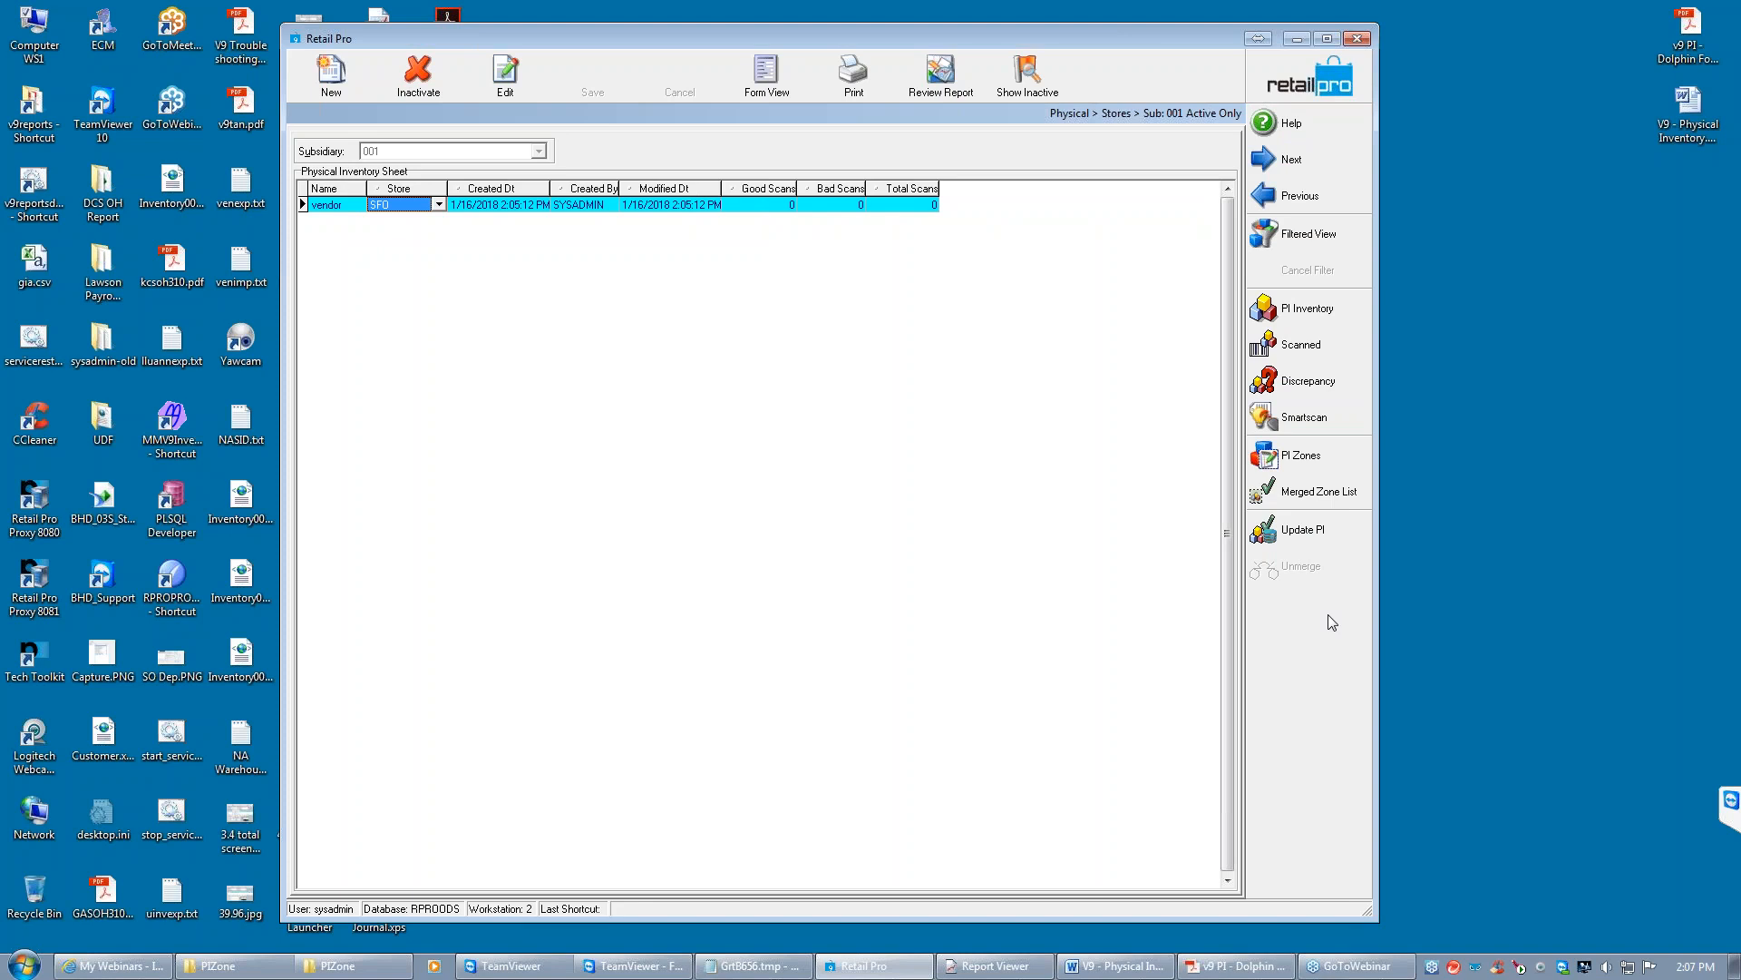
Switch to the V9 - Physical Inventory document in Microsoft Word, review its outline with the text deselected, and minimize it
{"action": "left_click", "coordinate": [1116, 969]}
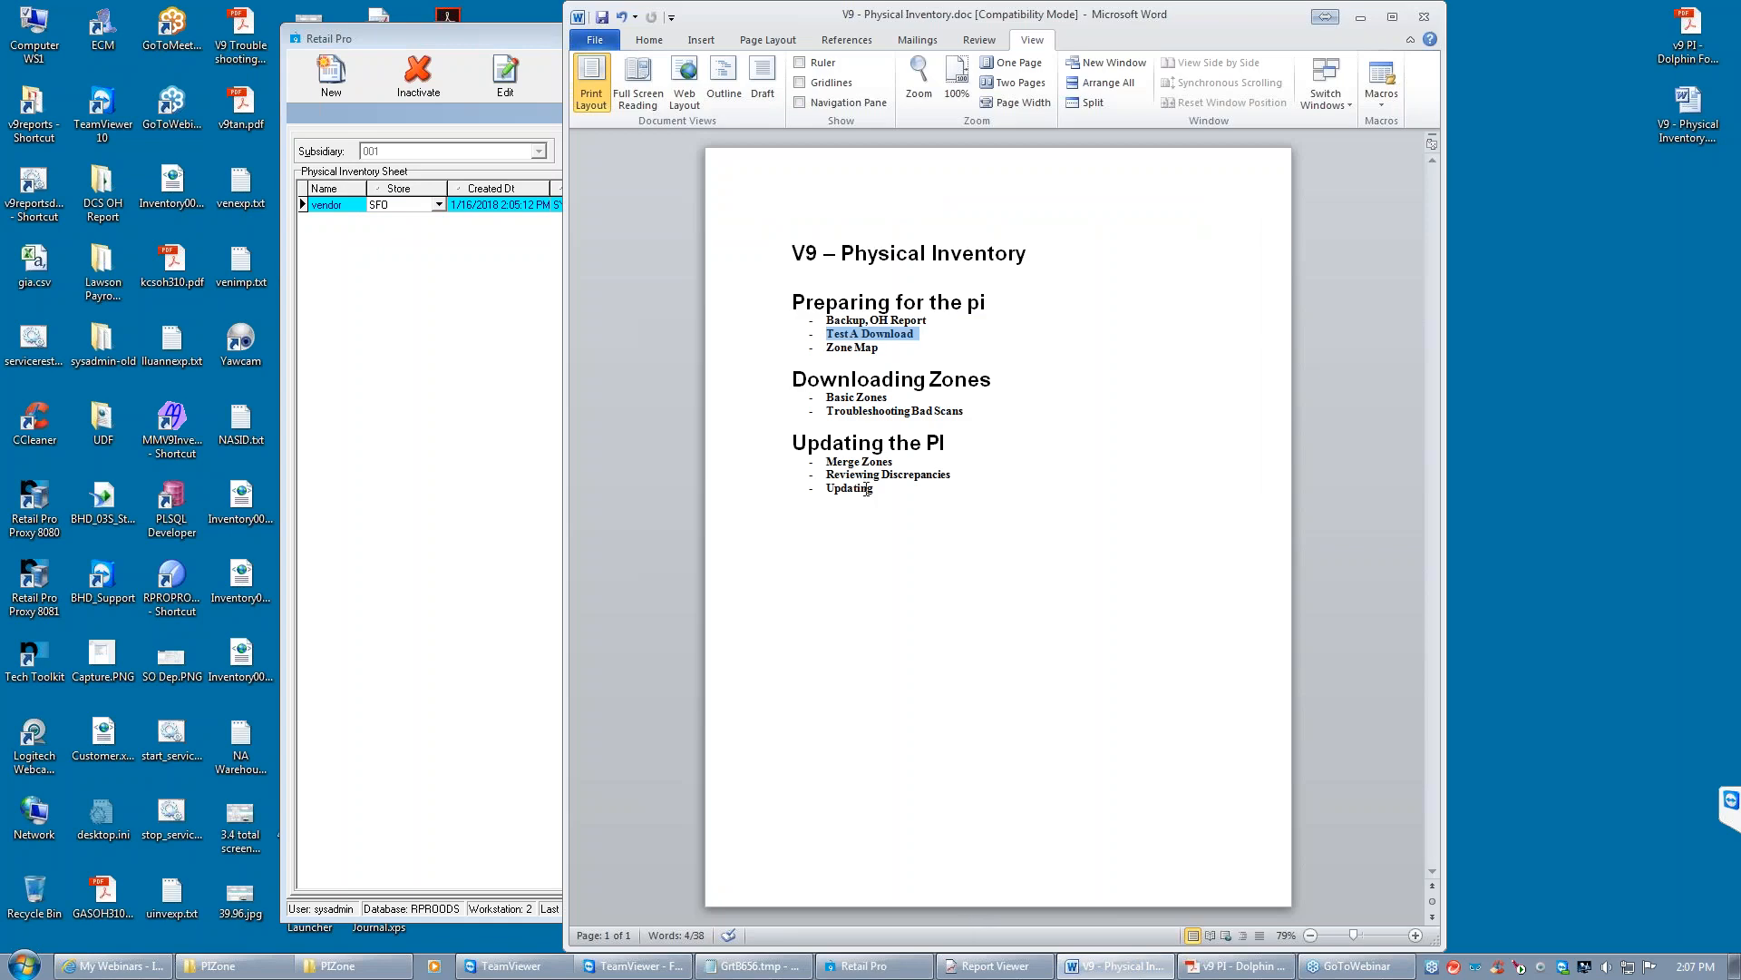
{"action": "left_click", "coordinate": [841, 333]}
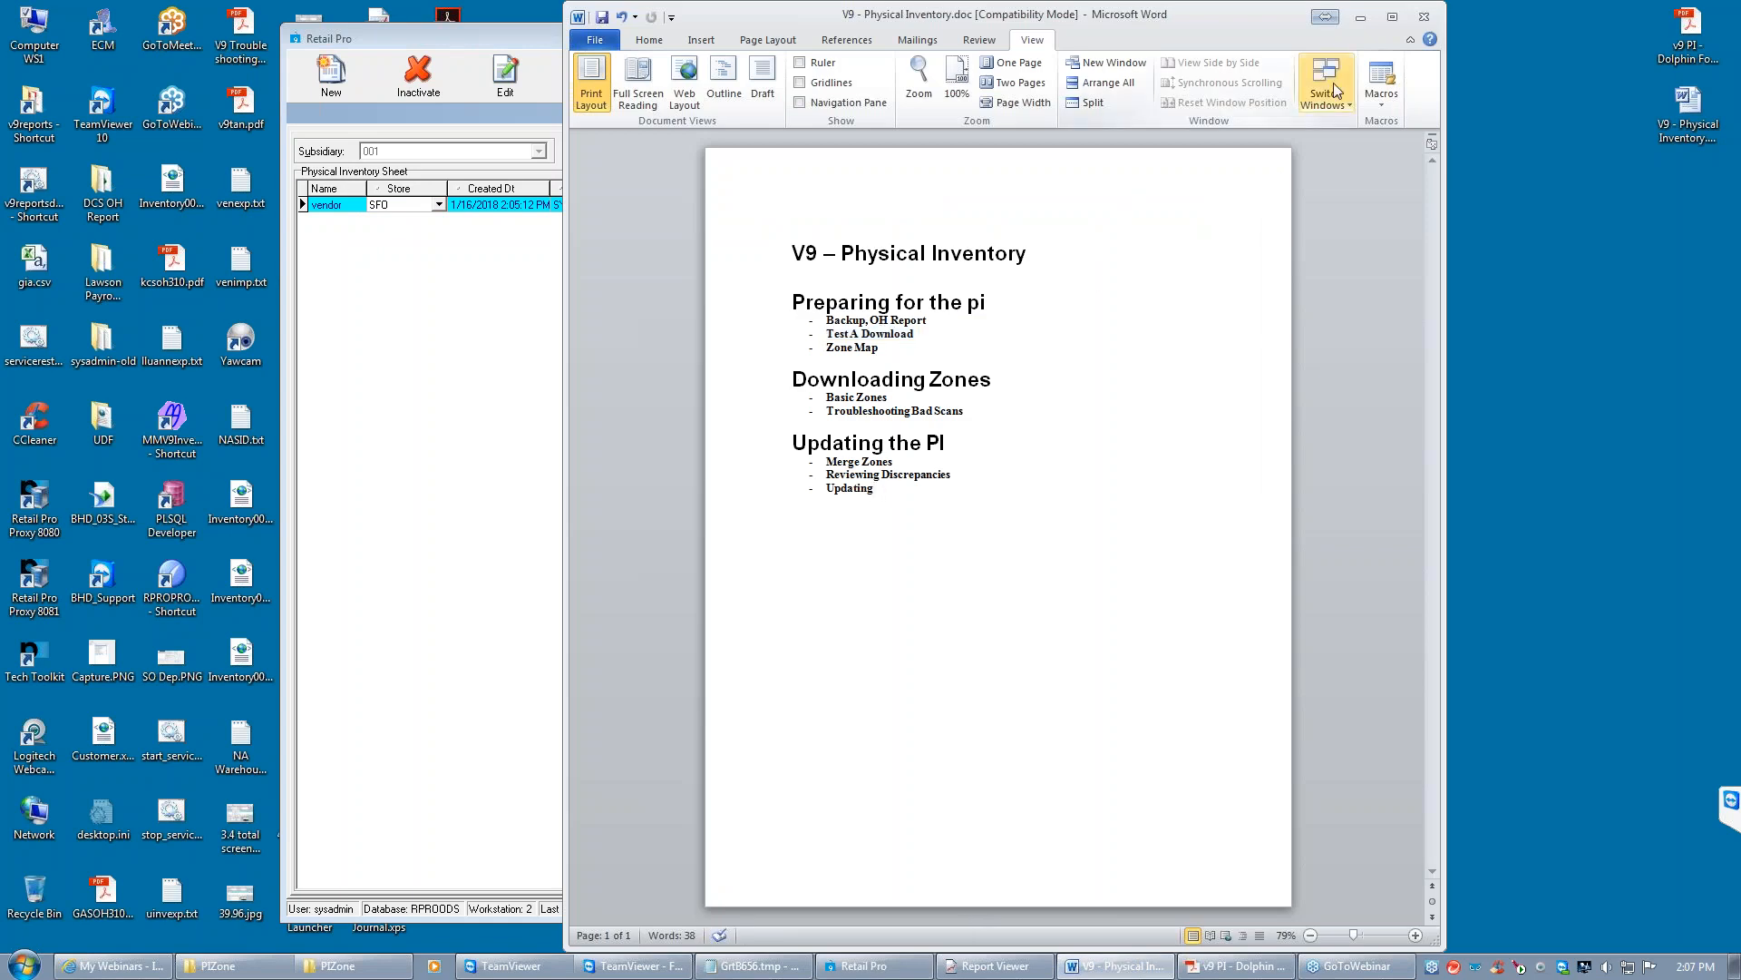
{"action": "left_click", "coordinate": [1362, 18]}
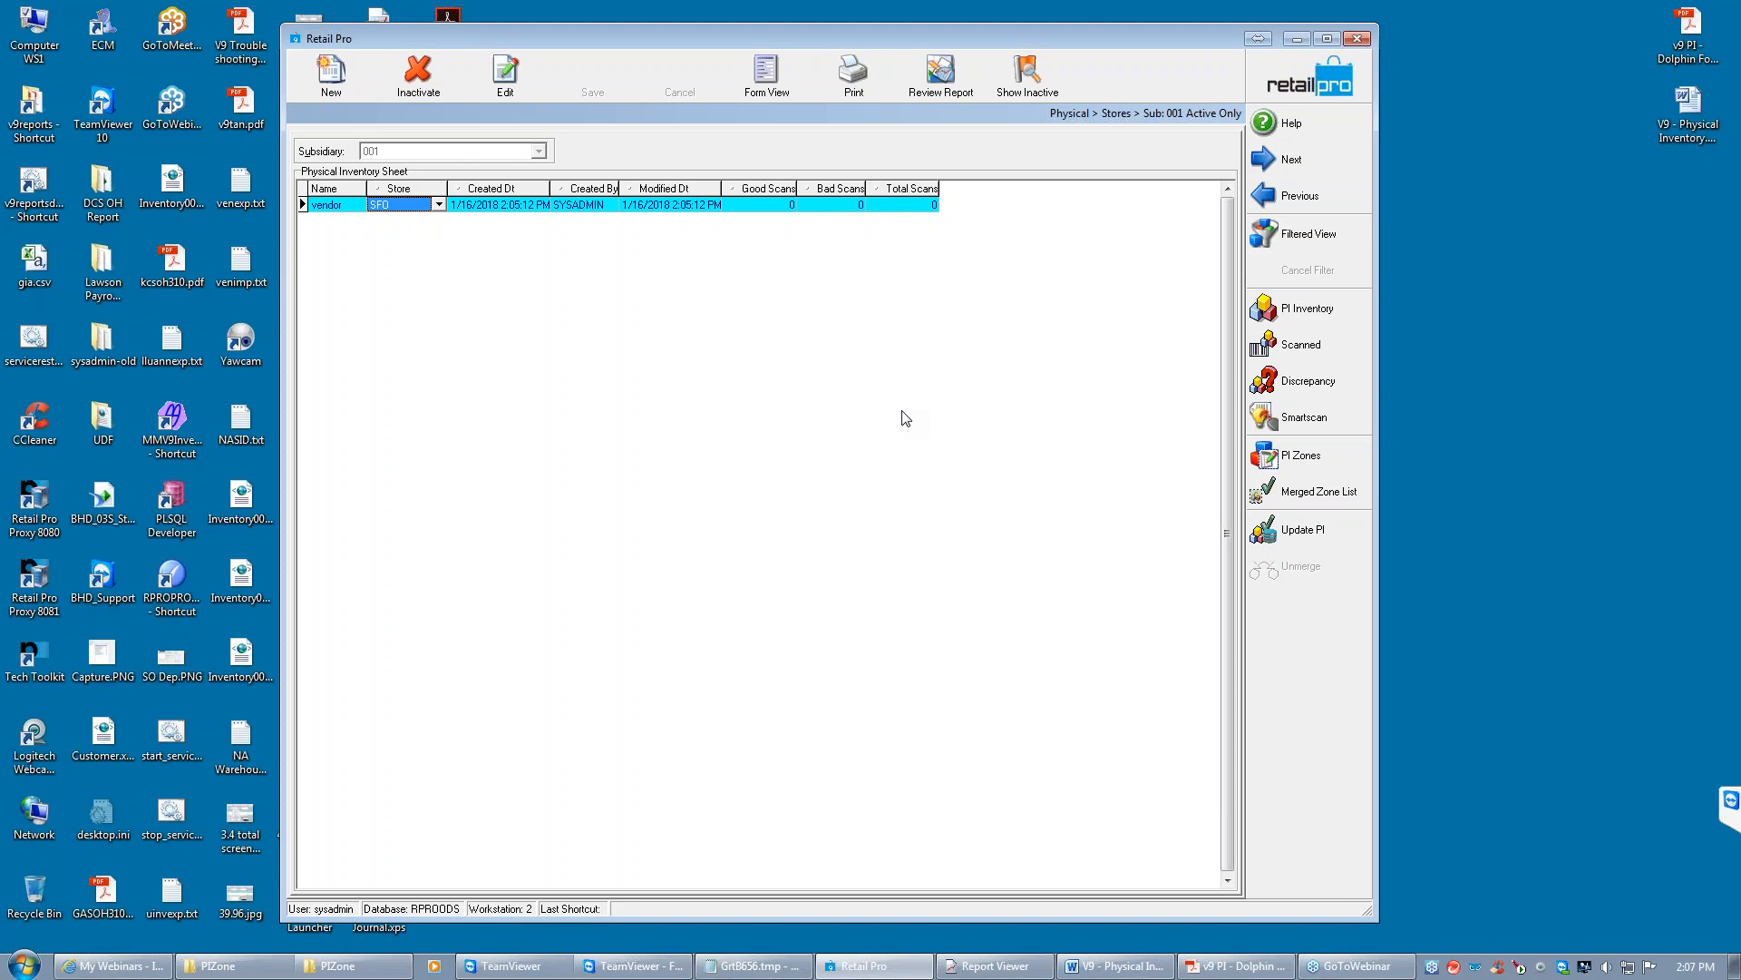
Preview the BHD PIScan_ScannedAndDiscr by Dept document for the selected vendor sheet, and close the preview
{"action": "left_click", "coordinate": [850, 84]}
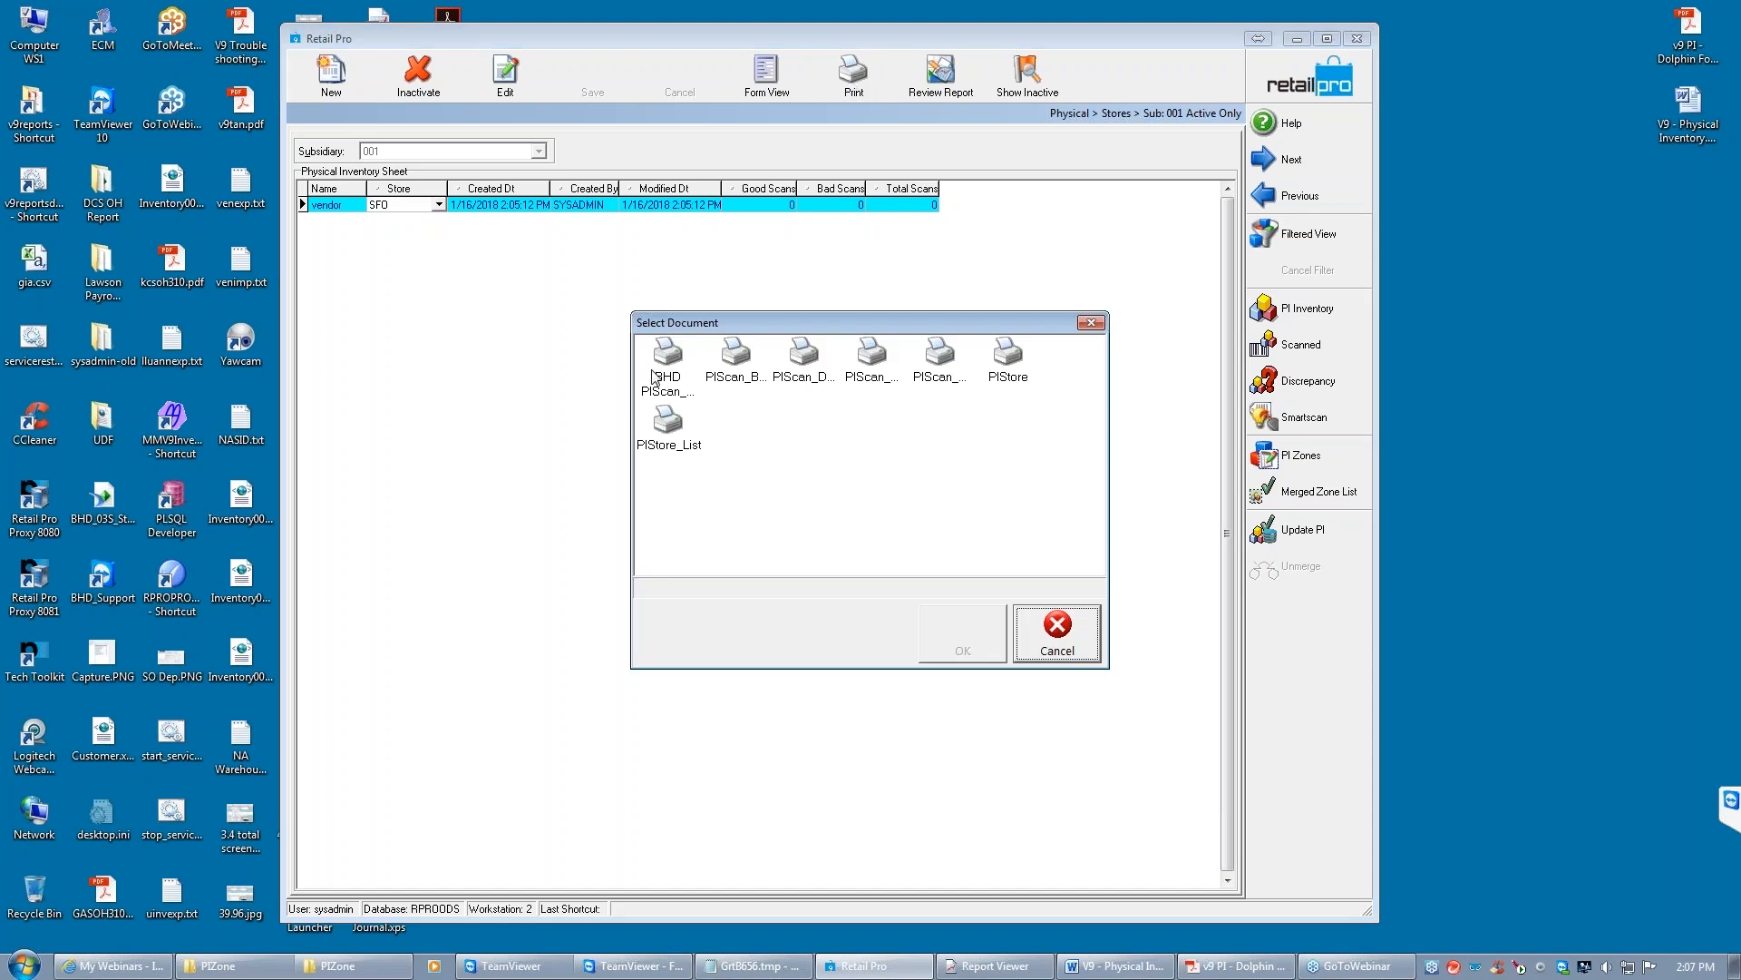
{"action": "left_click", "coordinate": [672, 381]}
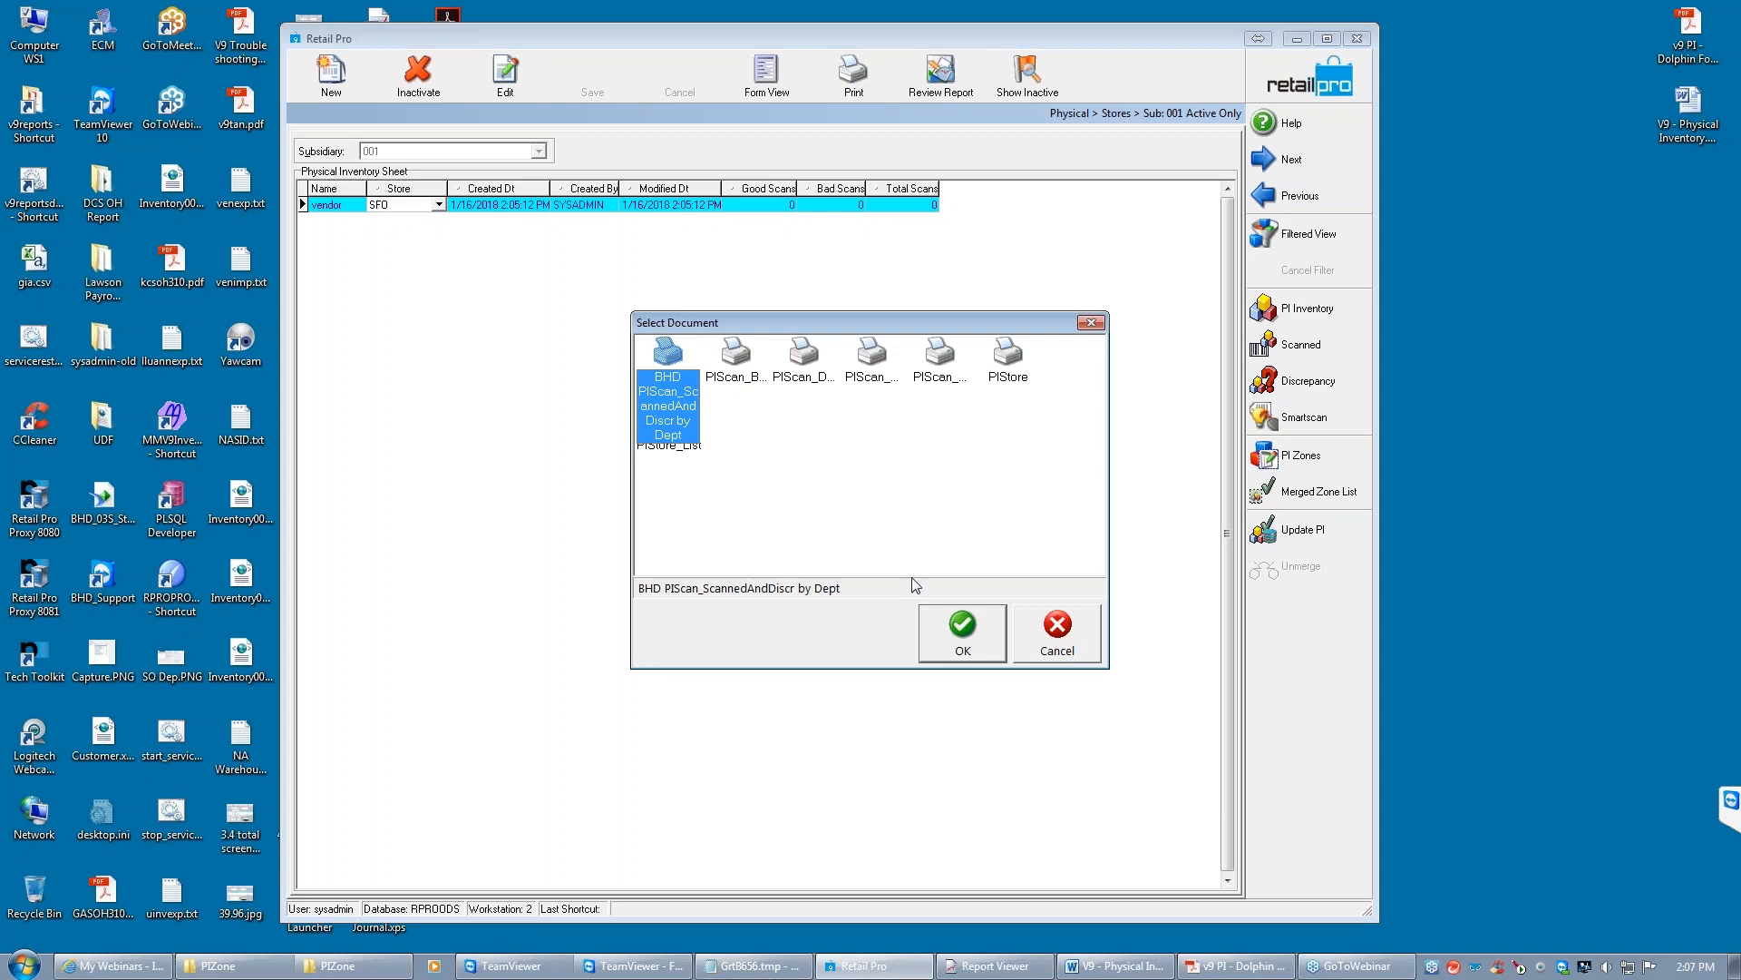
{"action": "left_click", "coordinate": [965, 630]}
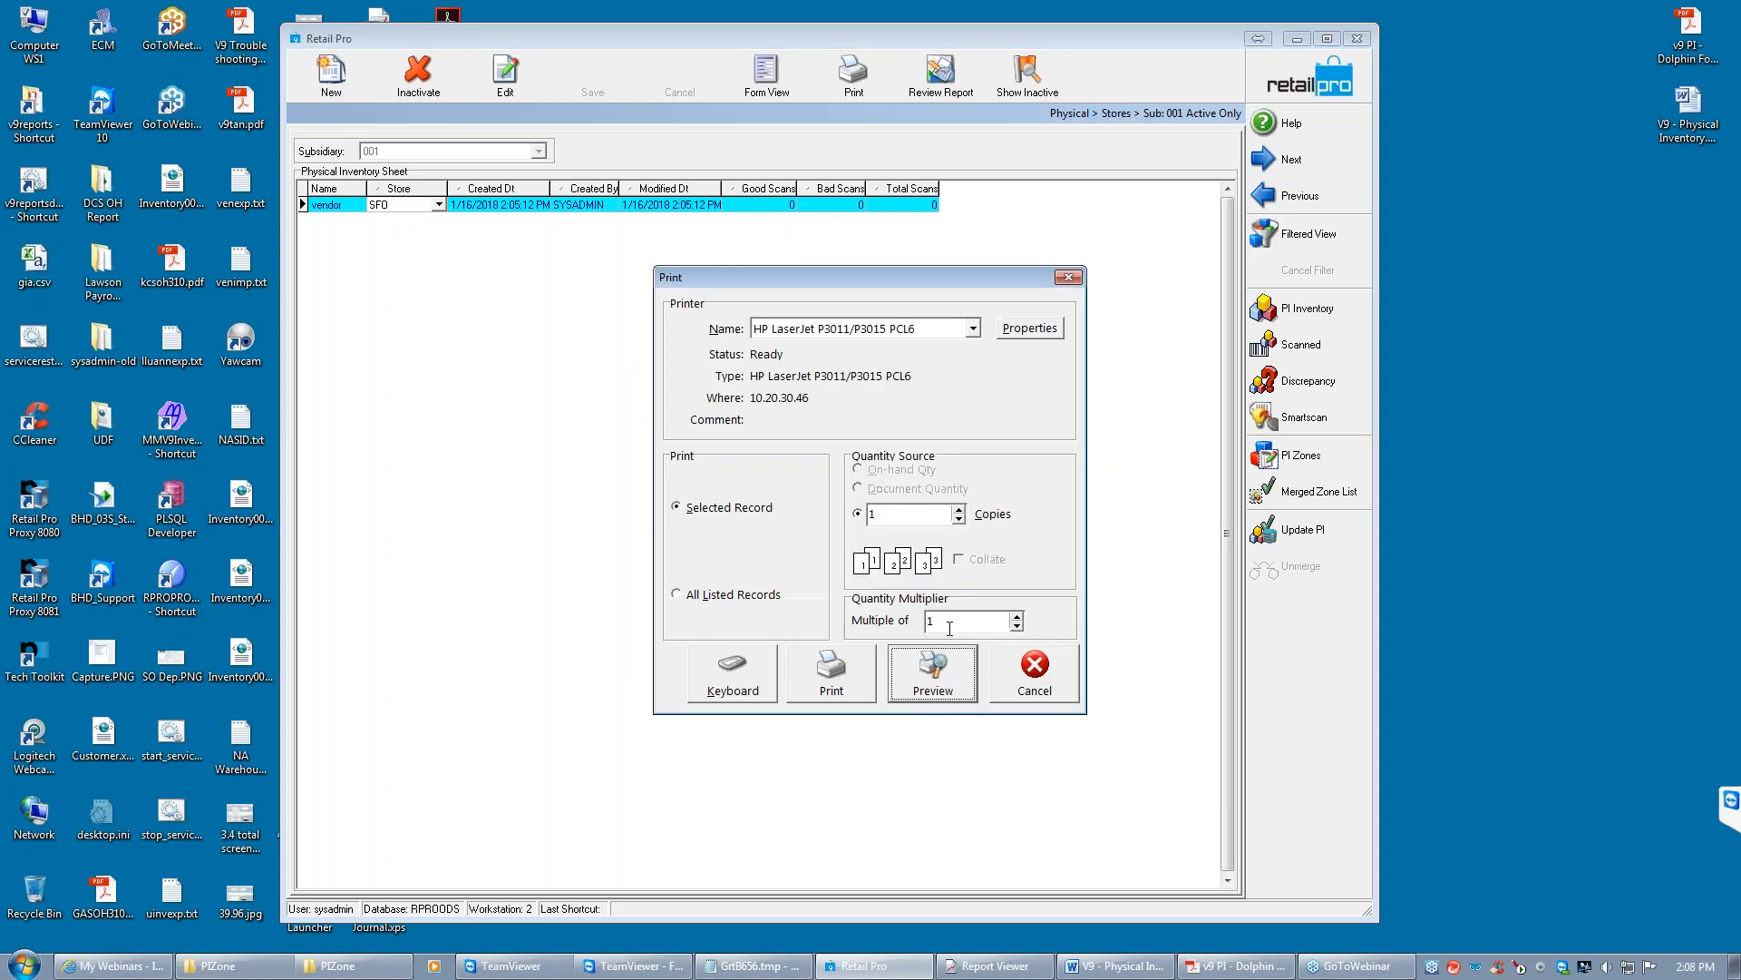
{"action": "left_click", "coordinate": [928, 685]}
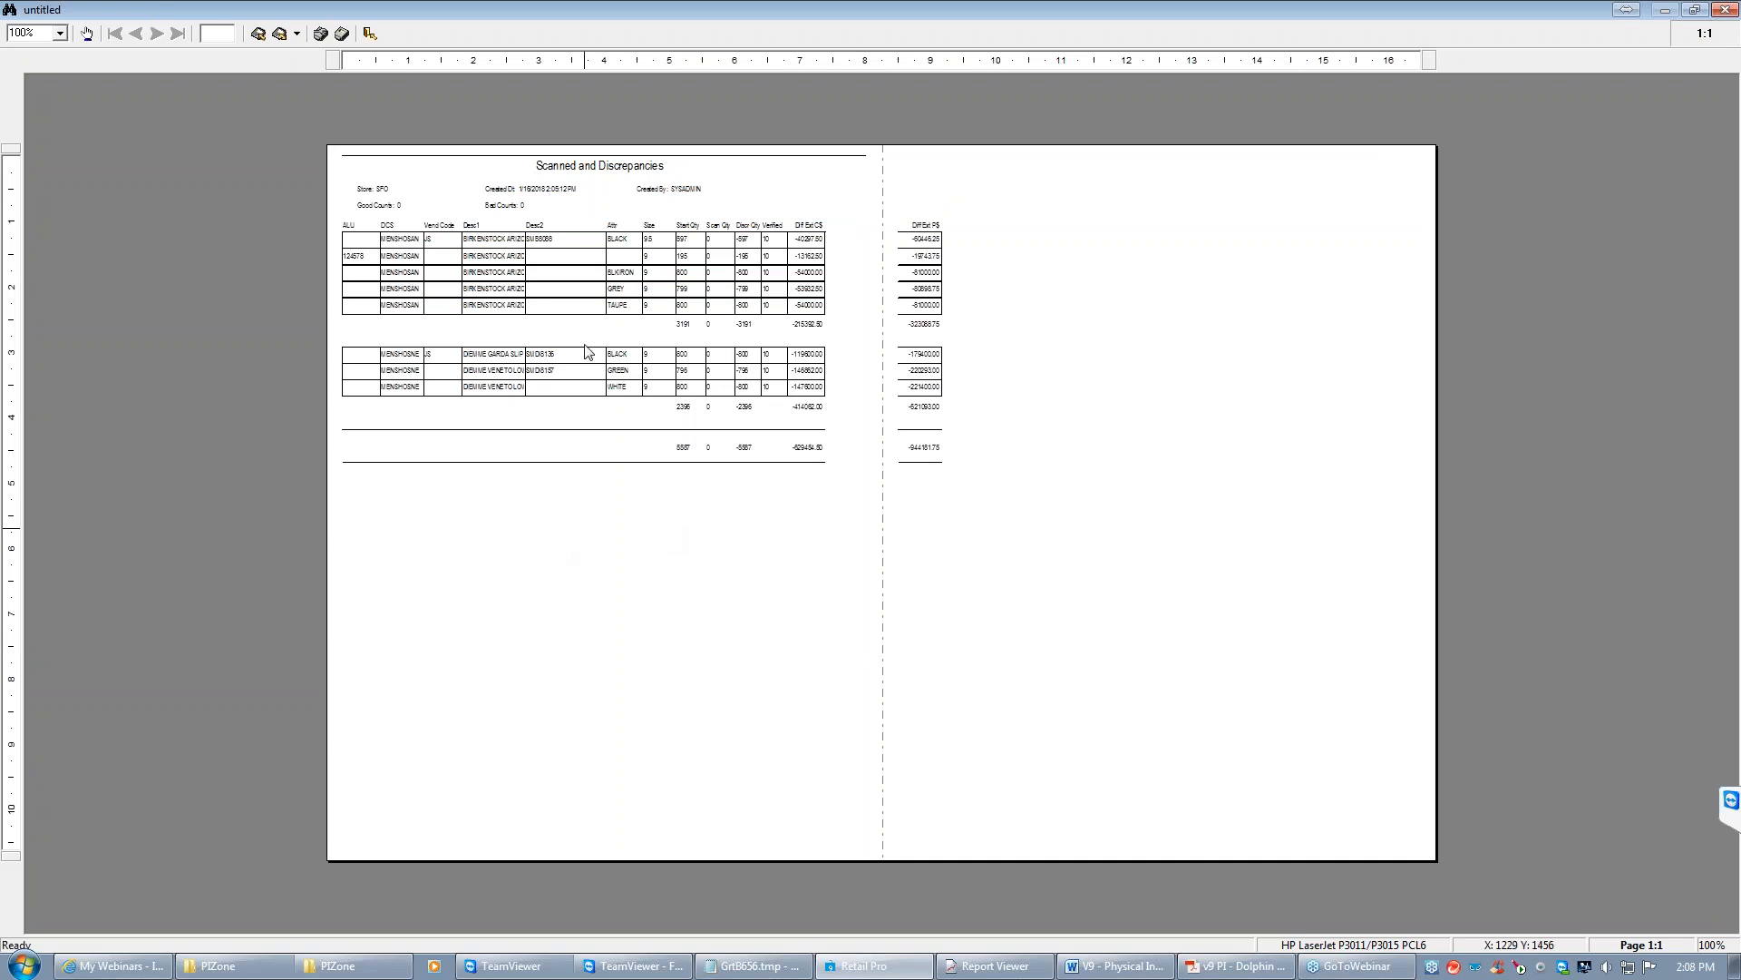
{"action": "left_click", "coordinate": [369, 36]}
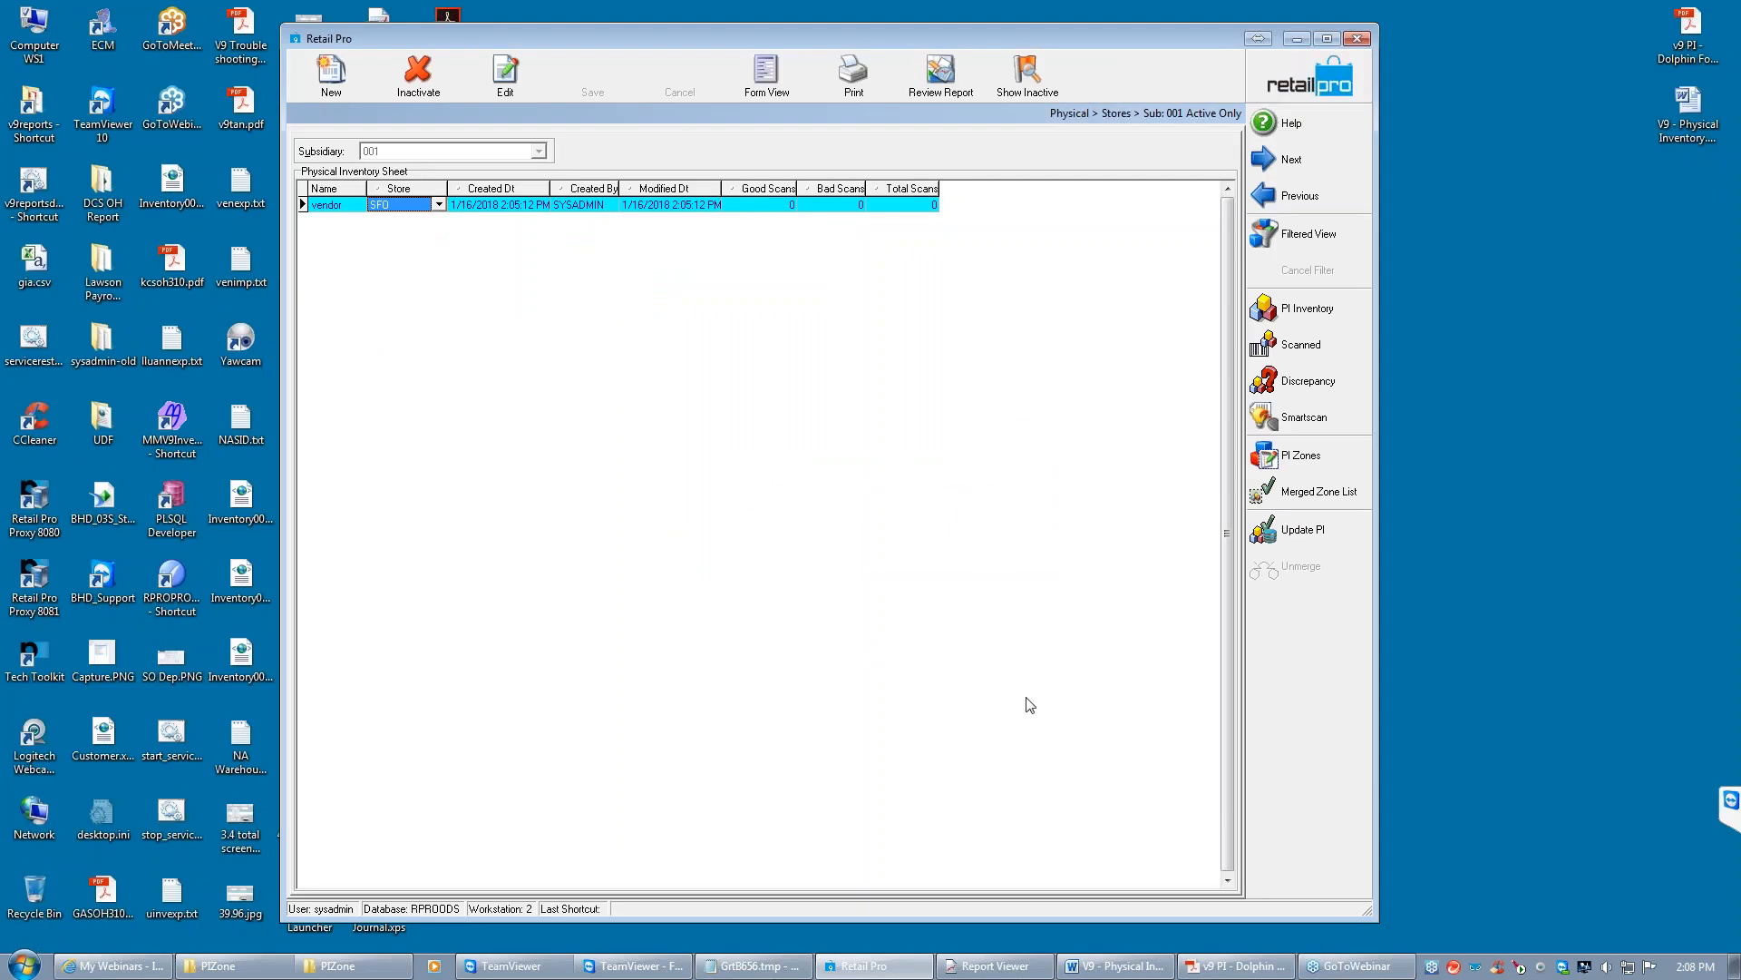
Minimize Report Viewer and Retail Pro, and move the Retail Pro 9 Reports shortcut to an open area of the desktop
{"action": "left_click", "coordinate": [992, 967]}
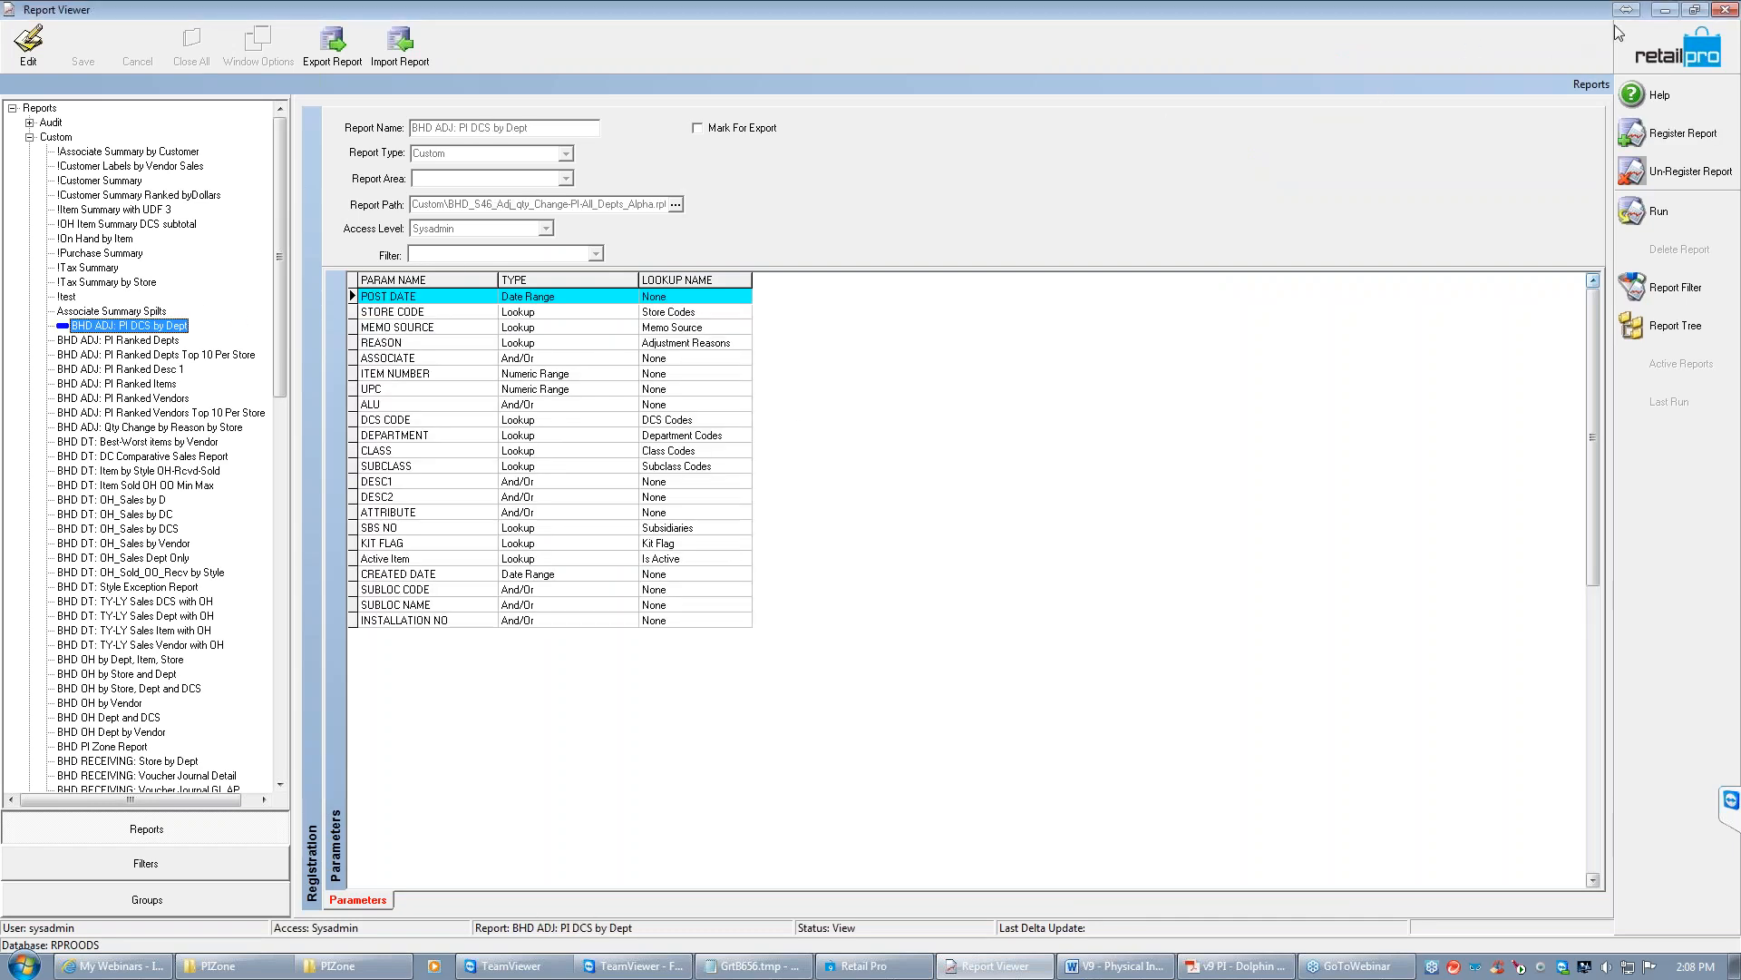
{"action": "left_click", "coordinate": [1668, 11]}
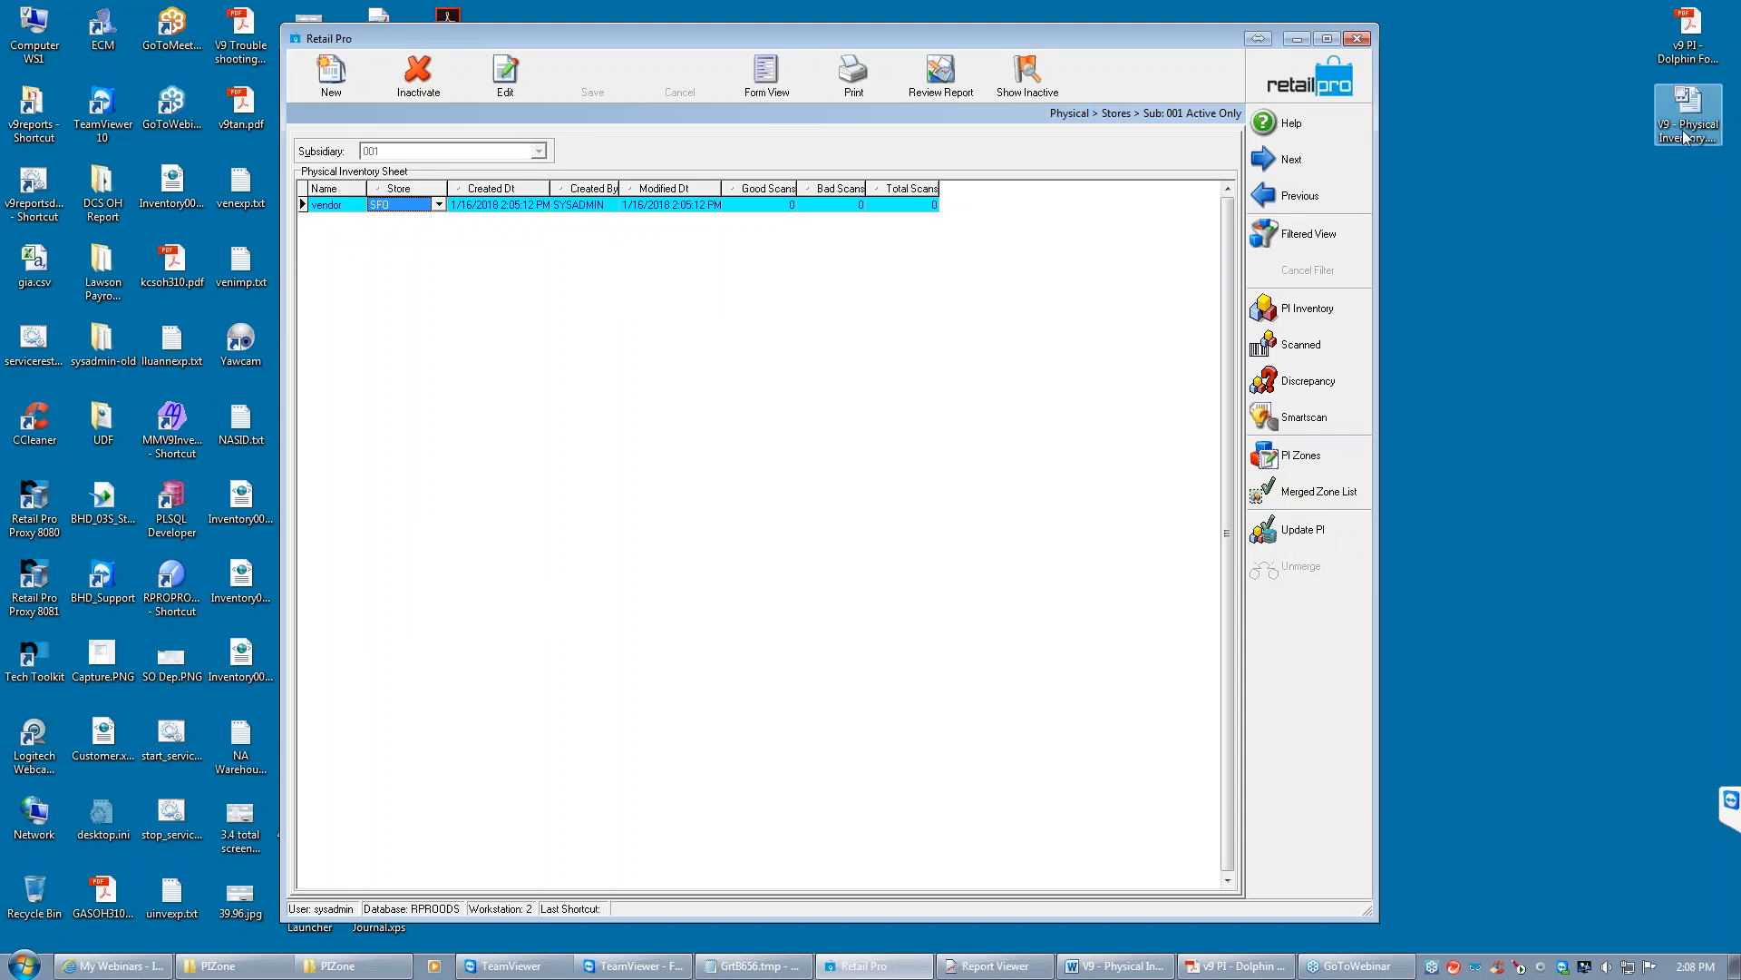
{"action": "left_click", "coordinate": [1297, 39]}
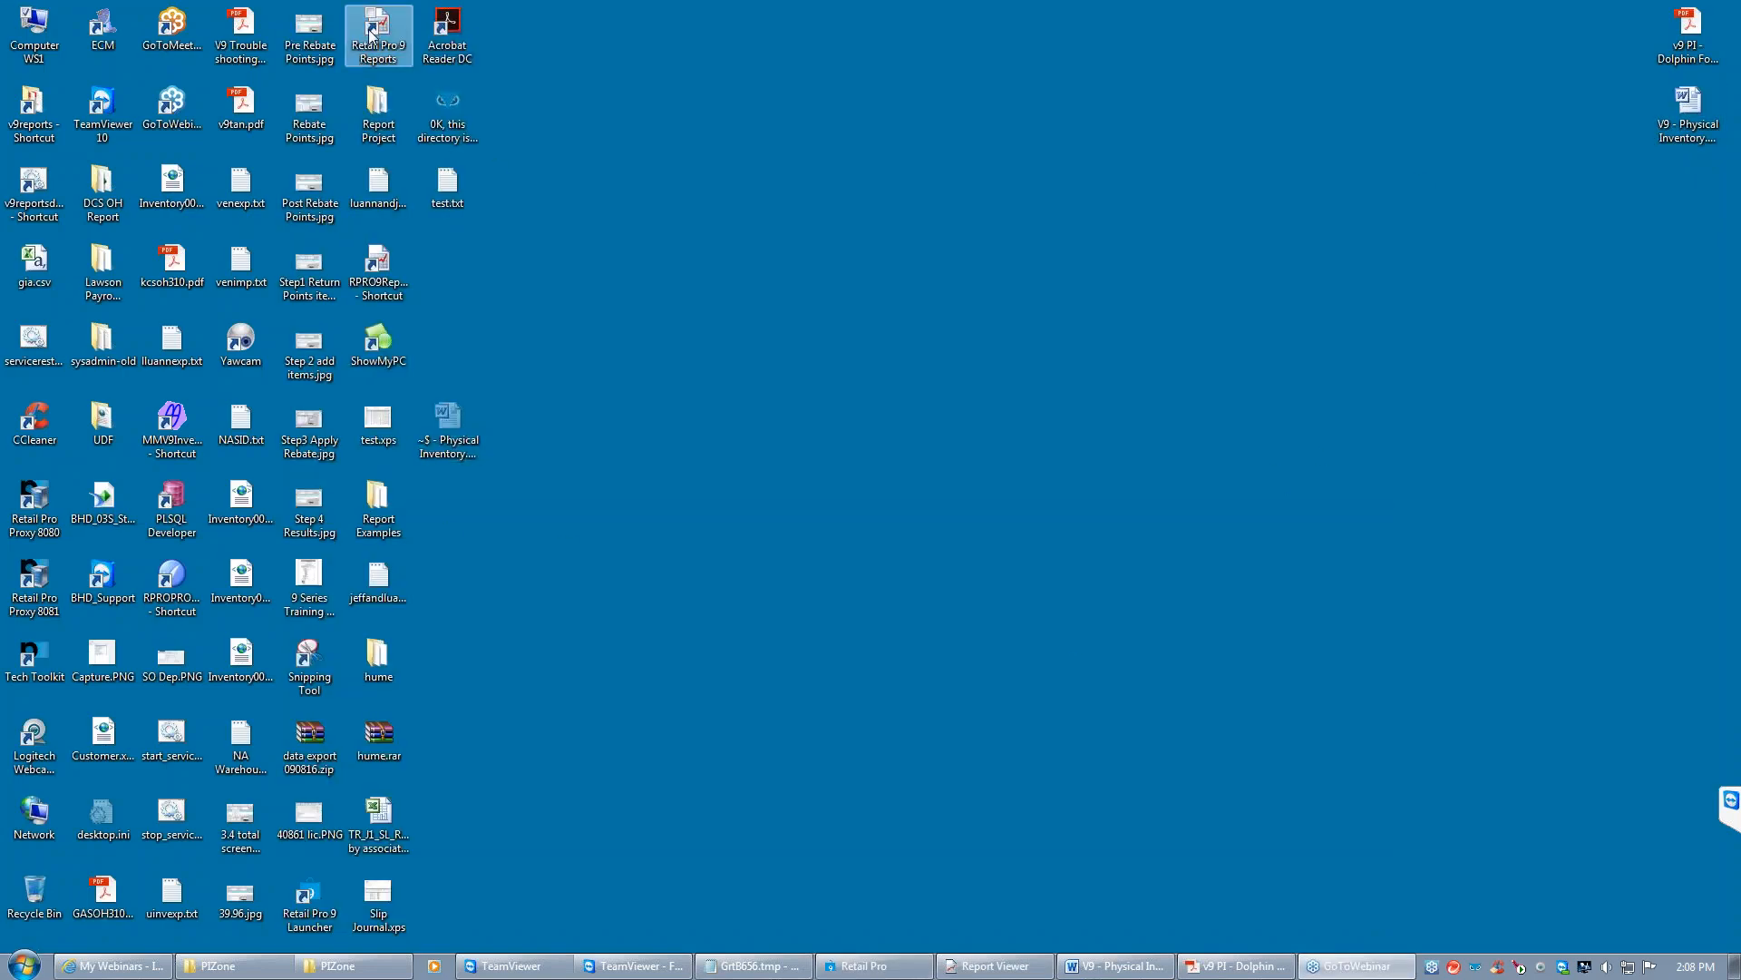
{"action": "left_click_drag", "start_coordinate": [371, 34], "coordinate": [992, 192]}
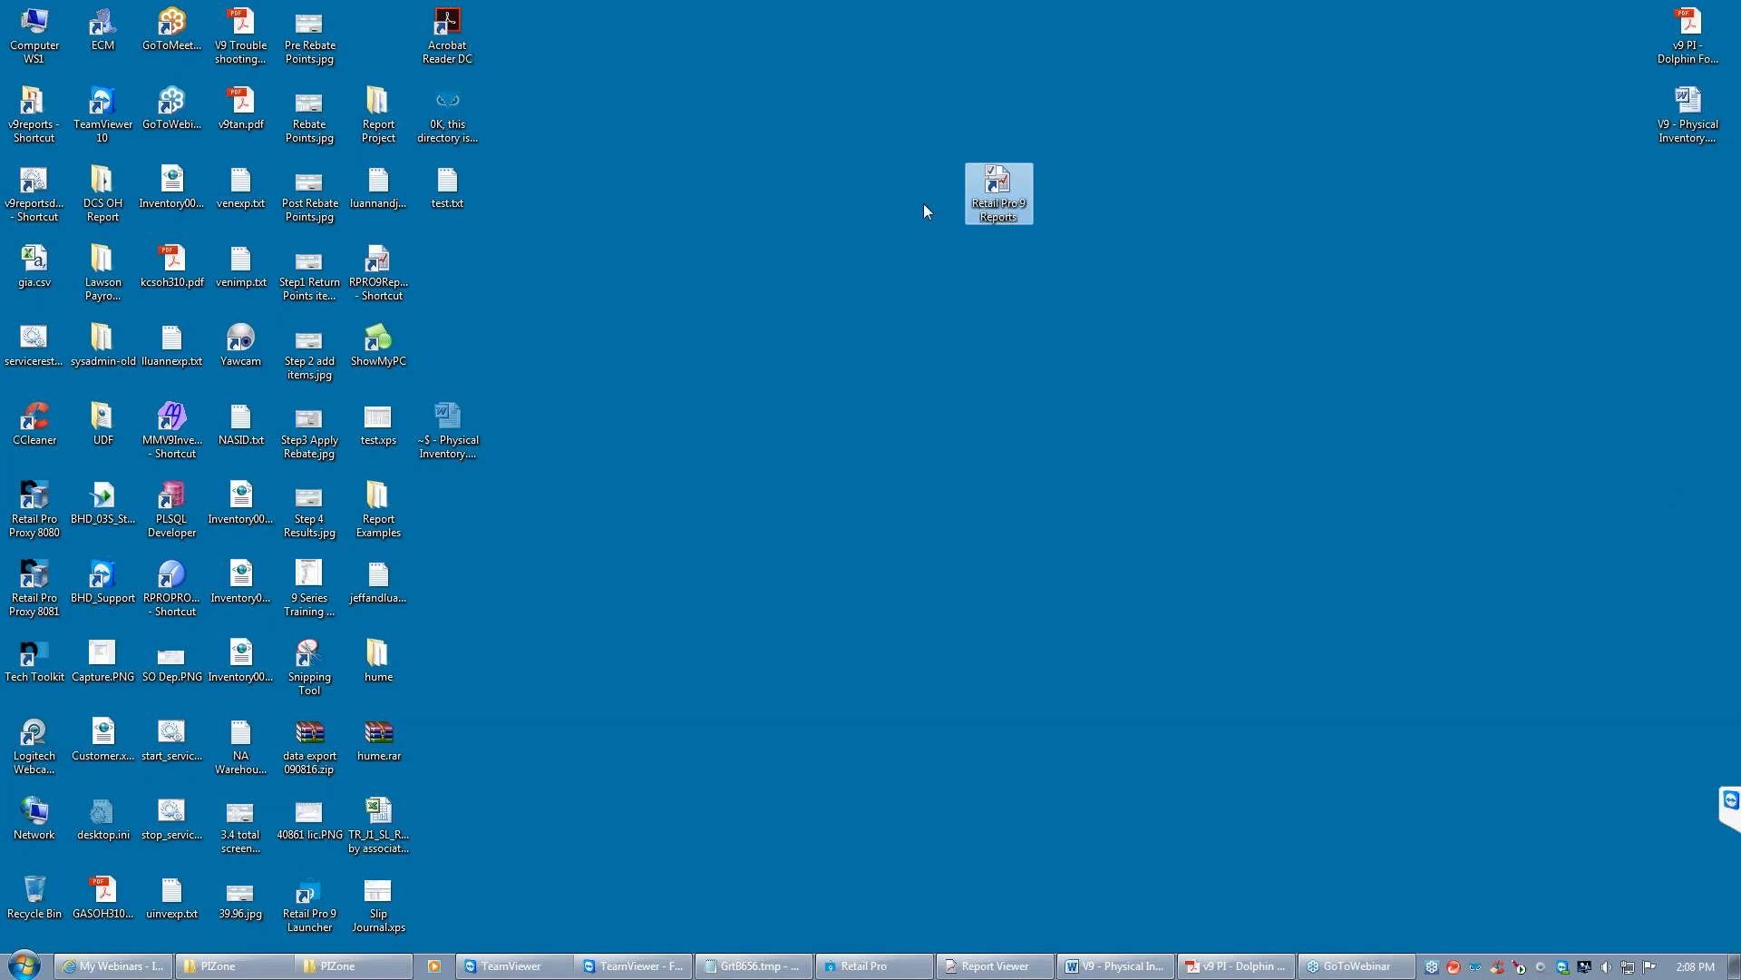
Switch to Report Viewer, run the Summary report ADJUSTMENTS: Quantity Changes with its report file updated, review it, and close it
{"action": "left_click", "coordinate": [993, 968]}
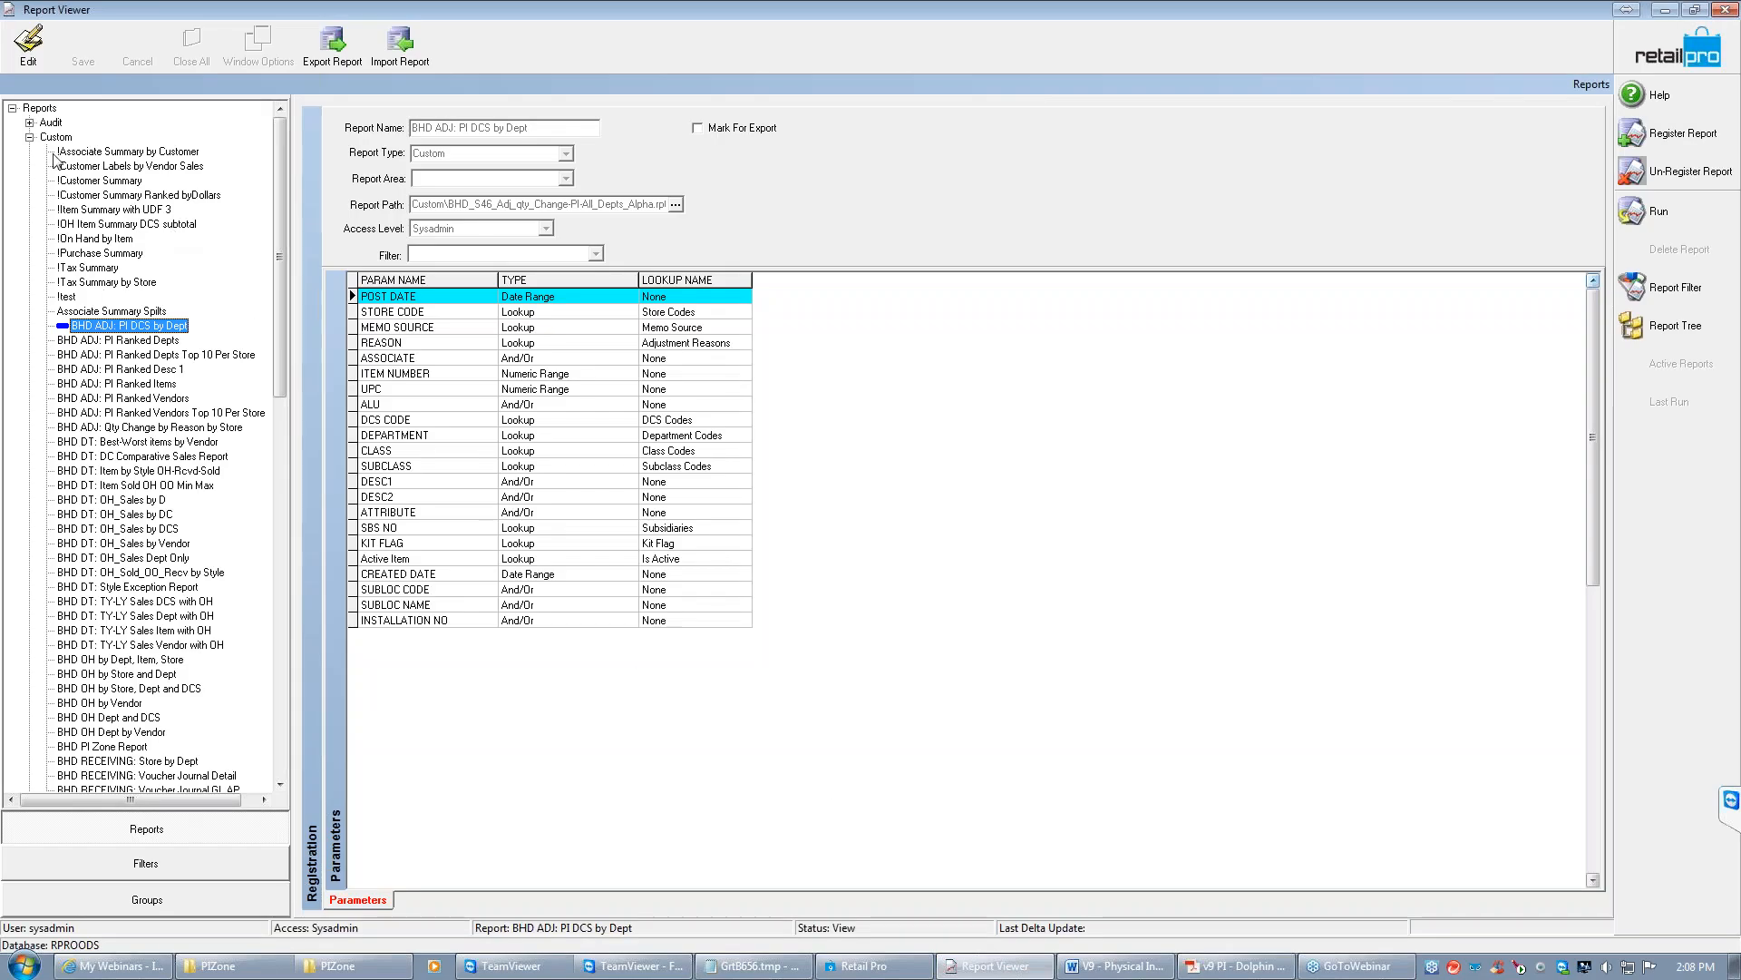
{"action": "left_click", "coordinate": [29, 138]}
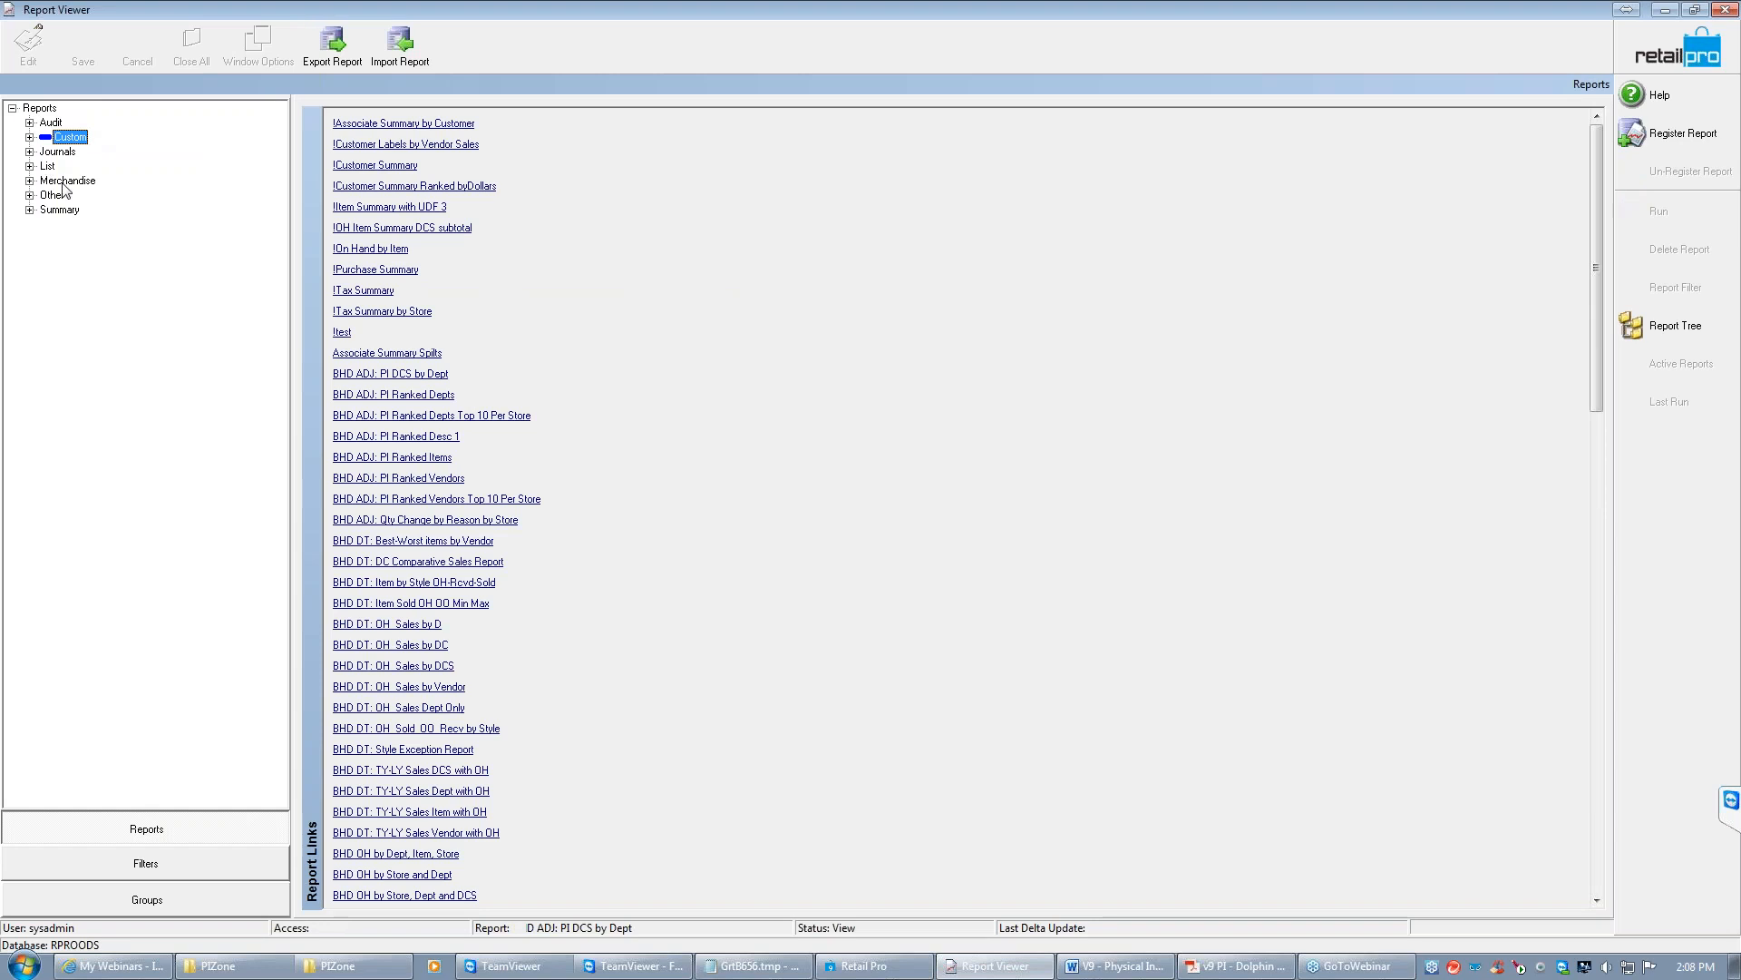
{"action": "left_click", "coordinate": [29, 209]}
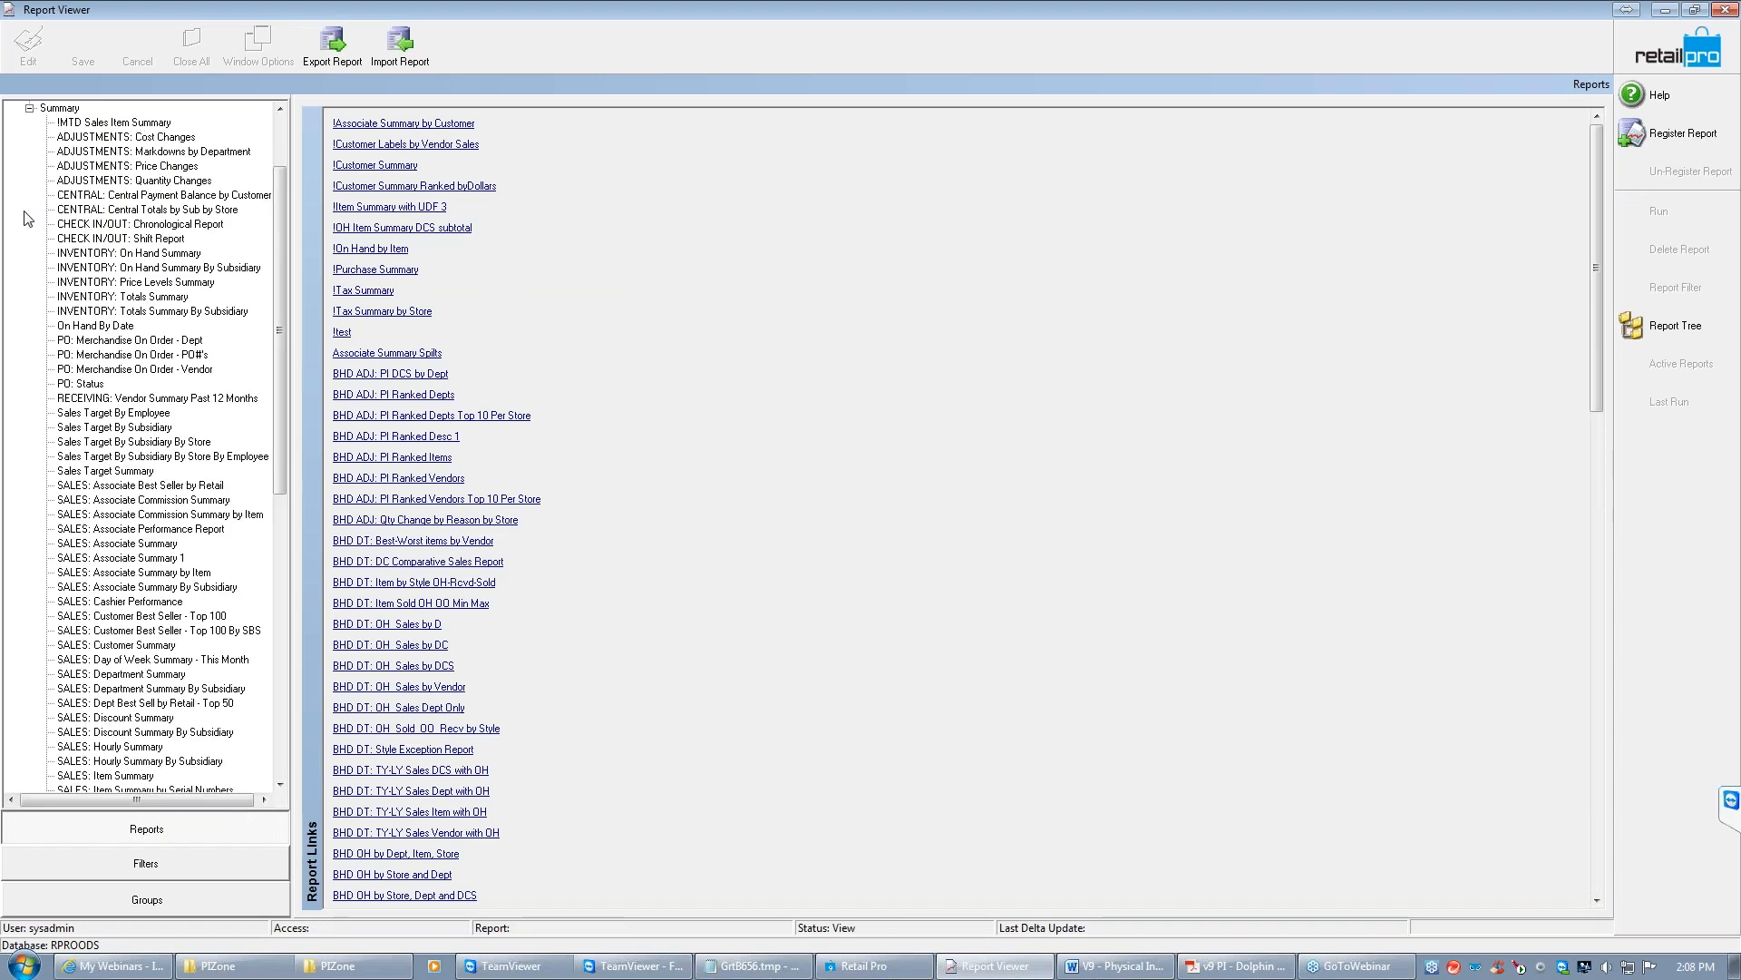
{"action": "left_click", "coordinate": [170, 182]}
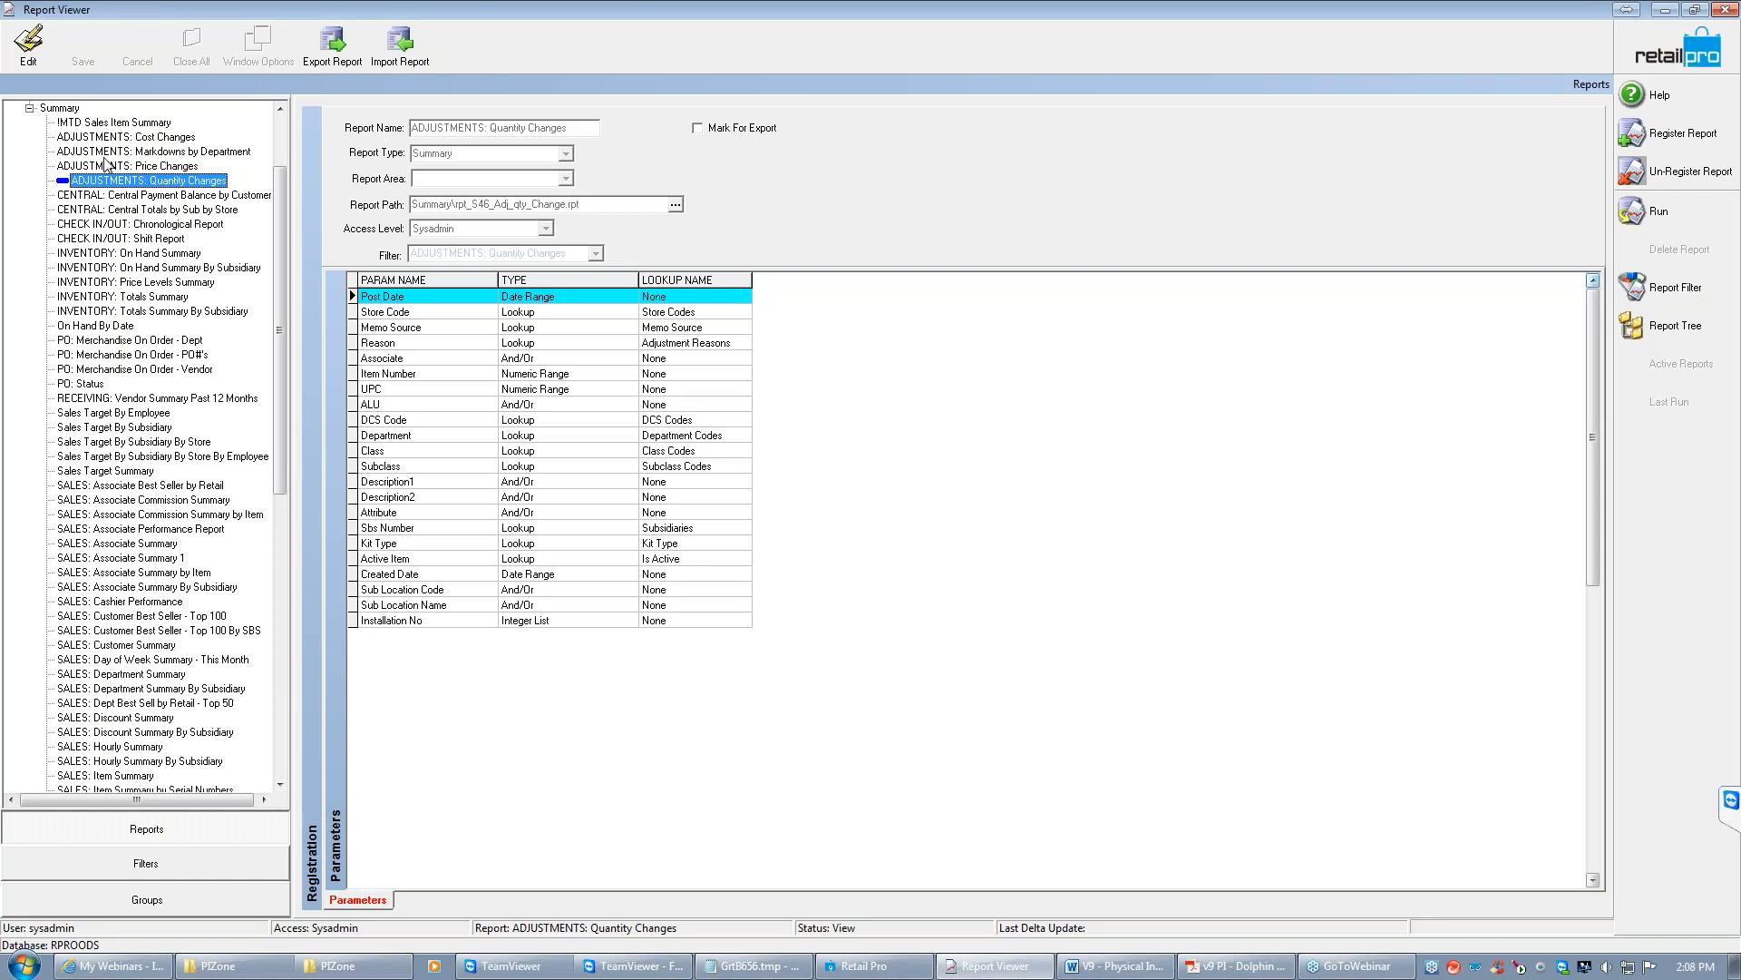
{"action": "left_click", "coordinate": [1680, 214]}
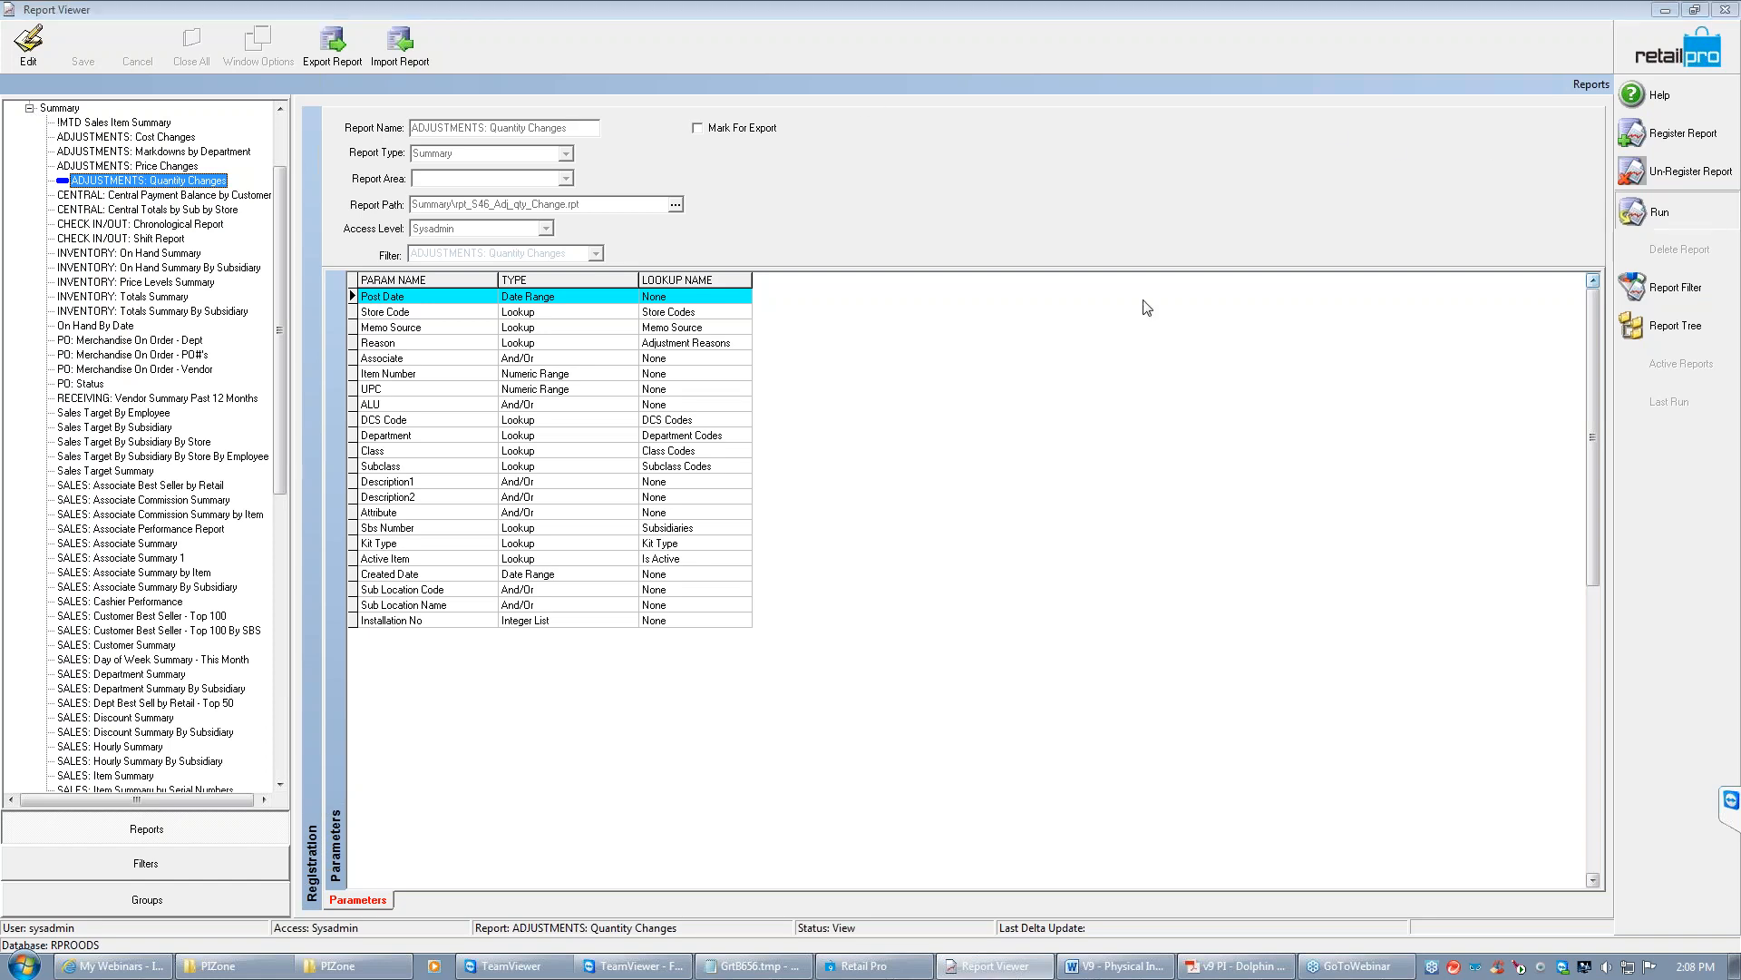
{"action": "left_click", "coordinate": [1163, 323]}
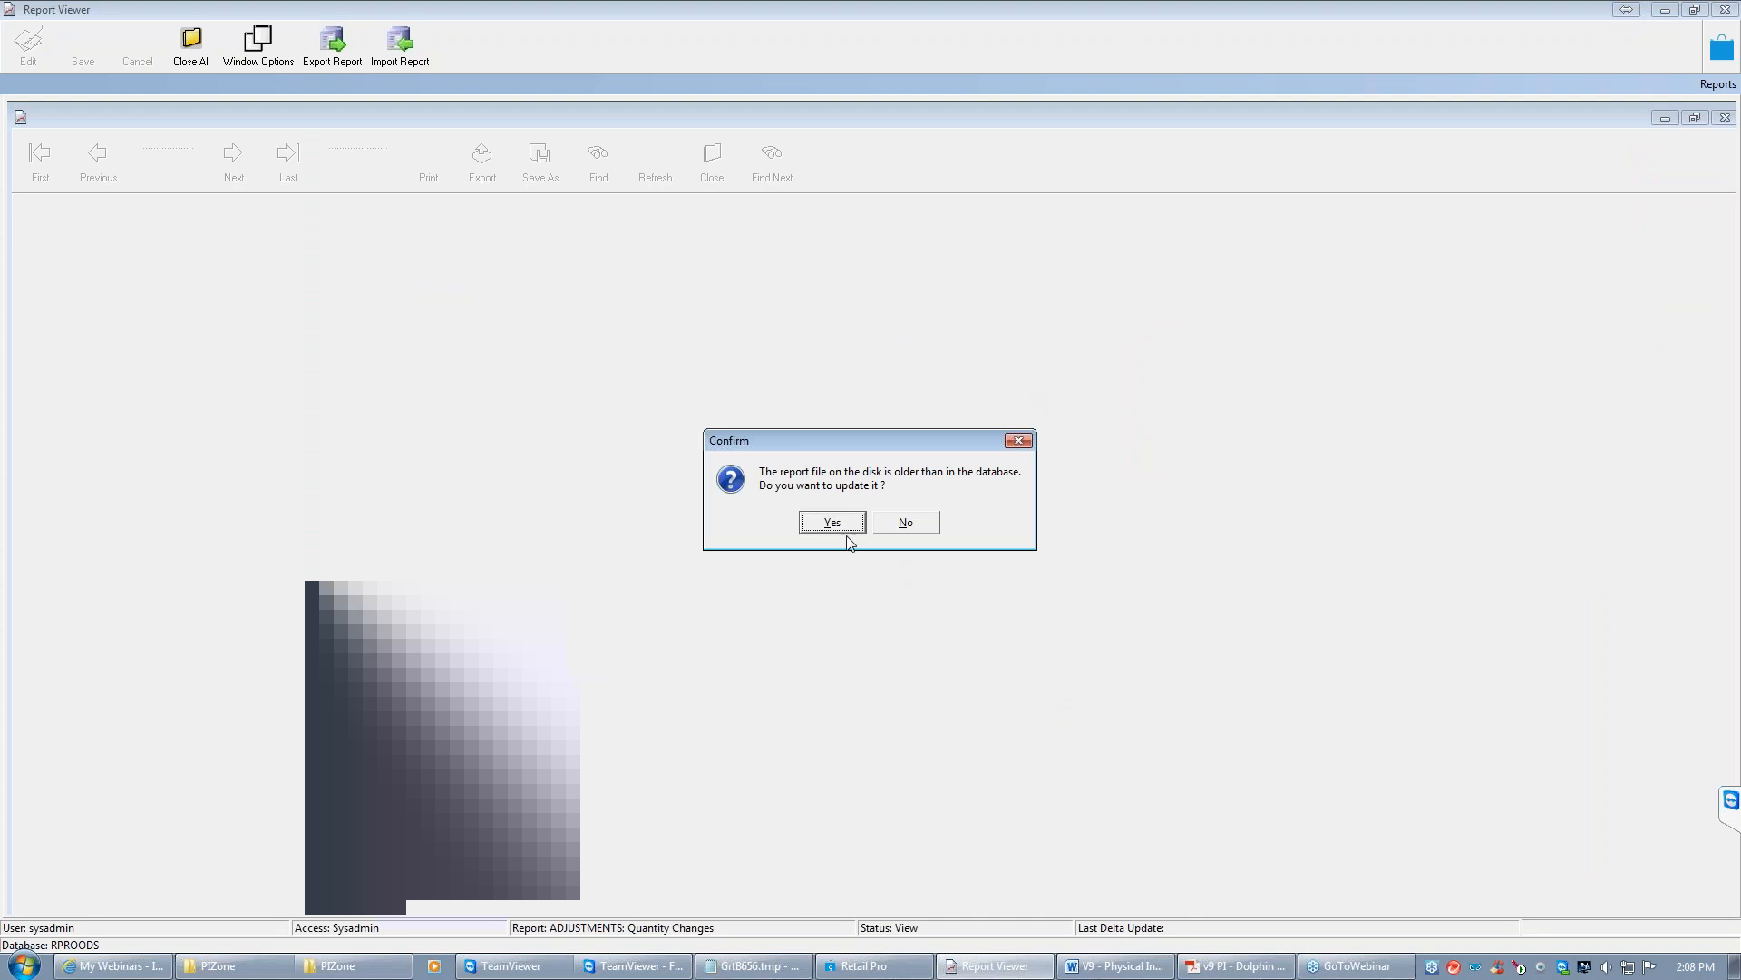
{"action": "left_click", "coordinate": [846, 528]}
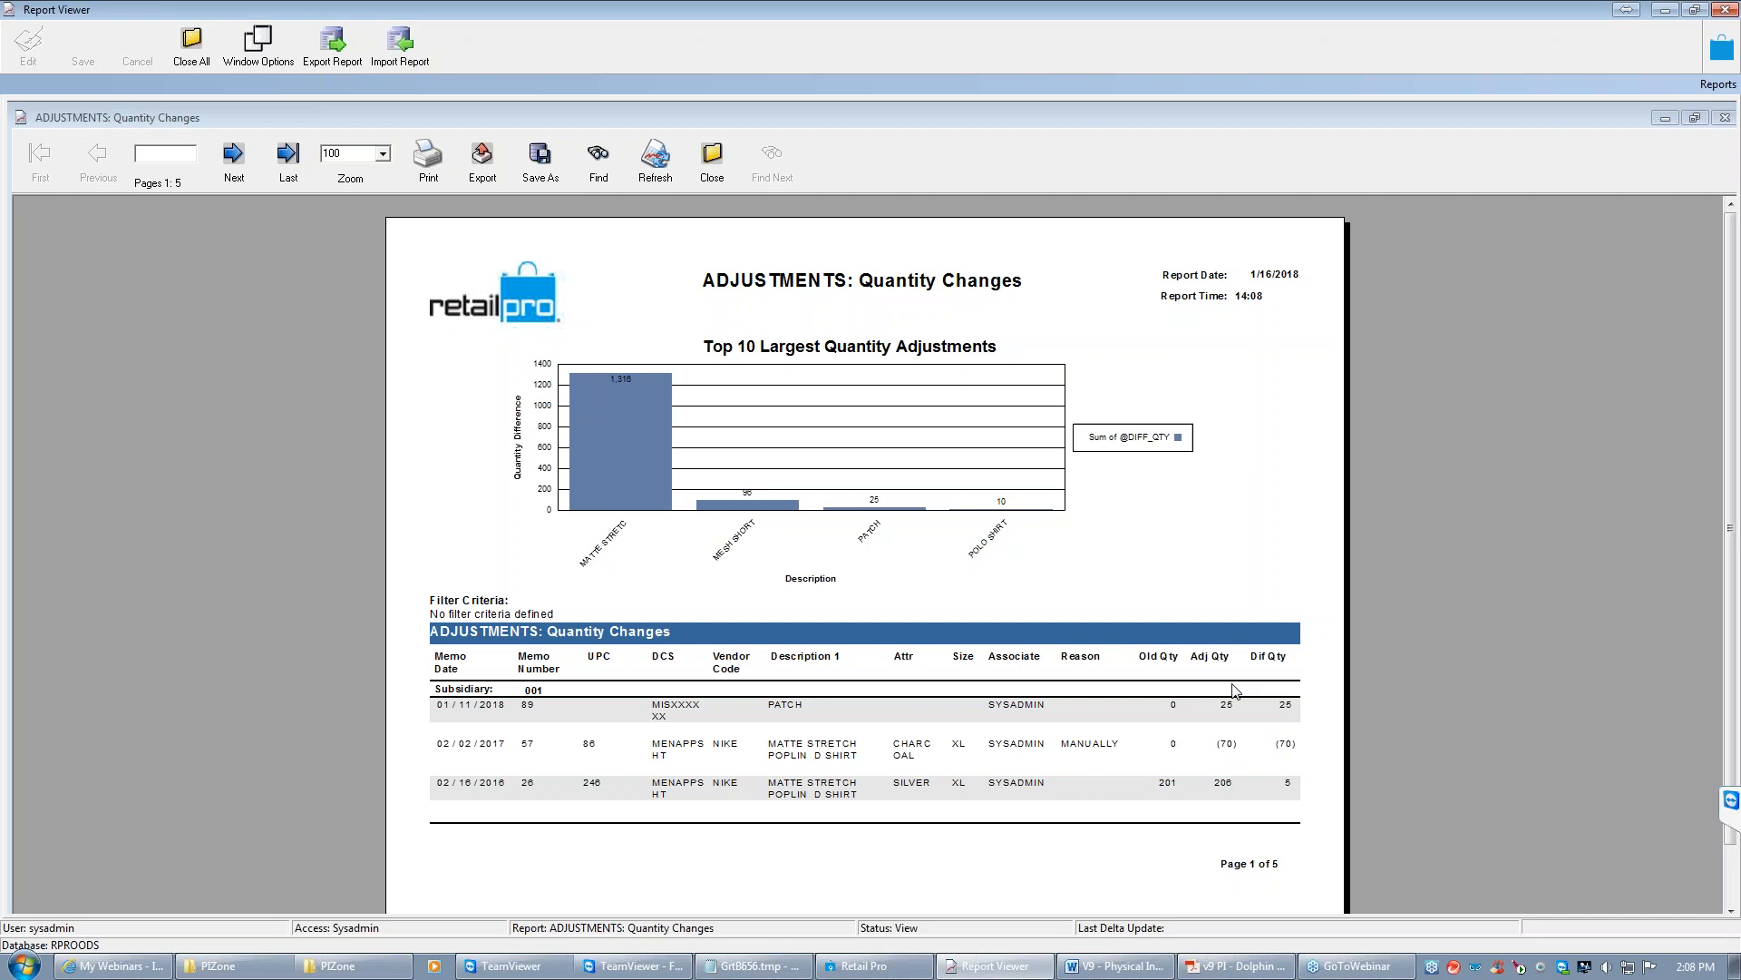
{"action": "left_click", "coordinate": [712, 182]}
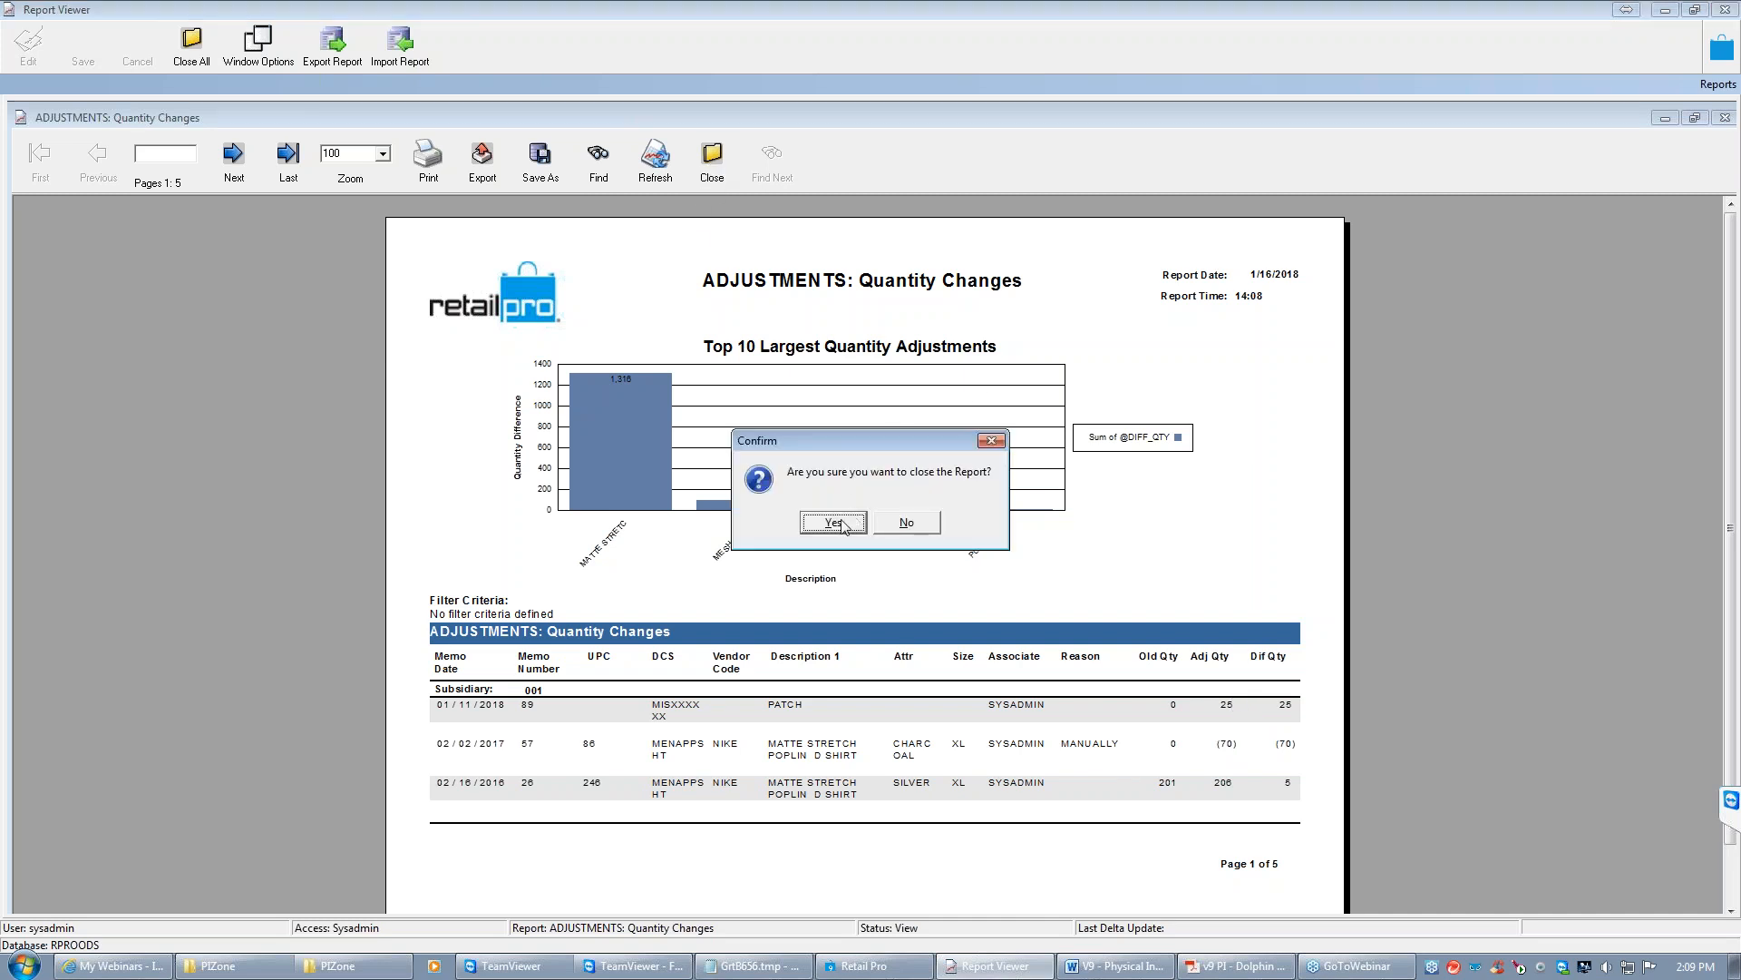
{"action": "left_click", "coordinate": [832, 523]}
Examine the Custom group's BHD ADJ reports for physical inventory, including PI Ranked Vendors Top 10 Per Store and PI DCS by Dept
{"action": "left_click_drag", "start_coordinate": [280, 220], "coordinate": [280, 172]}
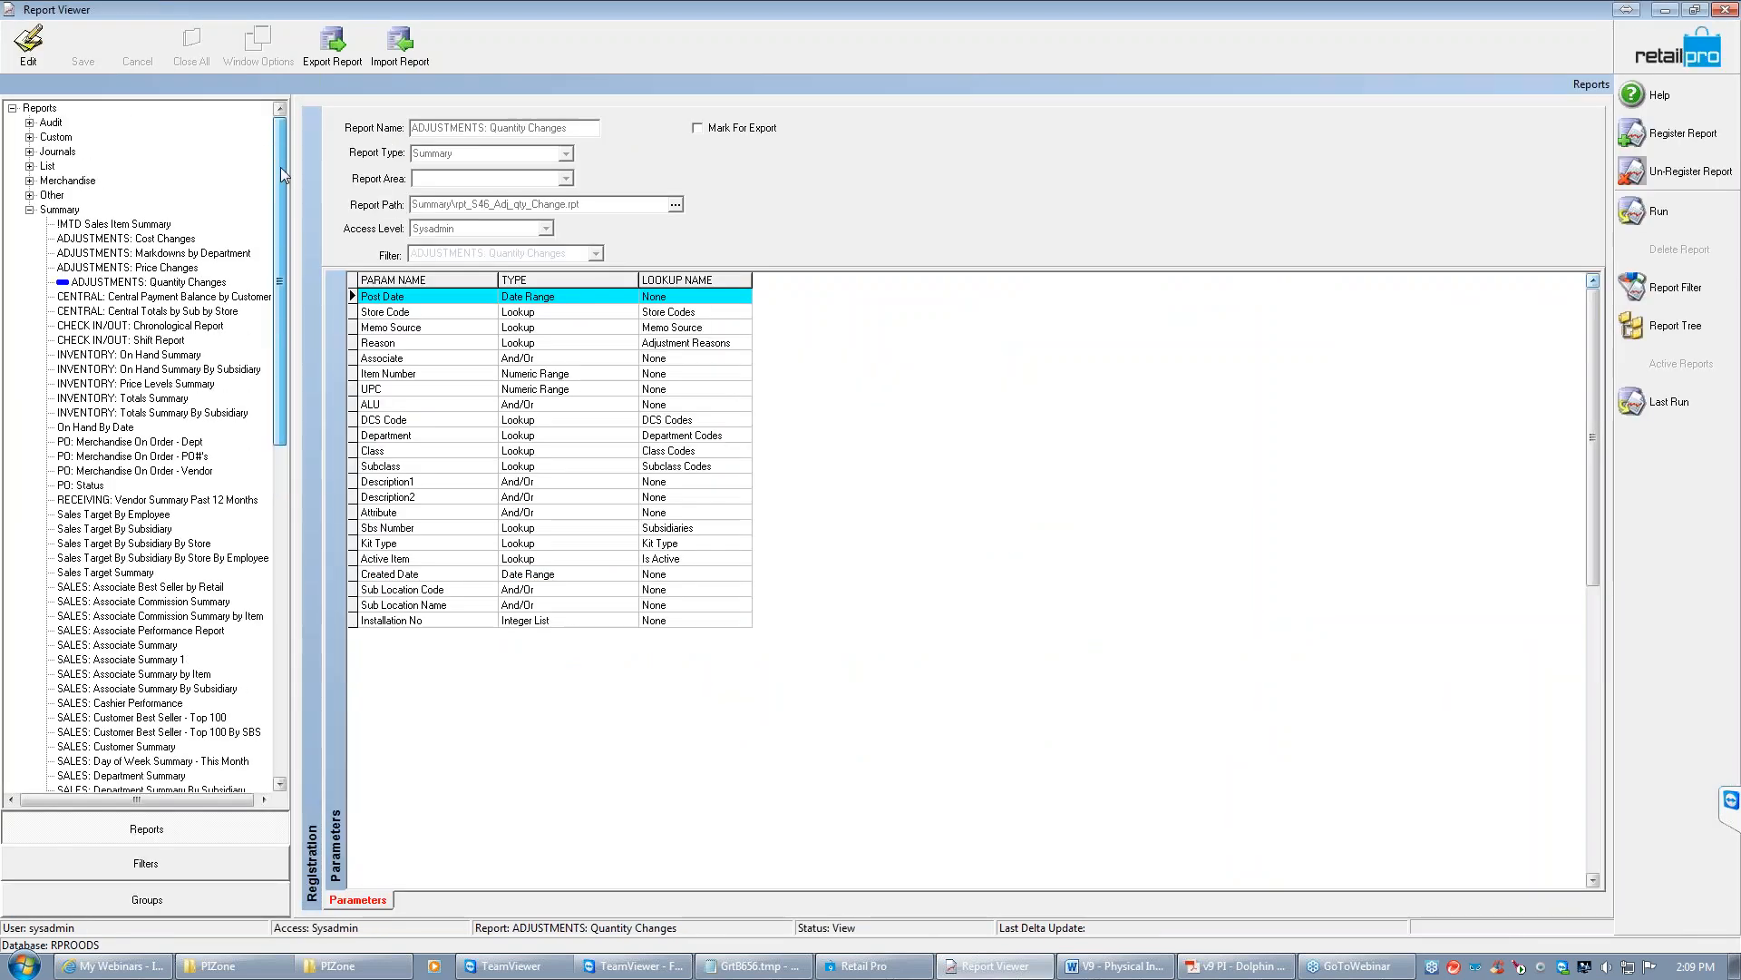
{"action": "left_click", "coordinate": [140, 237]}
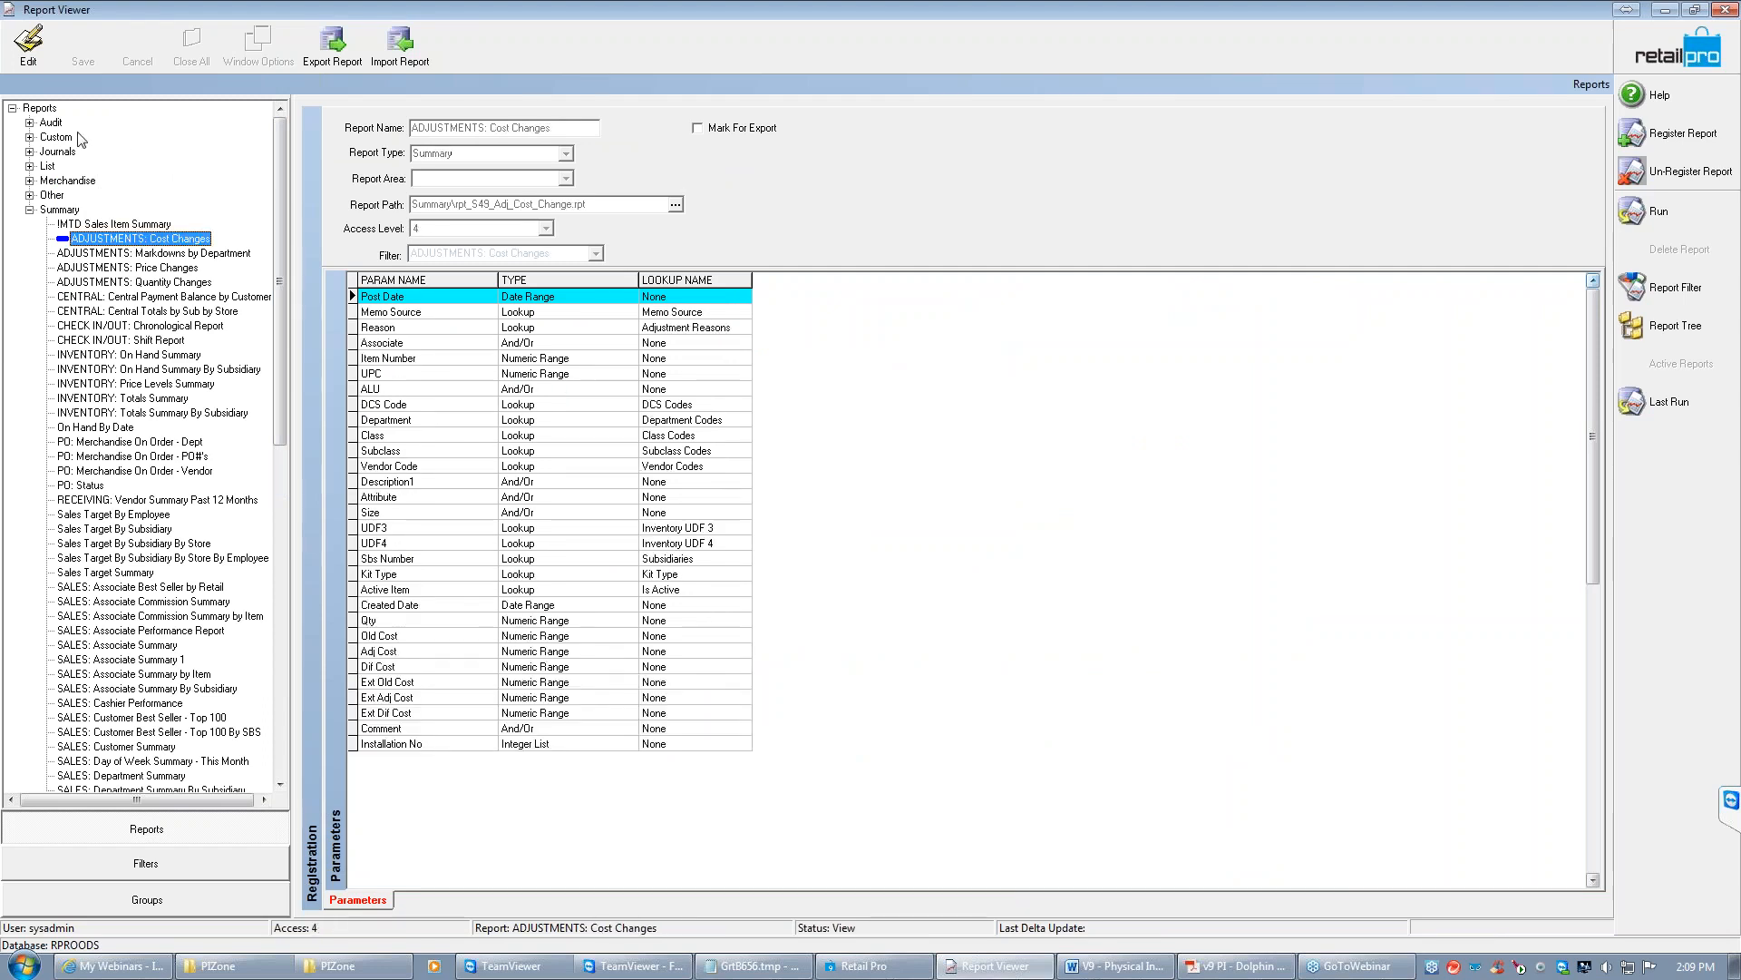
{"action": "left_click", "coordinate": [30, 137]}
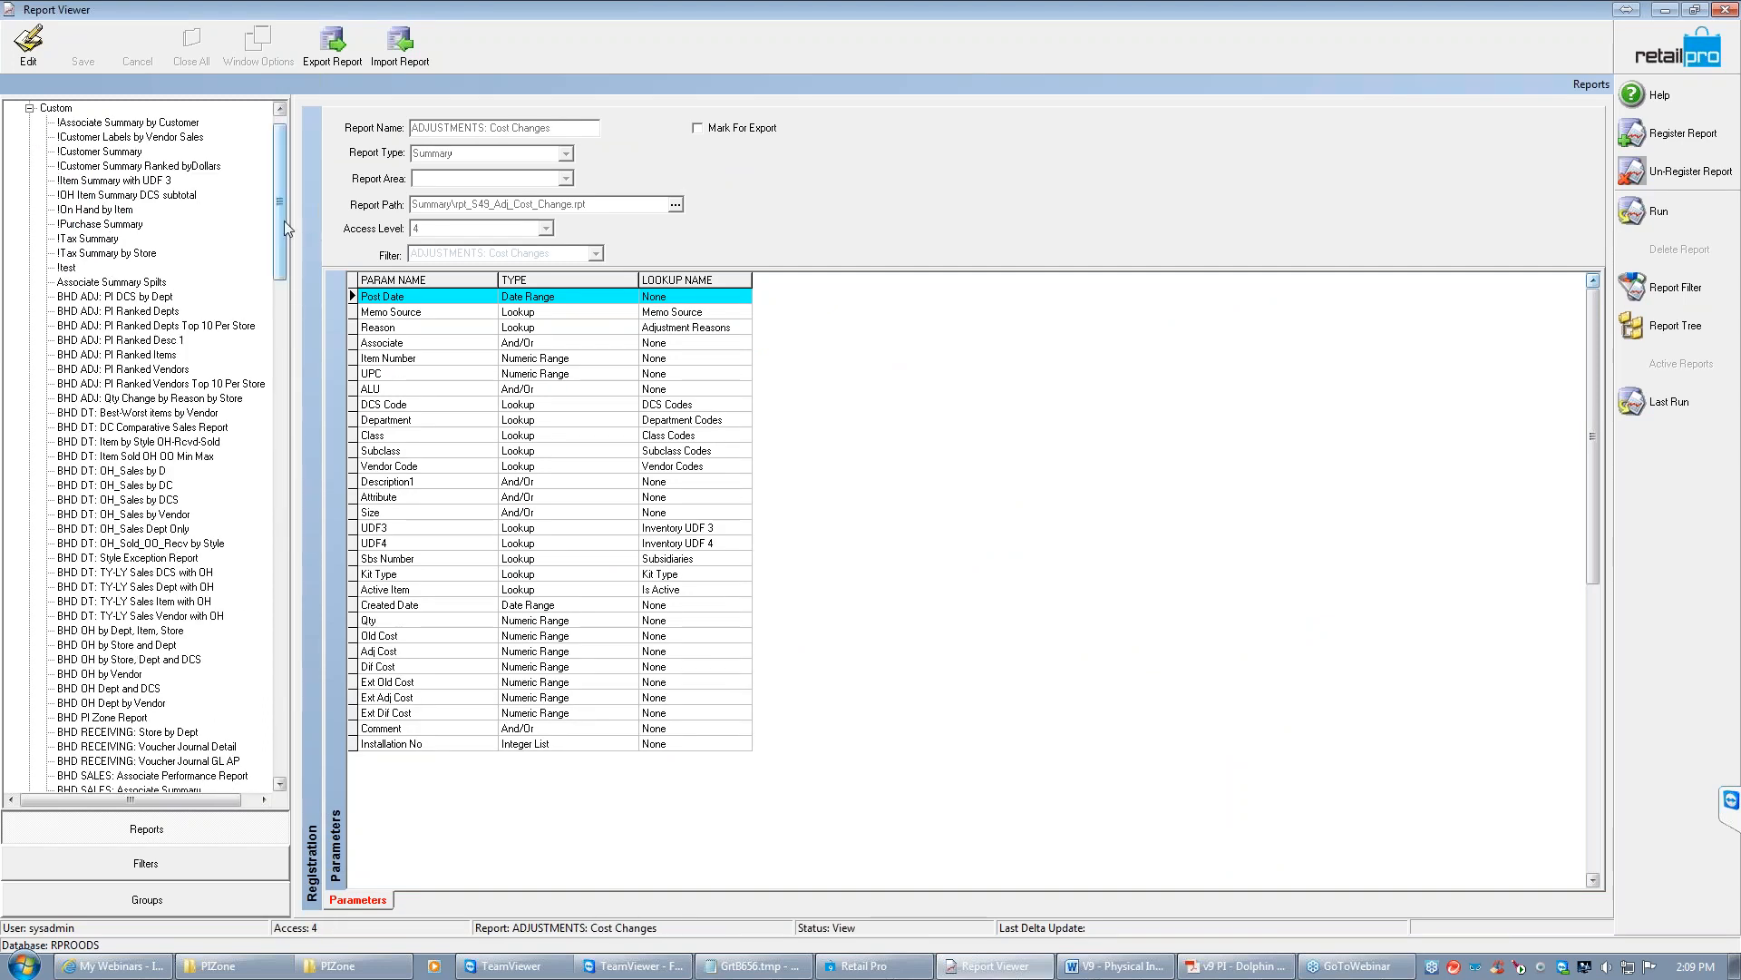
{"action": "left_click_drag", "start_coordinate": [281, 205], "coordinate": [281, 239]}
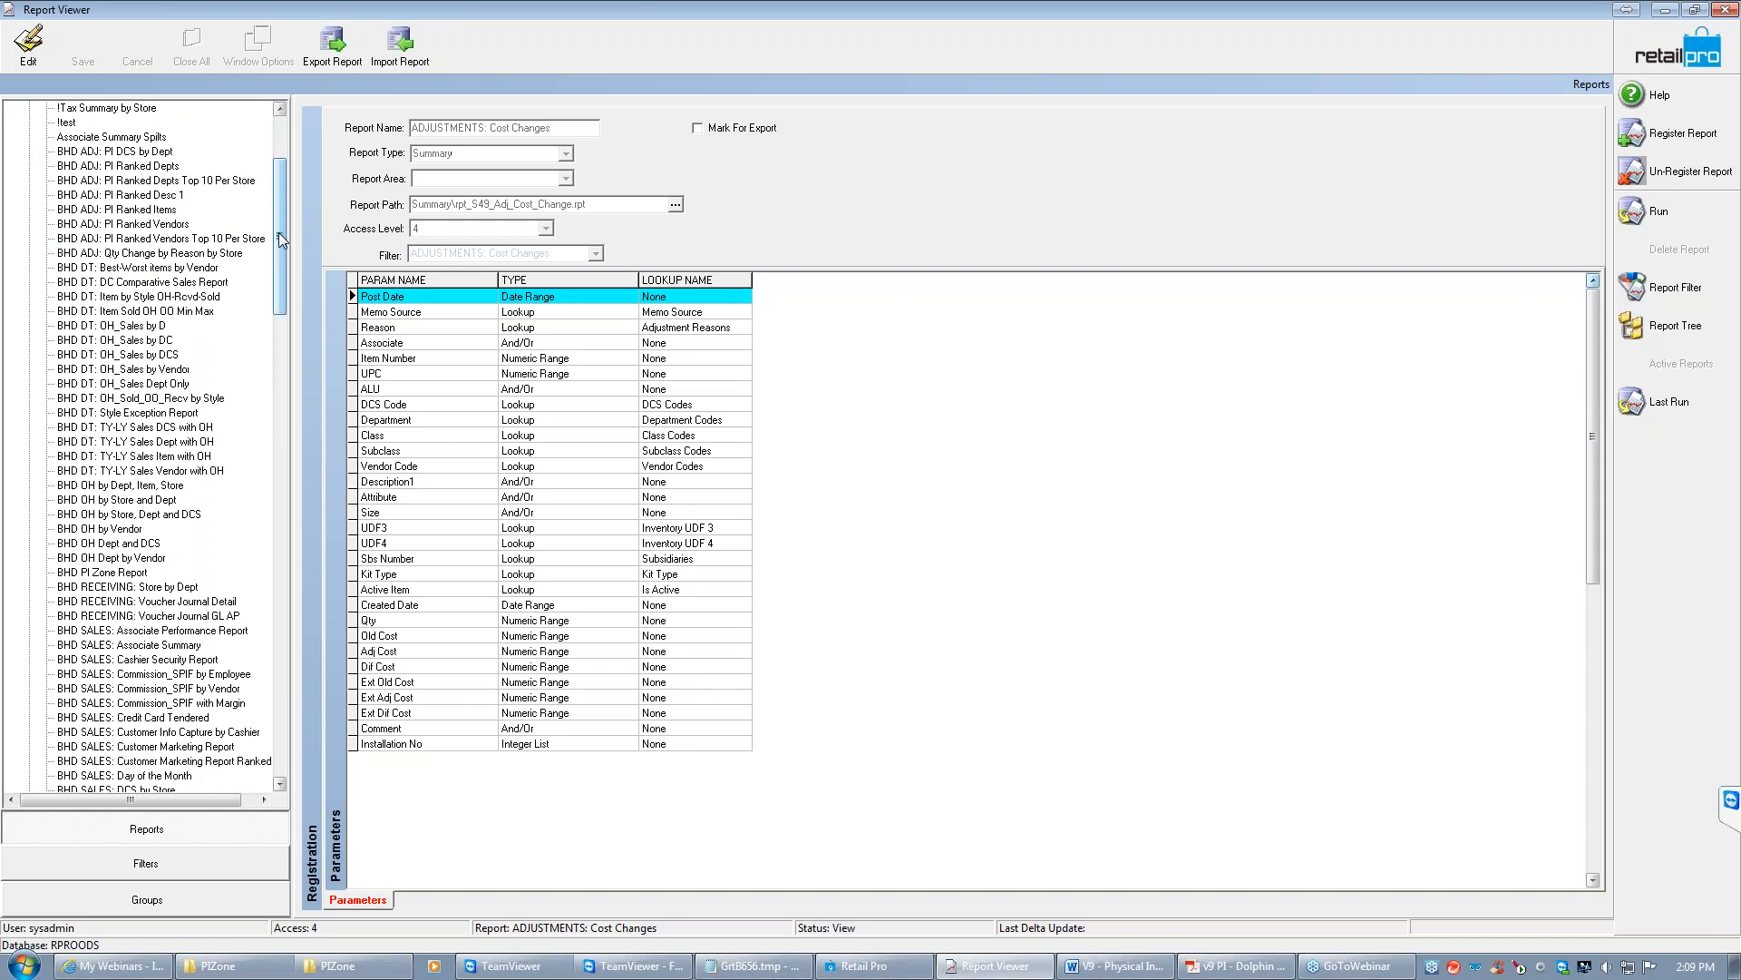
{"action": "left_click", "coordinate": [91, 151]}
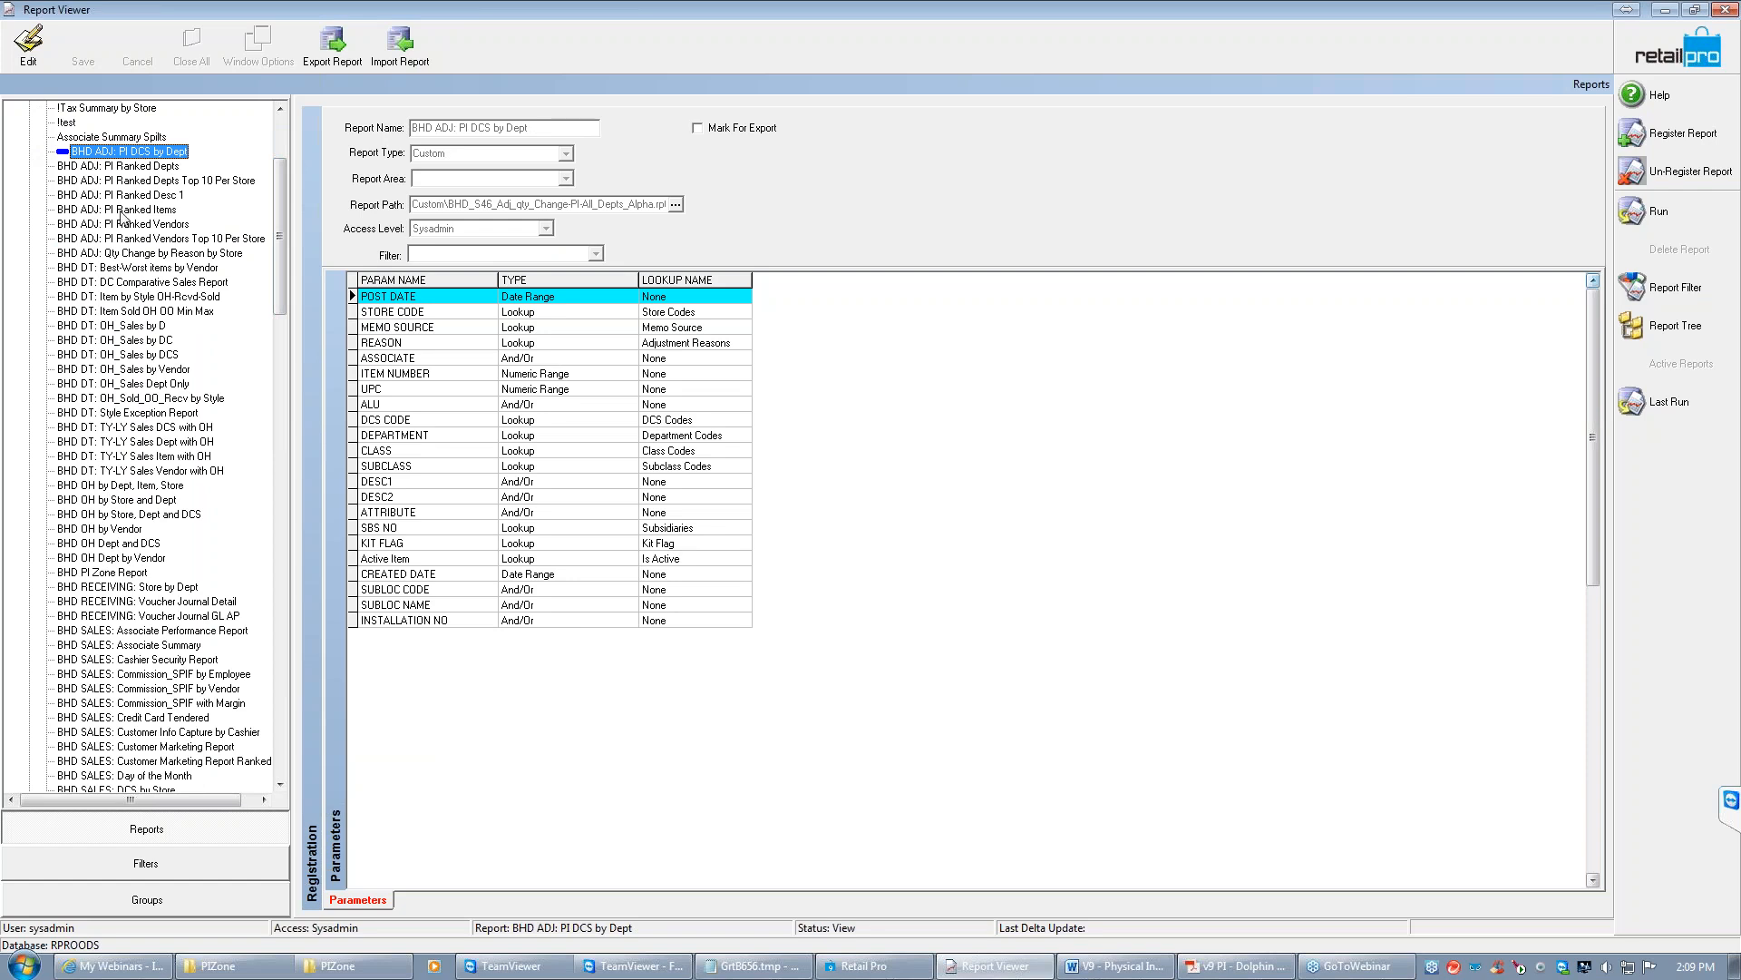
{"action": "left_click", "coordinate": [1733, 286]}
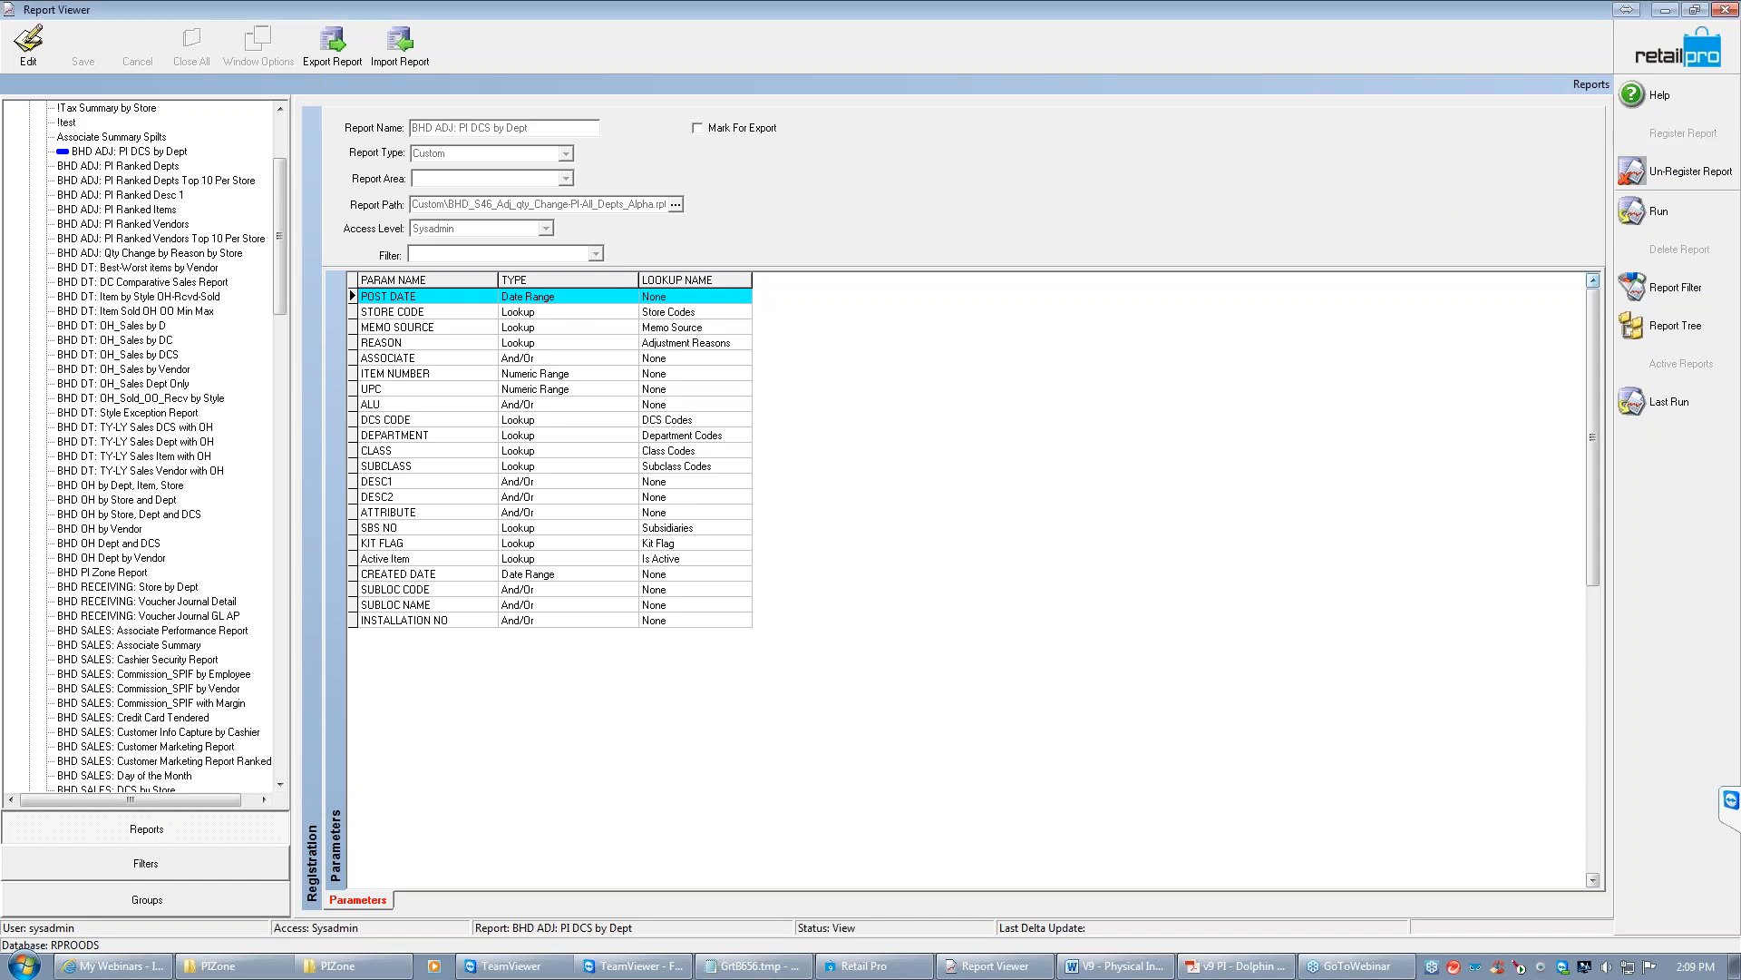
{"action": "left_click", "coordinate": [181, 238]}
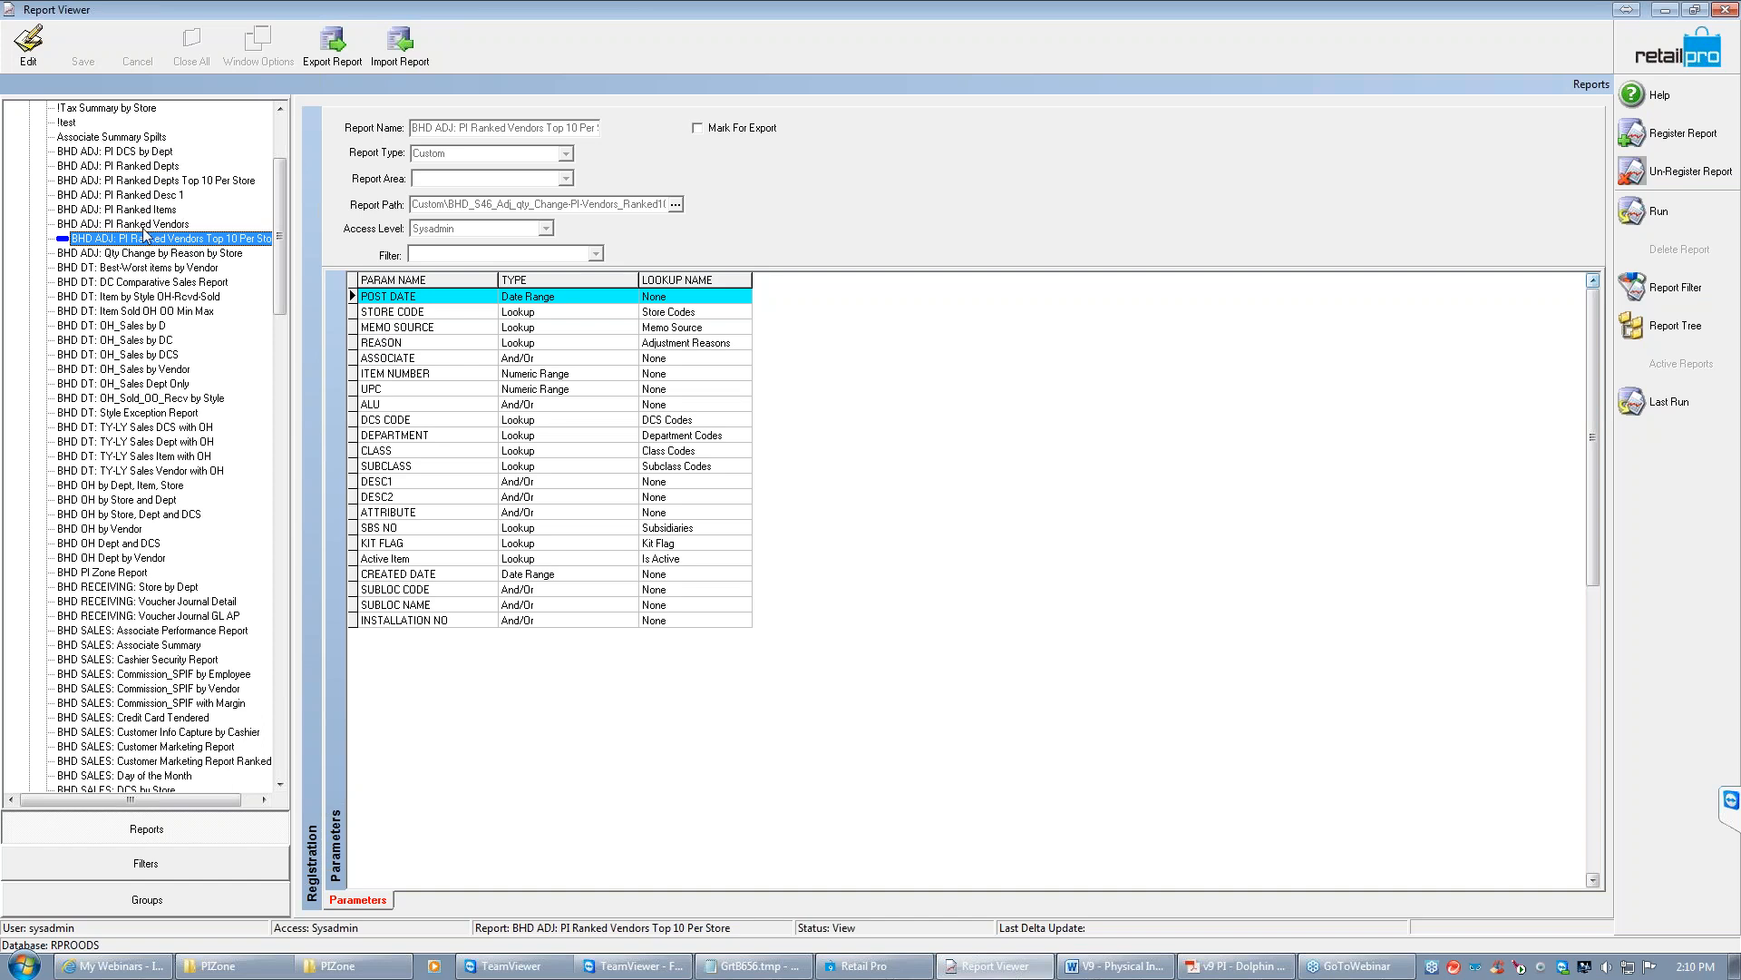
{"action": "left_click", "coordinate": [118, 152]}
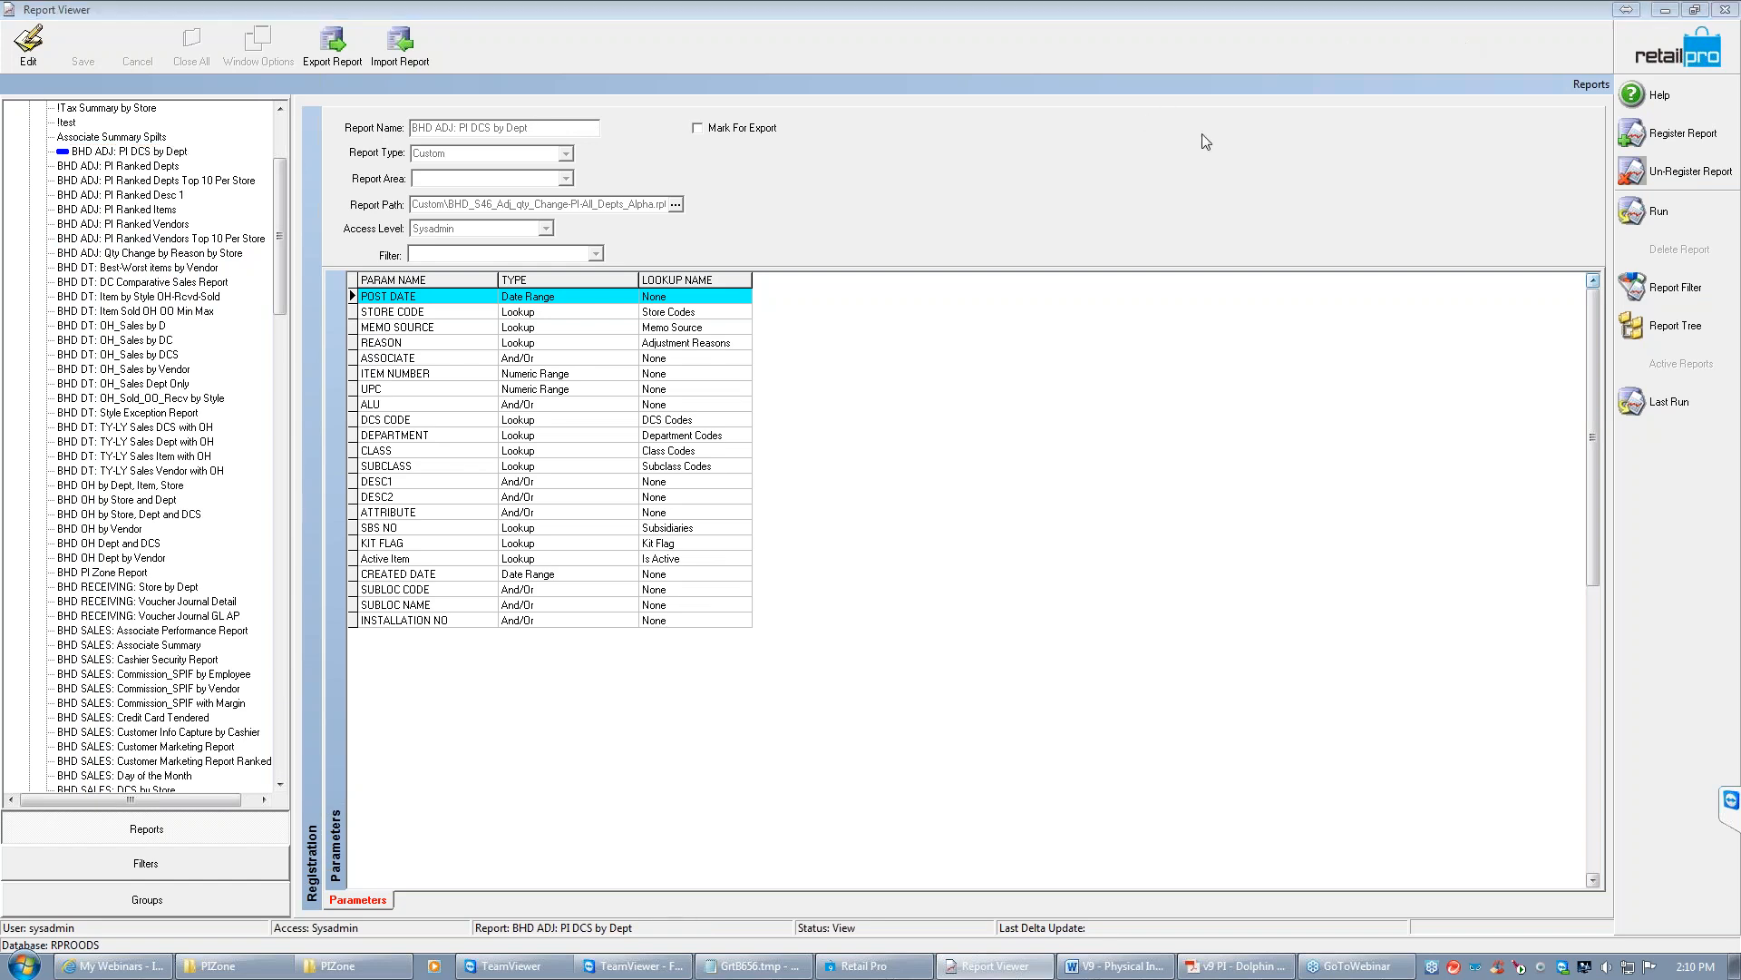
{"action": "left_click", "coordinate": [1478, 51]}
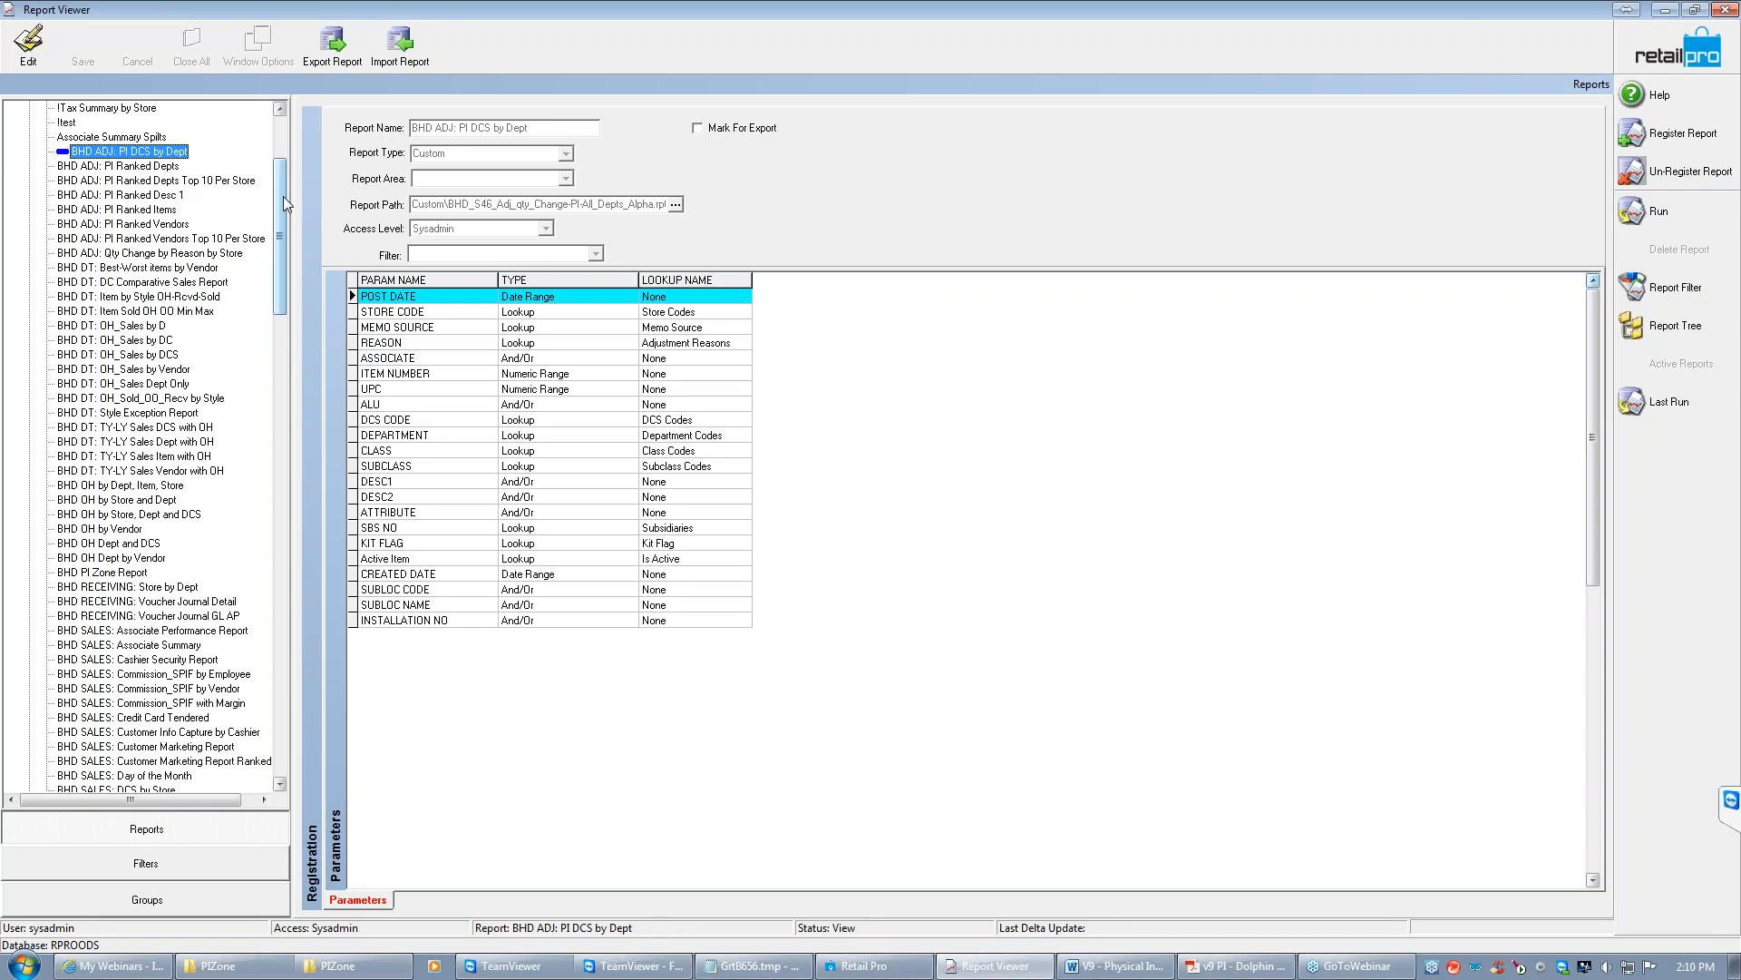
Try to run the BHD ADJ: PI DCS by Dept report with its default criteria, and close the report window
{"action": "left_click_drag", "start_coordinate": [282, 196], "coordinate": [280, 156]}
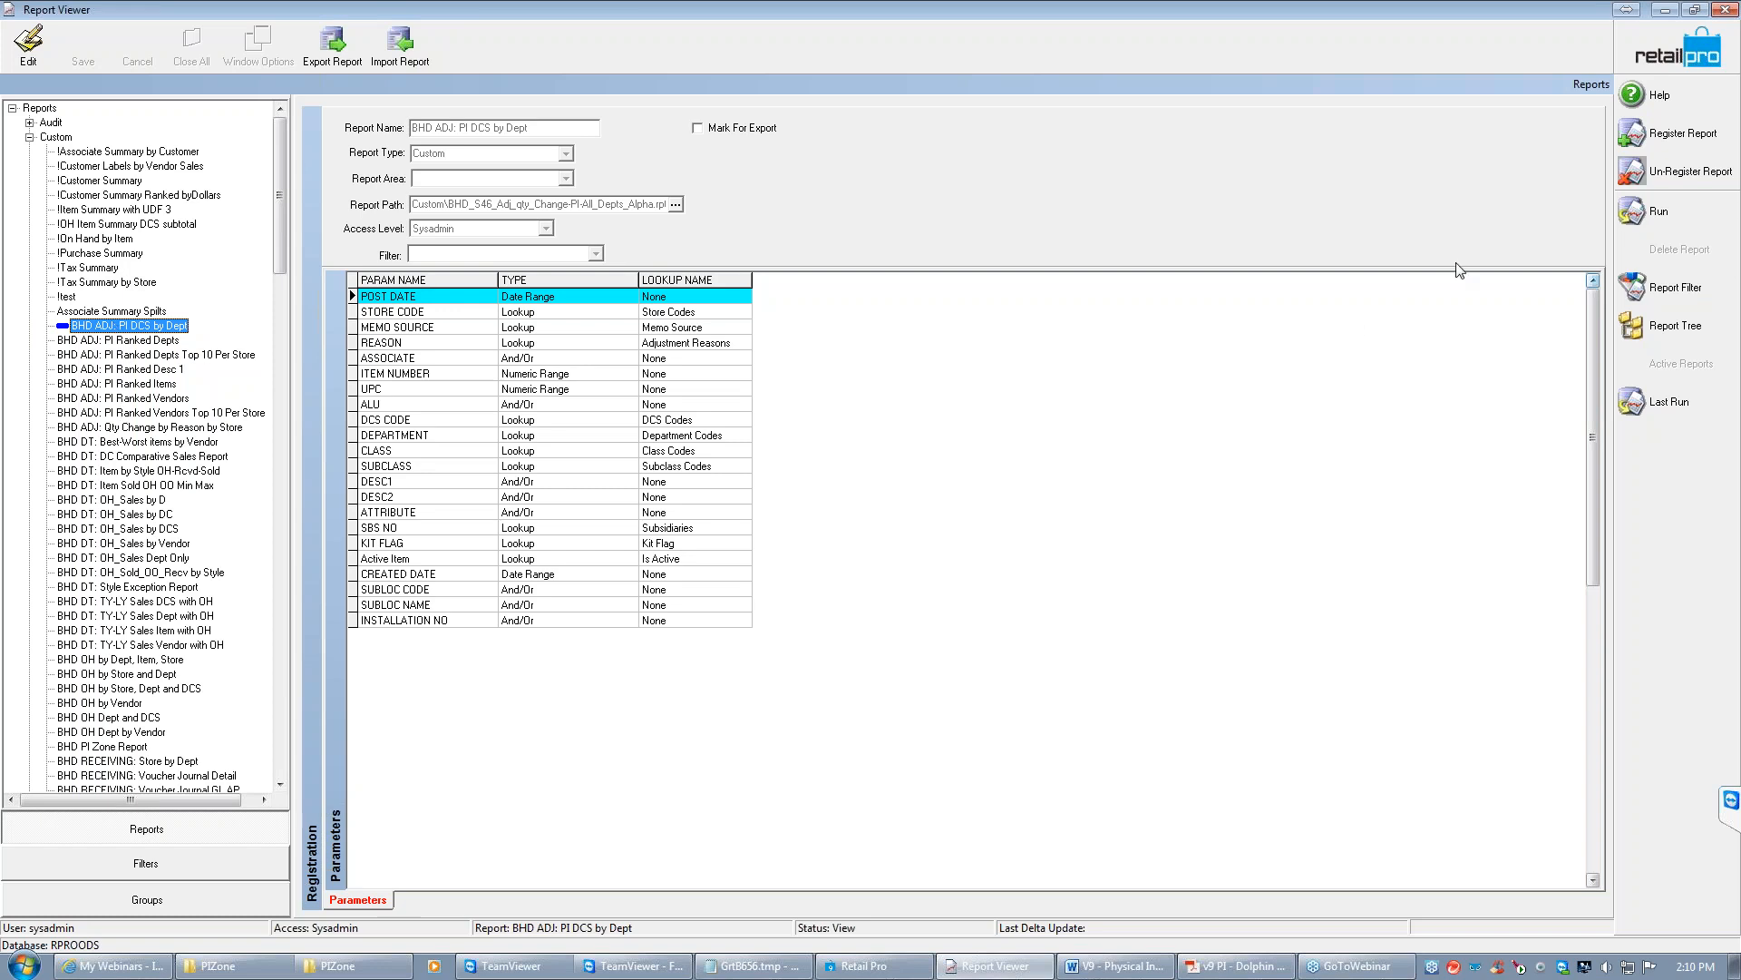
{"action": "left_click", "coordinate": [1652, 211]}
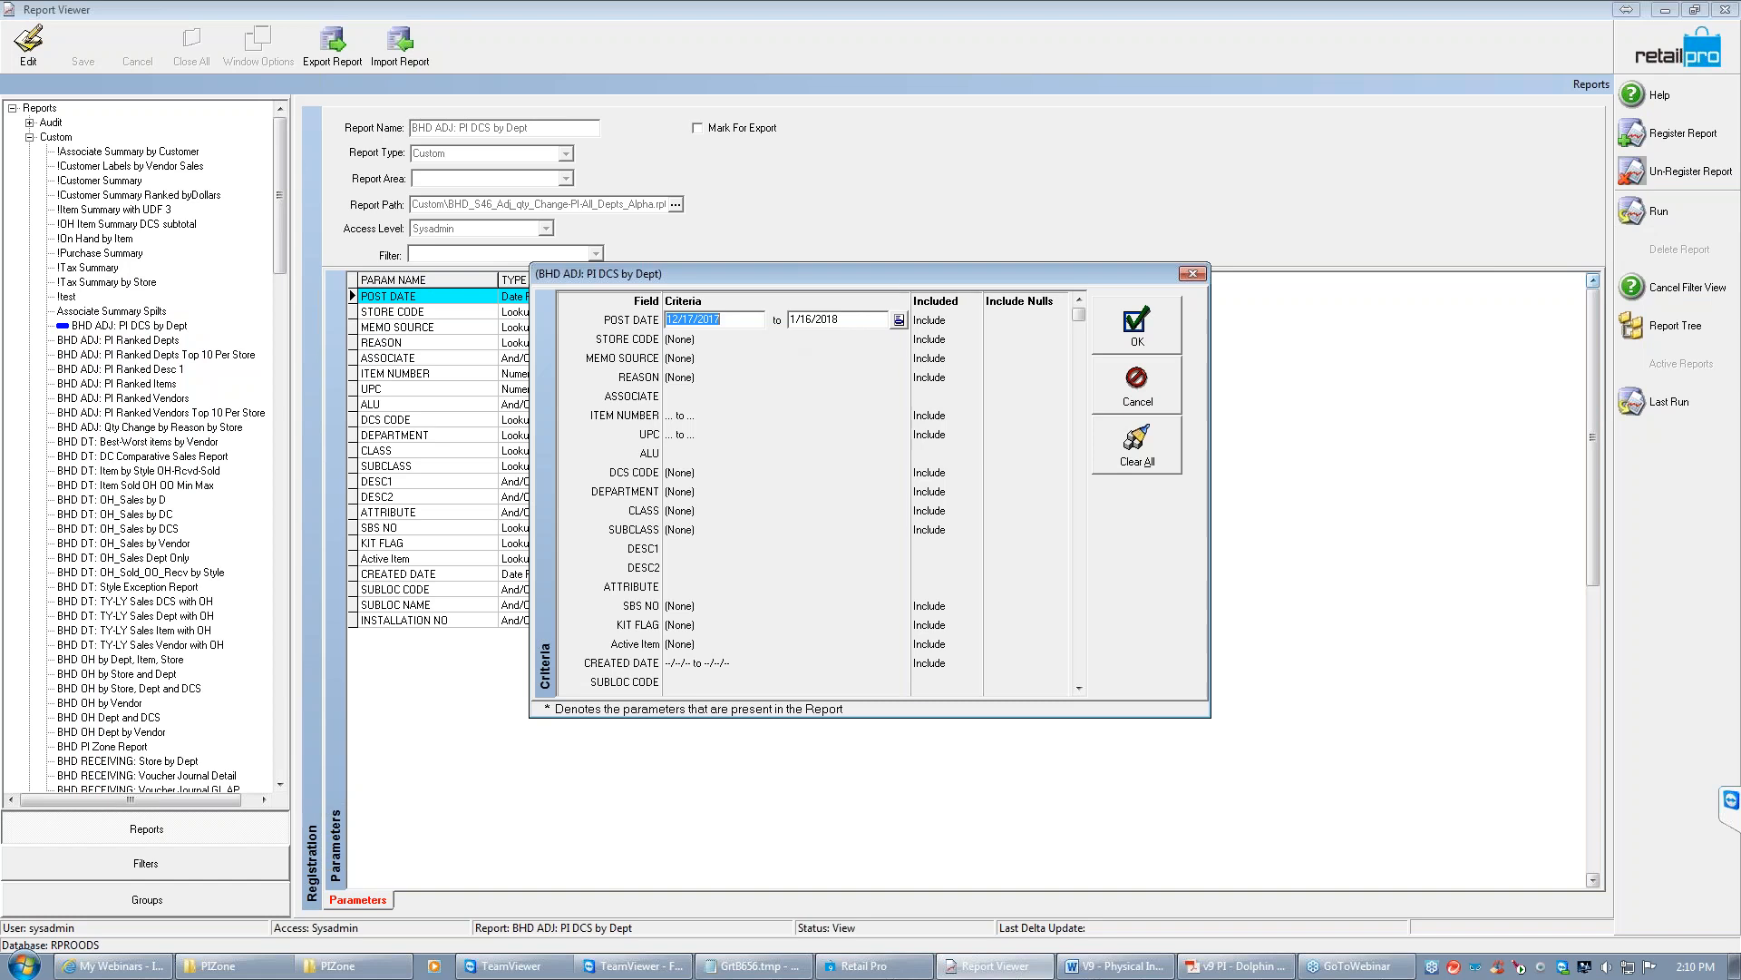
{"action": "left_click", "coordinate": [1145, 328]}
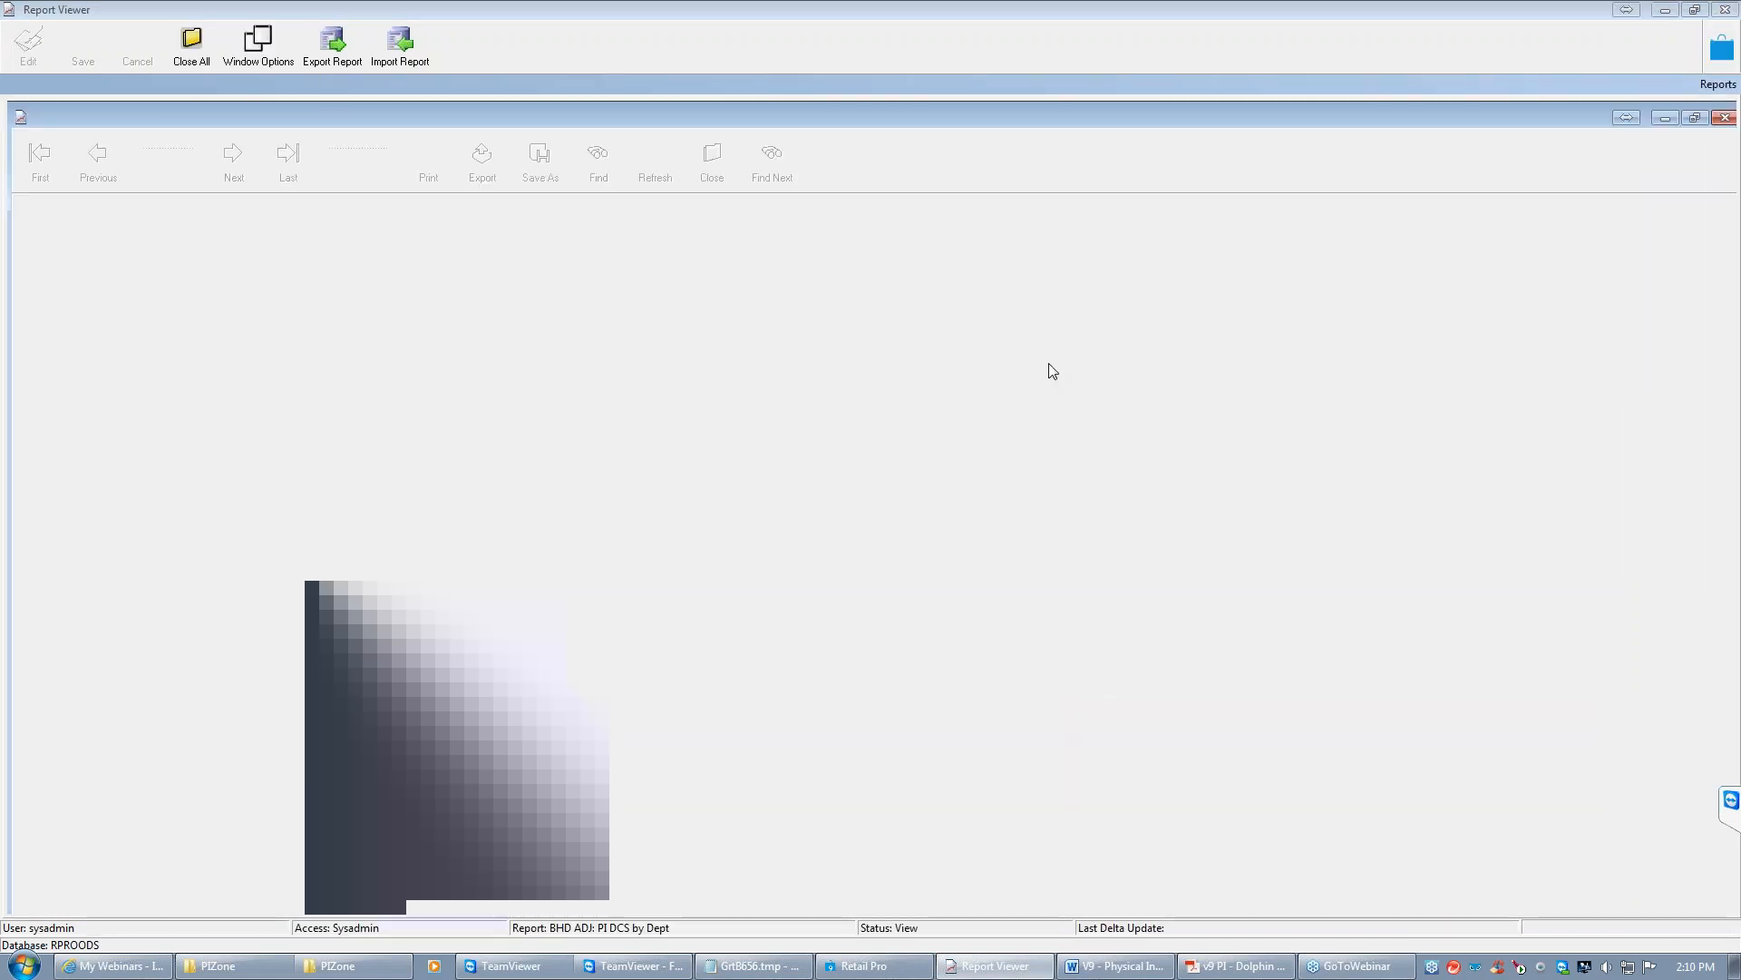
{"action": "left_click", "coordinate": [839, 521]}
{"action": "mouse_move", "coordinate": [1729, 285]}
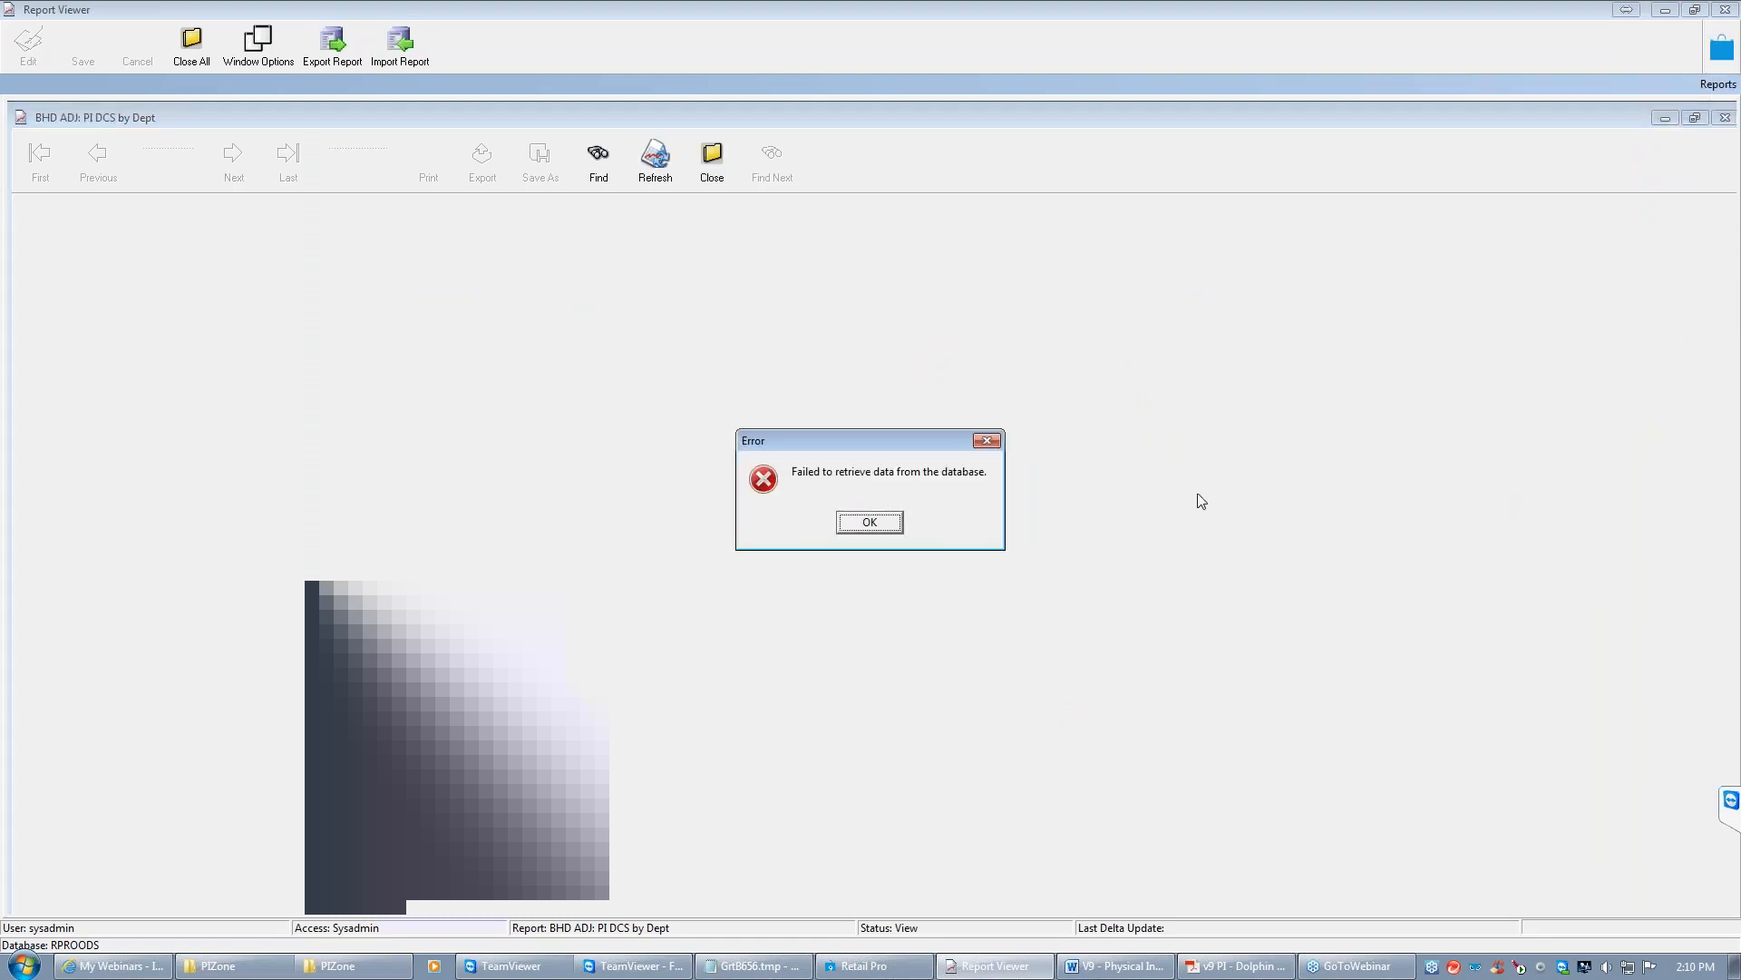
{"action": "left_click", "coordinate": [869, 524]}
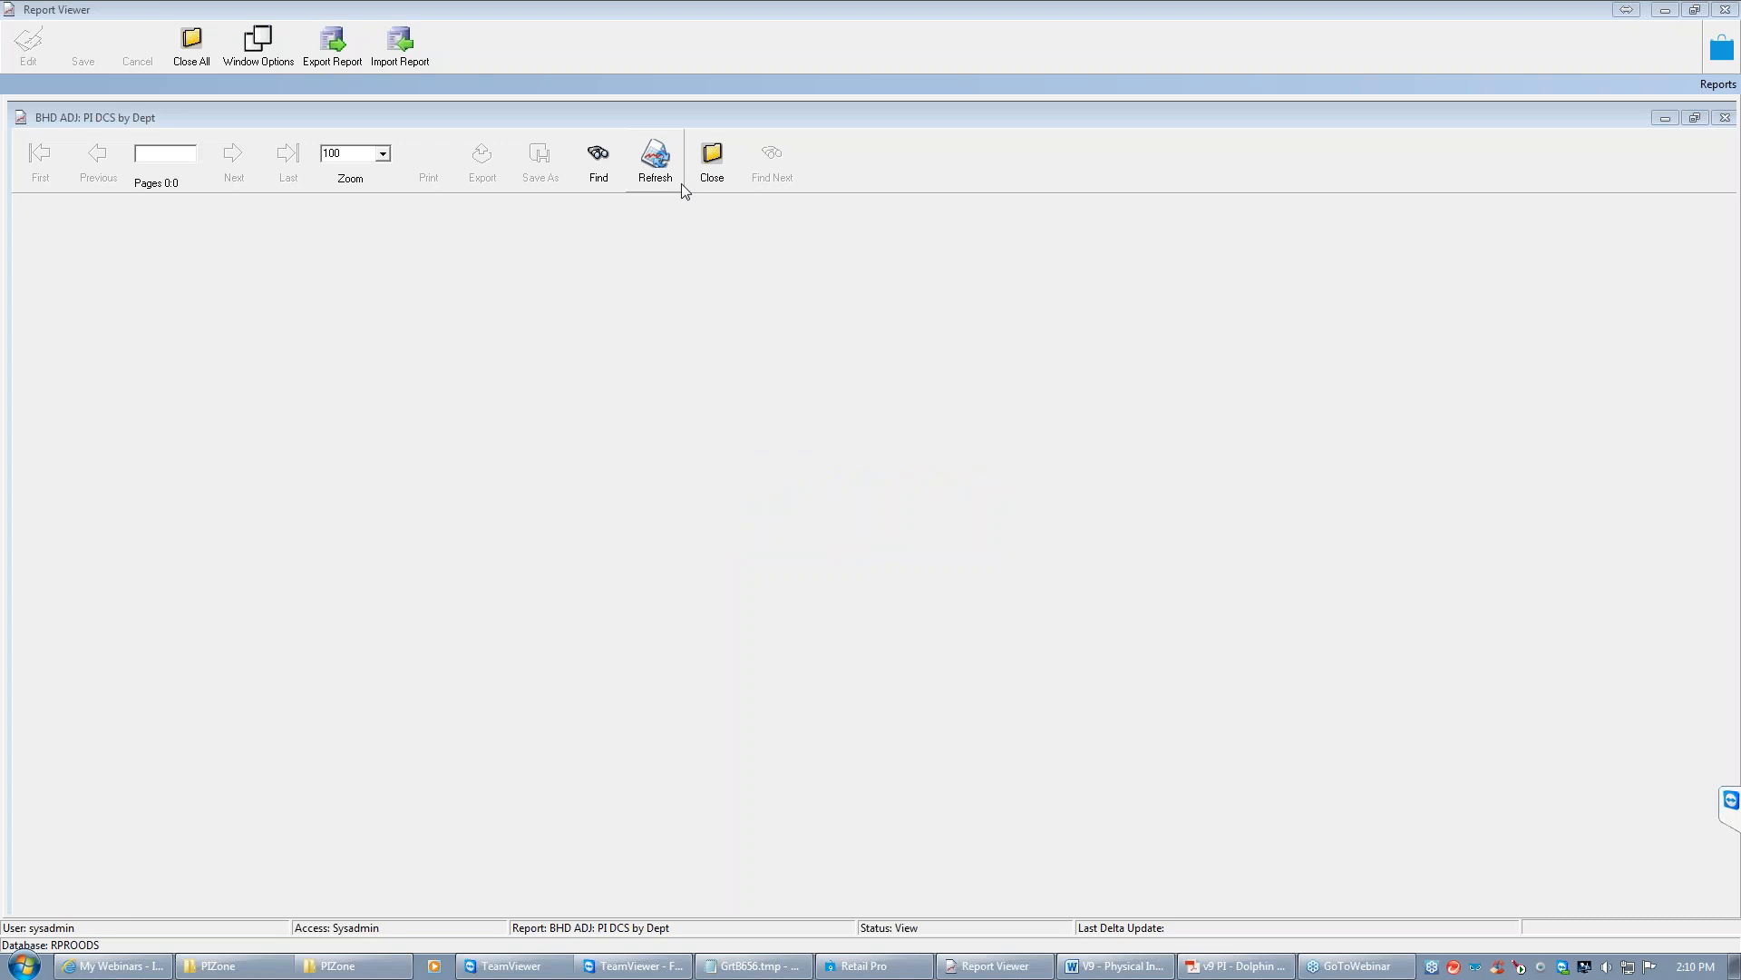
{"action": "left_click", "coordinate": [712, 165]}
{"action": "left_click", "coordinate": [853, 526]}
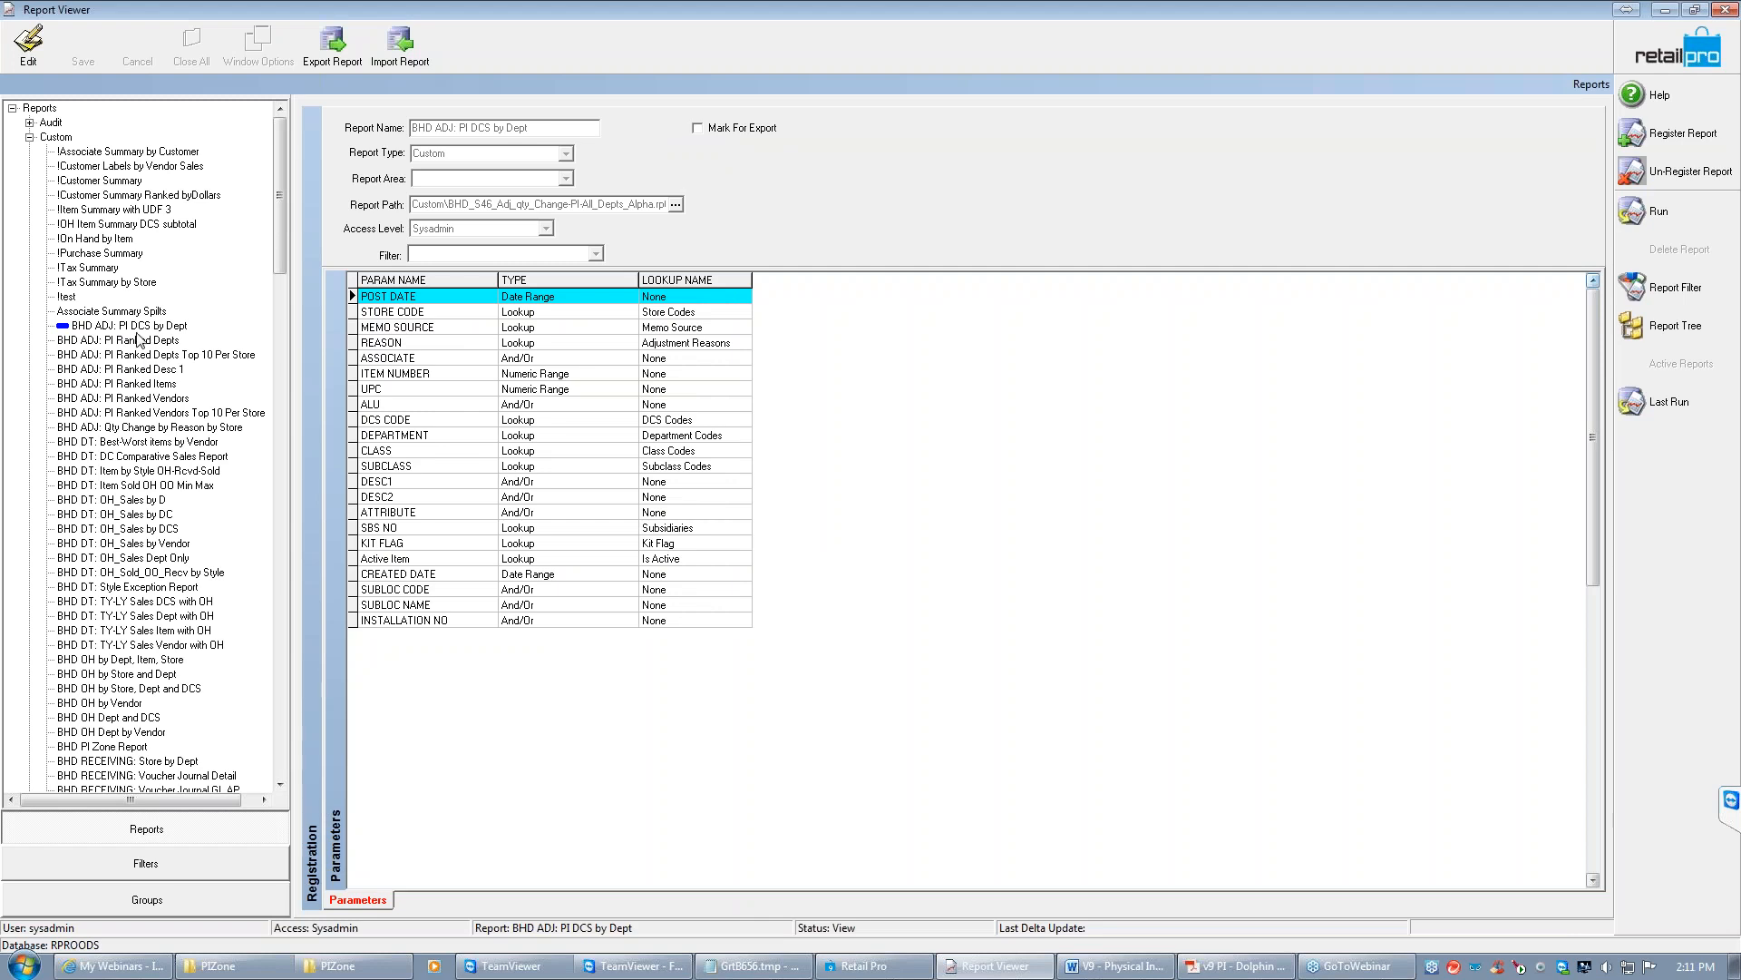
Try to run the BHD ADJ: PI Ranked Desc 1 report with default criteria and without updating its report file, and close the report
{"action": "left_click", "coordinate": [132, 370]}
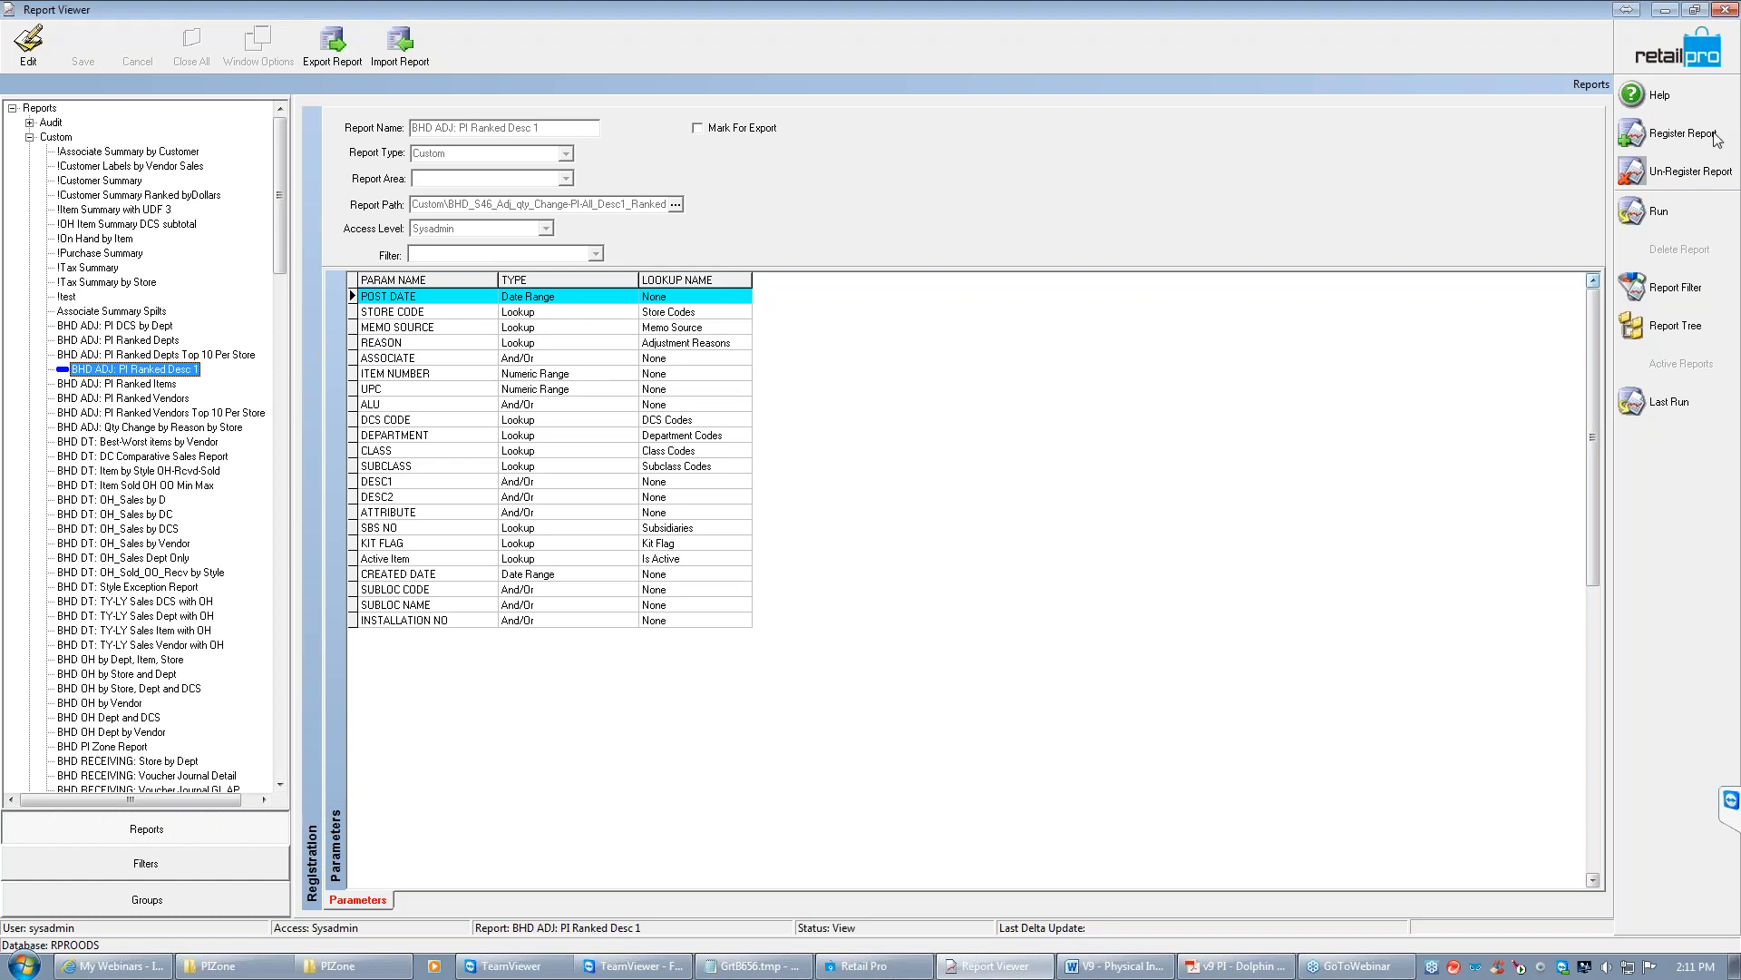
{"action": "left_click", "coordinate": [1667, 213]}
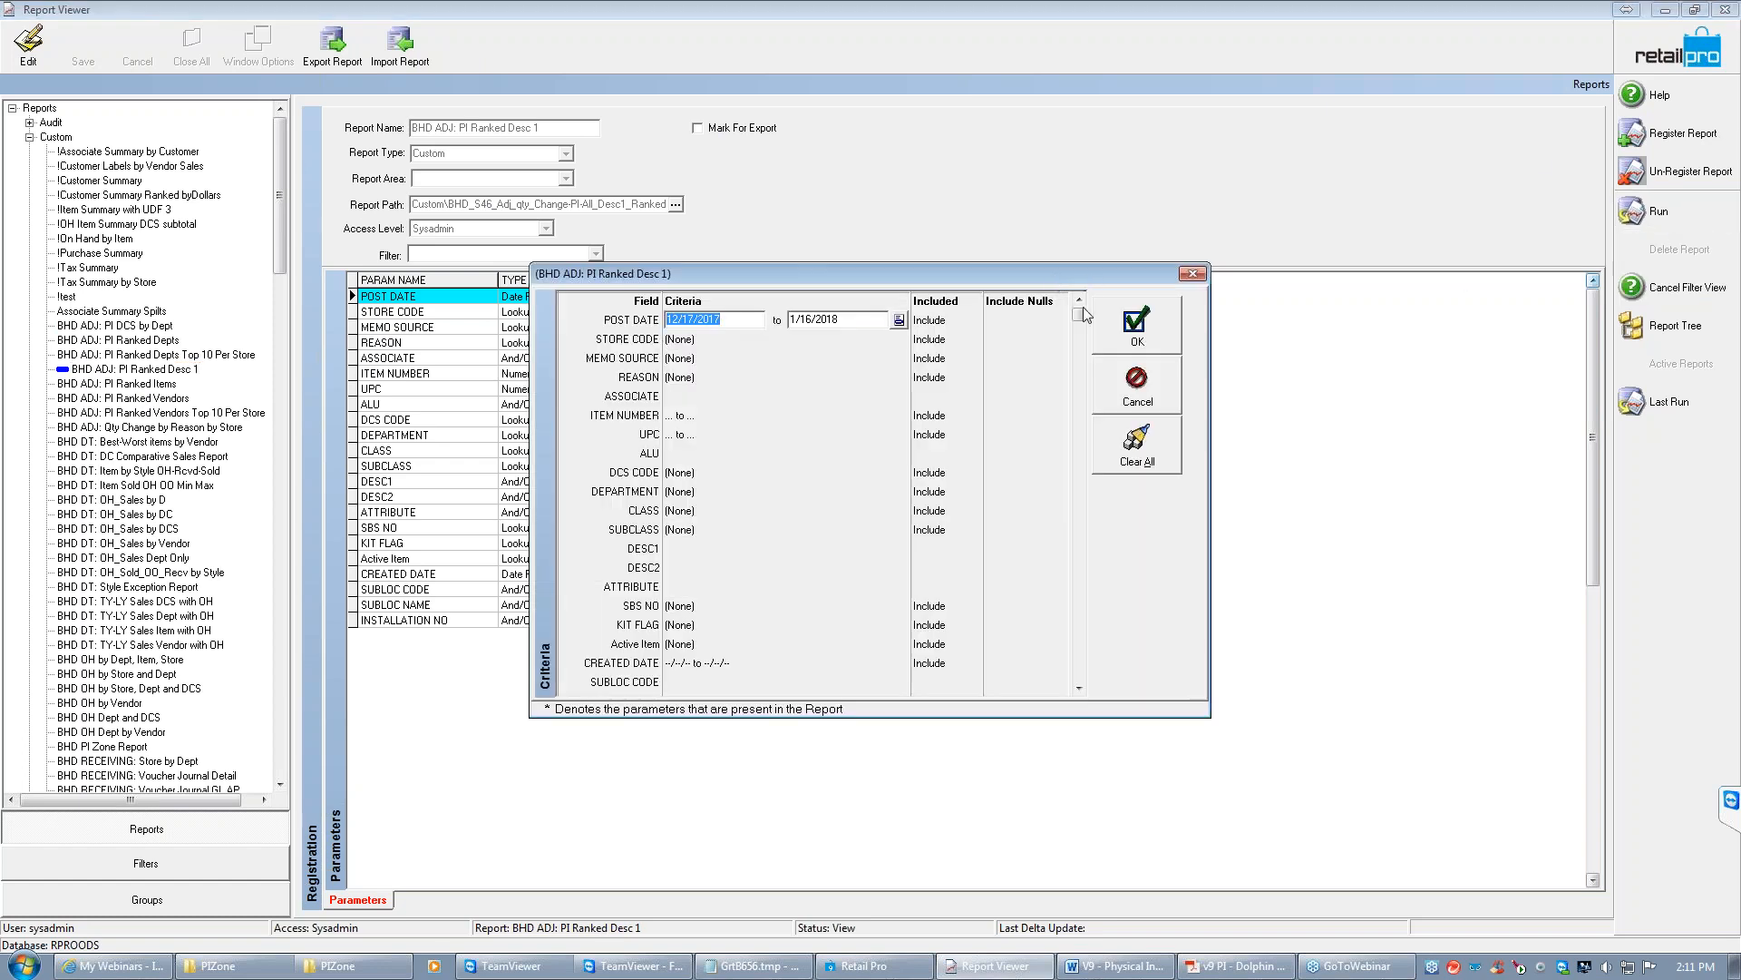
{"action": "left_click", "coordinate": [1134, 327]}
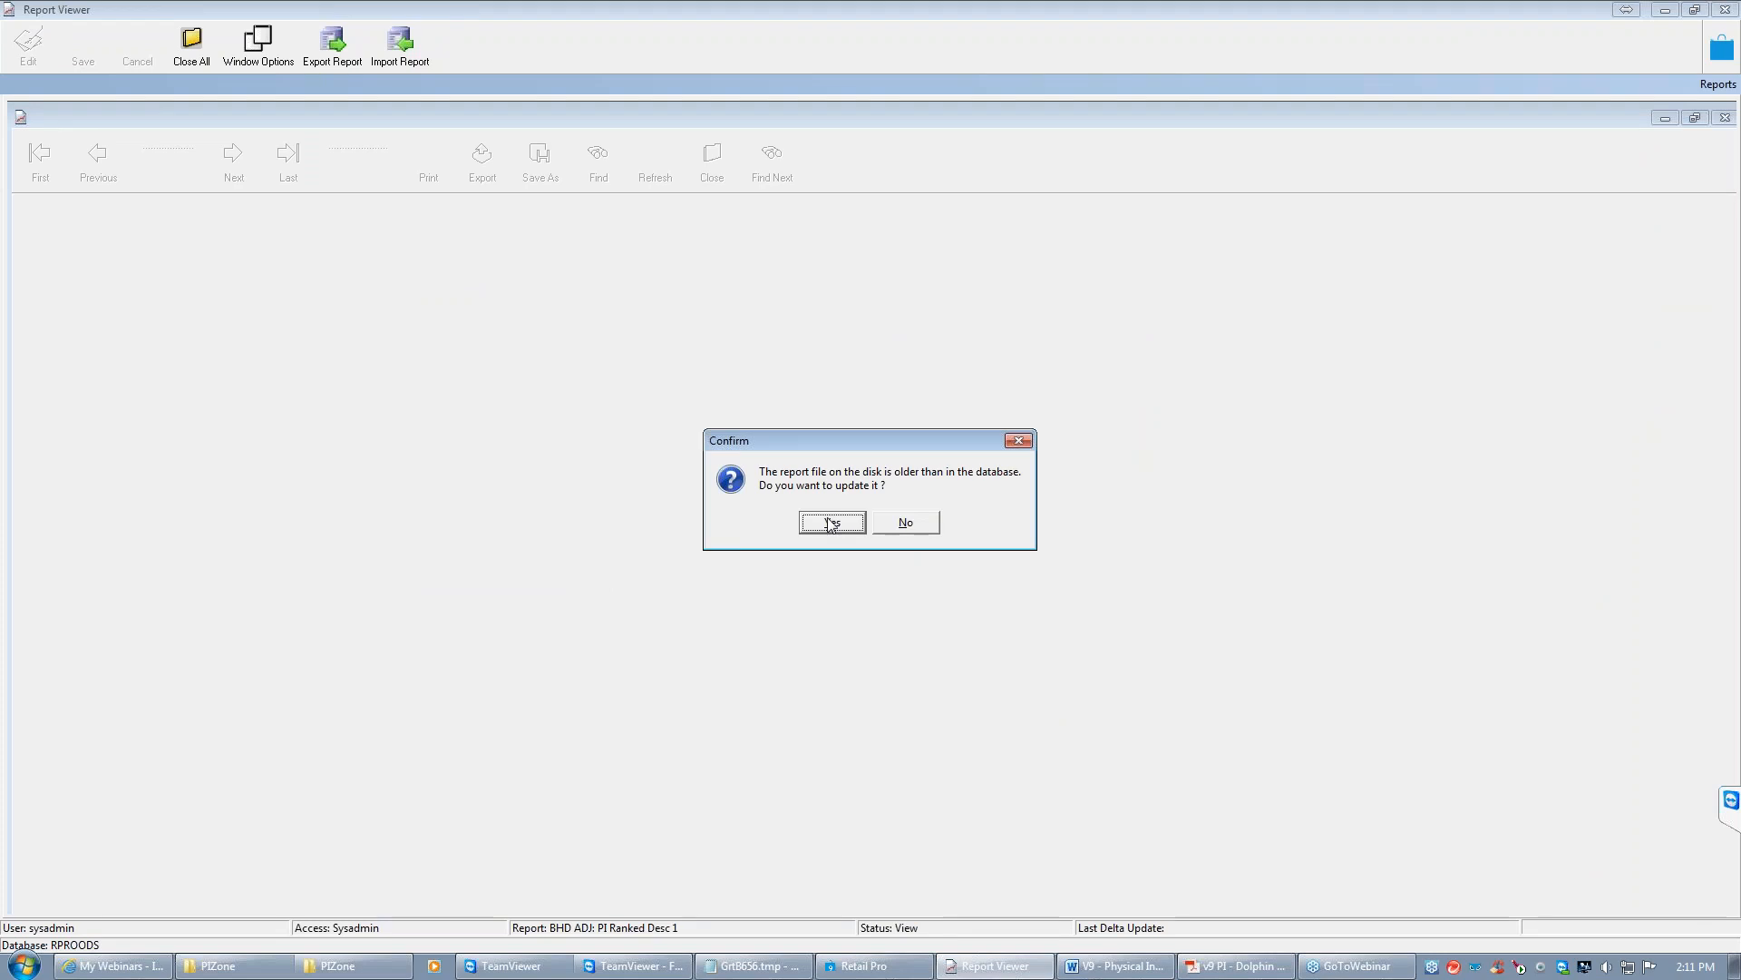
{"action": "left_click", "coordinate": [906, 523]}
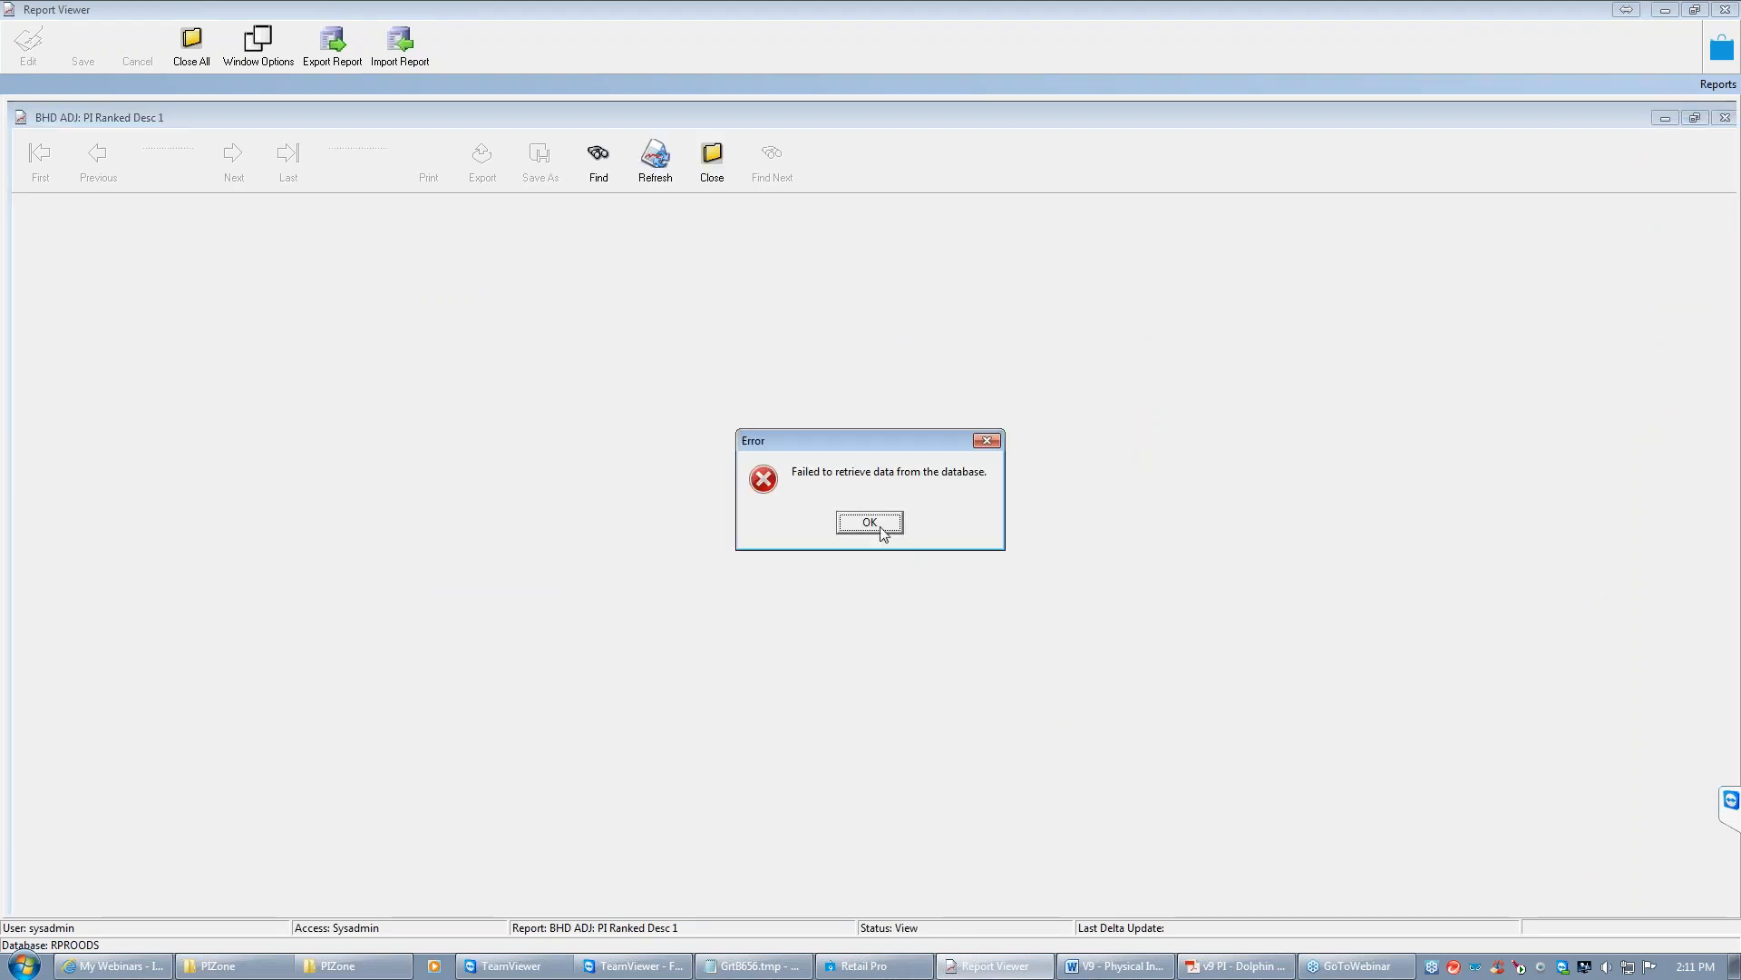
{"action": "left_click", "coordinate": [863, 526]}
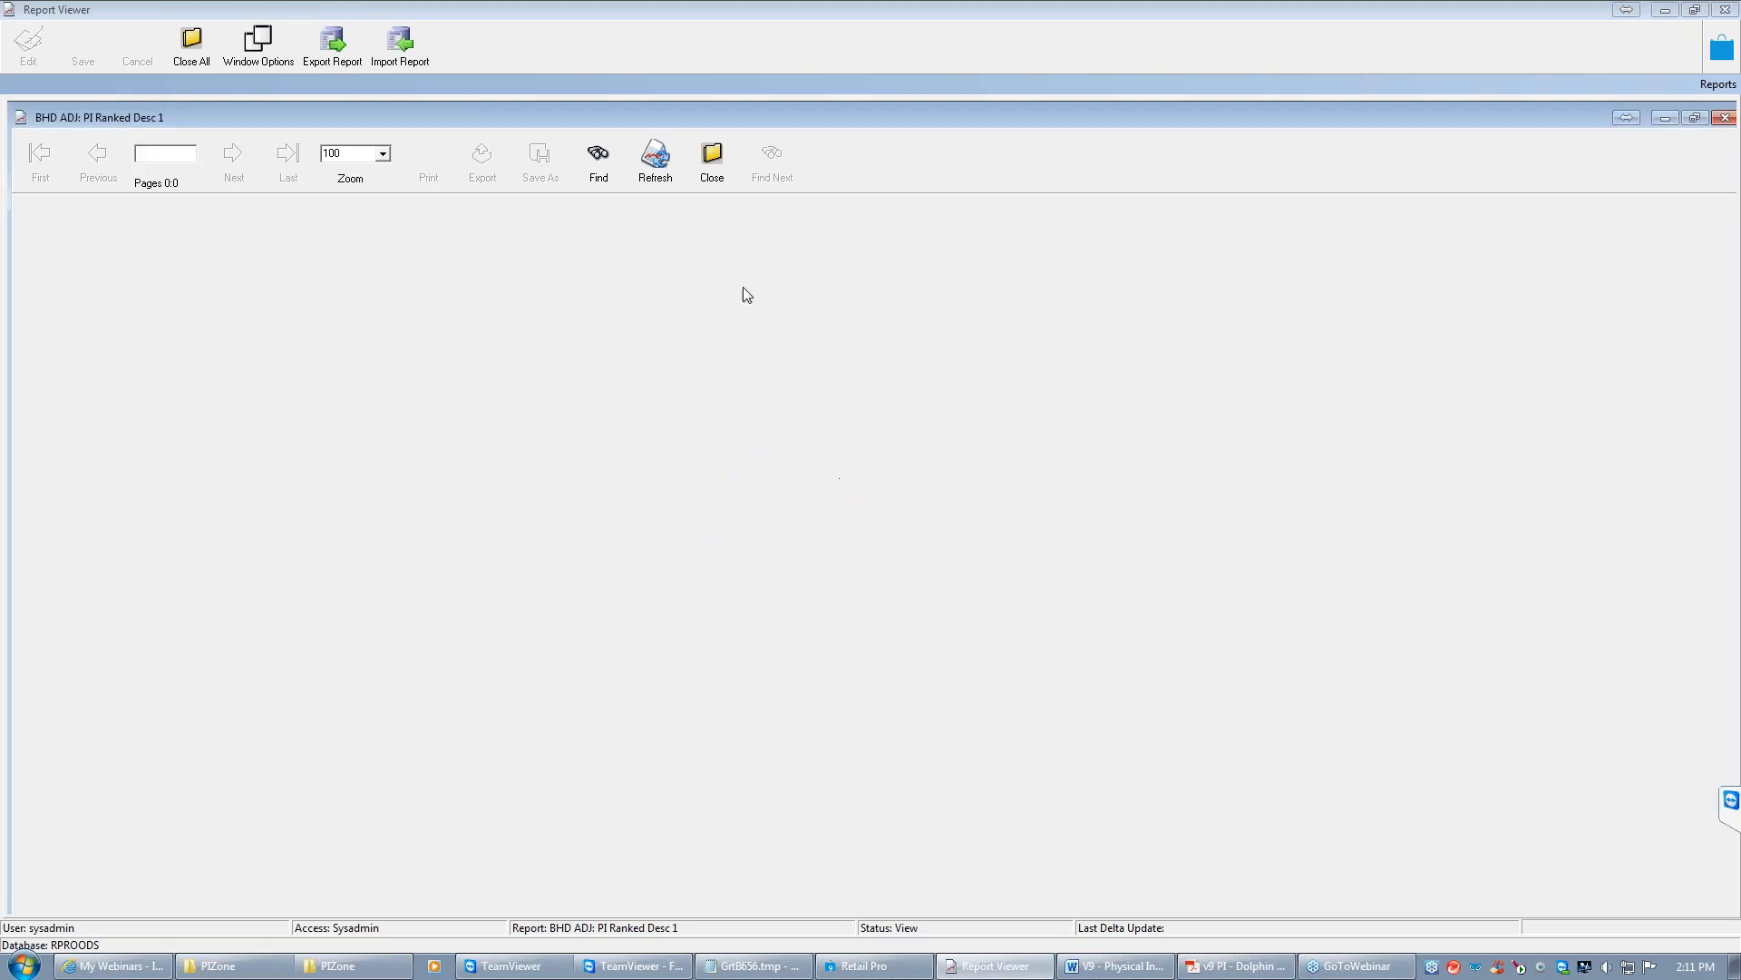
{"action": "left_click", "coordinate": [711, 180]}
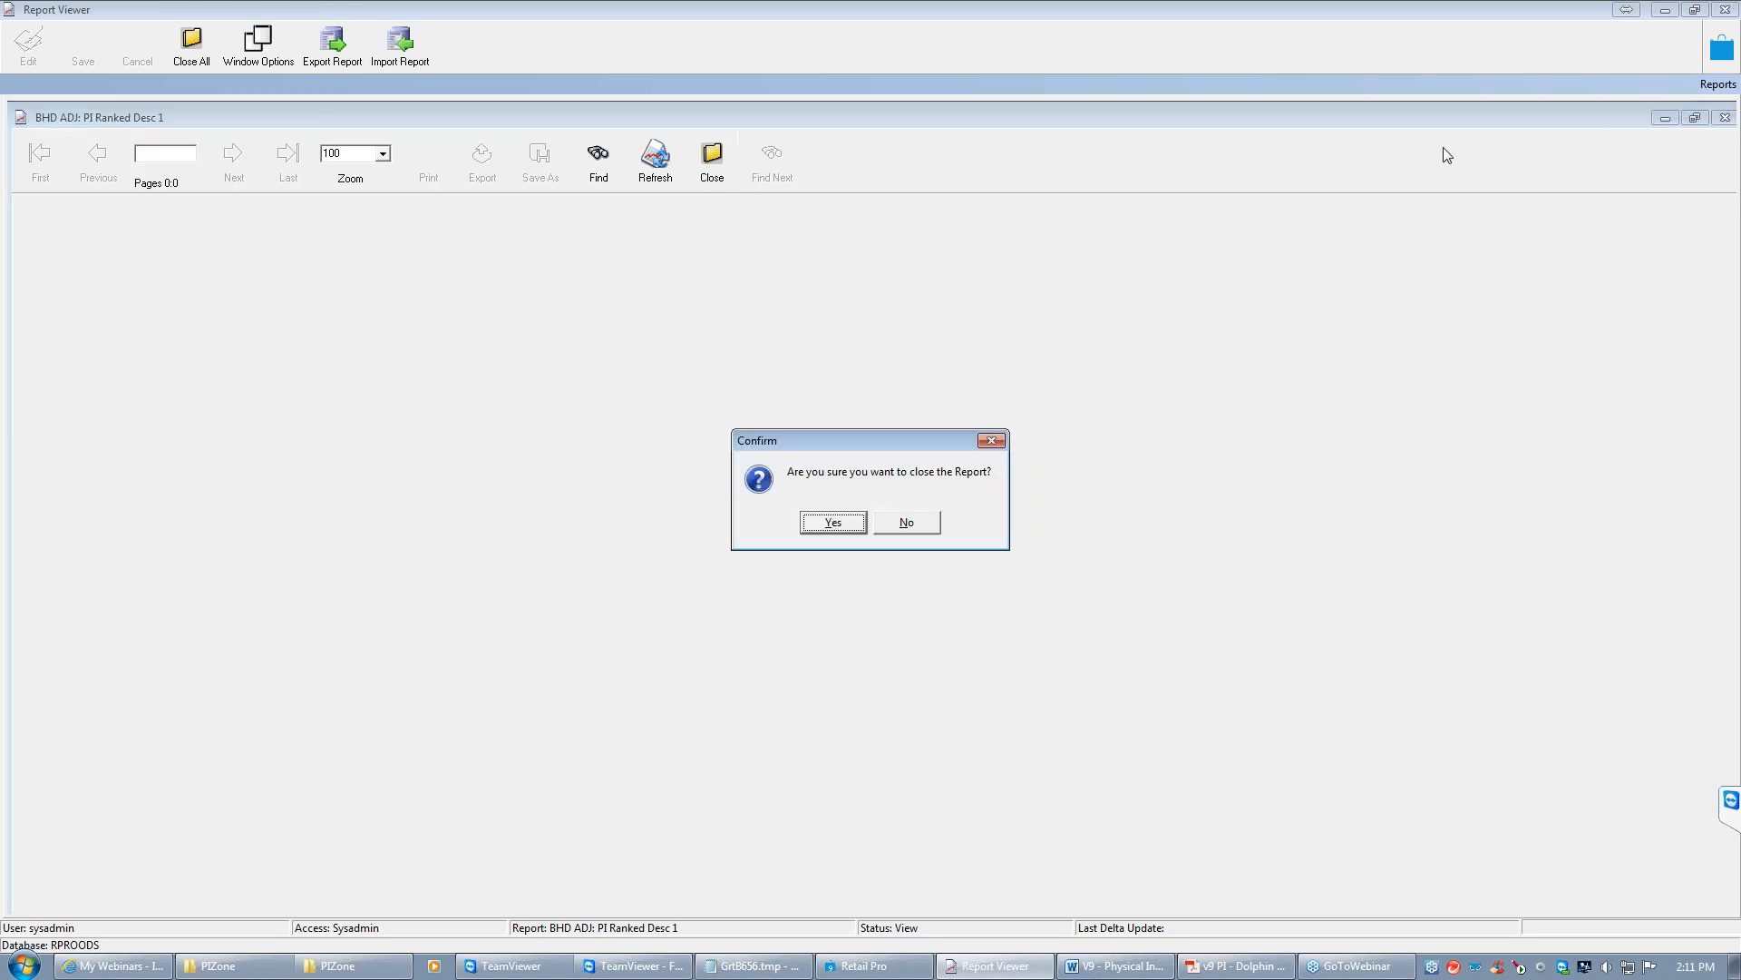
{"action": "left_click", "coordinate": [834, 523]}
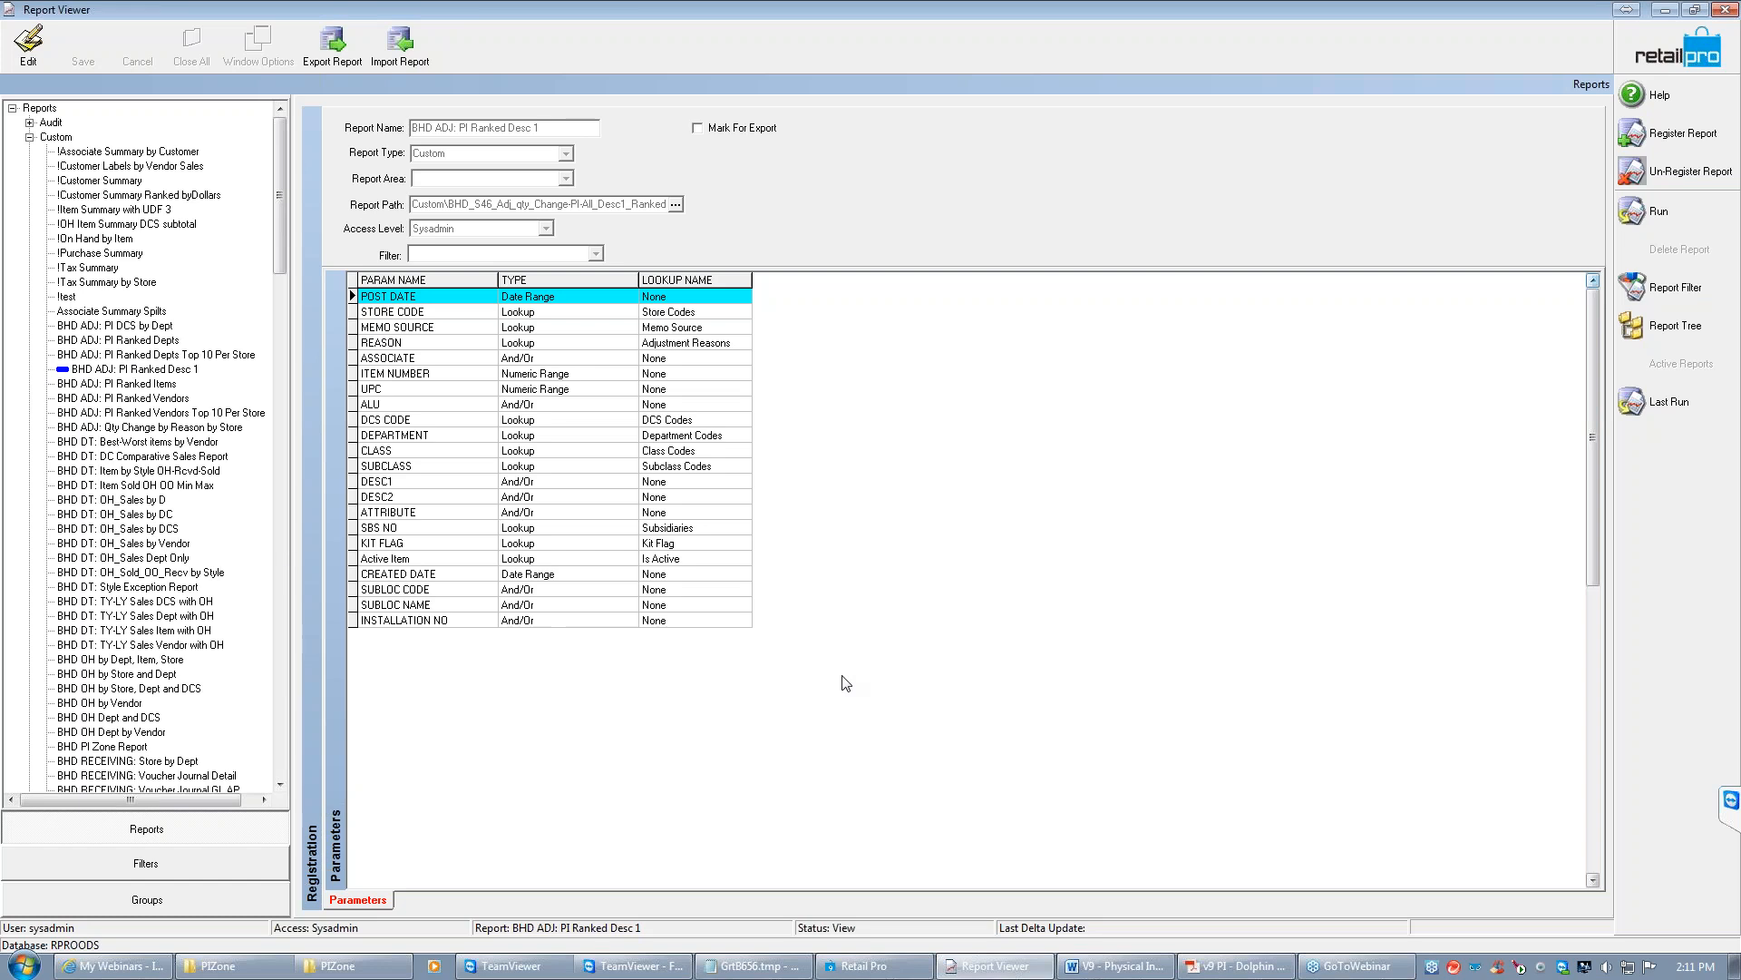
Minimize Report Viewer, switch to Retail Pro, and open the discrepancy view of the SFO store's physical inventory sheet named vendor
{"action": "left_click", "coordinate": [1667, 11]}
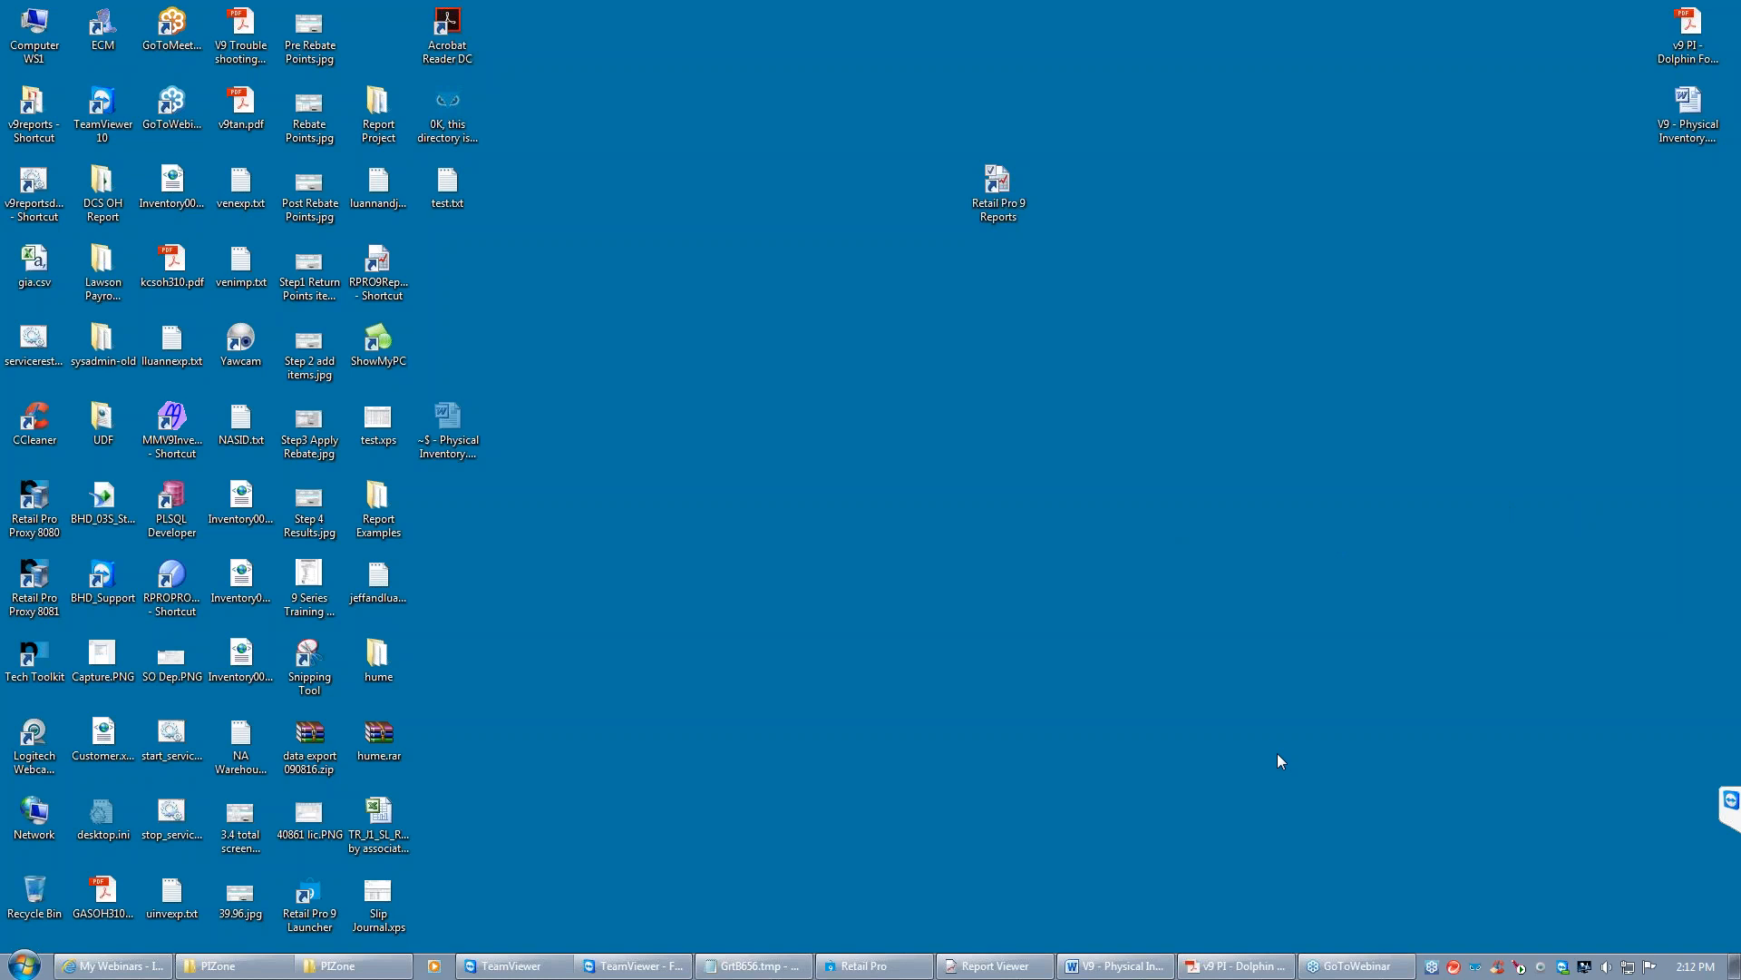
{"action": "mouse_move", "coordinate": [1135, 972]}
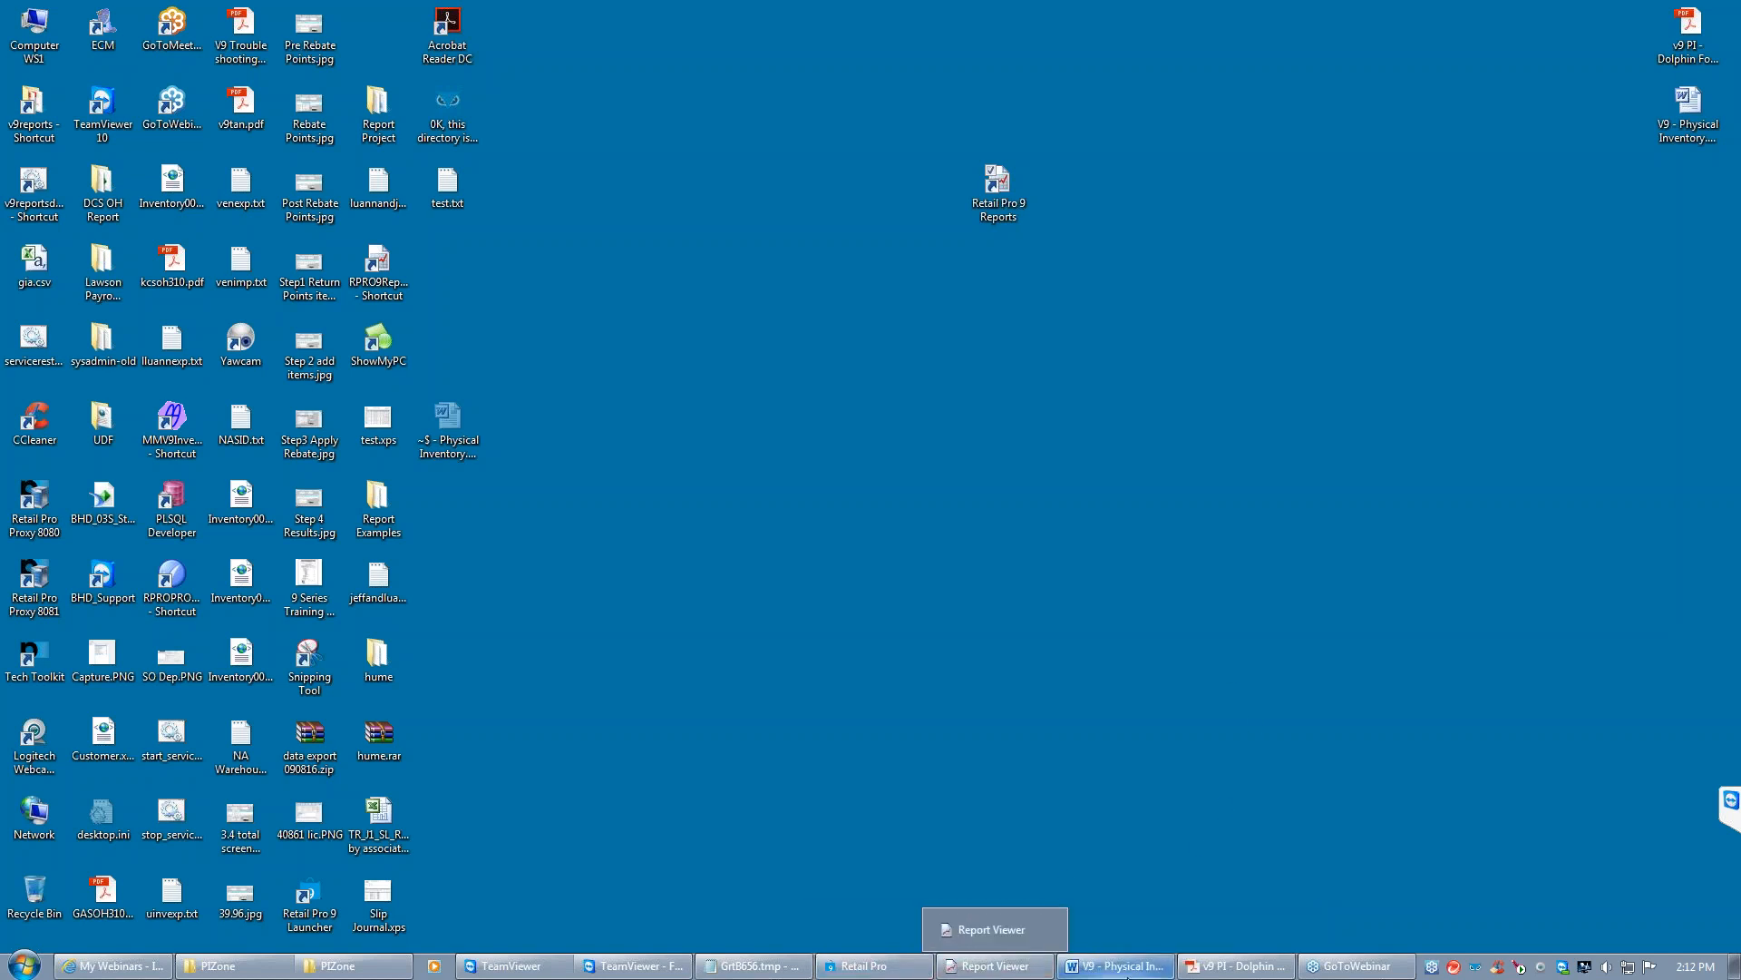
{"action": "left_click", "coordinate": [866, 965]}
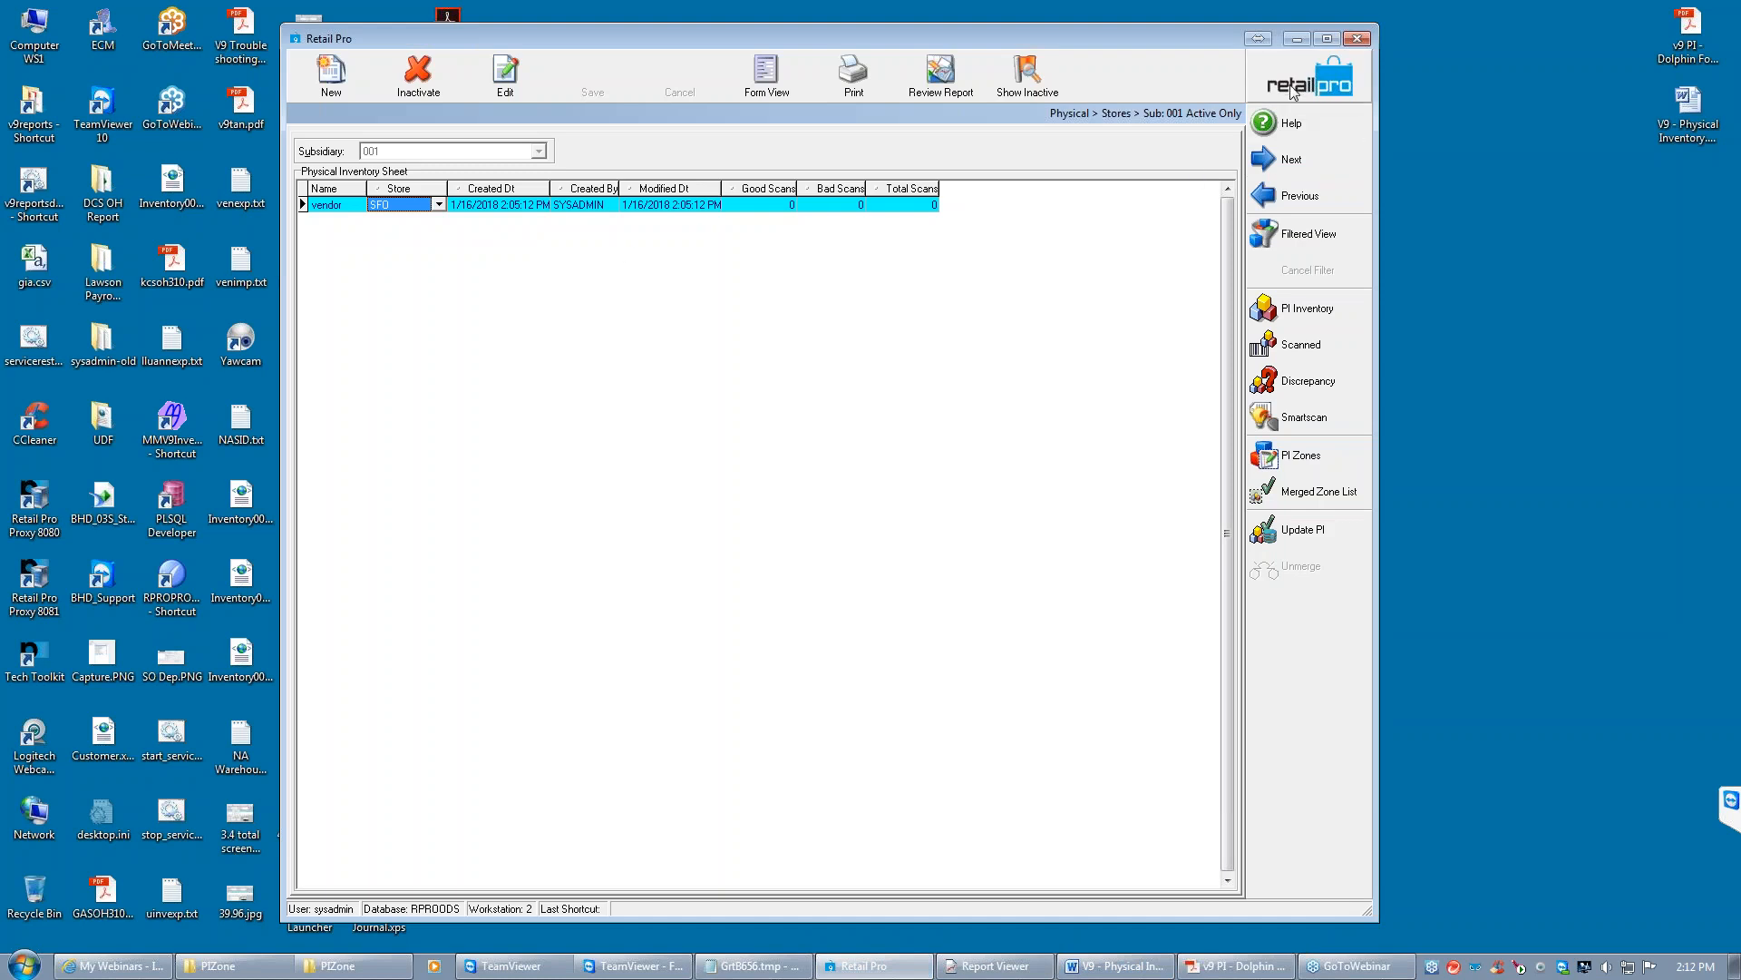
{"action": "key", "text": "Escape"}
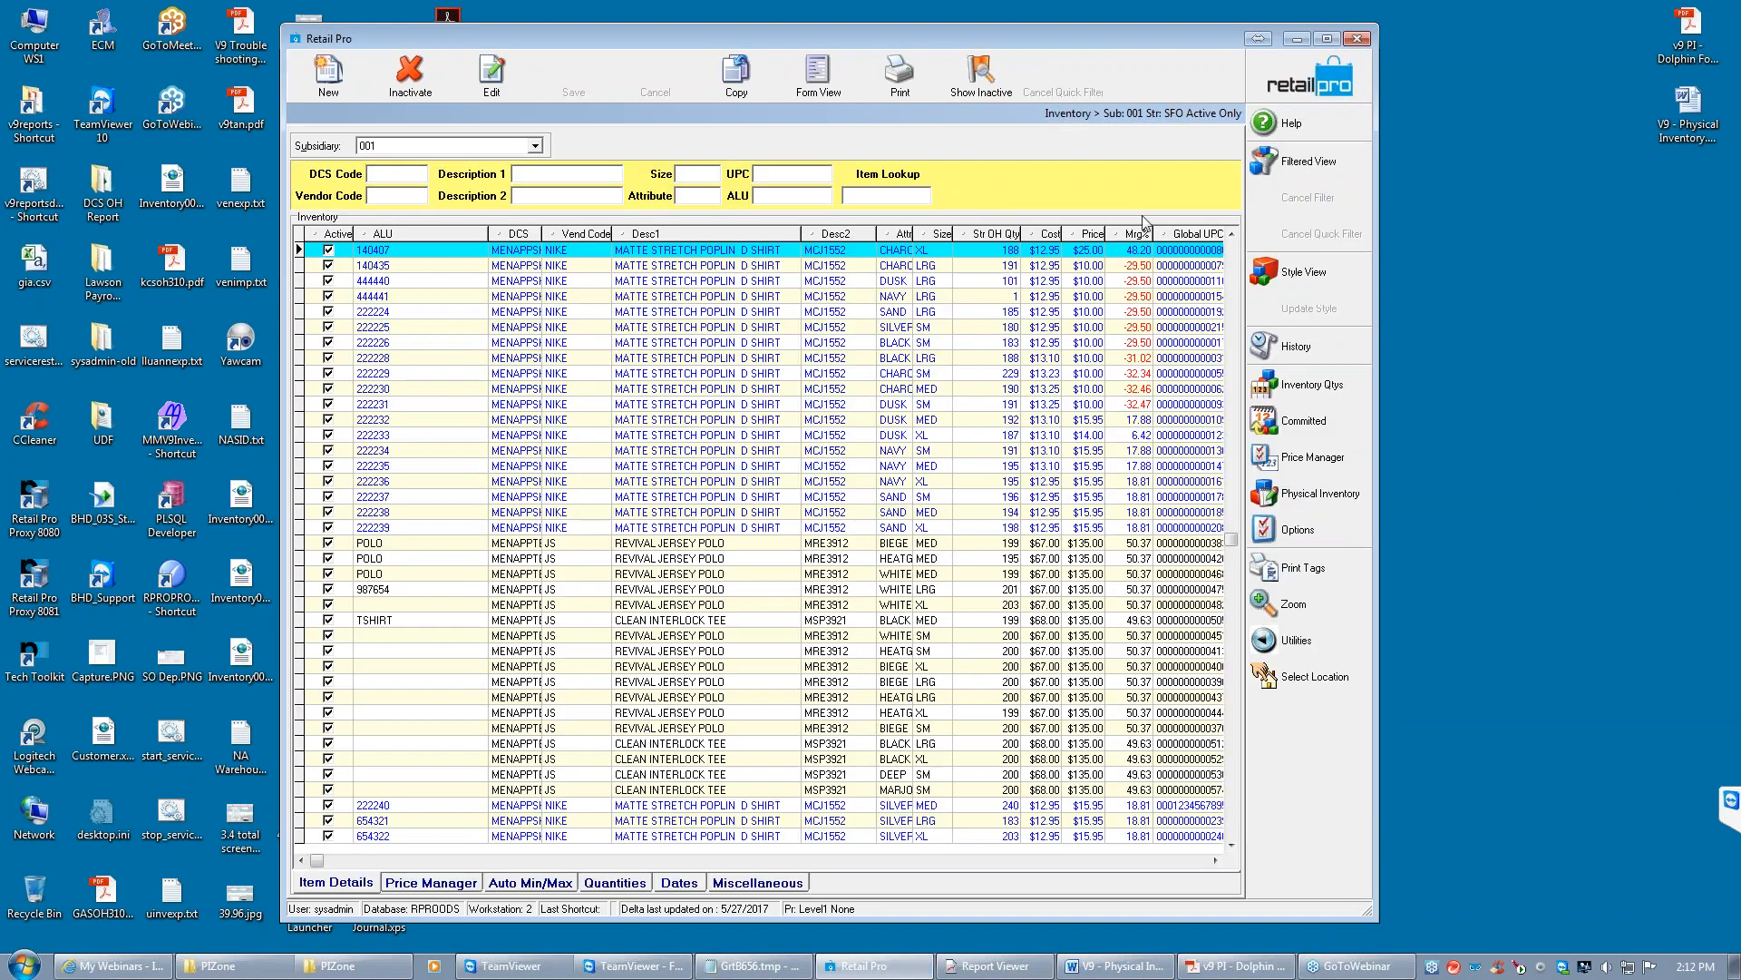
{"action": "left_click", "coordinate": [1322, 495]}
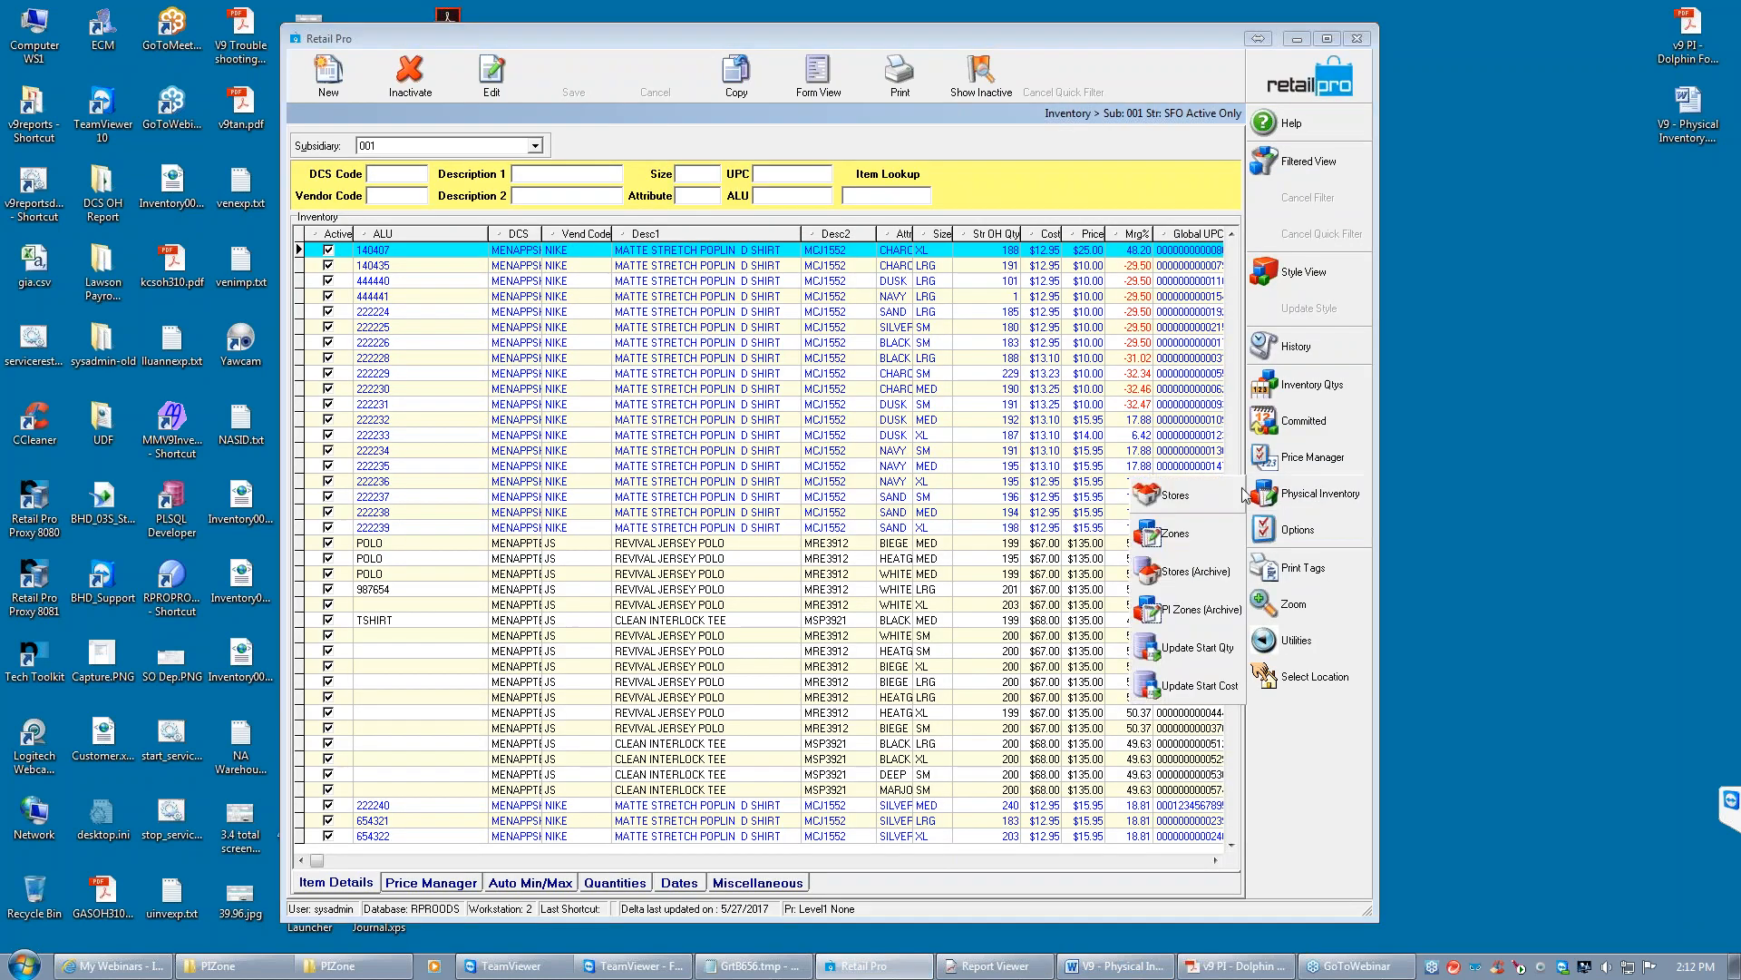
{"action": "left_click", "coordinate": [1193, 497]}
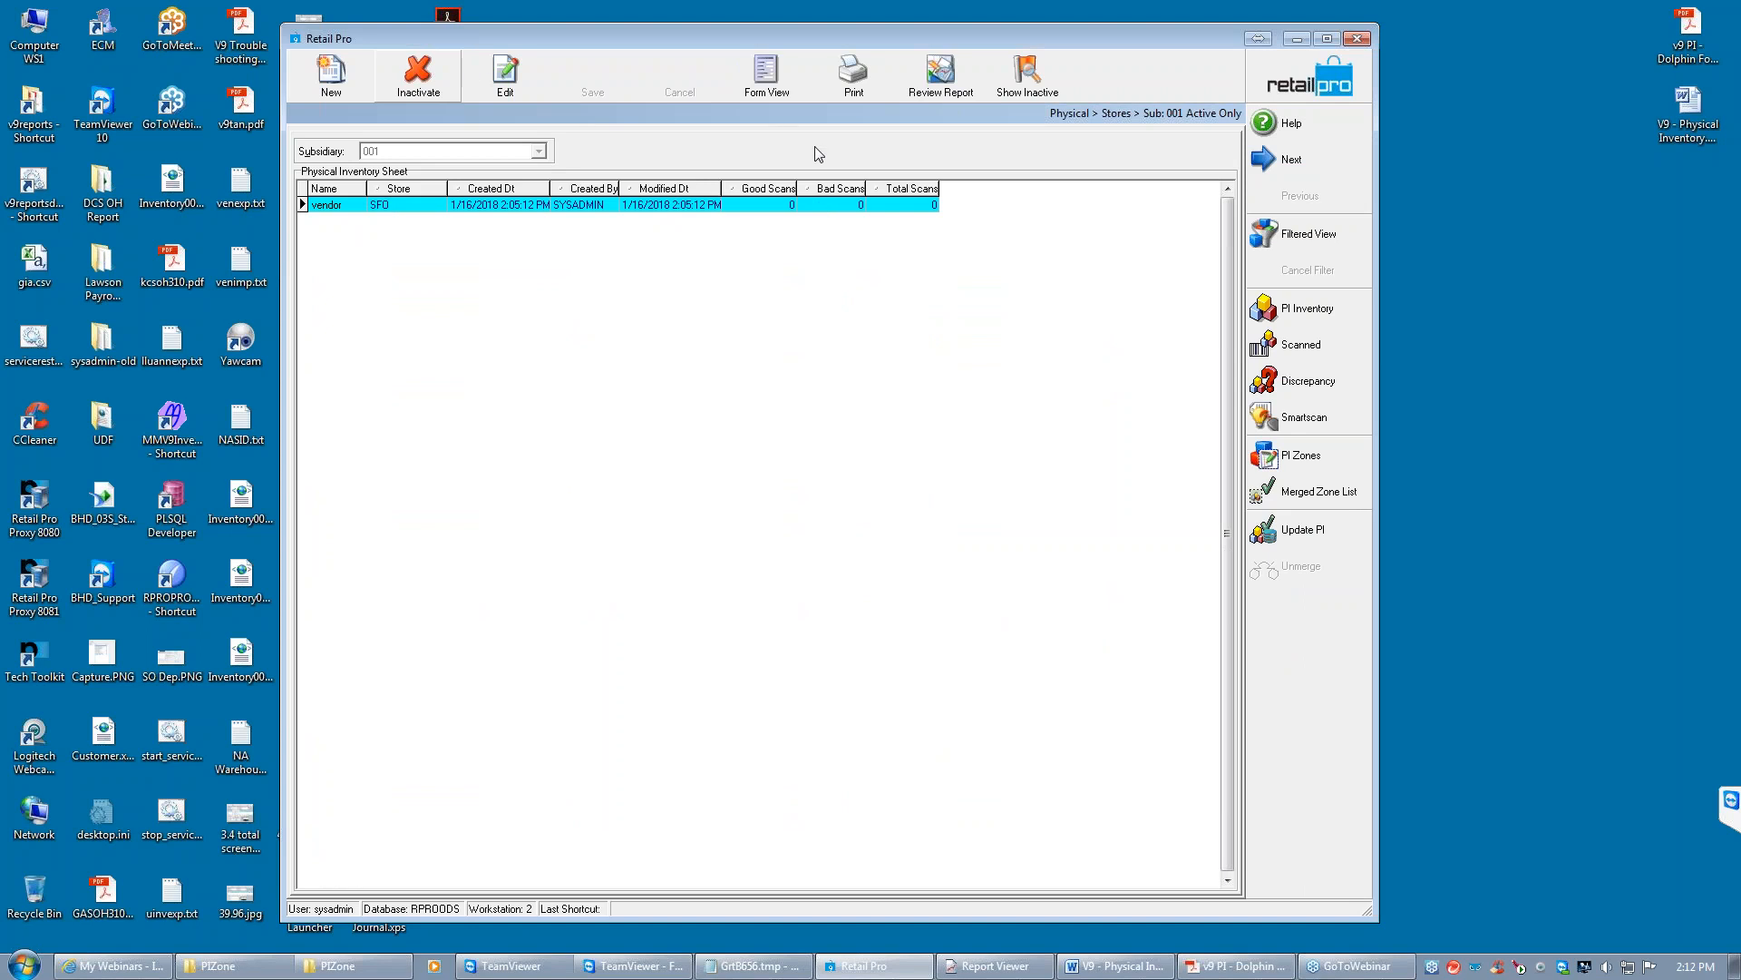
{"action": "left_click", "coordinate": [400, 206]}
{"action": "left_click", "coordinate": [1317, 376]}
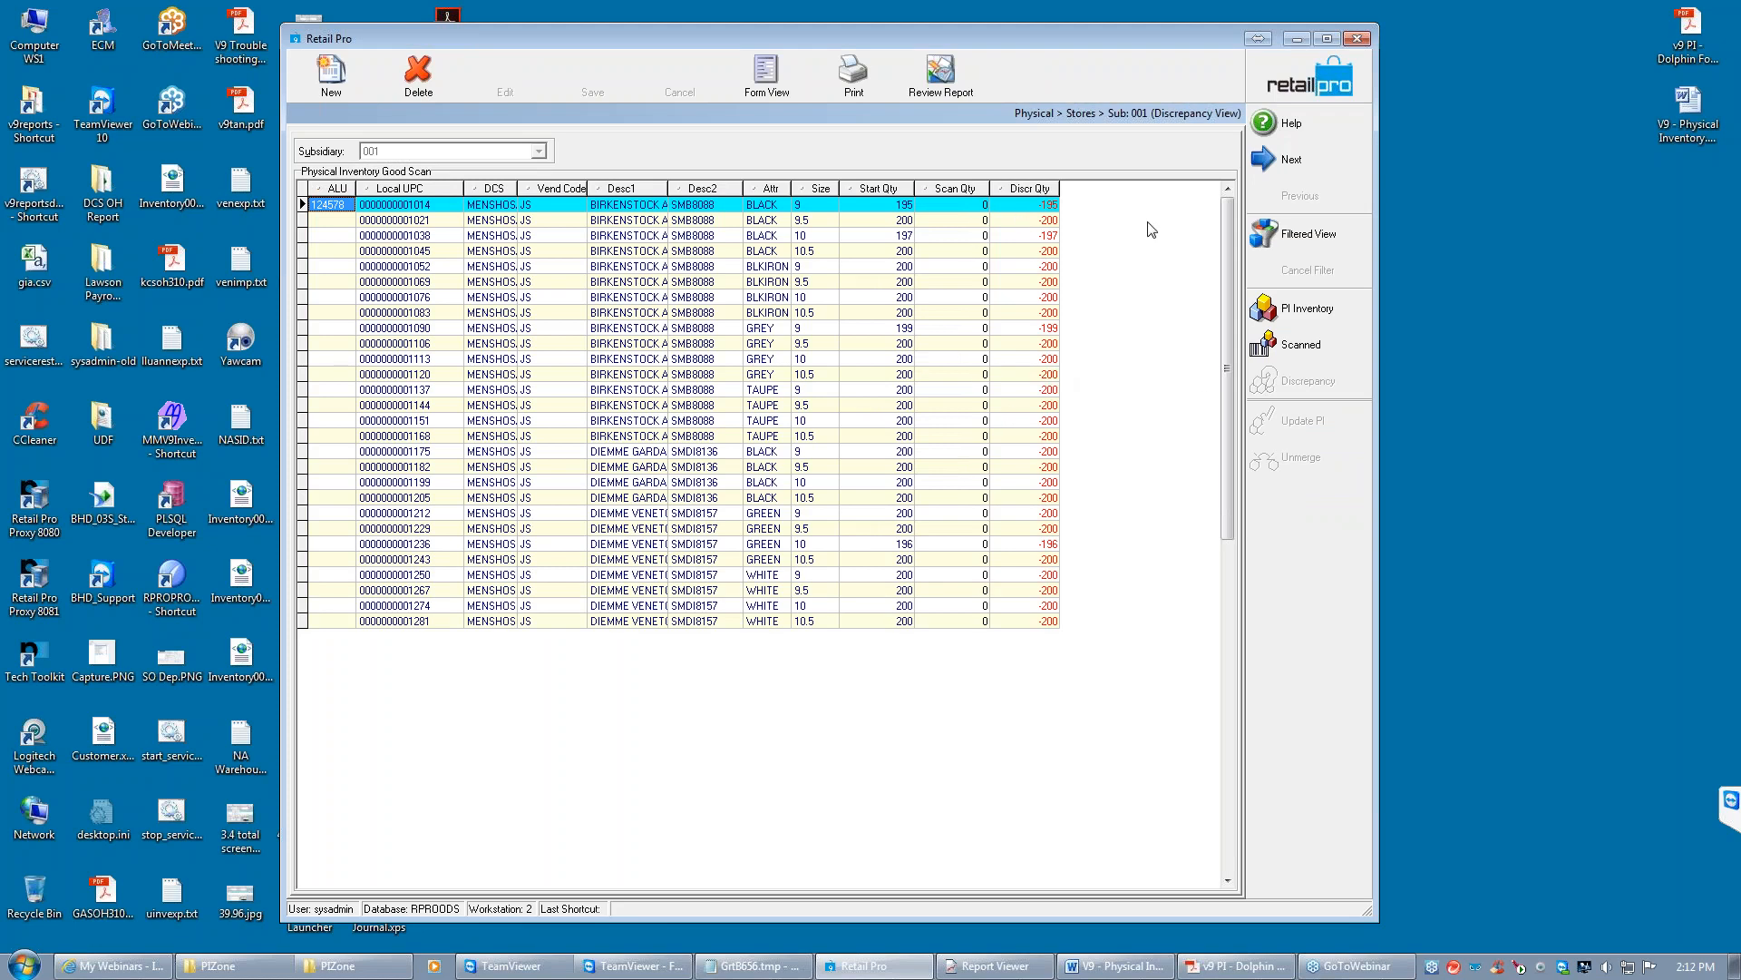
Examine the start and discrepancy quantities of the black and grey Birkenstock items in the discrepancy list
{"action": "left_click", "coordinate": [1014, 205]}
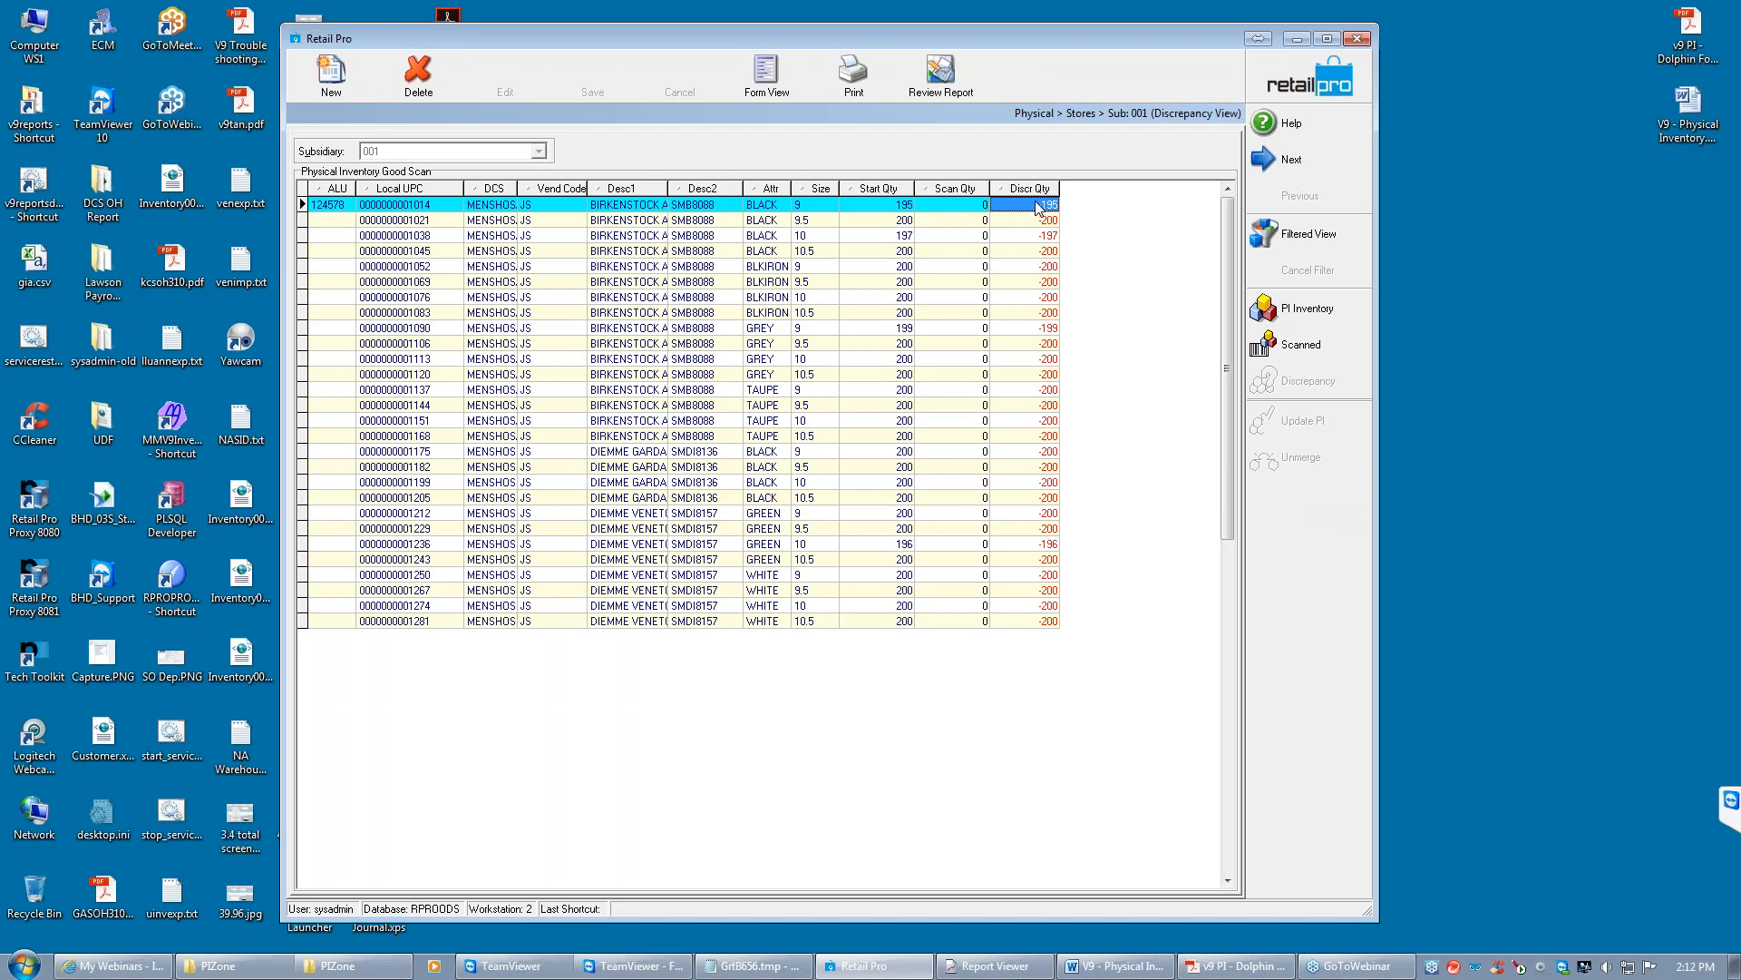
{"action": "left_click", "coordinate": [1014, 328]}
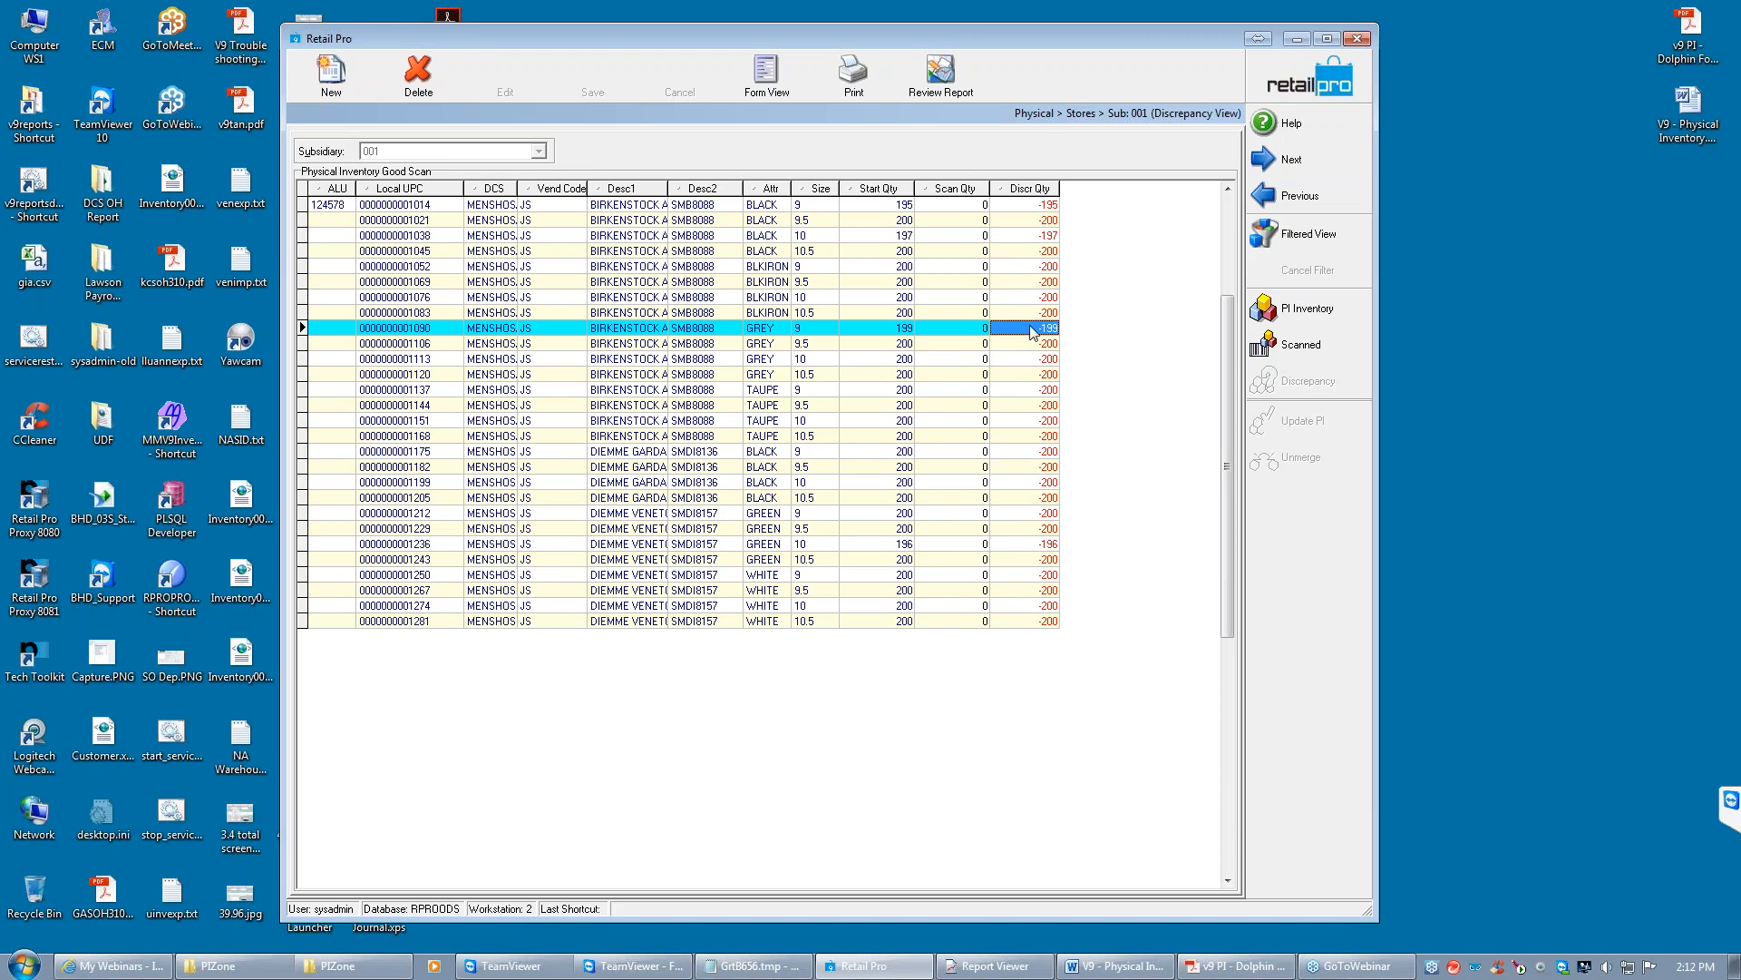
{"action": "left_click", "coordinate": [1035, 327]}
{"action": "left_click", "coordinate": [1016, 341]}
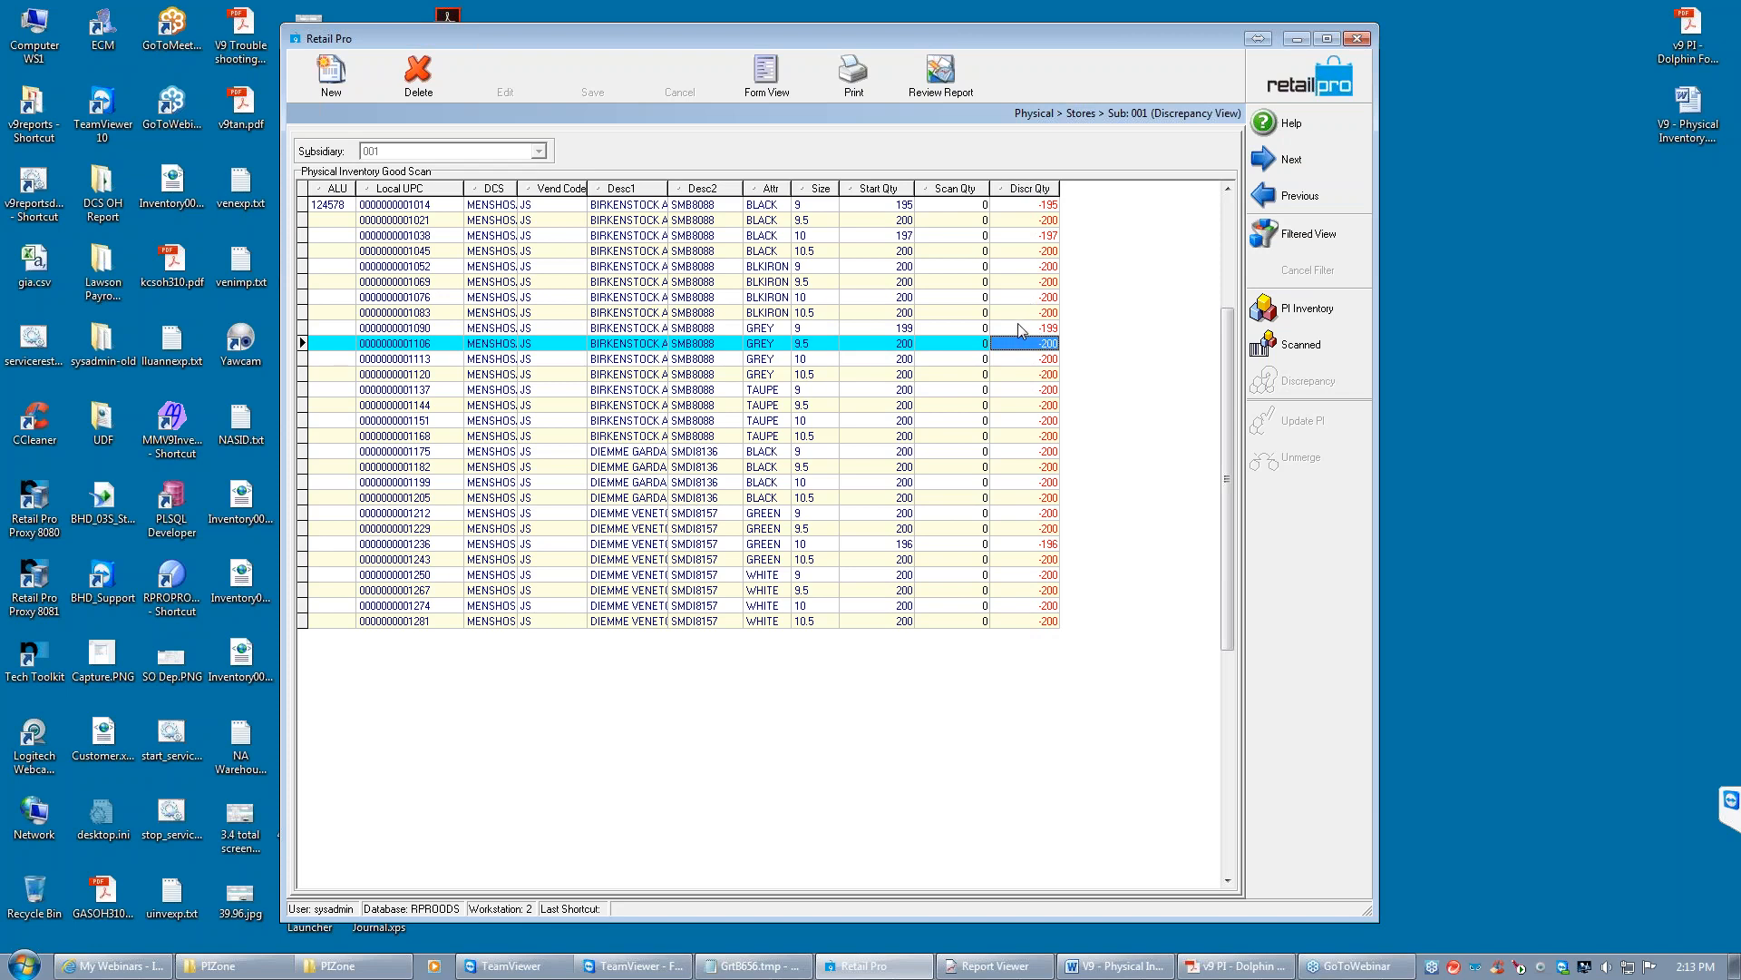
{"action": "left_click", "coordinate": [858, 327]}
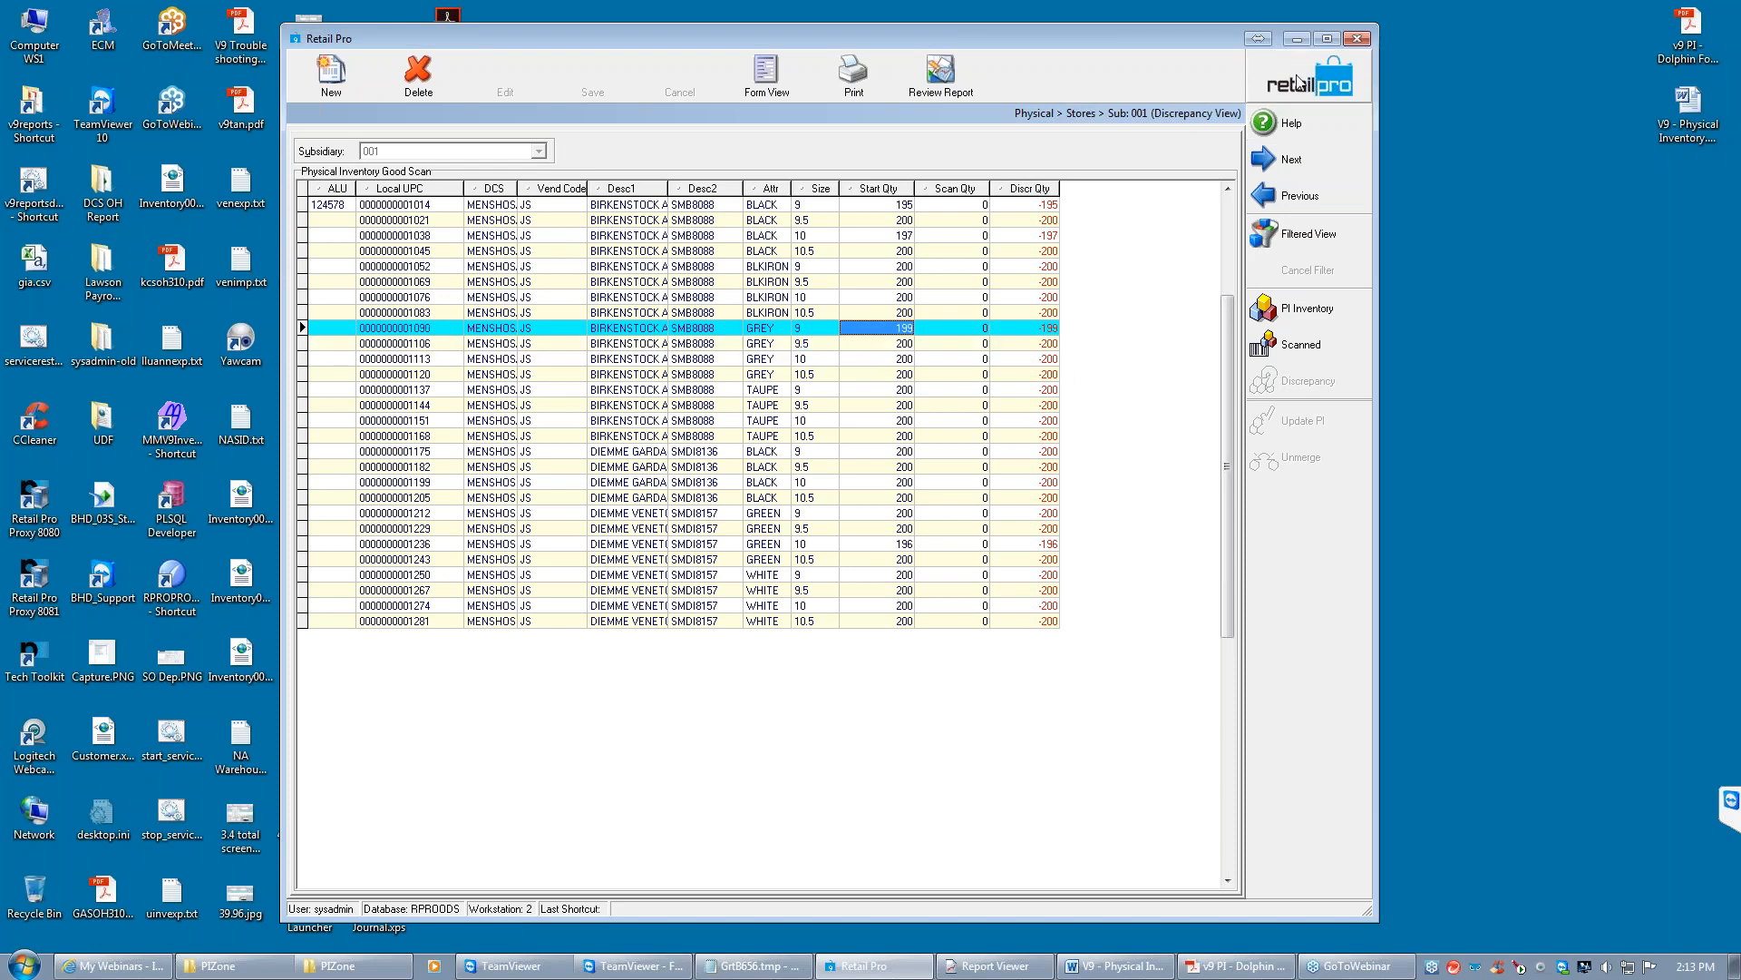
{"action": "left_click", "coordinate": [1020, 207]}
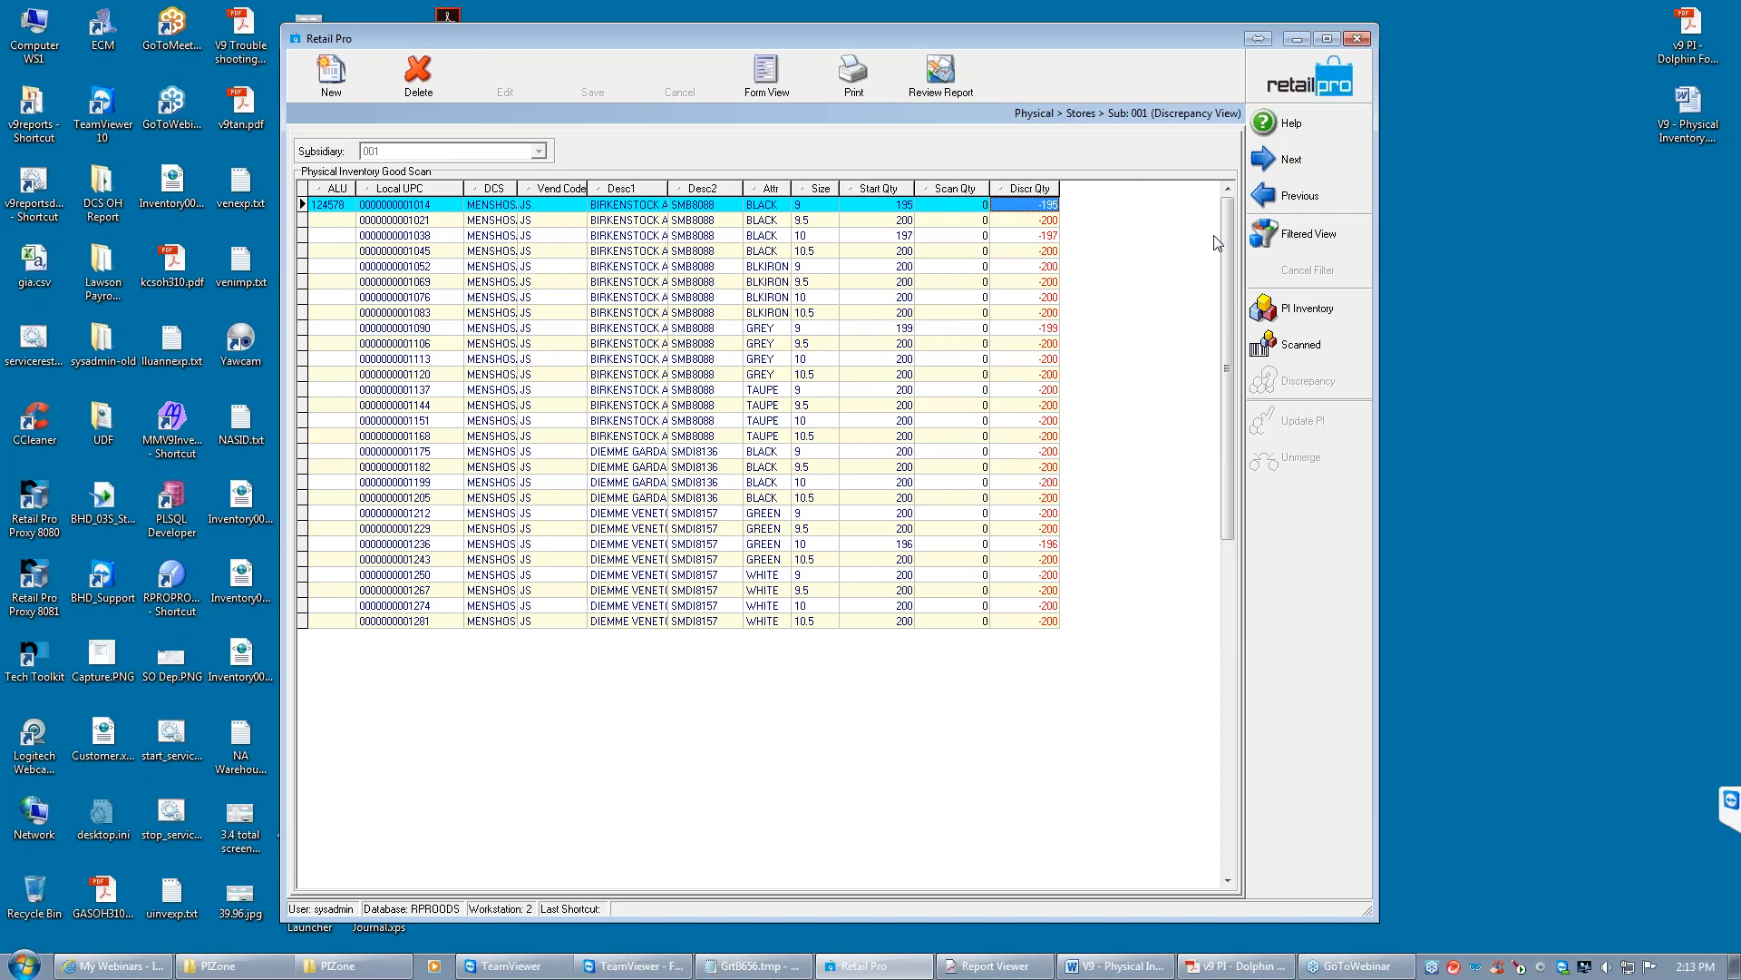
{"action": "left_click", "coordinate": [1023, 207]}
Set the scan quantities of the black Birkenstock sizes 9, 9.5 and 10 to 193, 188 and 195
{"action": "left_click_drag", "start_coordinate": [1030, 207], "coordinate": [970, 209]}
{"action": "left_click", "coordinate": [944, 205]}
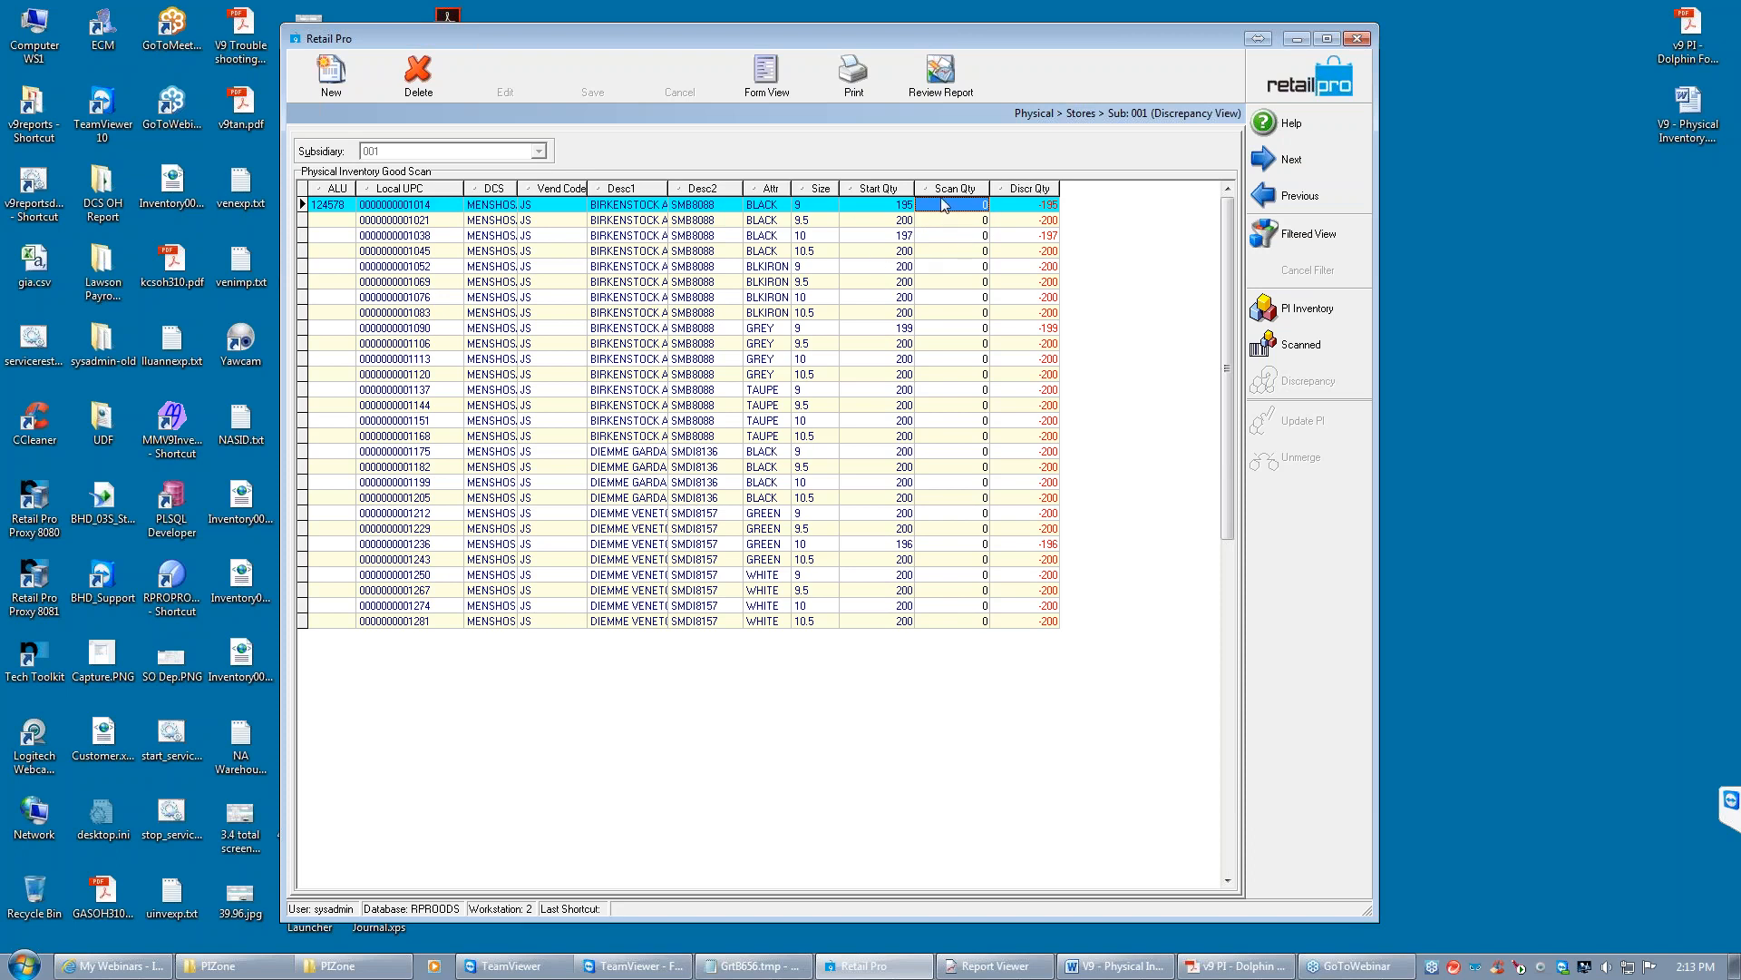
{"action": "type", "text": "193"}
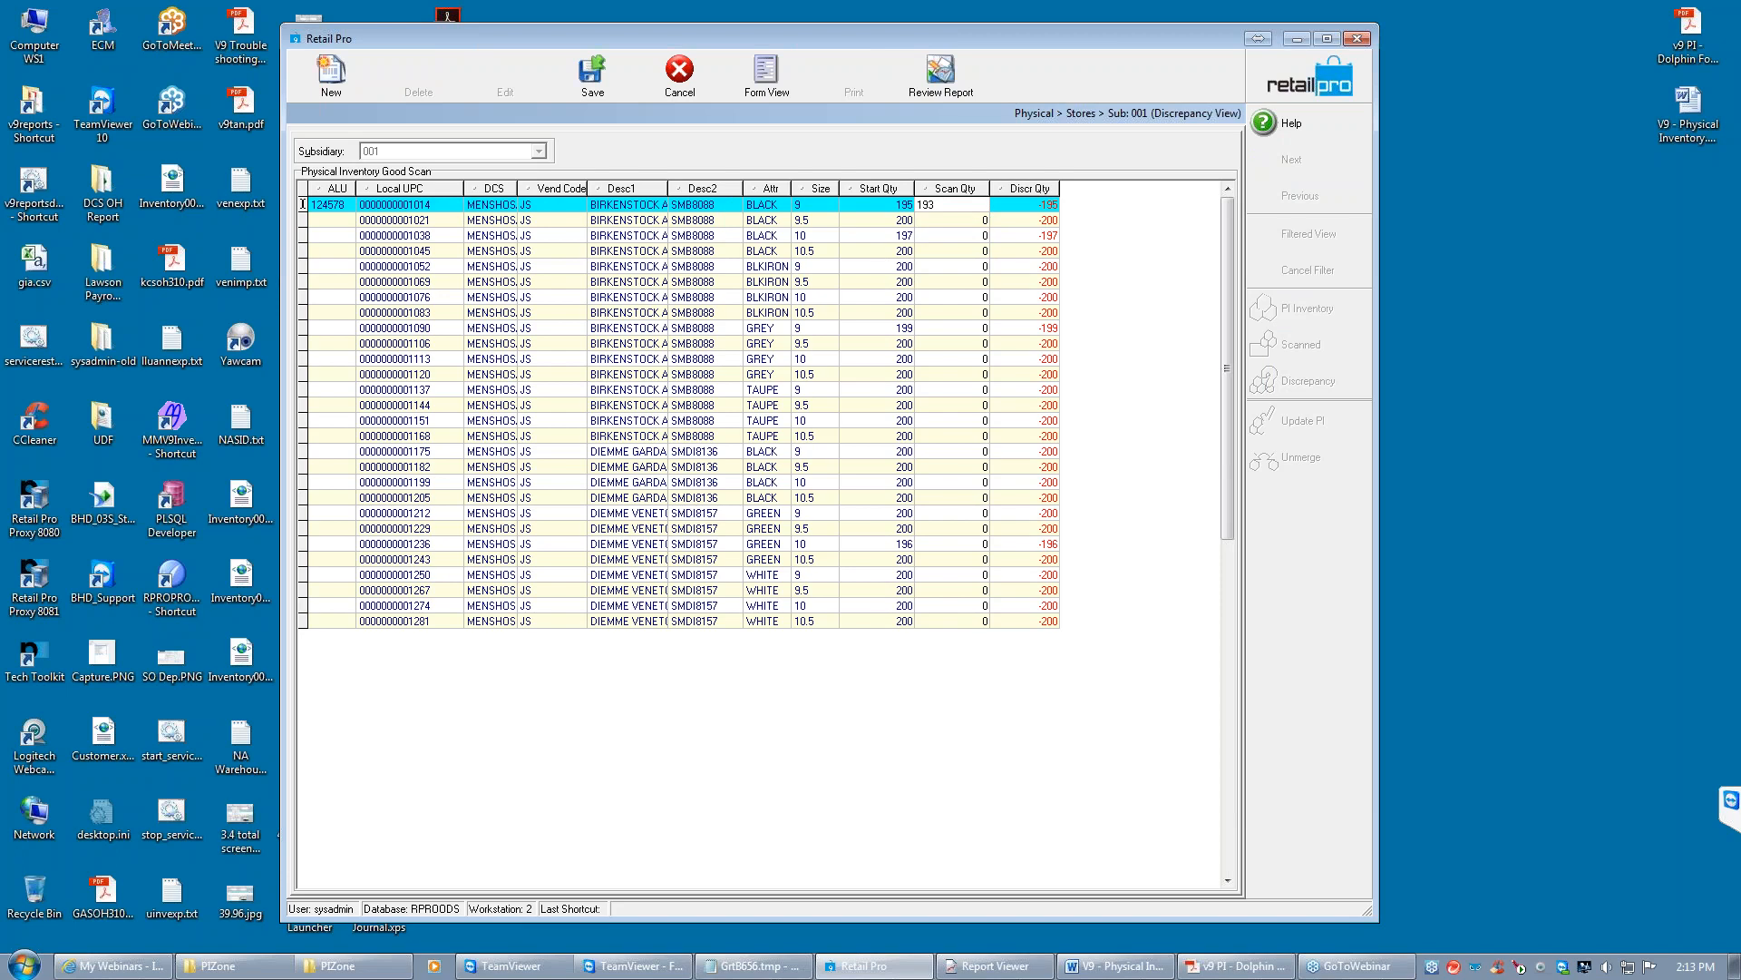
{"action": "key", "text": "Return"}
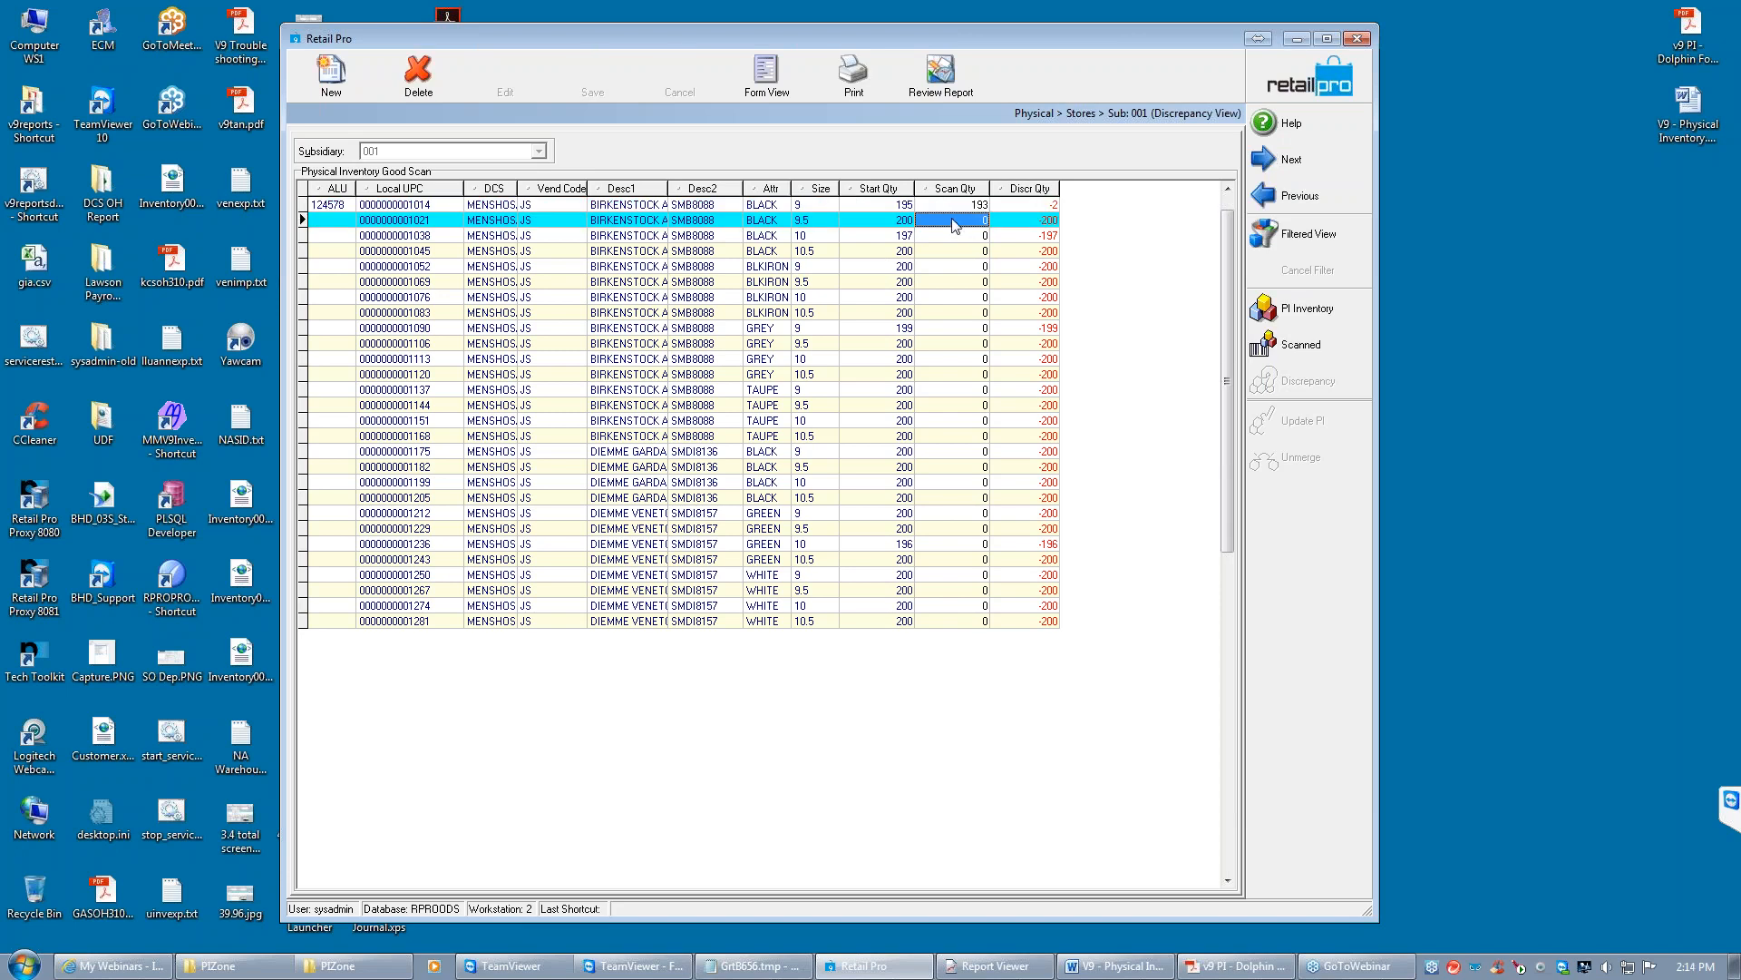
{"action": "type", "text": "188"}
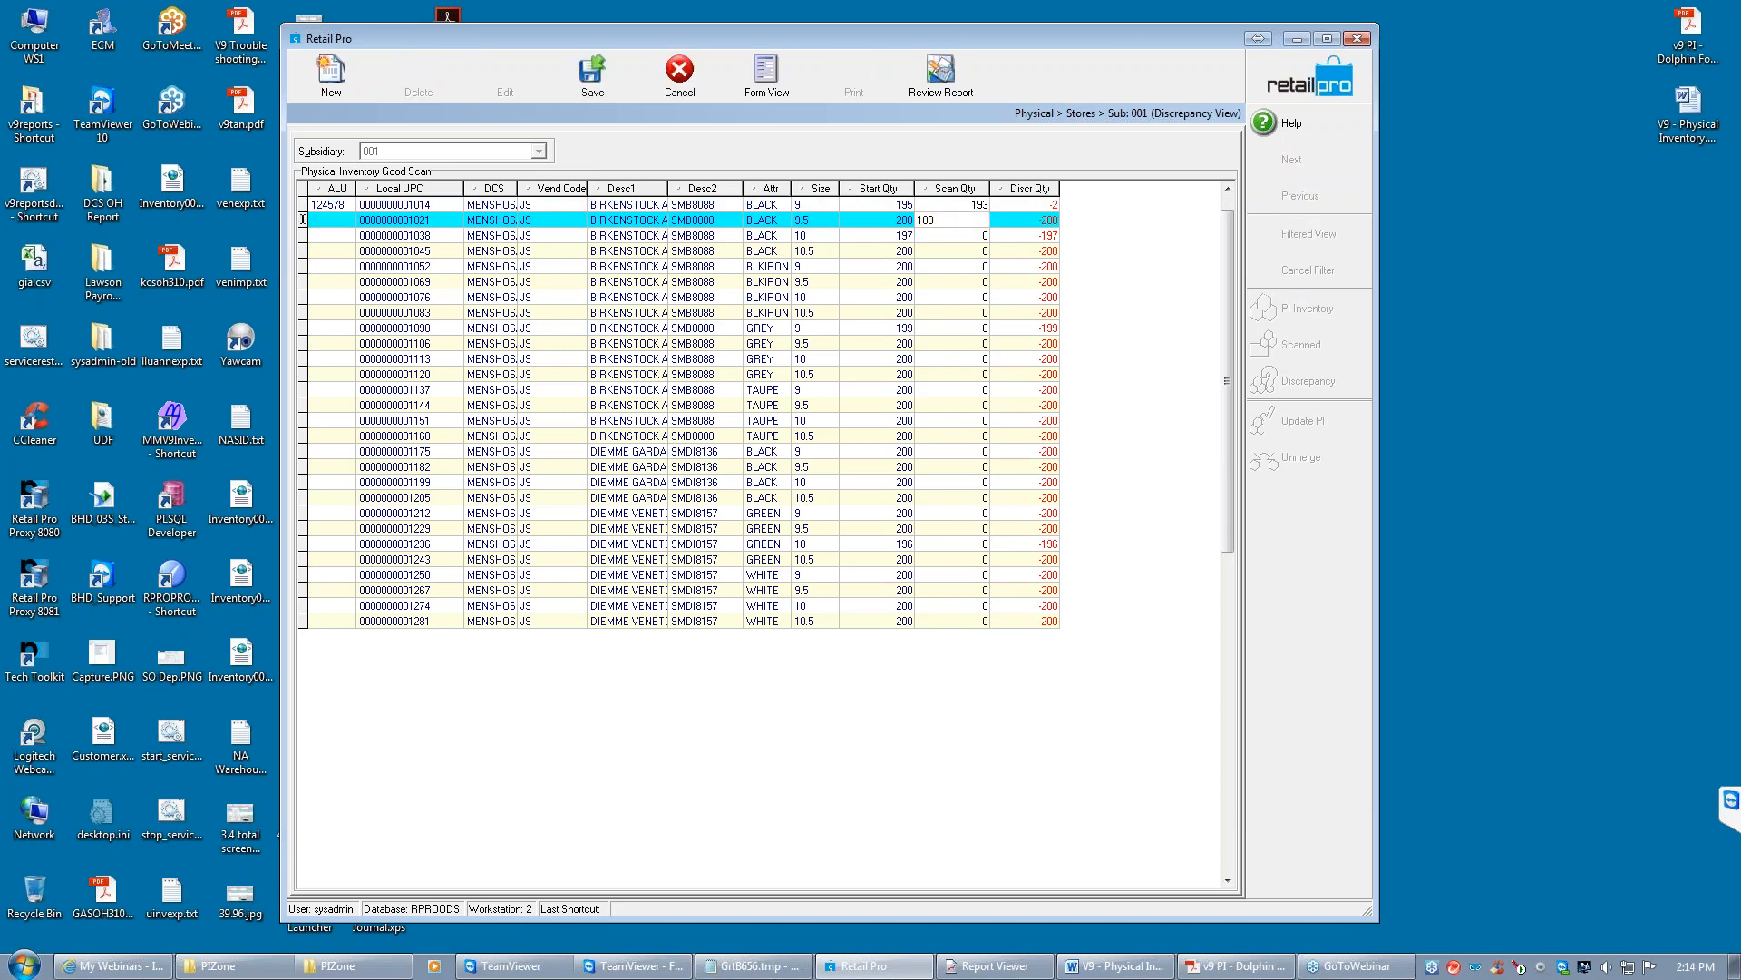
{"action": "key", "text": "Return"}
{"action": "type", "text": "195"}
{"action": "key", "text": "Return"}
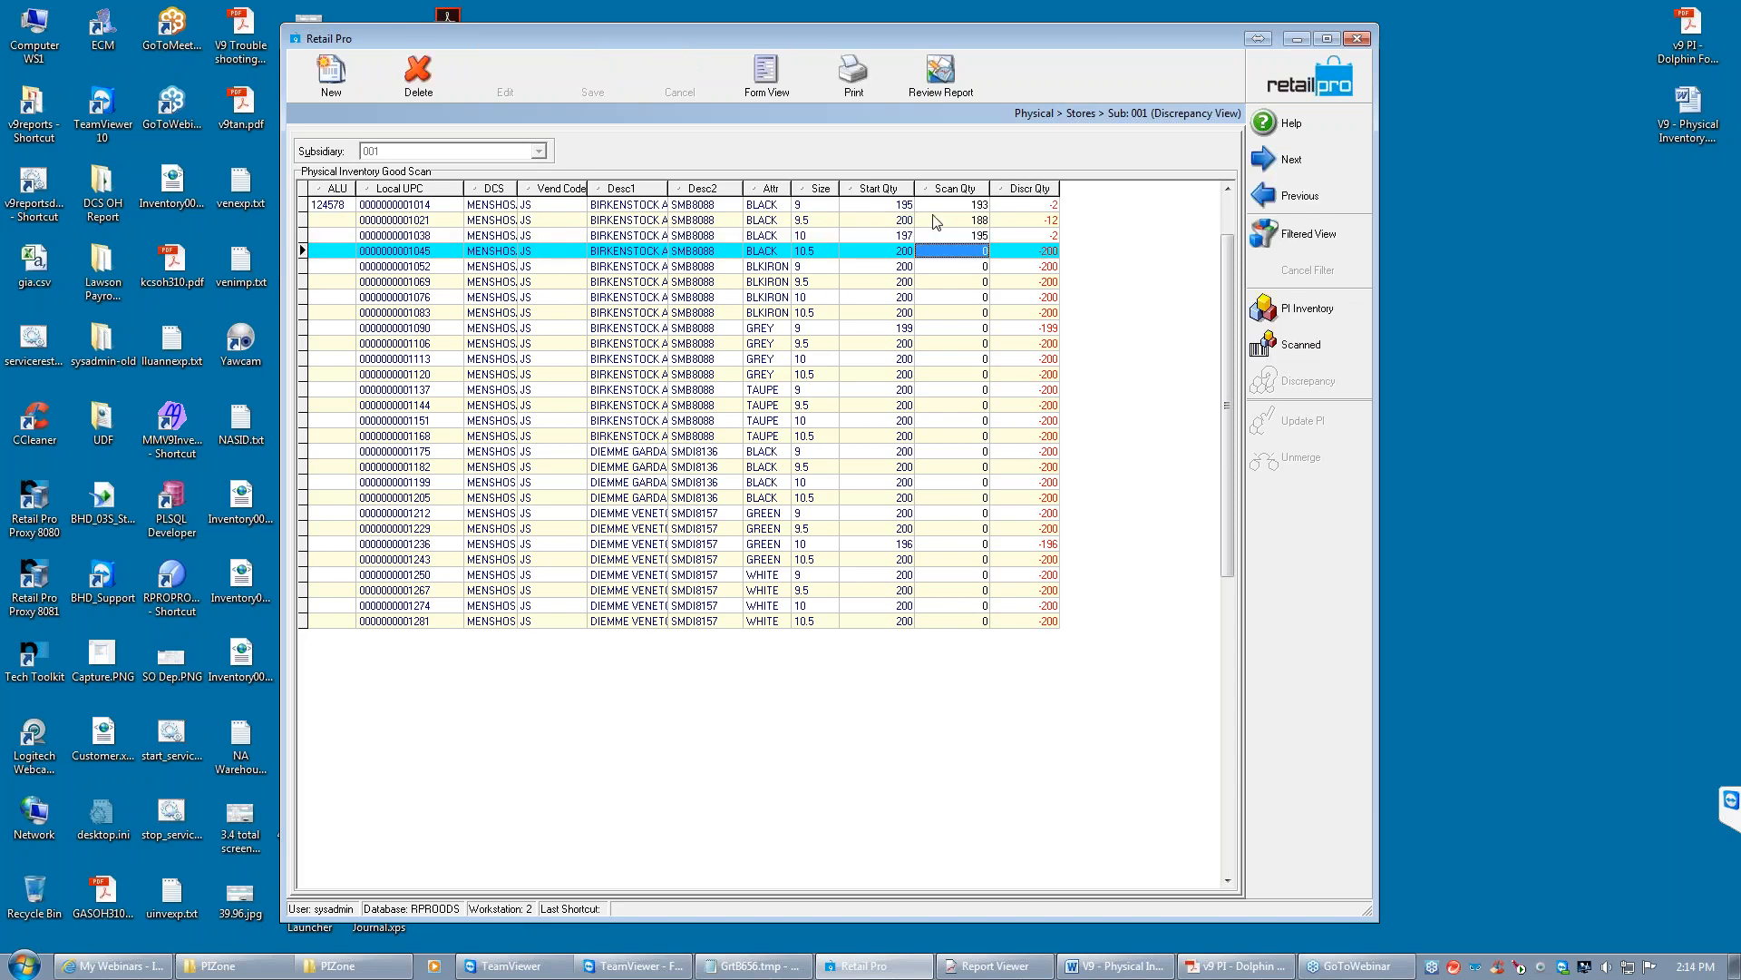
Review the scan quantities and discrepancies of the black Birkenstock items in sizes 9, 9.5 and 10
{"action": "left_click", "coordinate": [944, 225]}
{"action": "left_click", "coordinate": [943, 235]}
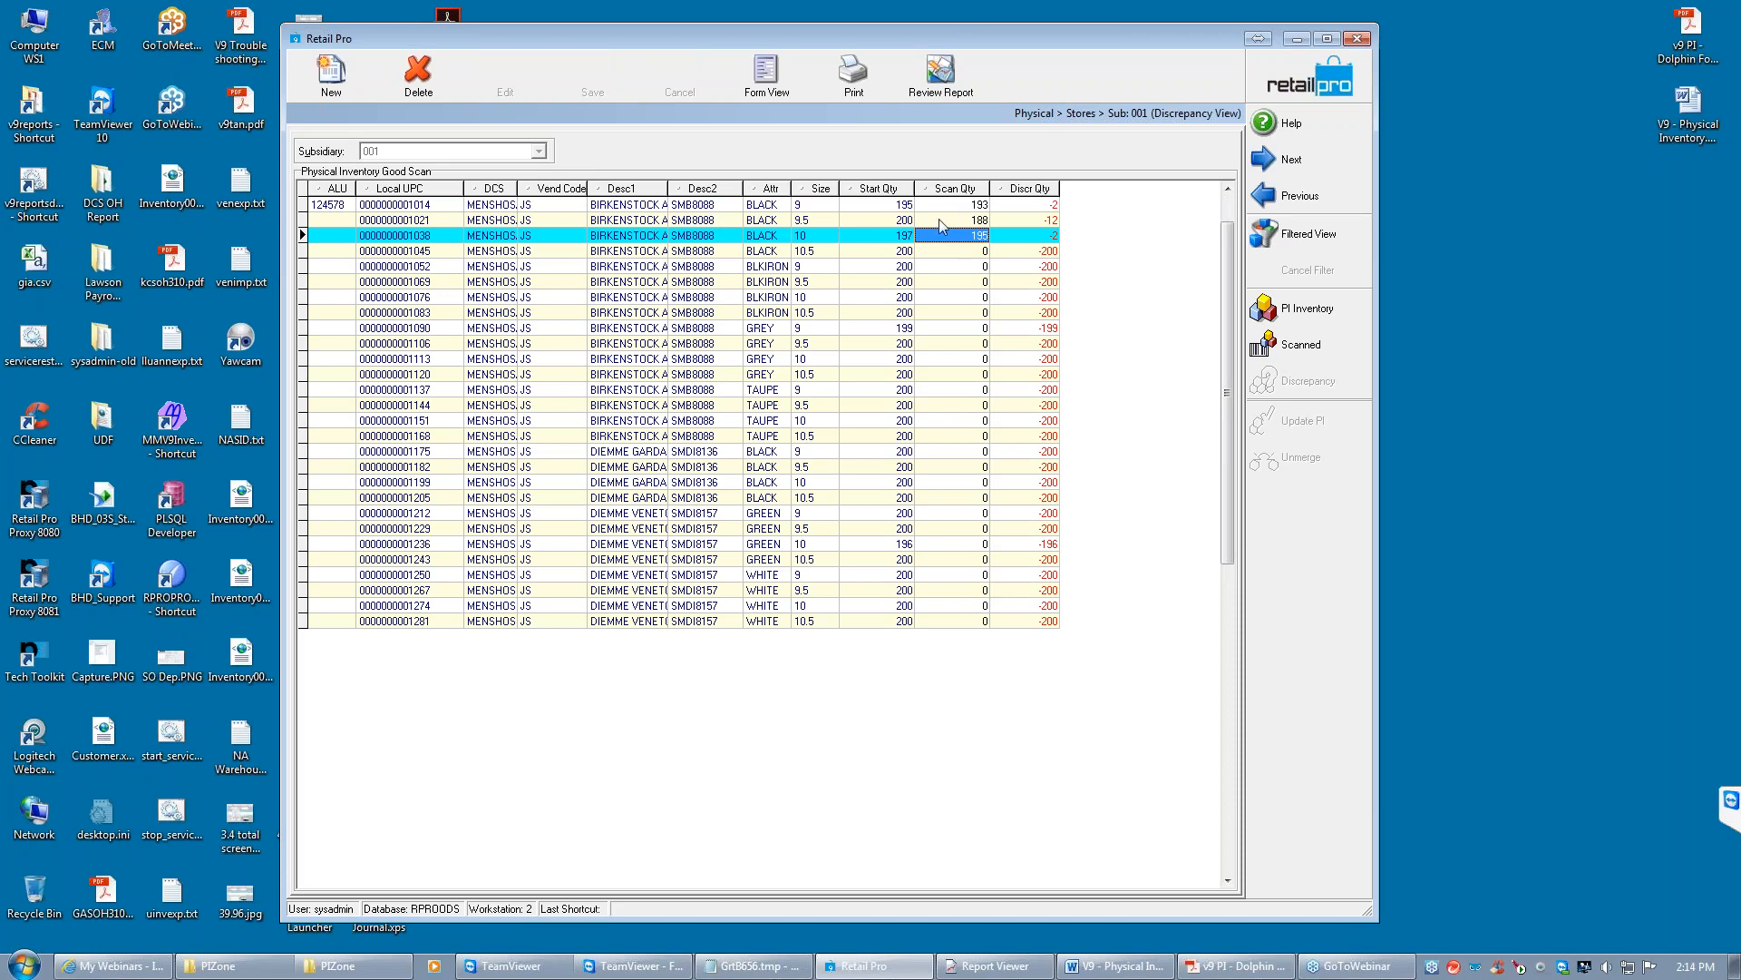
{"action": "left_click", "coordinate": [949, 206]}
{"action": "left_click", "coordinate": [953, 220]}
{"action": "left_click", "coordinate": [953, 234]}
{"action": "left_click", "coordinate": [1001, 205]}
{"action": "left_click", "coordinate": [1014, 206]}
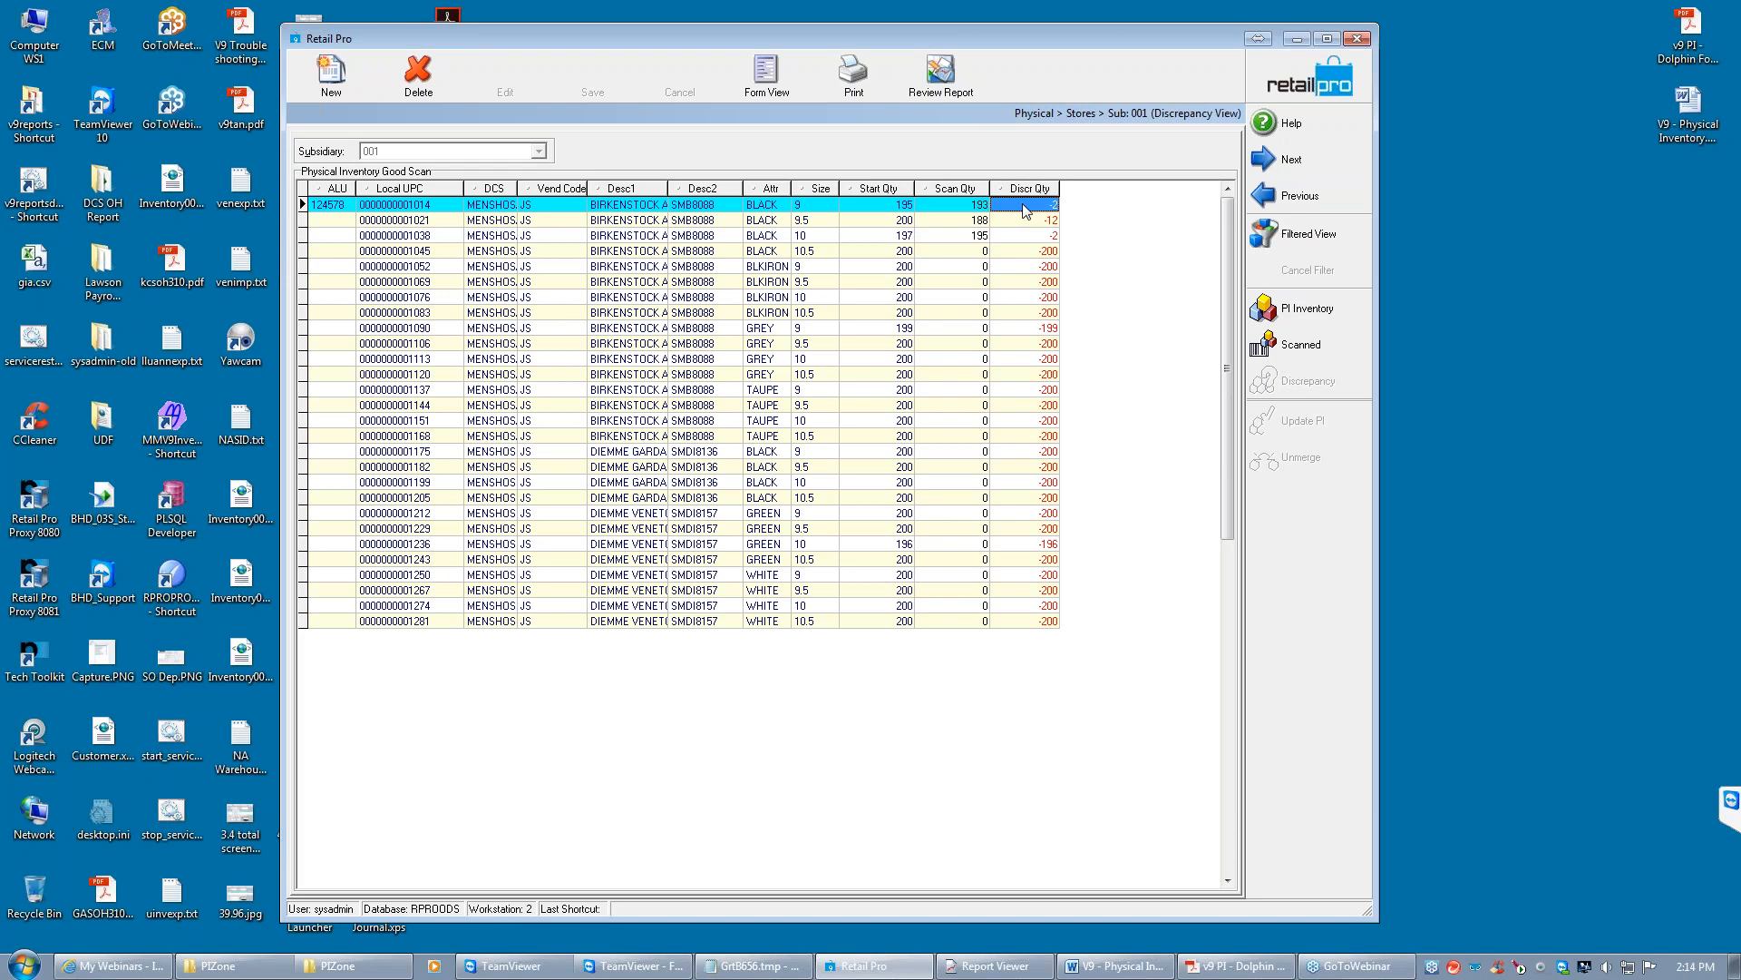
{"action": "left_click", "coordinate": [1023, 220]}
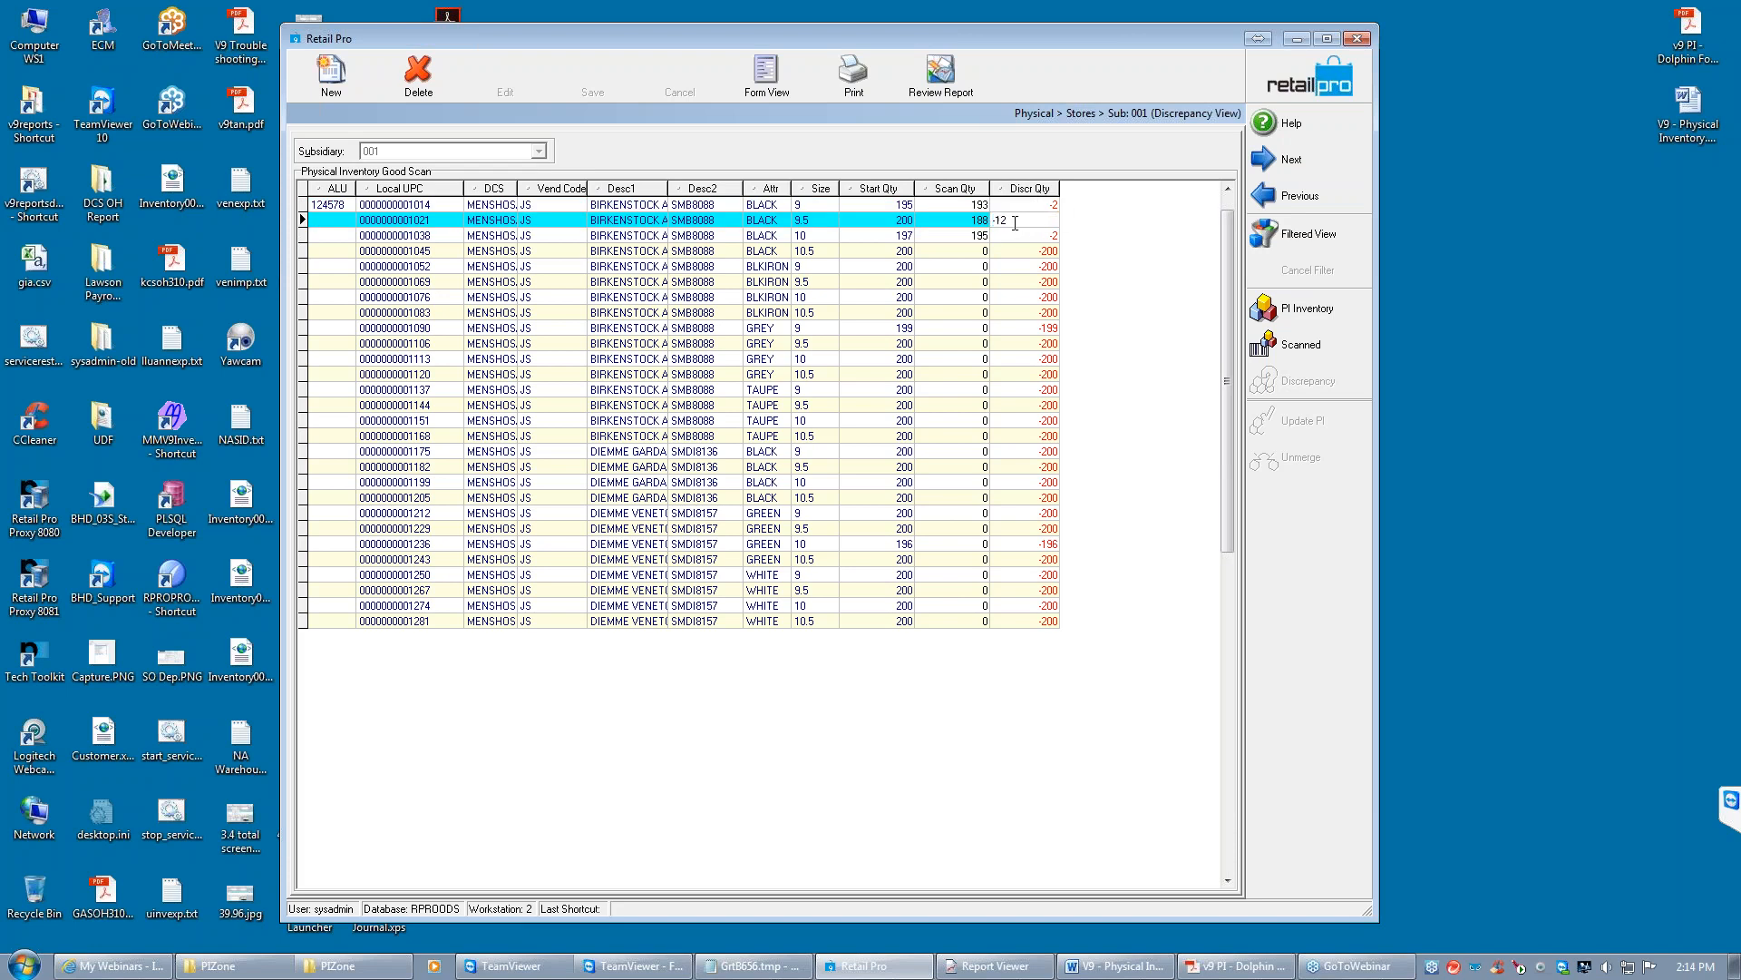
{"action": "left_click", "coordinate": [1023, 220]}
{"action": "left_click", "coordinate": [941, 222]}
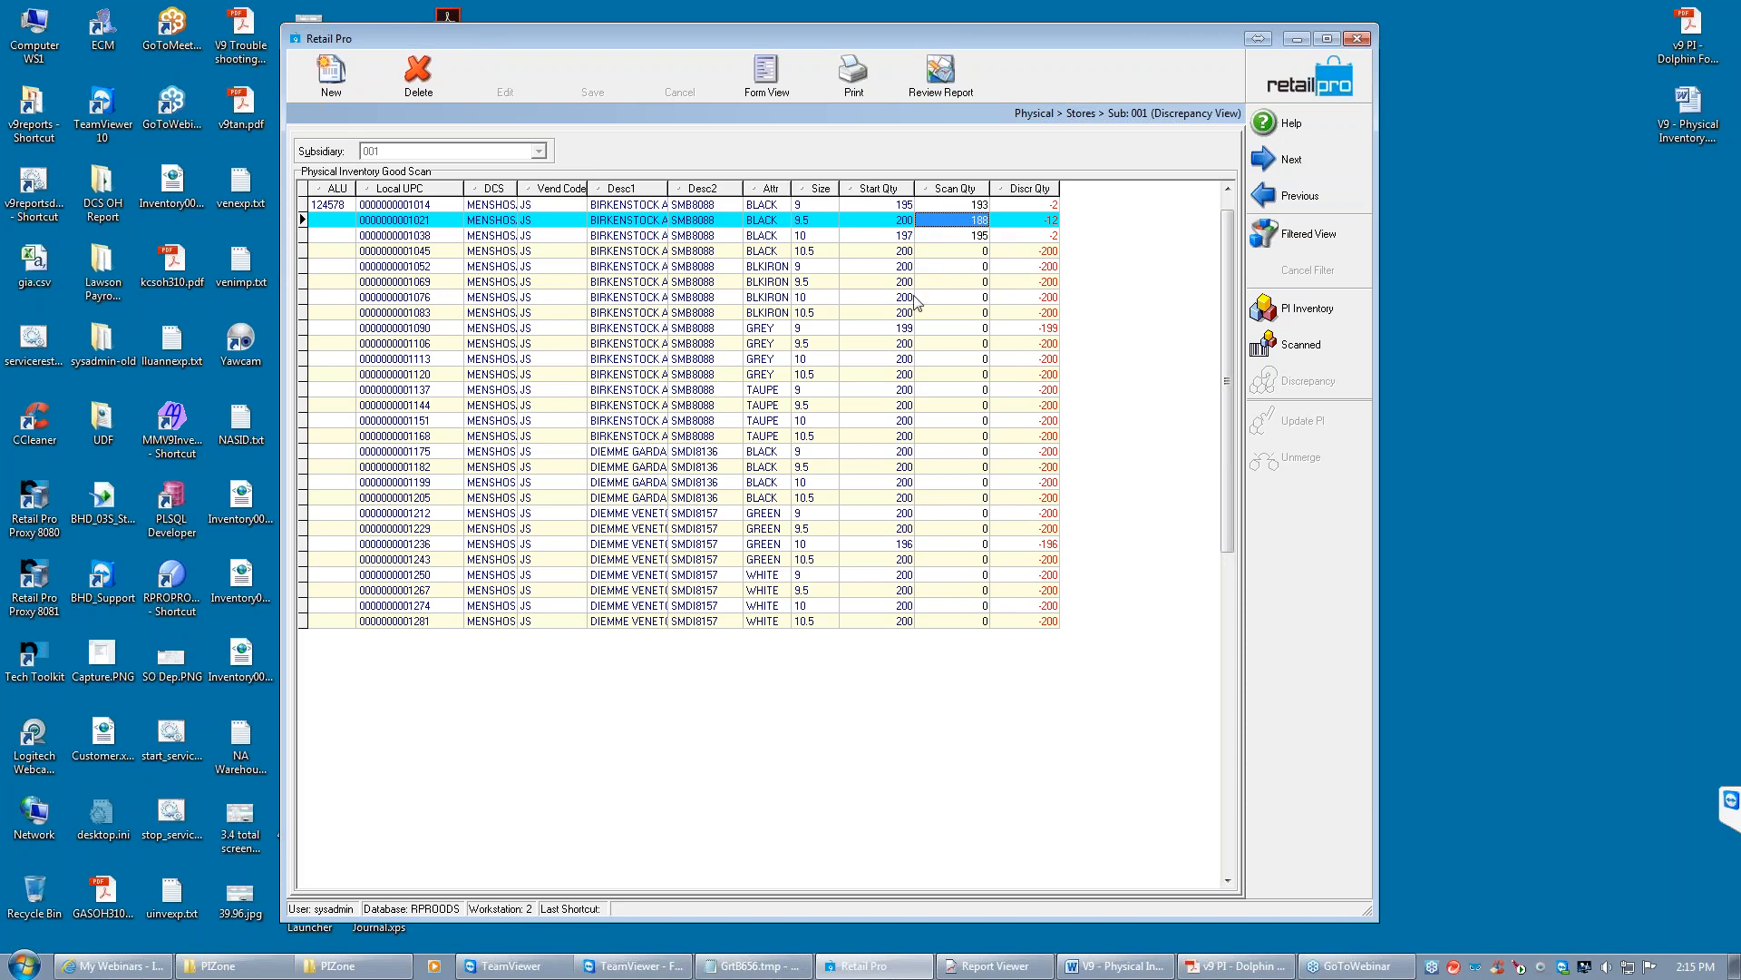
{"action": "left_click", "coordinate": [1023, 220]}
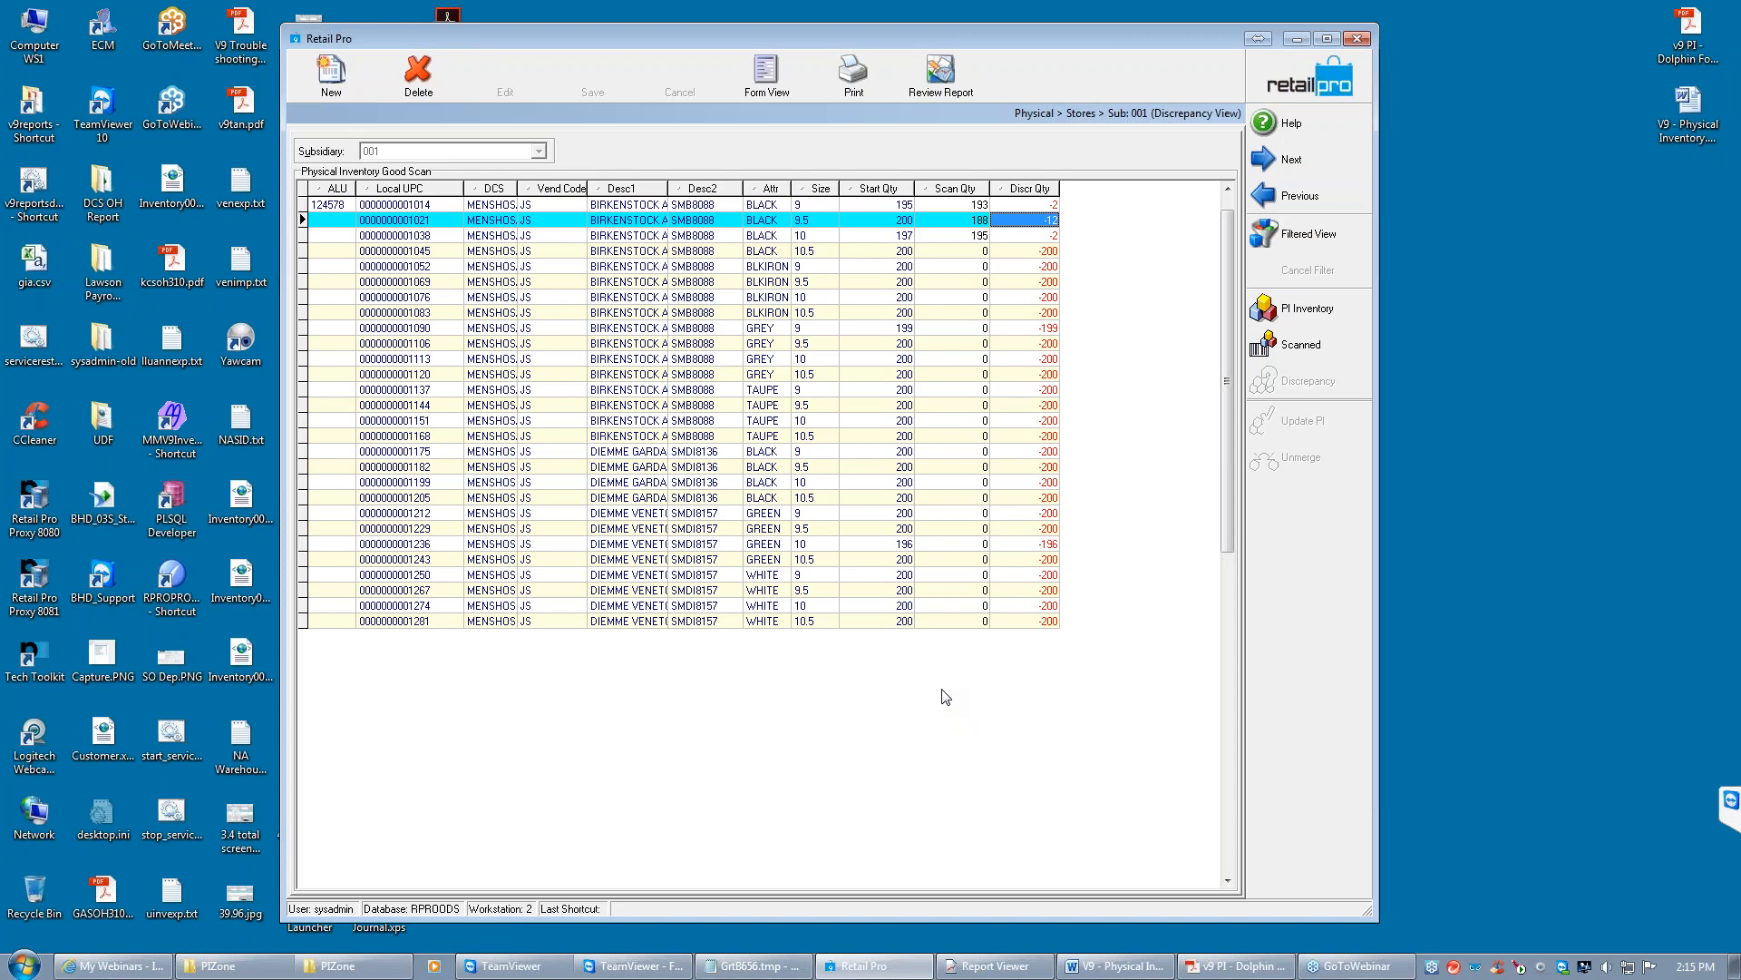
{"action": "left_click", "coordinate": [954, 218]}
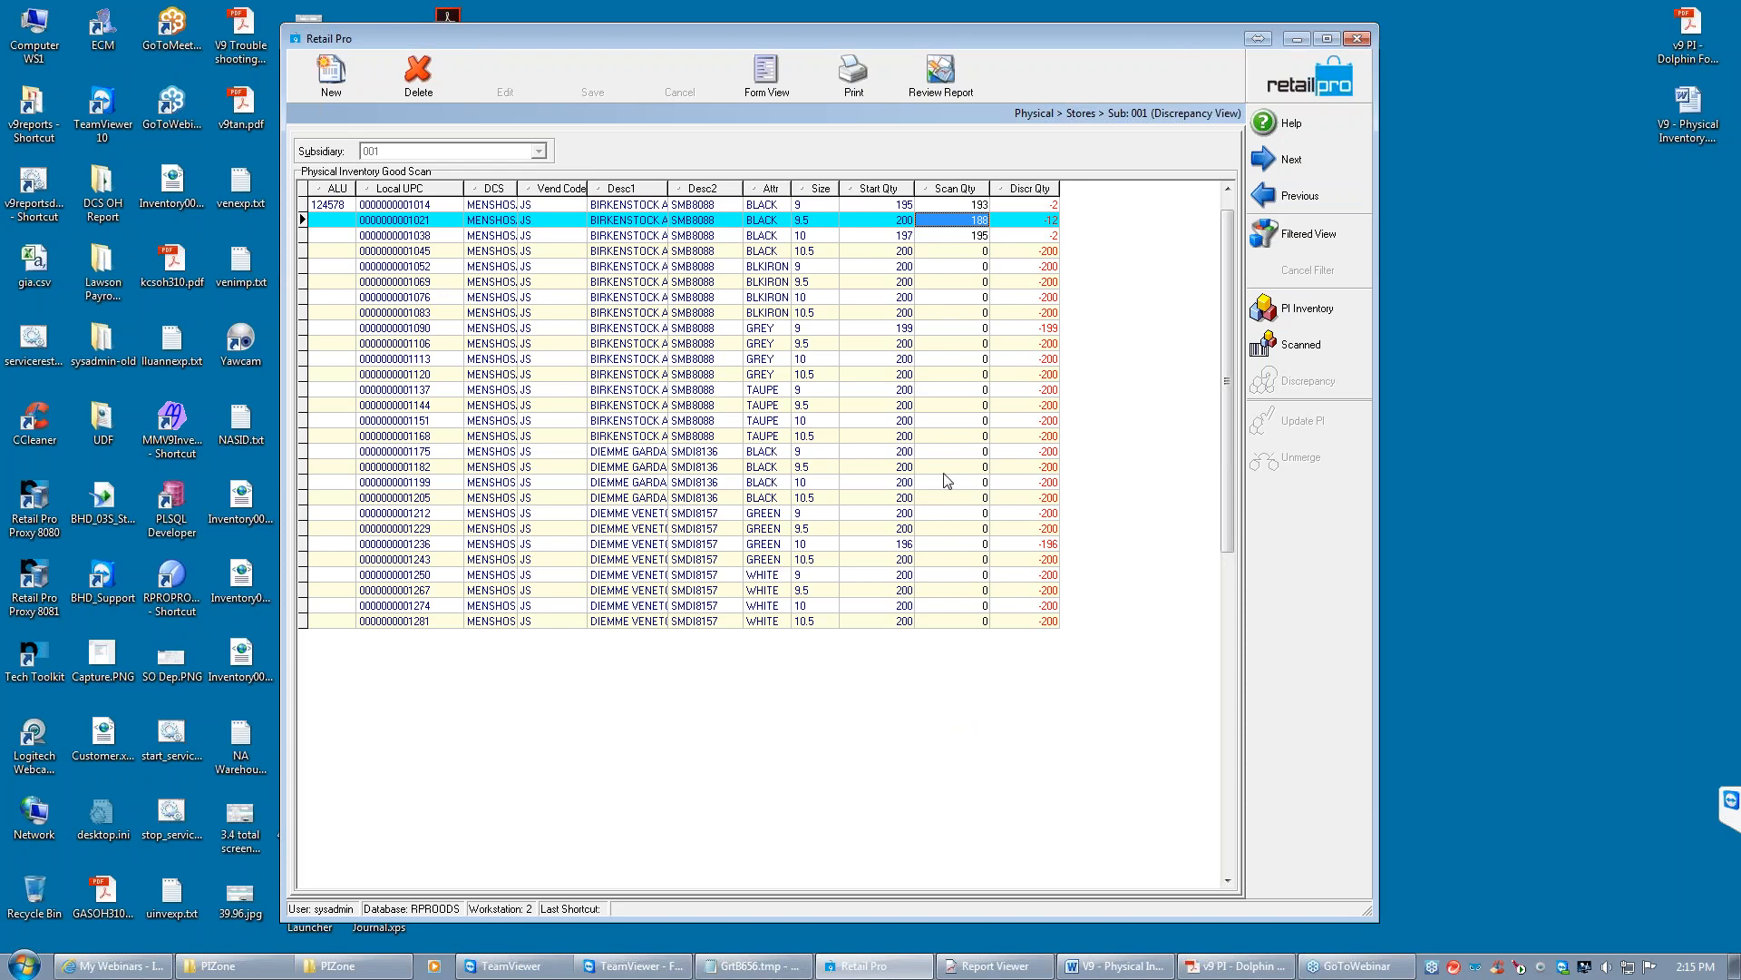
Leave the discrepancy view for the main screen and open the list of merchandise adjustment memos
{"action": "left_click", "coordinate": [1327, 76]}
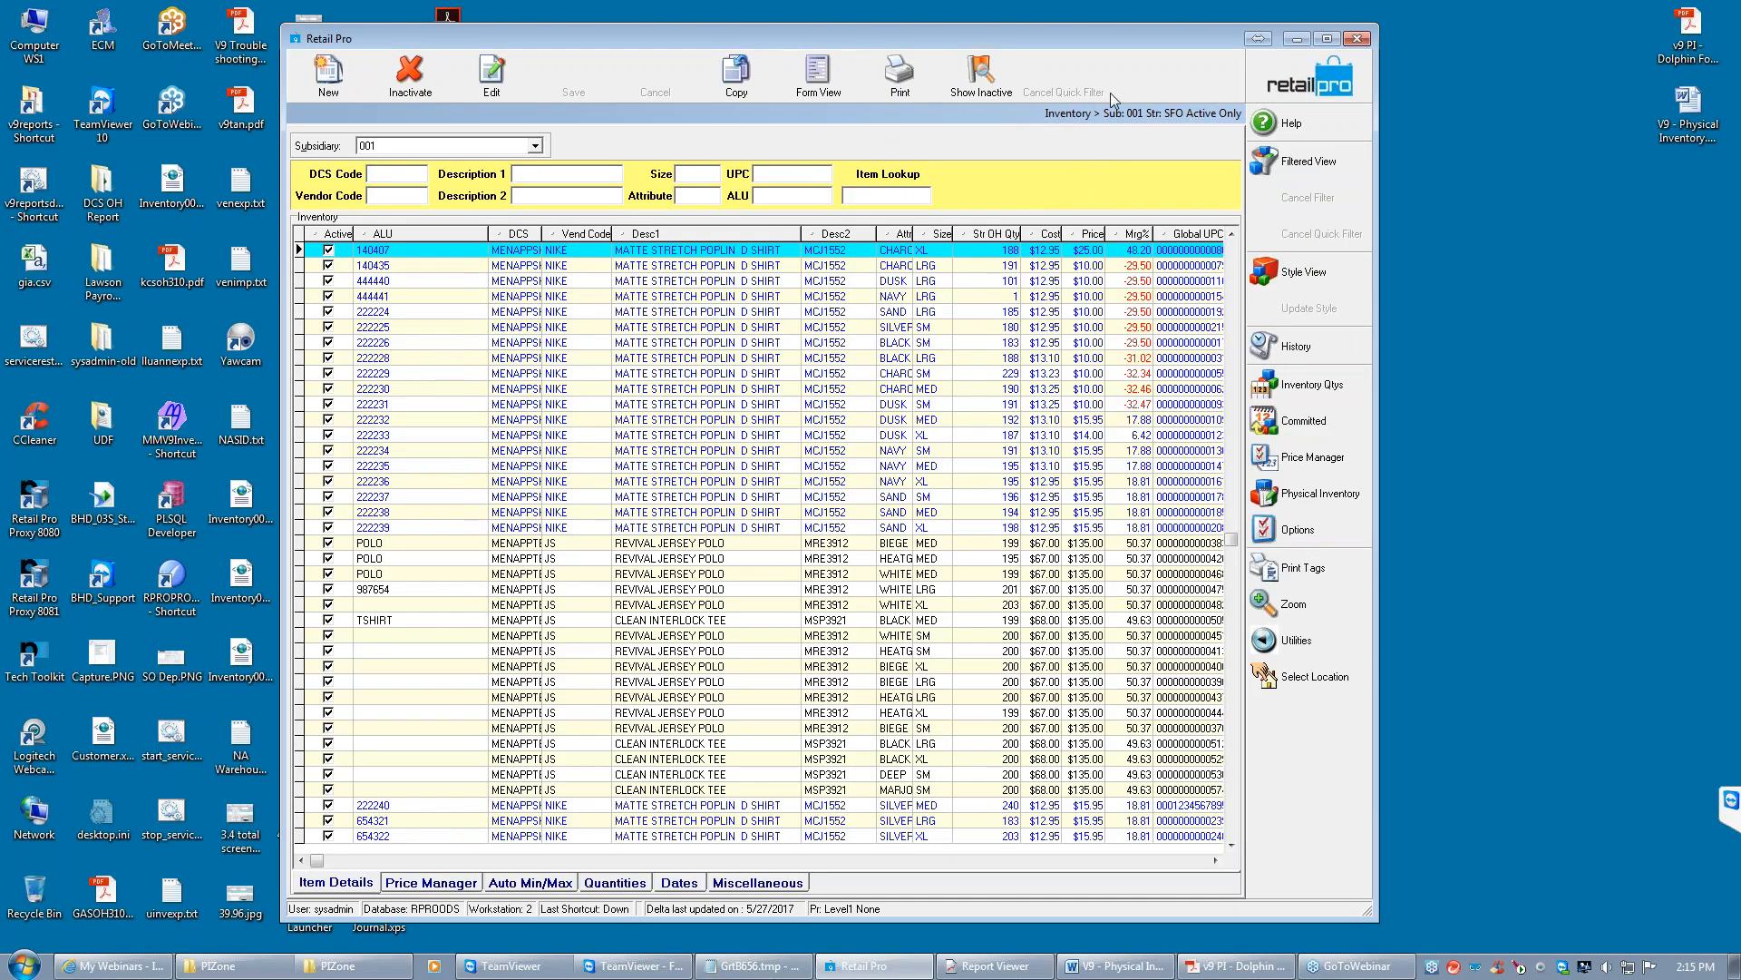
{"action": "left_click", "coordinate": [1309, 76]}
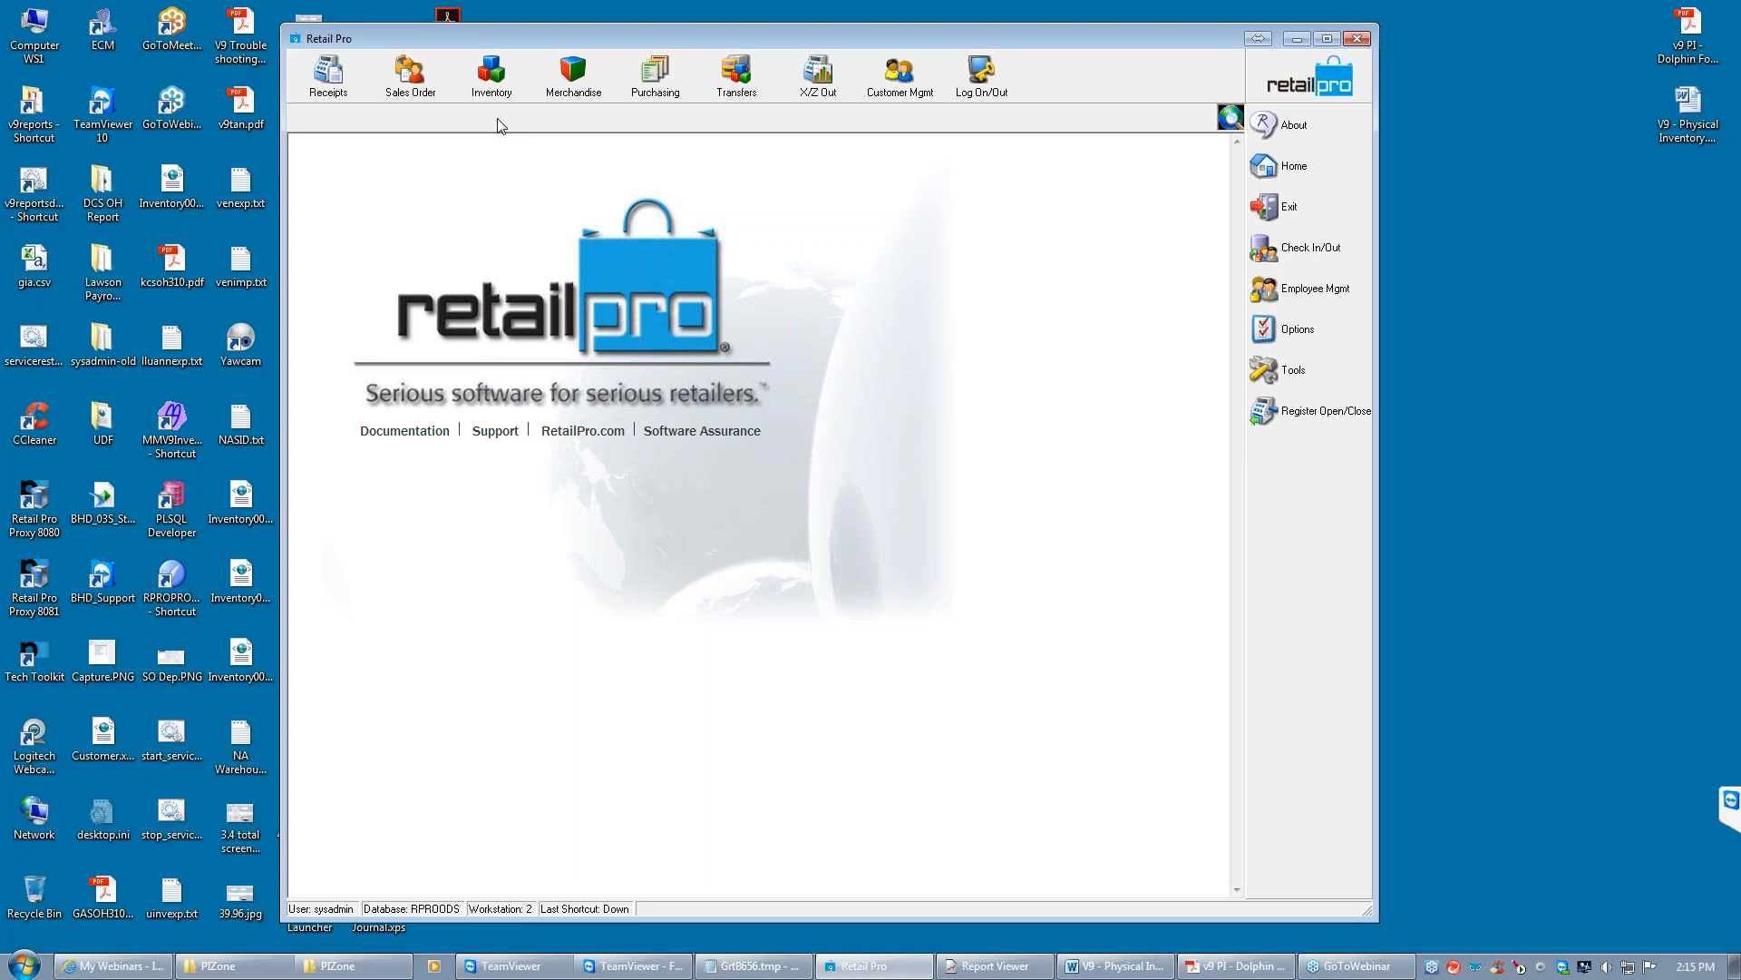
{"action": "left_click", "coordinate": [573, 73]}
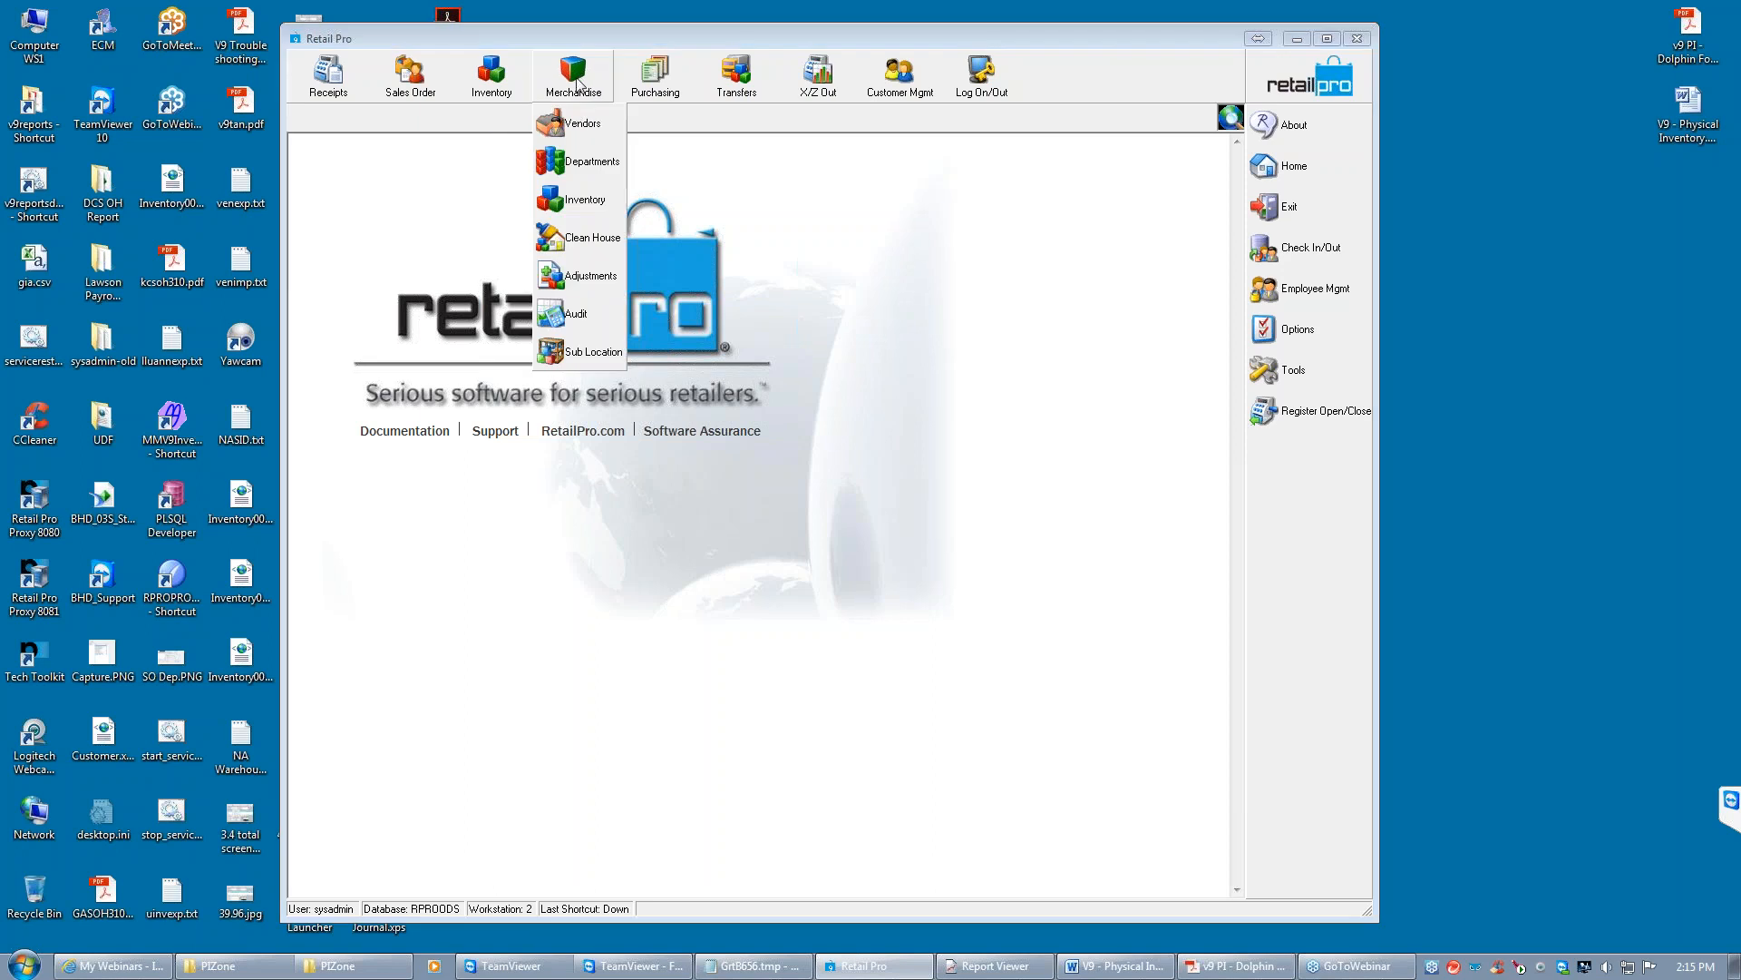
{"action": "left_click", "coordinate": [585, 274]}
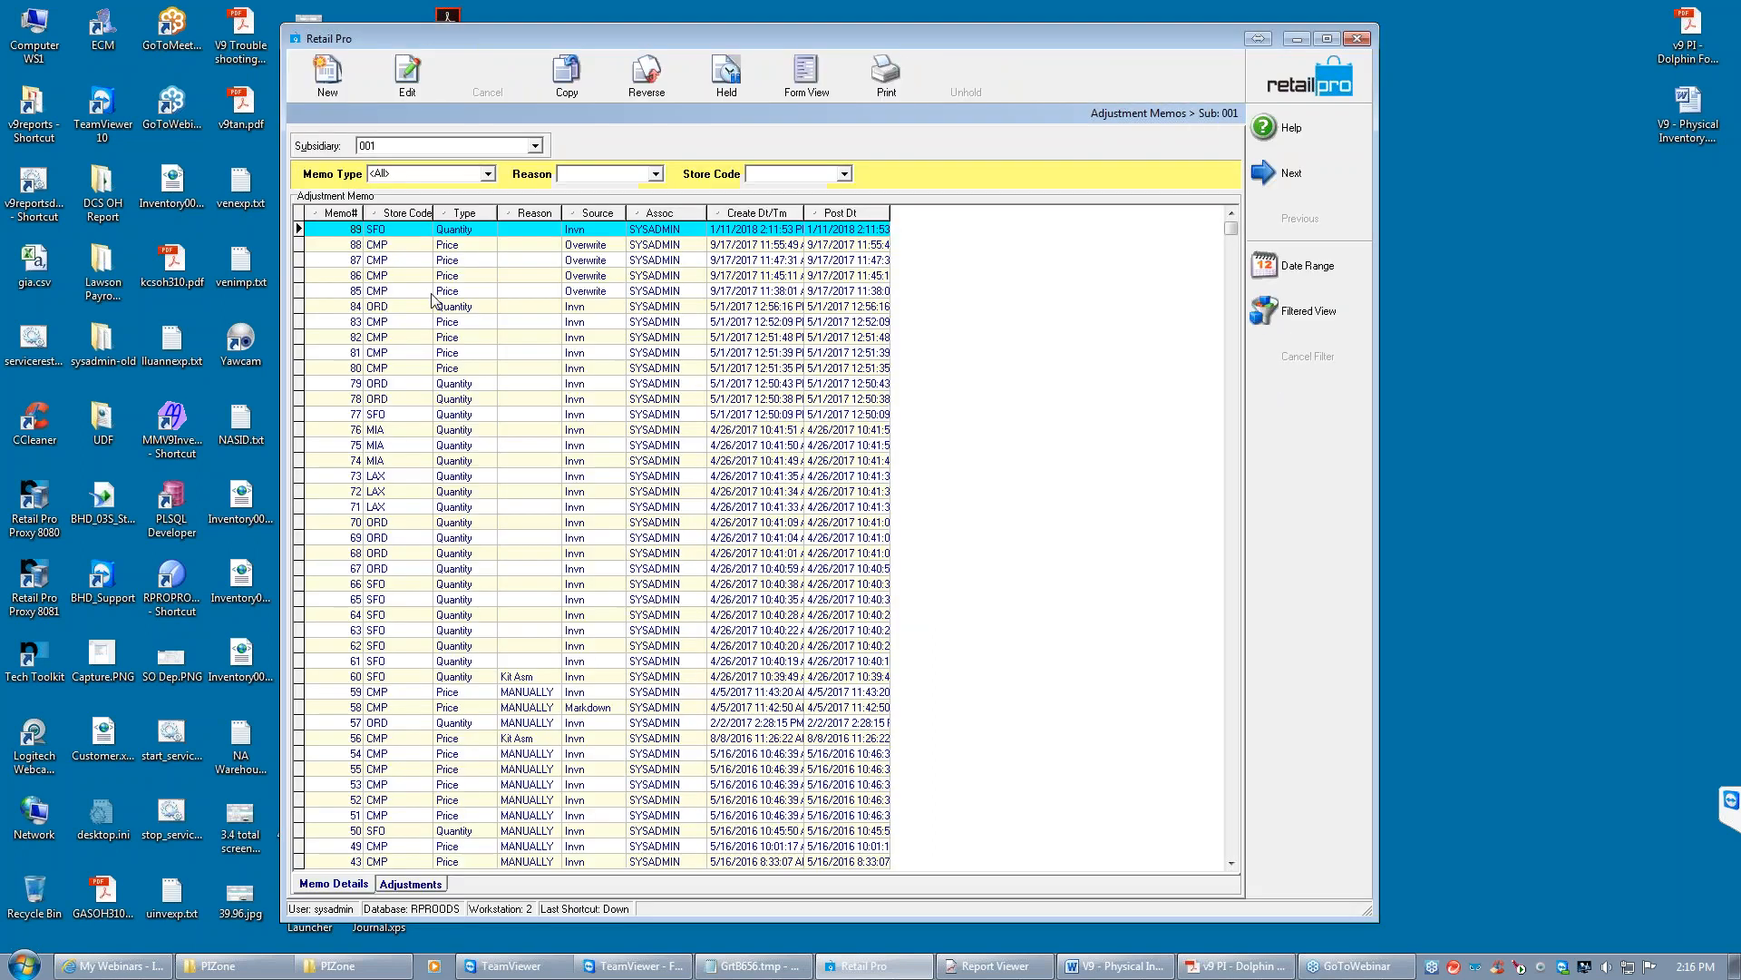
Start a new quantity adjustment memo for the SFO store, view its item entry grid, and discard the memo
{"action": "left_click", "coordinate": [323, 86]}
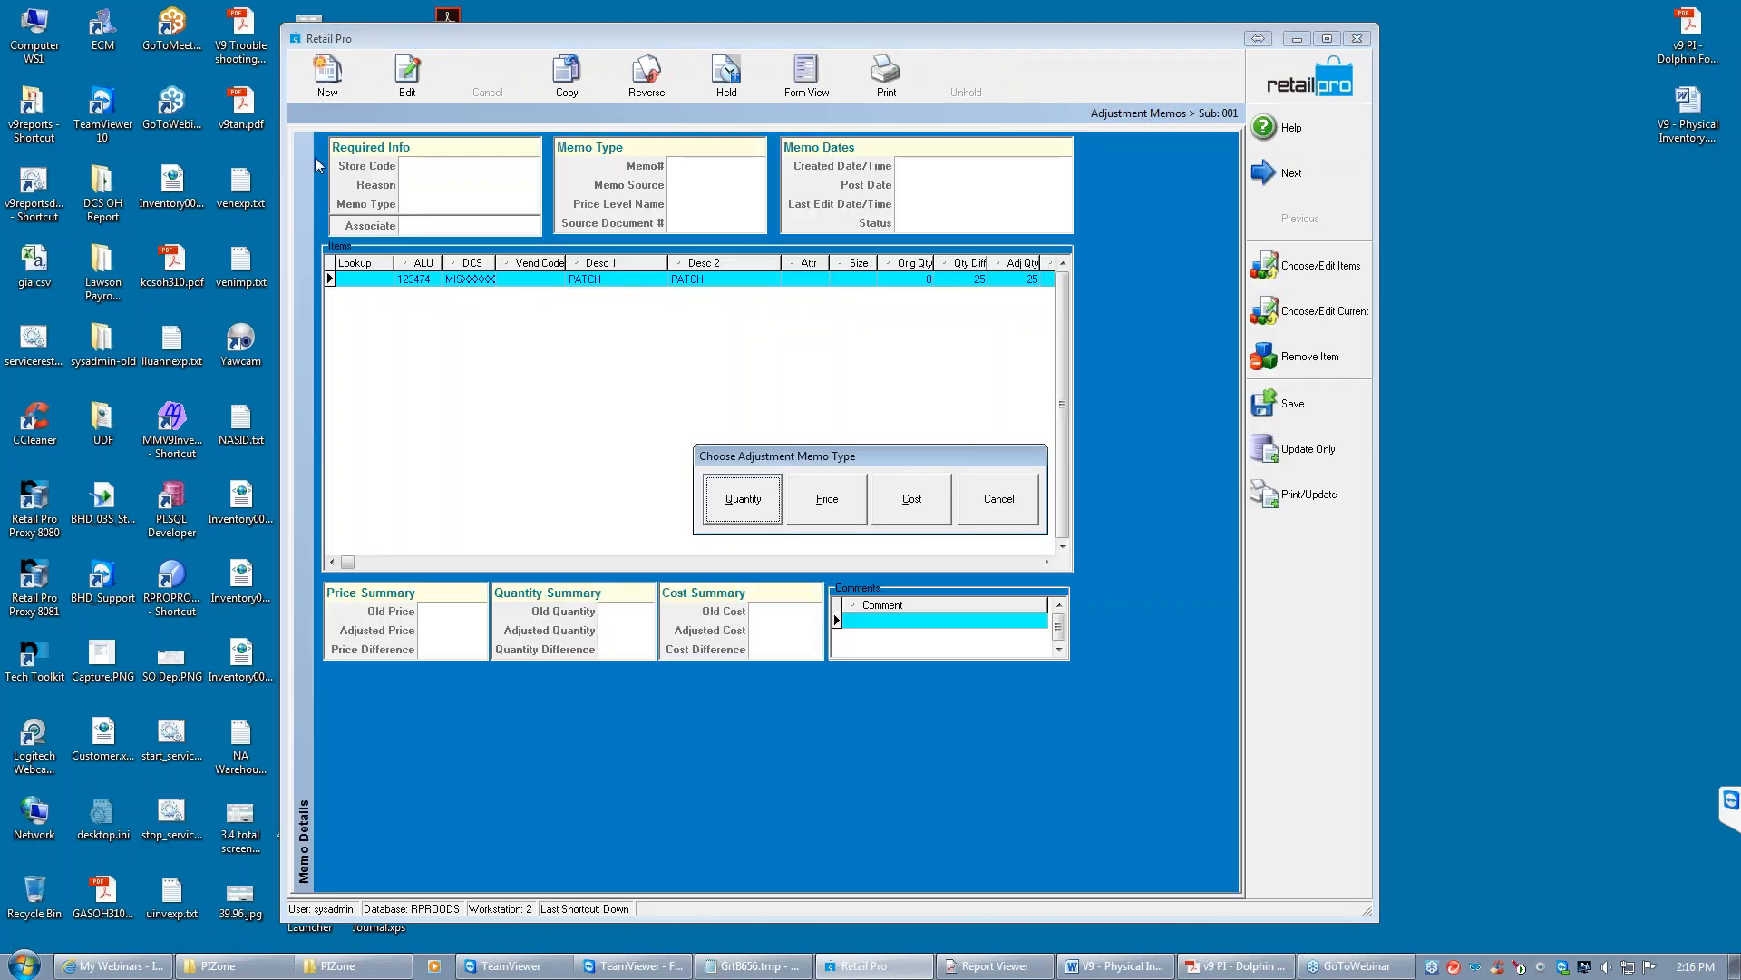
{"action": "left_click", "coordinate": [739, 499]}
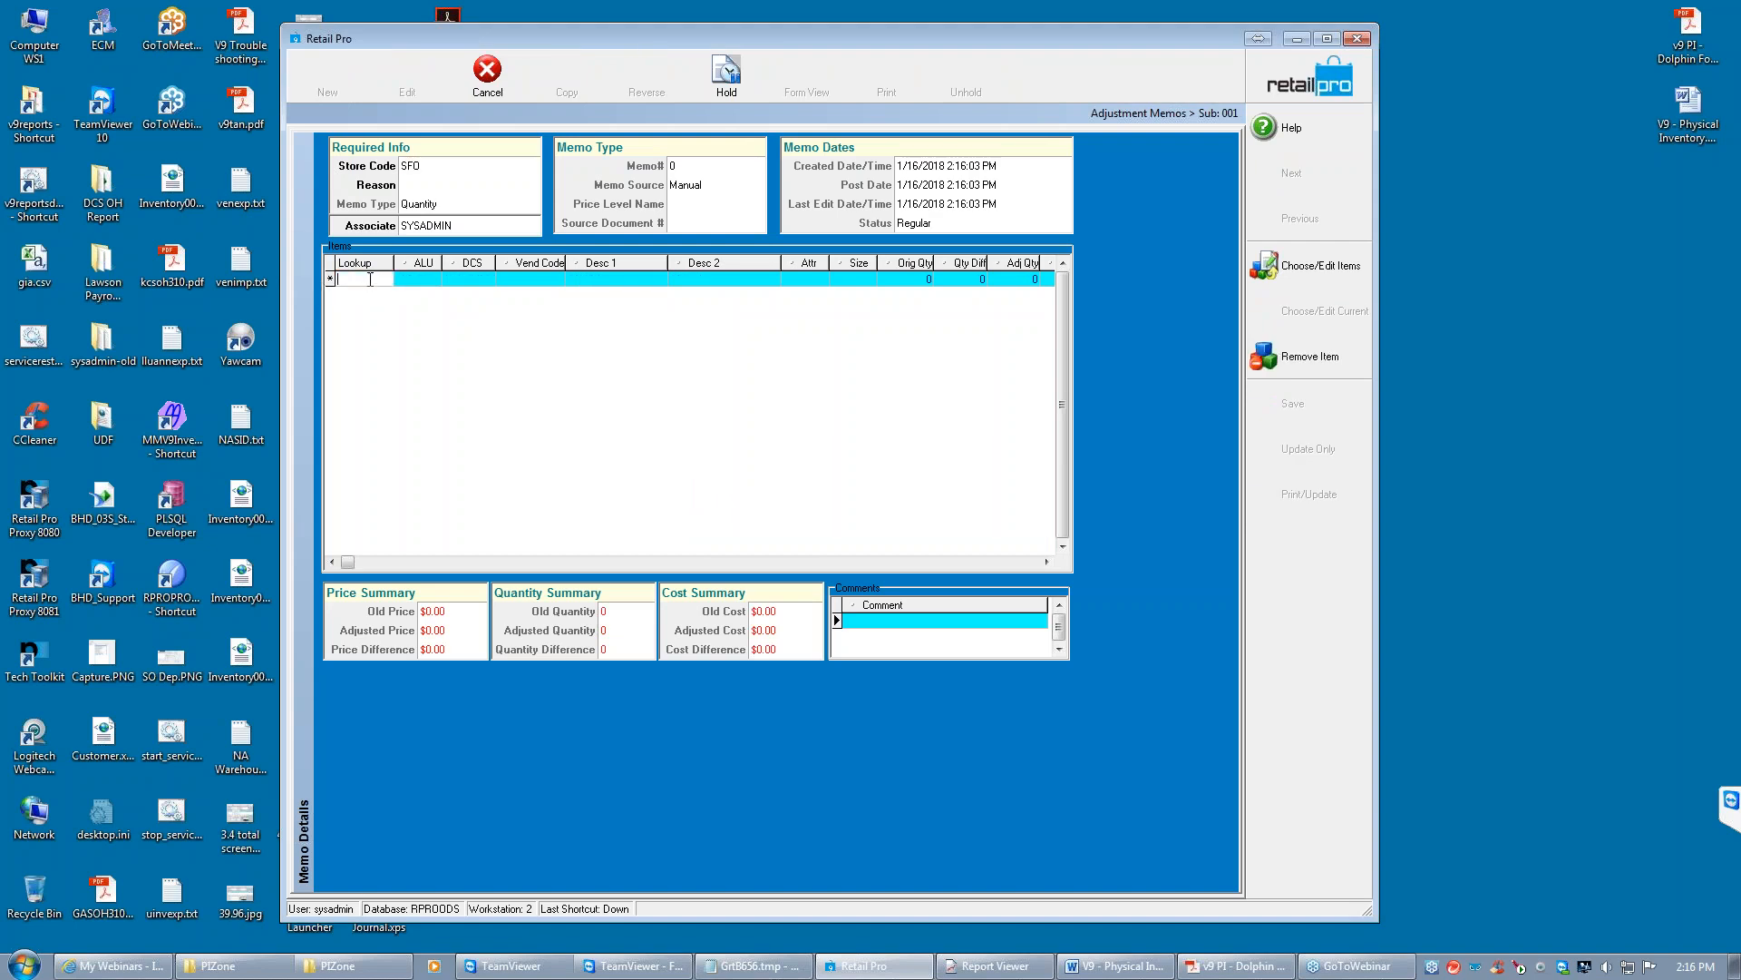
{"action": "left_click", "coordinate": [965, 283]}
{"action": "left_click", "coordinate": [495, 76]}
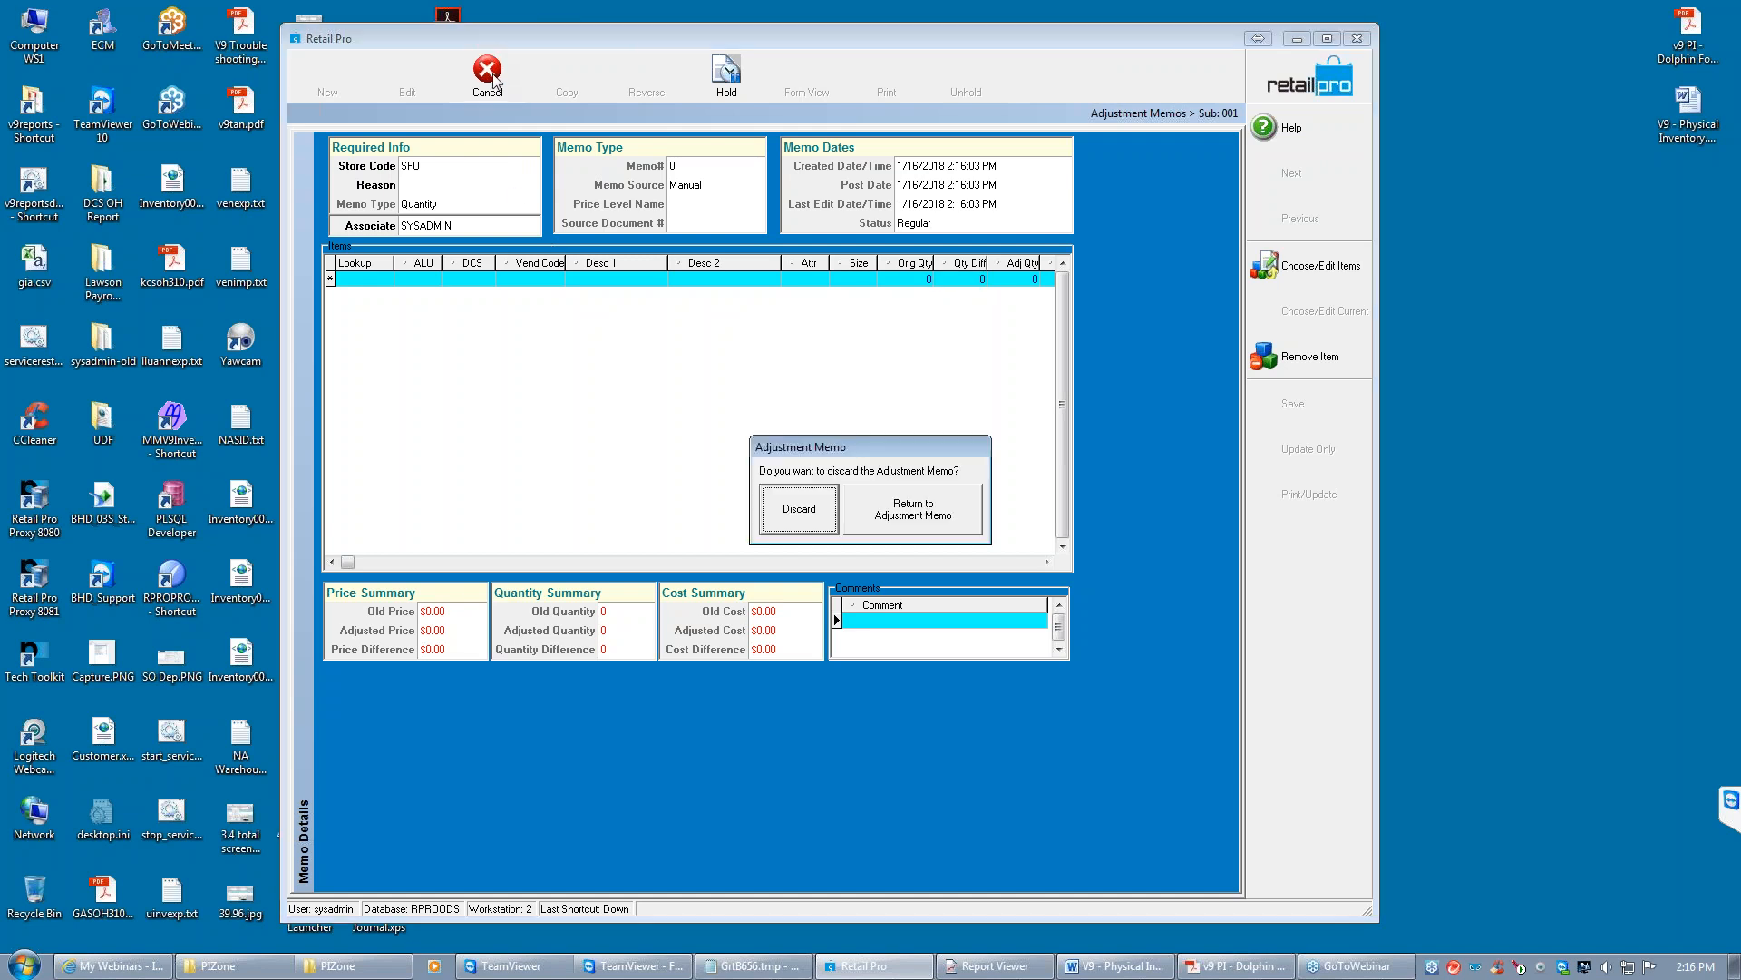
{"action": "left_click", "coordinate": [806, 511]}
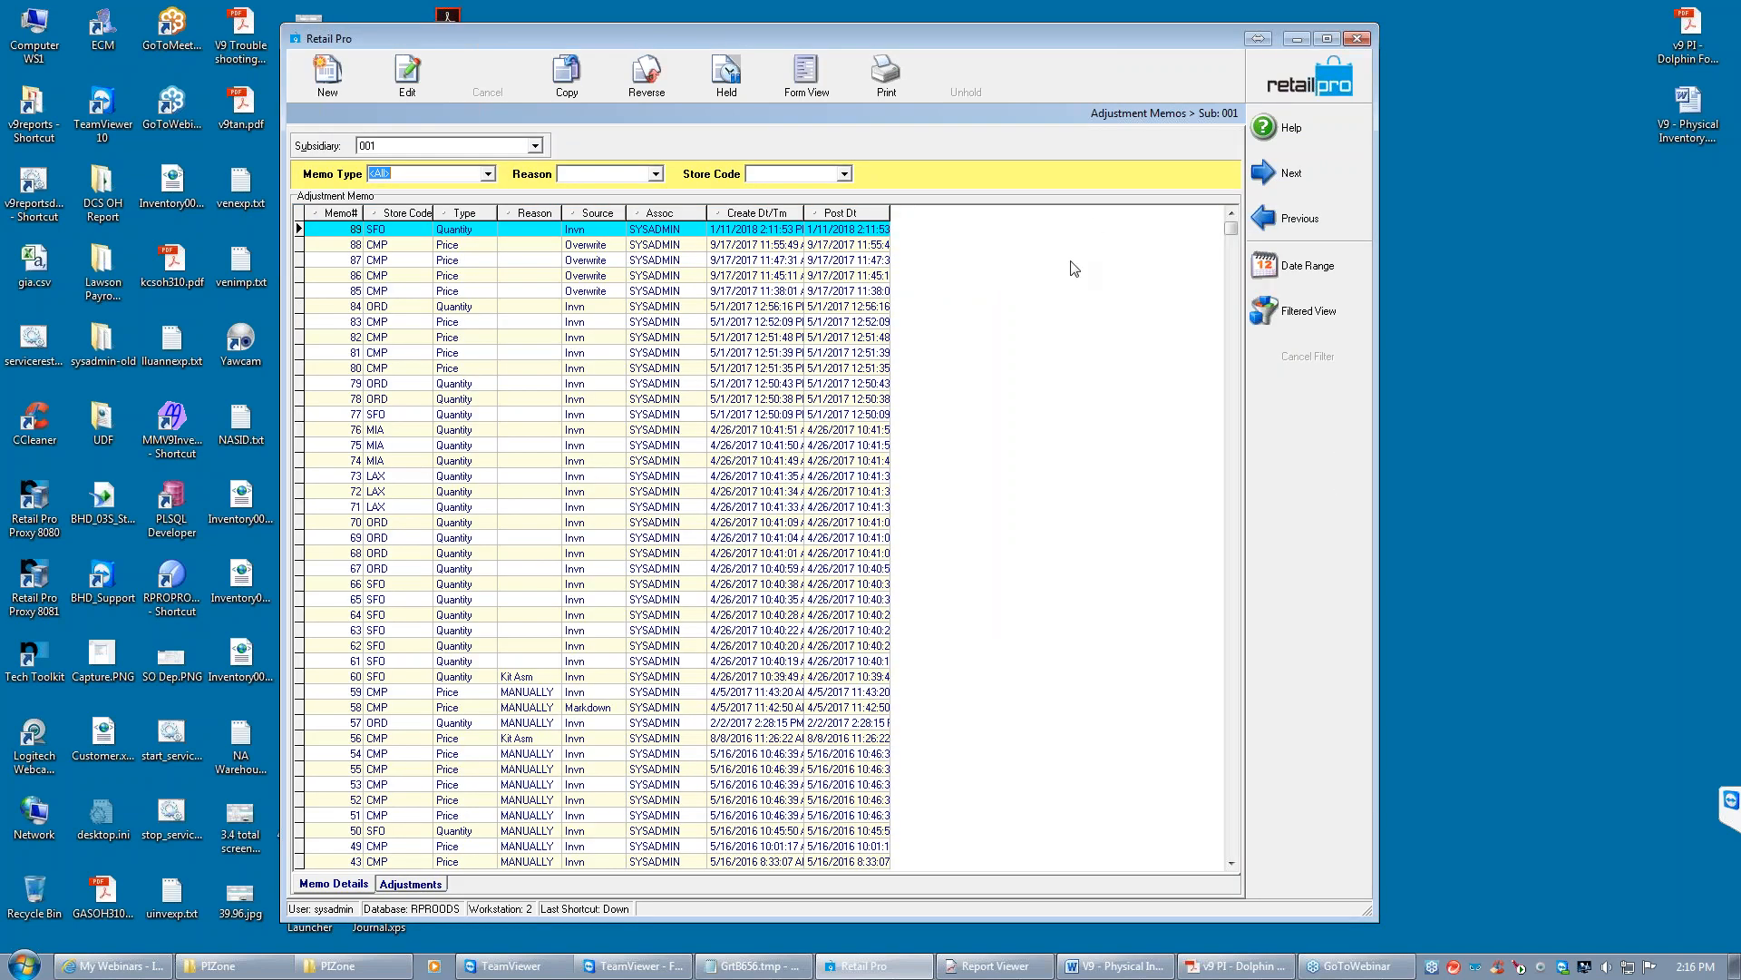
Return to the store physical inventory sheets and open the discrepancy view of the SFO sheet named vendor
{"action": "left_click", "coordinate": [1319, 64]}
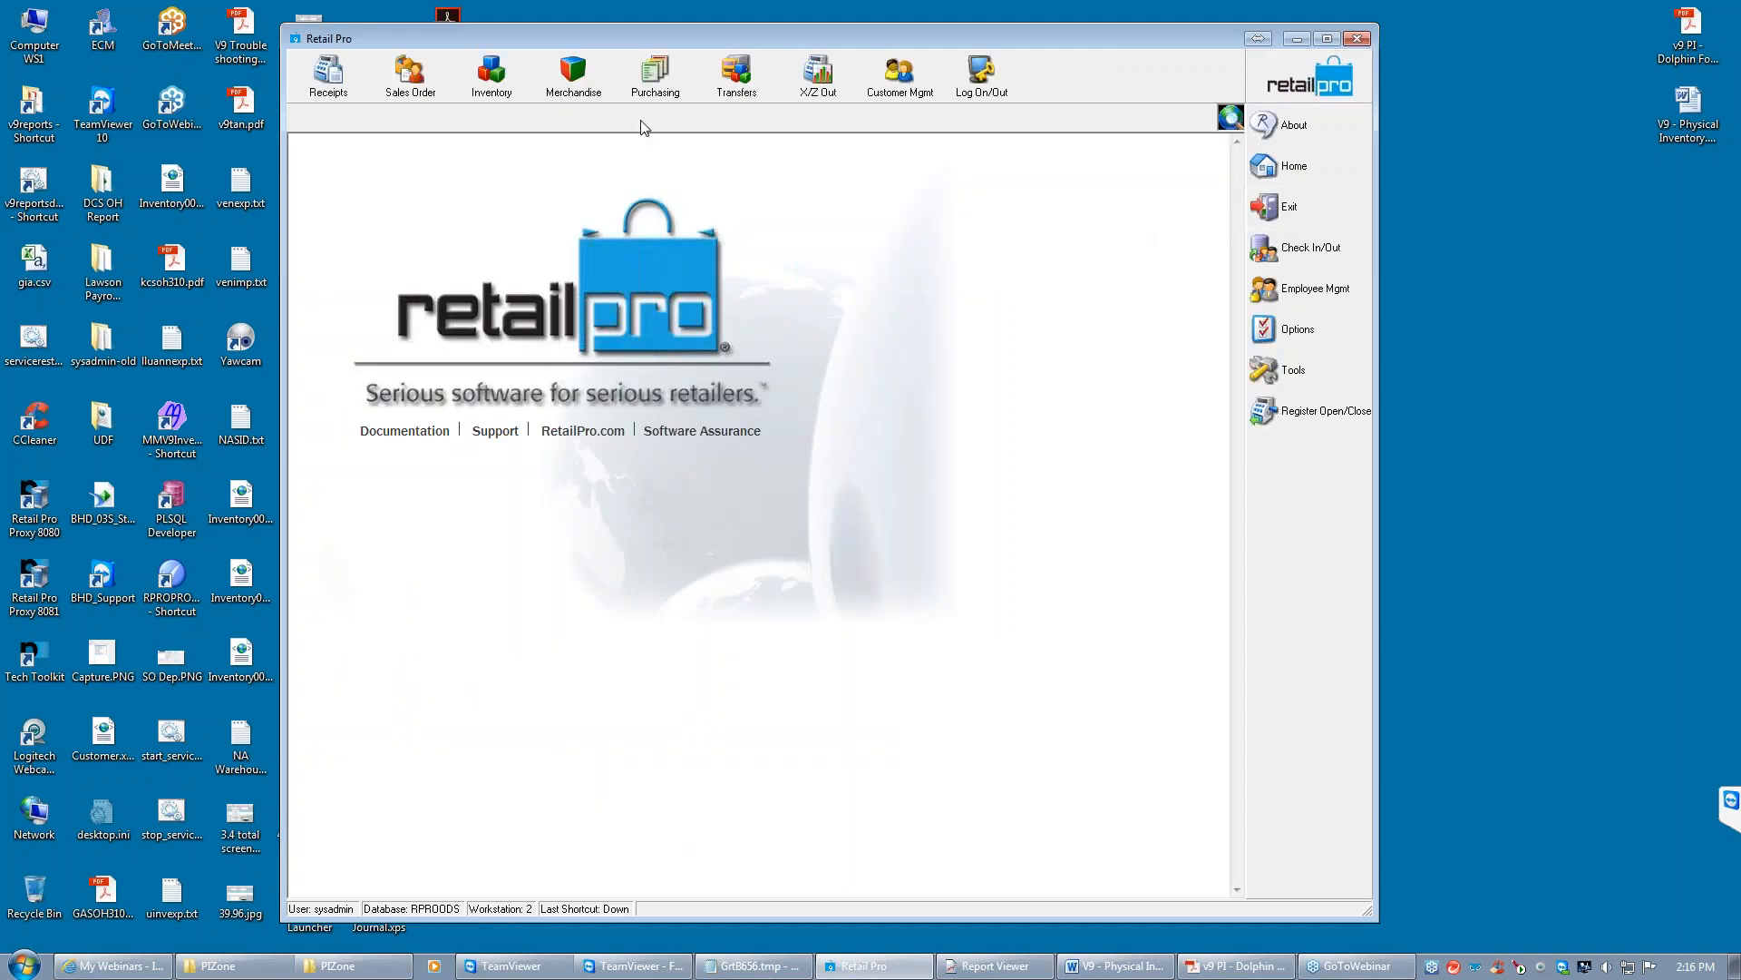
{"action": "left_click", "coordinate": [495, 86]}
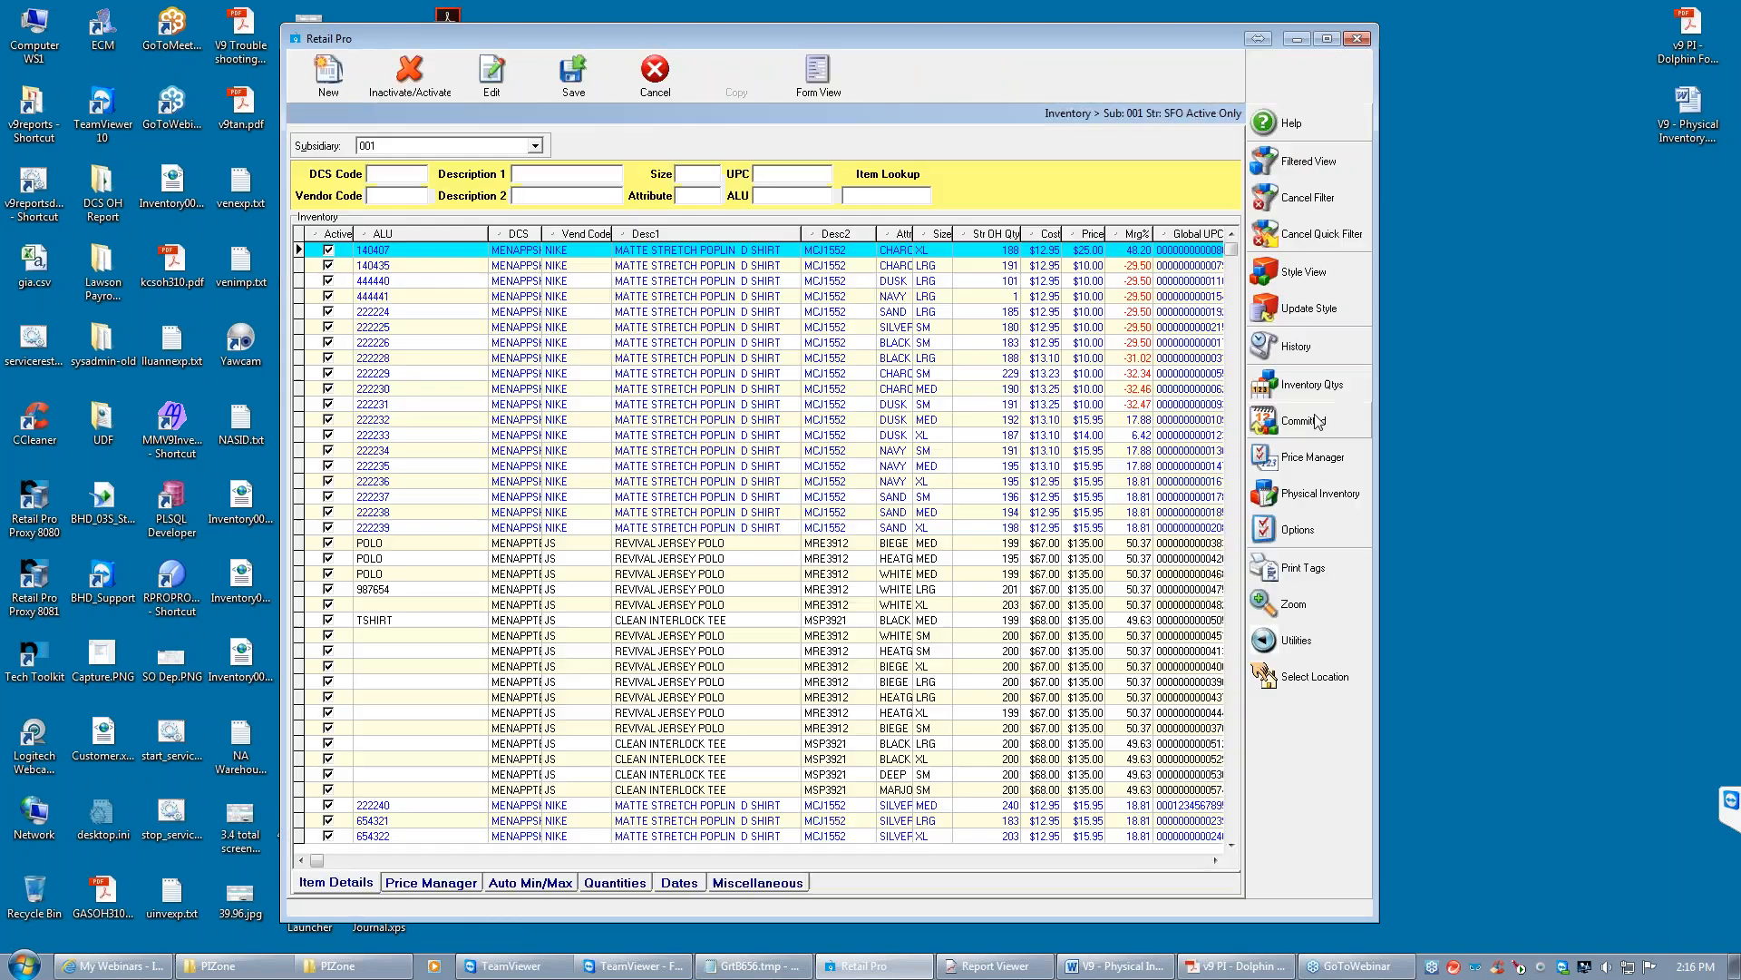
{"action": "left_click", "coordinate": [1304, 499]}
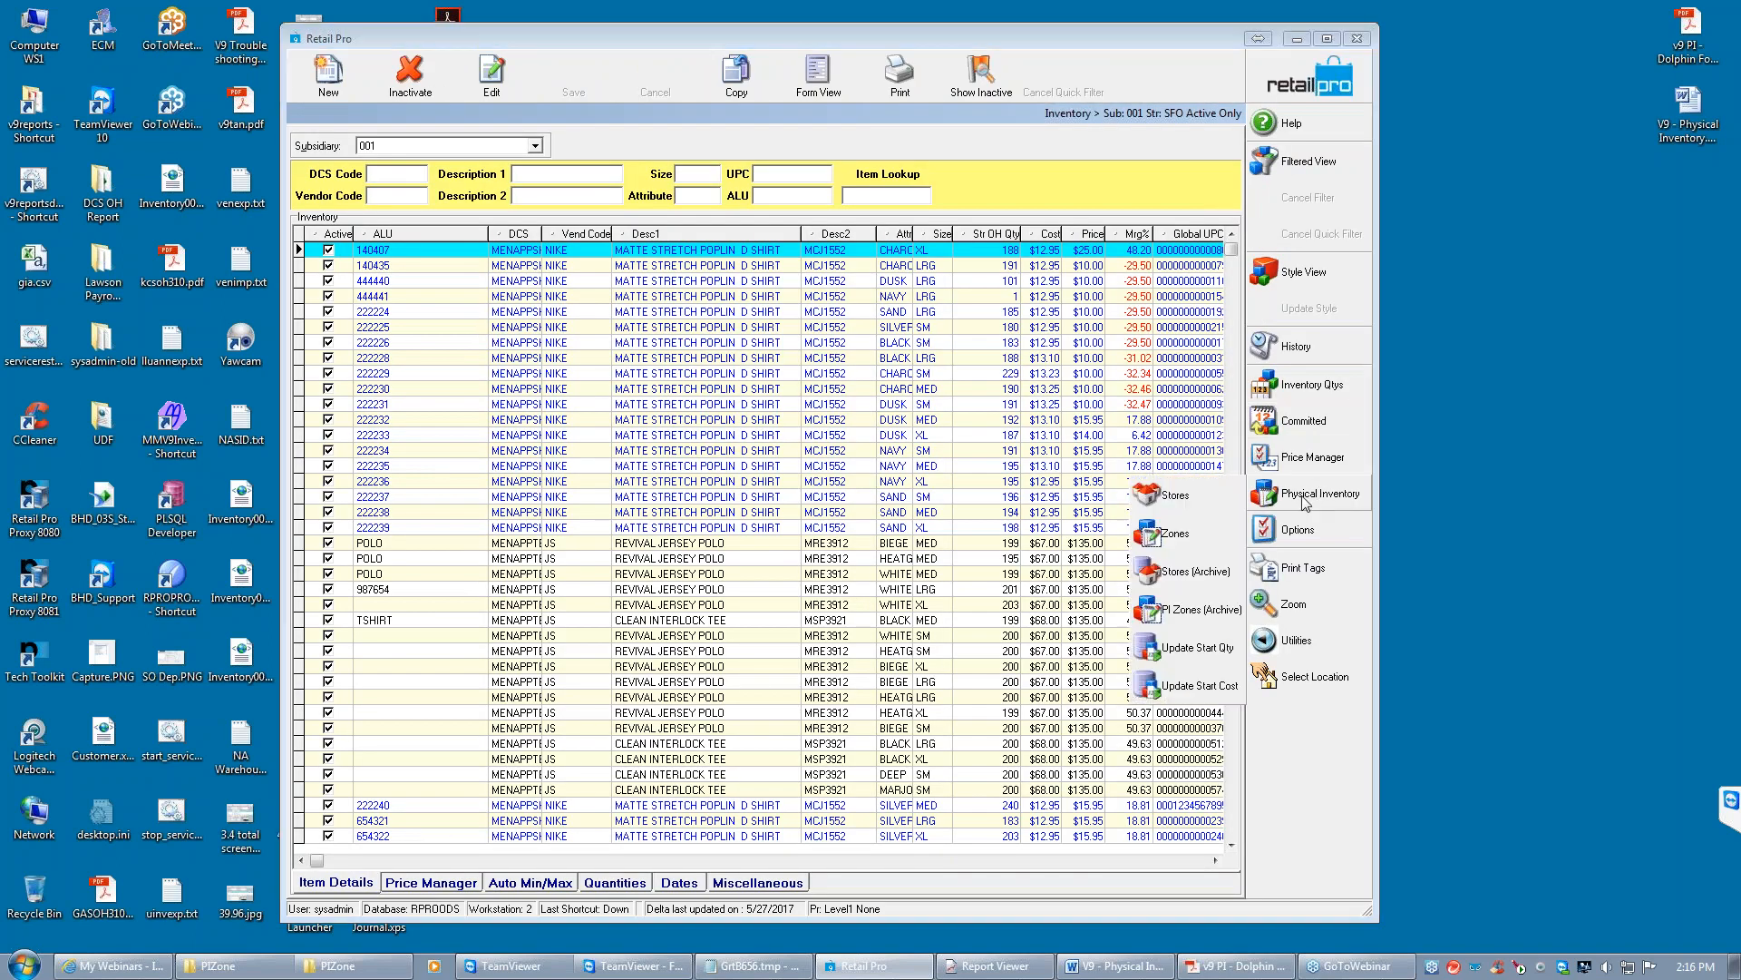
{"action": "left_click", "coordinate": [1179, 499]}
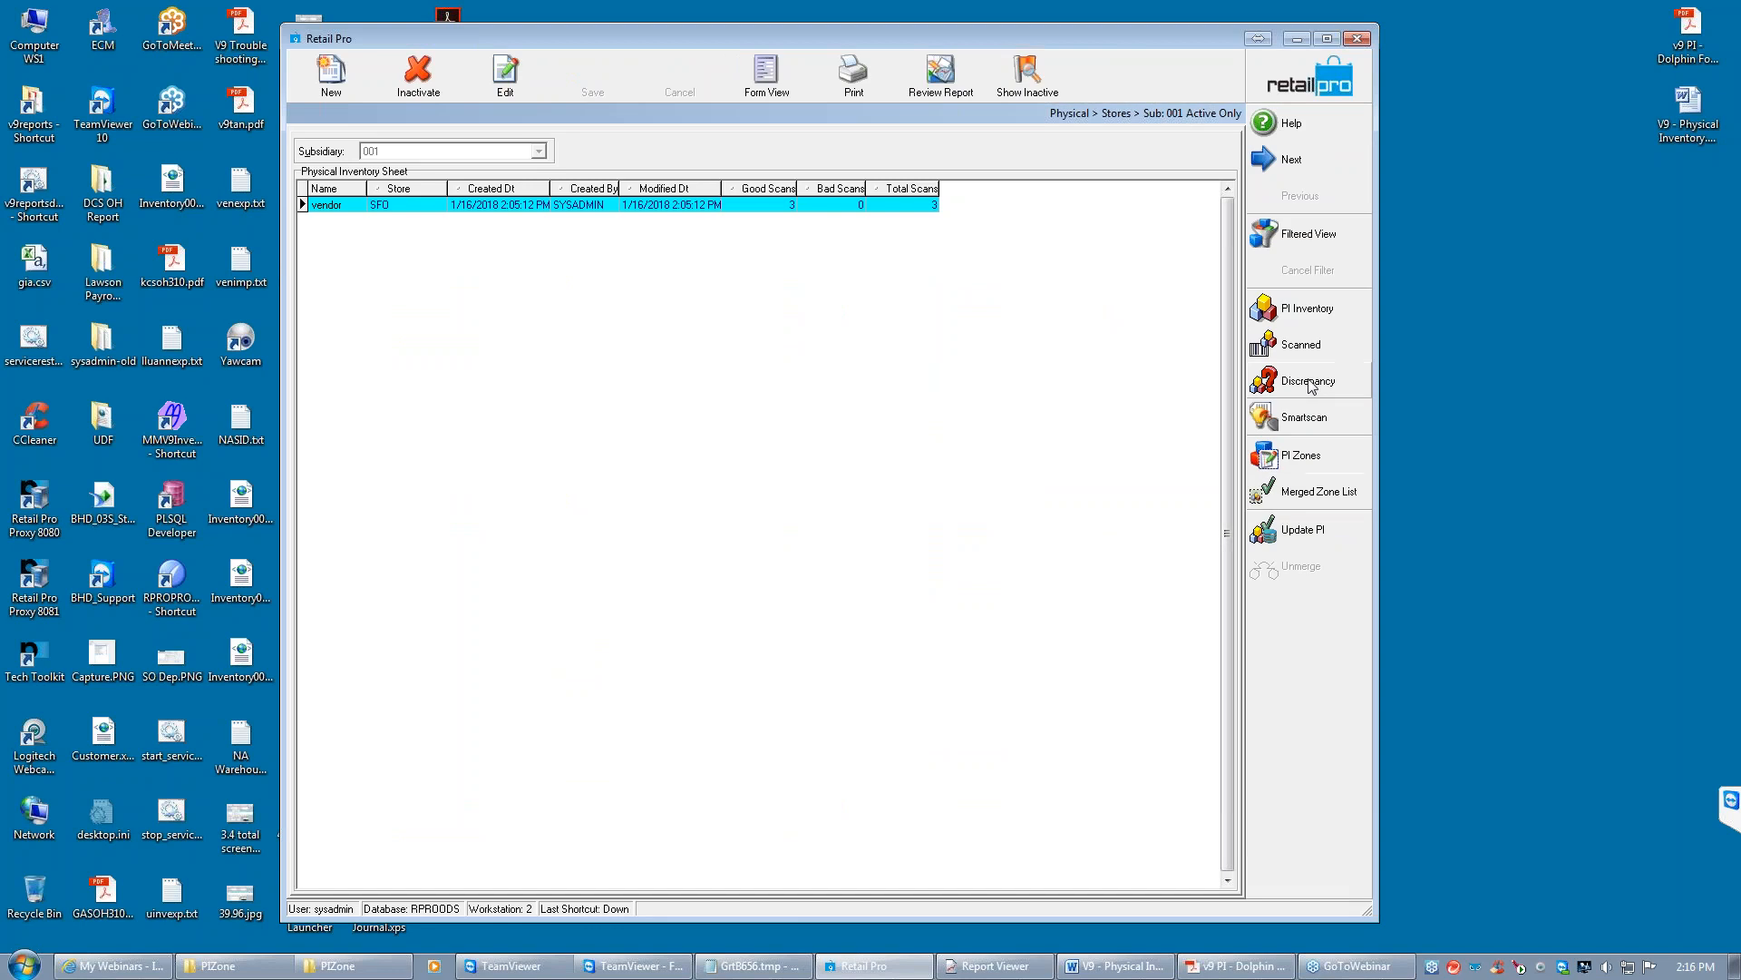
{"action": "left_click", "coordinate": [1310, 381]}
Set the scan quantities of the black Birkenstock sizes 9.5 and 10 to 200
{"action": "left_click", "coordinate": [1033, 222]}
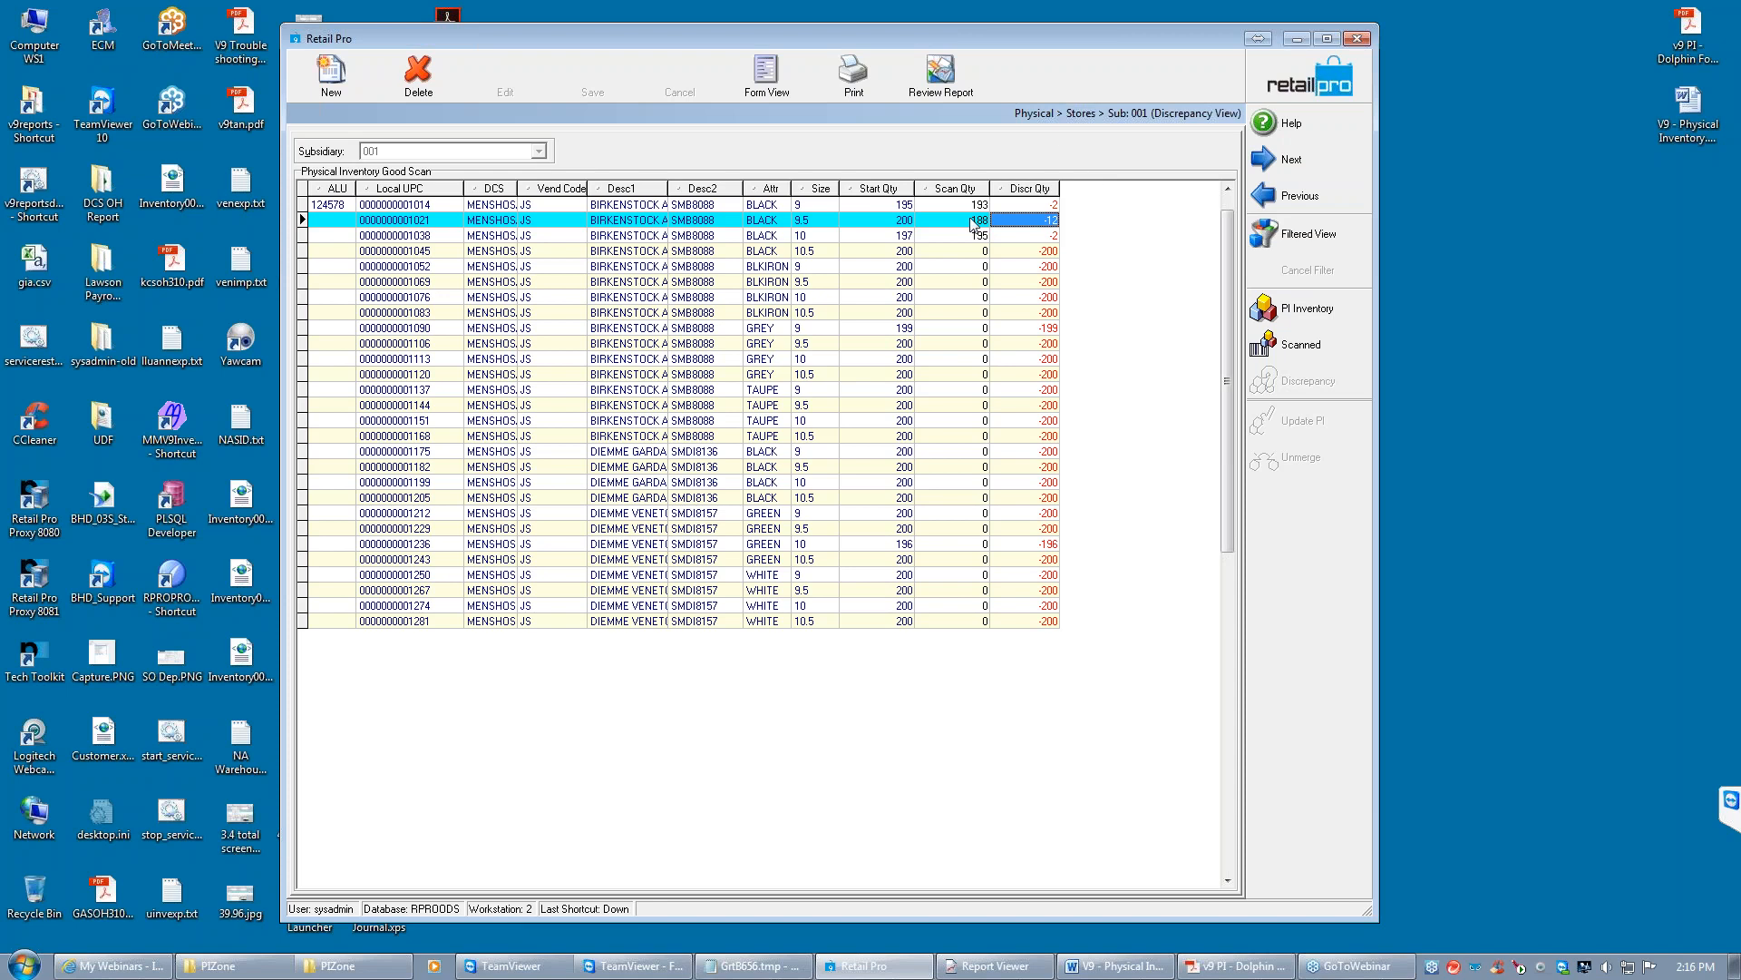
{"action": "left_click", "coordinate": [959, 222]}
{"action": "type", "text": "200"}
{"action": "key", "text": "Tab"}
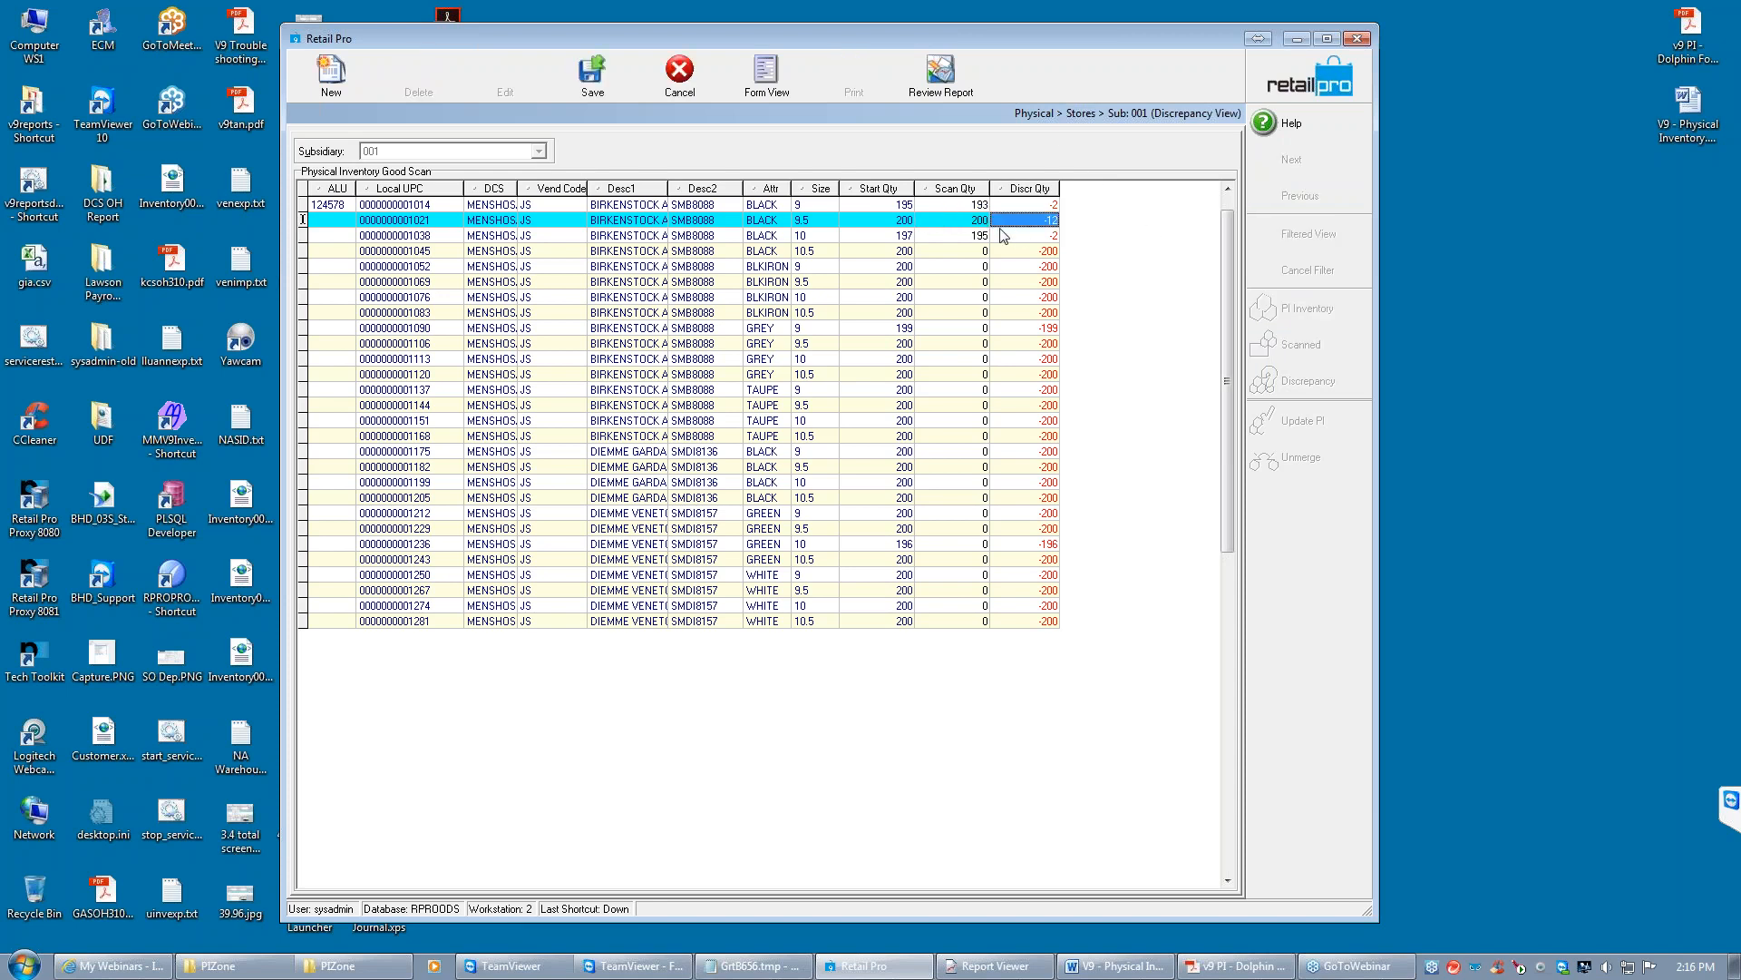
{"action": "key", "text": "Down"}
{"action": "left_click", "coordinate": [948, 222]}
{"action": "left_click", "coordinate": [942, 222]}
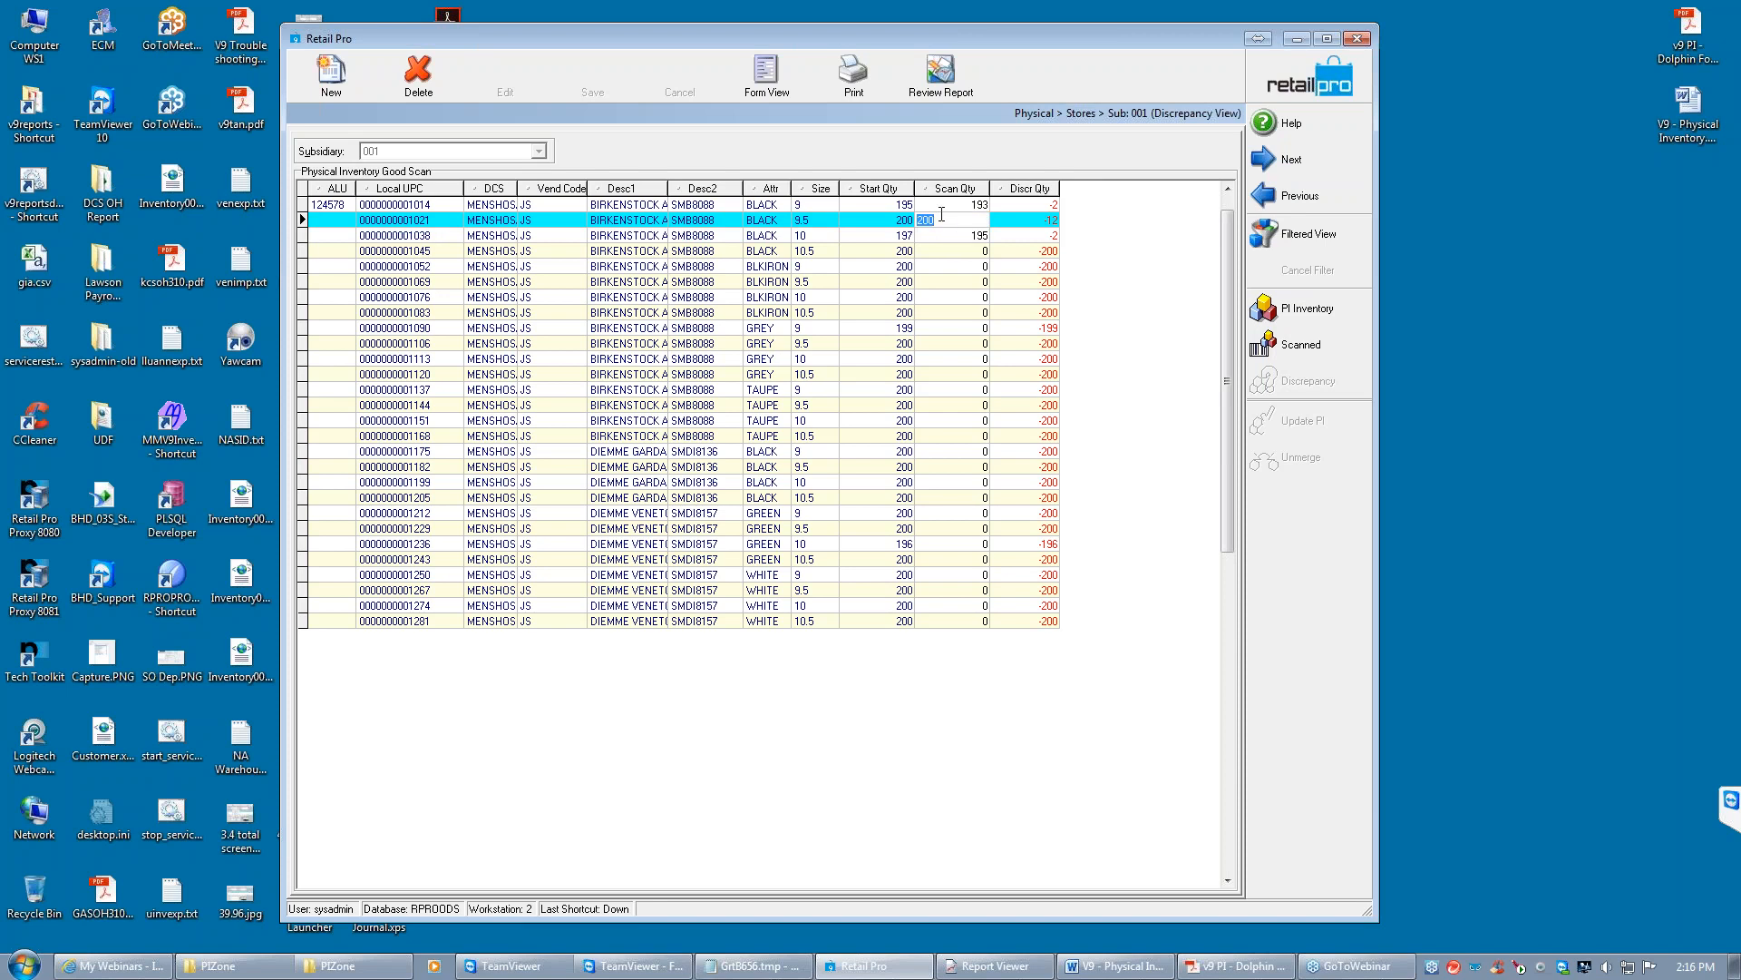
{"action": "key", "text": "BackSpace"}
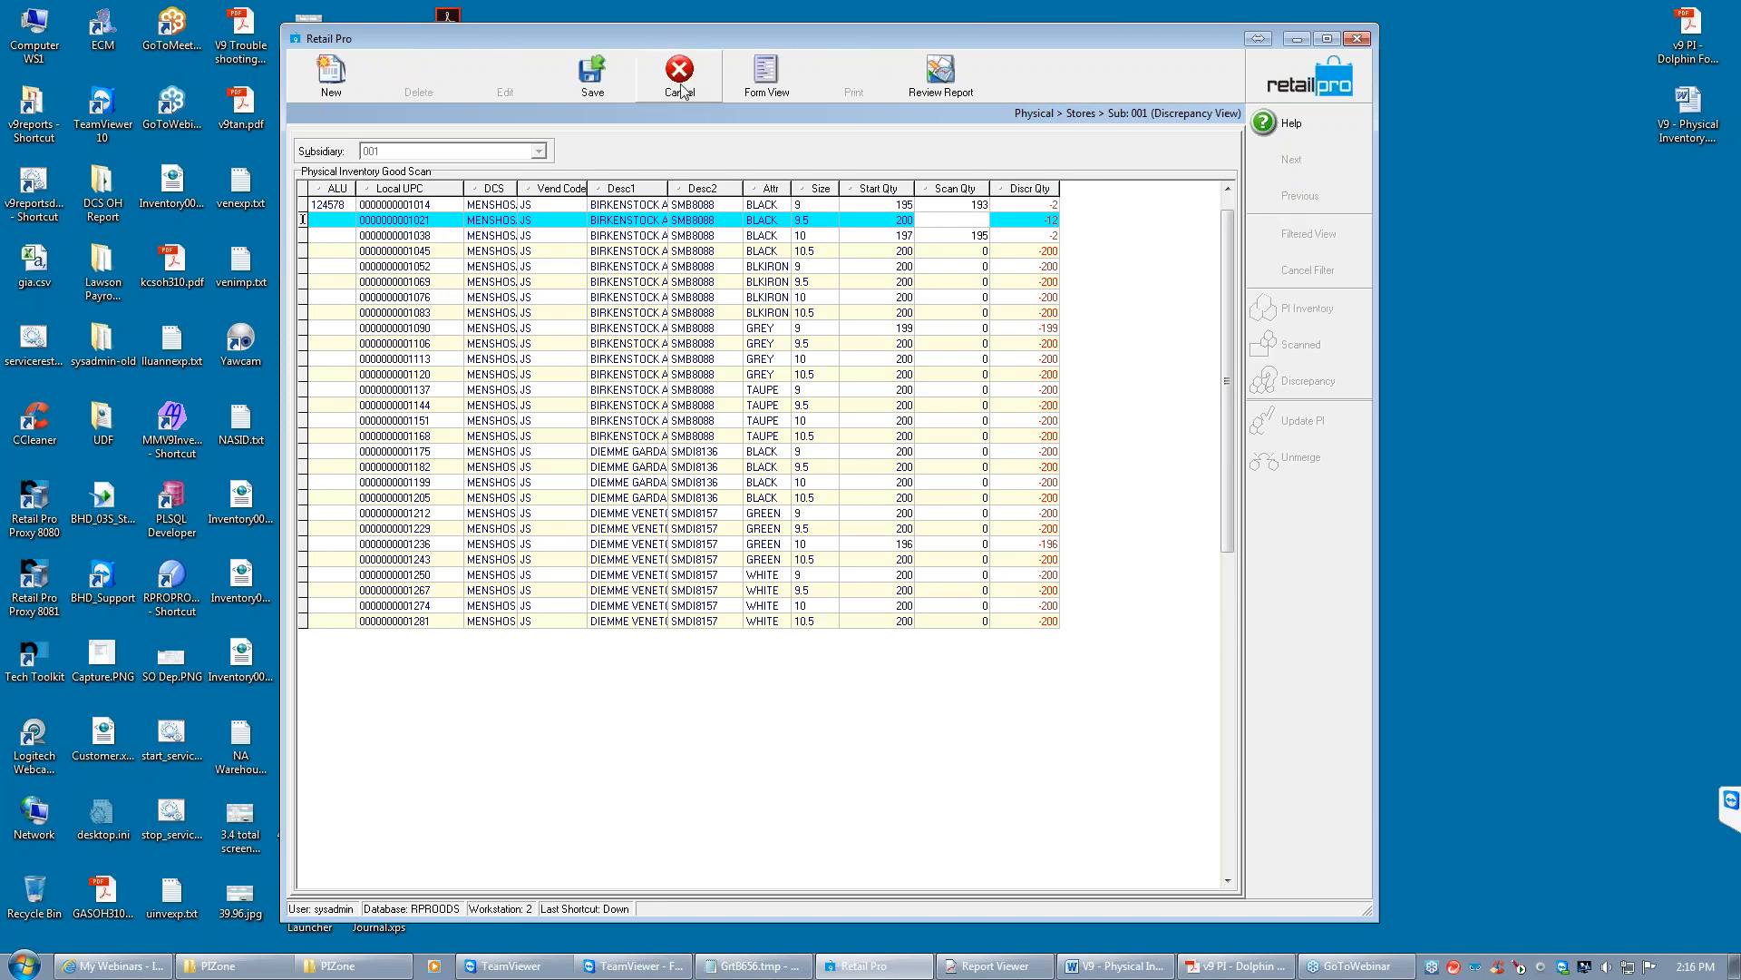
{"action": "left_click", "coordinate": [691, 88]}
{"action": "left_click", "coordinate": [952, 238]}
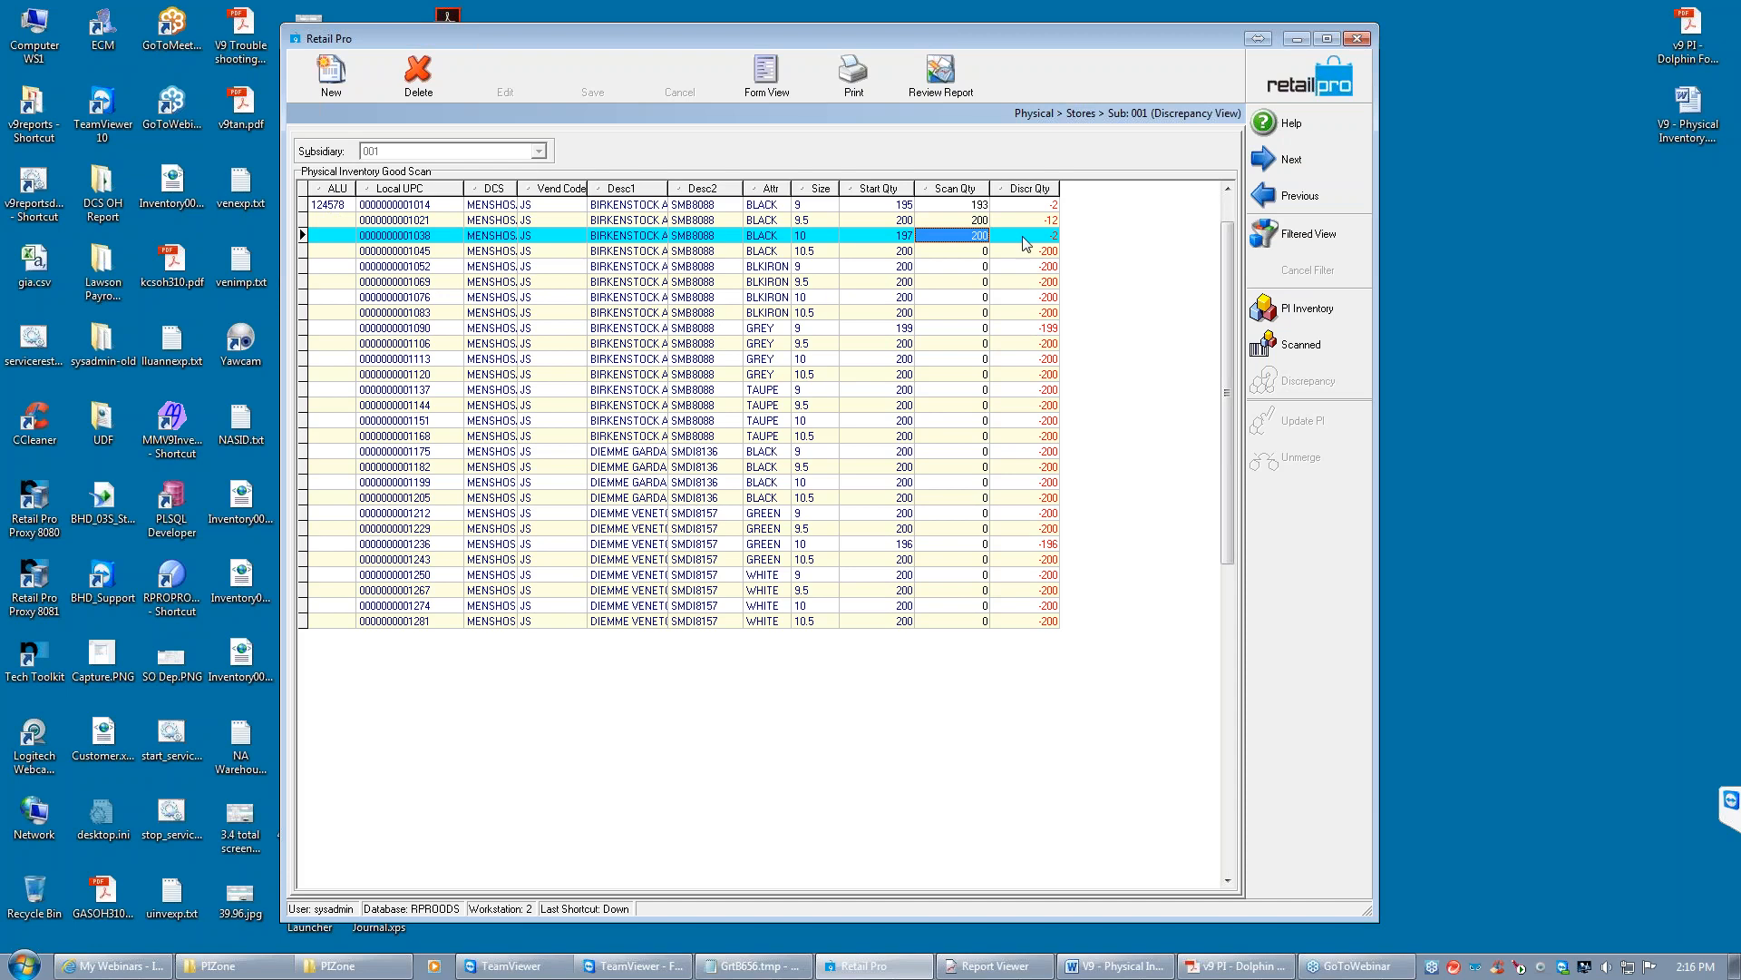
Close the discrepancy view, minimize Retail Pro, and switch to the V9 - Physical Inventory document in Word
{"action": "left_click", "coordinate": [1320, 69]}
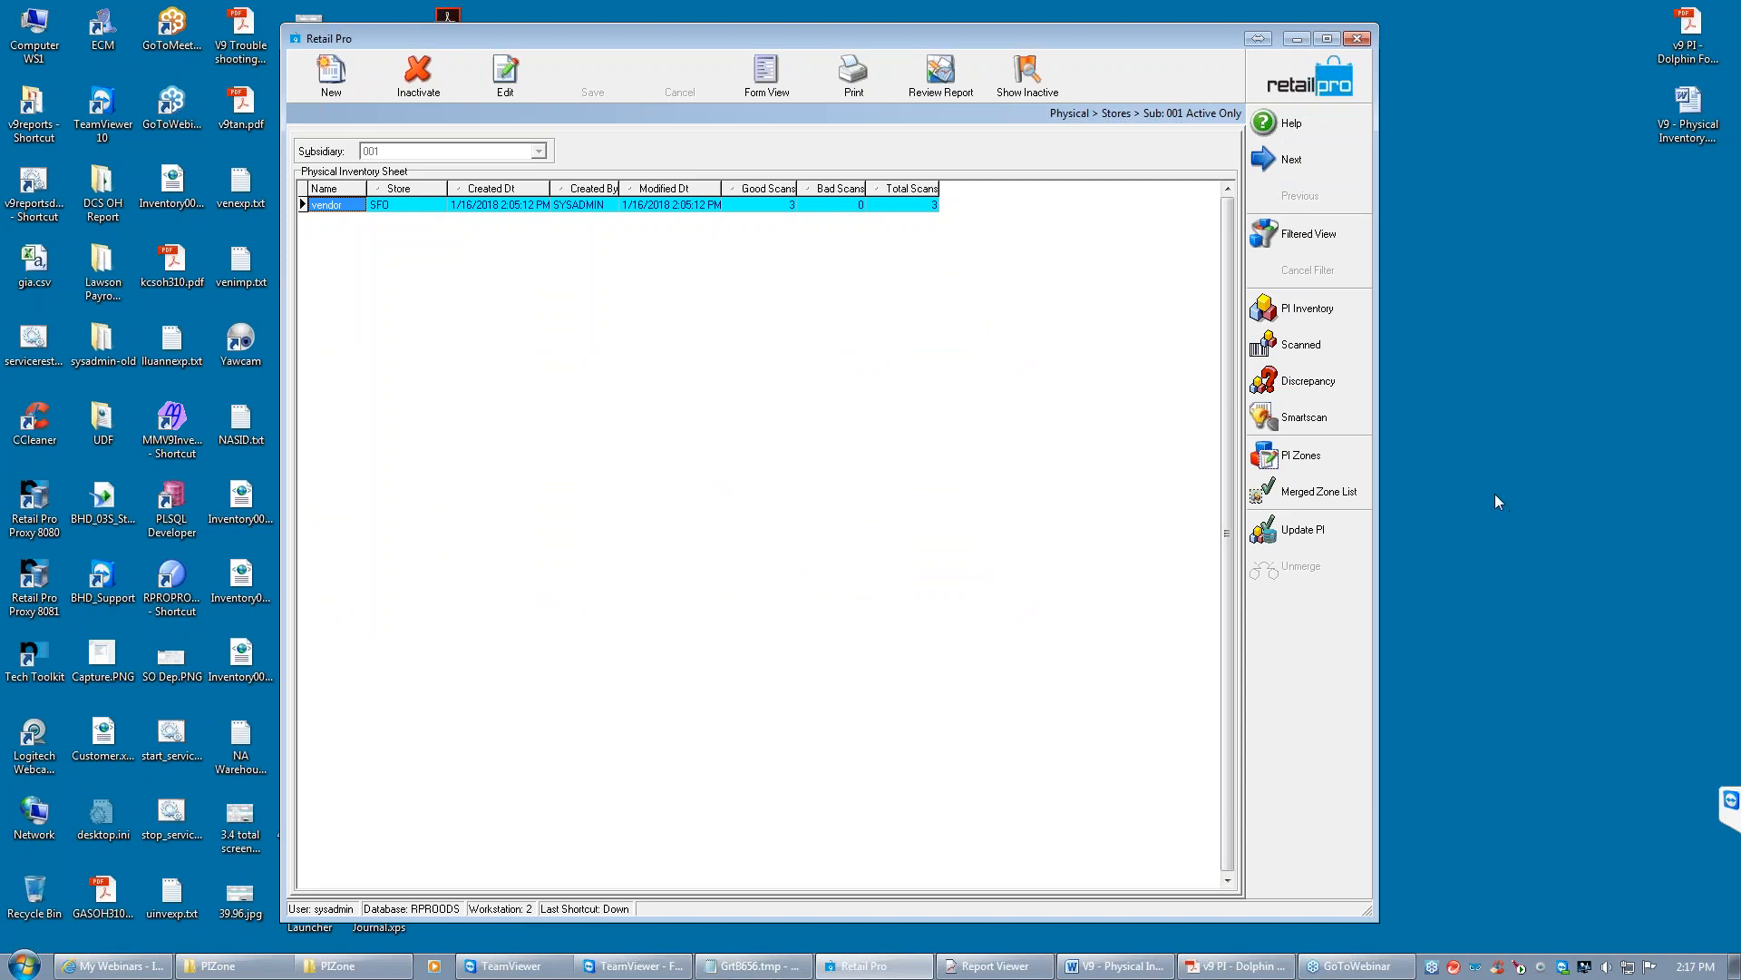
{"action": "left_click", "coordinate": [1495, 531]}
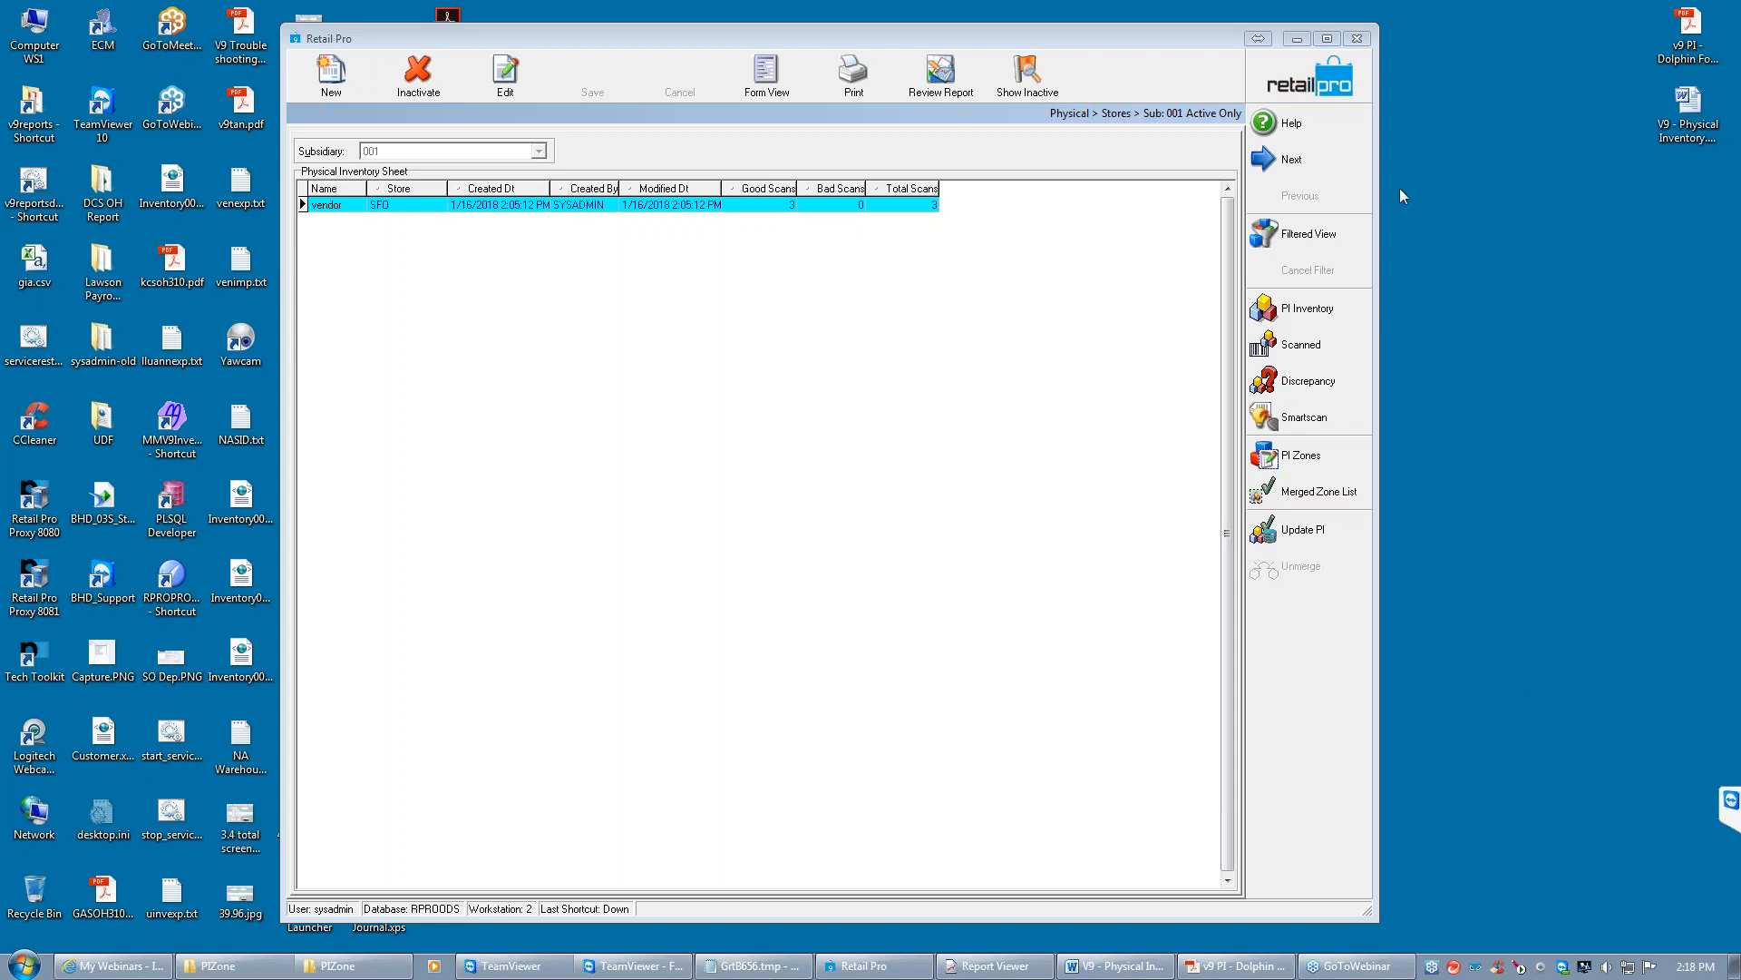
{"action": "left_click", "coordinate": [1297, 39]}
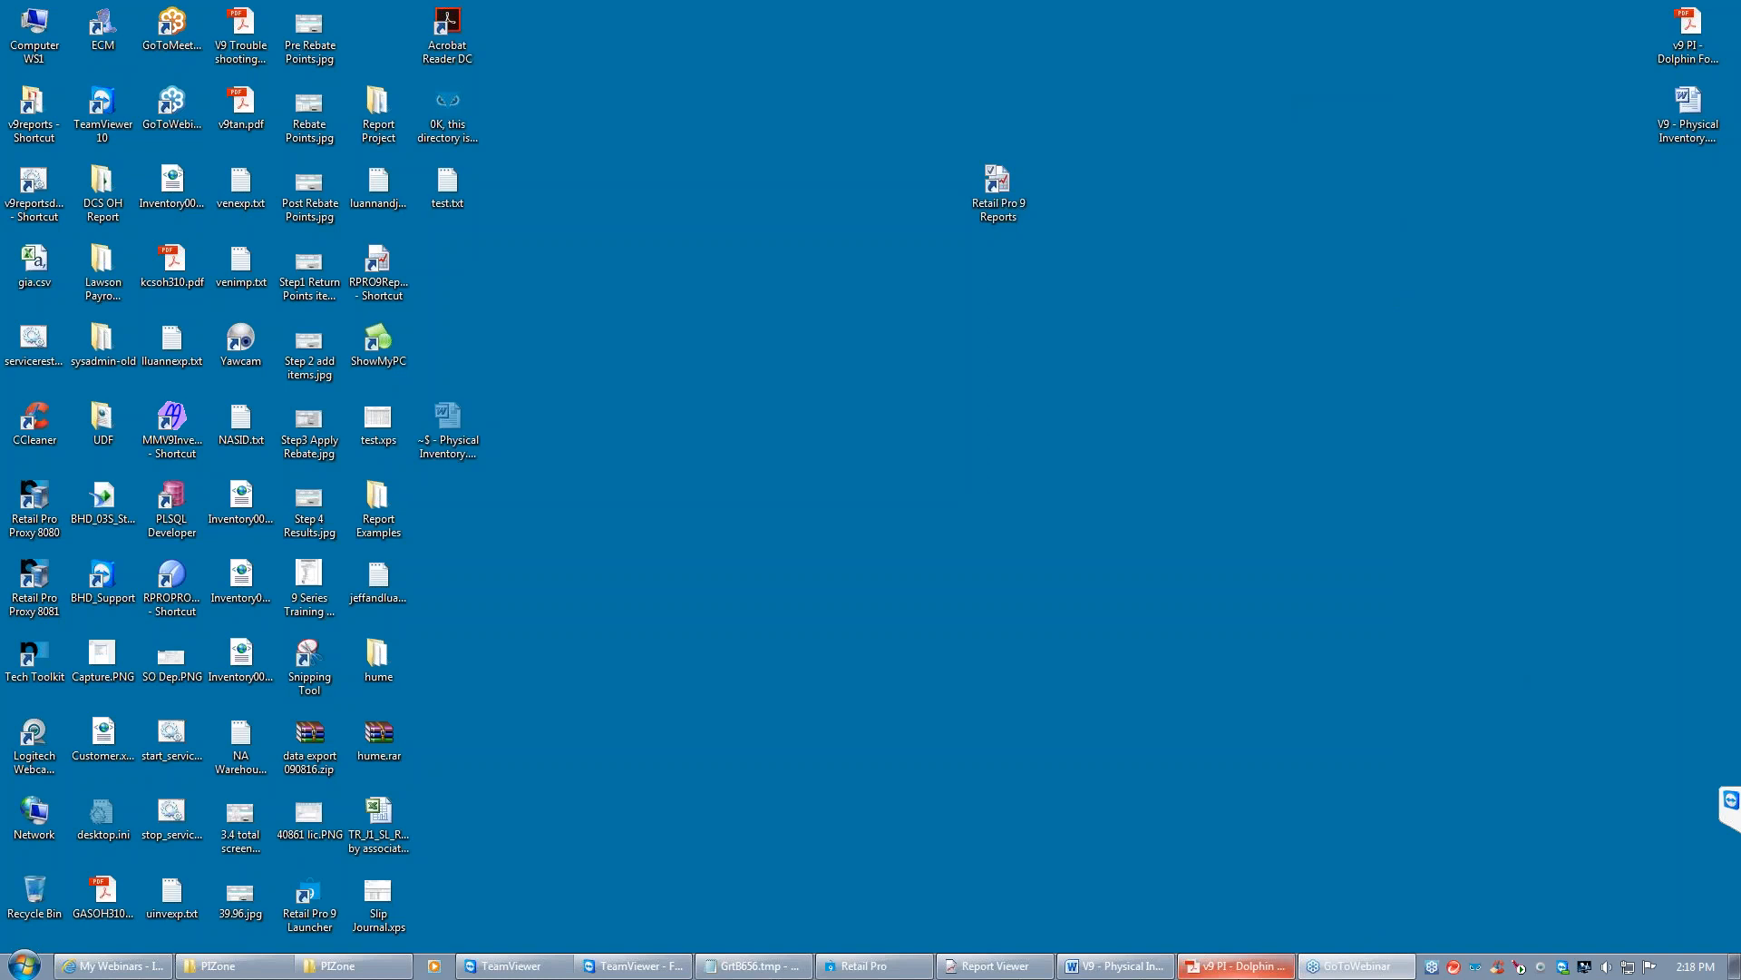
{"action": "left_click", "coordinate": [1117, 966]}
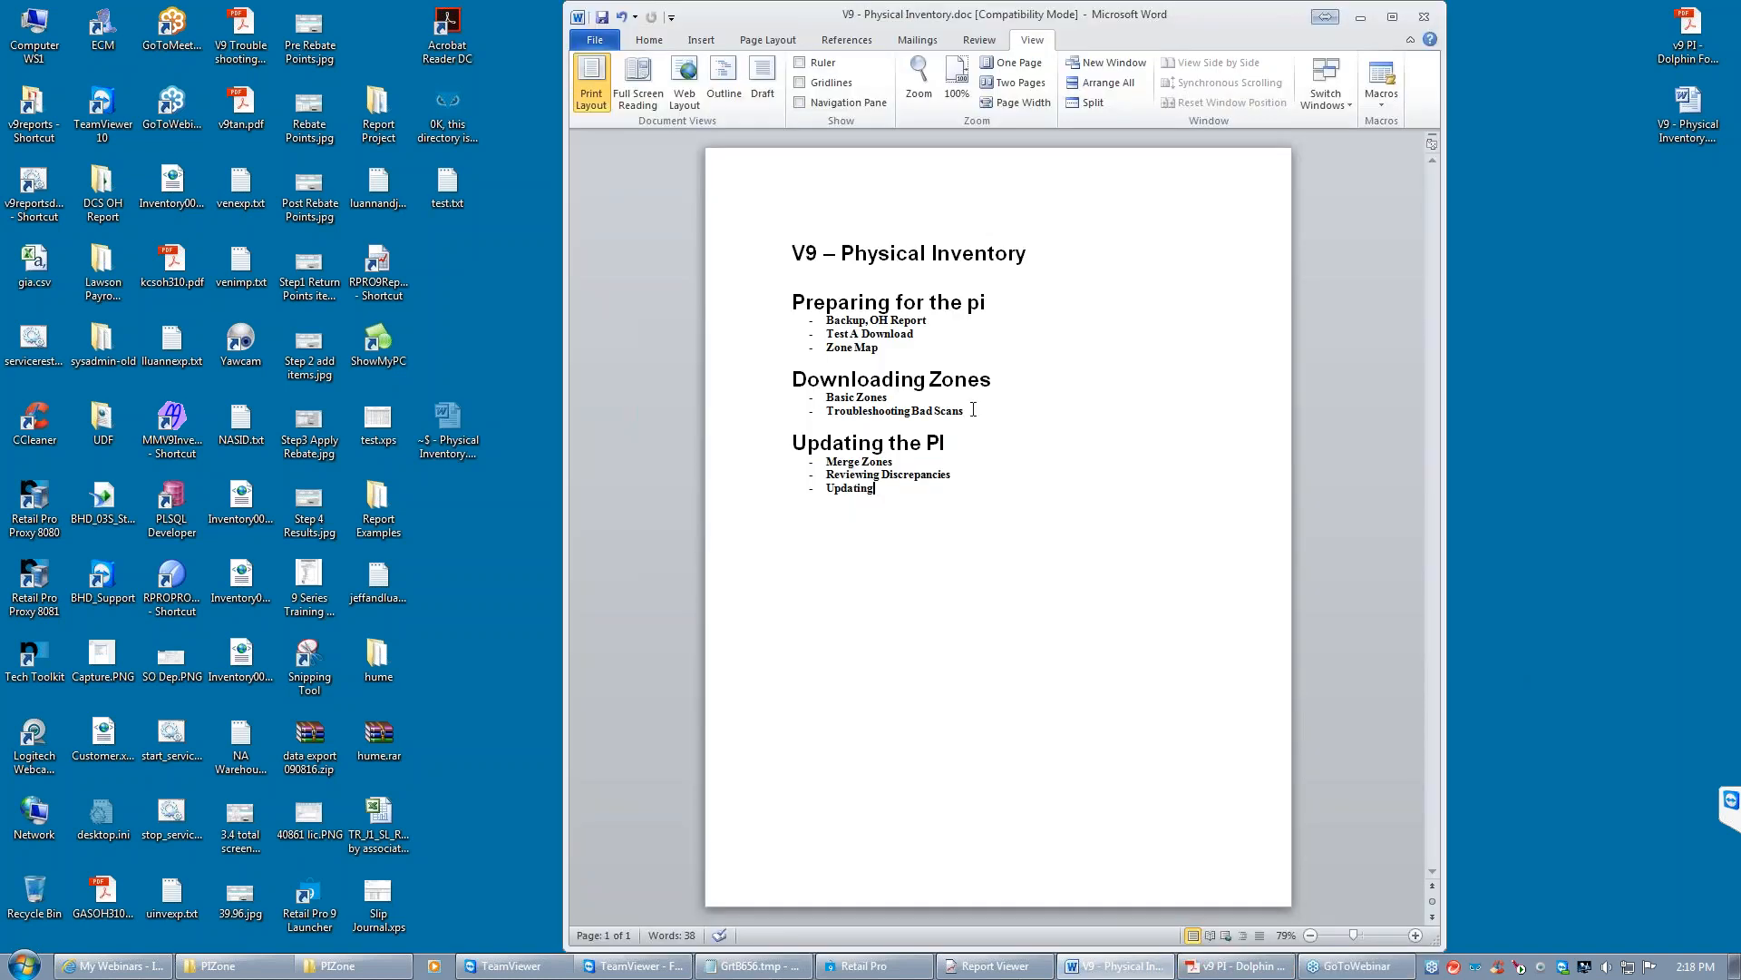